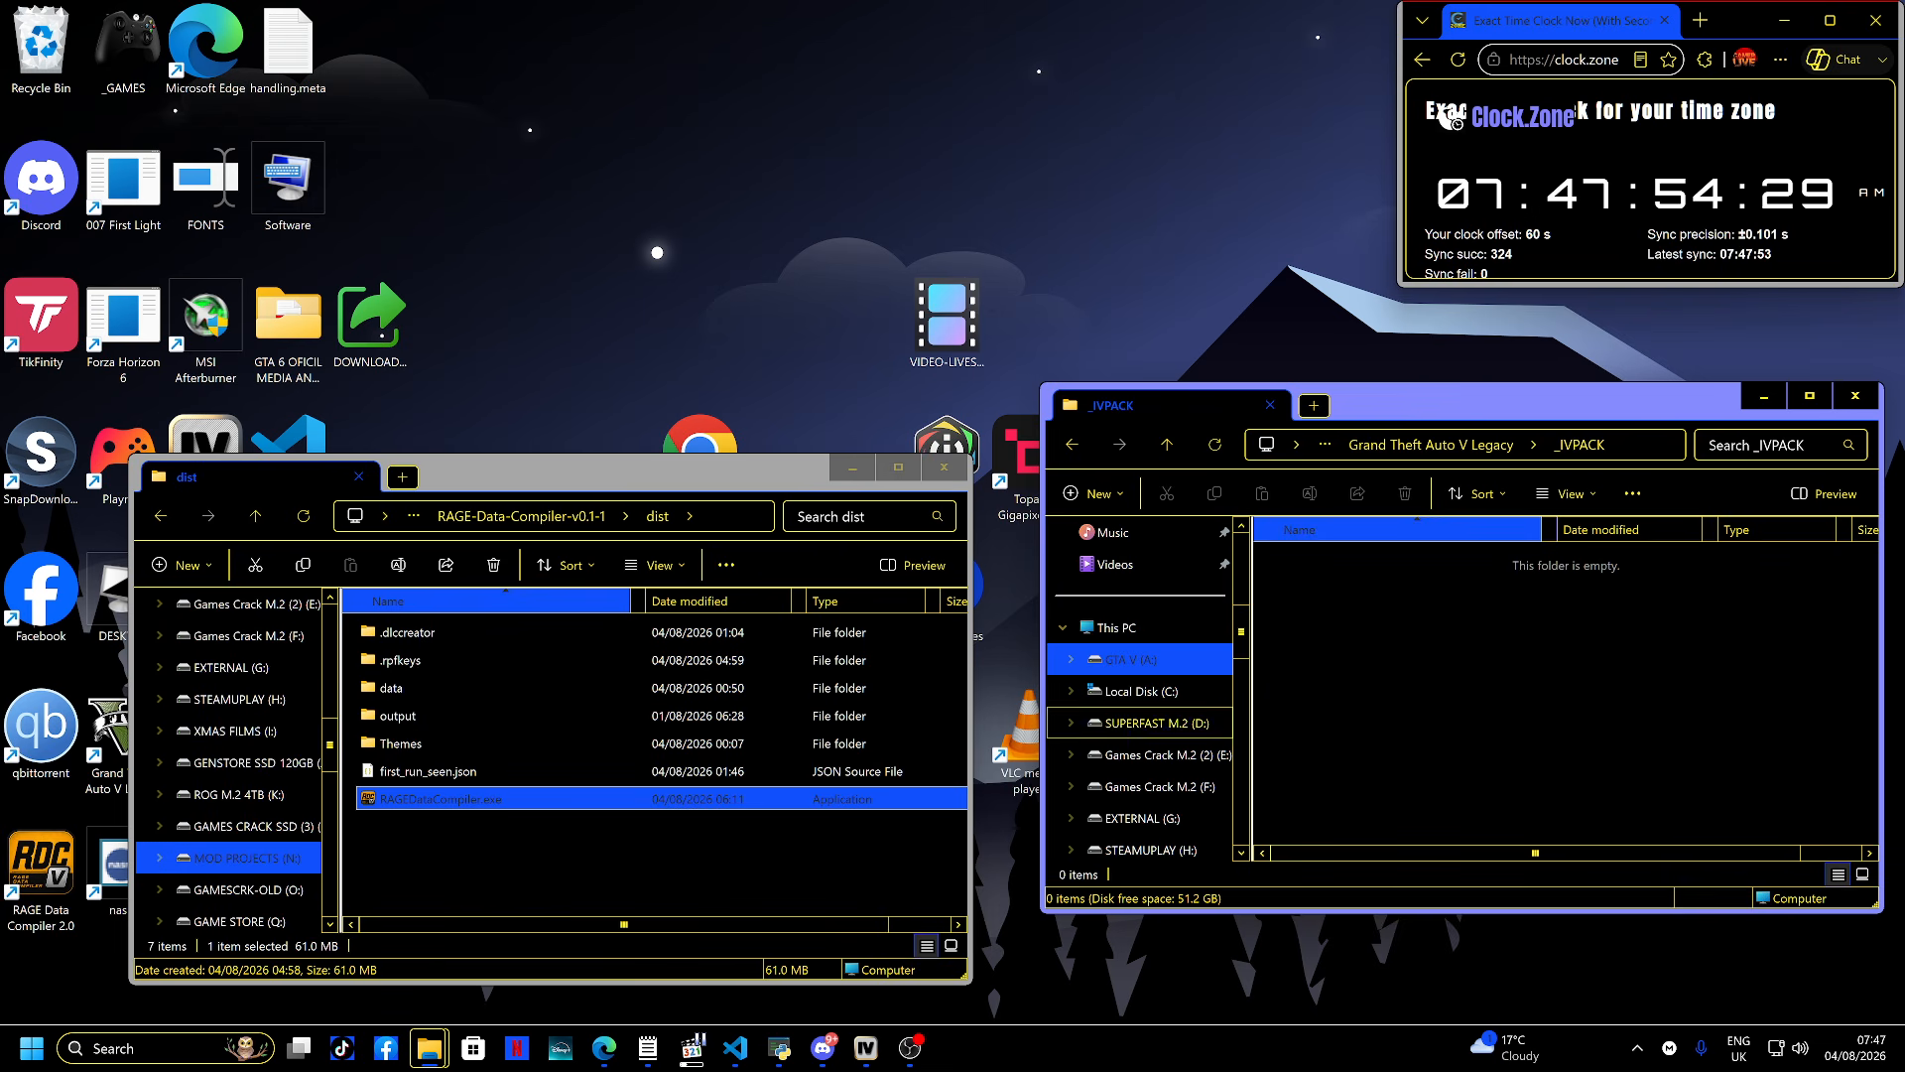
- Browse to the LORE 2024-VEHICLES folder under MOD PROJECTS (N:) > _MOD PROJECTS > GTA 5 MOD DEV > LEGACY
{"action": "scroll", "coordinate": [1141, 707], "scroll_direction": "down", "scroll_amount": 3}
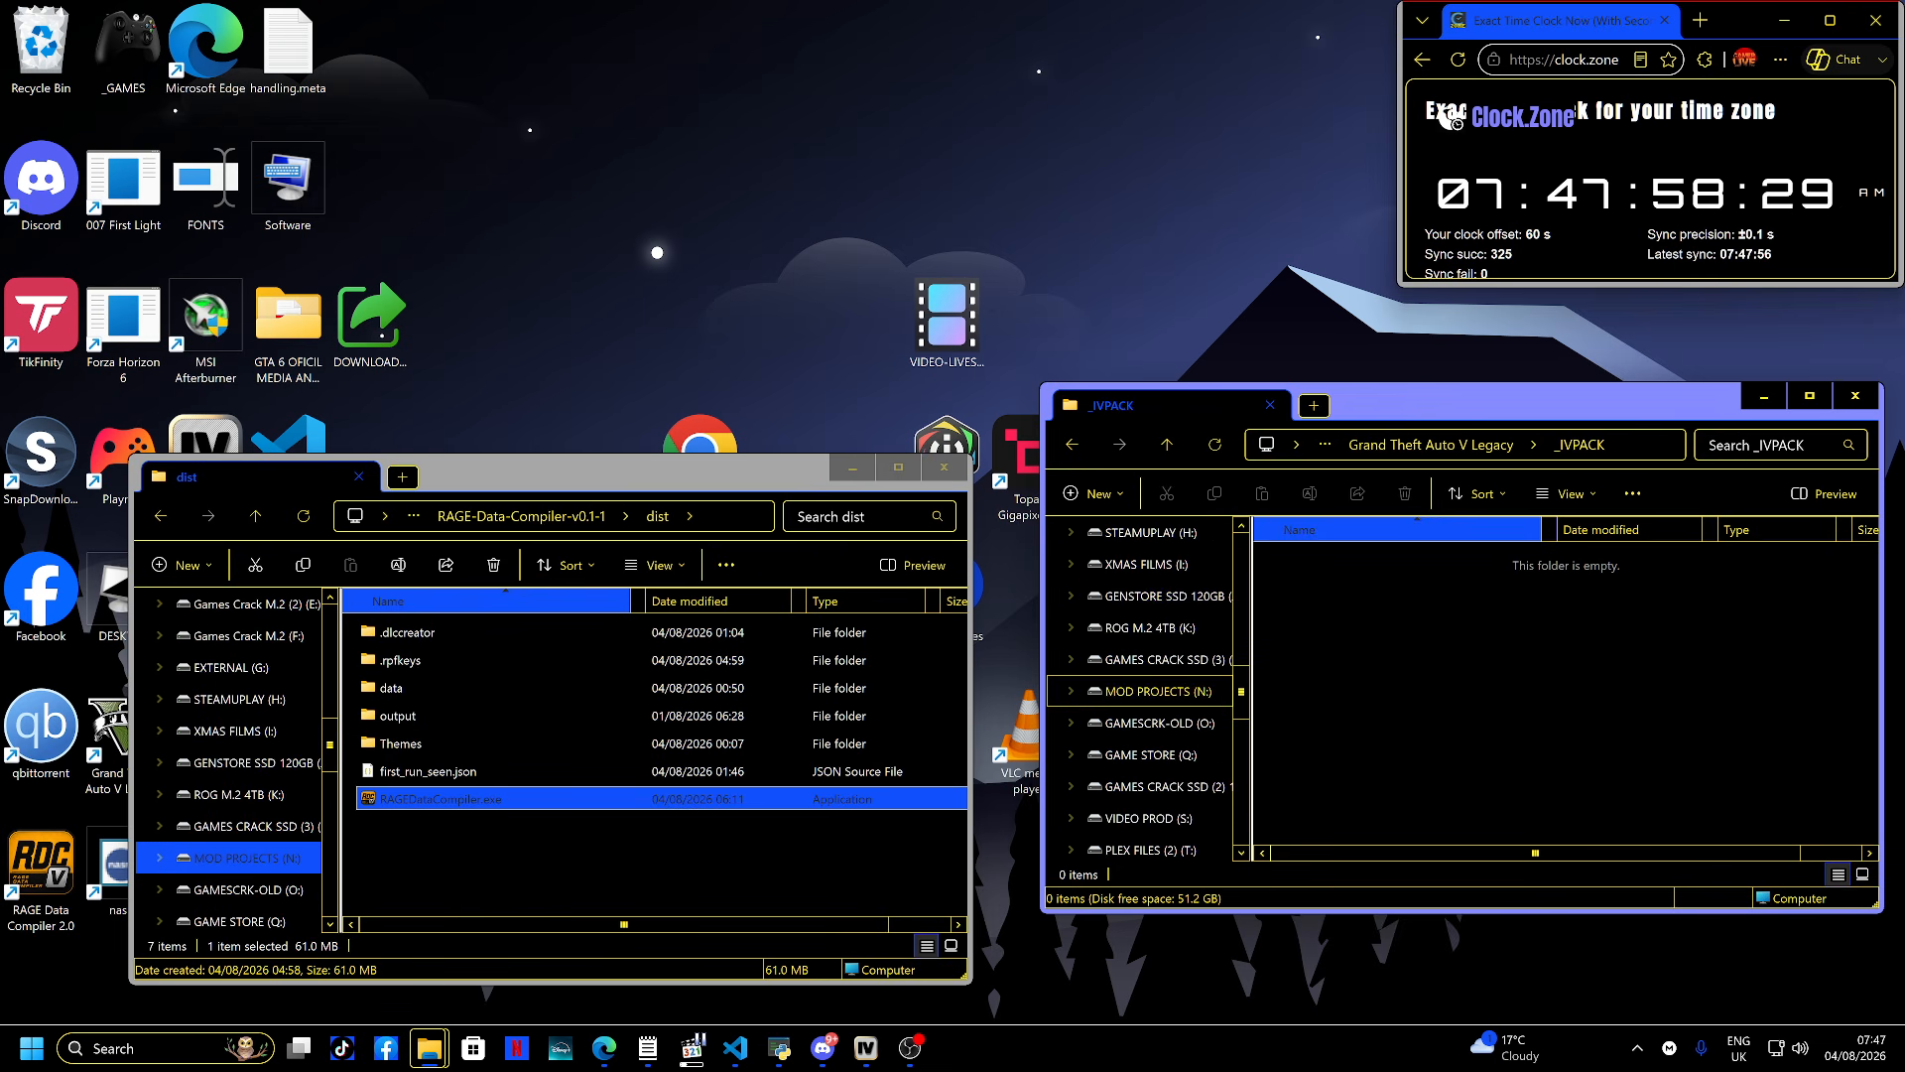
{"action": "left_click", "coordinate": [1151, 690]}
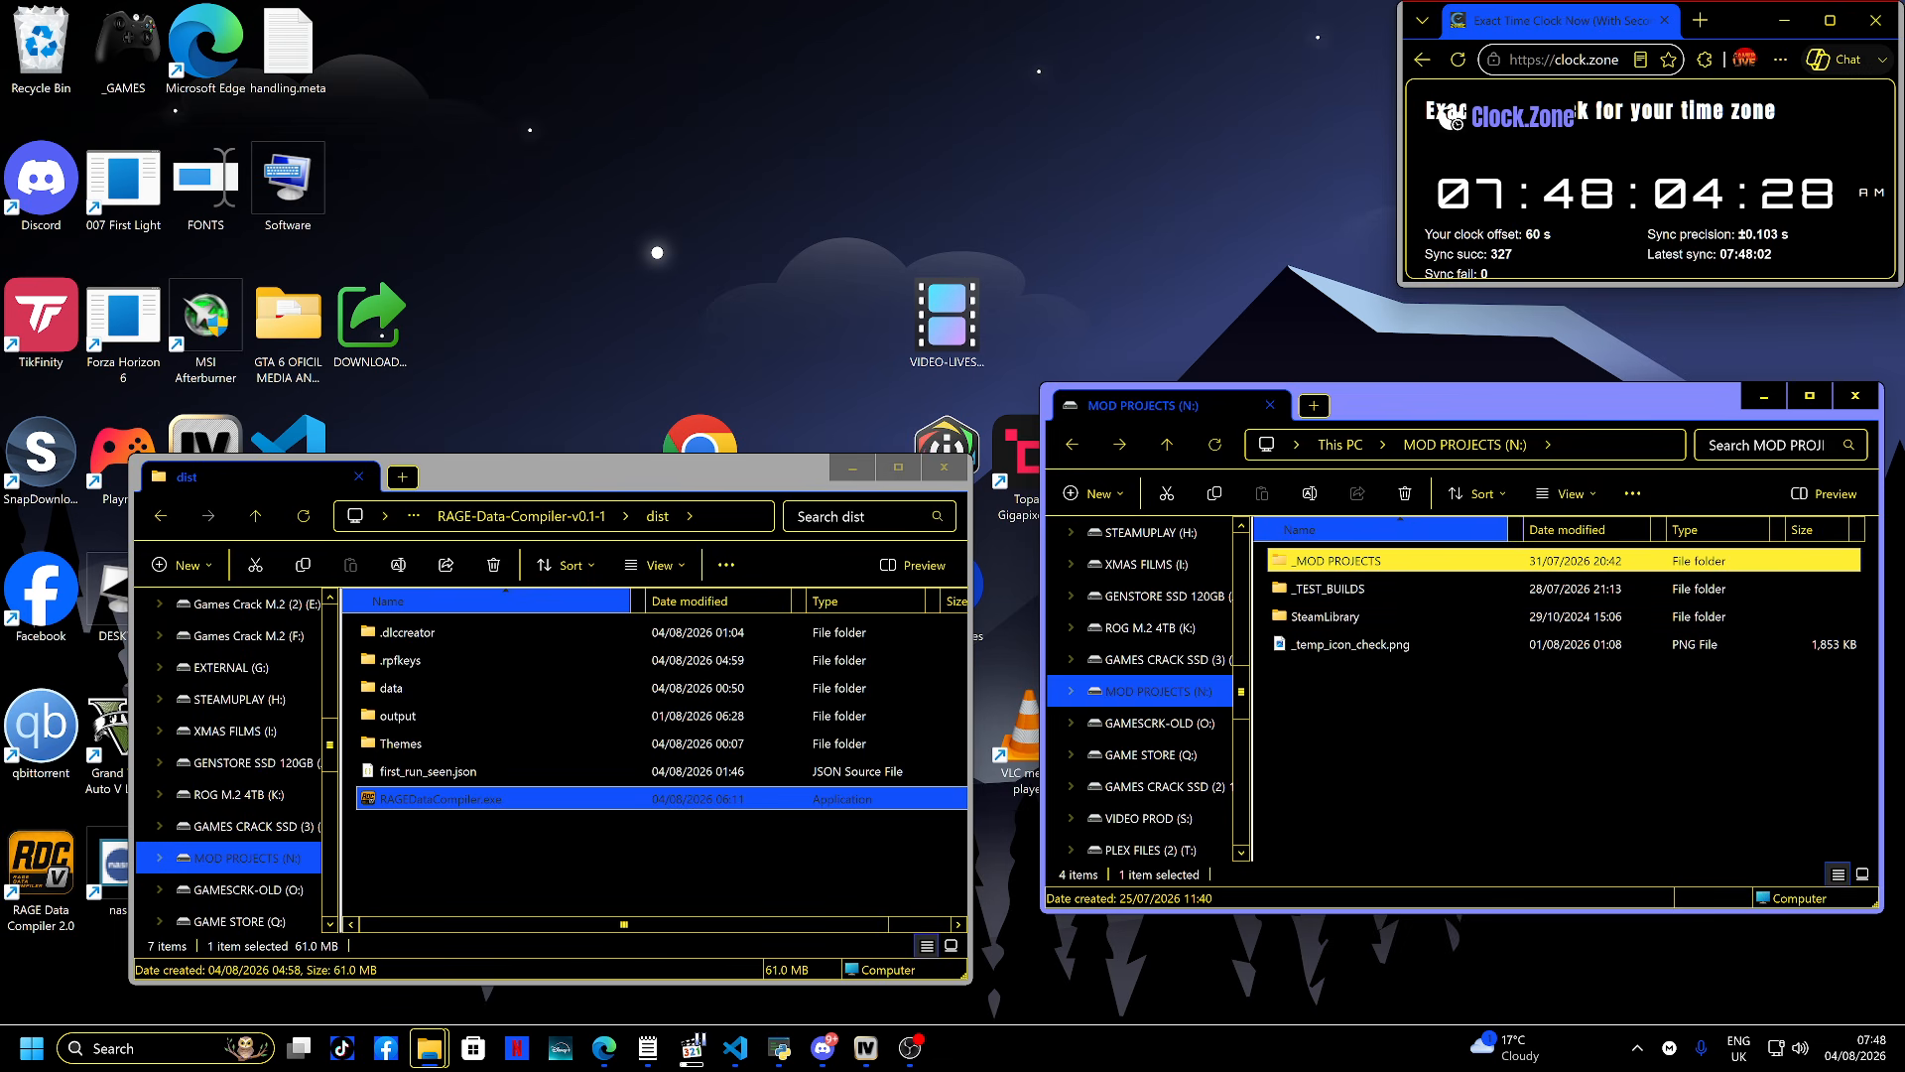
{"action": "key", "text": "Return"}
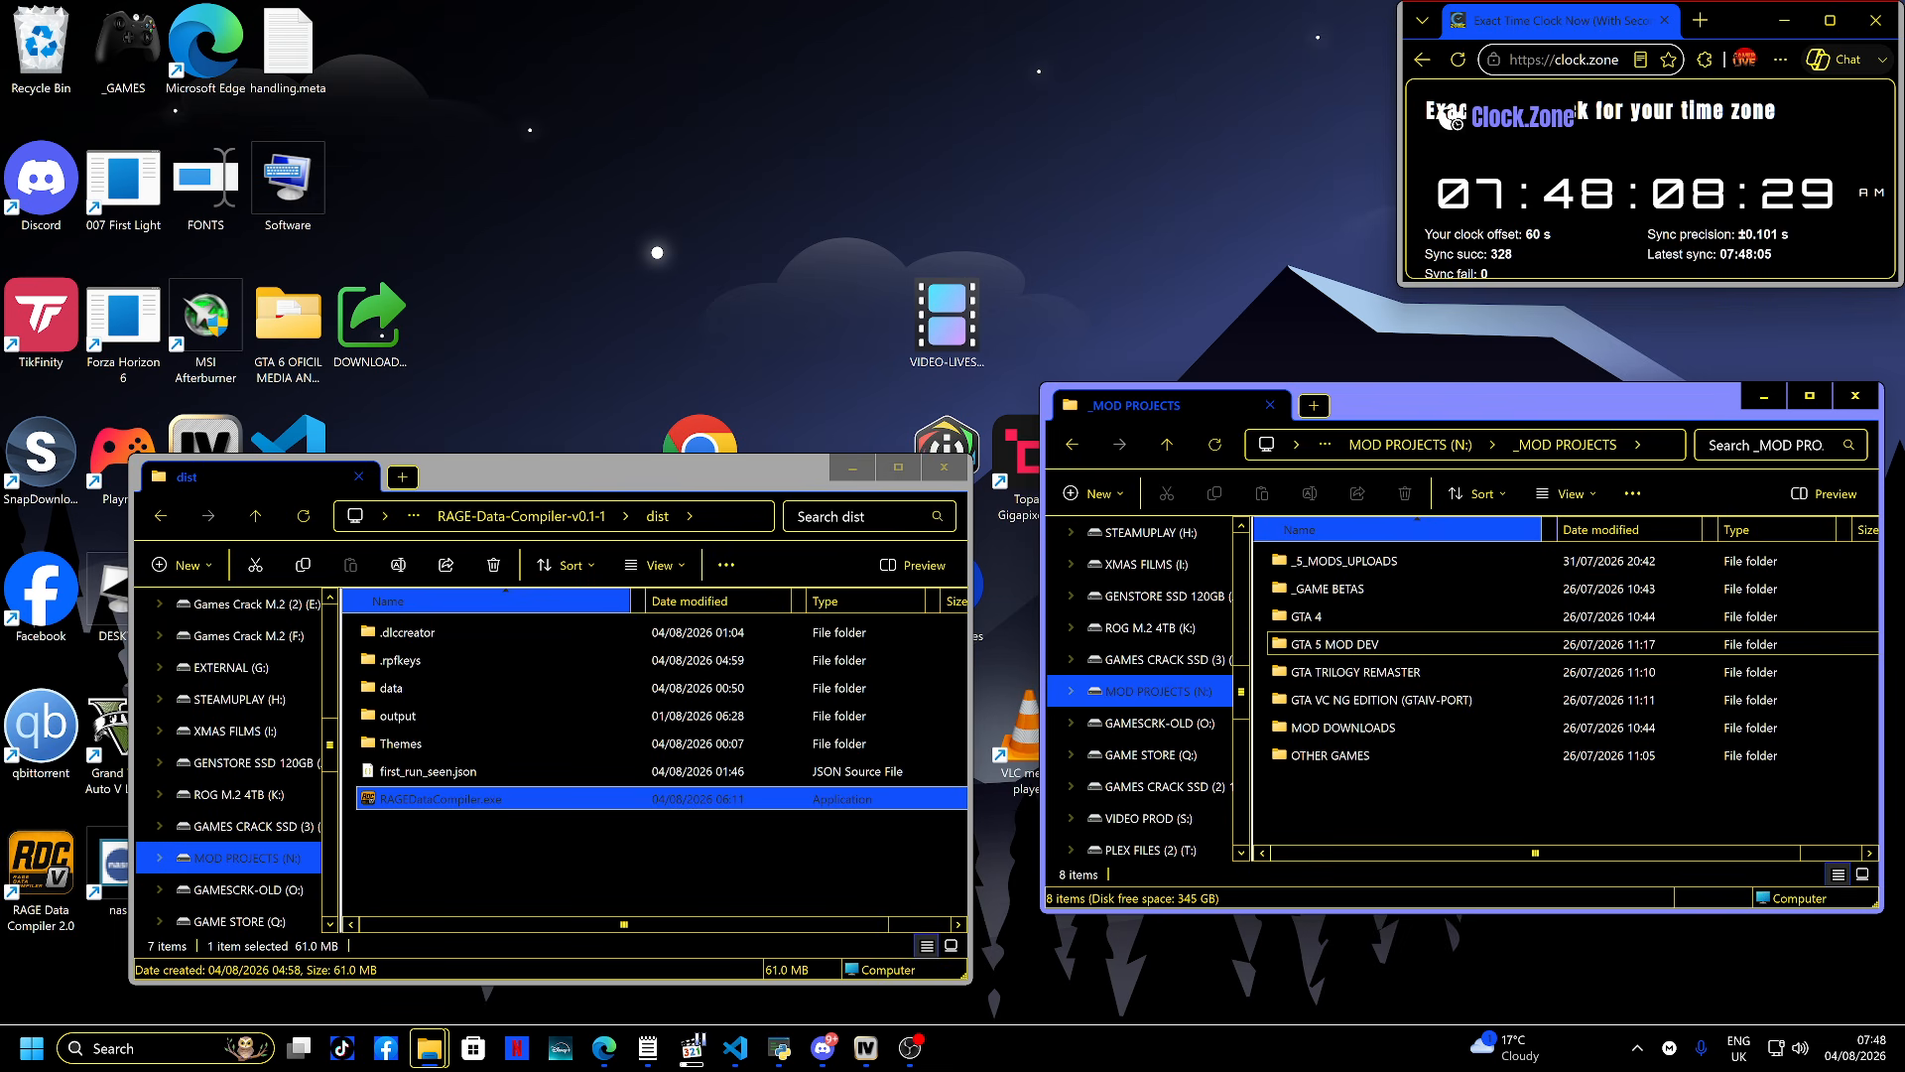
{"action": "double_click", "coordinate": [1334, 644]}
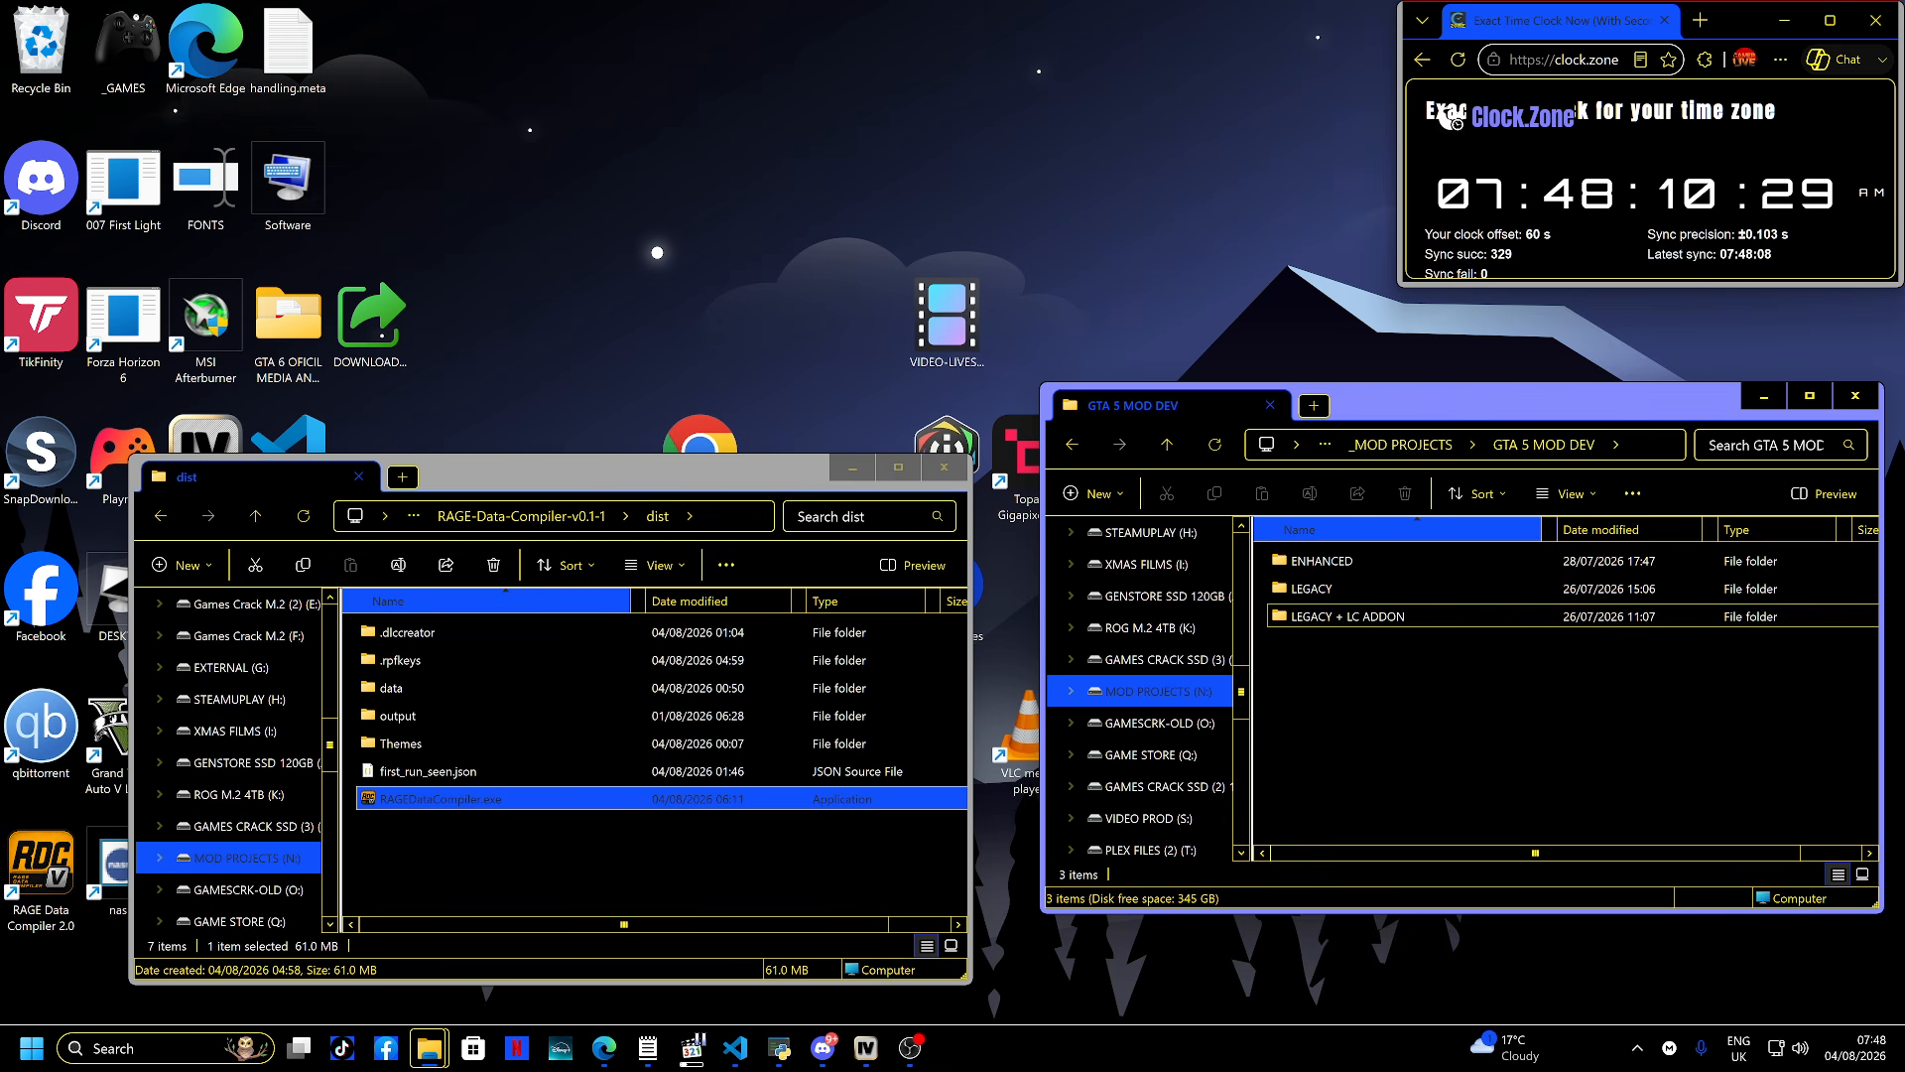
{"action": "double_click", "coordinate": [1320, 589]}
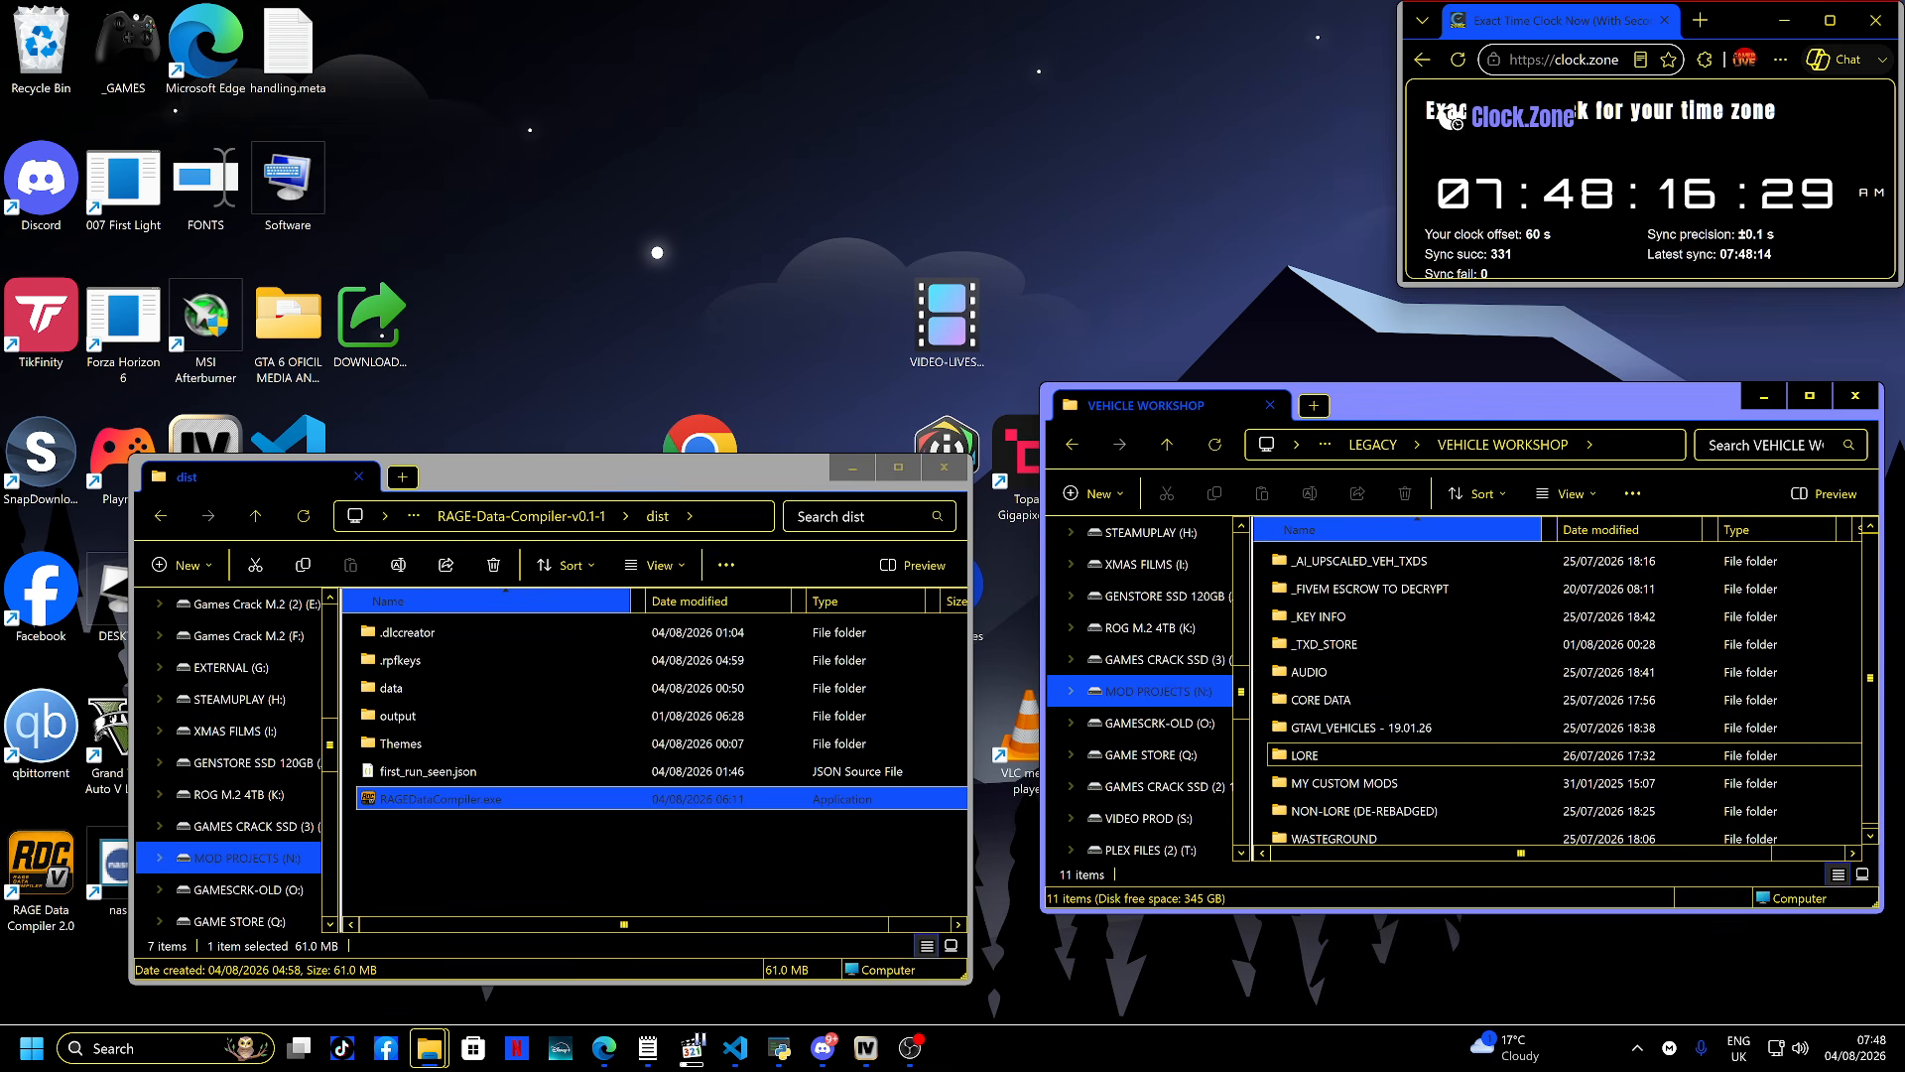
{"action": "double_click", "coordinate": [1305, 755]}
{"action": "double_click", "coordinate": [1329, 616]}
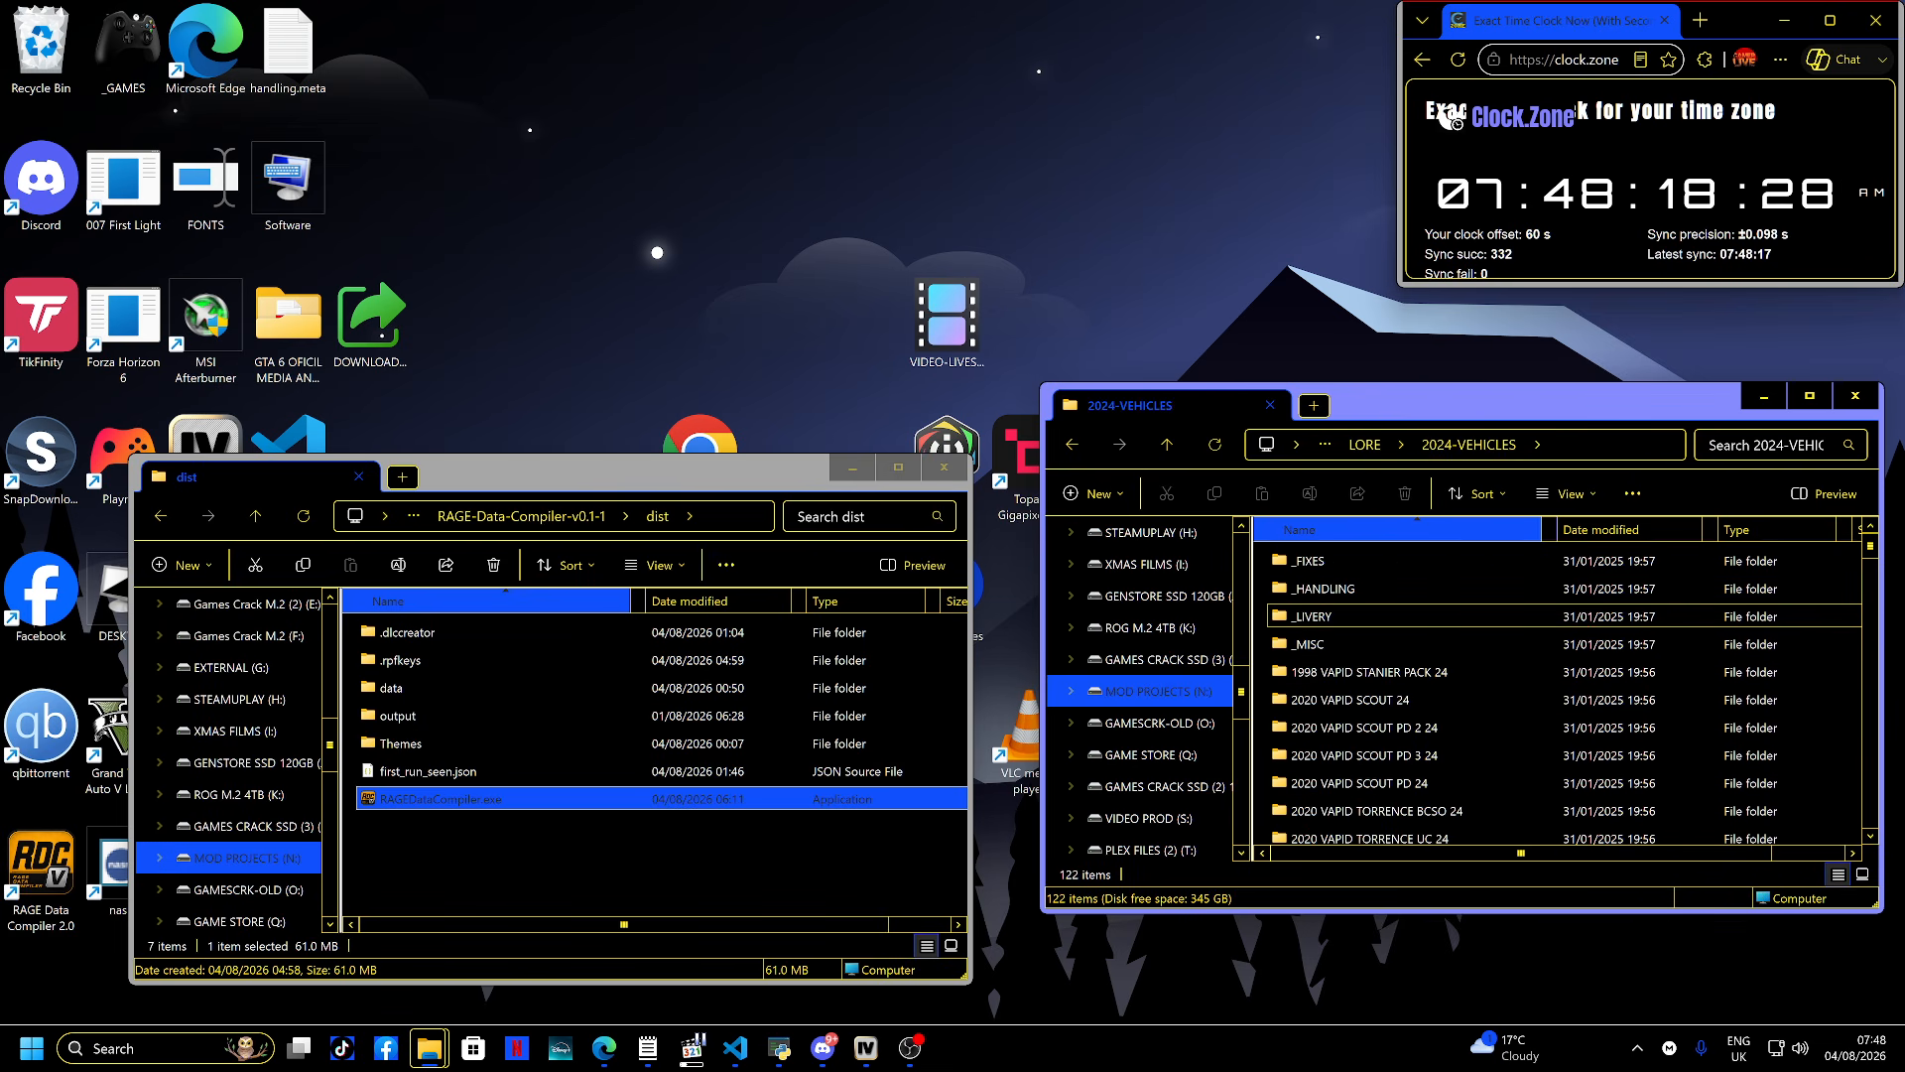
- Open the LAMPADATI COSCARELLI HEARSE 24 vehicle folder to examine its mod files
{"action": "left_click_drag", "start_coordinate": [1538, 403], "coordinate": [1160, 354]}
{"action": "scroll", "coordinate": [1181, 644], "scroll_direction": "down", "scroll_amount": 12}
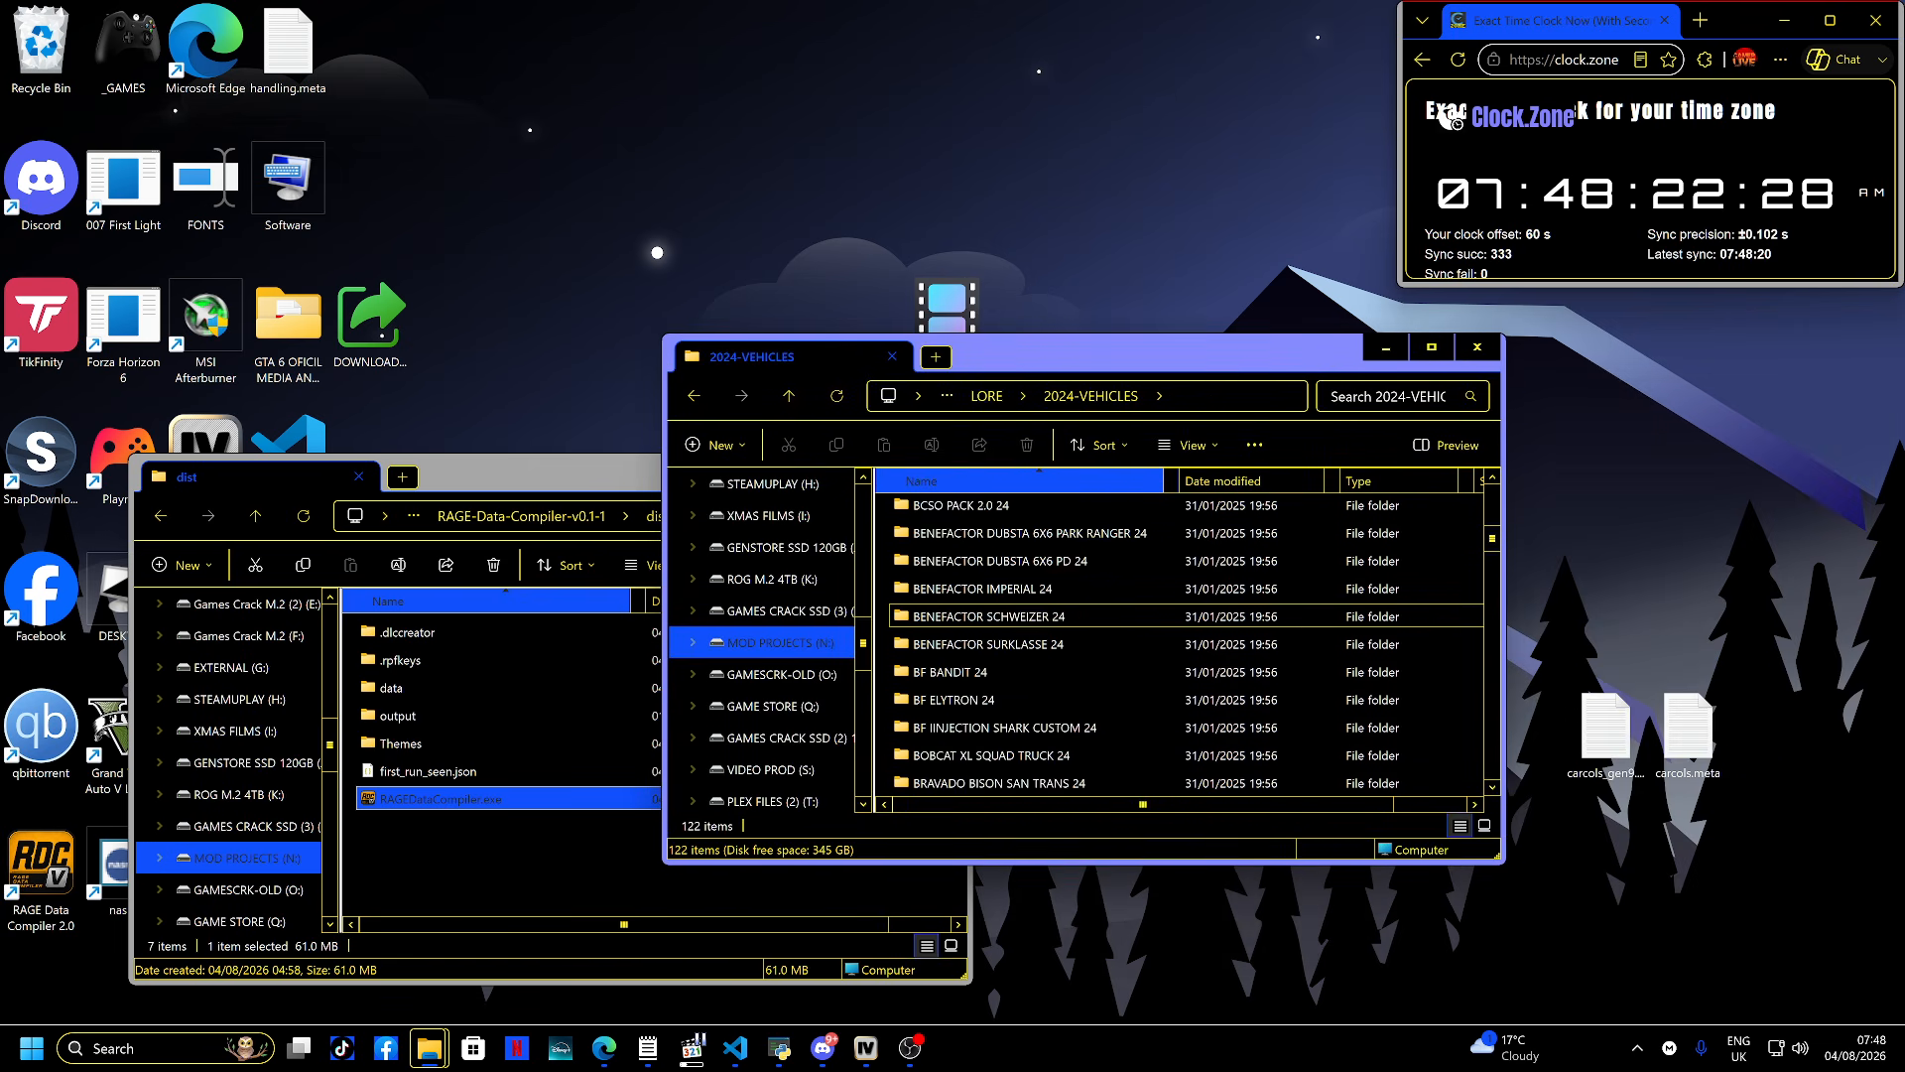
{"action": "scroll", "coordinate": [1181, 644], "scroll_direction": "down", "scroll_amount": 15}
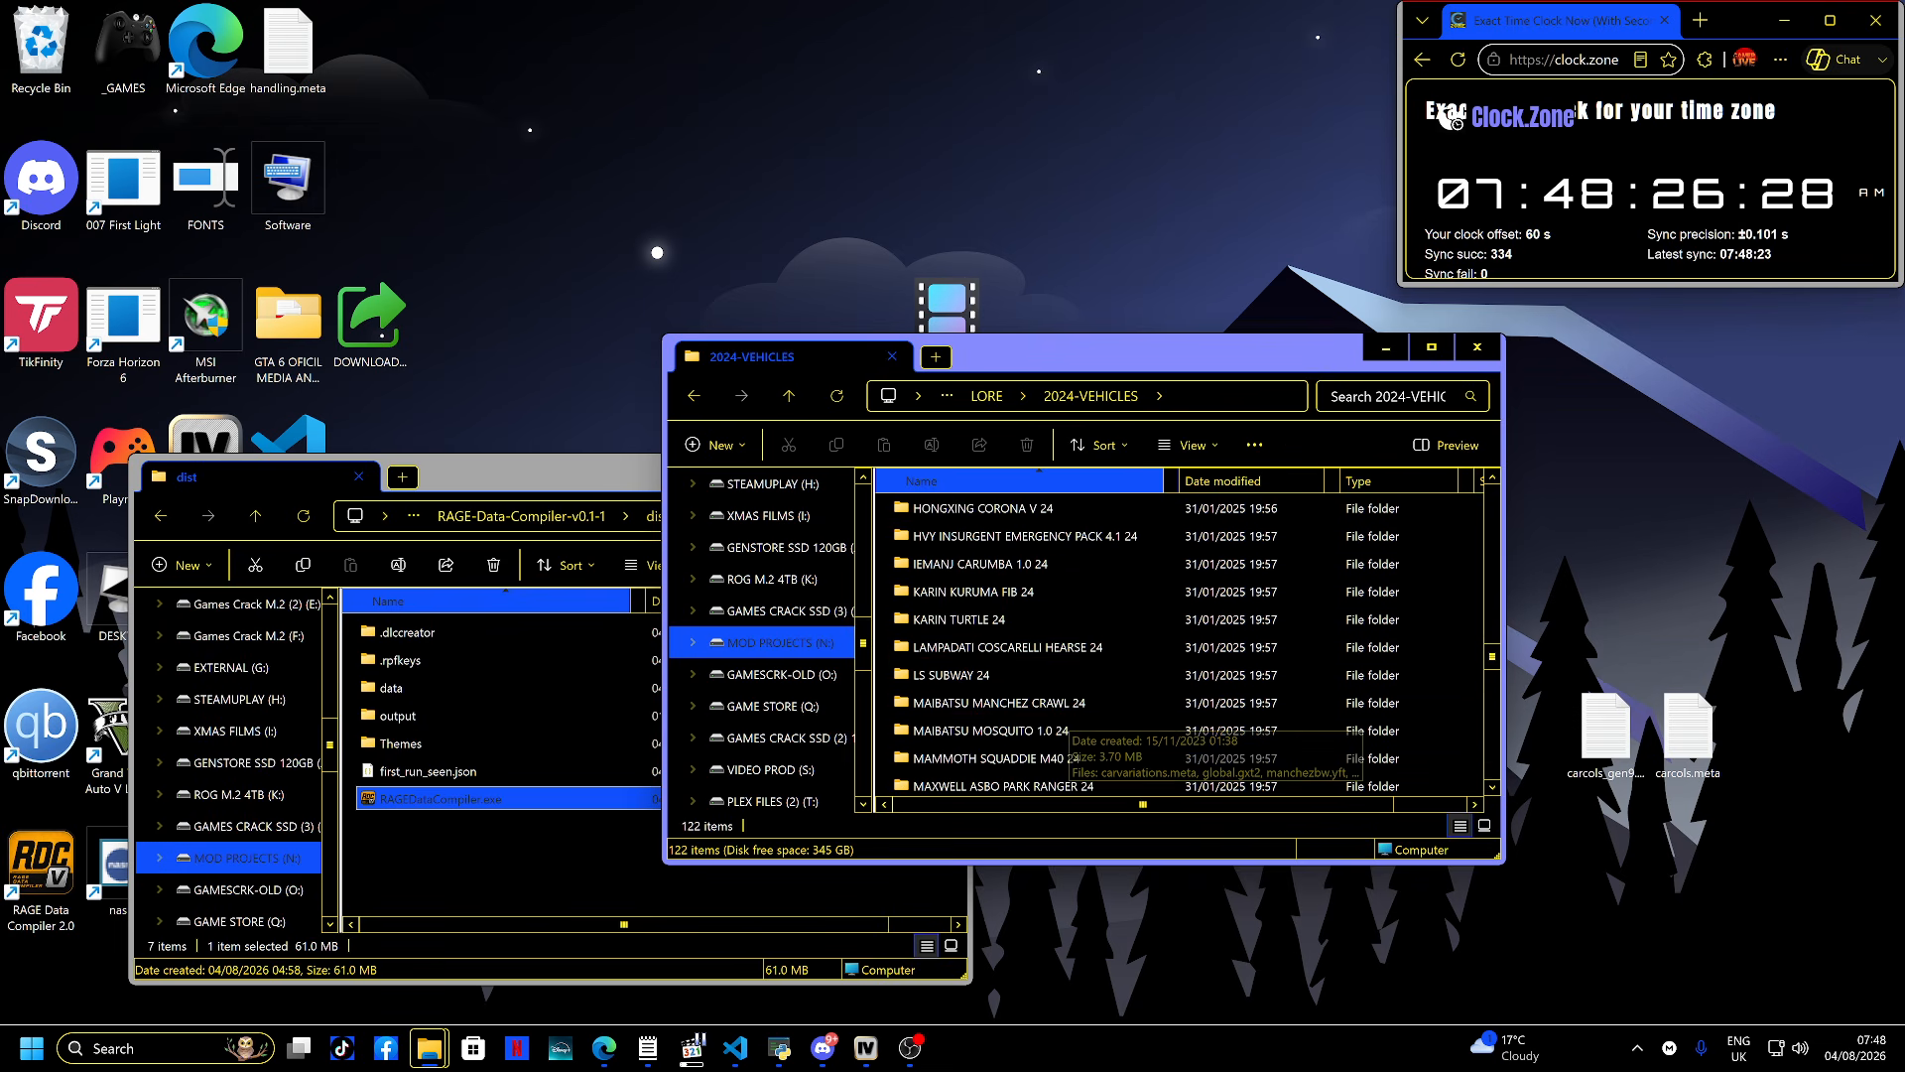
{"action": "double_click", "coordinate": [1002, 647]}
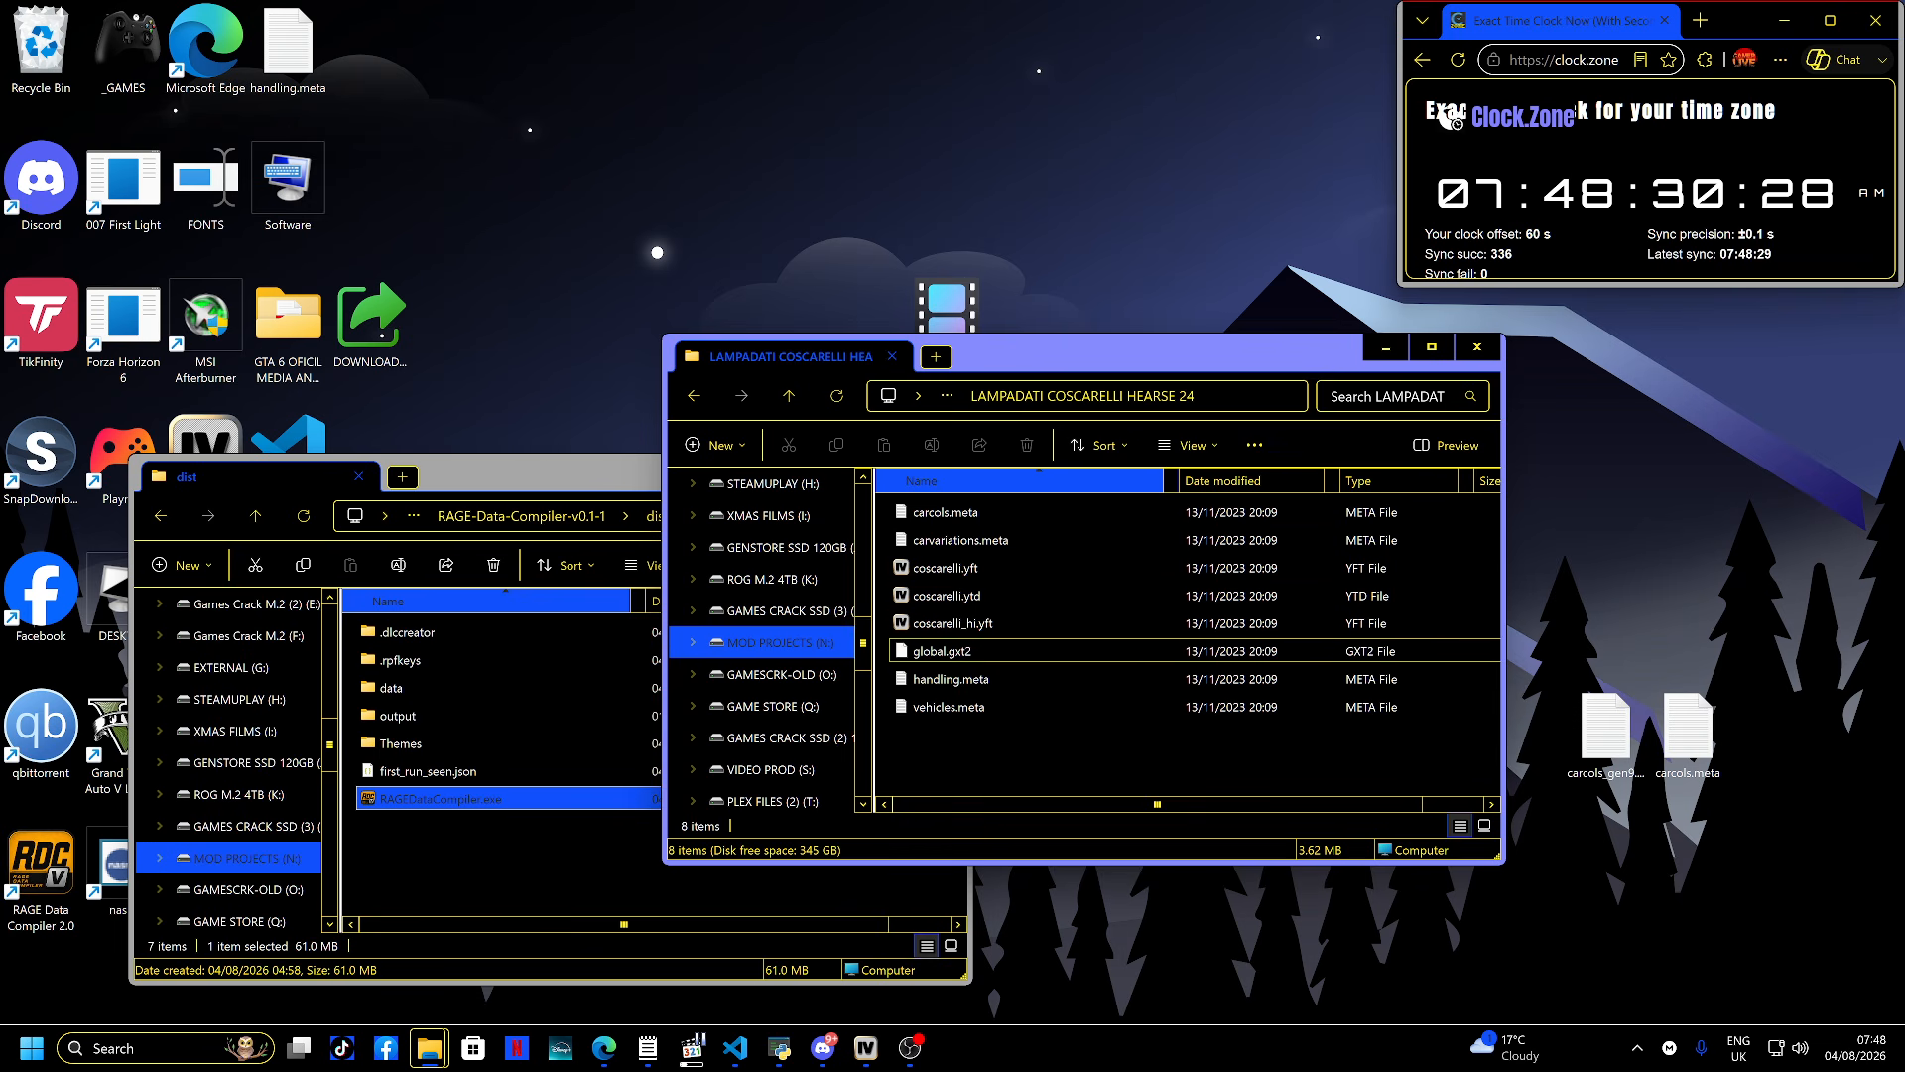
{"action": "key", "text": "alt+Left"}
- Open several VAPID vehicle folders and the VULCAR FAGALOA COUPE 24 folder to examine their files
{"action": "scroll", "coordinate": [1002, 647], "scroll_direction": "down", "scroll_amount": 9}
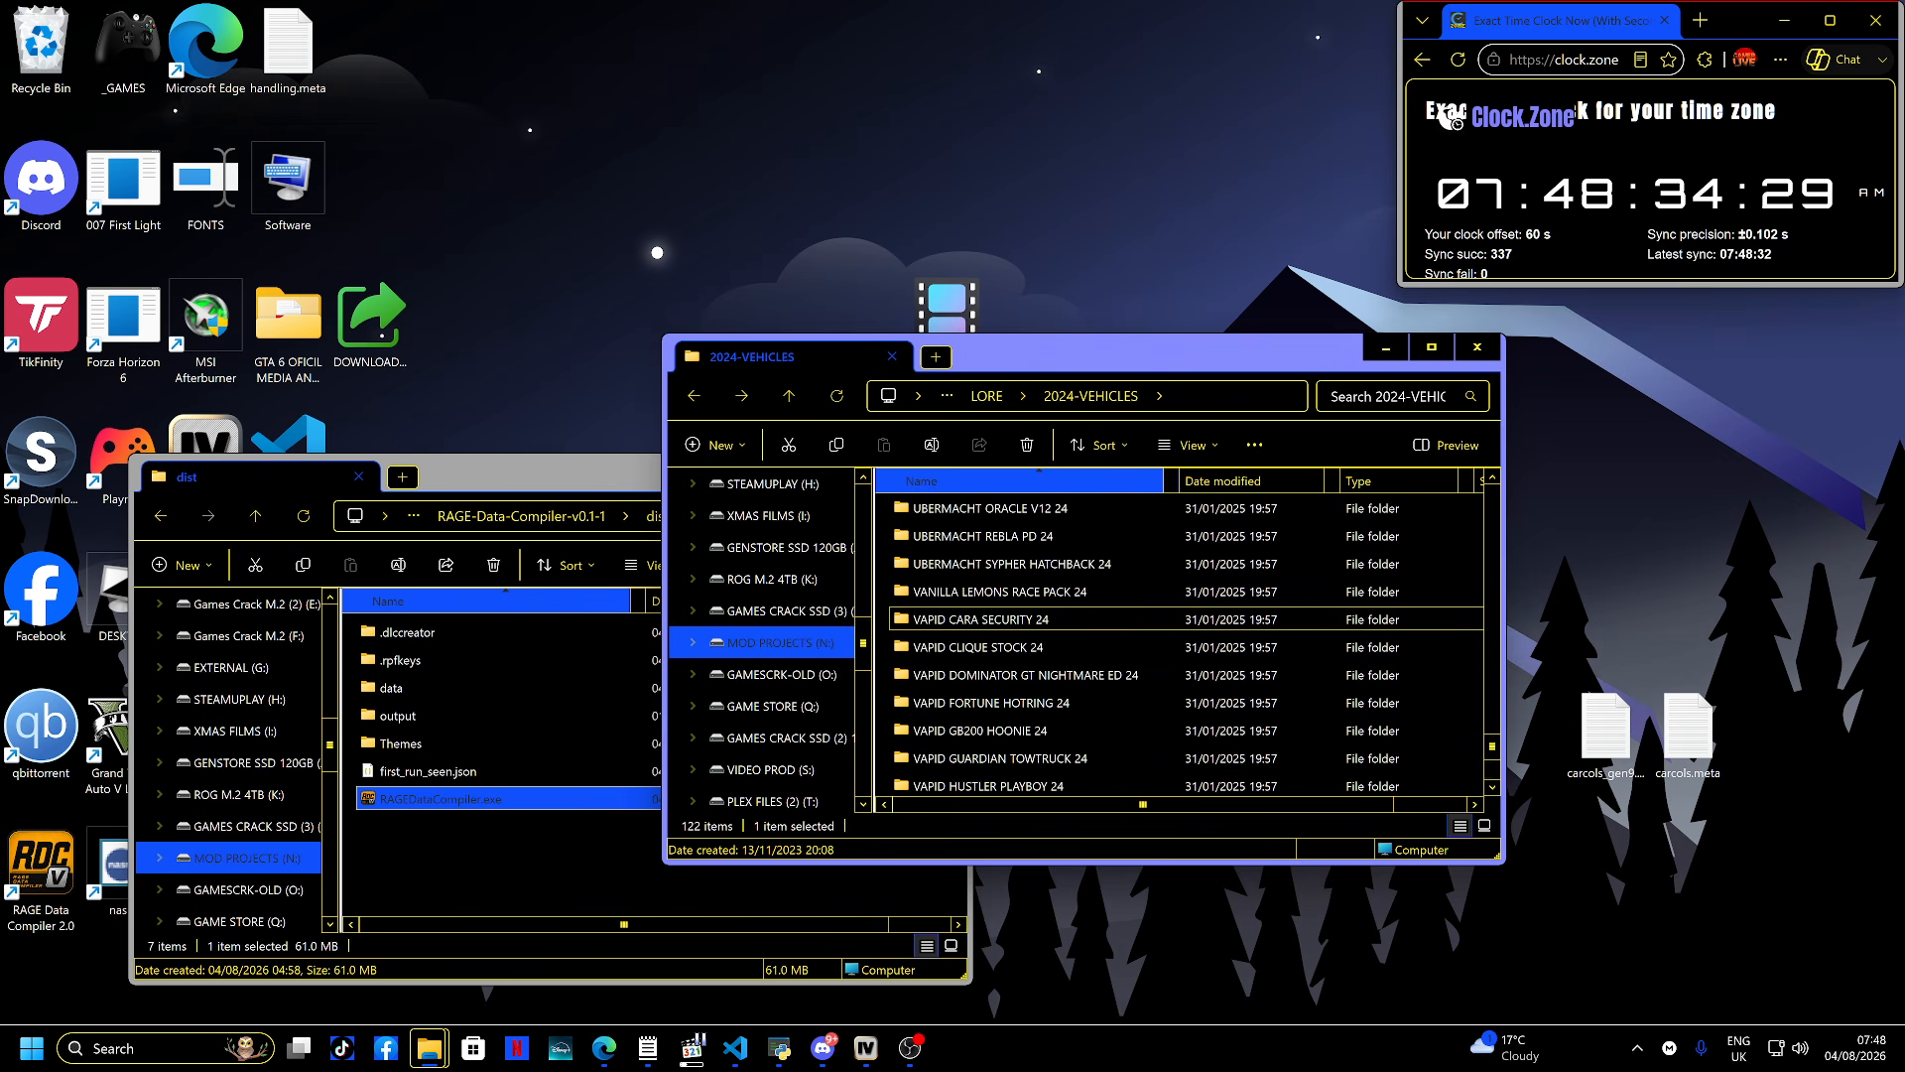
{"action": "double_click", "coordinate": [982, 619]}
{"action": "key", "text": "alt+Left"}
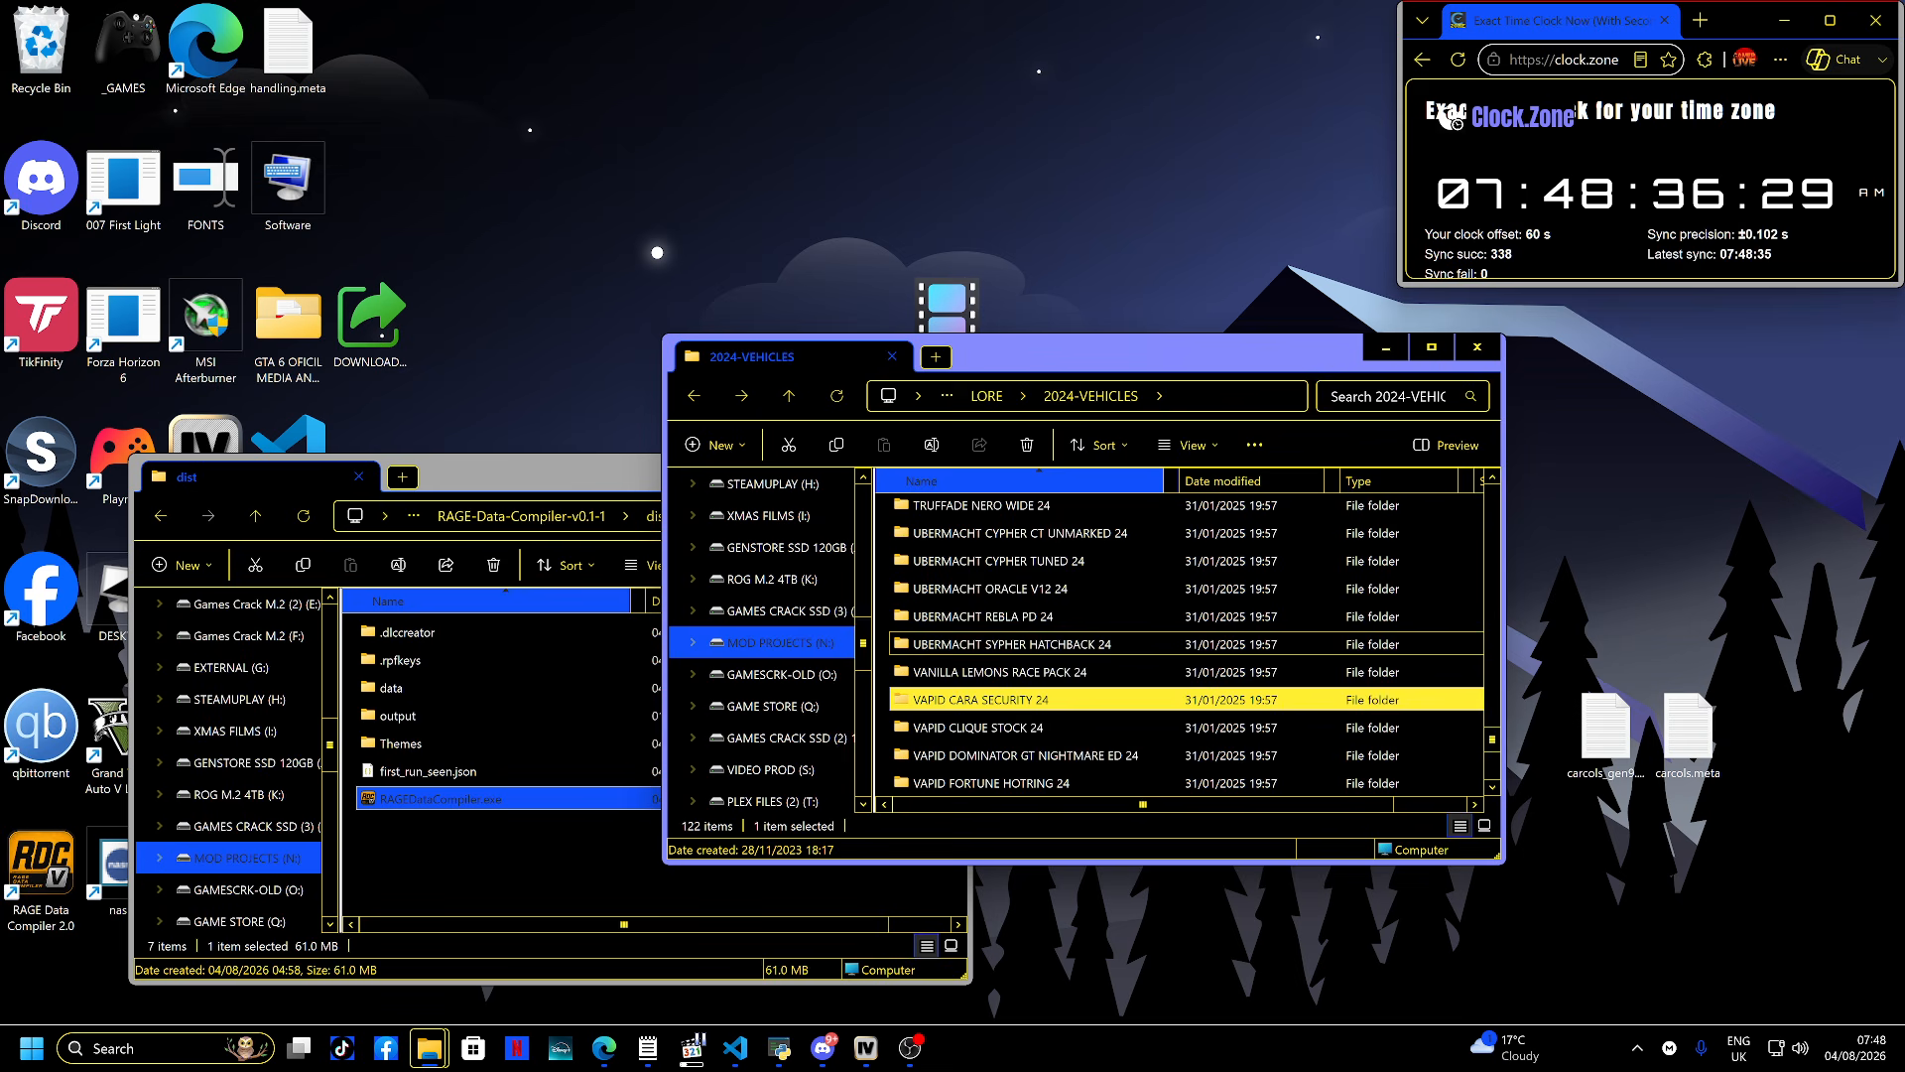
{"action": "double_click", "coordinate": [982, 642]}
{"action": "key", "text": "alt+Left"}
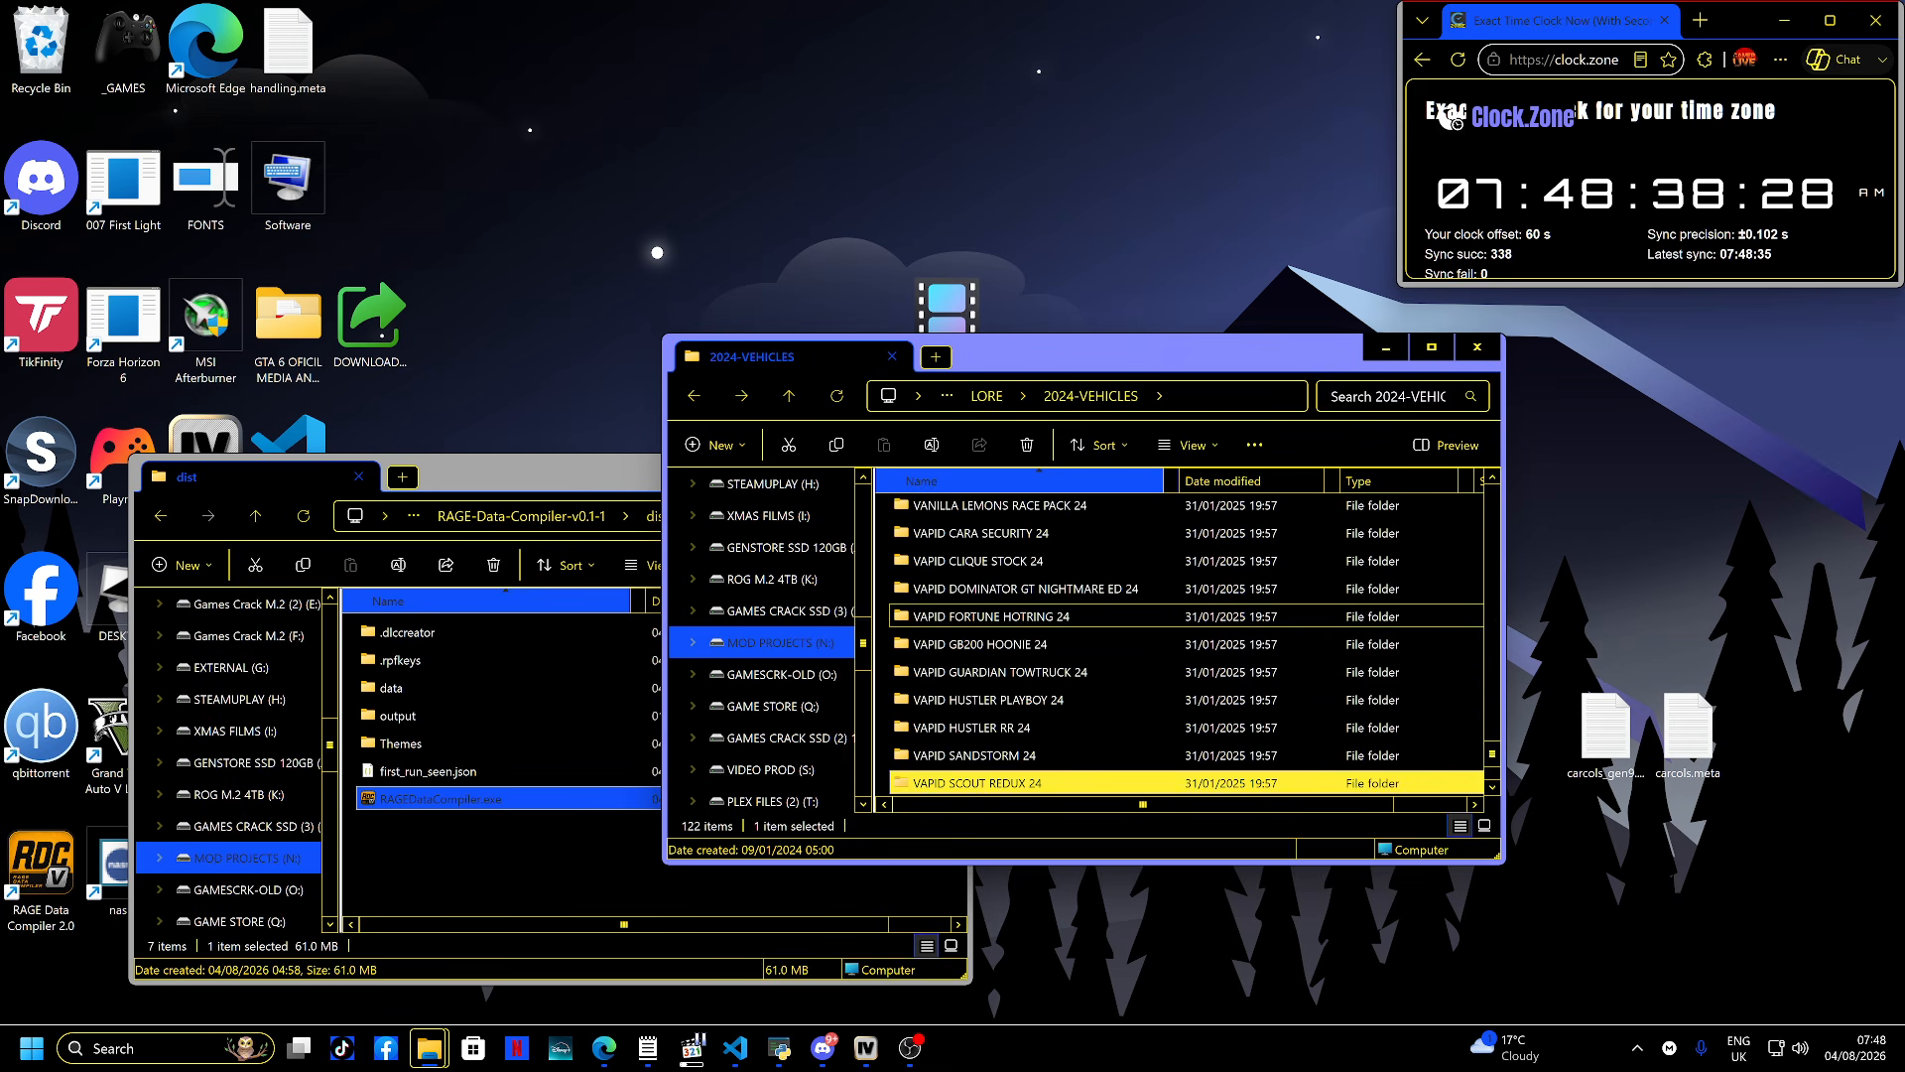
{"action": "double_click", "coordinate": [983, 702]}
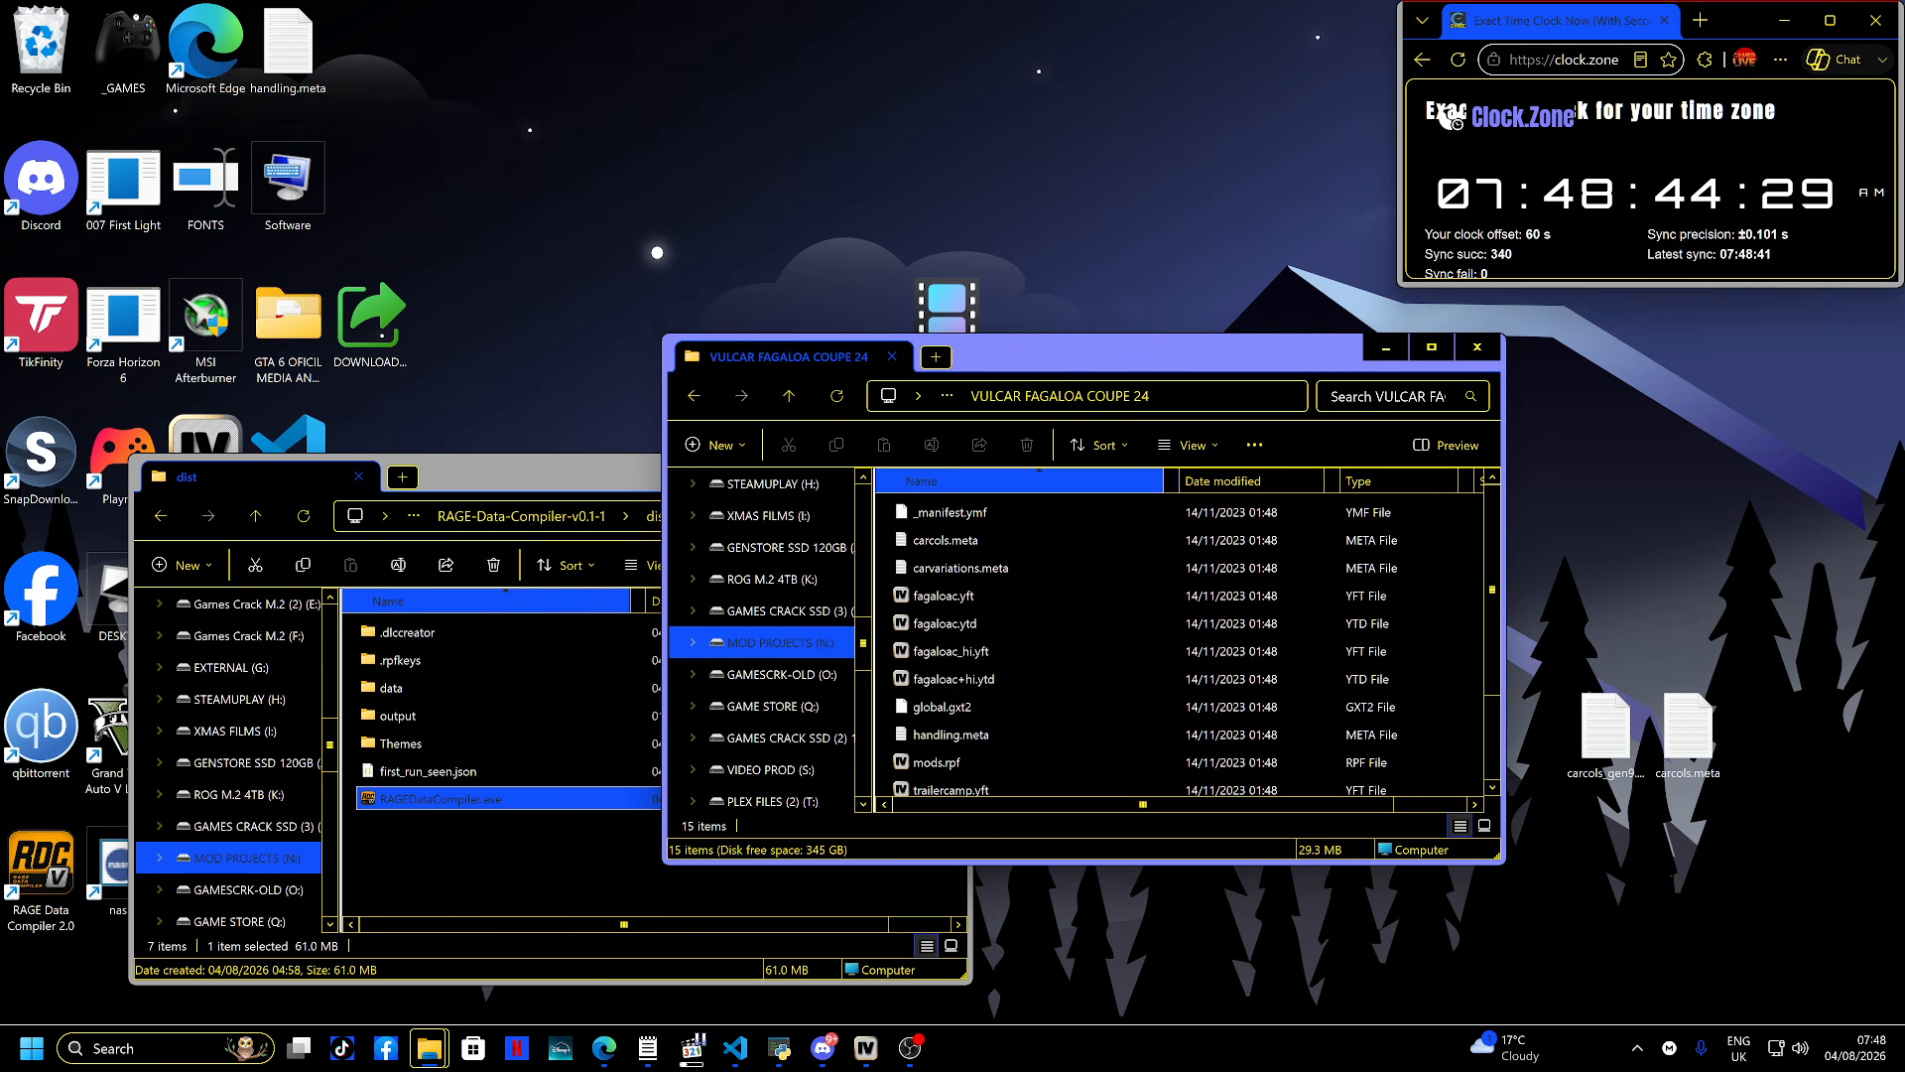
{"action": "scroll", "coordinate": [993, 625], "scroll_direction": "down", "scroll_amount": 2}
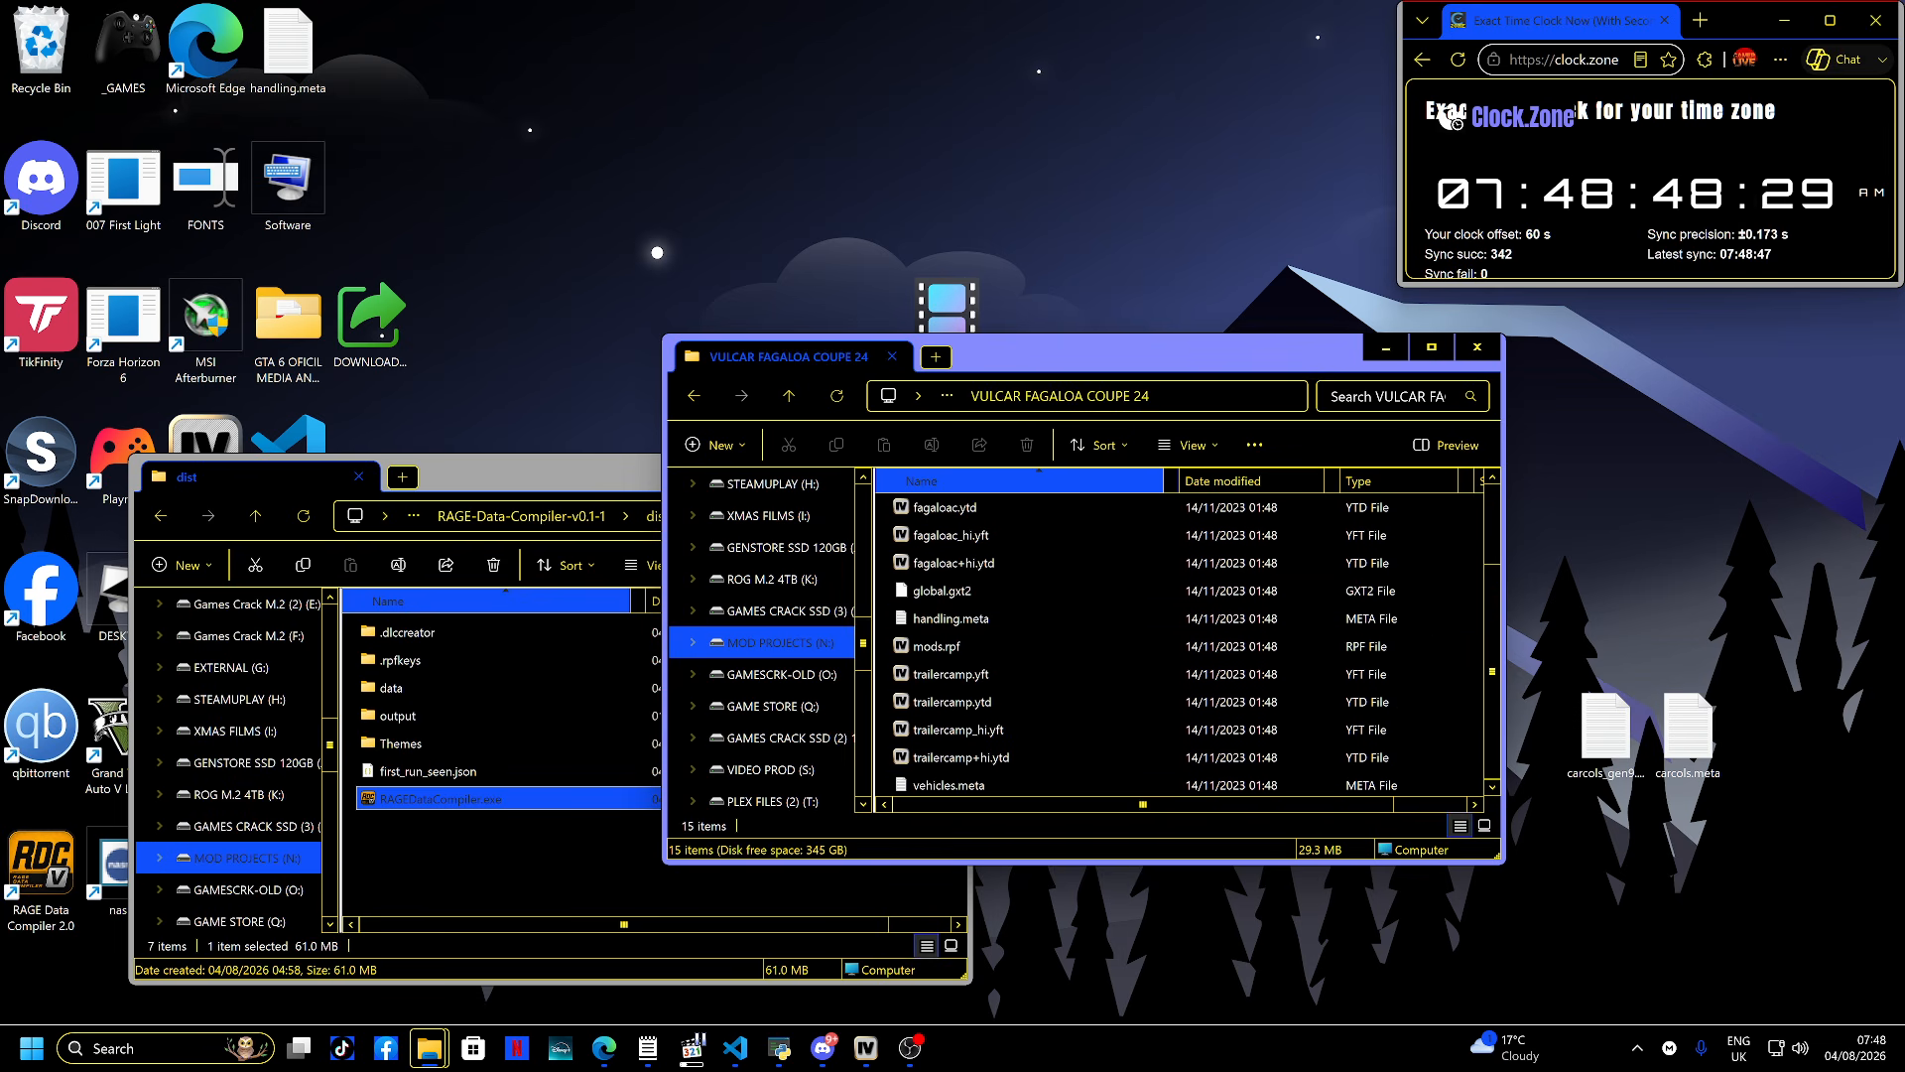
- Close the vehicle folder window
{"action": "left_click_drag", "start_coordinate": [1026, 363], "coordinate": [1370, 388]}
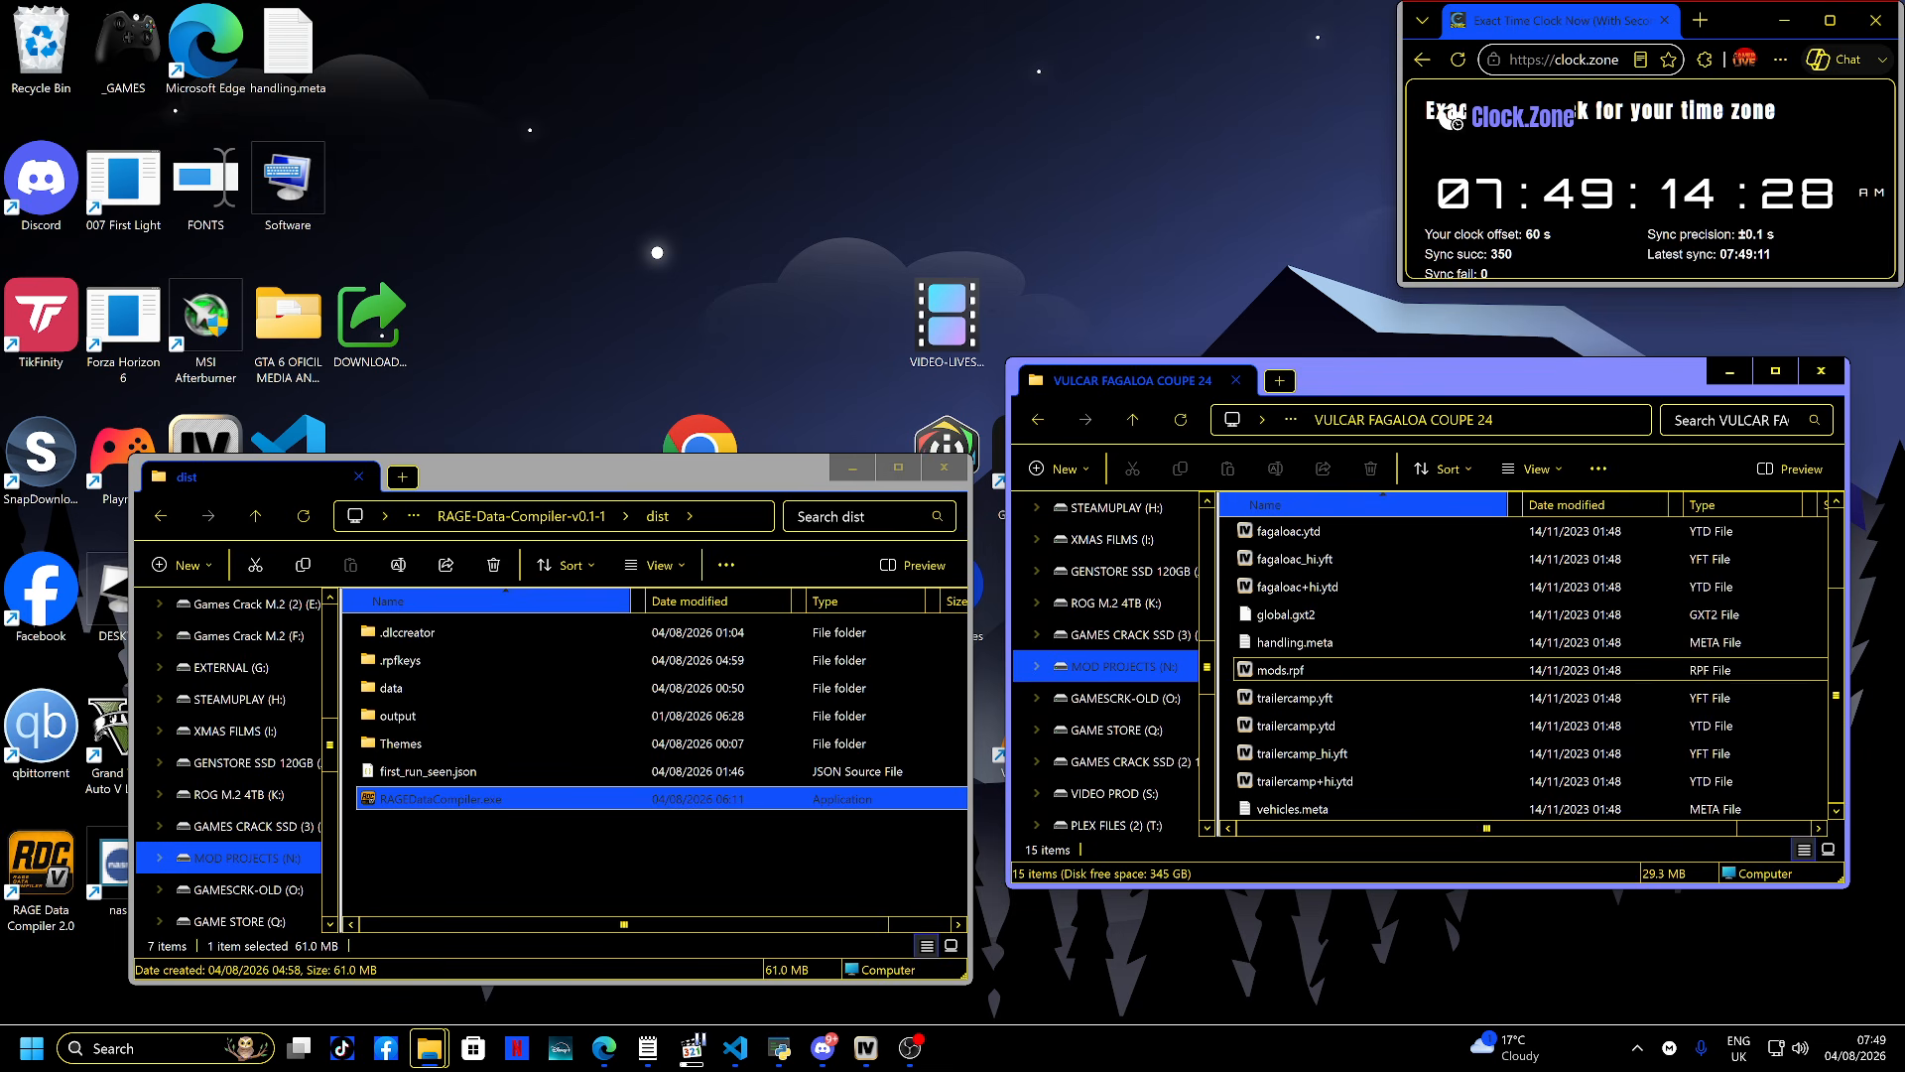
{"action": "left_click", "coordinate": [1821, 371]}
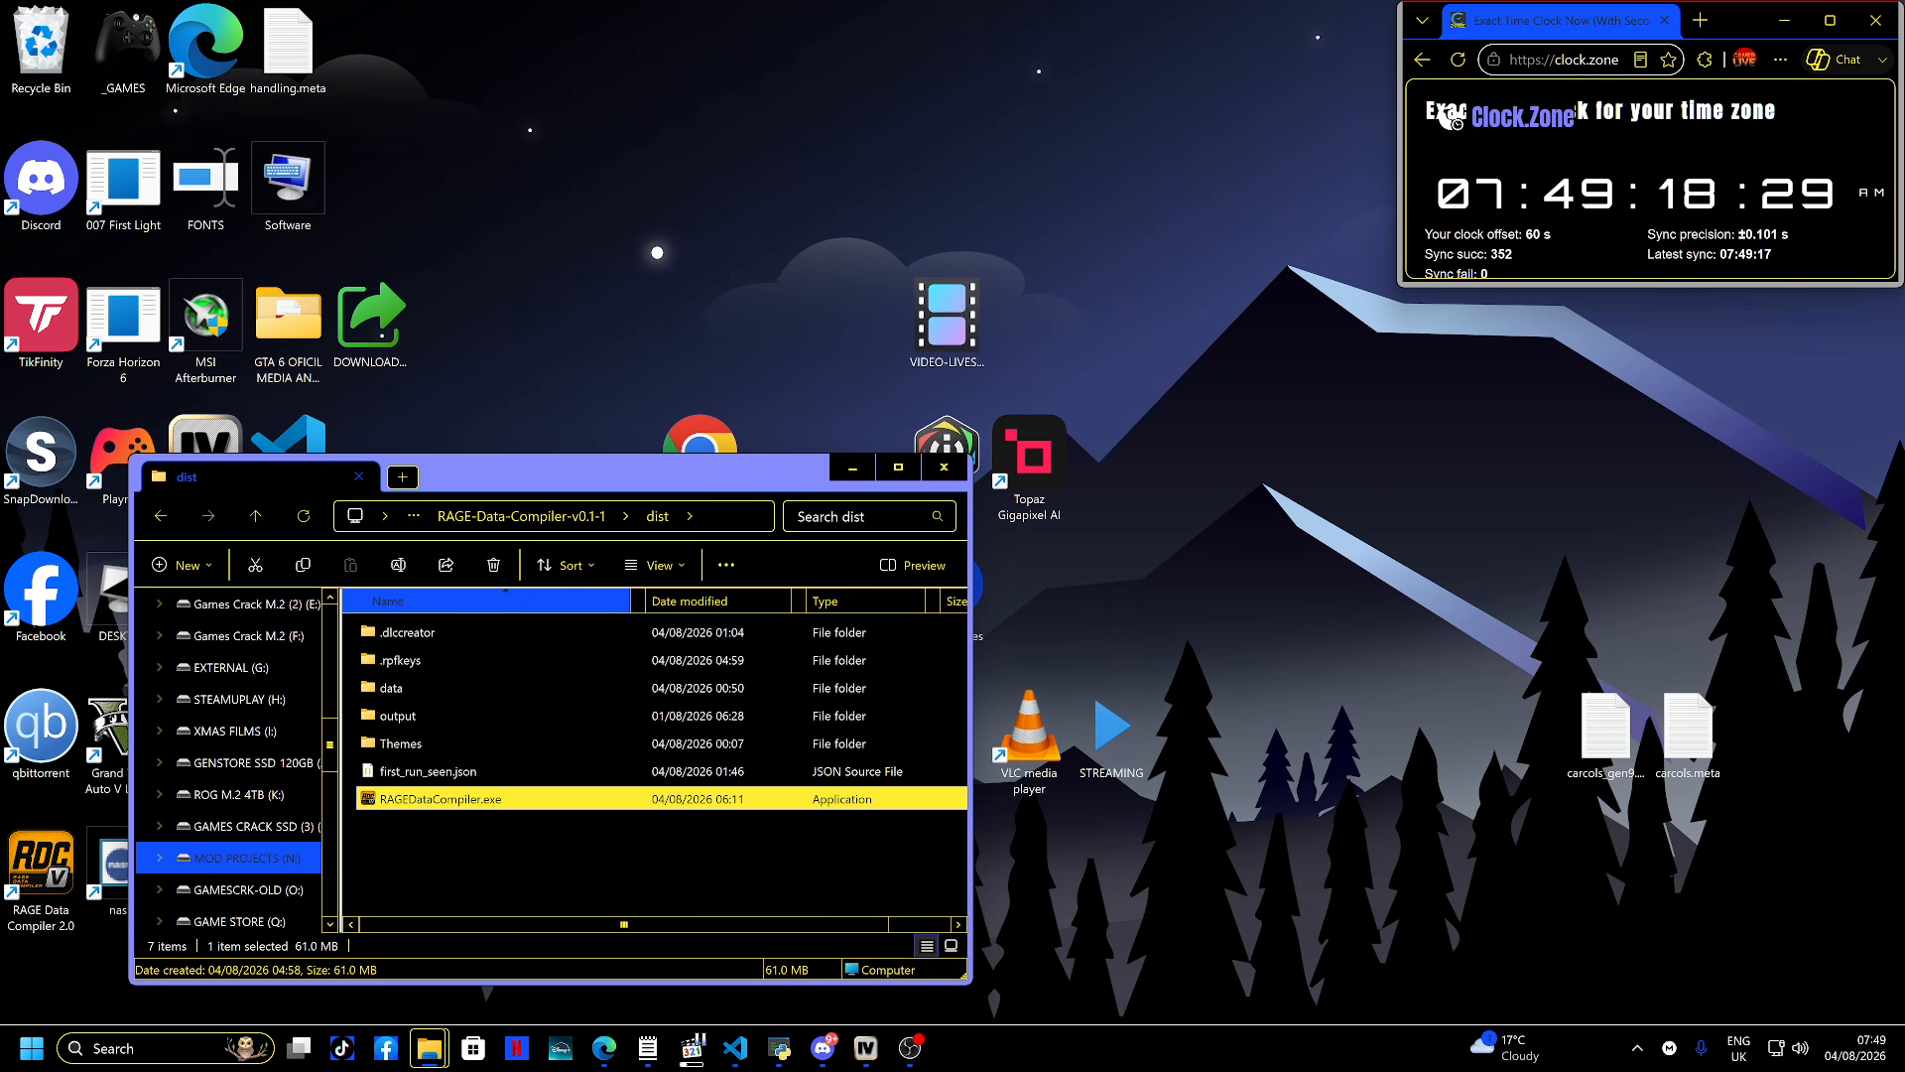
- Open a new File Explorer window at the GTA V (A:) drive's IVPACK MERGED folder
{"action": "key", "text": "super+e"}
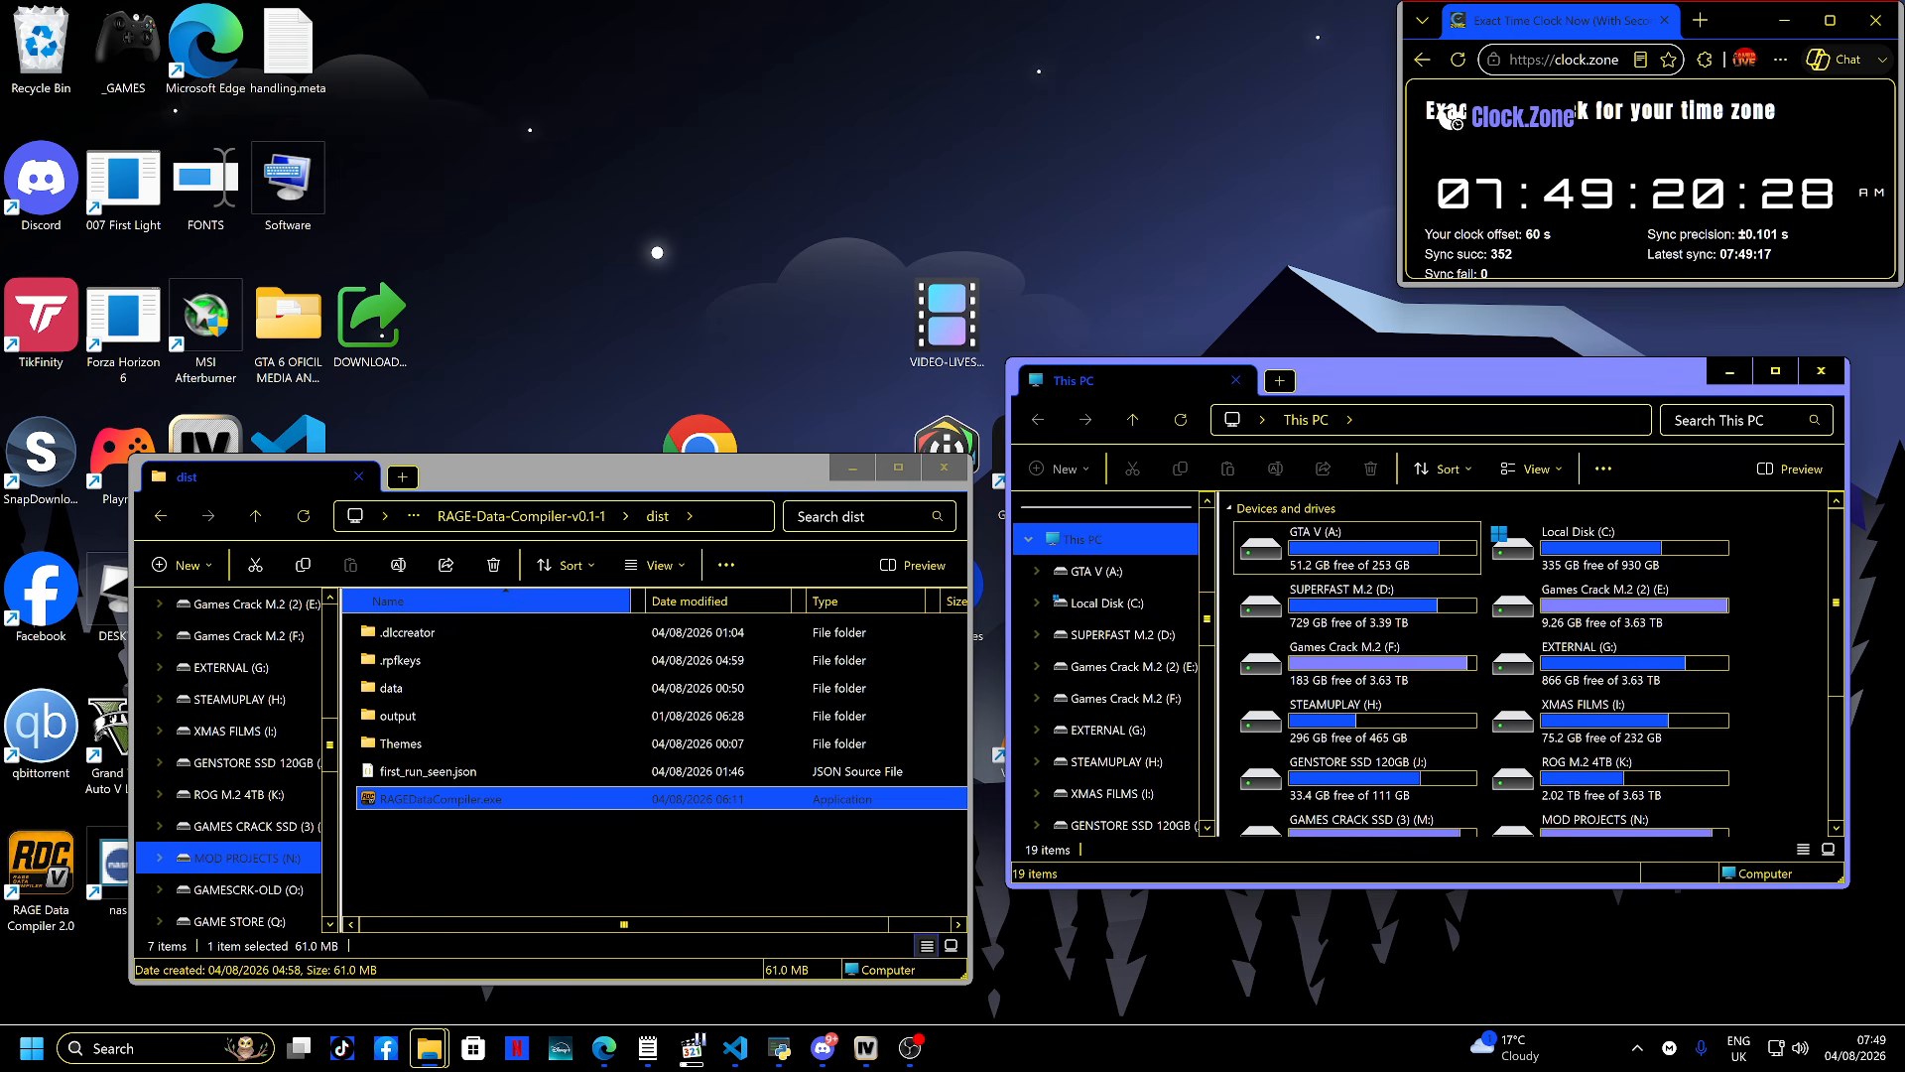
{"action": "double_click", "coordinate": [1354, 561]}
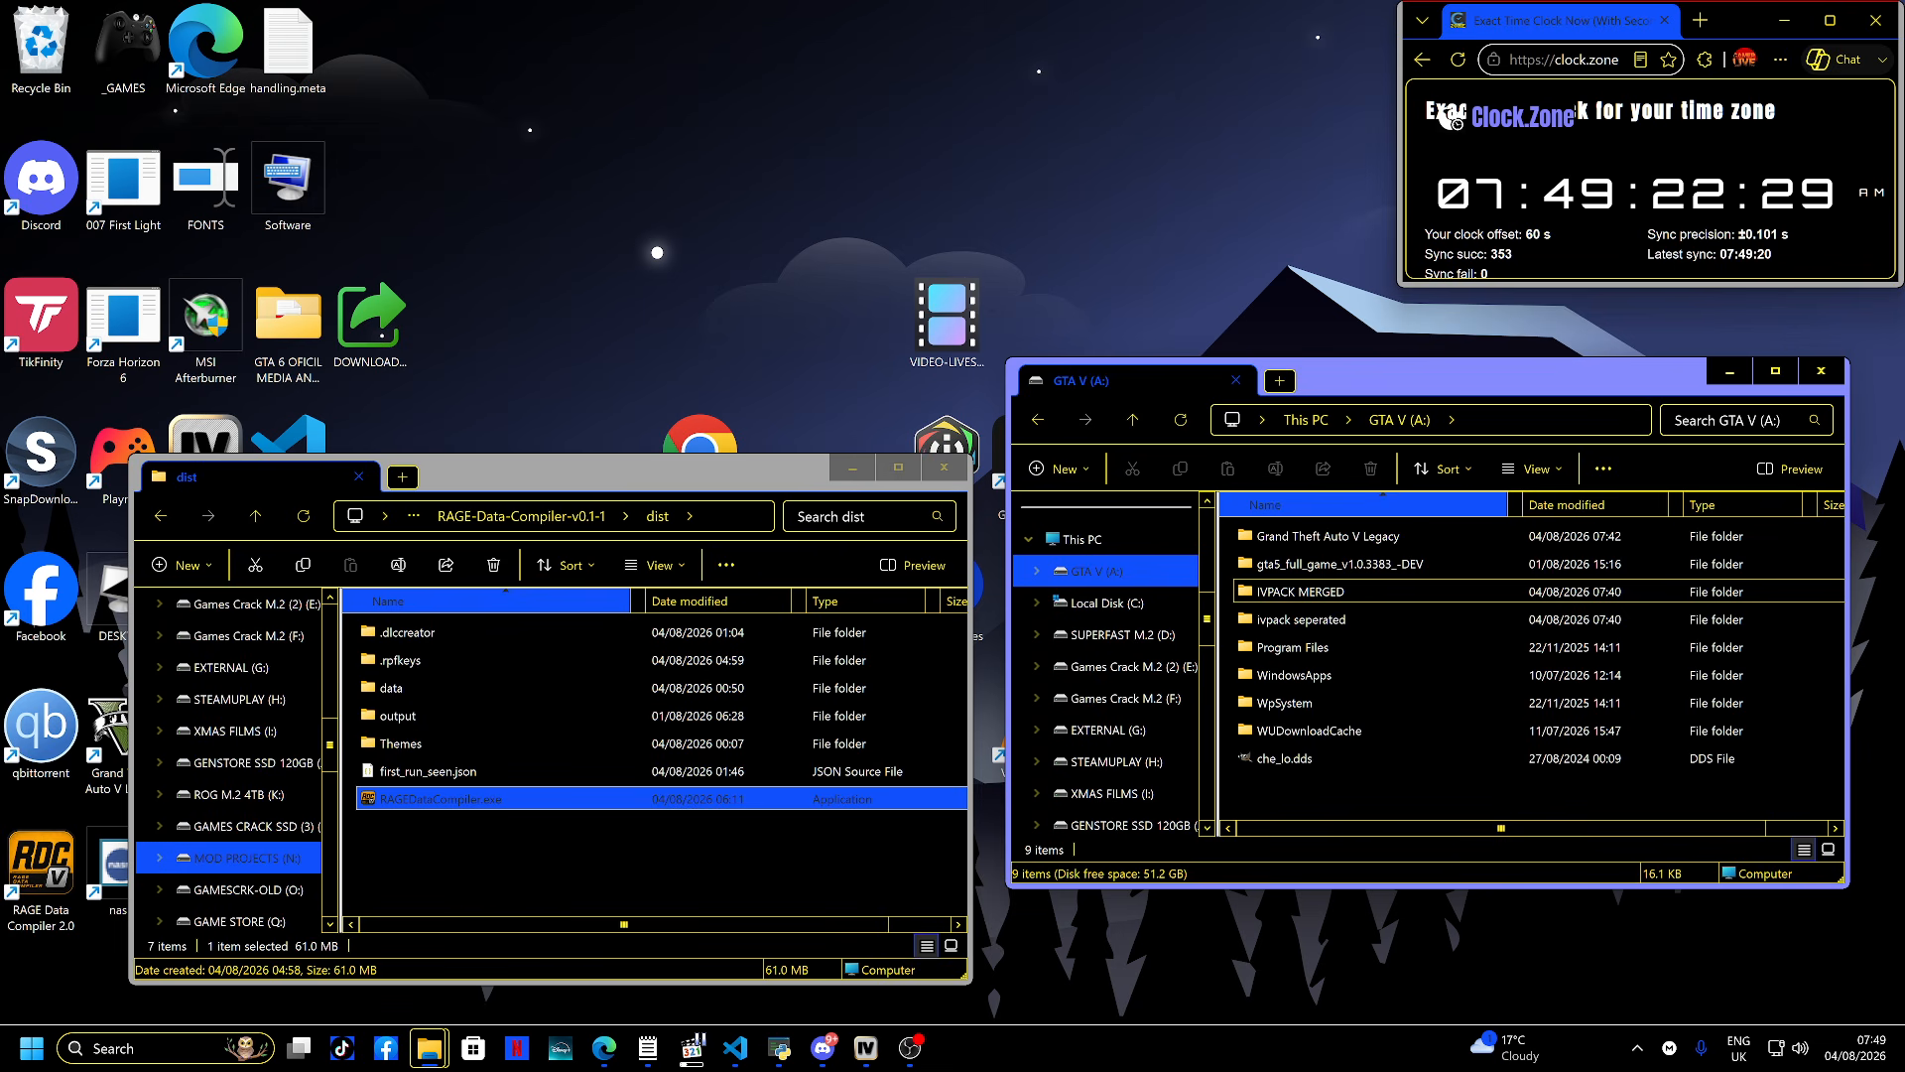
{"action": "double_click", "coordinate": [1354, 593]}
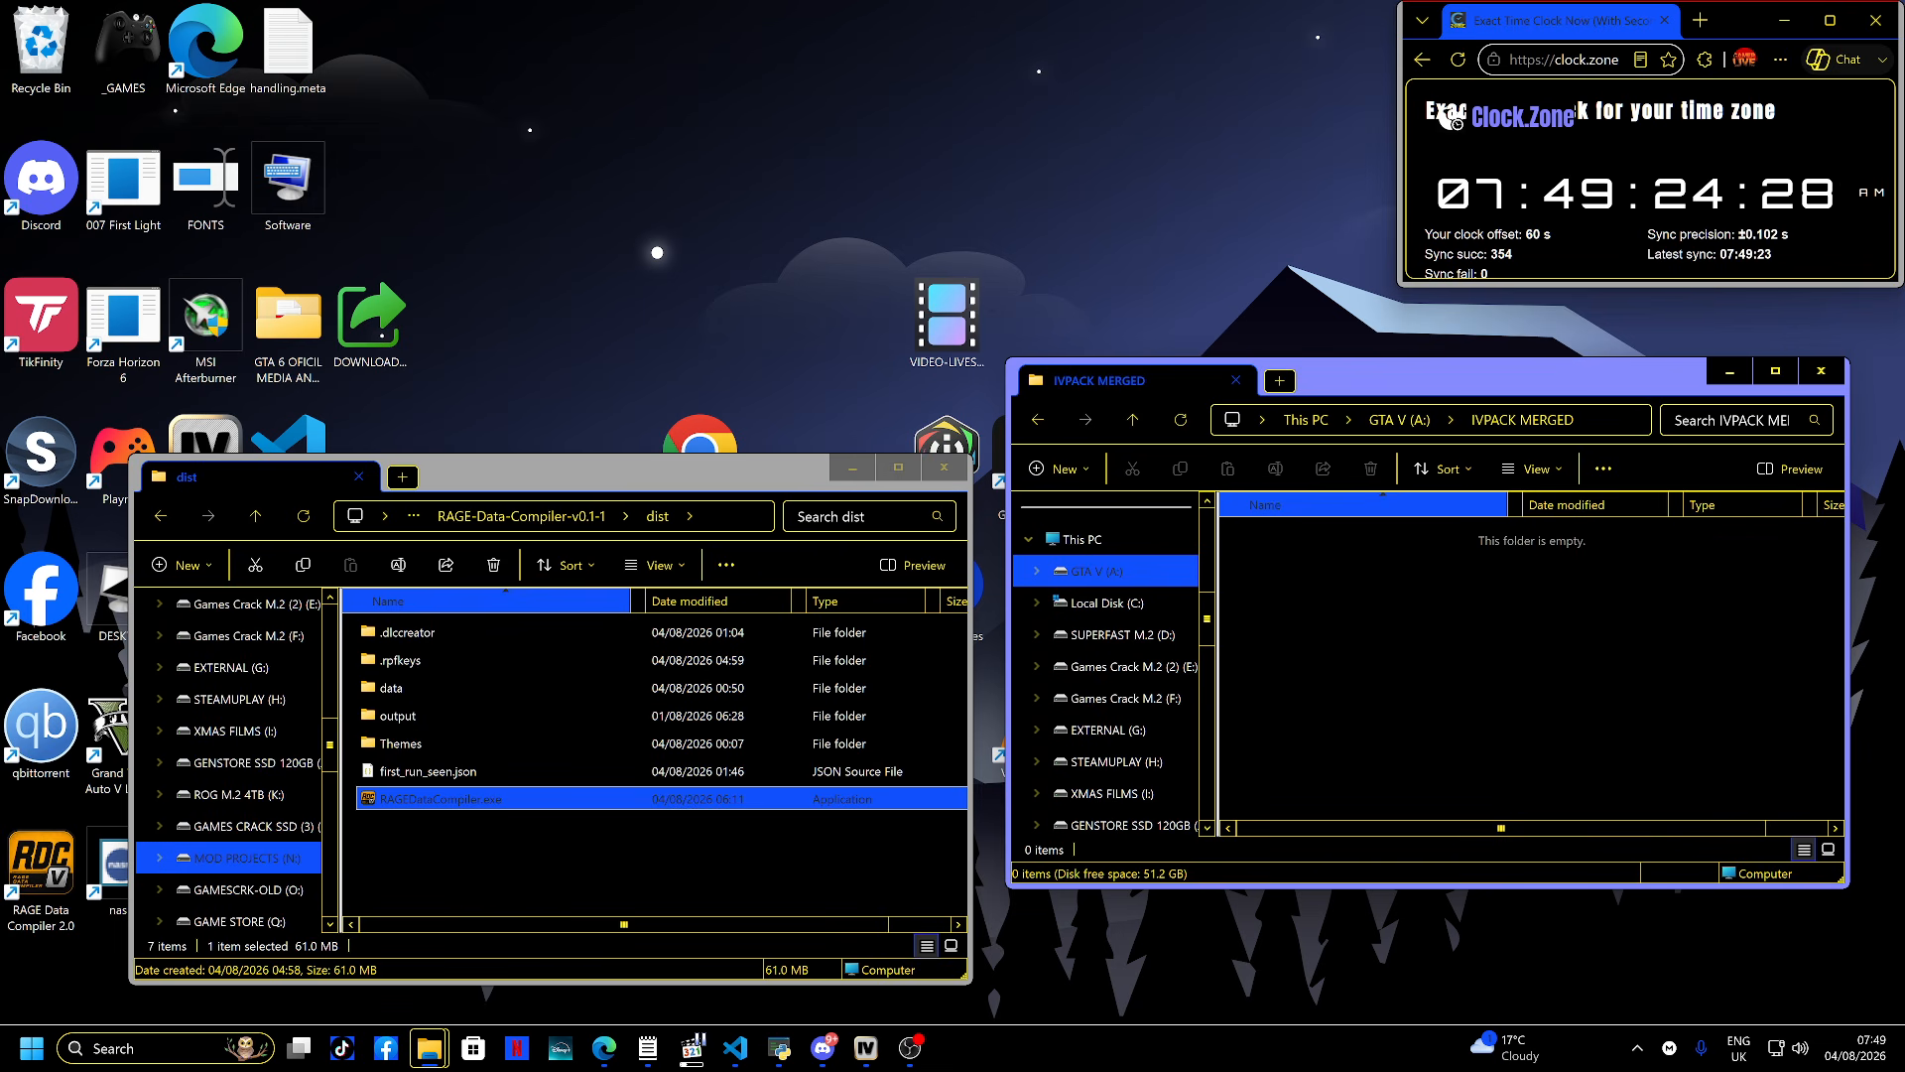
{"action": "key", "text": "alt+Left"}
{"action": "key", "text": "Return"}
- Switch to Microsoft Edge and snap its window to the left half of the screen
{"action": "key", "text": "super"}
{"action": "left_click", "coordinate": [129, 518]}
{"action": "key", "text": "super+Right"}
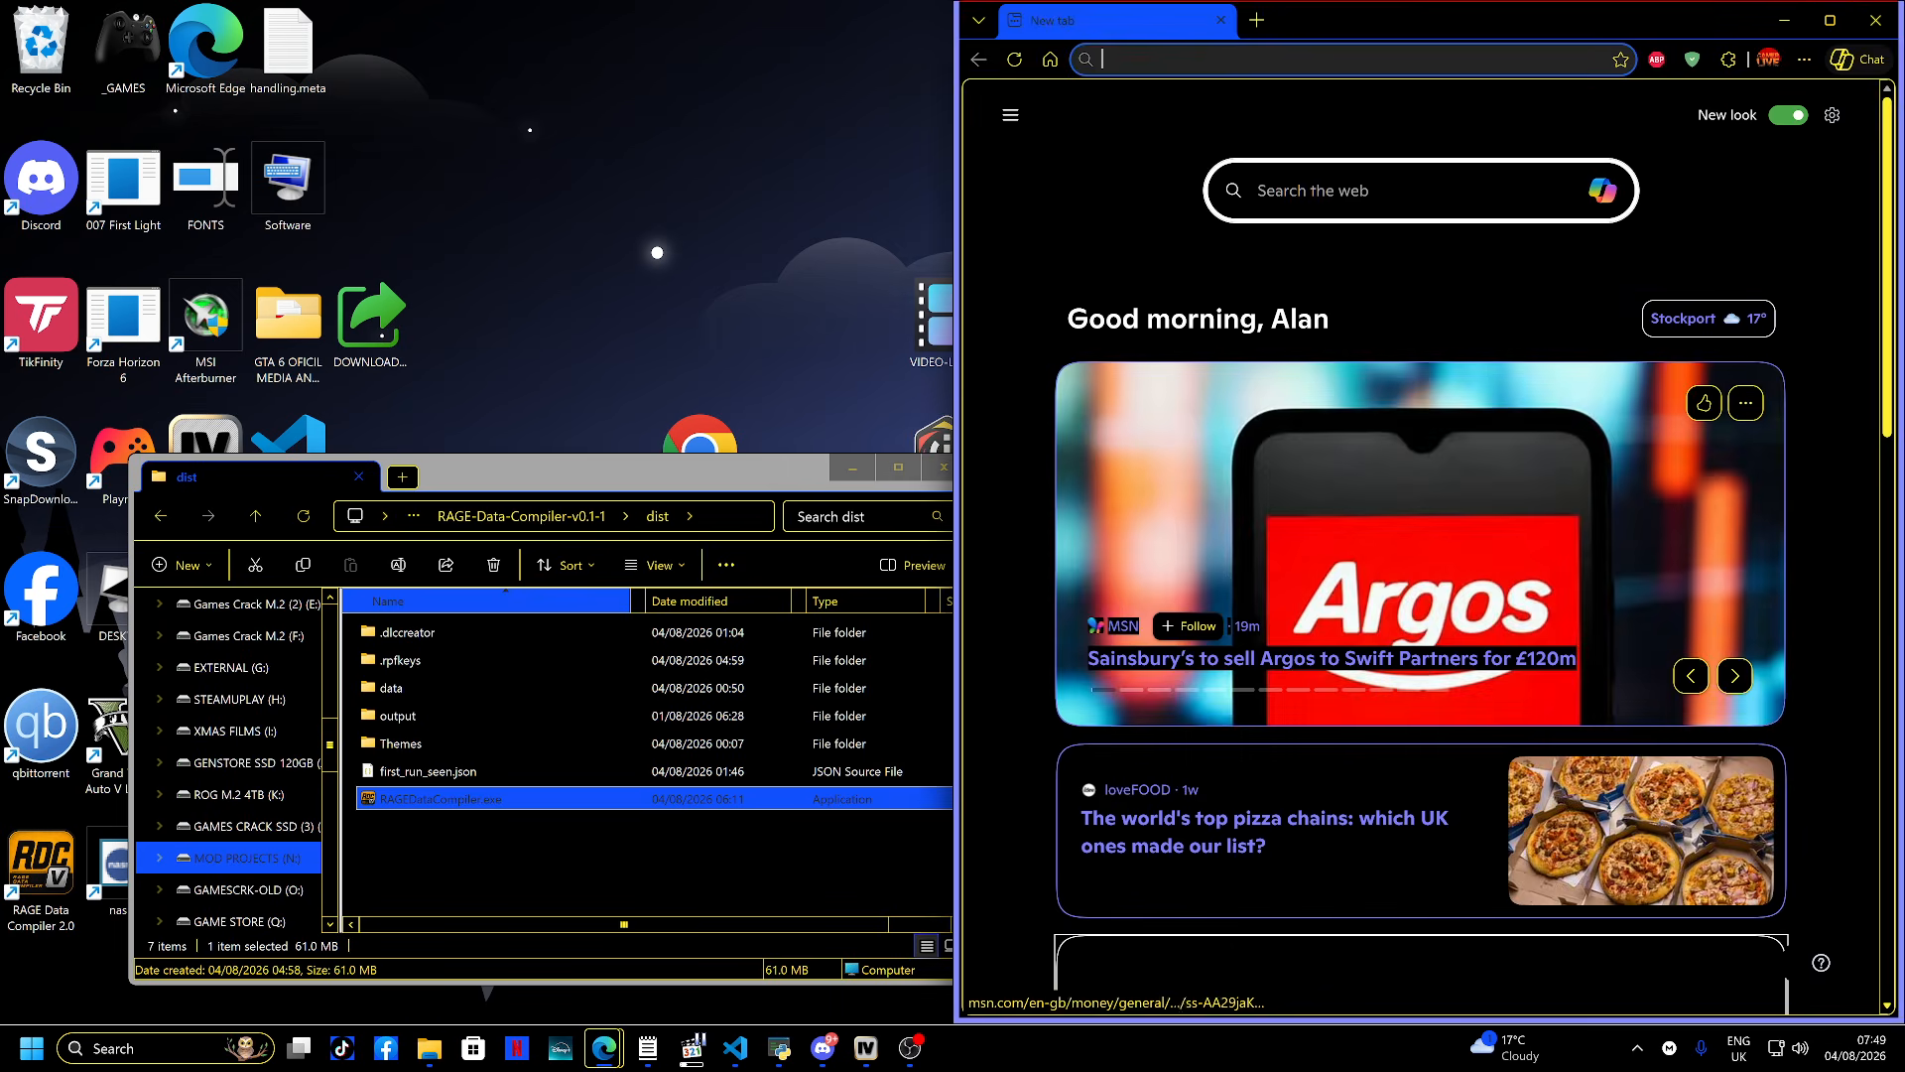
{"action": "key", "text": "super+Up"}
{"action": "key", "text": "super+Left"}
{"action": "key", "text": "super+Up"}
{"action": "key", "text": "super+Left"}
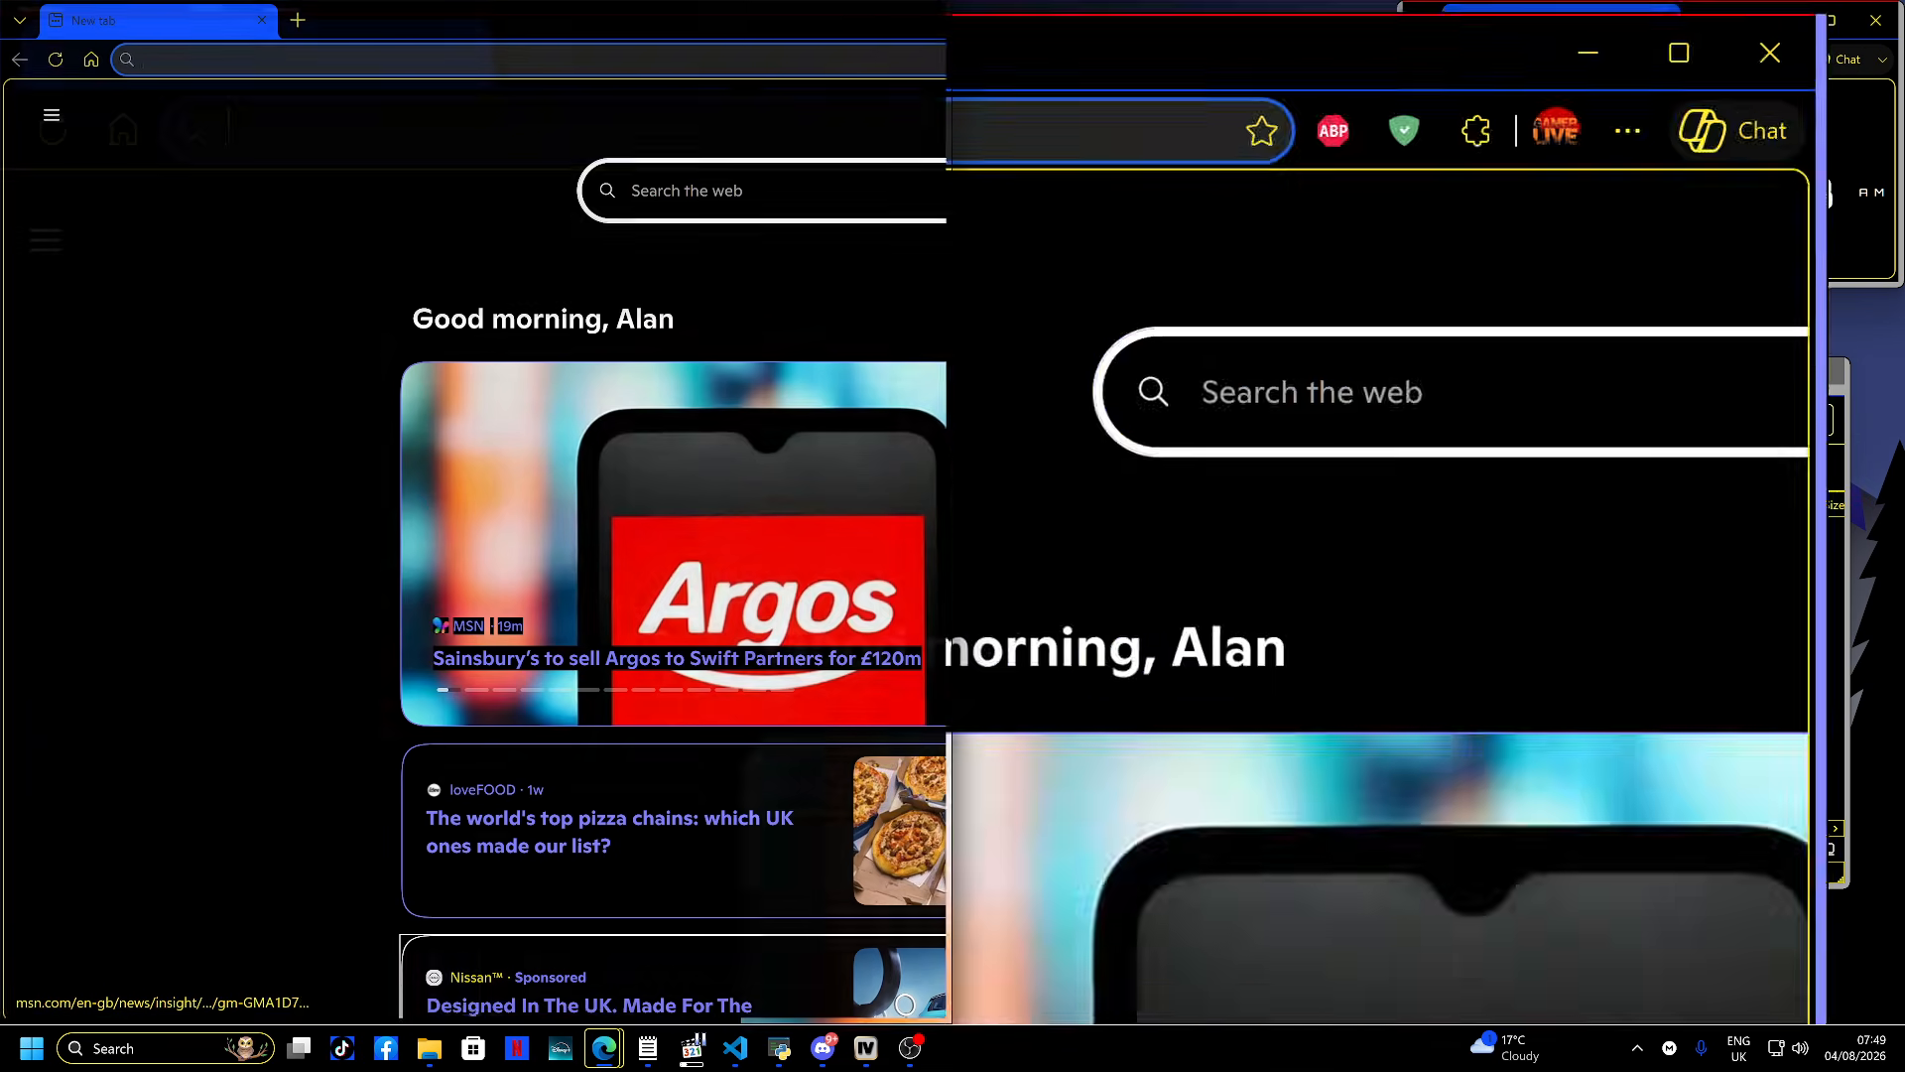
{"action": "key", "text": "Escape"}
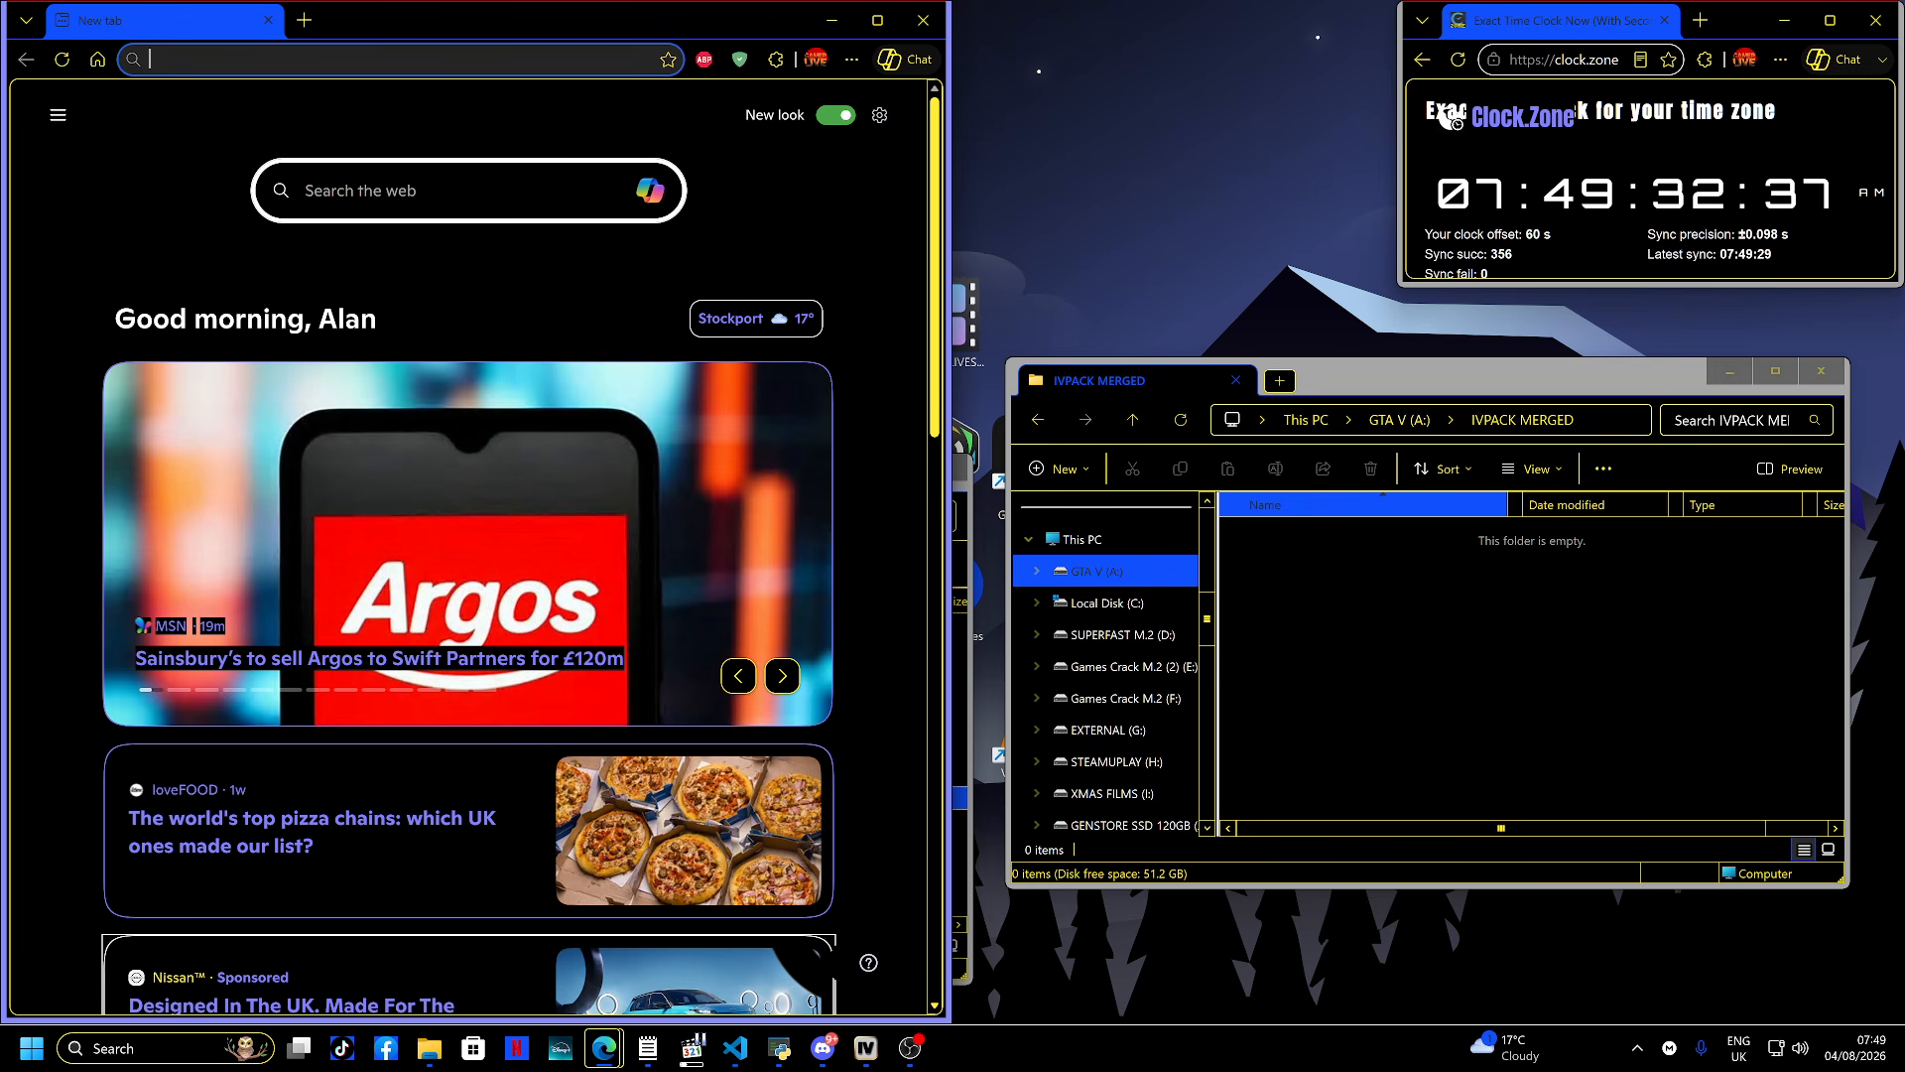
- Go to gta5-mods.com and search the site for IVPACK
{"action": "type", "text": "gta5-mods.com"}
{"action": "key", "text": "Return"}
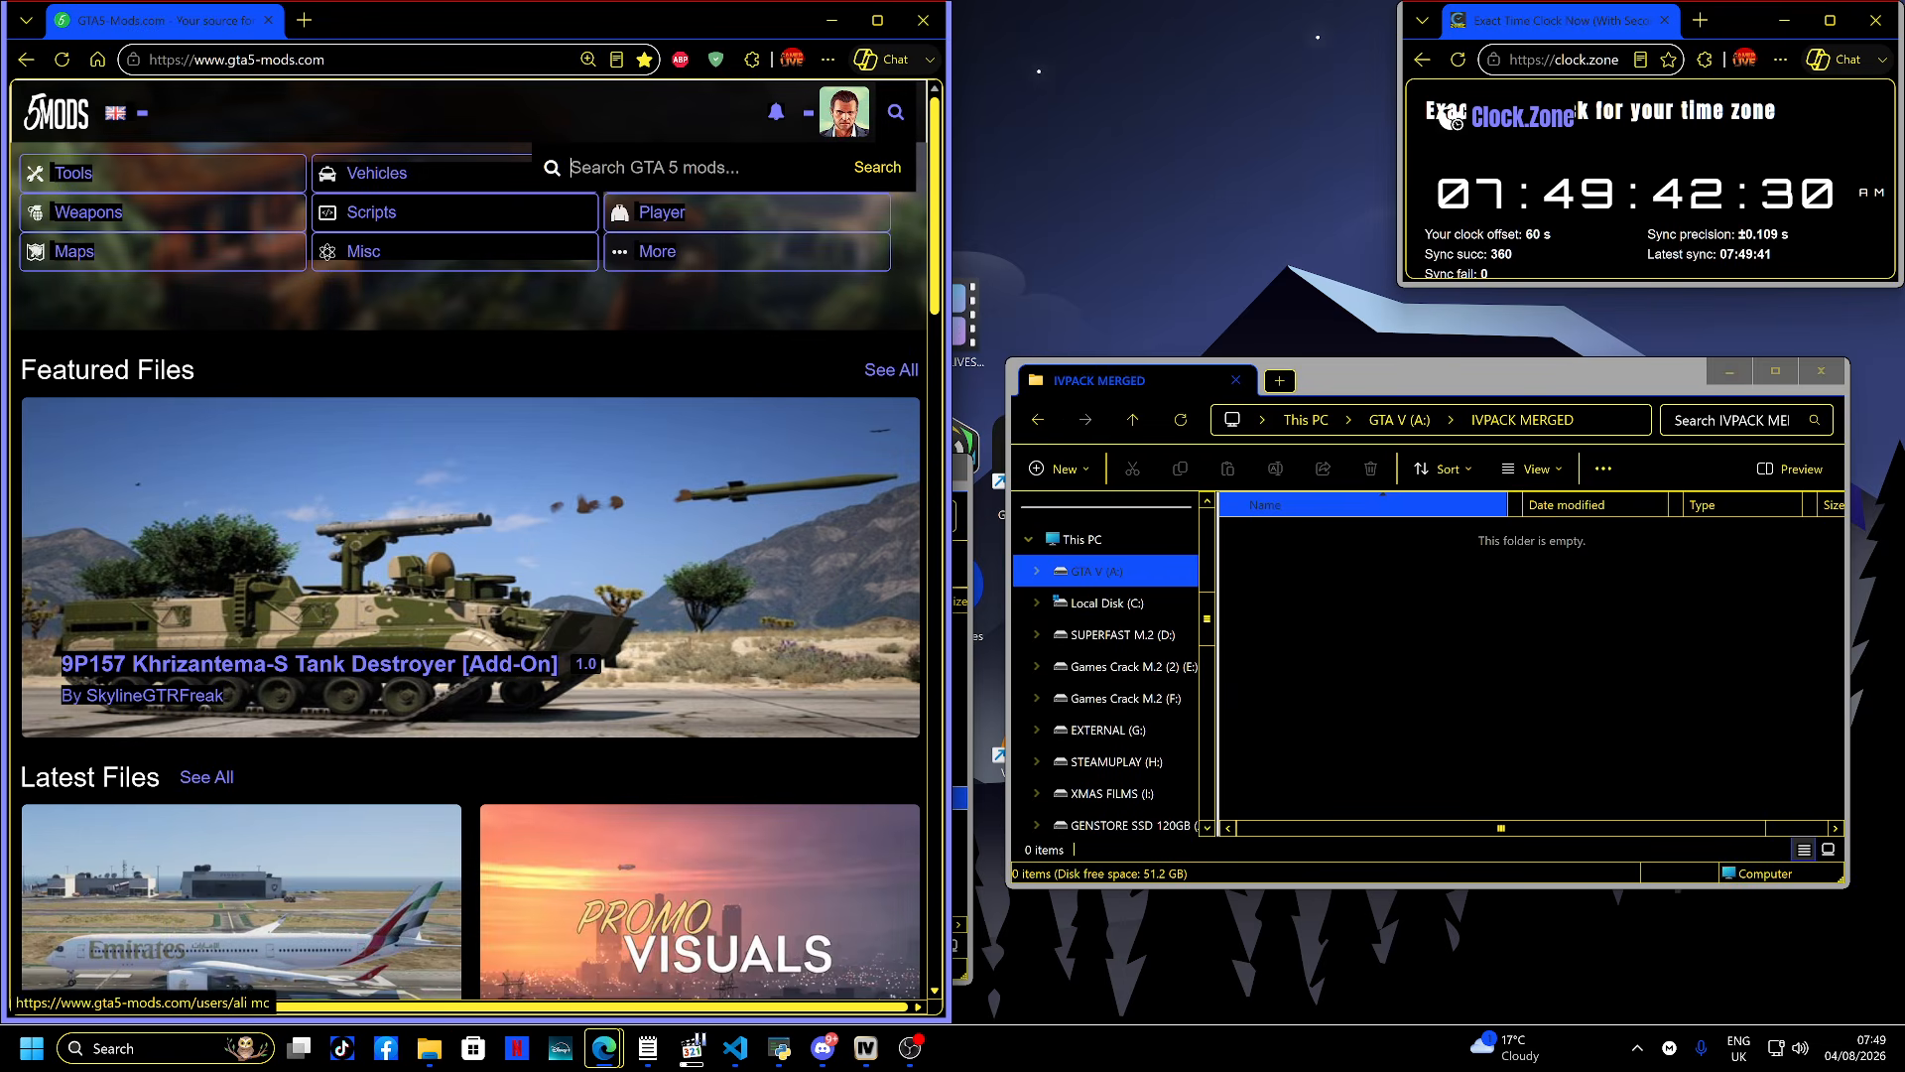
{"action": "type", "text": "IVPACK"}
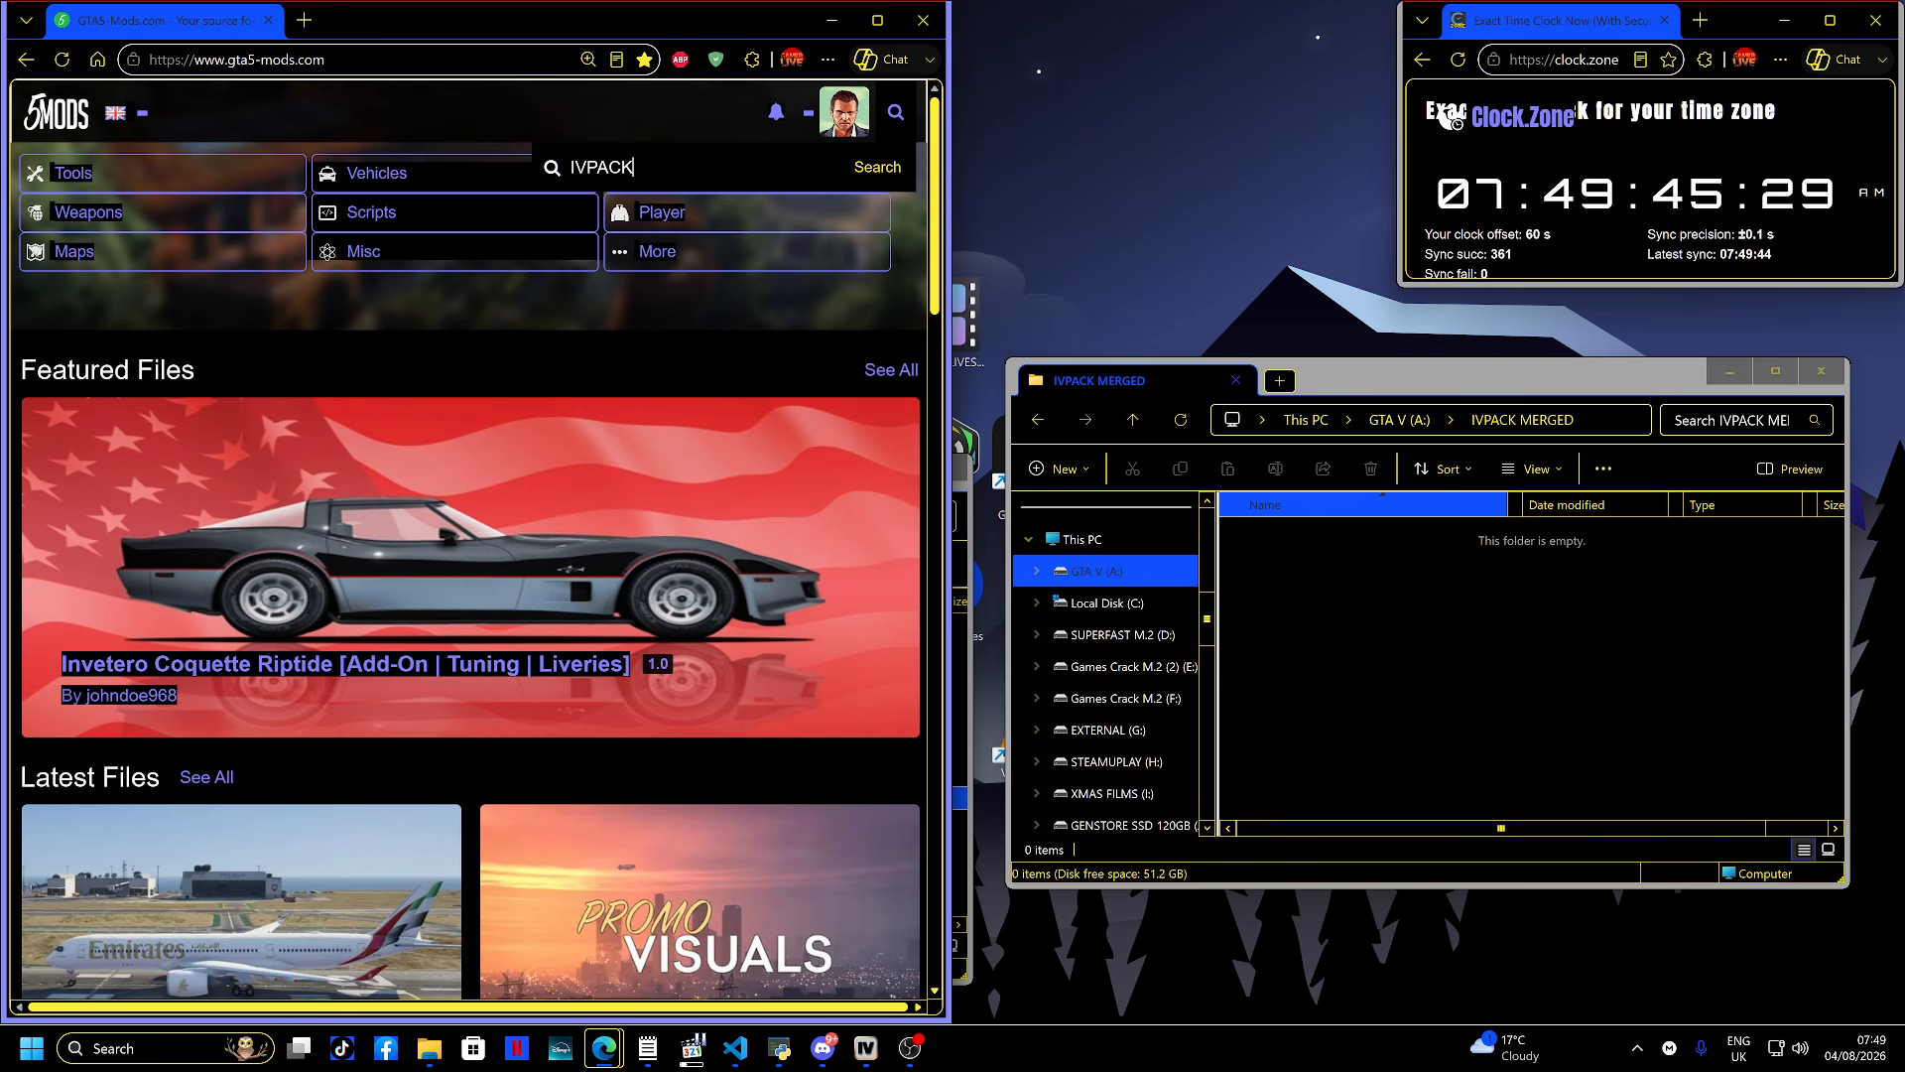
{"action": "key", "text": "Return"}
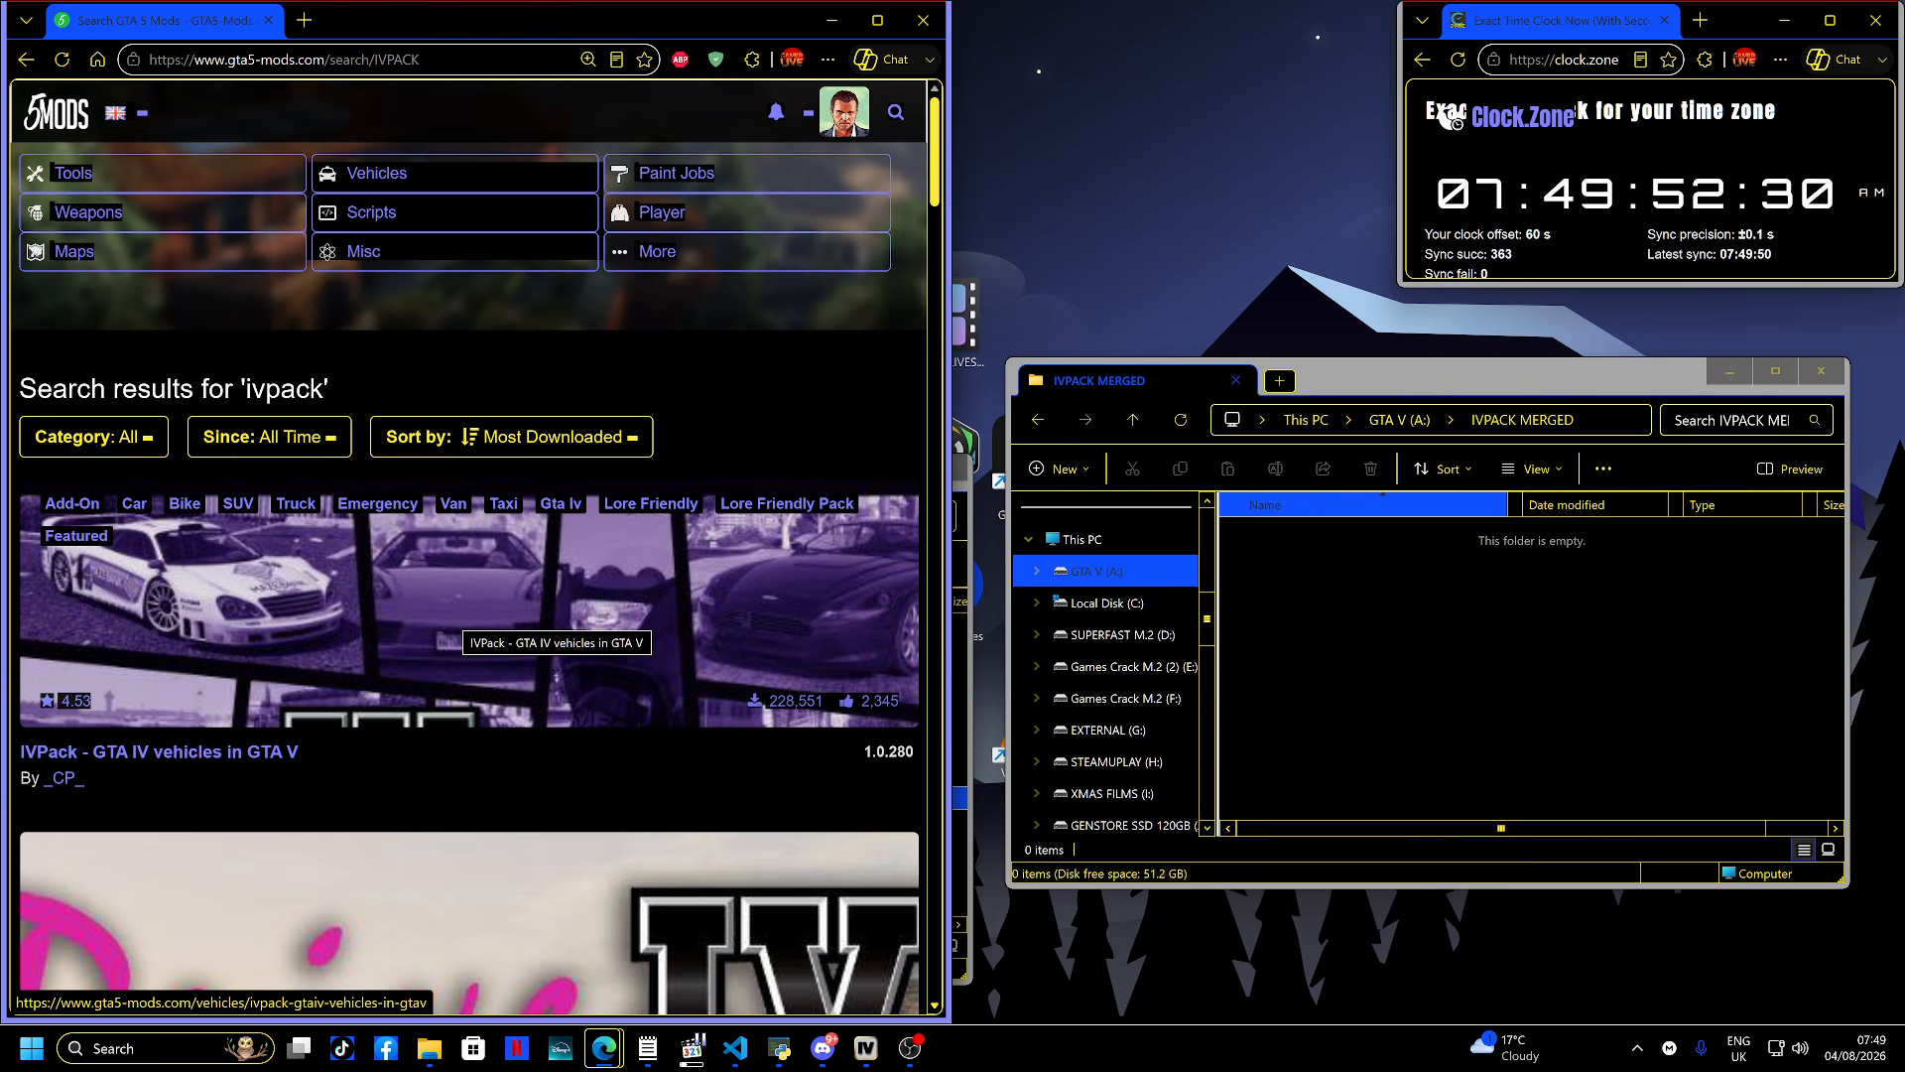
- Open the IVPack - GTA IV vehicles in GTA V 1.0.280 page and download it
{"action": "left_click", "coordinate": [451, 615]}
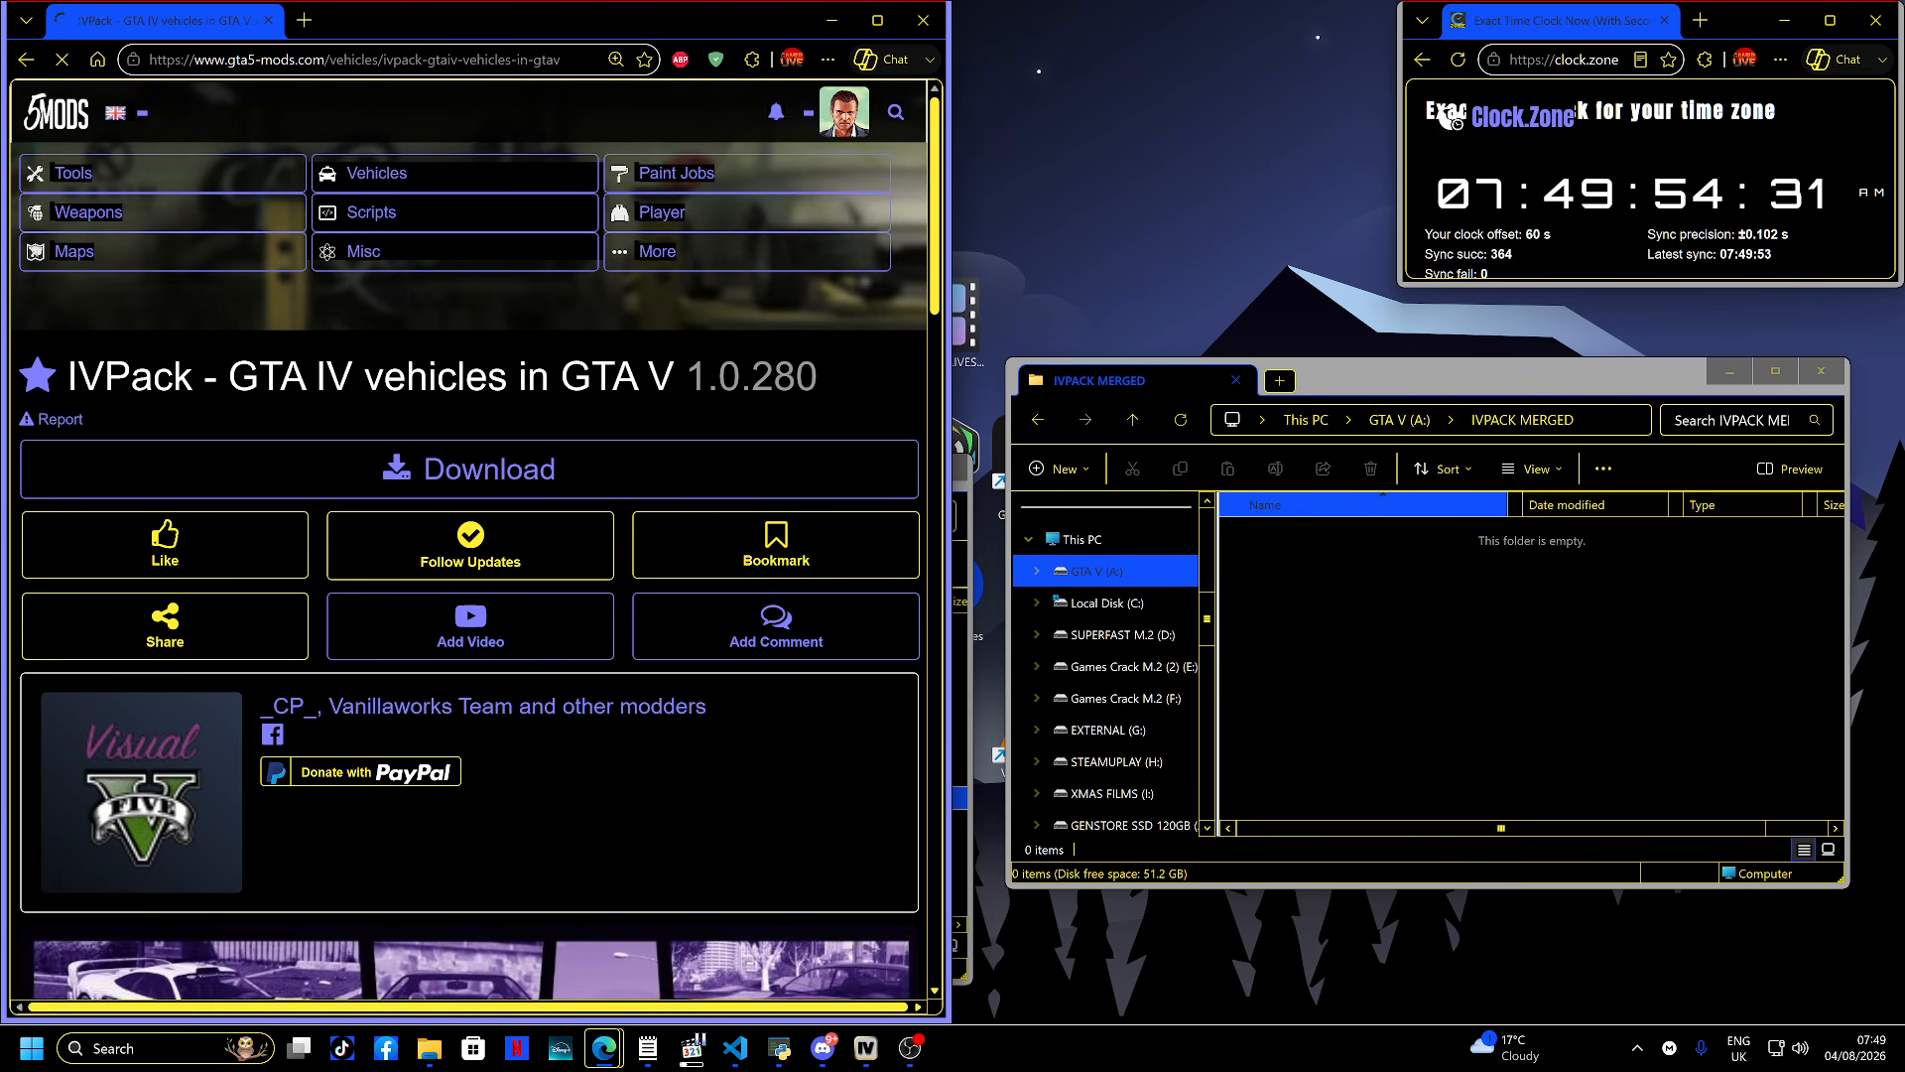
{"action": "left_click", "coordinate": [470, 468]}
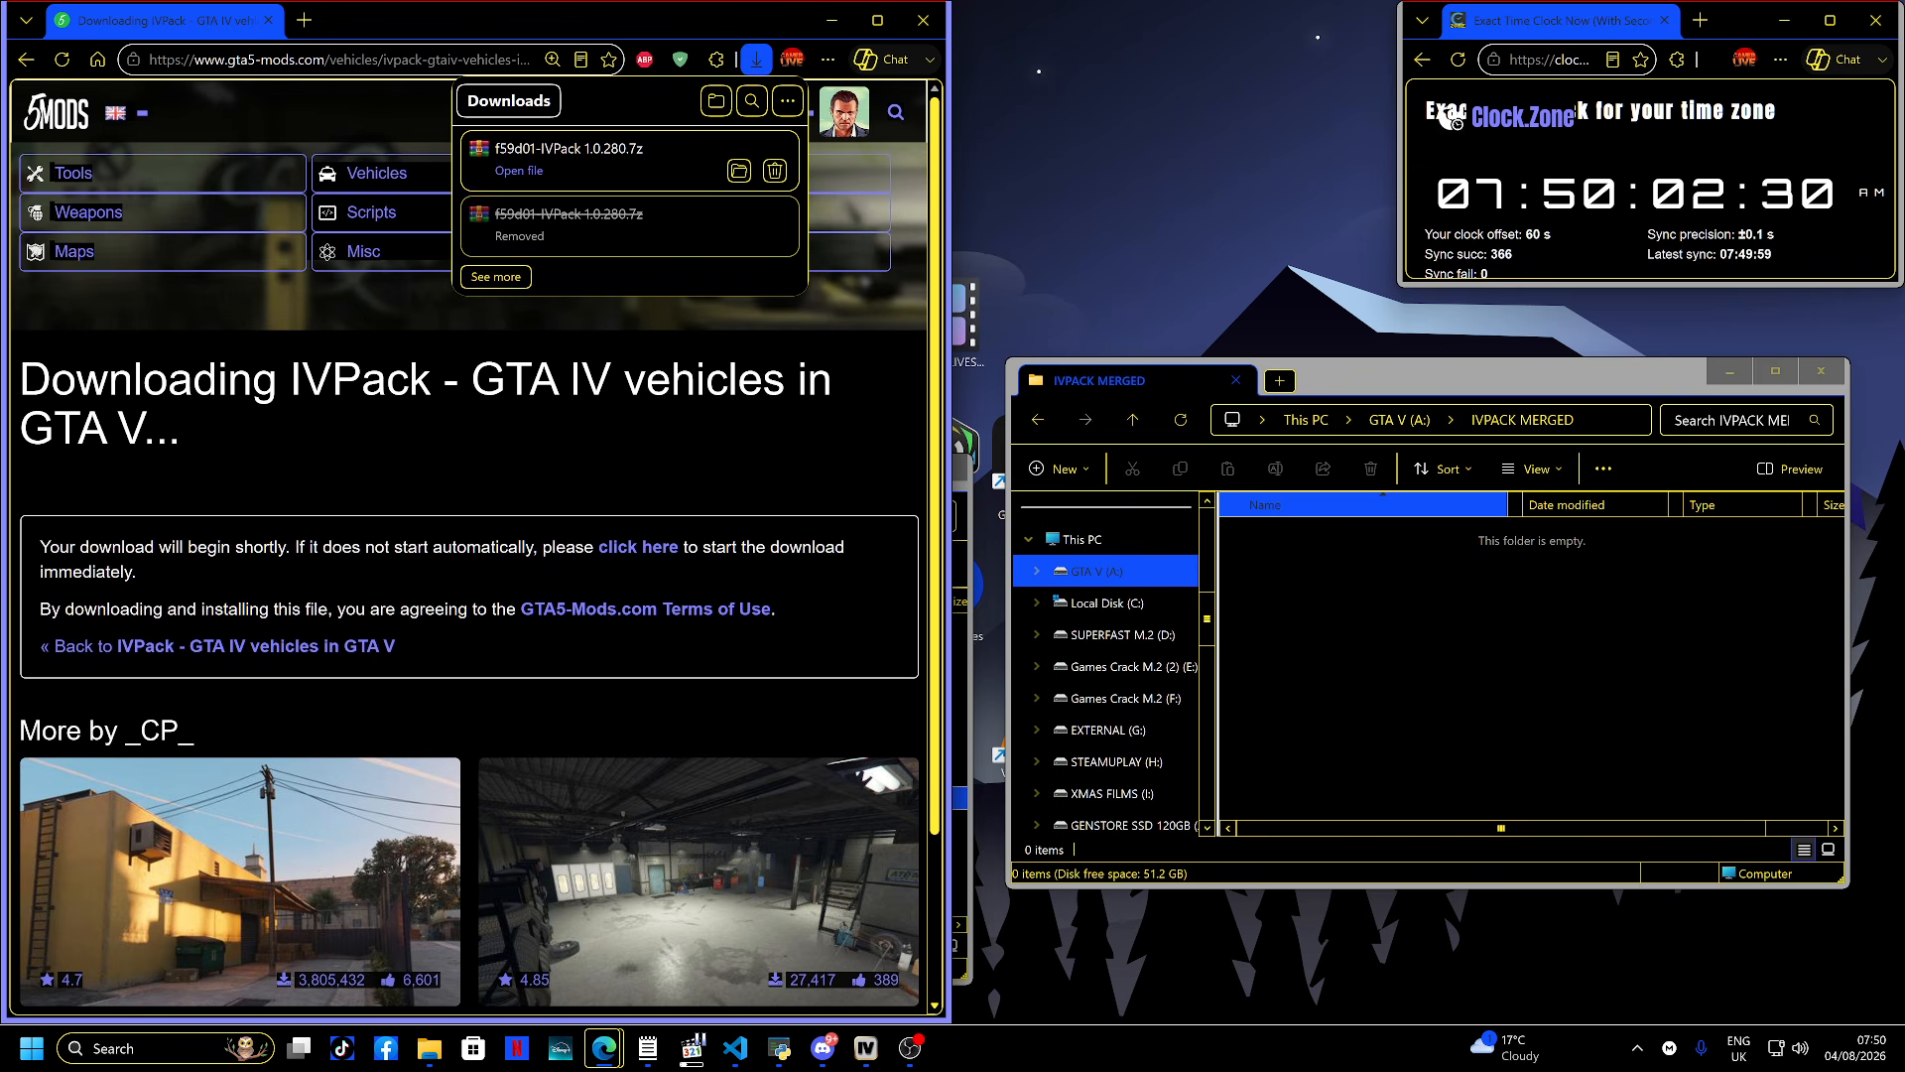
- Open the downloaded f59d01-IVPack 1.0.280.7z archive and go into IVPack.oiv > content > data
{"action": "left_click", "coordinate": [518, 171]}
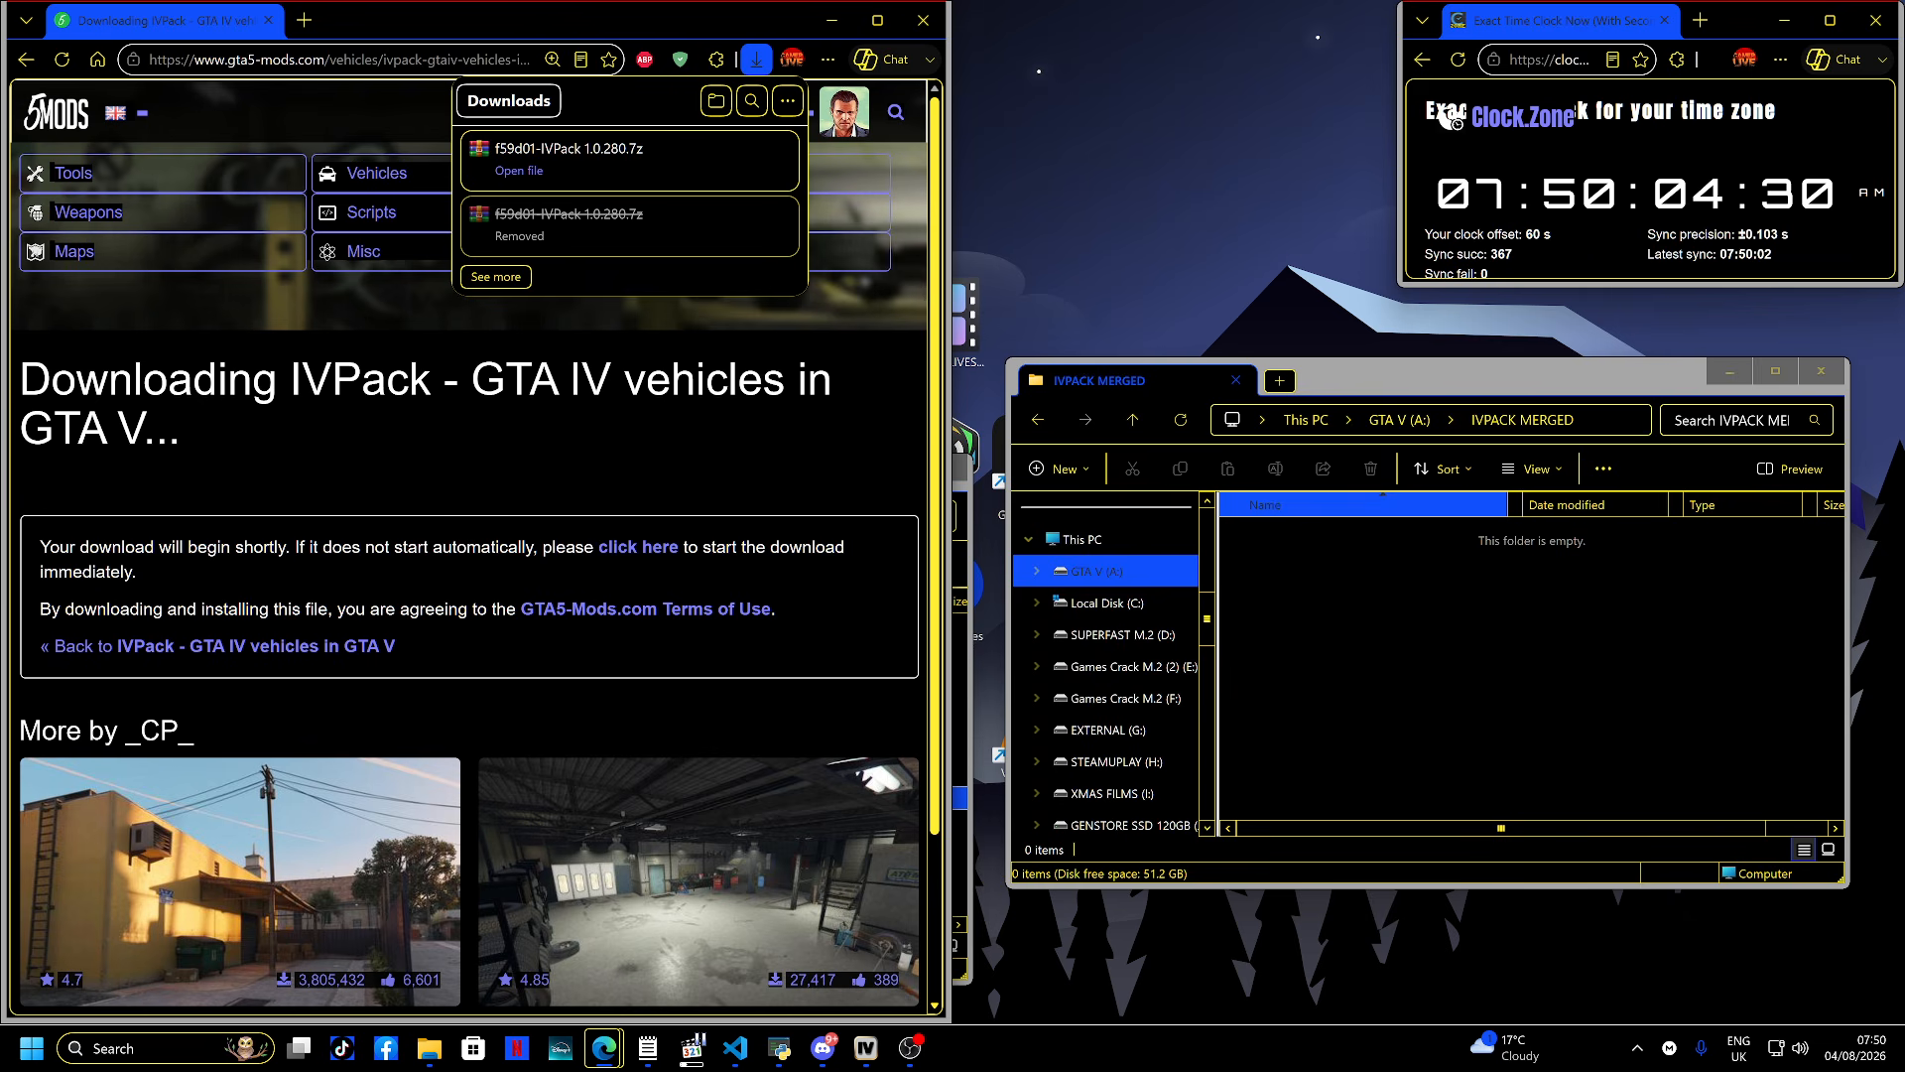
{"action": "left_click", "coordinate": [1012, 549]}
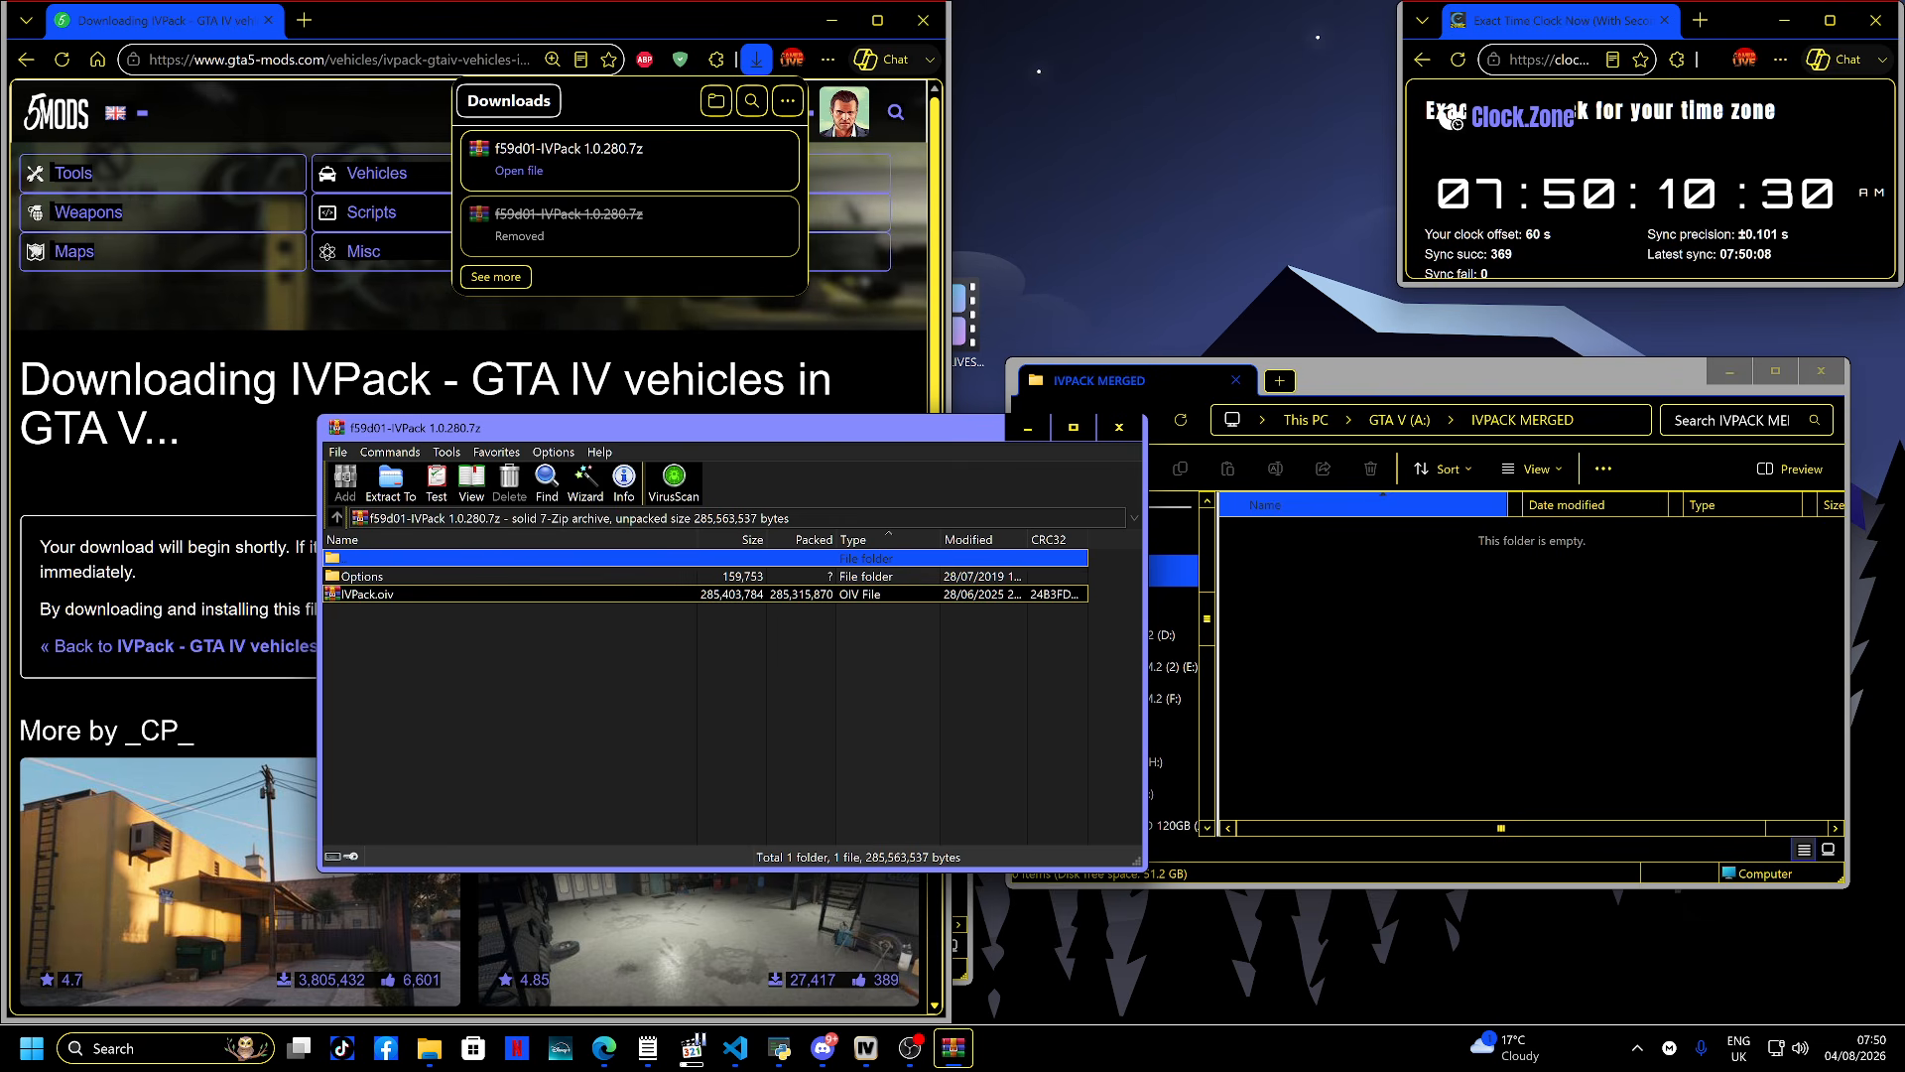
{"action": "key", "text": "Return"}
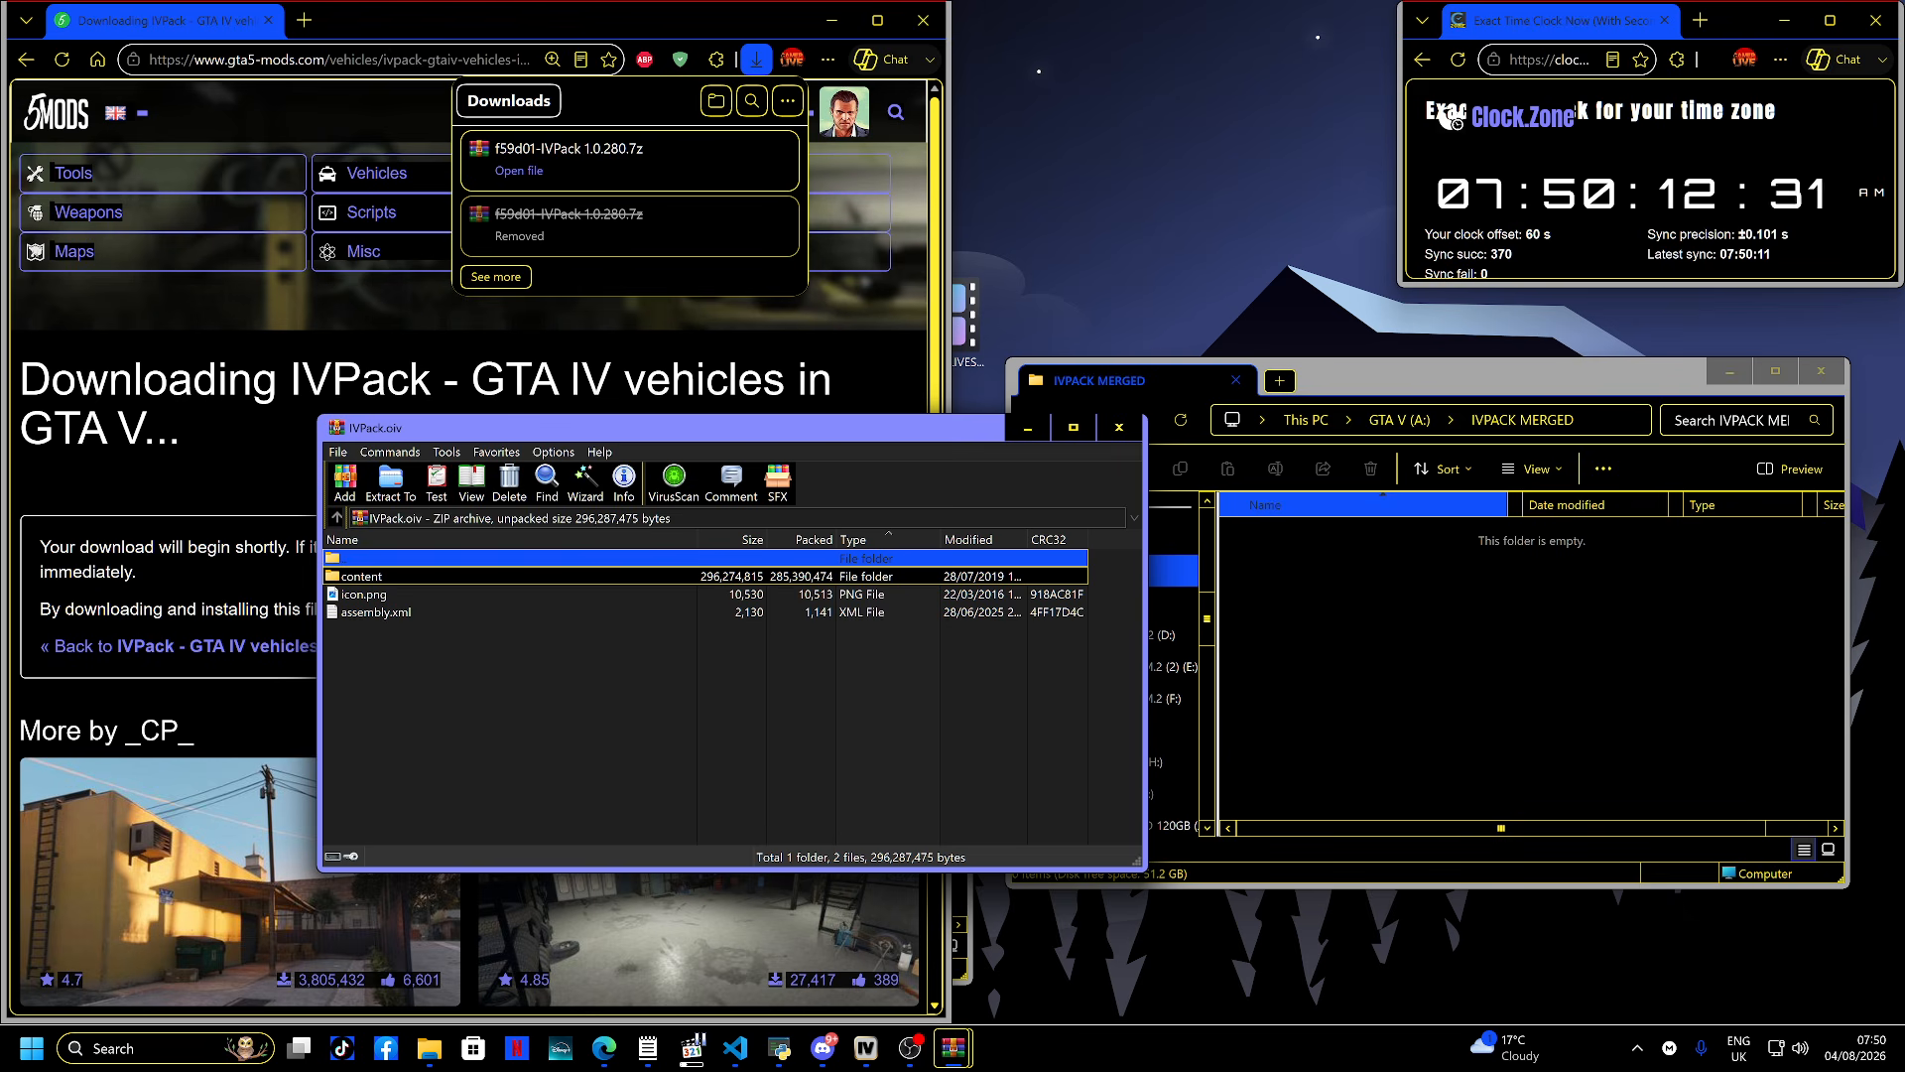
{"action": "key", "text": "Return"}
{"action": "key", "text": "Return"}
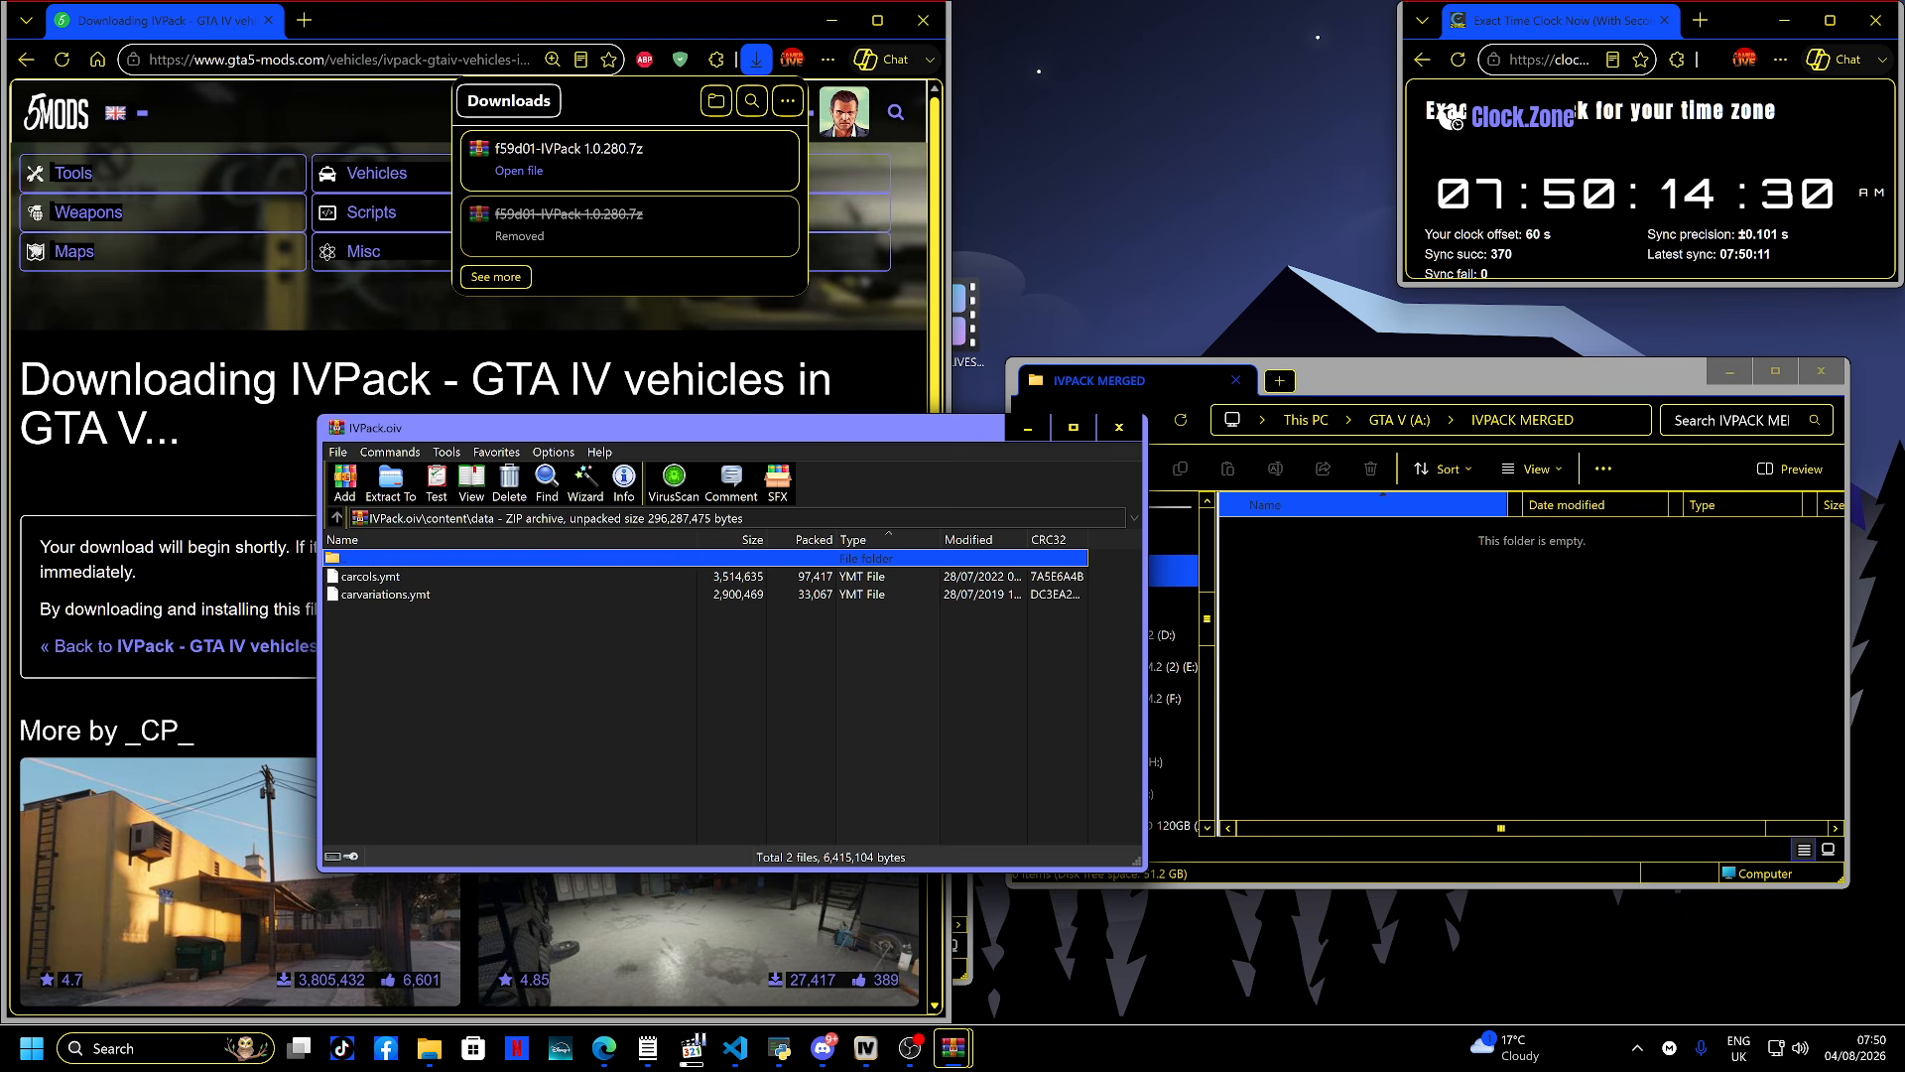
- Copy carcols.ymt and carvariations.ymt from the archive into the IVPACK MERGED folder
{"action": "key", "text": "Down"}
{"action": "key", "text": "ctrl+a"}
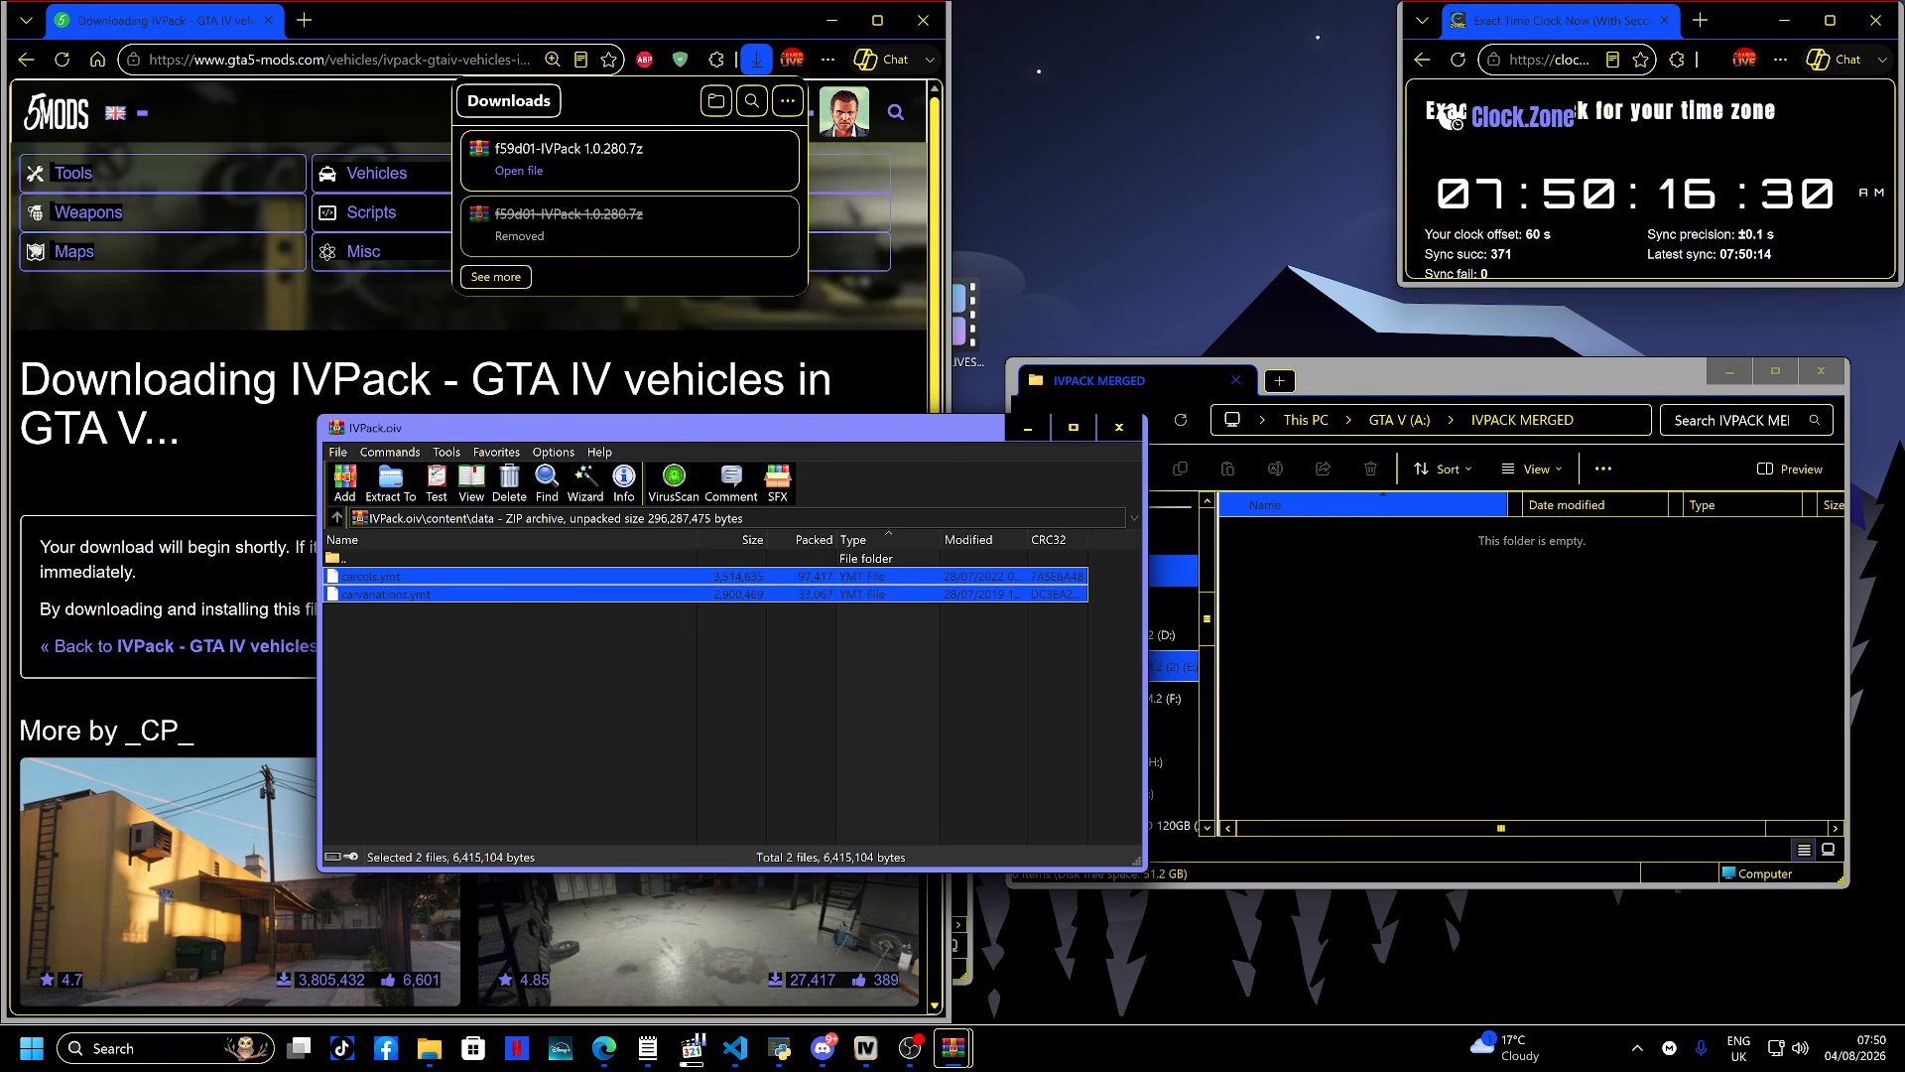
{"action": "left_click_drag", "start_coordinate": [385, 594], "coordinate": [1428, 556]}
- Open the archive's content > pres folder
{"action": "left_click", "coordinate": [337, 518]}
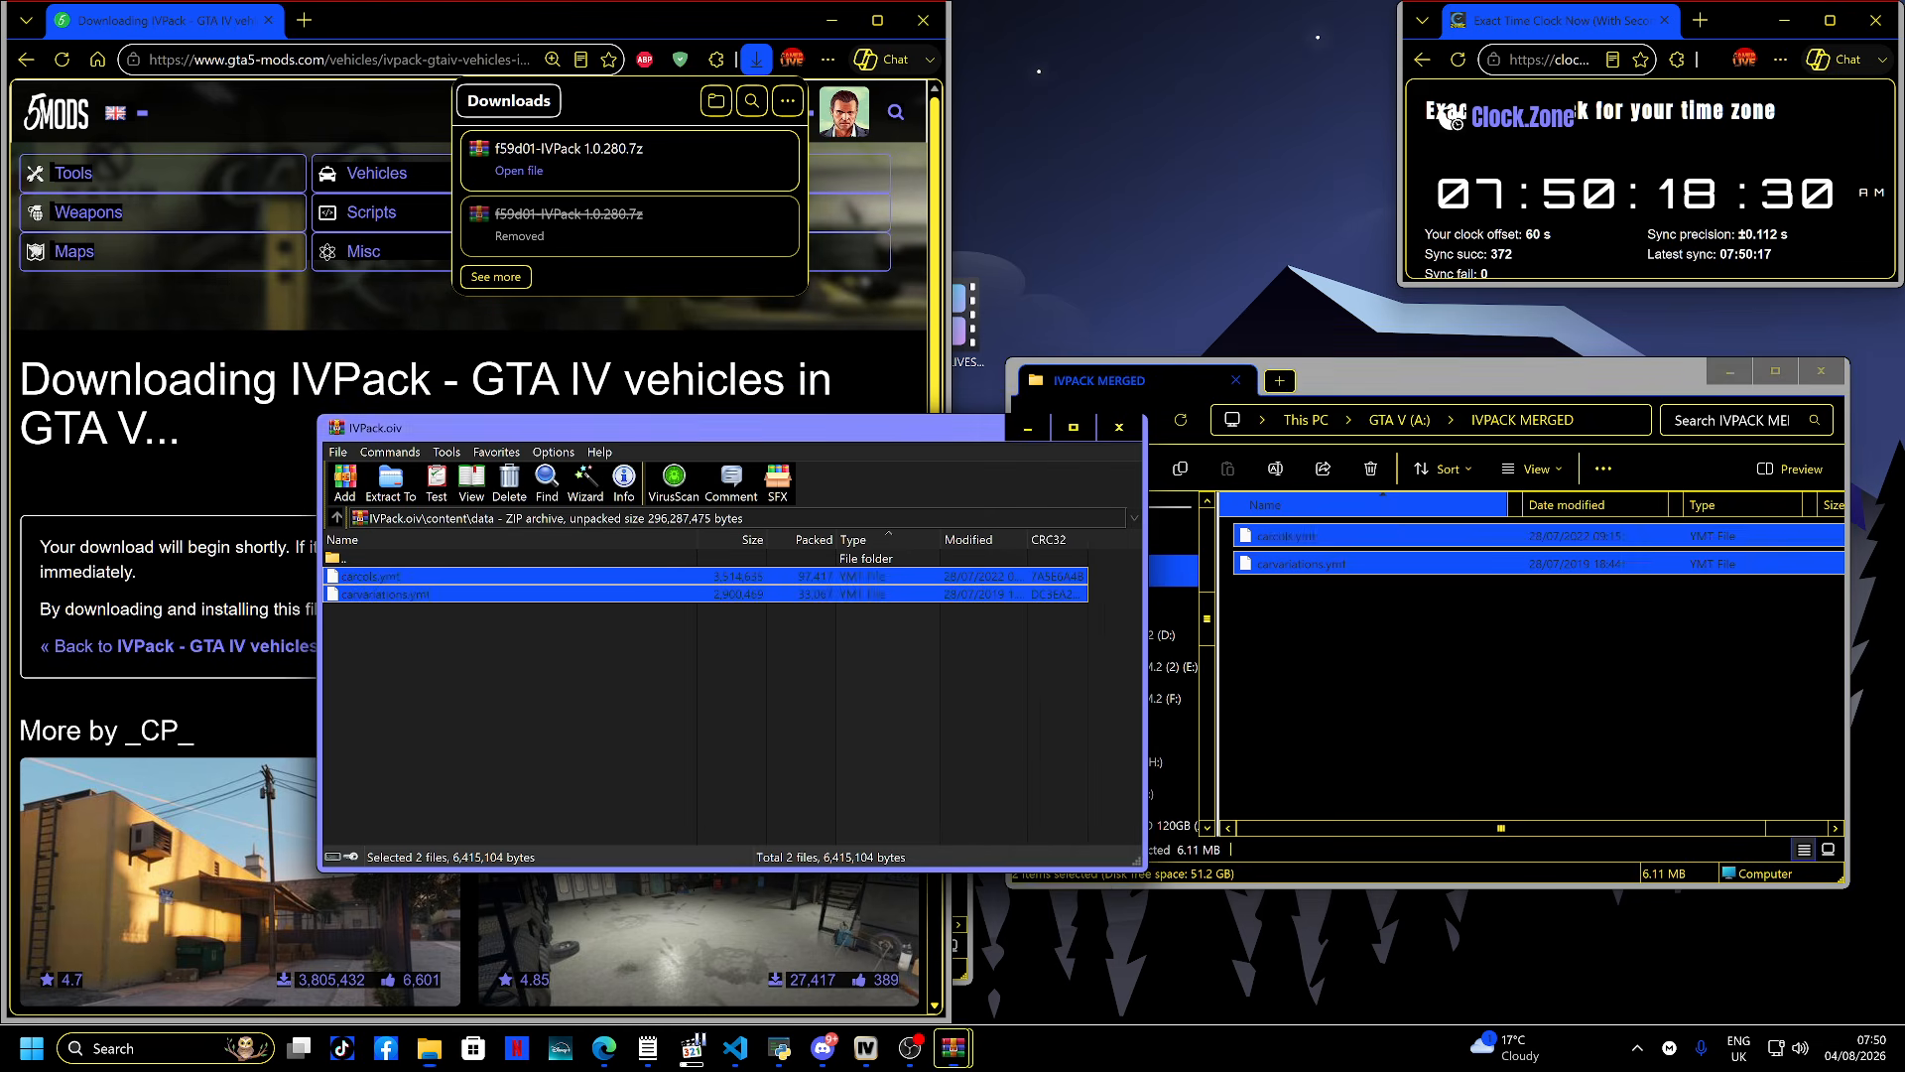
{"action": "key", "text": "Down"}
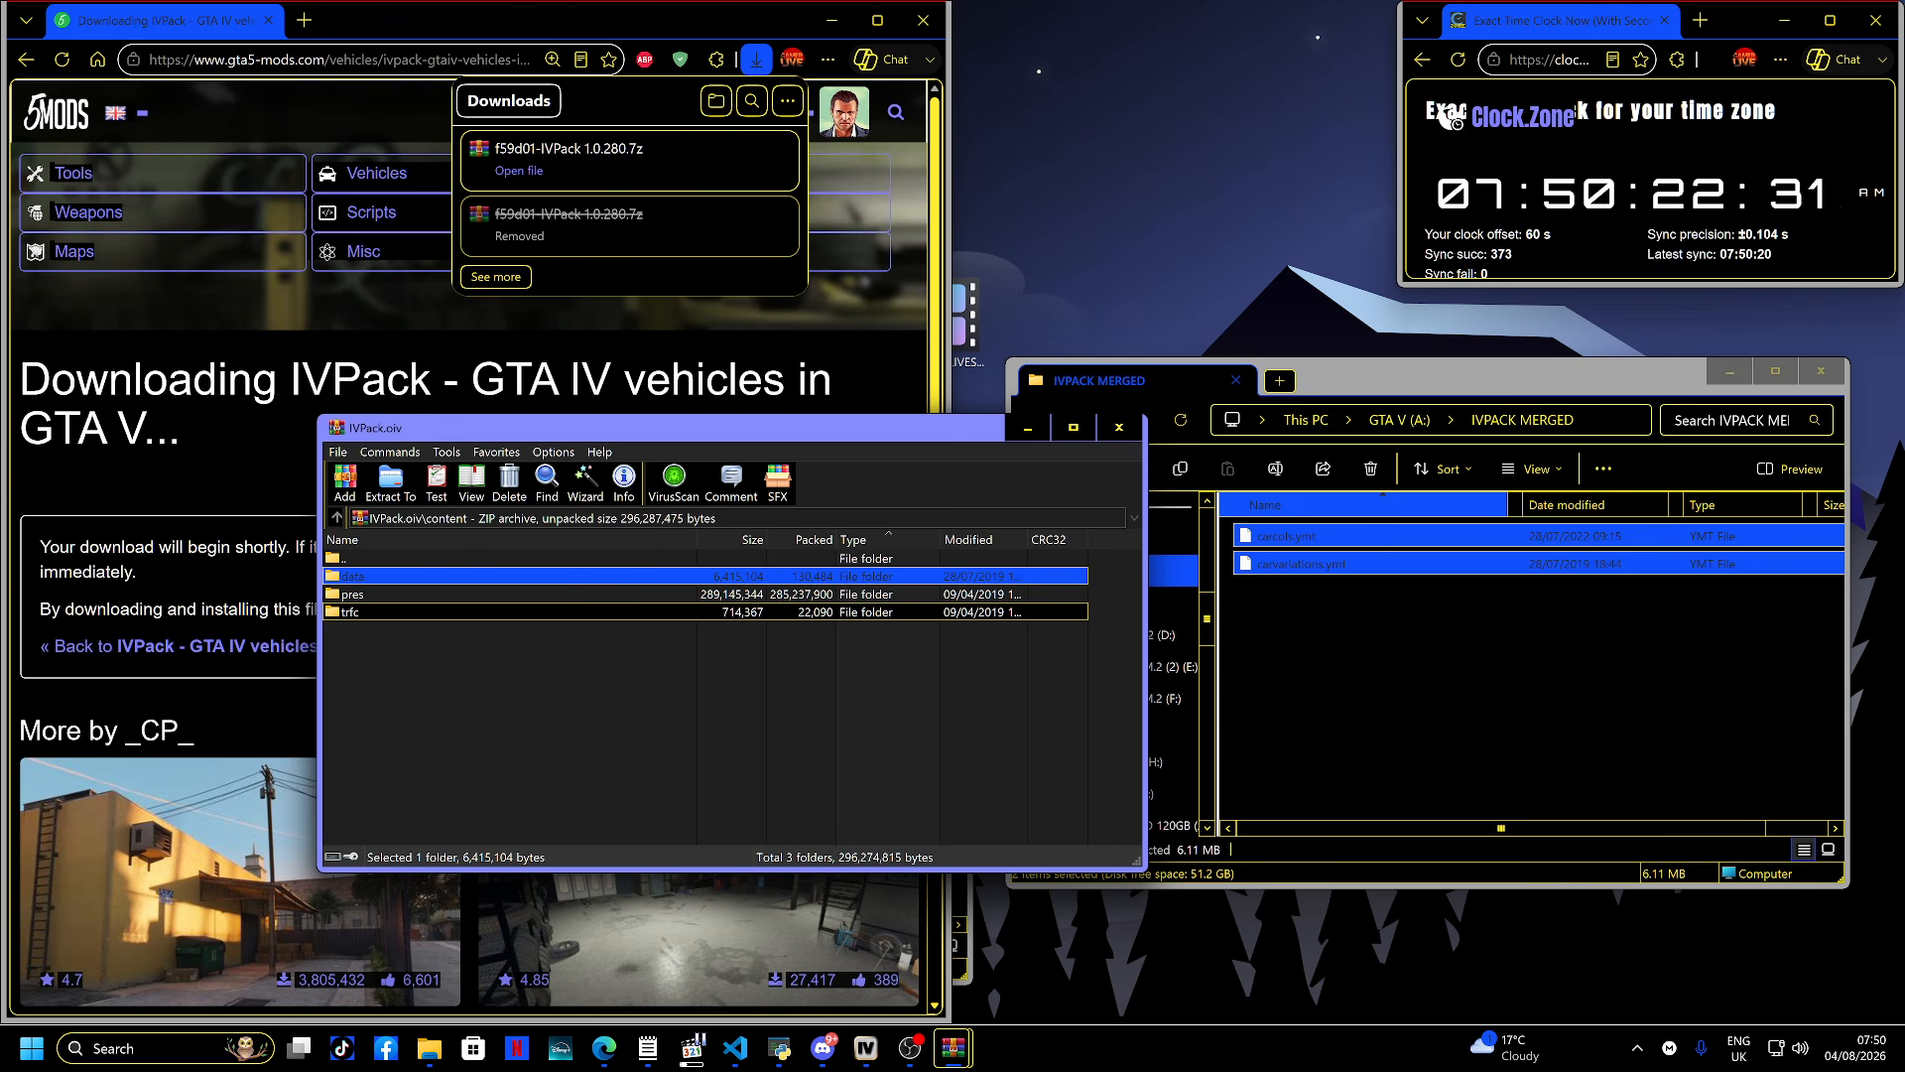
{"action": "double_click", "coordinate": [357, 593]}
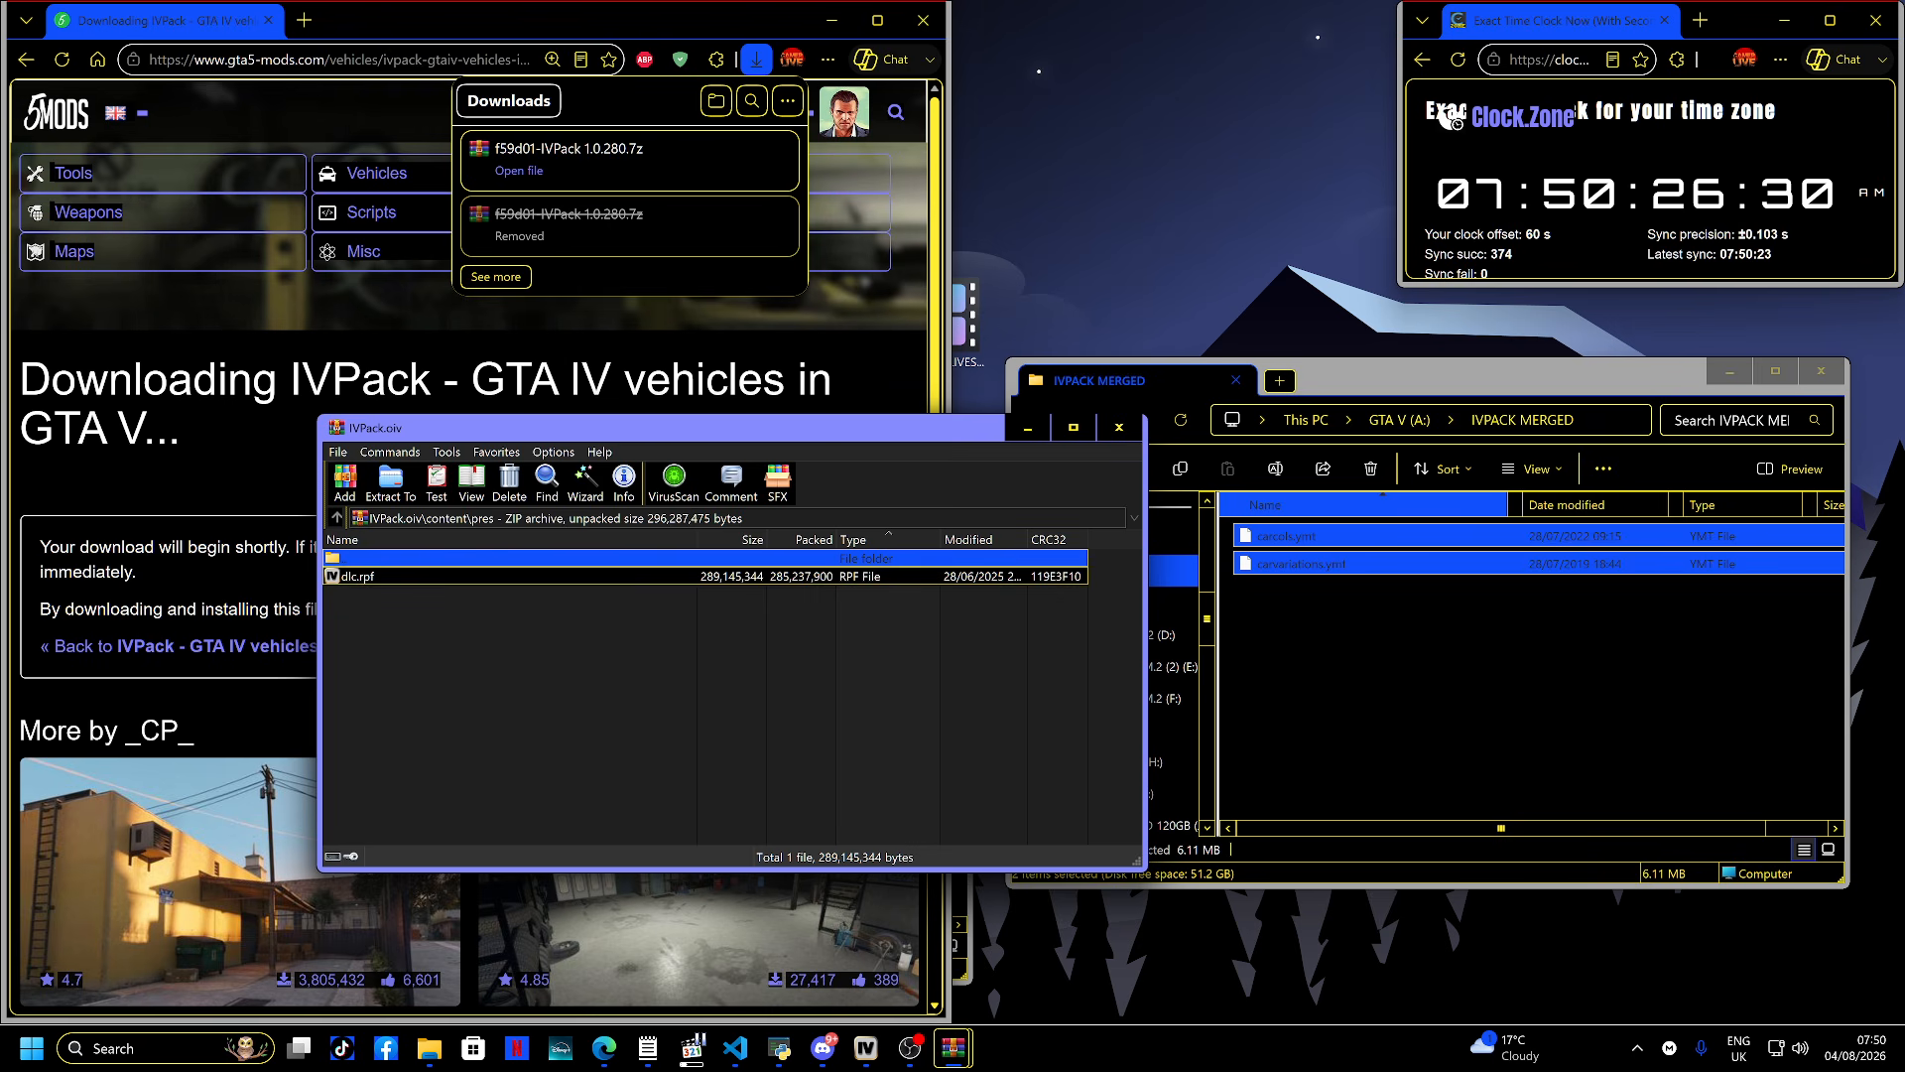
- Extract dlc.rpf from the archive's pres folder into the IVPACK MERGED folder, then close the archive
{"action": "left_click", "coordinate": [357, 577]}
{"action": "left_click_drag", "start_coordinate": [358, 576], "coordinate": [1409, 595]}
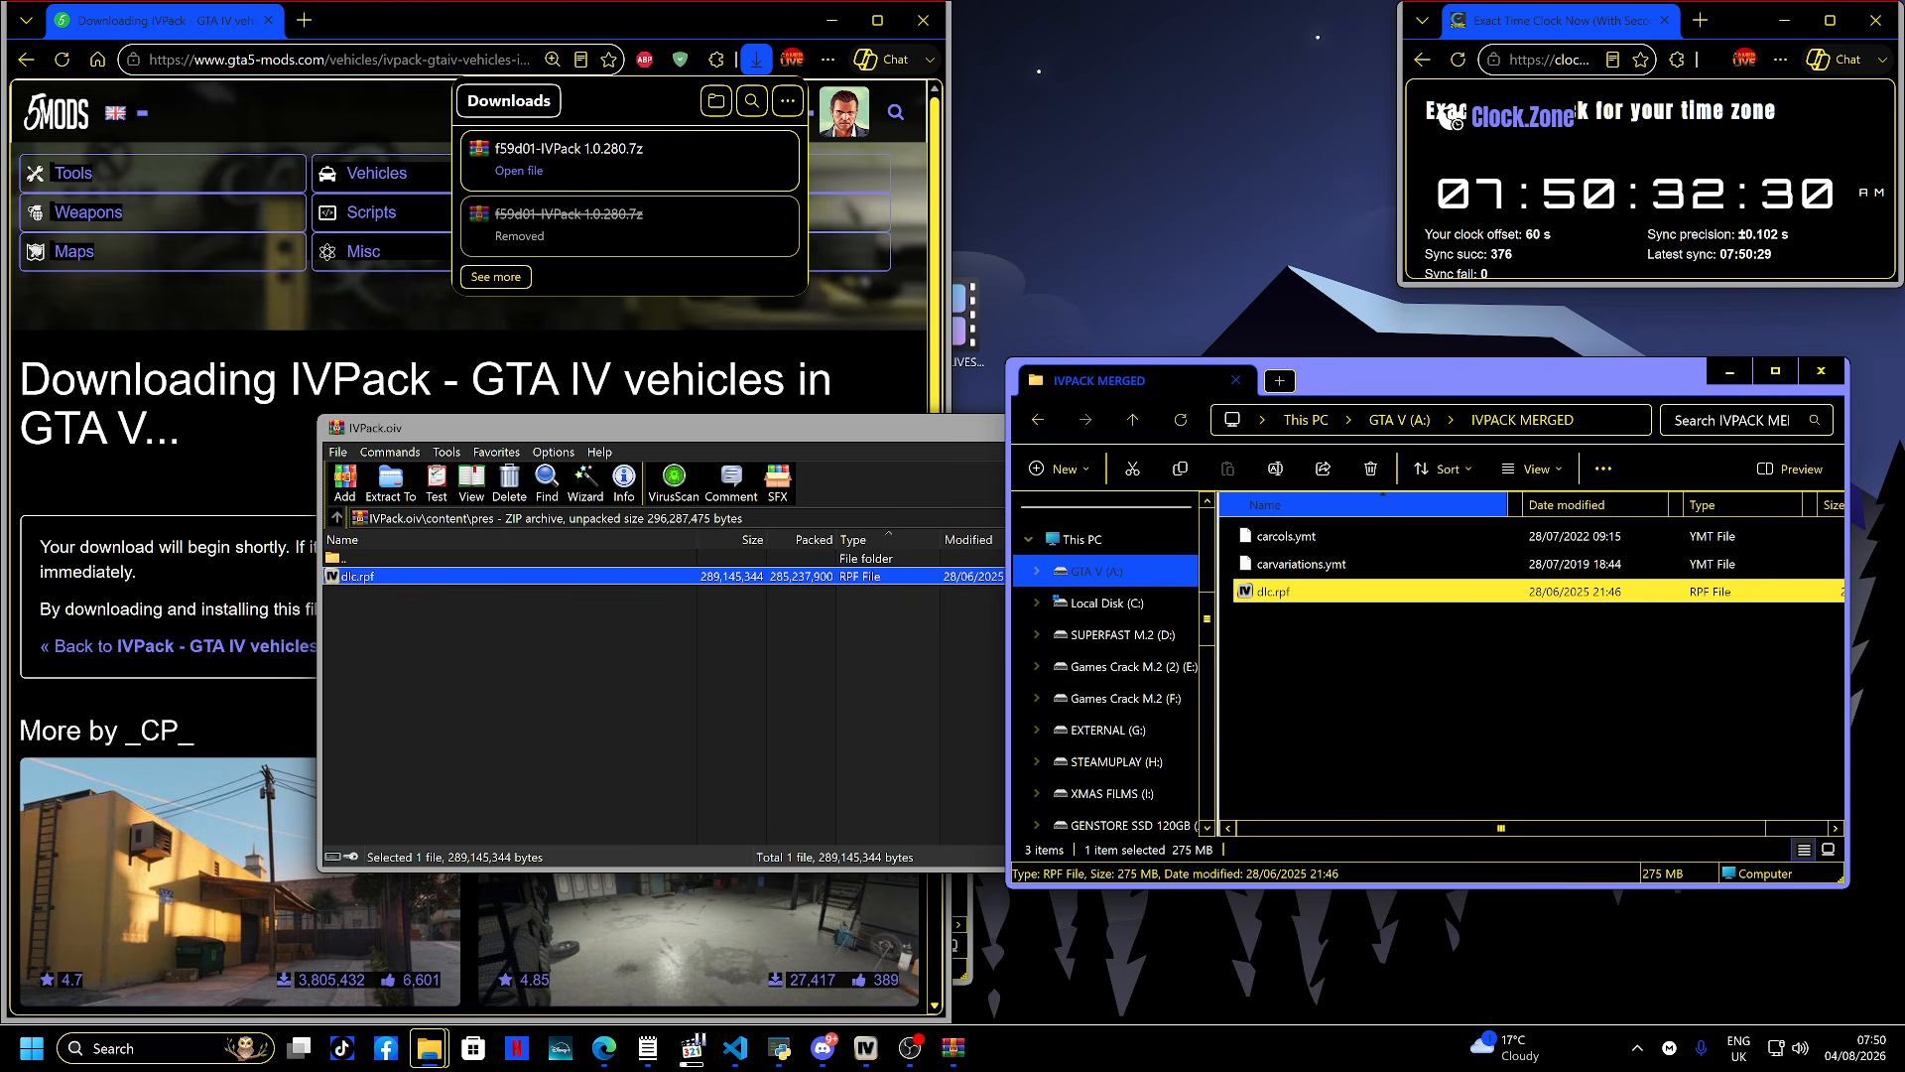
{"action": "left_click", "coordinate": [754, 684]}
{"action": "left_click", "coordinate": [1119, 426]}
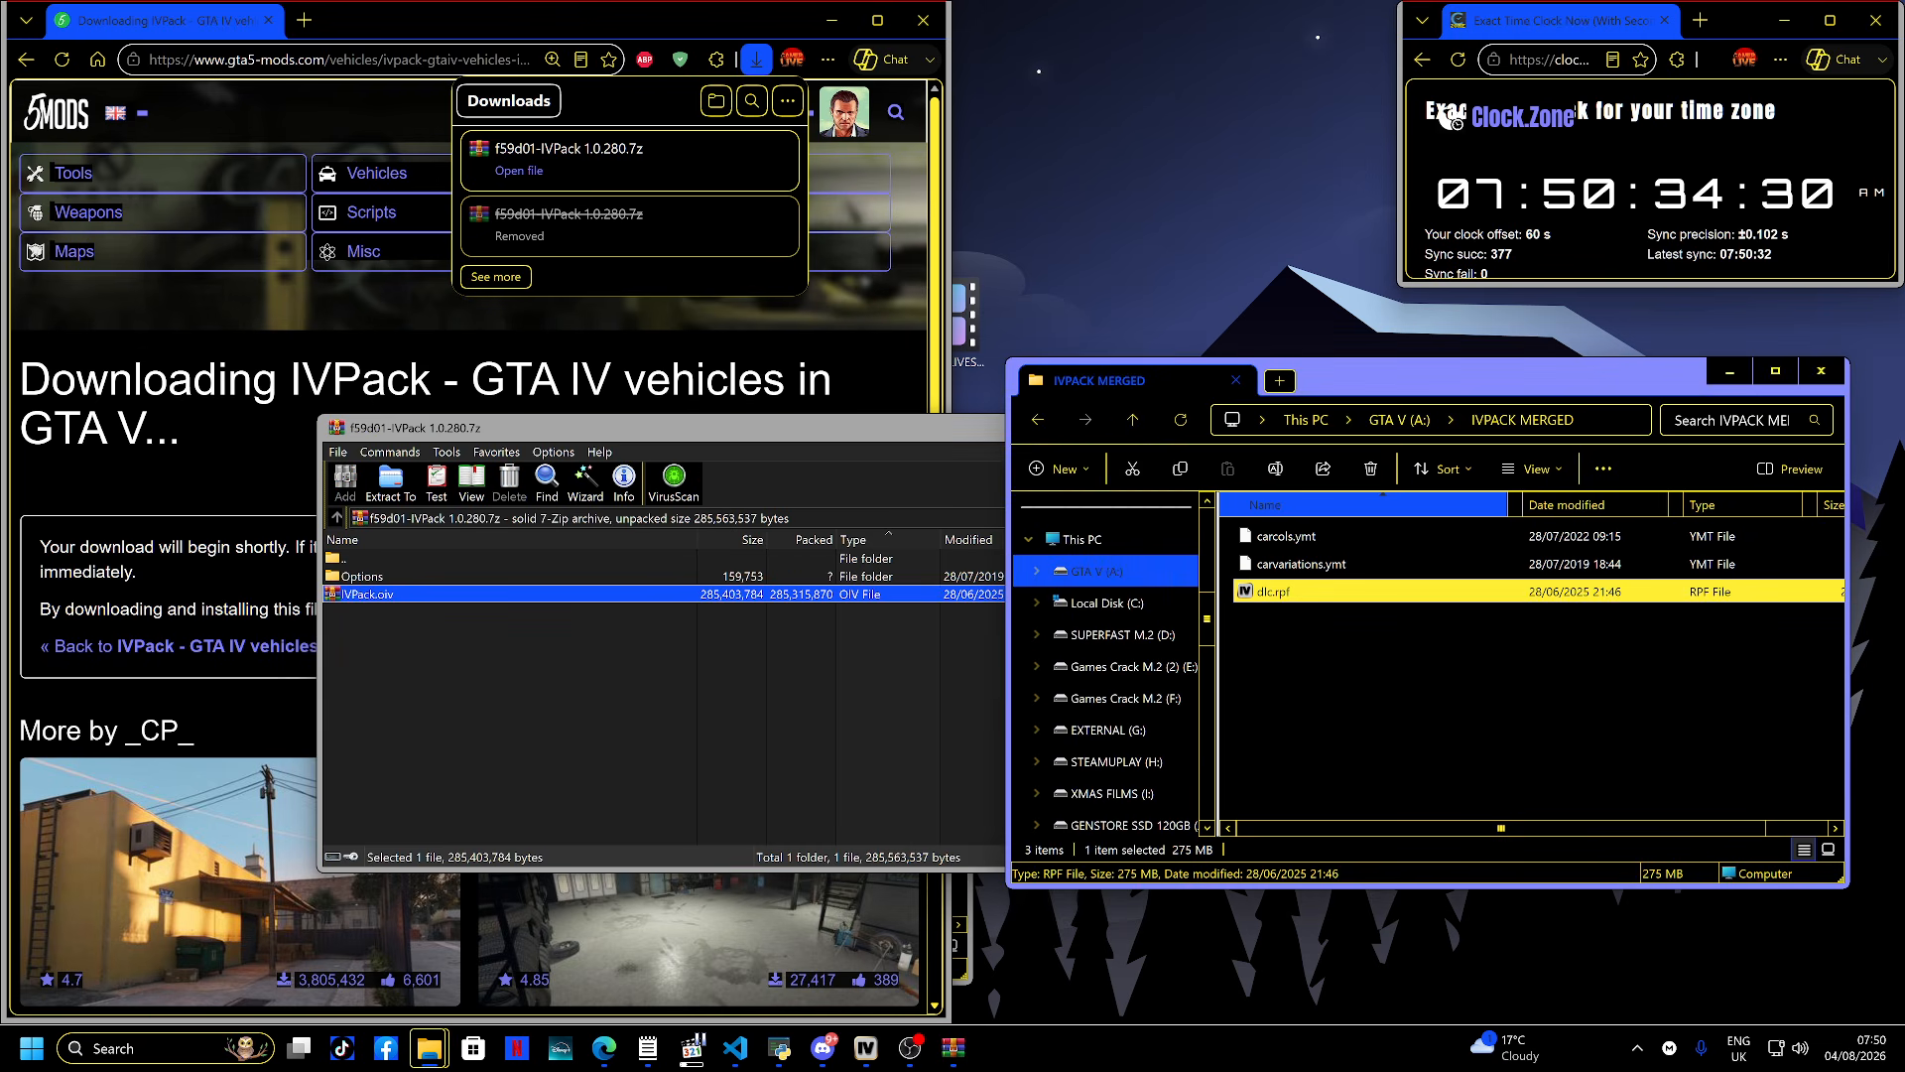
{"action": "left_click", "coordinate": [967, 428]}
{"action": "left_click", "coordinate": [1119, 426]}
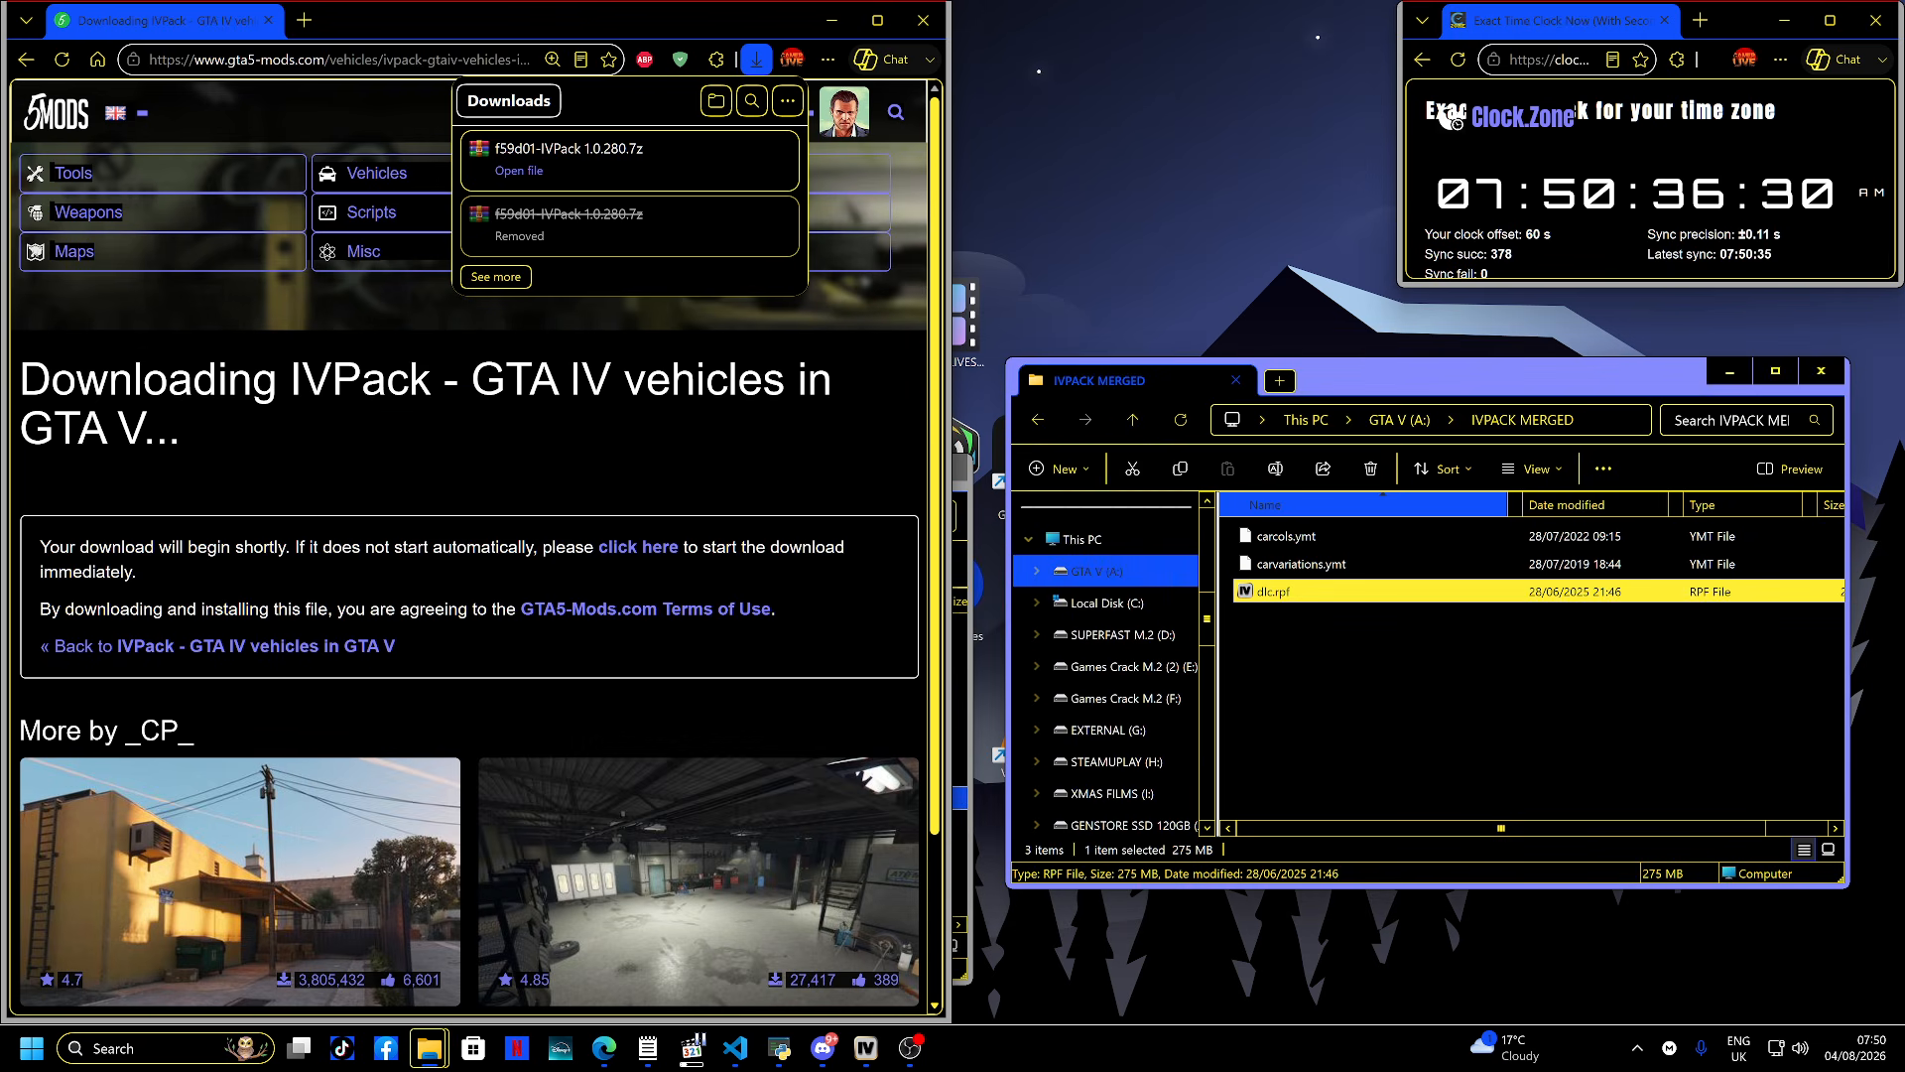
- Delete the downloaded f59d01-IVPack 1.0.280.7z archive from the browser's downloads
{"action": "mouse_move", "coordinate": [742, 172]}
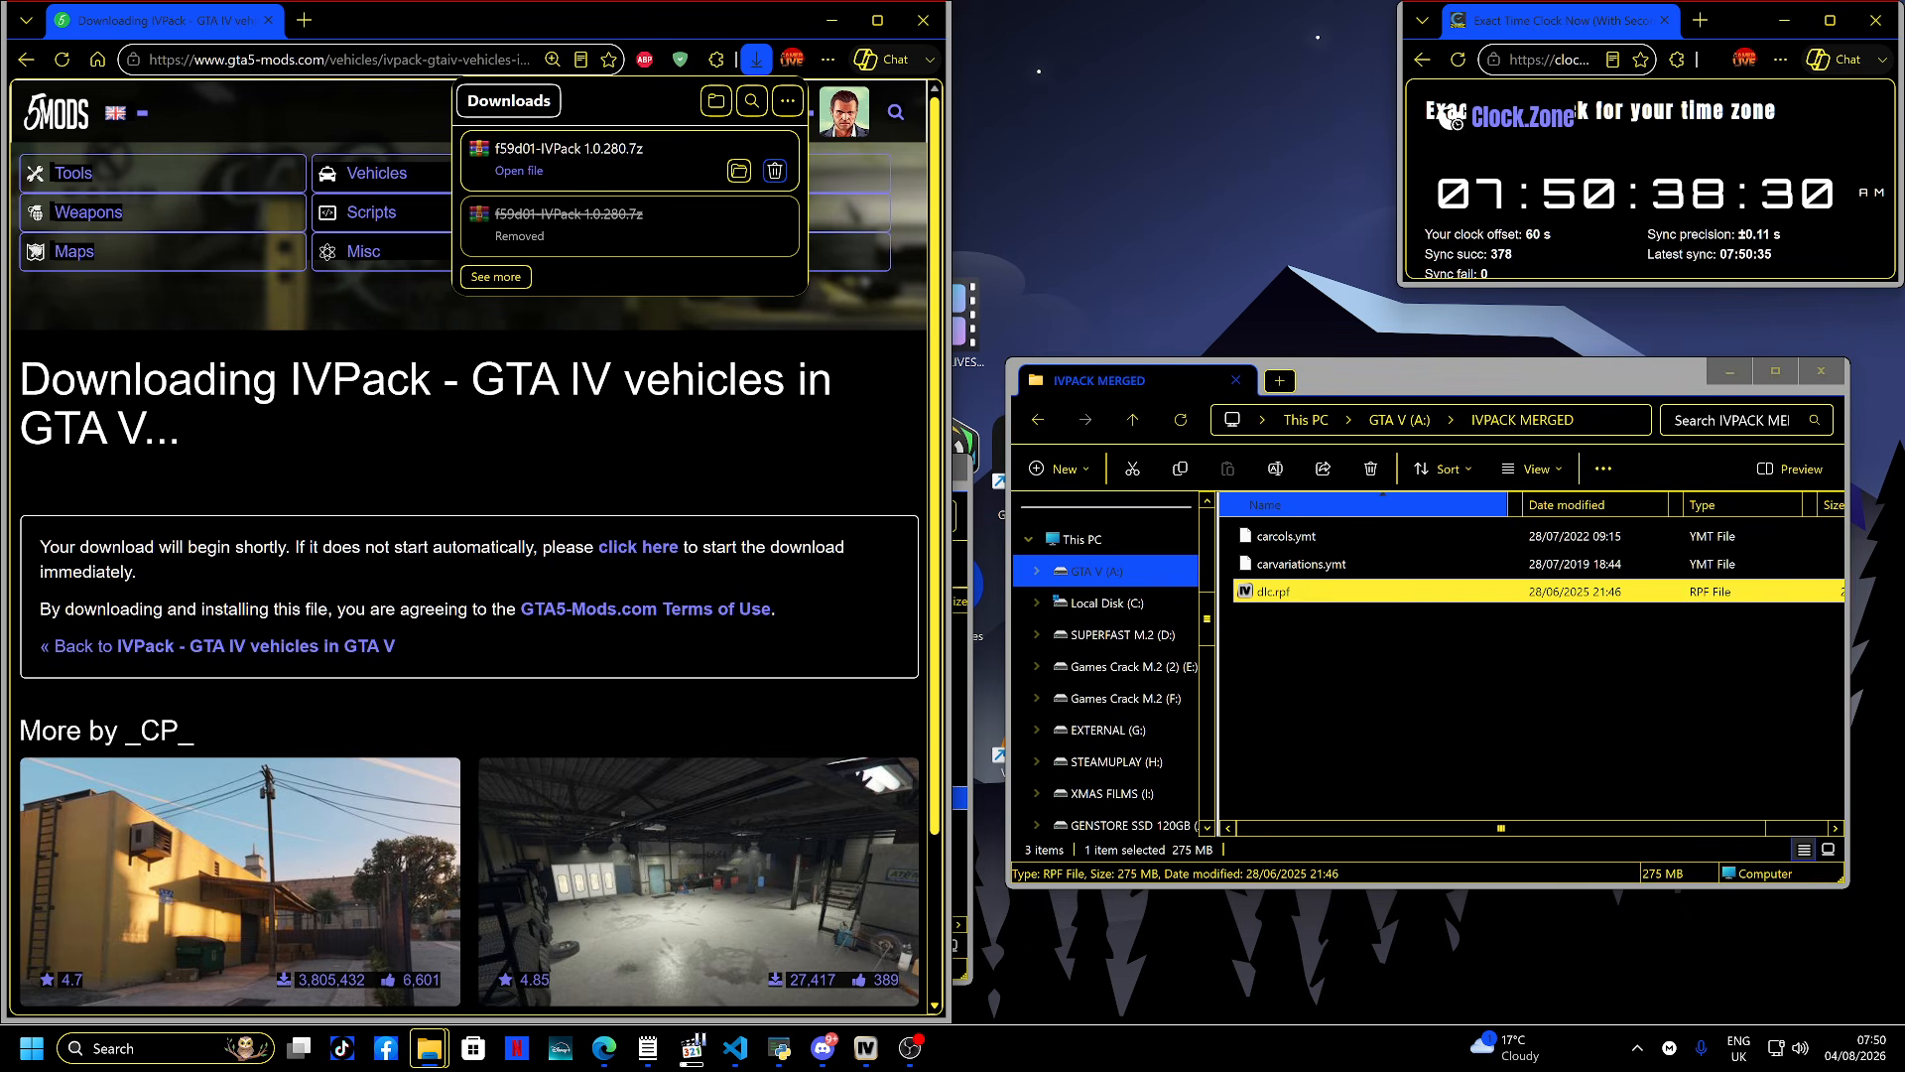
{"action": "left_click", "coordinate": [775, 170]}
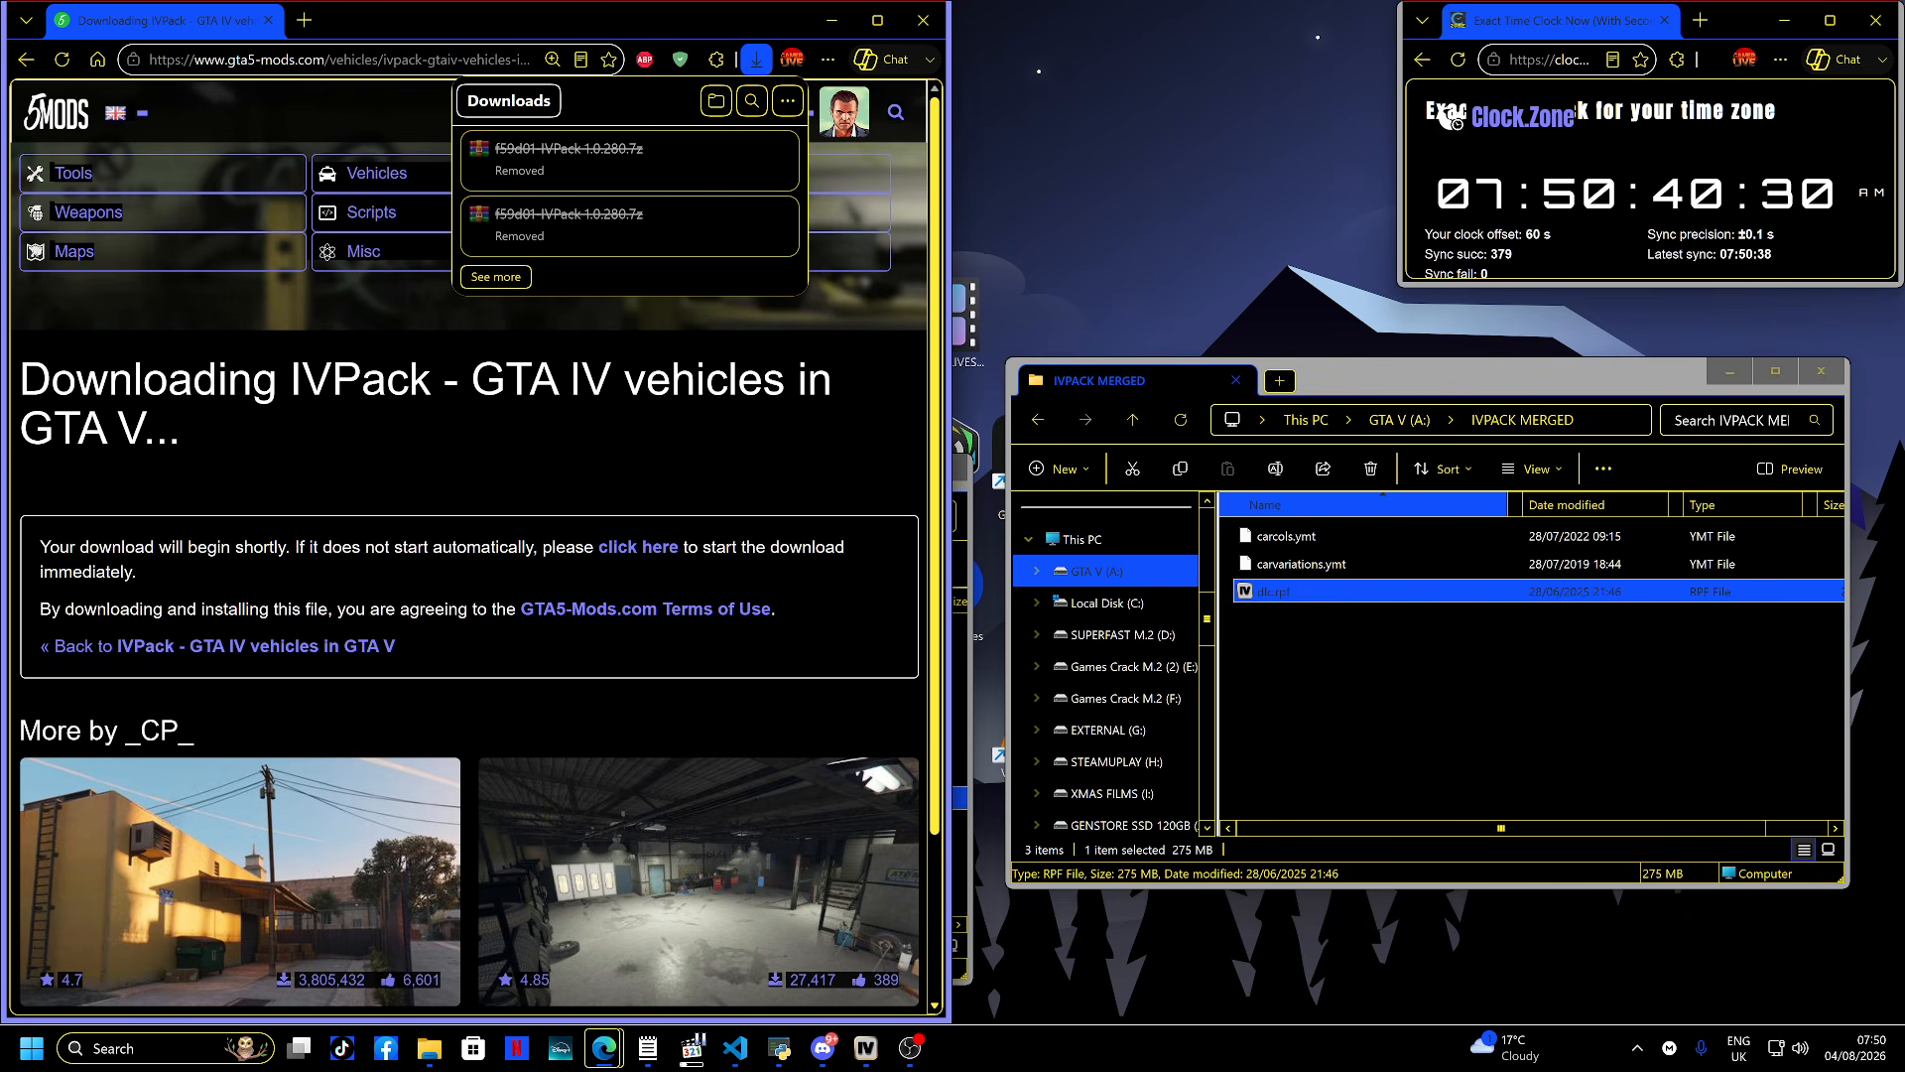
- Move dlc.rpf from IVPACK MERGED into the Grand Theft Auto V Legacy > _IVPACK folder
{"action": "left_click", "coordinate": [1469, 694]}
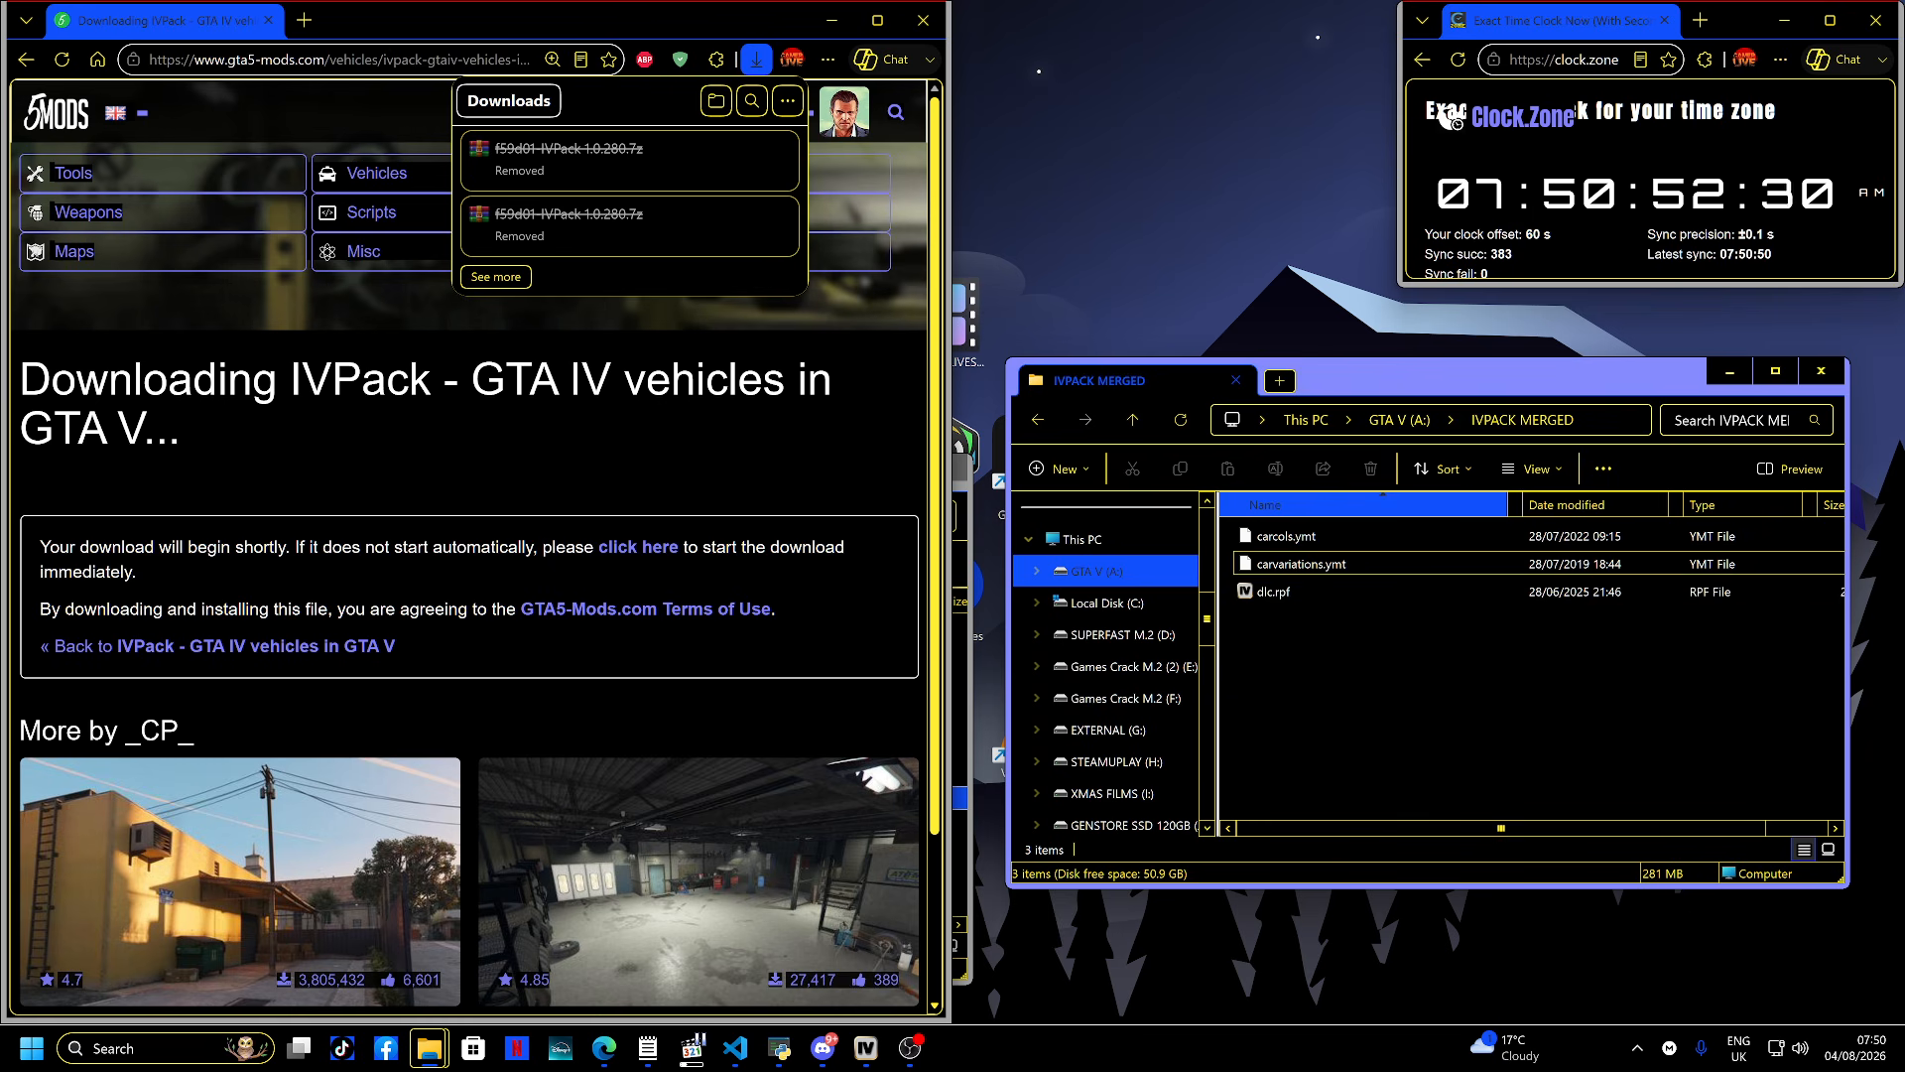
{"action": "key", "text": "alt+Up"}
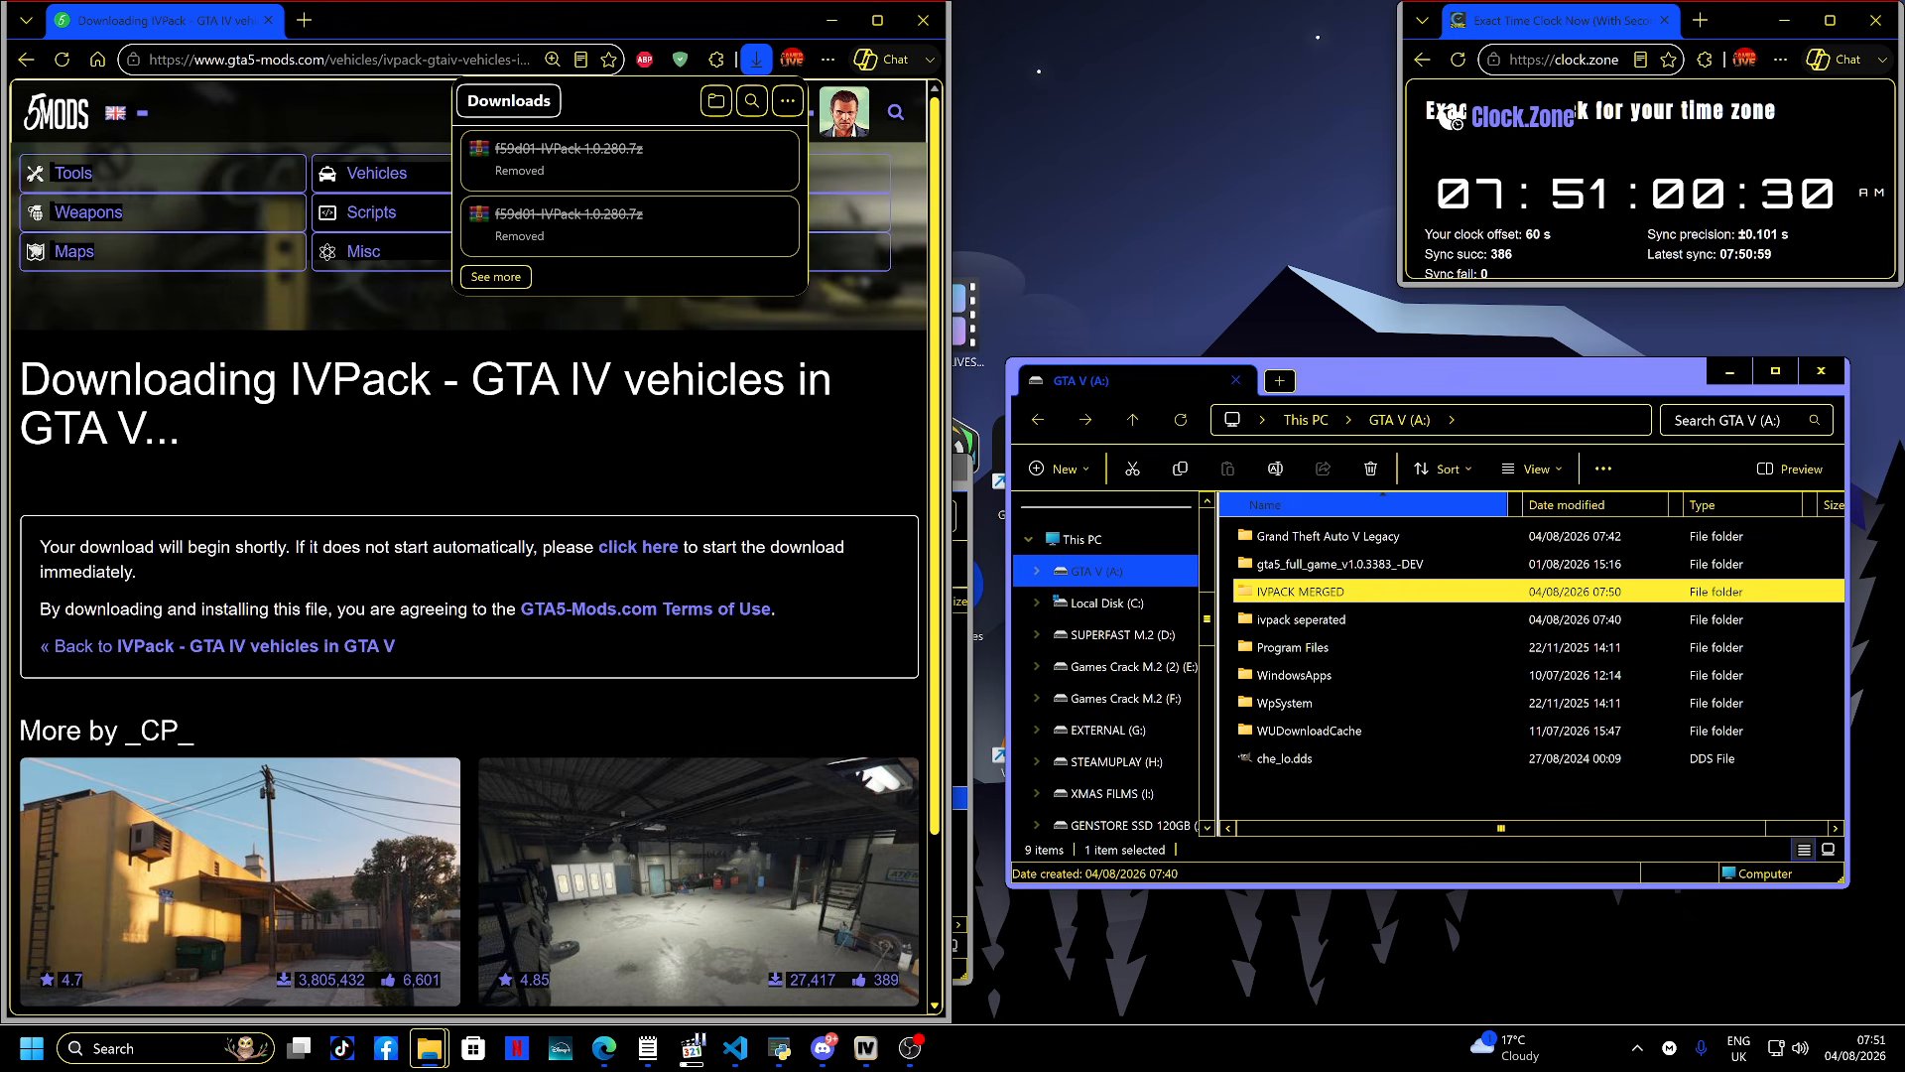
{"action": "double_click", "coordinate": [1348, 595]}
{"action": "left_click", "coordinate": [1347, 595]}
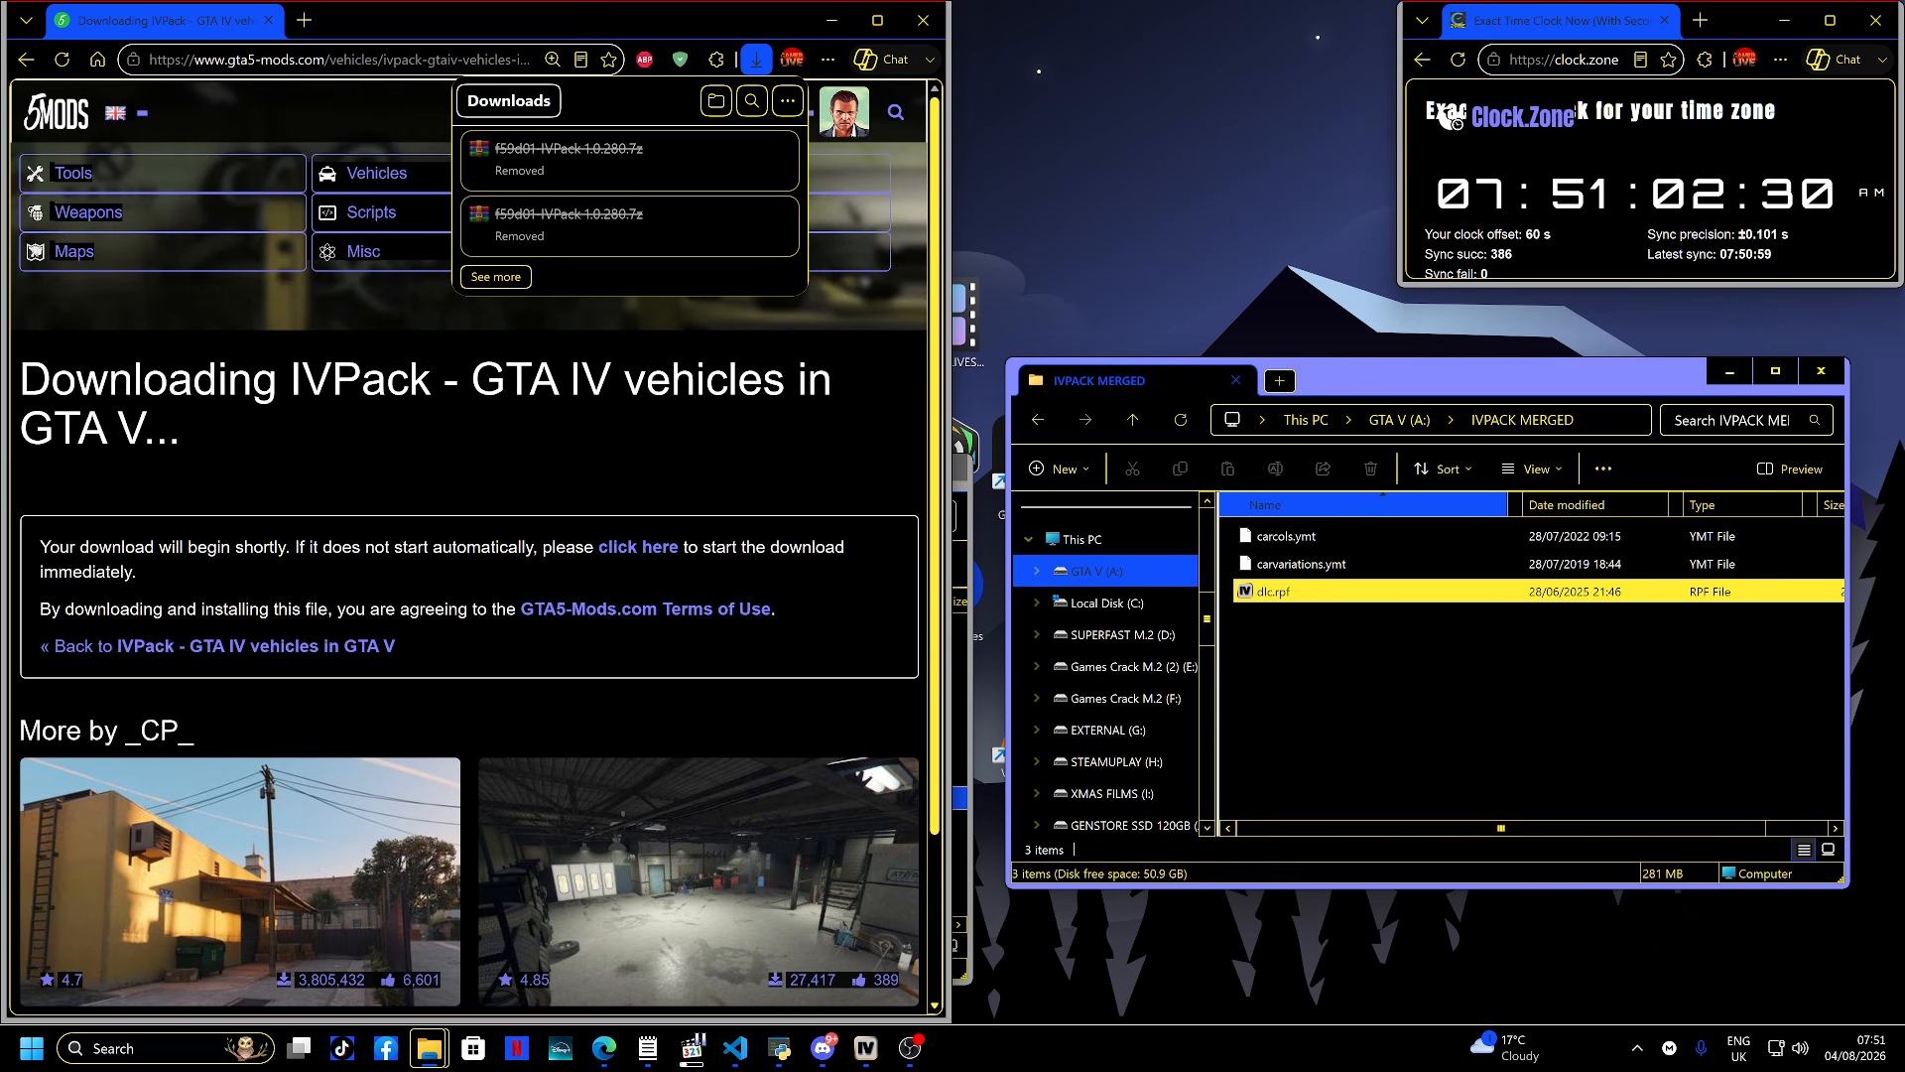
{"action": "key", "text": "ctrl+x"}
{"action": "key", "text": "alt+Left"}
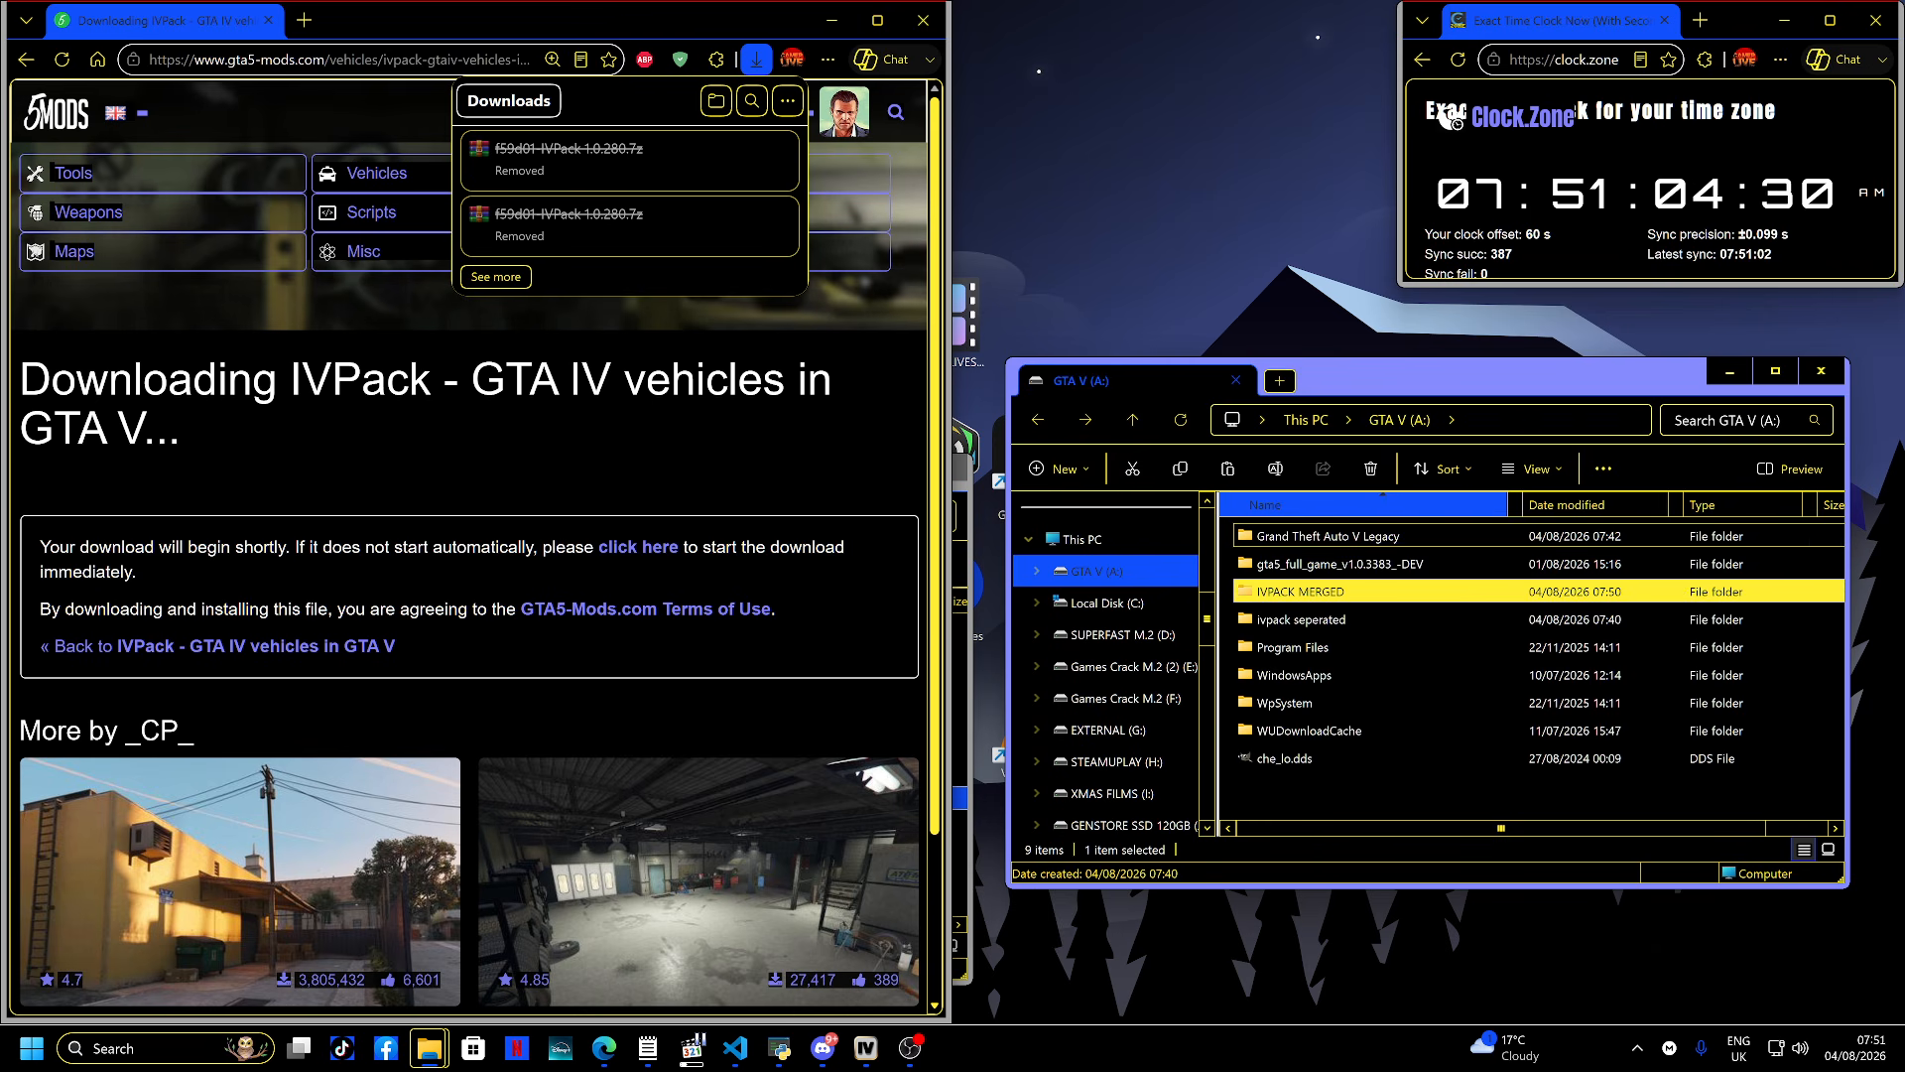
{"action": "double_click", "coordinate": [1348, 536]}
{"action": "double_click", "coordinate": [1347, 563]}
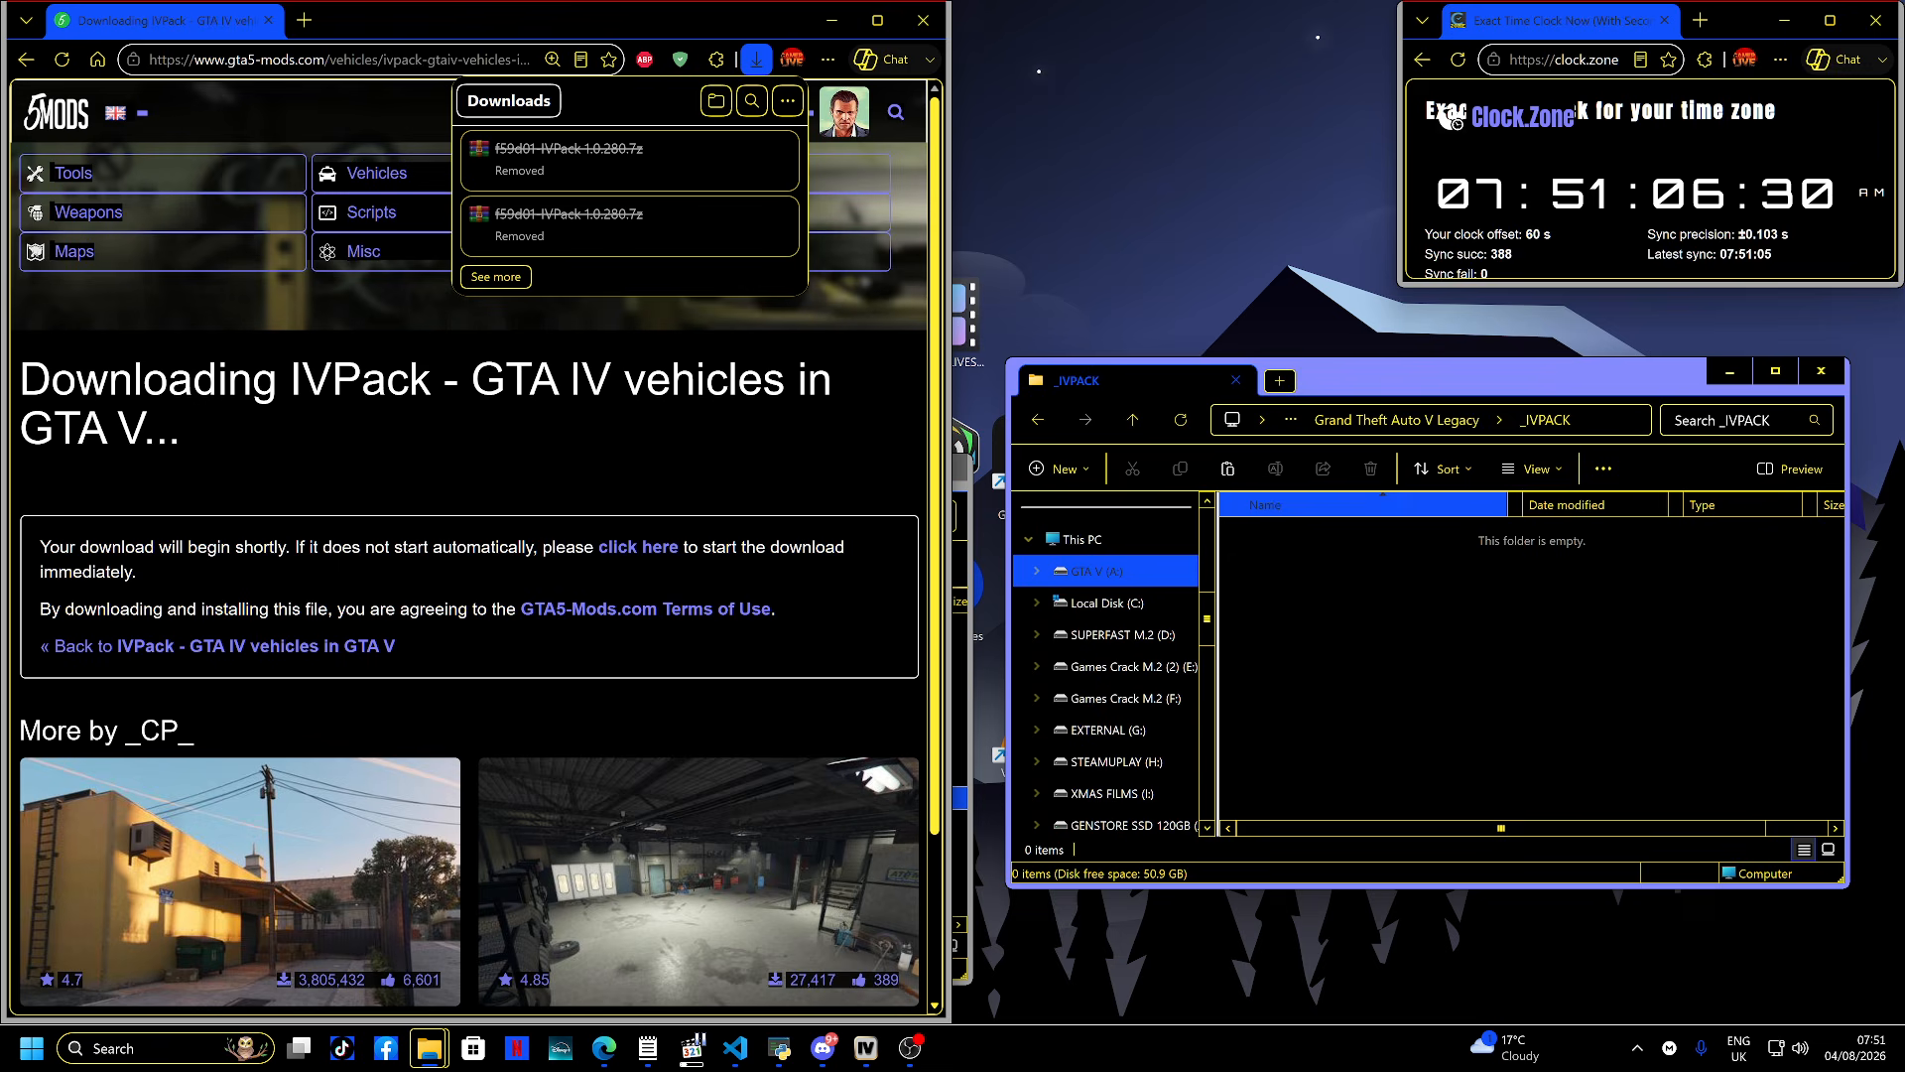
{"action": "key", "text": "ctrl+v"}
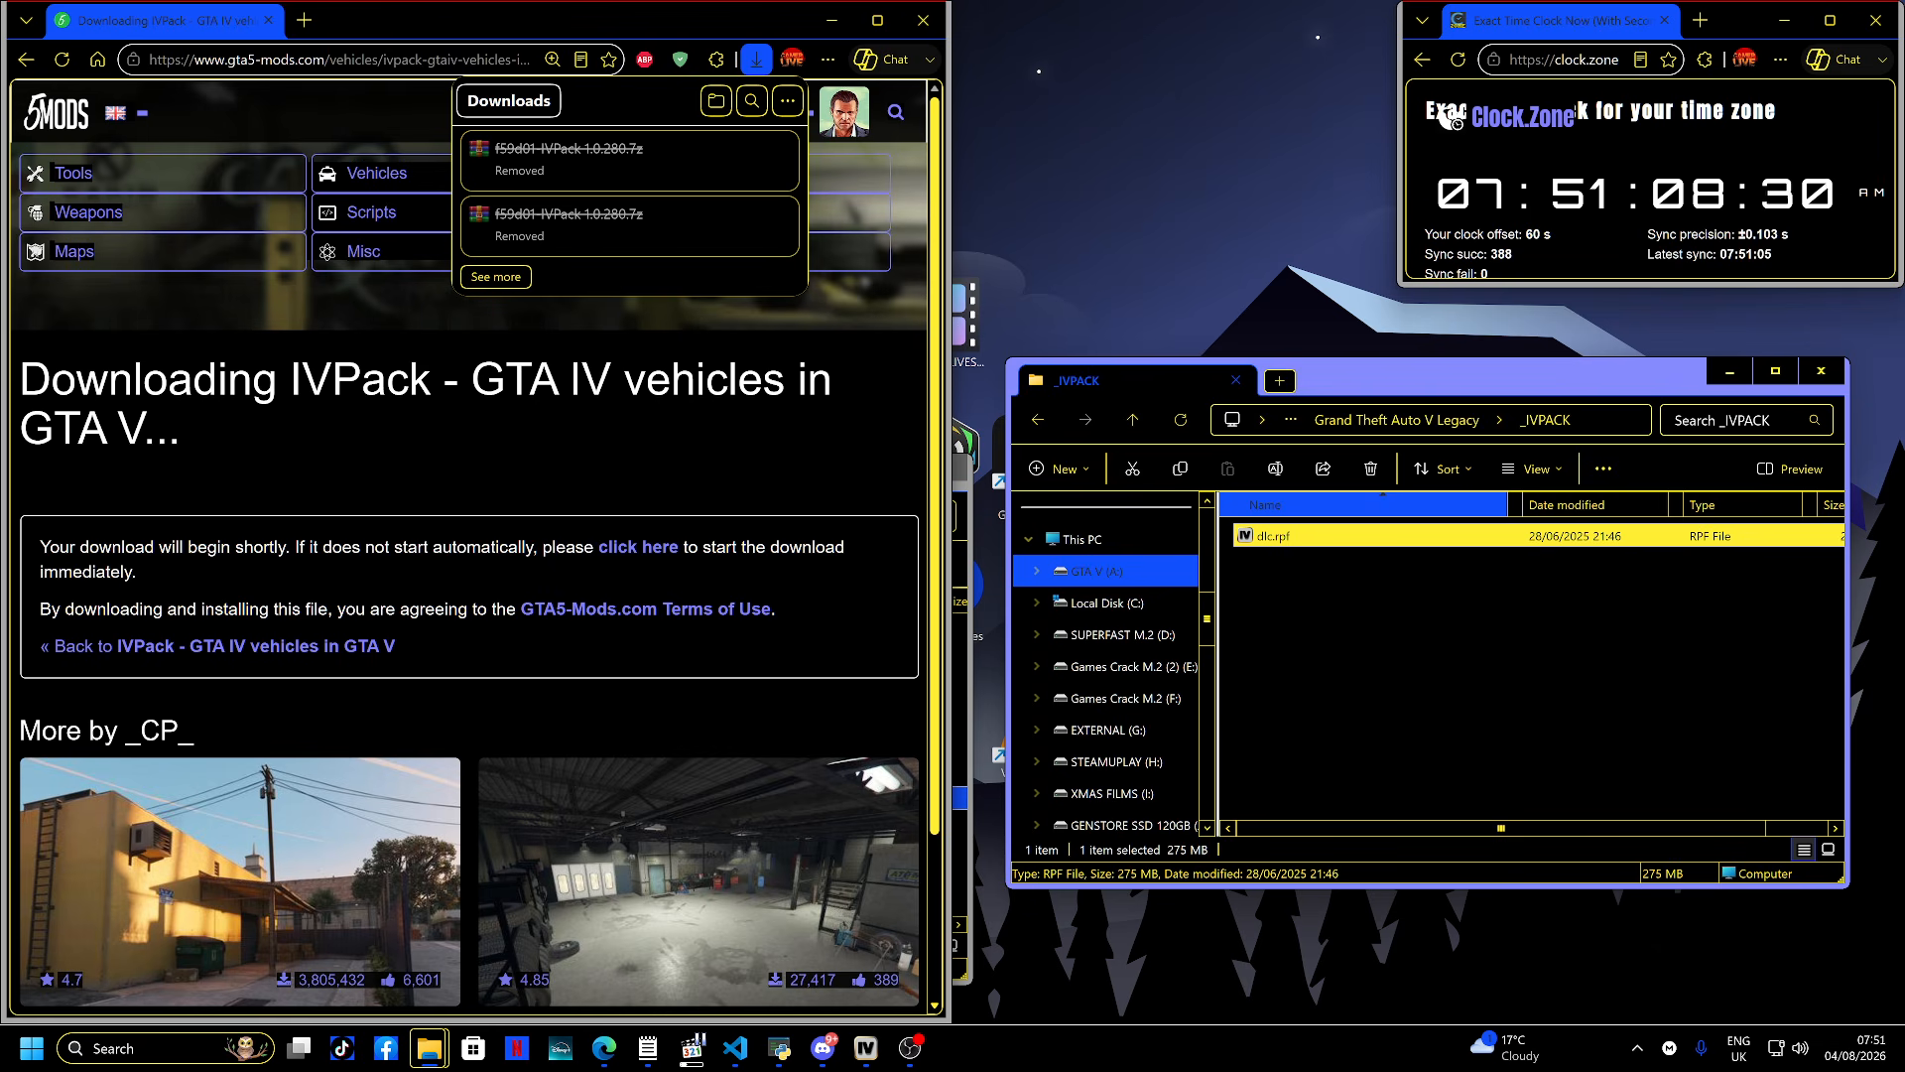
- Close the running OpenIV windows
{"action": "key", "text": "alt+Up"}
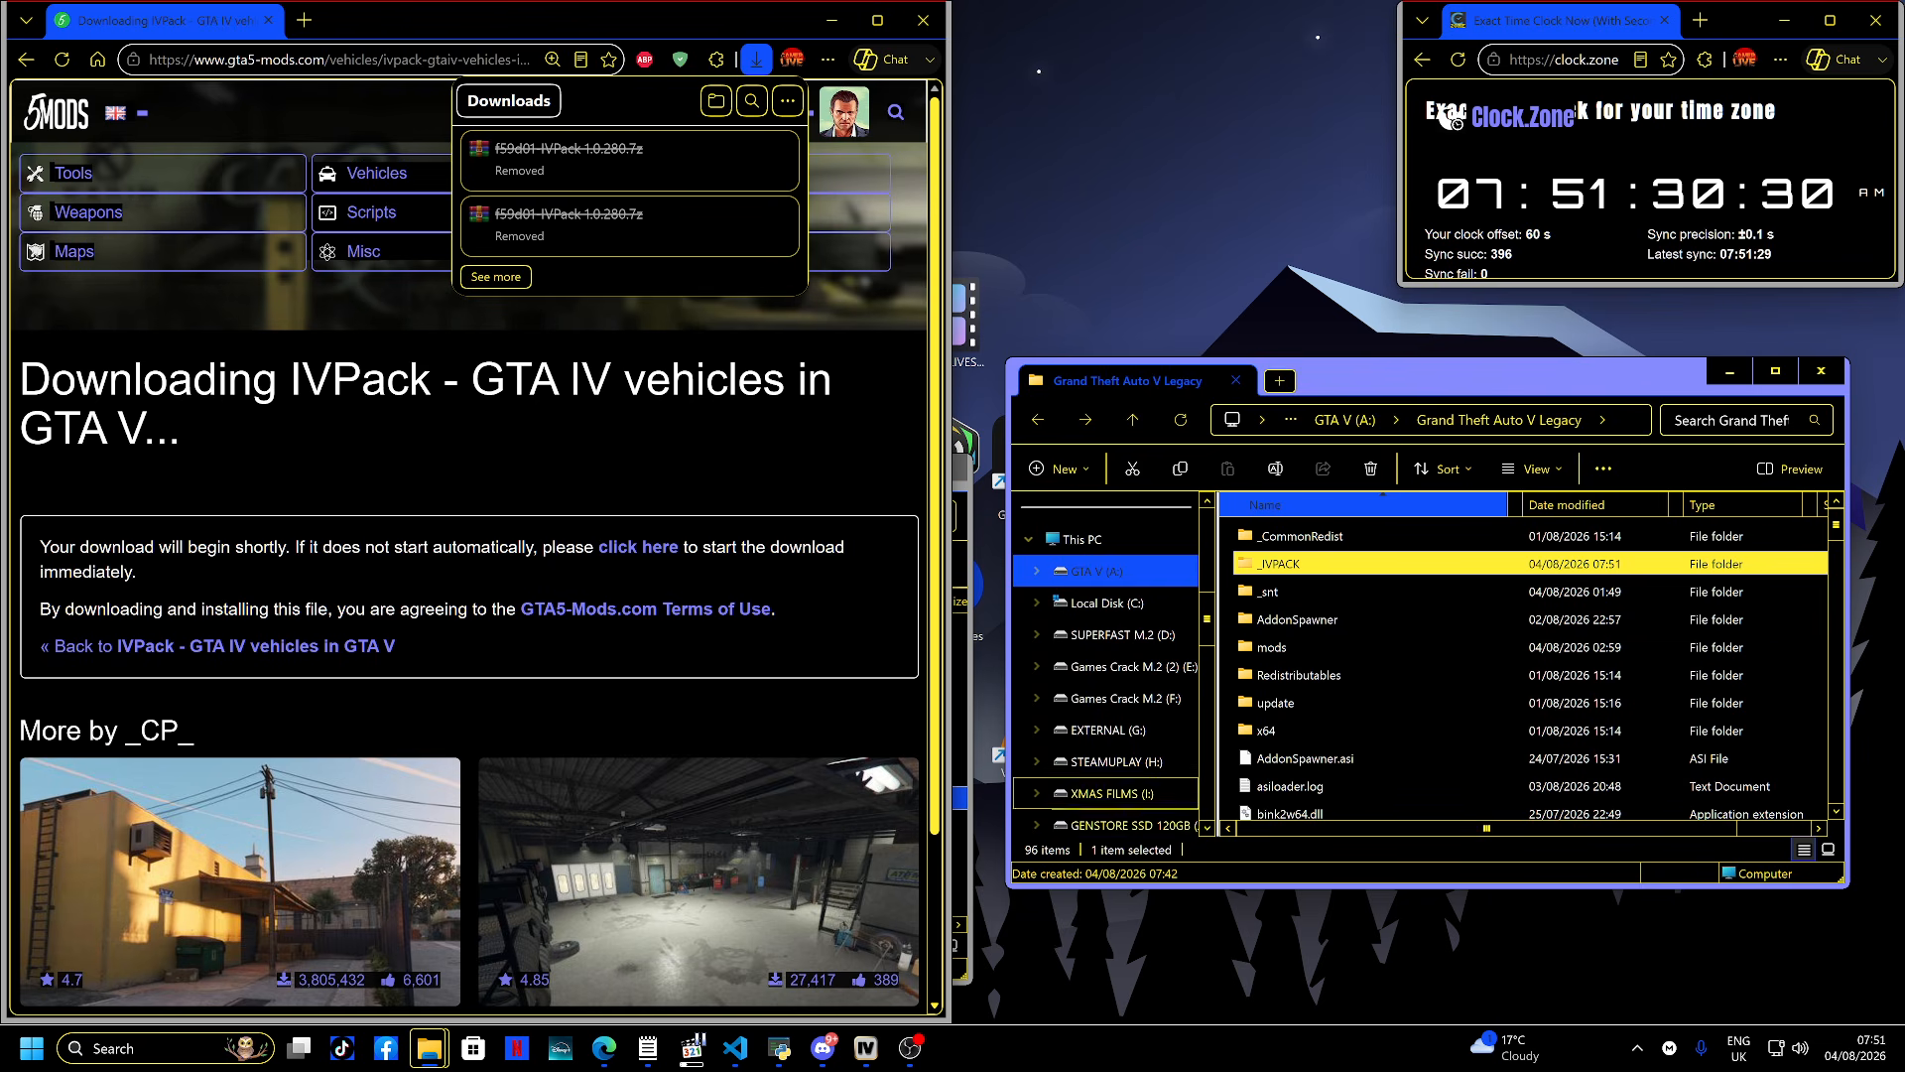
{"action": "left_click", "coordinate": [865, 1047]}
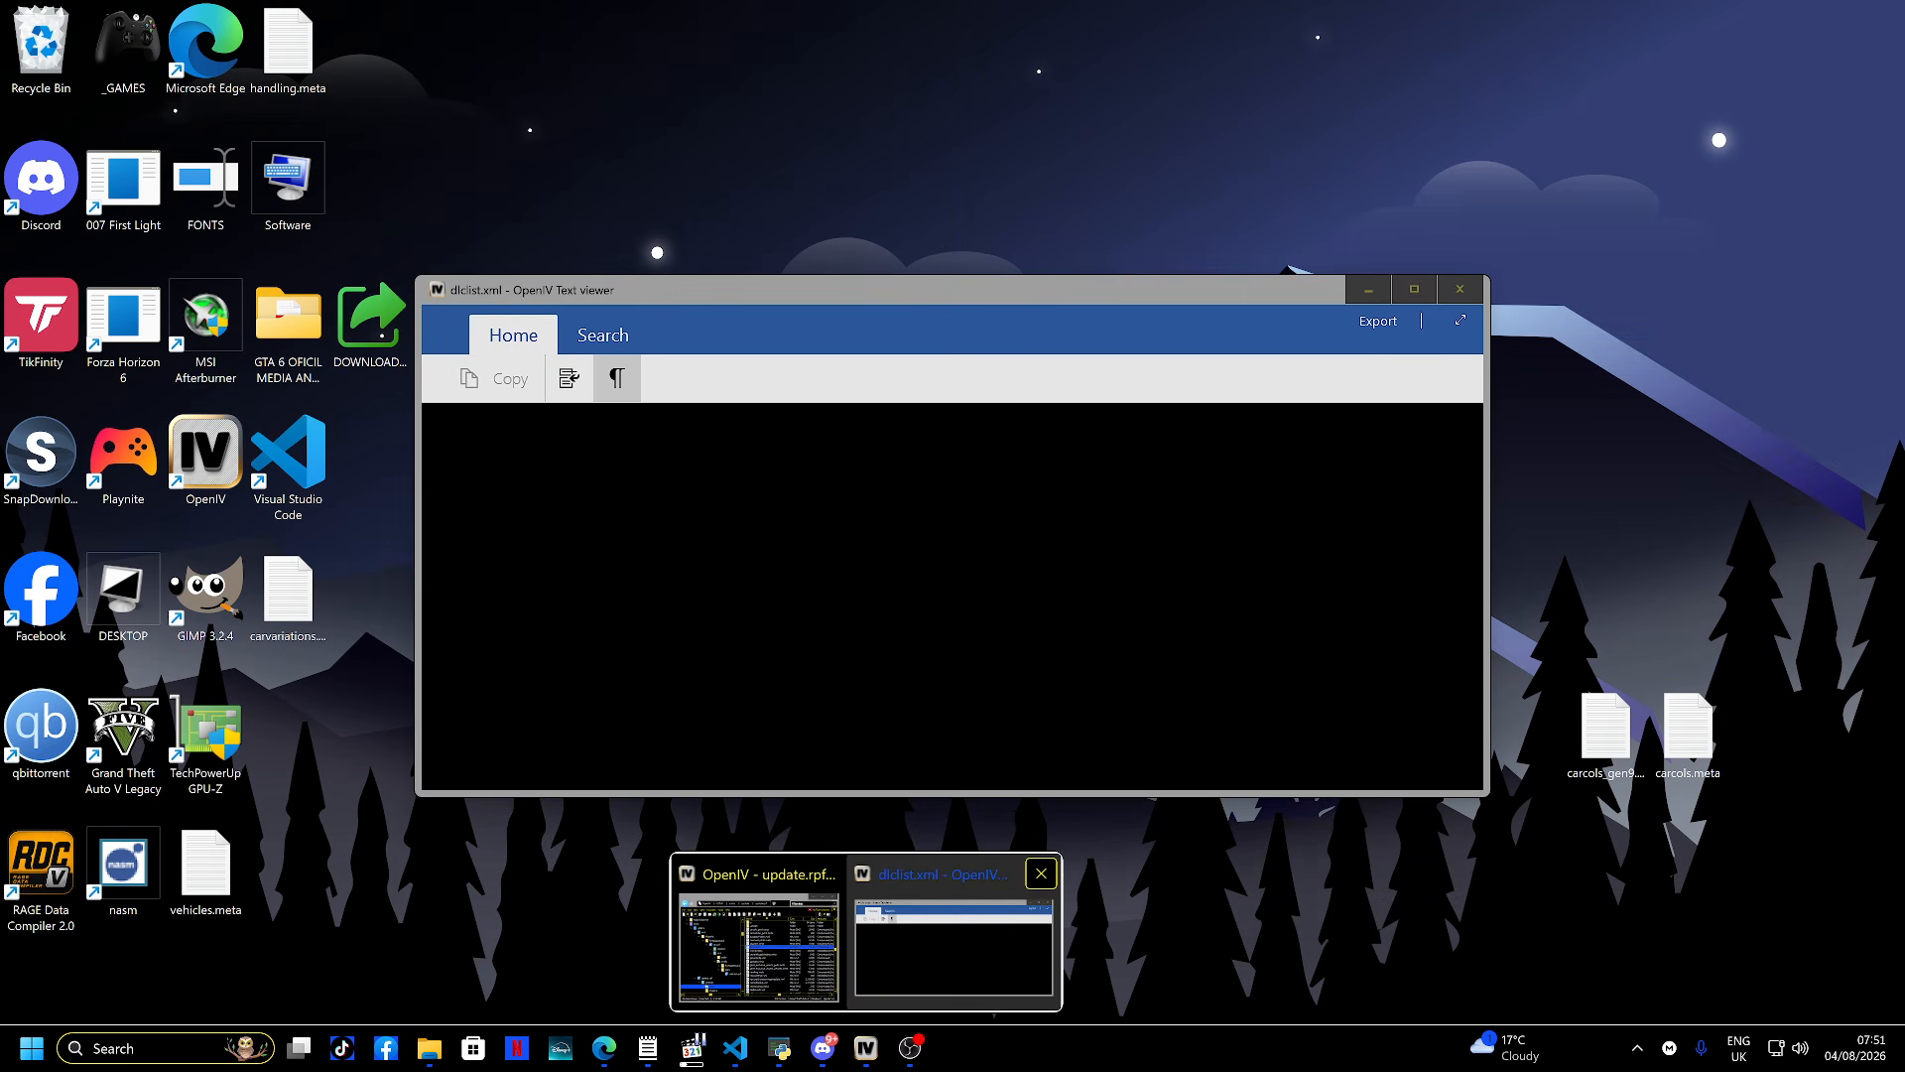
{"action": "left_click", "coordinate": [1040, 873]}
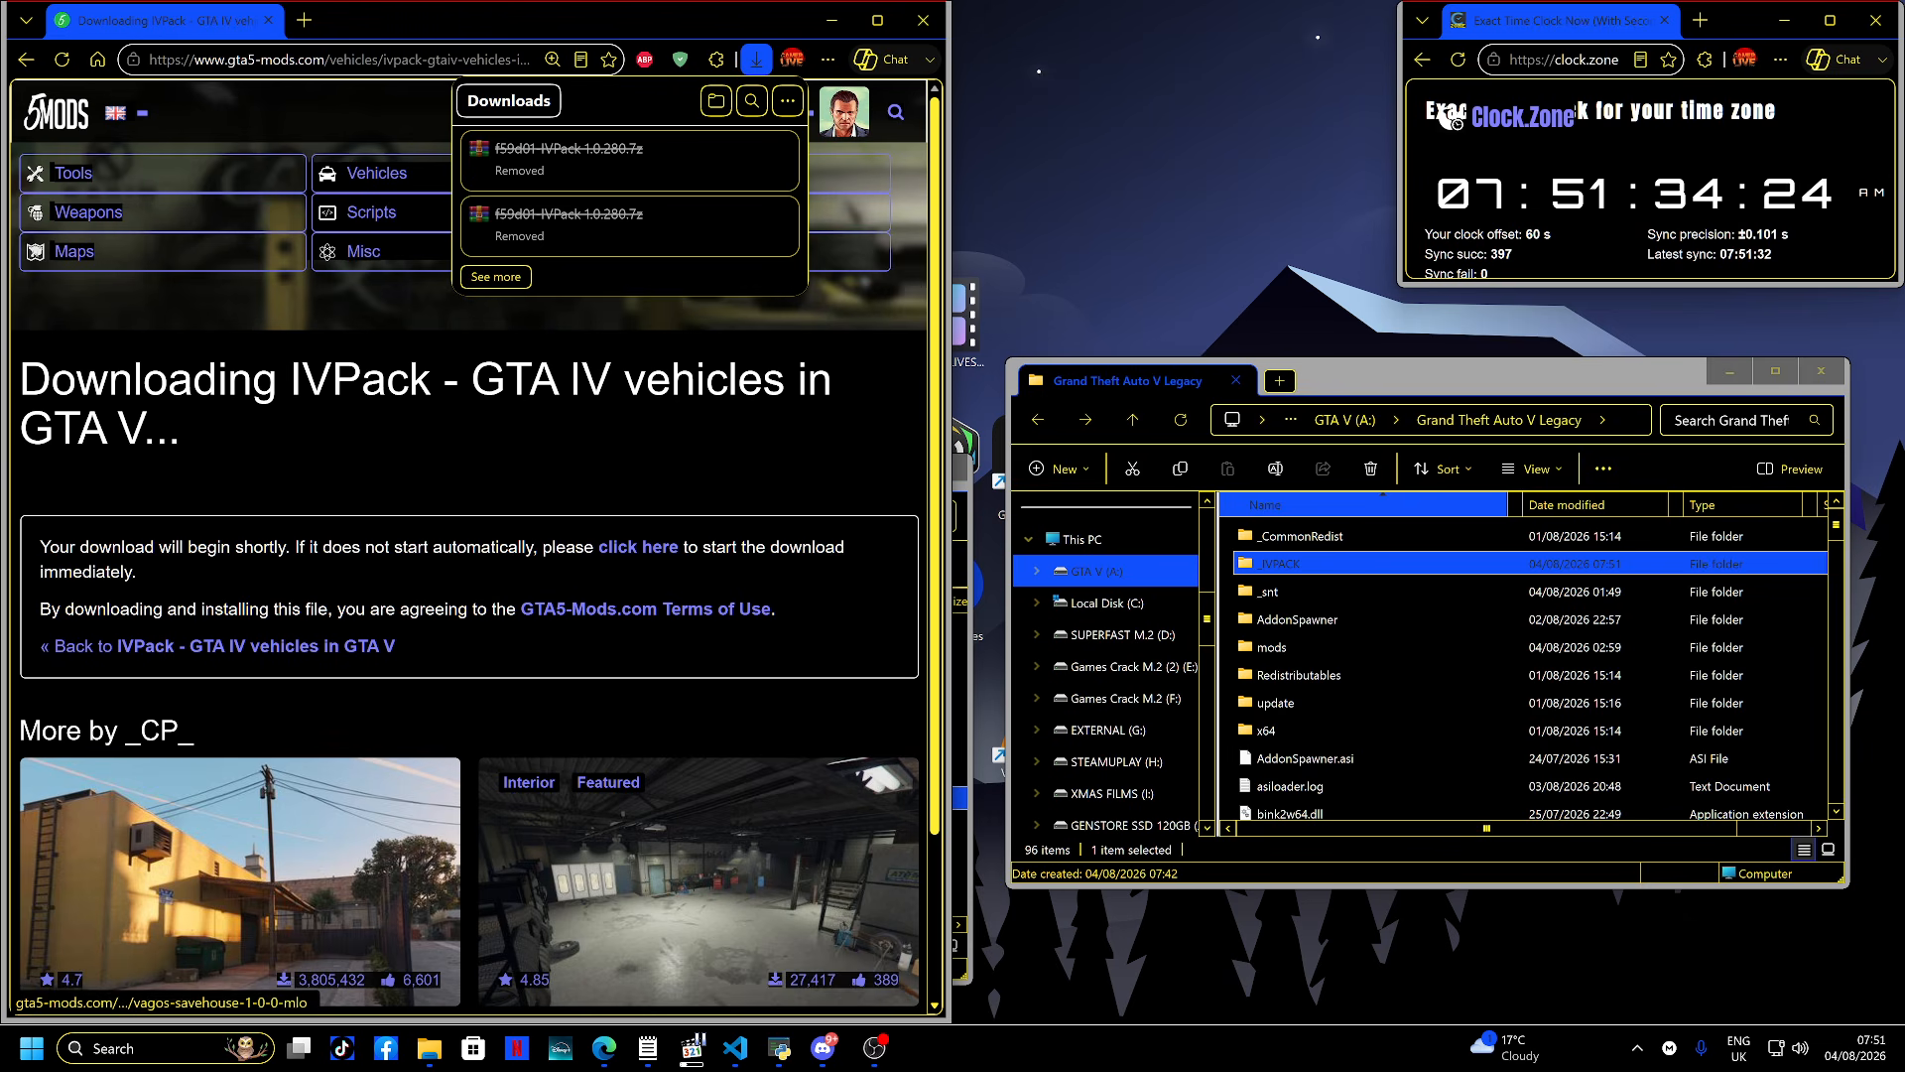
- Try to launch OpenIV by searching for "OP" from the Start menu
{"action": "key", "text": "super"}
{"action": "type", "text": "OP"}
{"action": "key", "text": "Return"}
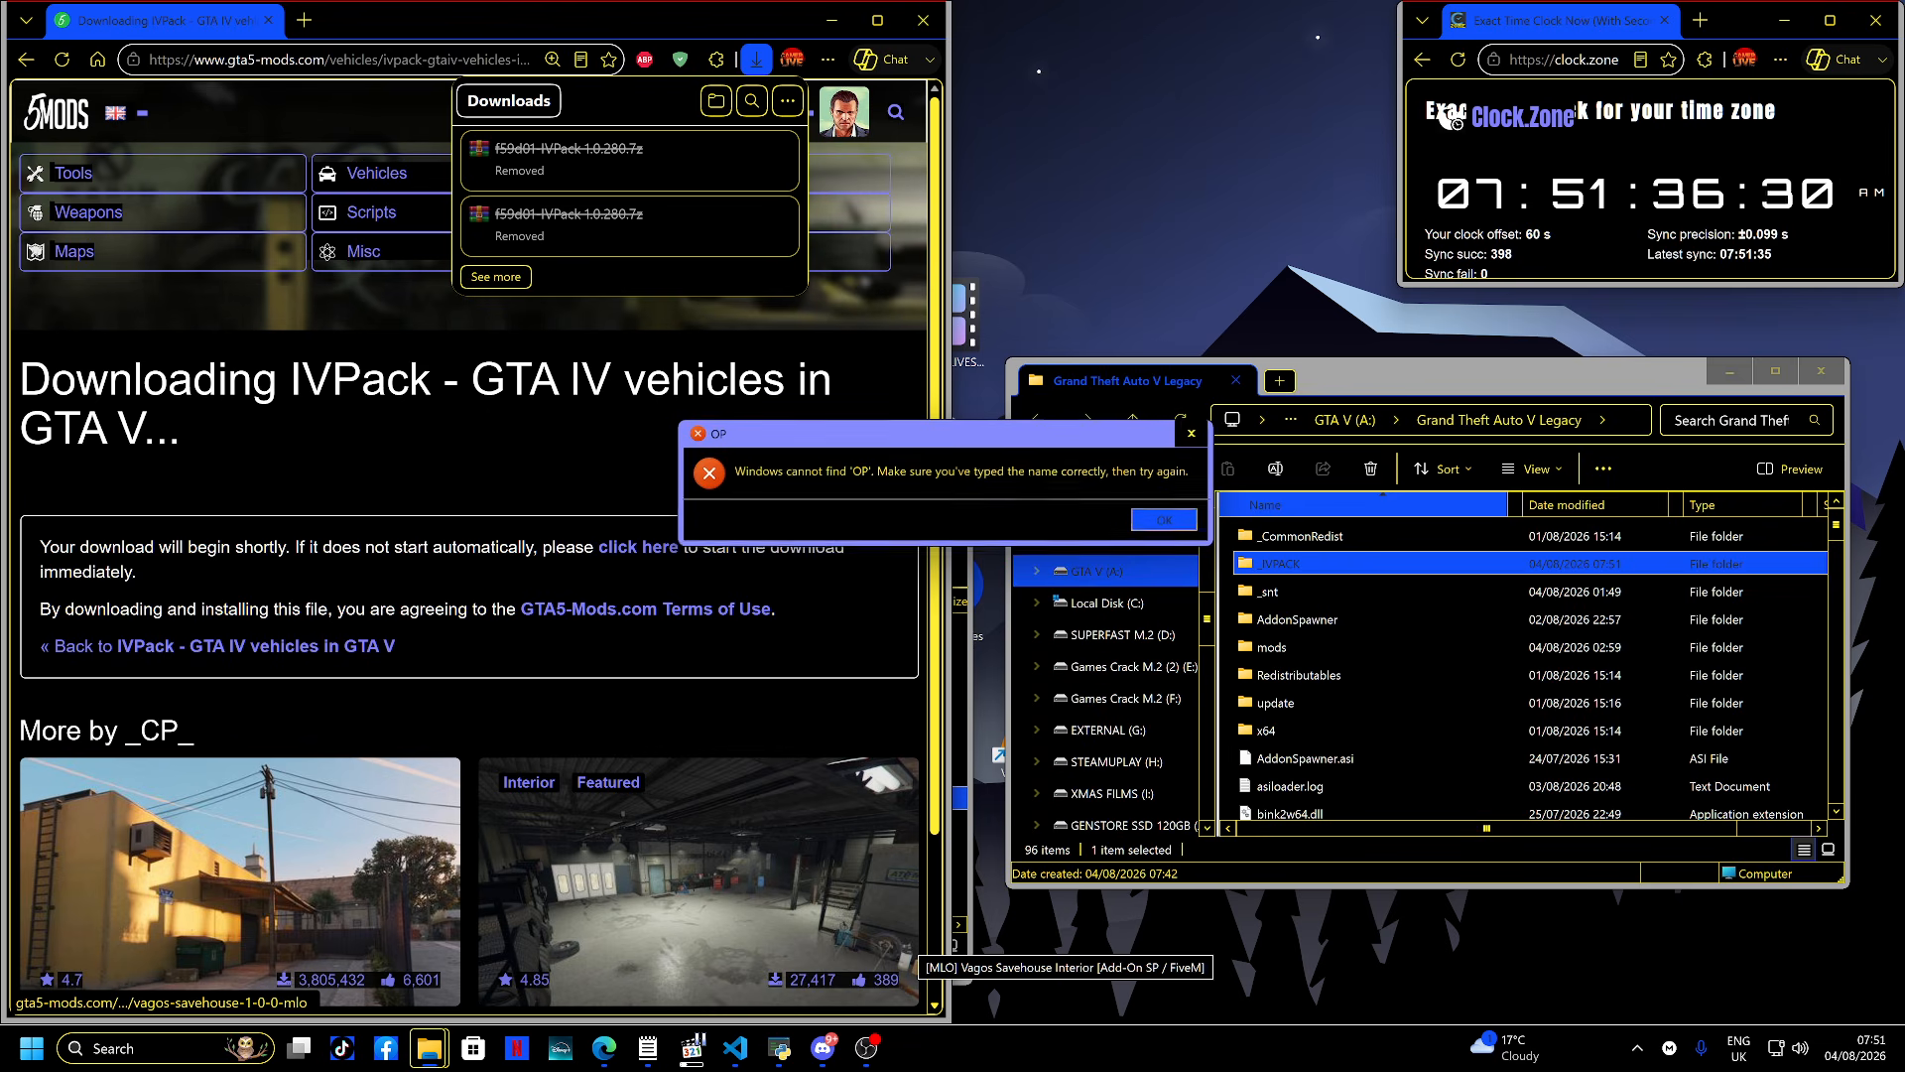
{"action": "key", "text": "Return"}
- Launch OpenIV from the Start menu and choose Grand Theft Auto V
{"action": "key", "text": "super"}
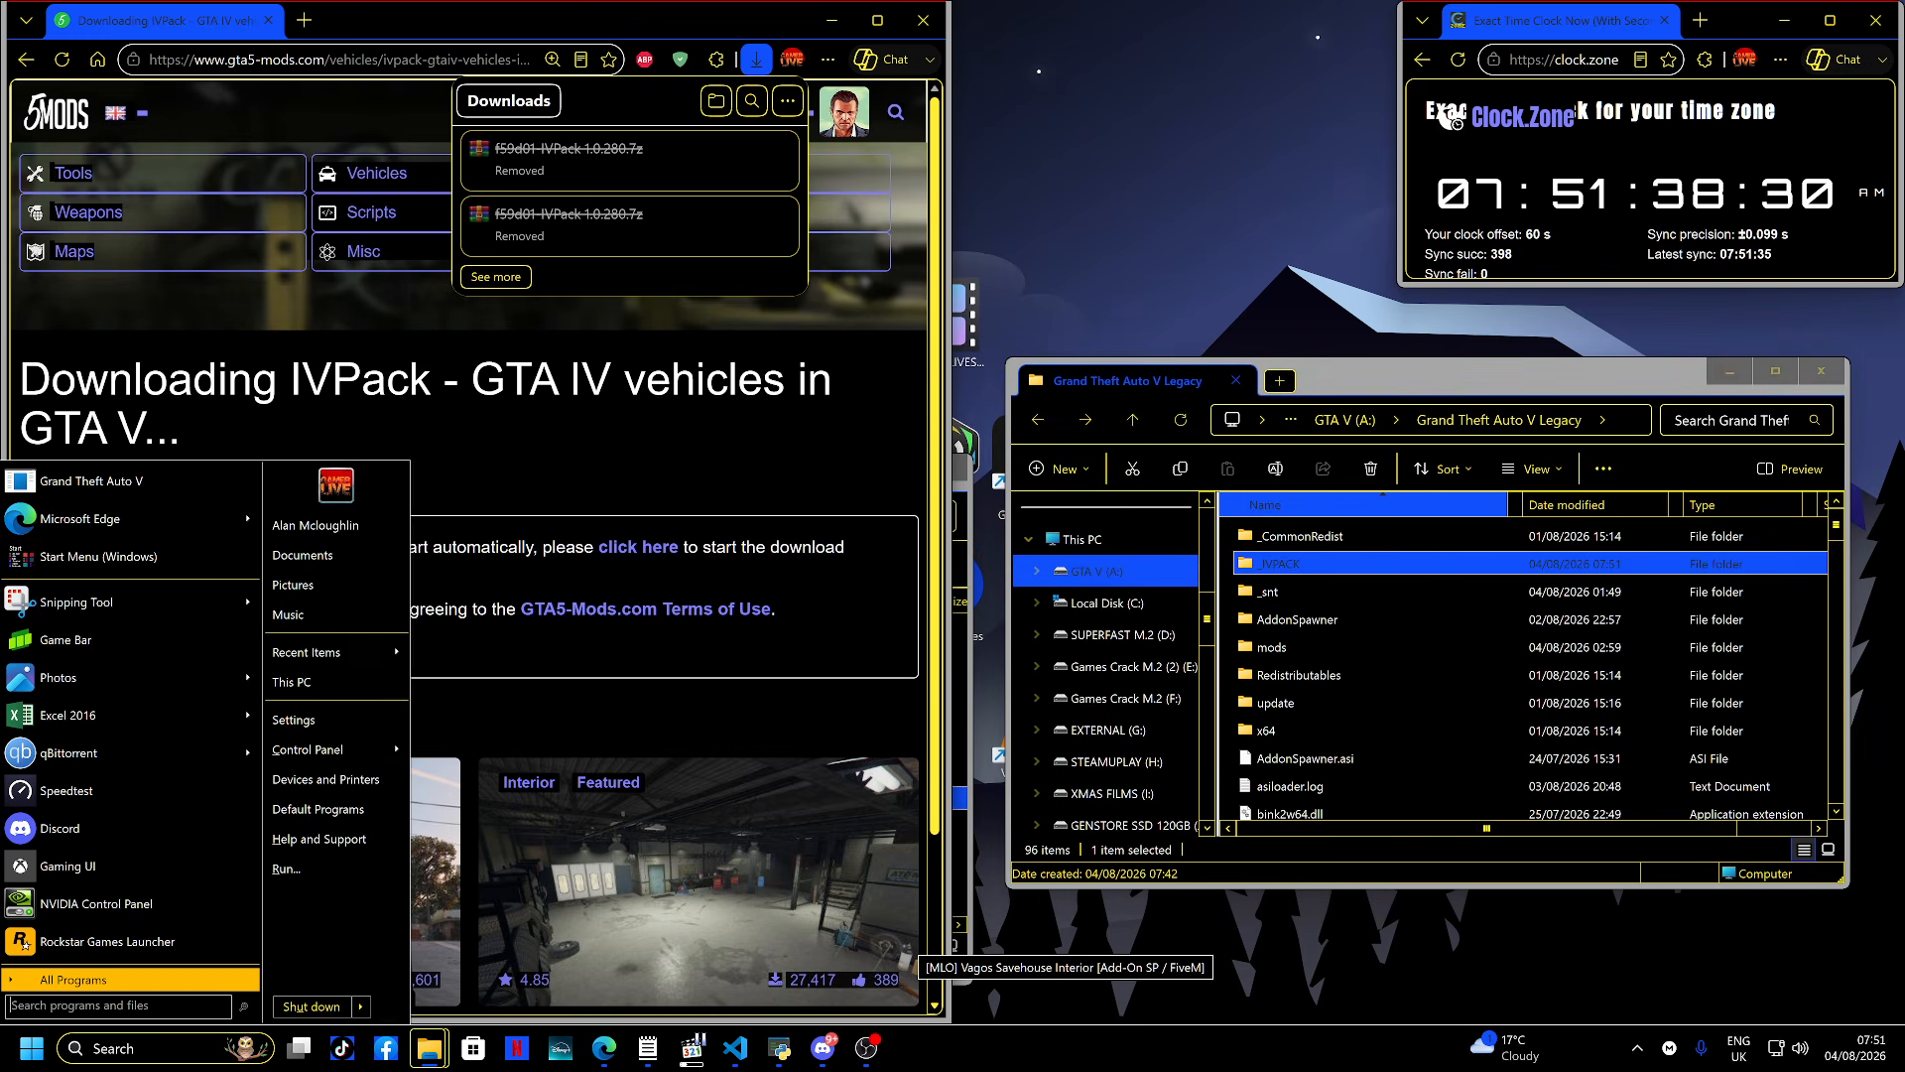
{"action": "type", "text": "OP"}
{"action": "key", "text": "Return"}
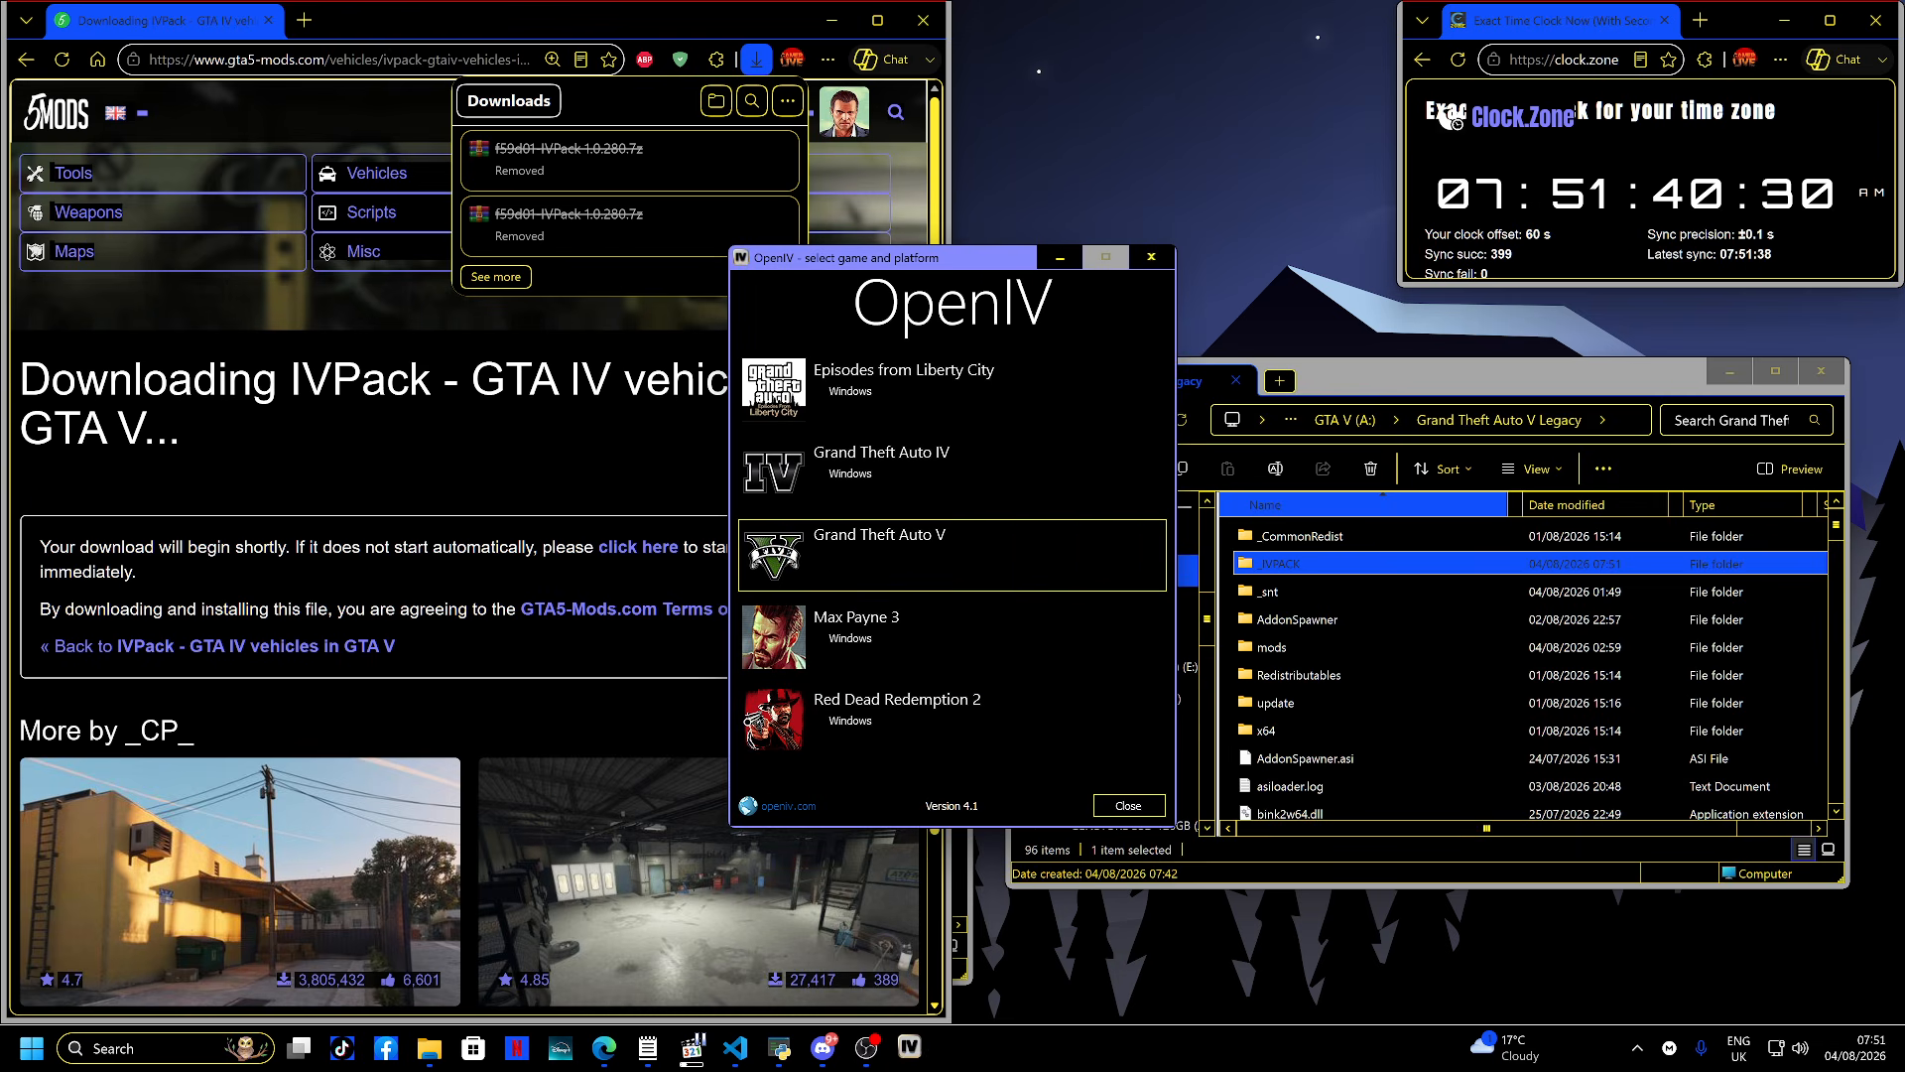
{"action": "left_click", "coordinate": [844, 542]}
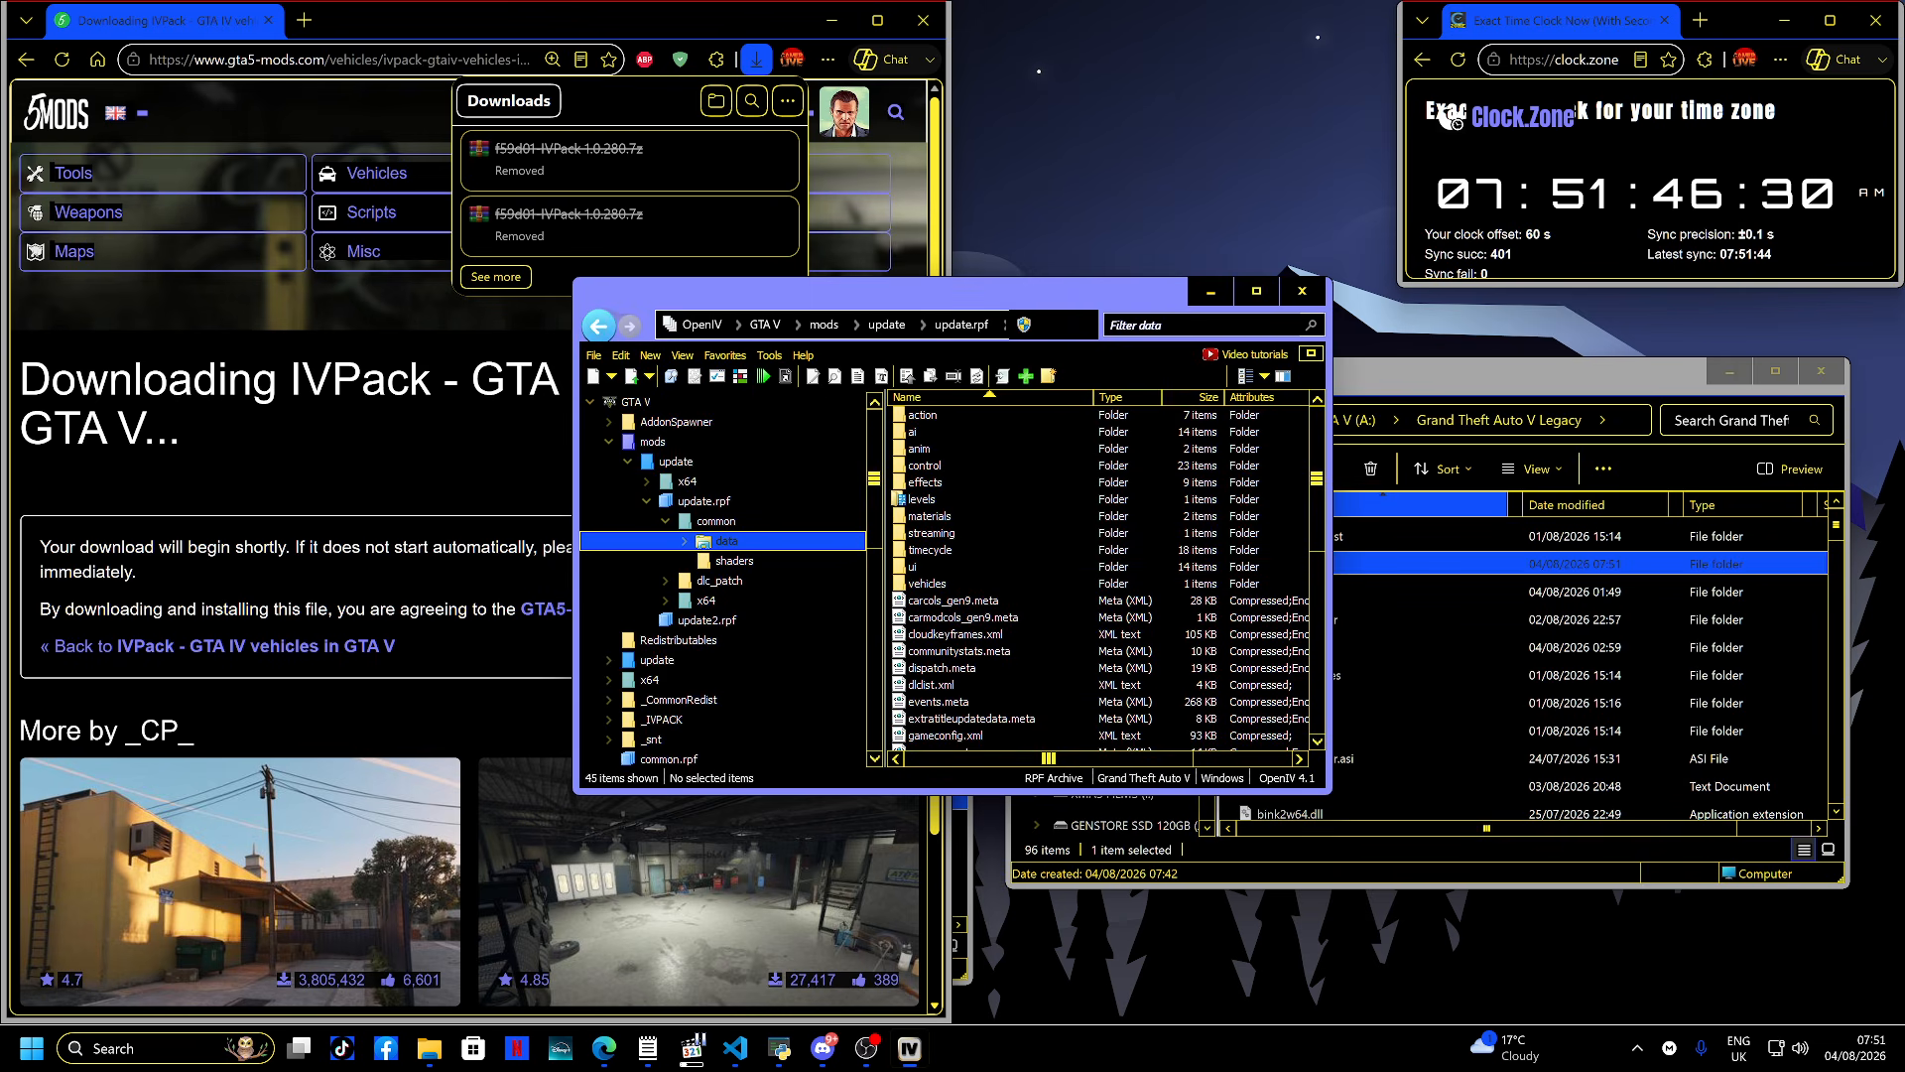
- Open the dlc.rpf archive inside the _IVPACK folder in OpenIV
{"action": "left_click", "coordinate": [608, 441]}
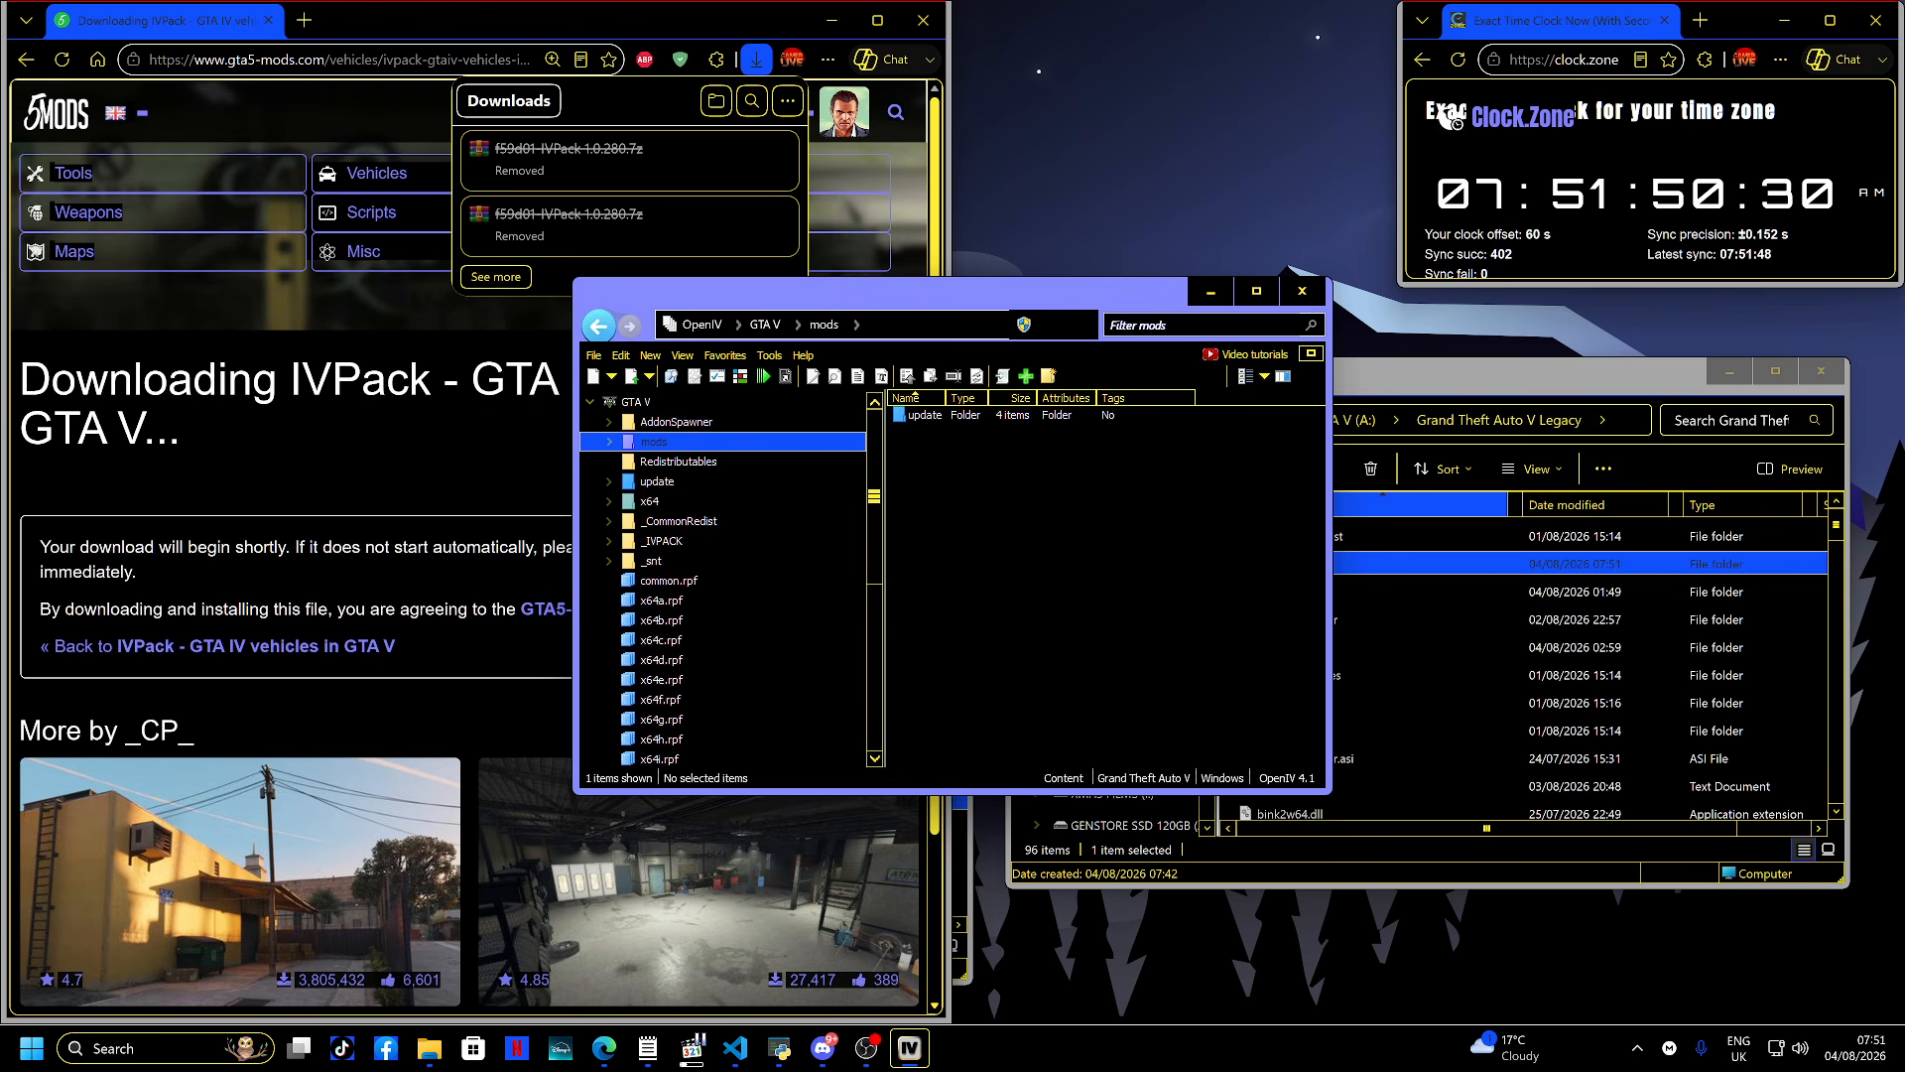
{"action": "left_click", "coordinate": [662, 540]}
{"action": "left_click", "coordinate": [923, 415]}
{"action": "double_click", "coordinate": [924, 414]}
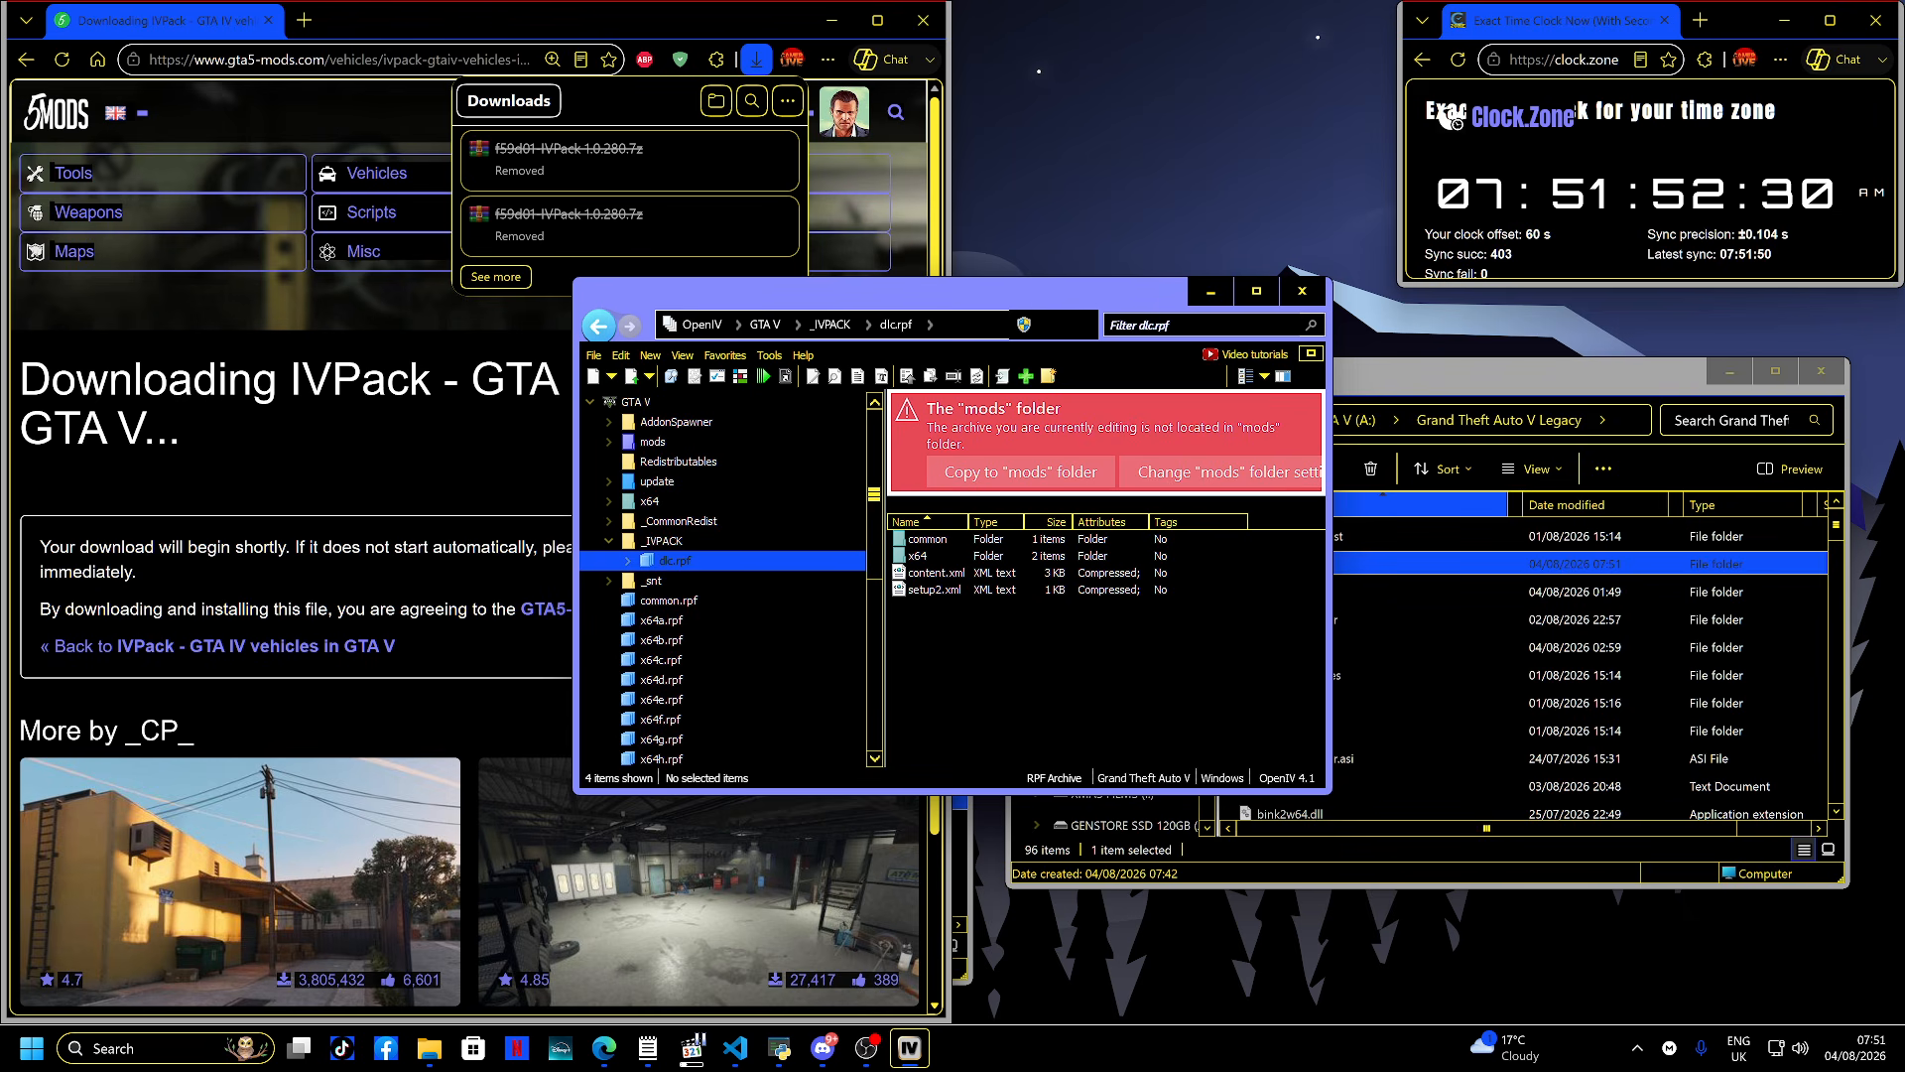
{"action": "left_click_drag", "start_coordinate": [973, 305], "coordinate": [785, 365]}
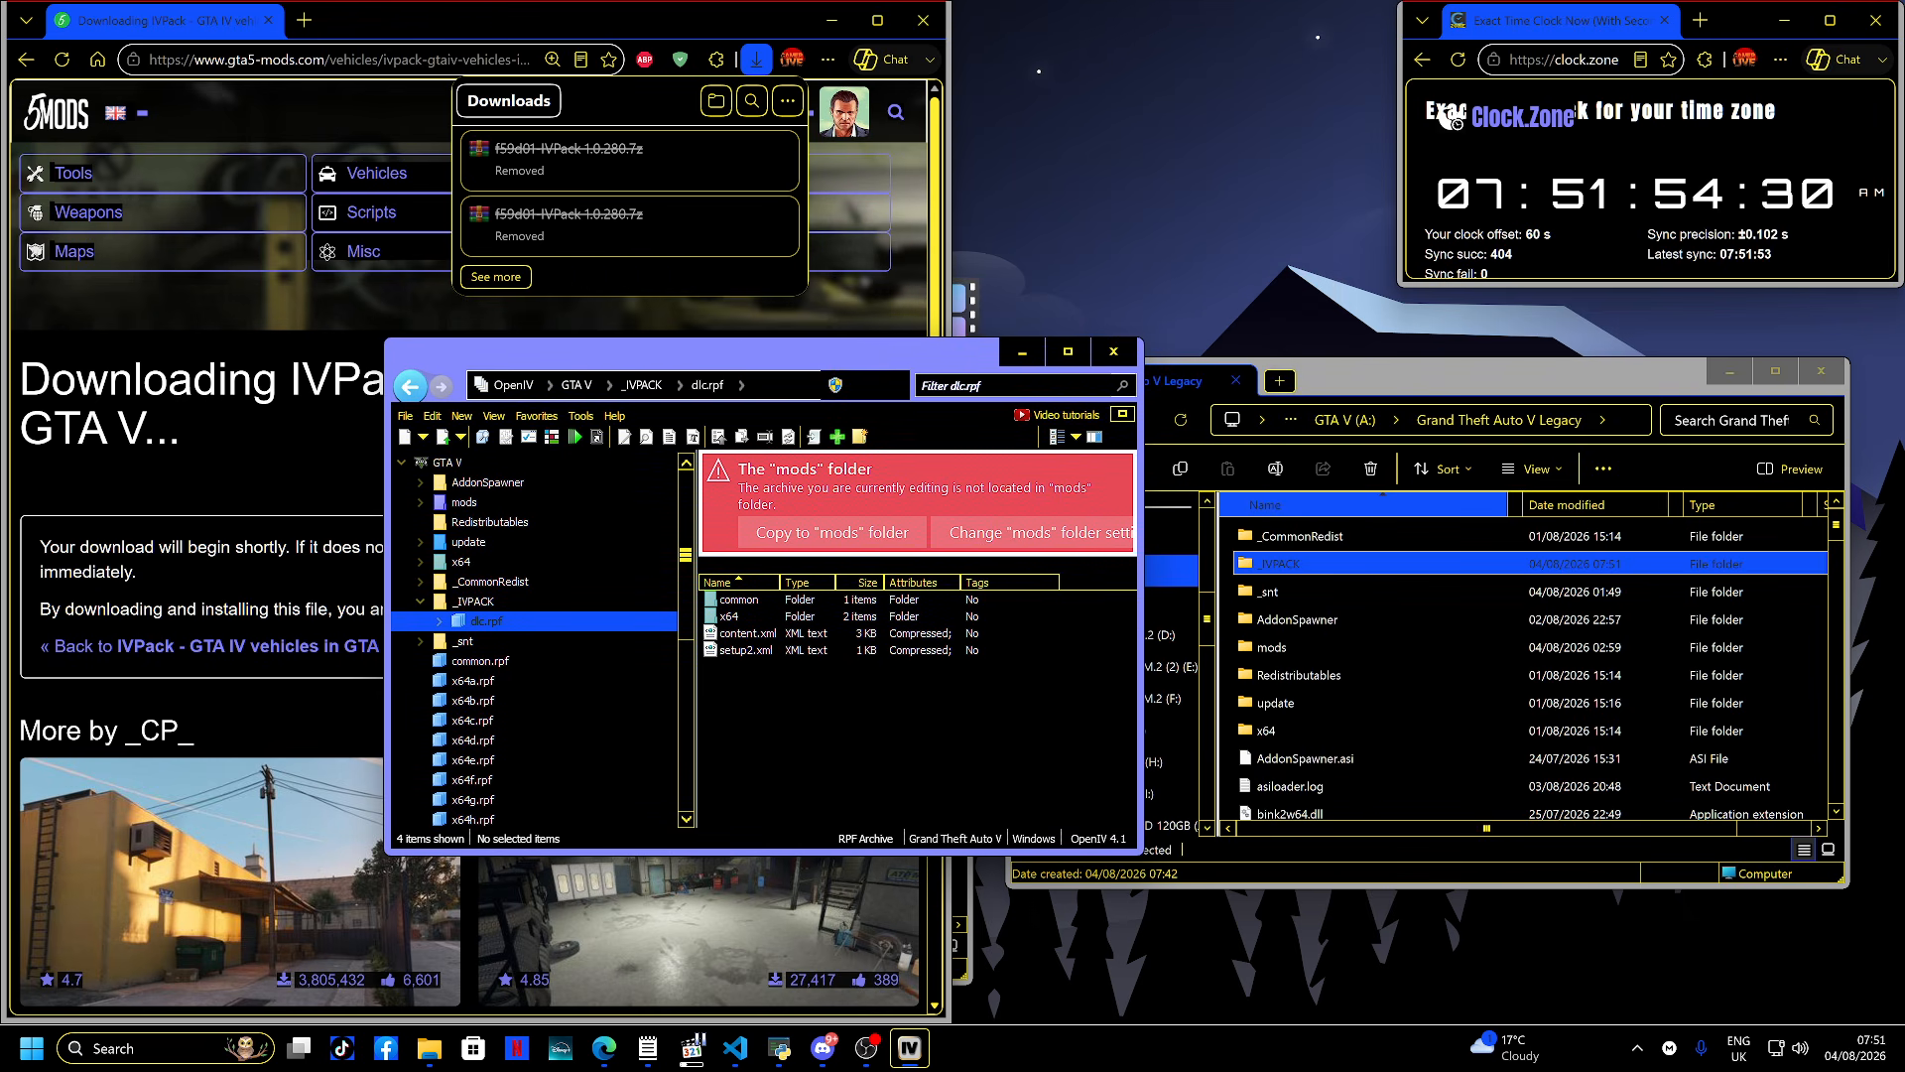
- Create two new folders named MODS and VEHS inside the _IVPACK folder
{"action": "double_click", "coordinate": [1280, 562]}
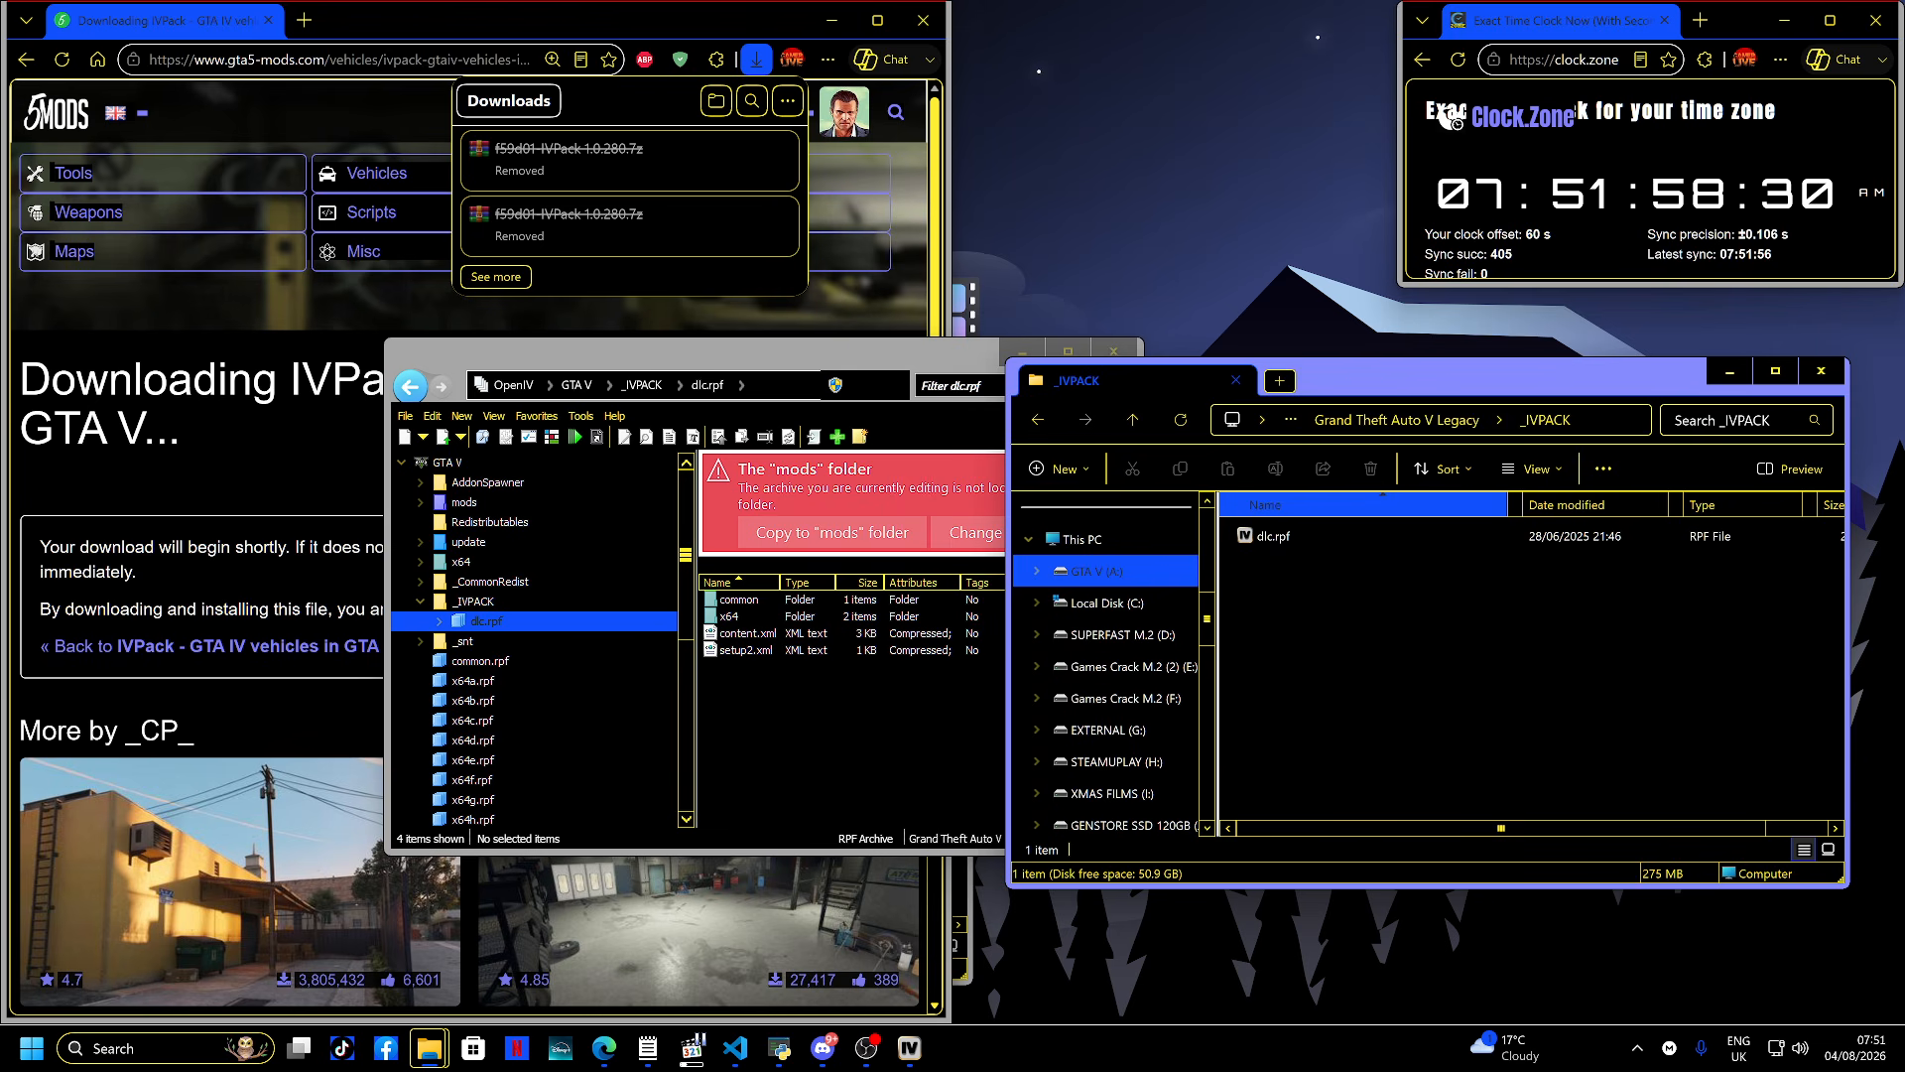
{"action": "key", "text": "ctrl+shift+n"}
{"action": "type", "text": "MODS"}
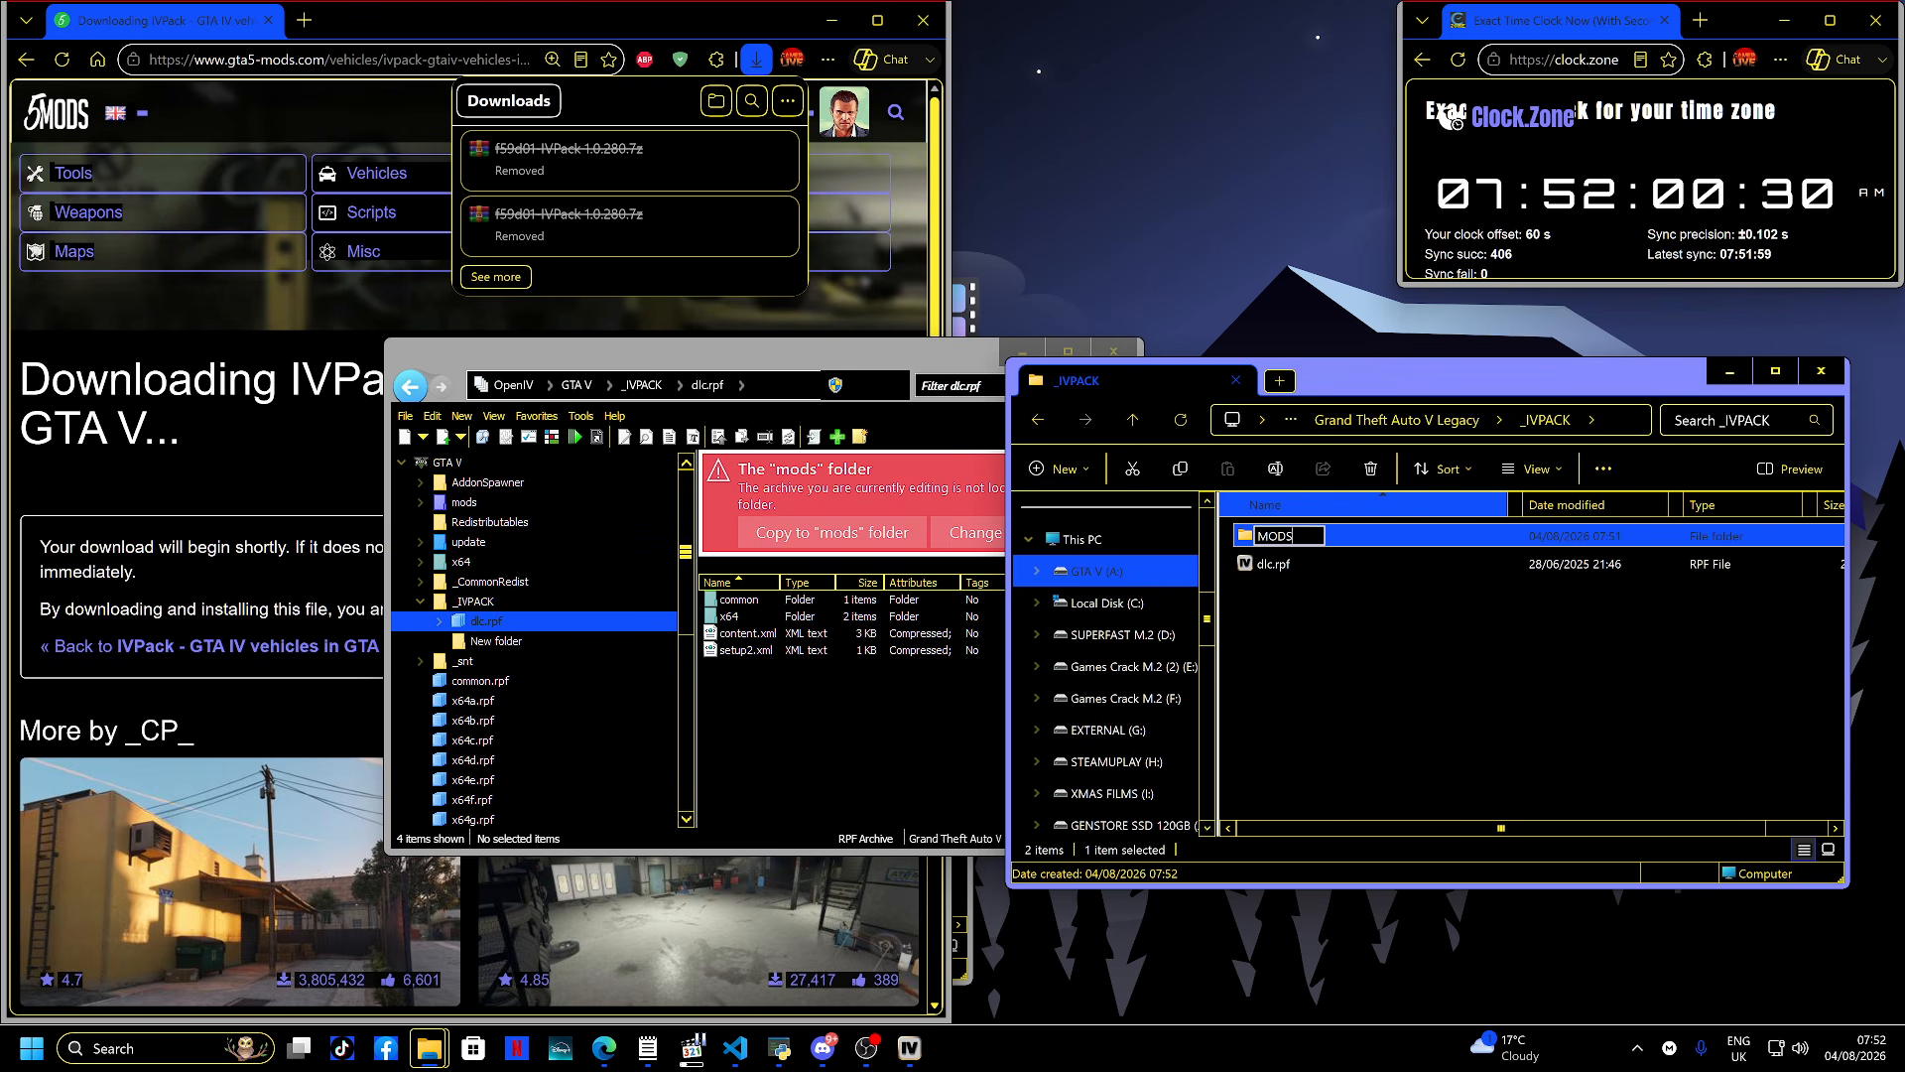
{"action": "key", "text": "Return"}
{"action": "key", "text": "ctrl+shift+n"}
{"action": "type", "text": "VE"}
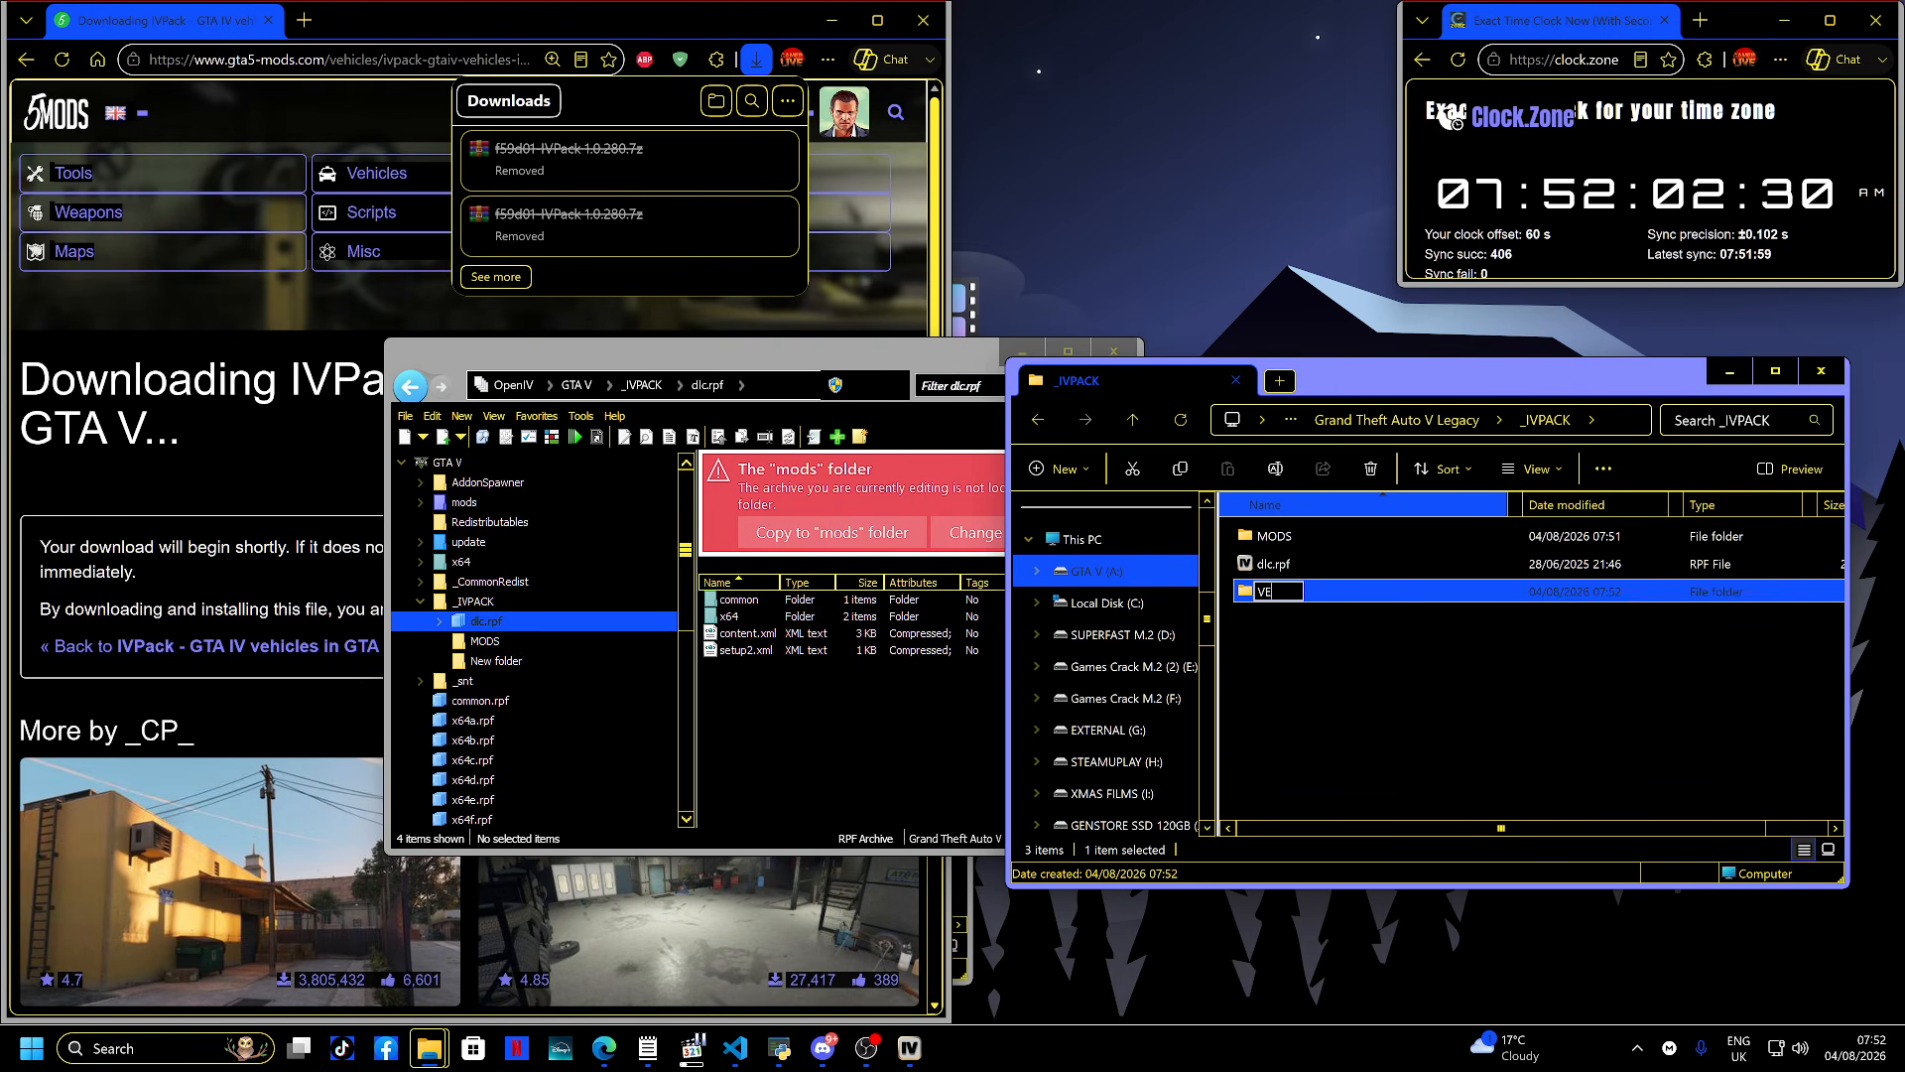
{"action": "type", "text": "HS"}
{"action": "key", "text": "Return"}
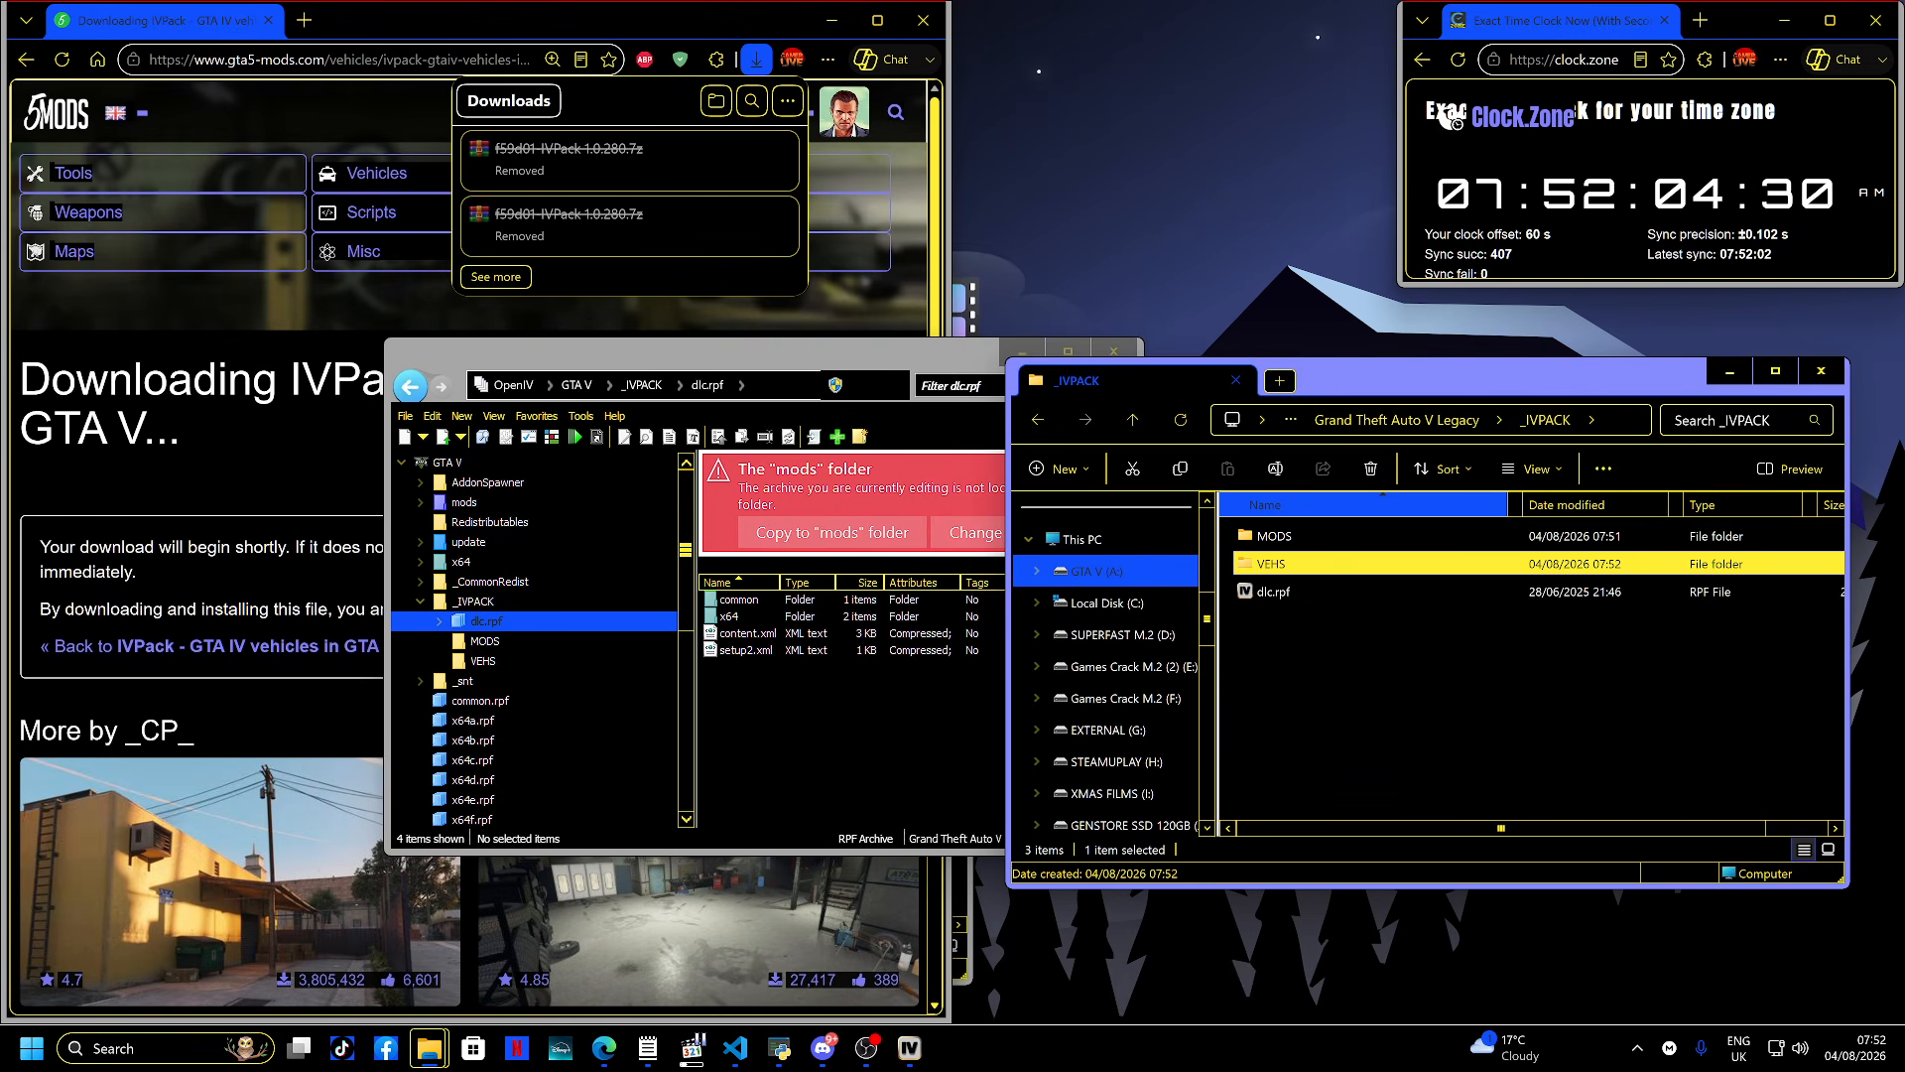
- Browse into dlc.rpf's common > data folder in OpenIV
{"action": "key", "text": "Up"}
{"action": "key", "text": "Return"}
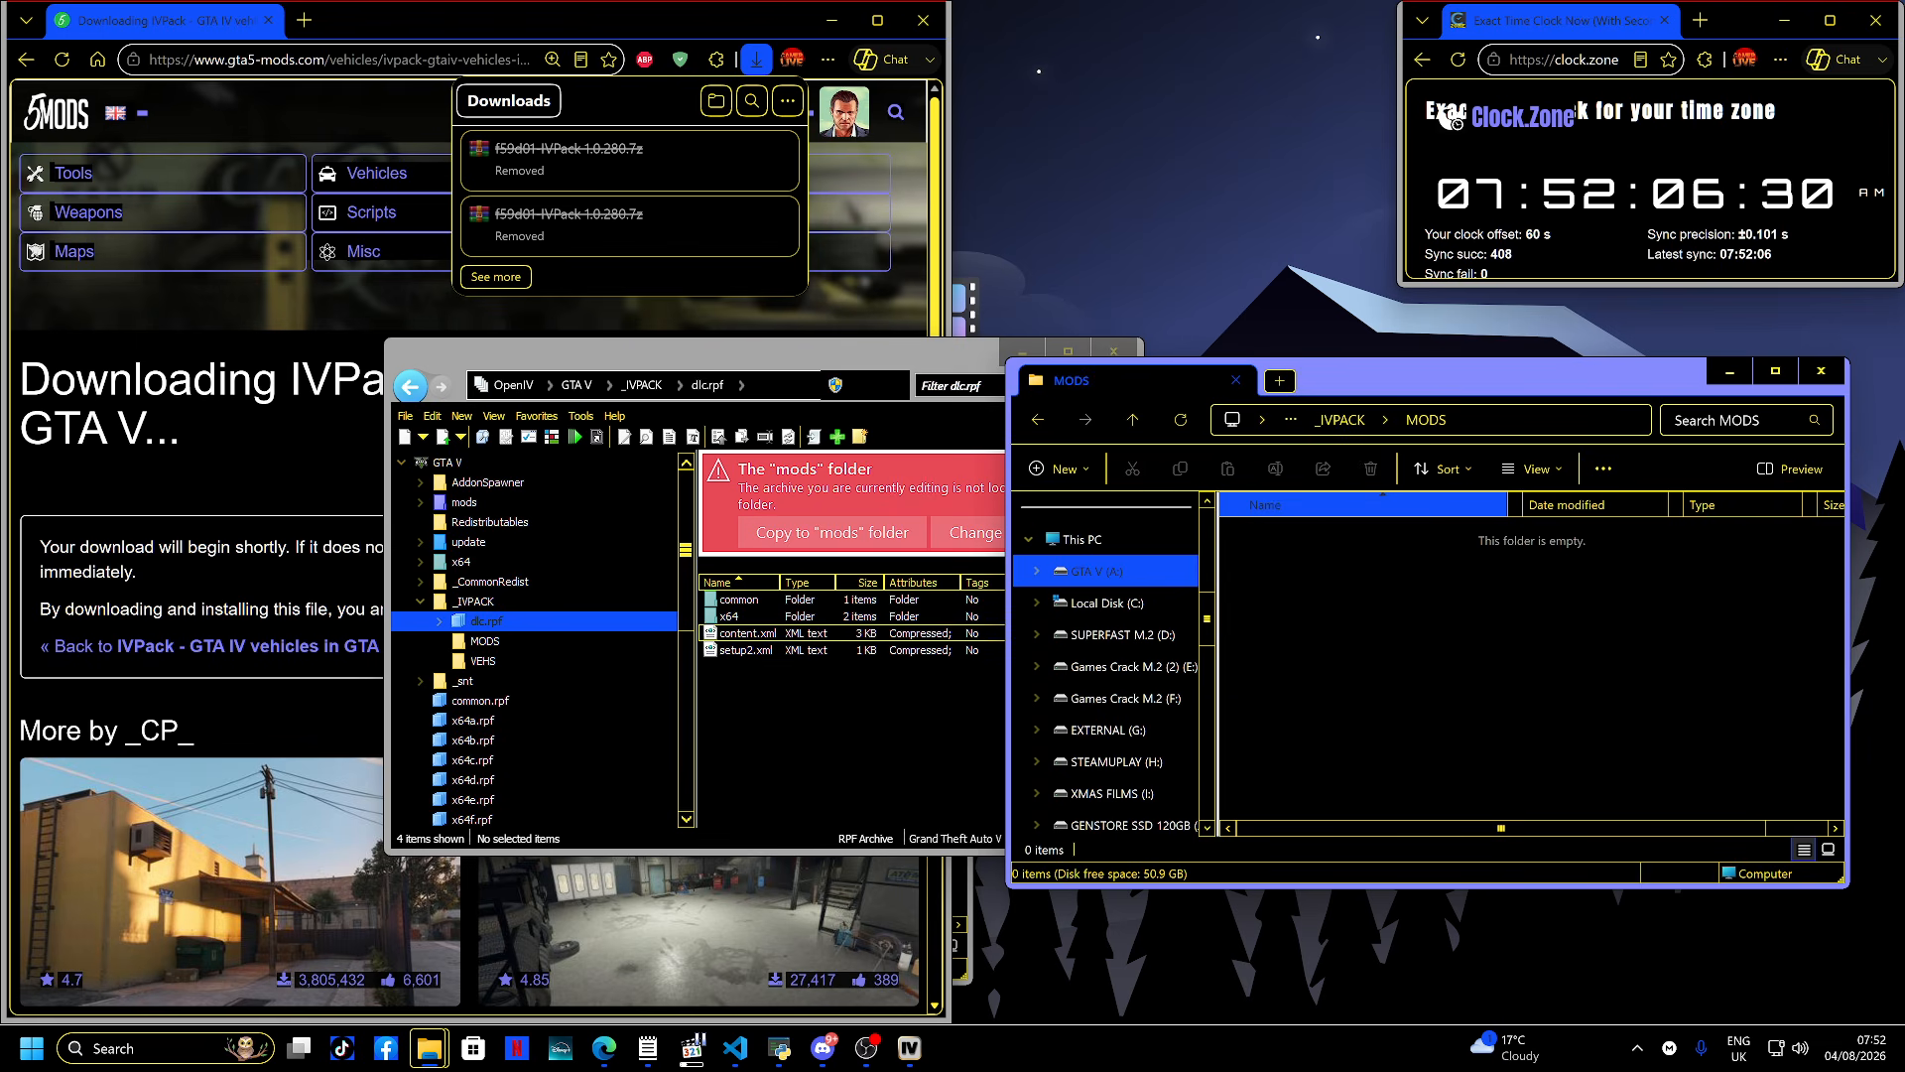
{"action": "key", "text": "alt+Tab"}
{"action": "key", "text": "Return"}
{"action": "key", "text": "alt+Tab"}
{"action": "key", "text": "BackSpace"}
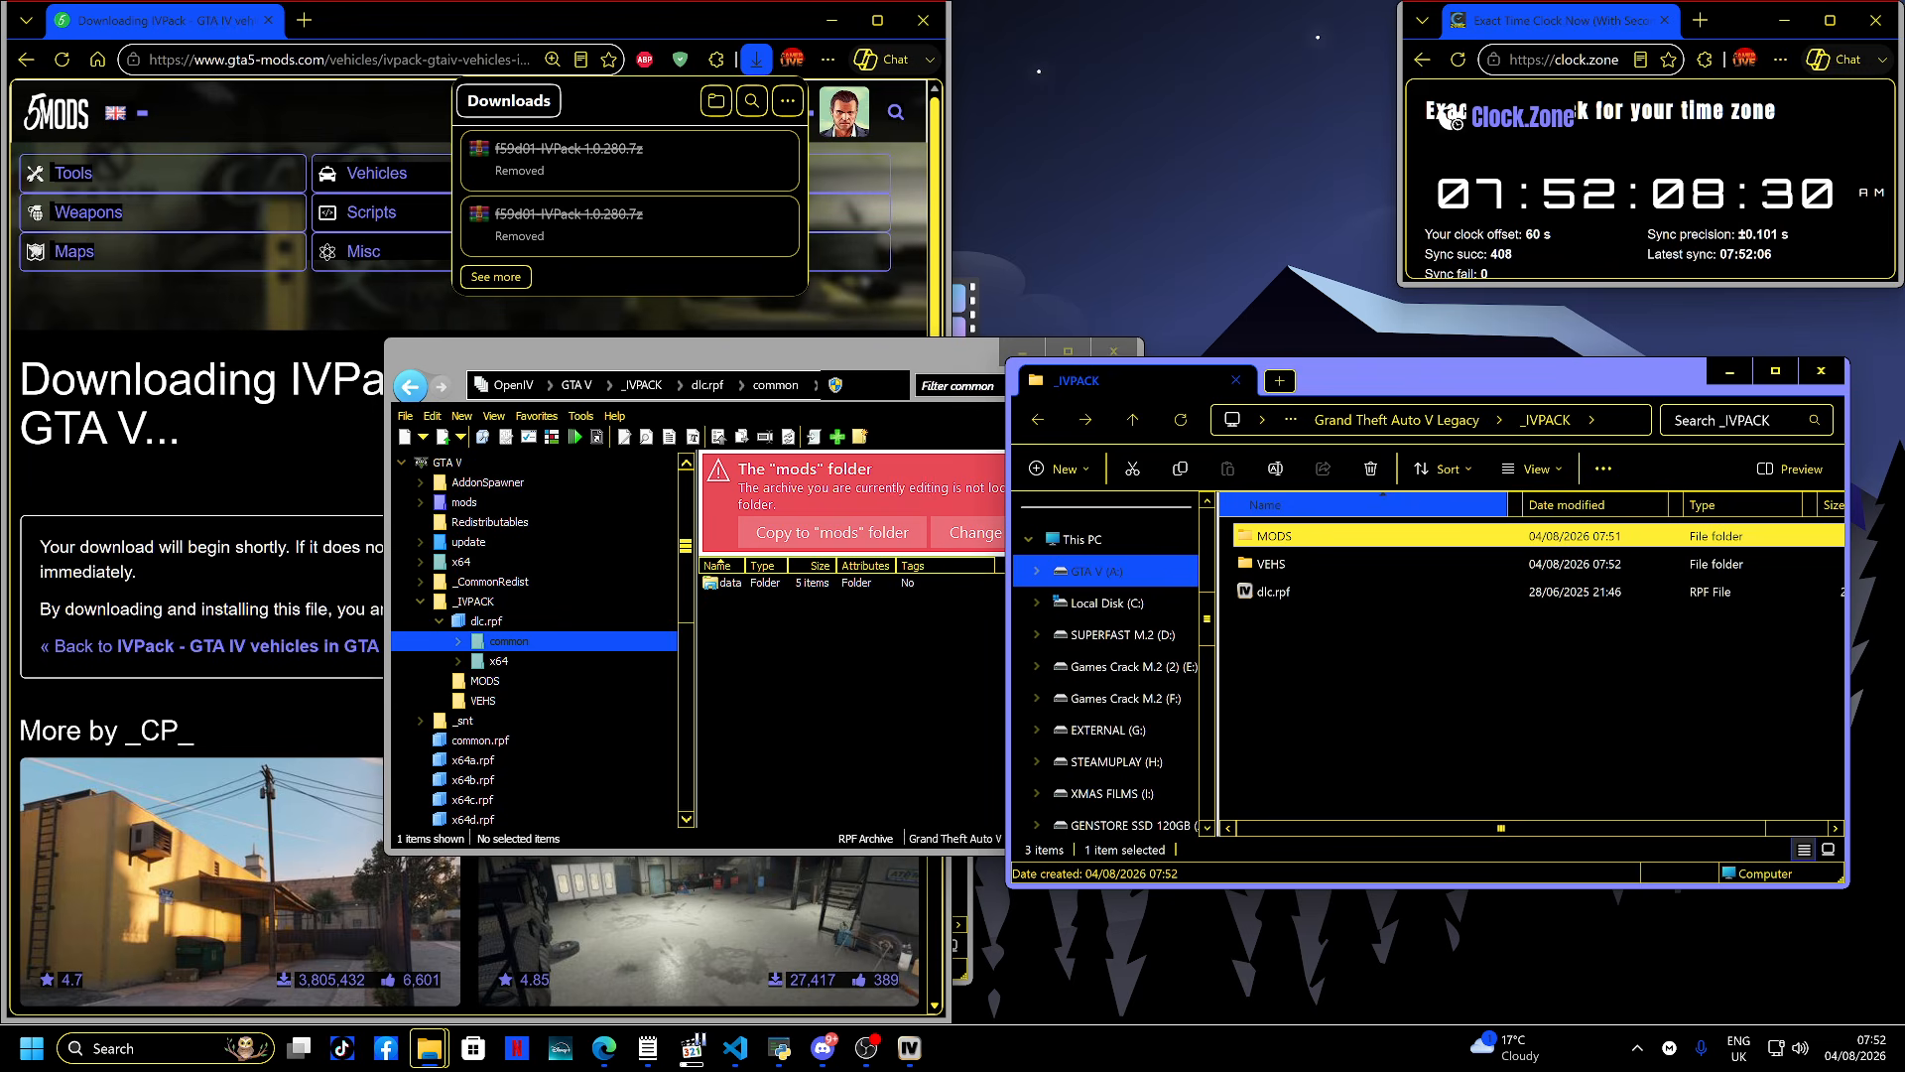
{"action": "key", "text": "alt+Tab"}
{"action": "key", "text": "Return"}
{"action": "key", "text": "alt+Tab"}
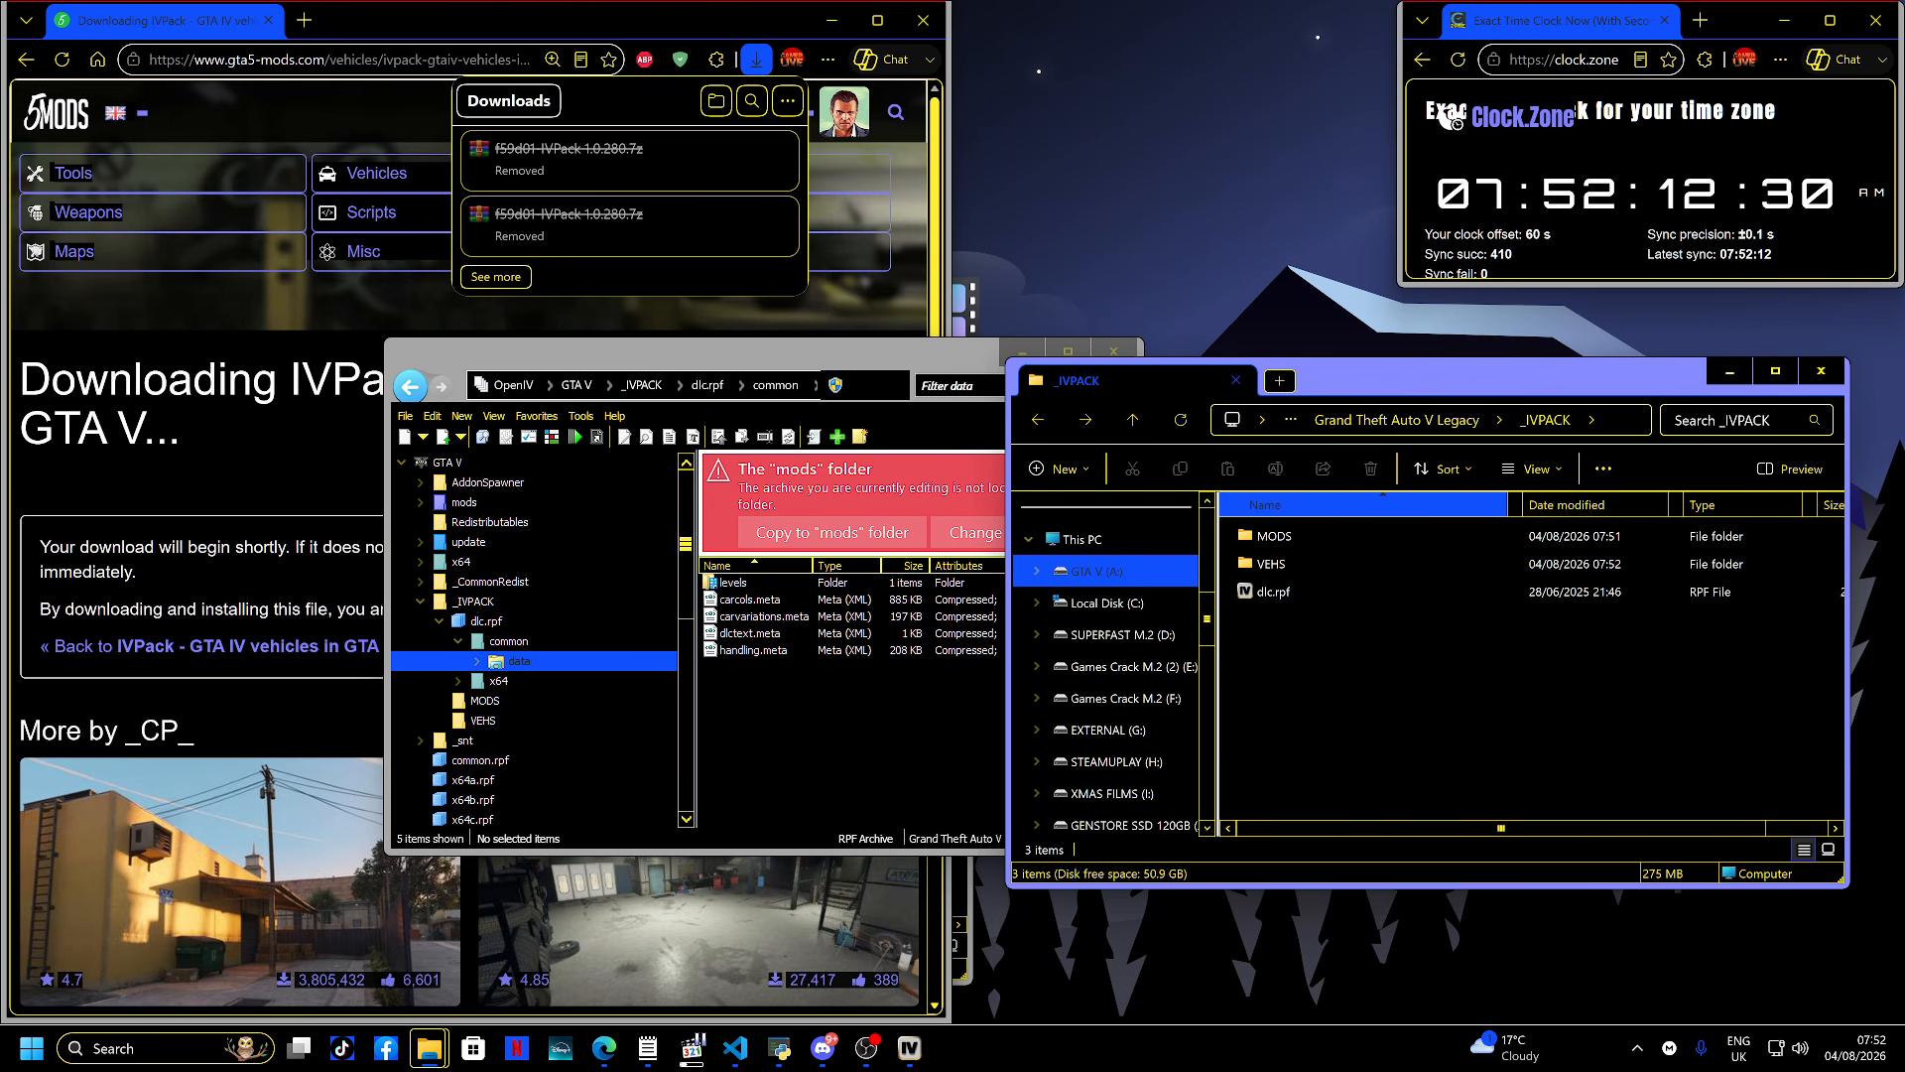
- Copy the MODS and VEHS folders from _IVPACK into the IVPACK MERGED folder
{"action": "key", "text": "alt+Up"}
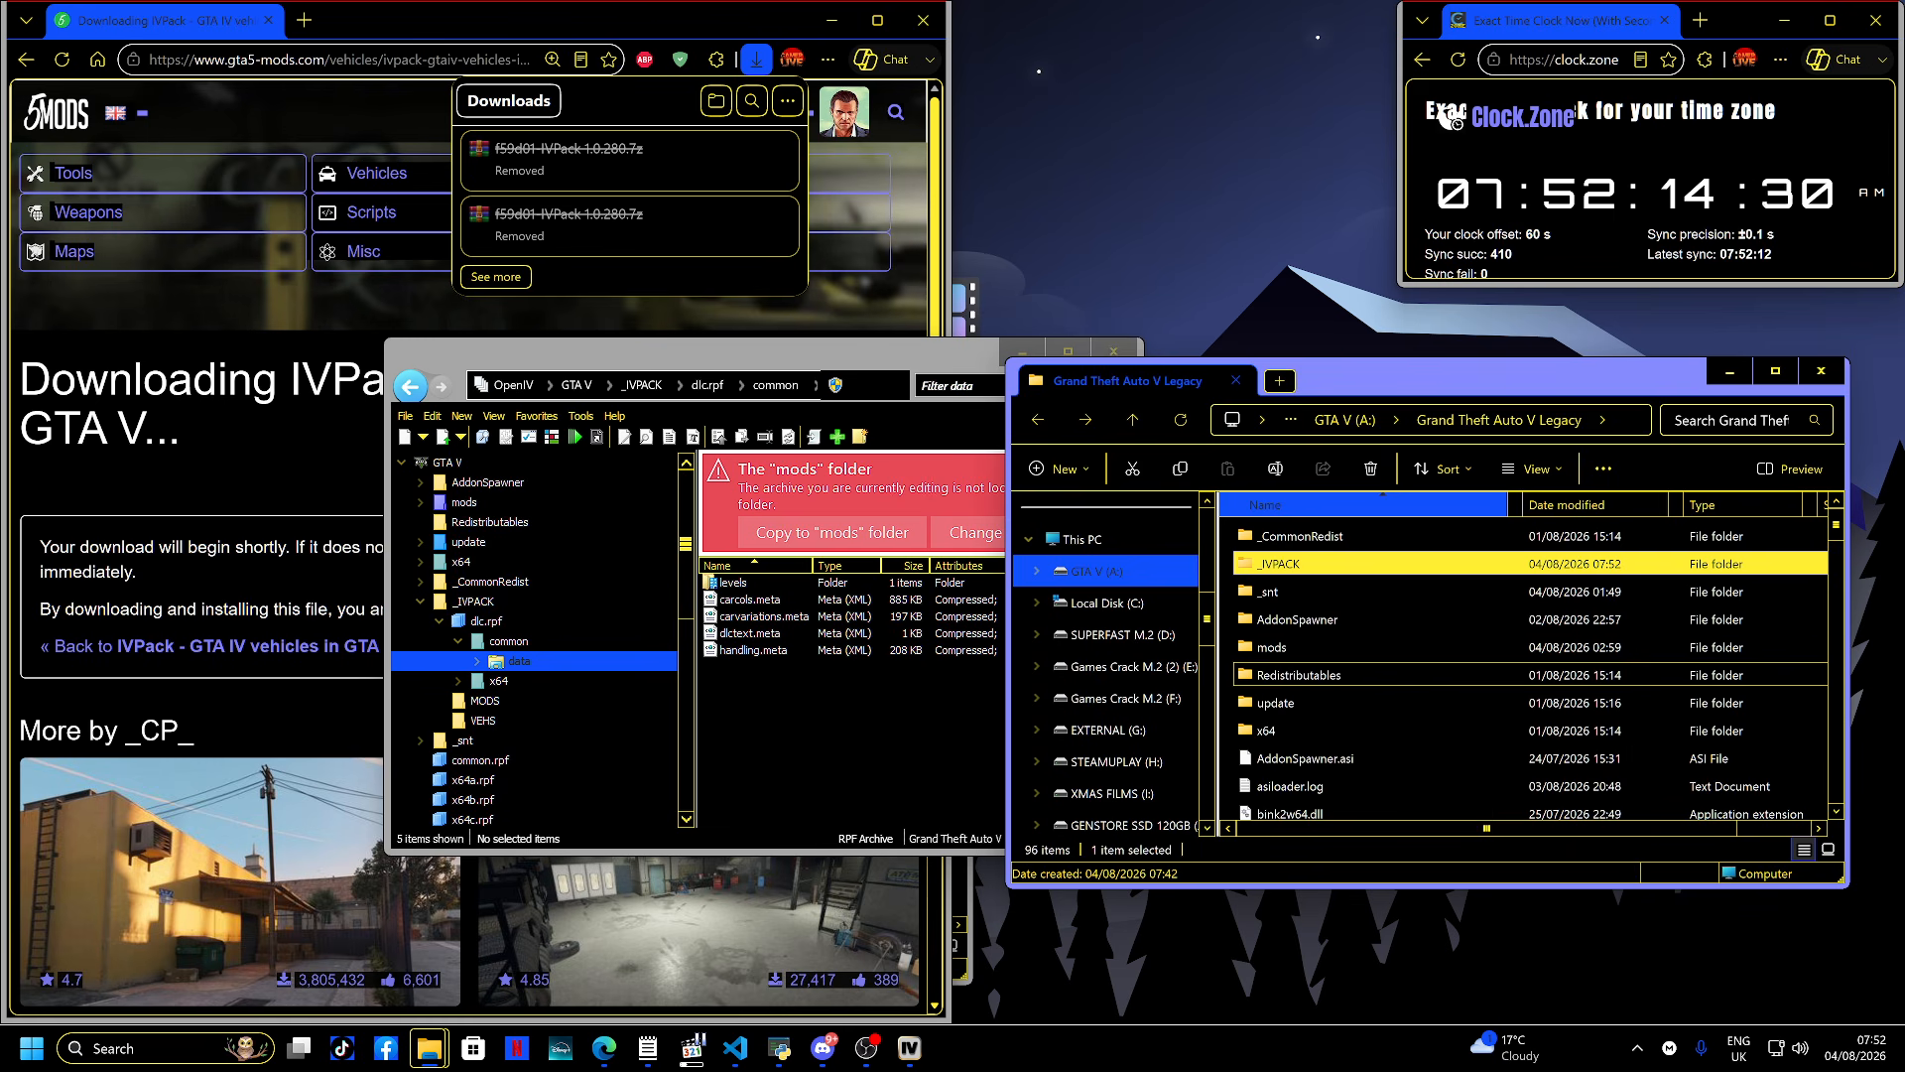
{"action": "key", "text": "alt+Up"}
{"action": "key", "text": "alt+Left"}
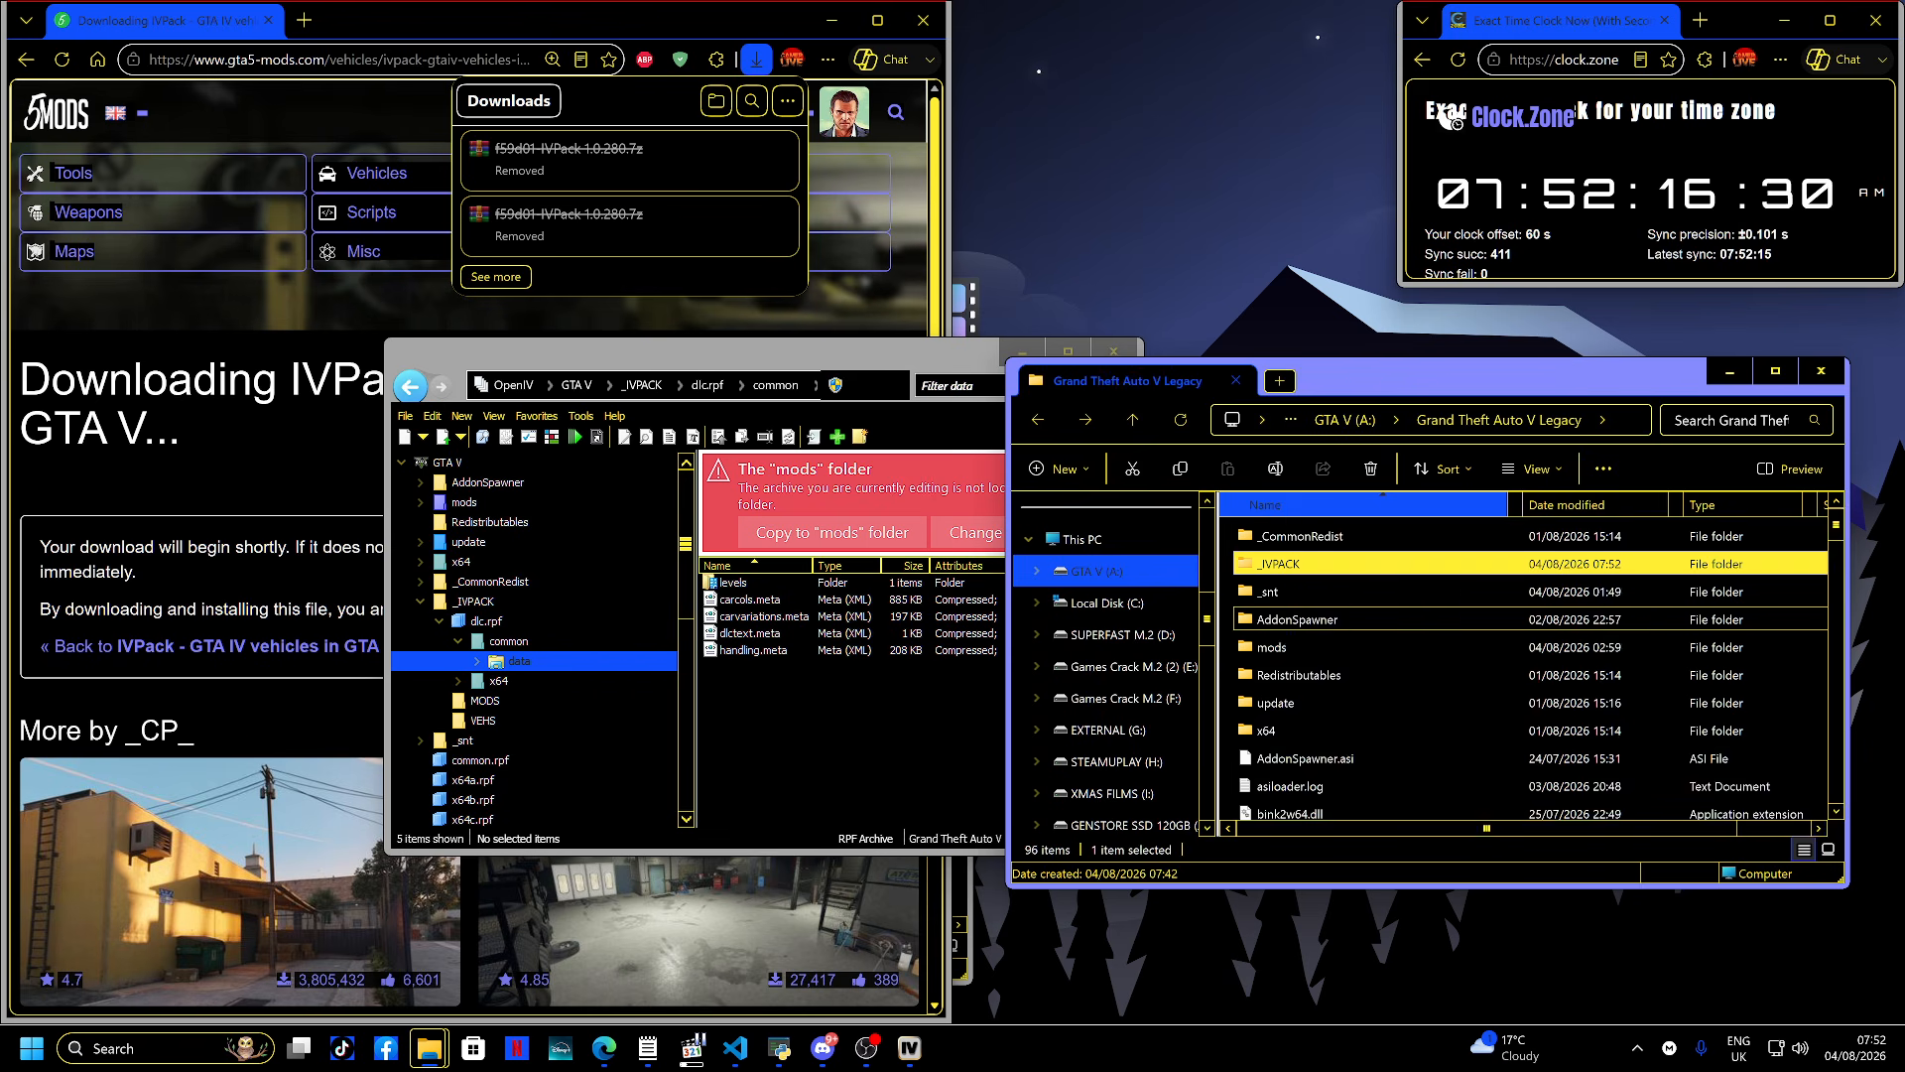
{"action": "key", "text": "Return"}
{"action": "key", "text": "Up"}
{"action": "key", "text": "shift+Down"}
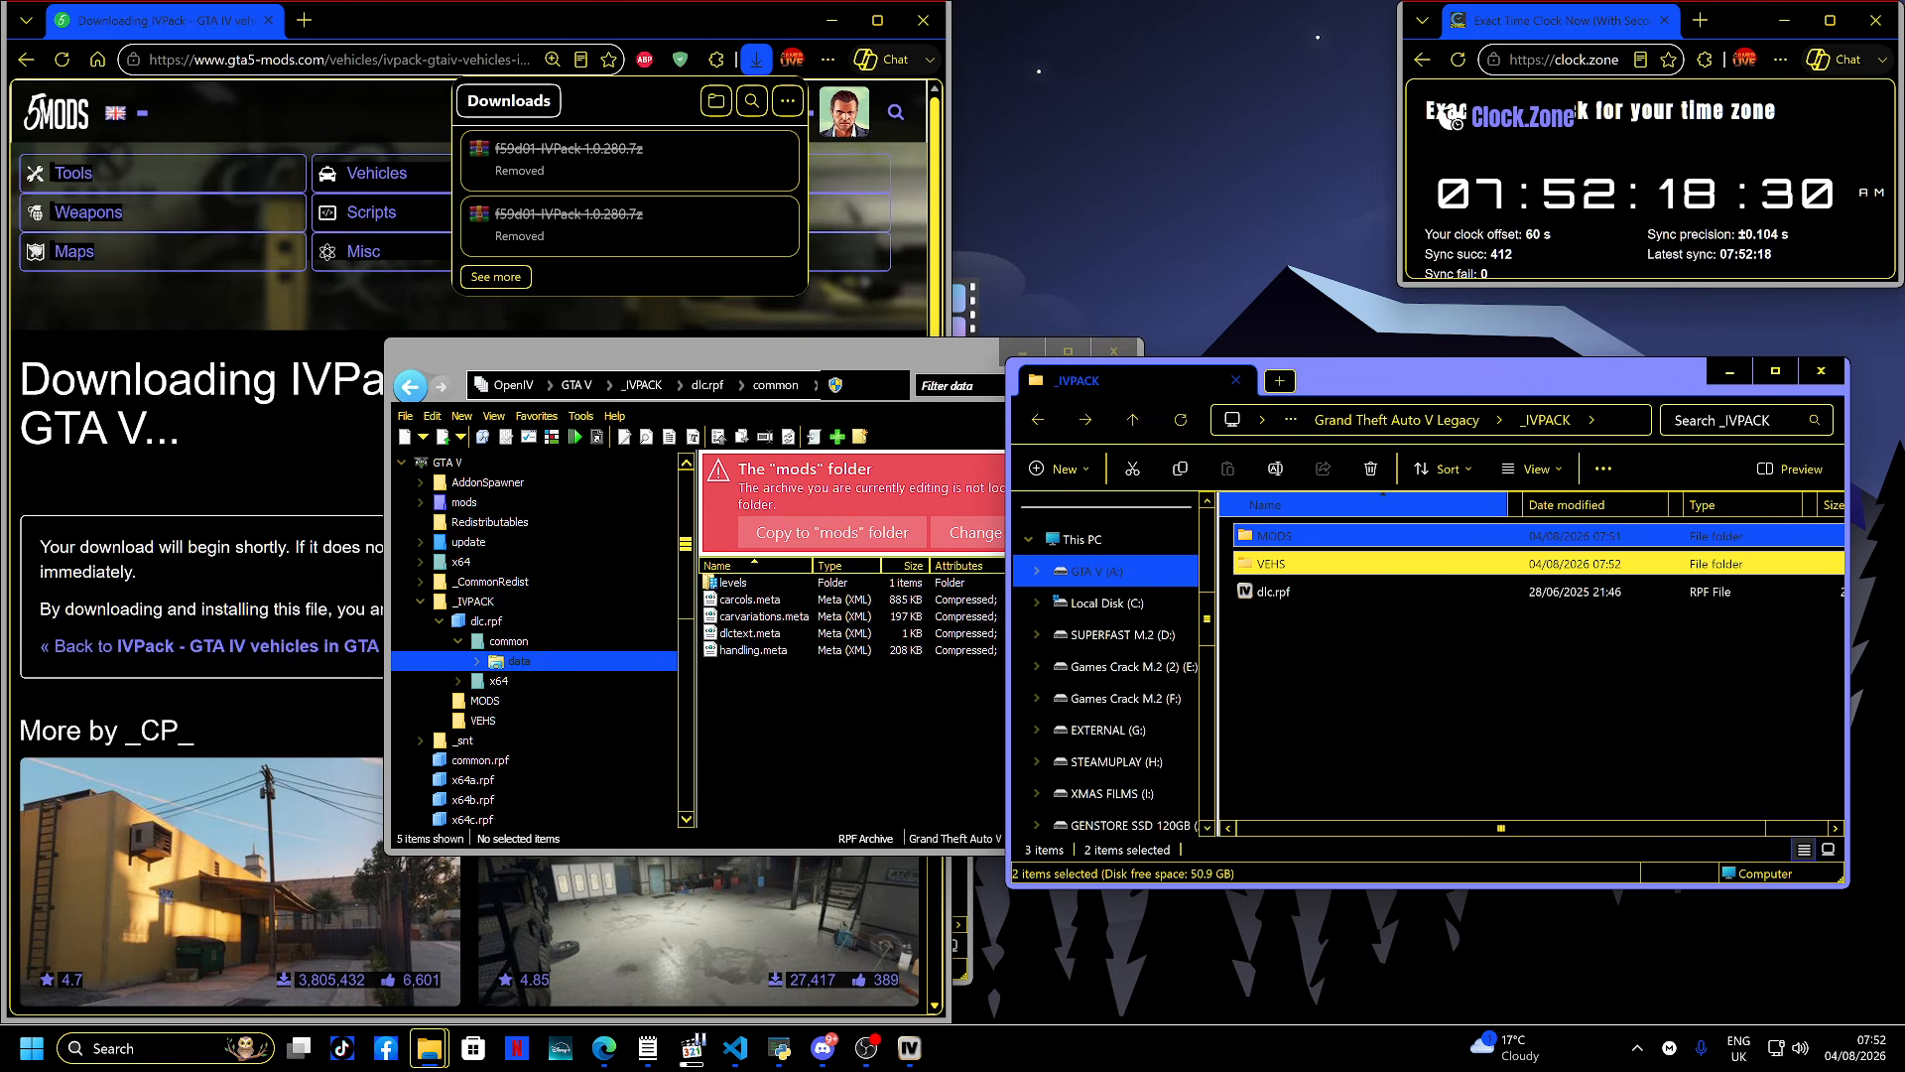
{"action": "key", "text": "alt+Up"}
{"action": "key", "text": "alt+Up"}
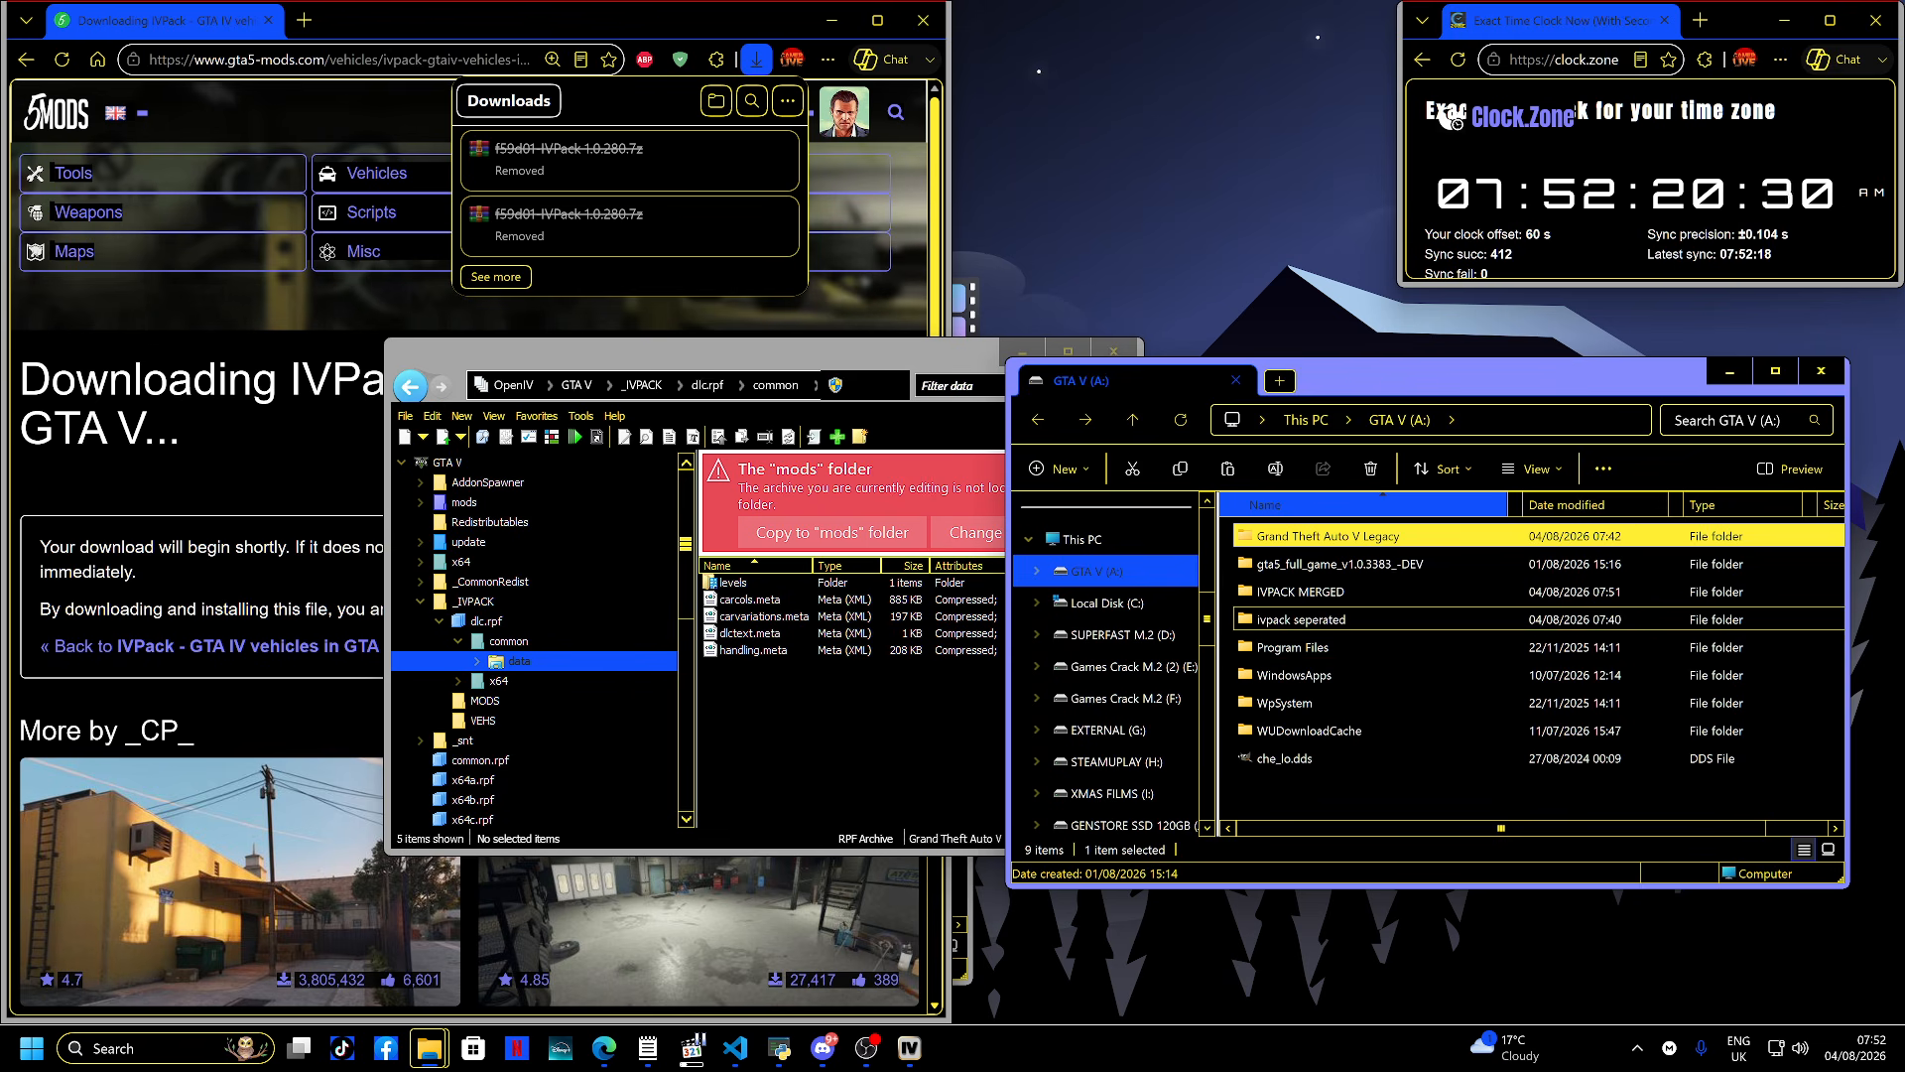
{"action": "key", "text": "Down"}
{"action": "key", "text": "Down"}
{"action": "key", "text": "Return"}
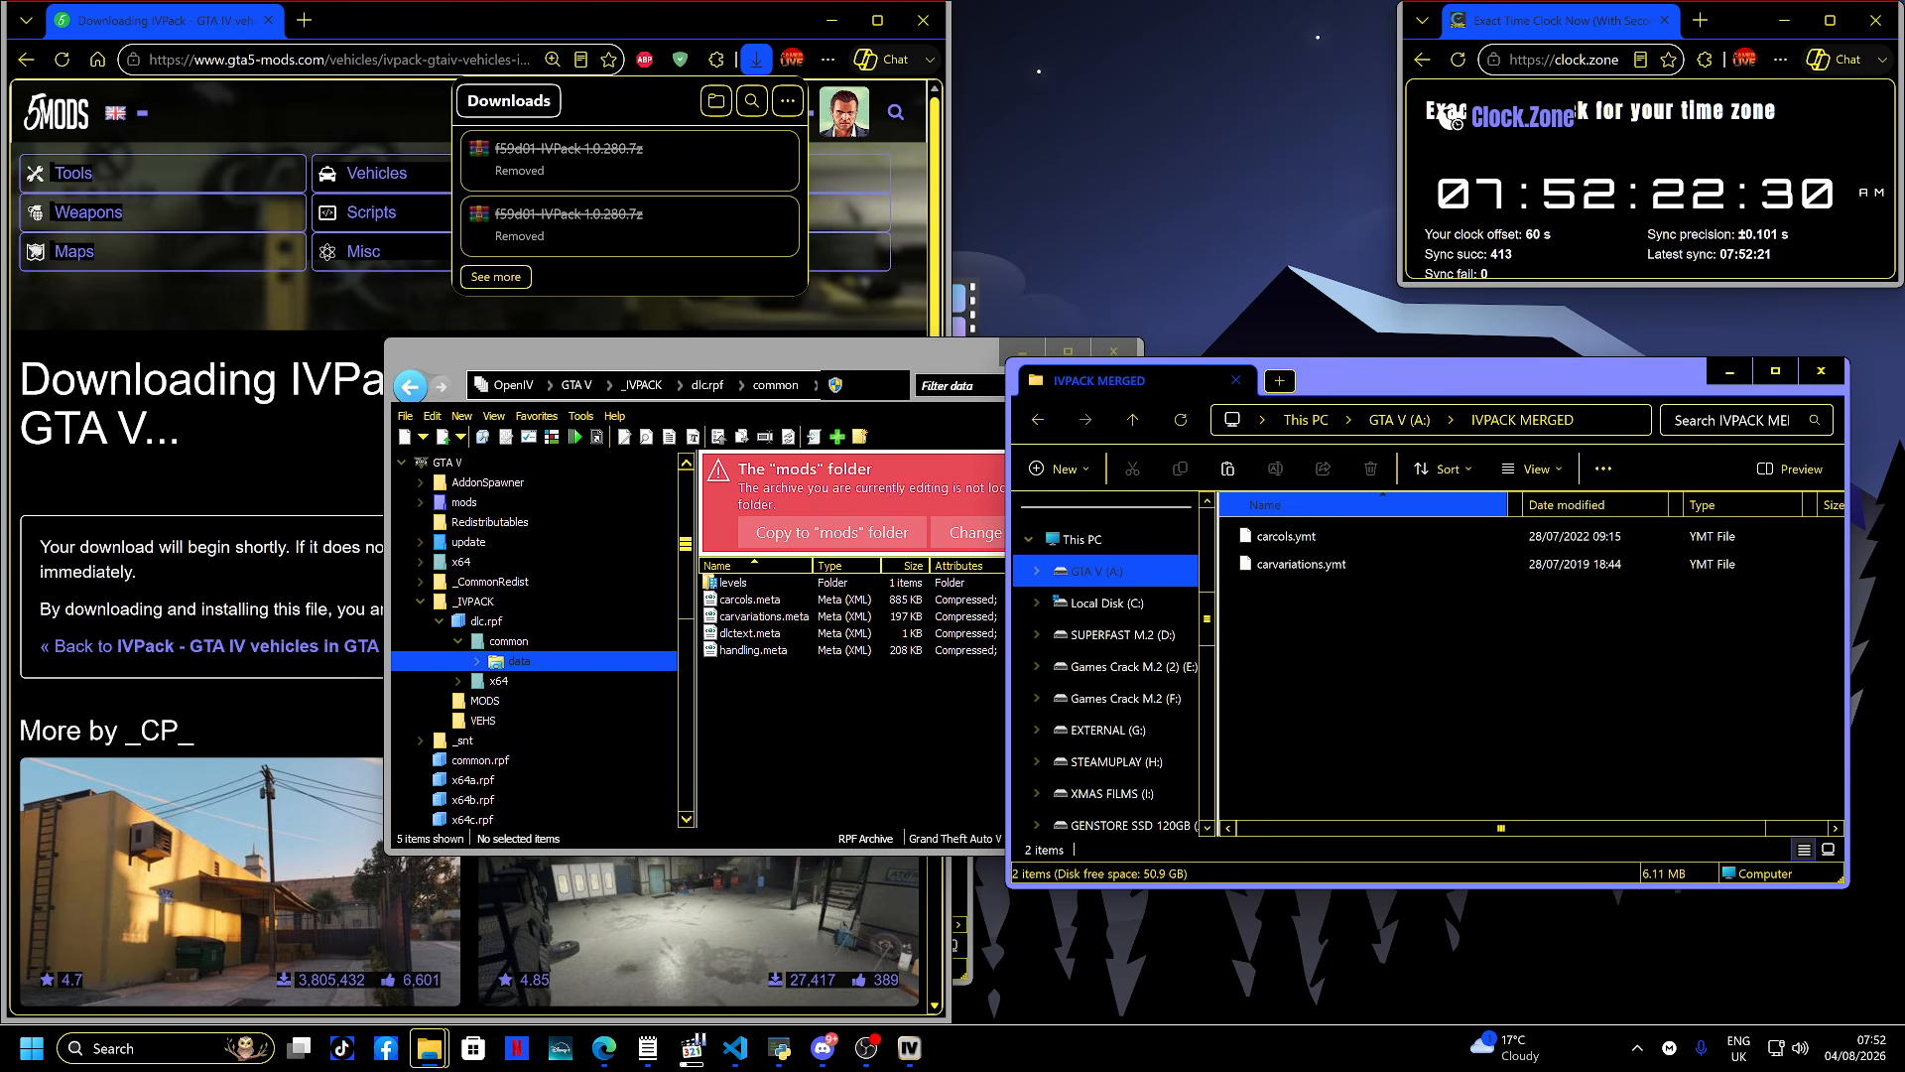
{"action": "key", "text": "ctrl+v"}
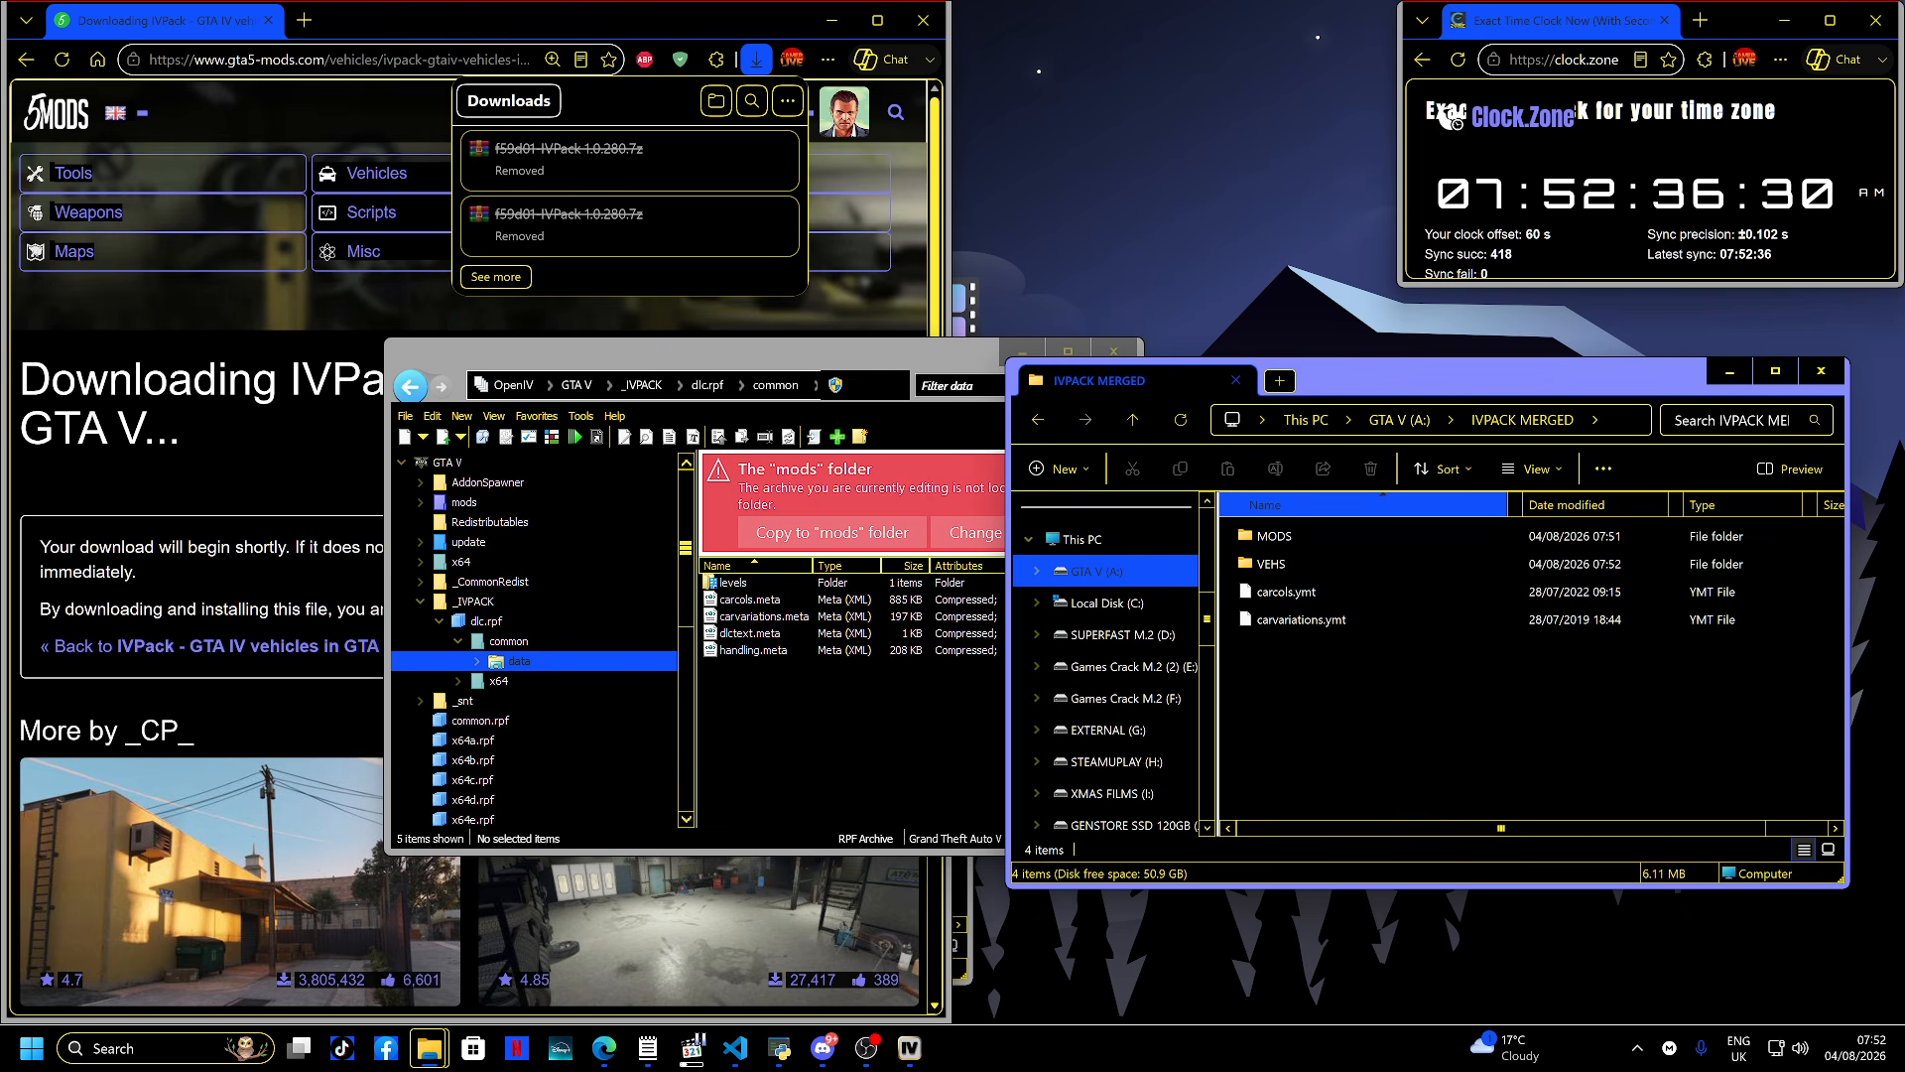
- Create a new folder named DATA in the IVPACK MERGED folder
{"action": "key", "text": "ctrl+shift+n"}
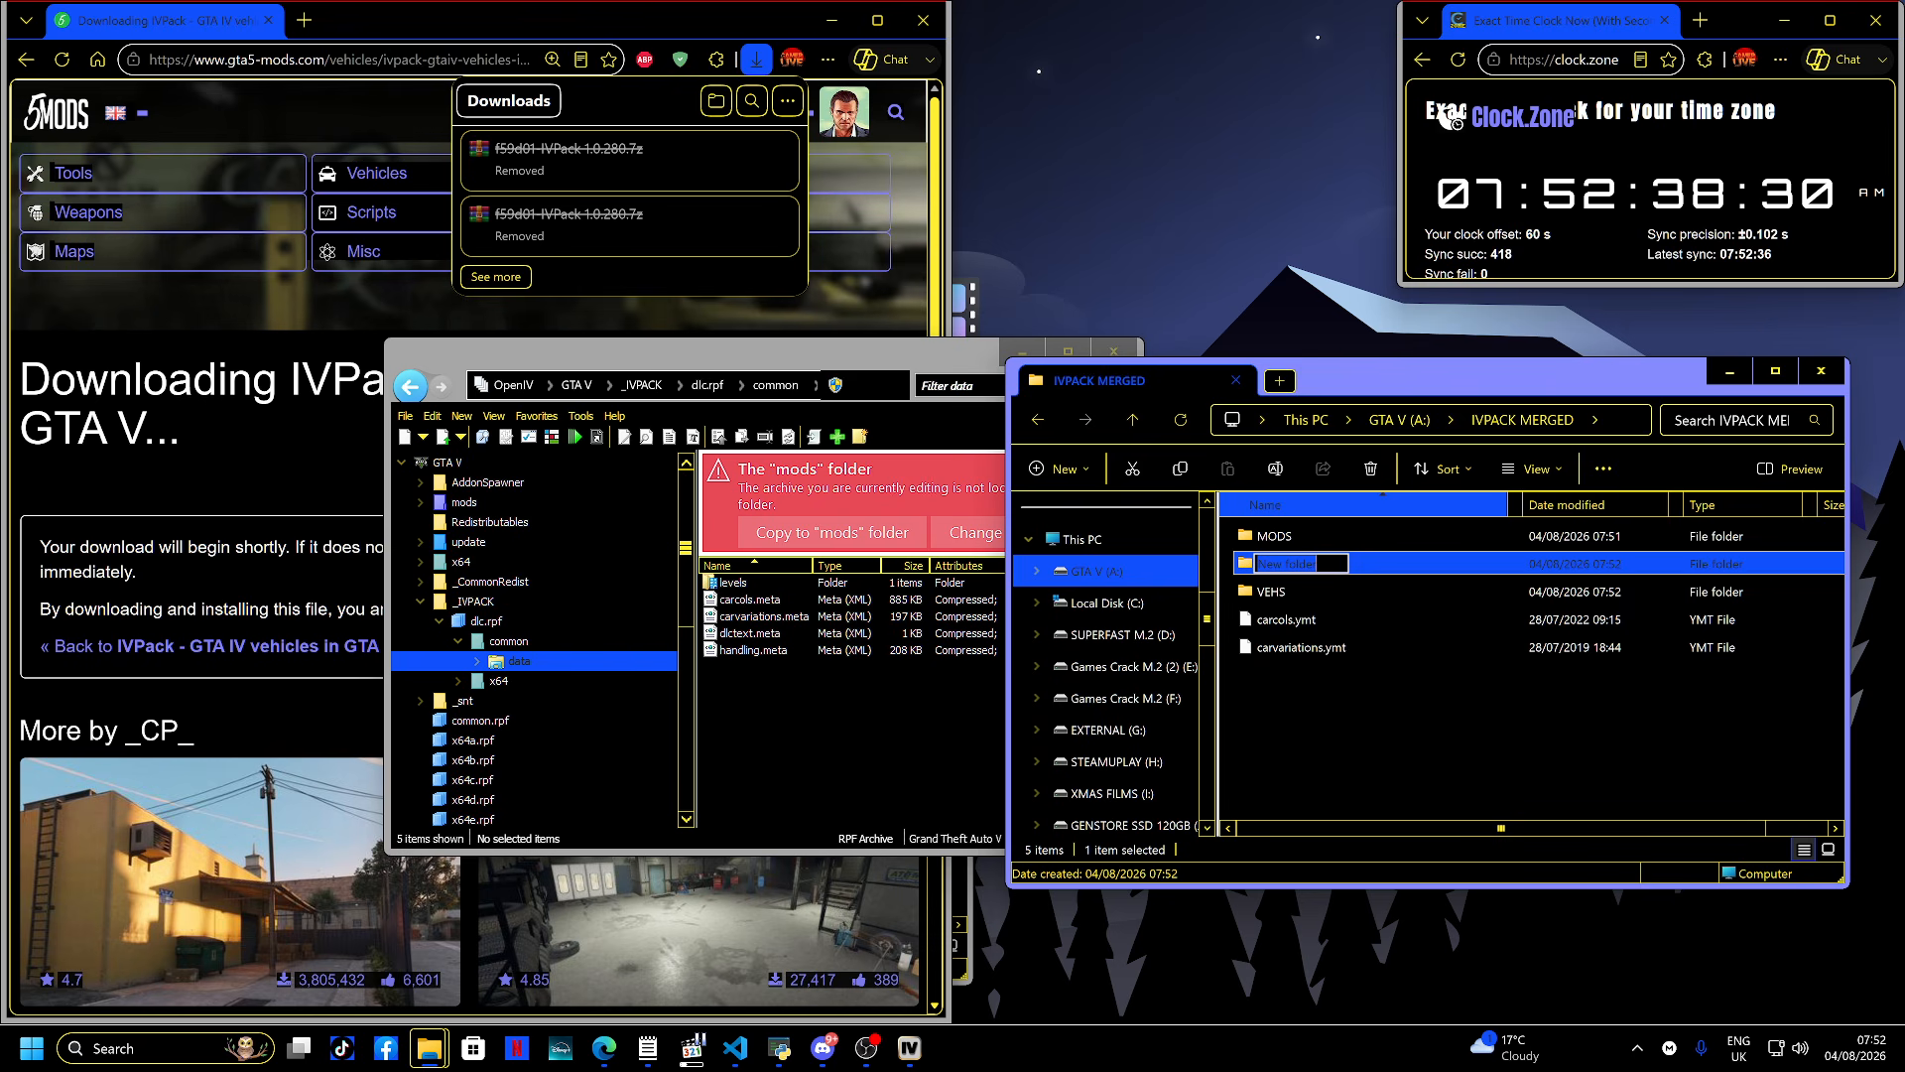
{"action": "type", "text": "DATA"}
{"action": "key", "text": "Return"}
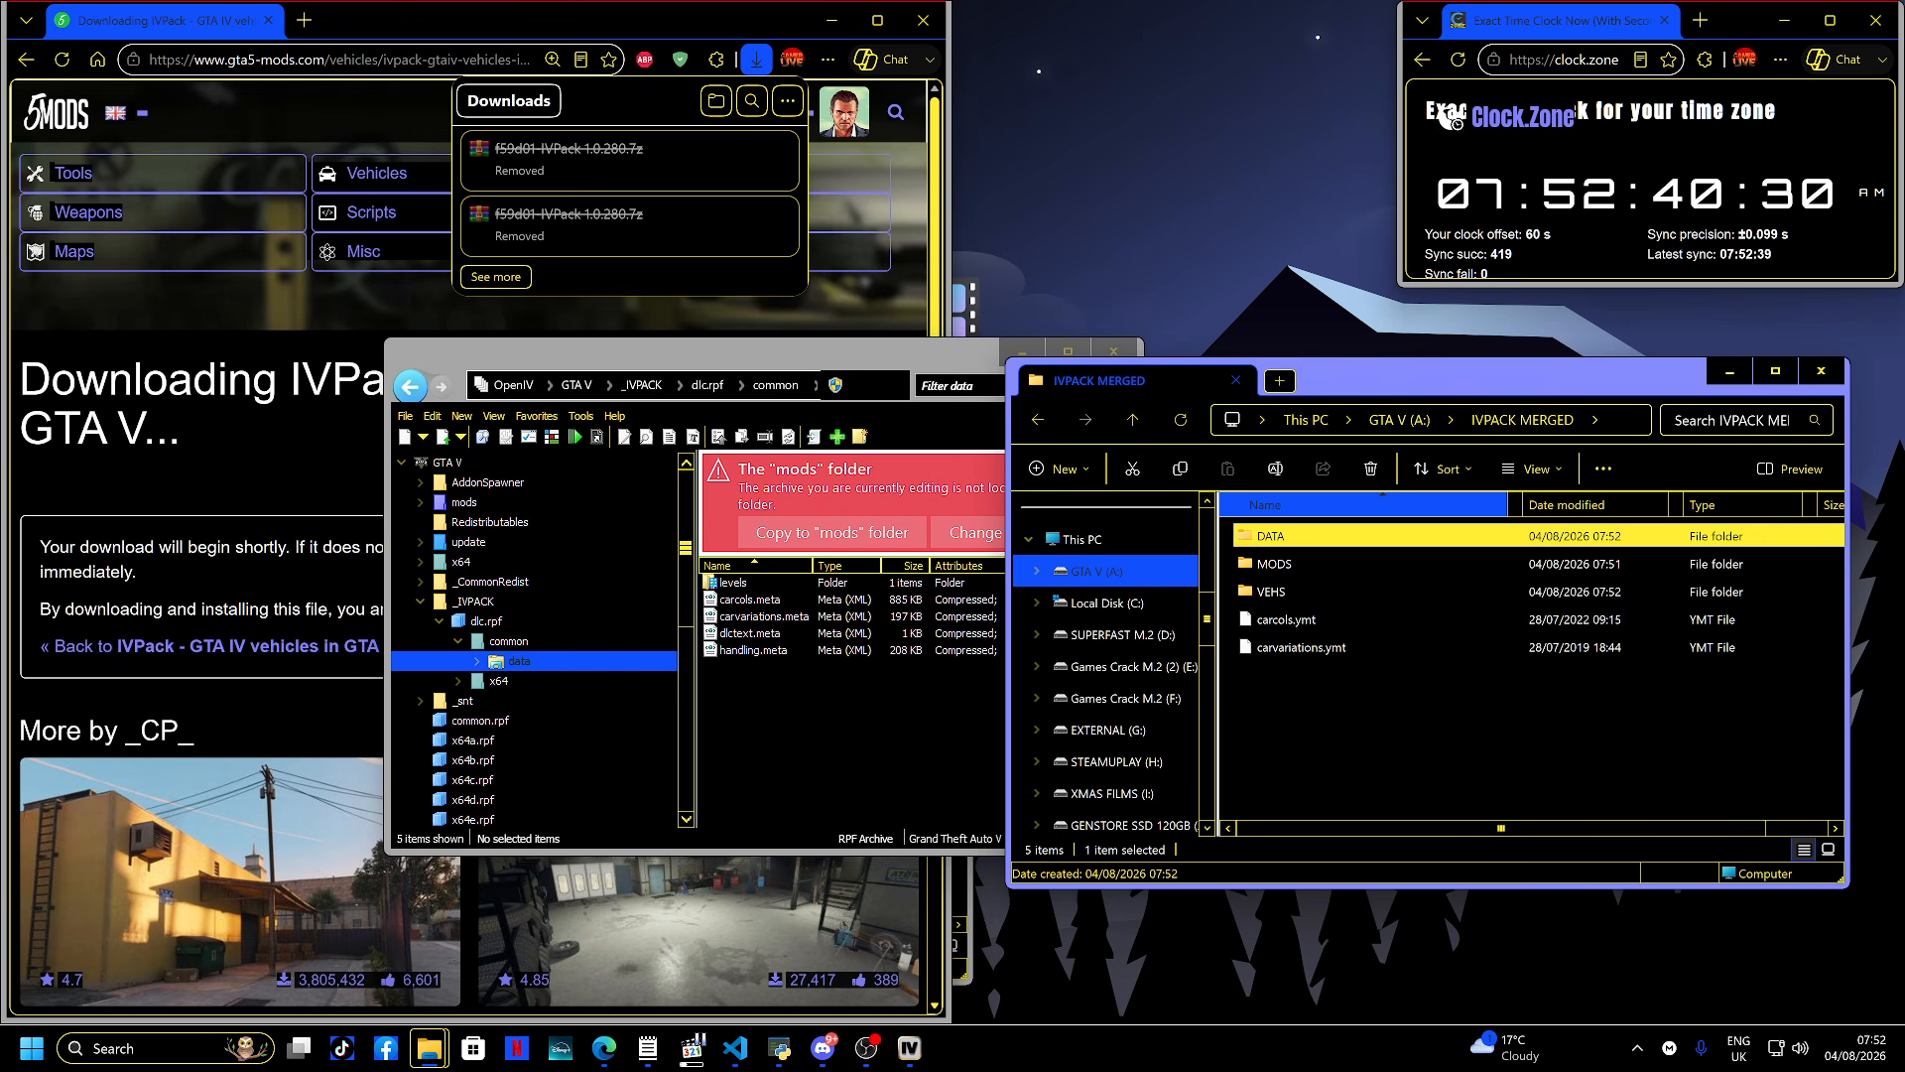
- Try to rename carcols.ymt to carcols.meta
{"action": "left_click_drag", "start_coordinate": [1344, 680], "coordinate": [1340, 618]}
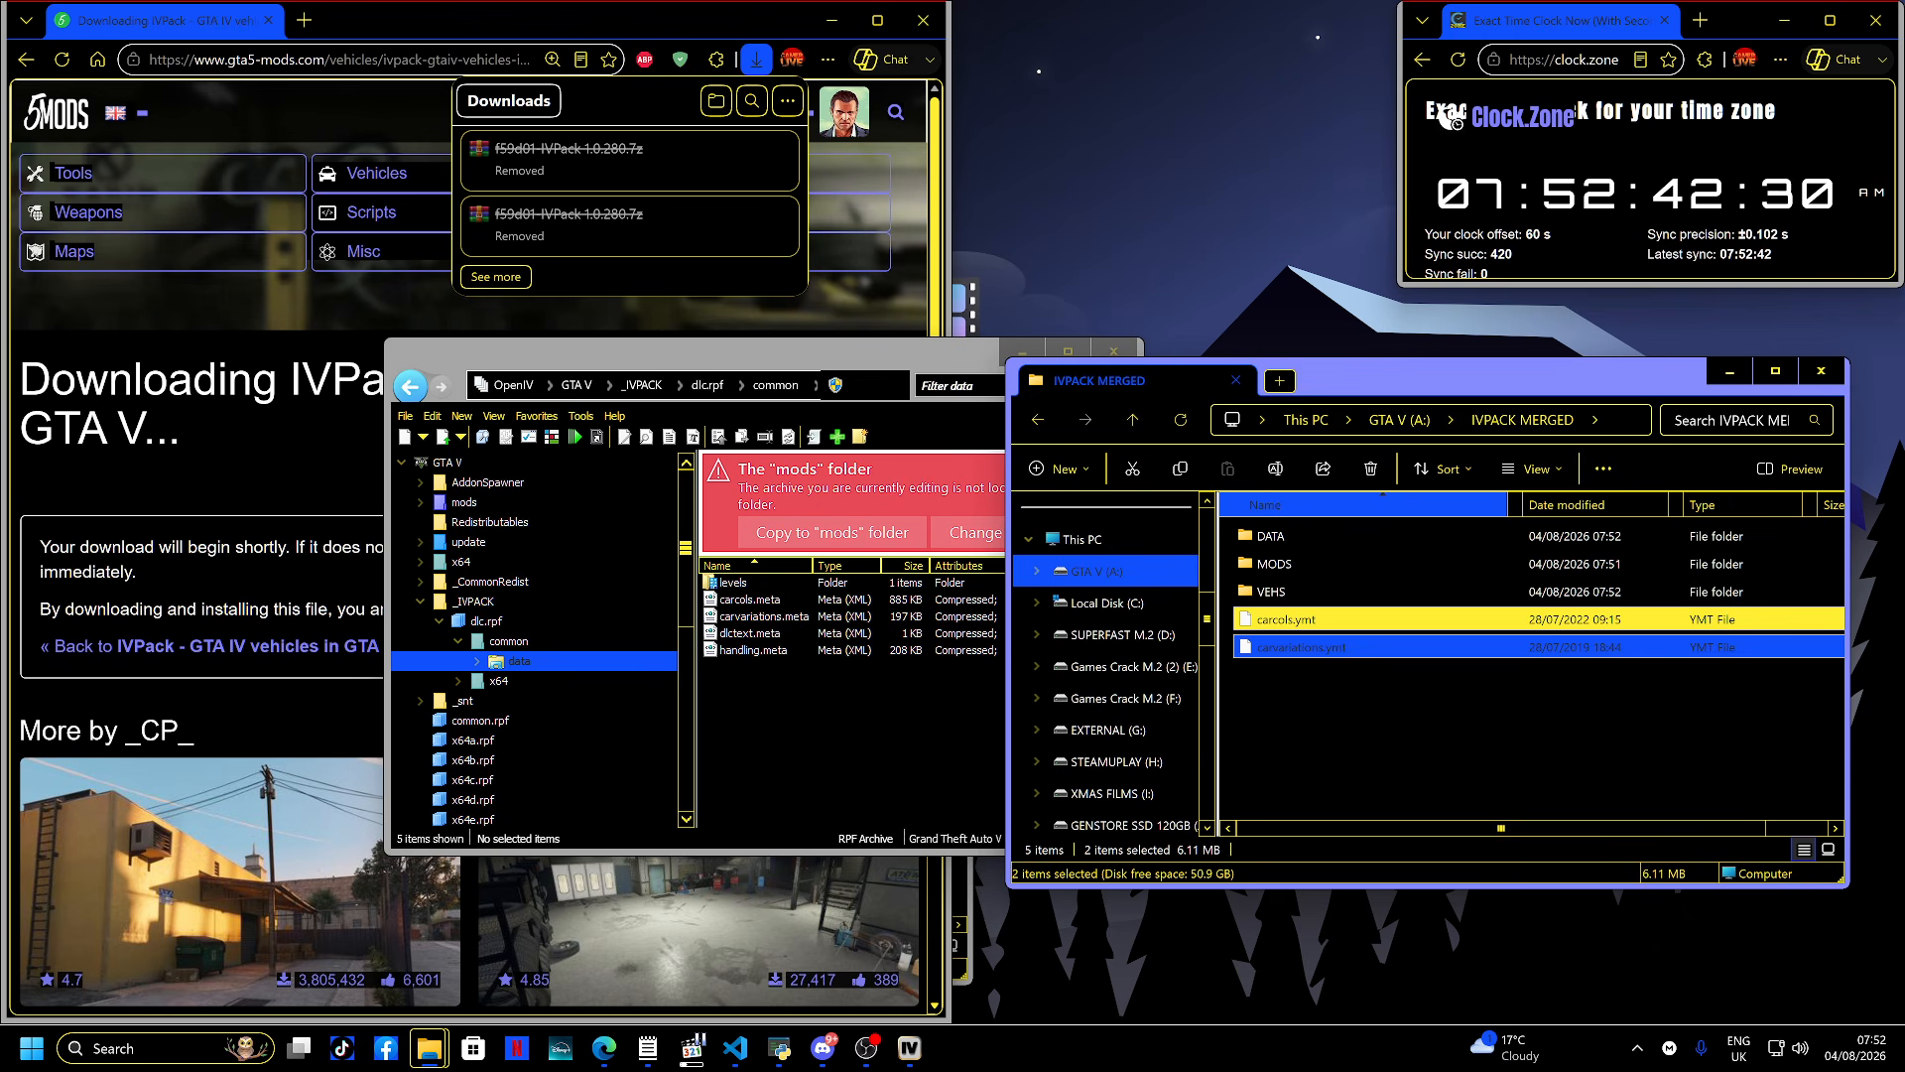
{"action": "left_click", "coordinate": [1343, 683]}
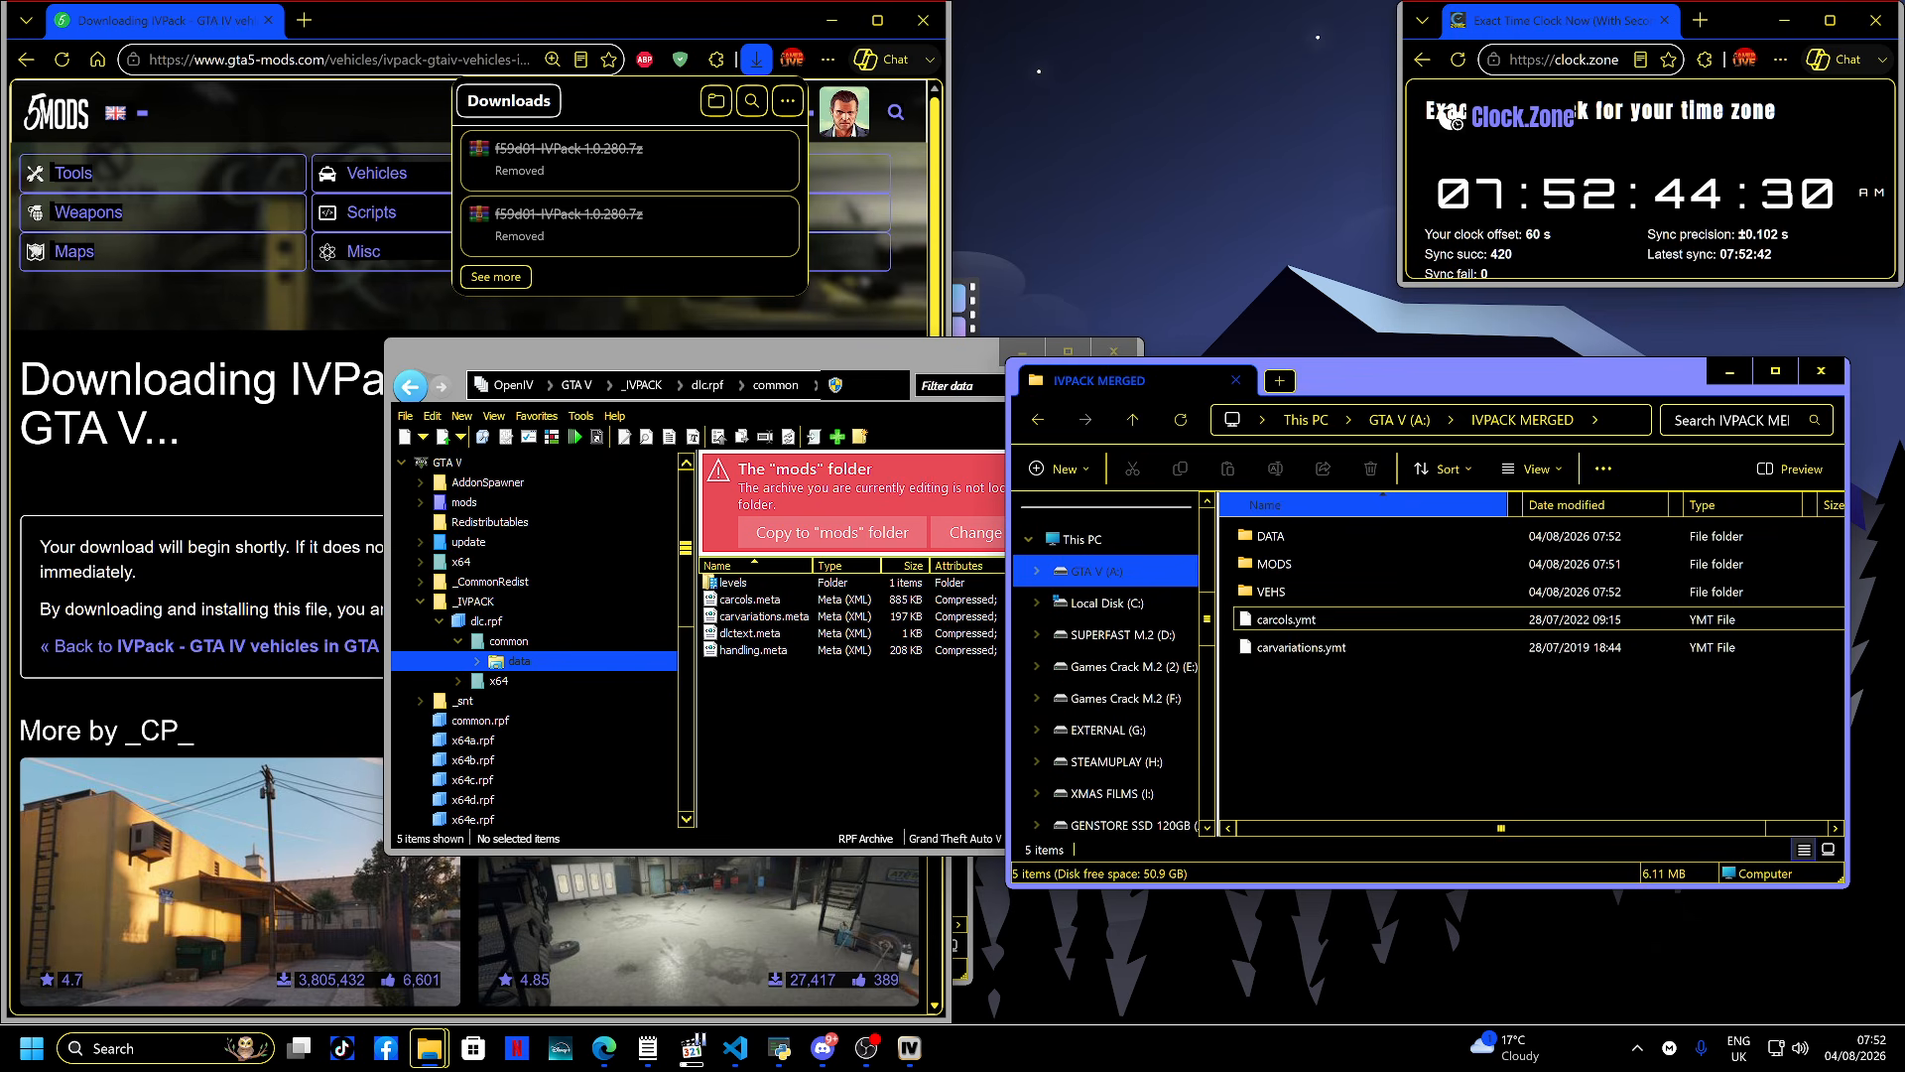
{"action": "left_click", "coordinate": [1320, 620]}
{"action": "key", "text": "F2"}
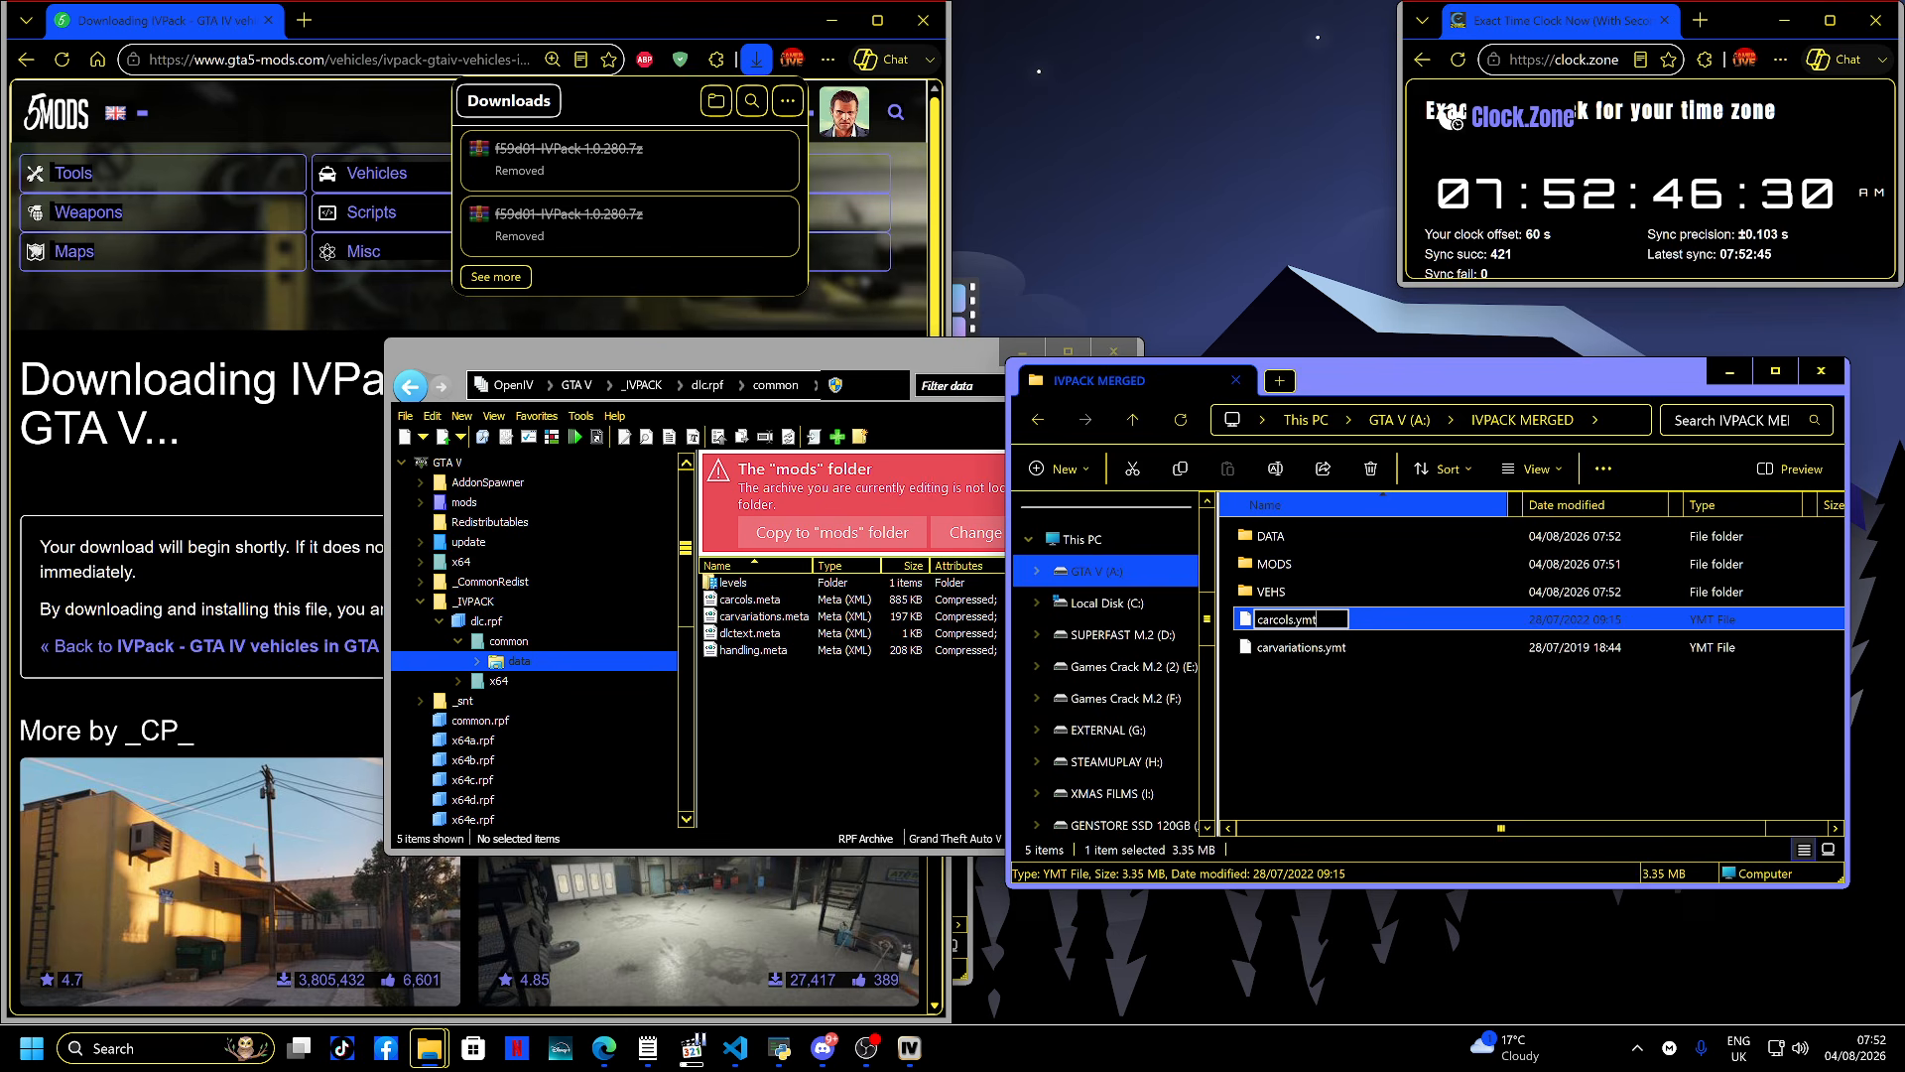
{"action": "key", "text": "BackSpace"}
{"action": "key", "text": "BackSpace"}
{"action": "key", "text": "BackSpace"}
{"action": "type", "text": "META"}
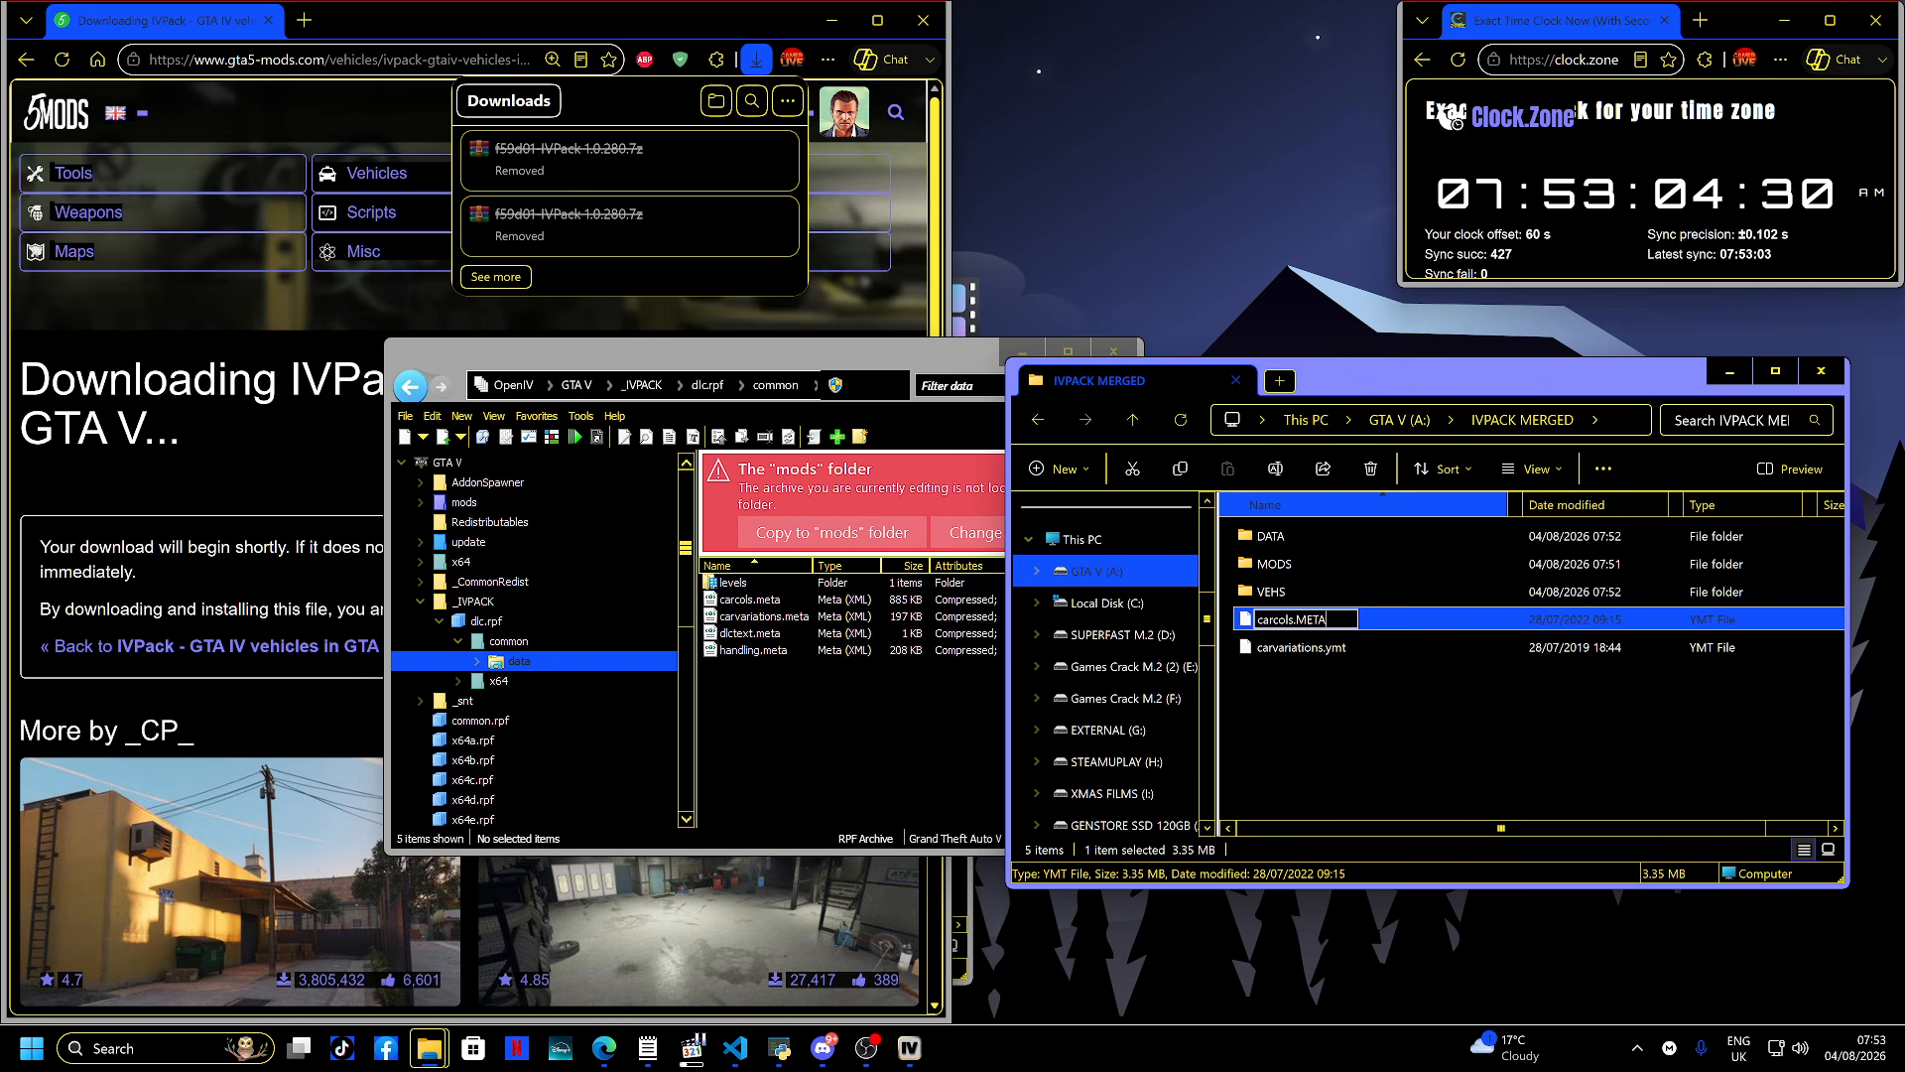
{"action": "key", "text": "BackSpace"}
{"action": "key", "text": "BackSpace"}
{"action": "key", "text": "BackSpace"}
{"action": "key", "text": "BackSpace"}
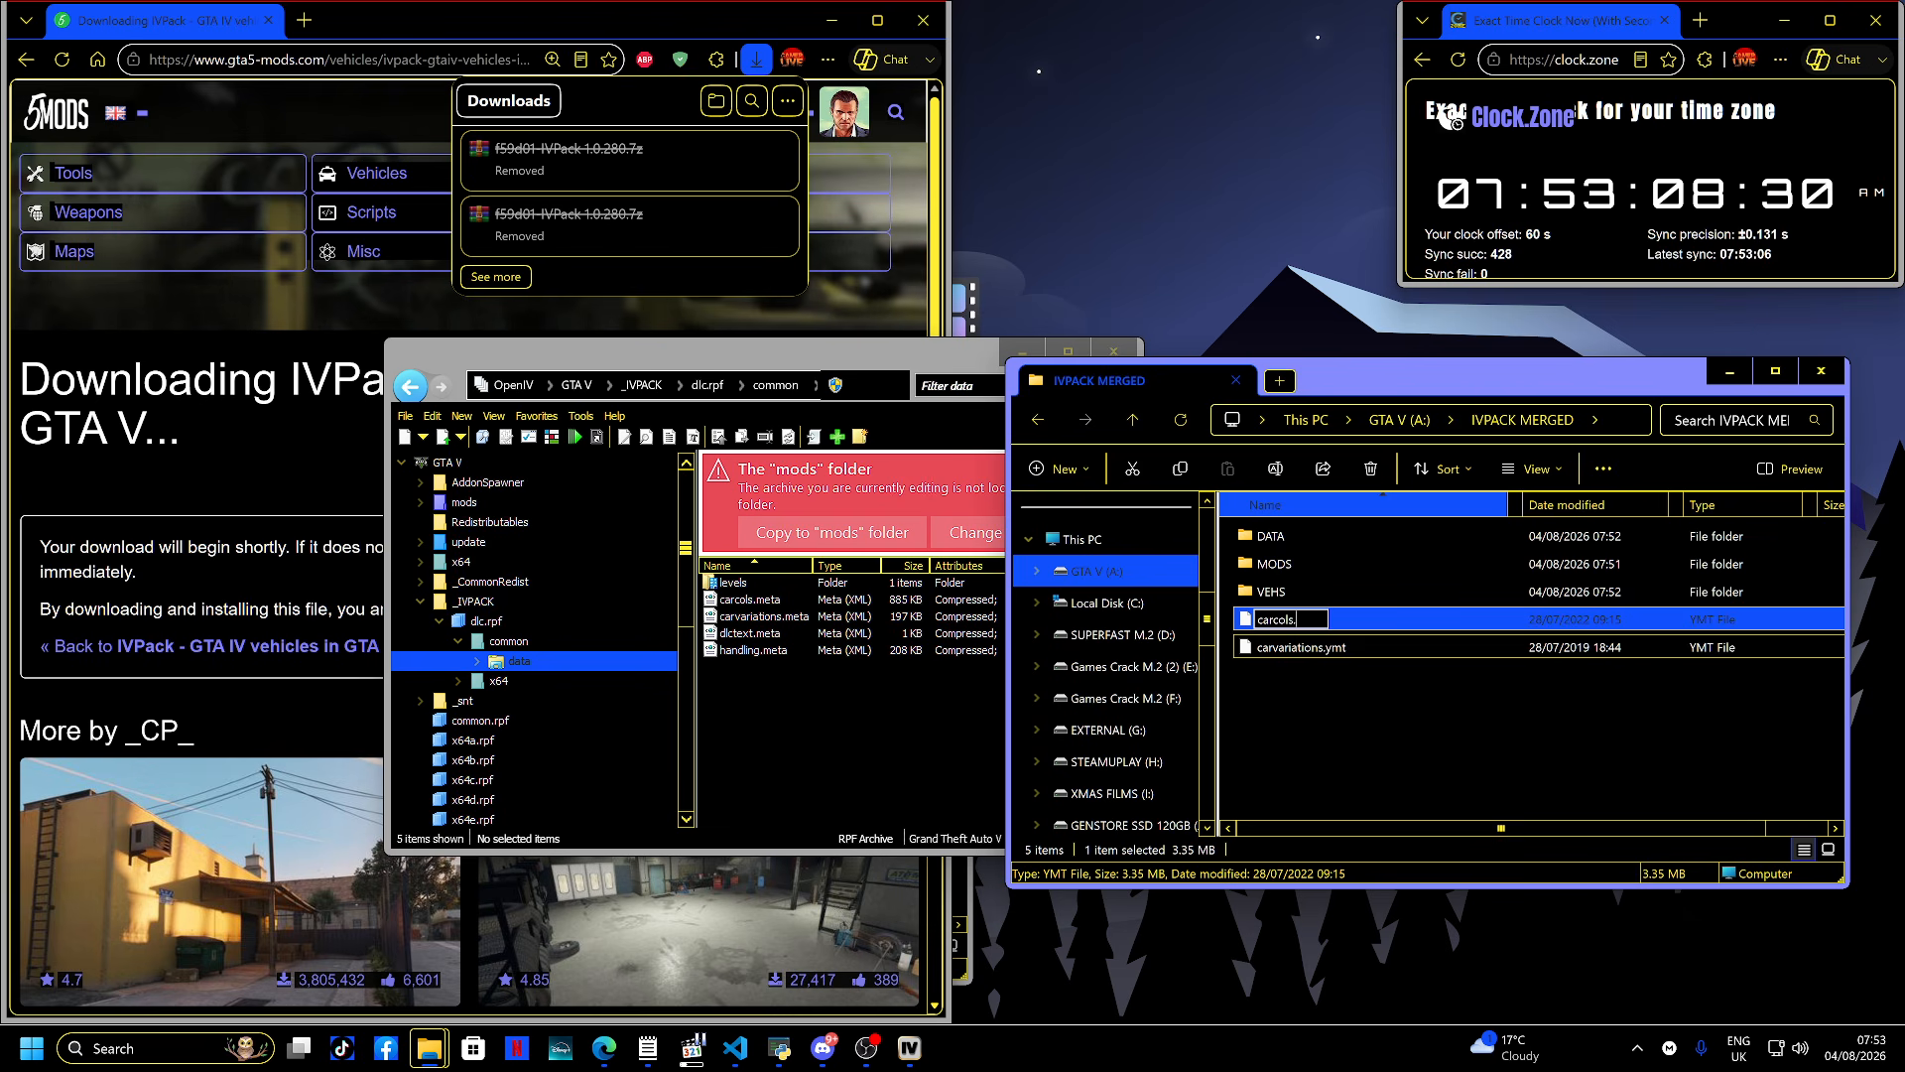
{"action": "type", "text": "meta"}
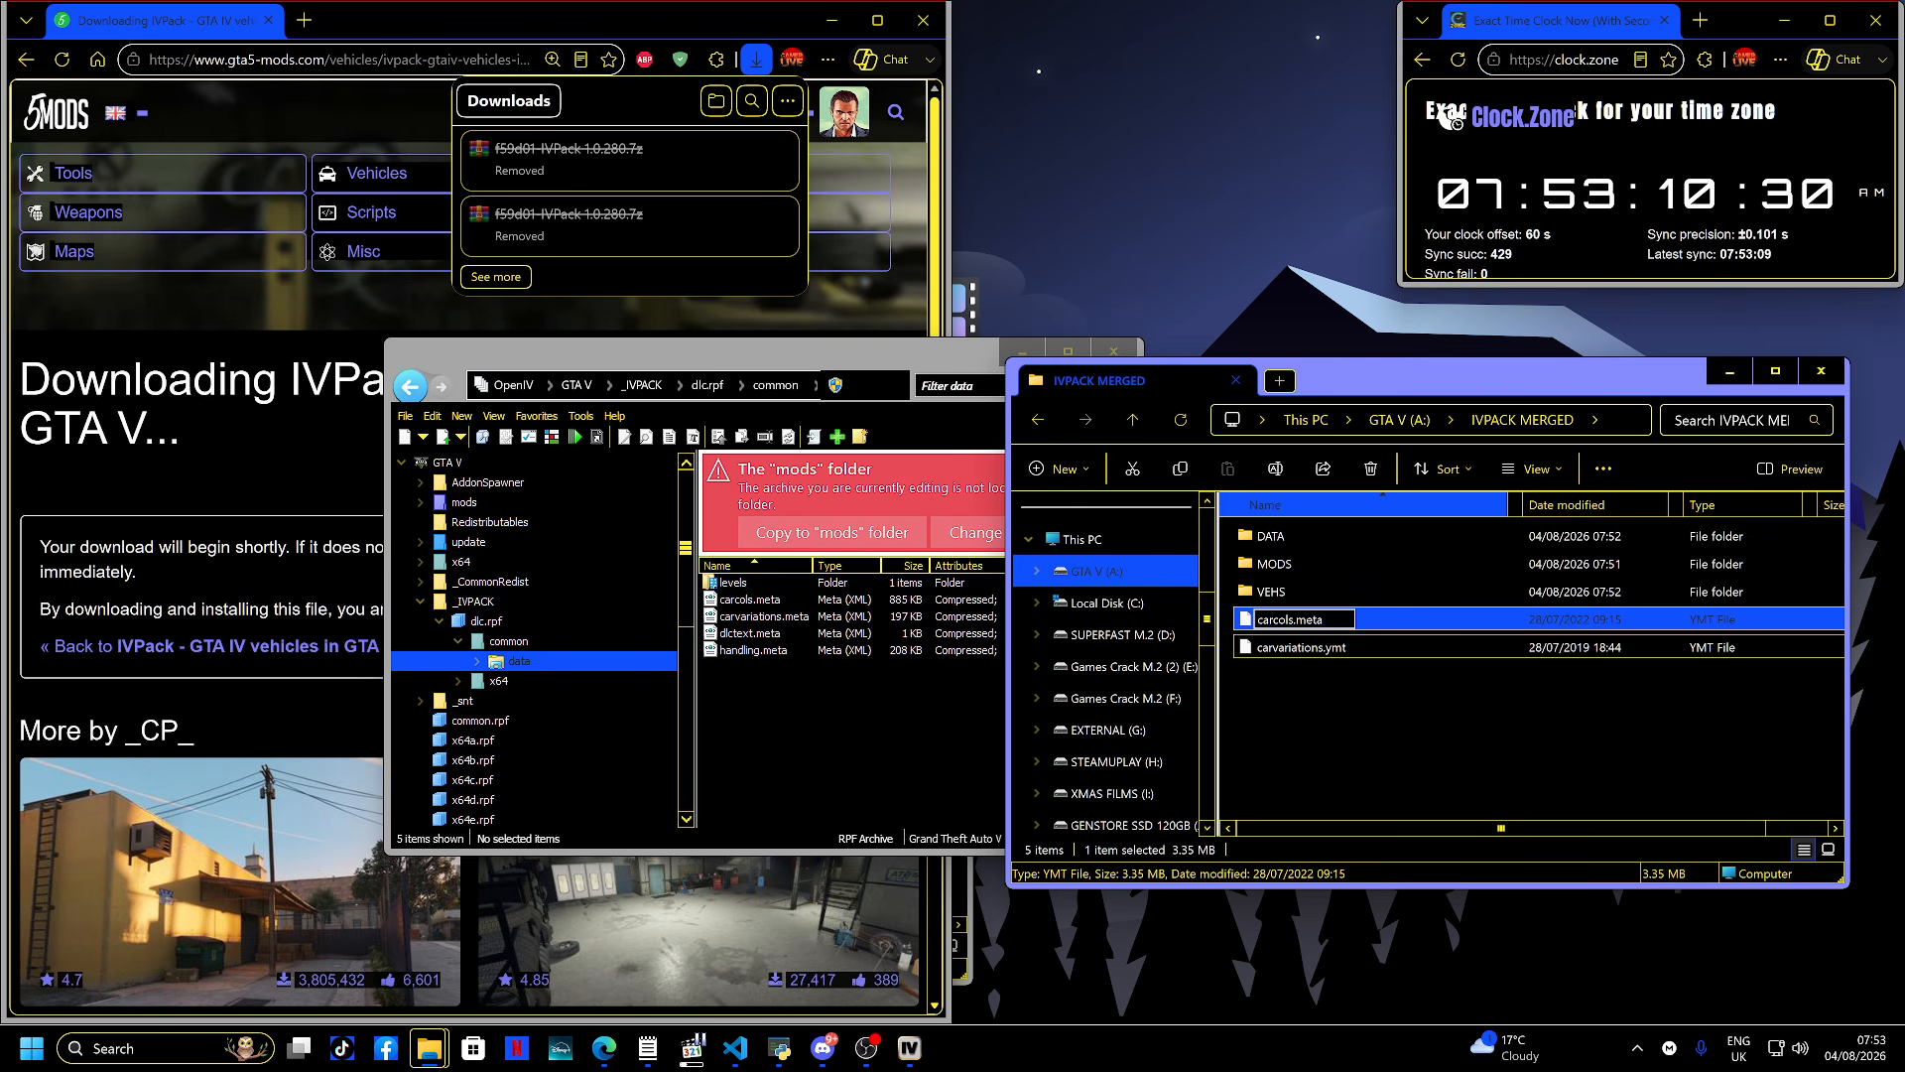
{"action": "key", "text": "Return"}
{"action": "key", "text": "Return"}
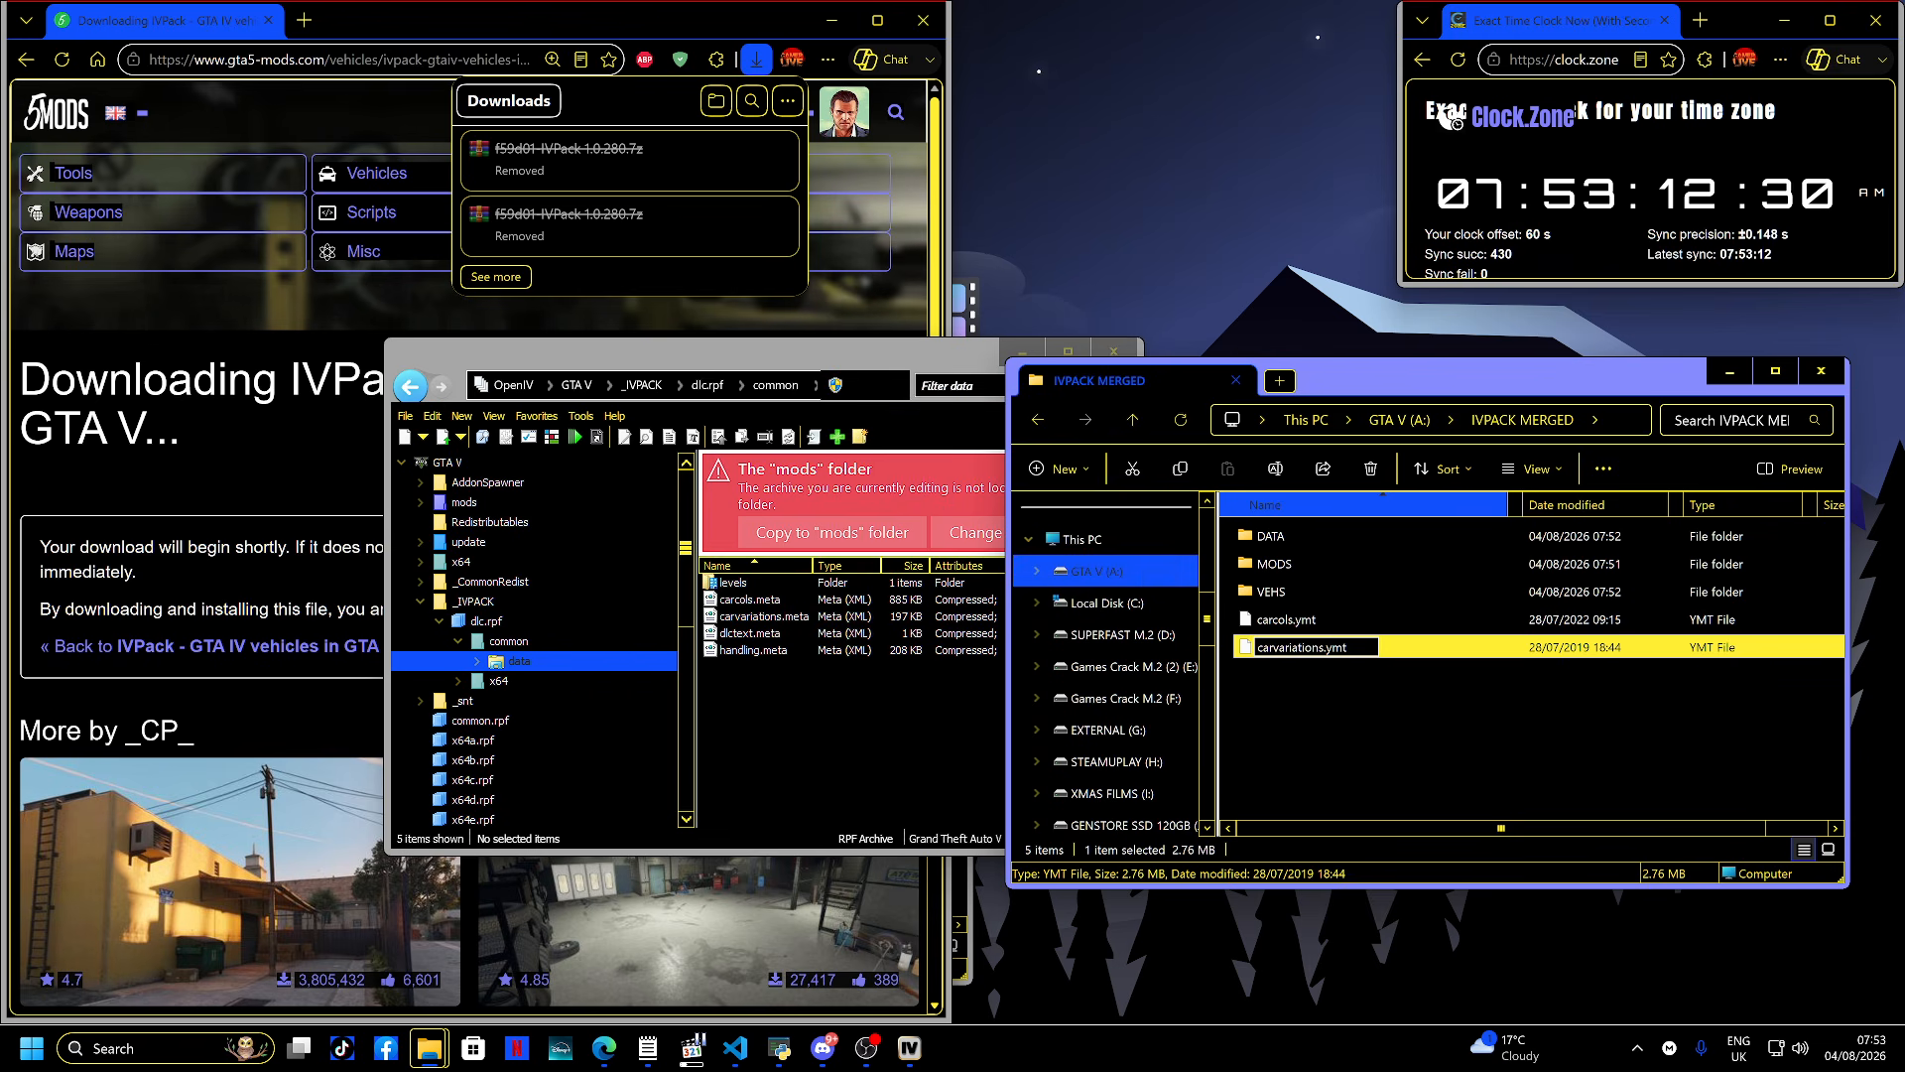
- Rename carcols.ymt to carcols.meta
{"action": "key", "text": "Escape"}
{"action": "key", "text": "Up"}
{"action": "key", "text": "F2"}
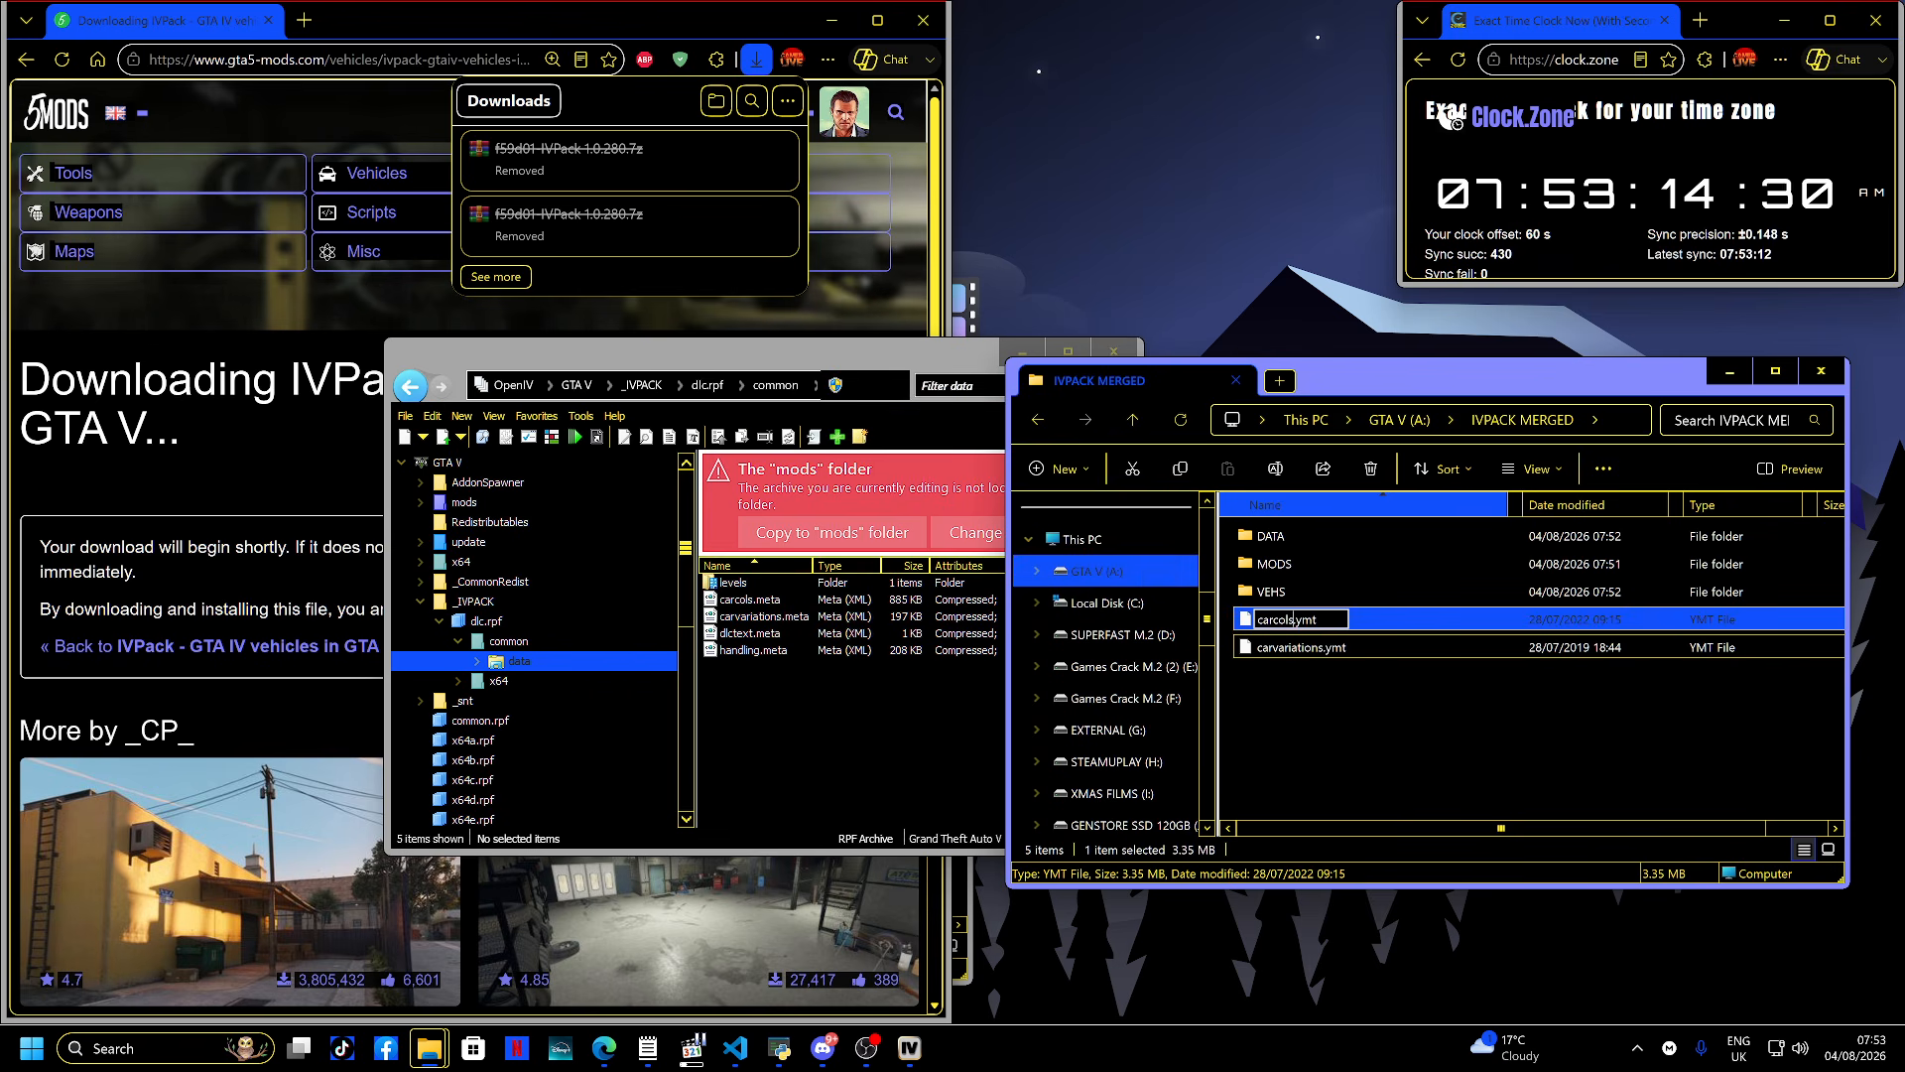
{"action": "key", "text": "BackSpace"}
{"action": "key", "text": "BackSpace"}
{"action": "key", "text": "BackSpace"}
{"action": "type", "text": "meta"}
{"action": "key", "text": "Return"}
{"action": "key", "text": "Return"}
- Rename carvariations.ymt to carvariations.meta, confirming the extension change
{"action": "key", "text": "Down"}
{"action": "key", "text": "F2"}
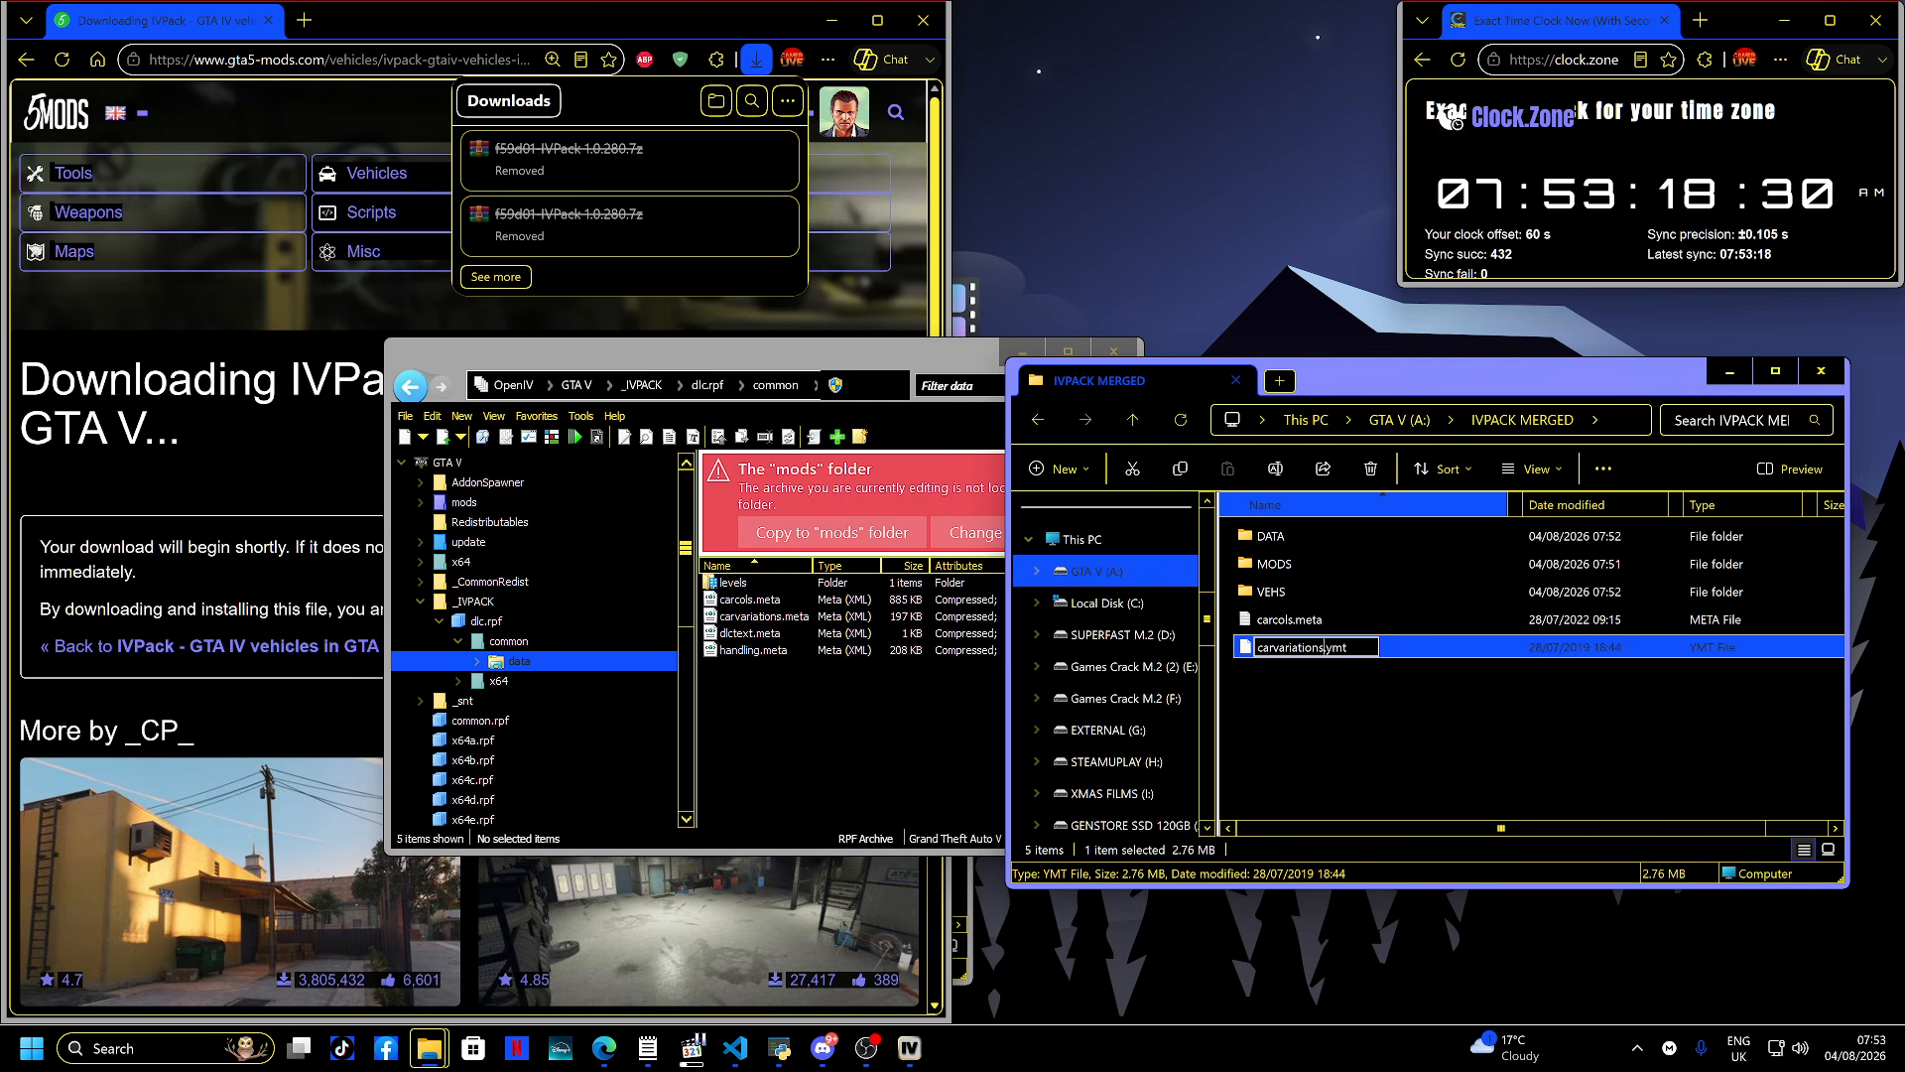
{"action": "key", "text": "BackSpace"}
{"action": "key", "text": "BackSpace"}
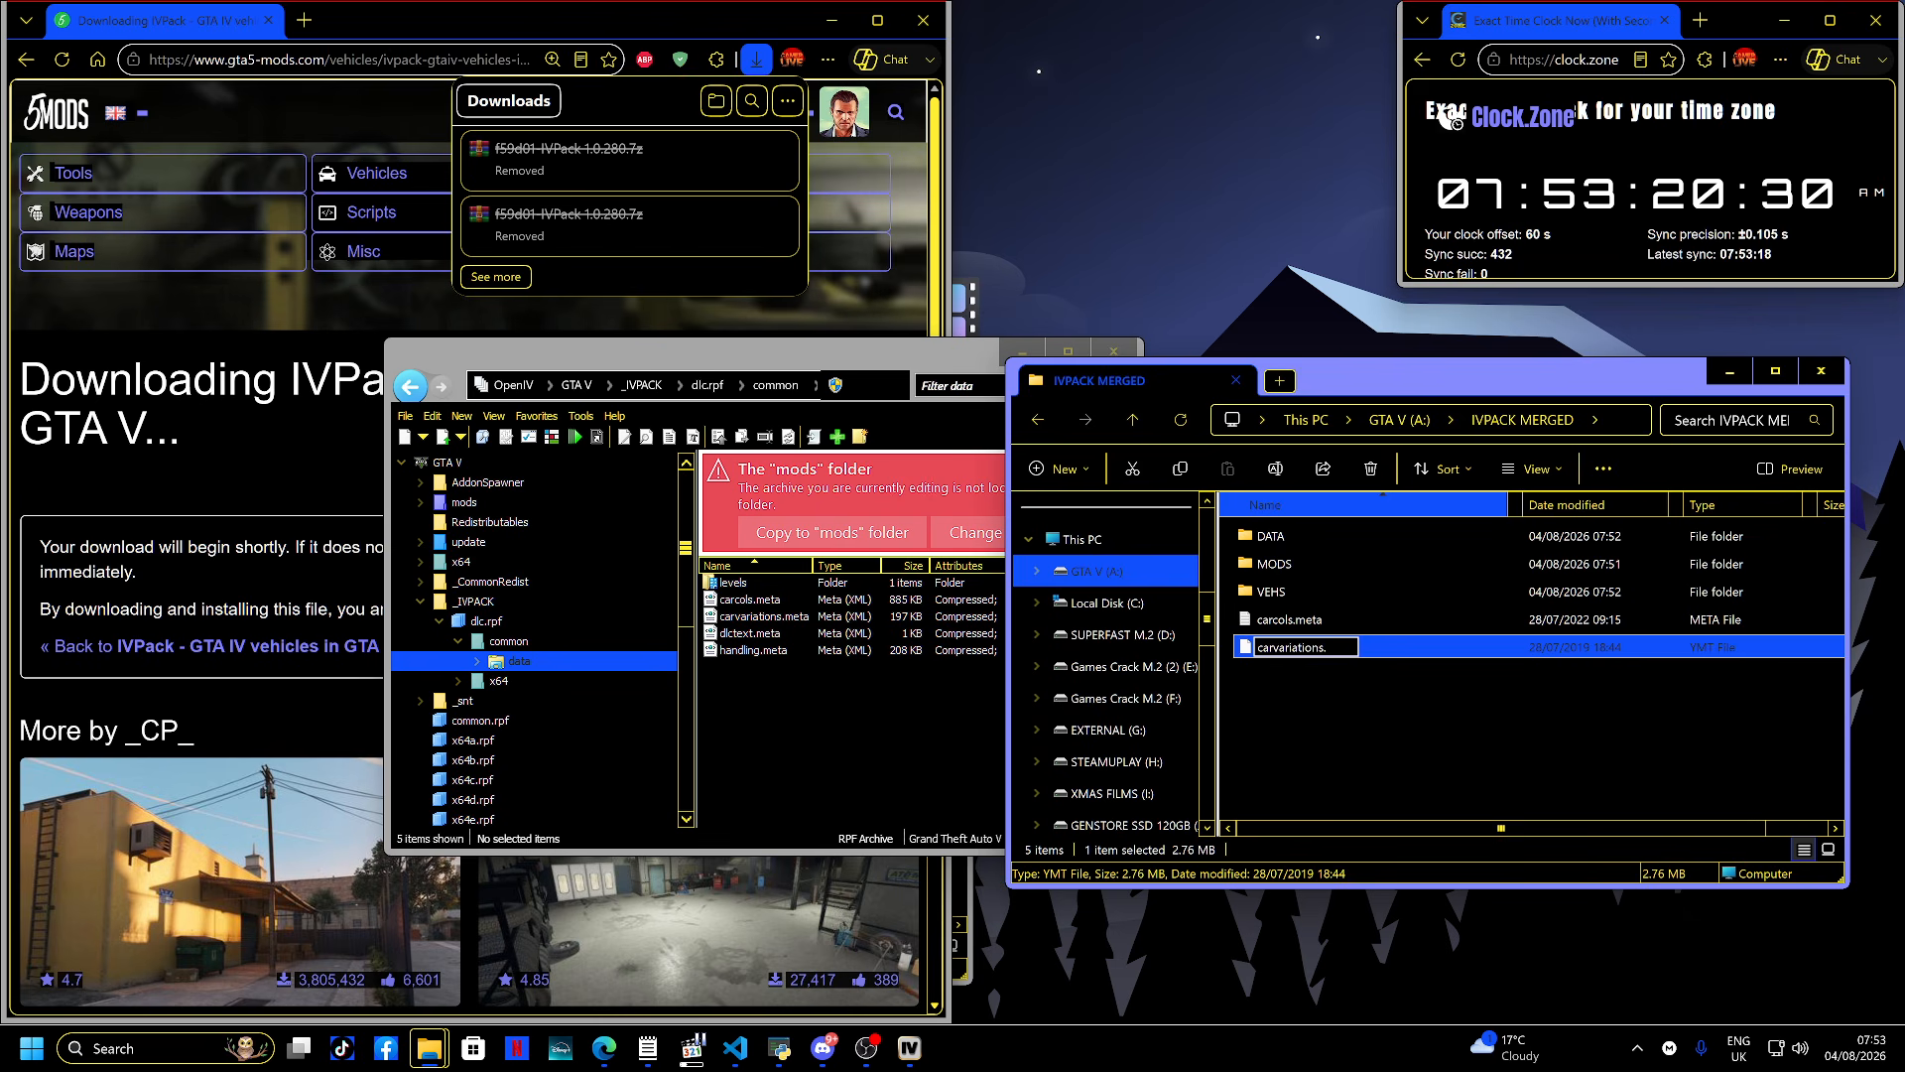
{"action": "type", "text": "meta"}
{"action": "key", "text": "Return"}
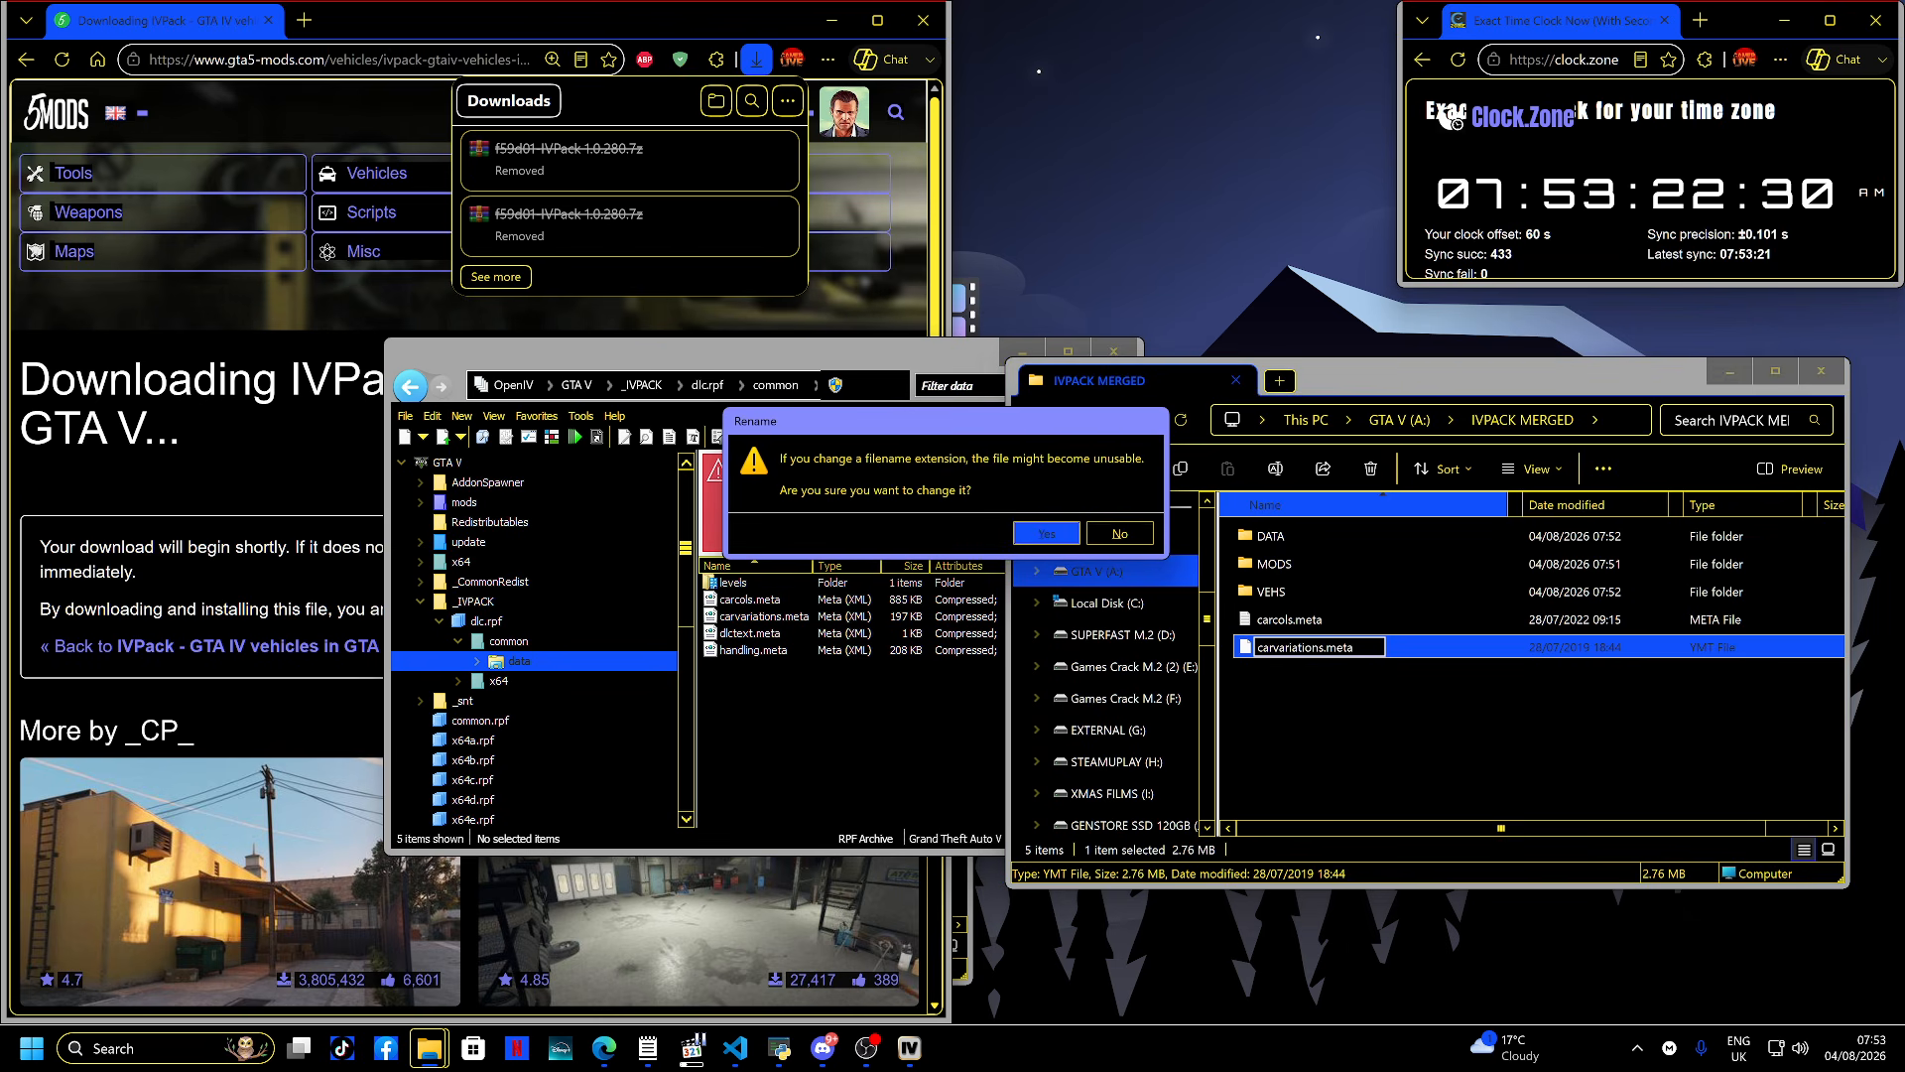
{"action": "key", "text": "Return"}
- Open carcols.meta to check its contents, then delete carcols.meta and carvariations.meta from IVPACK MERGED
{"action": "key", "text": "Up"}
{"action": "key", "text": "Return"}
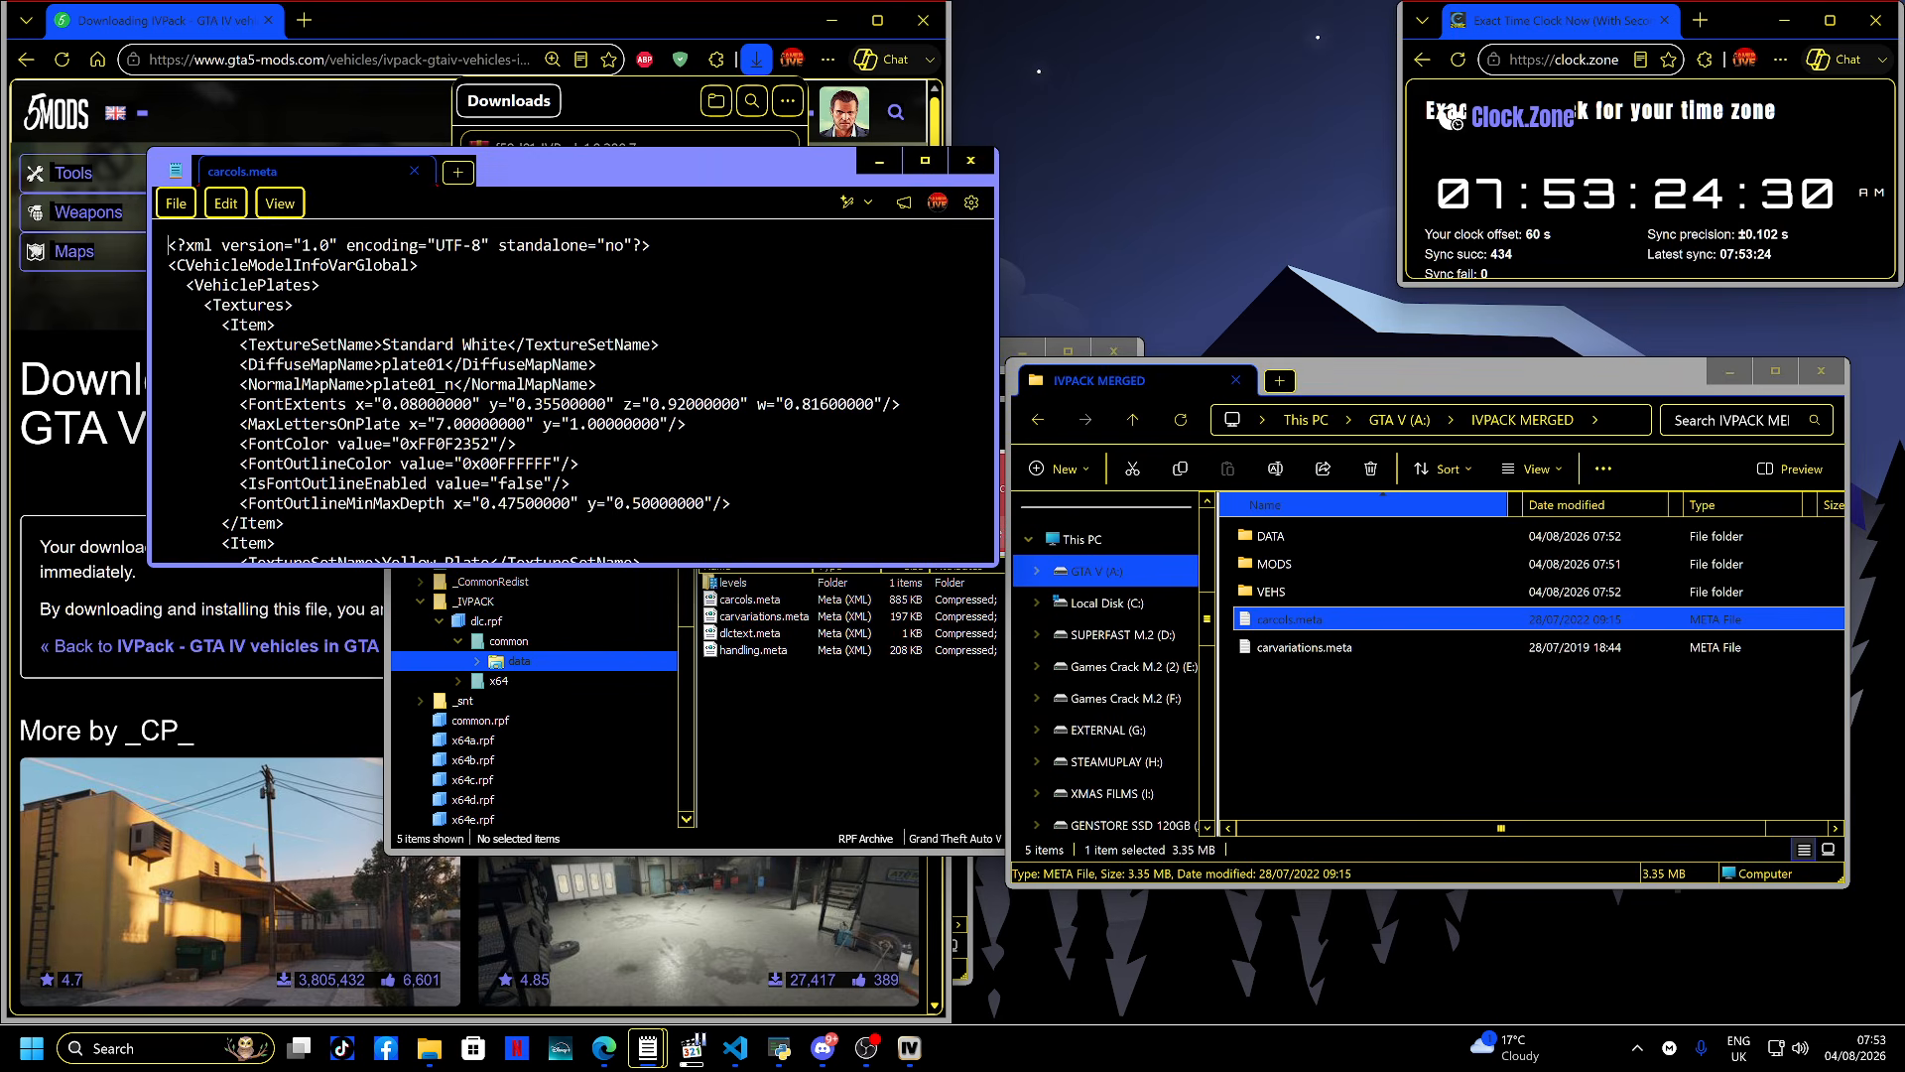
{"action": "key", "text": "alt+F4"}
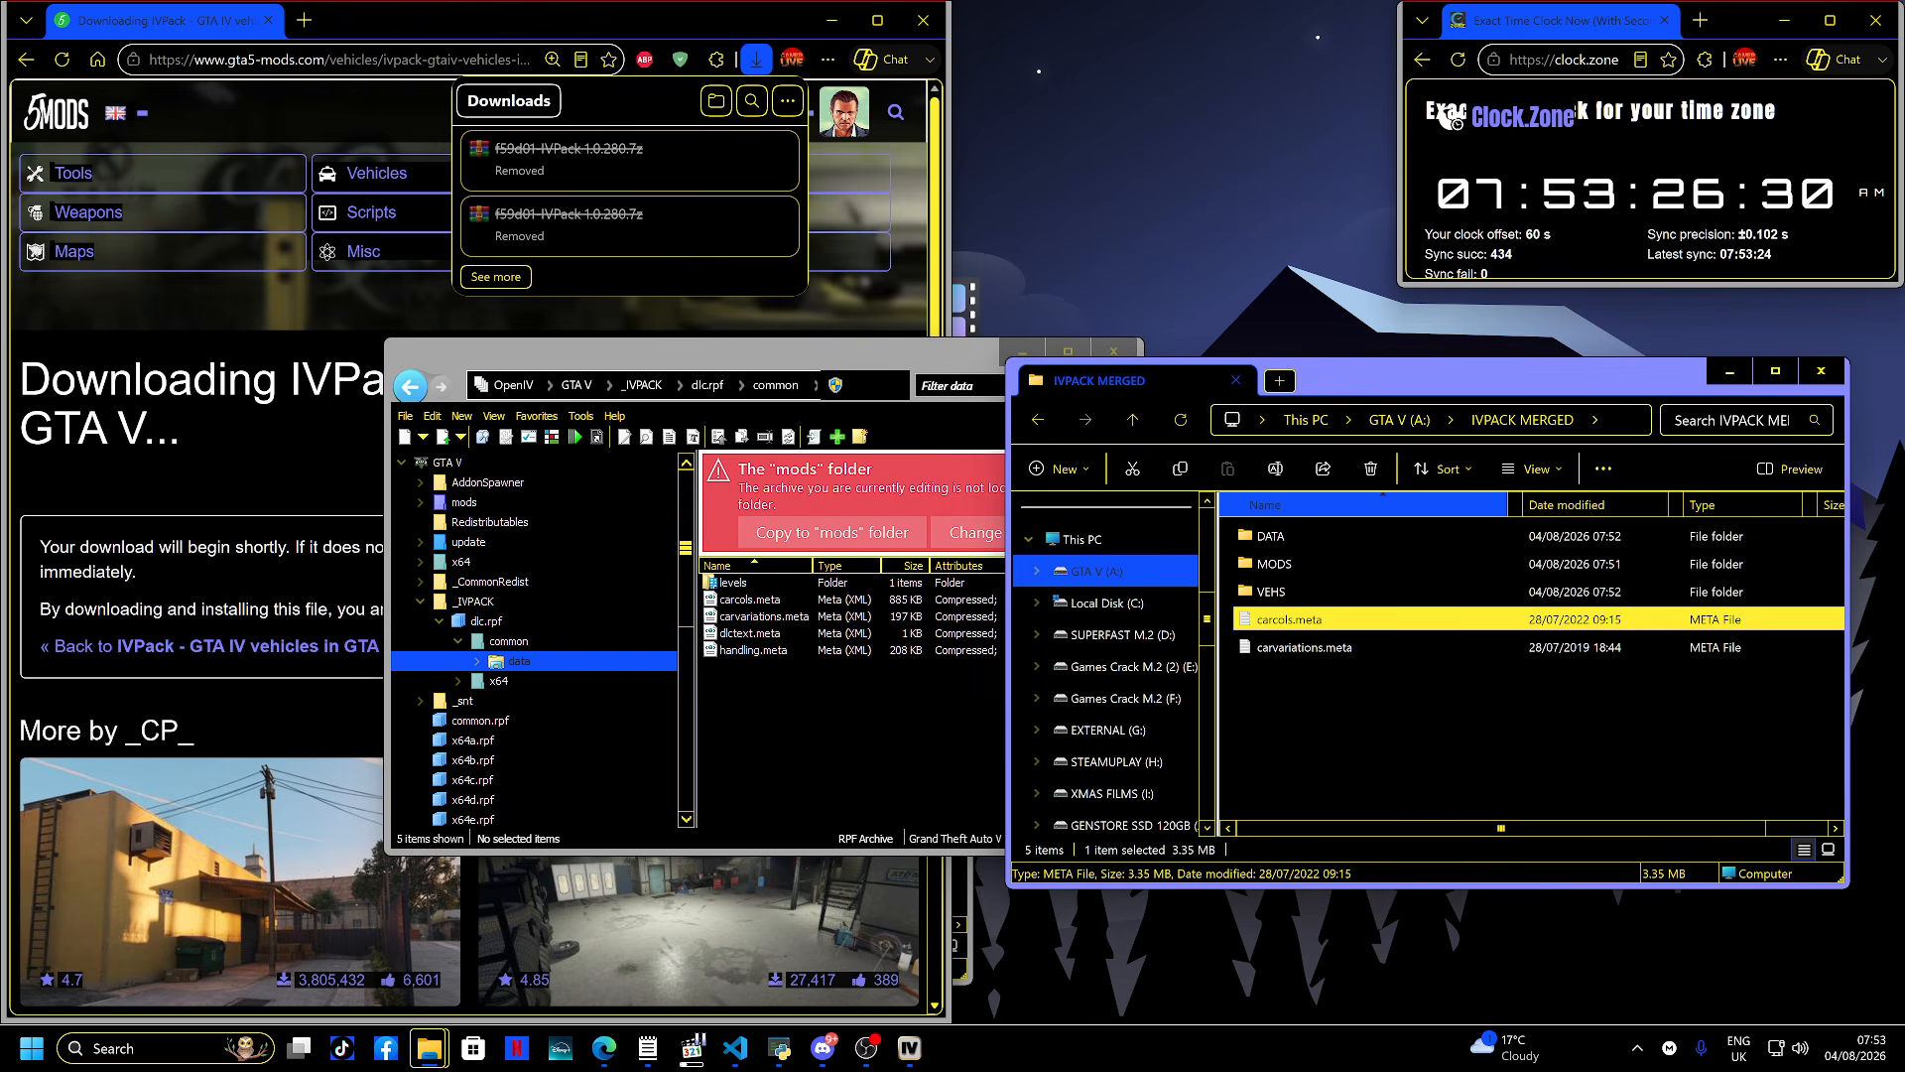
{"action": "left_click_drag", "start_coordinate": [1347, 681], "coordinate": [1358, 608]}
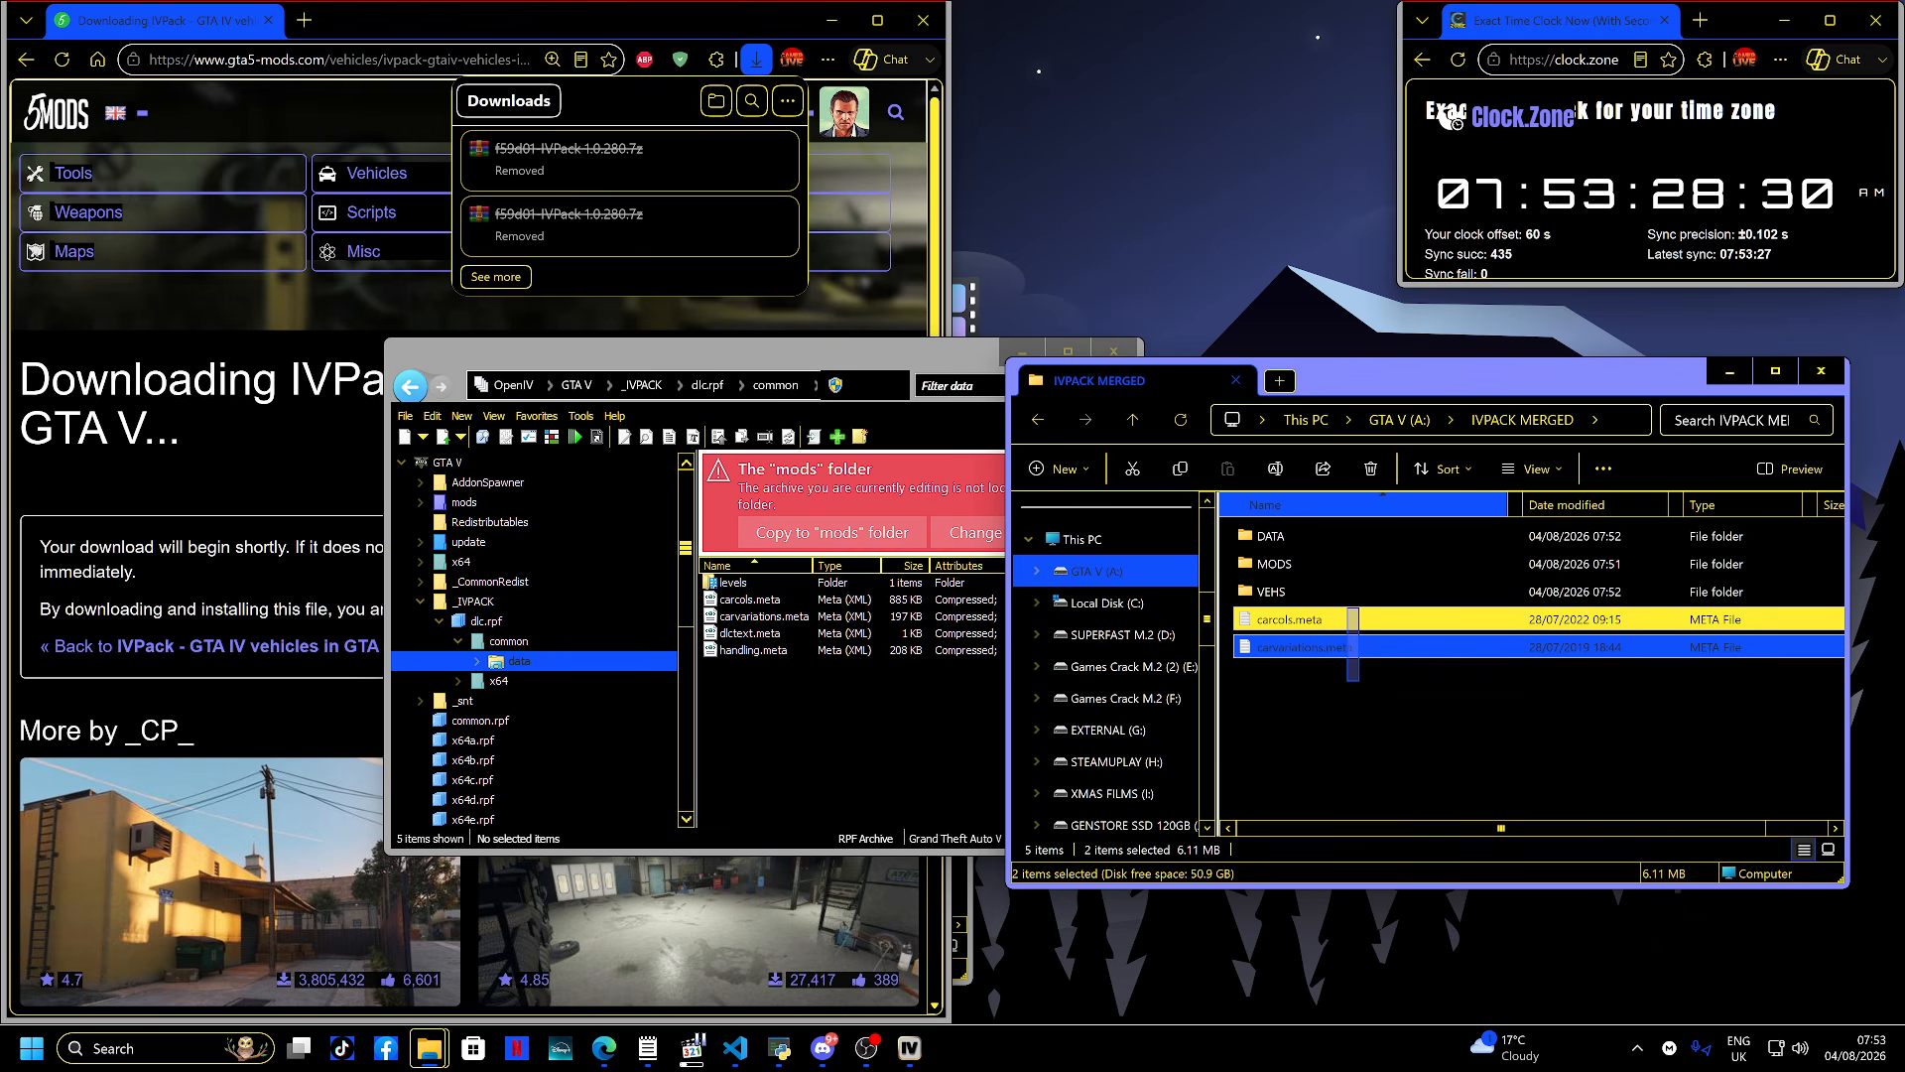
{"action": "key", "text": "Delete"}
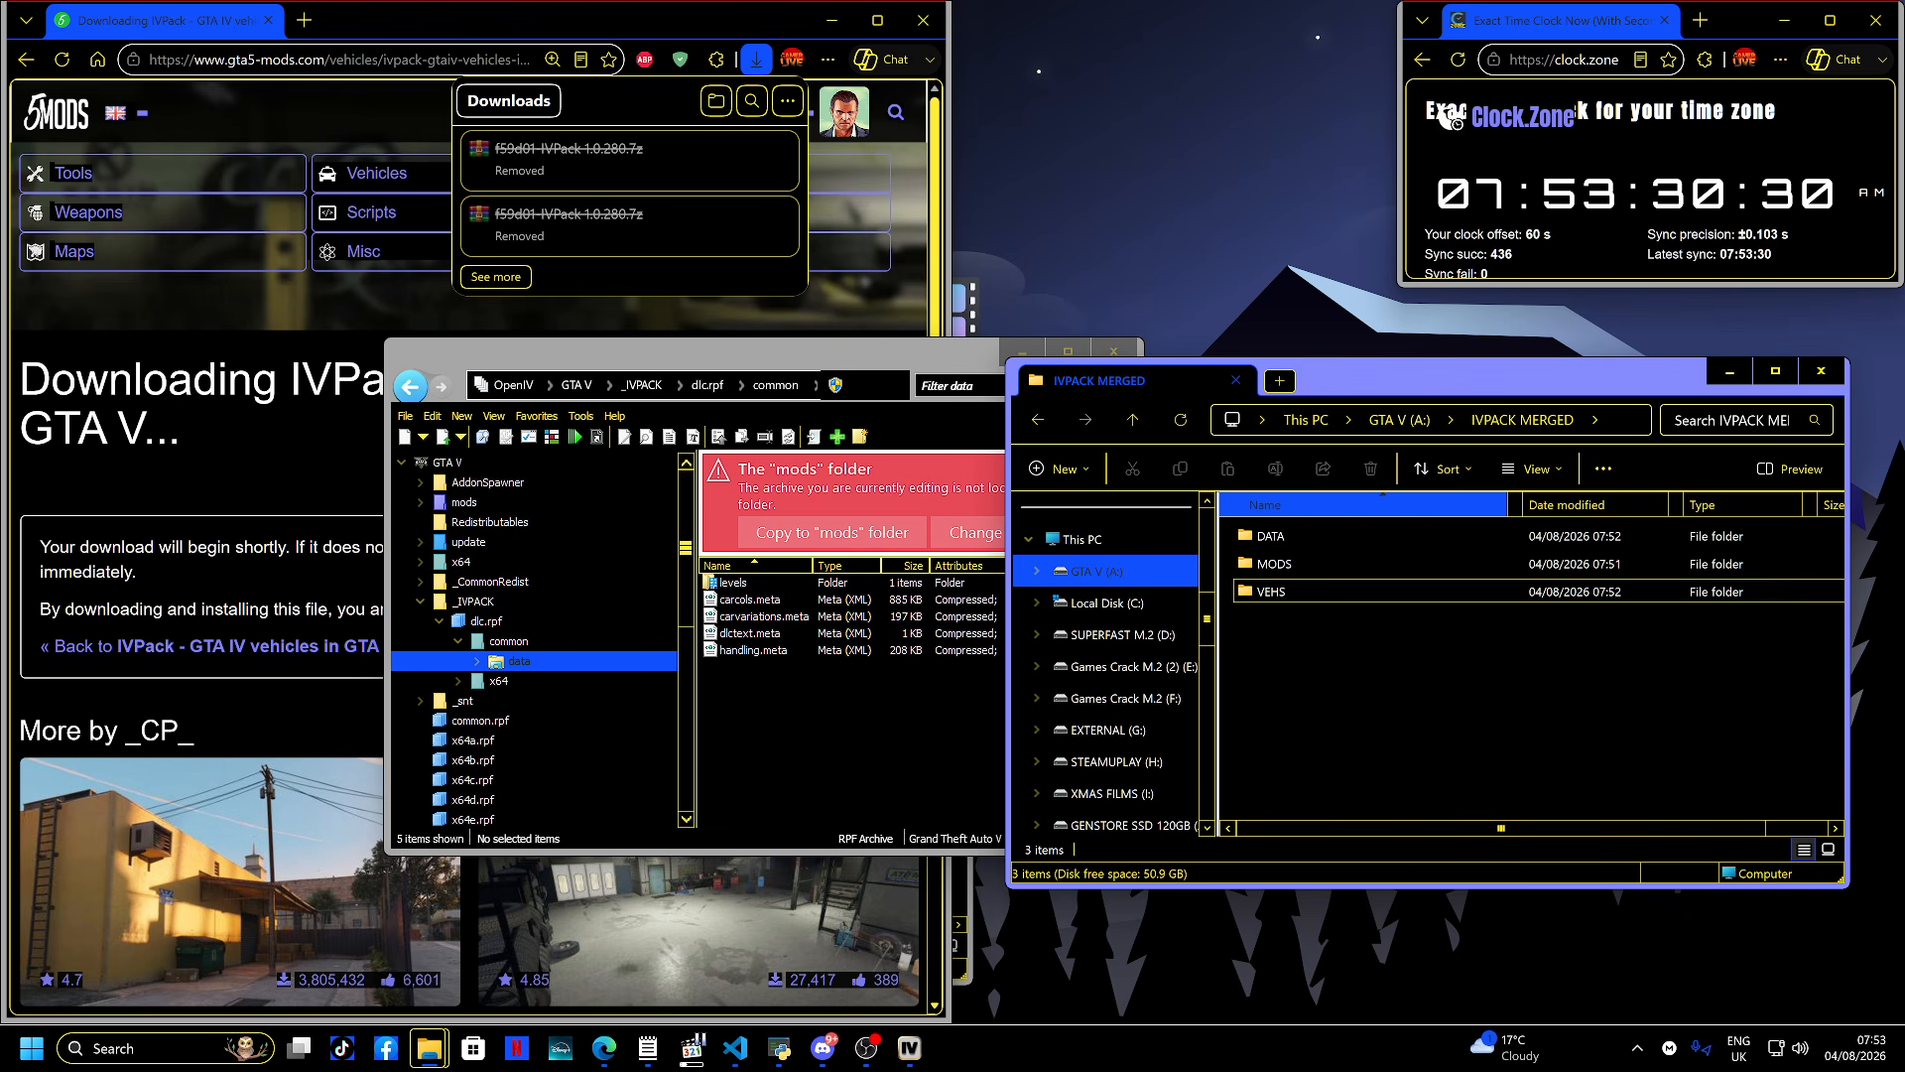
- Copy carcols.meta, carvariations.meta and handling.meta from dlc.rpf's common > data into IVPACK MERGED
{"action": "left_click", "coordinate": [751, 600]}
{"action": "left_click", "coordinate": [756, 616], "text": "ctrl"}
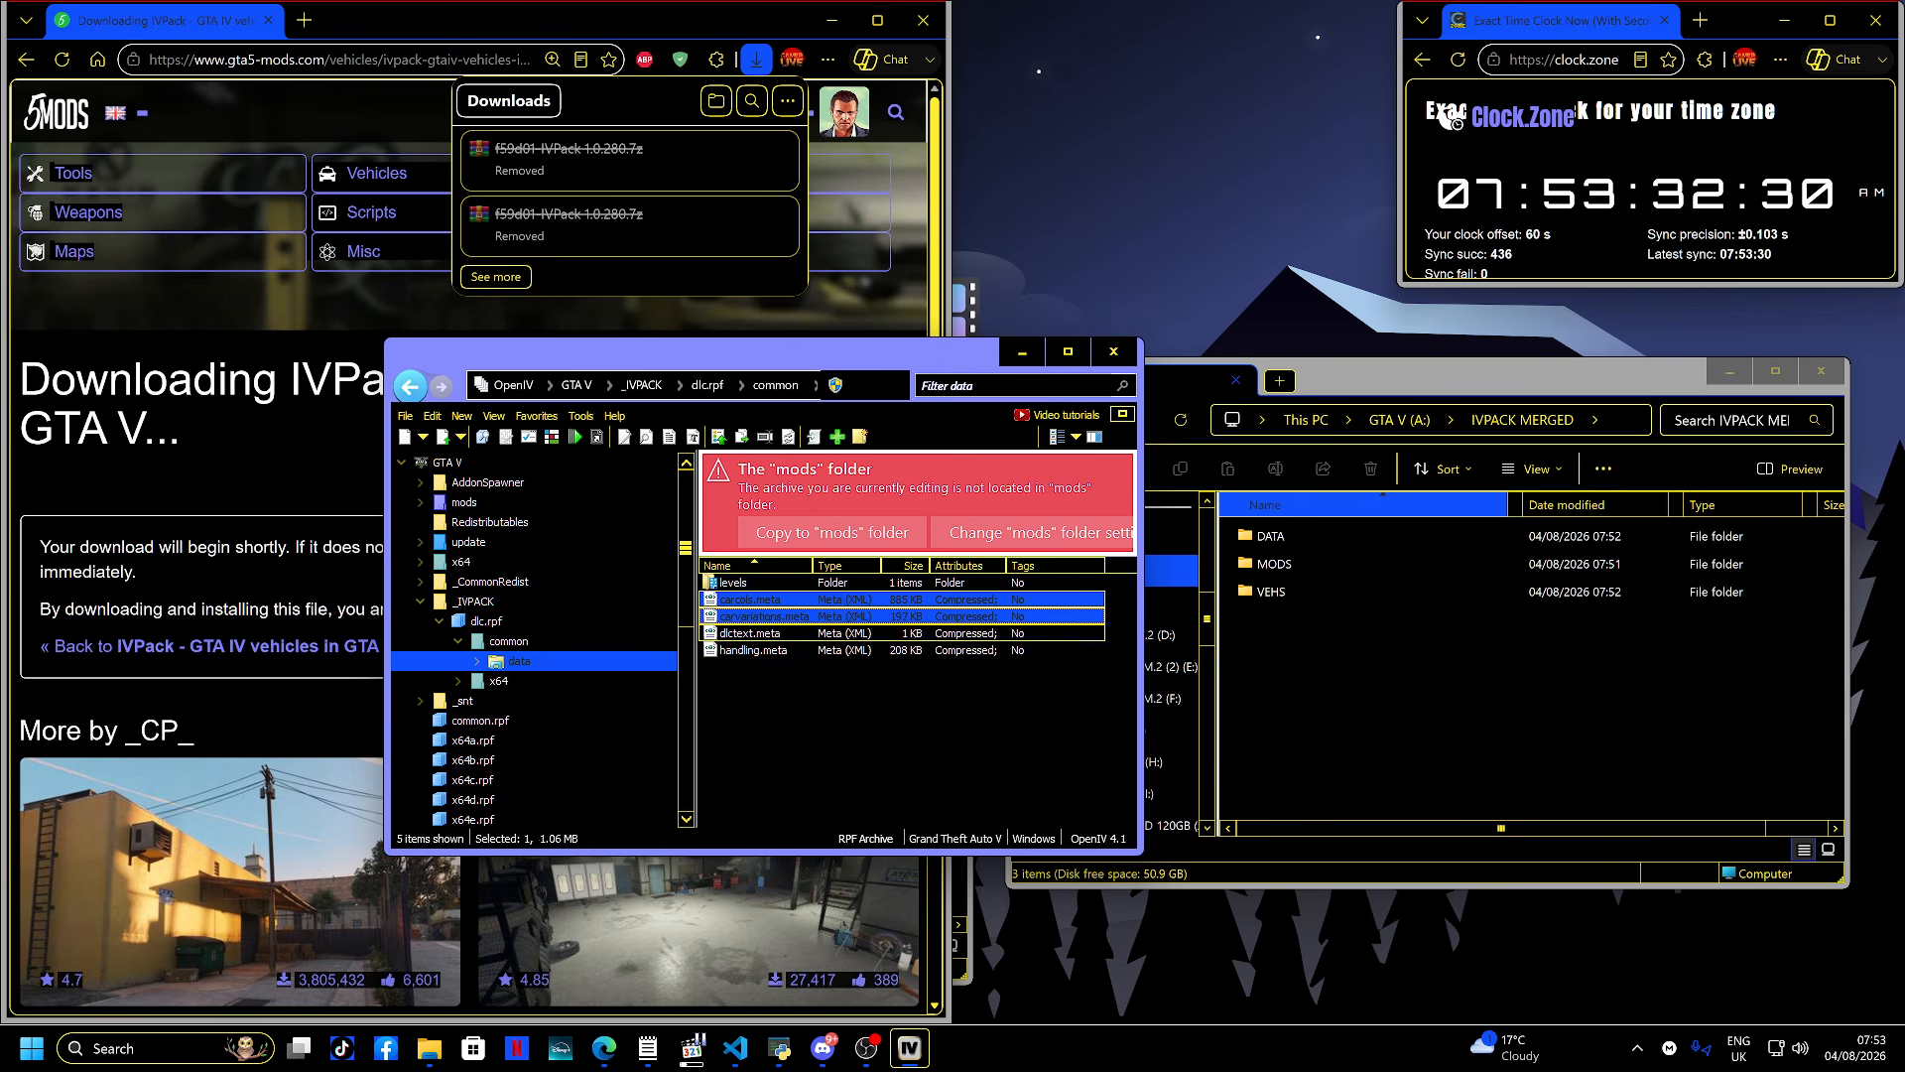
{"action": "left_click", "coordinate": [754, 650], "text": "ctrl"}
{"action": "left_click_drag", "start_coordinate": [754, 650], "coordinate": [1350, 649]}
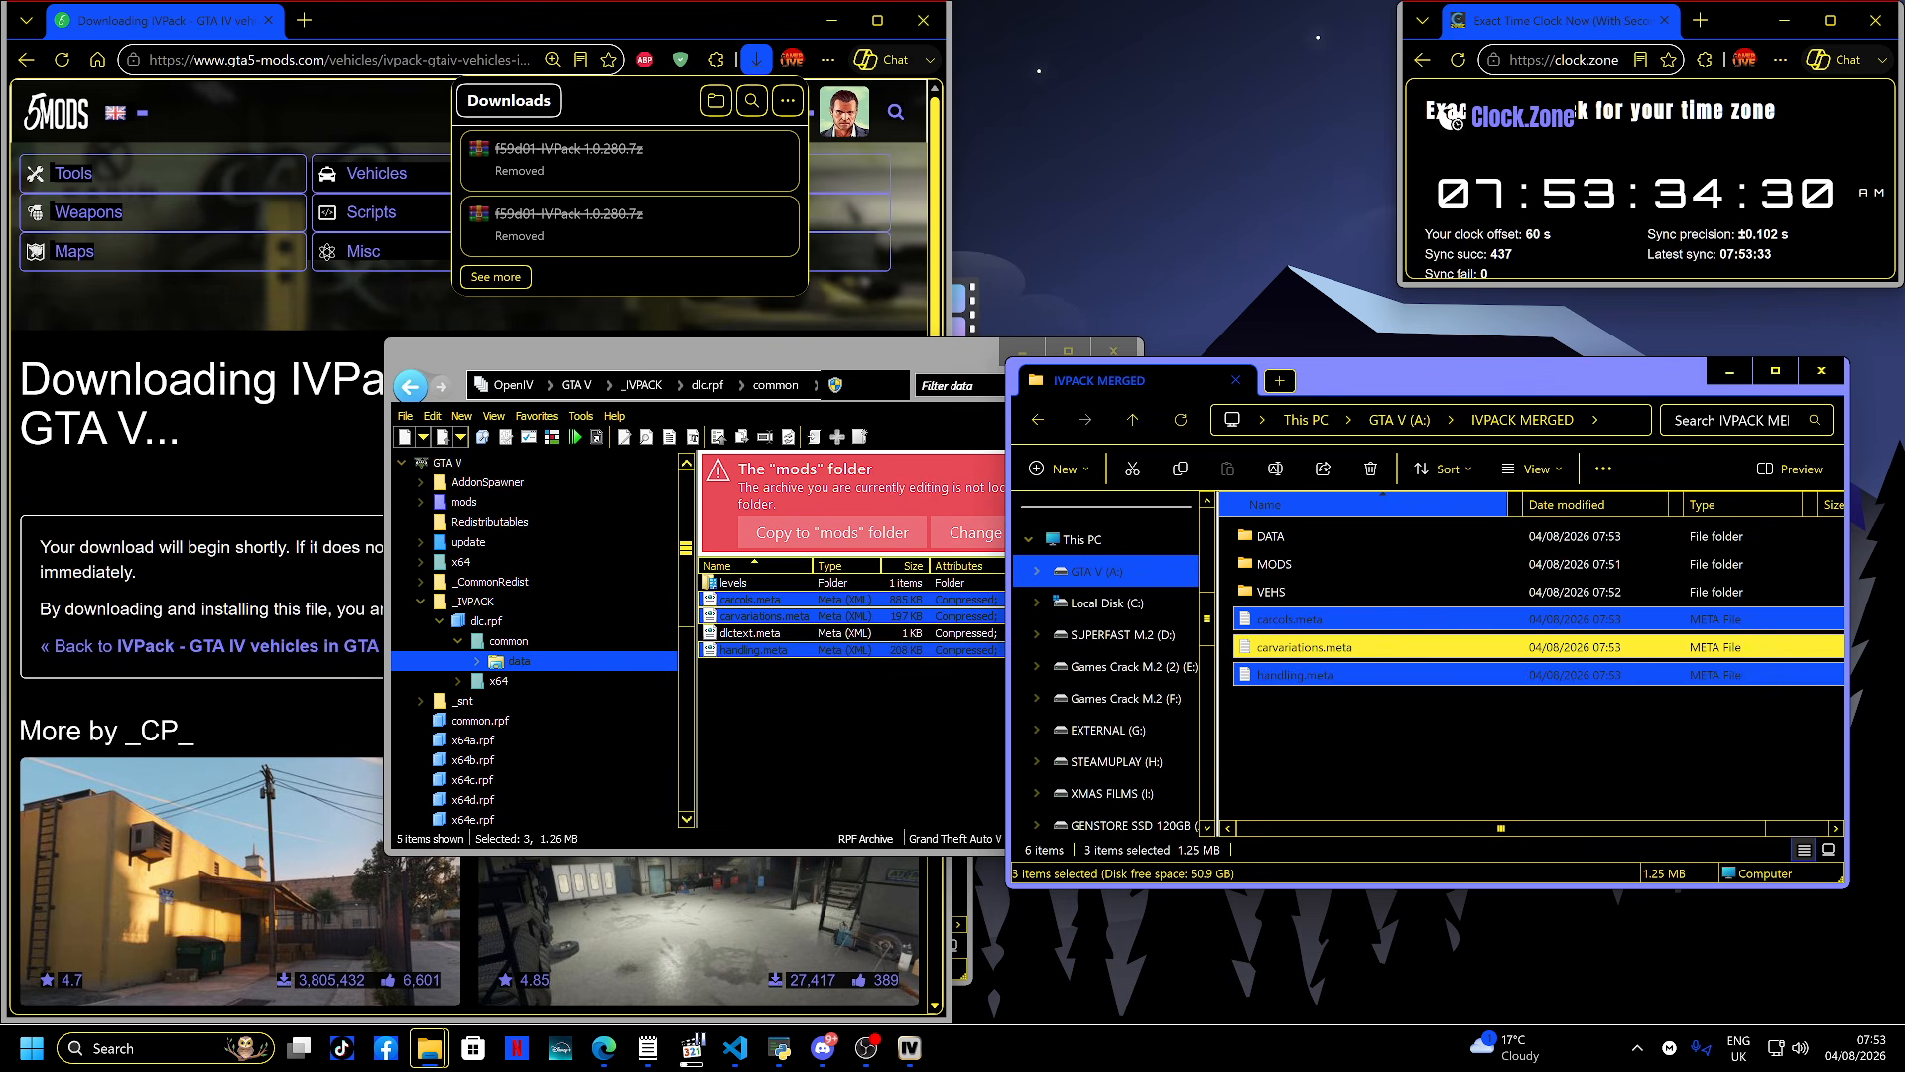
- Copy vehicles.meta from common > data > levels > gta5 in dlc.rpf into IVPACK MERGED
{"action": "double_click", "coordinate": [735, 582]}
{"action": "double_click", "coordinate": [735, 582]}
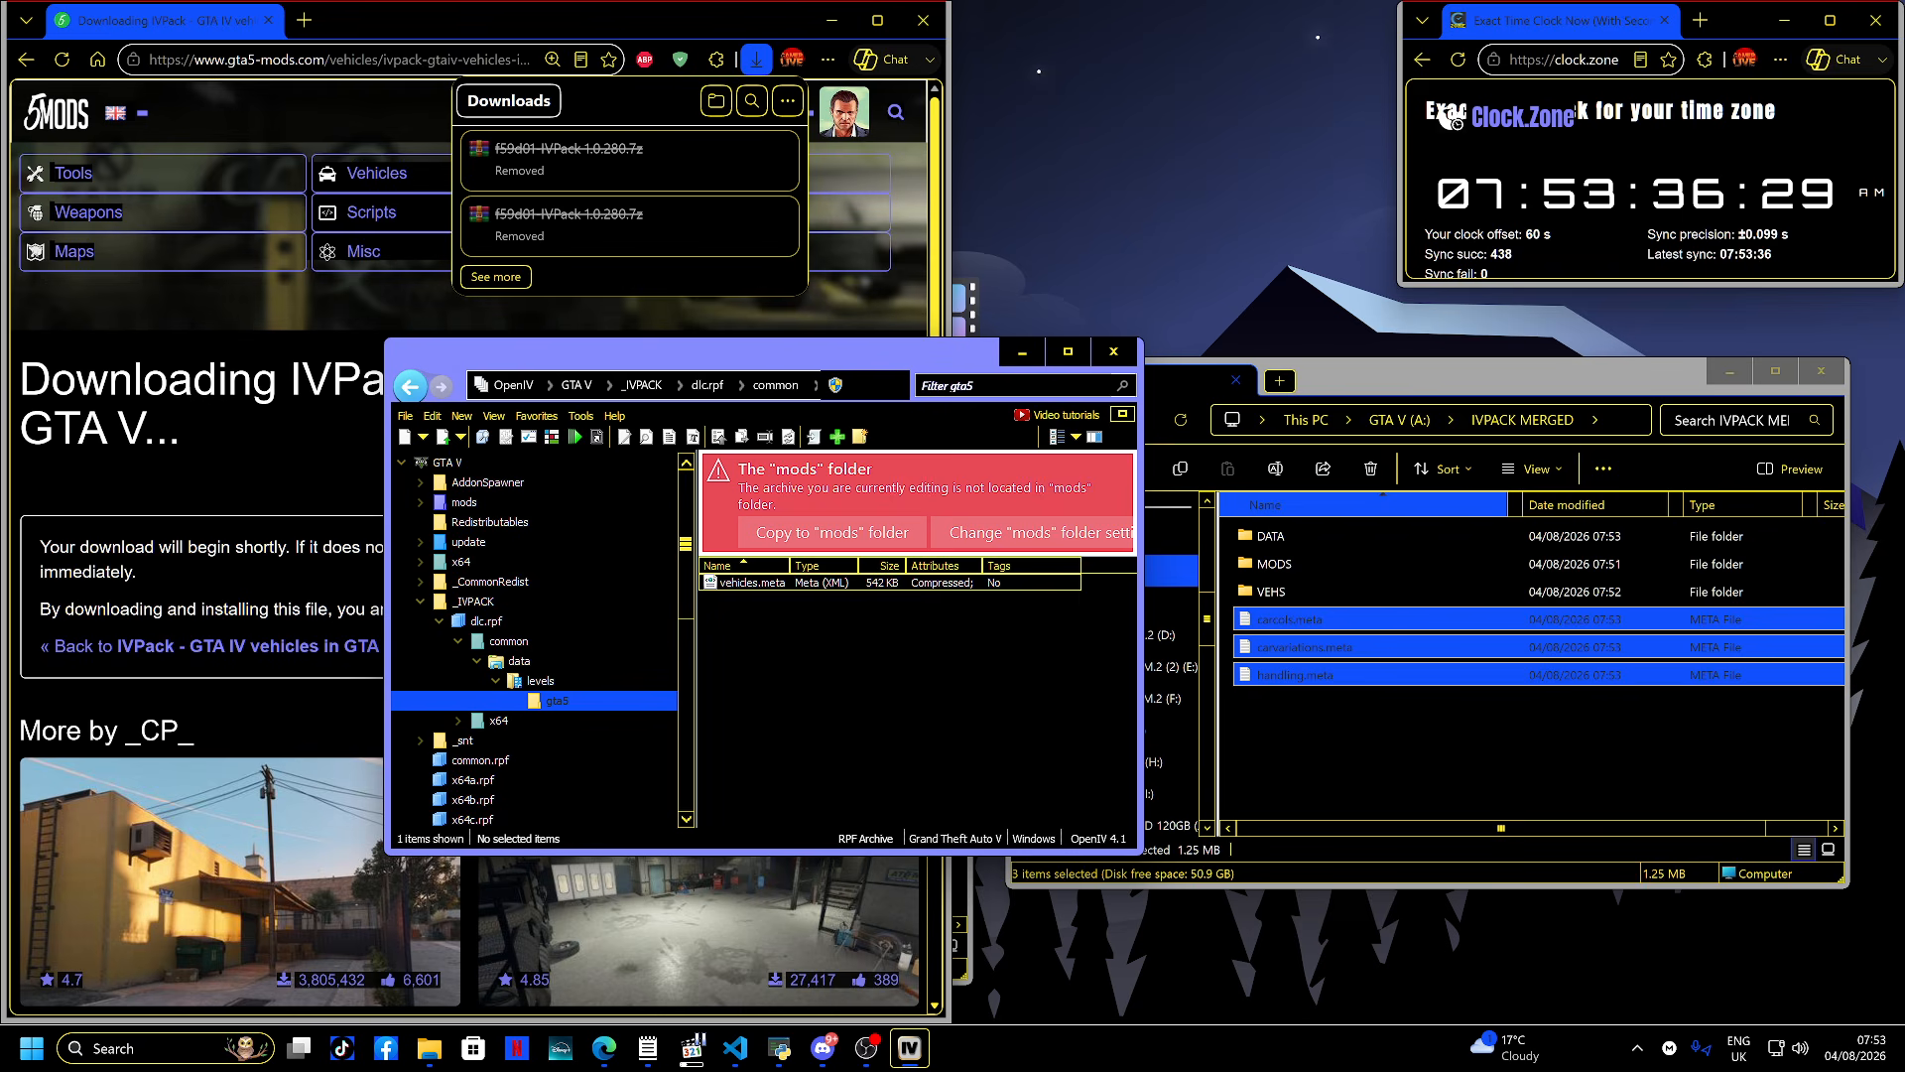
{"action": "left_click", "coordinate": [745, 583]}
{"action": "left_click_drag", "start_coordinate": [752, 582], "coordinate": [1389, 702]}
- Copy global.gxt2 from dlc.rpf's x64 > data > lang > americandlc.rpf into IVPACK MERGED
{"action": "left_click", "coordinate": [410, 386]}
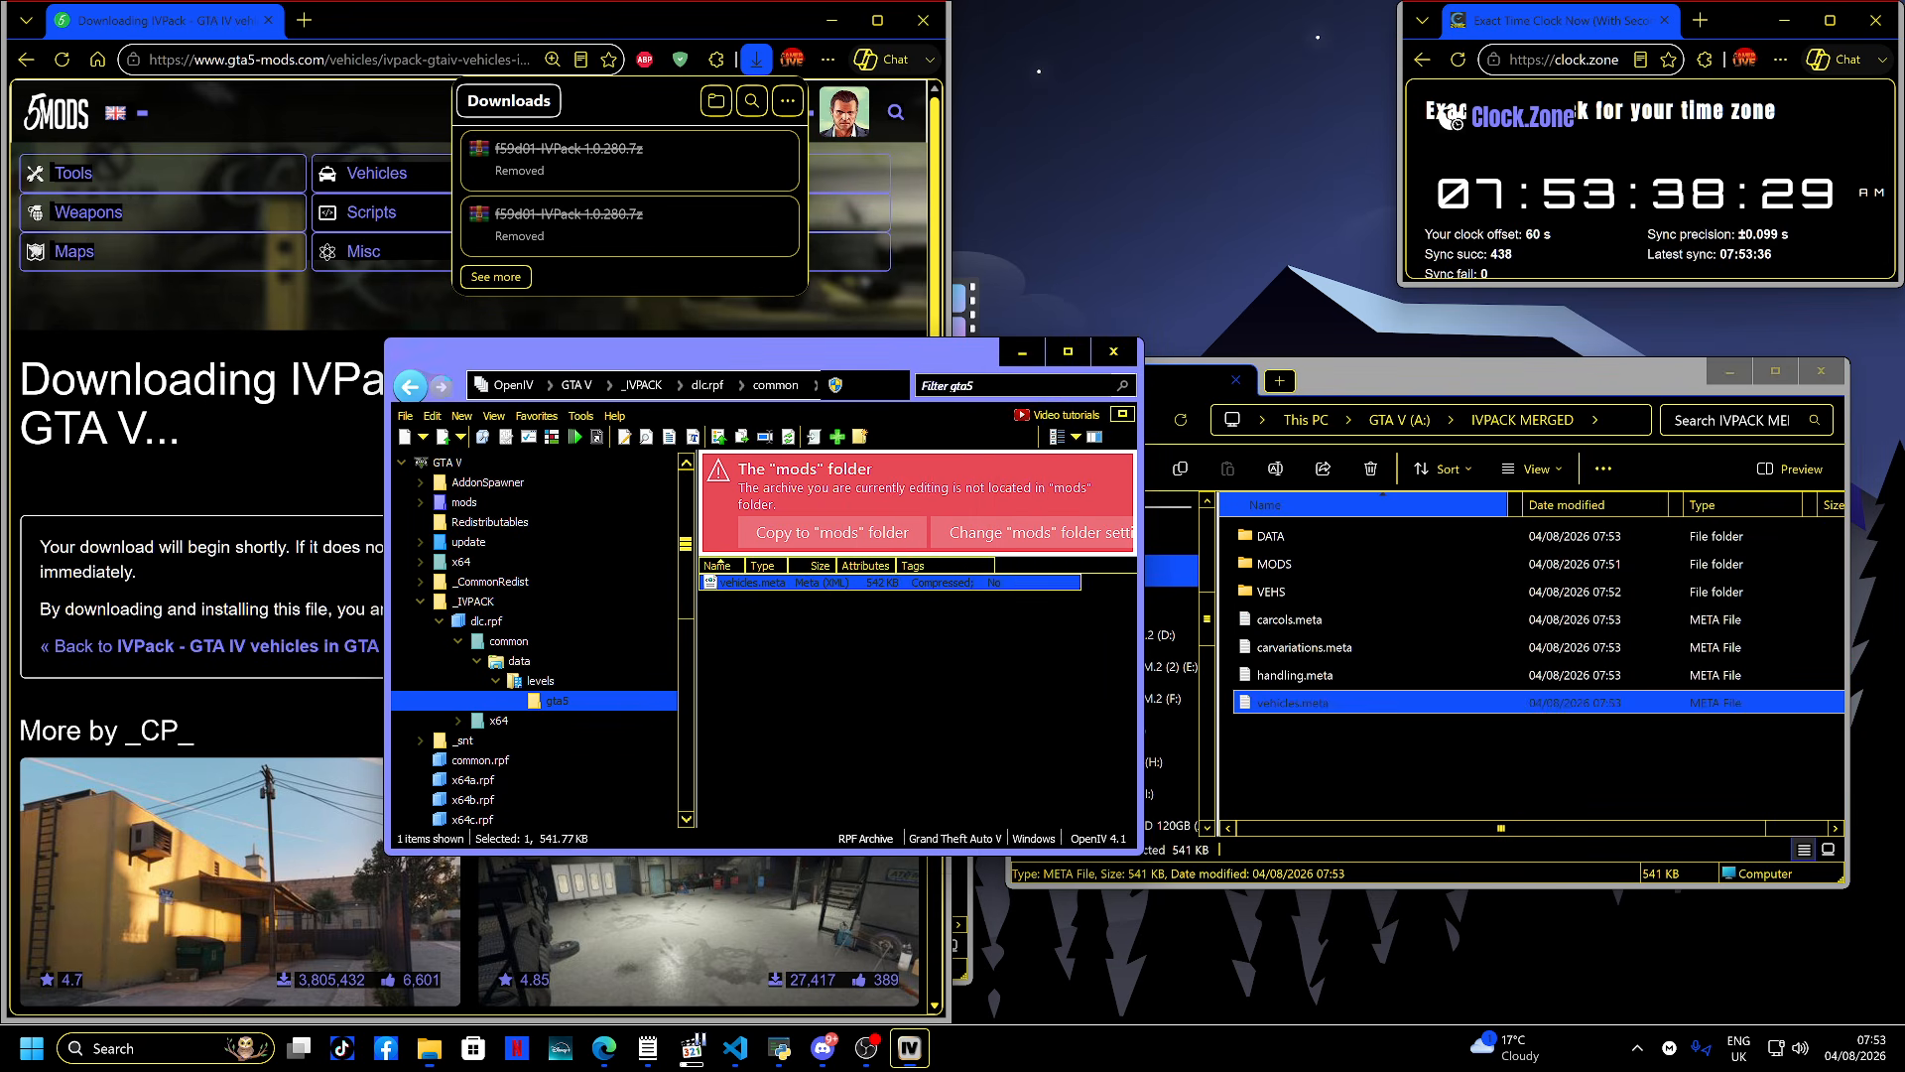
{"action": "left_click", "coordinate": [410, 386]}
{"action": "left_click", "coordinate": [410, 386]}
{"action": "left_click", "coordinate": [410, 386]}
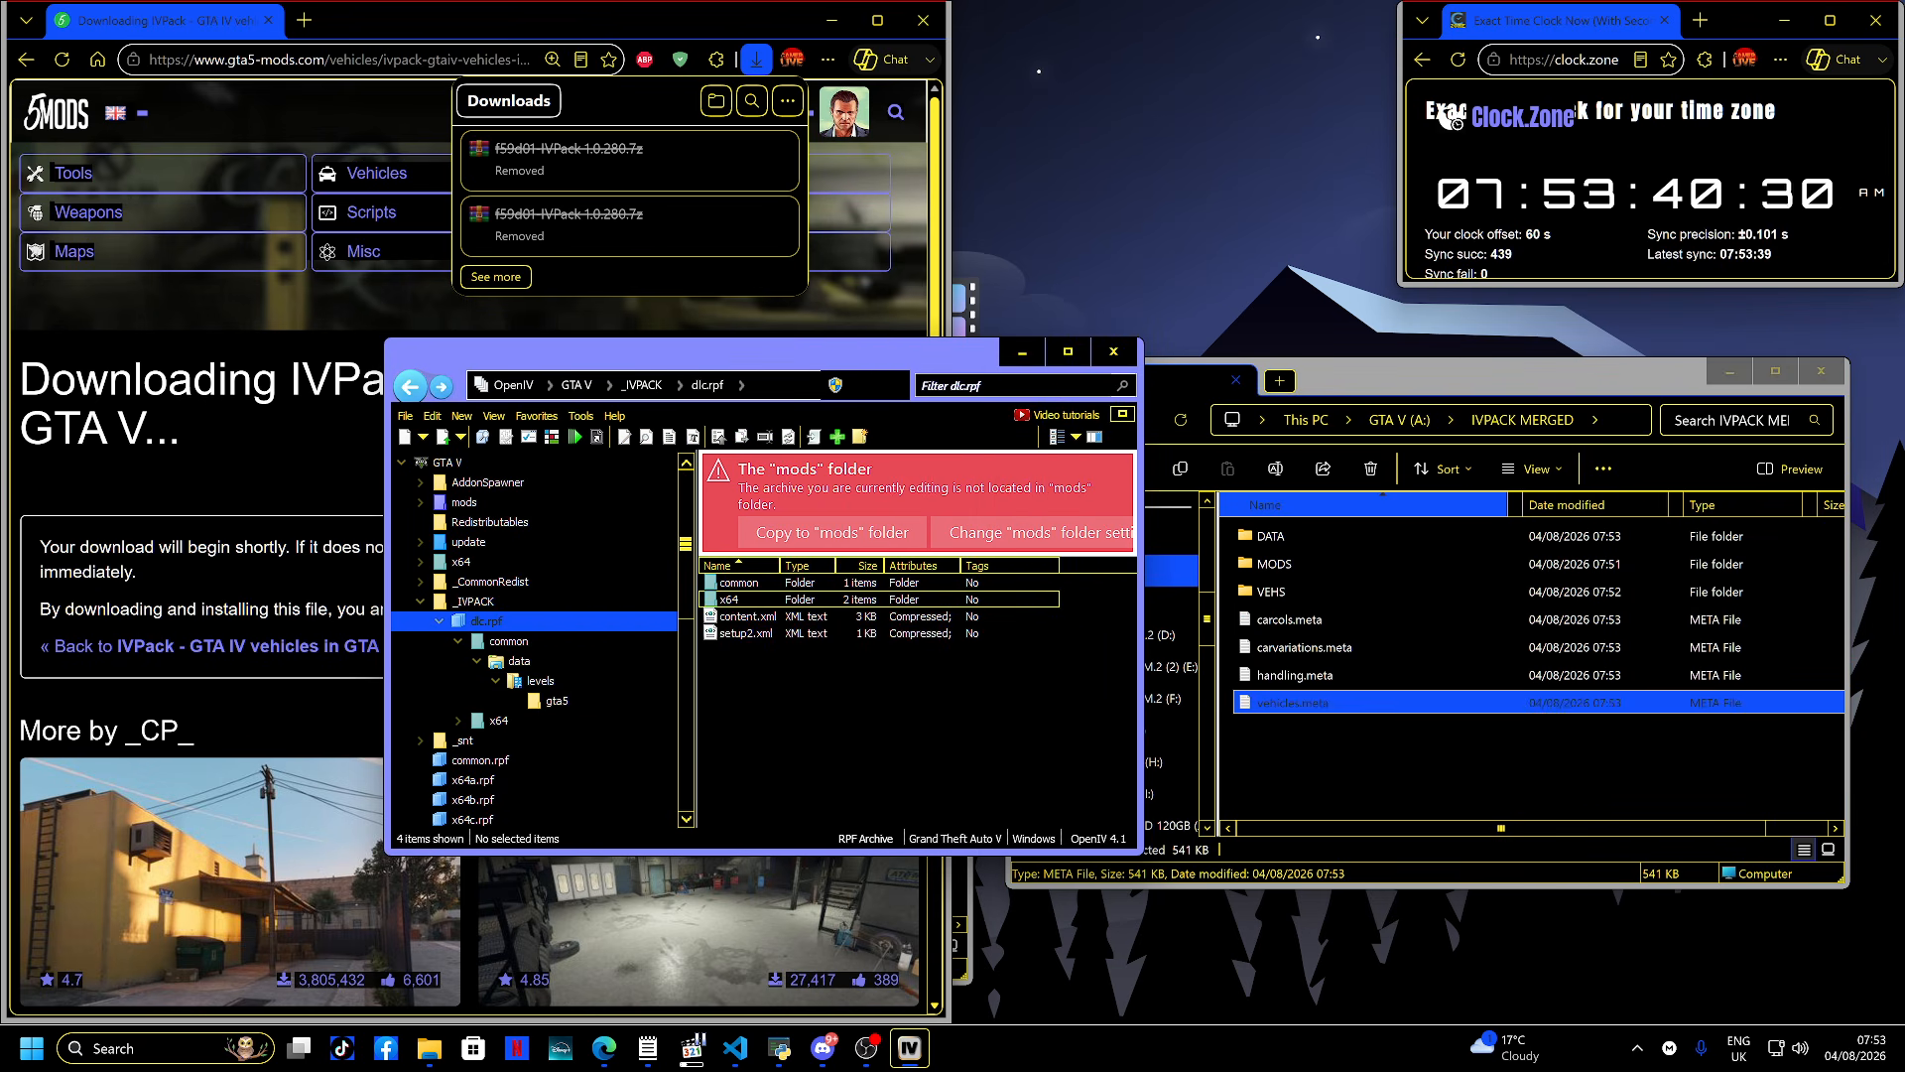
{"action": "double_click", "coordinate": [729, 599]}
{"action": "double_click", "coordinate": [725, 582]}
{"action": "double_click", "coordinate": [725, 582]}
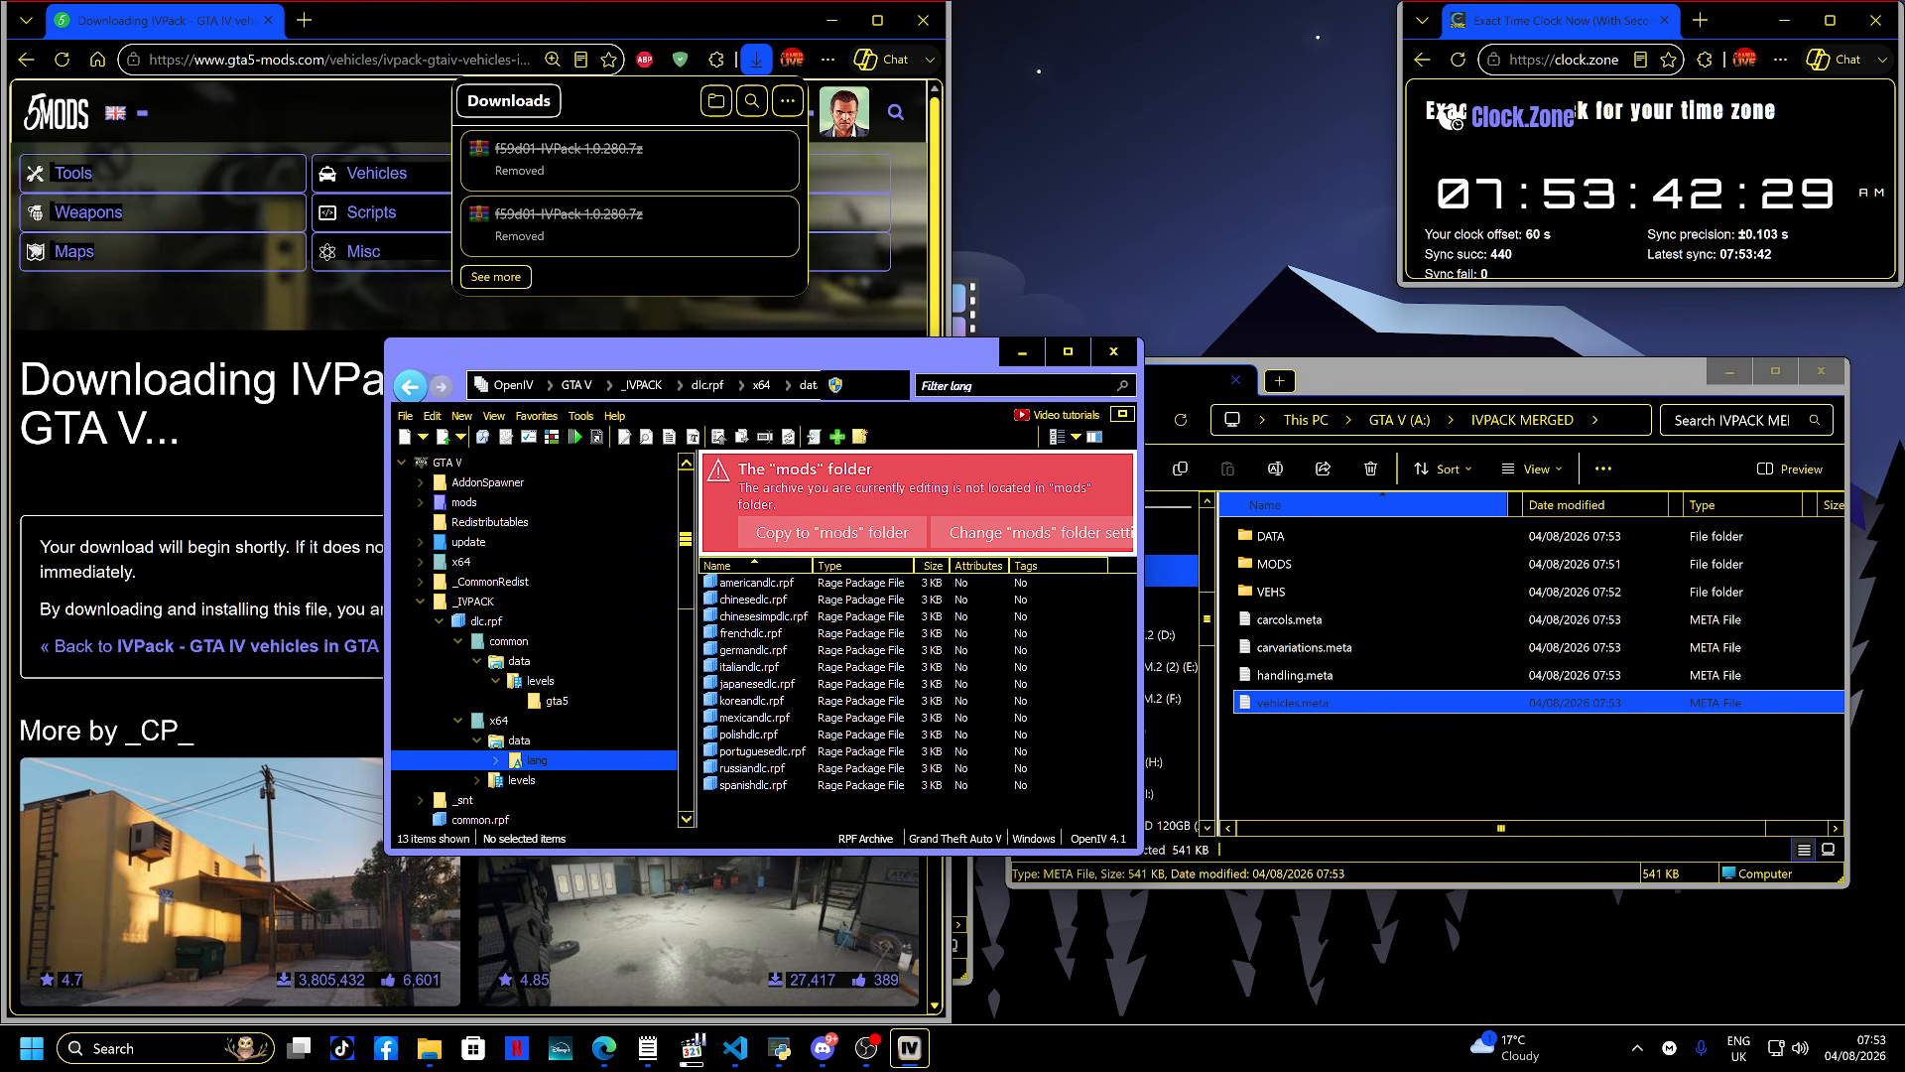
{"action": "double_click", "coordinate": [724, 583]}
{"action": "left_click_drag", "start_coordinate": [729, 583], "coordinate": [1409, 760]}
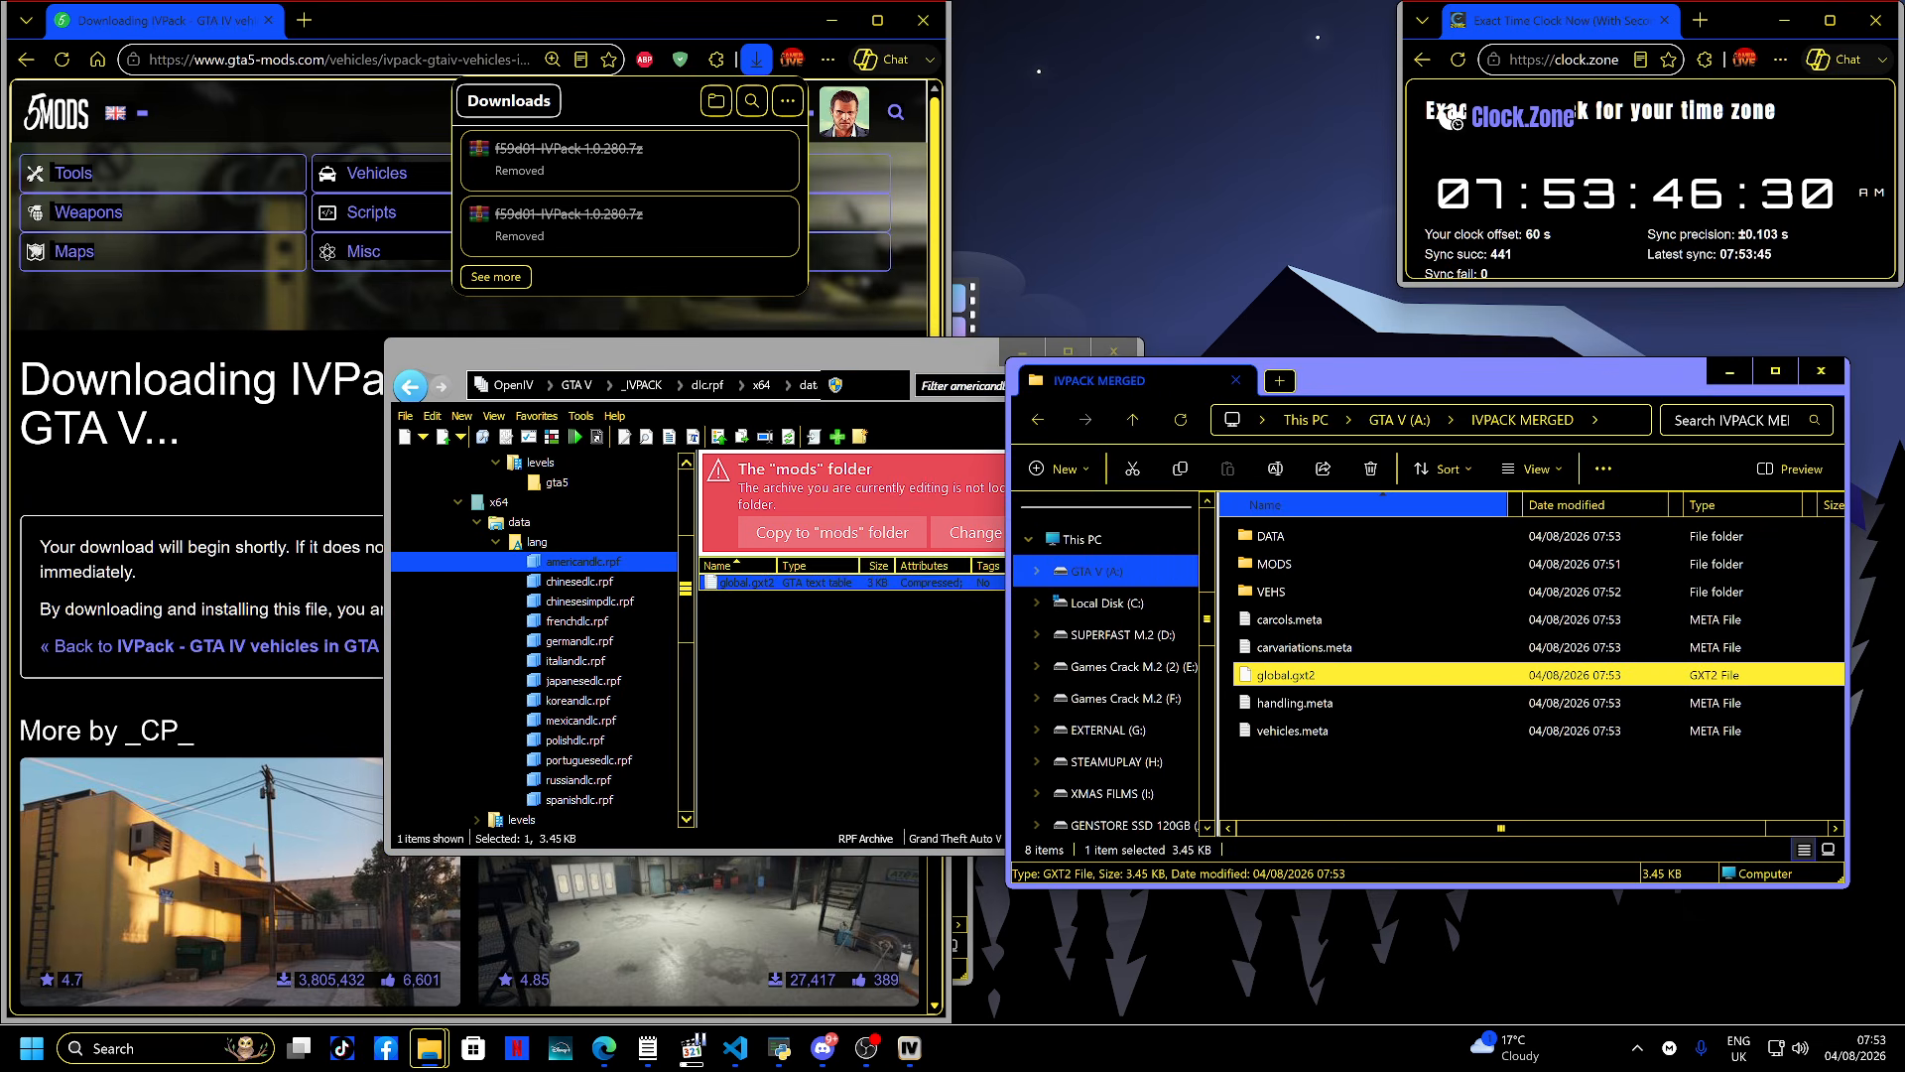
- Open global.gxt2 in the text viewer, scroll through its entries and select all of them
{"action": "double_click", "coordinate": [743, 582]}
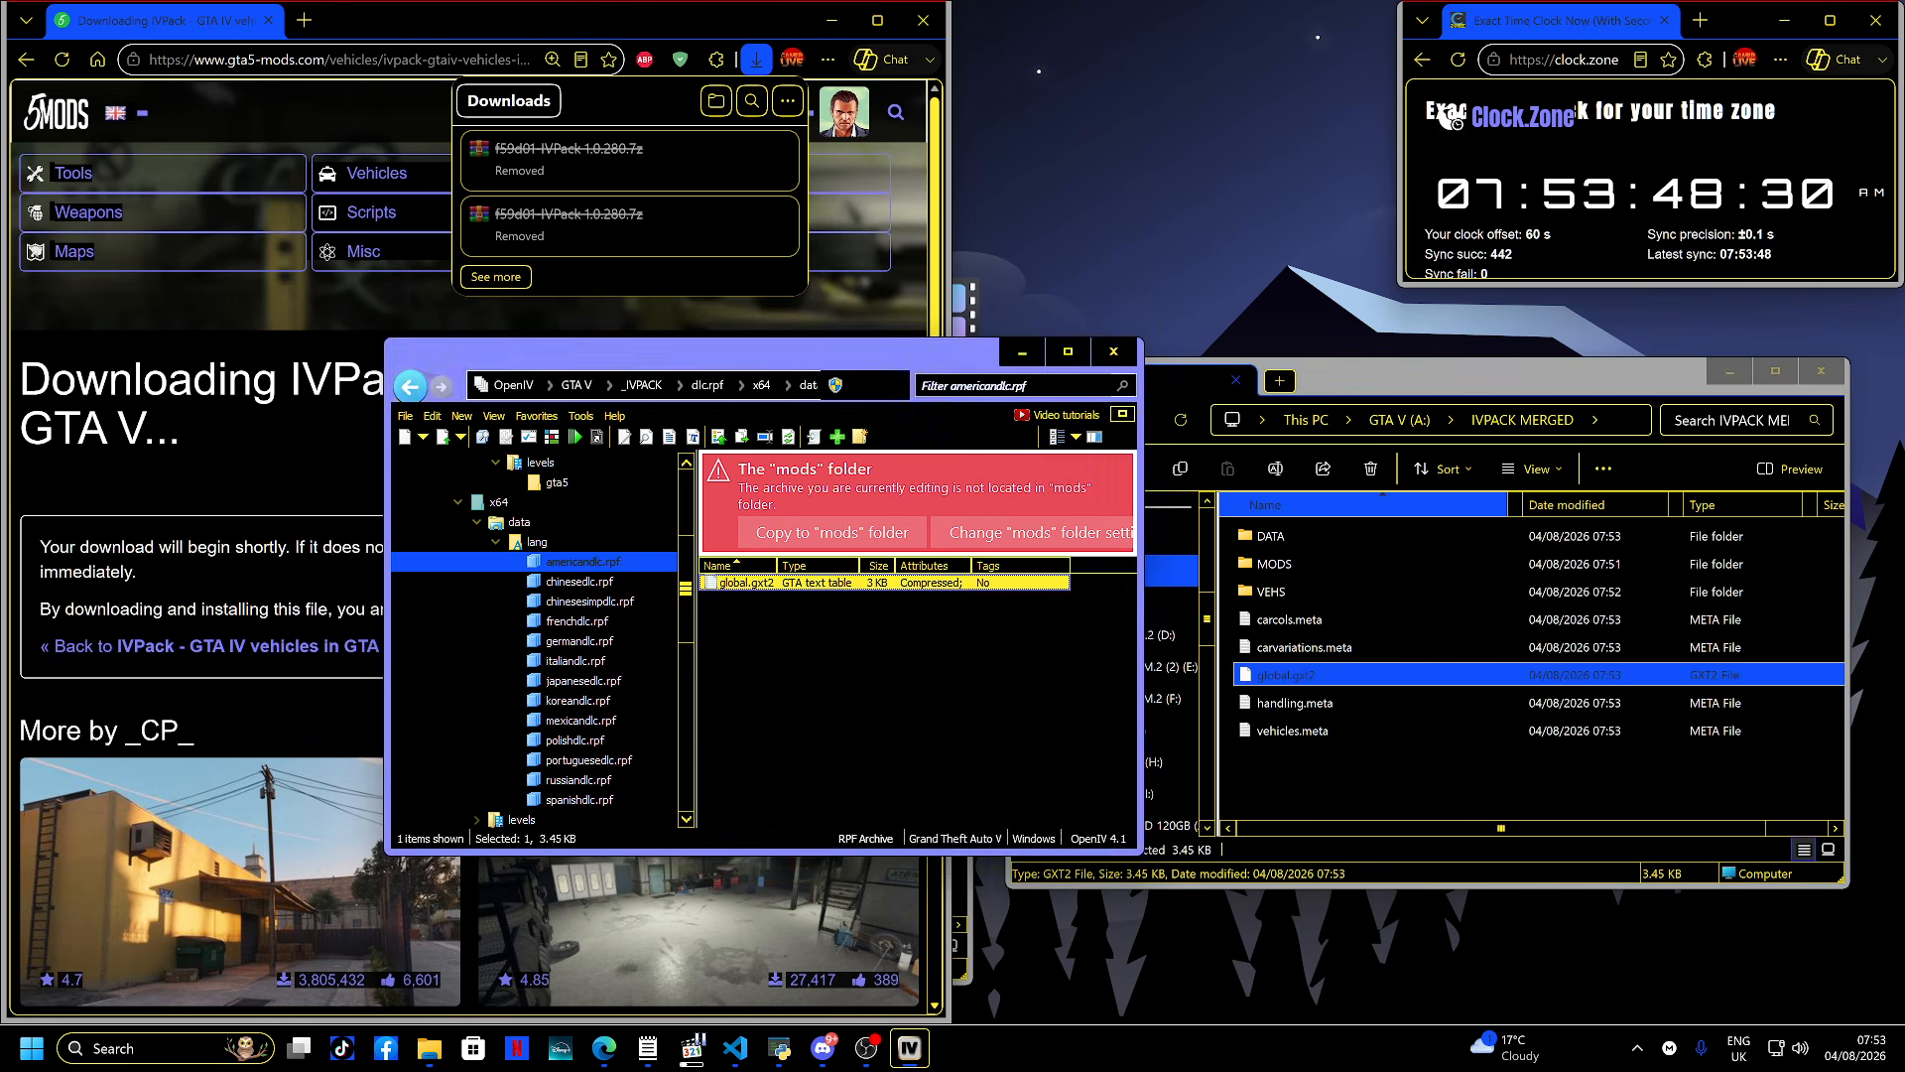
{"action": "scroll", "coordinate": [754, 655], "scroll_direction": "down", "scroll_amount": 18}
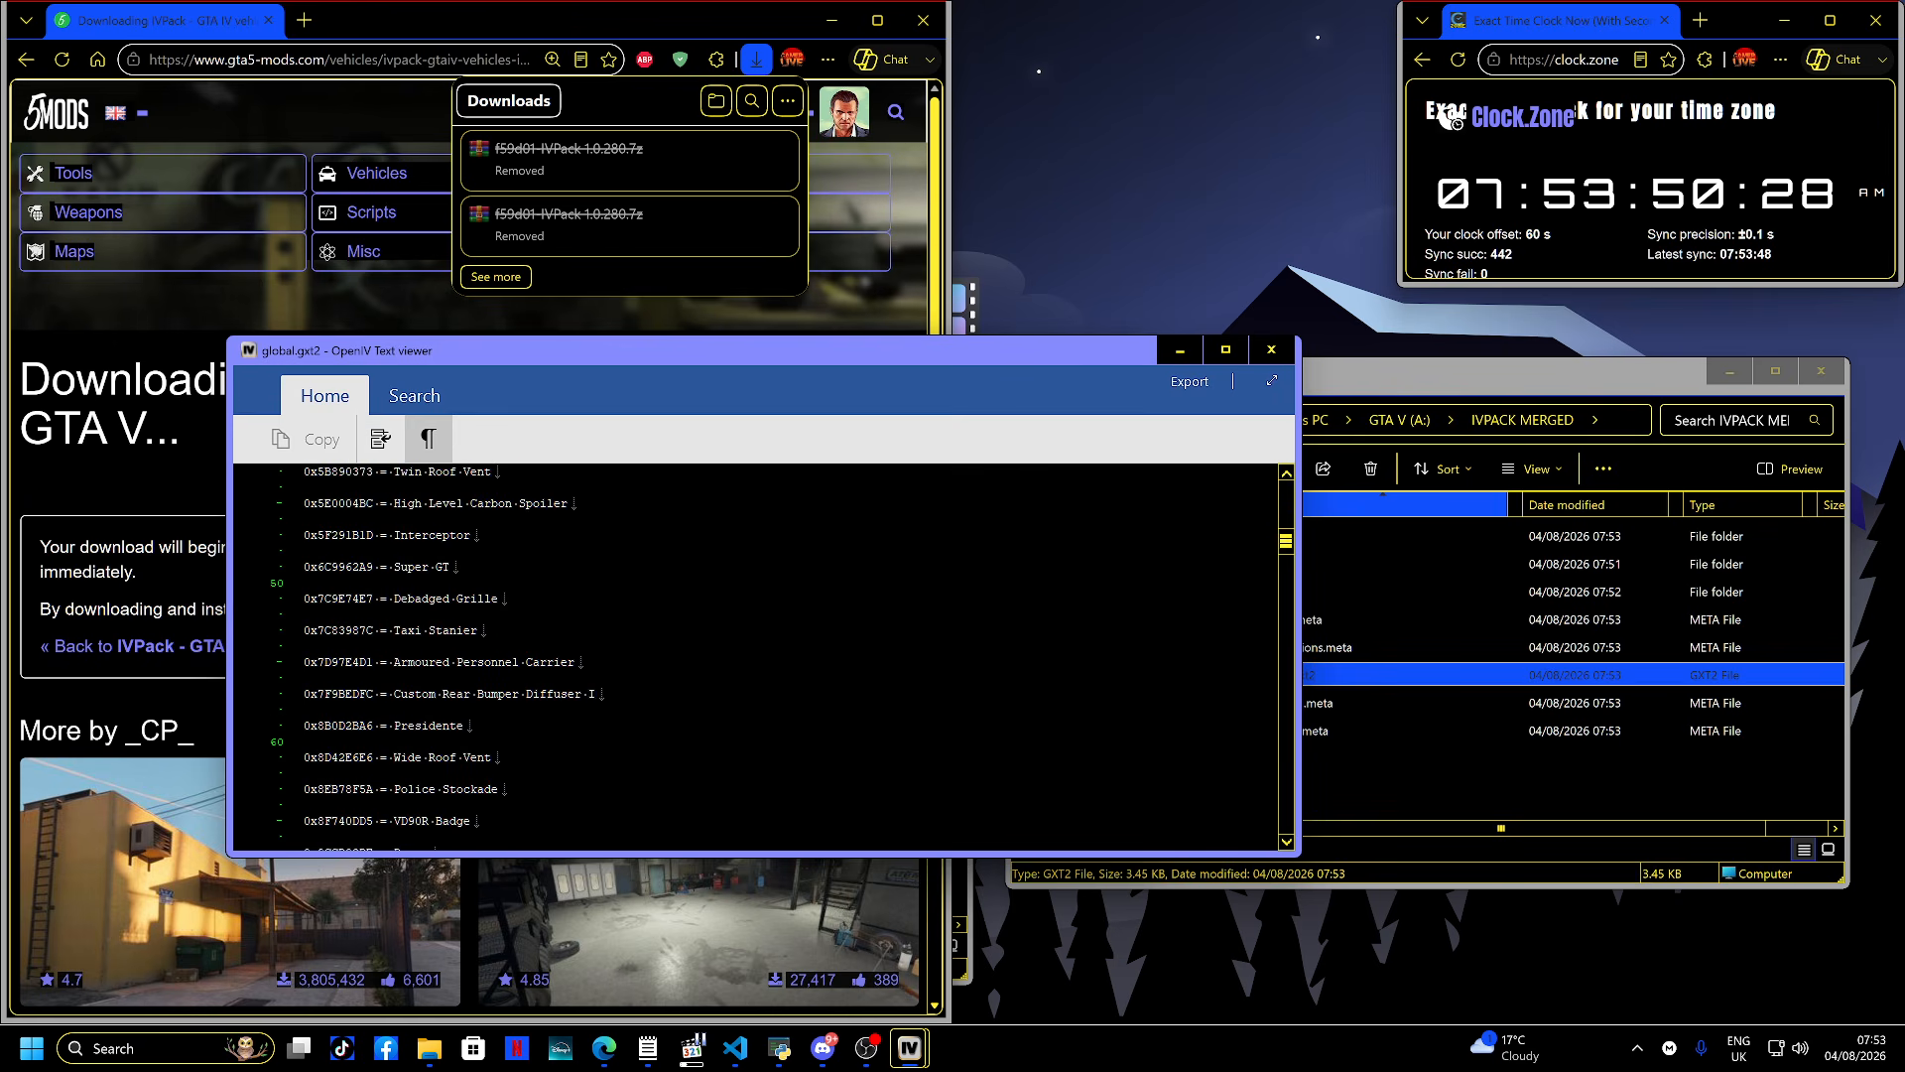
{"action": "scroll", "coordinate": [754, 654], "scroll_direction": "down", "scroll_amount": 2}
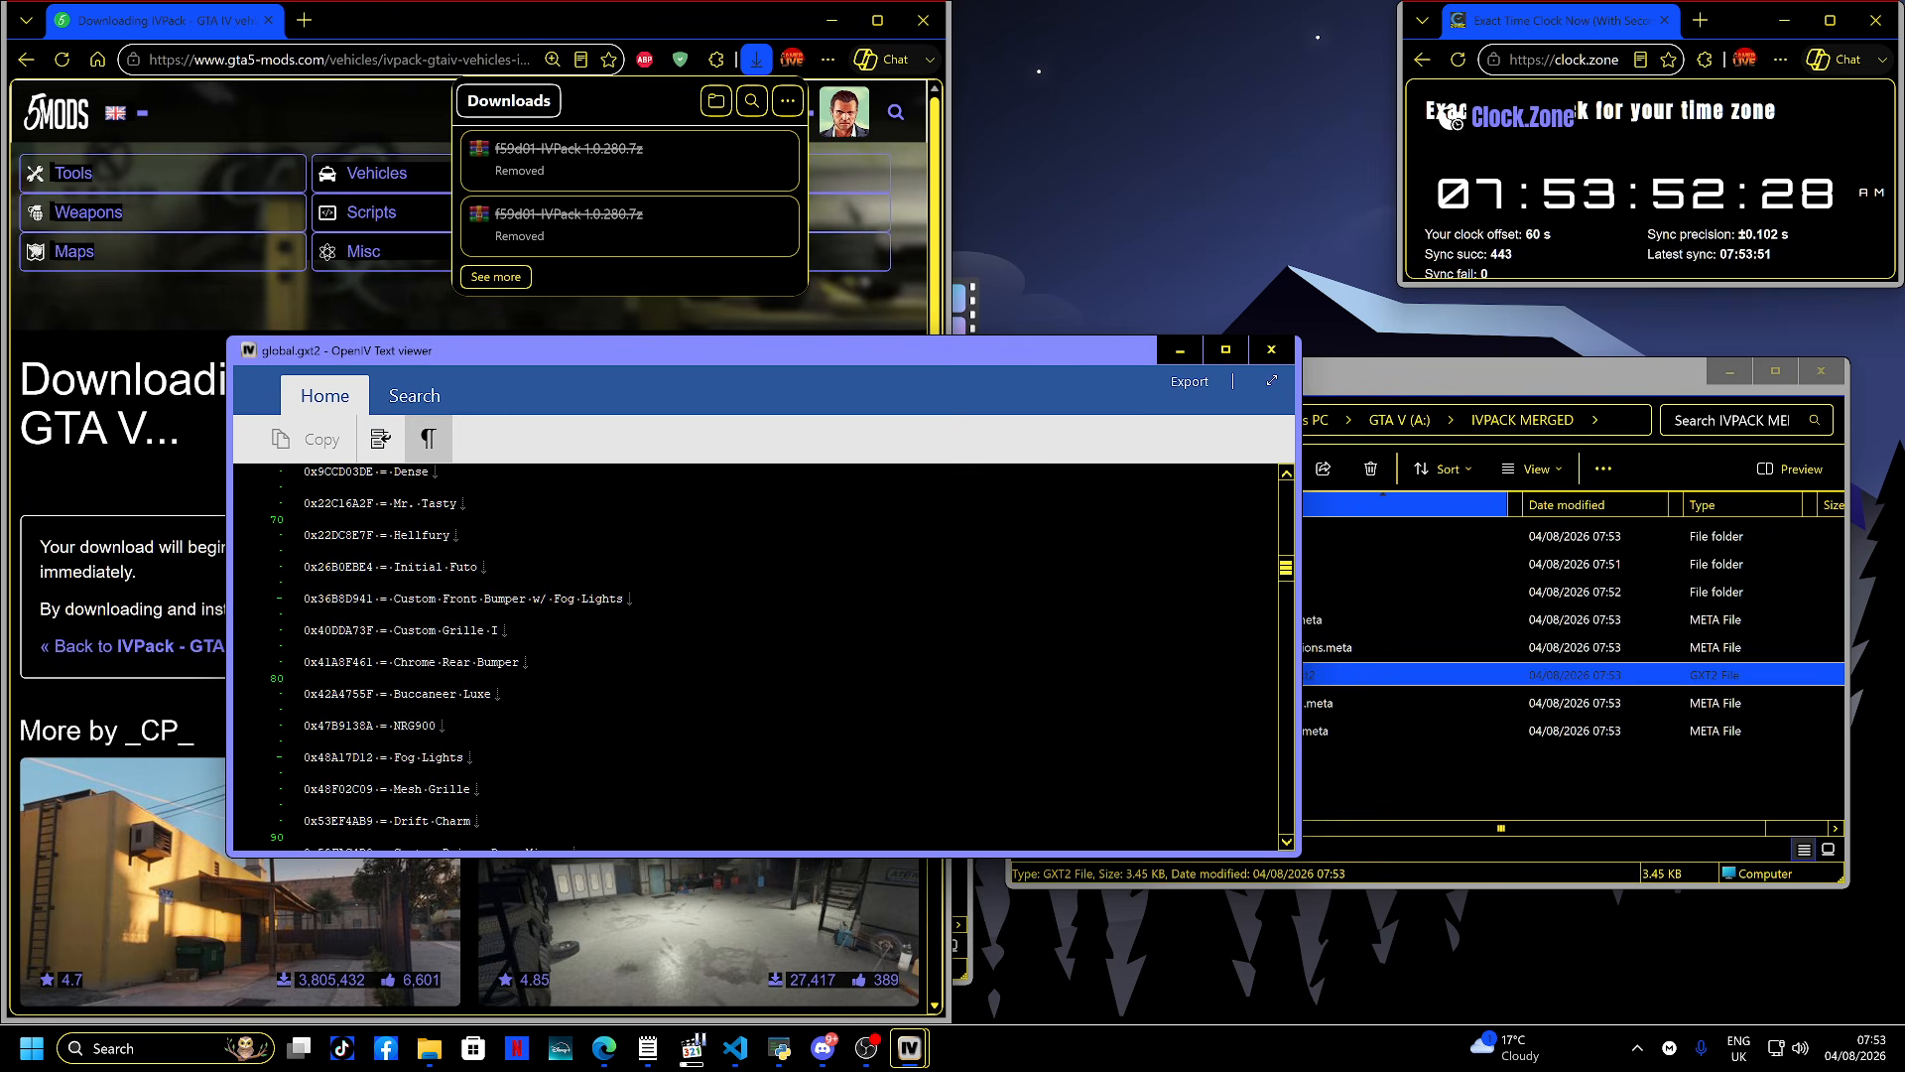
{"action": "key", "text": "ctrl+a"}
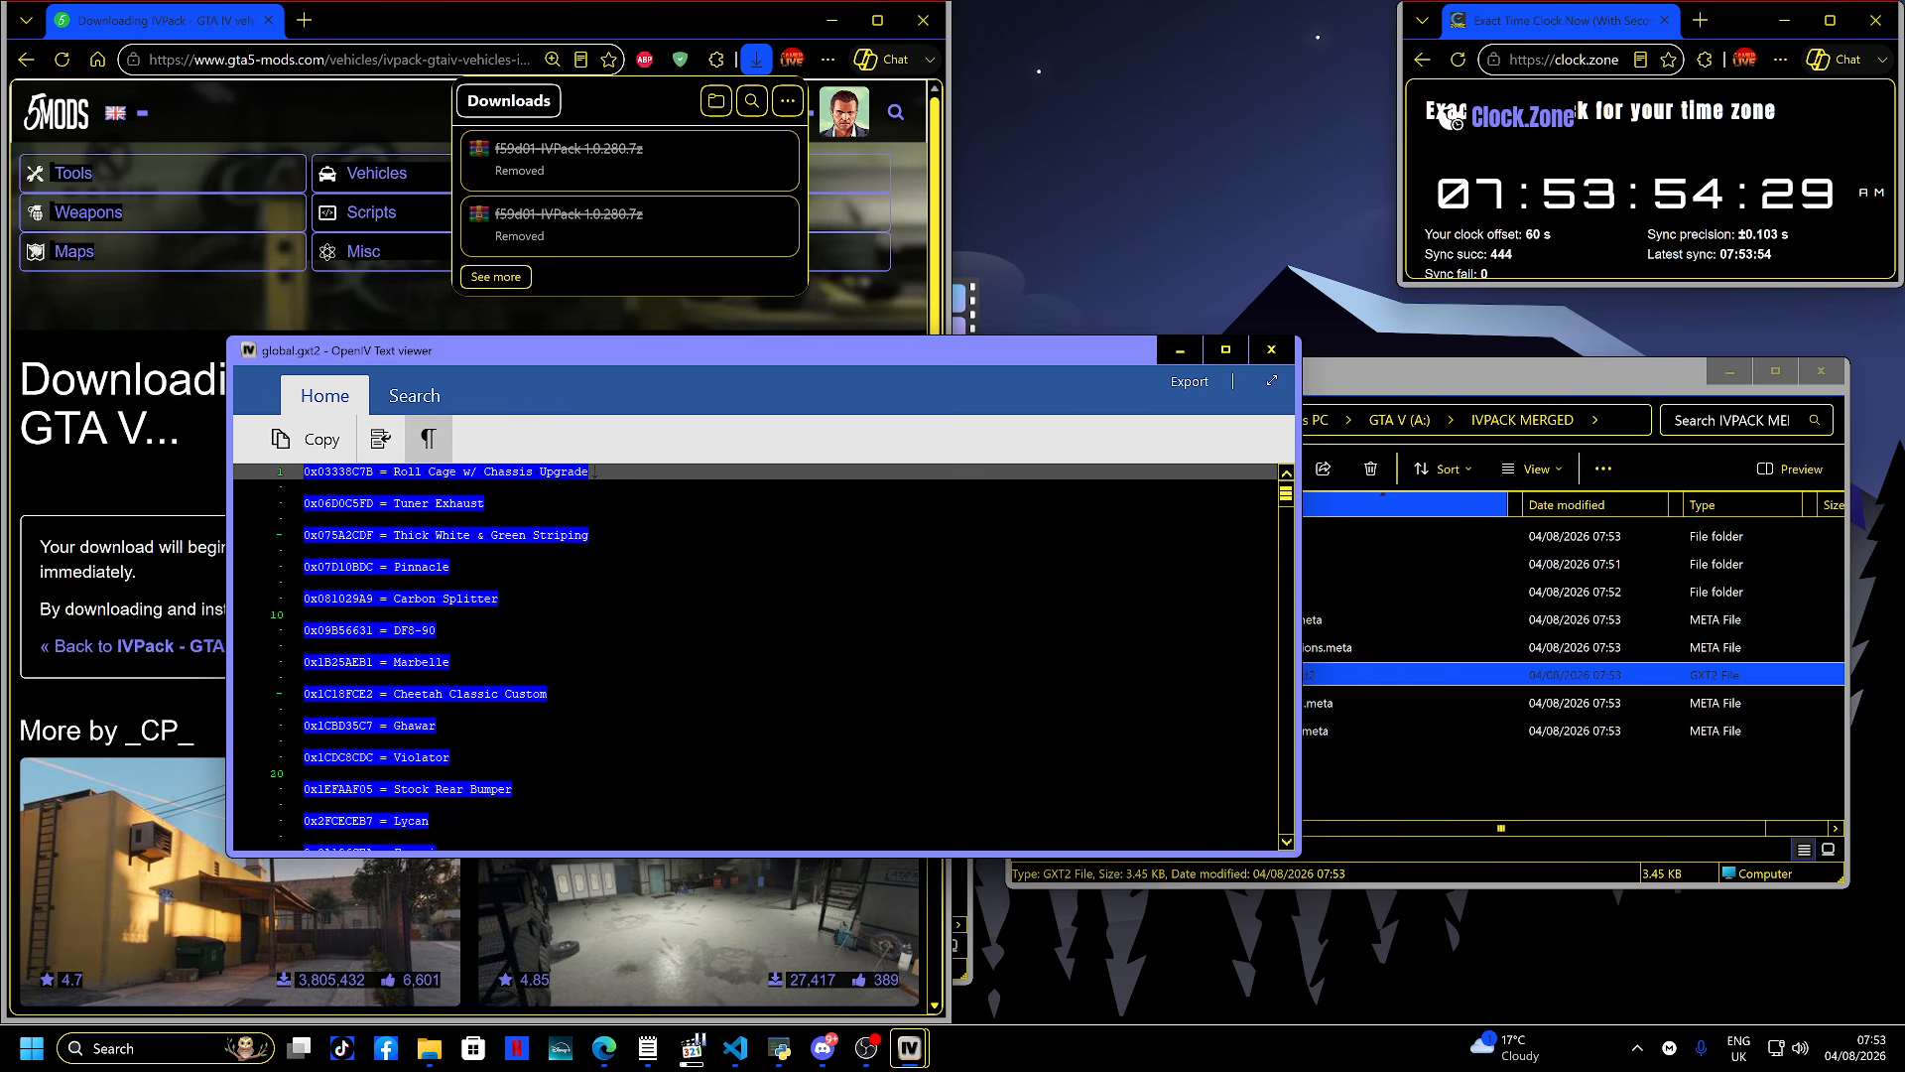
{"action": "key", "text": "alt+F4"}
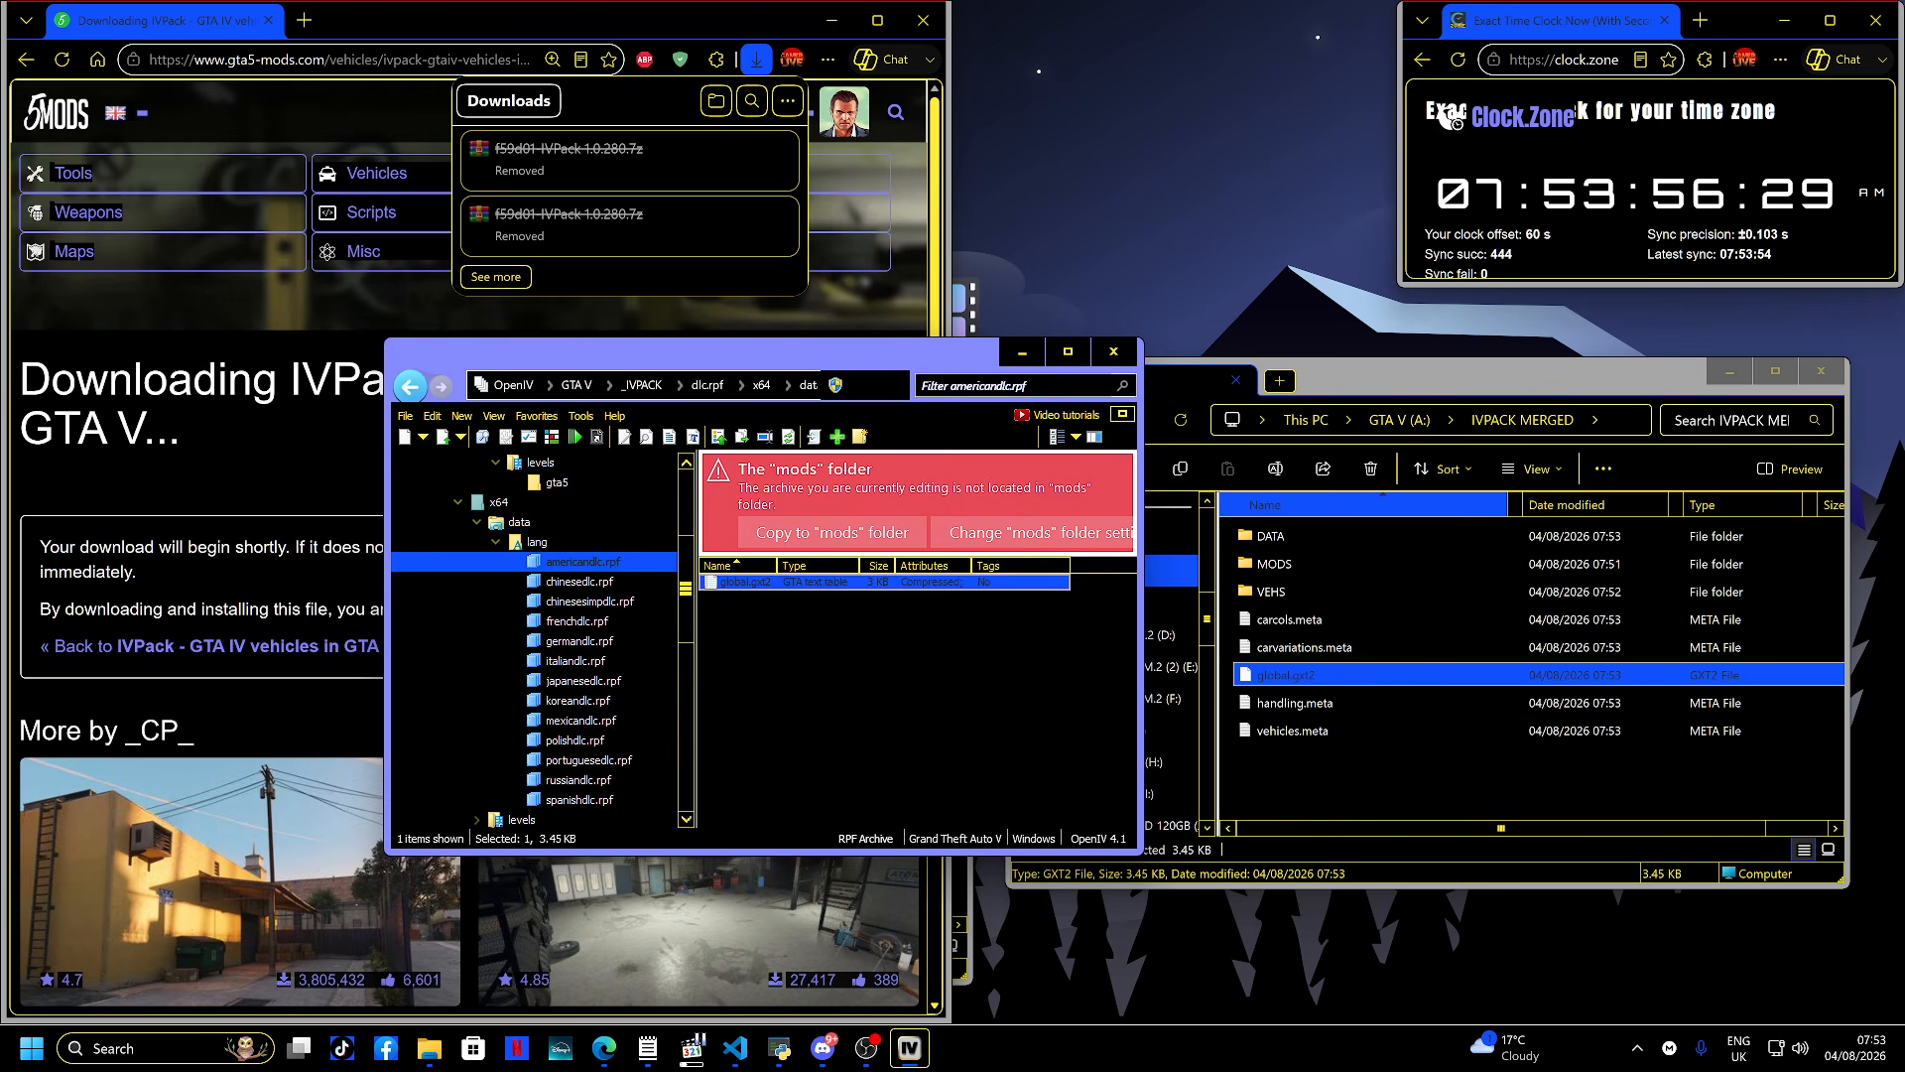
- Create a new text document named vehicle_names.txt in IVPACK MERGED
{"action": "right_click", "coordinate": [1241, 767]}
{"action": "mouse_move", "coordinate": [1298, 603]}
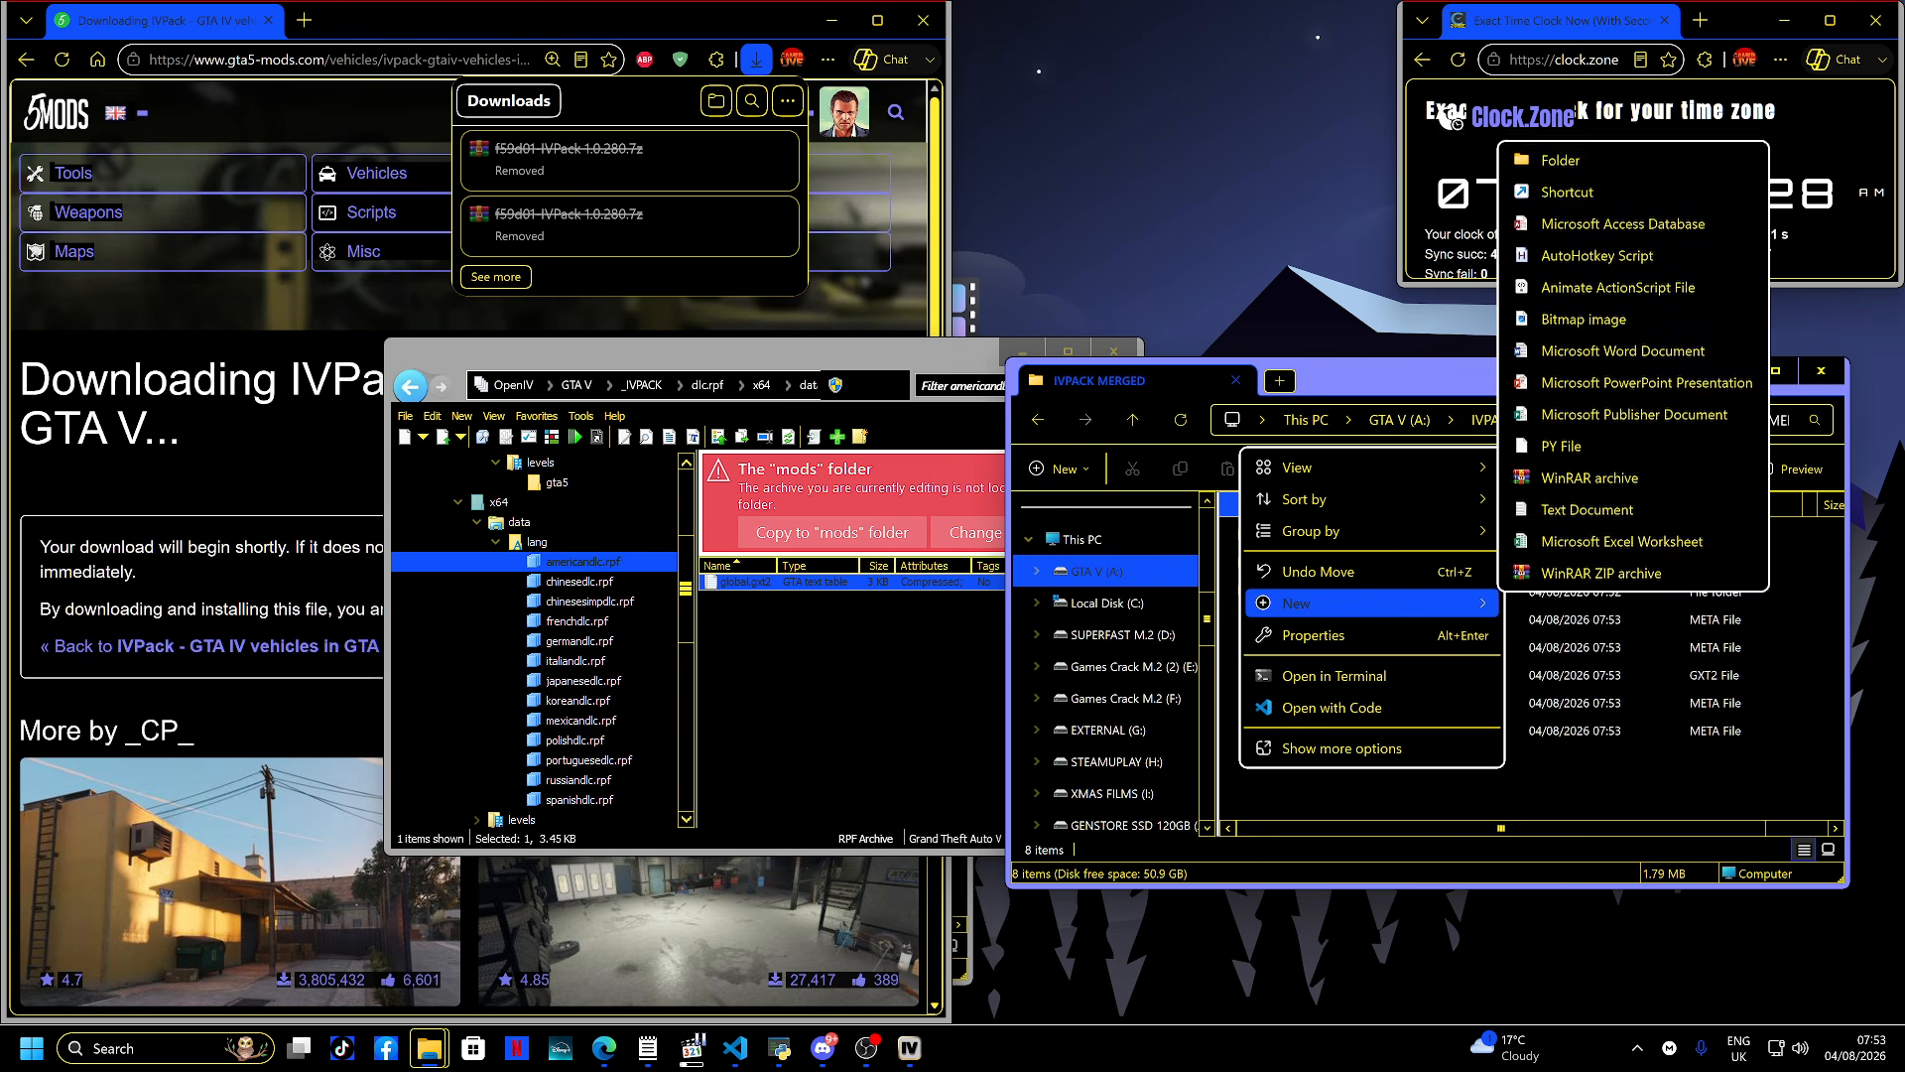
{"action": "left_click", "coordinate": [1587, 509]}
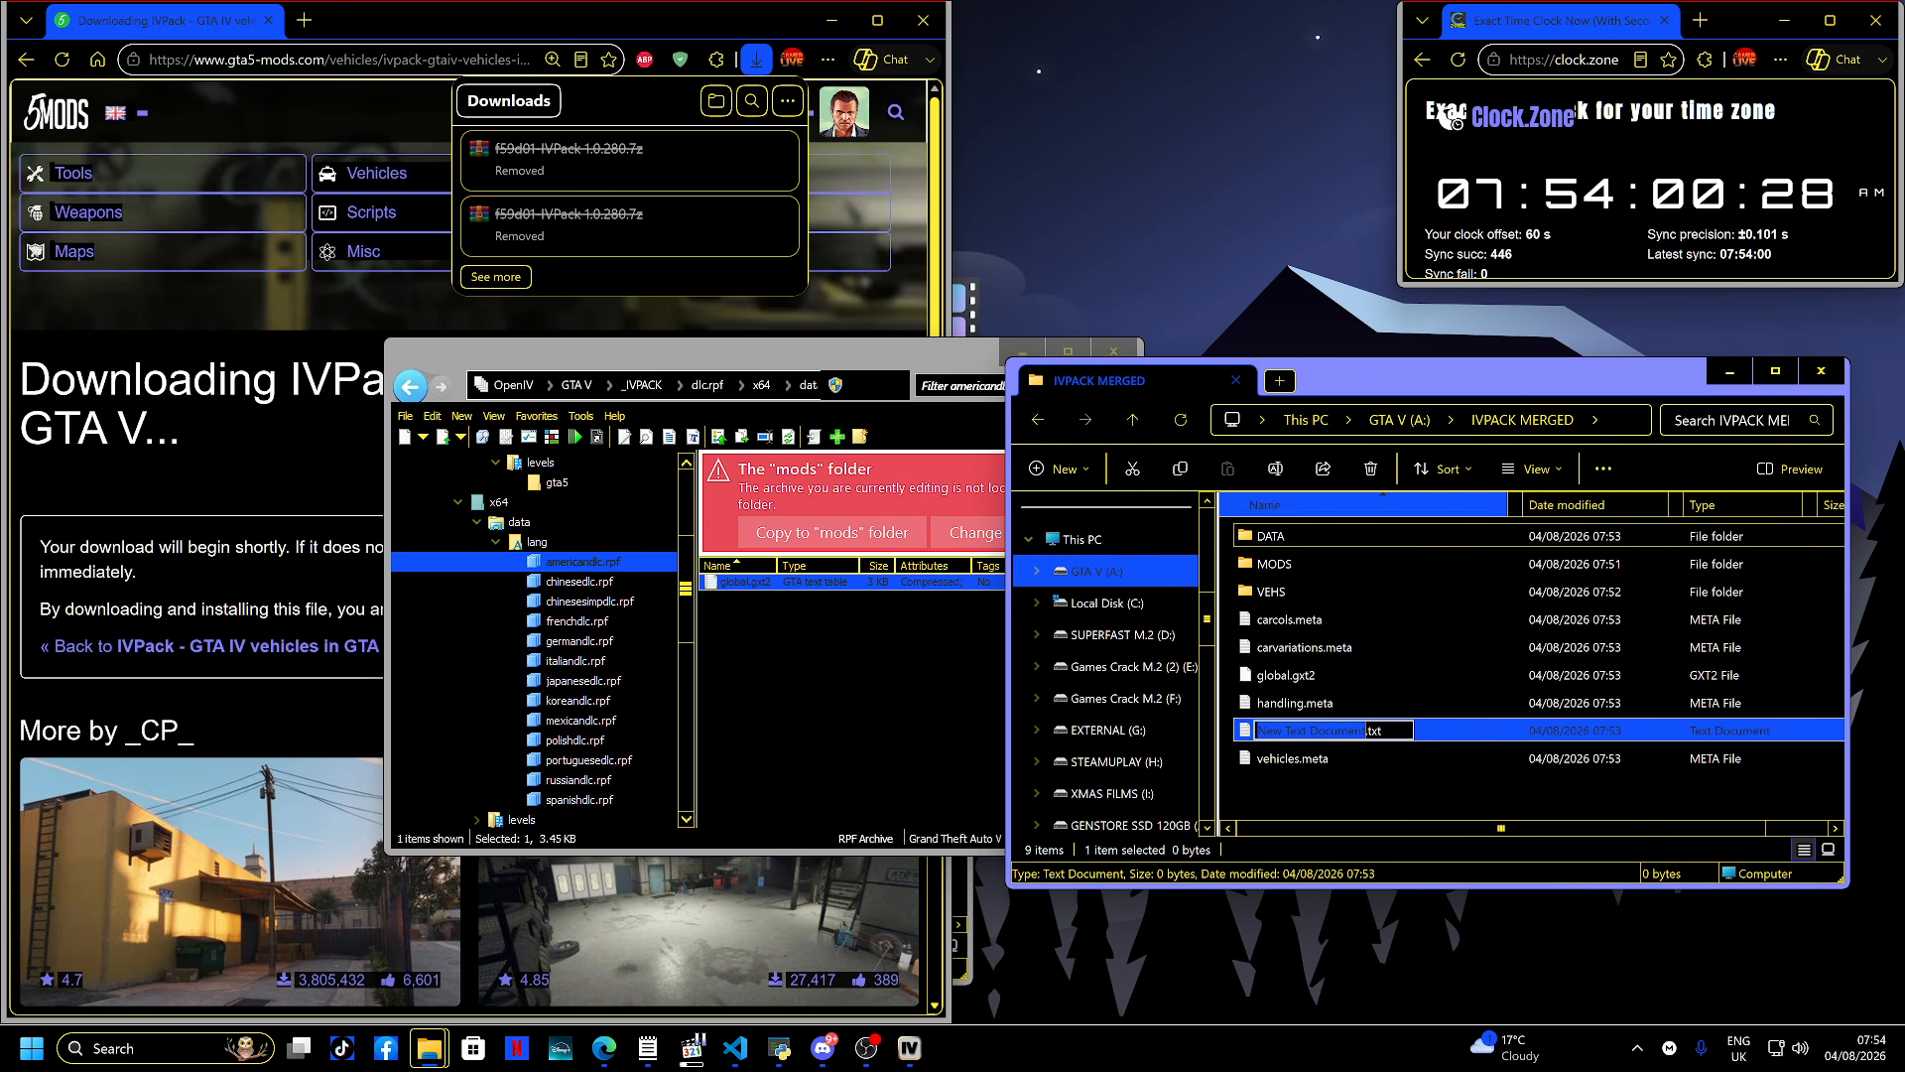
{"action": "type", "text": "vehic"}
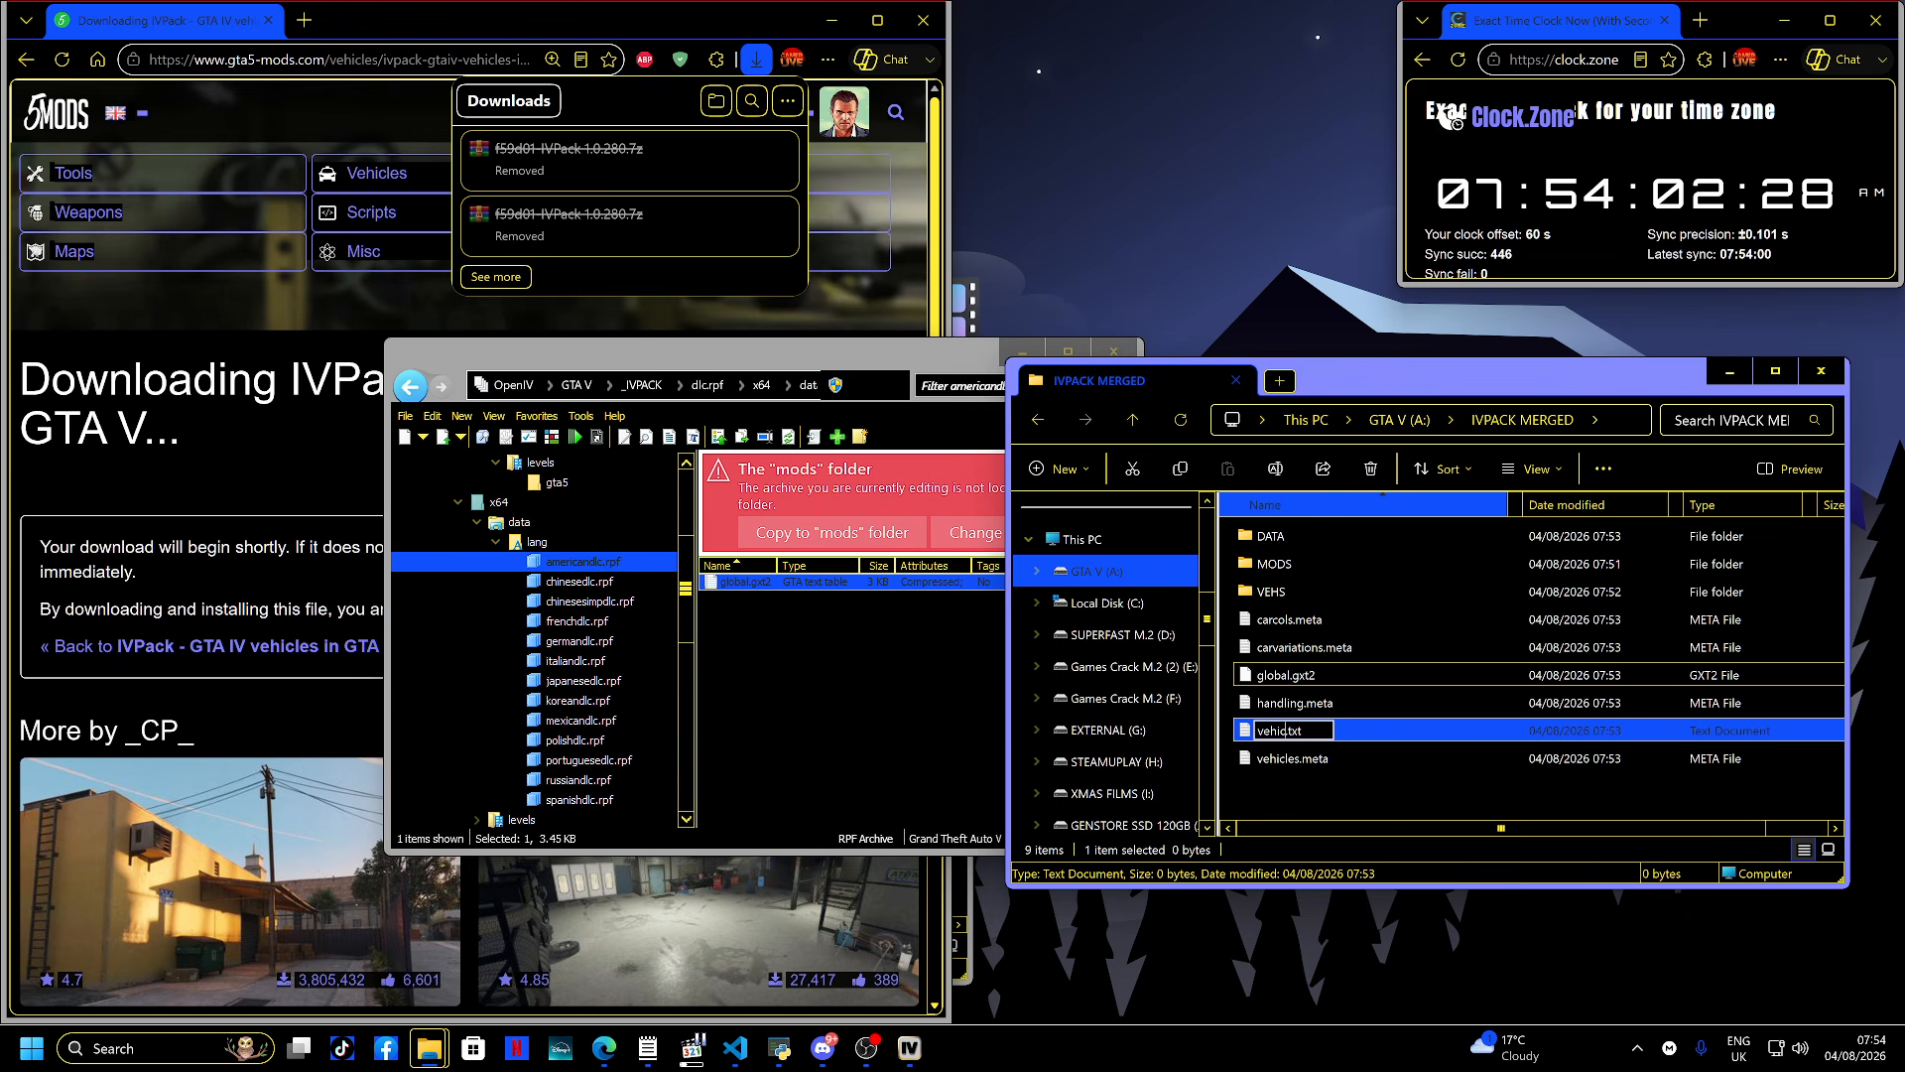
{"action": "type", "text": "le_names"}
{"action": "key", "text": "Return"}
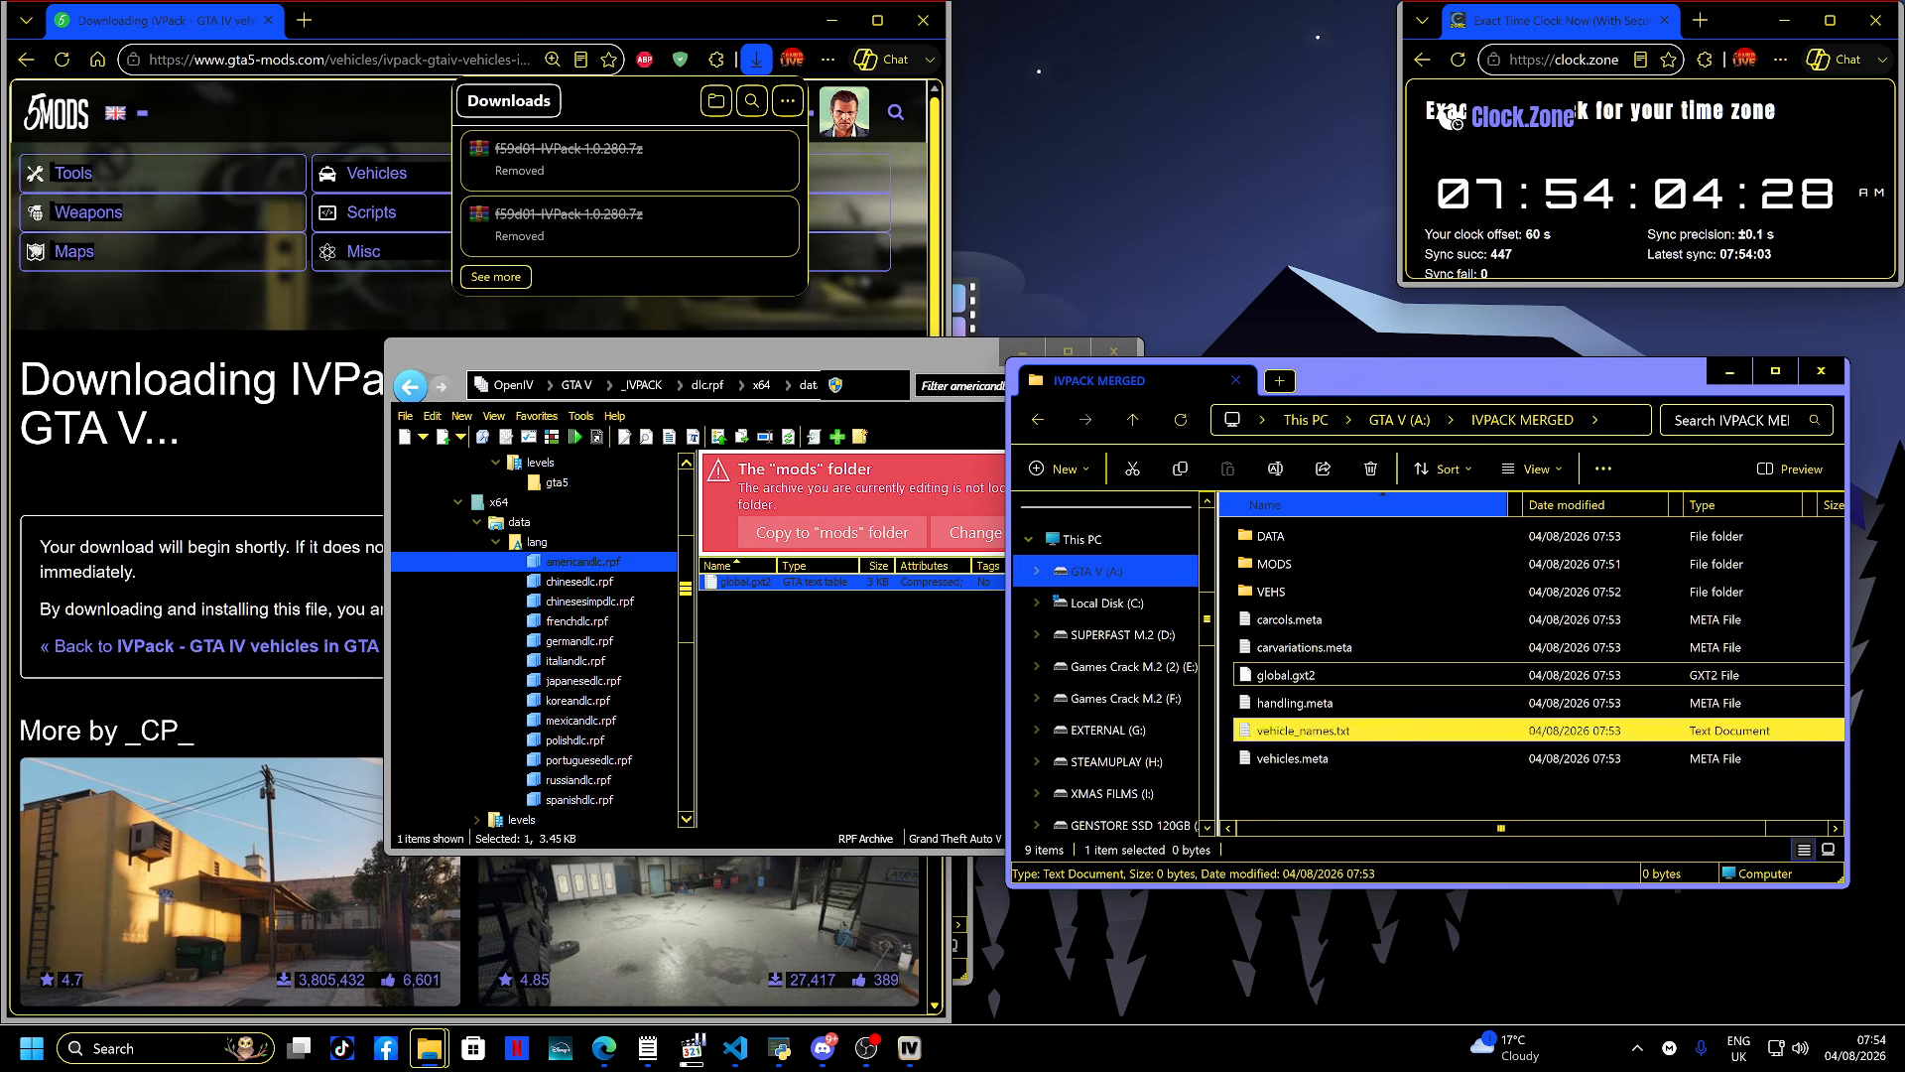
- Paste the vehicle name list into vehicle_names.txt and save it
{"action": "key", "text": "Return"}
{"action": "key", "text": "ctrl+v"}
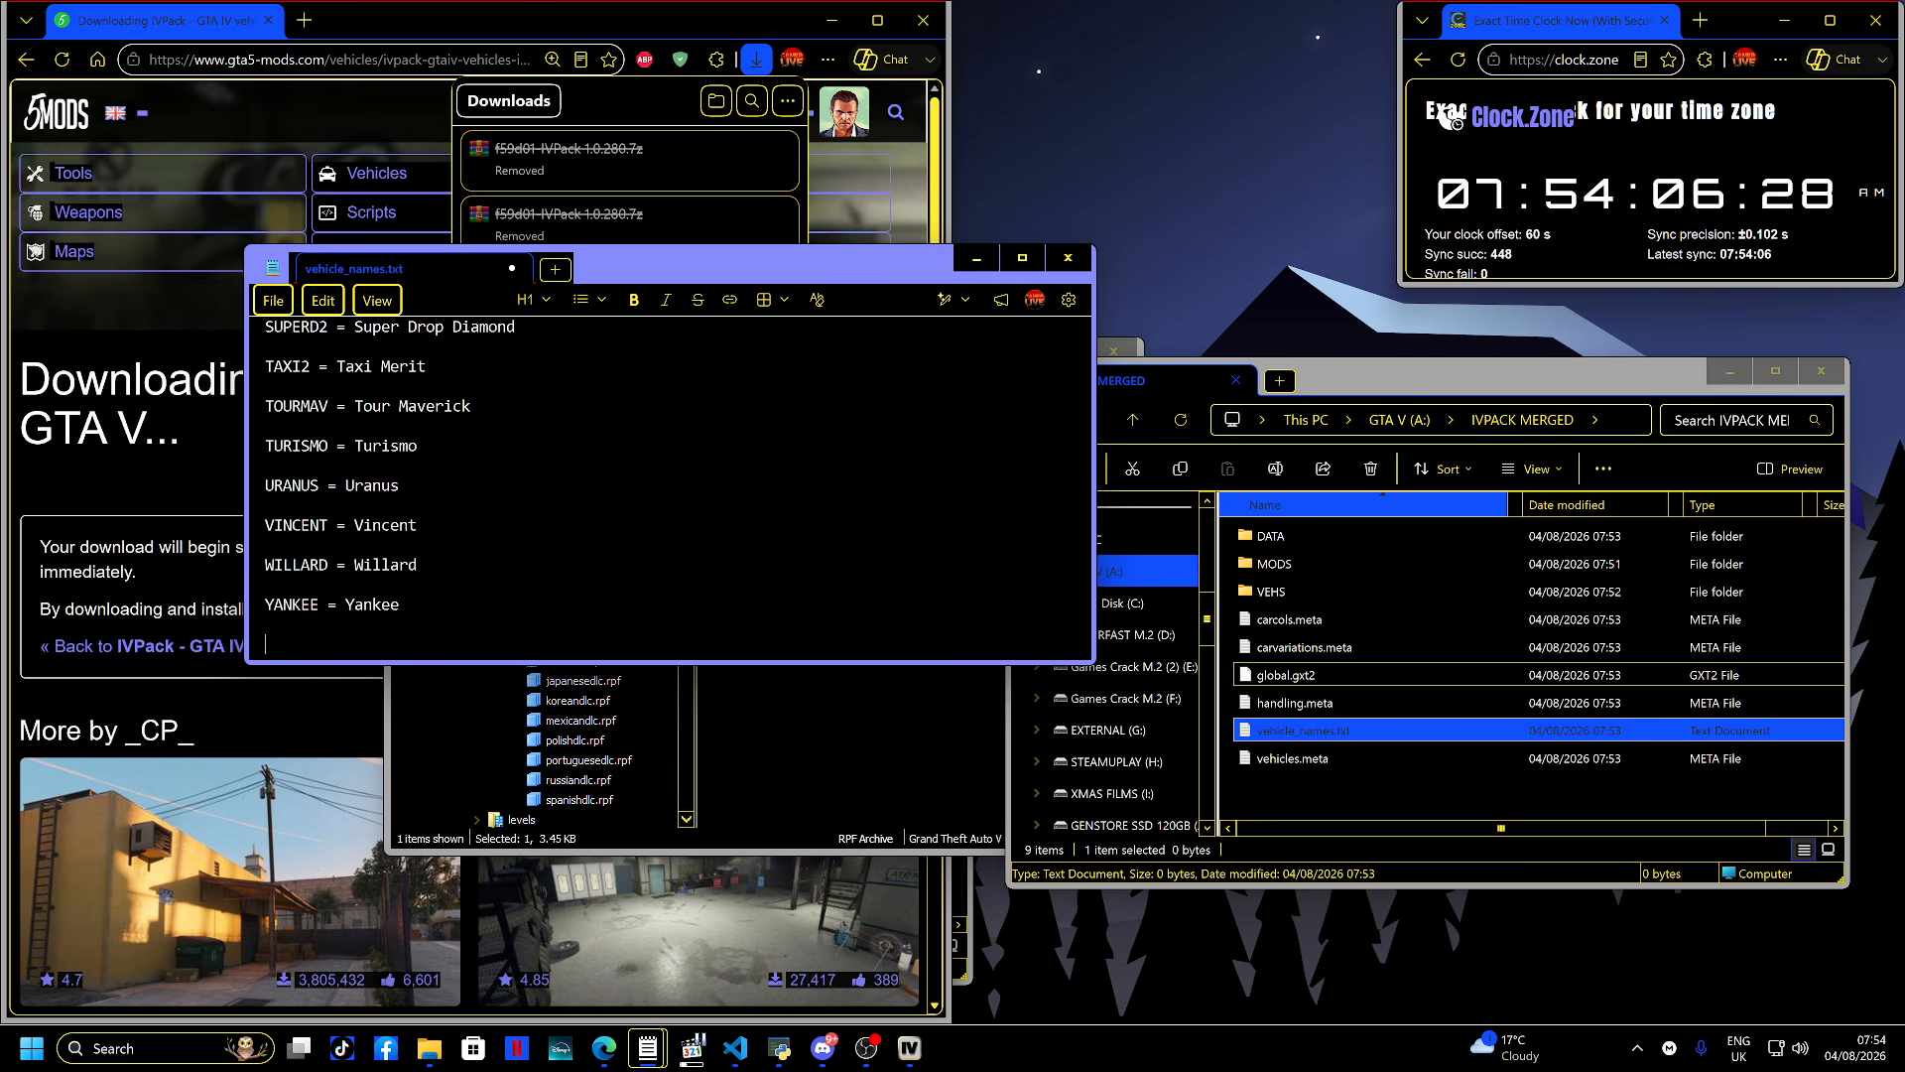
{"action": "key", "text": "alt+F4"}
{"action": "key", "text": "Return"}
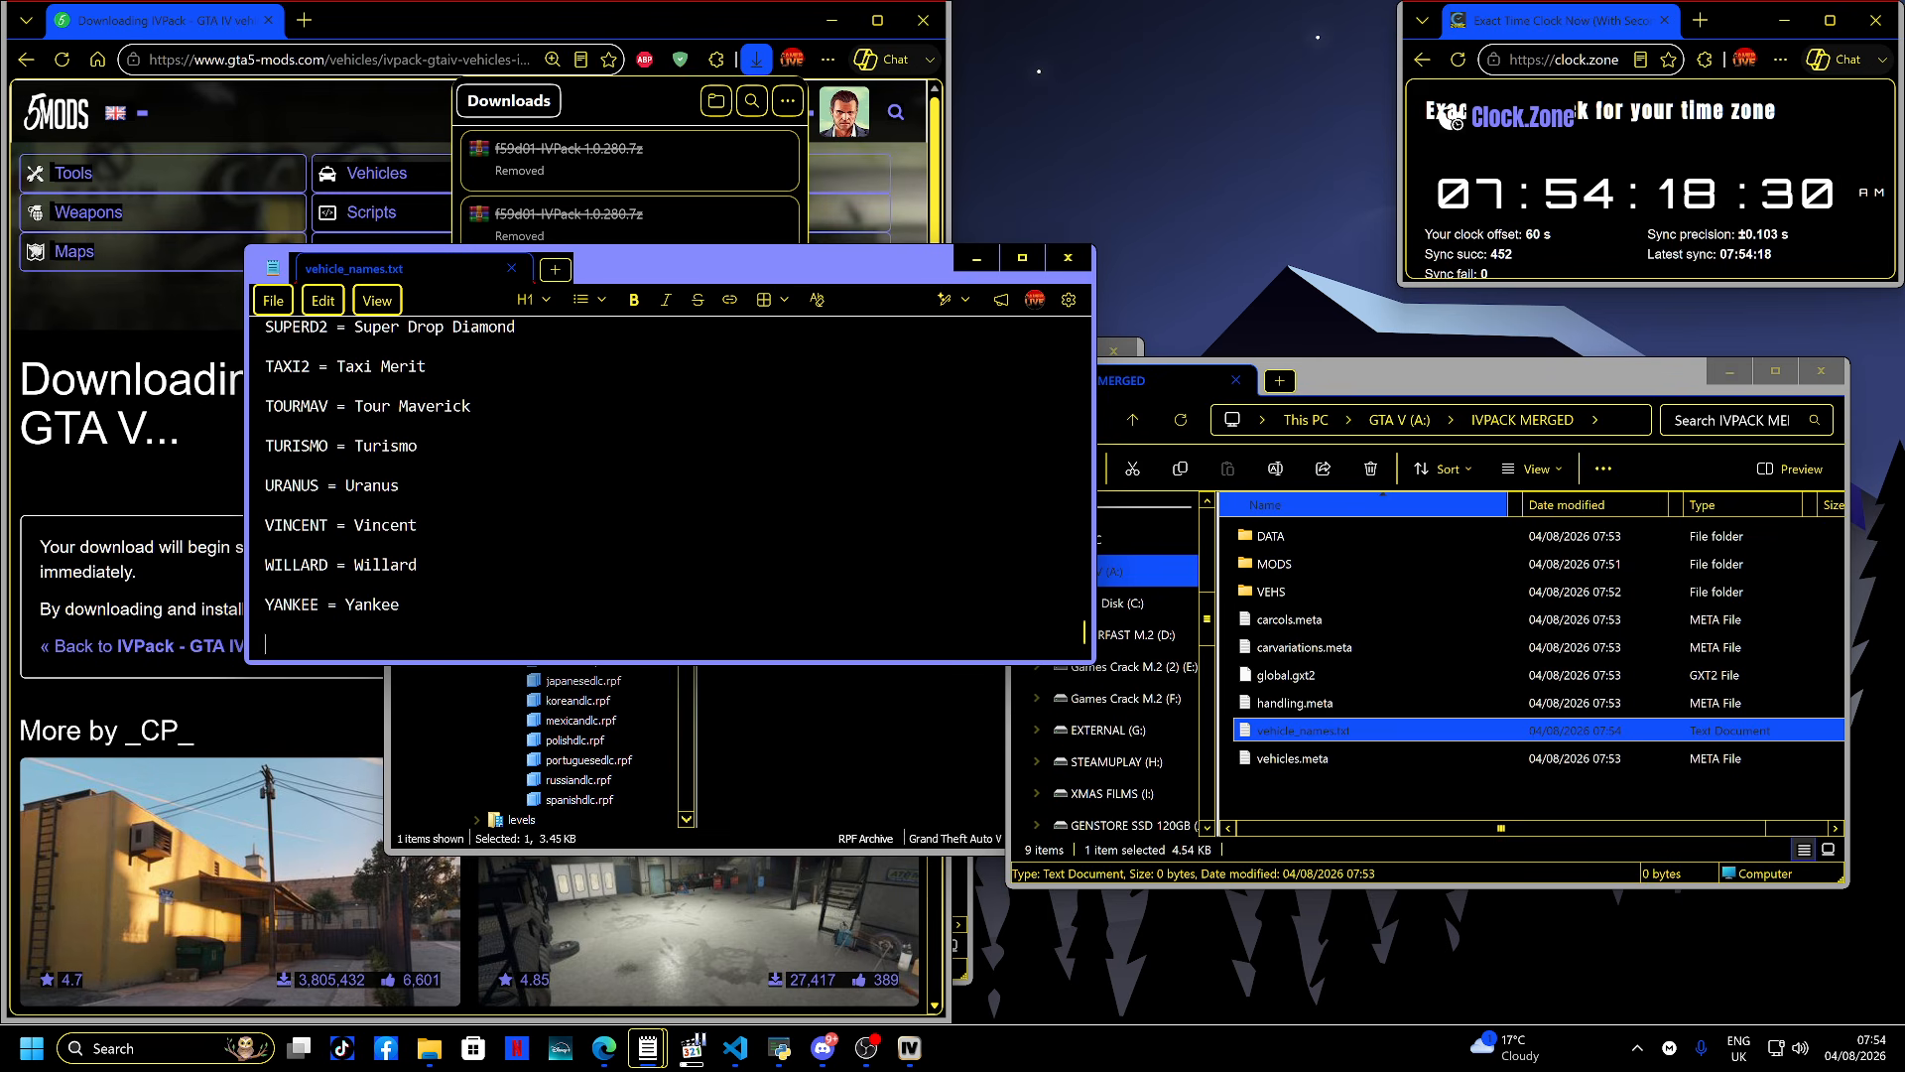
- Close the text document, delete global.gxt2 from IVPACK MERGED, and reopen vehicle_names.txt to check its contents
{"action": "left_click", "coordinate": [1067, 258]}
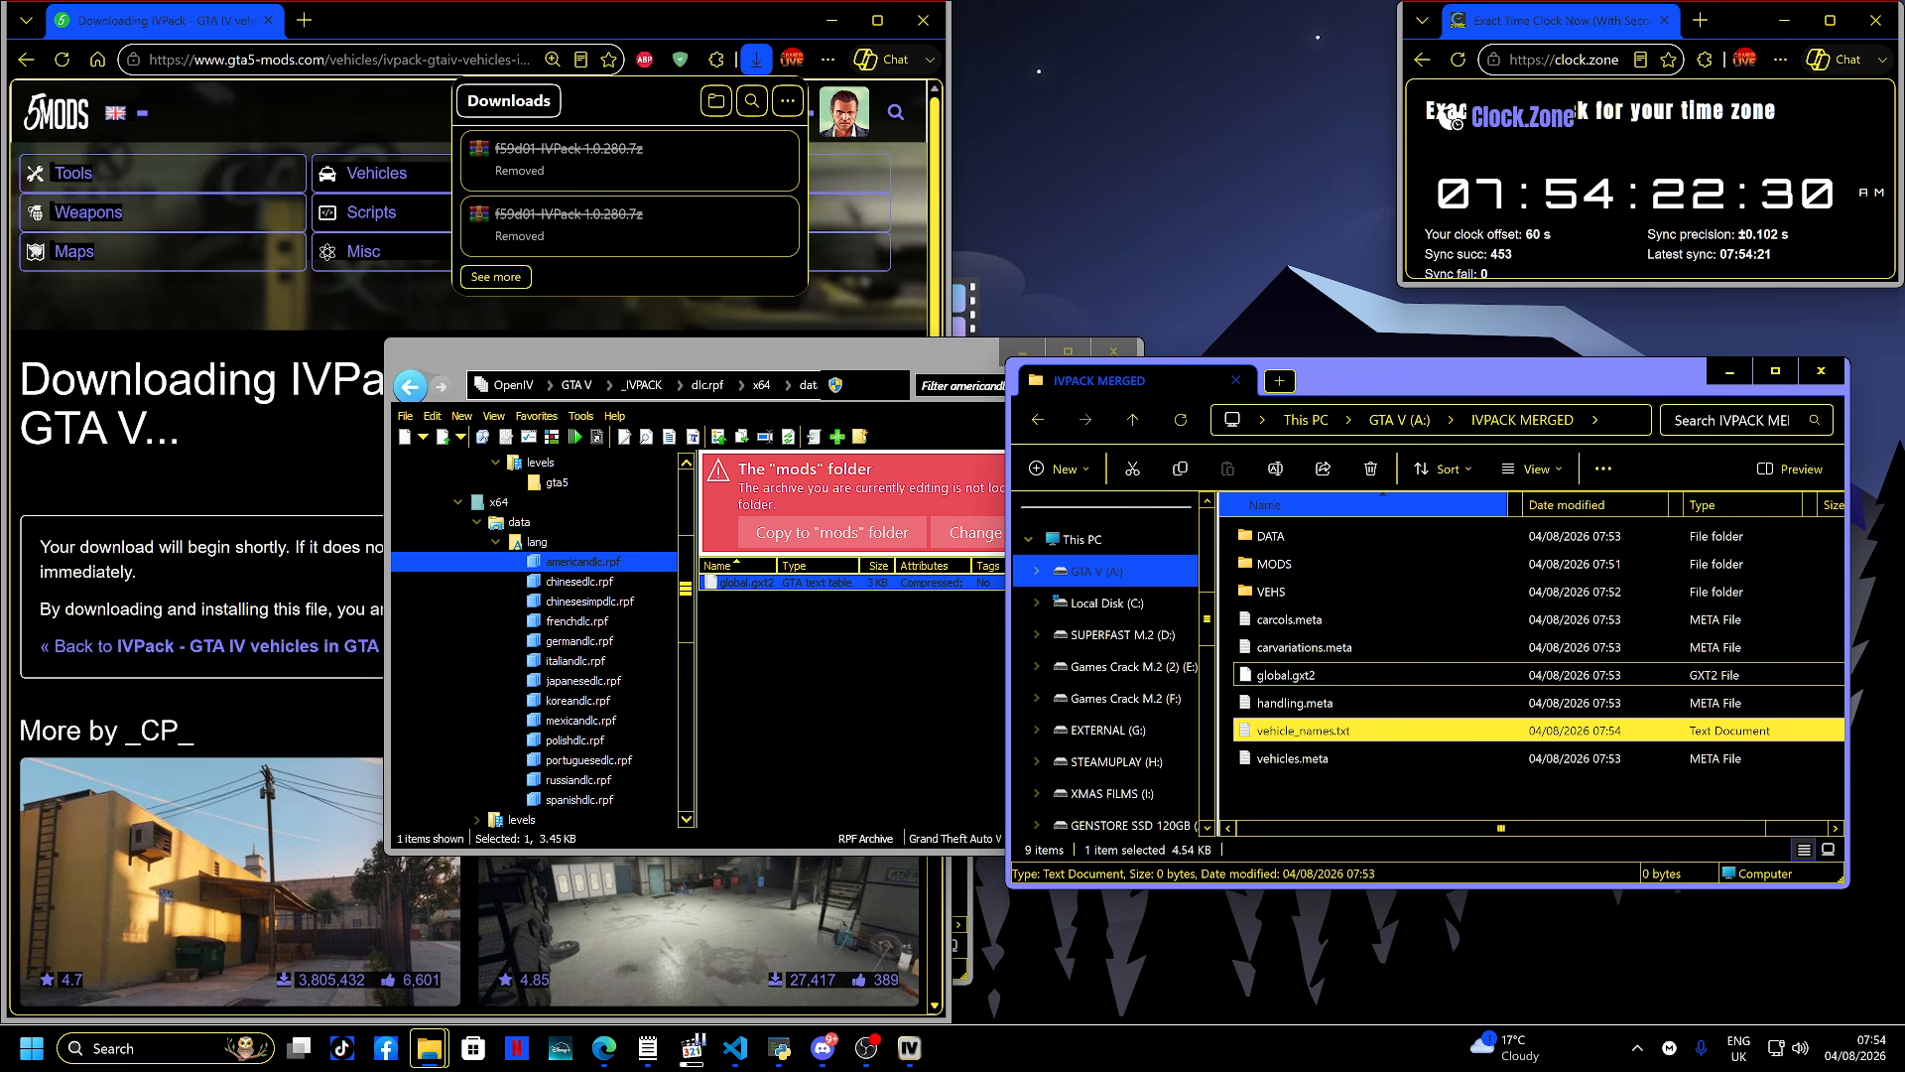
{"action": "left_click", "coordinate": [1287, 675]}
{"action": "key", "text": "Delete"}
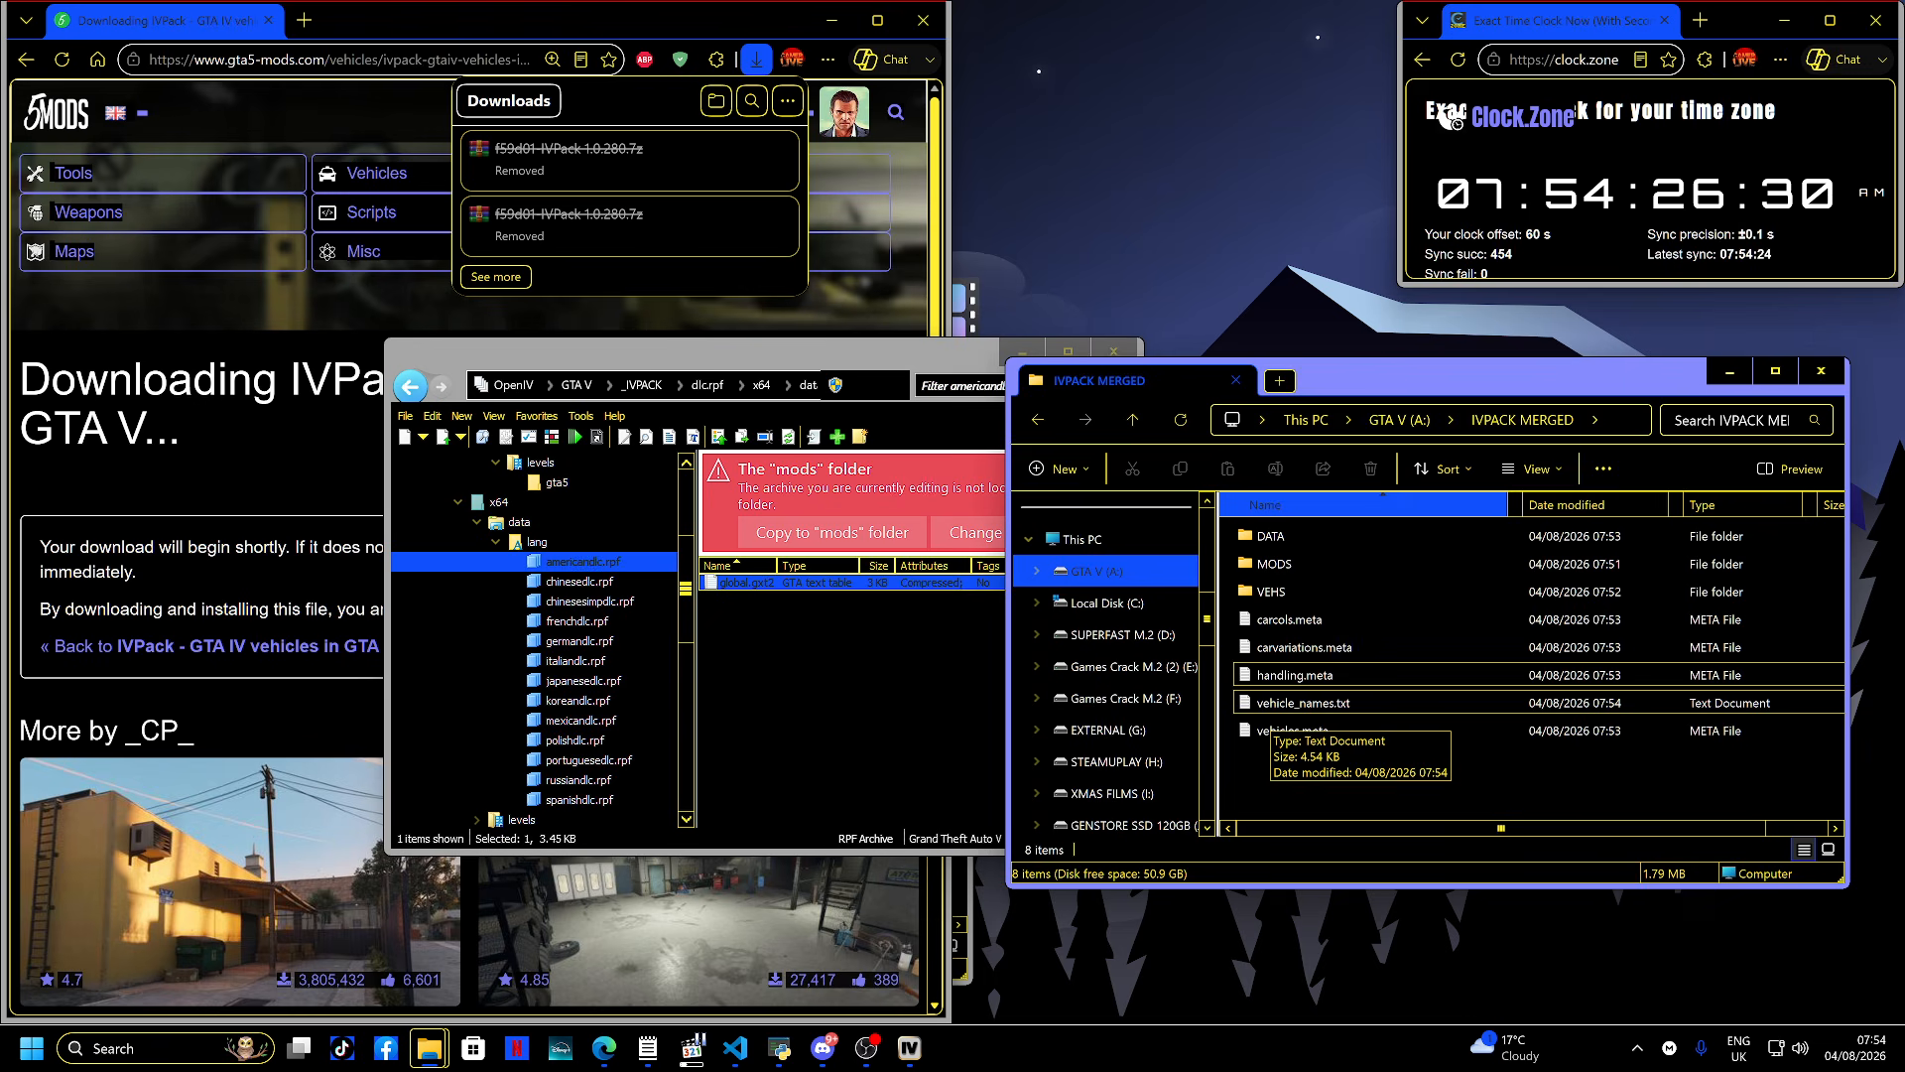
{"action": "double_click", "coordinate": [1290, 702]}
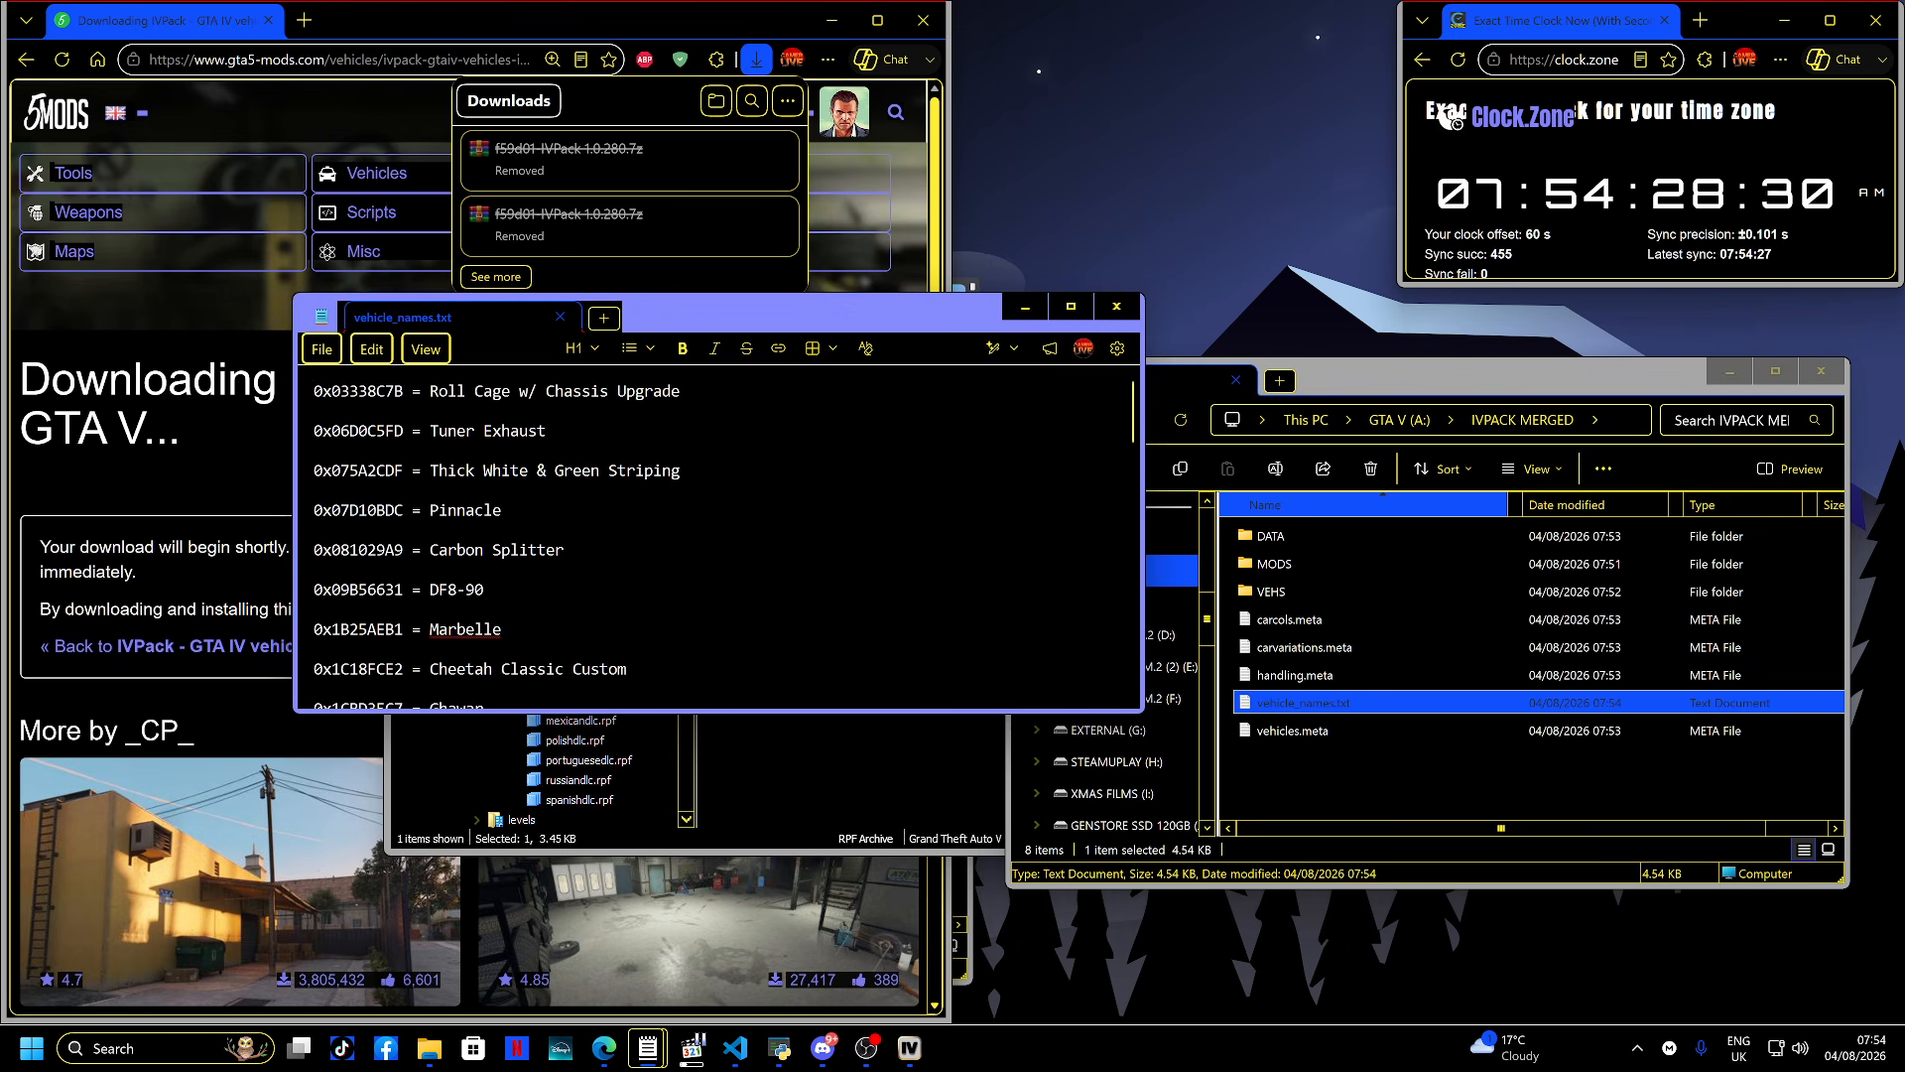
{"action": "key", "text": "alt+F4"}
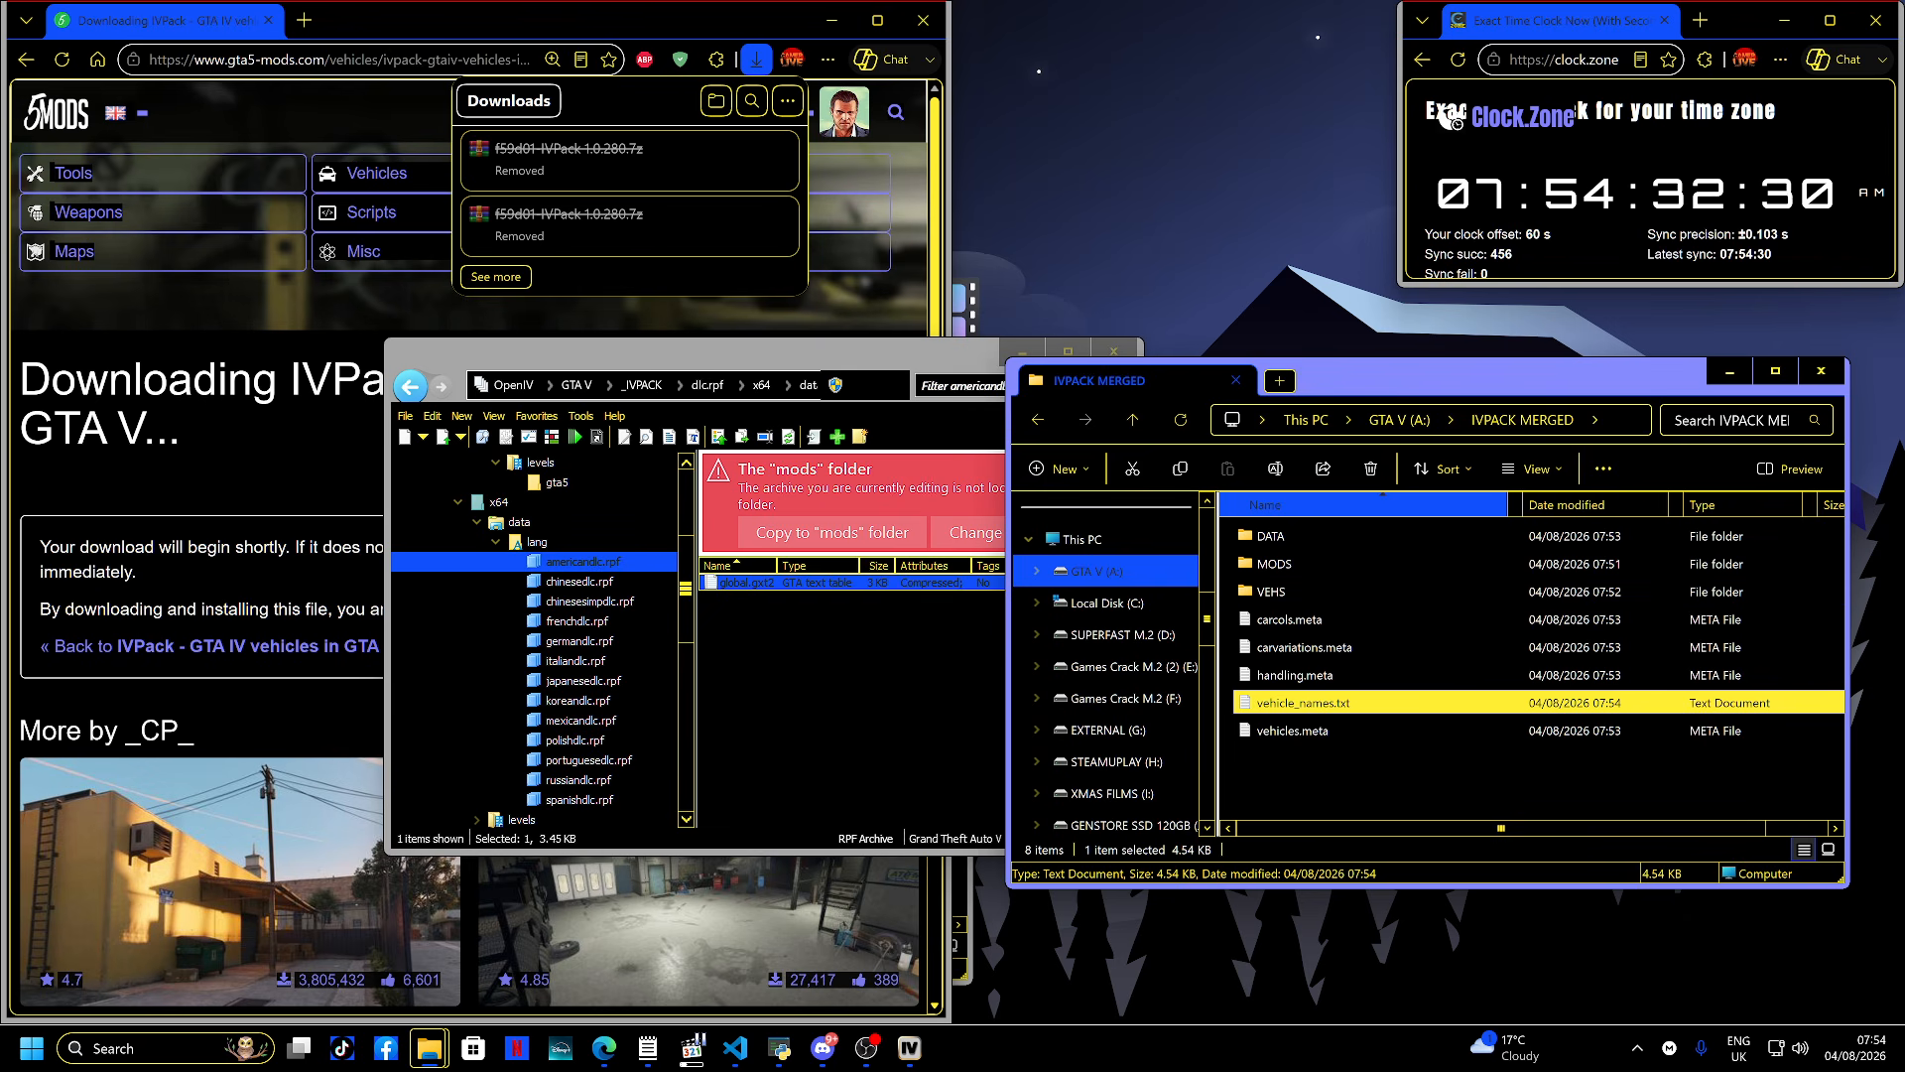
- Extract all files from ivp_global_mods.rpf in x64 > levels > pres > vehiclemods into the MODS folder
{"action": "left_click", "coordinate": [410, 386]}
{"action": "left_click", "coordinate": [409, 386]}
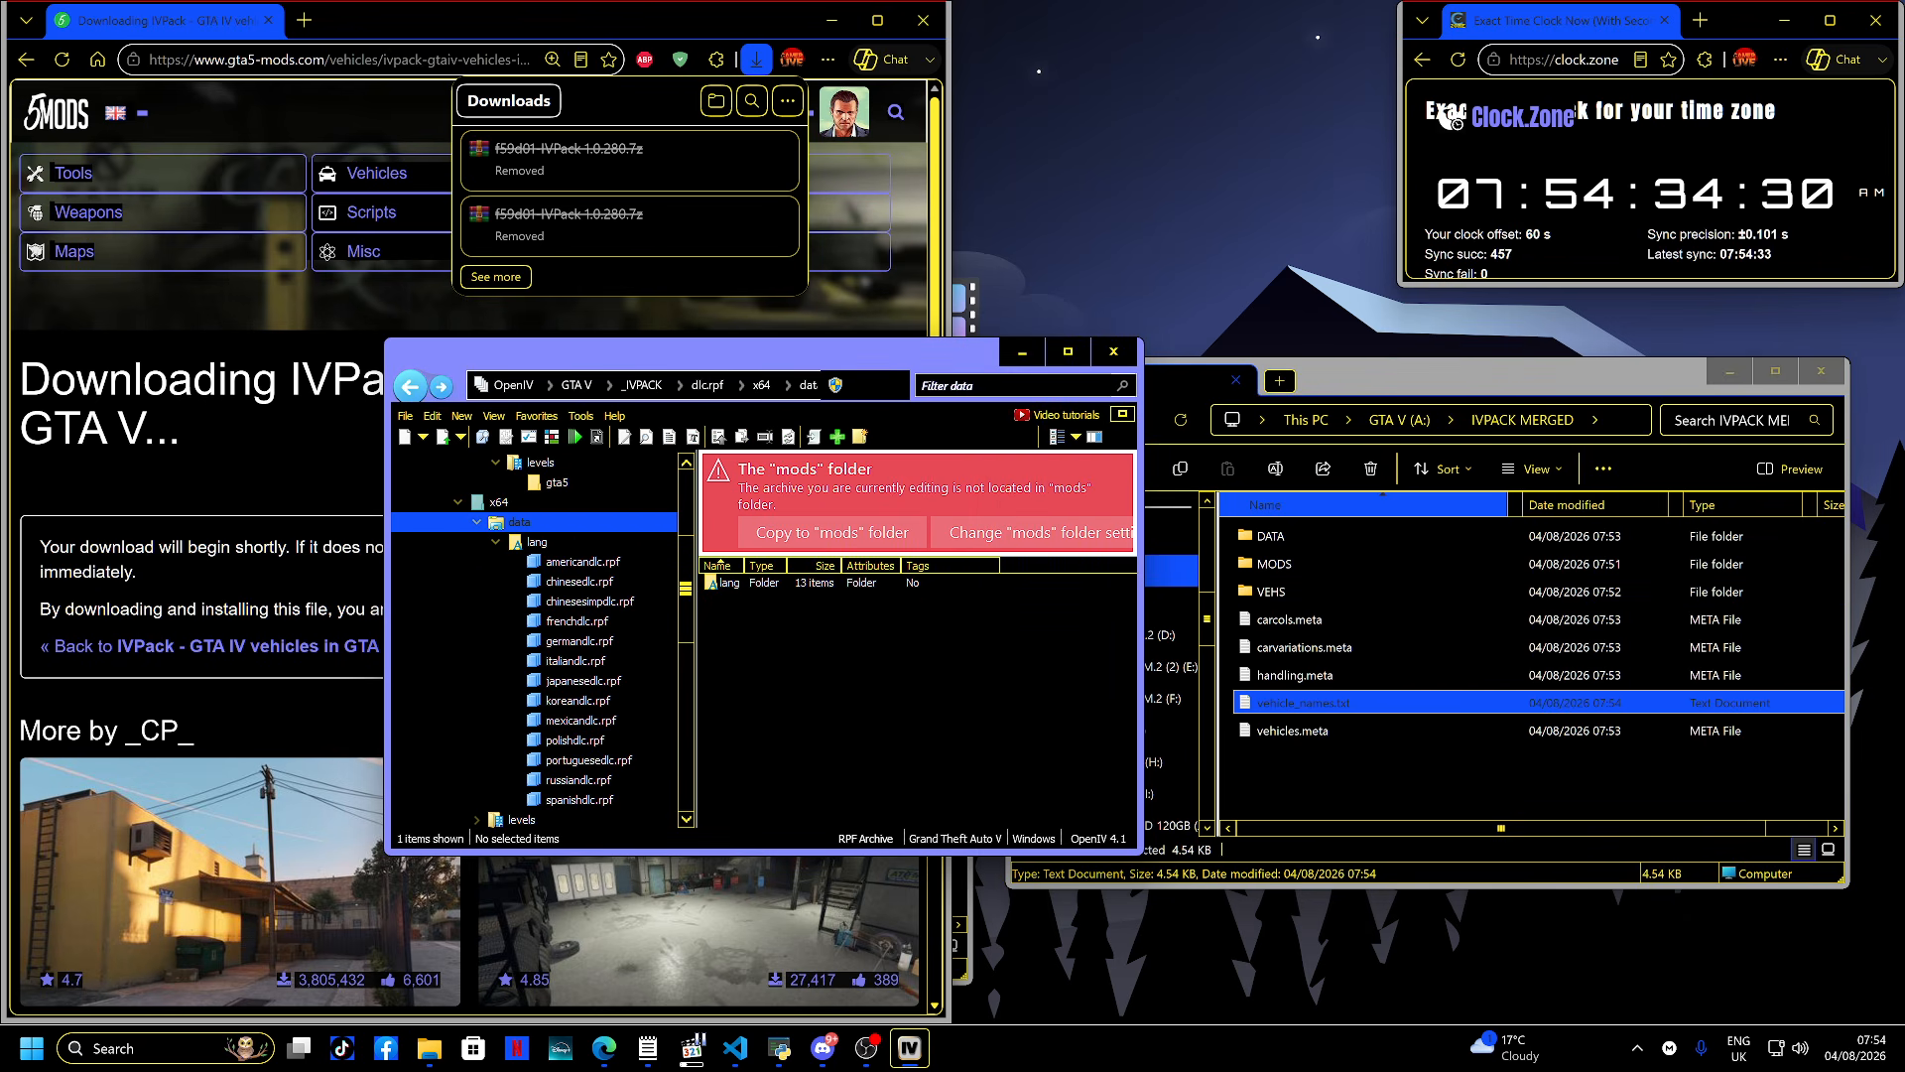
{"action": "left_click", "coordinate": [410, 386]}
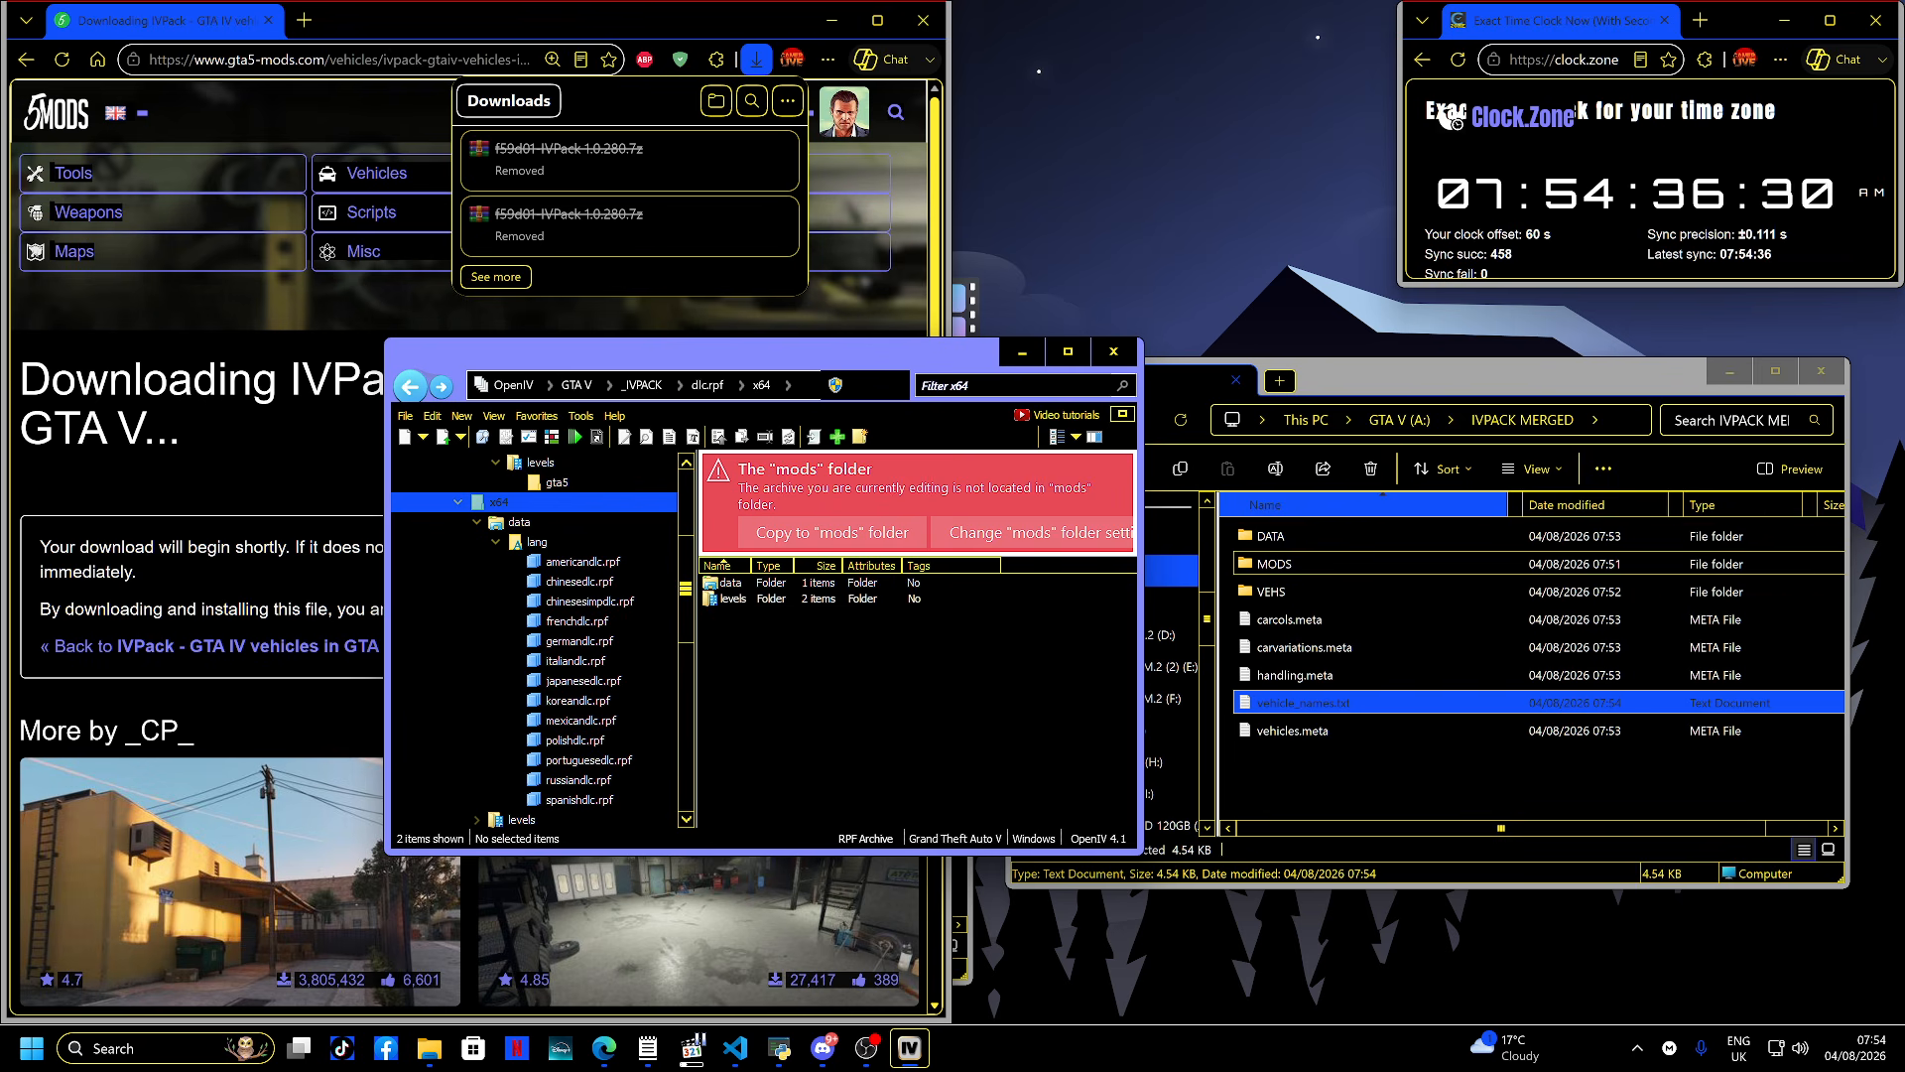
{"action": "double_click", "coordinate": [1274, 563]}
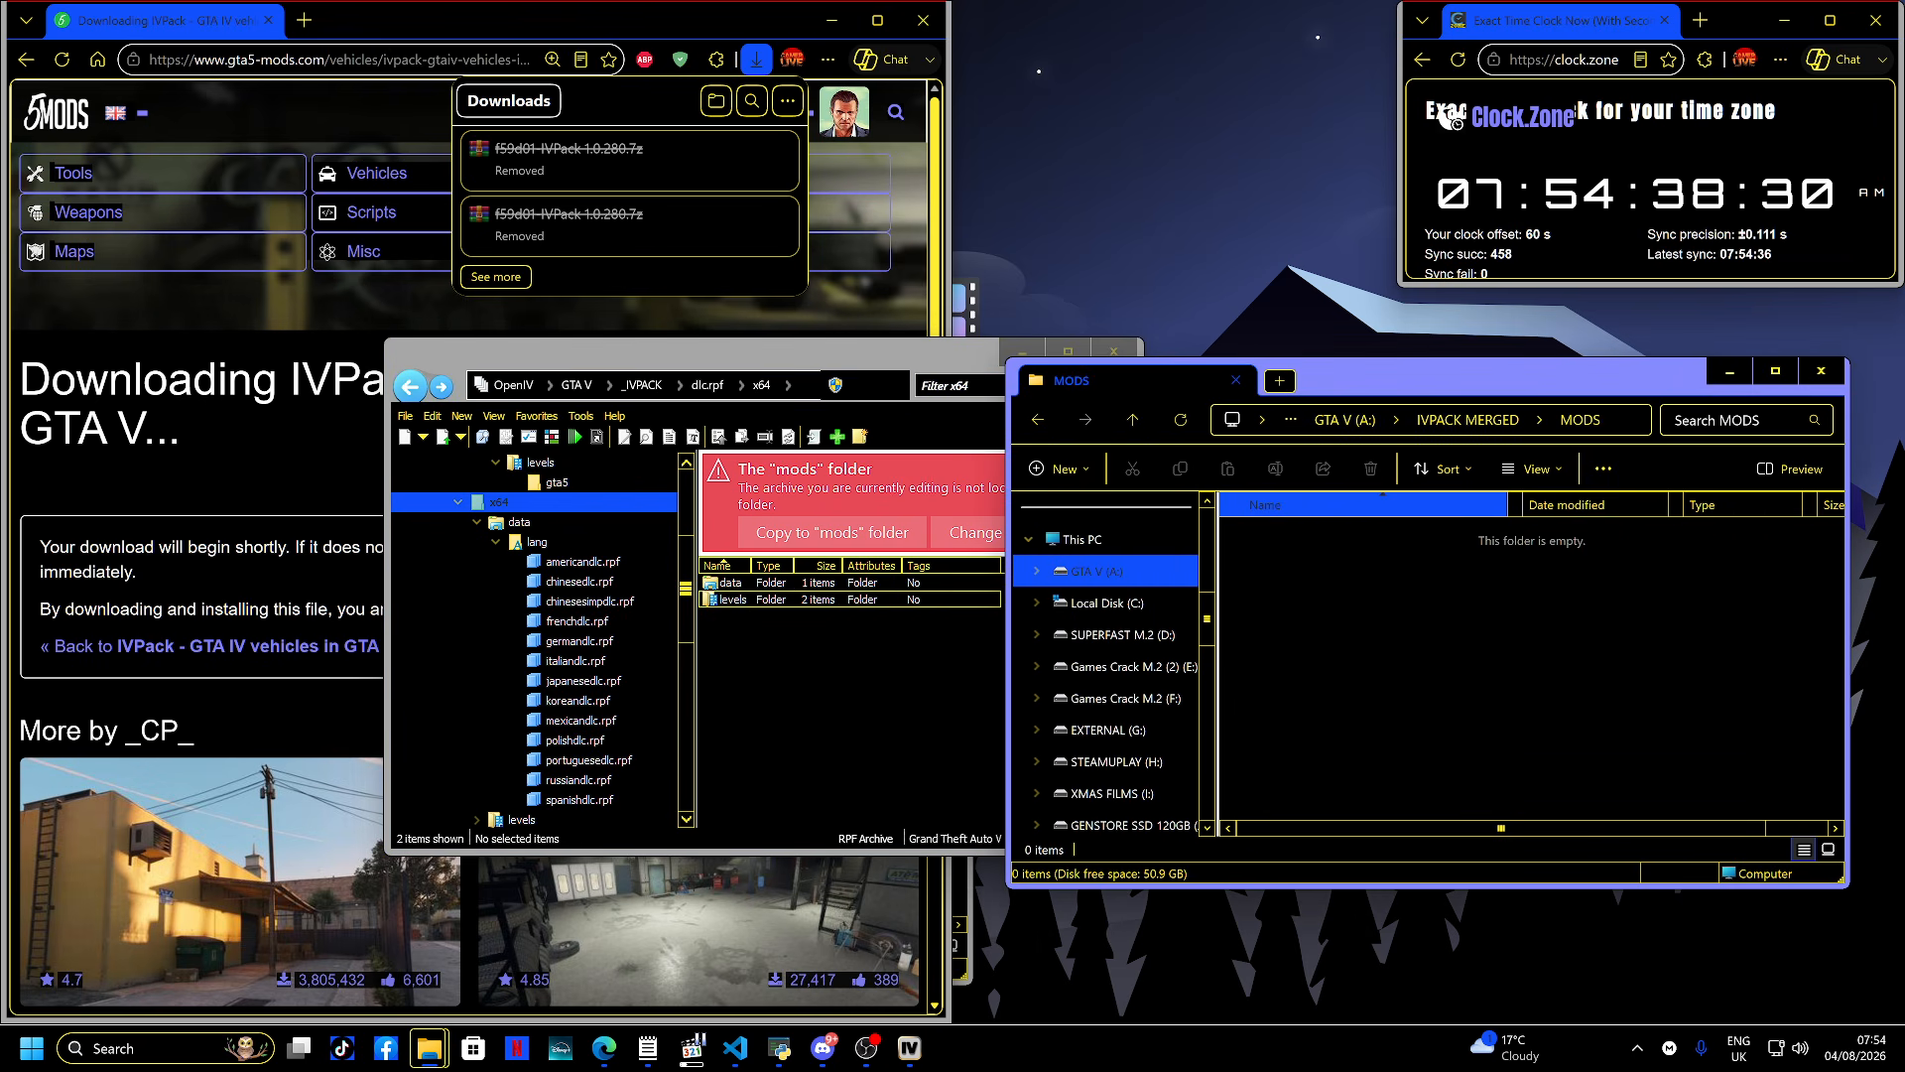
{"action": "double_click", "coordinate": [732, 598]}
{"action": "double_click", "coordinate": [730, 599]}
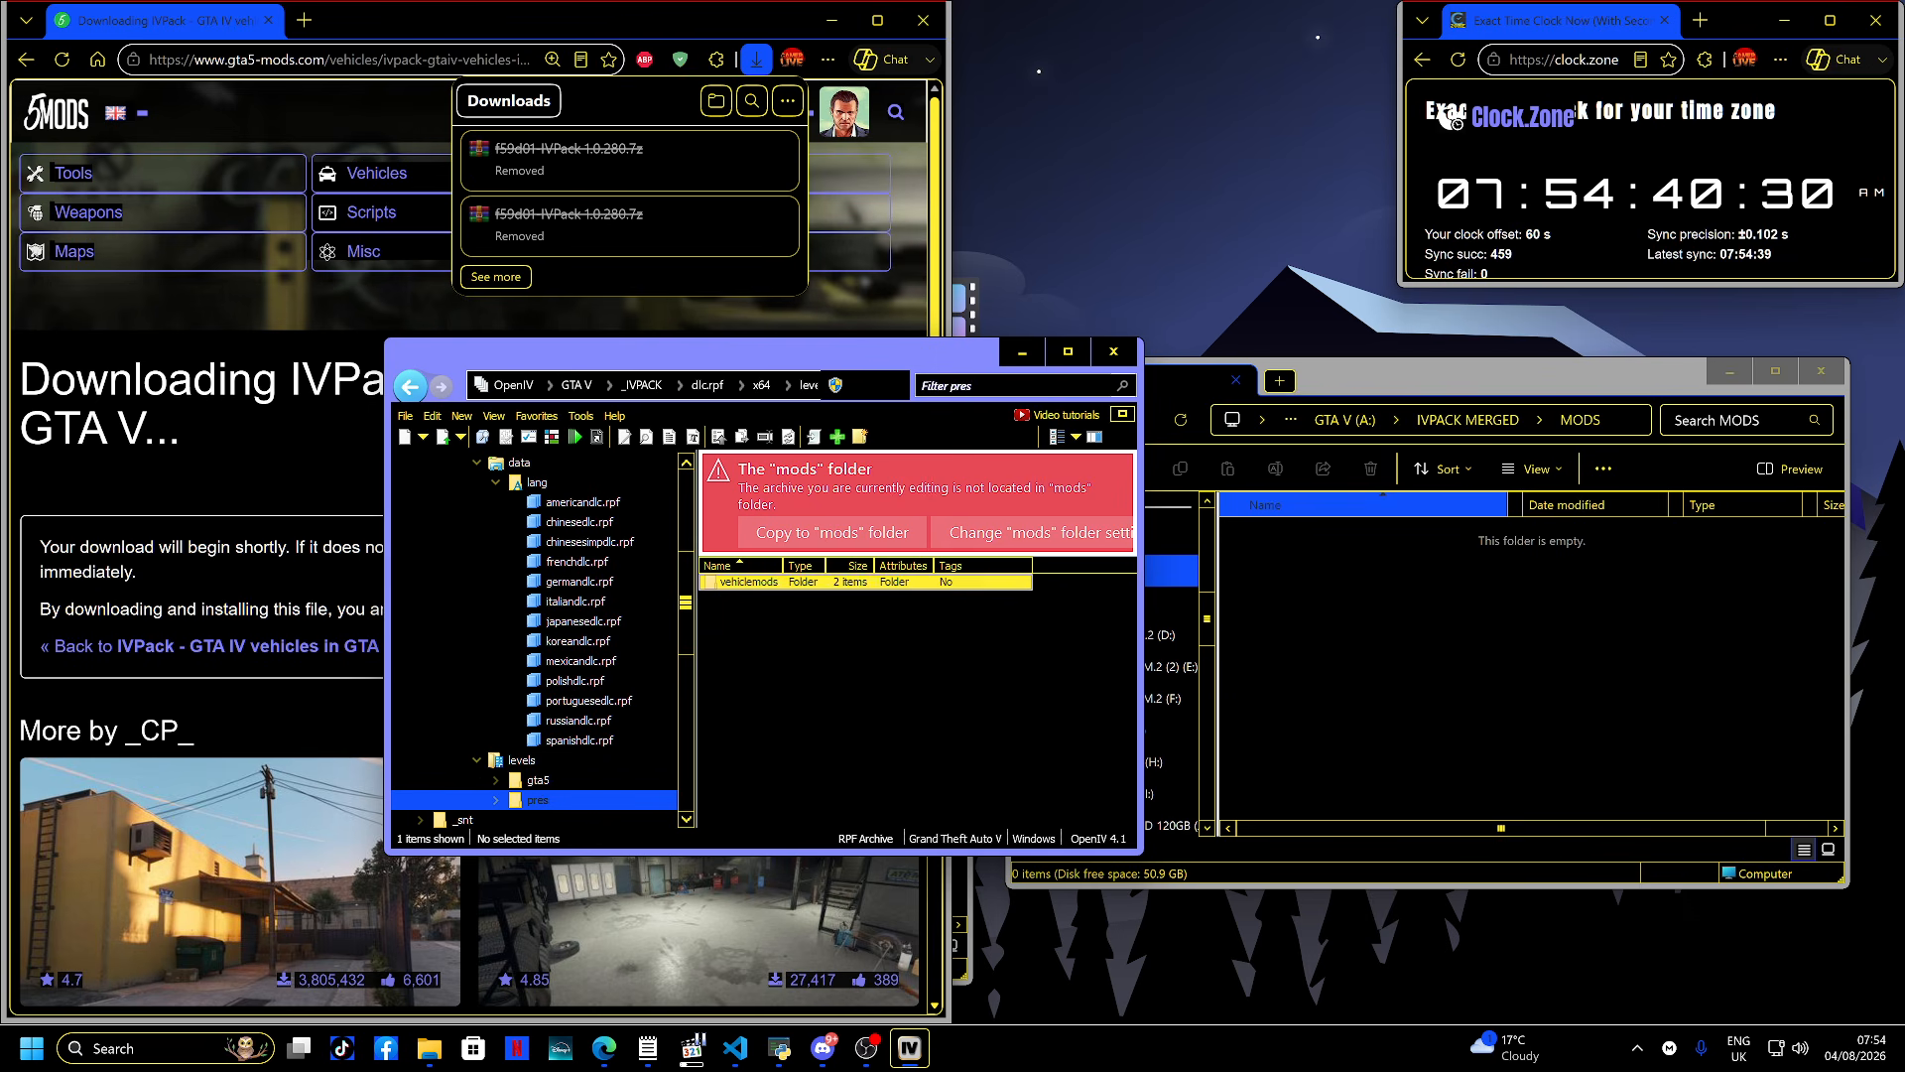
{"action": "double_click", "coordinate": [734, 583]}
{"action": "double_click", "coordinate": [764, 582]}
{"action": "key", "text": "ctrl+a"}
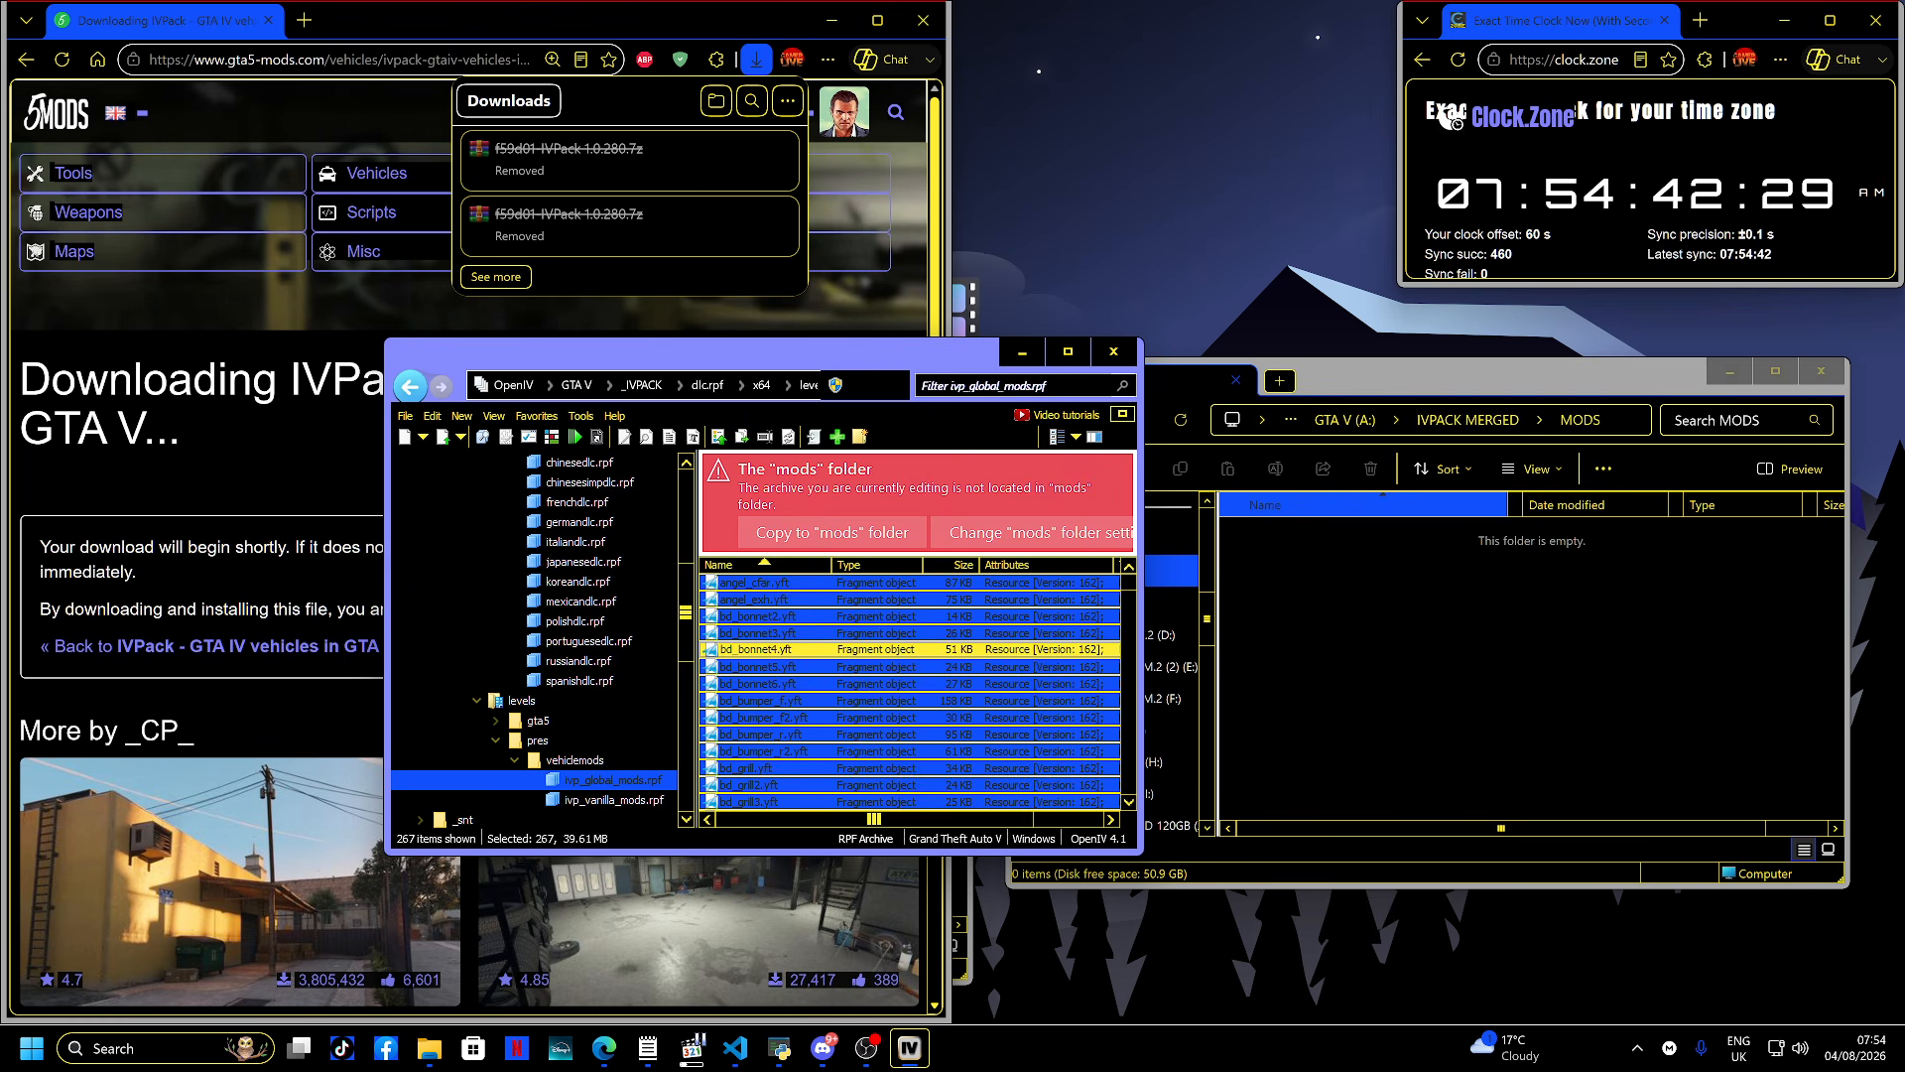
{"action": "left_click_drag", "start_coordinate": [764, 649], "coordinate": [1389, 655]}
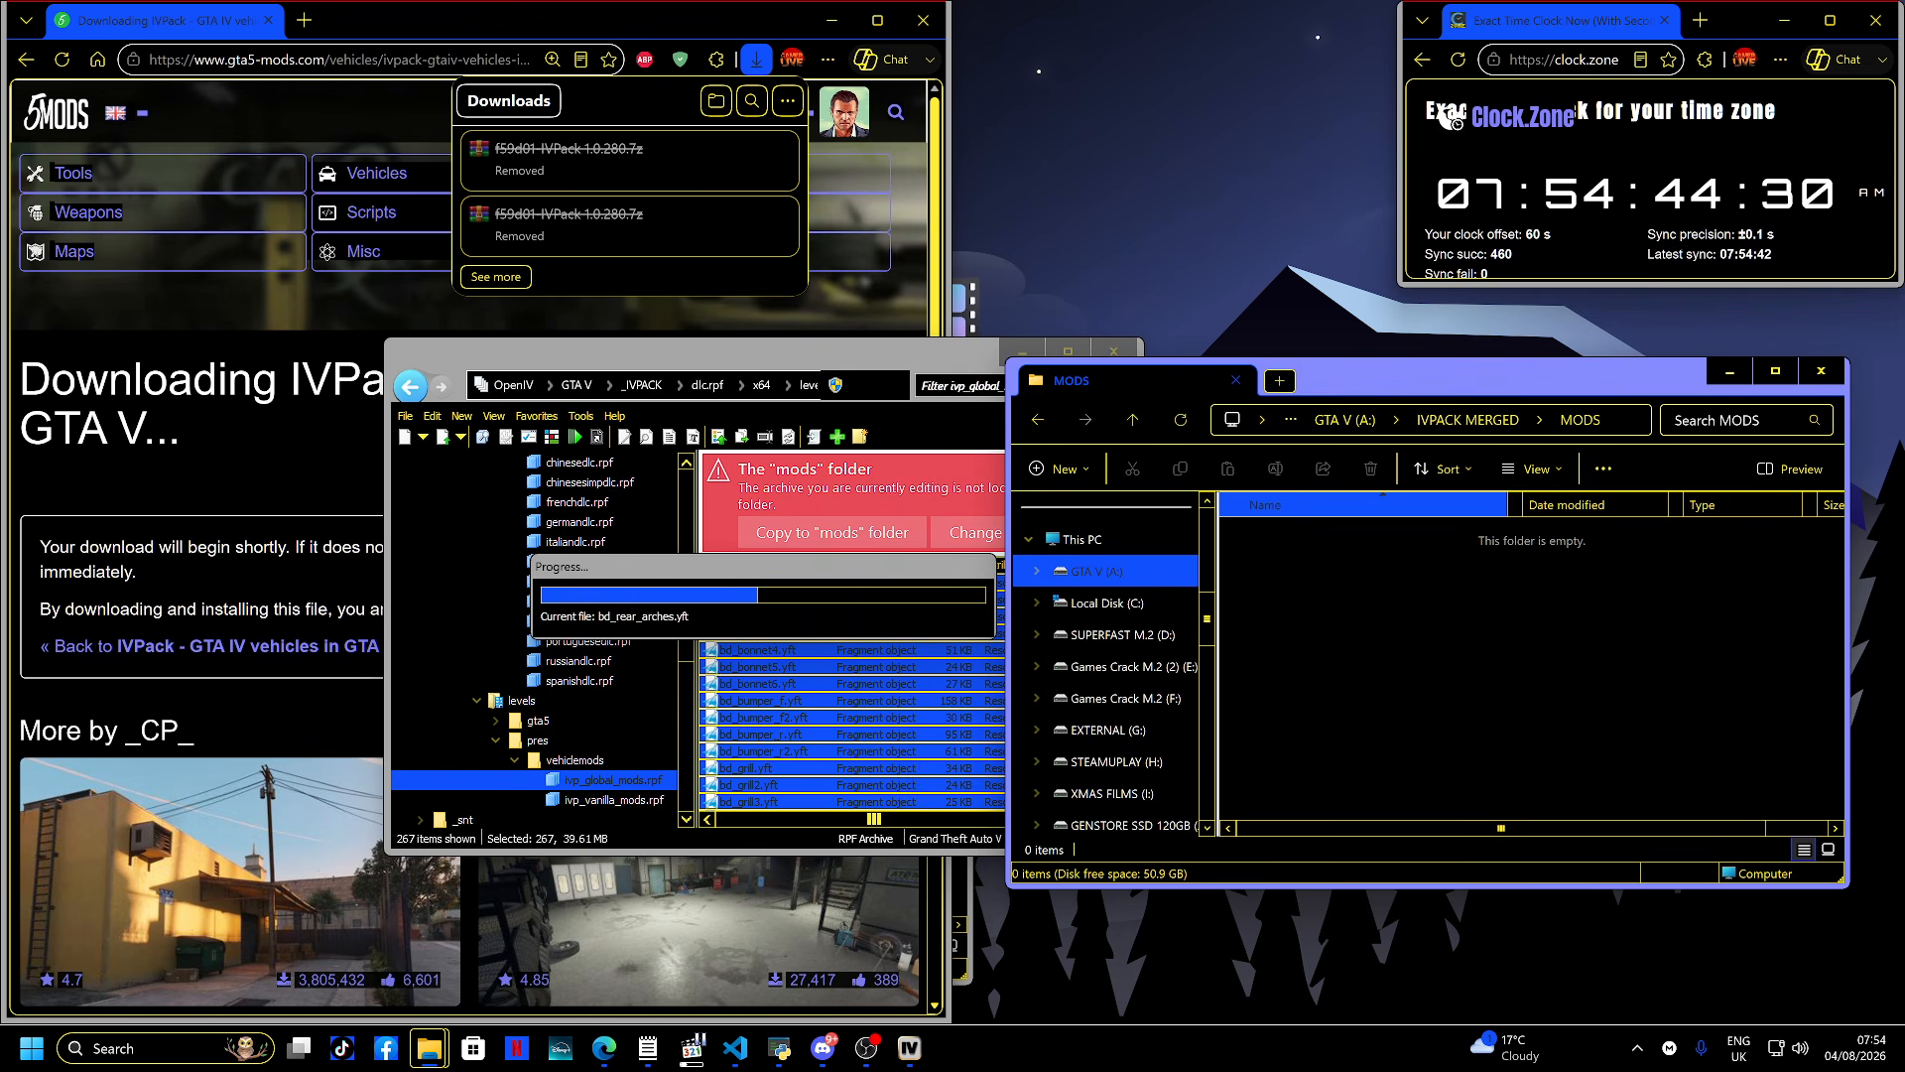
- Extract all files from ivp_vanilla_mods.rpf into the MODS folder as well
{"action": "key", "text": "alt+Left"}
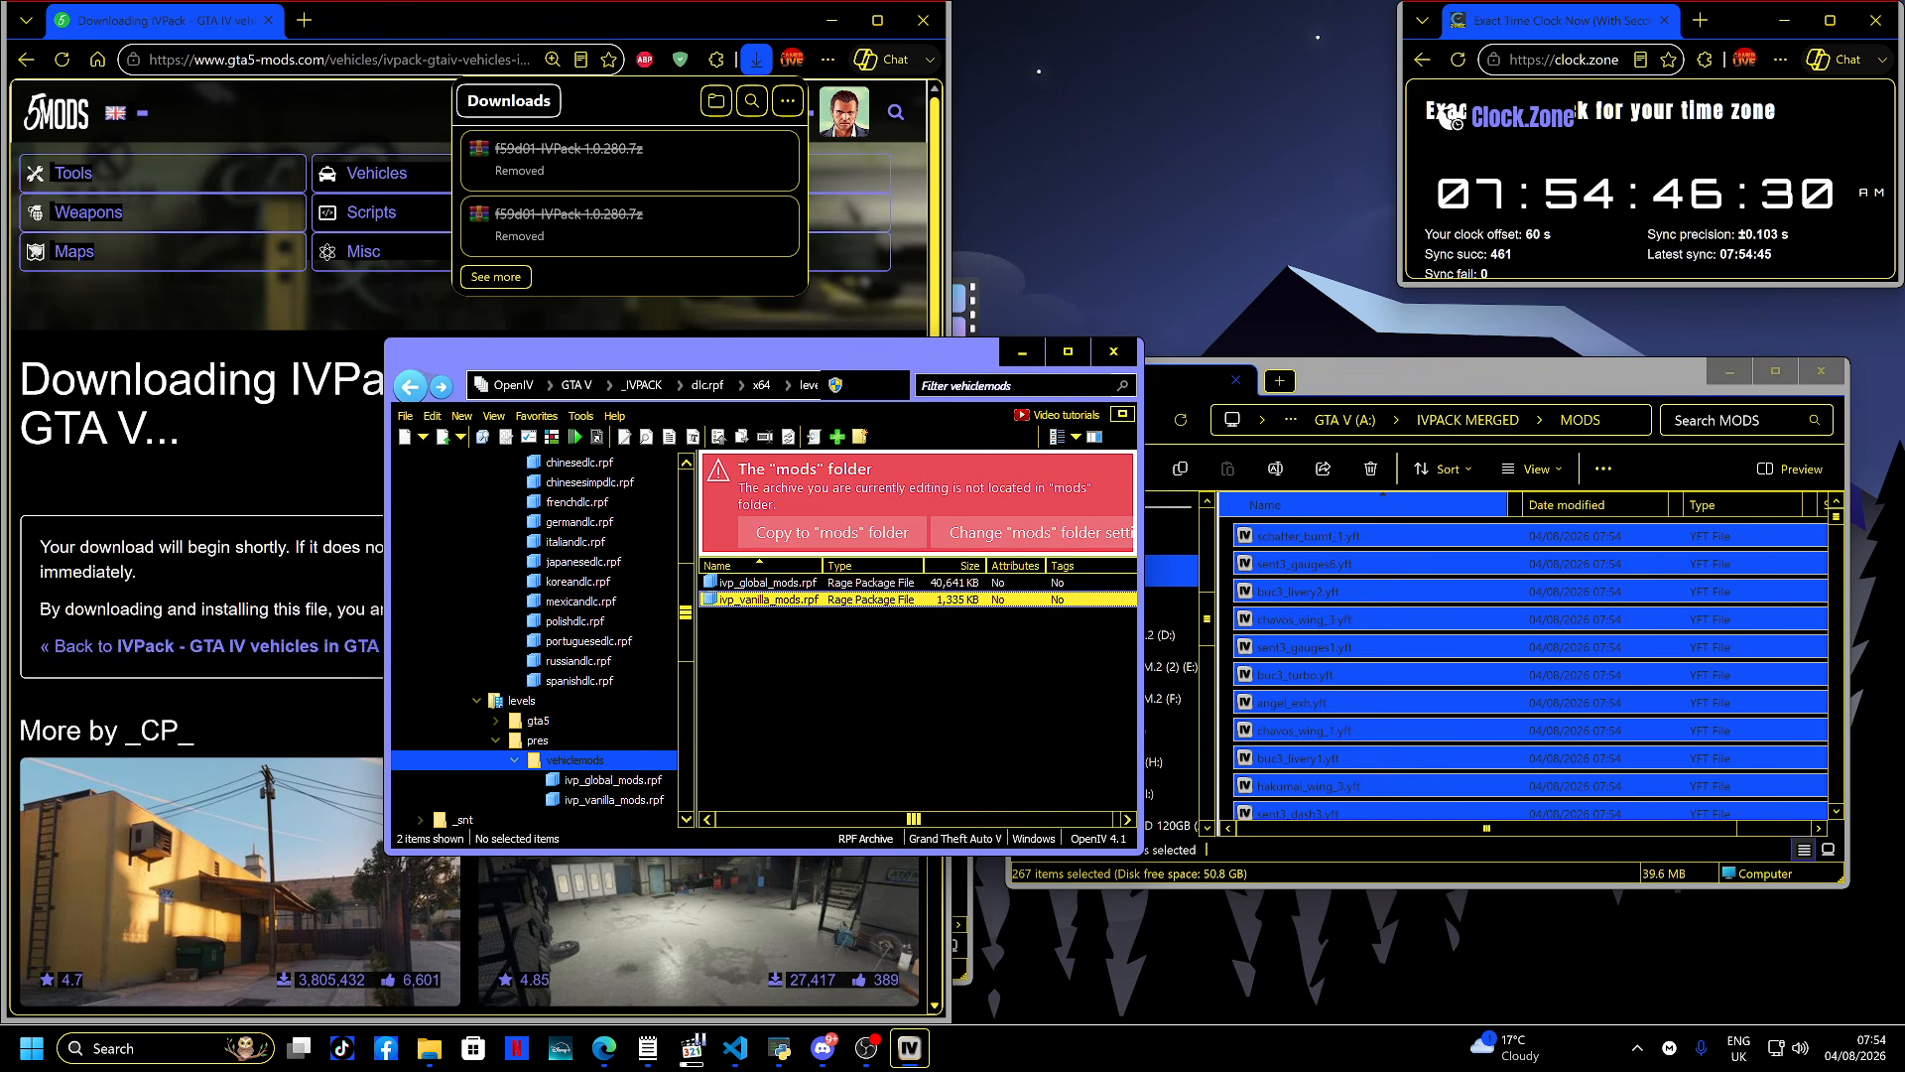
{"action": "double_click", "coordinate": [763, 599]}
{"action": "key", "text": "ctrl+a"}
{"action": "left_click_drag", "start_coordinate": [764, 633], "coordinate": [1389, 639]}
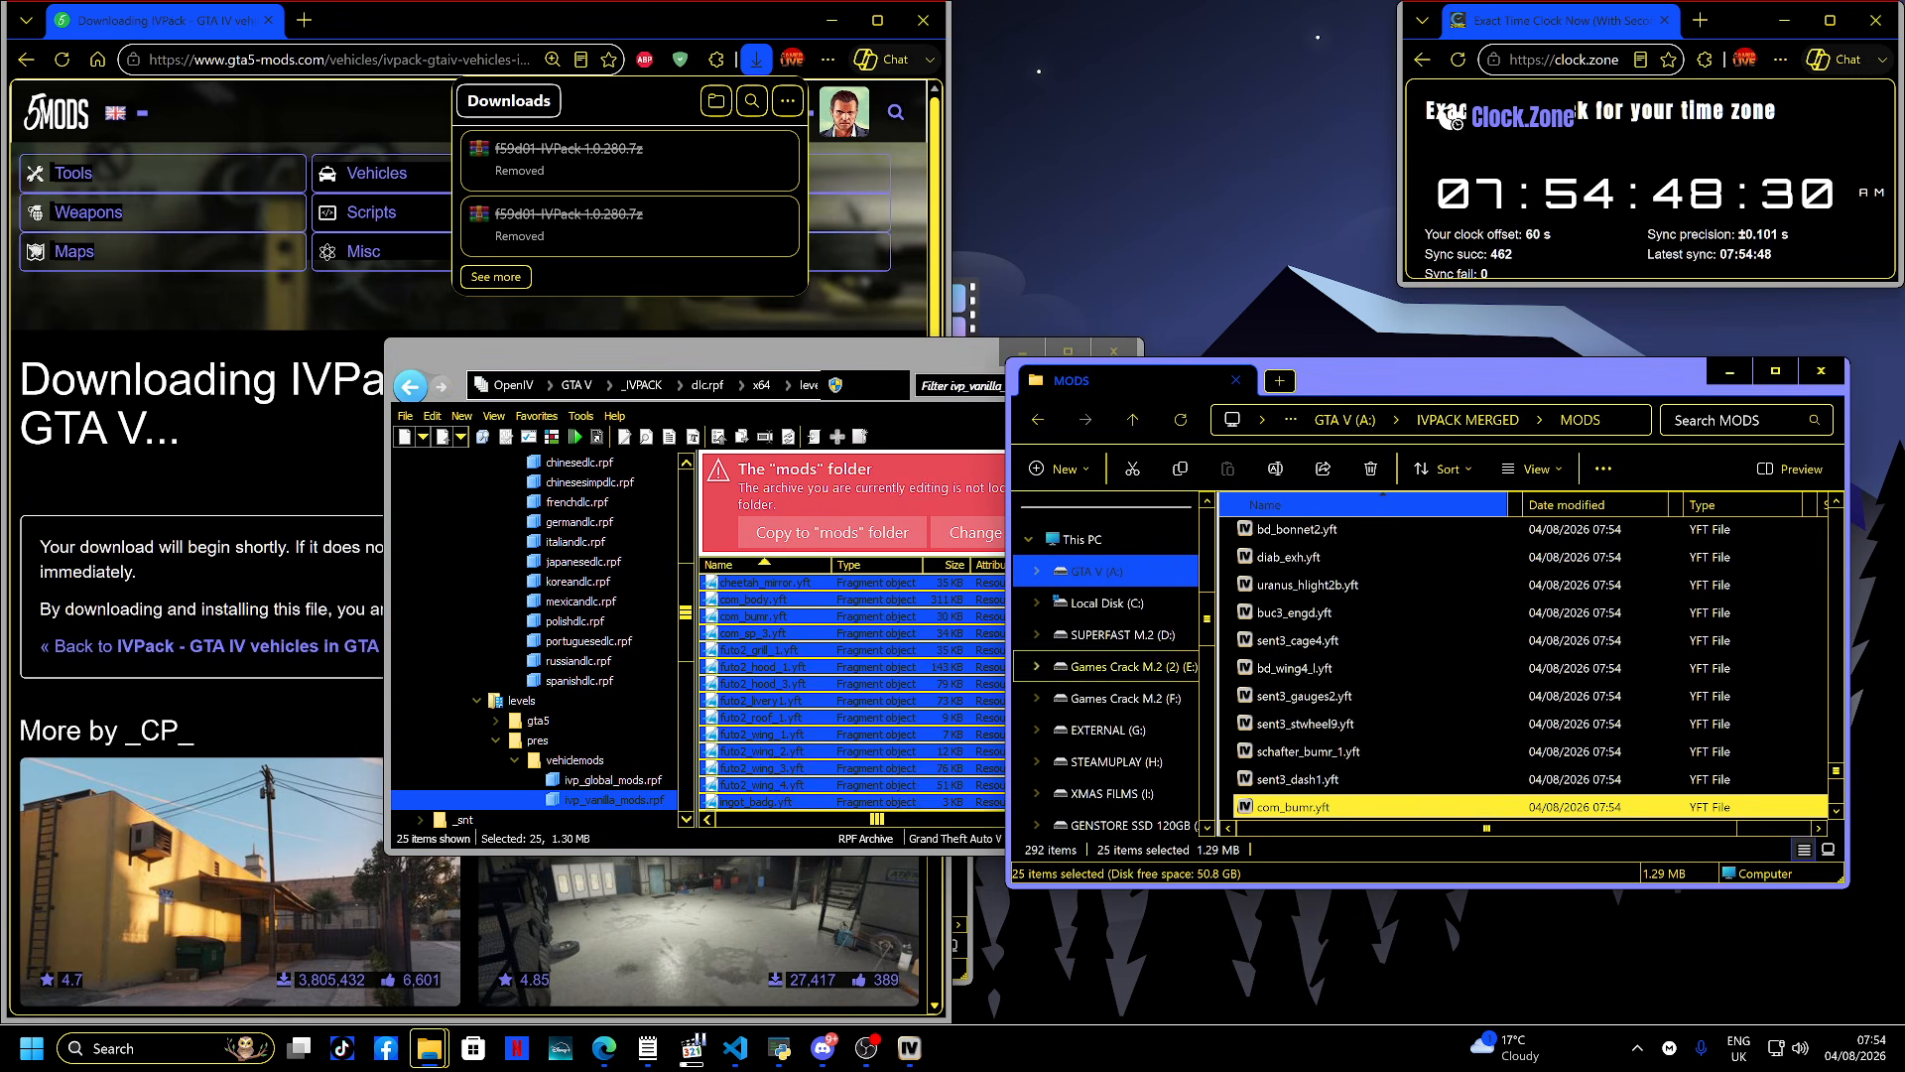
- Extract all files from ivp_replacements.rpf in levels > gta5 > vehicles into VEHS, deleting its _manifest.ymf
{"action": "key", "text": "alt+Left"}
{"action": "key", "text": "alt+Left"}
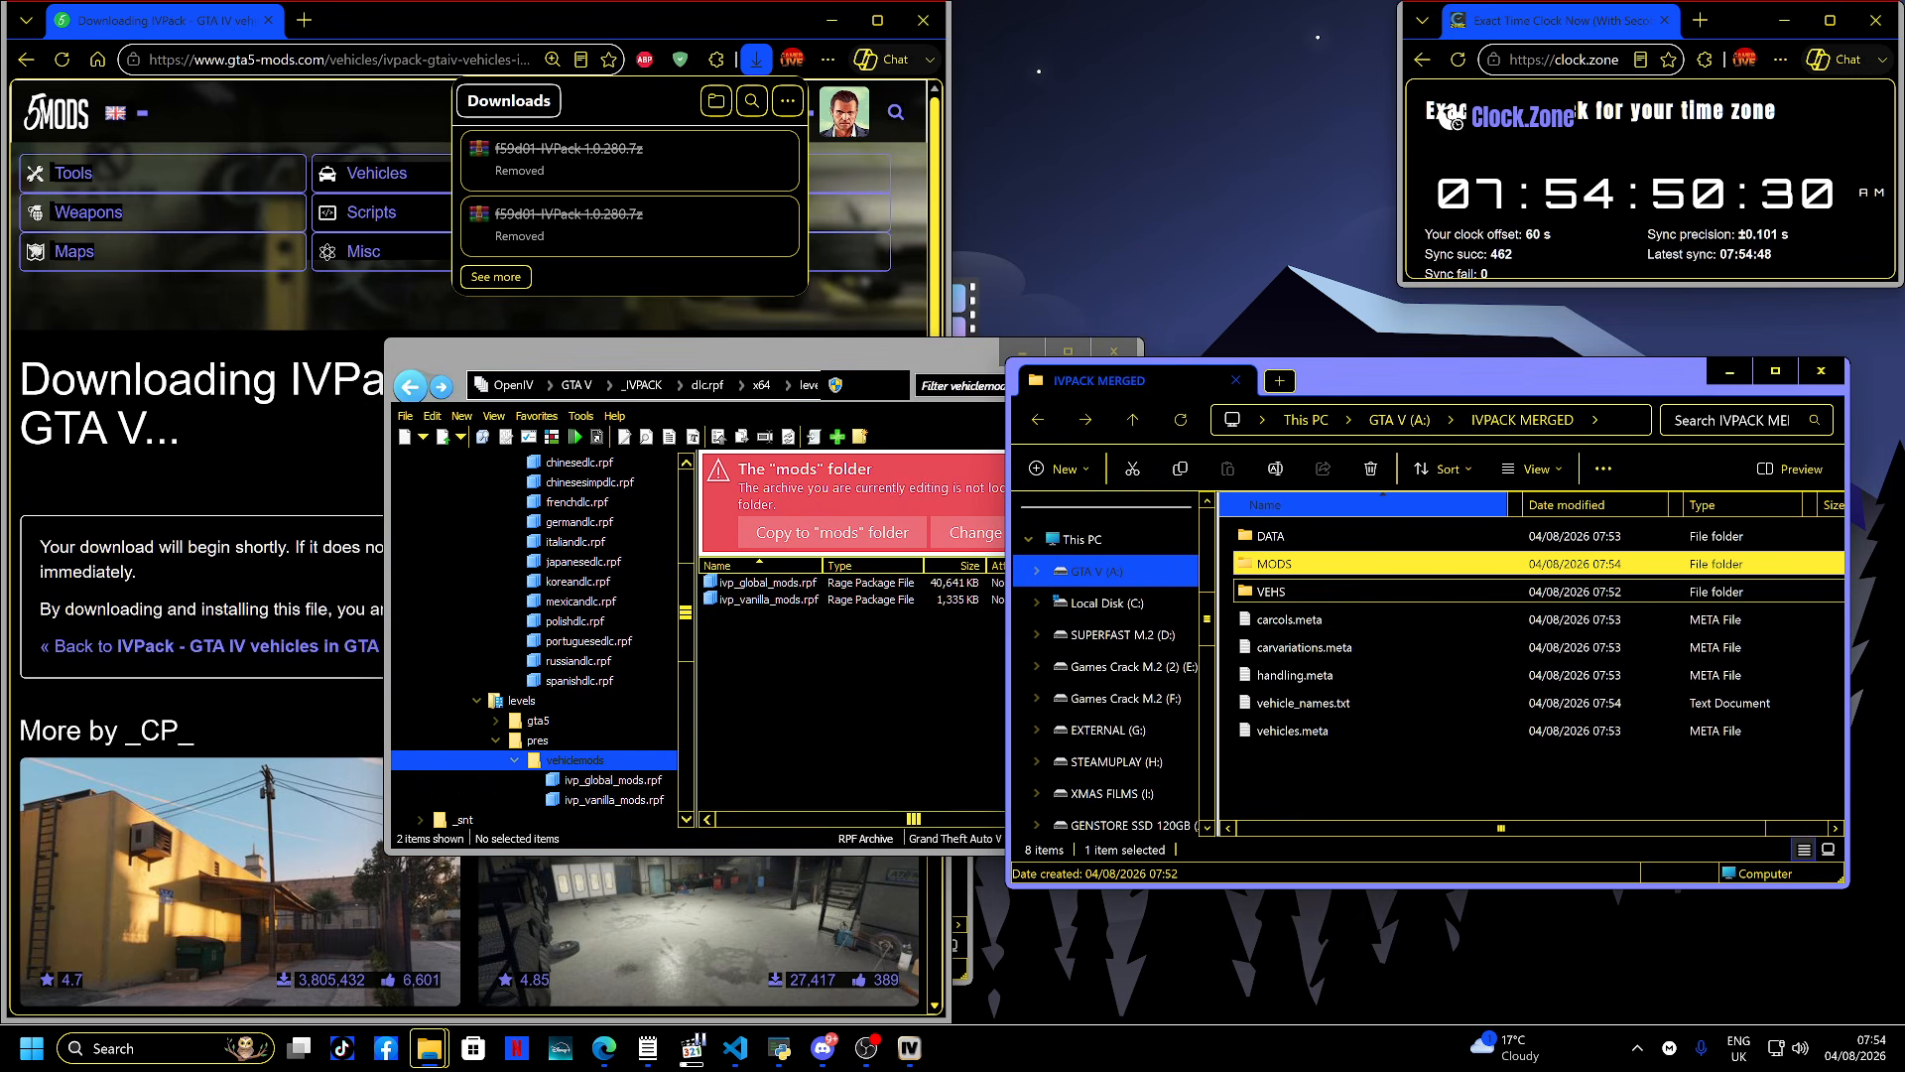
{"action": "left_click", "coordinate": [1272, 592]}
{"action": "double_click", "coordinate": [1272, 591]}
{"action": "double_click", "coordinate": [766, 582]}
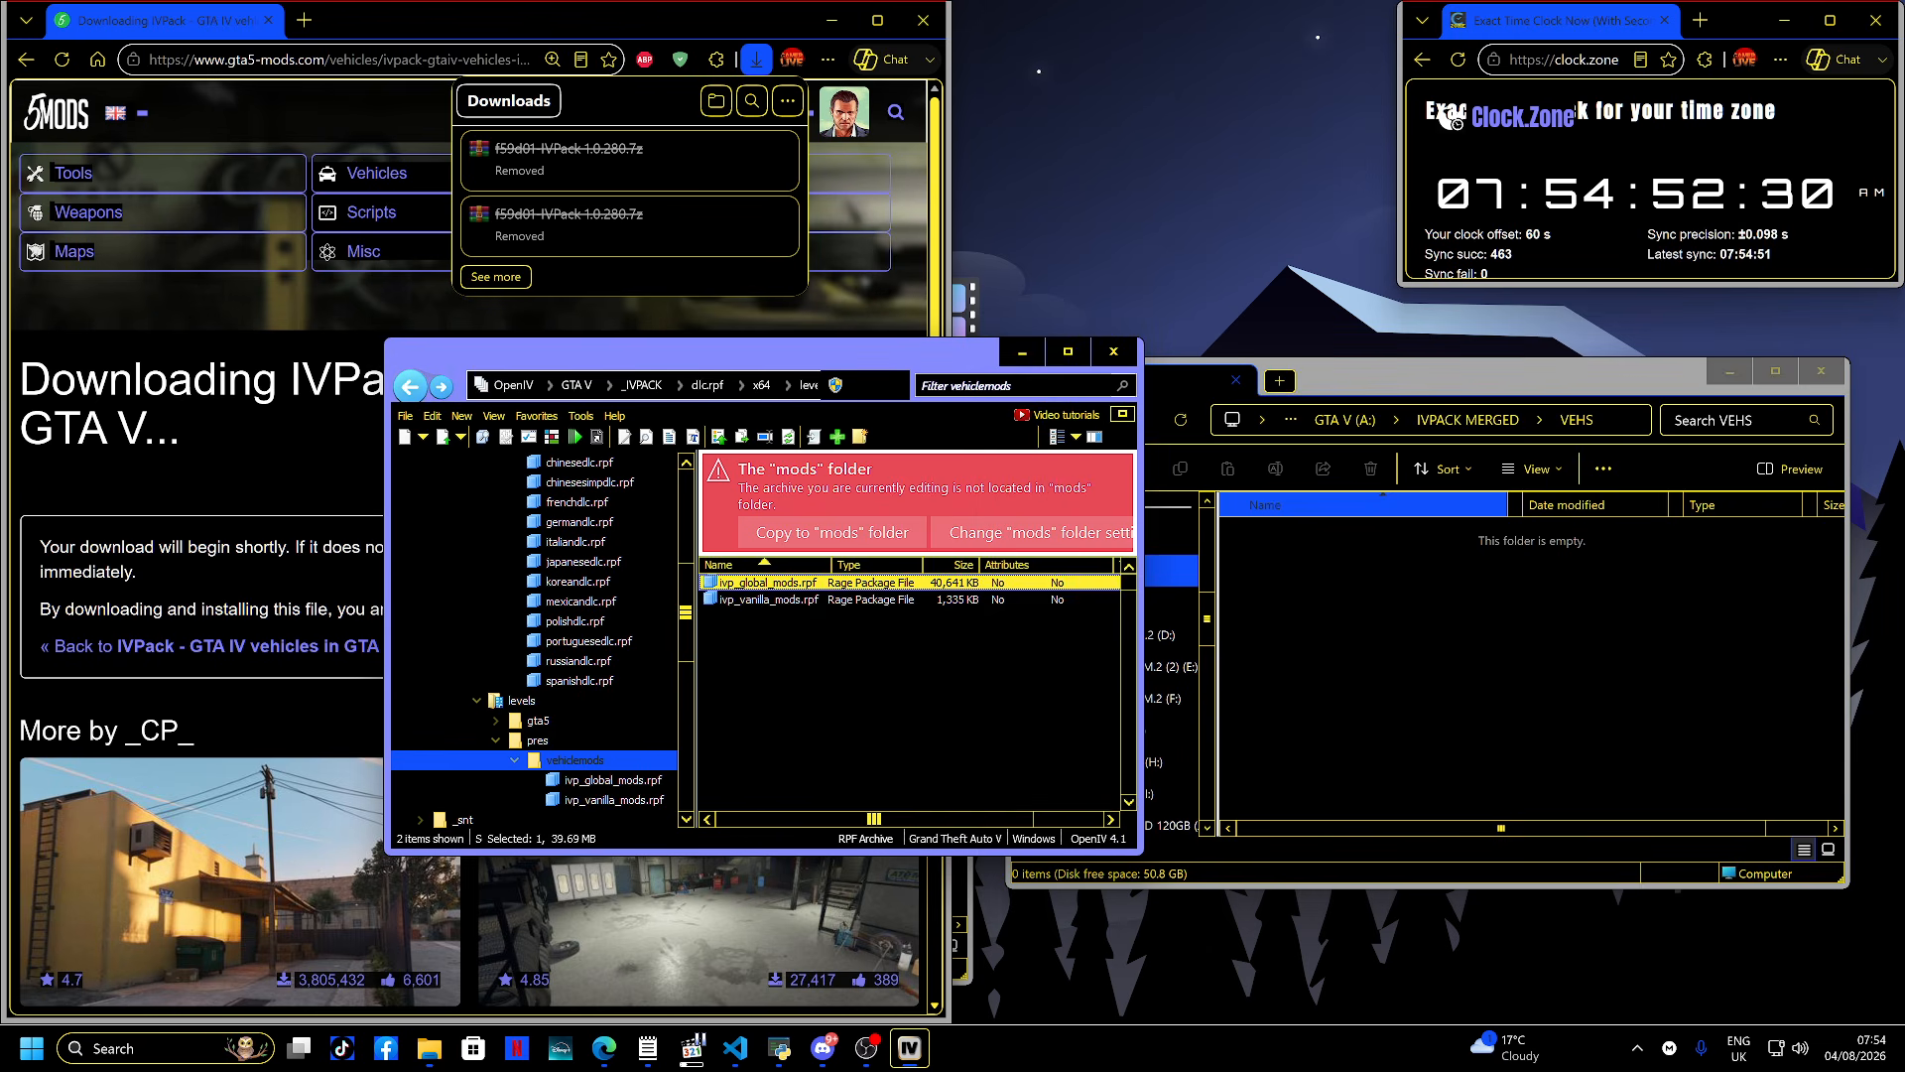
{"action": "key", "text": "alt+Left"}
{"action": "key", "text": "alt+Left"}
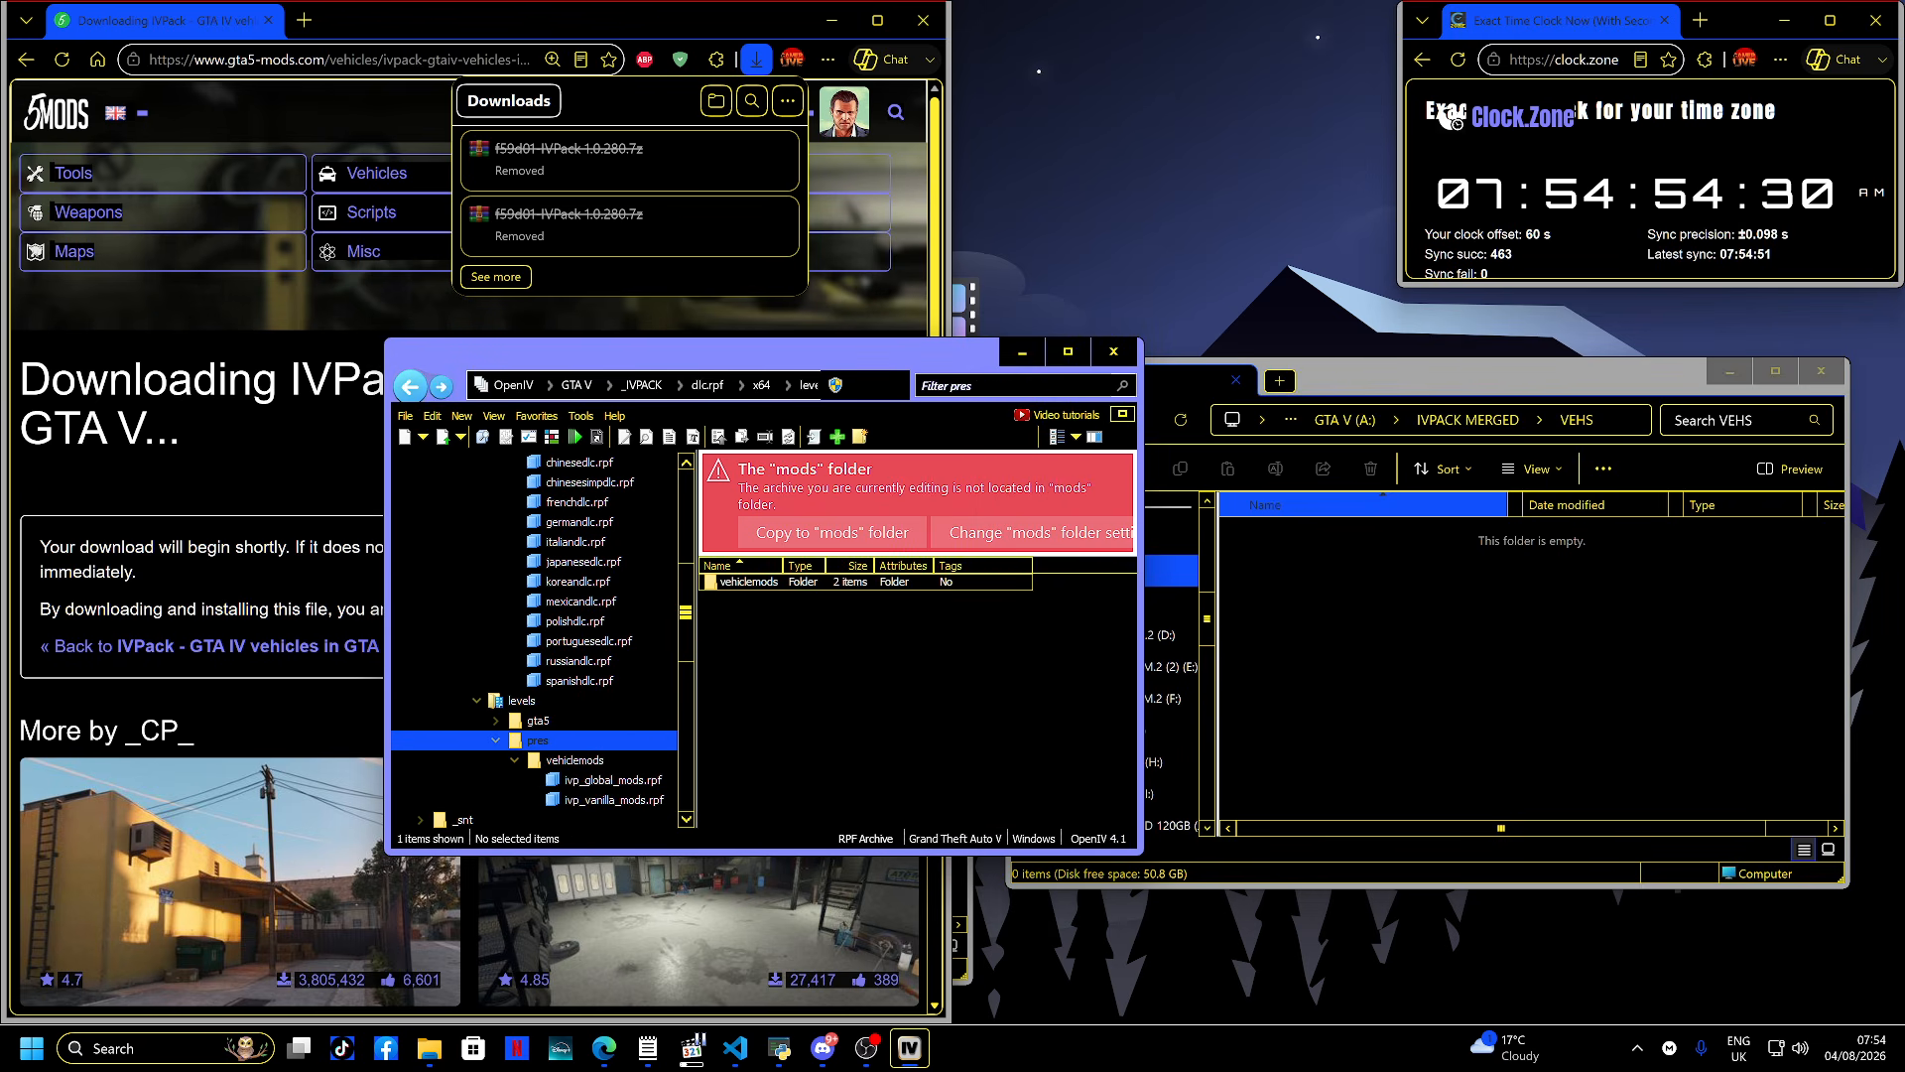
{"action": "key", "text": "alt+Left"}
{"action": "double_click", "coordinate": [730, 583]}
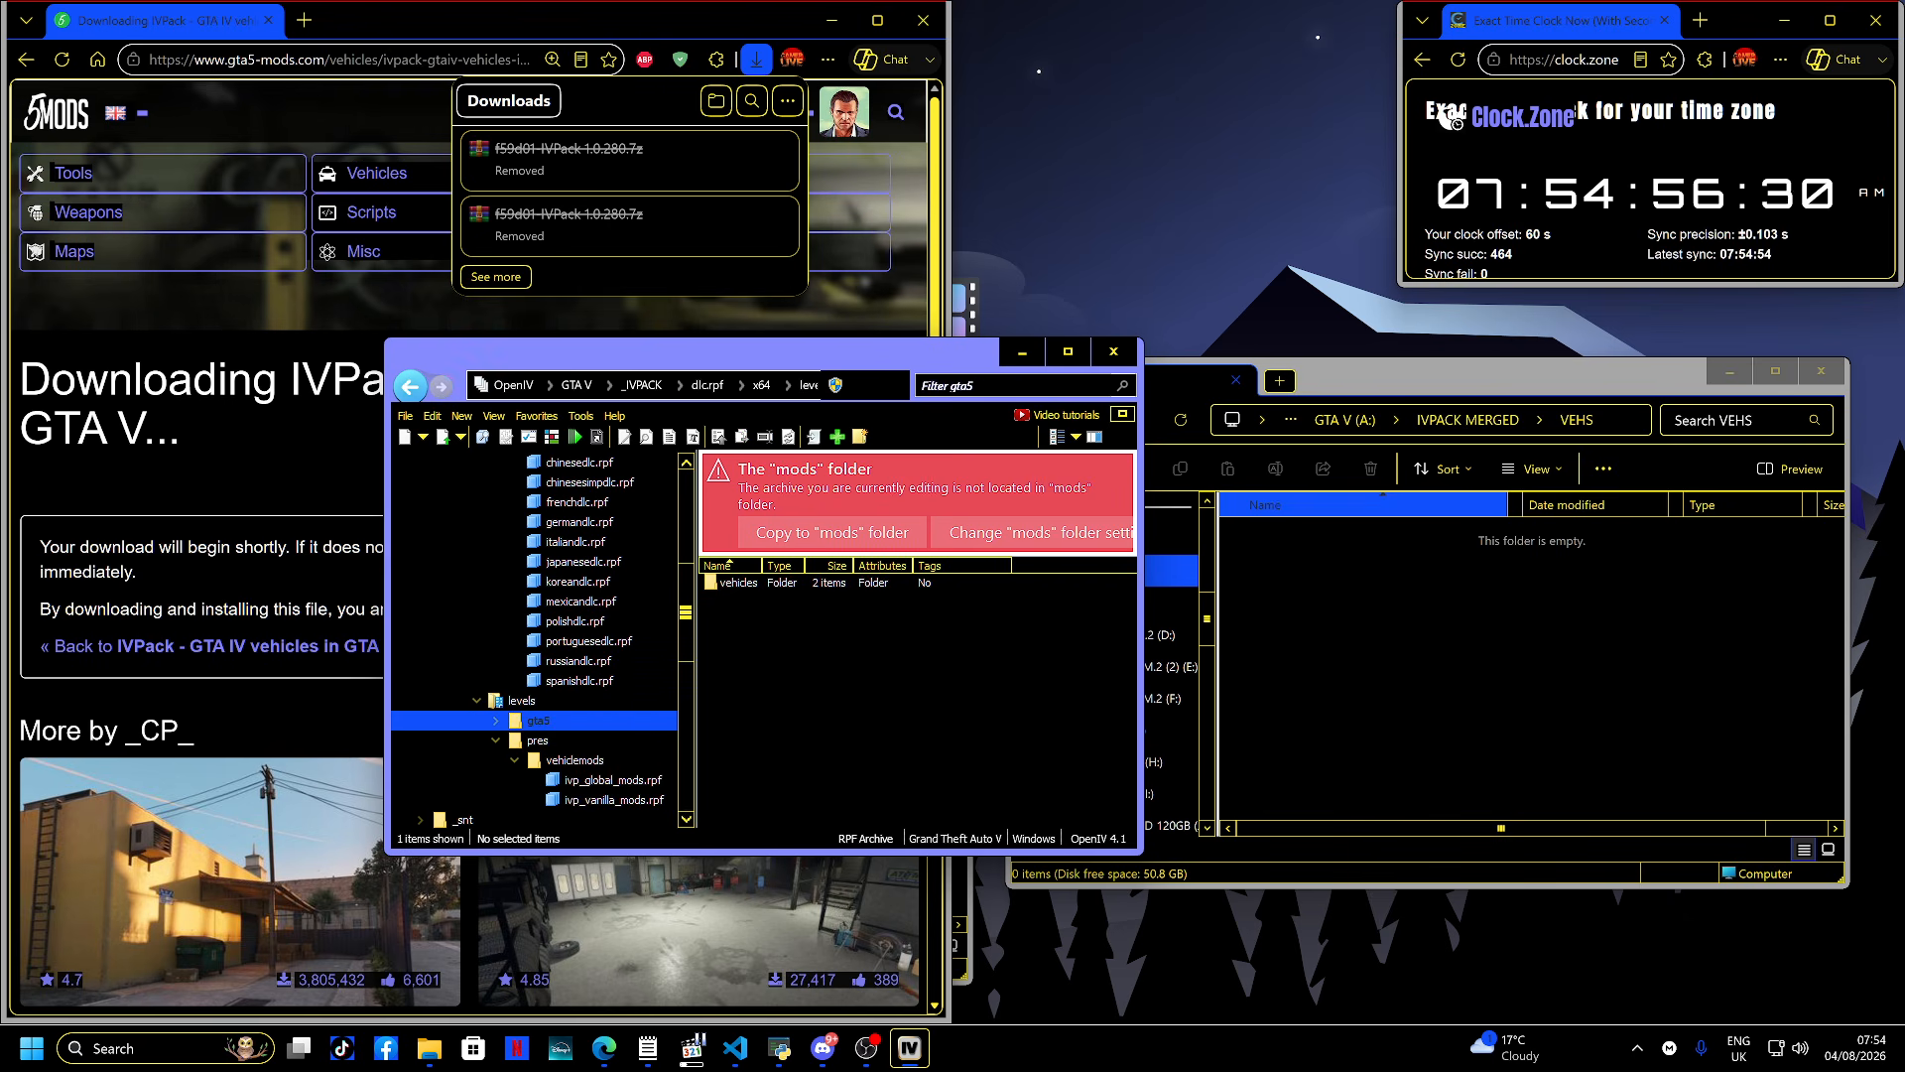
{"action": "double_click", "coordinate": [734, 582]}
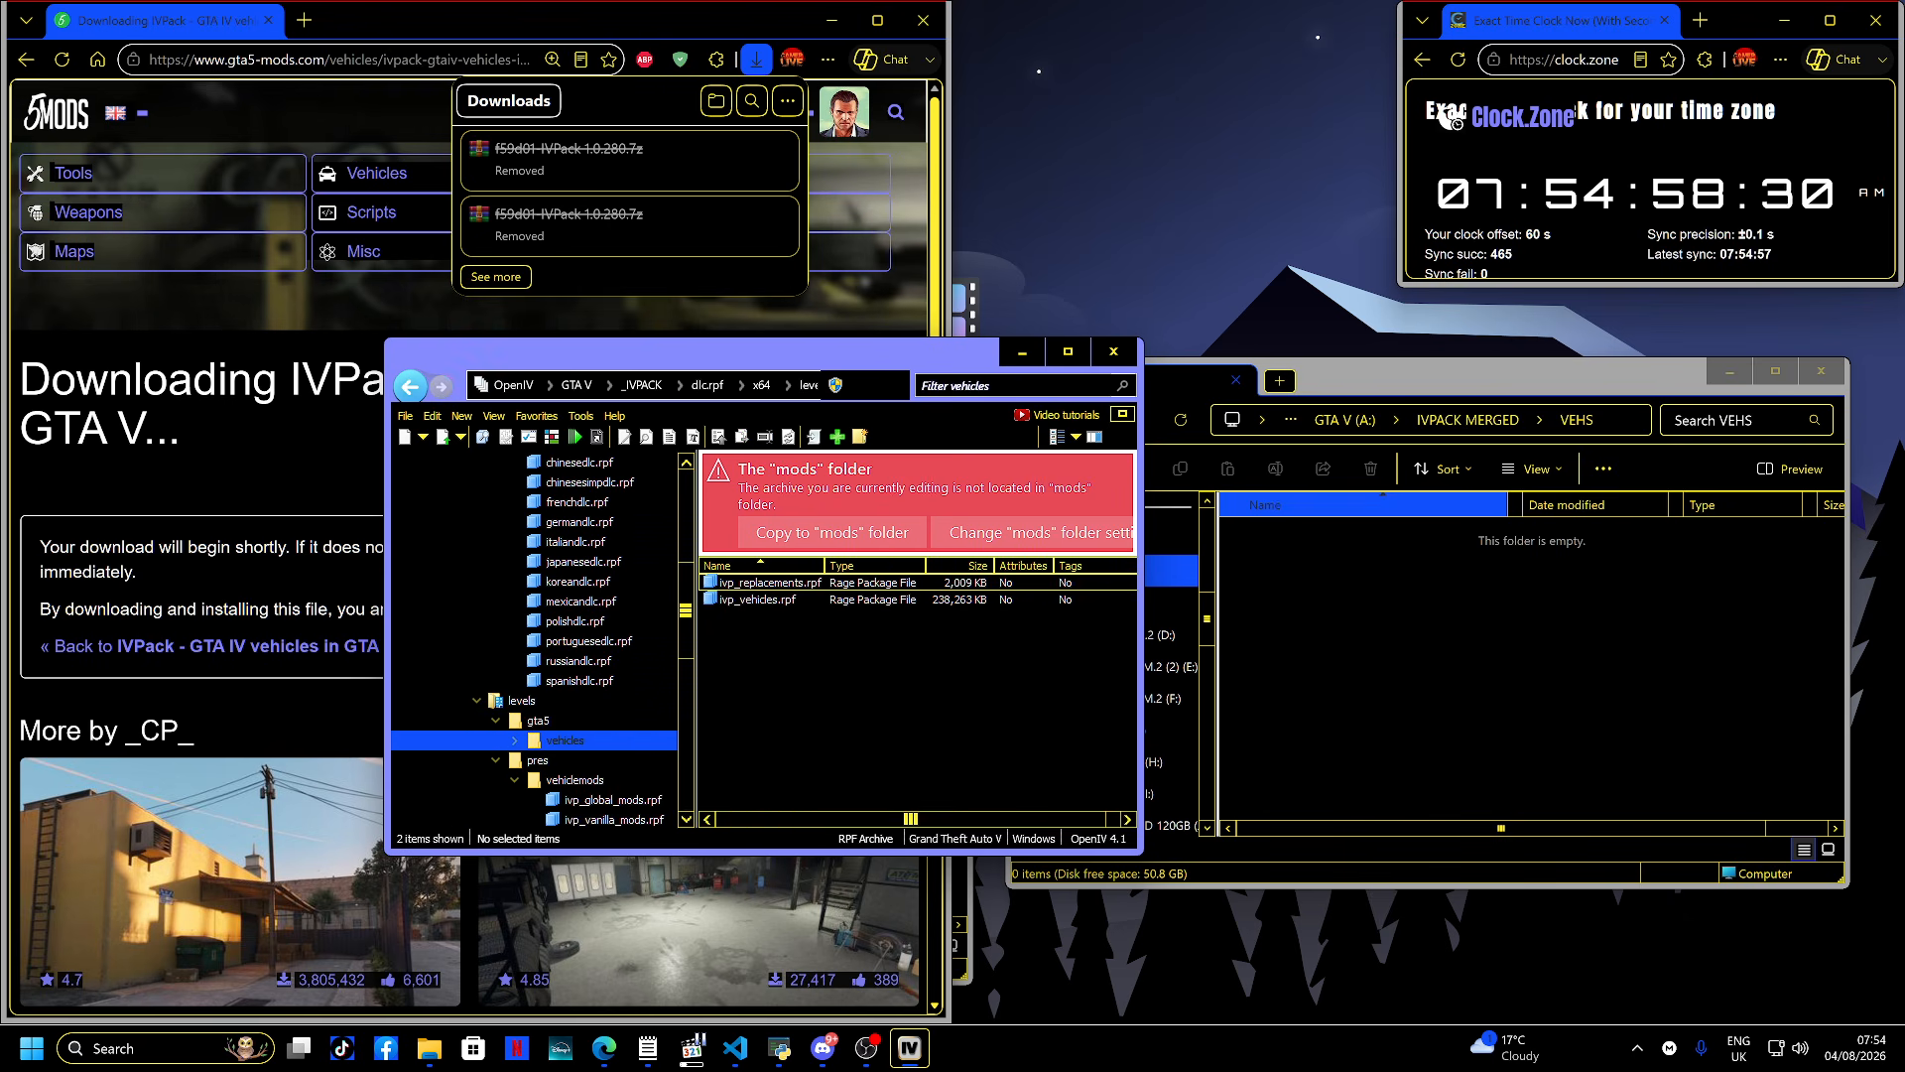
{"action": "left_click", "coordinate": [734, 582]}
{"action": "double_click", "coordinate": [734, 583]}
{"action": "key", "text": "ctrl+a"}
{"action": "left_click_drag", "start_coordinate": [754, 616], "coordinate": [1439, 647]}
{"action": "left_click", "coordinate": [1439, 716]}
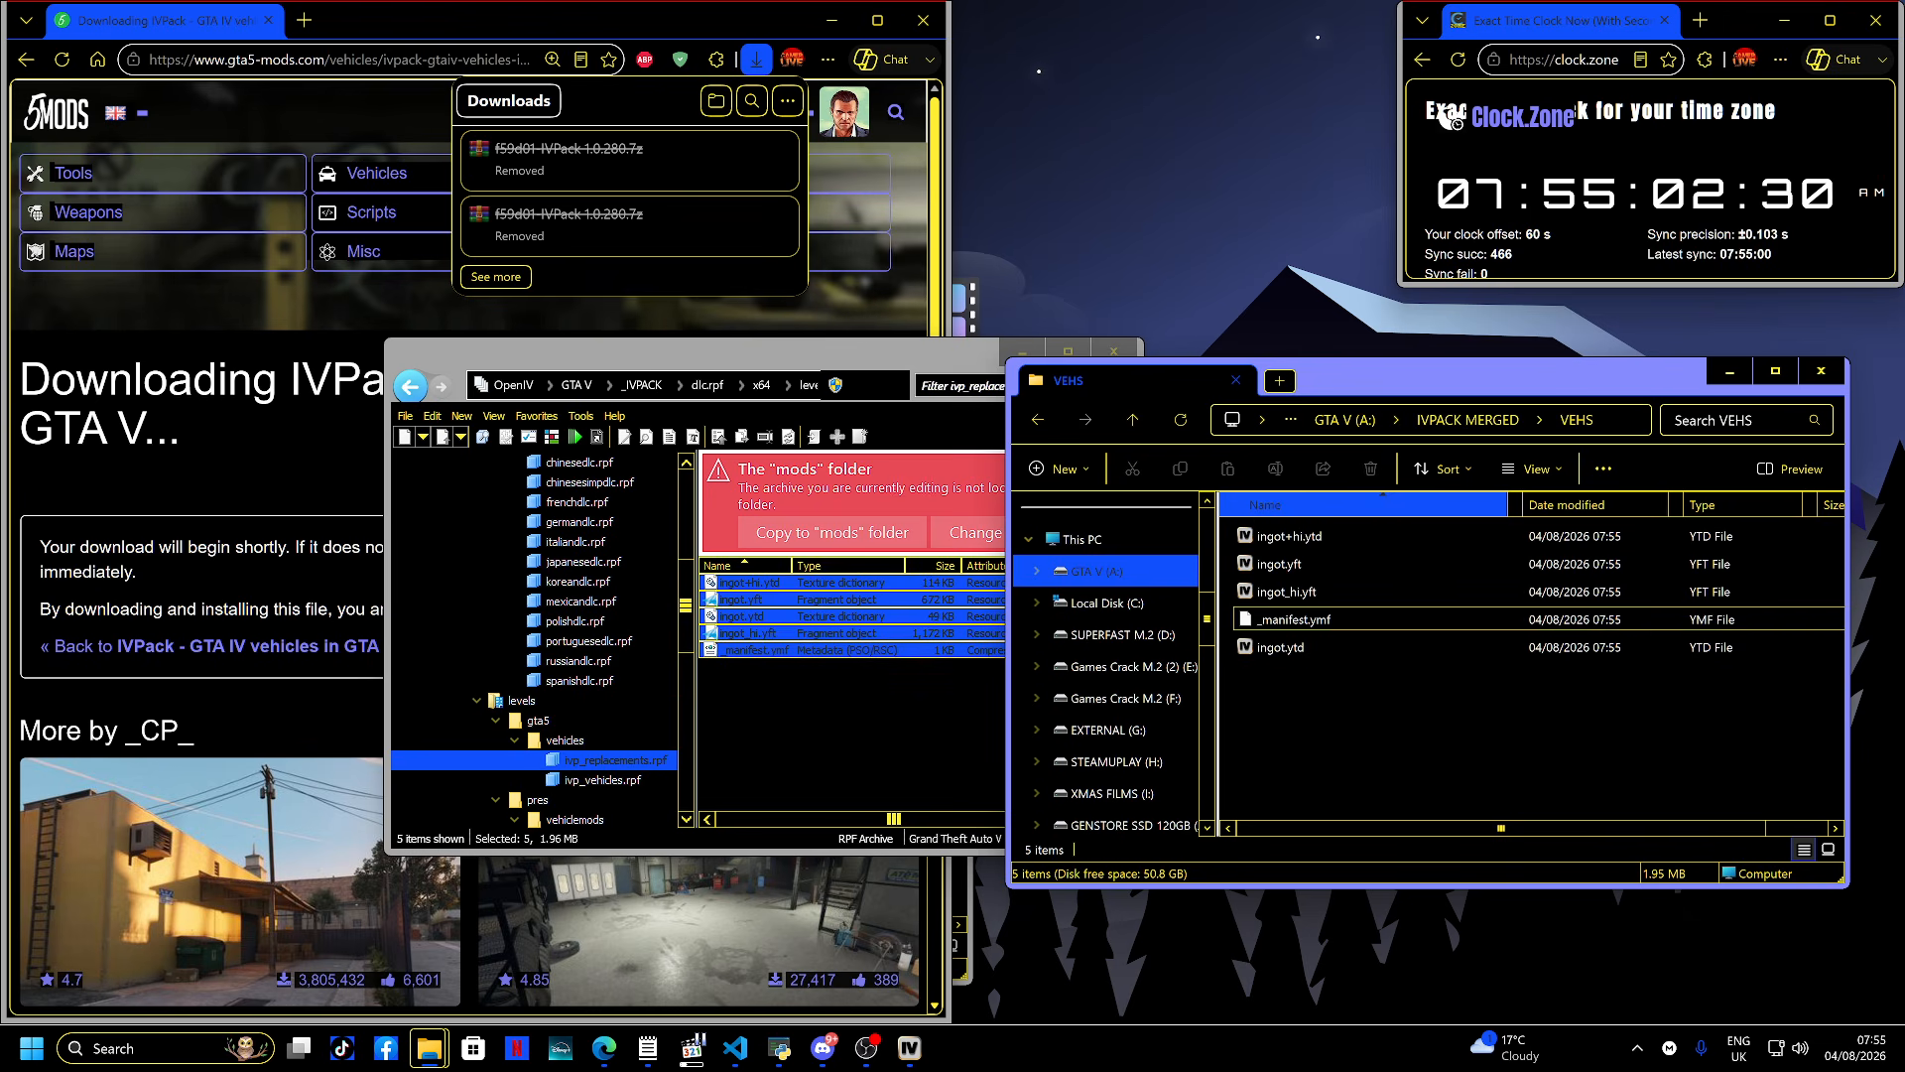
{"action": "left_click", "coordinate": [1295, 619]}
{"action": "key", "text": "Delete"}
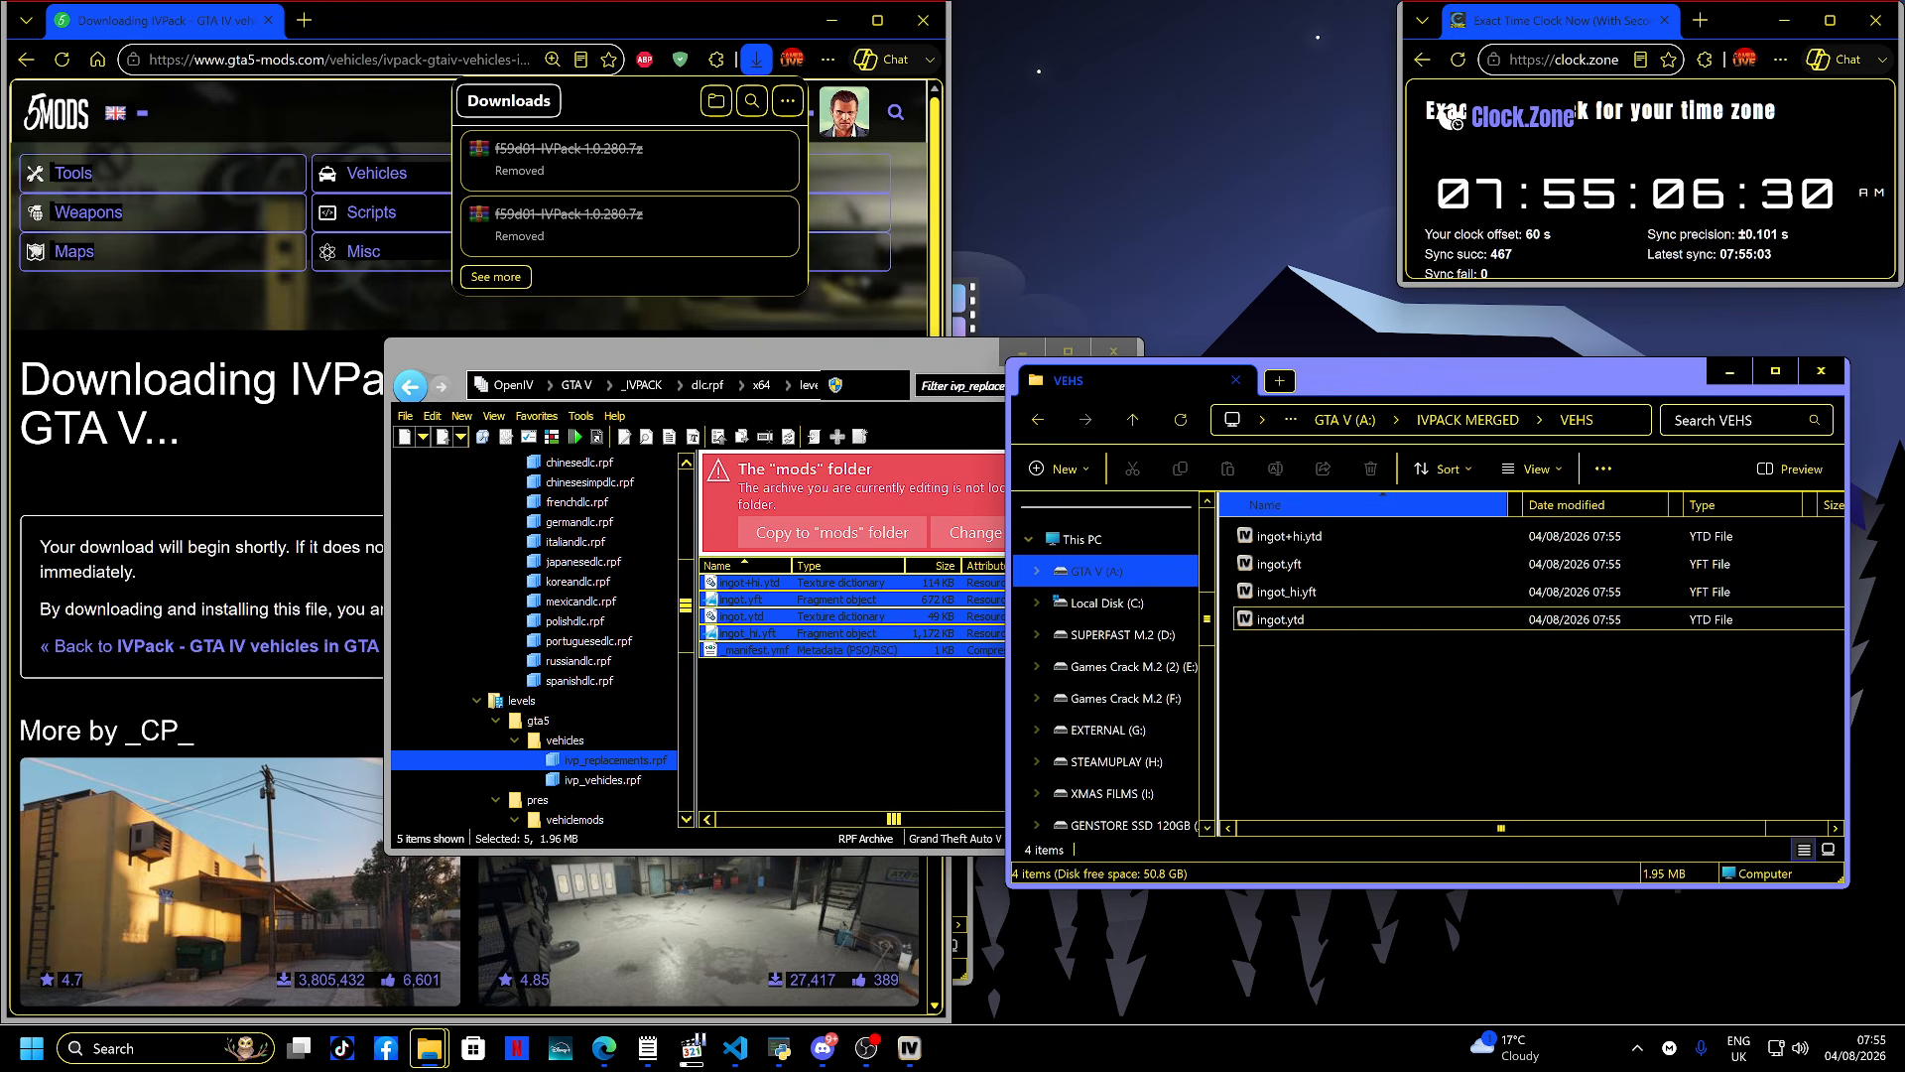
- Extract all files from ivp_vehicles.rpf into VEHS and delete its _manifest.ymf
{"action": "left_click", "coordinate": [410, 386]}
{"action": "double_click", "coordinate": [758, 600]}
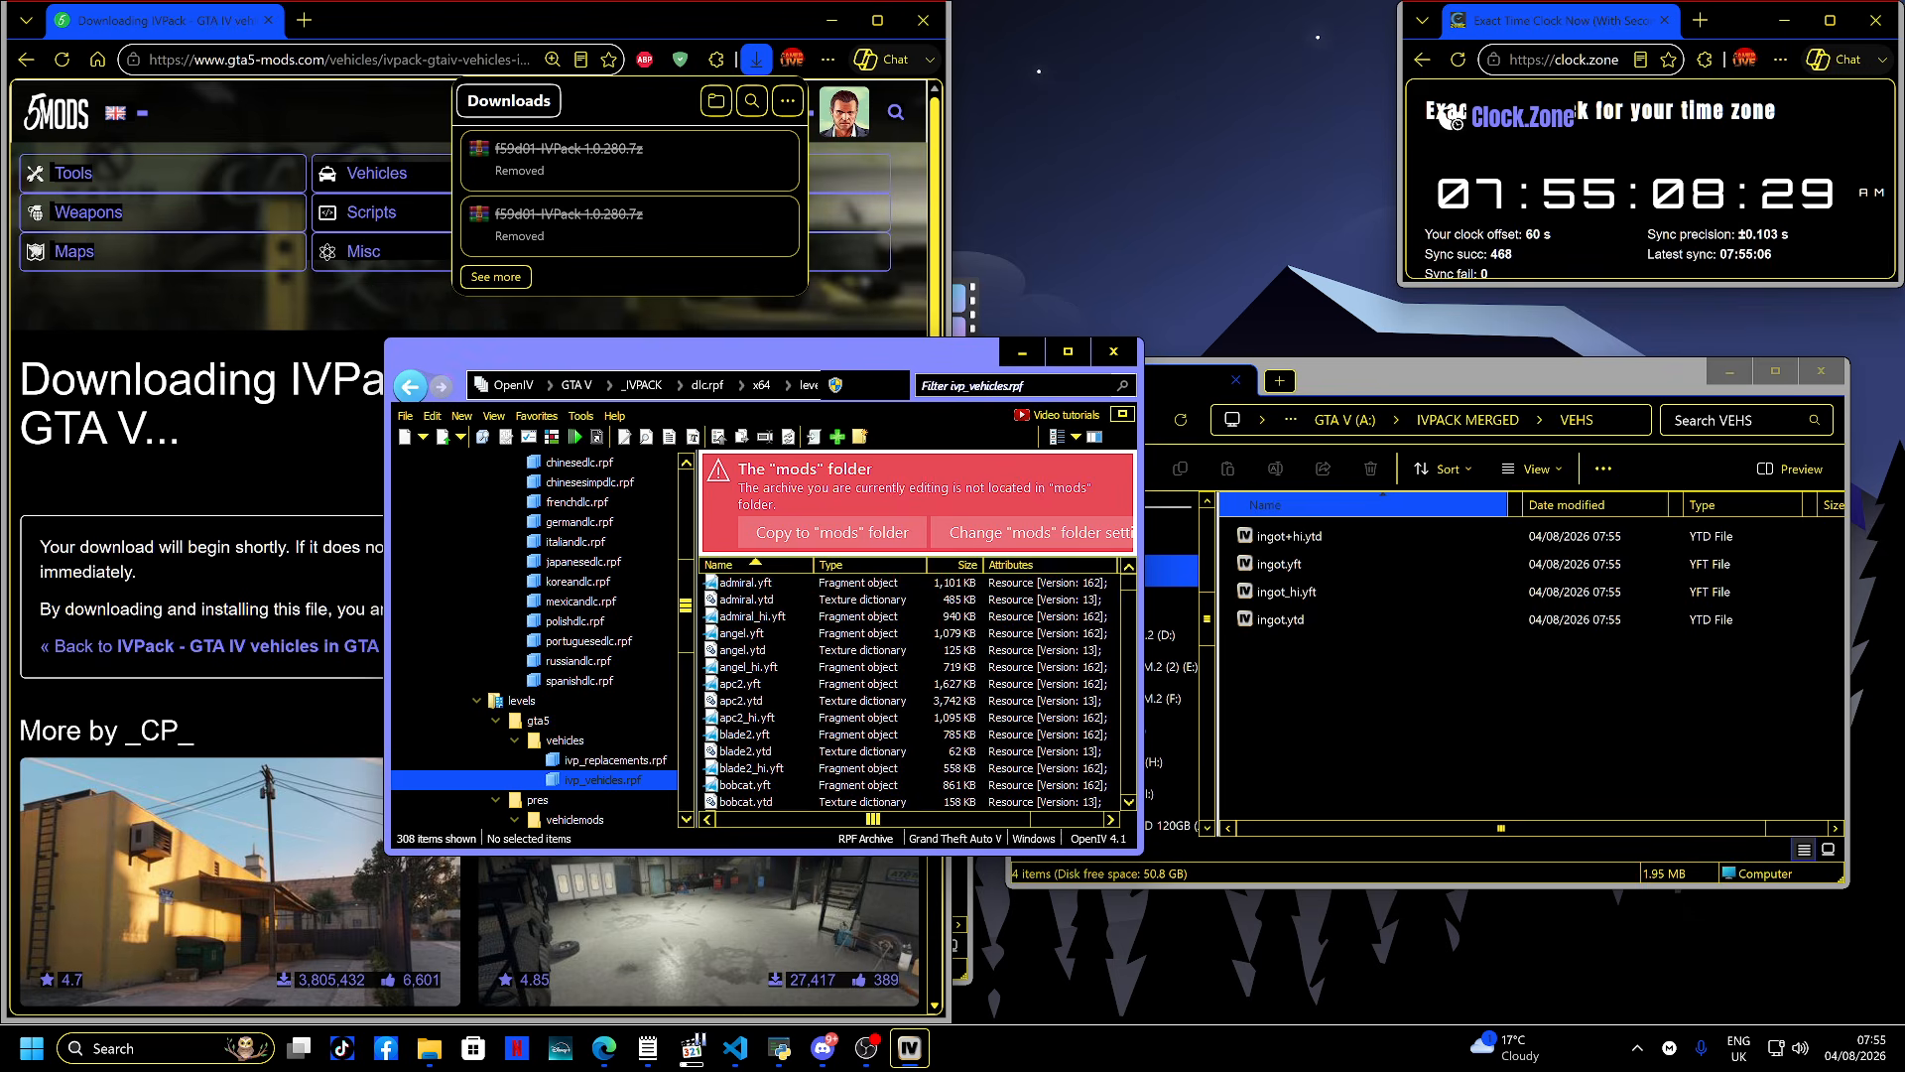
{"action": "key", "text": "ctrl+a"}
{"action": "left_click_drag", "start_coordinate": [762, 633], "coordinate": [1389, 708]}
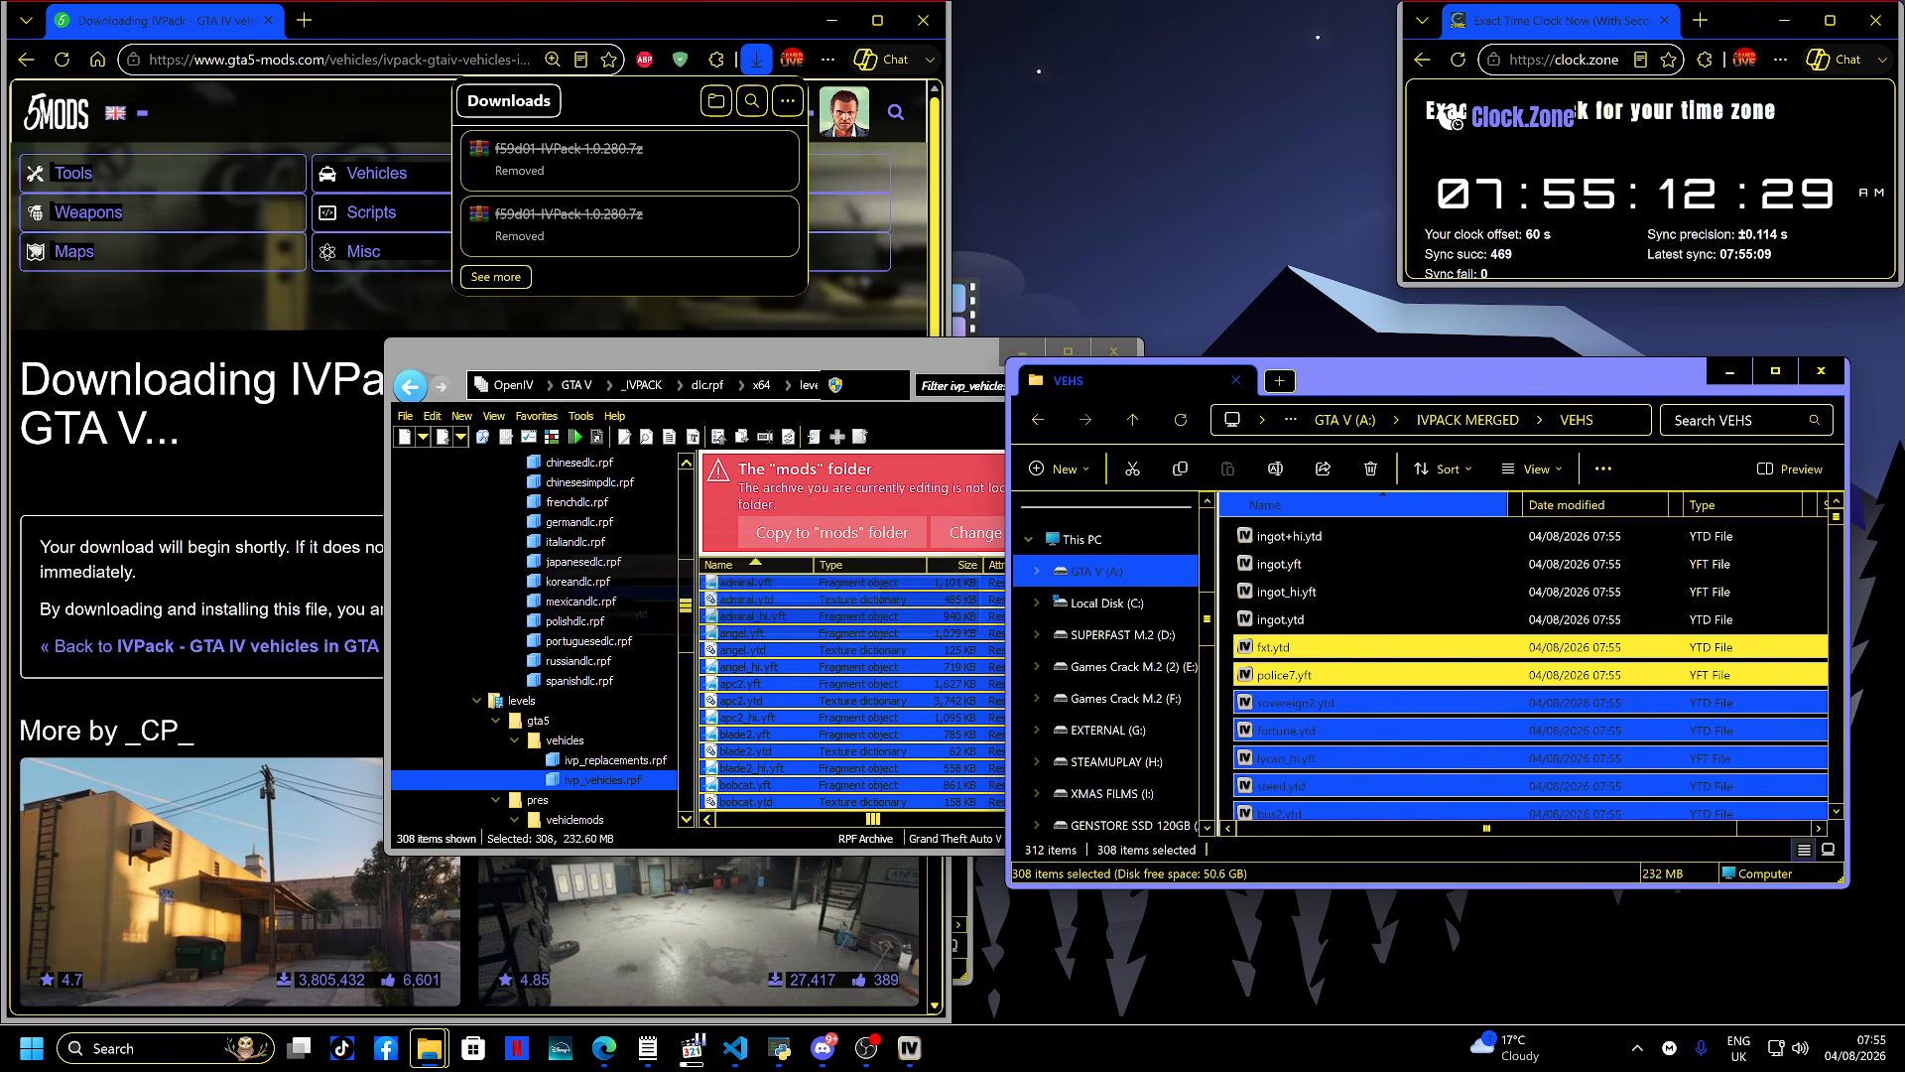
{"action": "left_click", "coordinate": [1315, 536]}
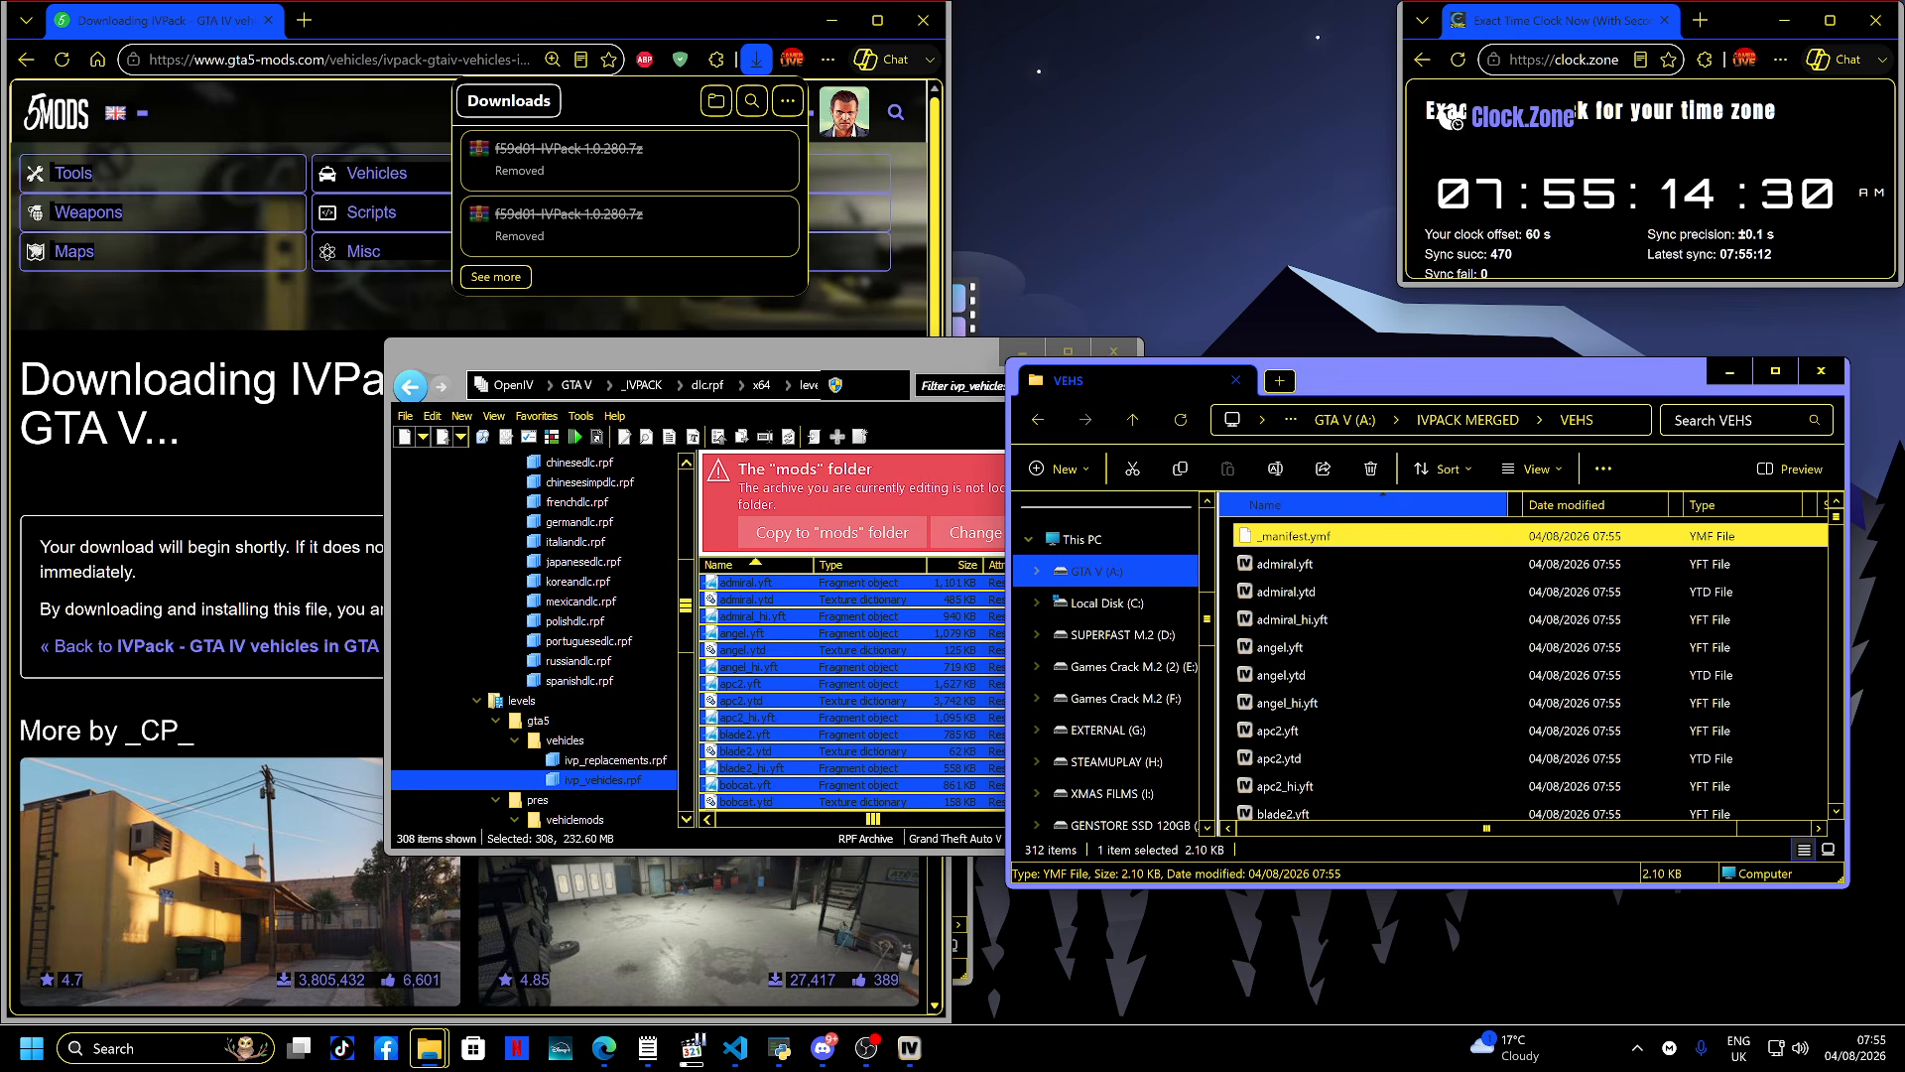
{"action": "key", "text": "Delete"}
{"action": "key", "text": "alt+Left"}
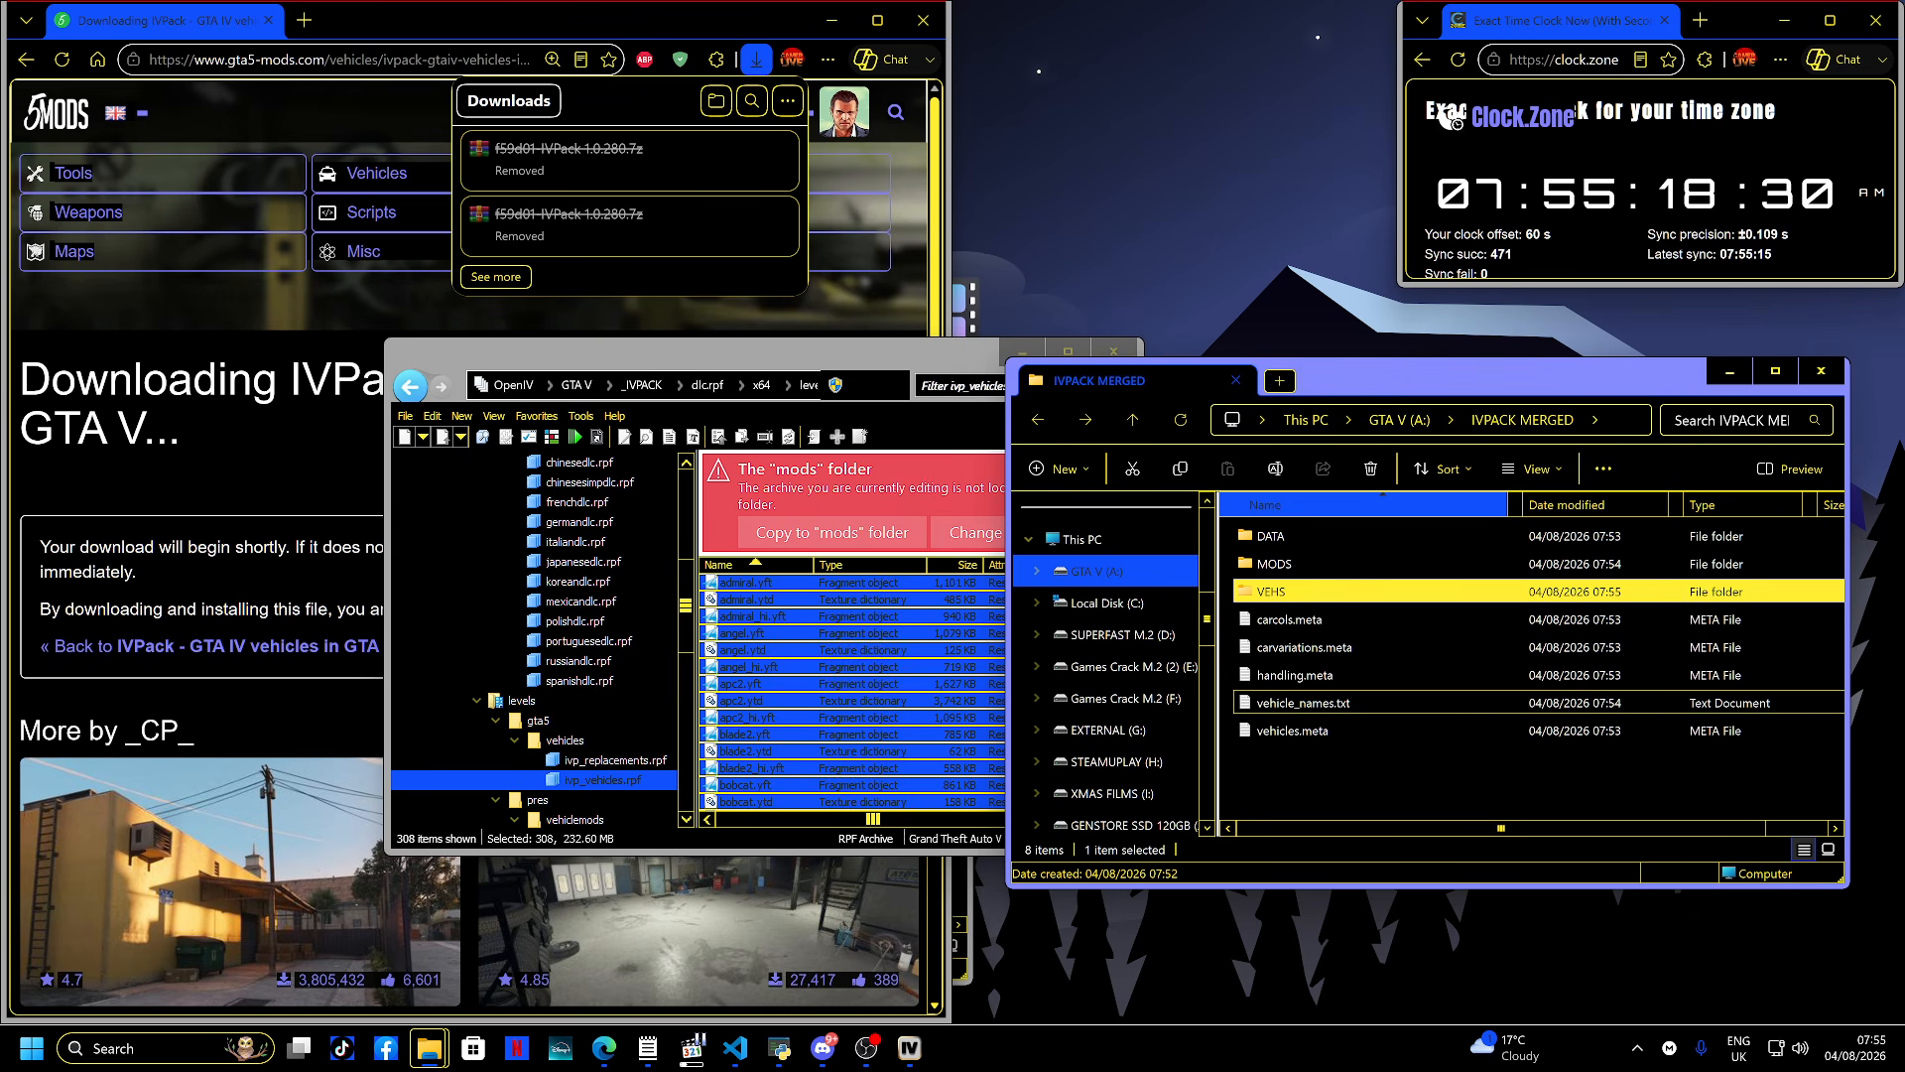
- Close OpenIV, minimise the browser and launch RAGE Data Compiler from its dist folder
{"action": "left_click", "coordinate": [892, 666]}
{"action": "key", "text": "alt+F4"}
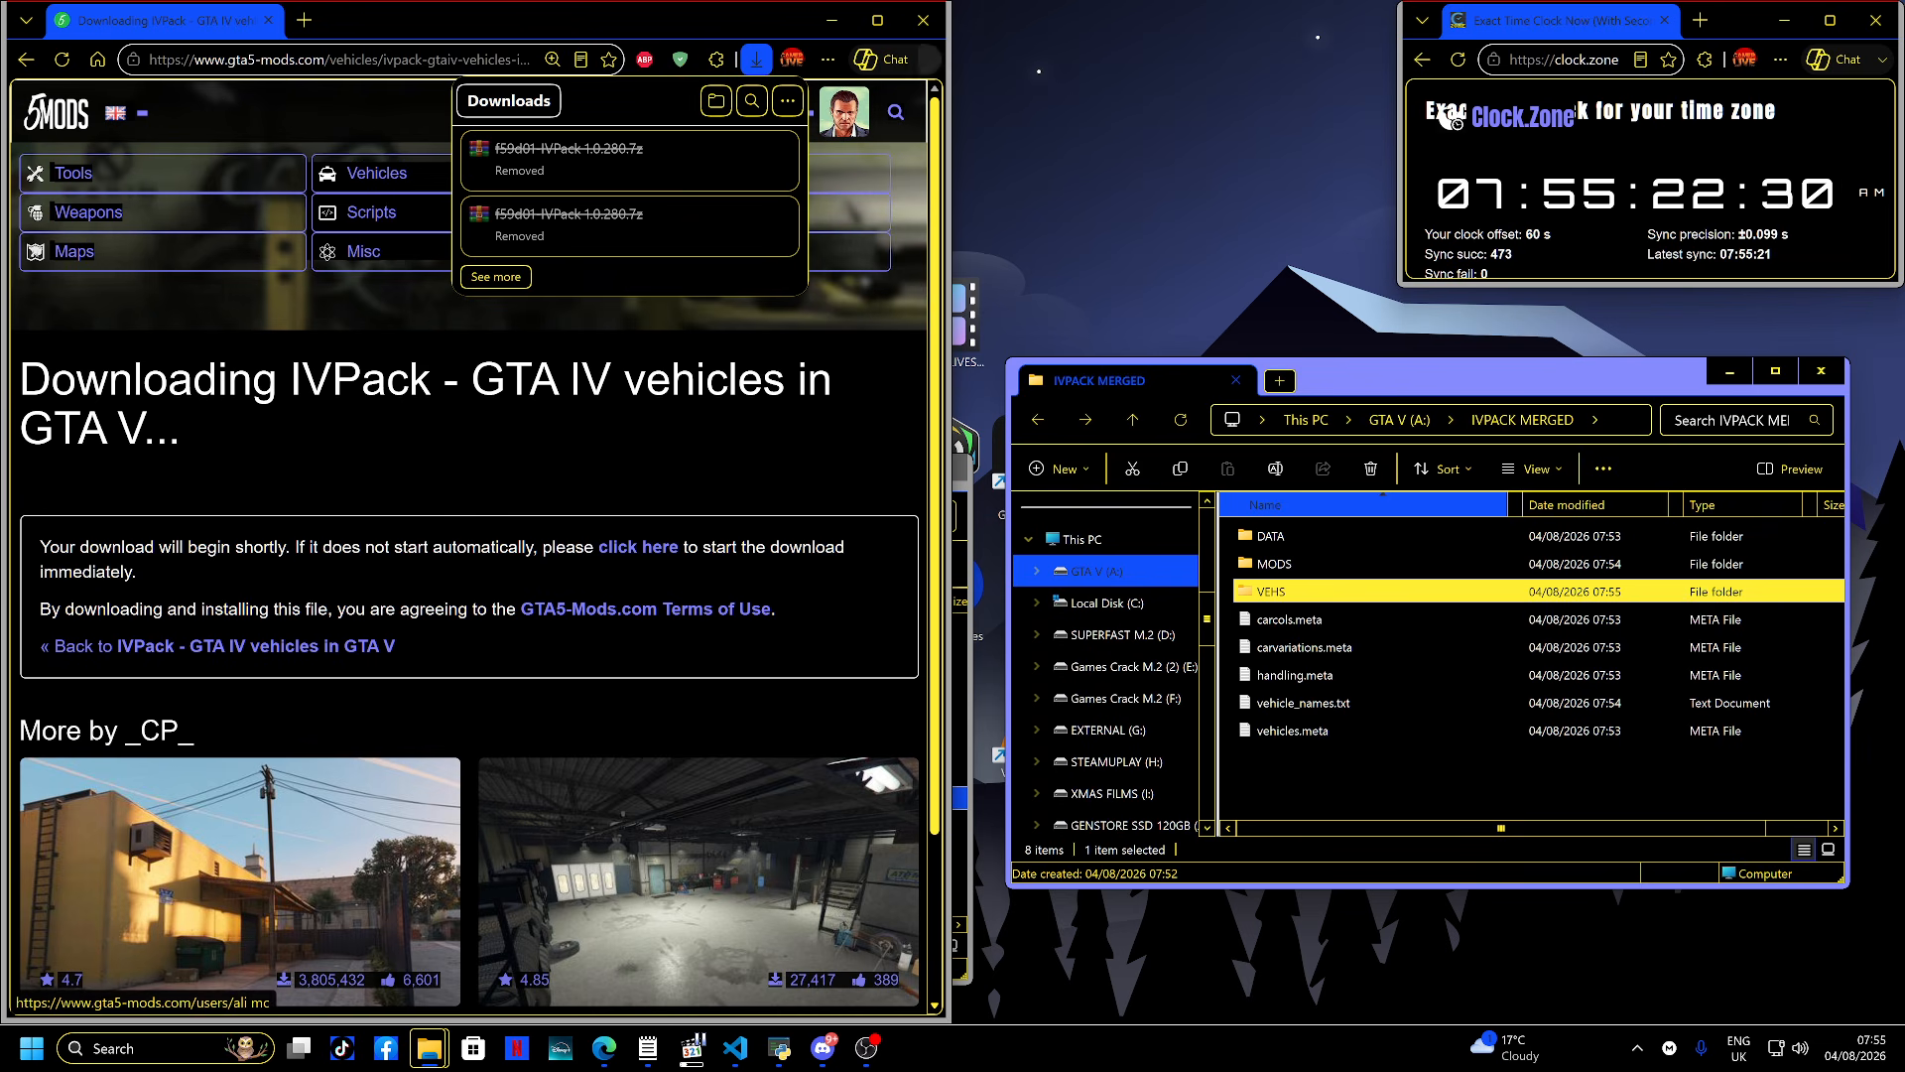
{"action": "left_click", "coordinate": [923, 20]}
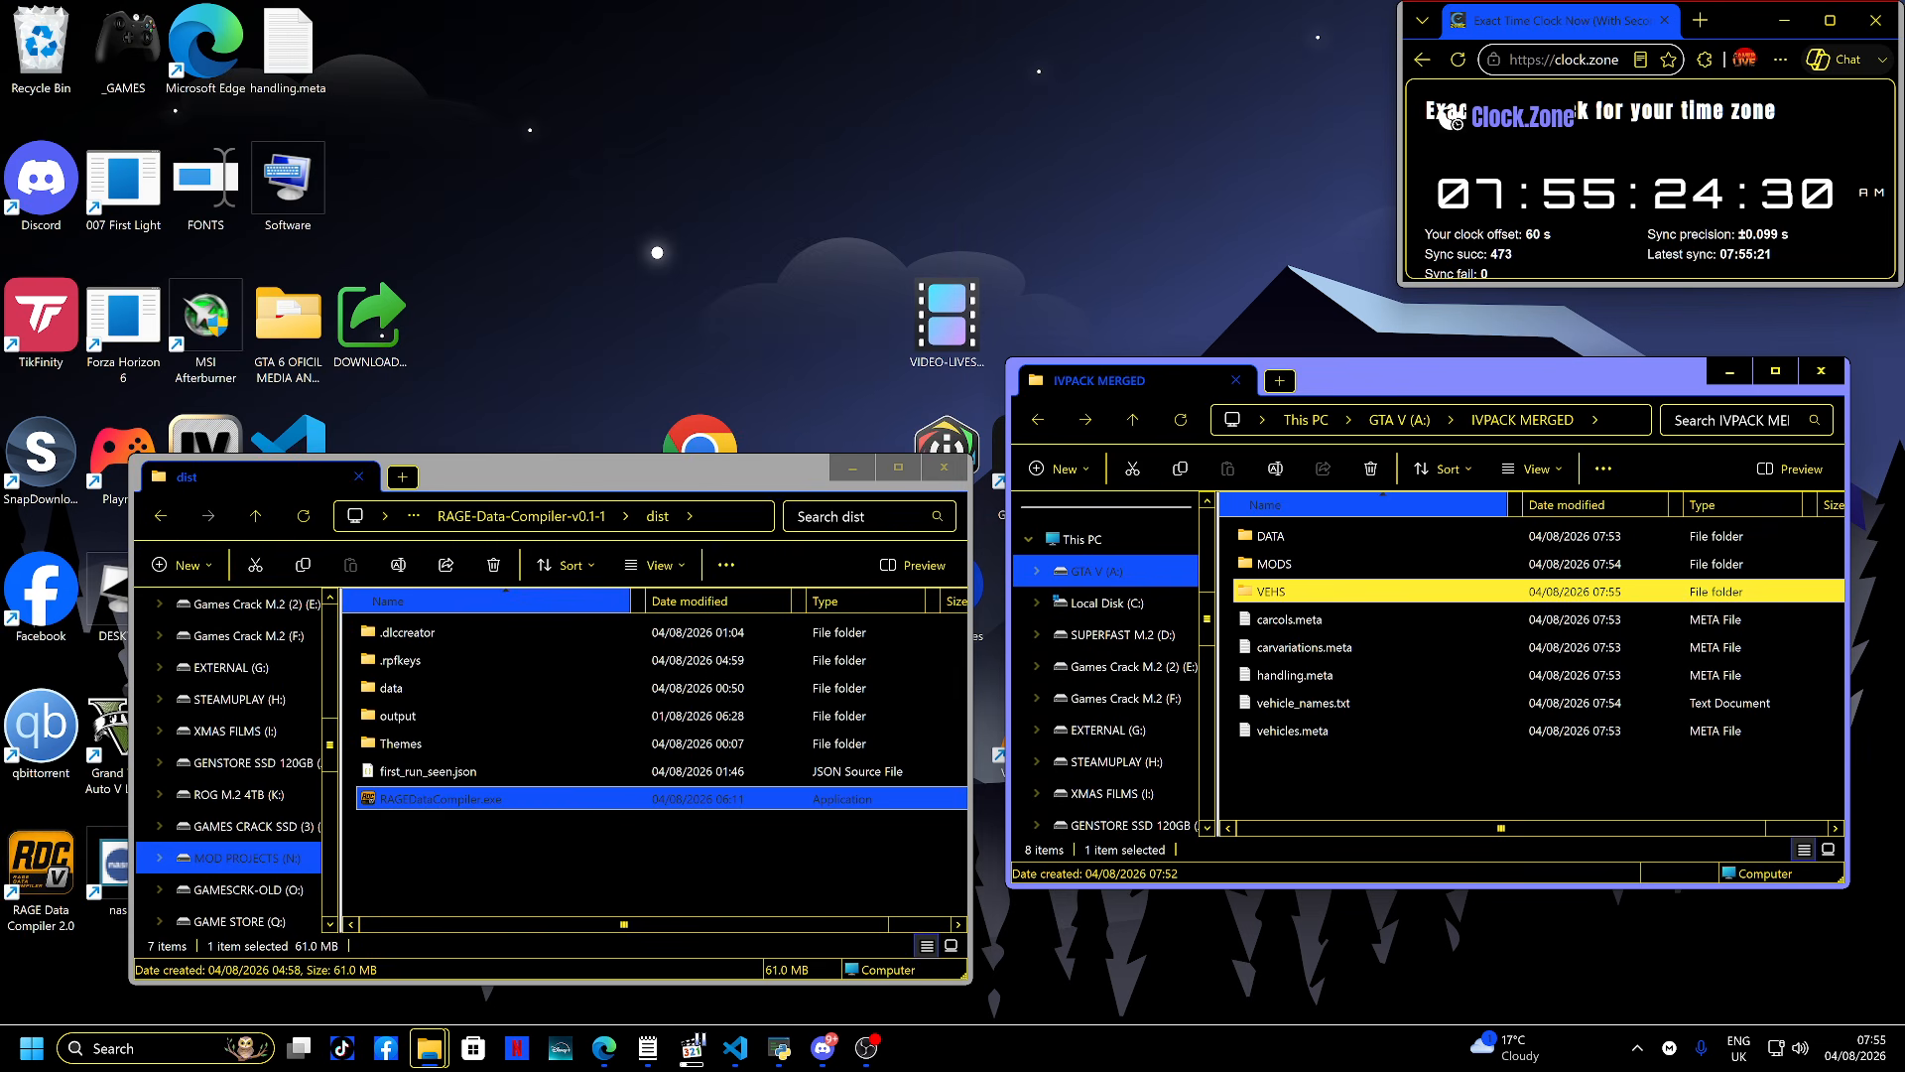
{"action": "left_click", "coordinate": [442, 799]}
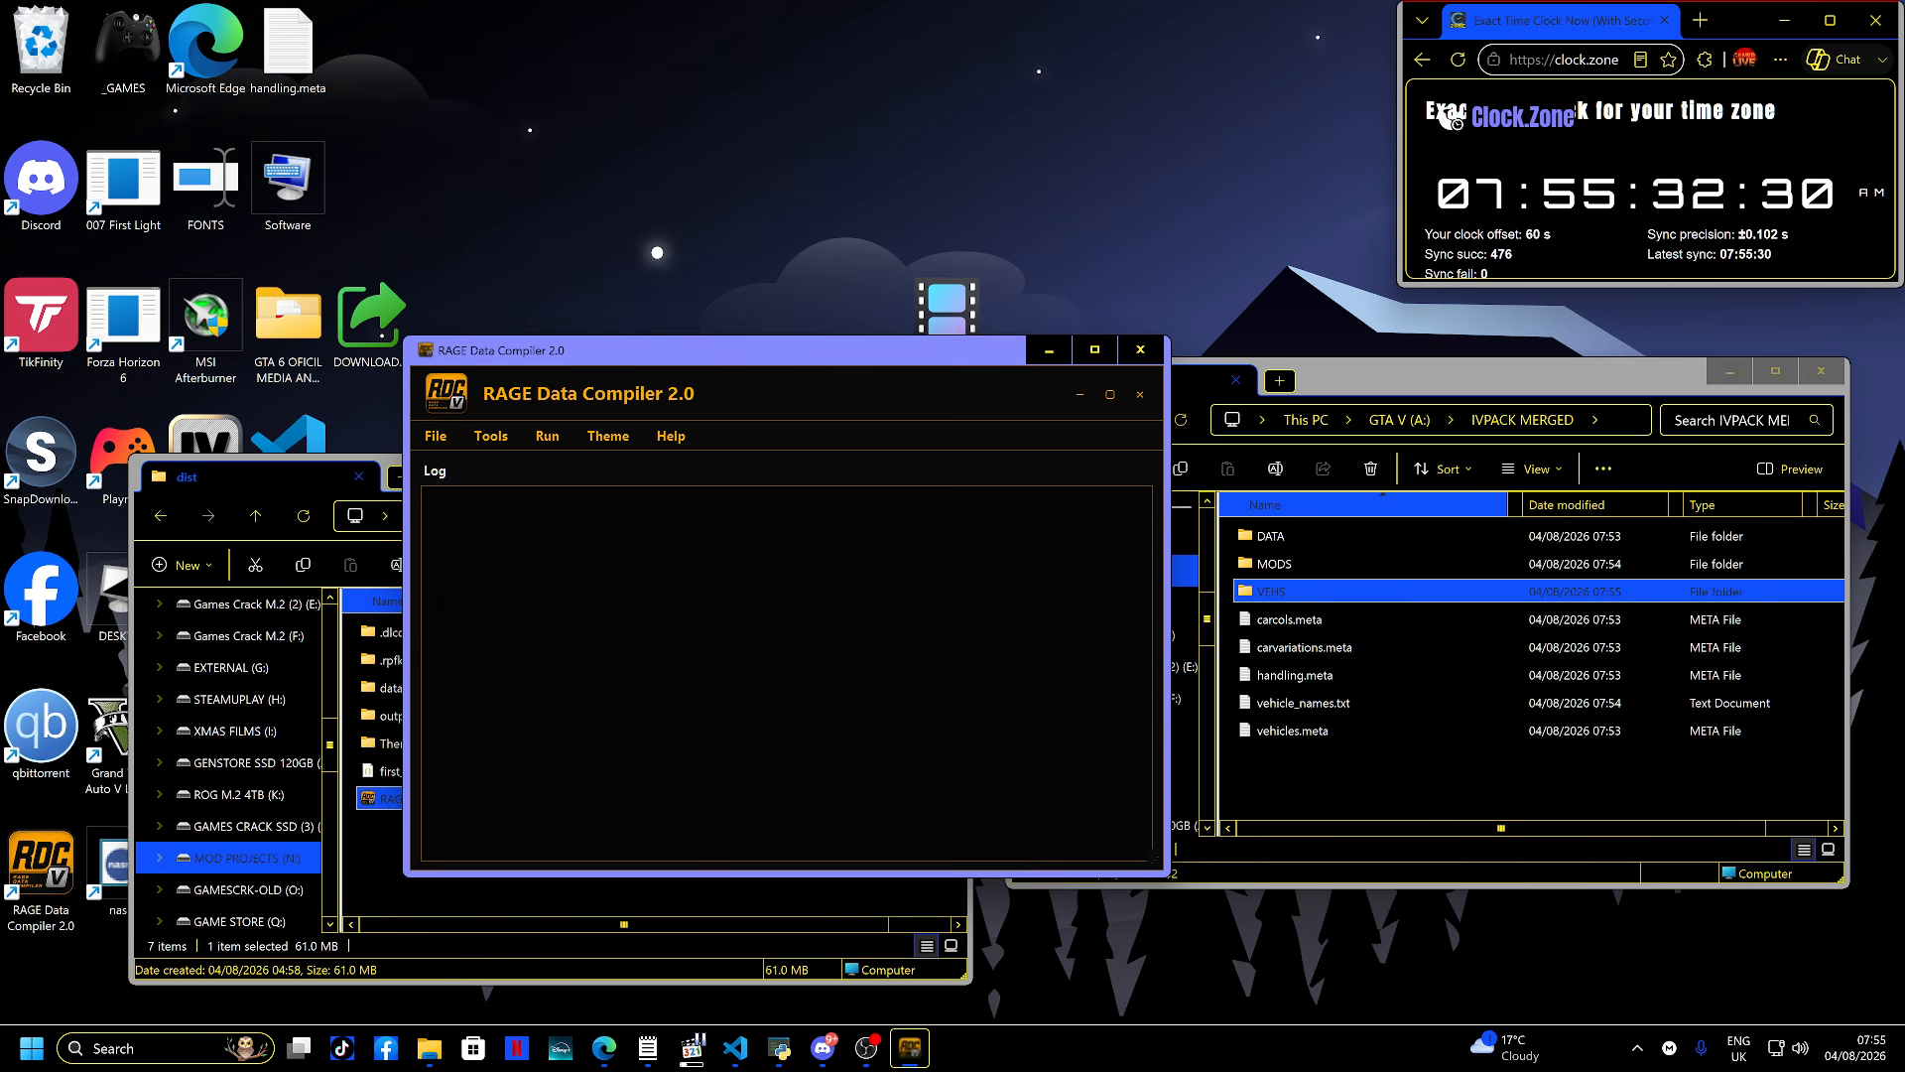
{"action": "left_click_drag", "start_coordinate": [746, 351], "coordinate": [803, 394]}
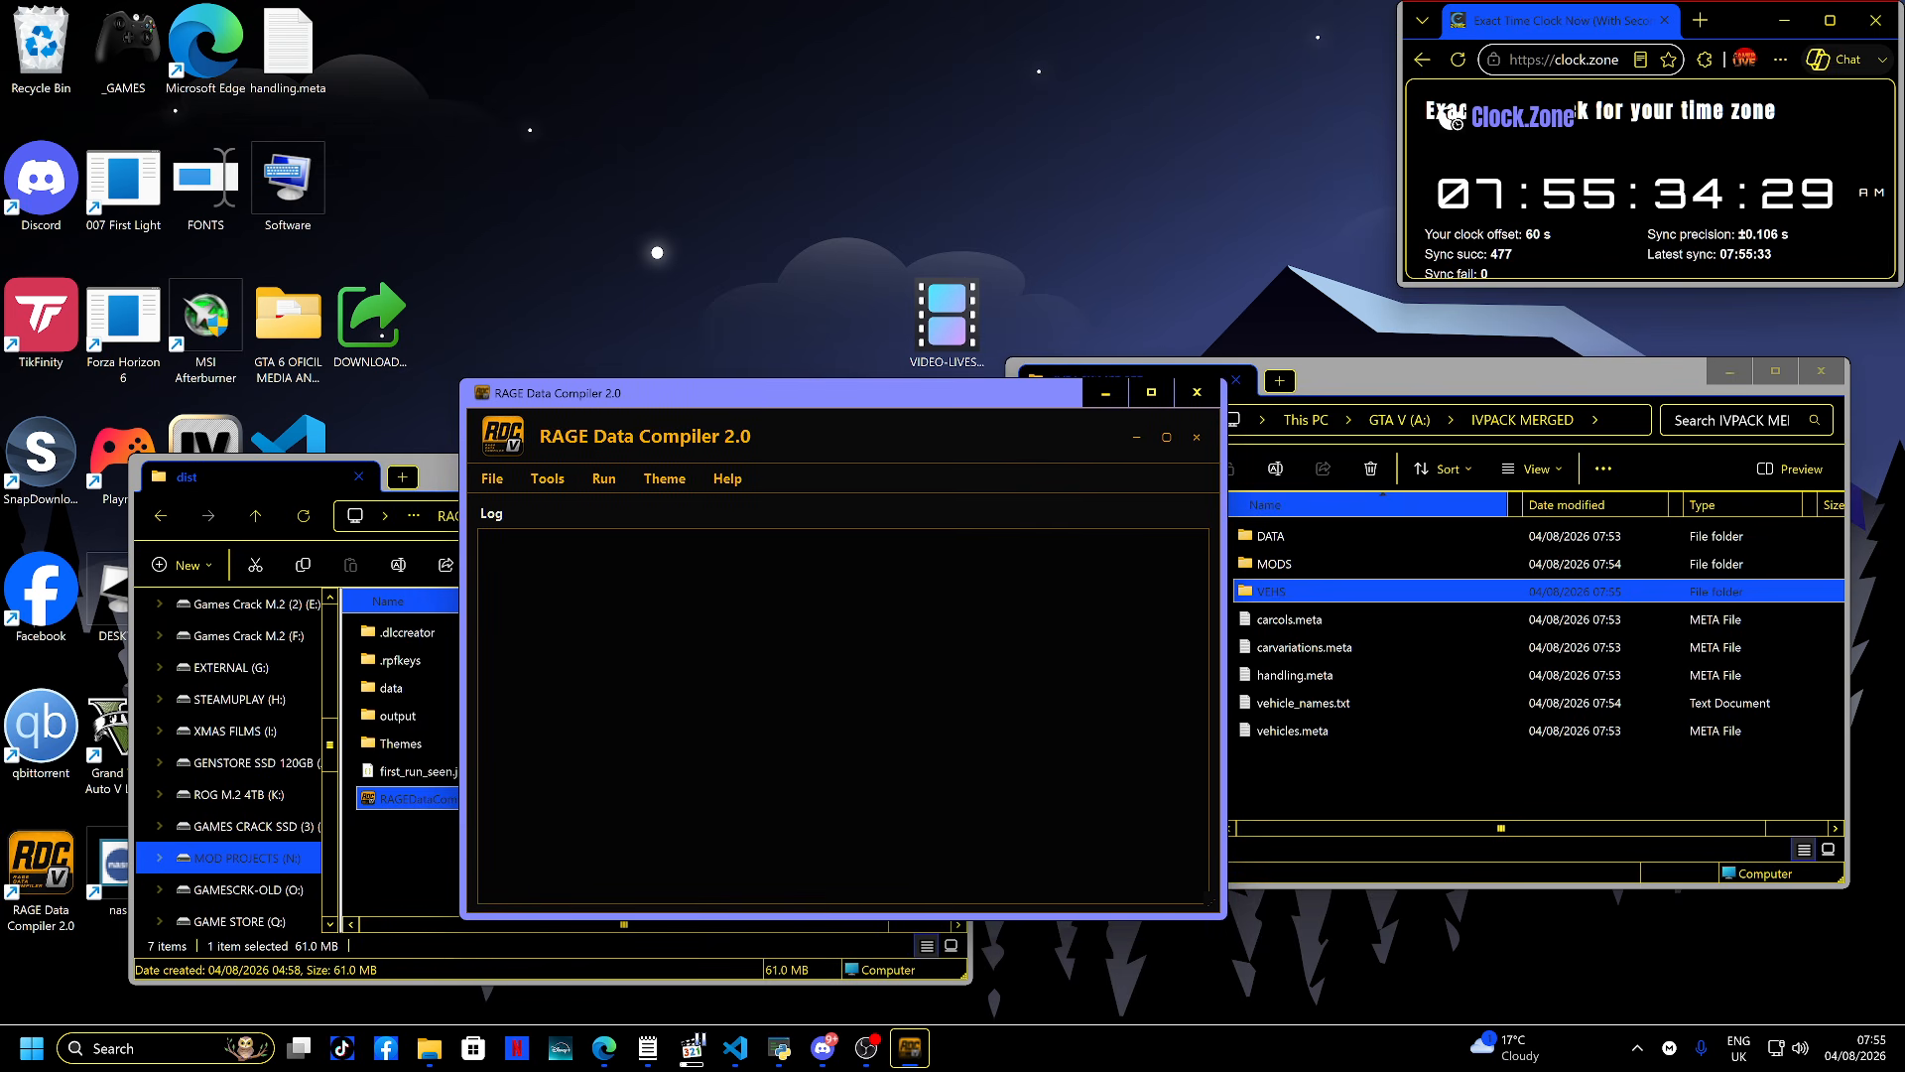
- Open the DLC Creator tool and dismiss its introduction with 'Don't show this again' unchecked
{"action": "left_click", "coordinate": [547, 479]}
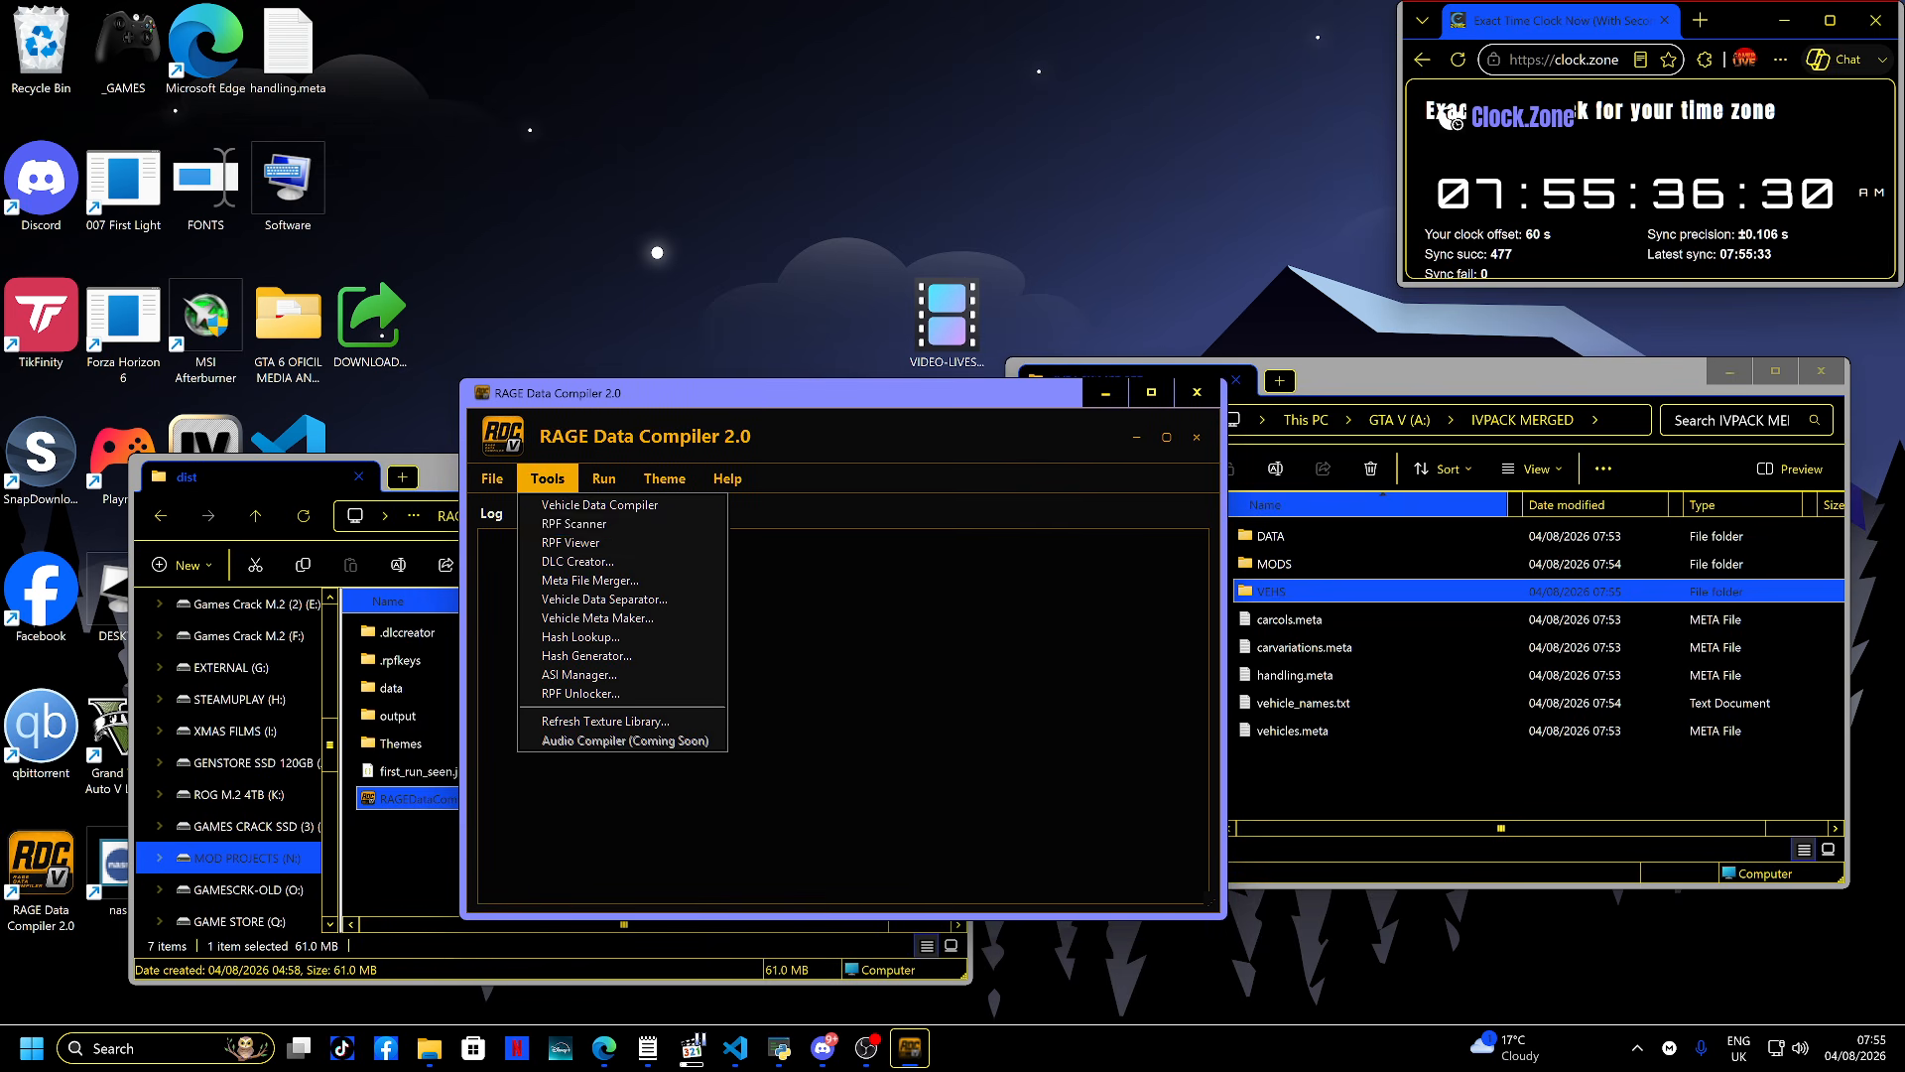
{"action": "left_click", "coordinate": [577, 561]}
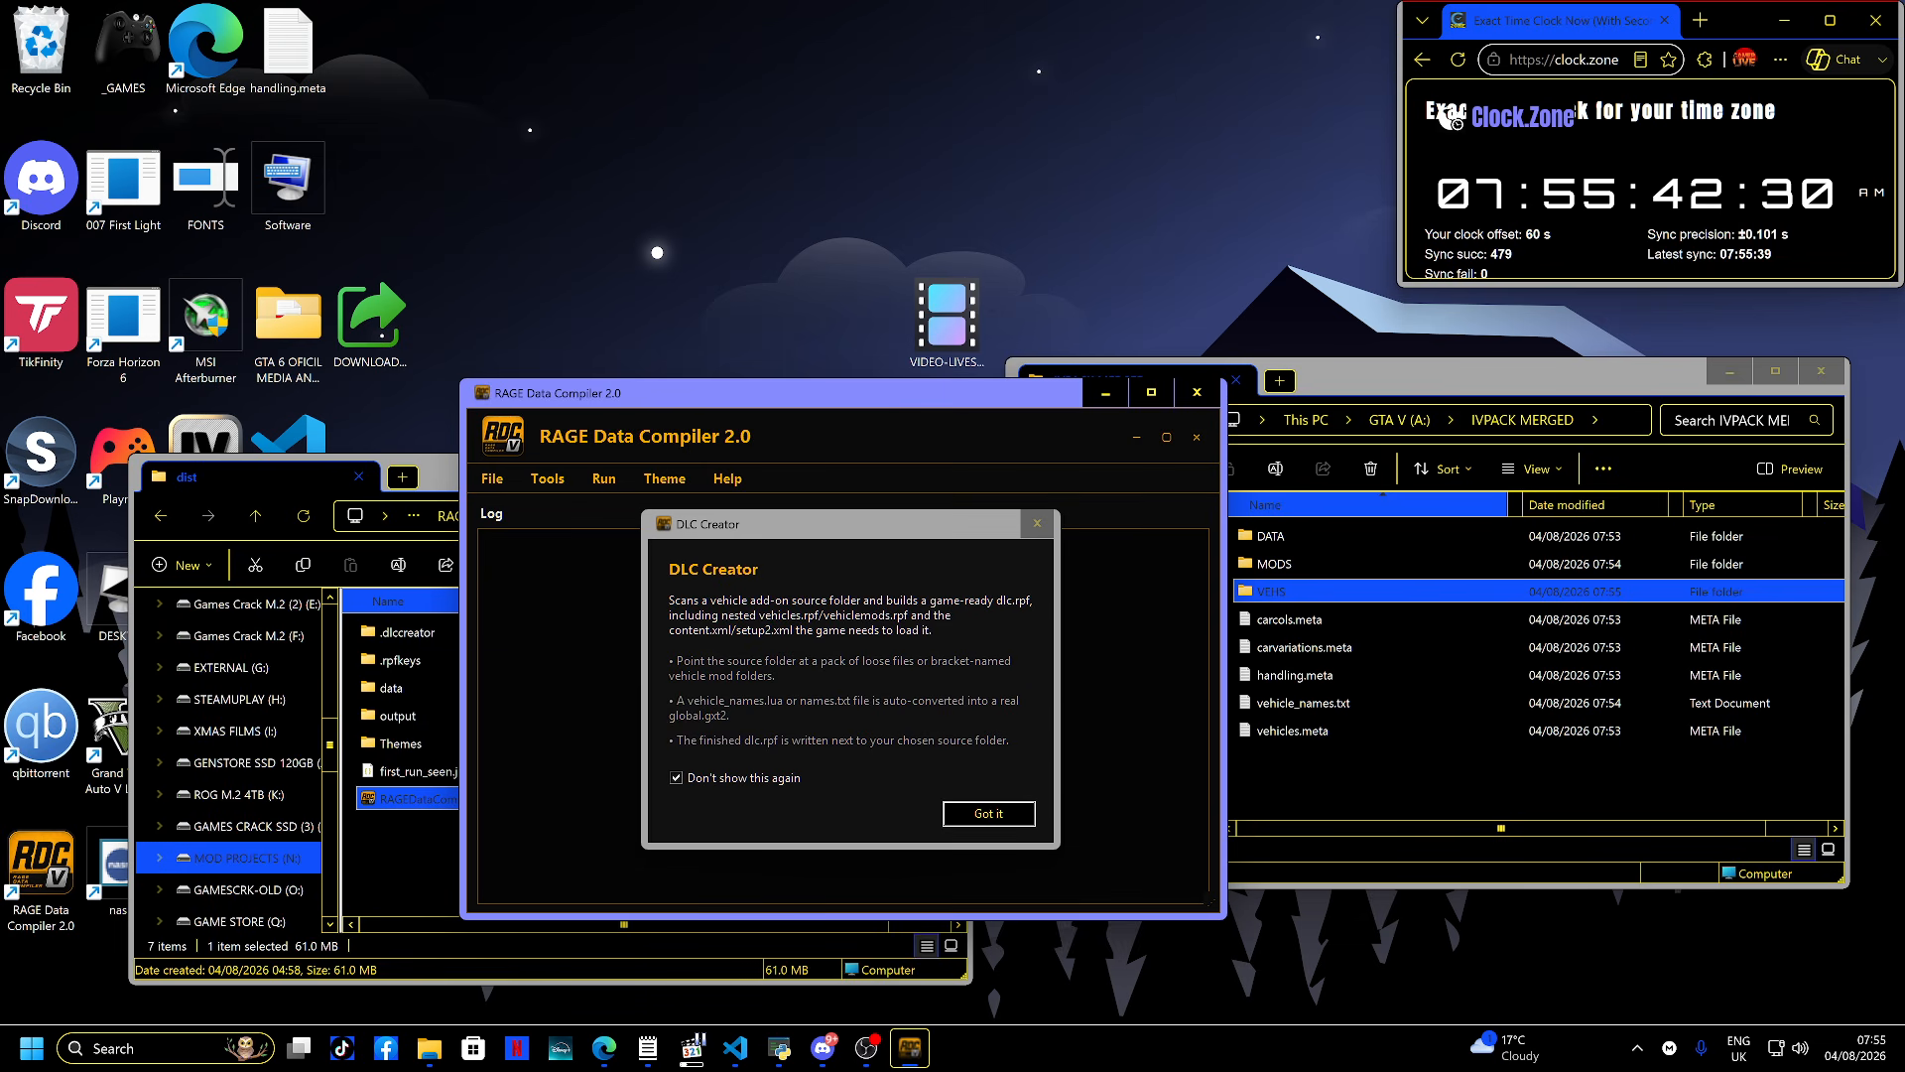
{"action": "left_click", "coordinate": [676, 778]}
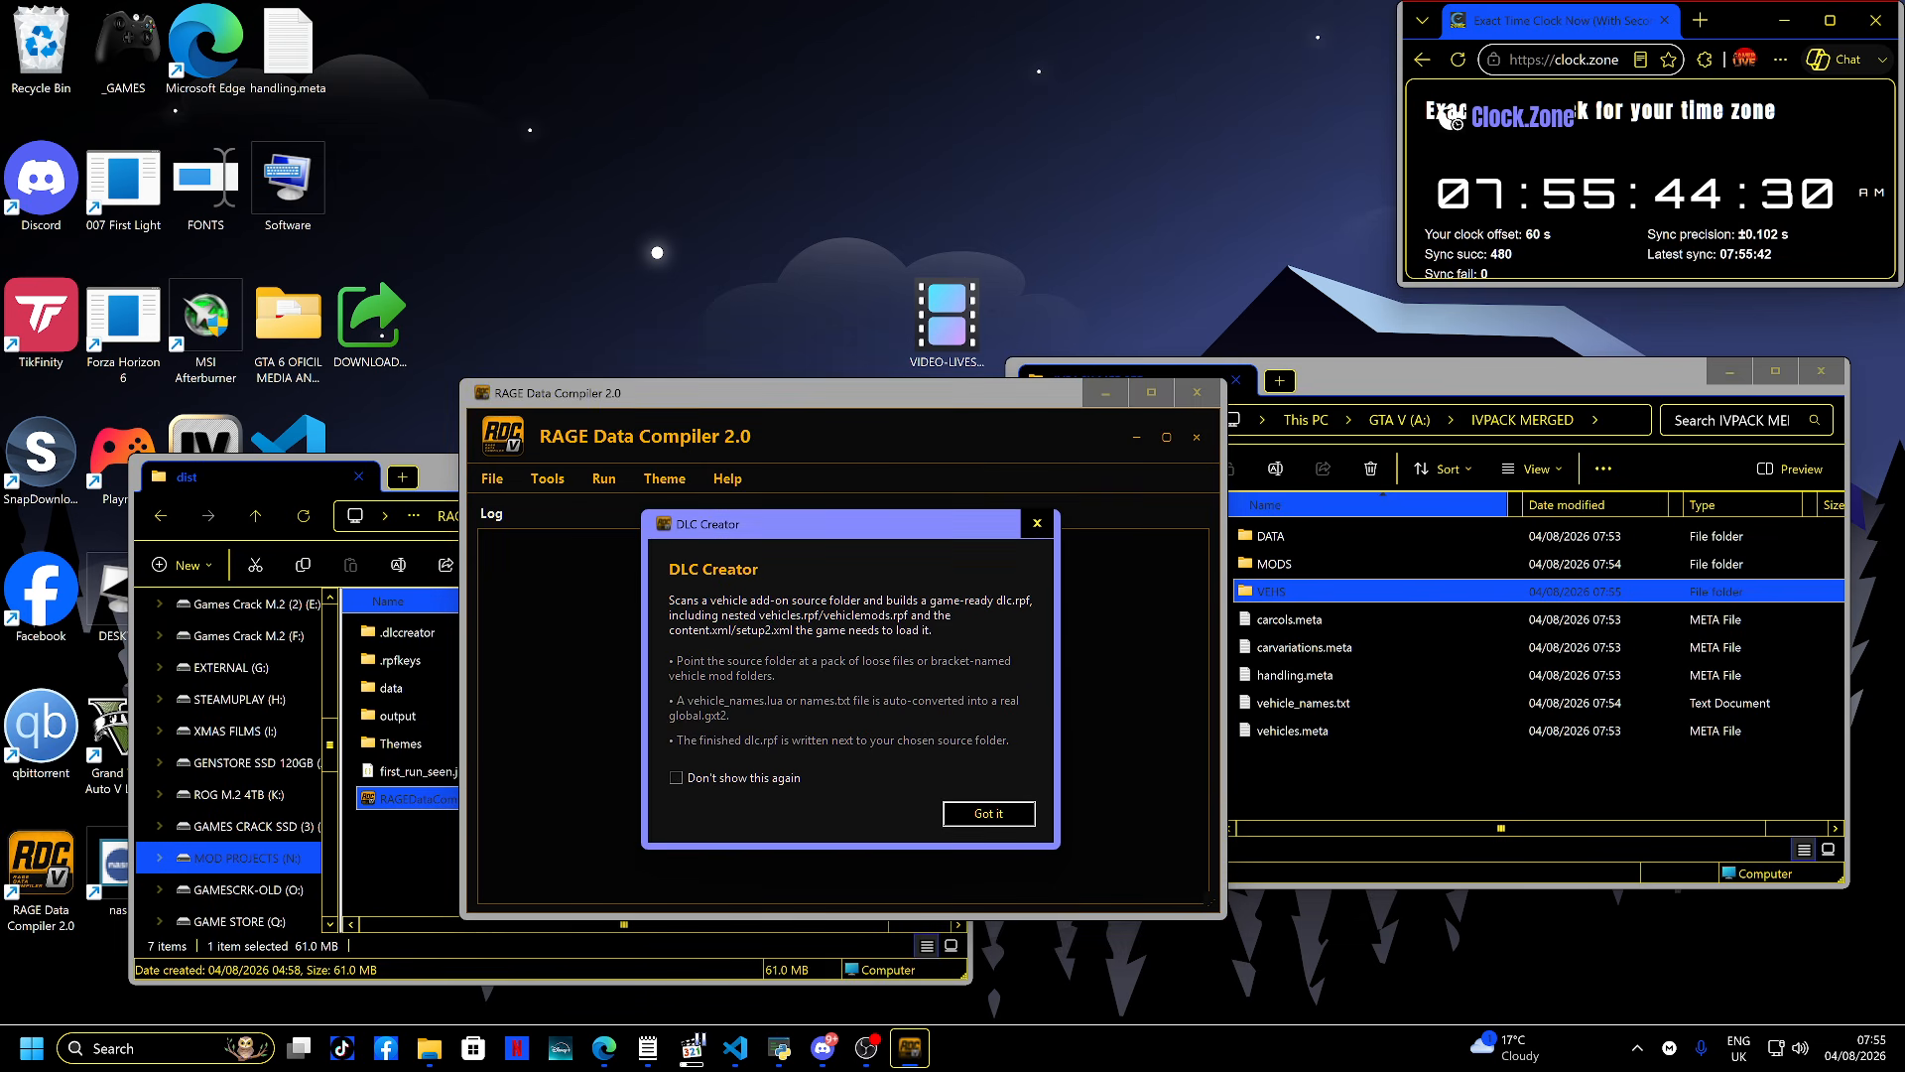
{"action": "left_click", "coordinate": [989, 814]}
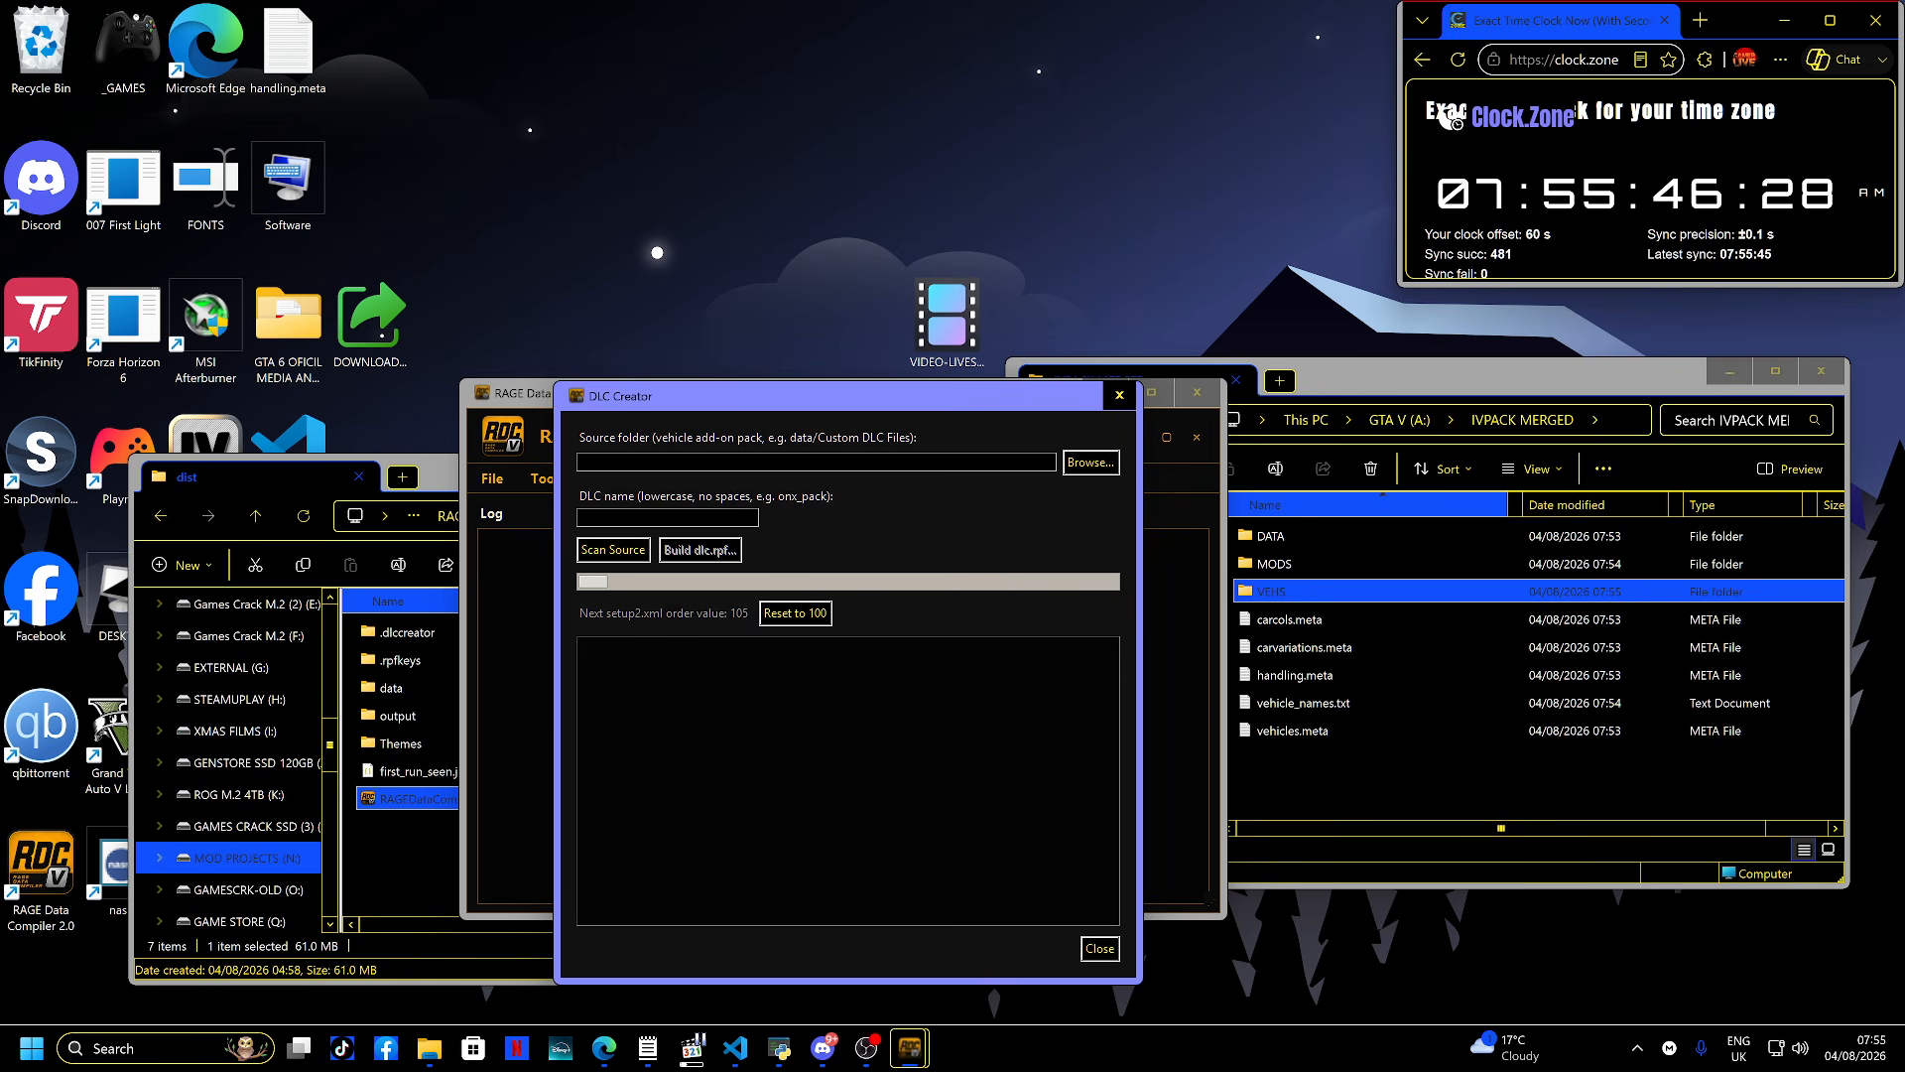
{"action": "left_click_drag", "start_coordinate": [824, 397], "coordinate": [767, 401]}
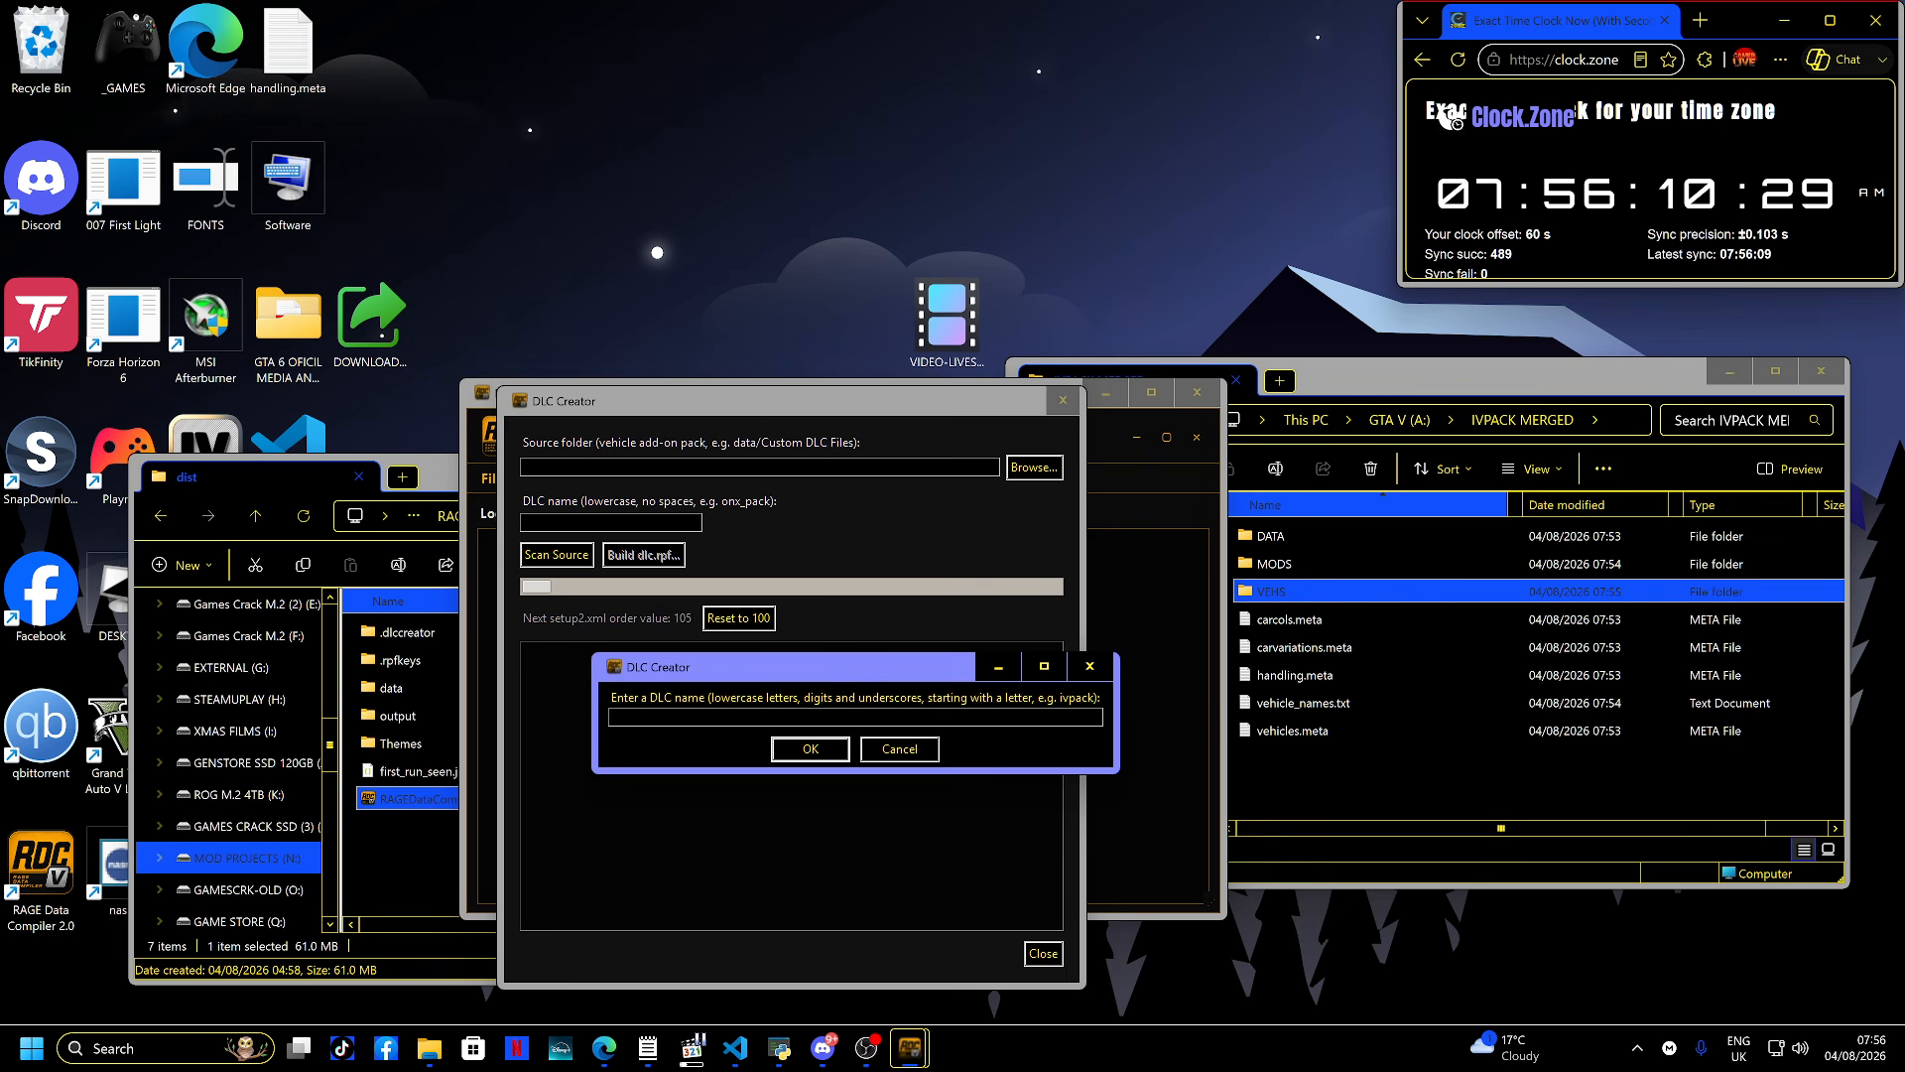
- Enter nikobelik as the DLC name
{"action": "type", "text": "nikobelic"}
{"action": "key", "text": "BackSpace"}
{"action": "type", "text": "k"}
{"action": "key", "text": "Return"}
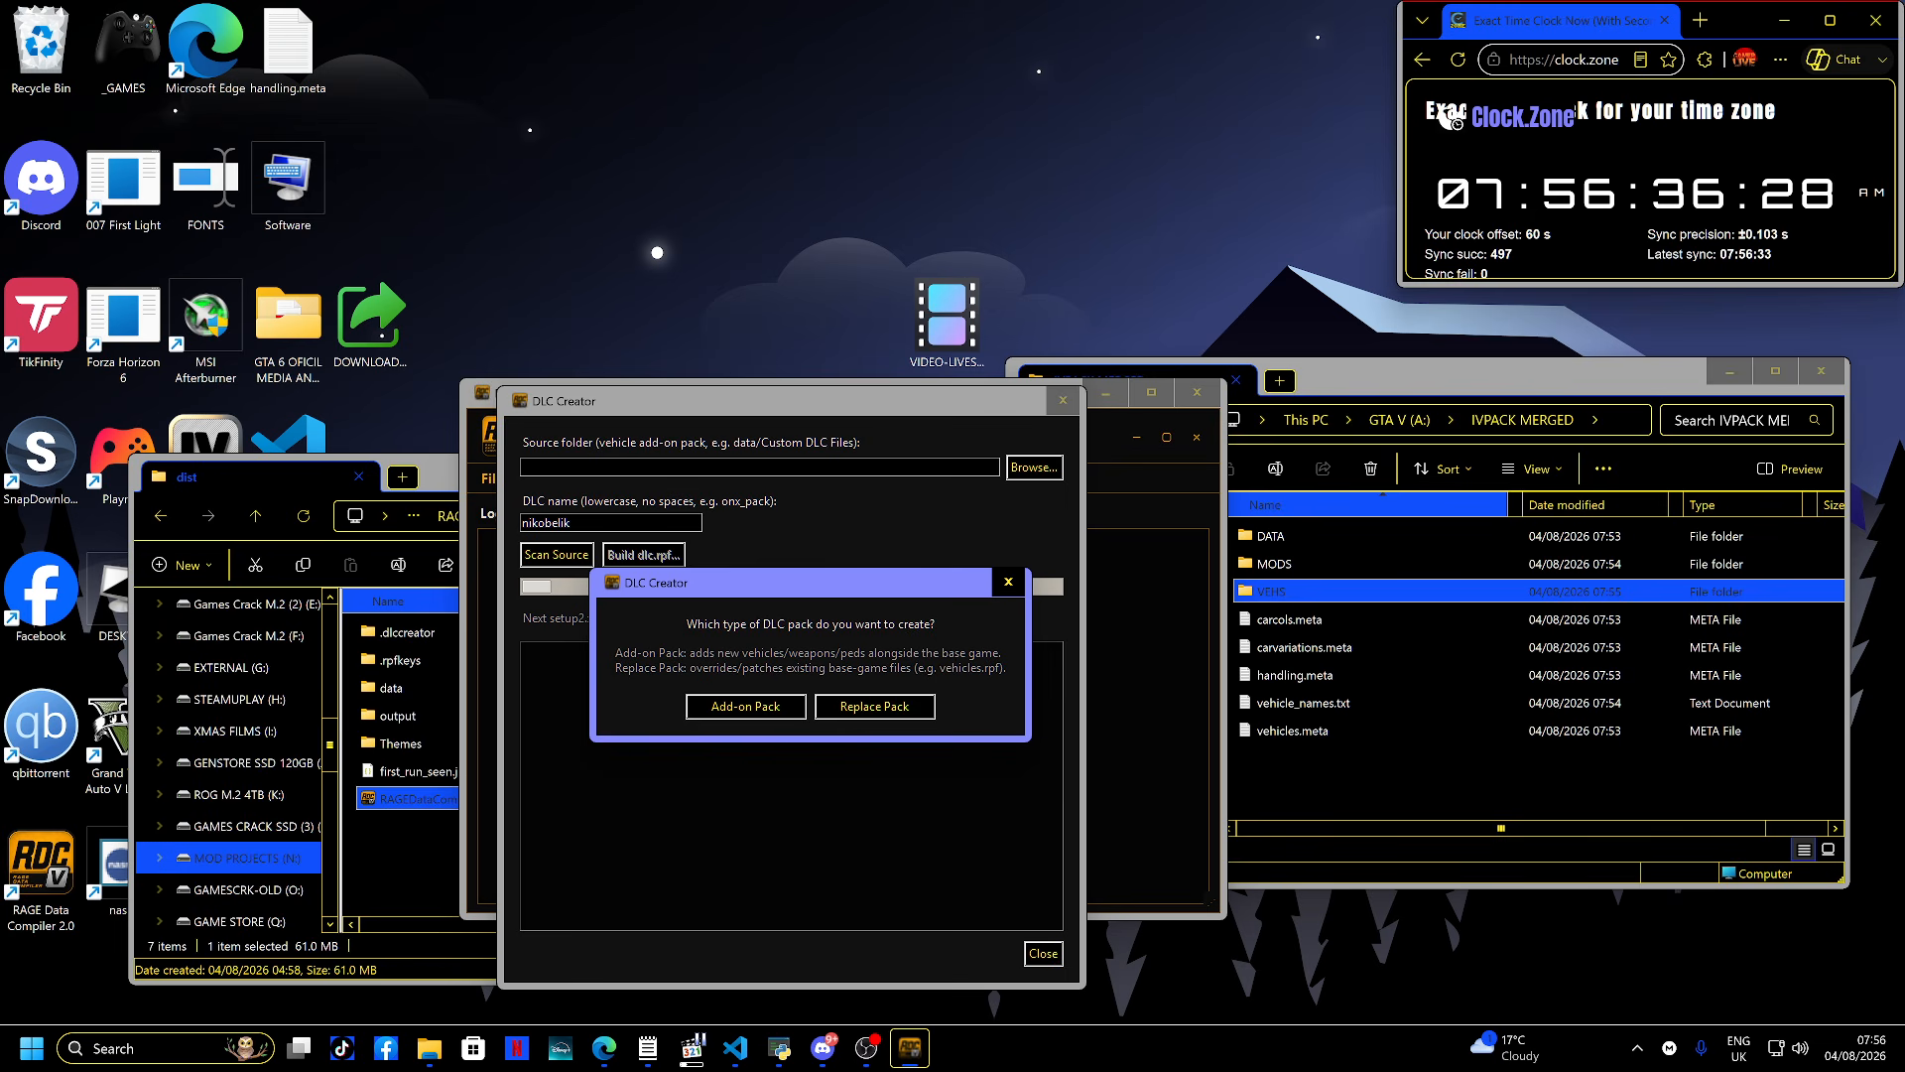
- Choose a Replace Pack, set its source folder to A:\IVPACK MERGED and scan the source
{"action": "left_click", "coordinate": [874, 706]}
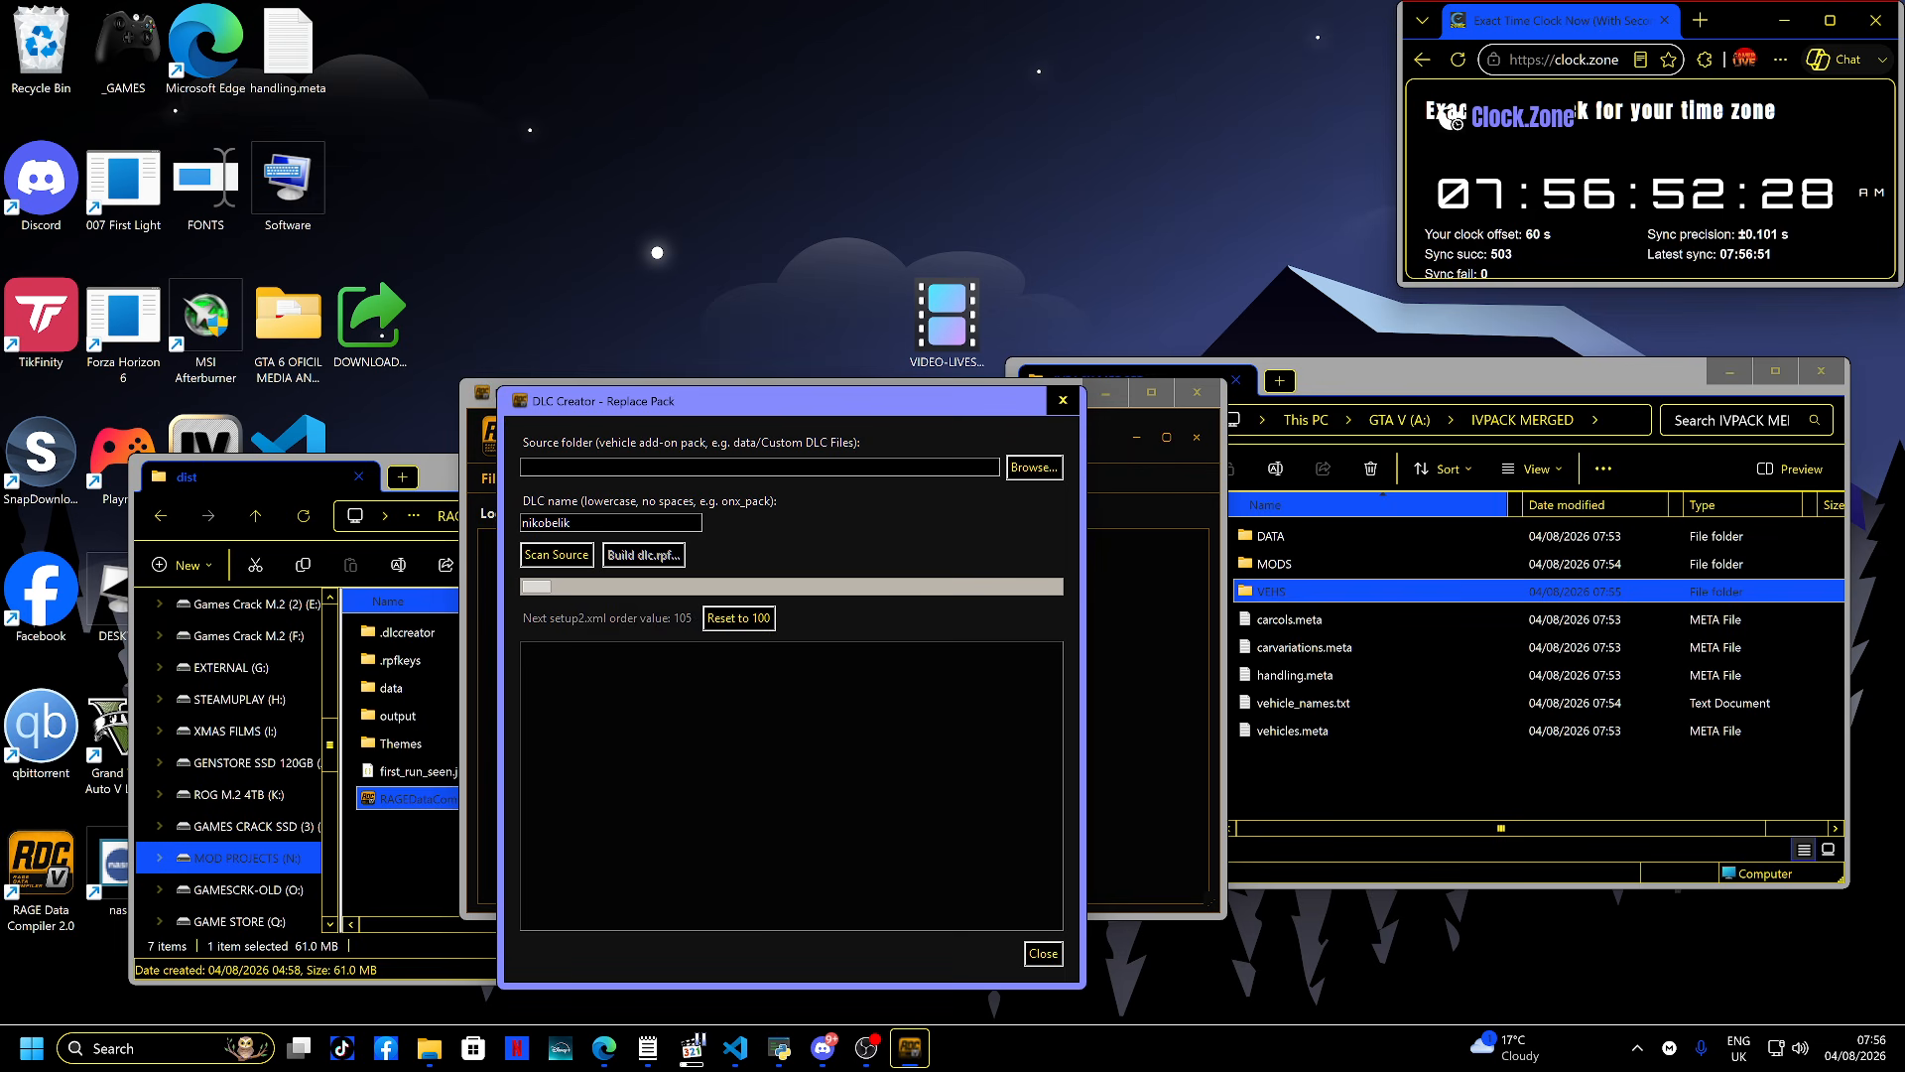
{"action": "left_click", "coordinate": [1035, 467]}
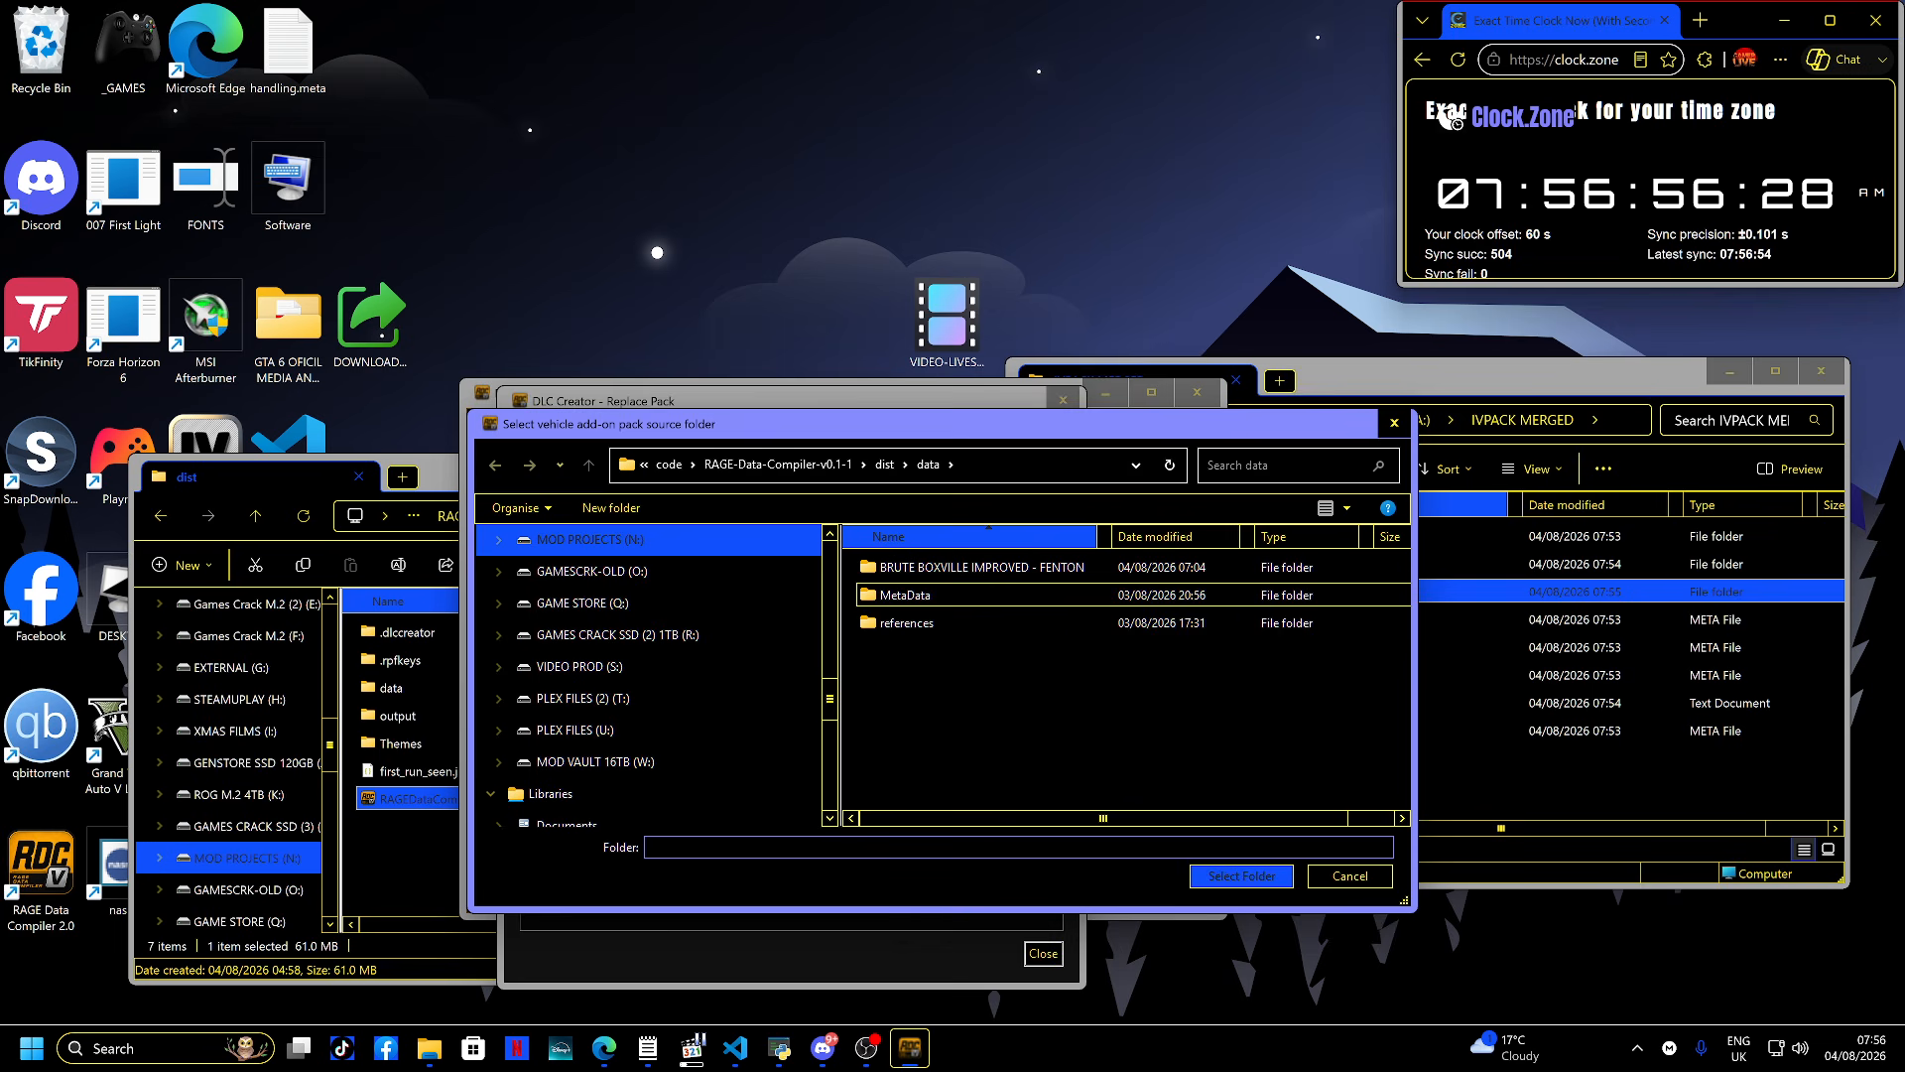
{"action": "scroll", "coordinate": [596, 602], "scroll_direction": "up", "scroll_amount": 1}
{"action": "scroll", "coordinate": [595, 602], "scroll_direction": "up", "scroll_amount": 3}
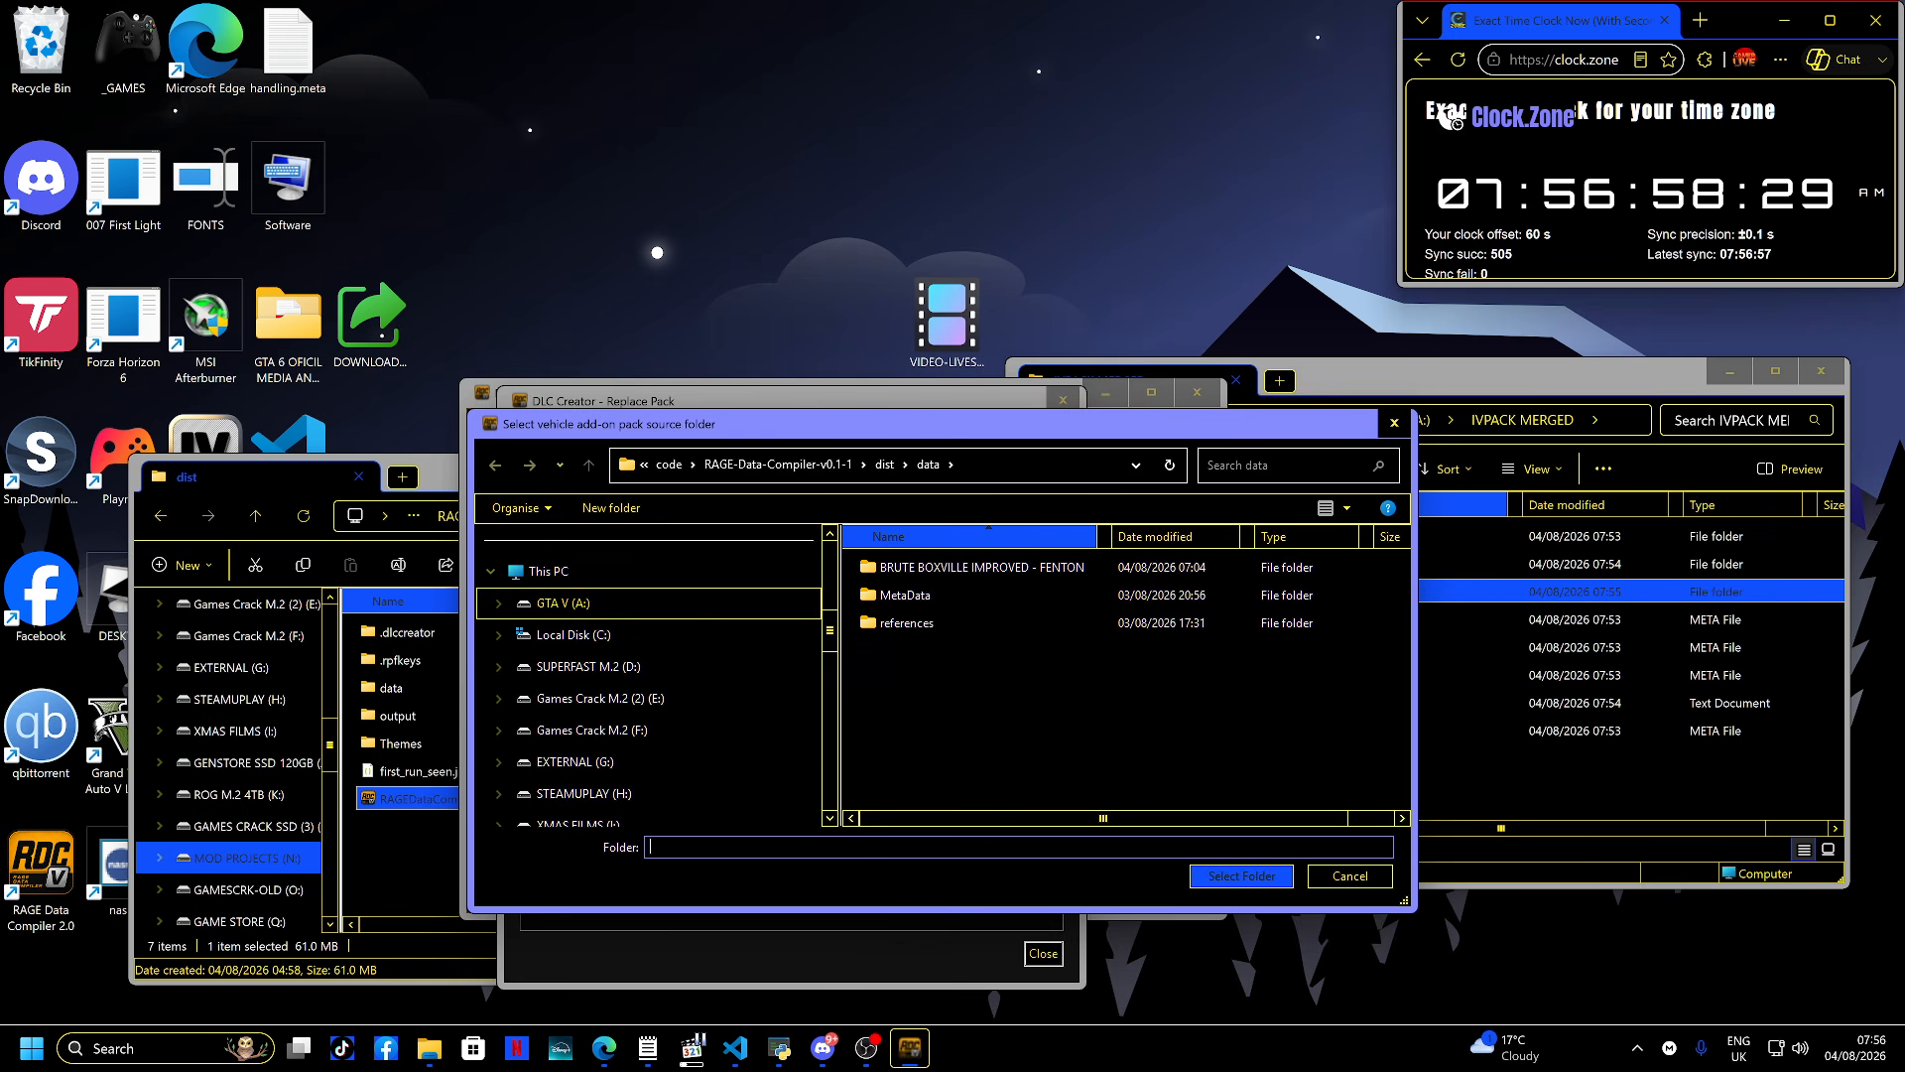
{"action": "left_click", "coordinate": [596, 603]}
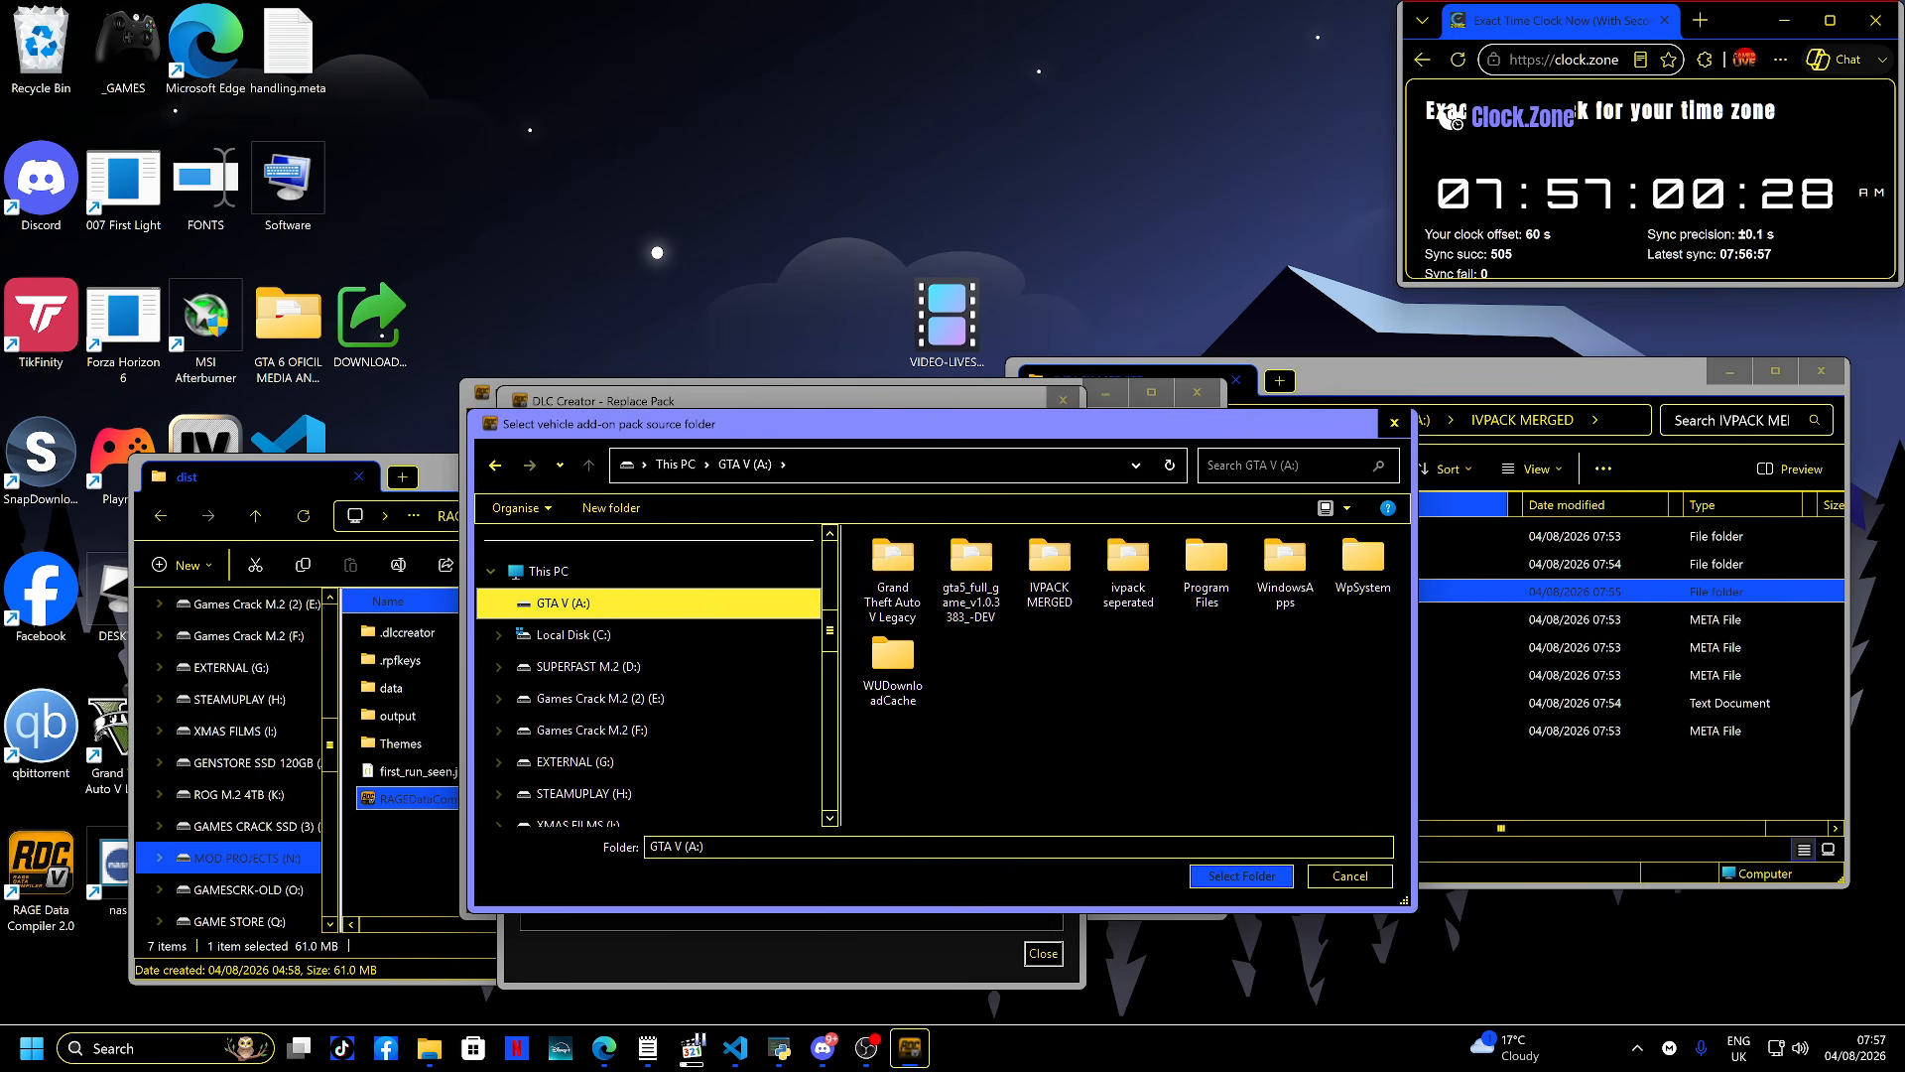
{"action": "double_click", "coordinate": [1049, 571]}
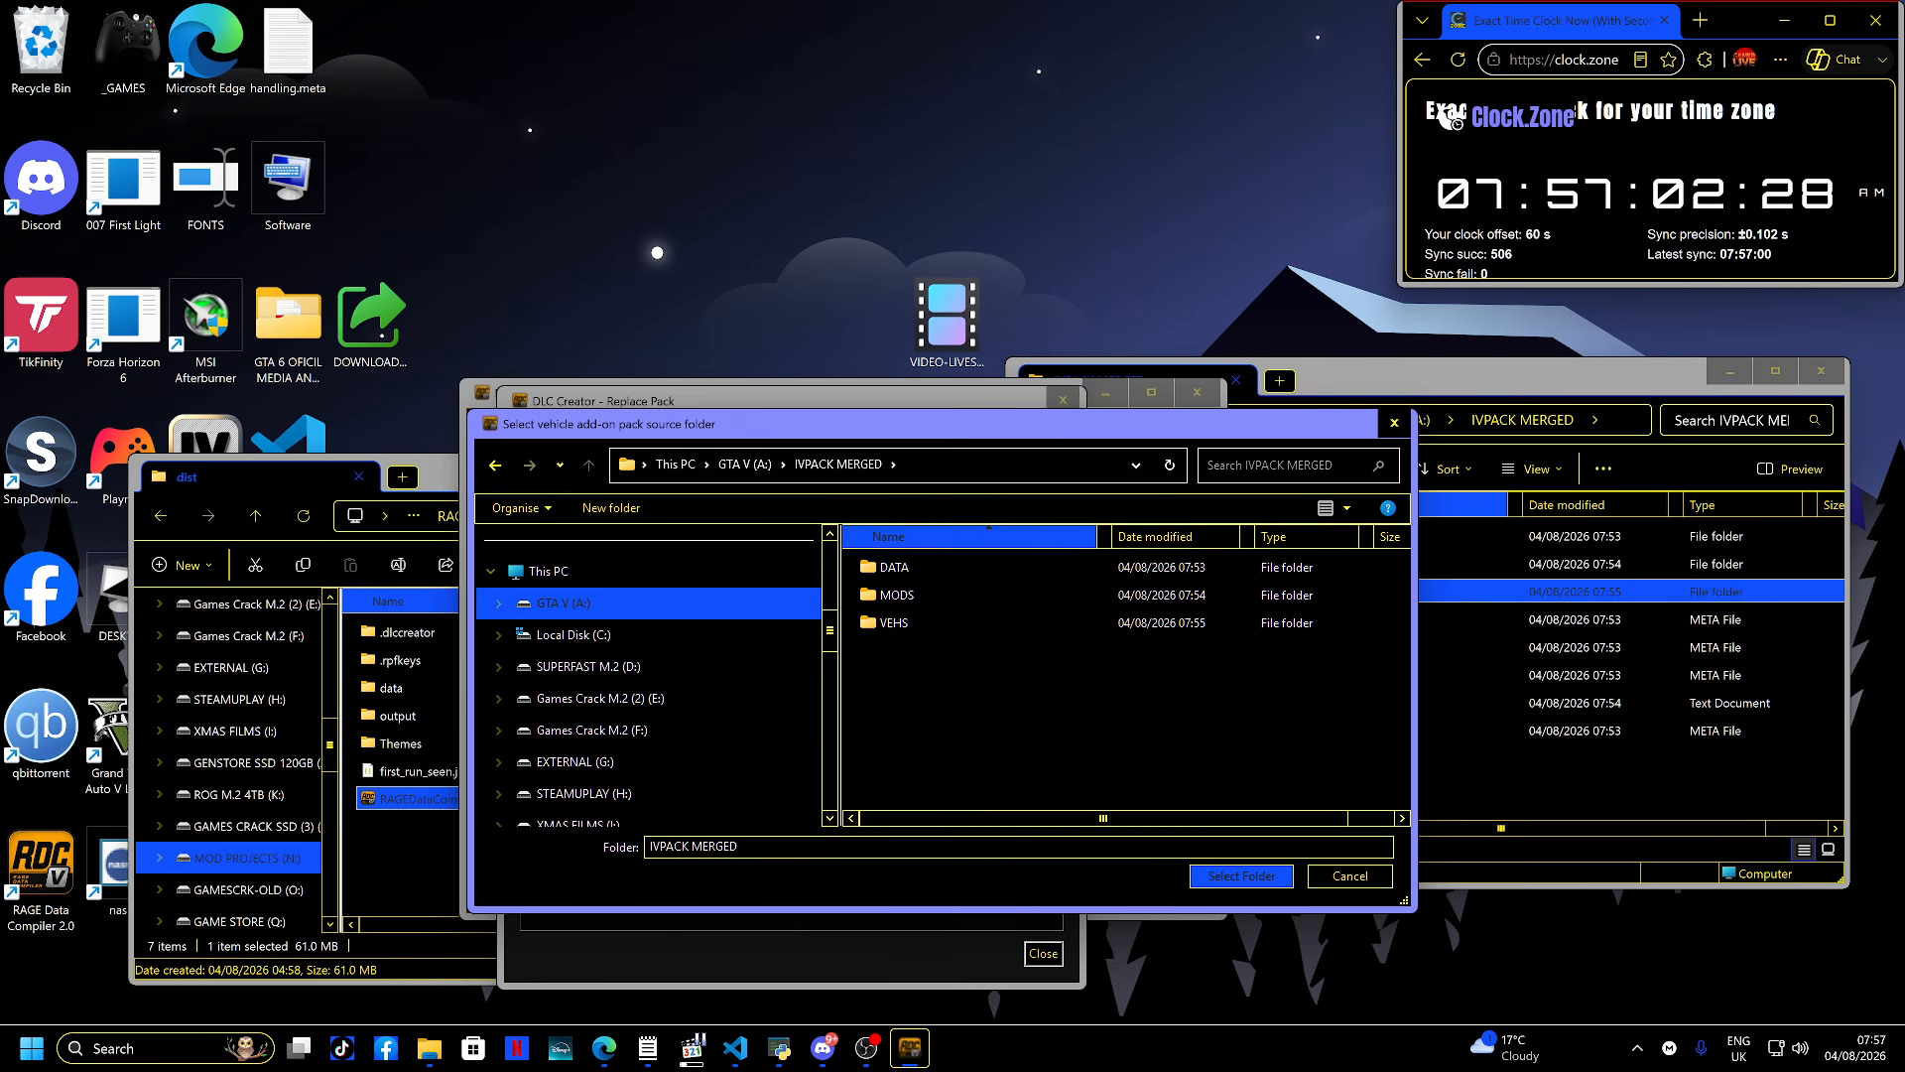
{"action": "left_click", "coordinate": [1241, 876]}
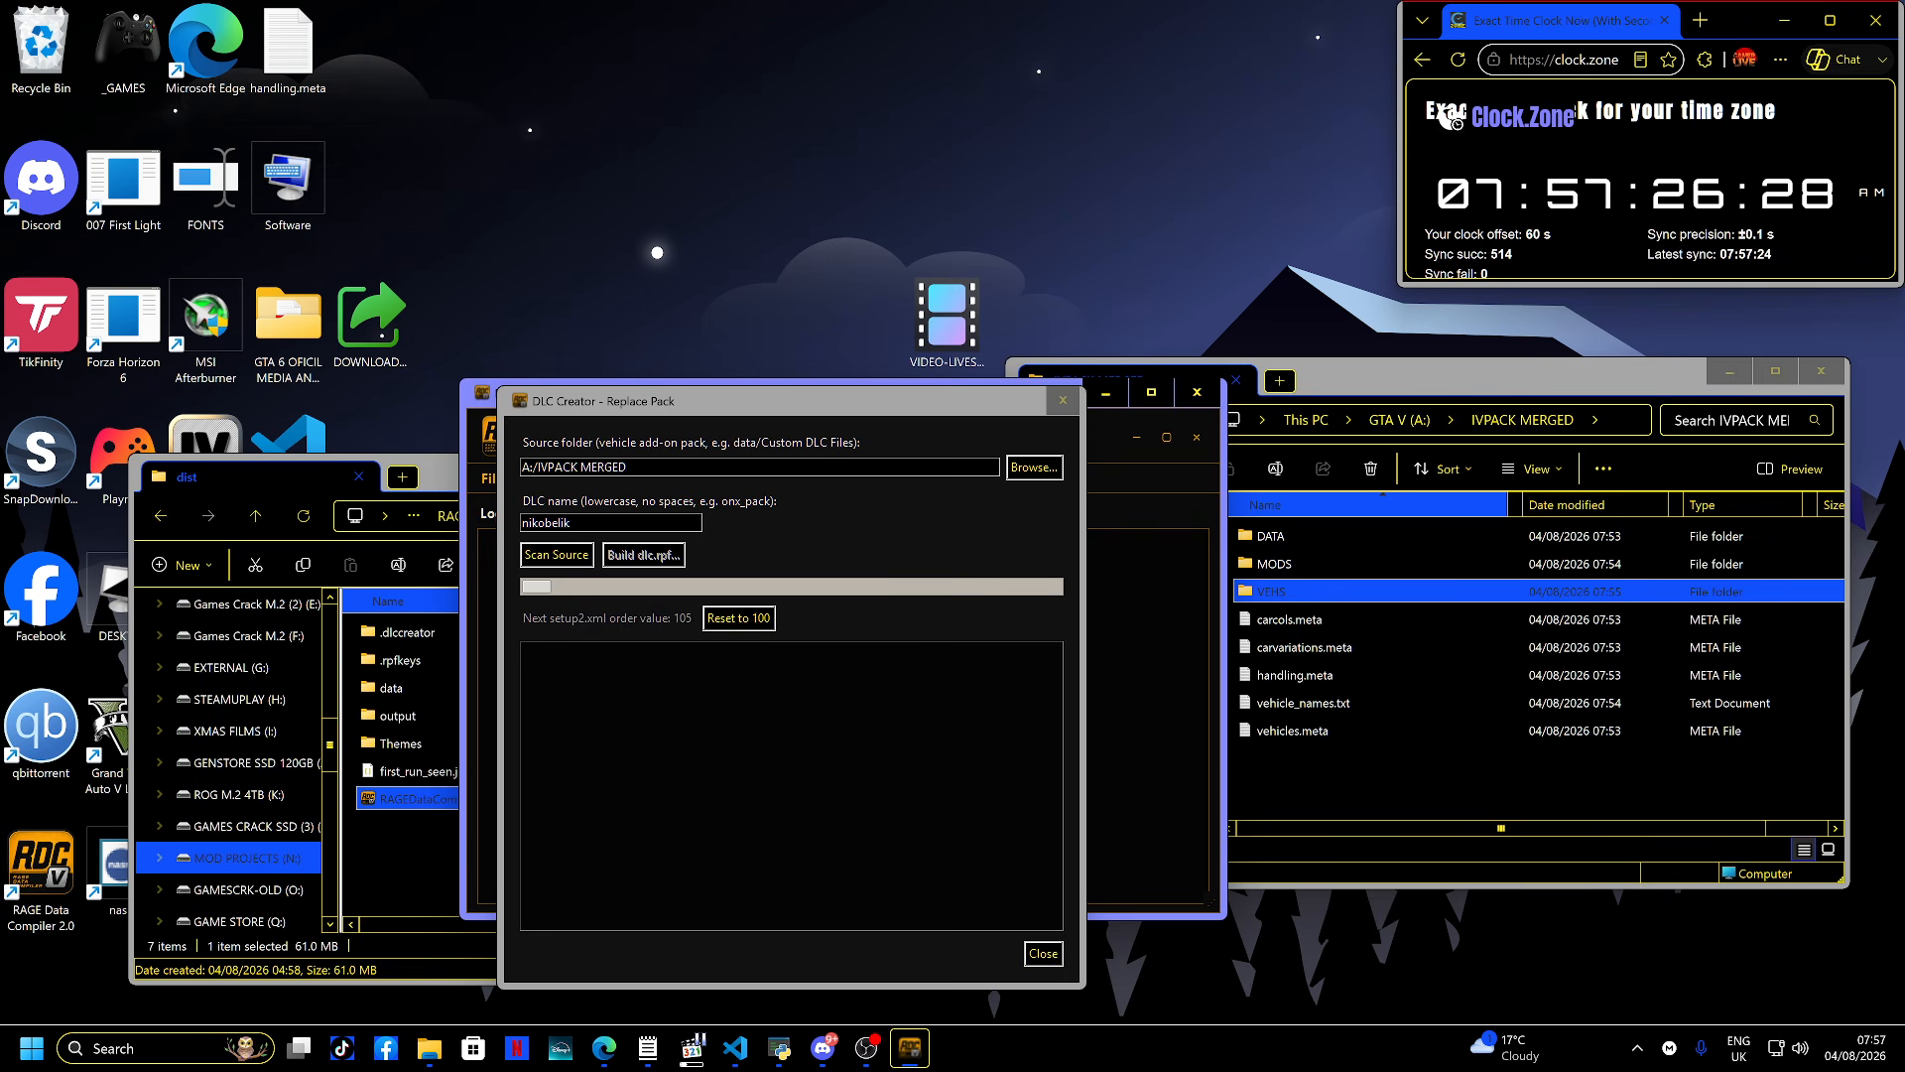
{"action": "left_click", "coordinate": [557, 554]}
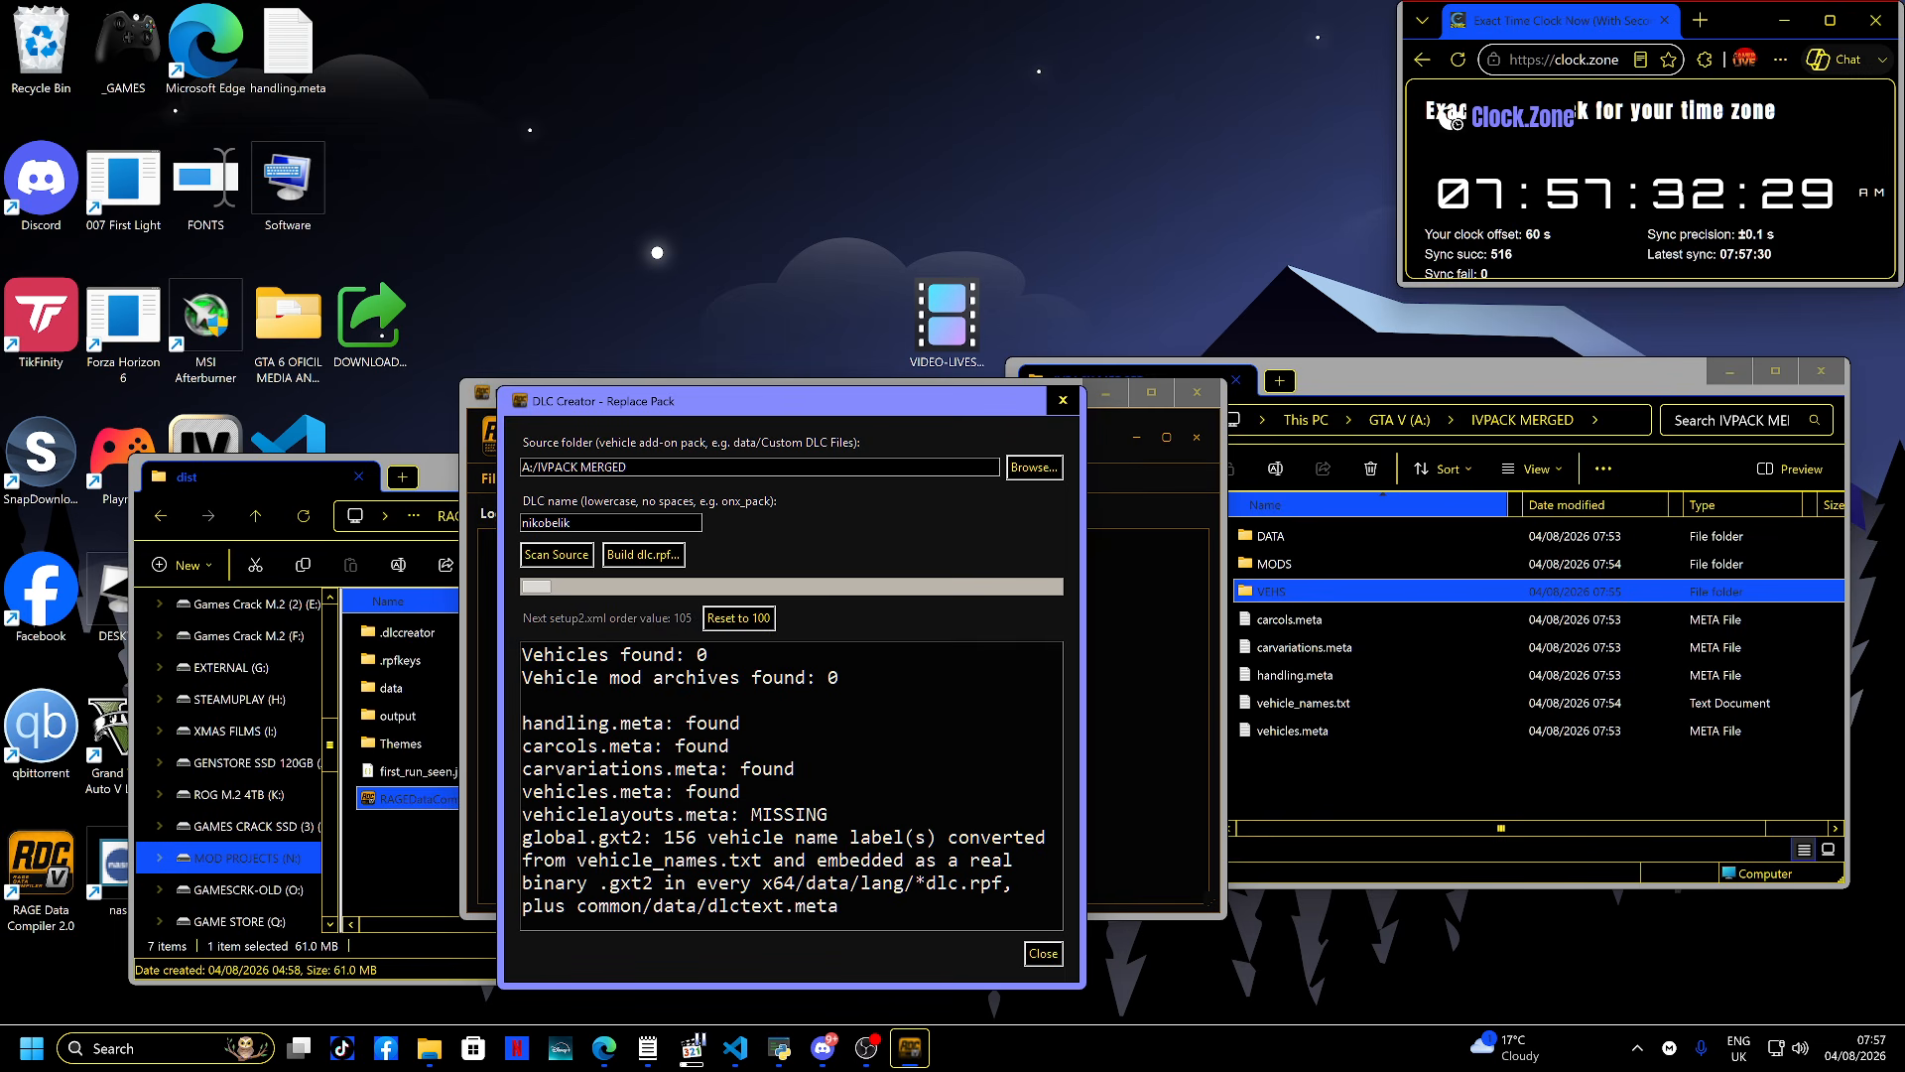
{"action": "scroll", "coordinate": [791, 784], "scroll_direction": "up", "scroll_amount": 3}
{"action": "left_click", "coordinate": [1034, 468]}
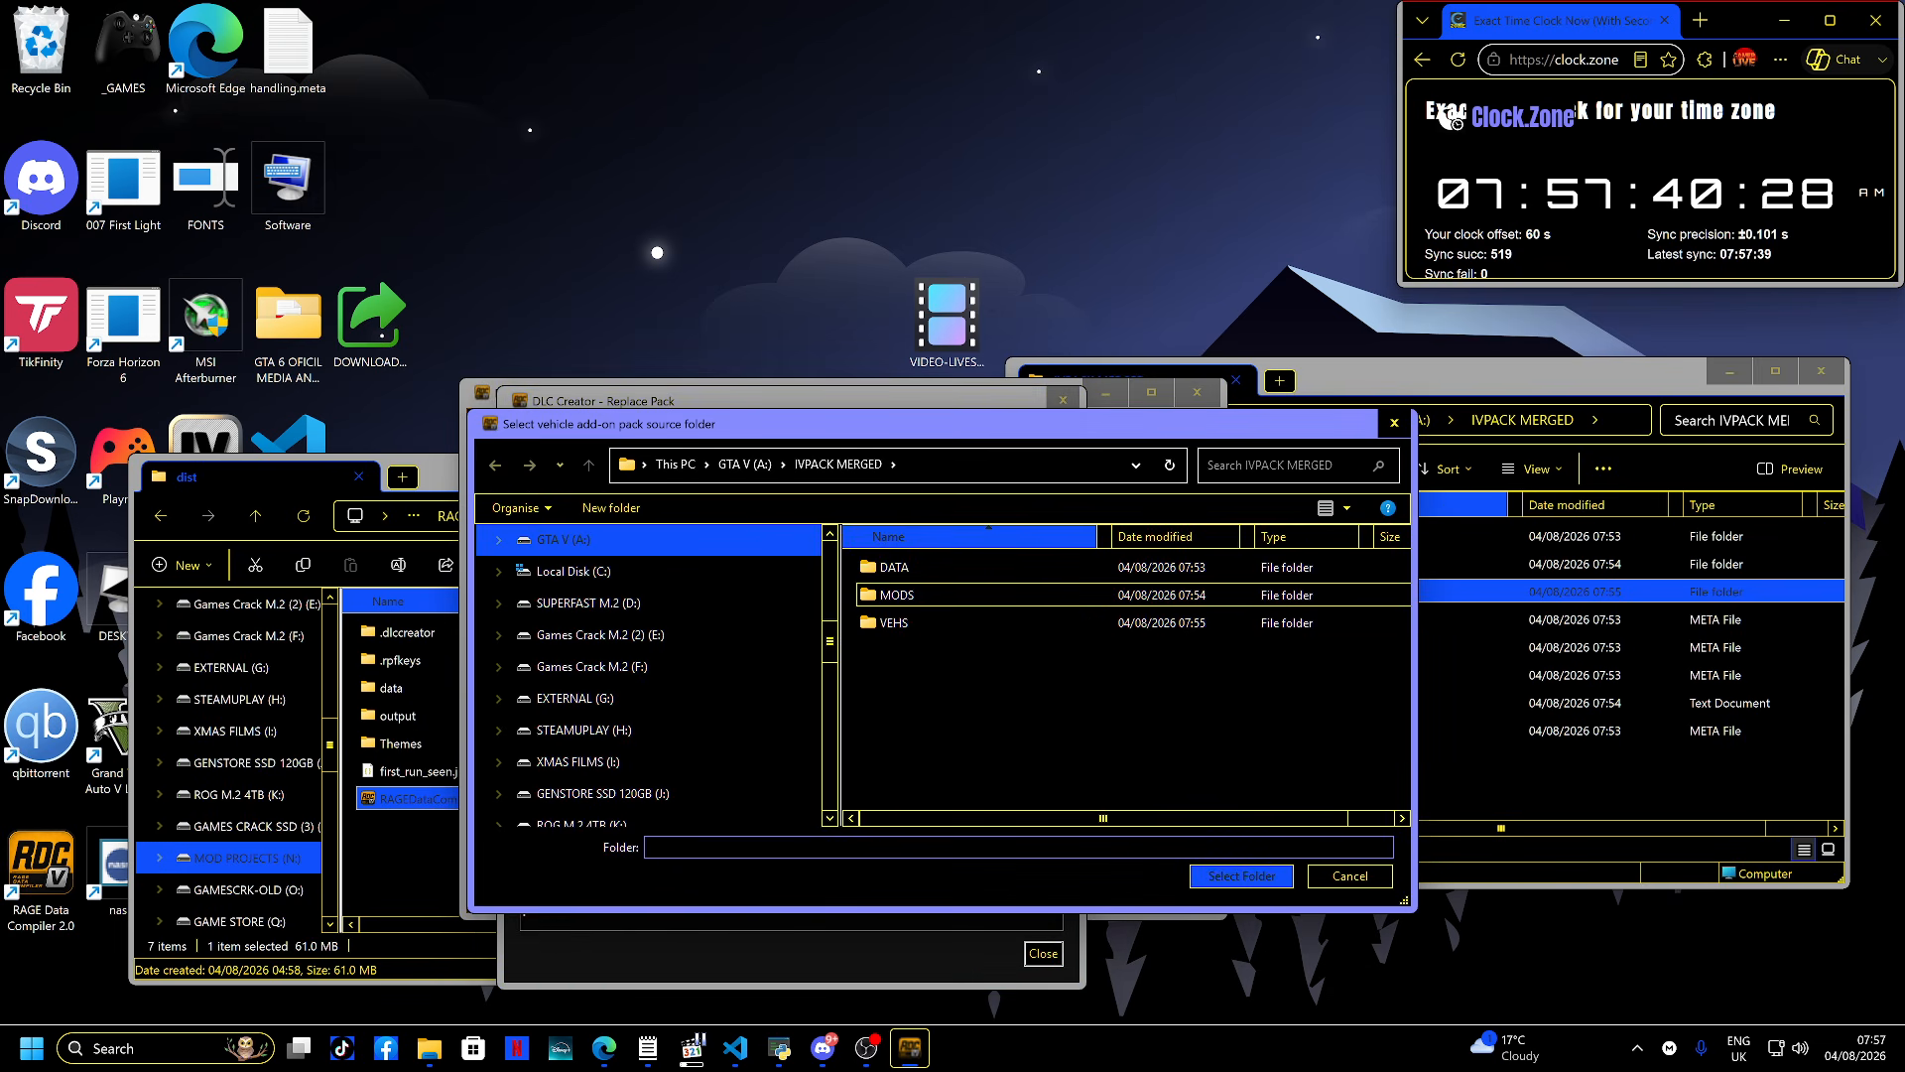
{"action": "double_click", "coordinate": [894, 622]}
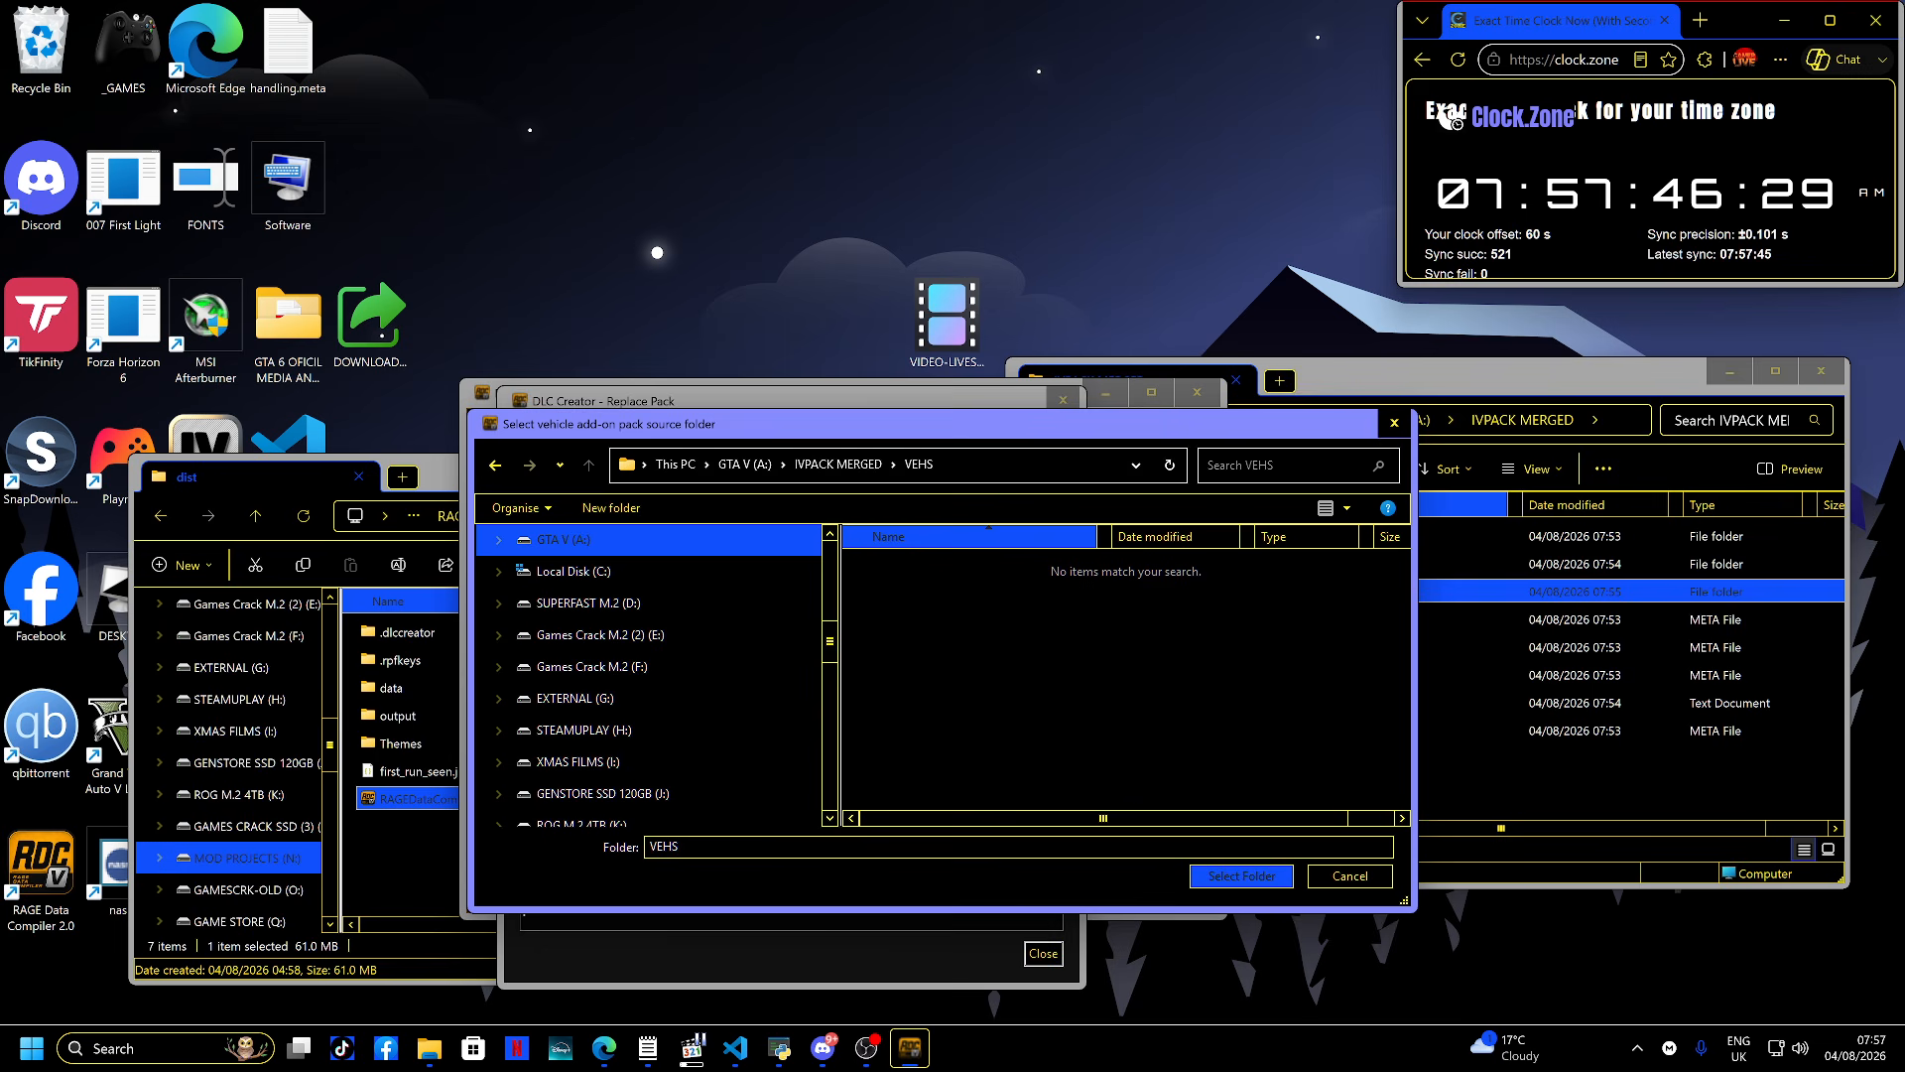
{"action": "left_click", "coordinate": [1588, 647]}
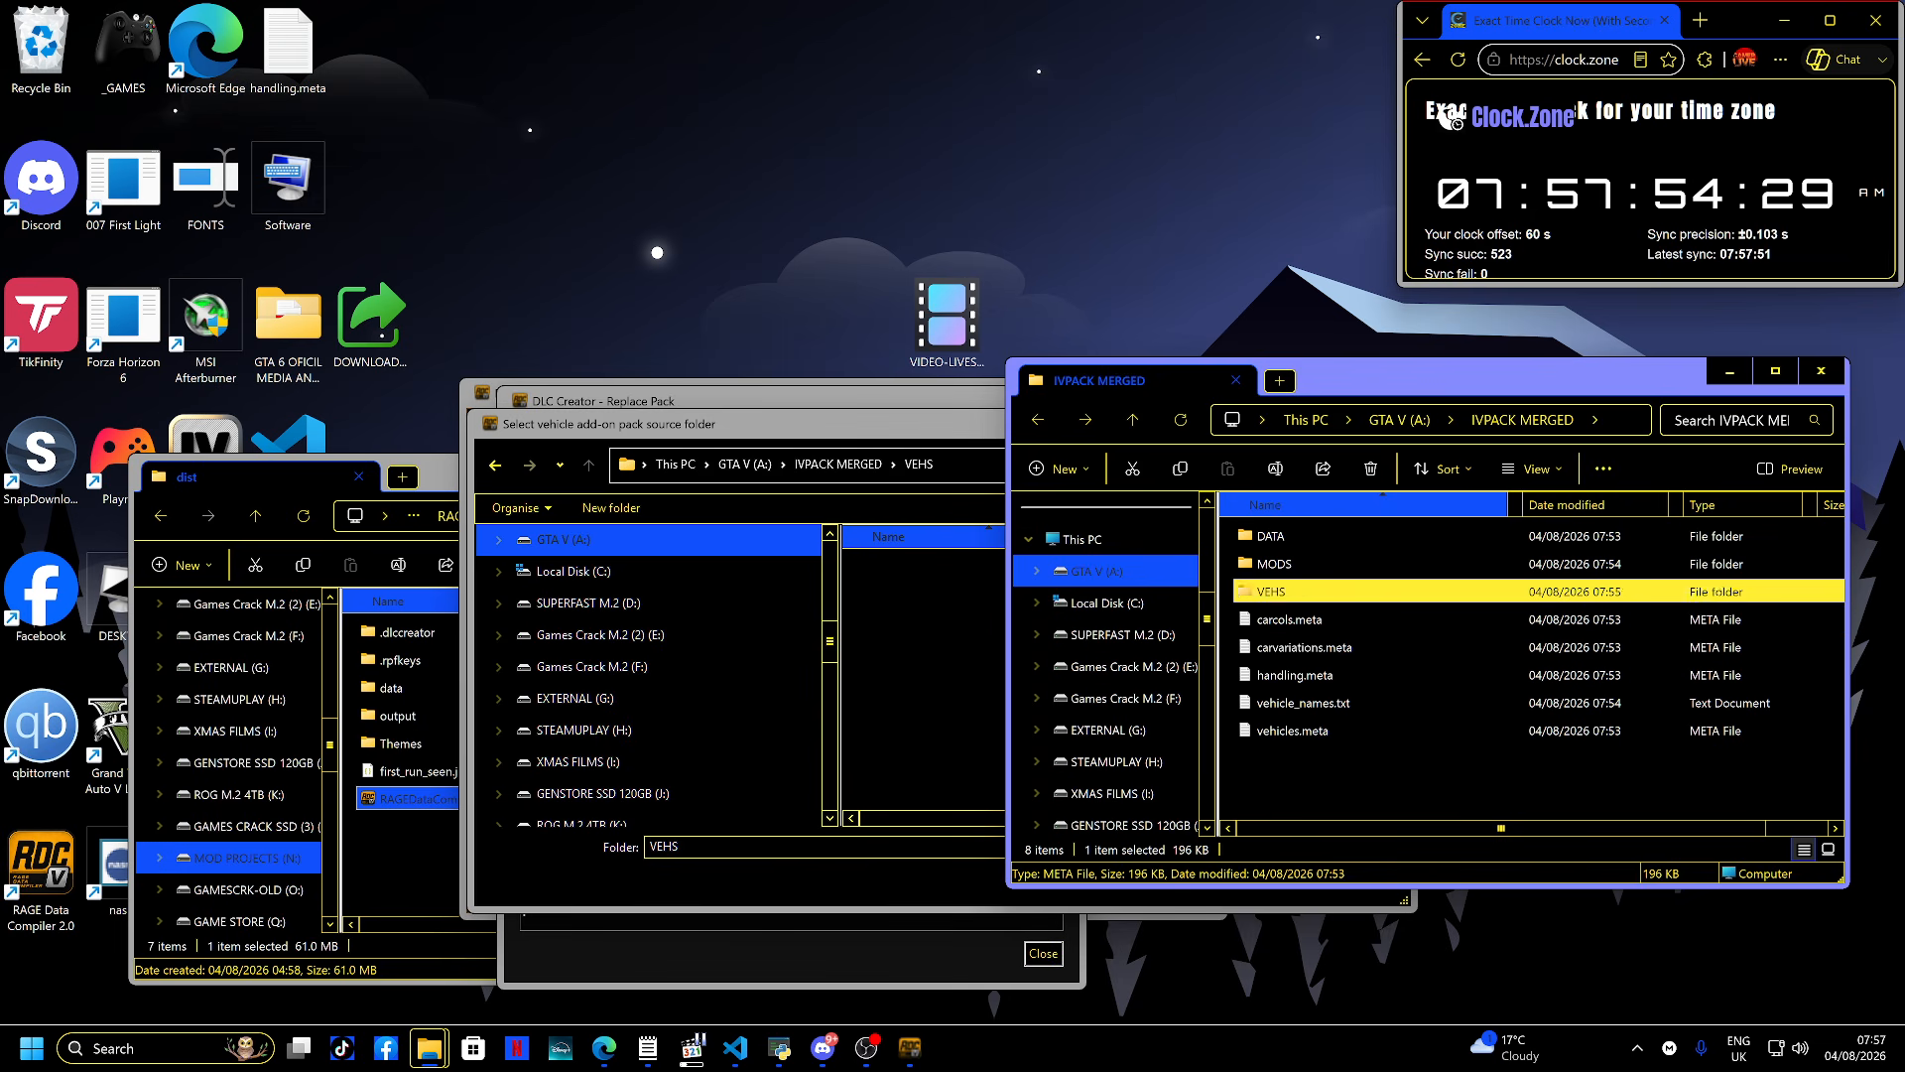
{"action": "double_click", "coordinate": [1280, 591]}
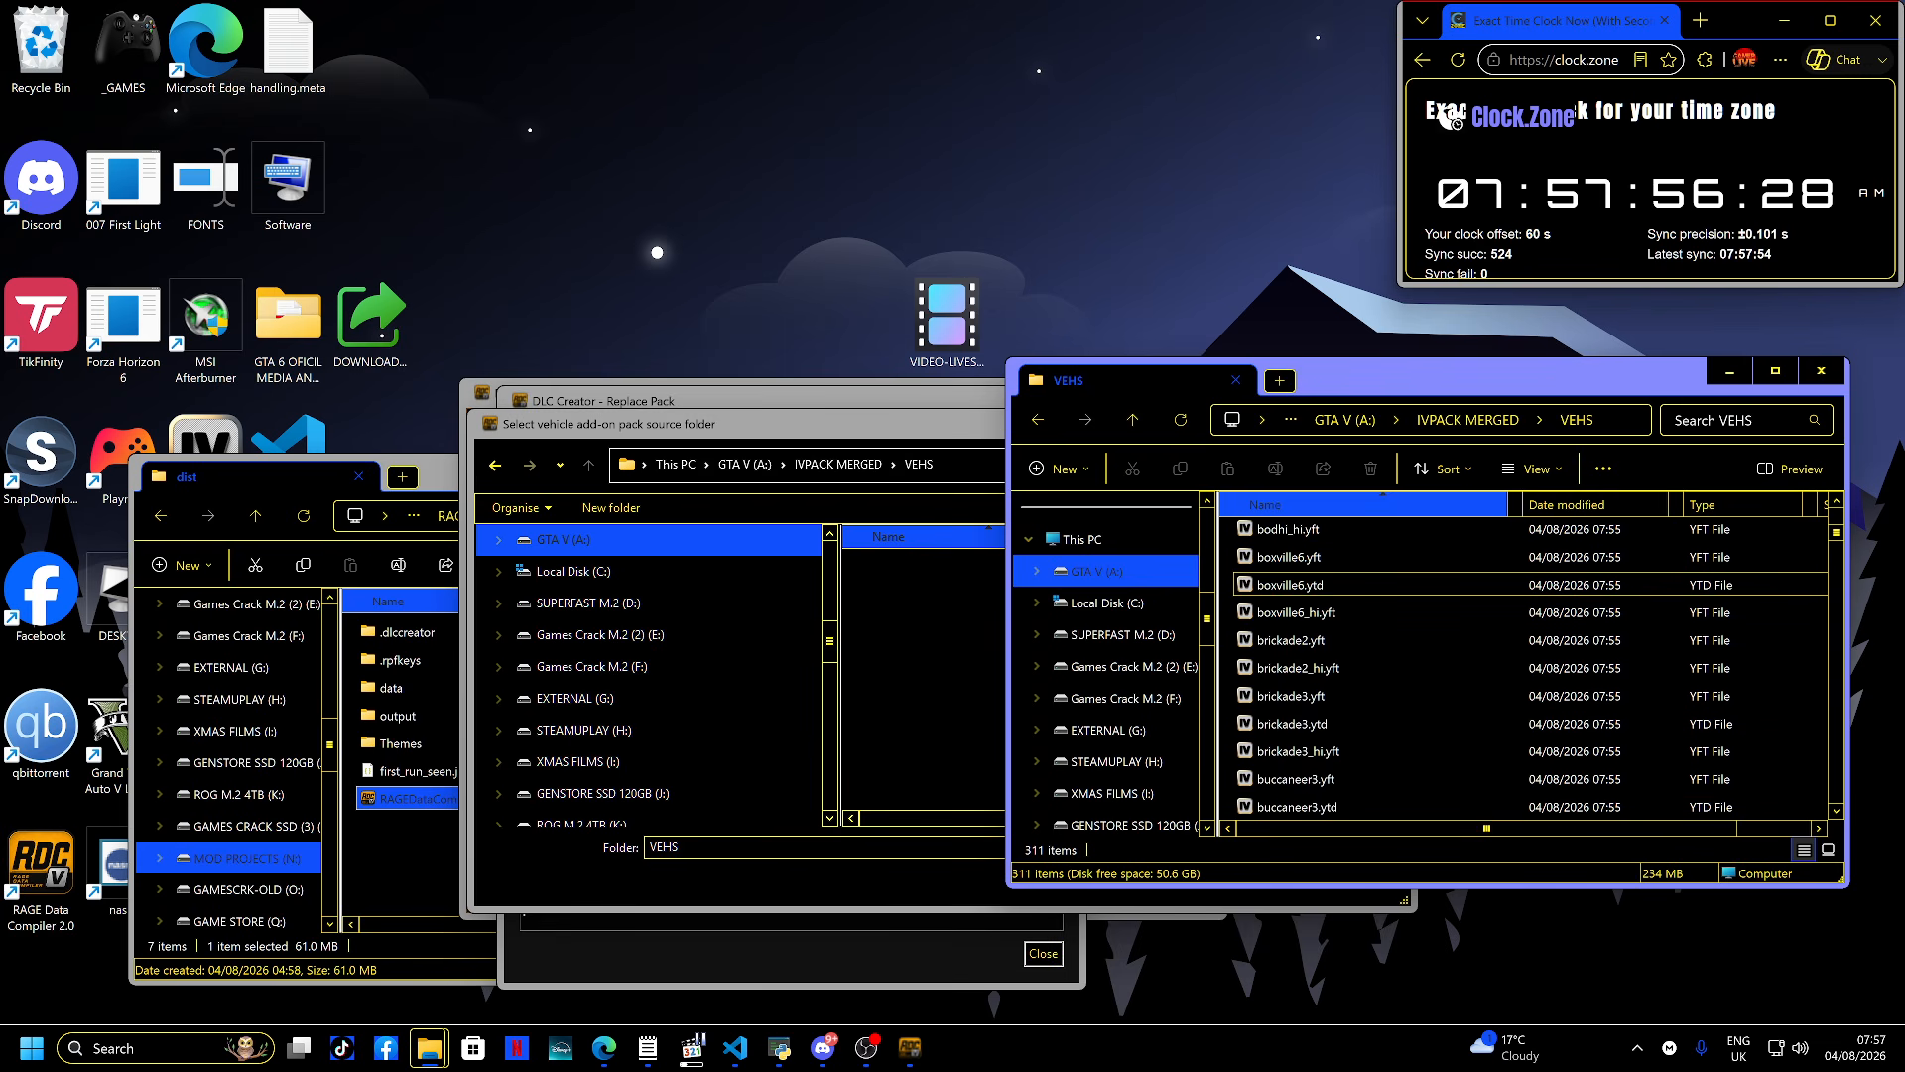
{"action": "key", "text": "alt+Left"}
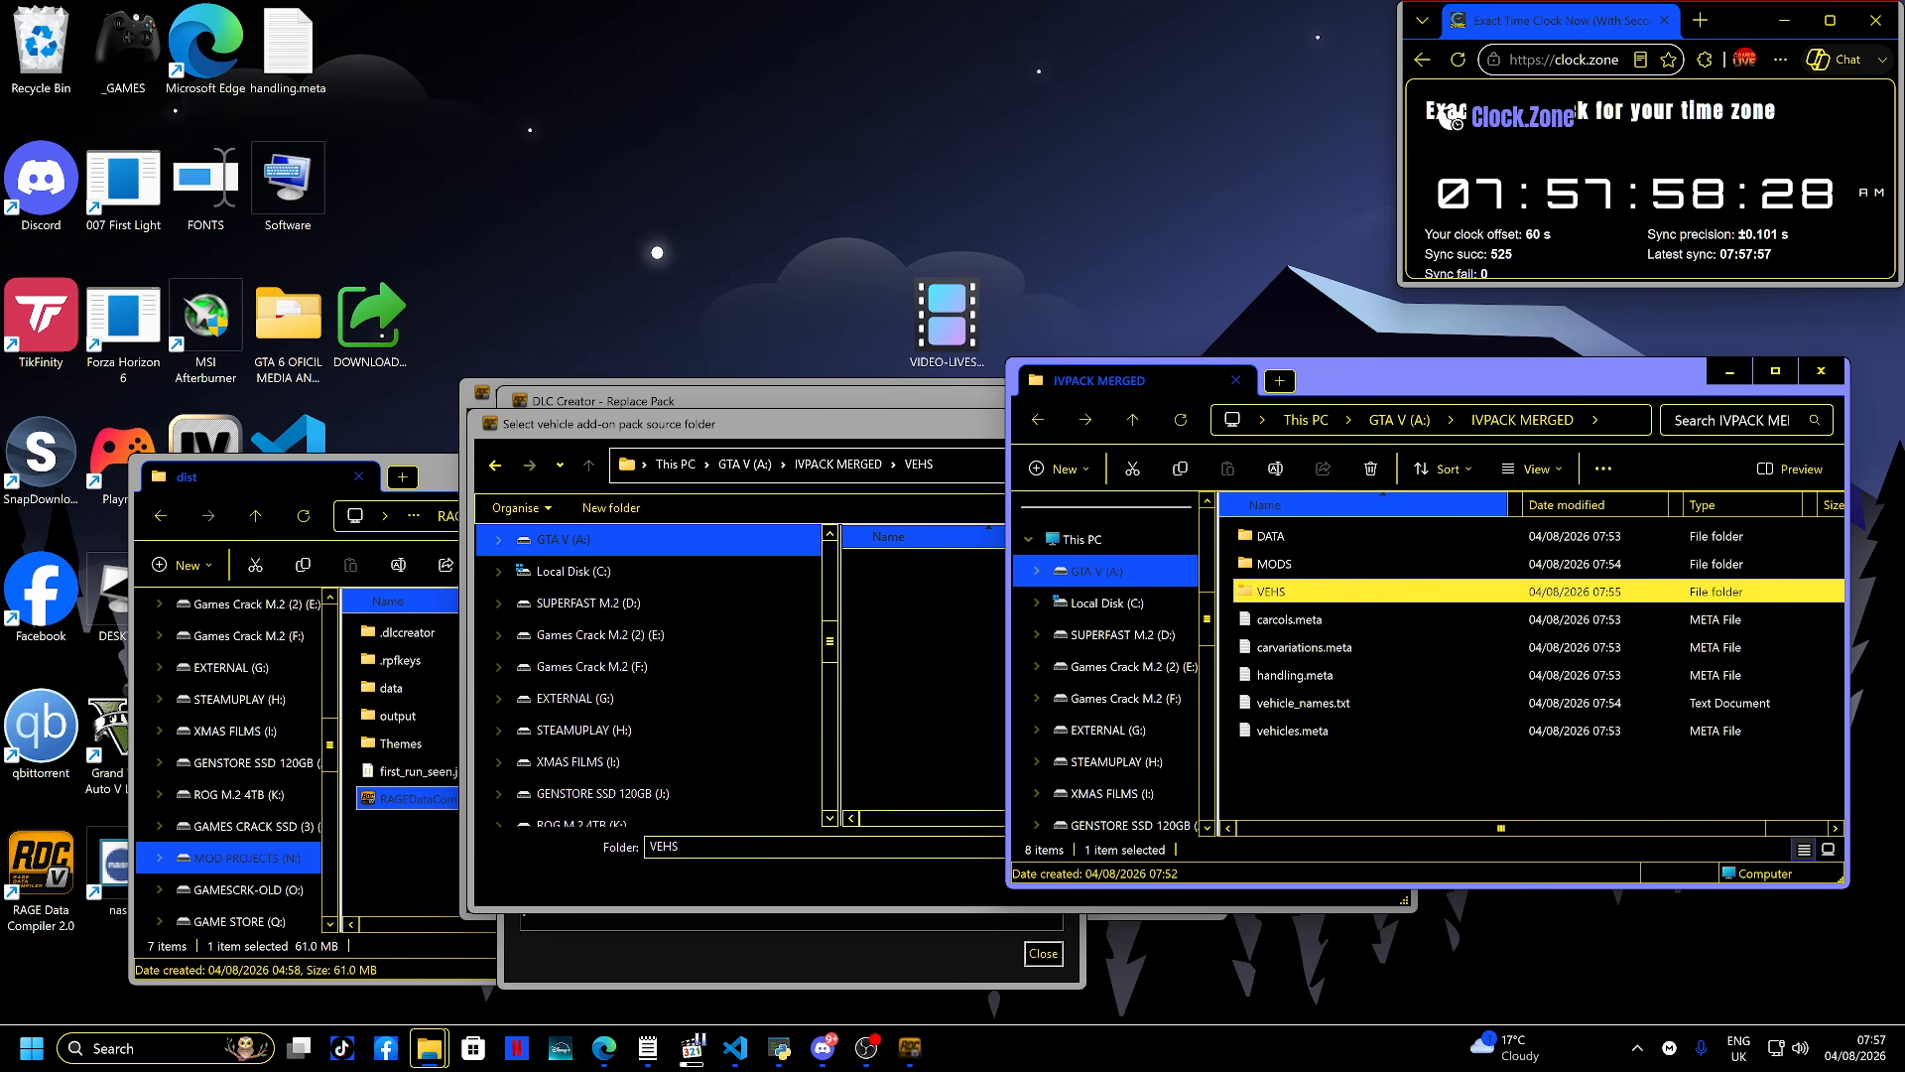
{"action": "left_click", "coordinate": [923, 635]}
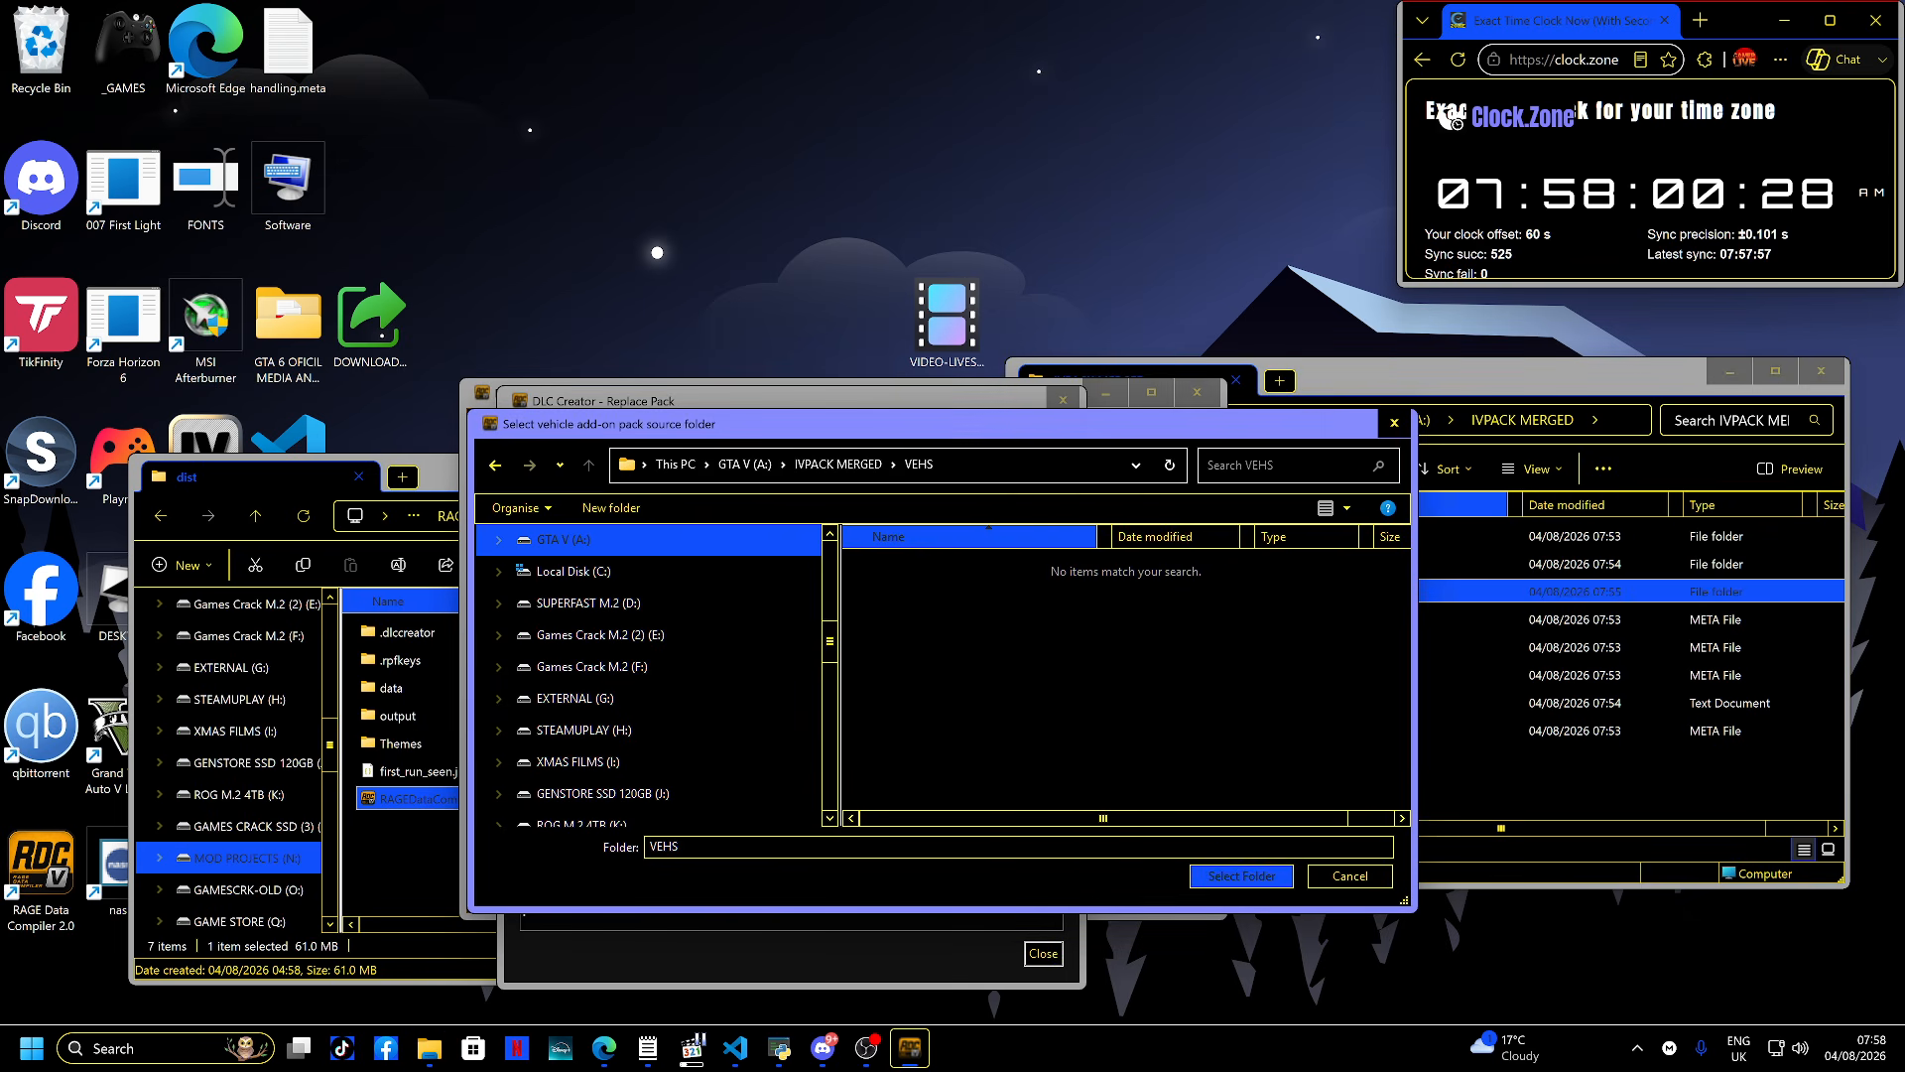
{"action": "left_click", "coordinate": [1238, 873]}
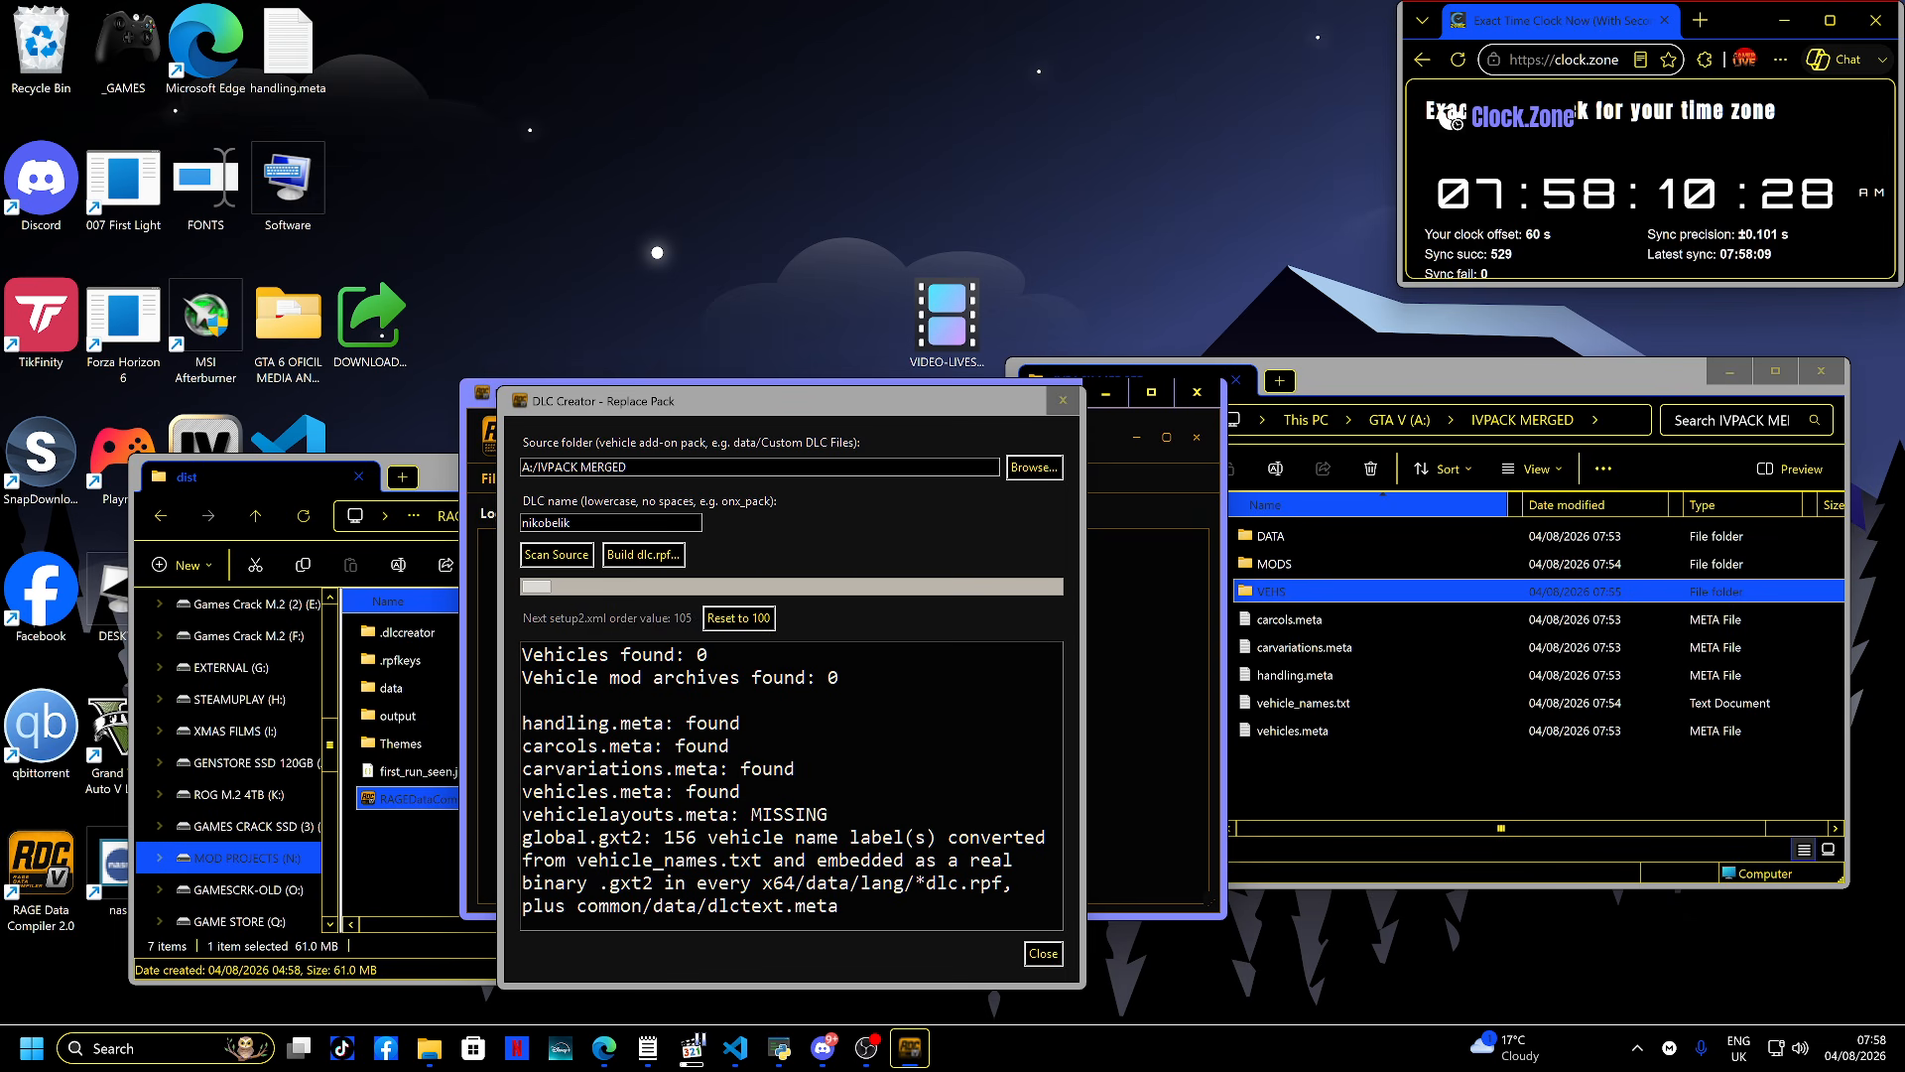
- Review the scan log, including the list of unhandled items
{"action": "scroll", "coordinate": [791, 785], "scroll_direction": "down", "scroll_amount": 2}
{"action": "scroll", "coordinate": [791, 786], "scroll_direction": "up", "scroll_amount": 1}
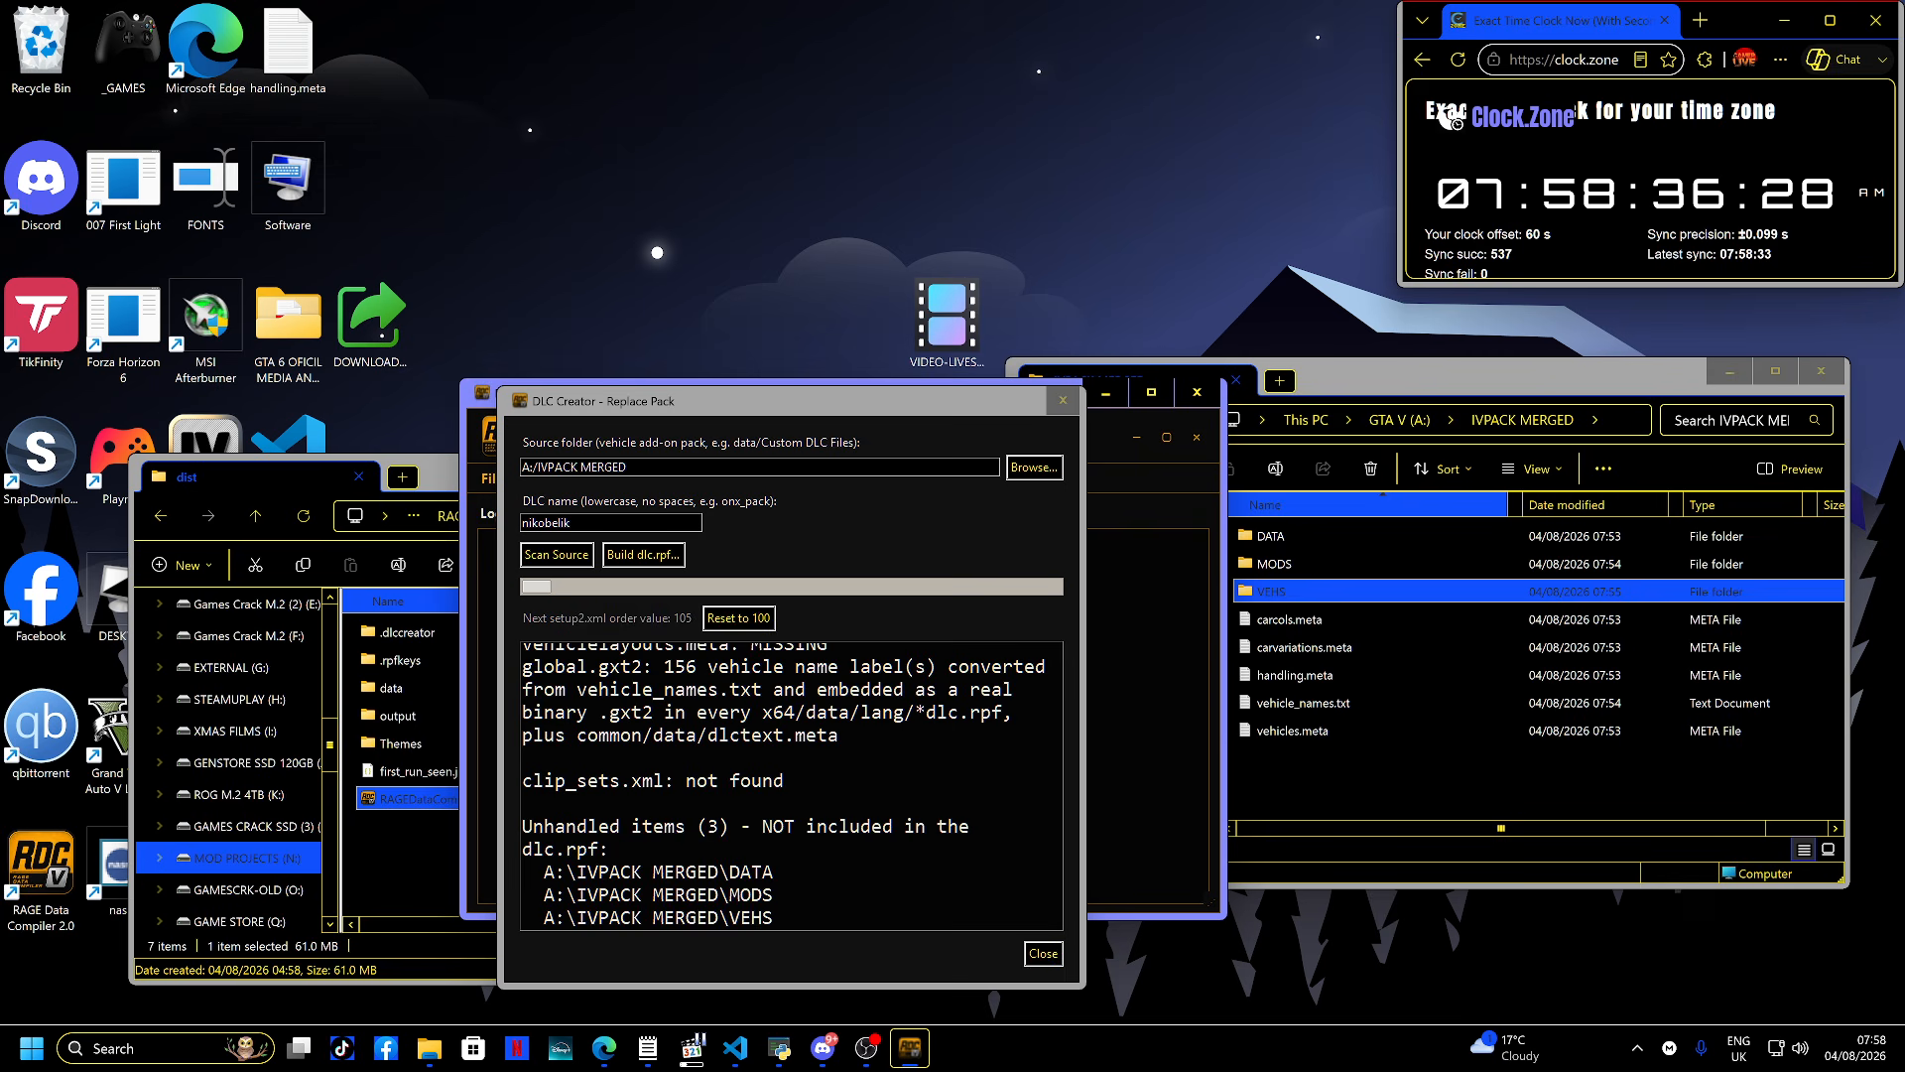
{"action": "scroll", "coordinate": [783, 786], "scroll_direction": "up", "scroll_amount": 2}
{"action": "scroll", "coordinate": [783, 786], "scroll_direction": "down", "scroll_amount": 2}
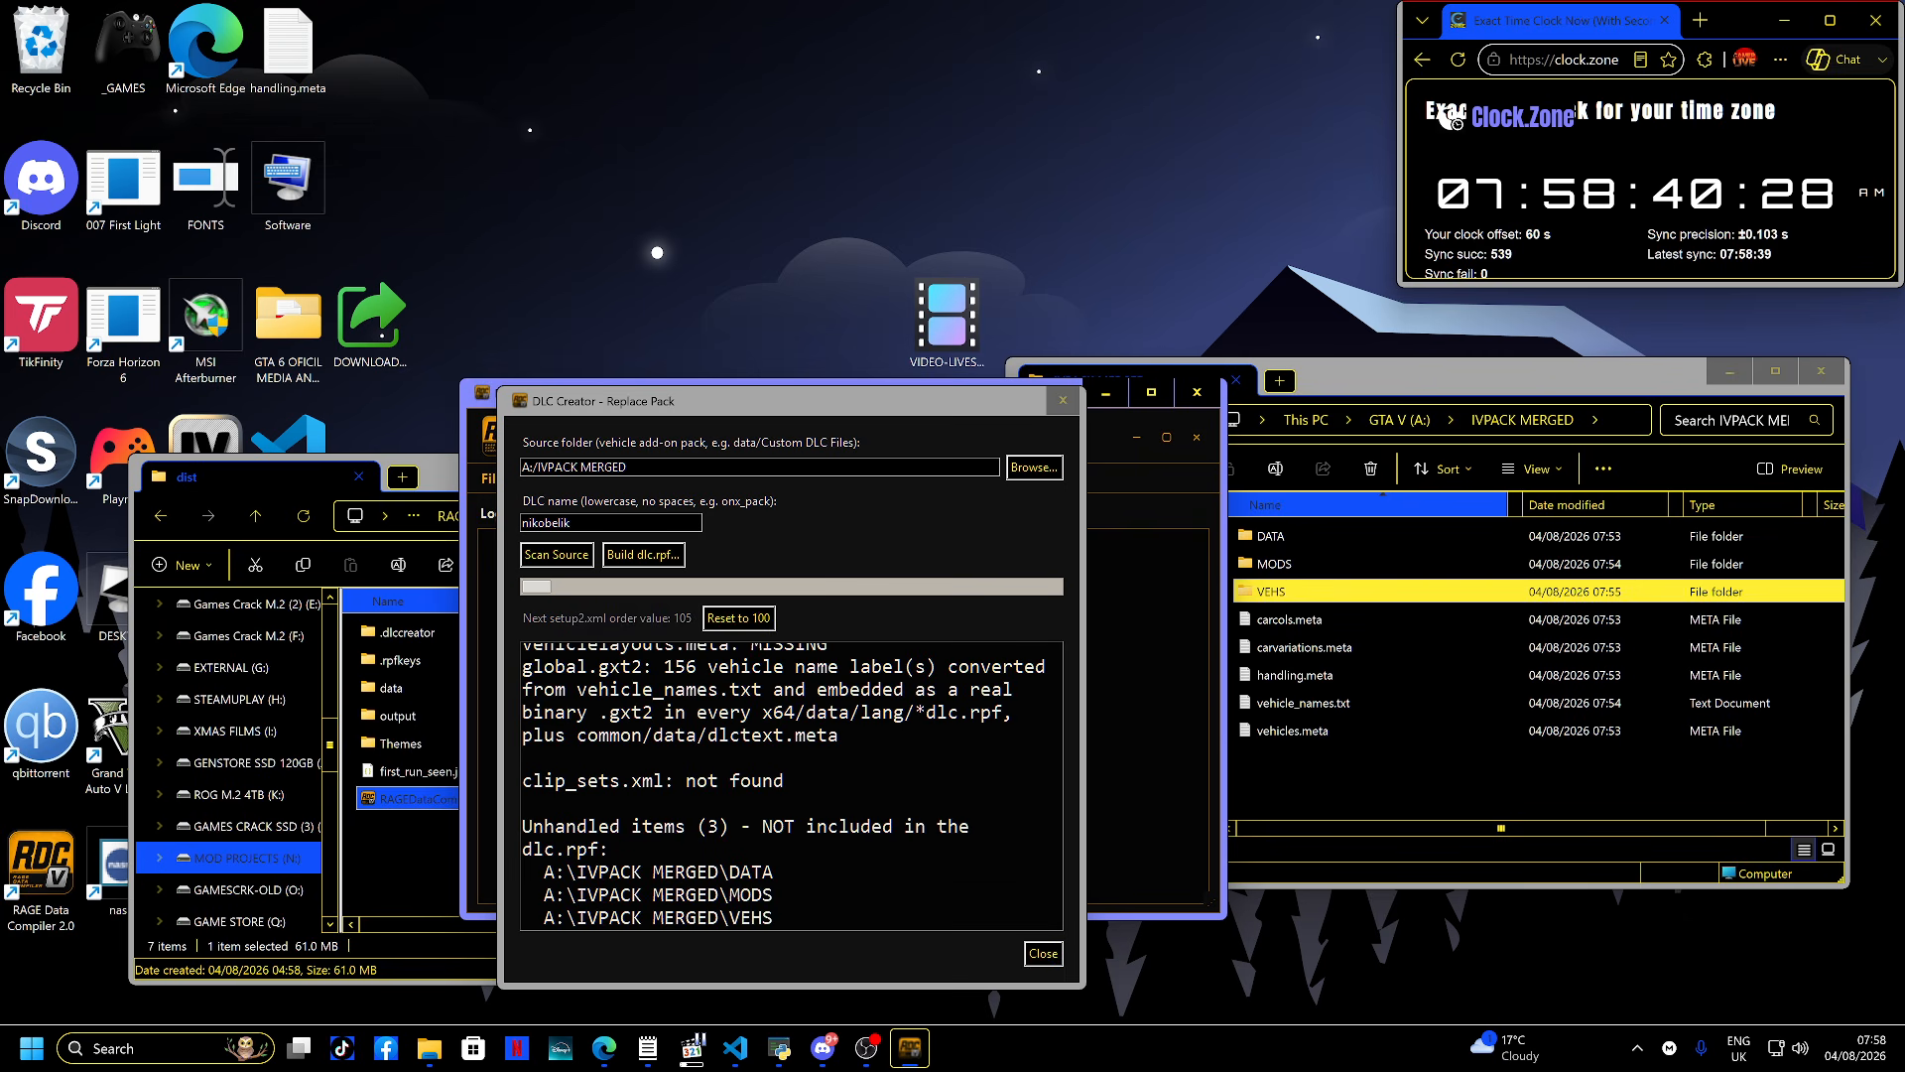
- Move all files from the MODS folder up into the IVPACK MERGED root
{"action": "double_click", "coordinate": [1275, 564]}
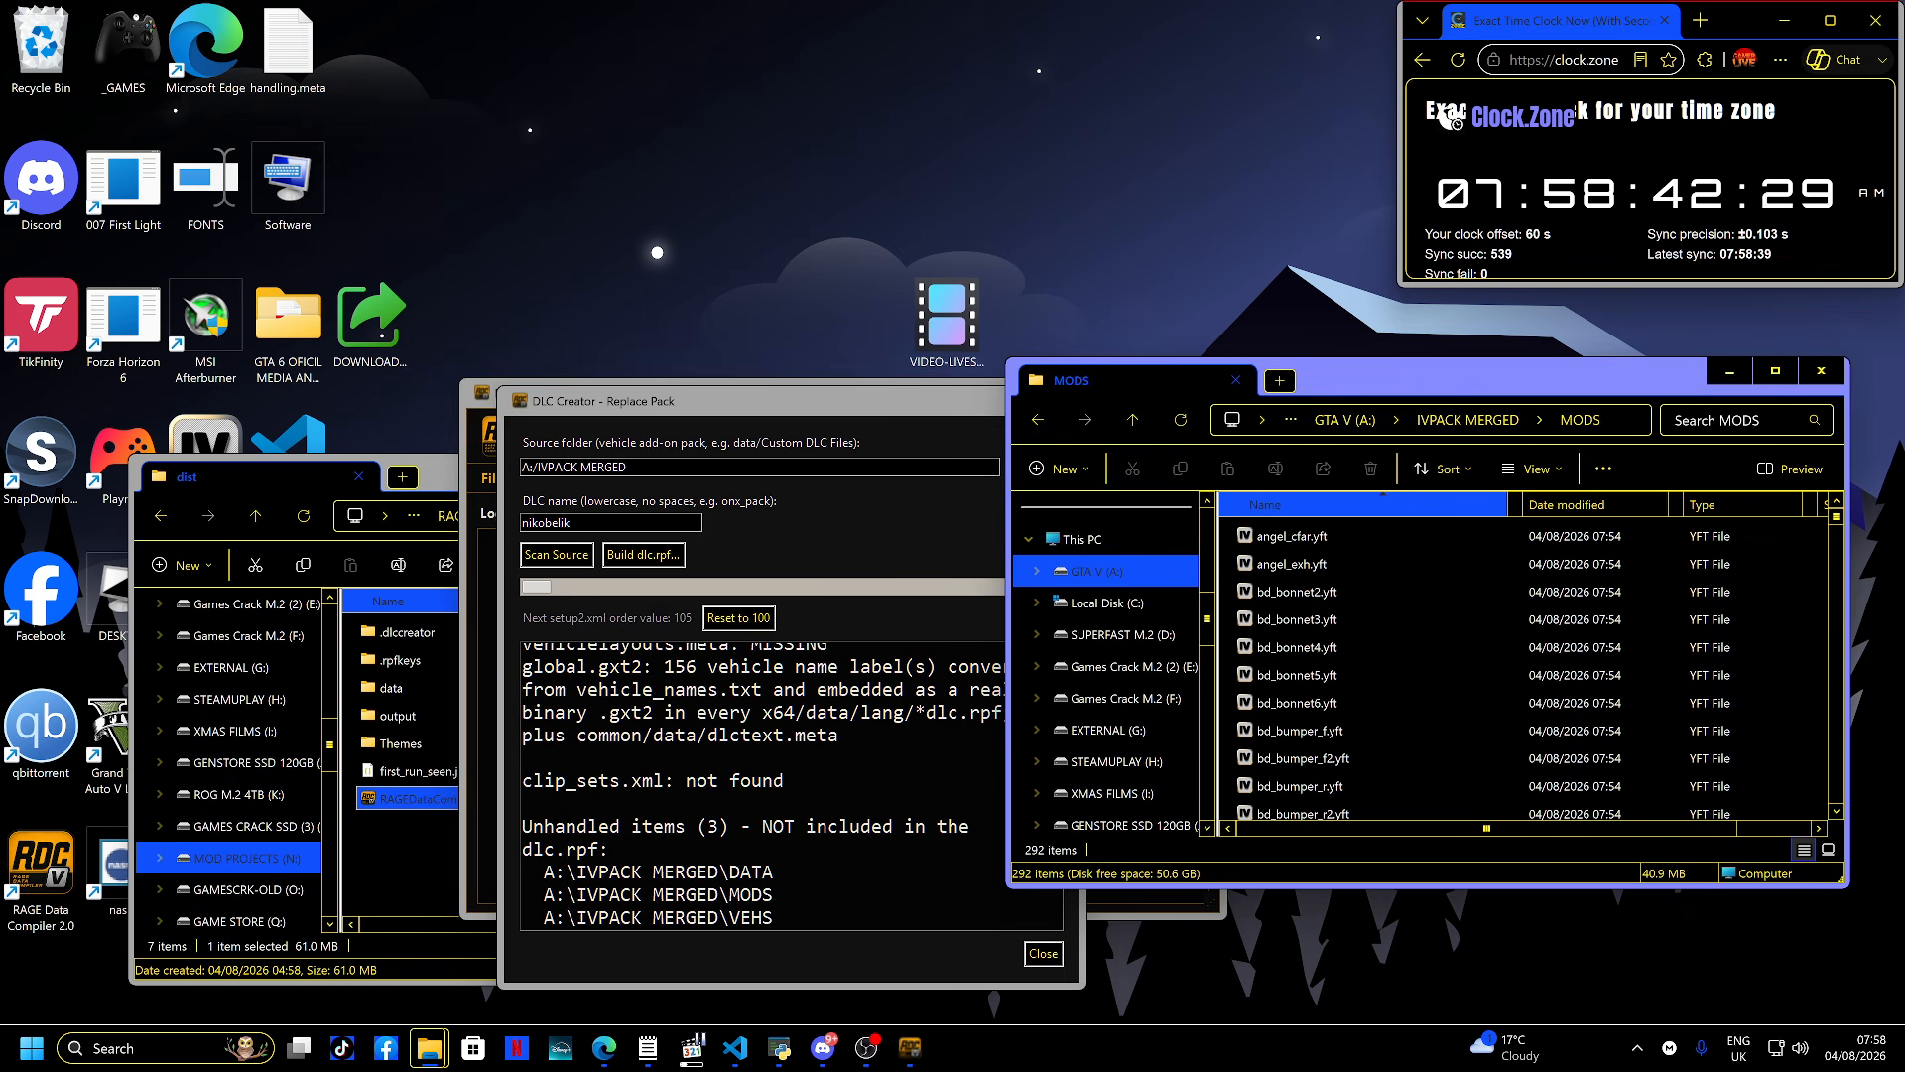
{"action": "key", "text": "ctrl+a"}
{"action": "key", "text": "ctrl+x"}
{"action": "key", "text": "alt+Left"}
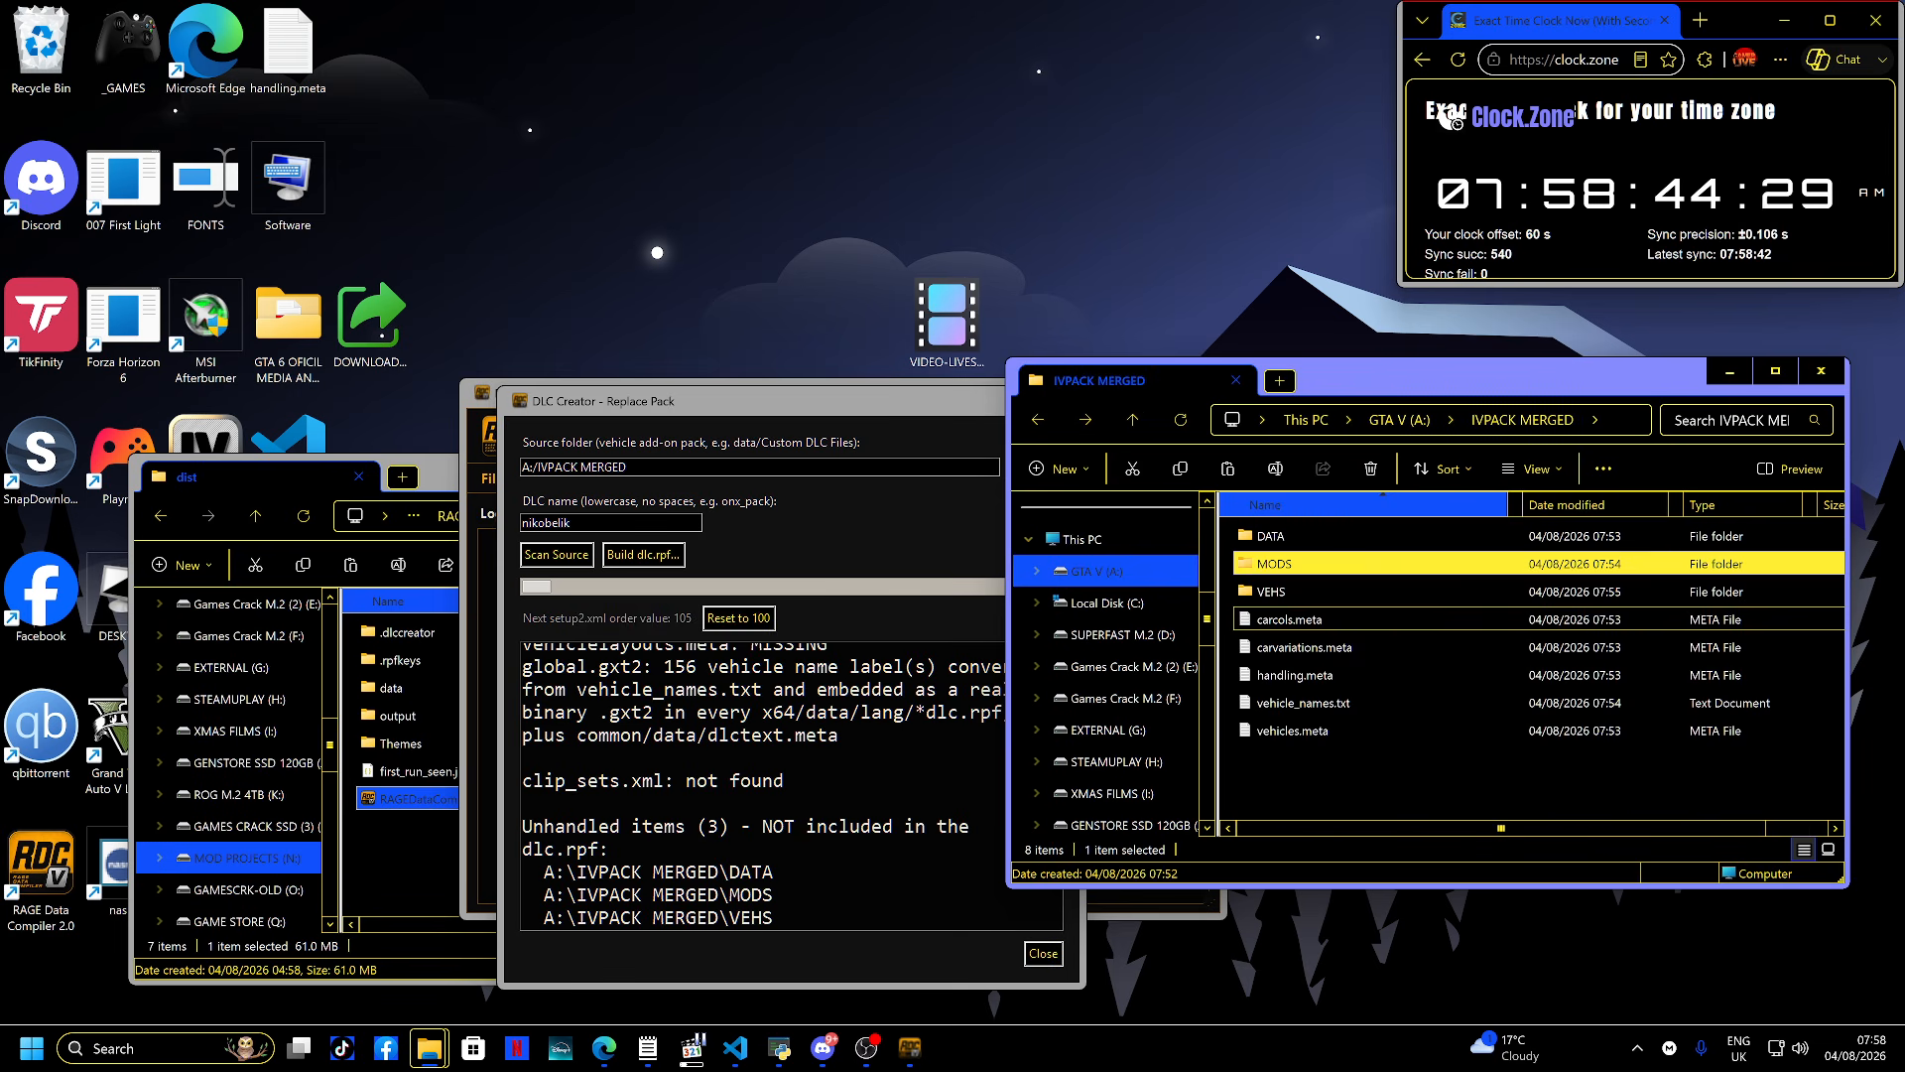
{"action": "key", "text": "ctrl+v"}
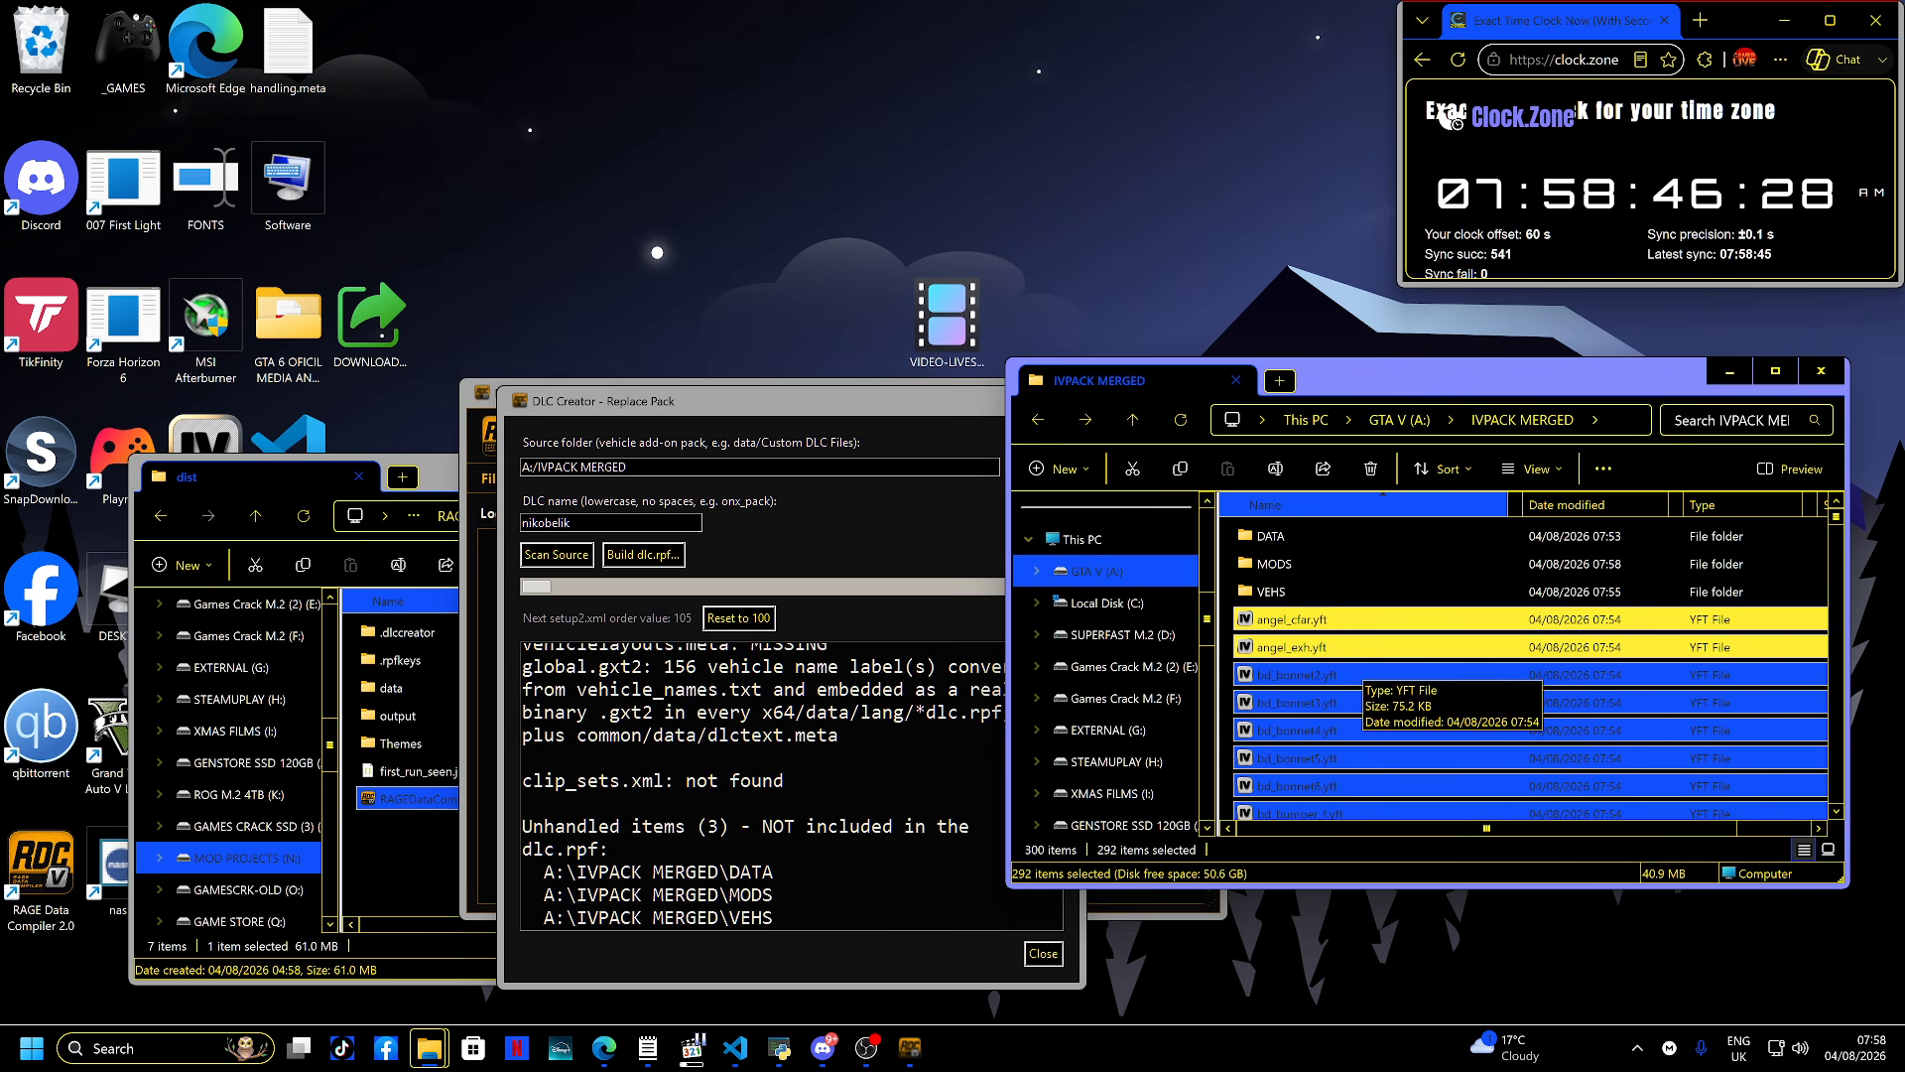
- Move all files from the VEHS folder up into the IVPACK MERGED root
{"action": "double_click", "coordinate": [1275, 564]}
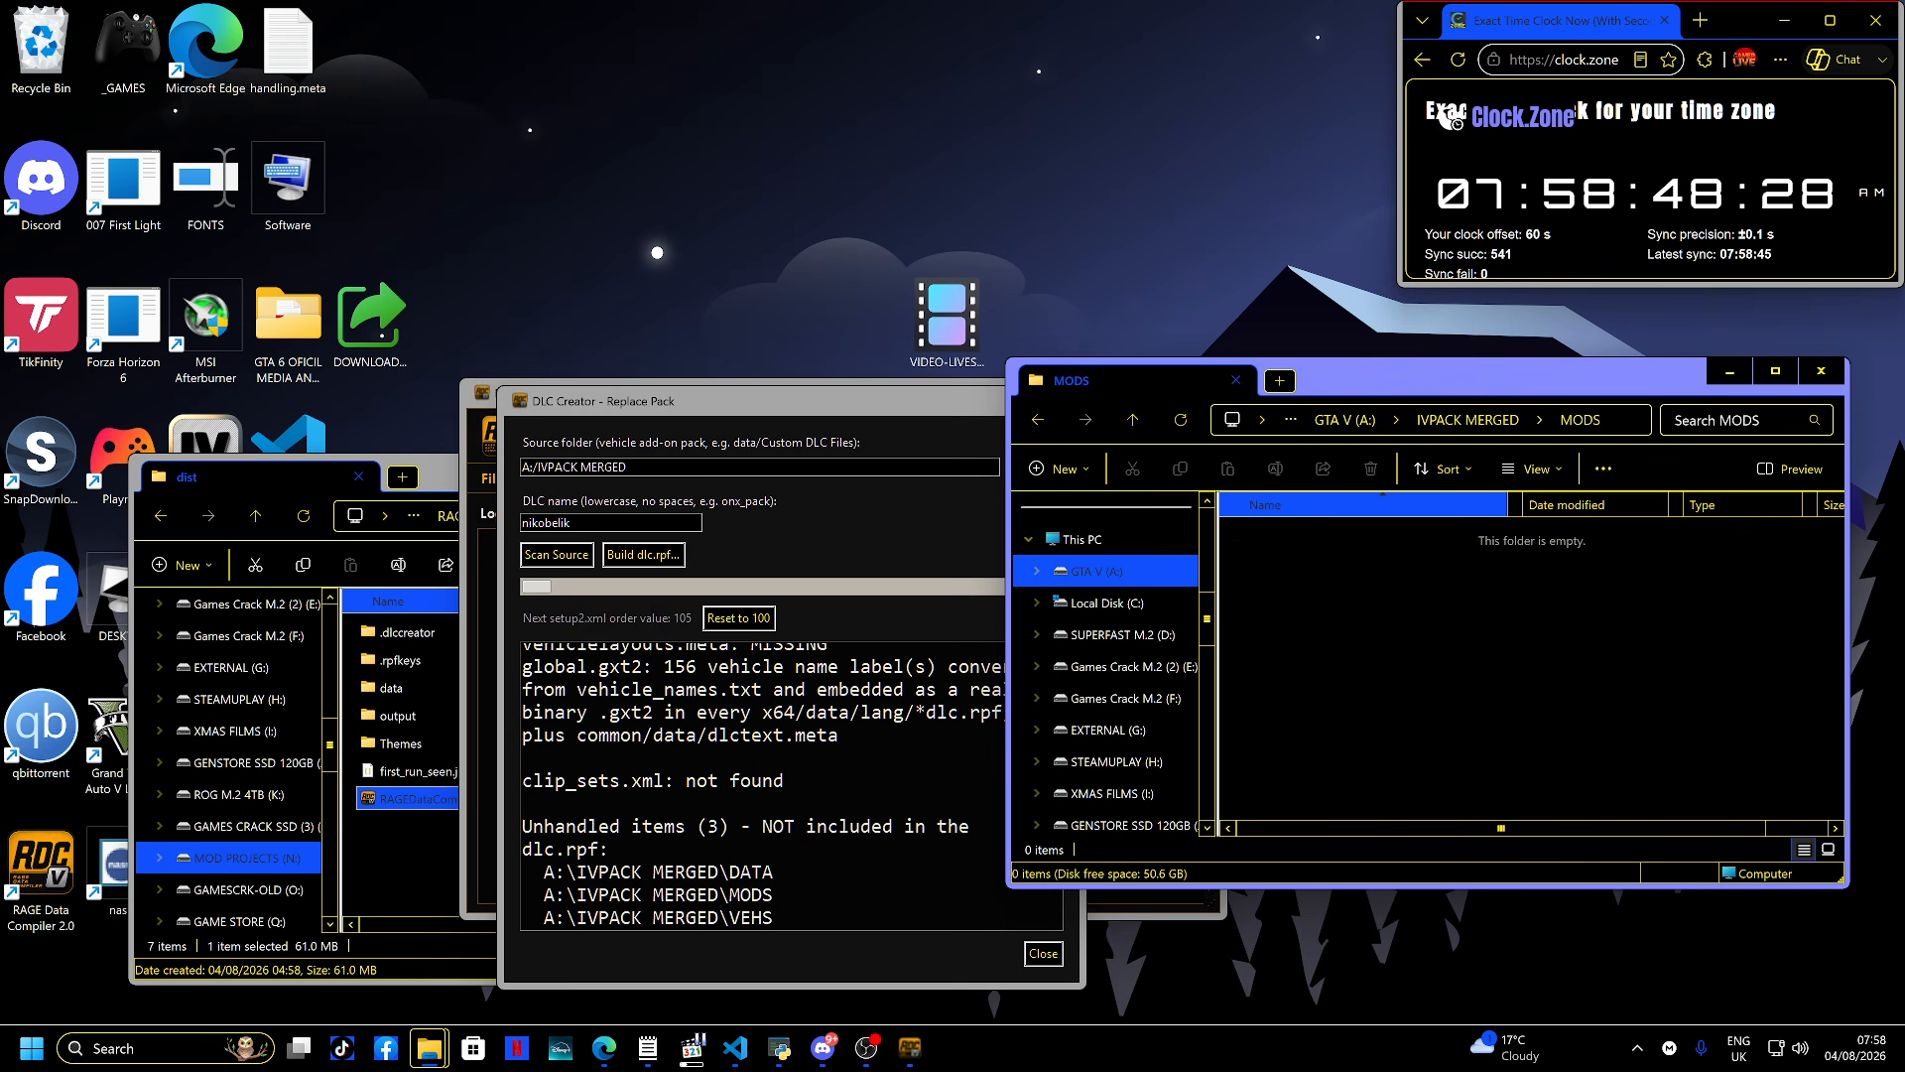
{"action": "key", "text": "alt+Left"}
{"action": "key", "text": "Return"}
{"action": "key", "text": "alt+Left"}
{"action": "key", "text": "Down"}
{"action": "key", "text": "Return"}
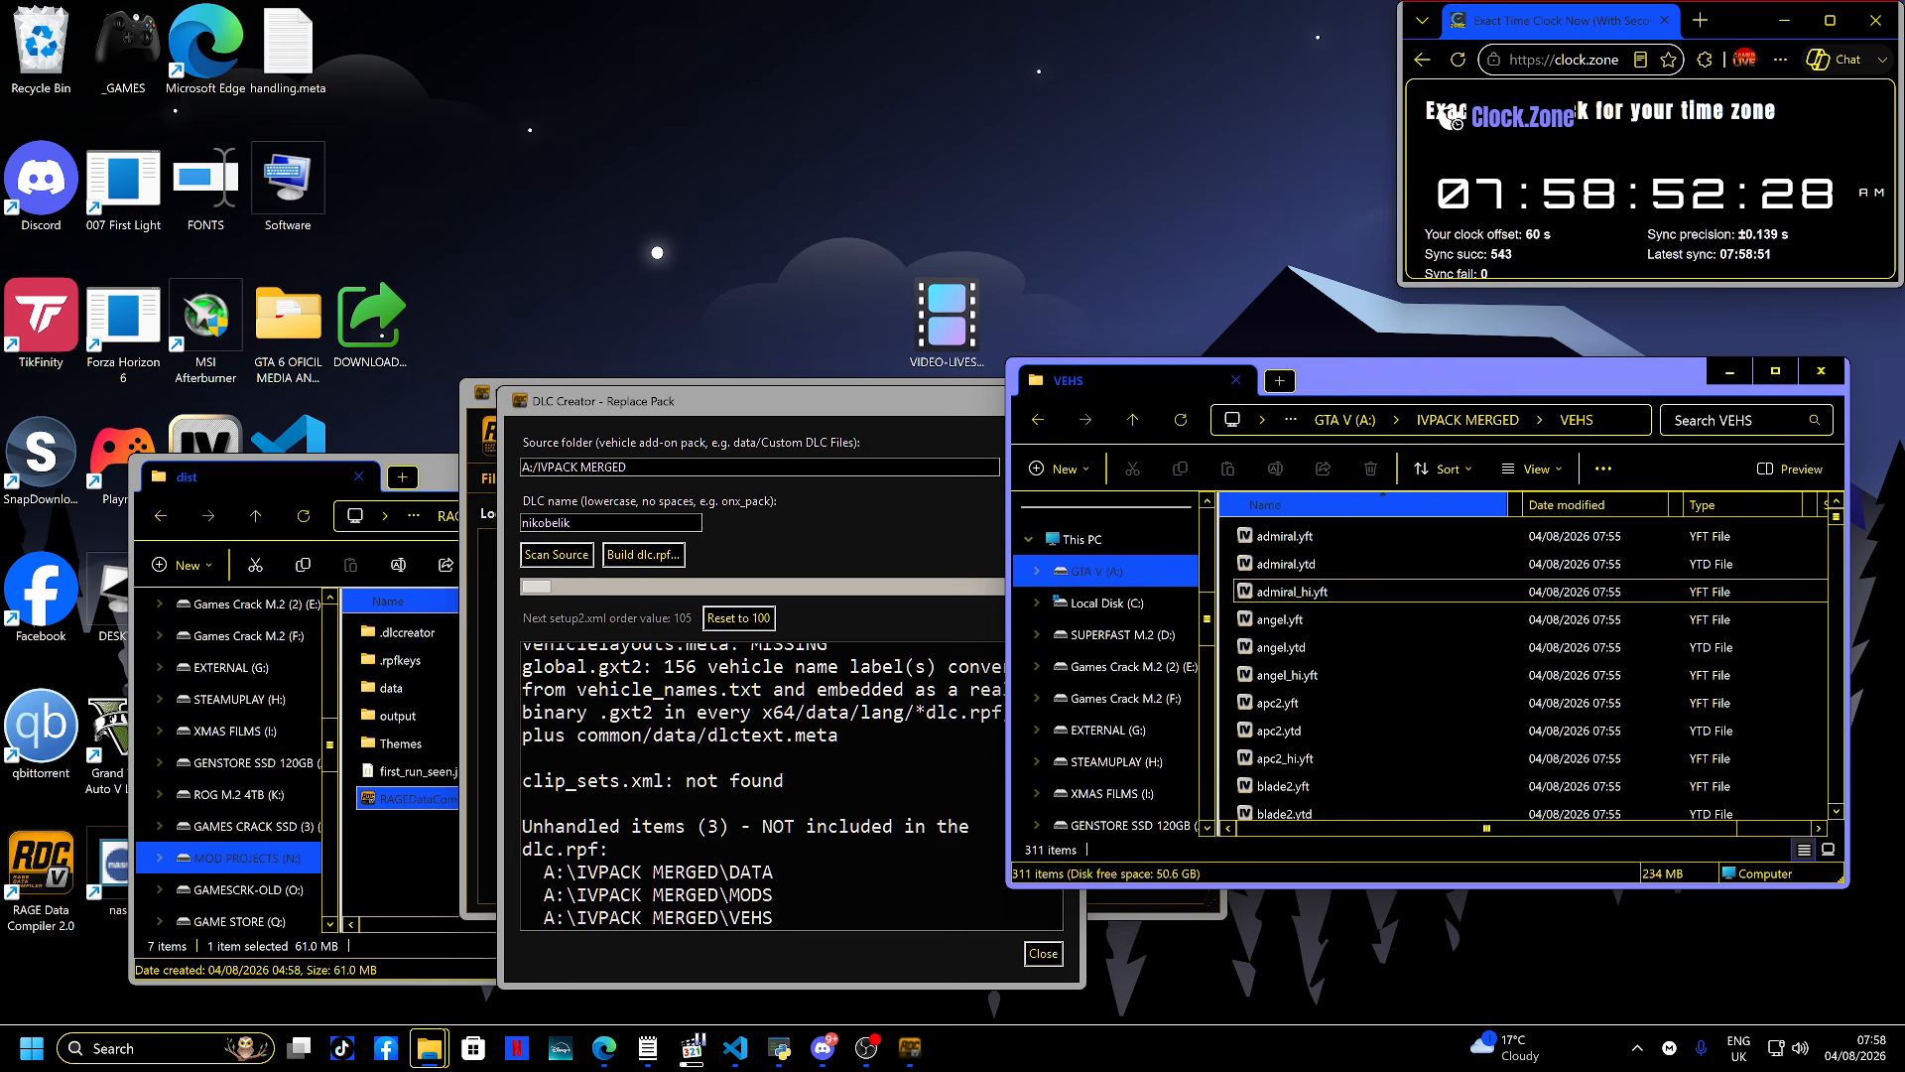
{"action": "key", "text": "ctrl+a"}
{"action": "key", "text": "ctrl+x"}
{"action": "key", "text": "alt+Up"}
{"action": "key", "text": "ctrl+v"}
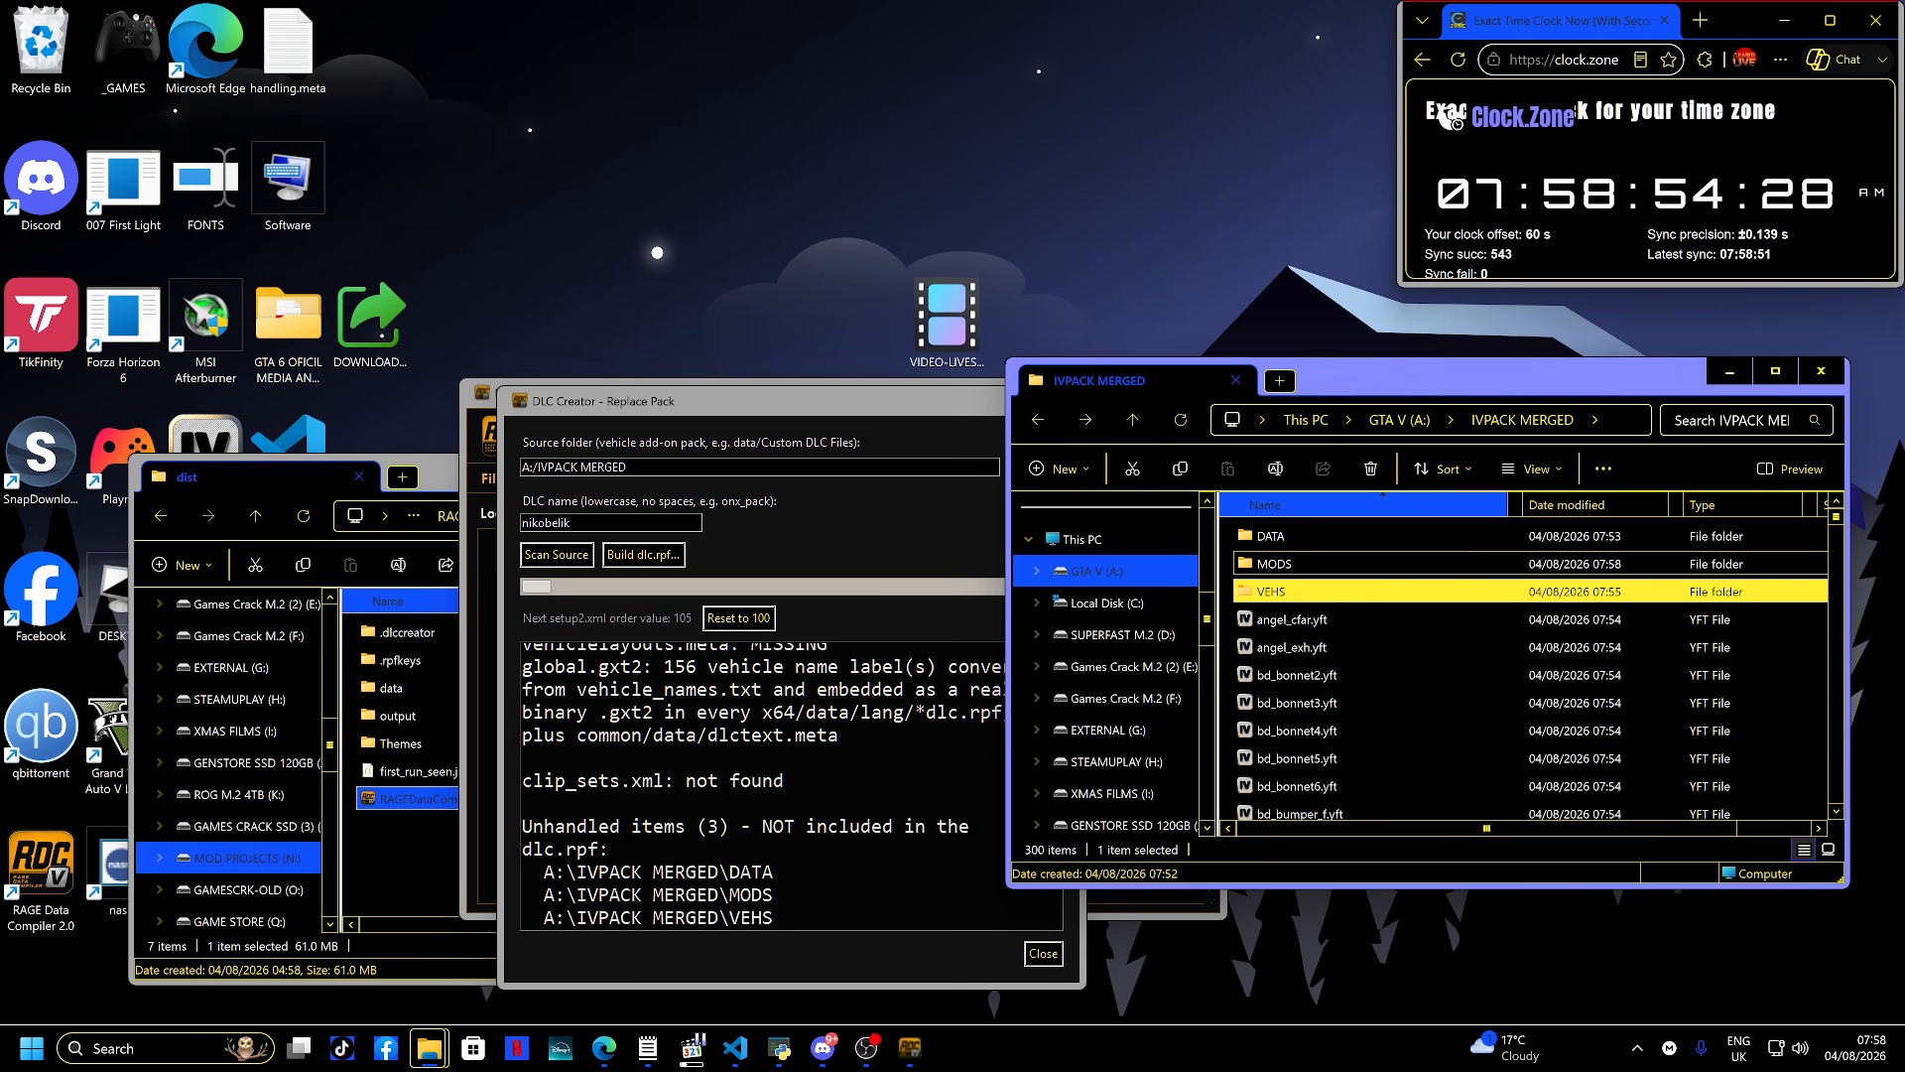
- Delete the emptied MODS and VEHS folders from IVPACK MERGED
{"action": "key", "text": "Up"}
{"action": "key", "text": "Up"}
{"action": "key", "text": "Up"}
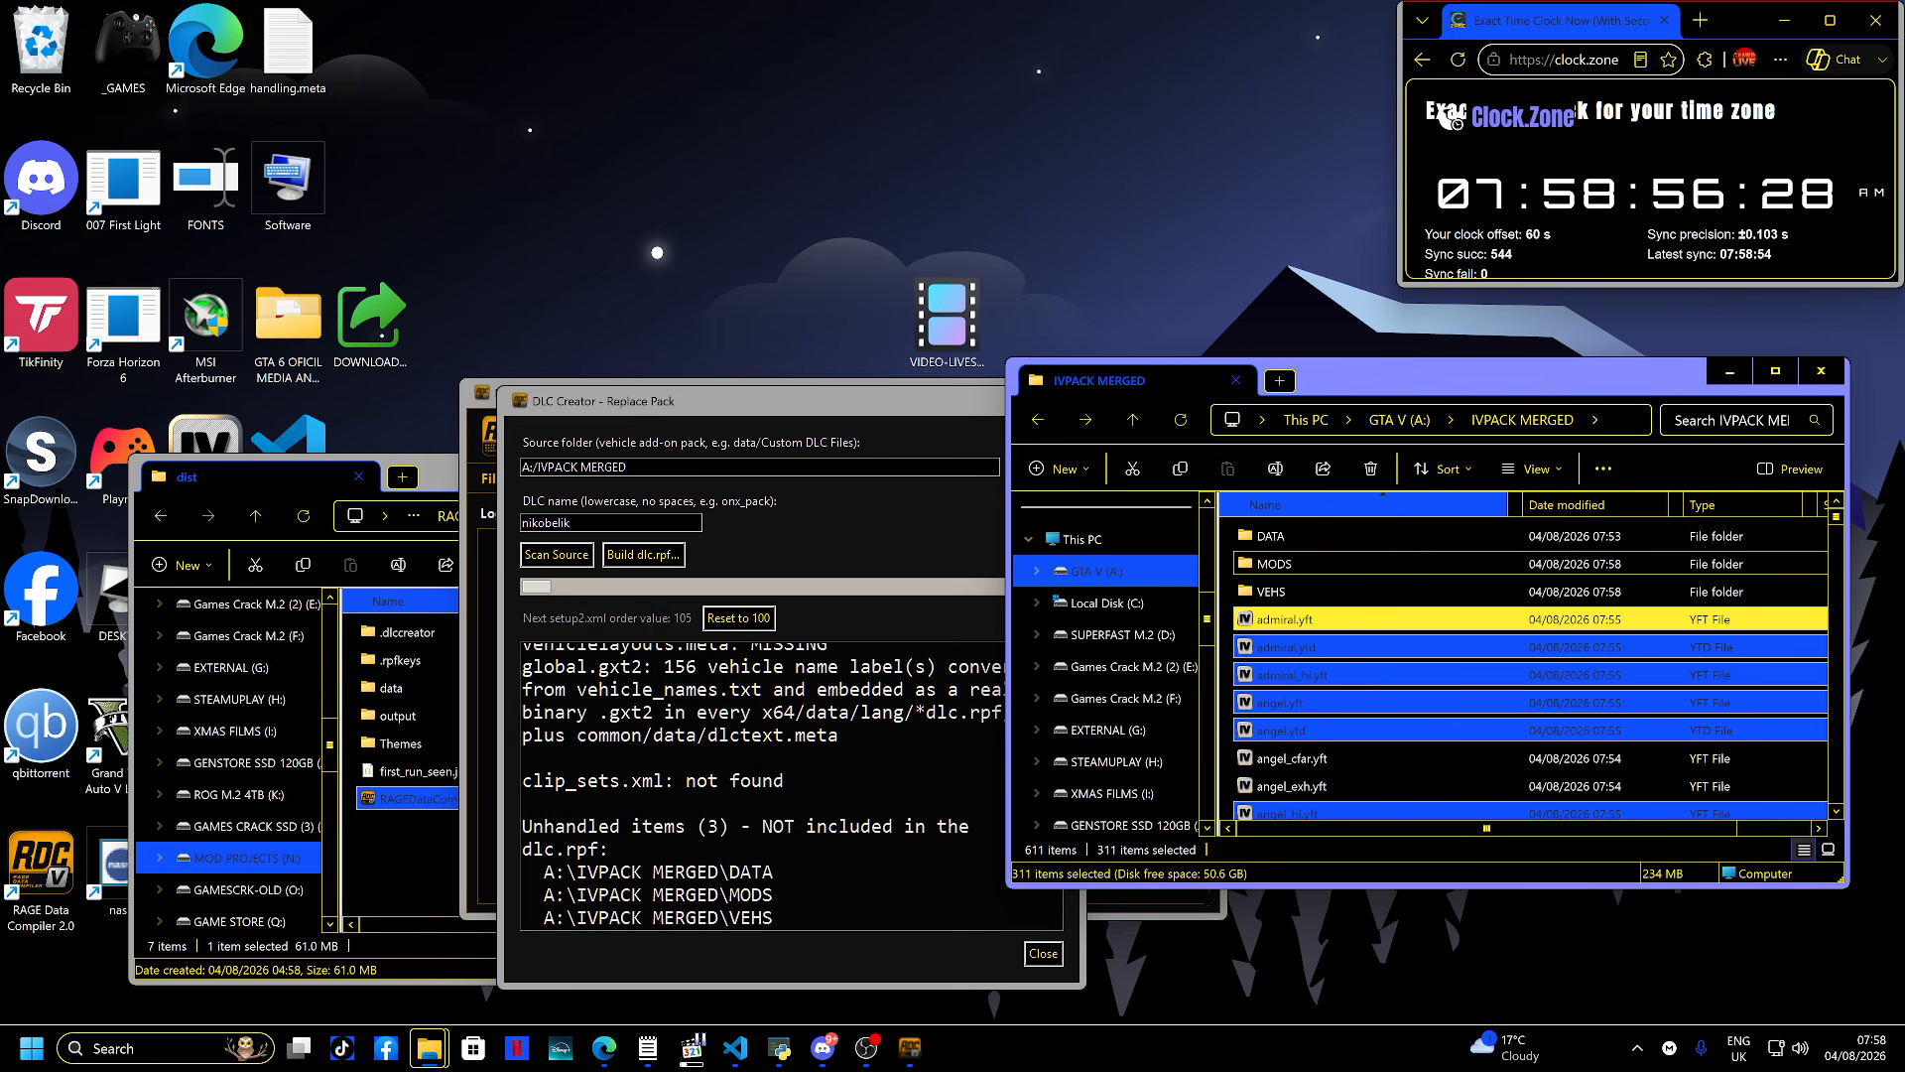
{"action": "key", "text": "Down"}
{"action": "key", "text": "Return"}
{"action": "key", "text": "alt+Up"}
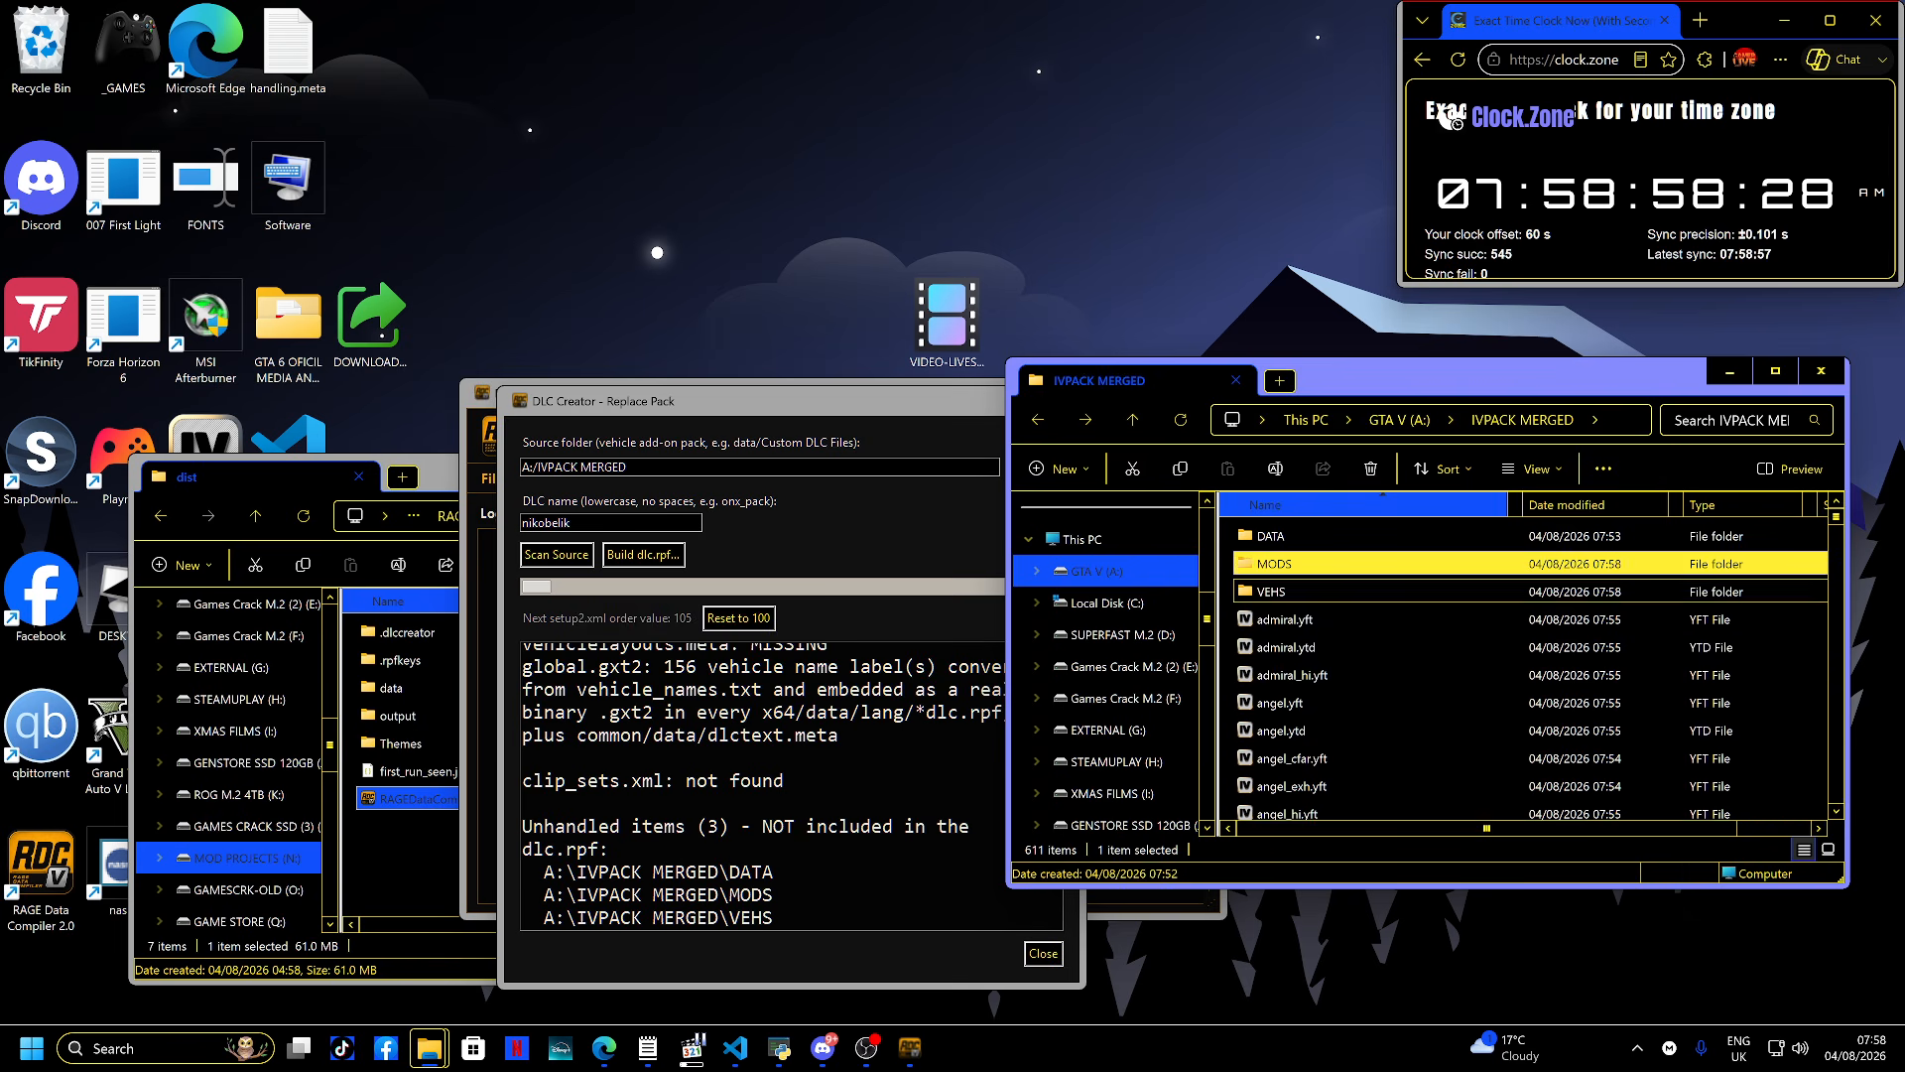
{"action": "key", "text": "Down"}
{"action": "key", "text": "Return"}
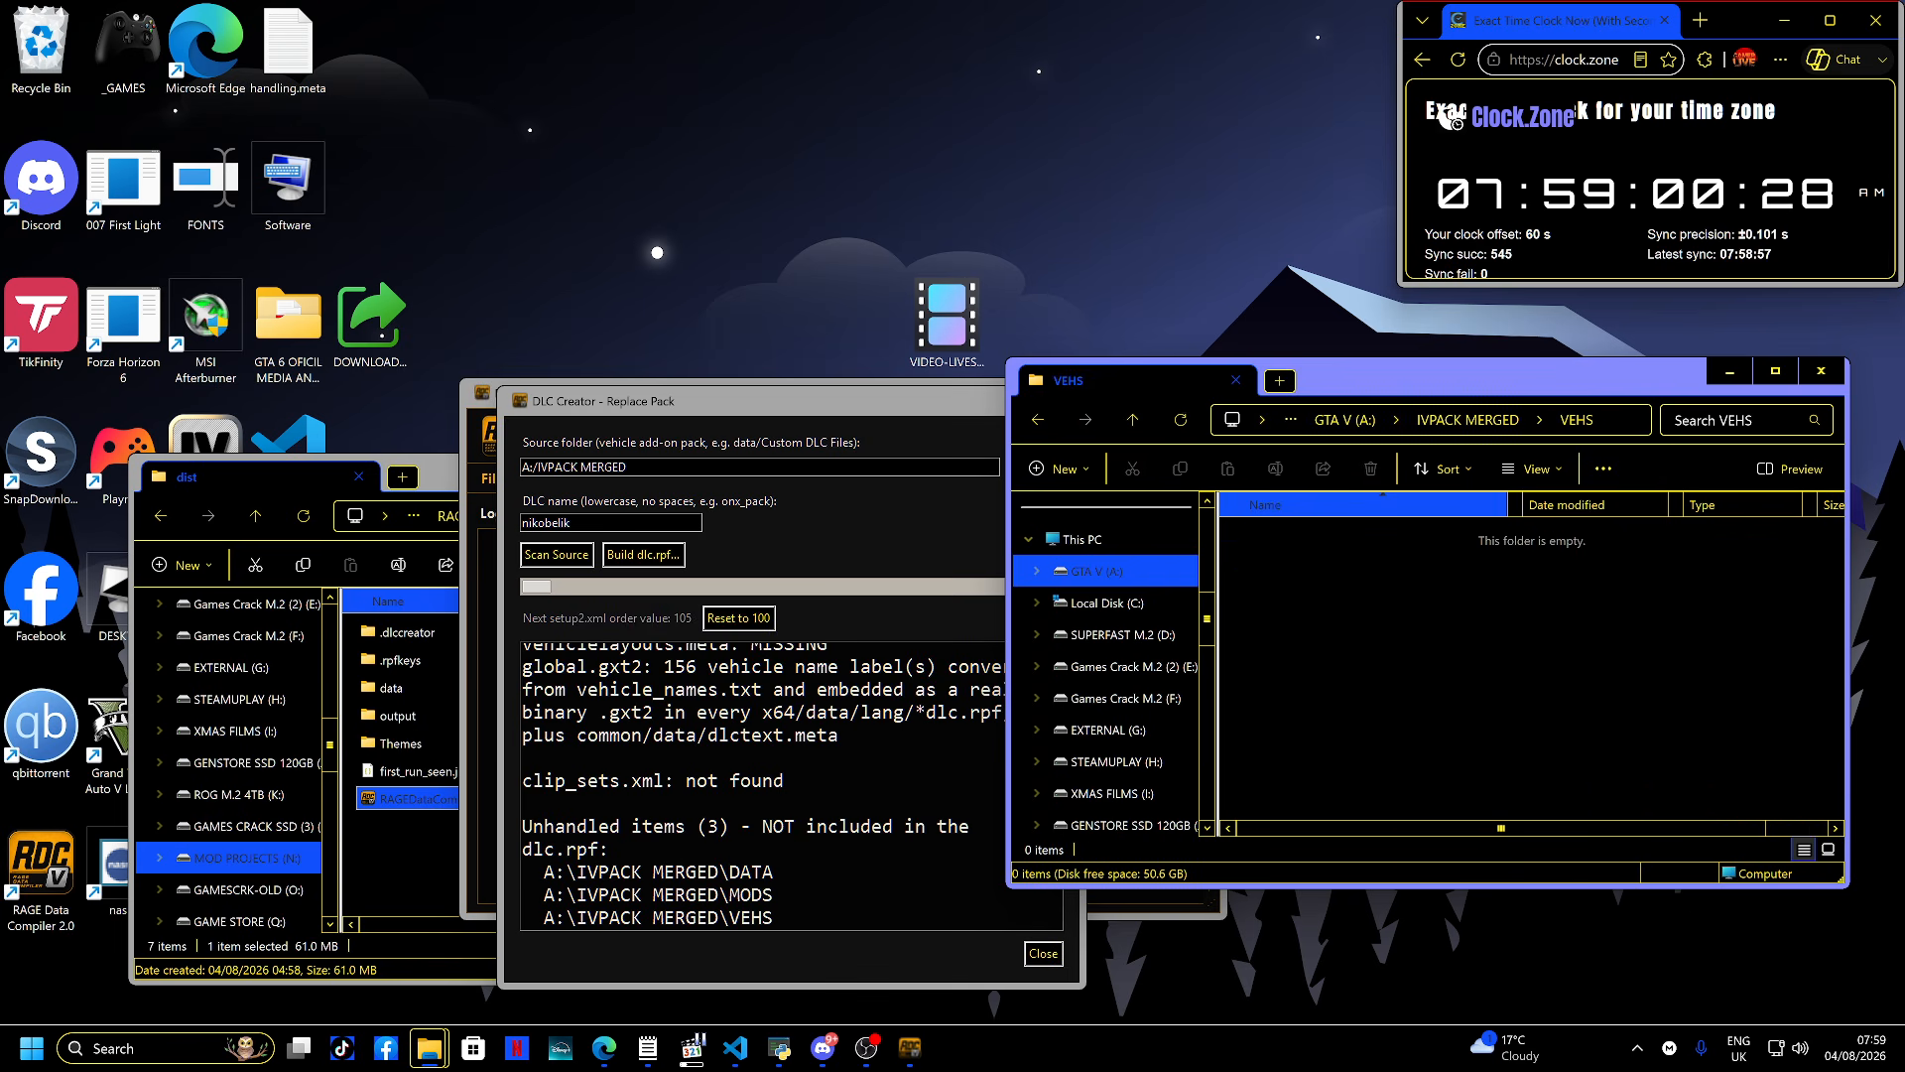
{"action": "key", "text": "alt+Up"}
{"action": "key", "text": "Down"}
{"action": "key", "text": "Down"}
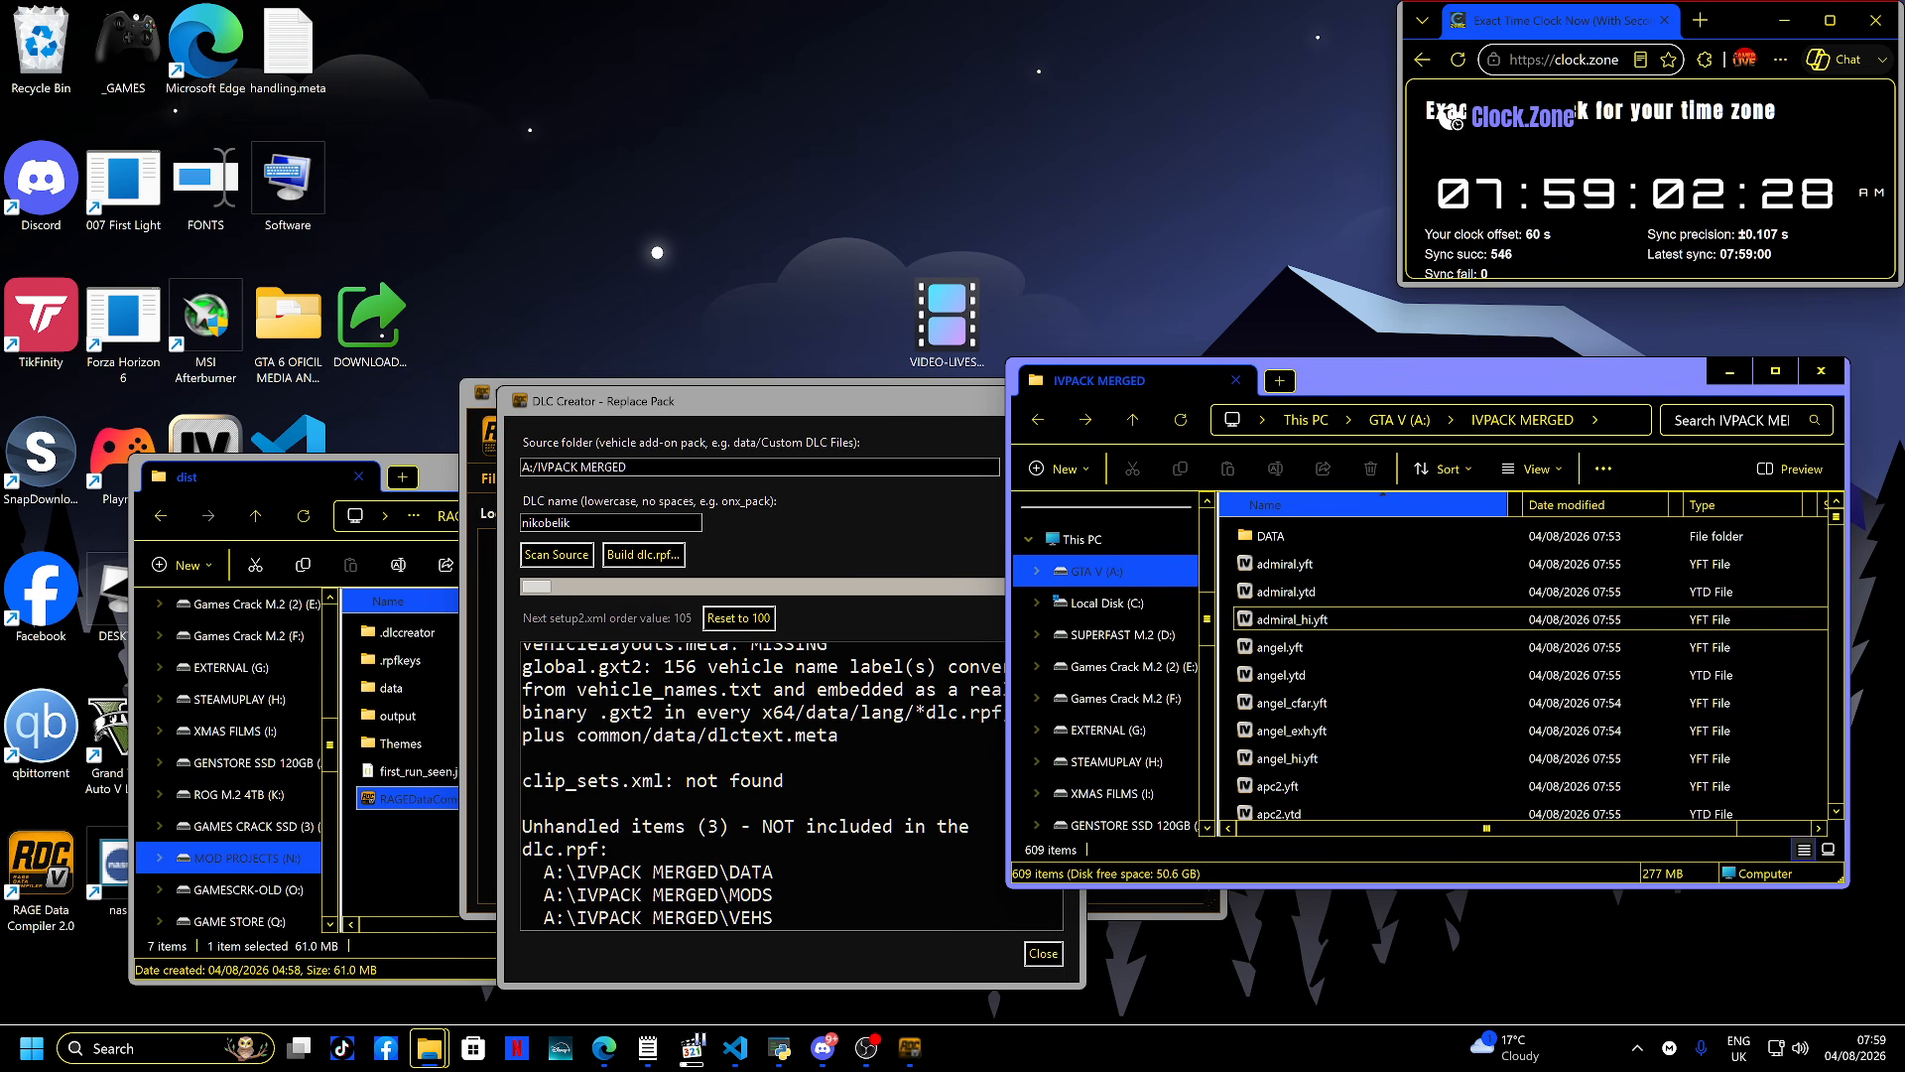
{"action": "scroll", "coordinate": [1290, 635], "scroll_direction": "down", "scroll_amount": 20}
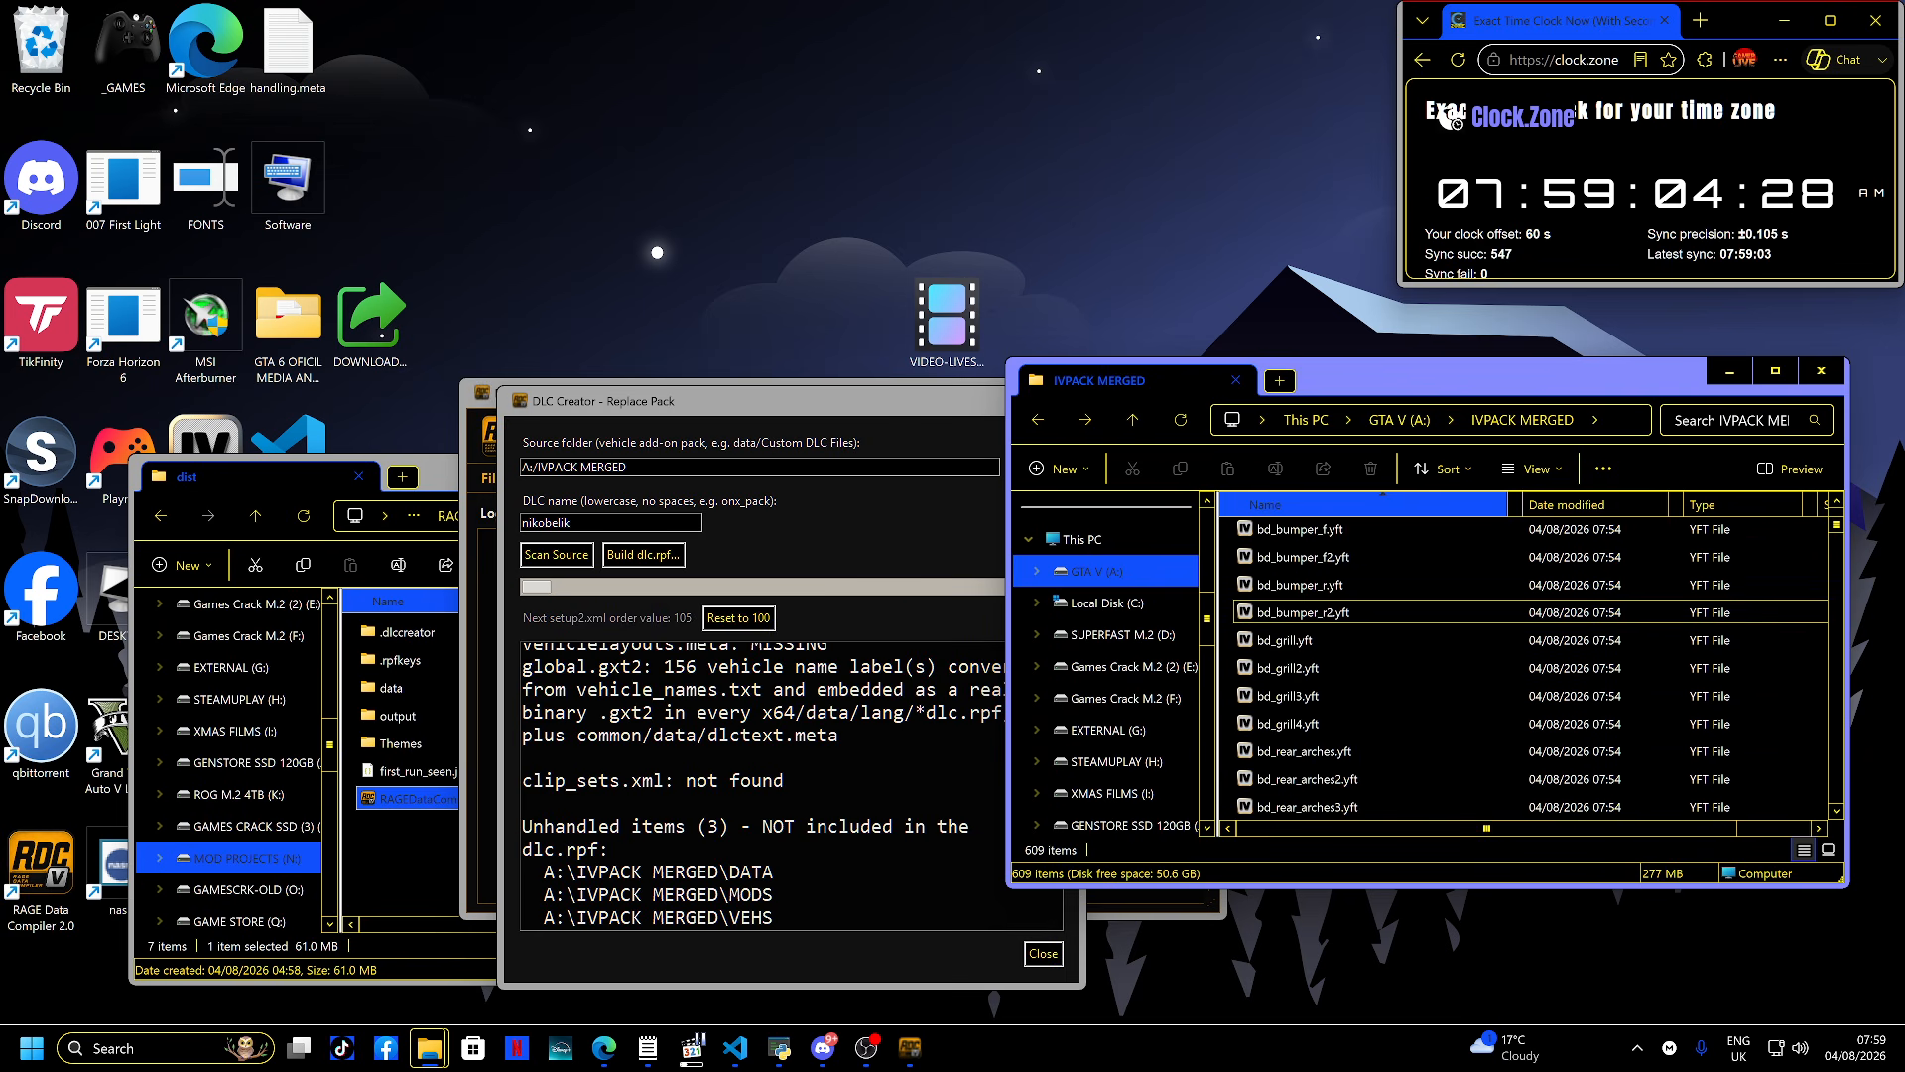
{"action": "scroll", "coordinate": [1330, 659], "scroll_direction": "down", "scroll_amount": 20}
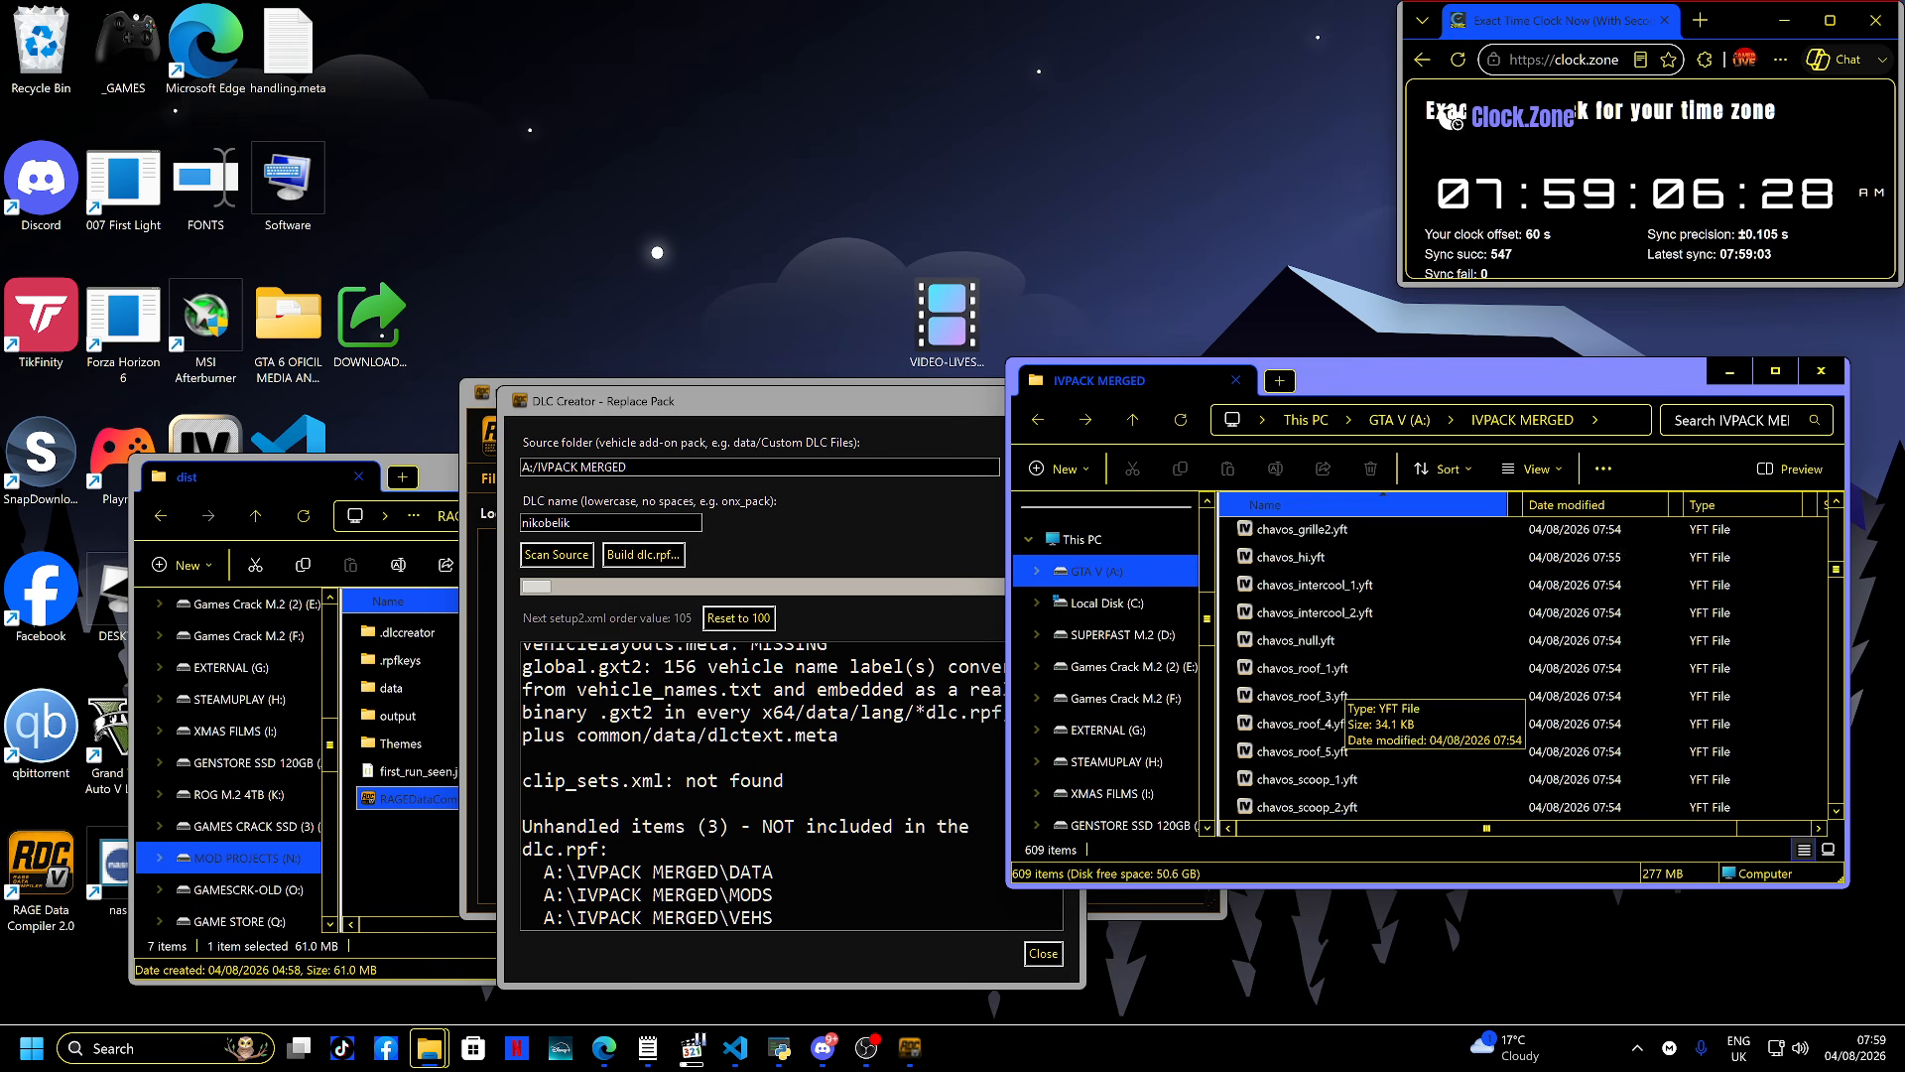
{"action": "scroll", "coordinate": [1320, 630], "scroll_direction": "down", "scroll_amount": 20}
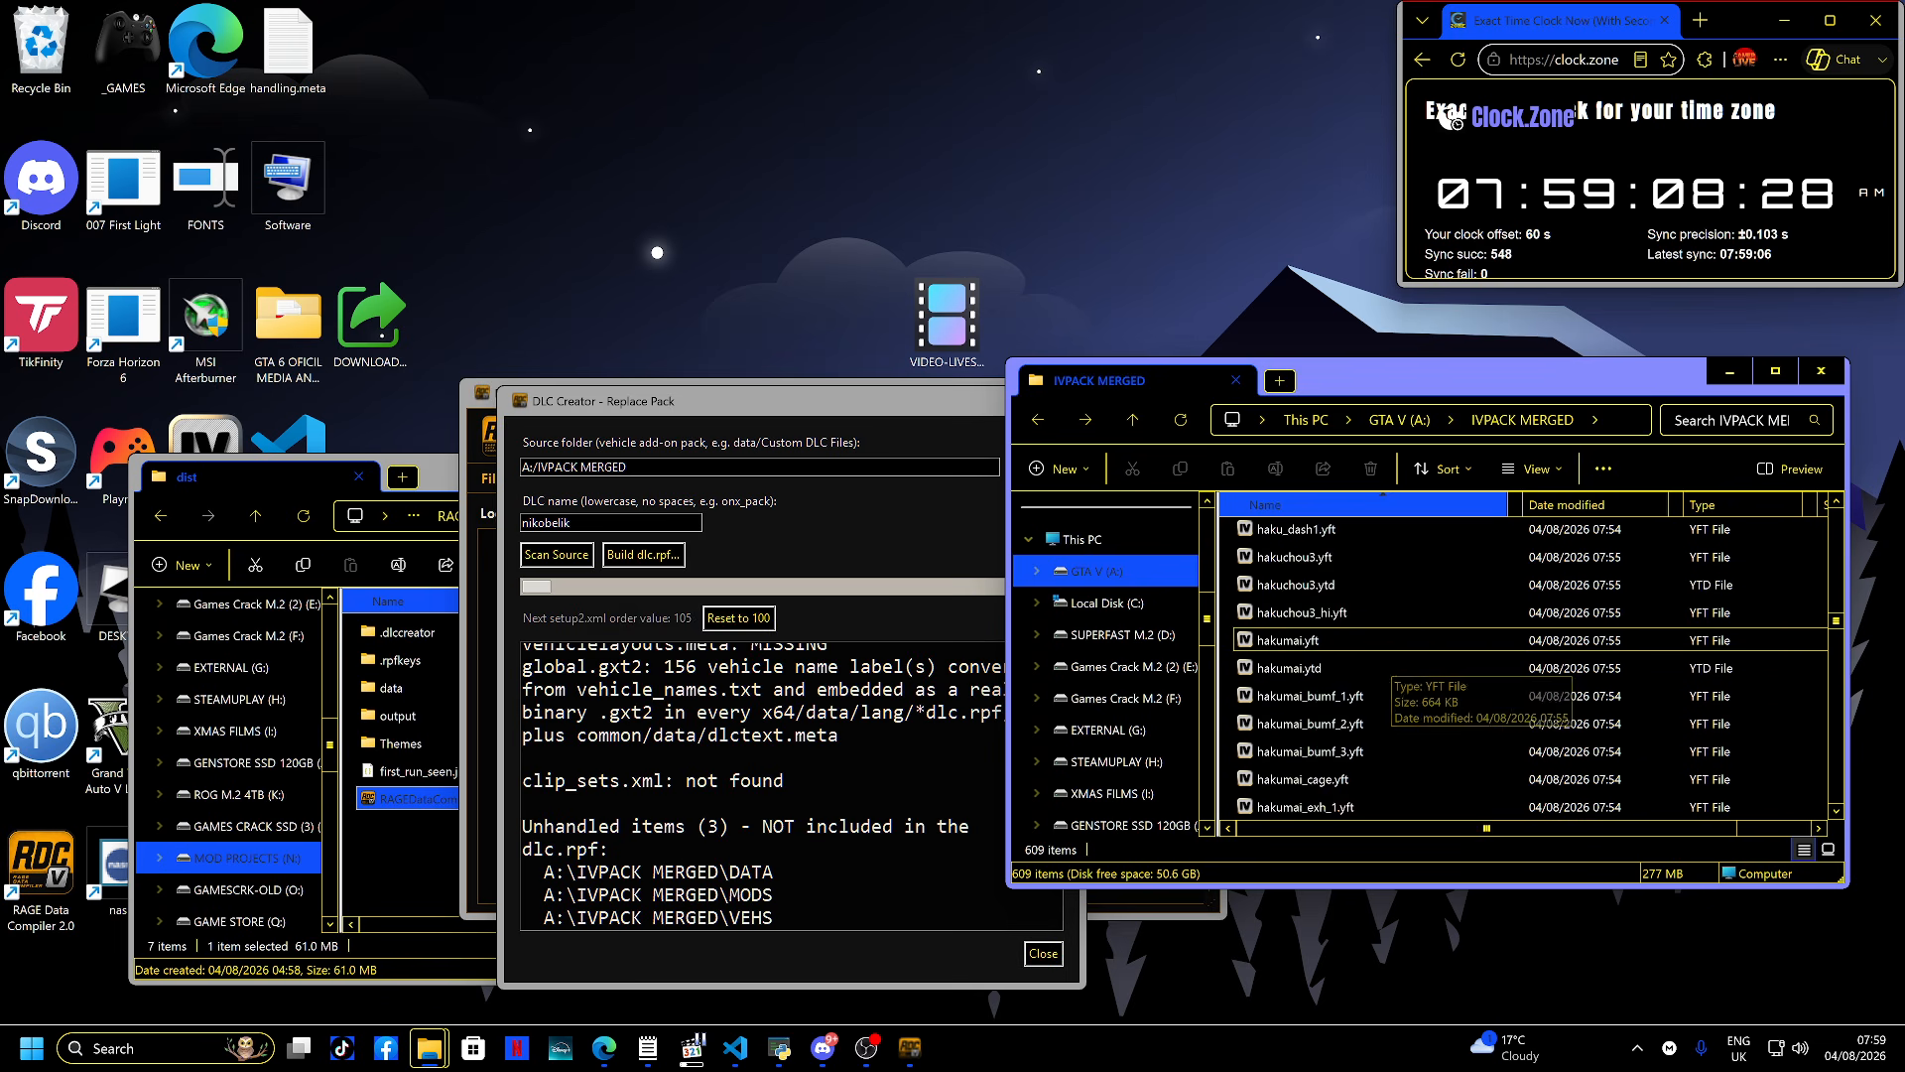
{"action": "key", "text": "alt+Up"}
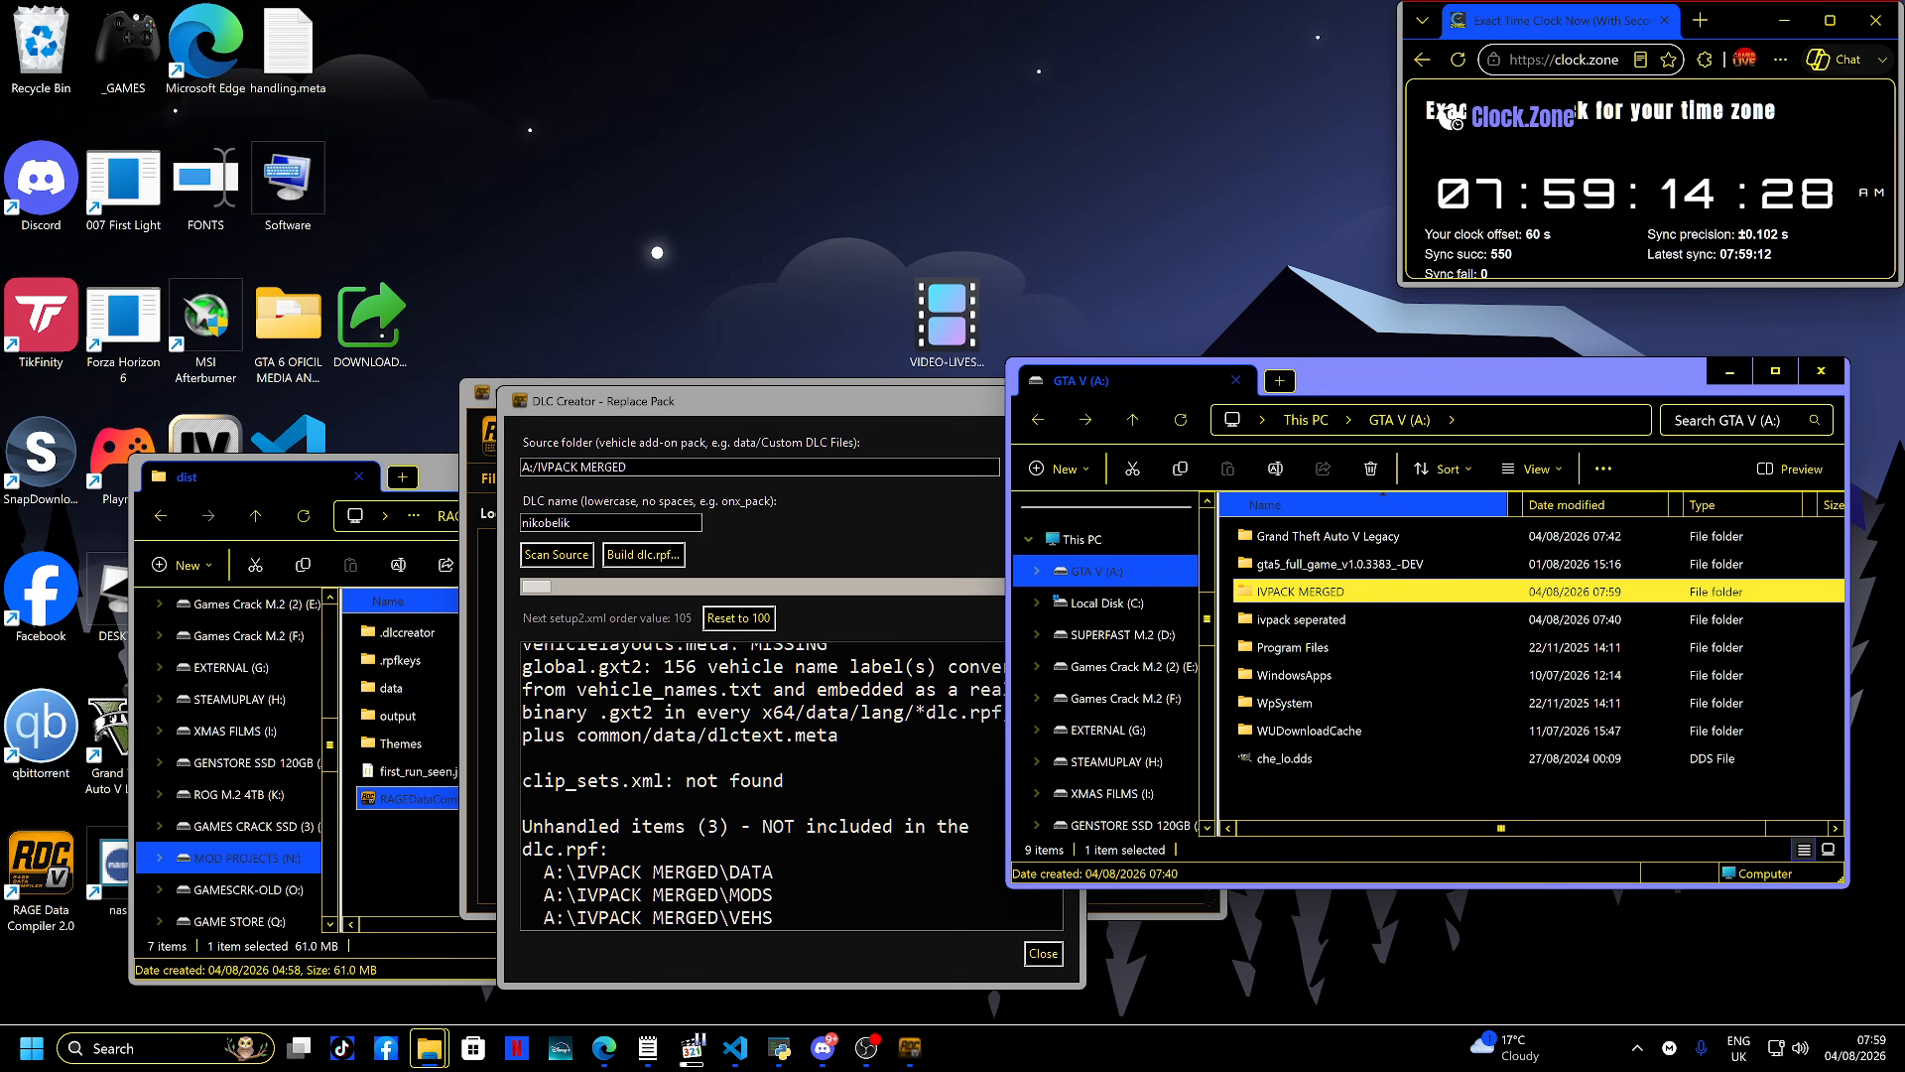
- Reselect IVPACK MERGED as the source folder, rescan it, and close the DLC Creator
{"action": "left_click", "coordinate": [893, 516]}
{"action": "left_click", "coordinate": [1034, 466]}
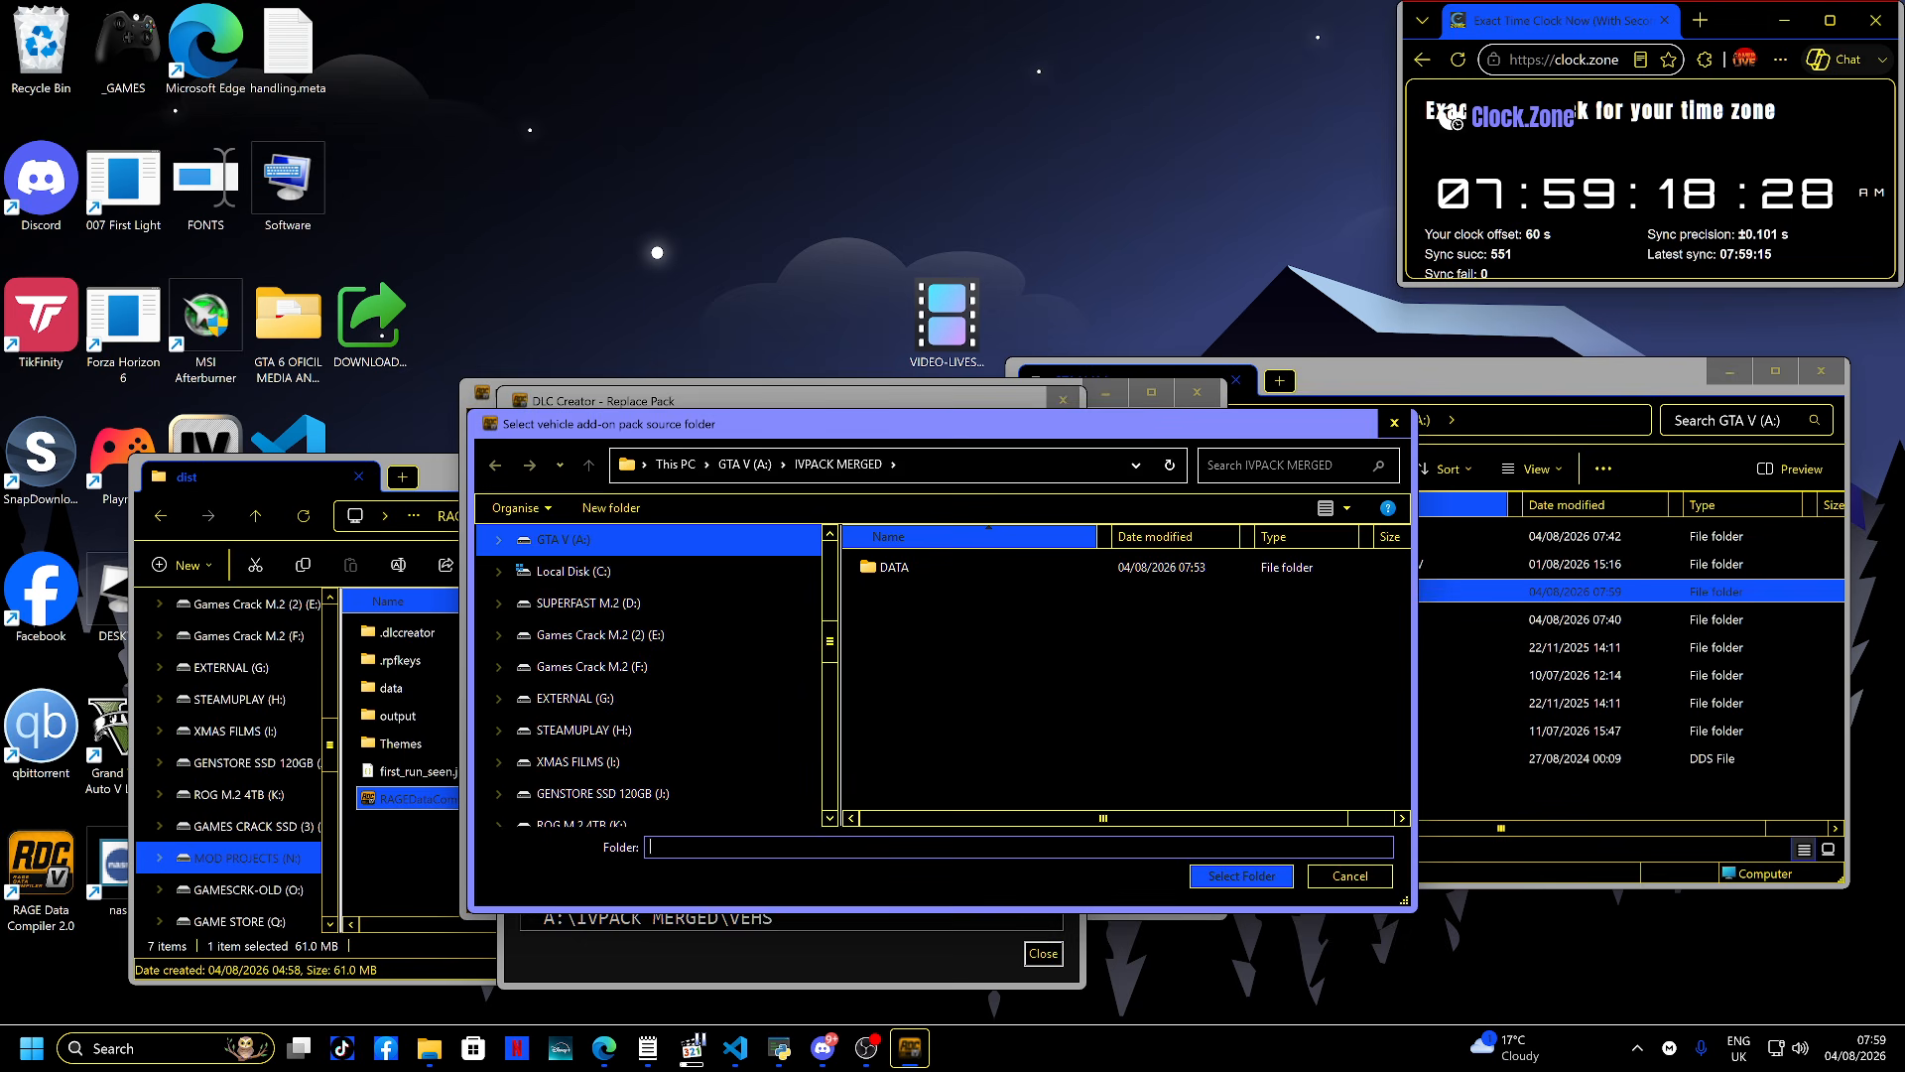
{"action": "key", "text": "Return"}
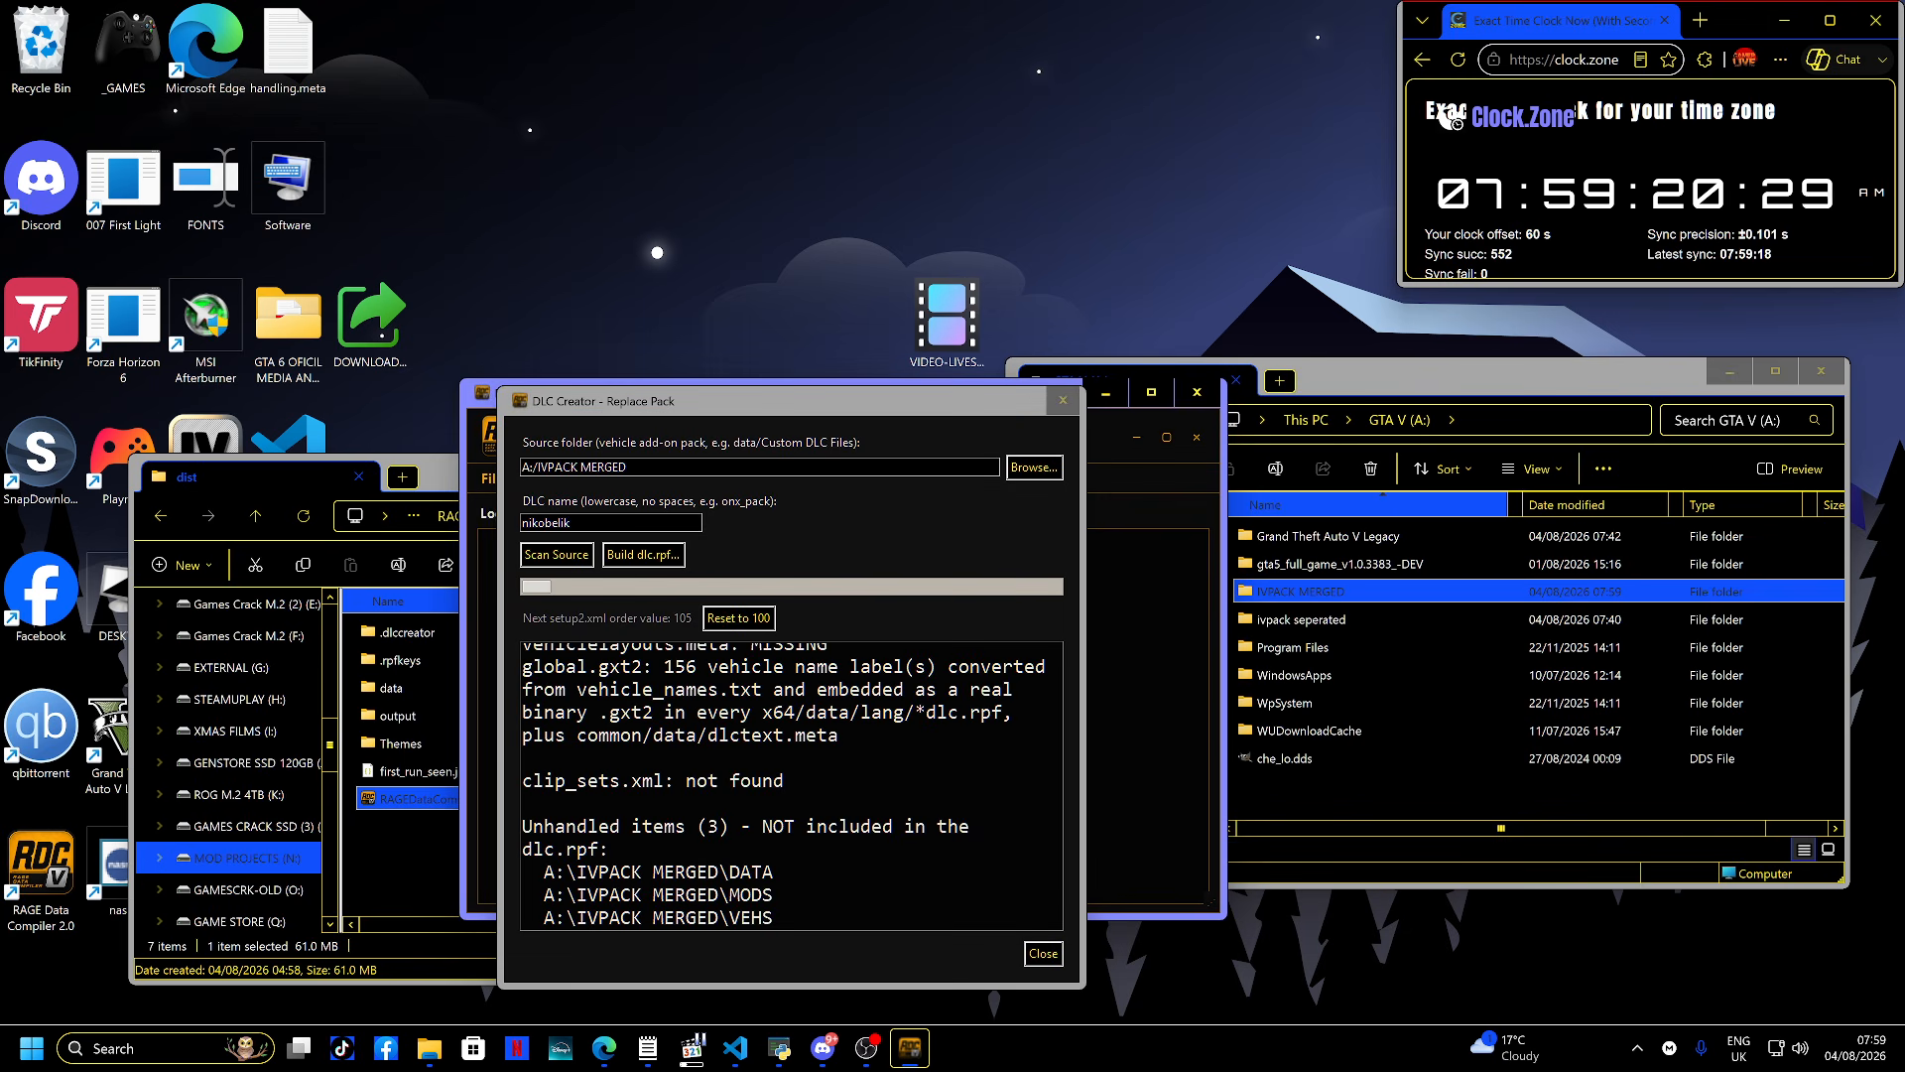
{"action": "left_click", "coordinate": [791, 786]}
{"action": "scroll", "coordinate": [791, 786], "scroll_direction": "up", "scroll_amount": 5}
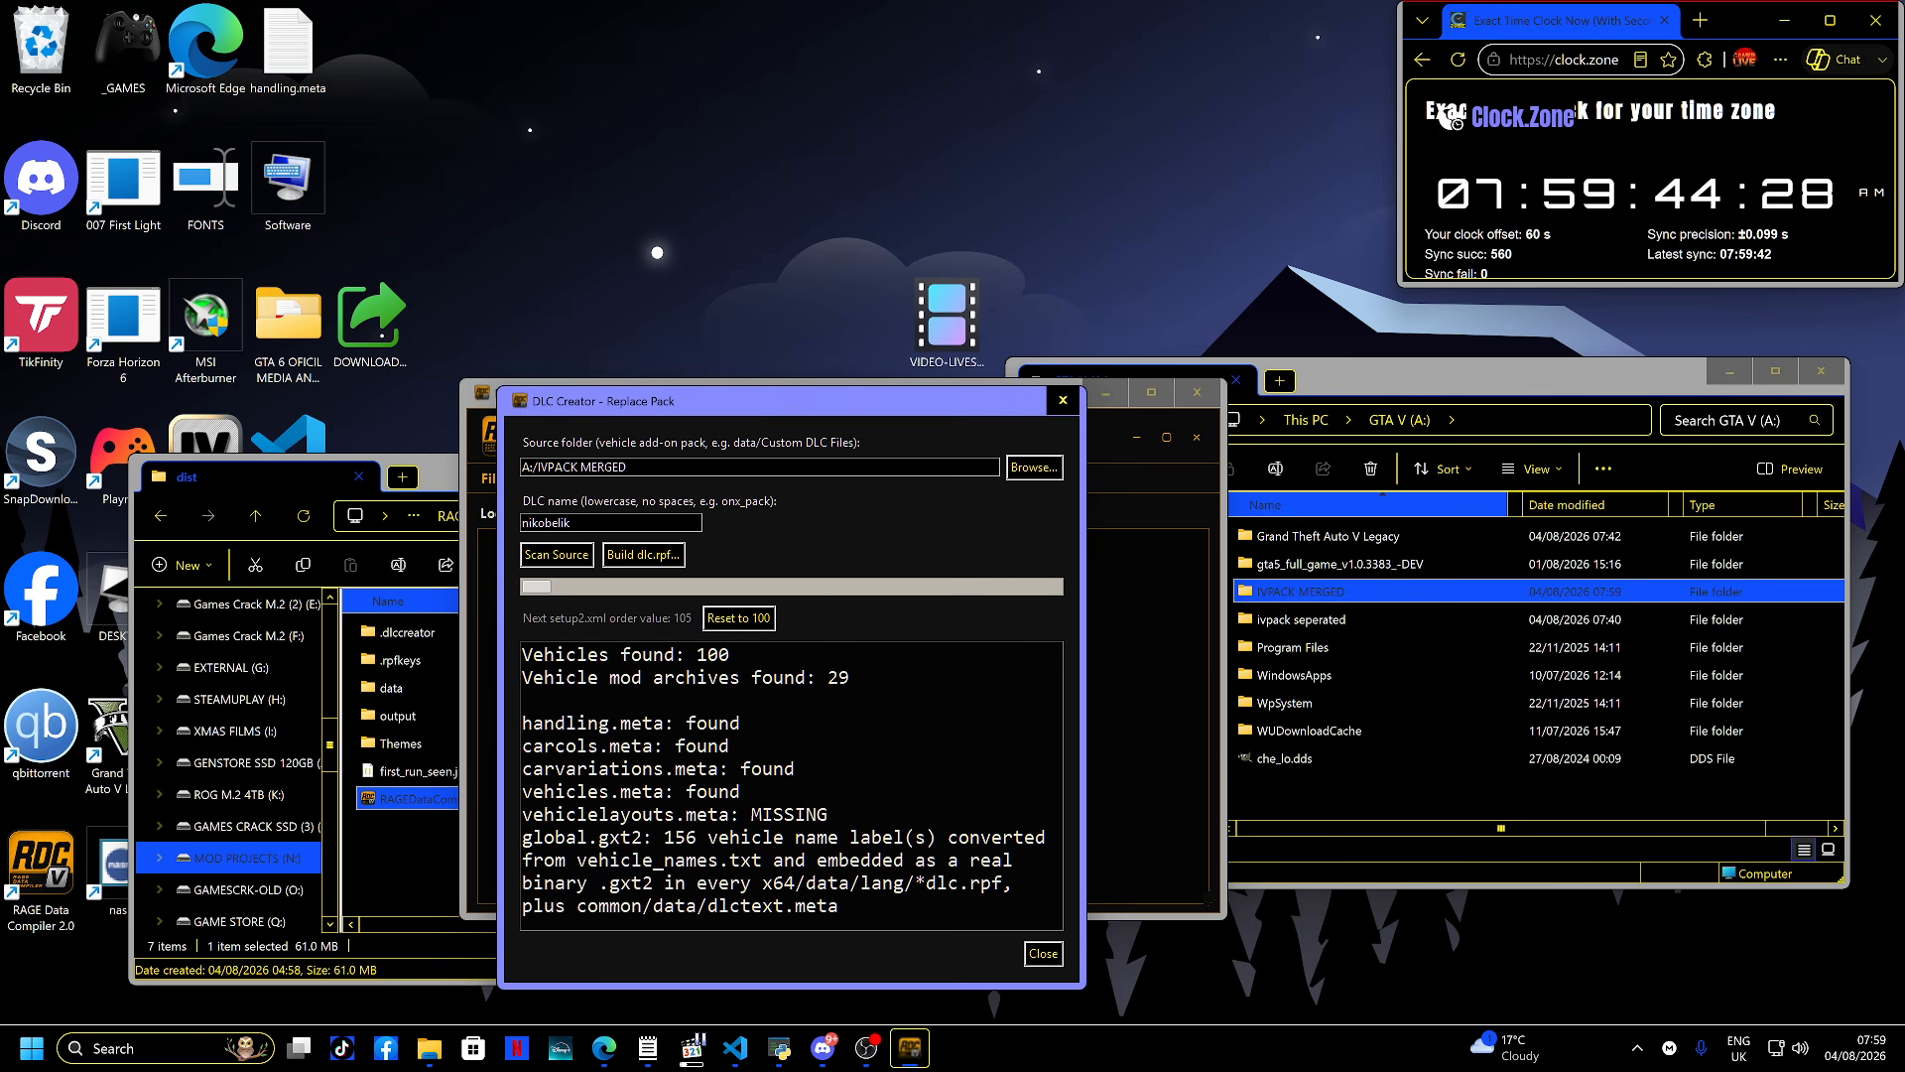
{"action": "left_click", "coordinate": [1063, 399]}
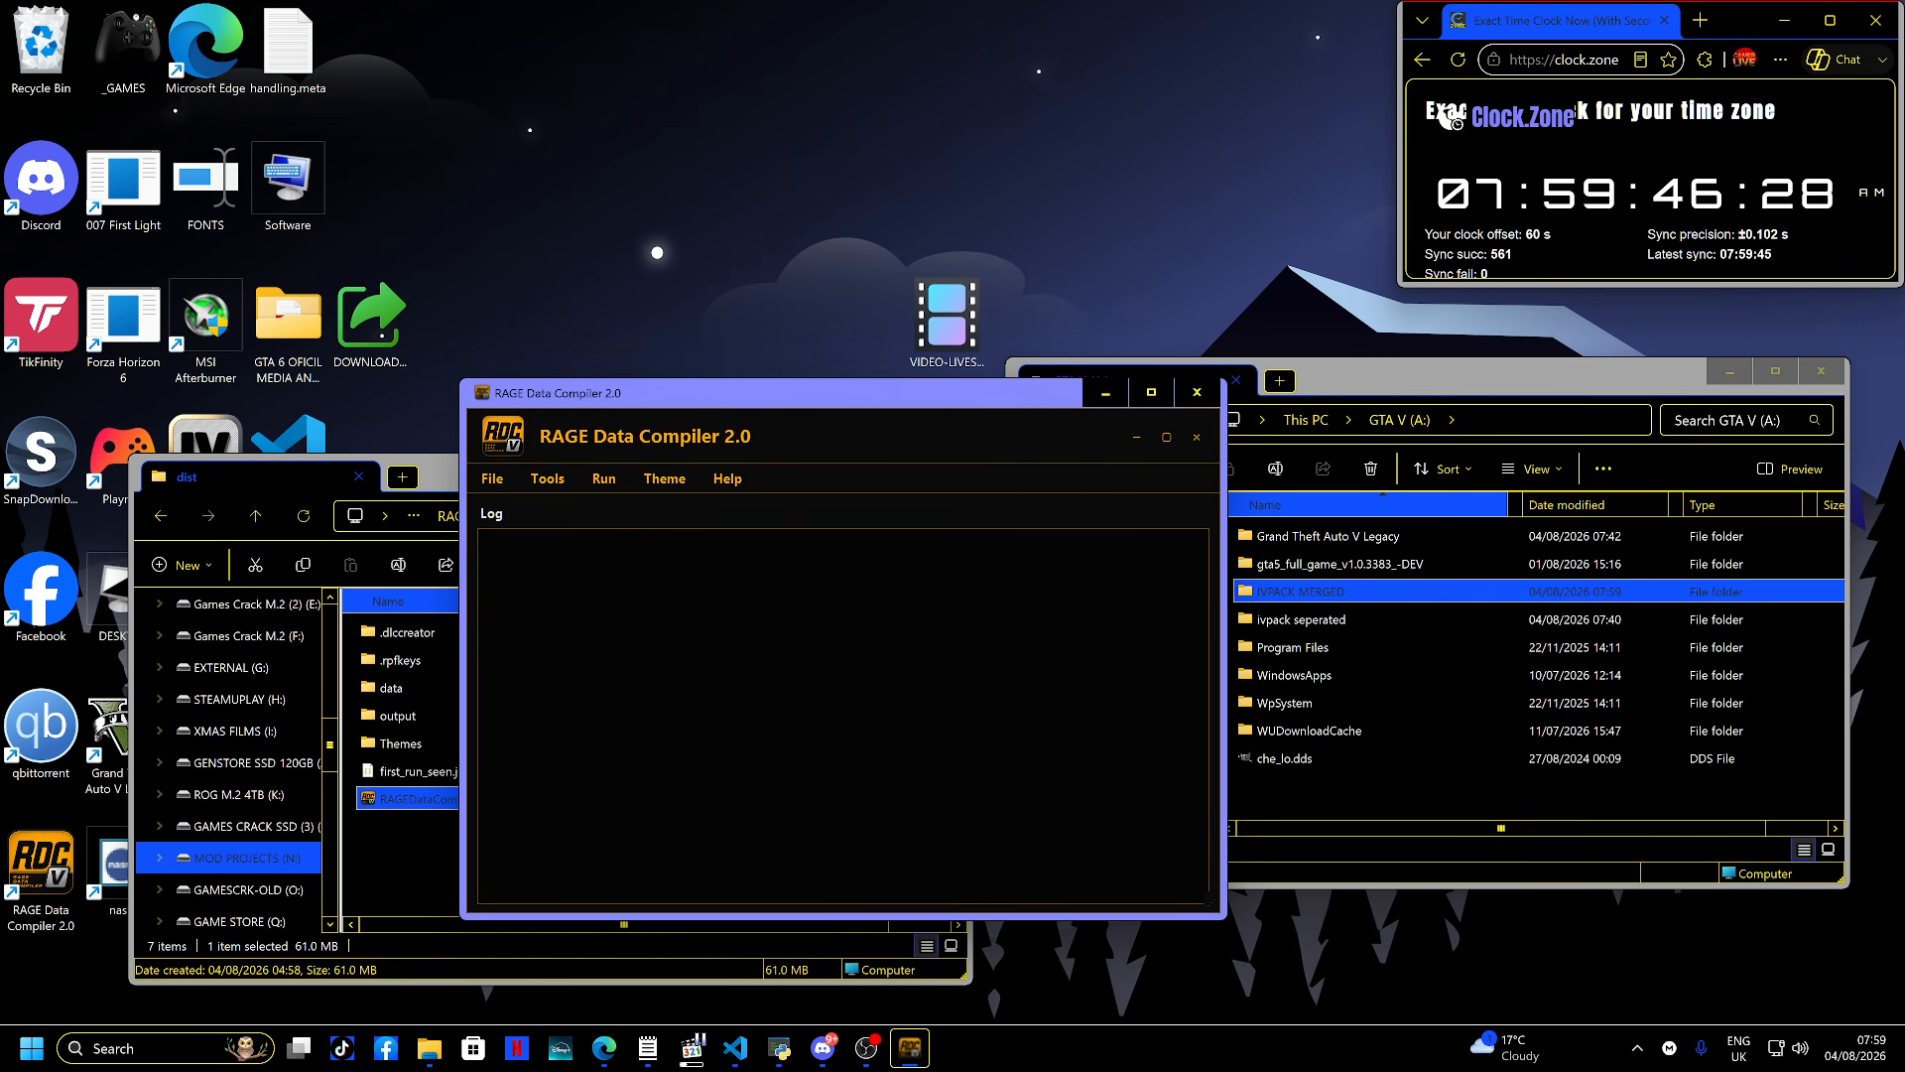
{"action": "left_click", "coordinate": [1197, 393]}
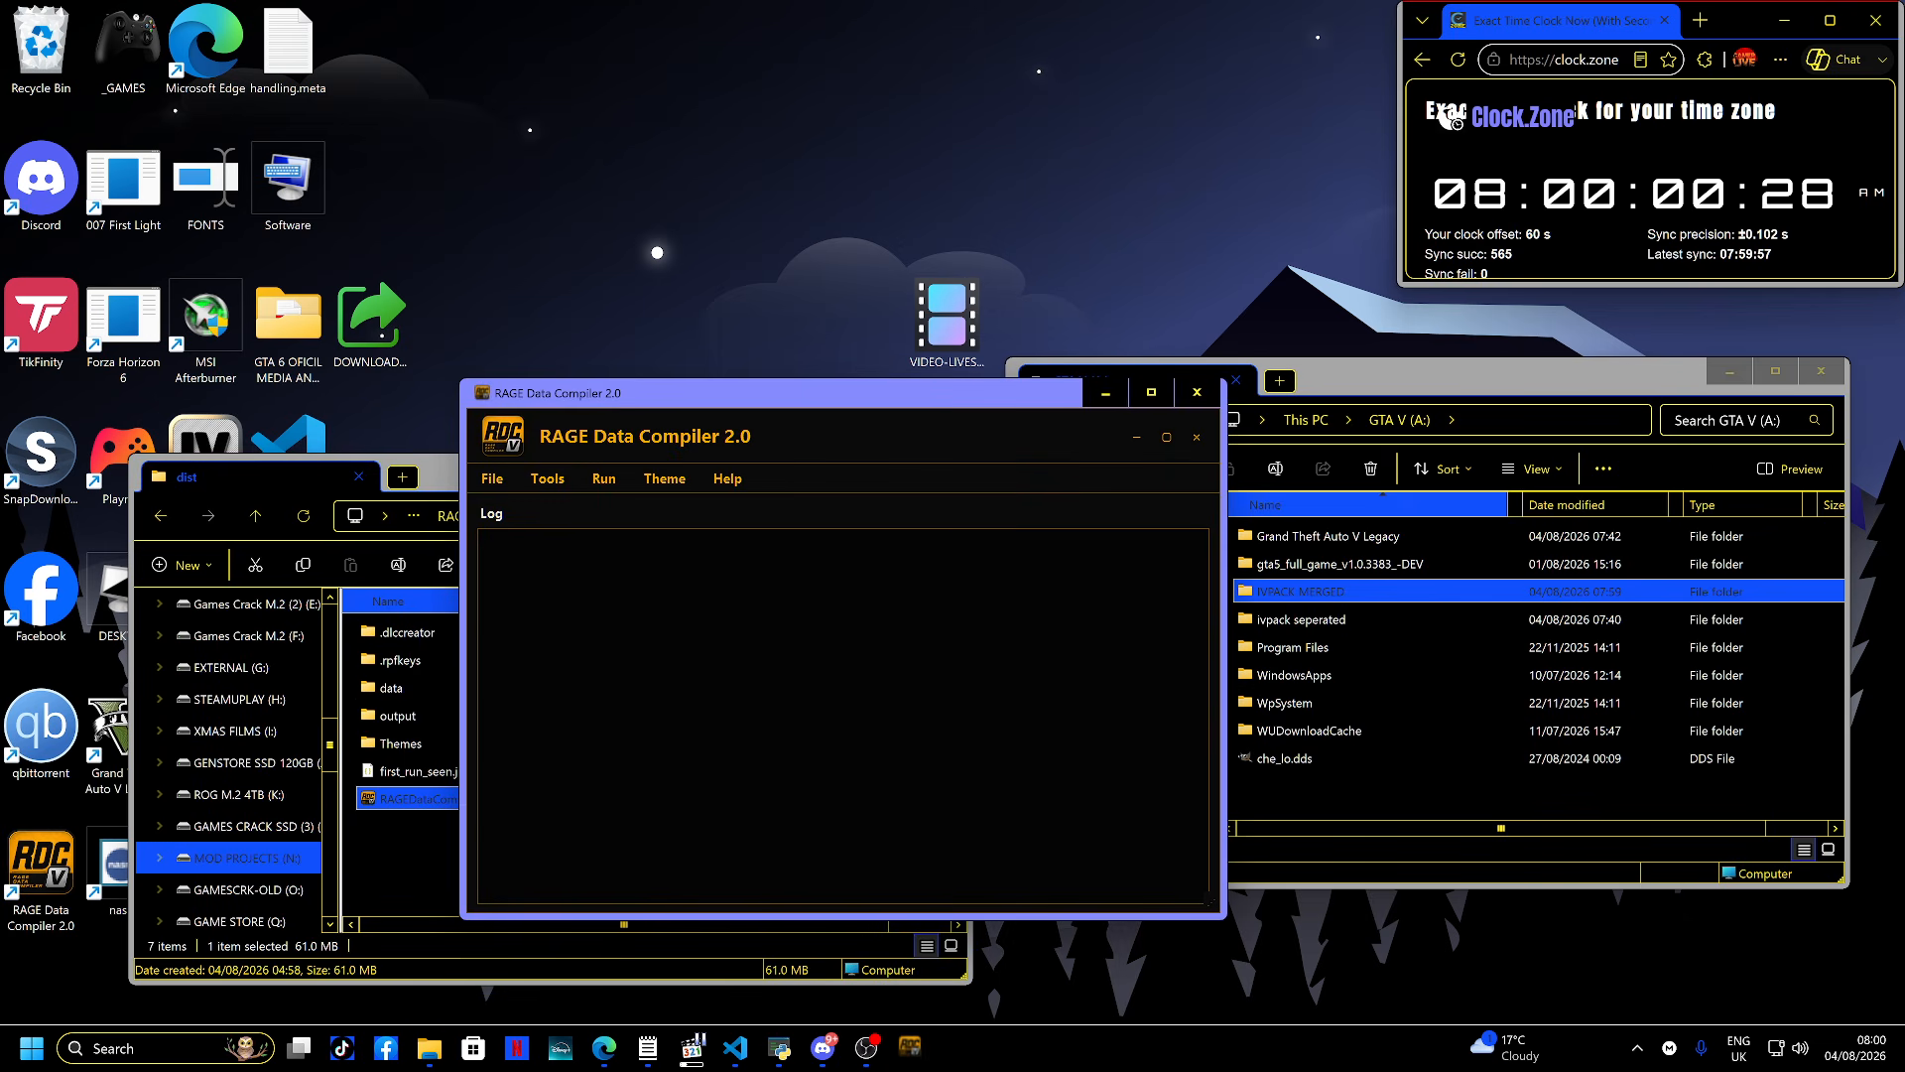
- Open the DLC Creator from the tools and dismiss its introduction dialog
{"action": "left_click", "coordinate": [547, 478]}
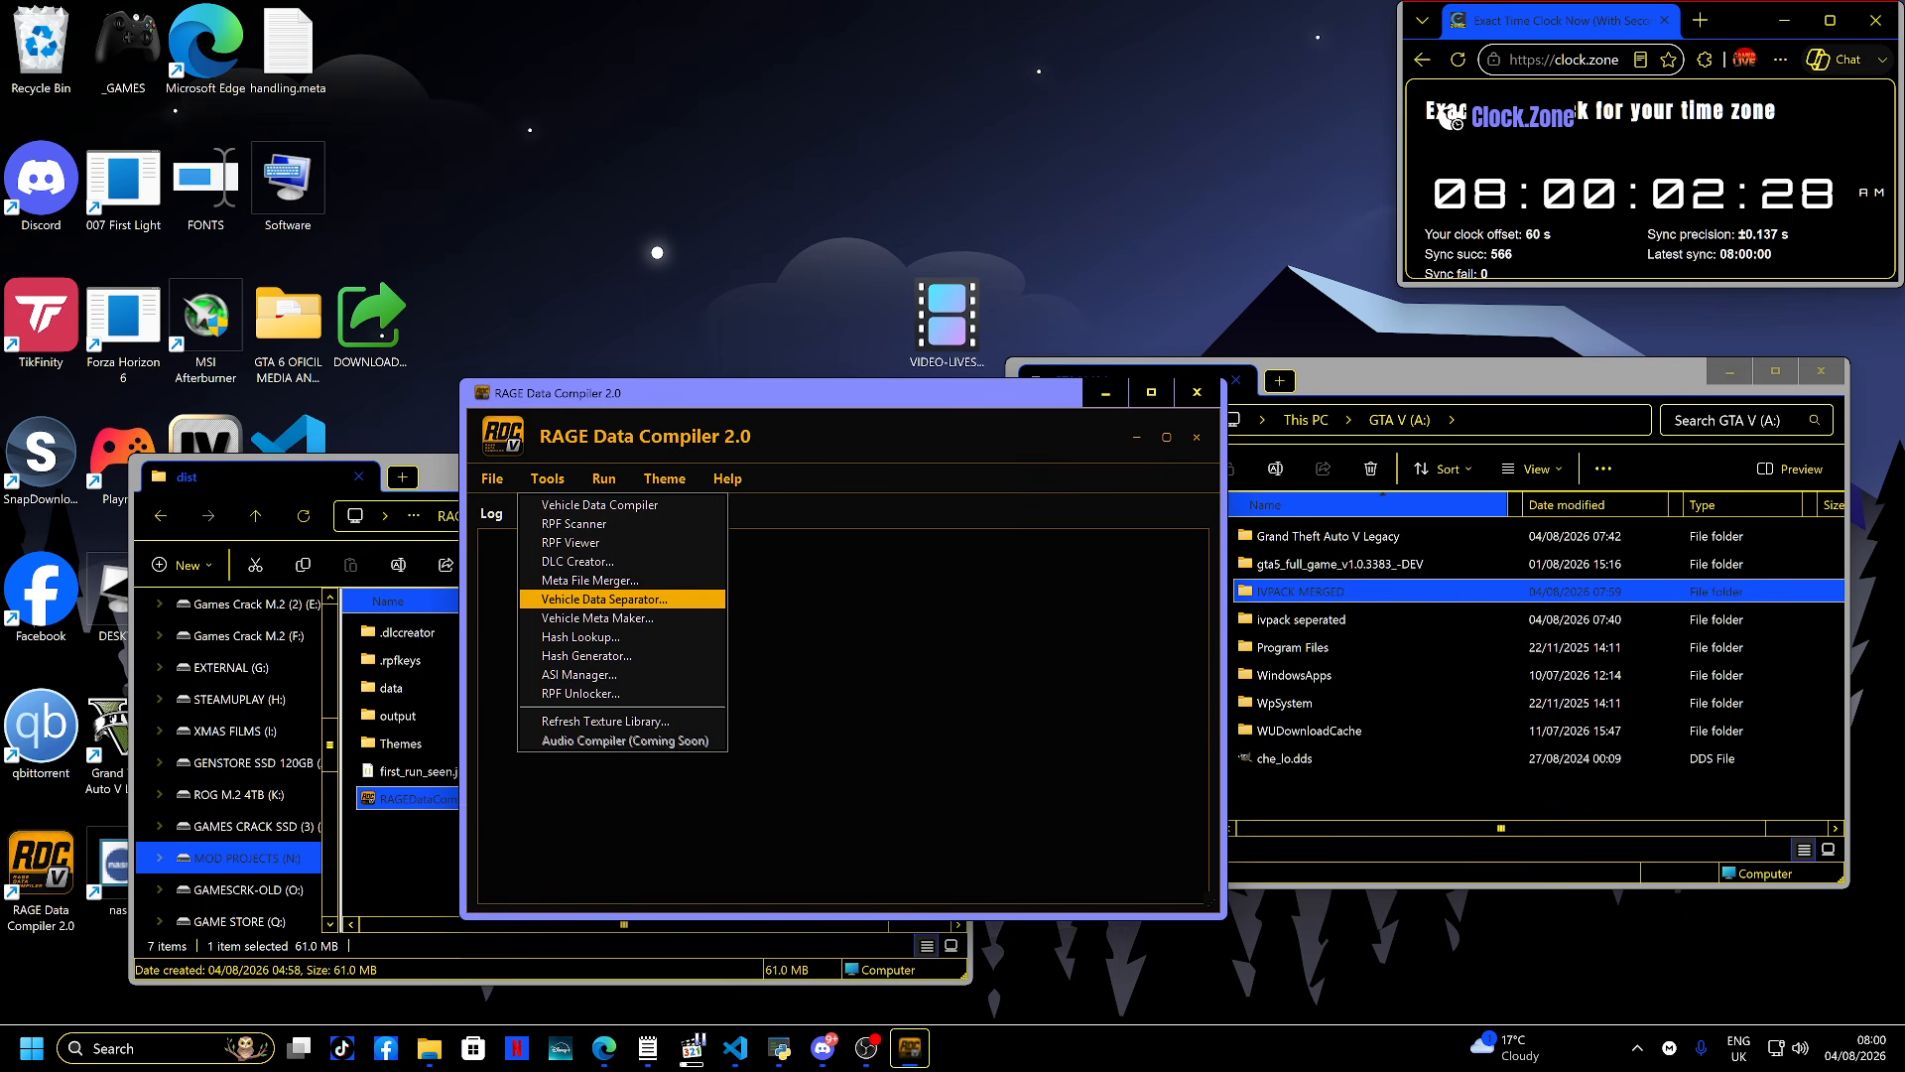
{"action": "key", "text": "Up"}
{"action": "key", "text": "Up"}
{"action": "key", "text": "Return"}
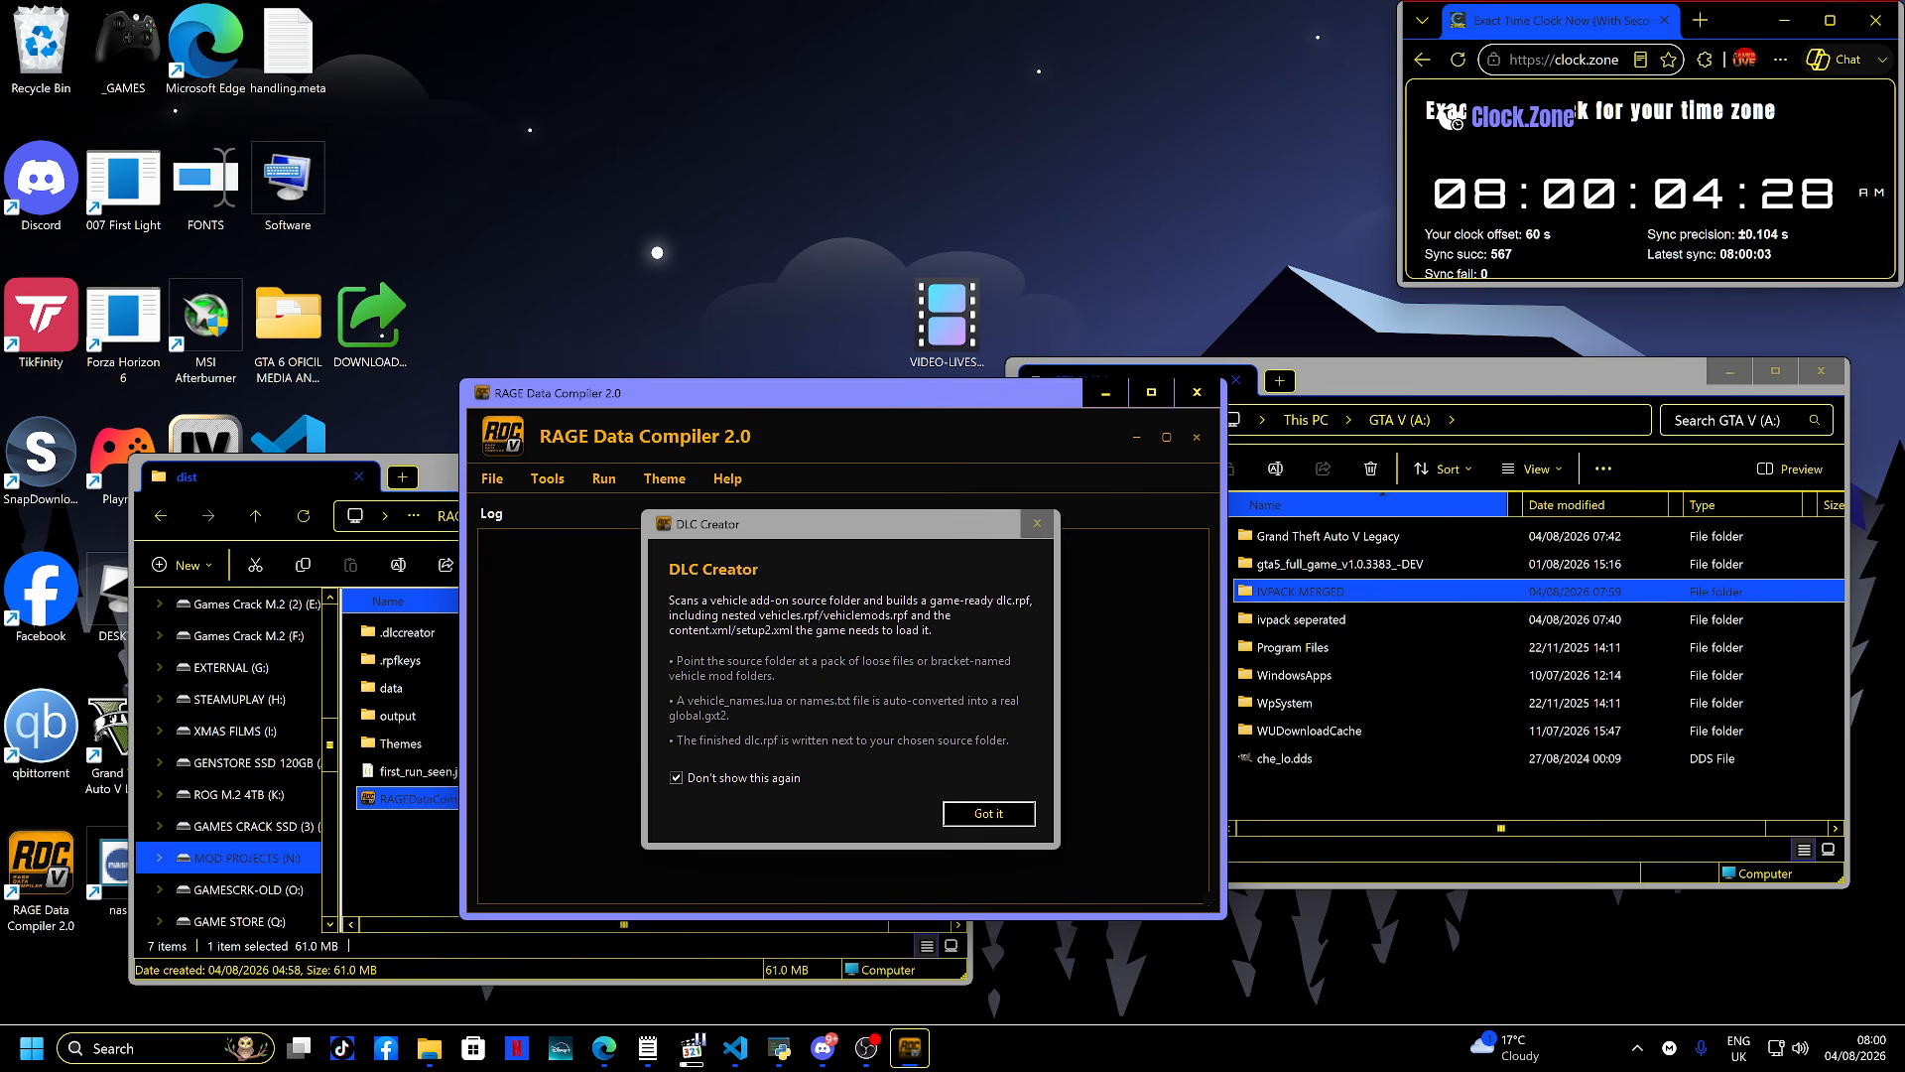
{"action": "key", "text": "Return"}
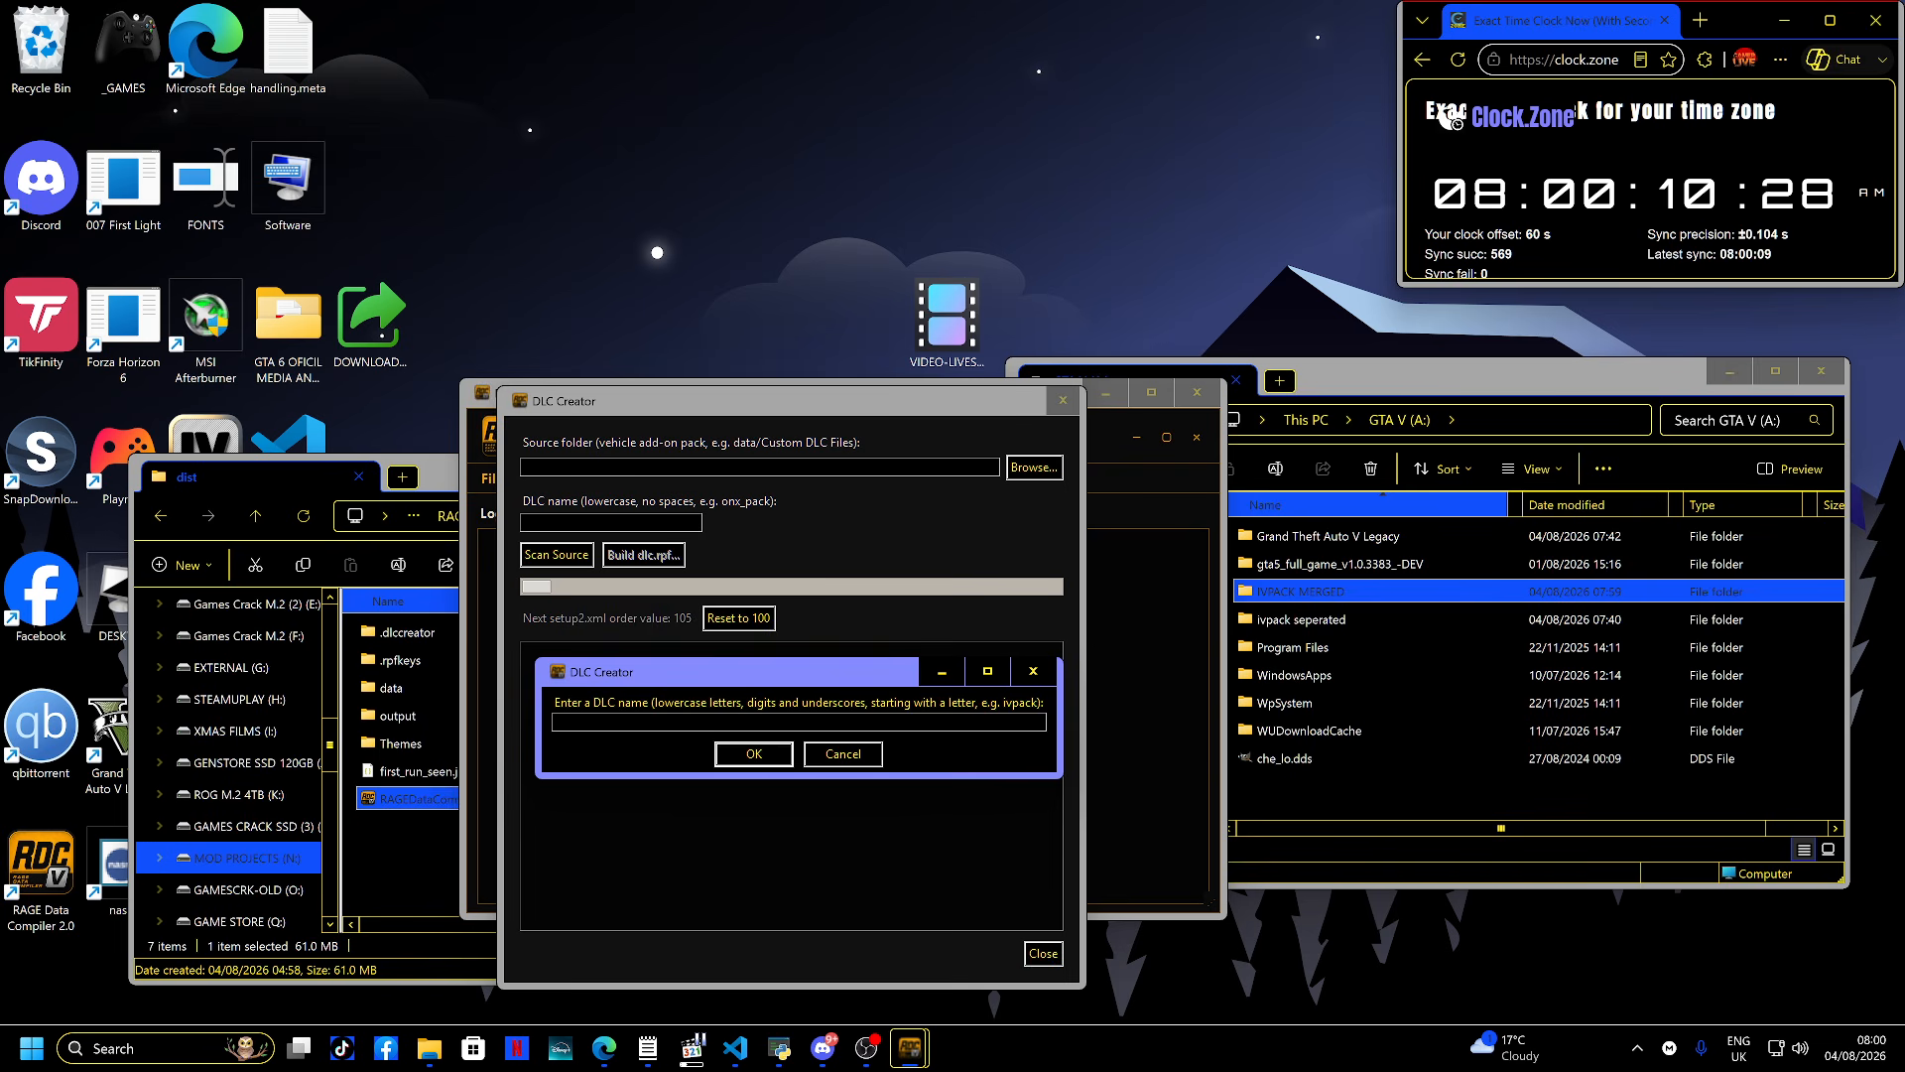
- Name the DLC nikobelik and choose the Replace Pack type
{"action": "type", "text": "nikobelik"}
{"action": "key", "text": "Return"}
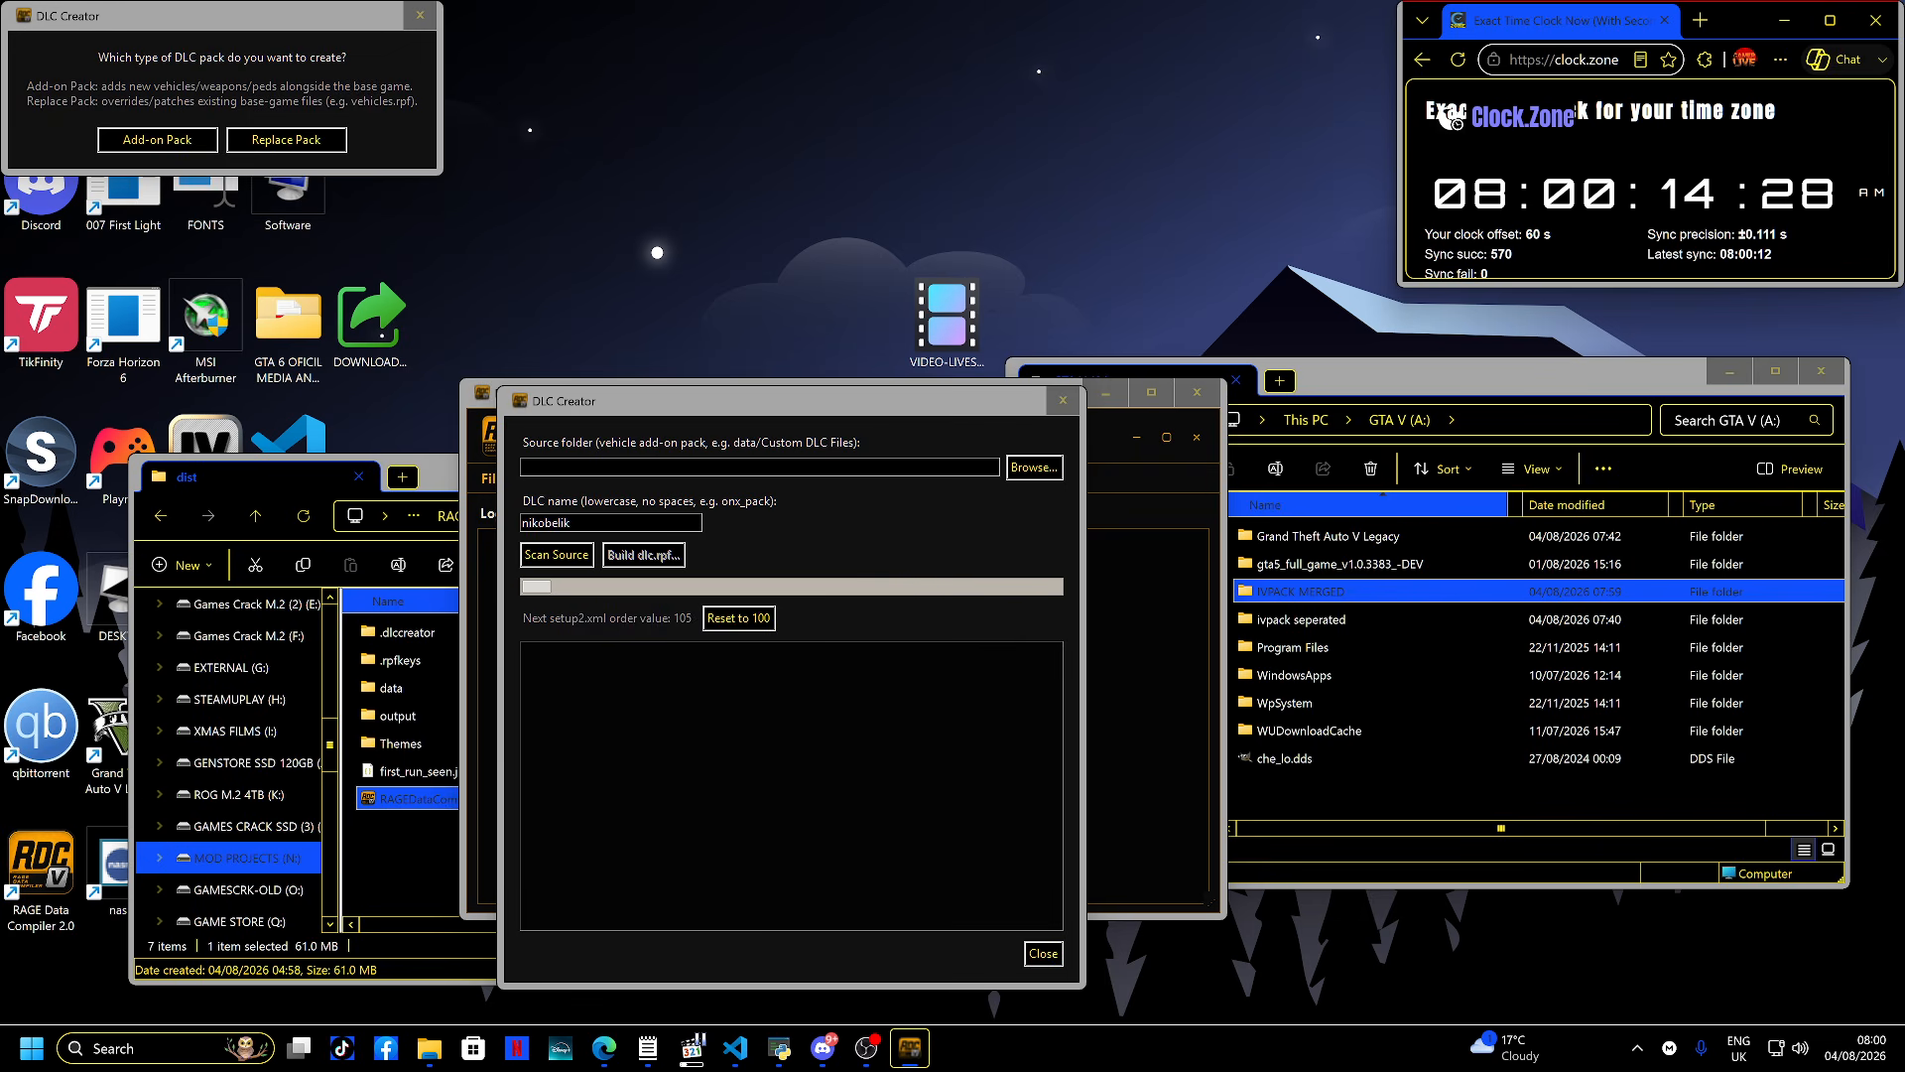
{"action": "left_click_drag", "start_coordinate": [283, 19], "coordinate": [813, 519]}
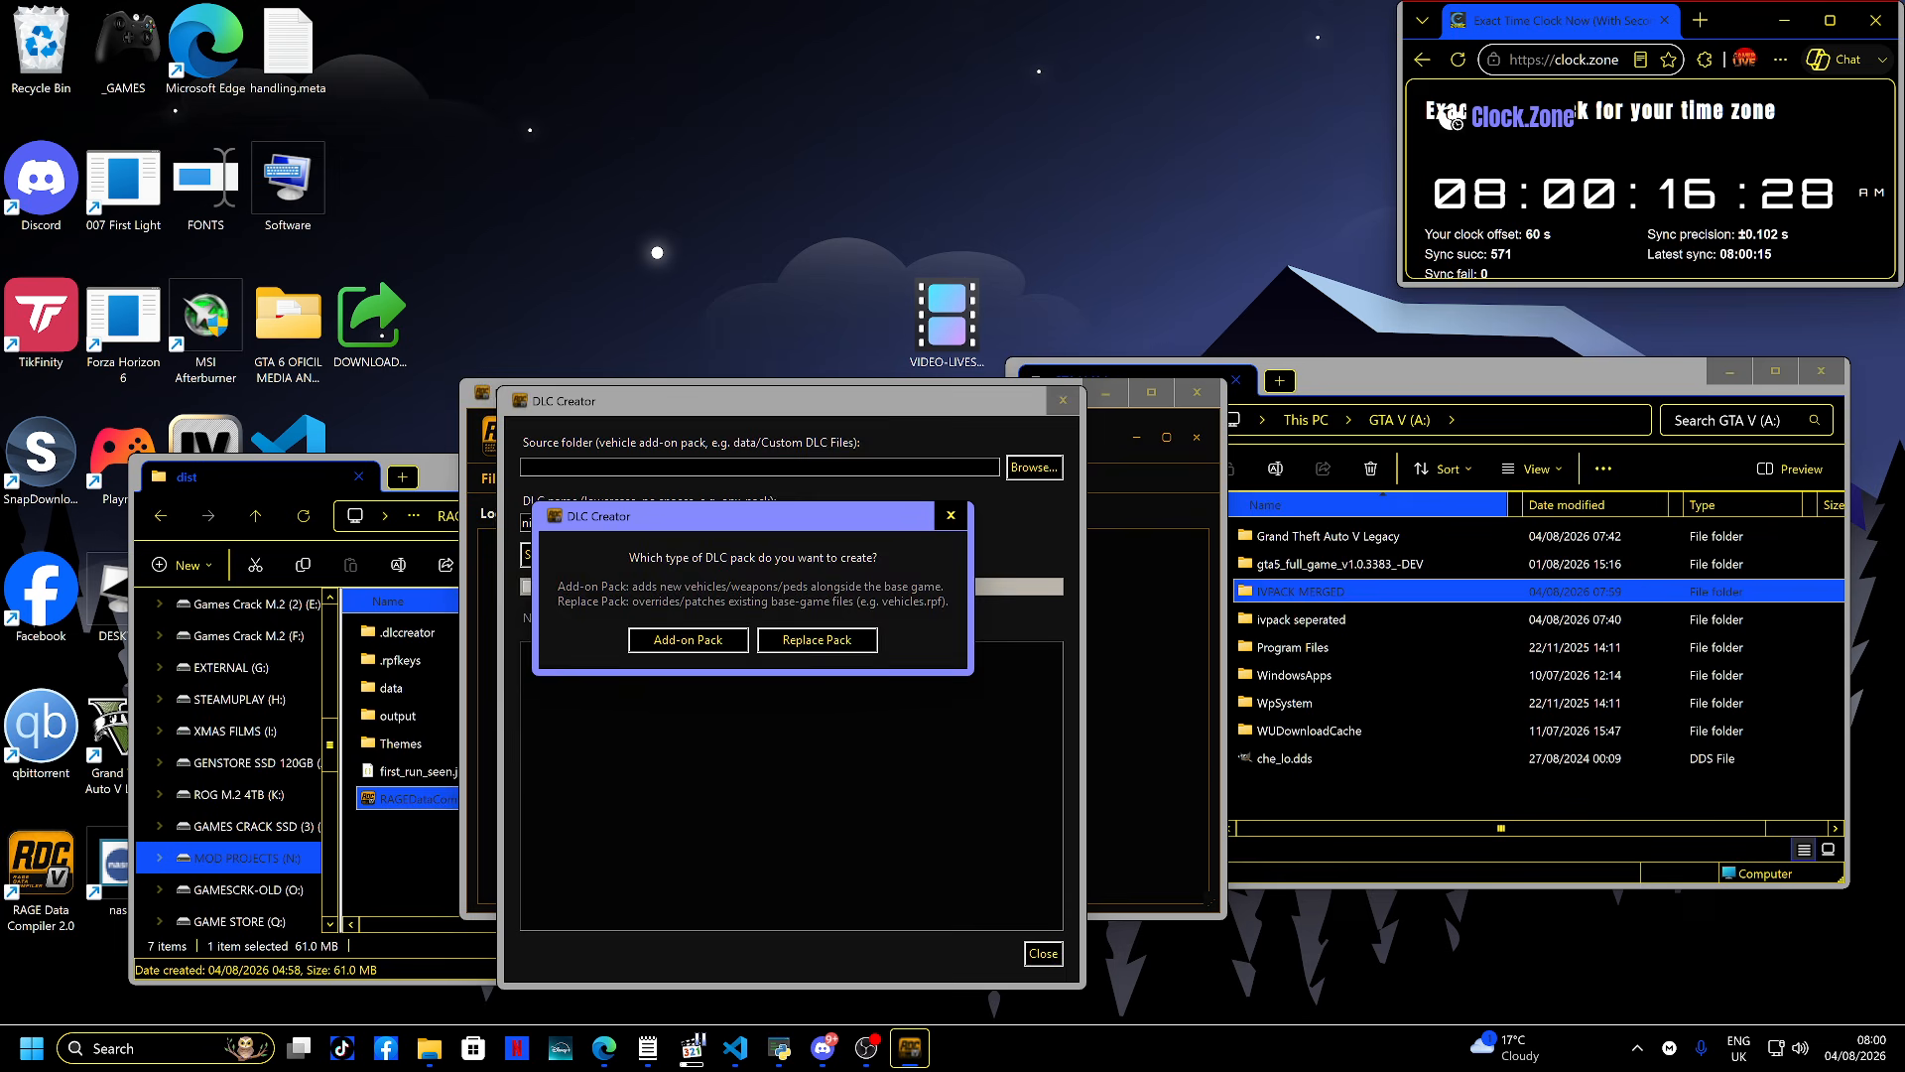
{"action": "left_click", "coordinate": [815, 638]}
- Browse to A:\IVPACK MERGED as the source folder and scan it
{"action": "left_click", "coordinate": [1034, 467]}
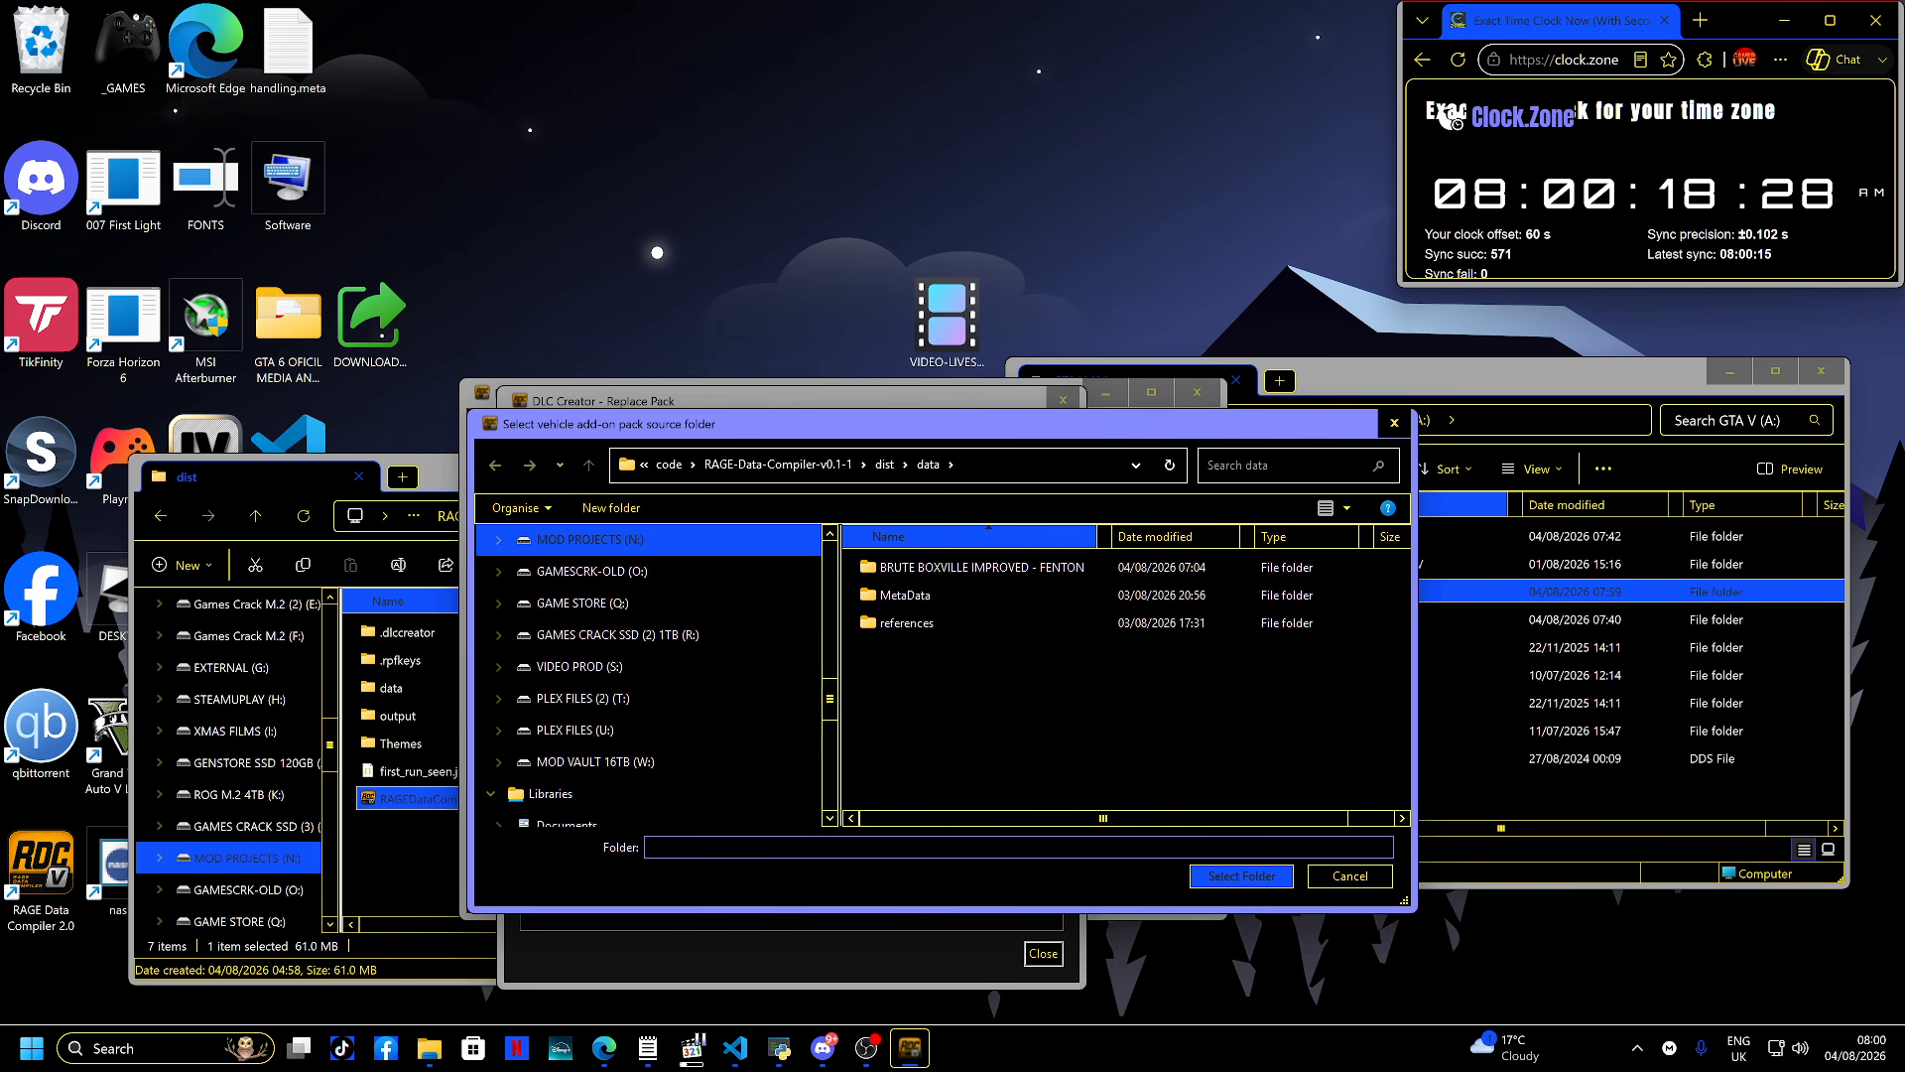
{"action": "scroll", "coordinate": [649, 635], "scroll_direction": "up", "scroll_amount": 9}
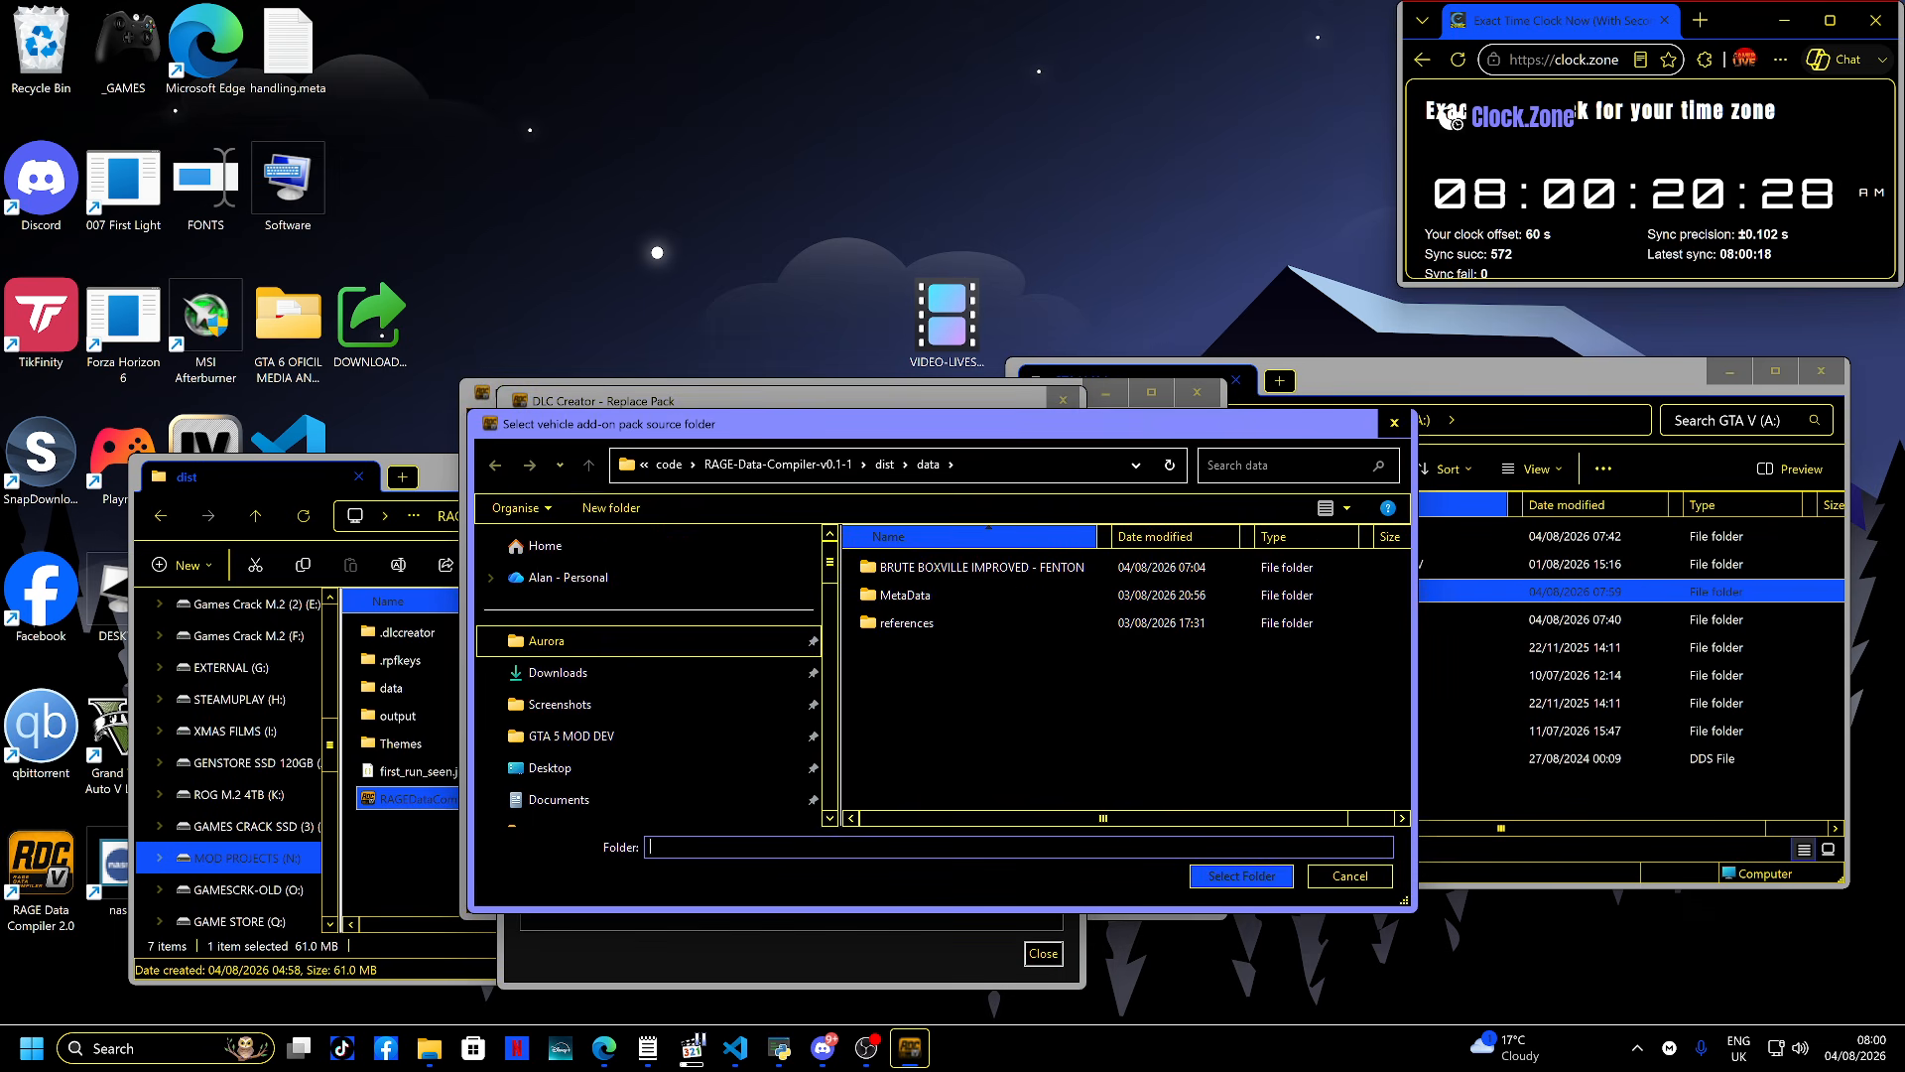
{"action": "scroll", "coordinate": [649, 635], "scroll_direction": "down", "scroll_amount": 5}
{"action": "scroll", "coordinate": [649, 635], "scroll_direction": "up", "scroll_amount": 3}
{"action": "left_click", "coordinate": [585, 793]}
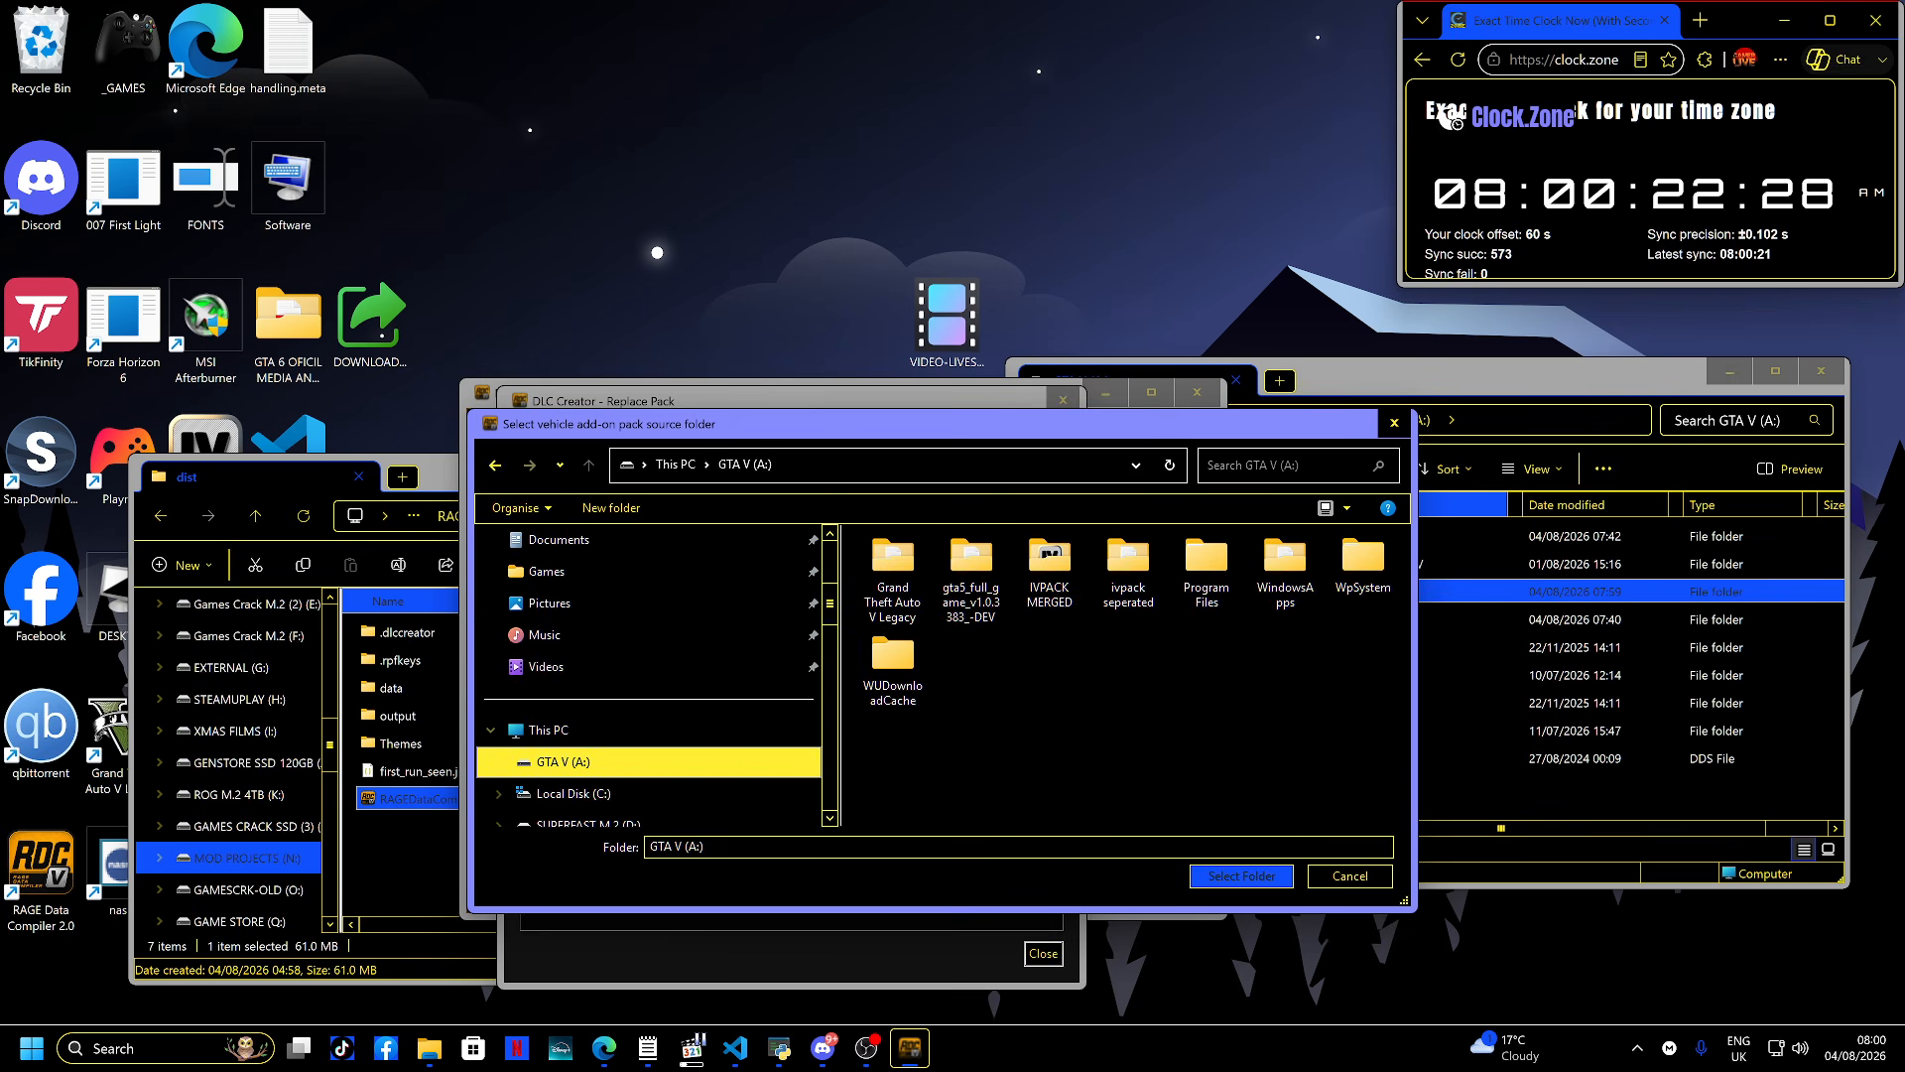
{"action": "double_click", "coordinate": [1049, 574]}
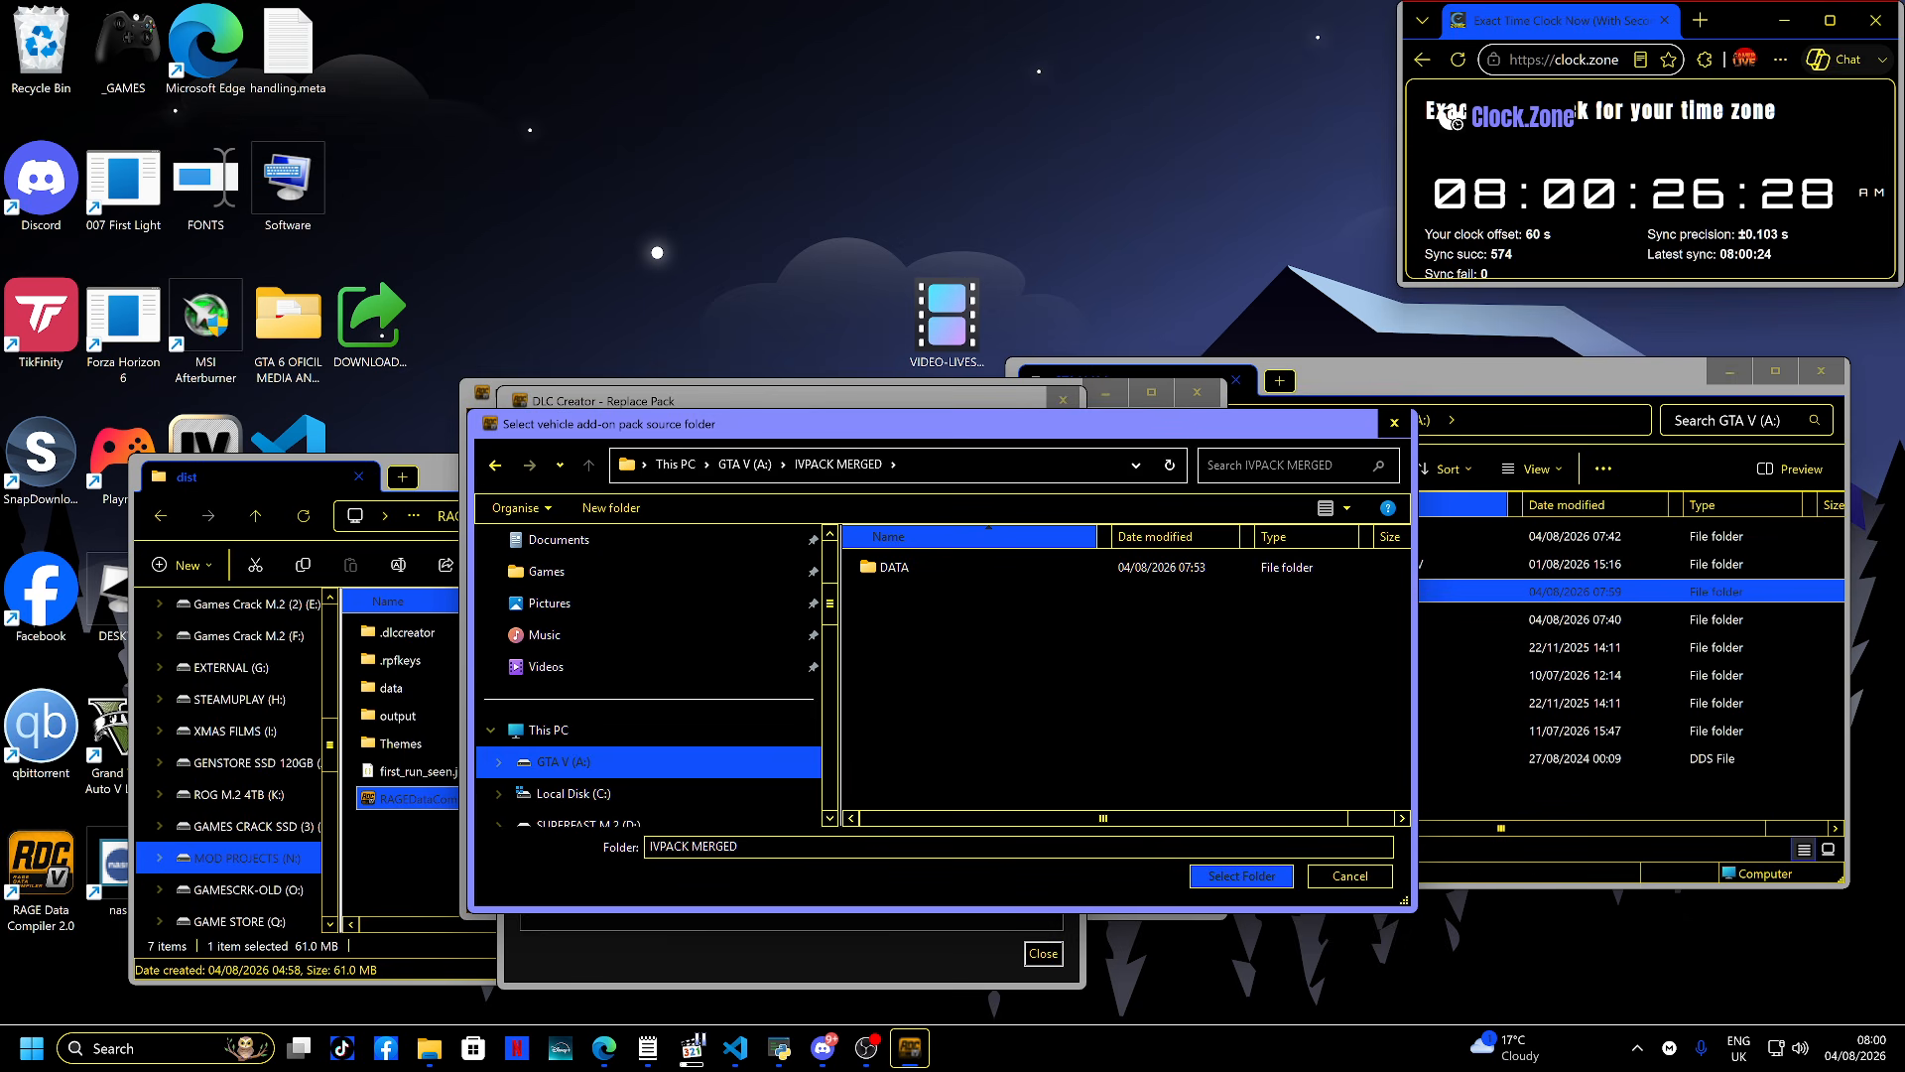
{"action": "key", "text": "Return"}
{"action": "left_click", "coordinate": [557, 554]}
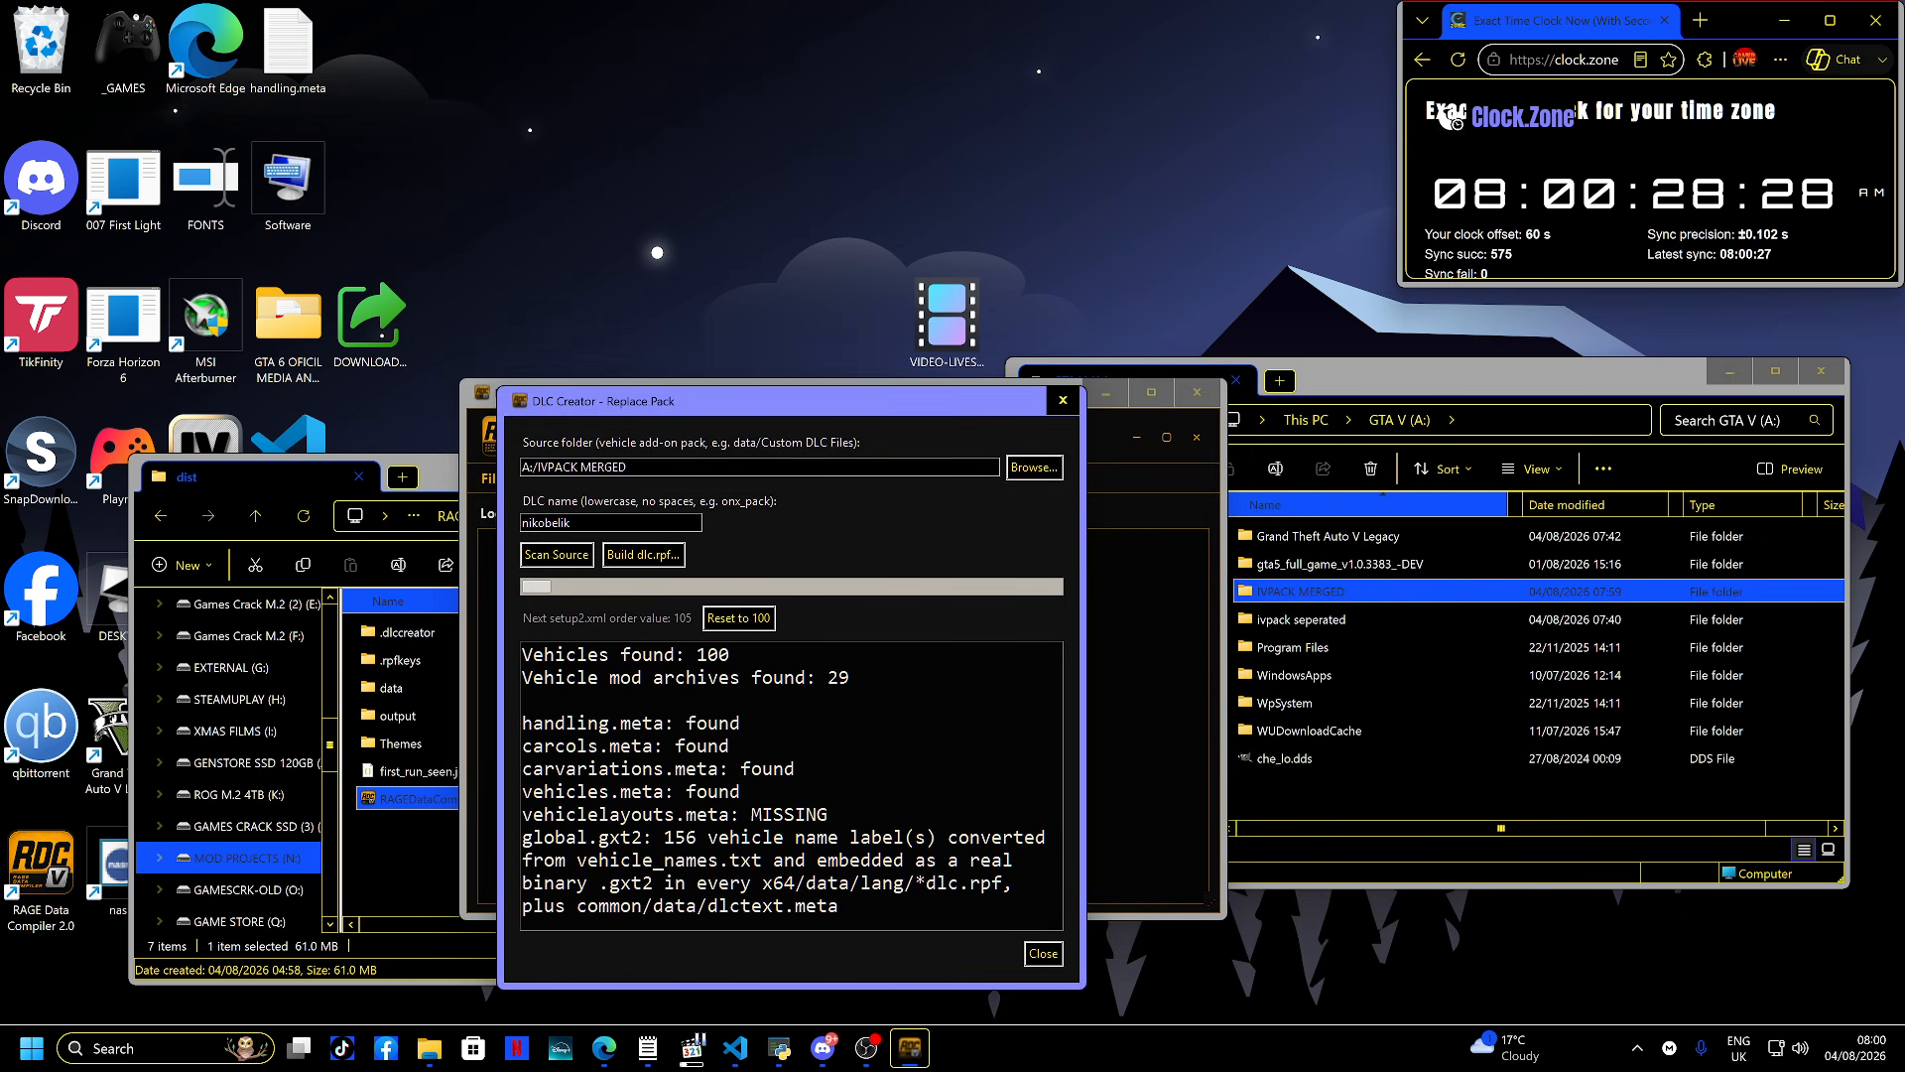
- Start building dlc.rpf, dismiss the caution dialog, and close the DLC Creator and RAGE Data Compiler
{"action": "left_click", "coordinate": [643, 555]}
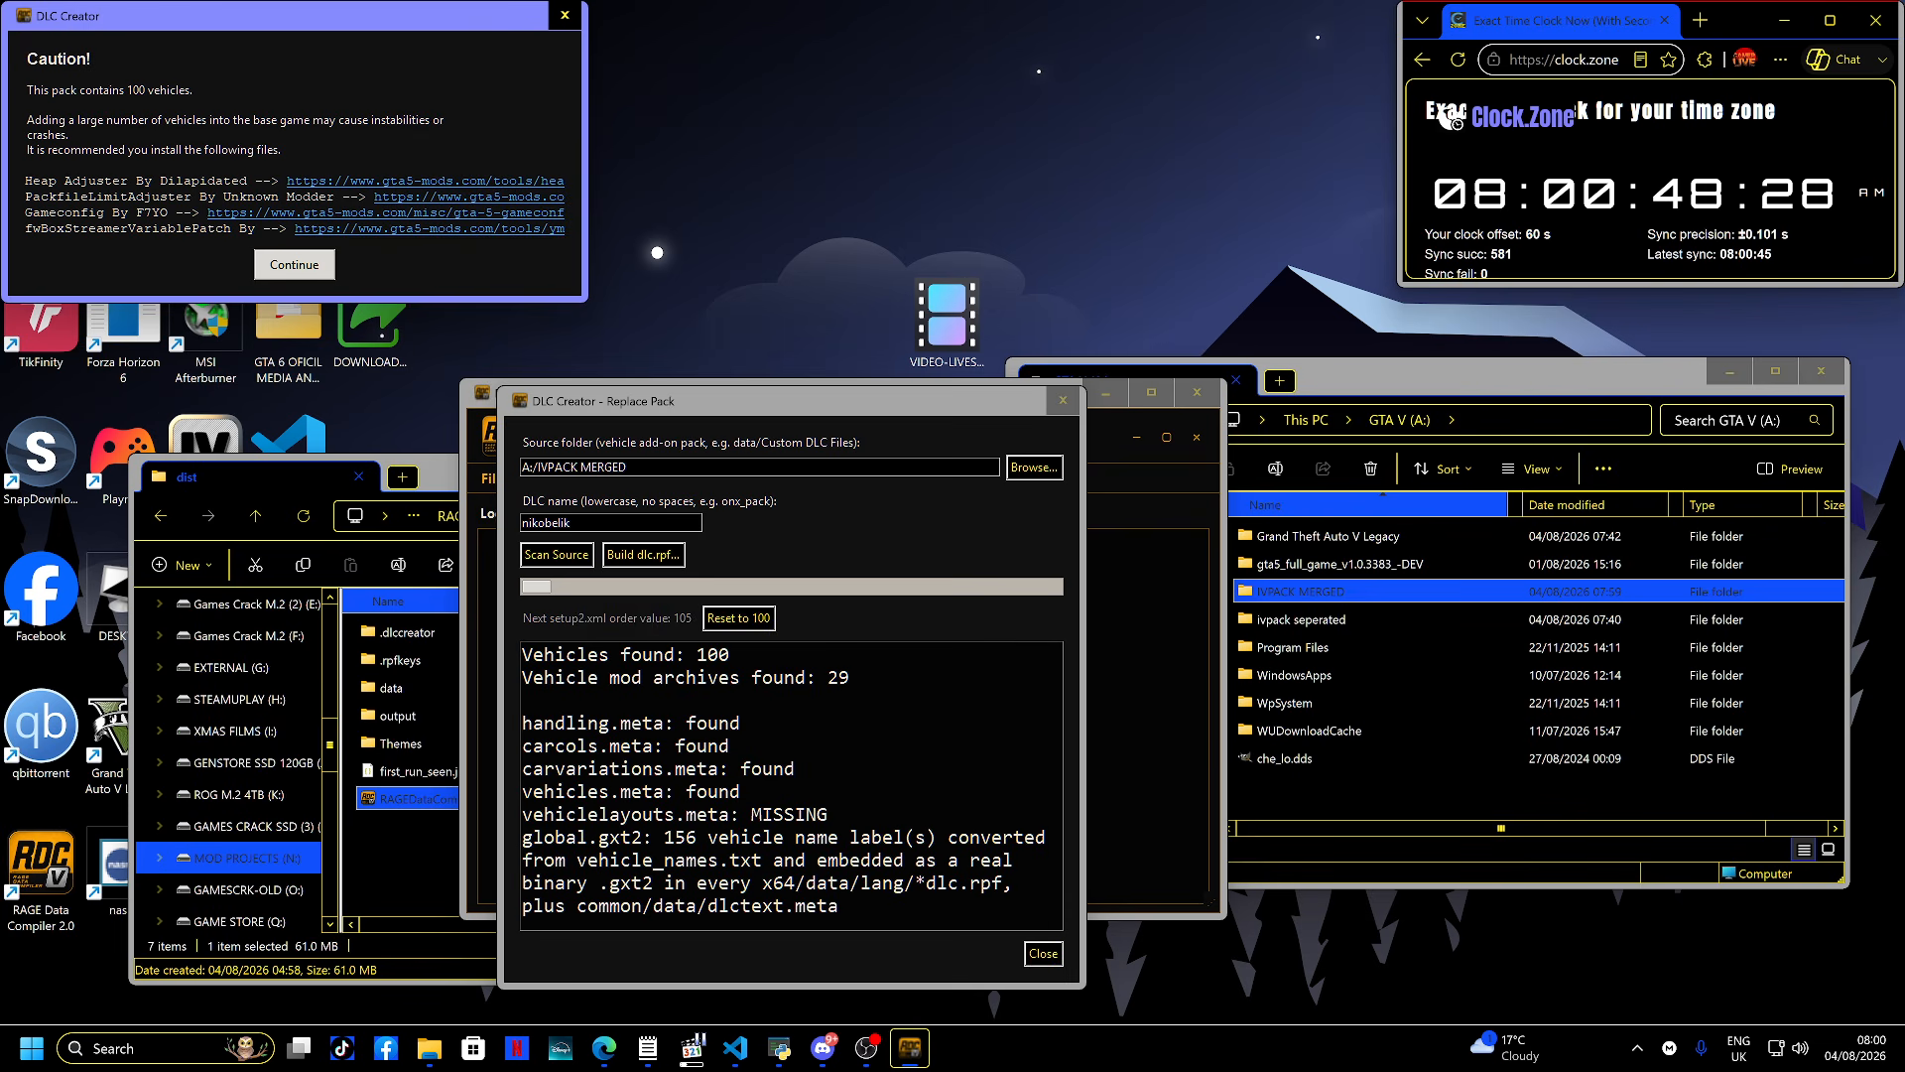
{"action": "left_click_drag", "start_coordinate": [319, 16], "coordinate": [859, 523]}
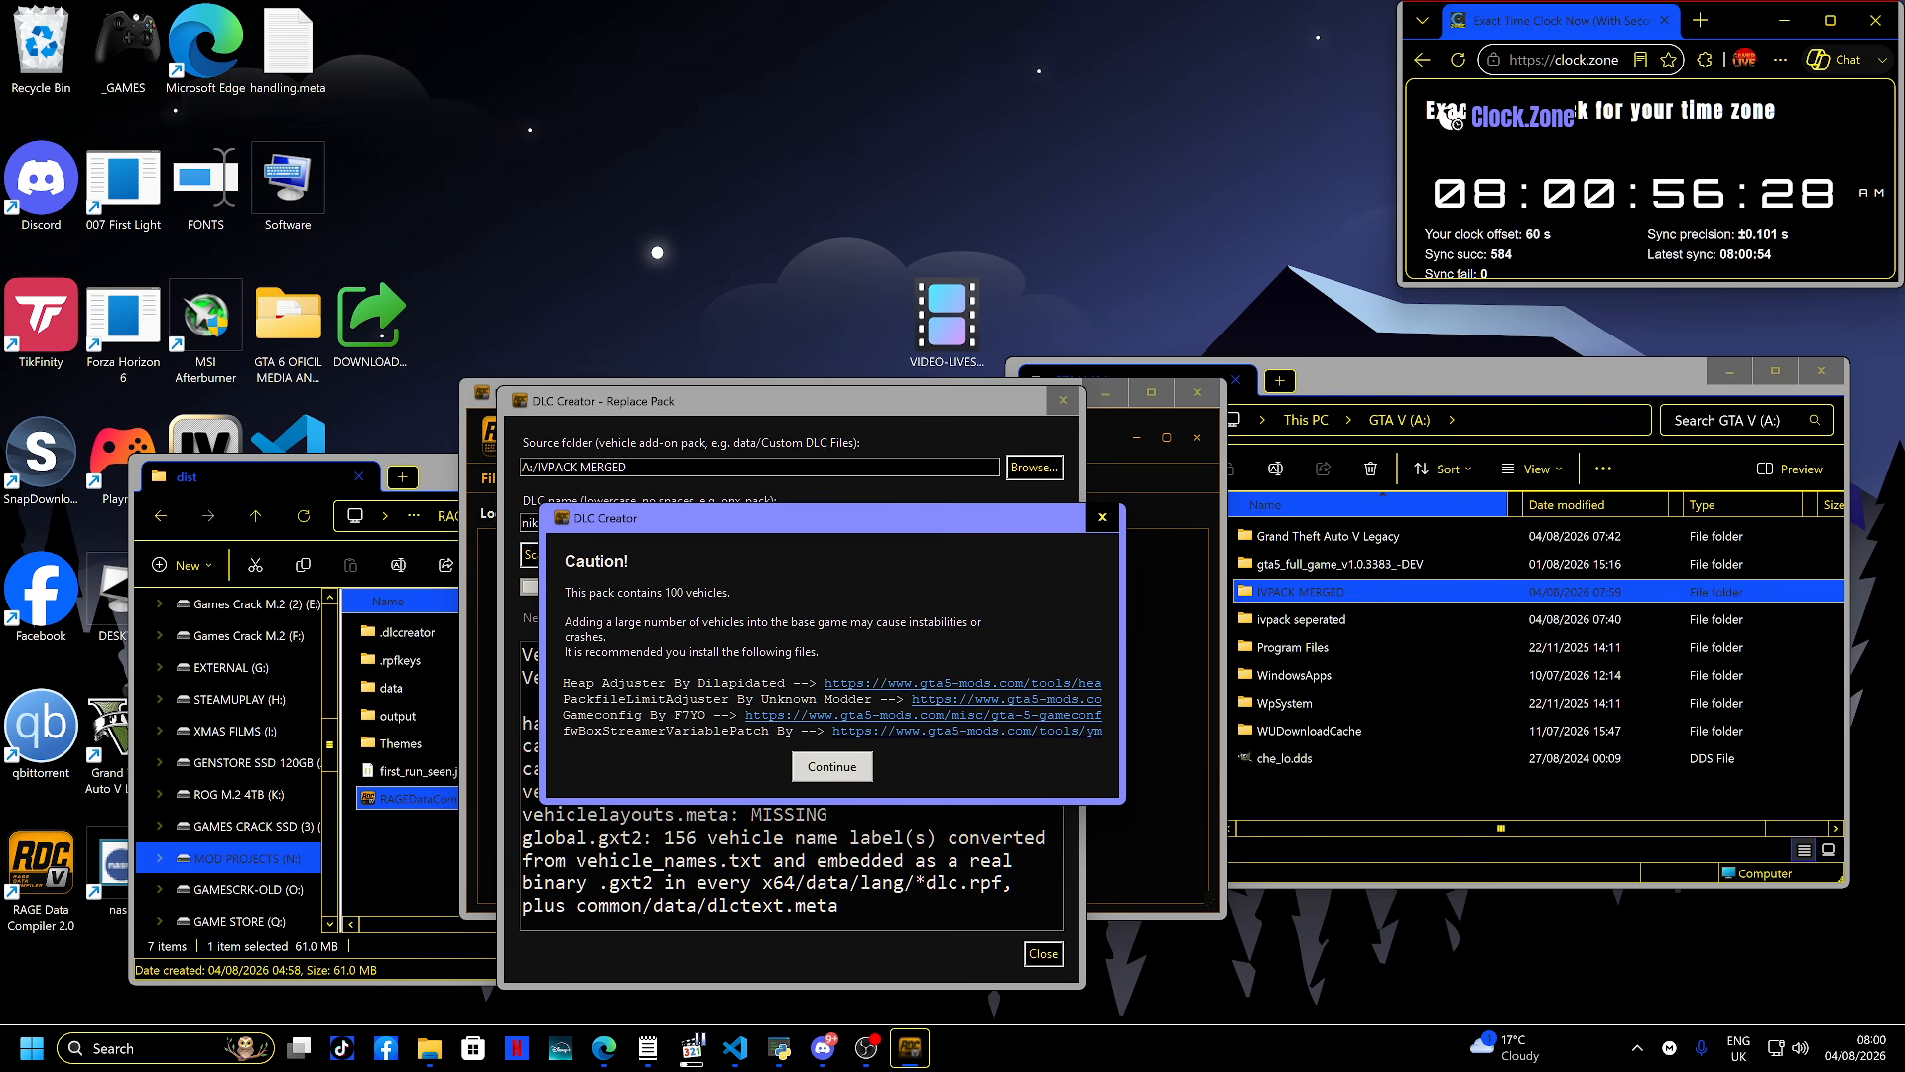
{"action": "left_click", "coordinate": [1102, 517]}
{"action": "left_click", "coordinate": [1062, 400]}
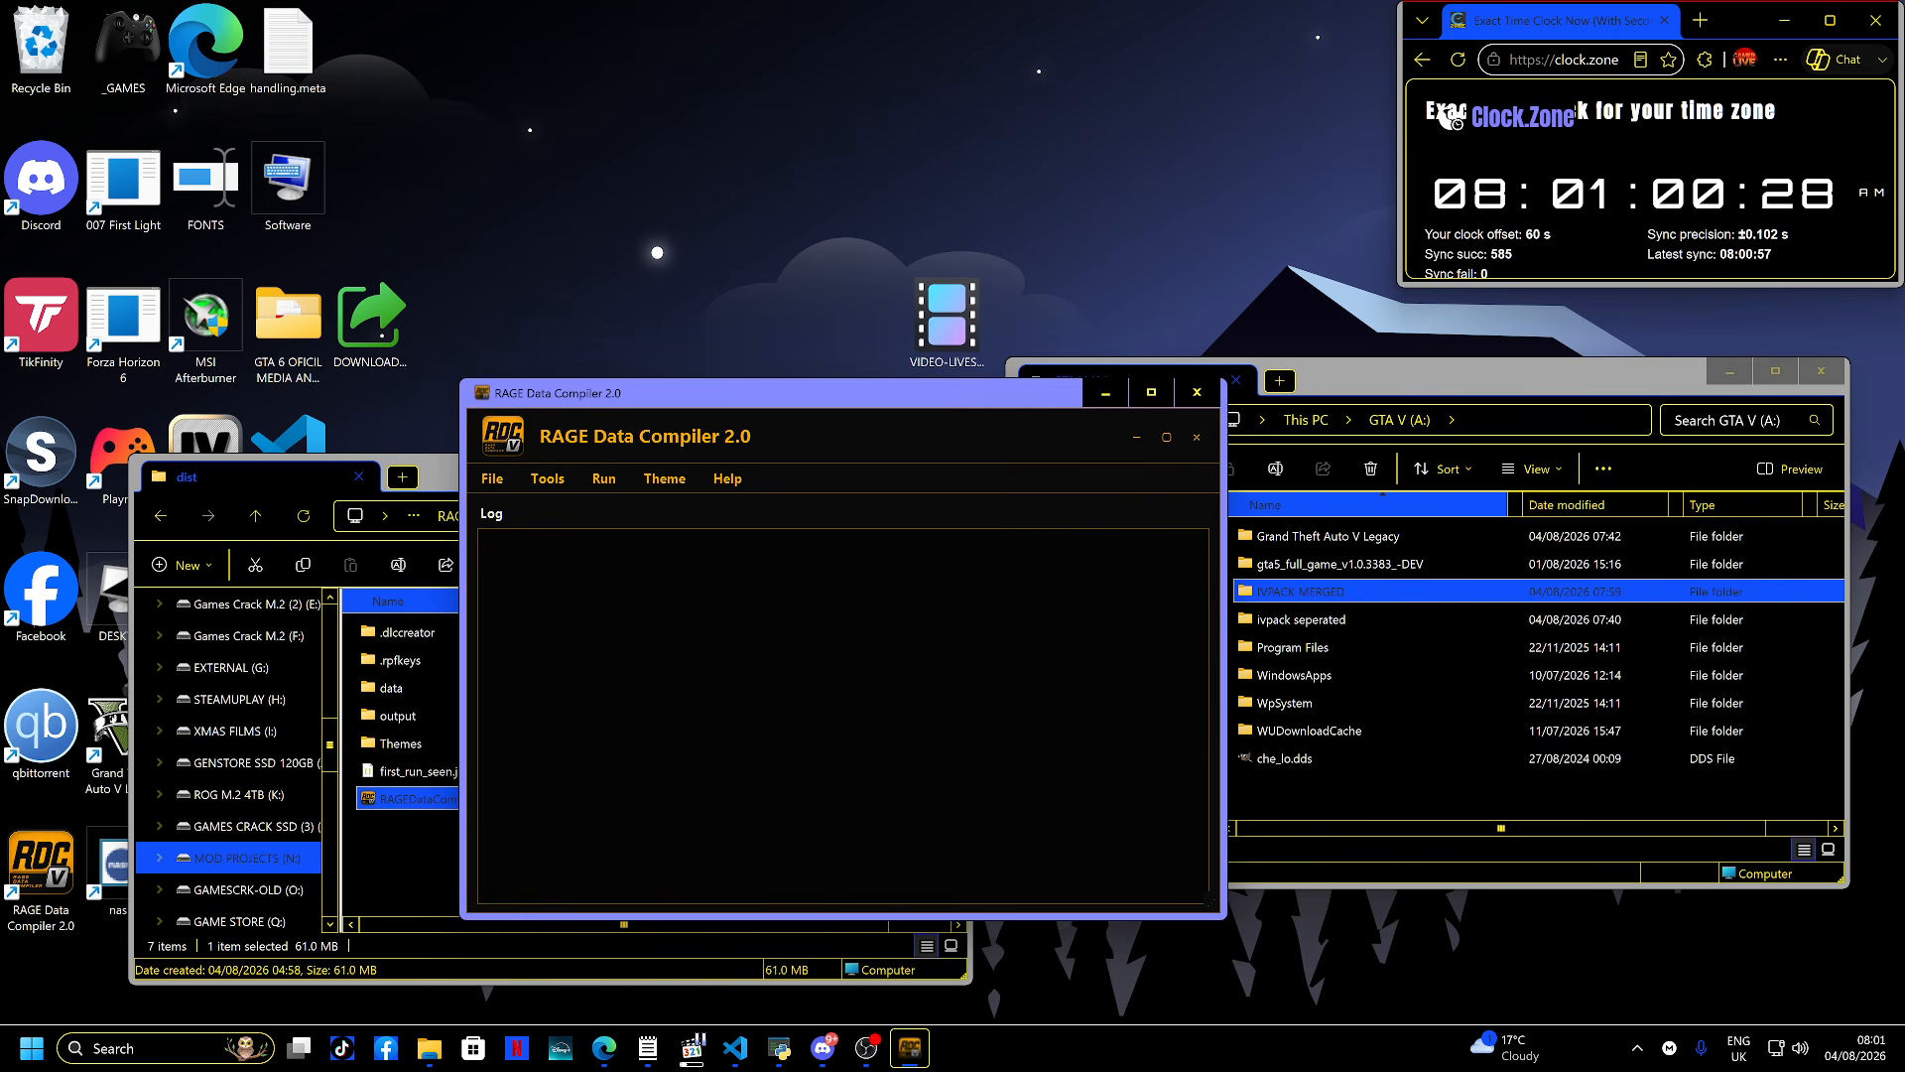
{"action": "left_click", "coordinate": [1196, 392]}
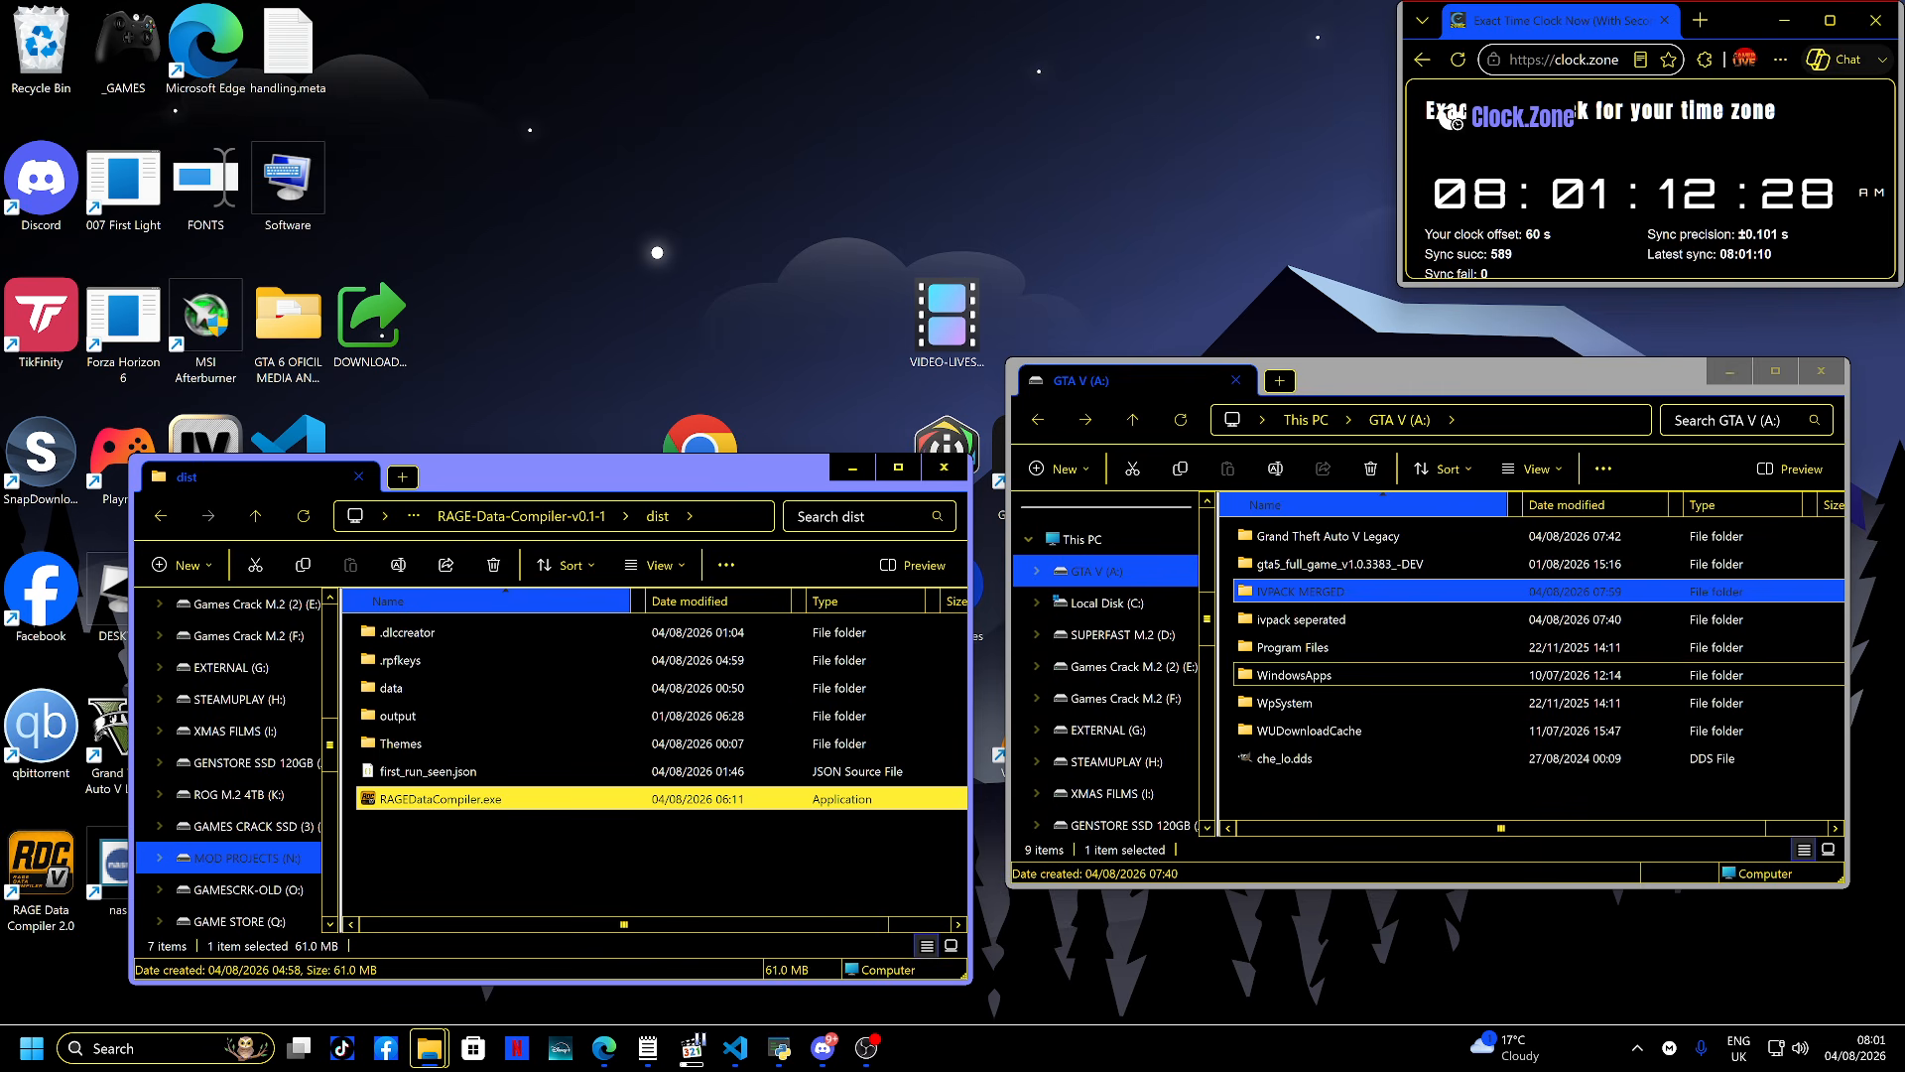
- Open the IVPACK MERGED folder and scroll through its files
{"action": "double_click", "coordinate": [1300, 592]}
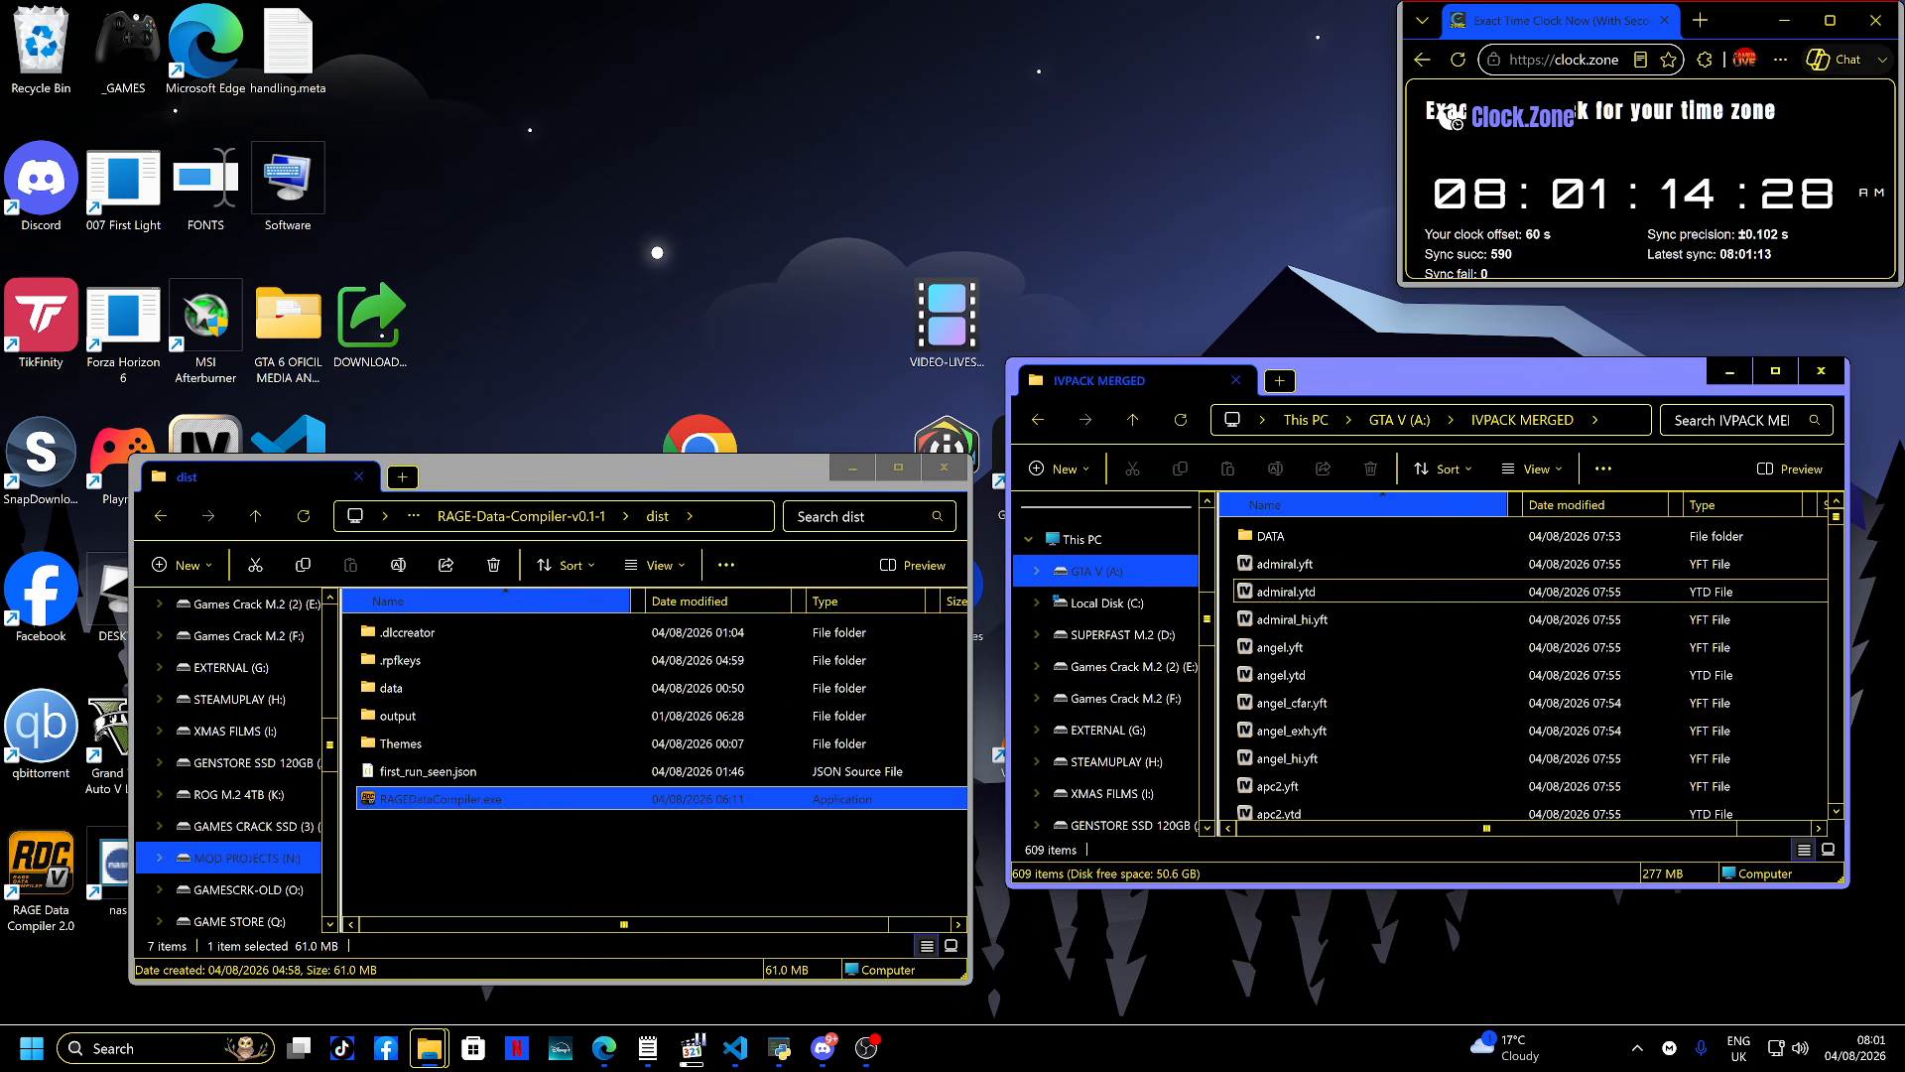
{"action": "scroll", "coordinate": [1290, 585], "scroll_direction": "down", "scroll_amount": 20}
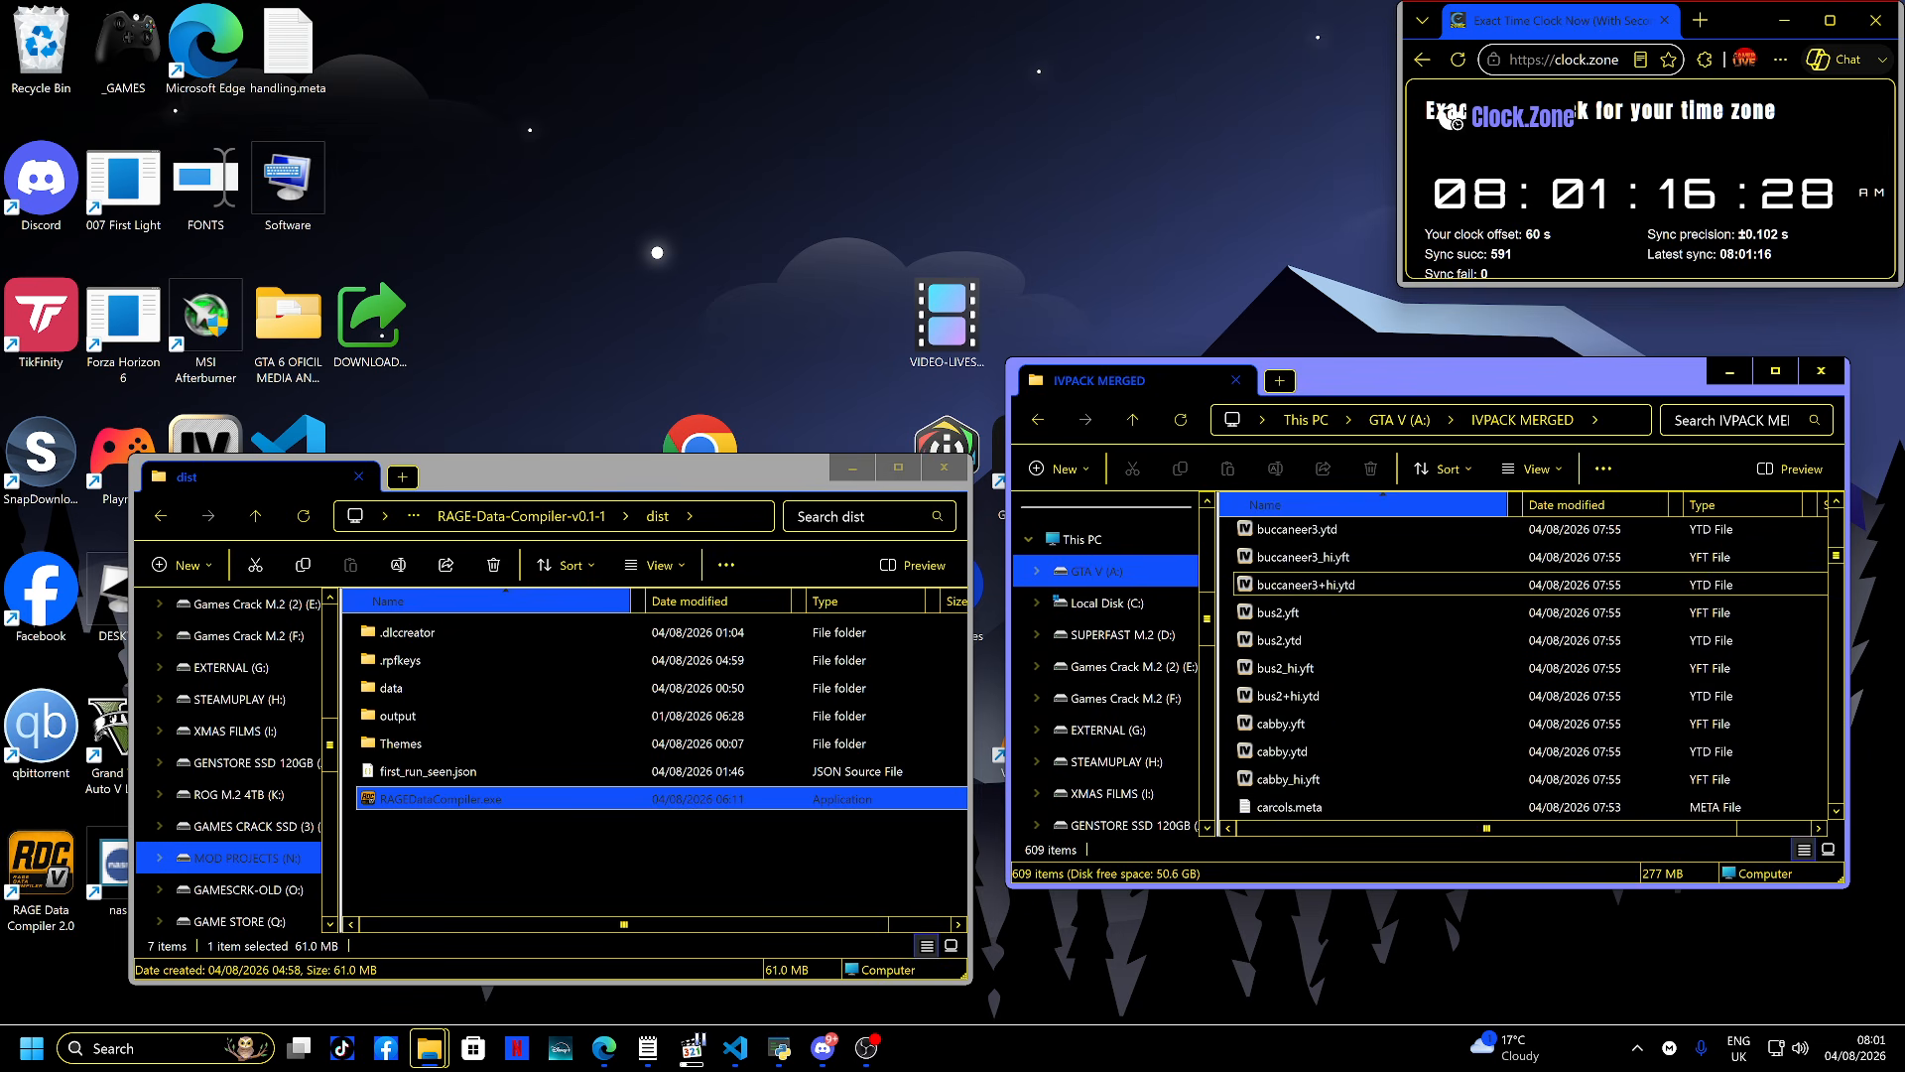
{"action": "scroll", "coordinate": [1299, 587], "scroll_direction": "down", "scroll_amount": 20}
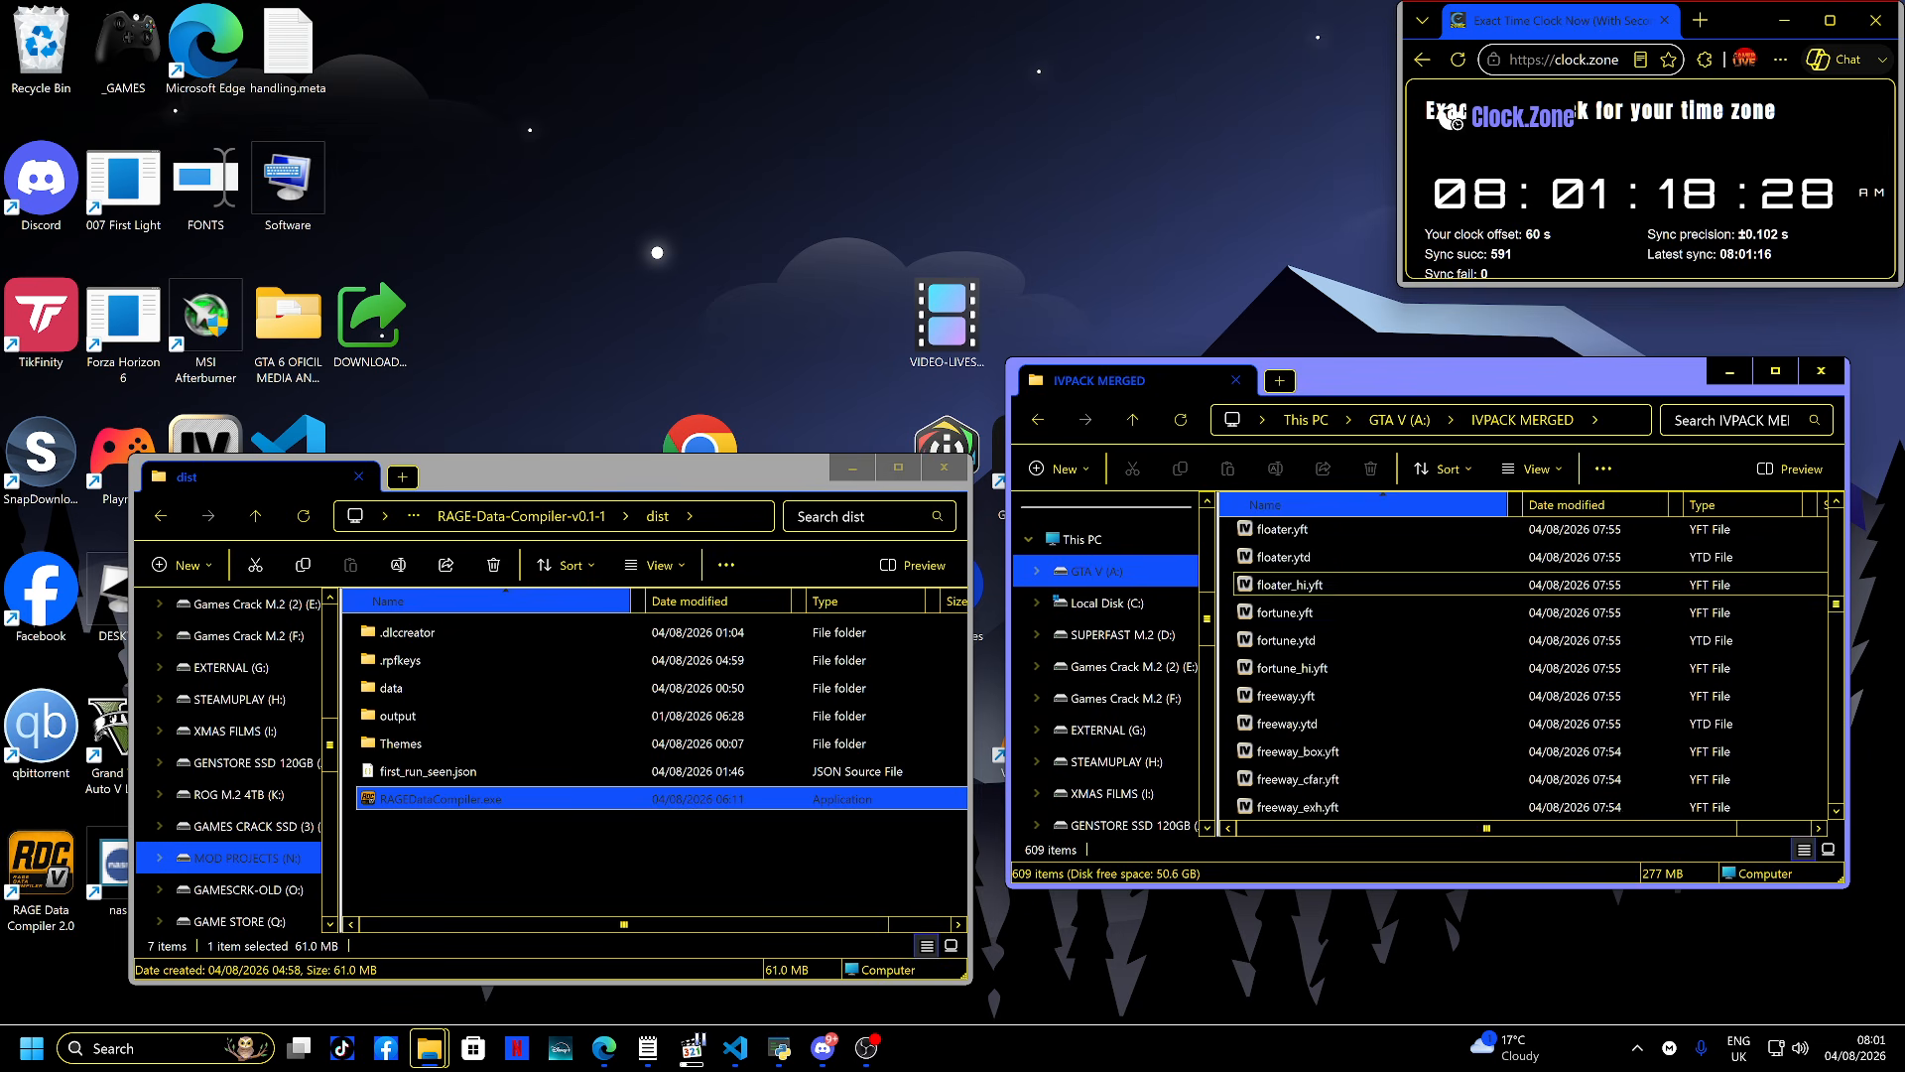
{"action": "scroll", "coordinate": [1300, 587], "scroll_direction": "down", "scroll_amount": 20}
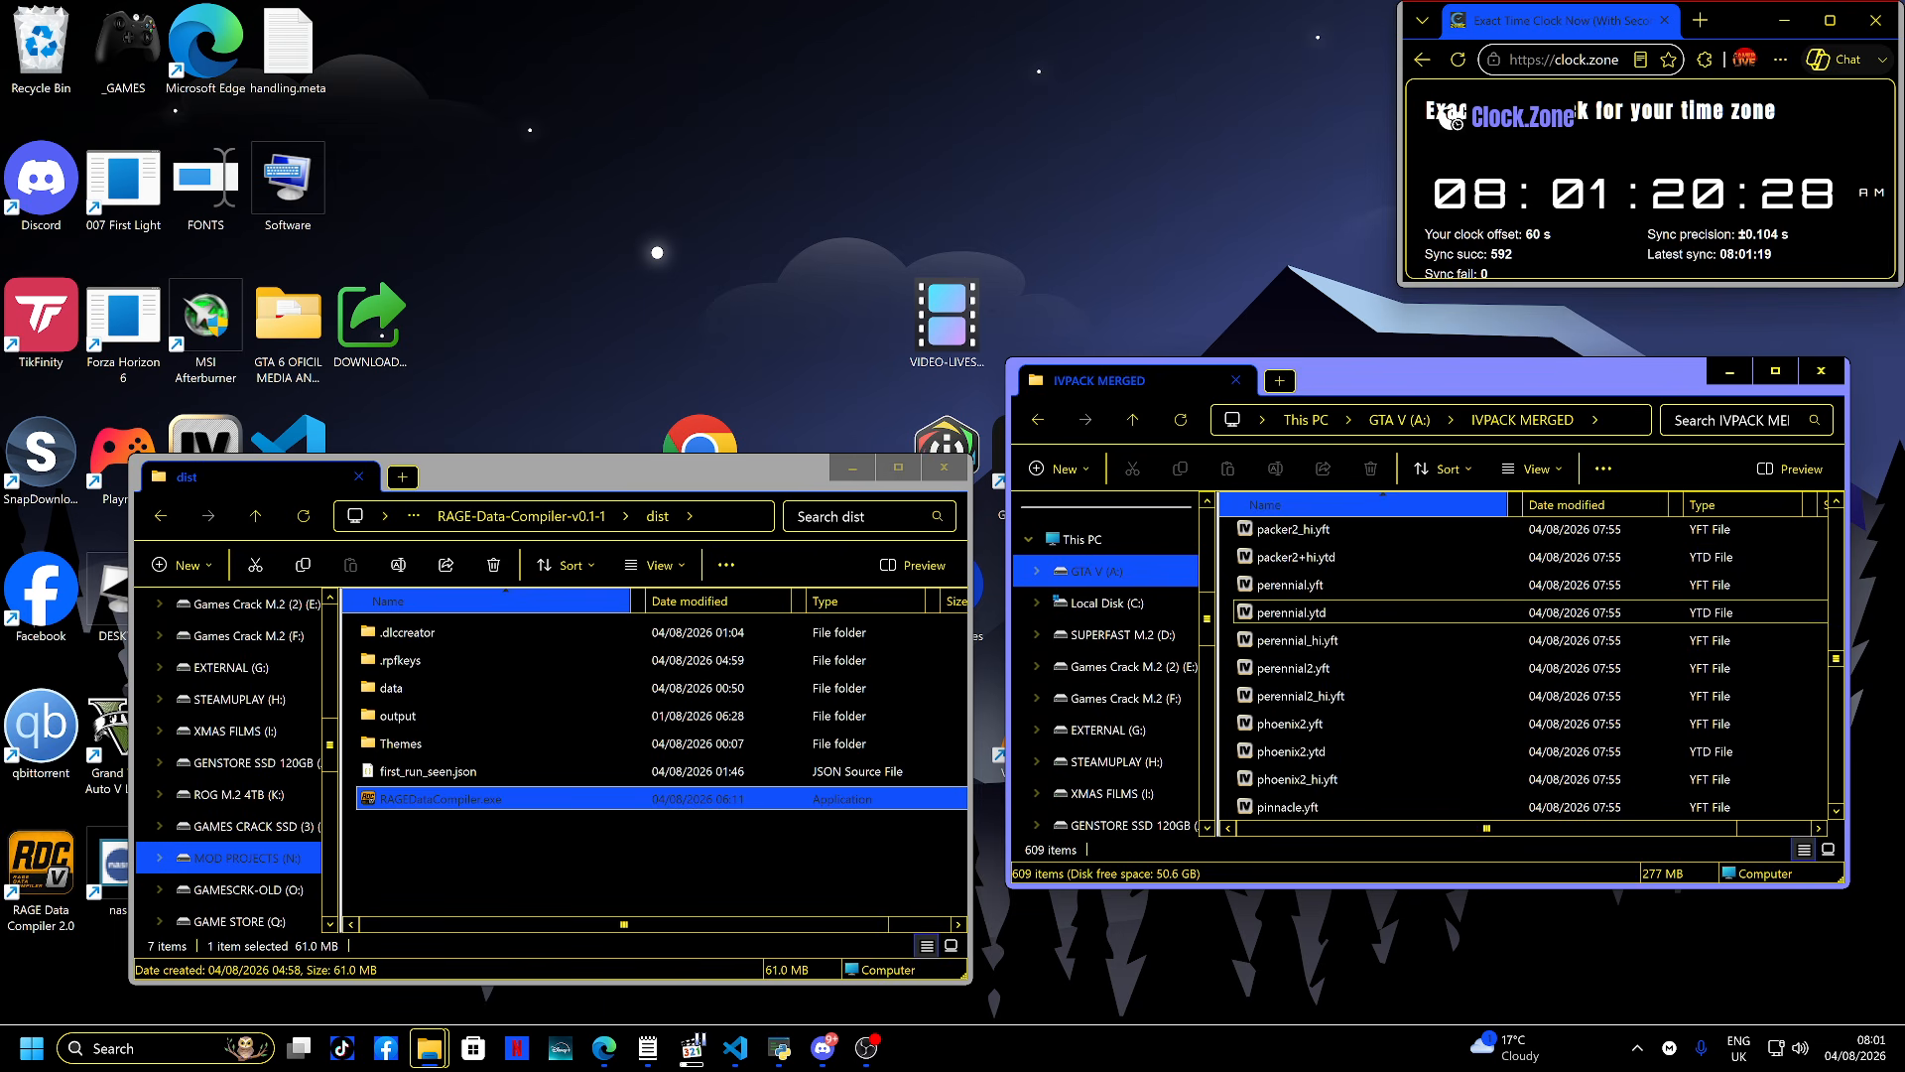
{"action": "scroll", "coordinate": [1300, 612], "scroll_direction": "up", "scroll_amount": 20}
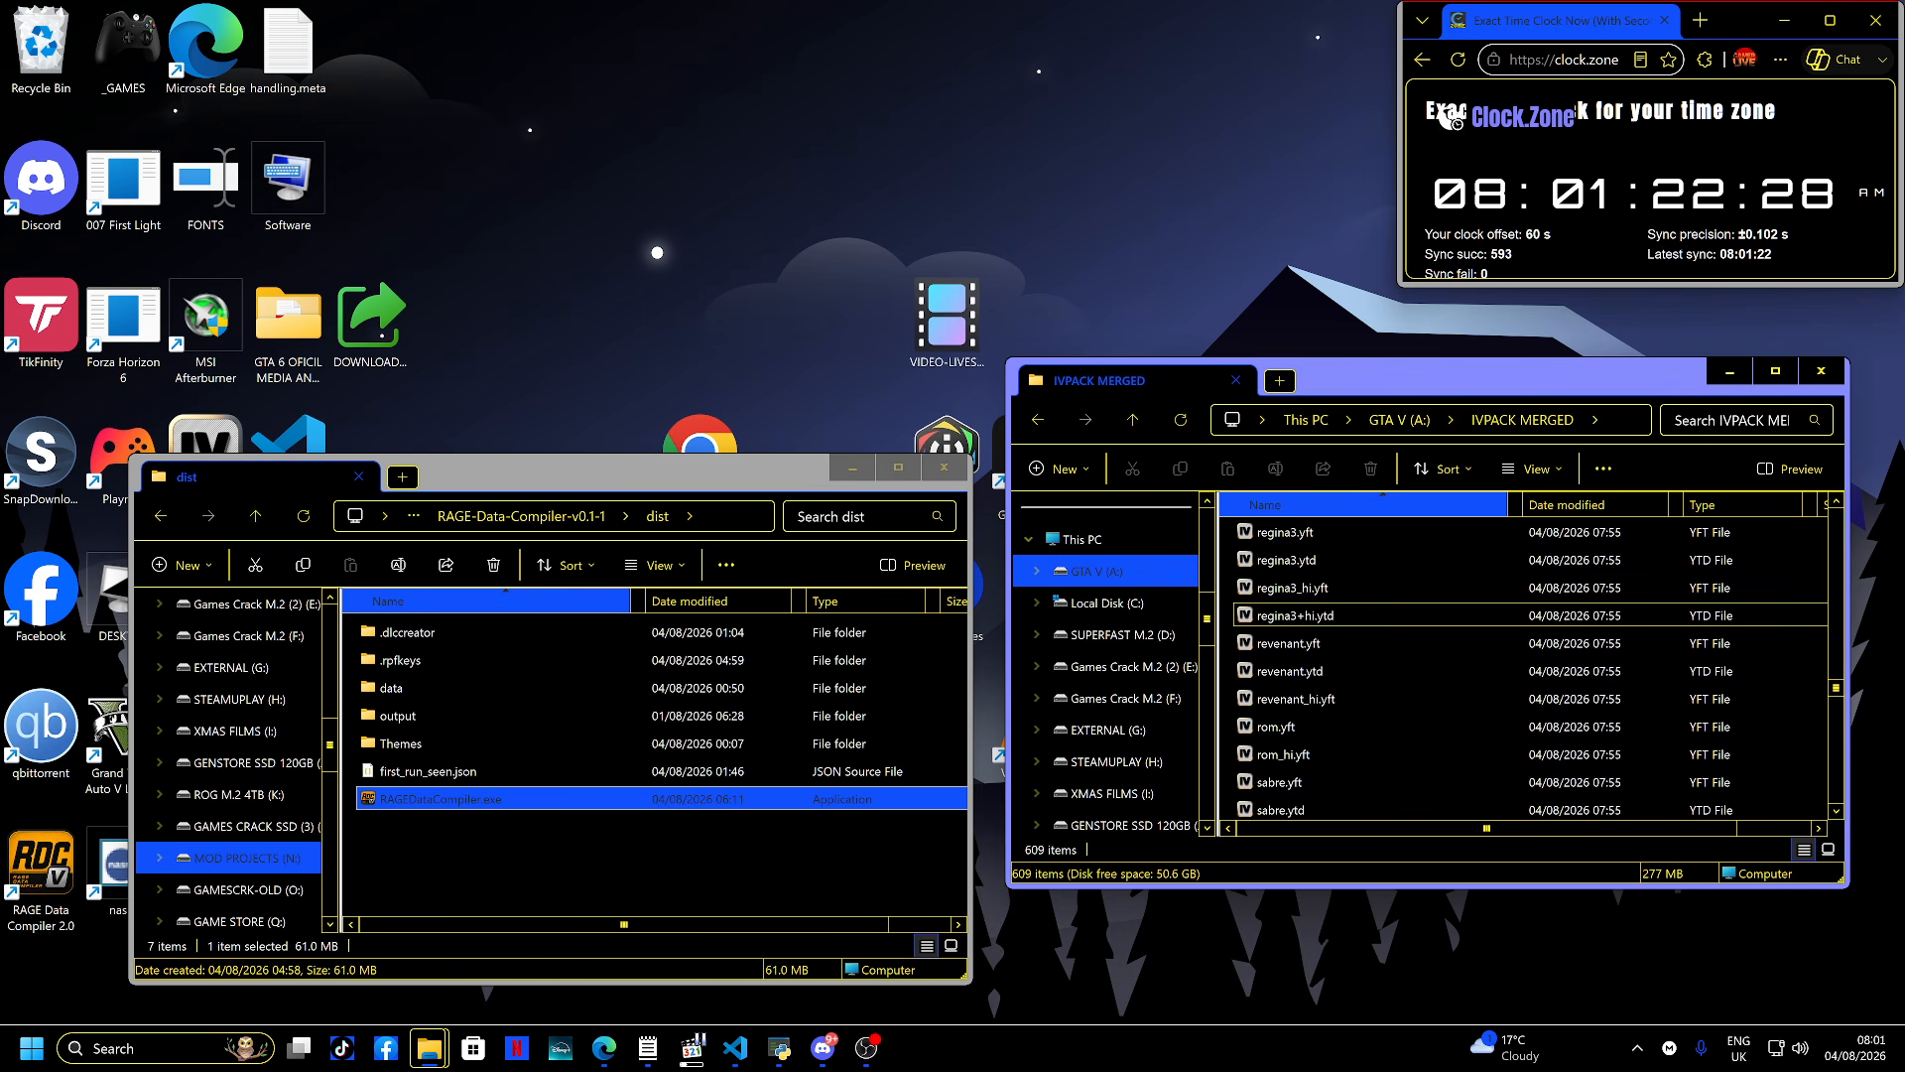
{"action": "scroll", "coordinate": [1300, 612], "scroll_direction": "up", "scroll_amount": 20}
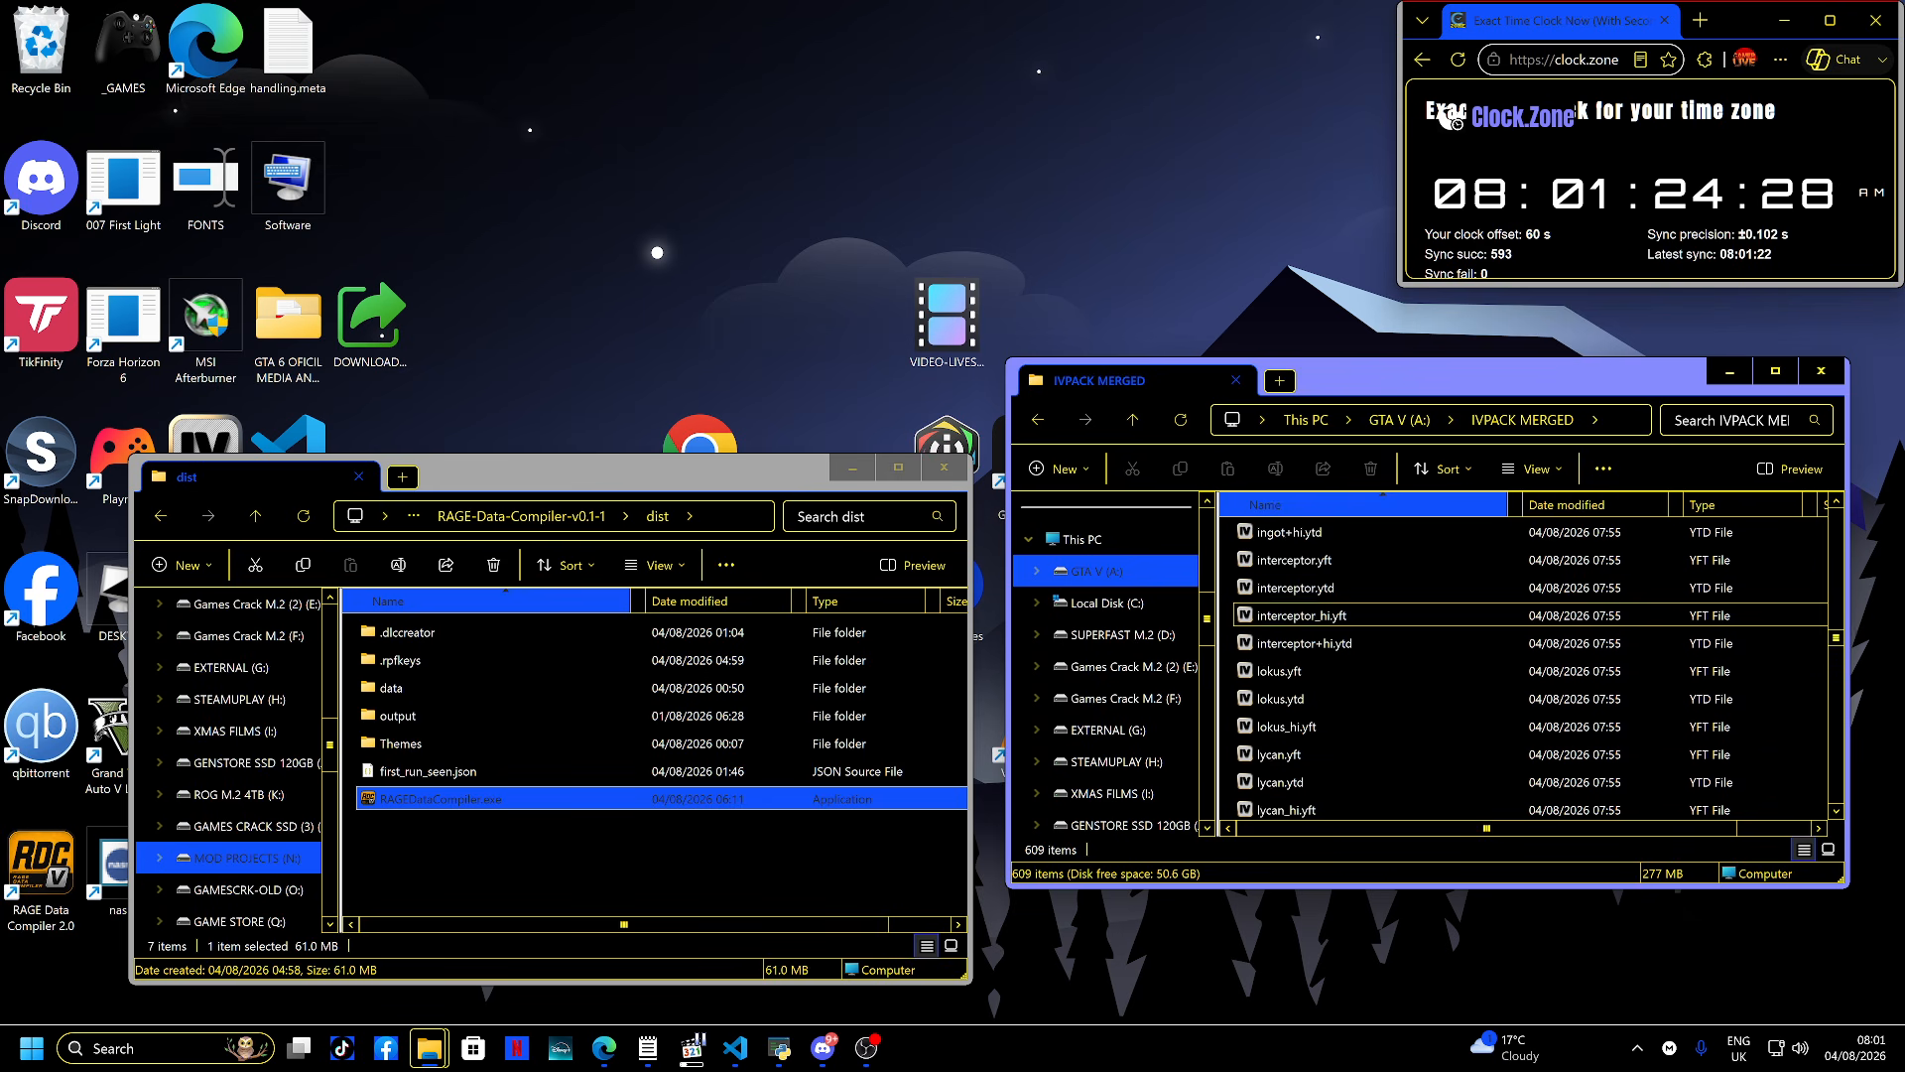
{"action": "scroll", "coordinate": [1300, 612], "scroll_direction": "up", "scroll_amount": 20}
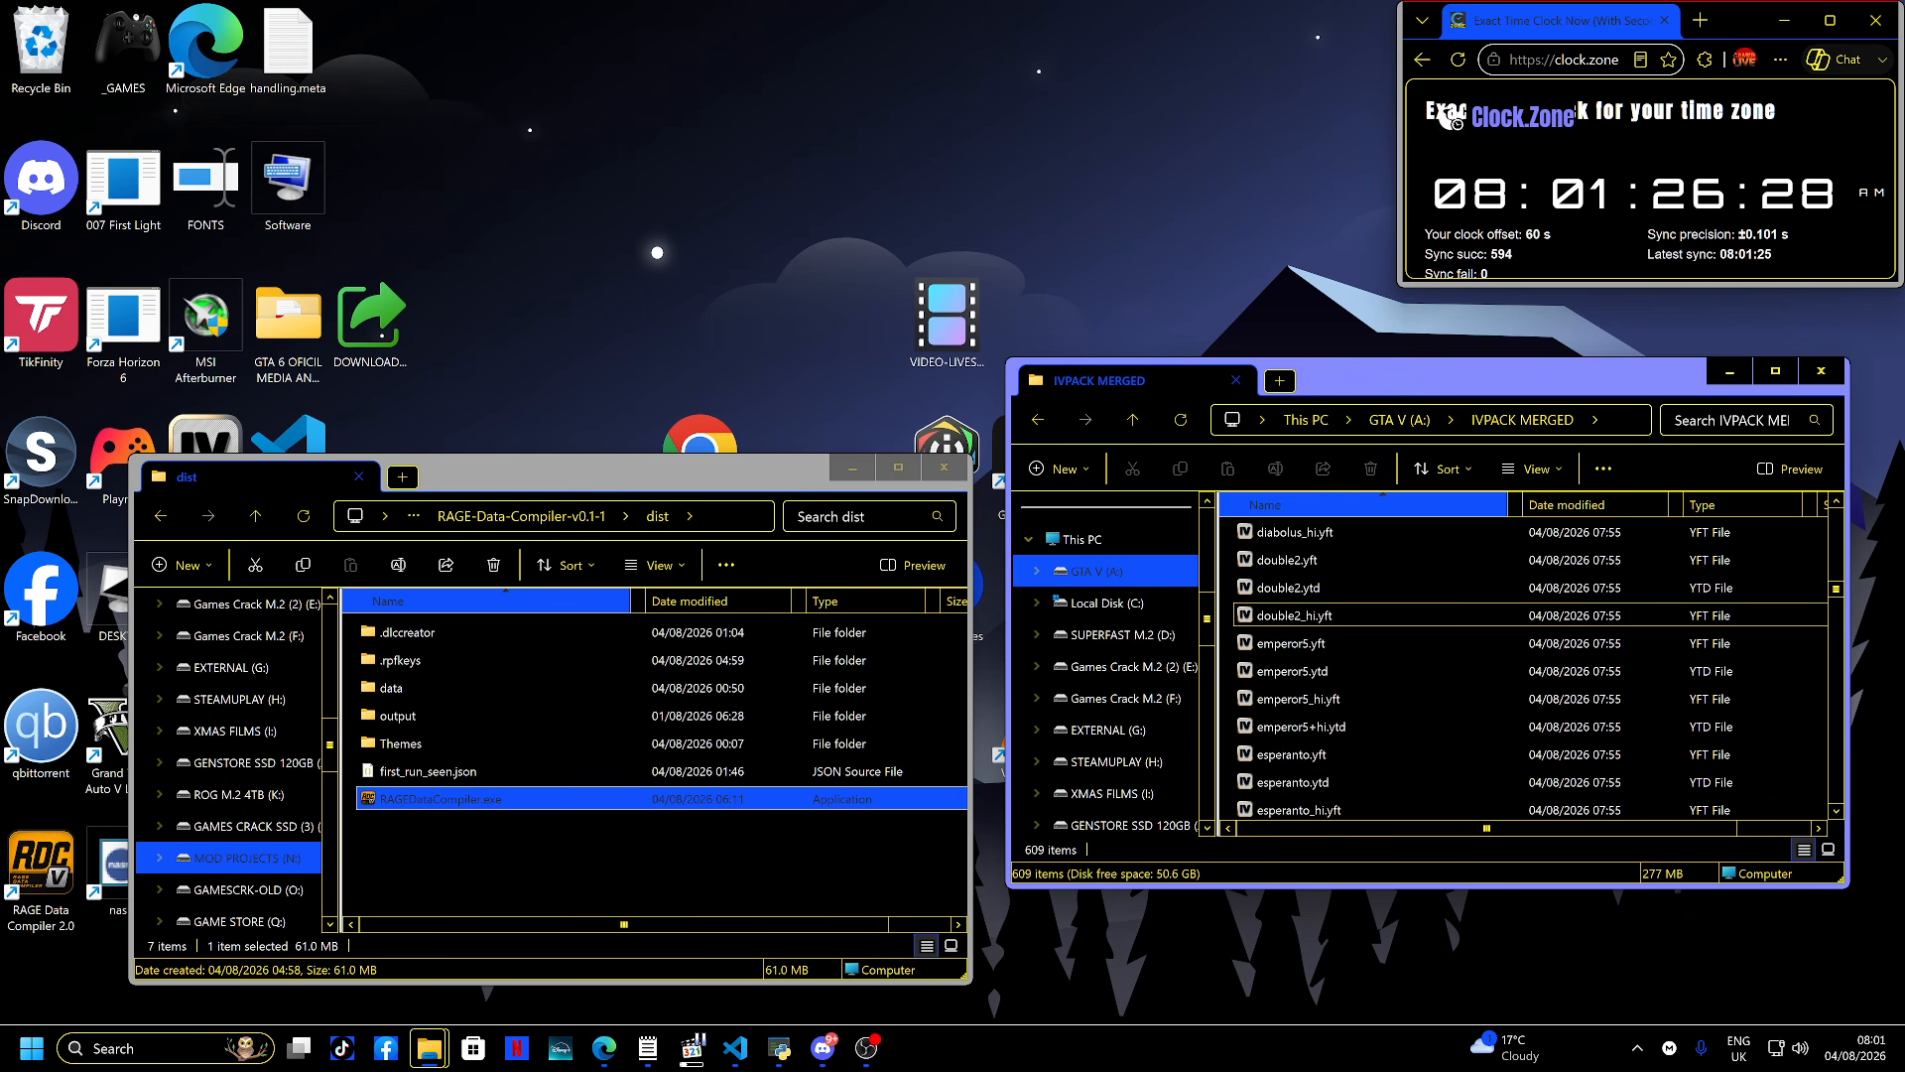
{"action": "scroll", "coordinate": [1300, 613], "scroll_direction": "up", "scroll_amount": 20}
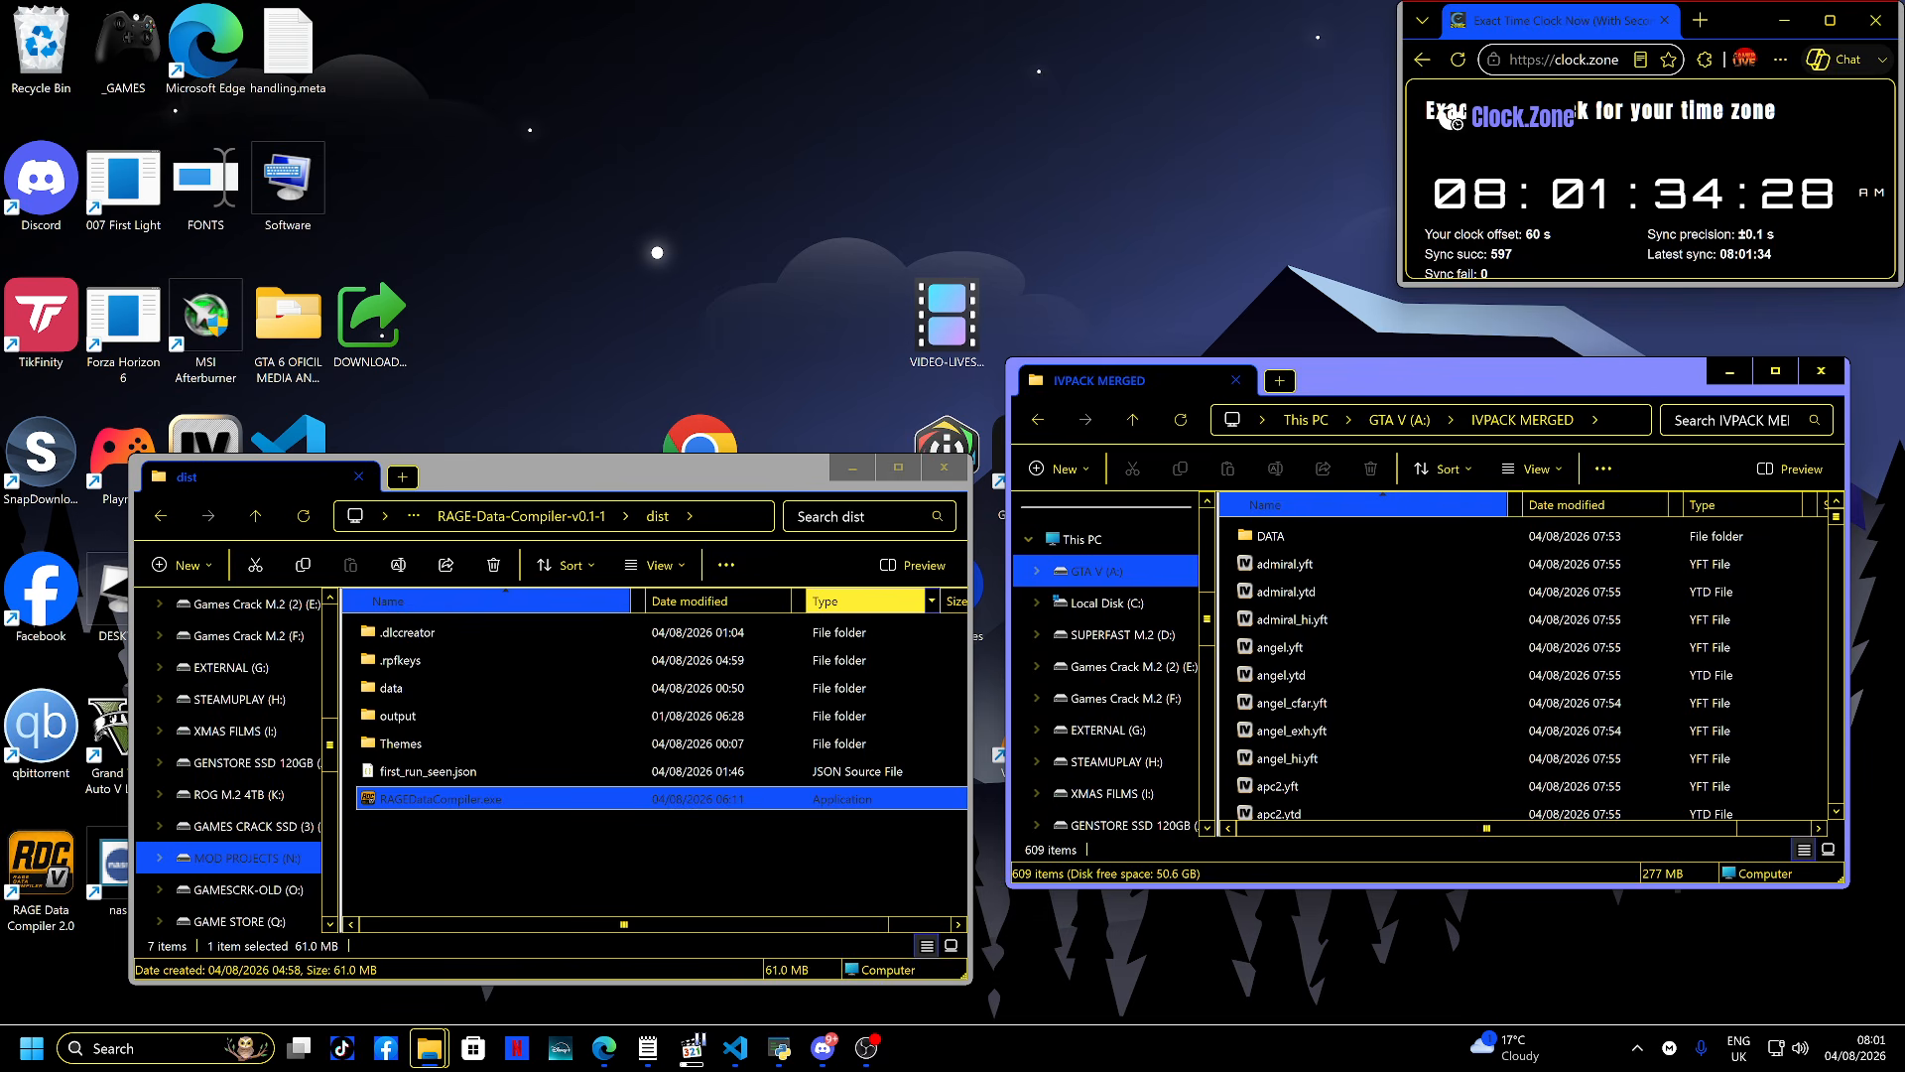
- Relaunch RAGEDataCompiler.exe, open the DLC Creator, and untick Don't show this again before dismissing the intro
{"action": "double_click", "coordinate": [447, 798]}
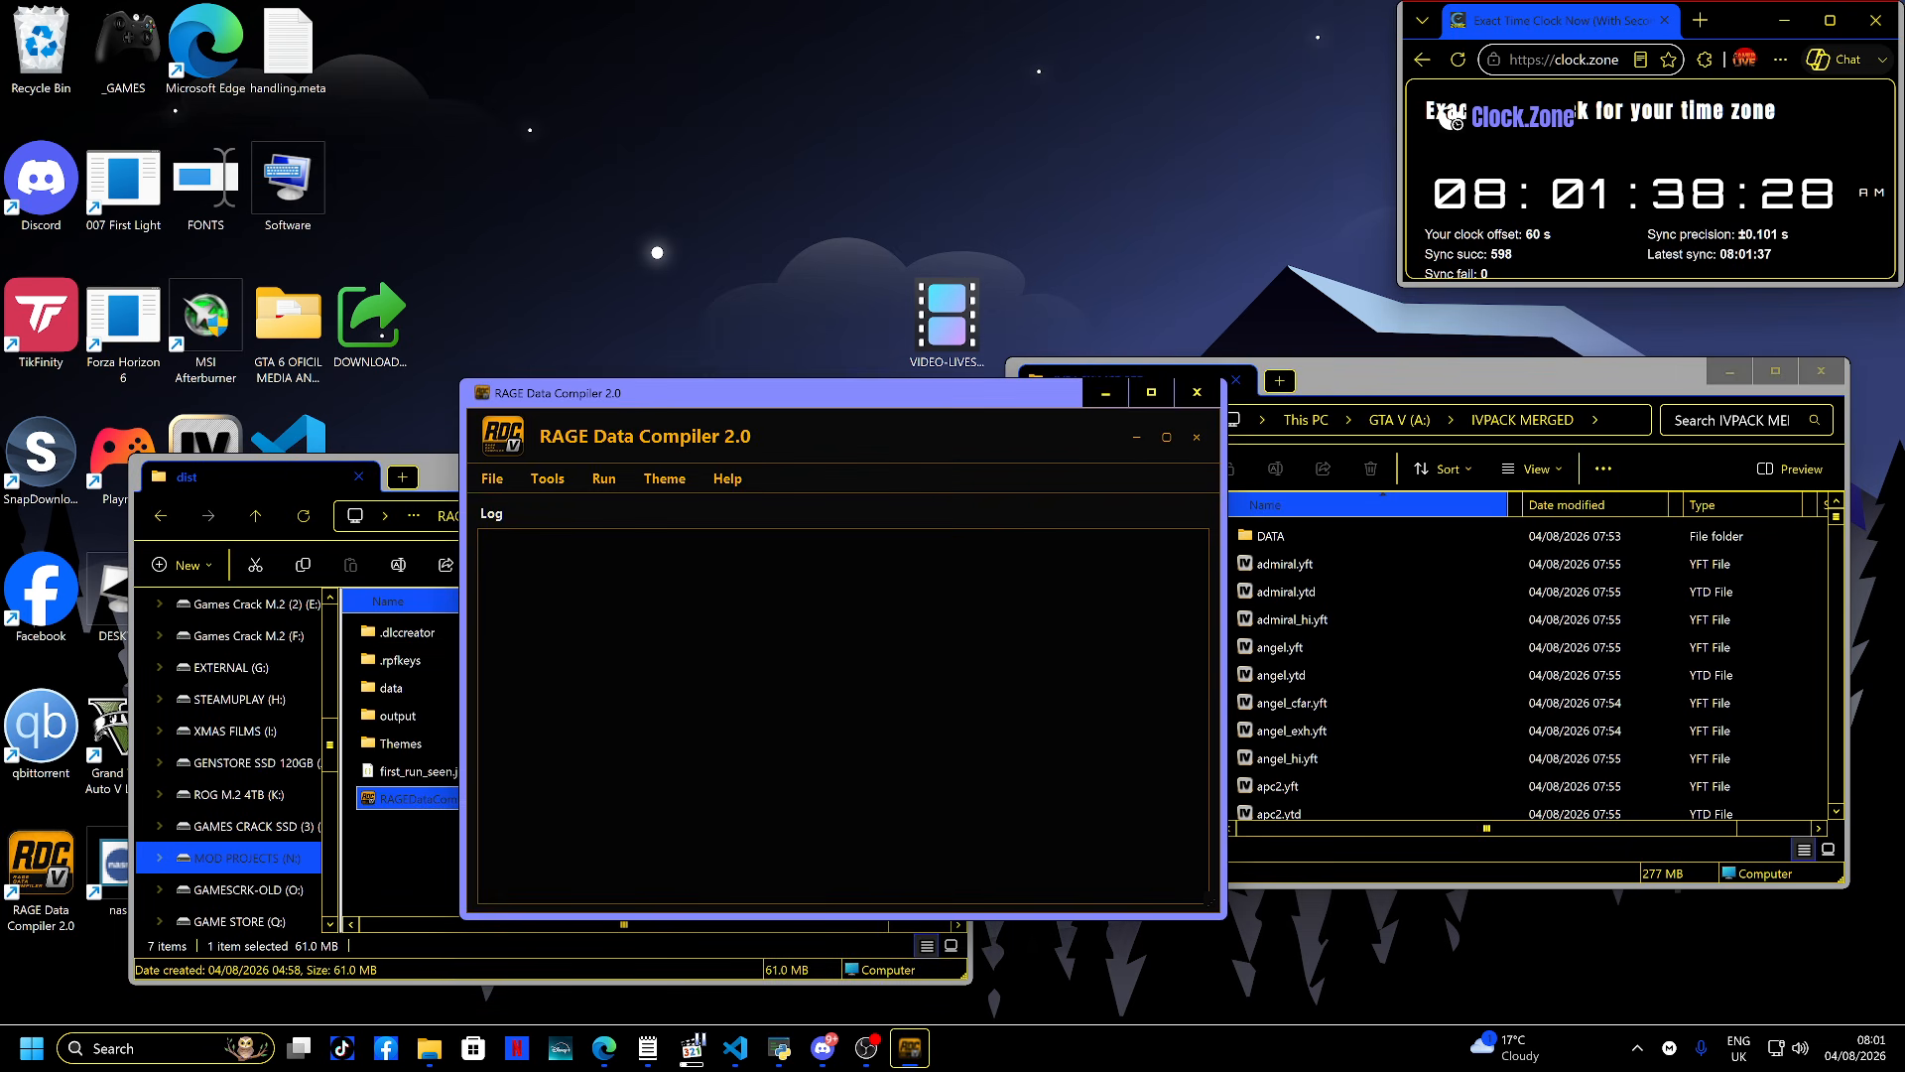
{"action": "left_click", "coordinate": [546, 478]}
{"action": "left_click", "coordinate": [579, 561]}
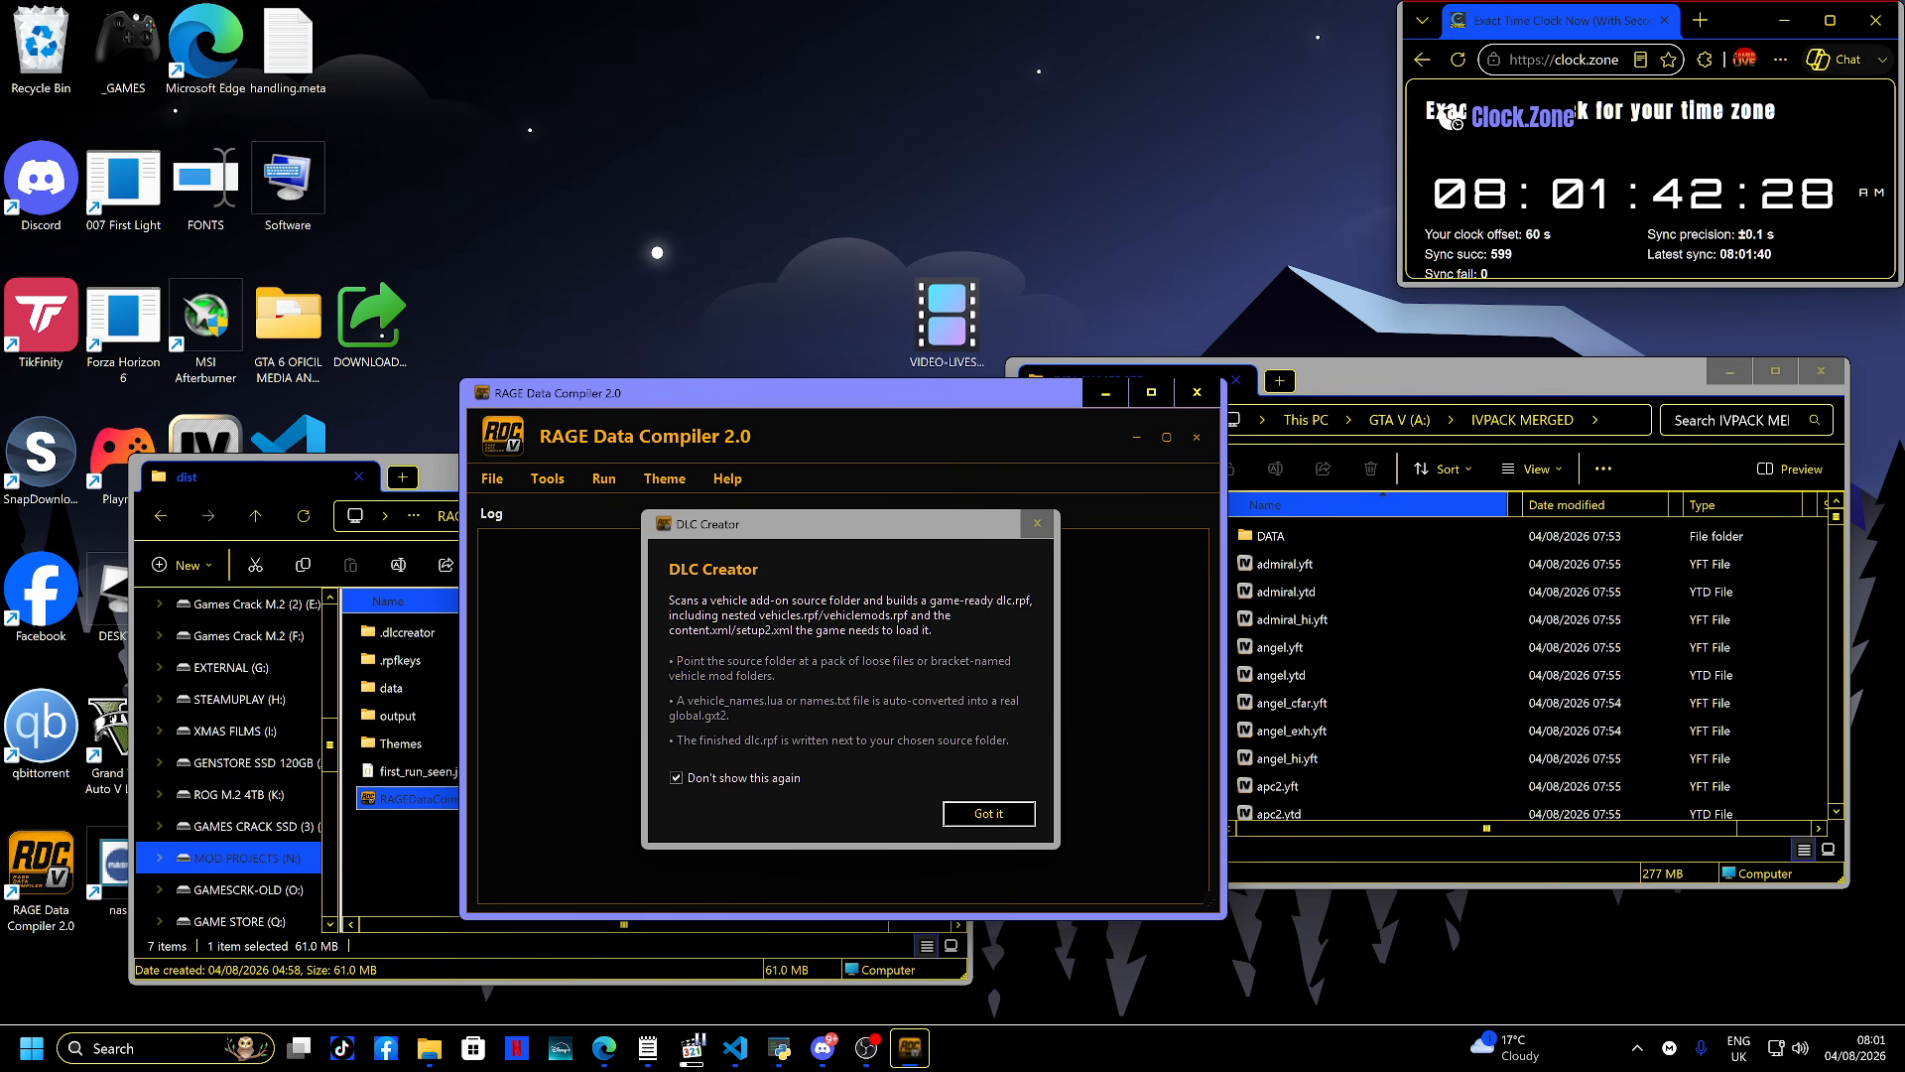
{"action": "left_click", "coordinate": [677, 778]}
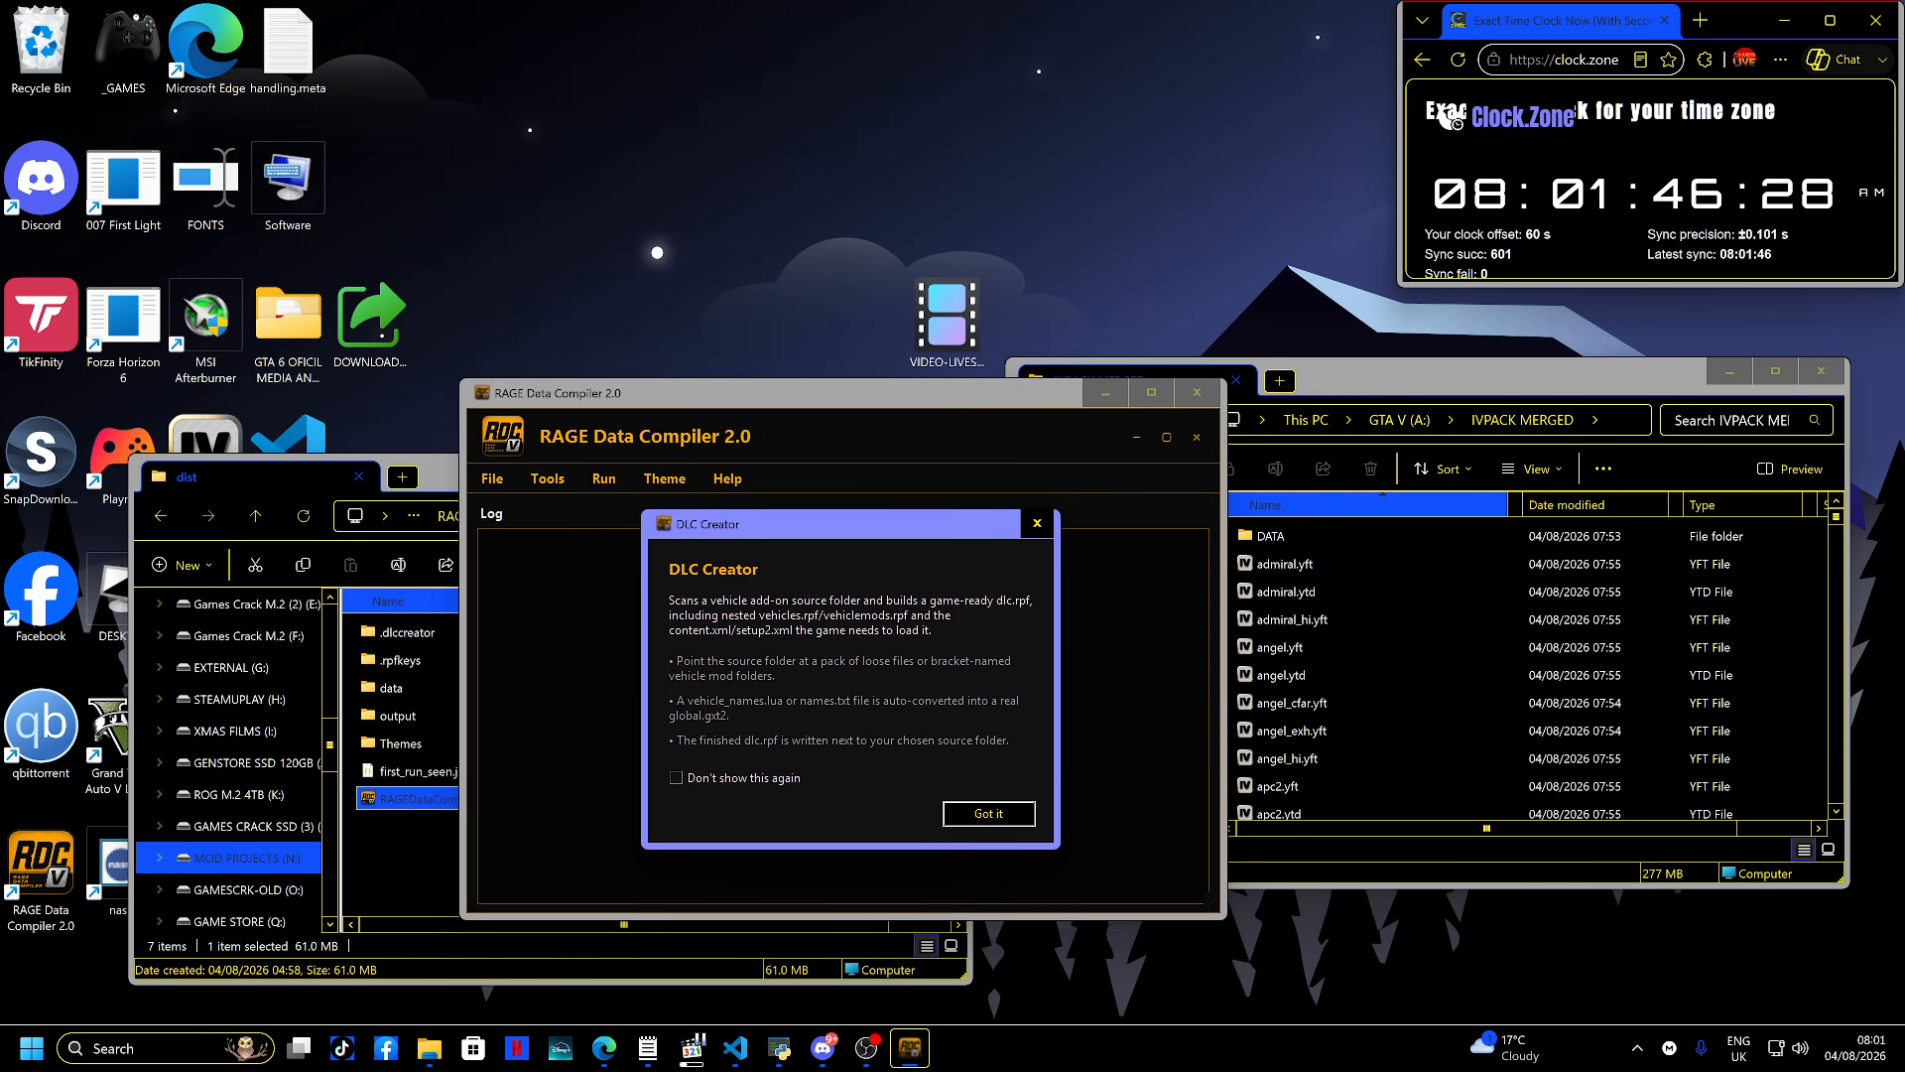
{"action": "key", "text": "Return"}
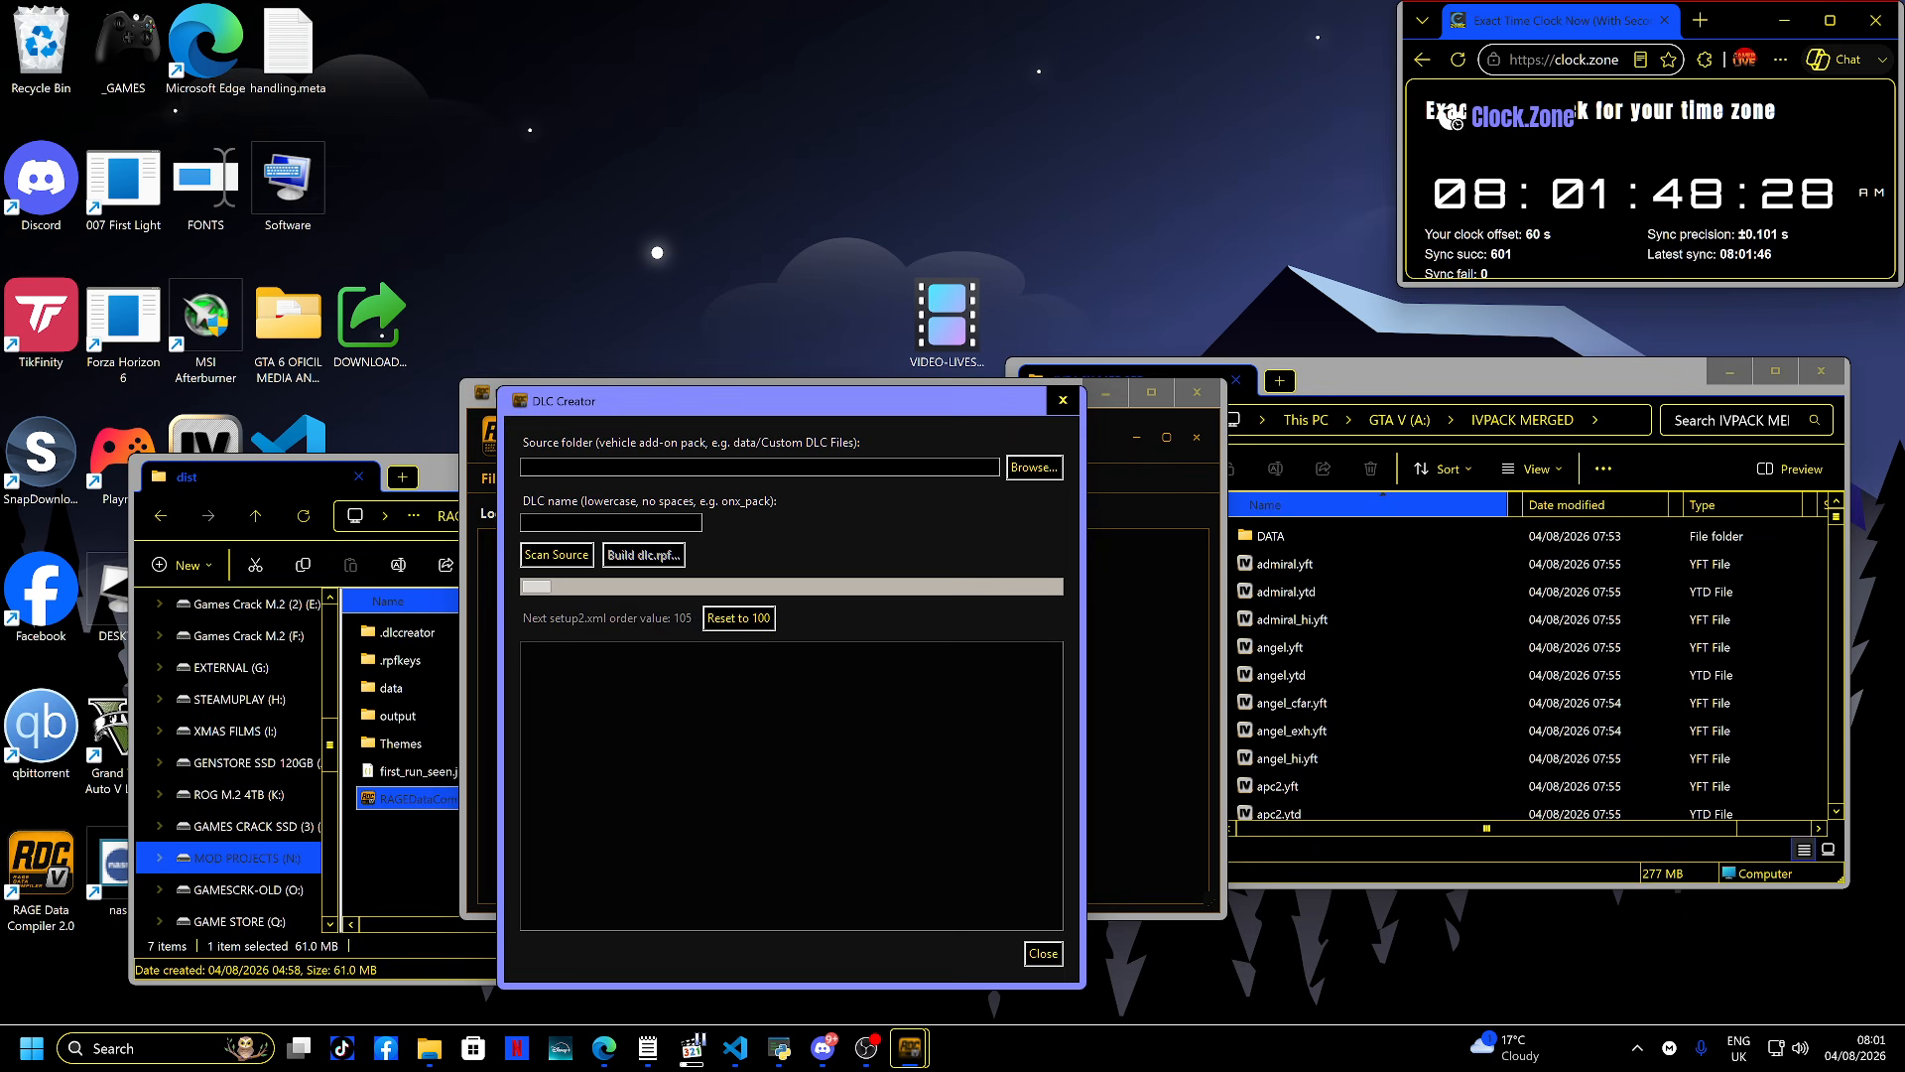
- Name the DLC nikobelik and choose the Replace Pack type
{"action": "left_click_drag", "start_coordinate": [764, 401], "coordinate": [843, 412]}
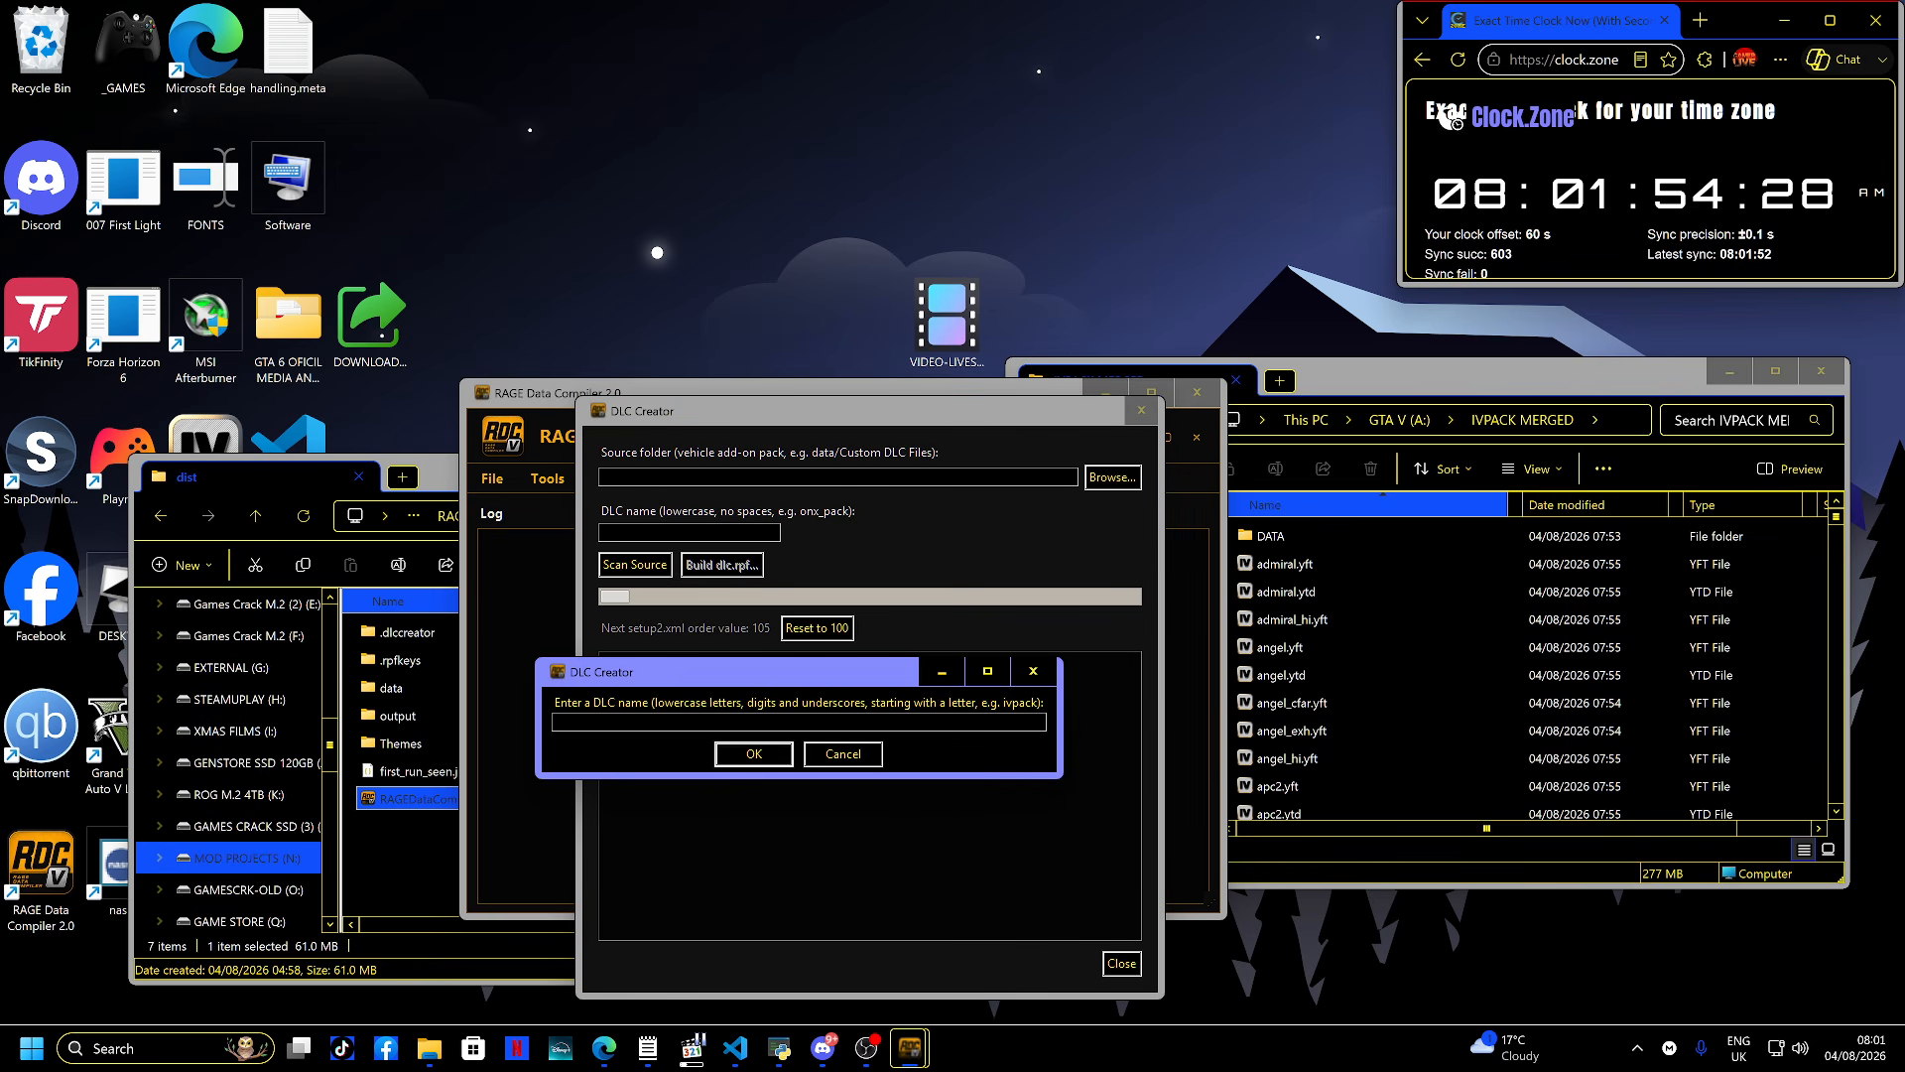
{"action": "type", "text": "nikobelik"}
{"action": "key", "text": "Return"}
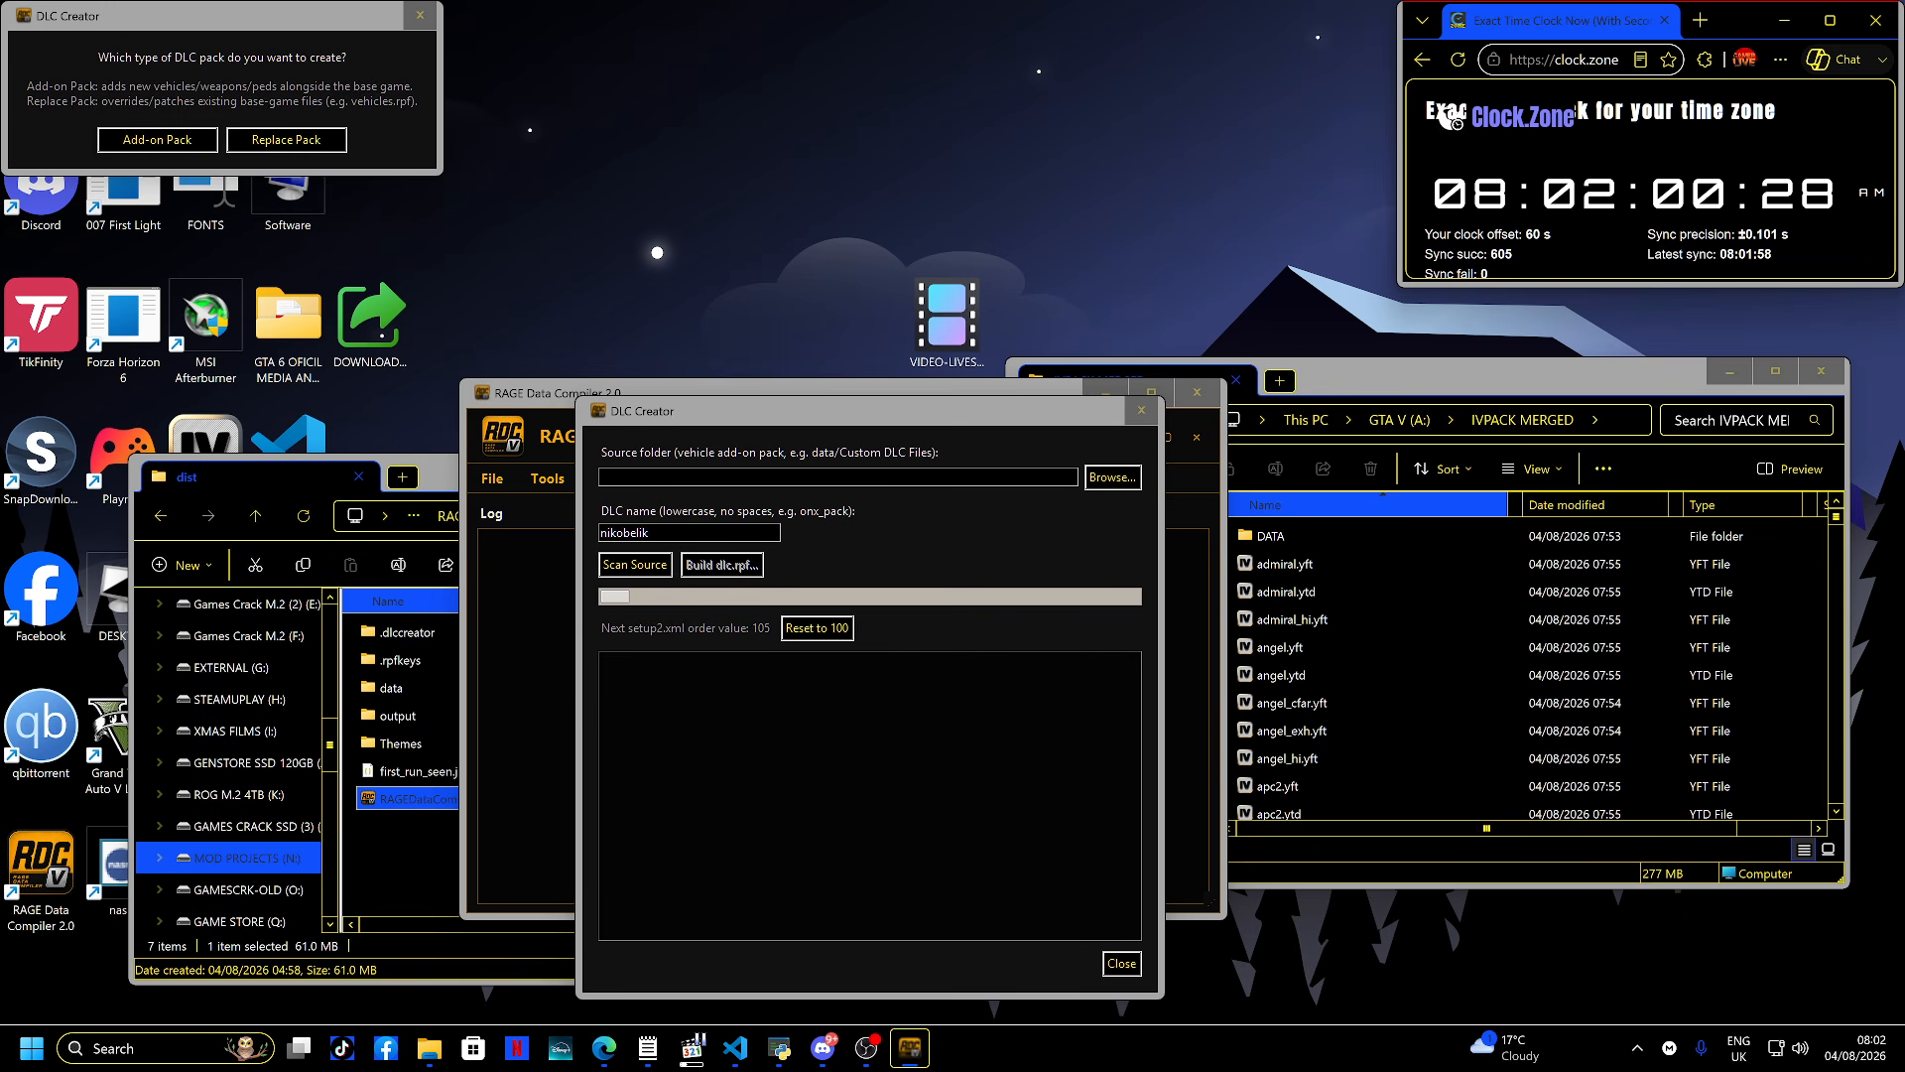
{"action": "left_click_drag", "start_coordinate": [278, 17], "coordinate": [933, 633]}
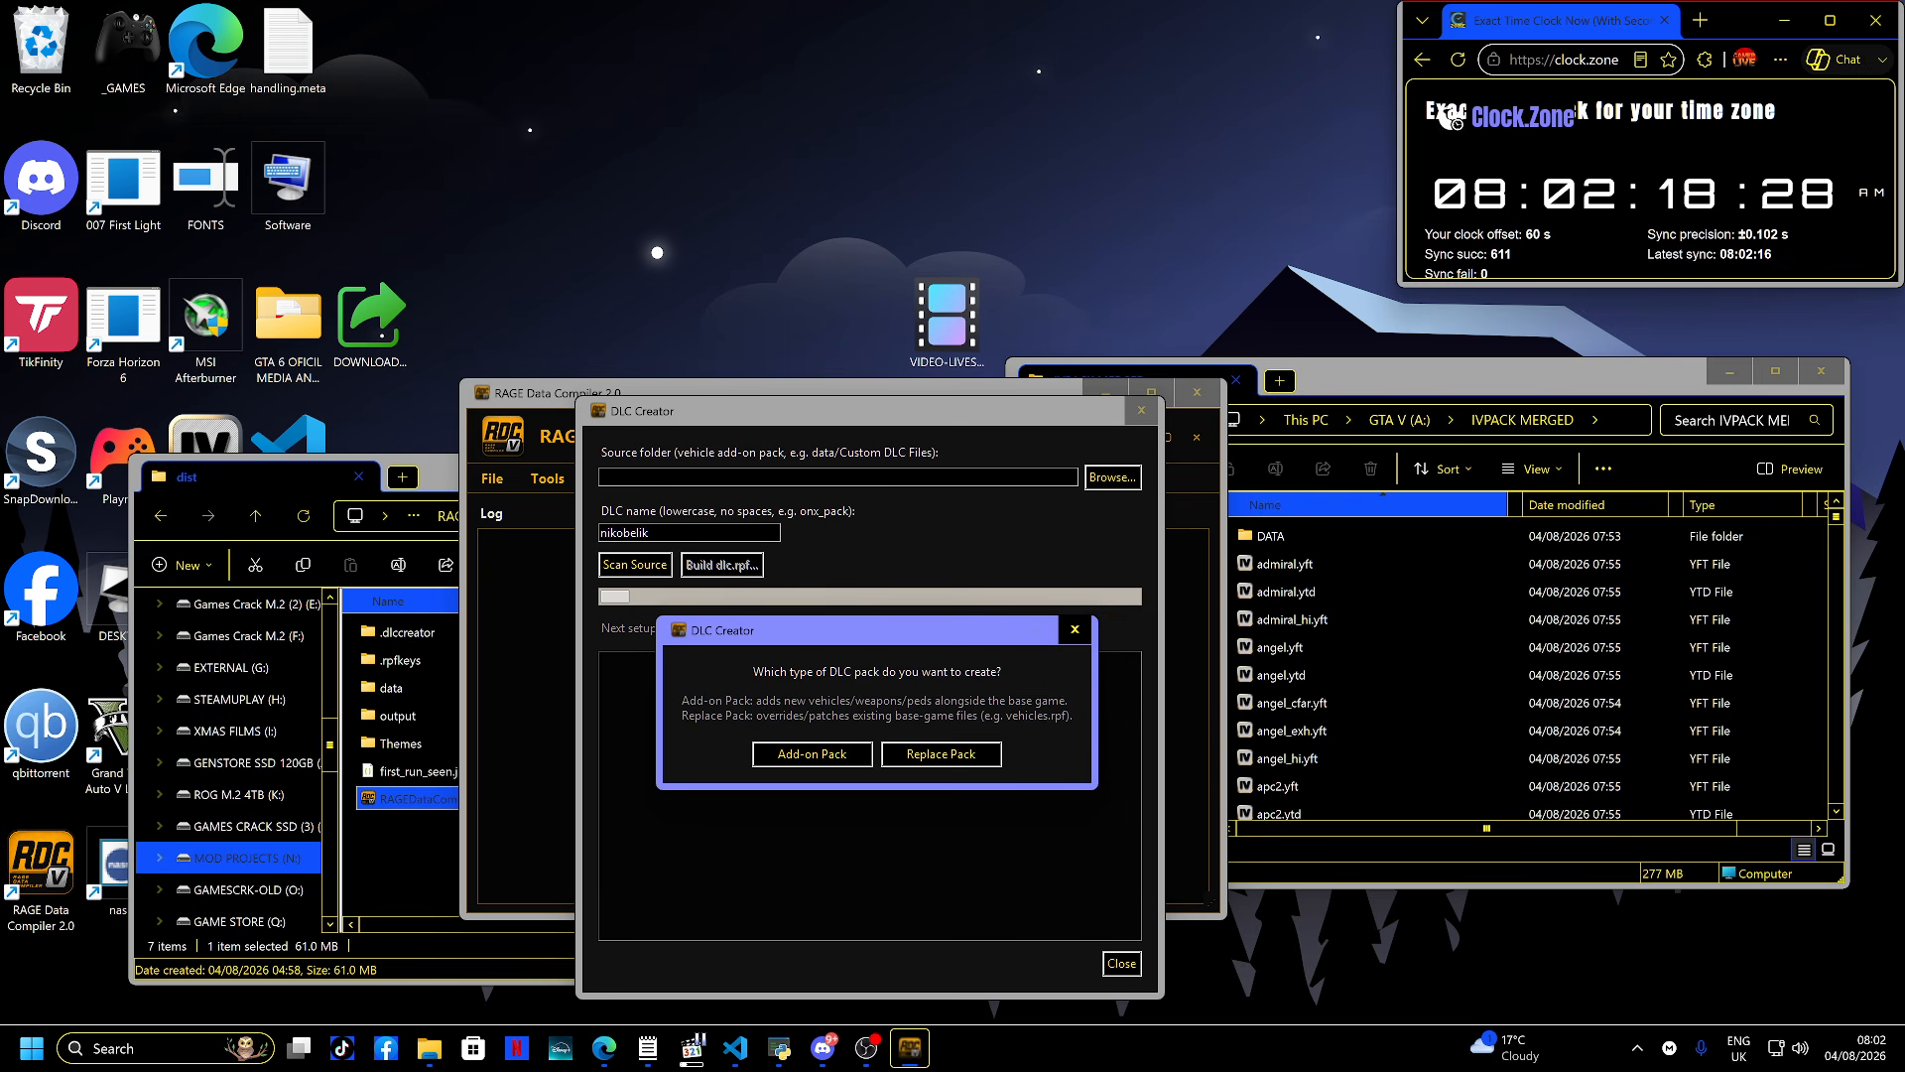
{"action": "left_click", "coordinate": [940, 754]}
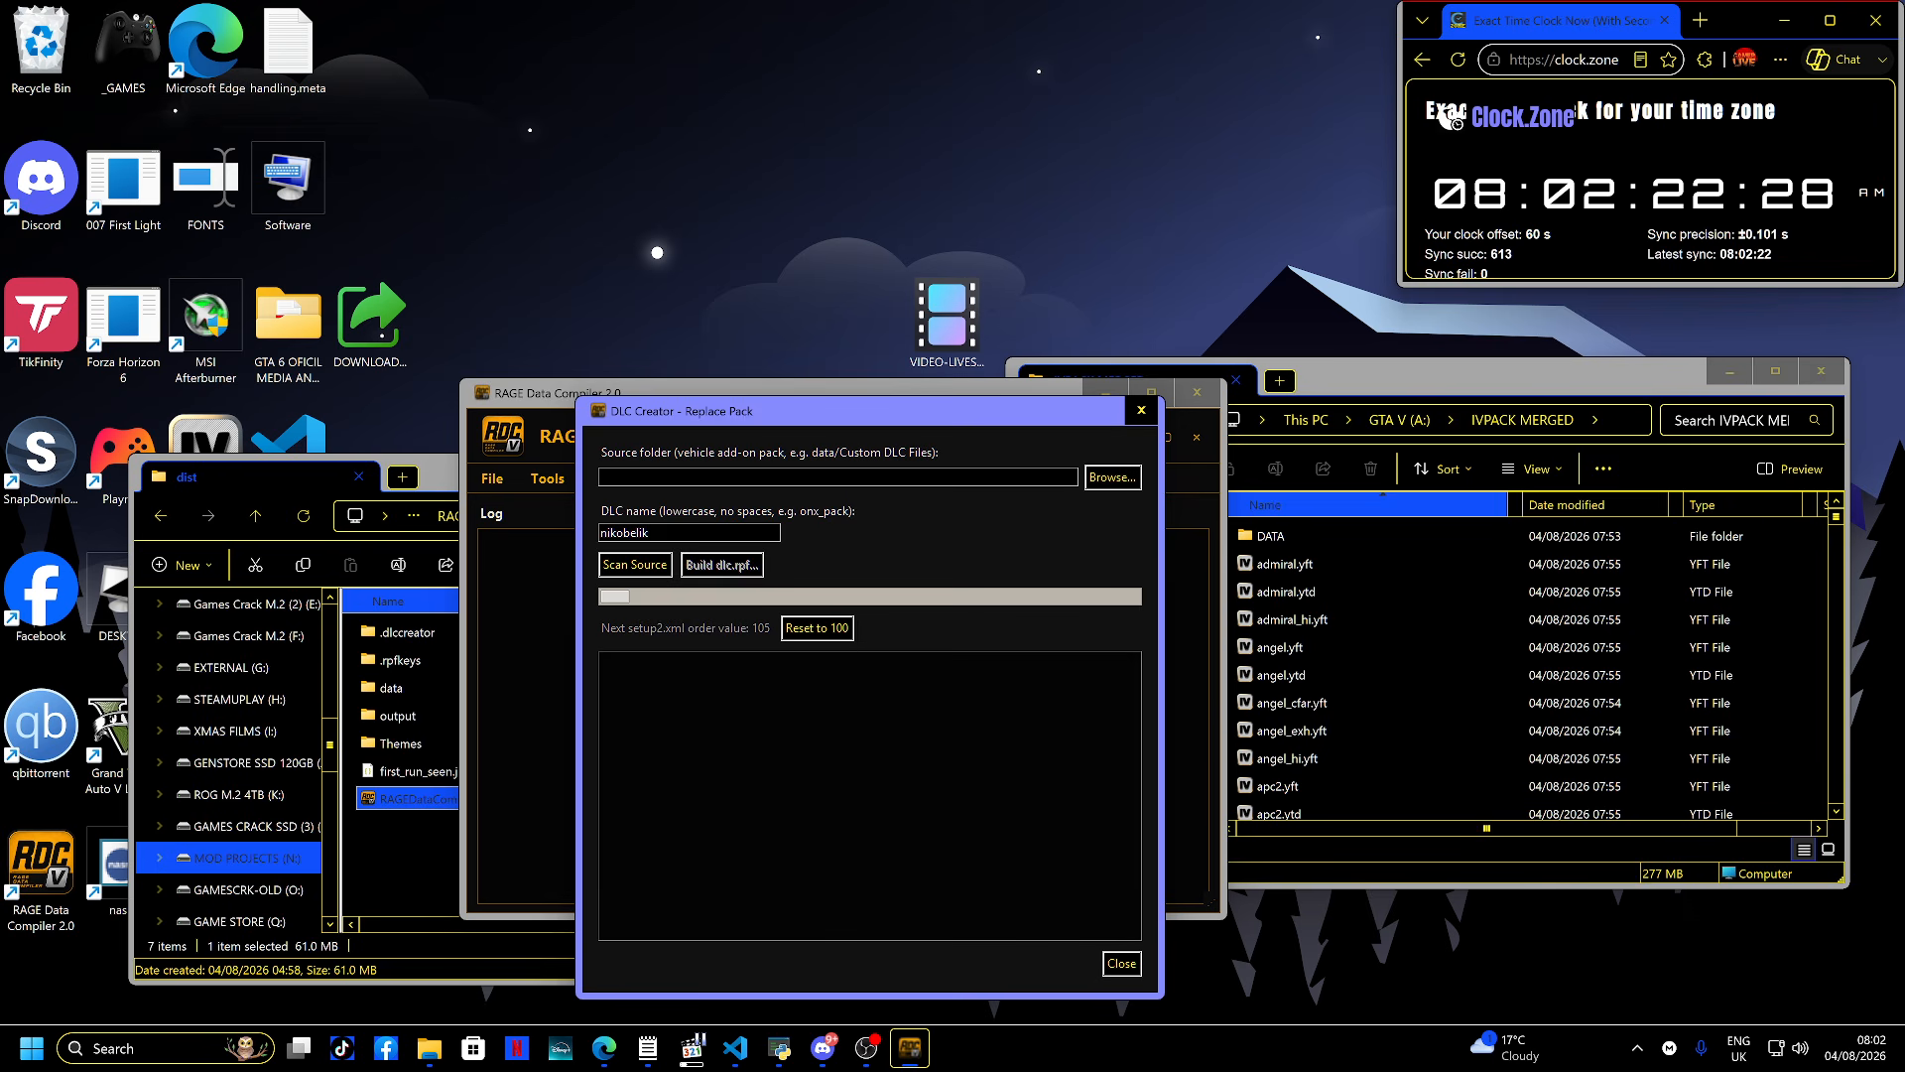
- Browse to A:\IVPACK MERGED on the GTA V drive and select it as the source folder
{"action": "left_click", "coordinate": [1112, 476]}
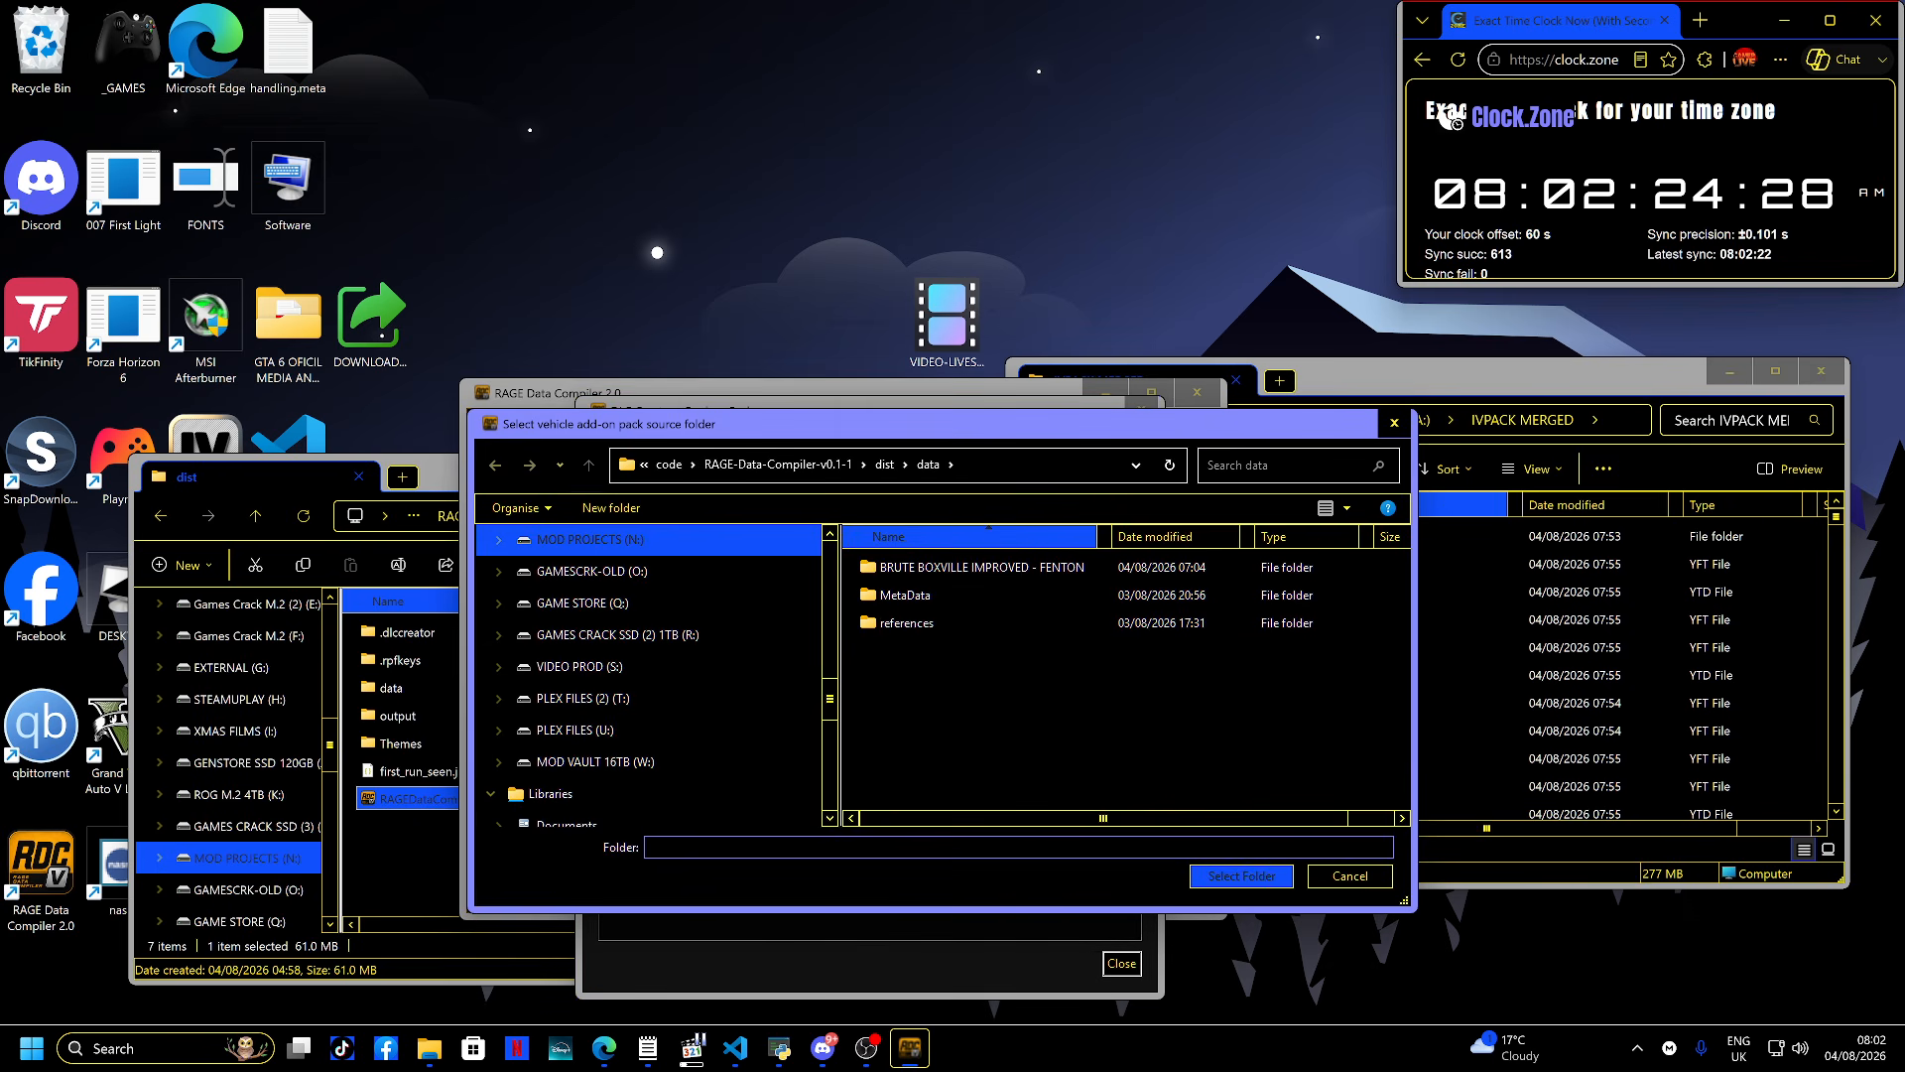
{"action": "scroll", "coordinate": [595, 698], "scroll_direction": "up", "scroll_amount": 6}
{"action": "scroll", "coordinate": [596, 685], "scroll_direction": "down", "scroll_amount": 2}
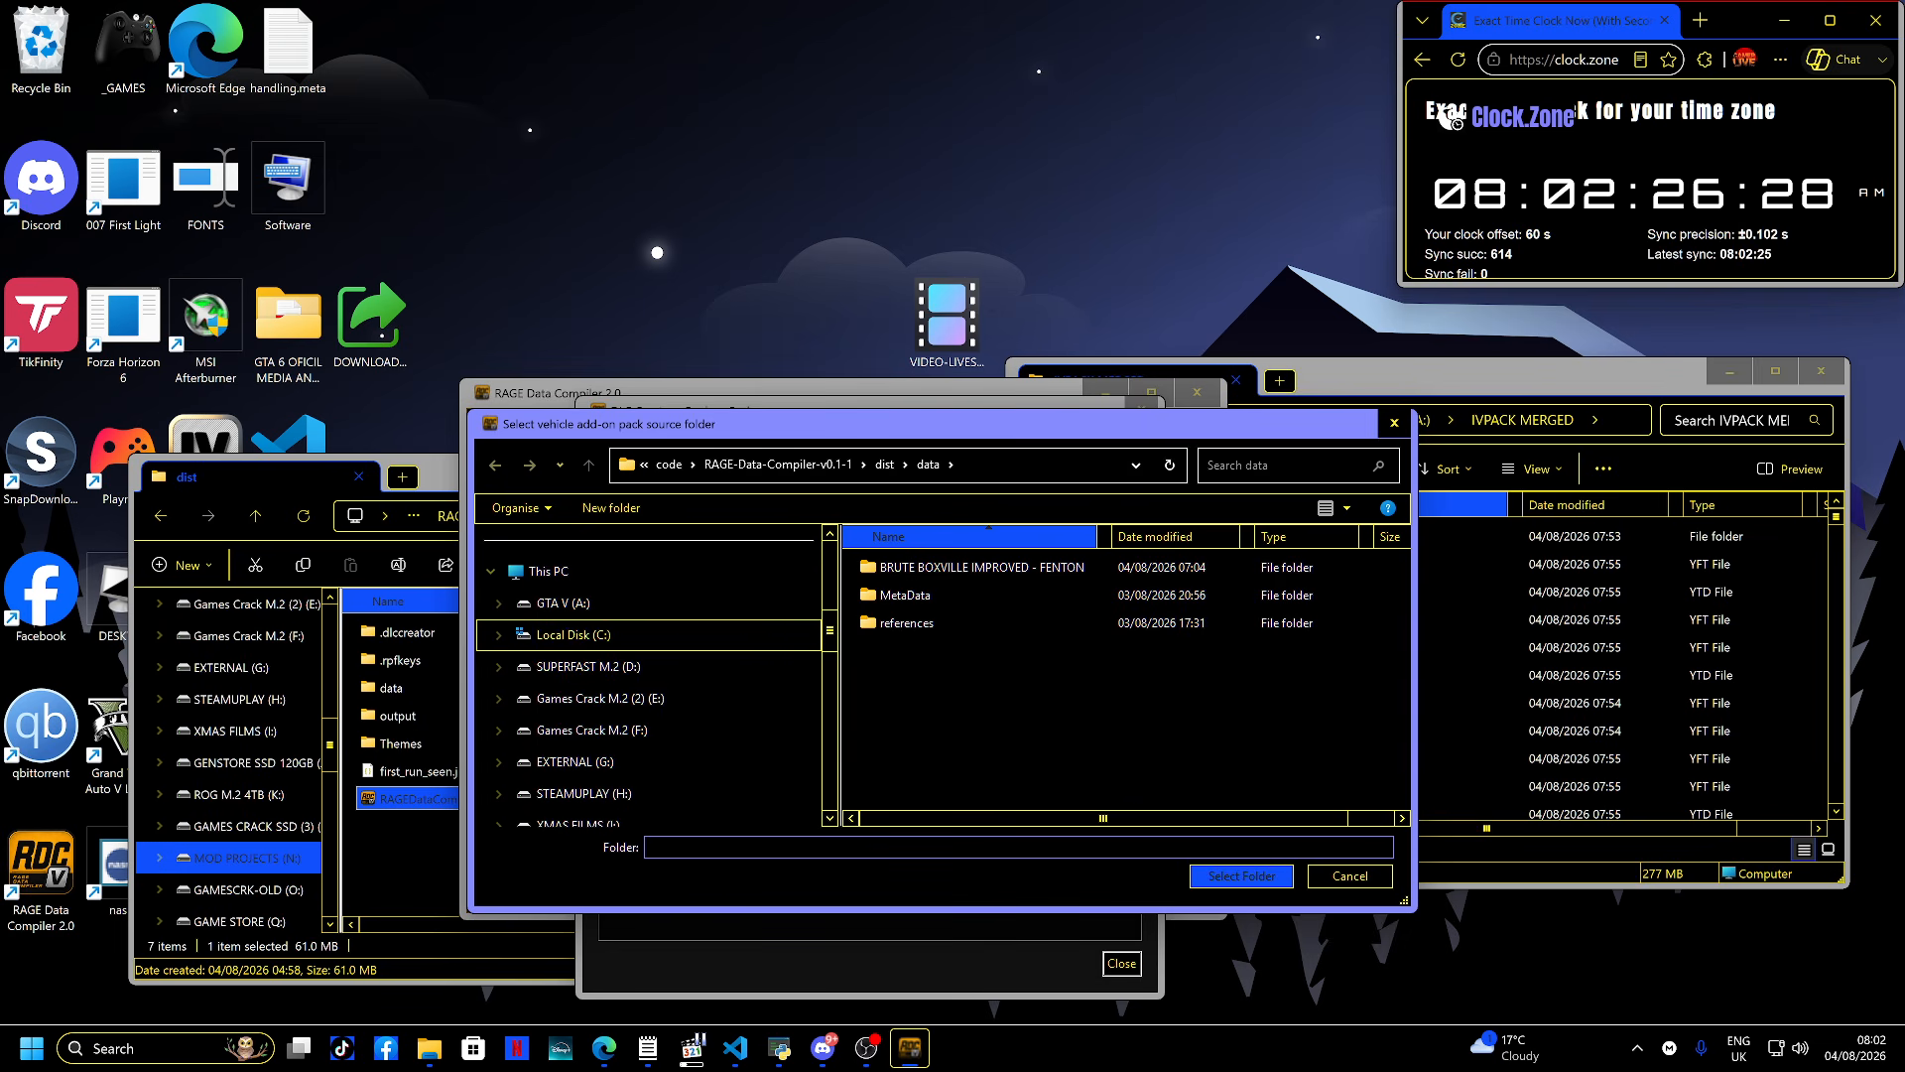
{"action": "left_click", "coordinate": [566, 574]}
{"action": "left_click", "coordinate": [562, 602]}
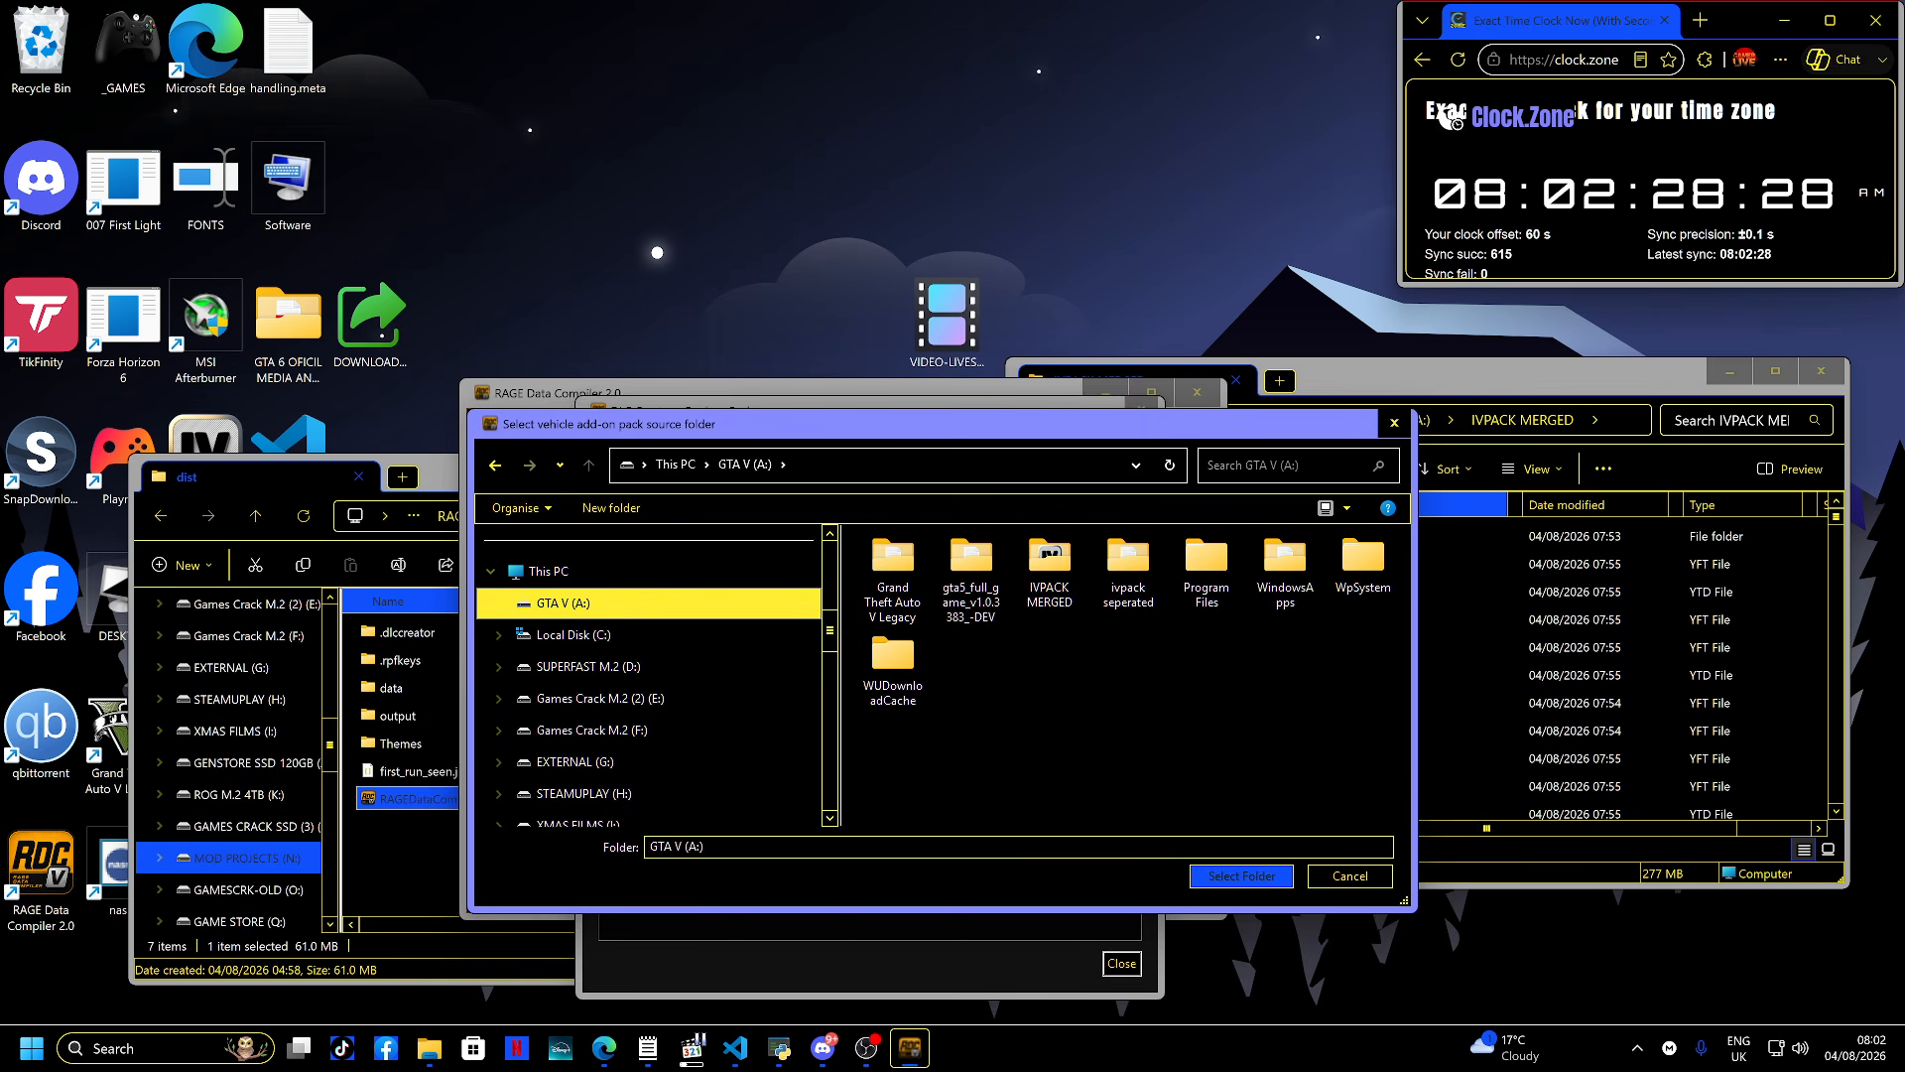
{"action": "left_click", "coordinate": [1049, 561]}
{"action": "double_click", "coordinate": [1048, 561]}
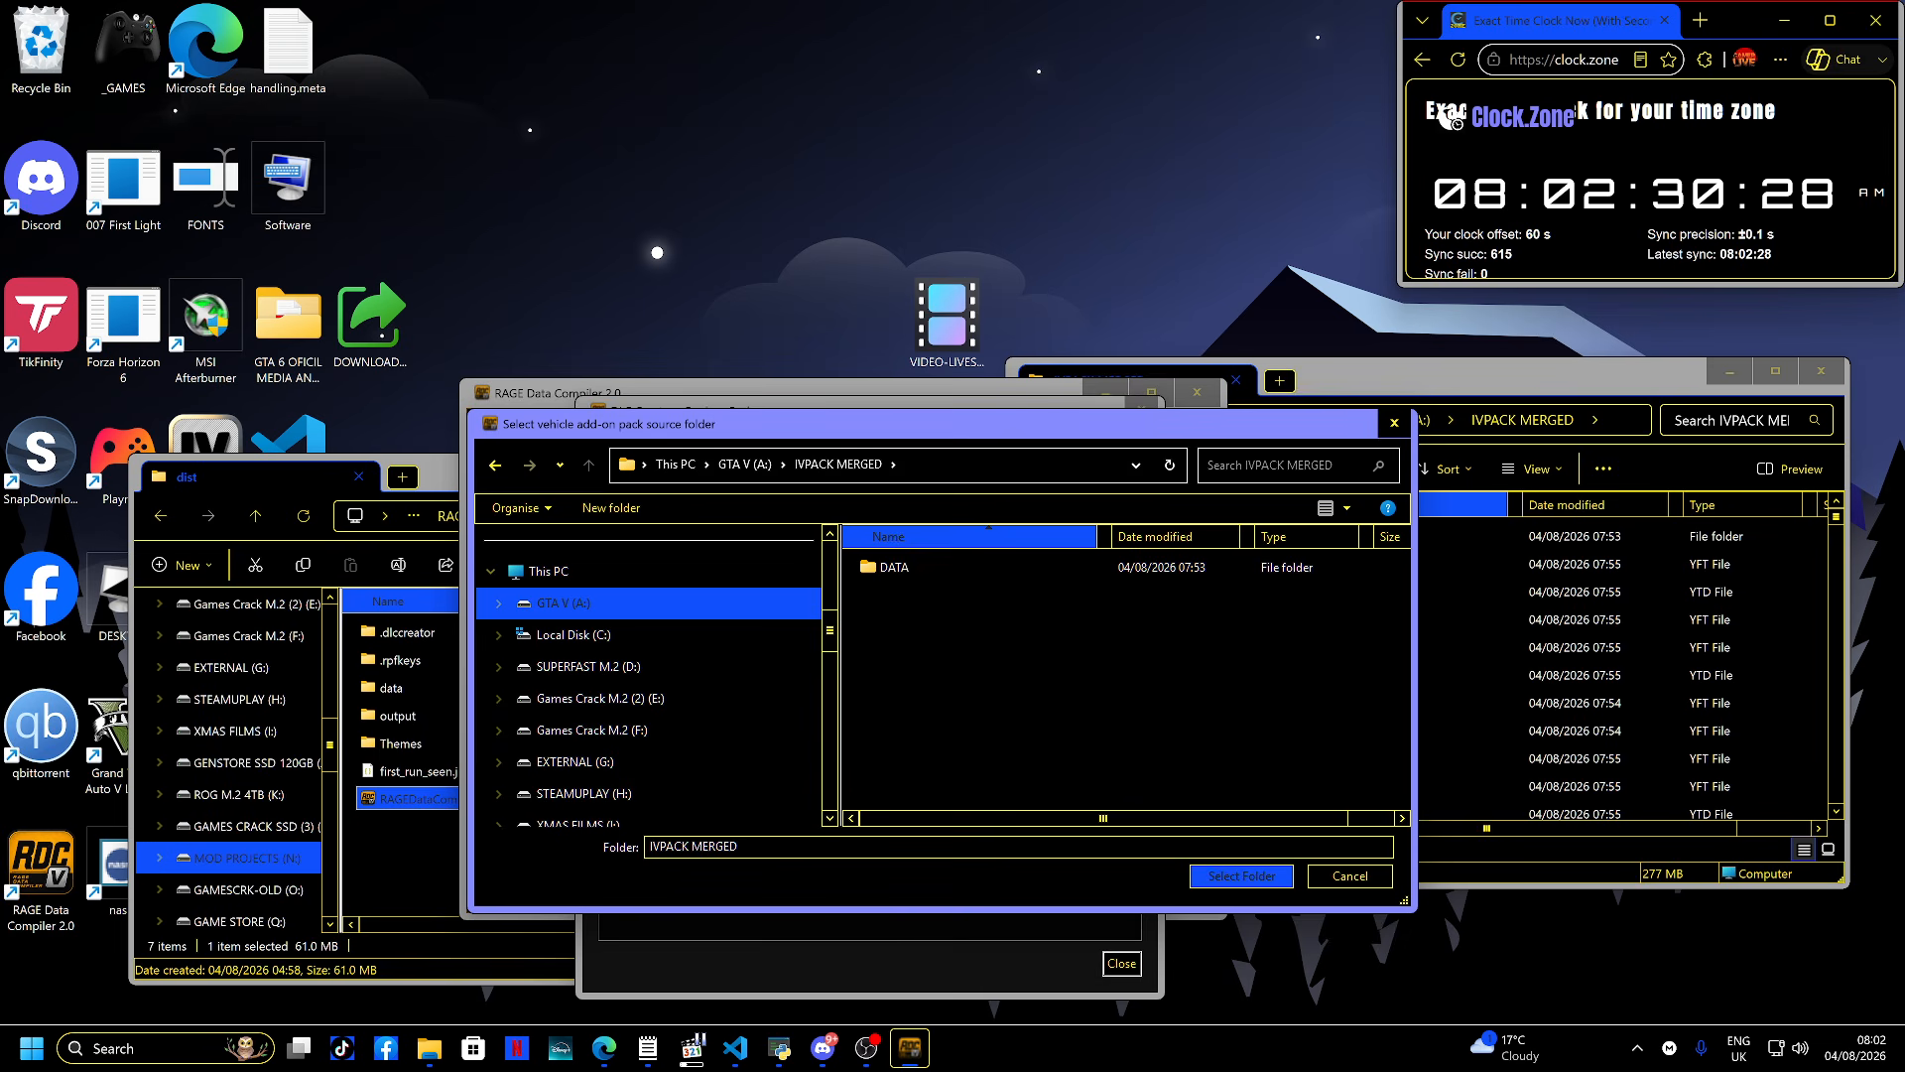
{"action": "left_click", "coordinate": [1241, 876]}
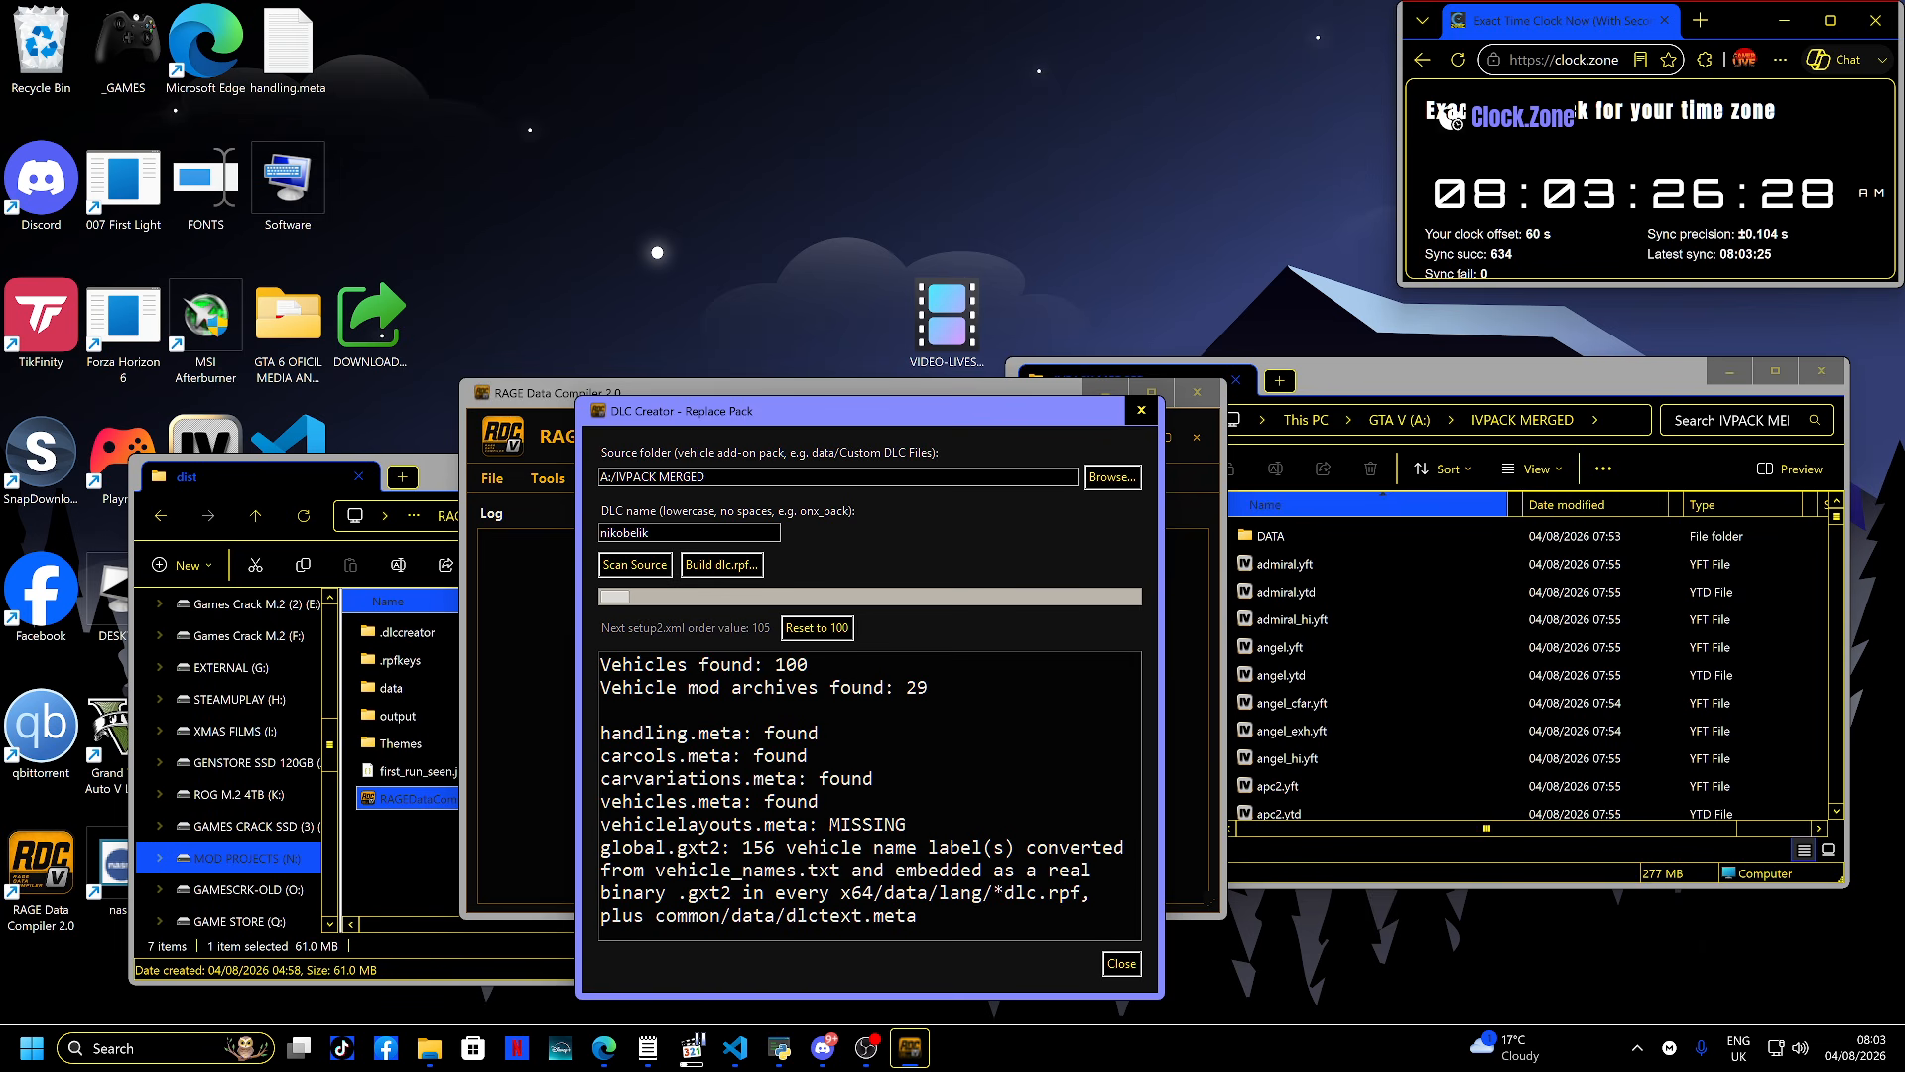
- Open vehicle_names.txt from the IVPACK MERGED folder to review the vehicle labels, then close it
{"action": "left_click", "coordinate": [1428, 703]}
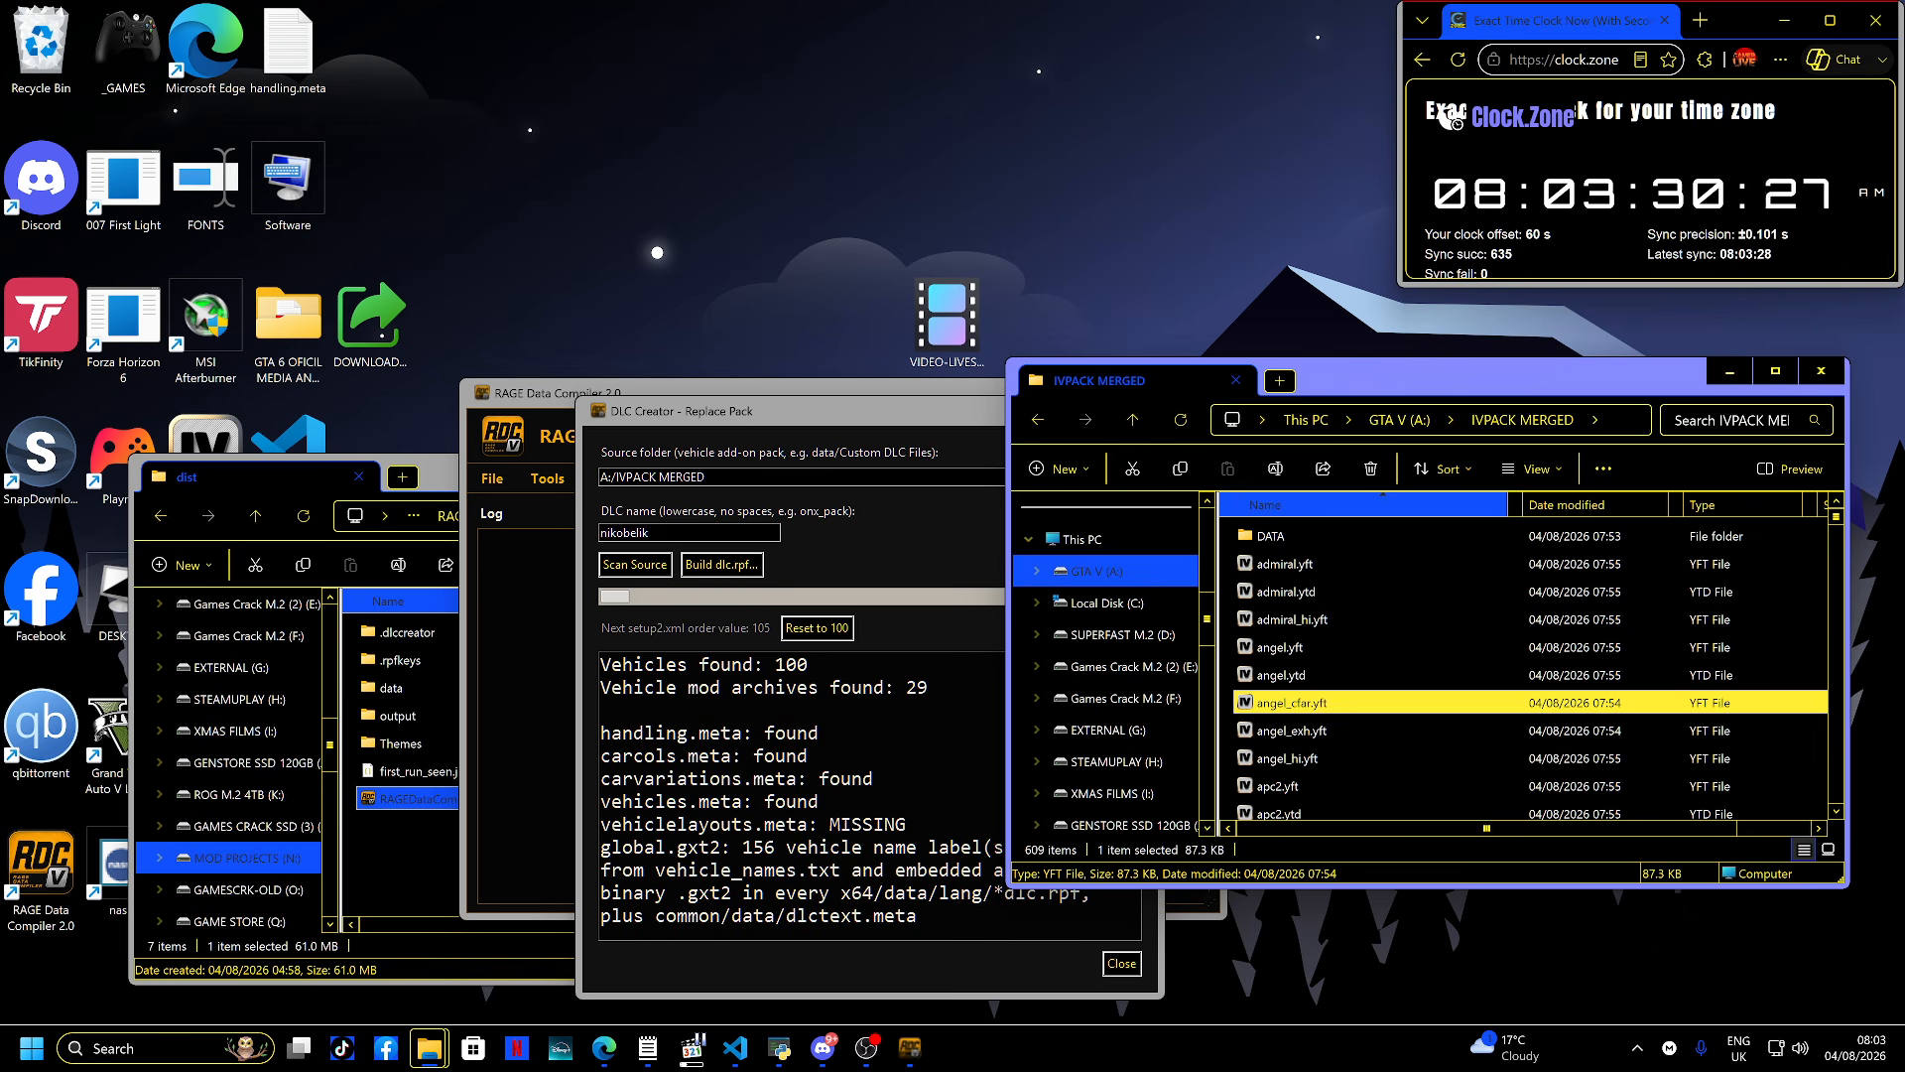
{"action": "key", "text": "v"}
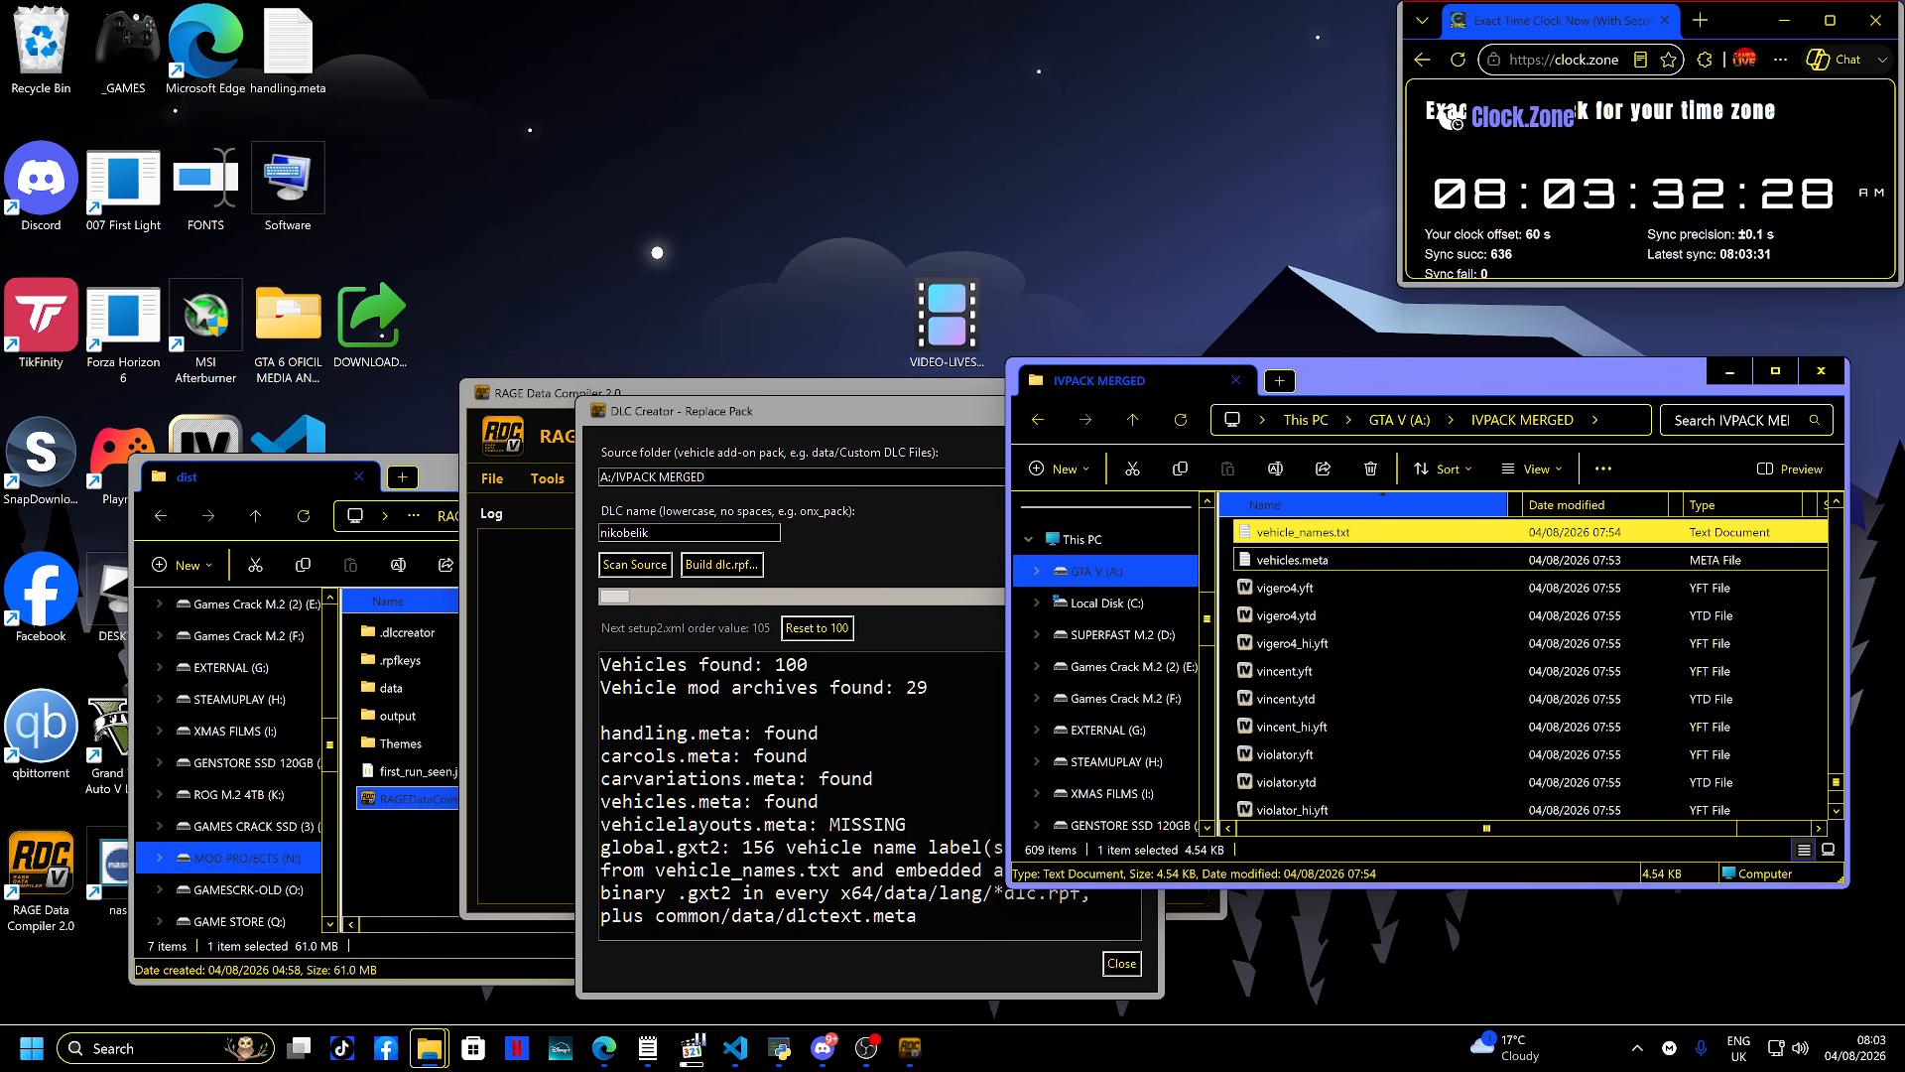
{"action": "key", "text": "Return"}
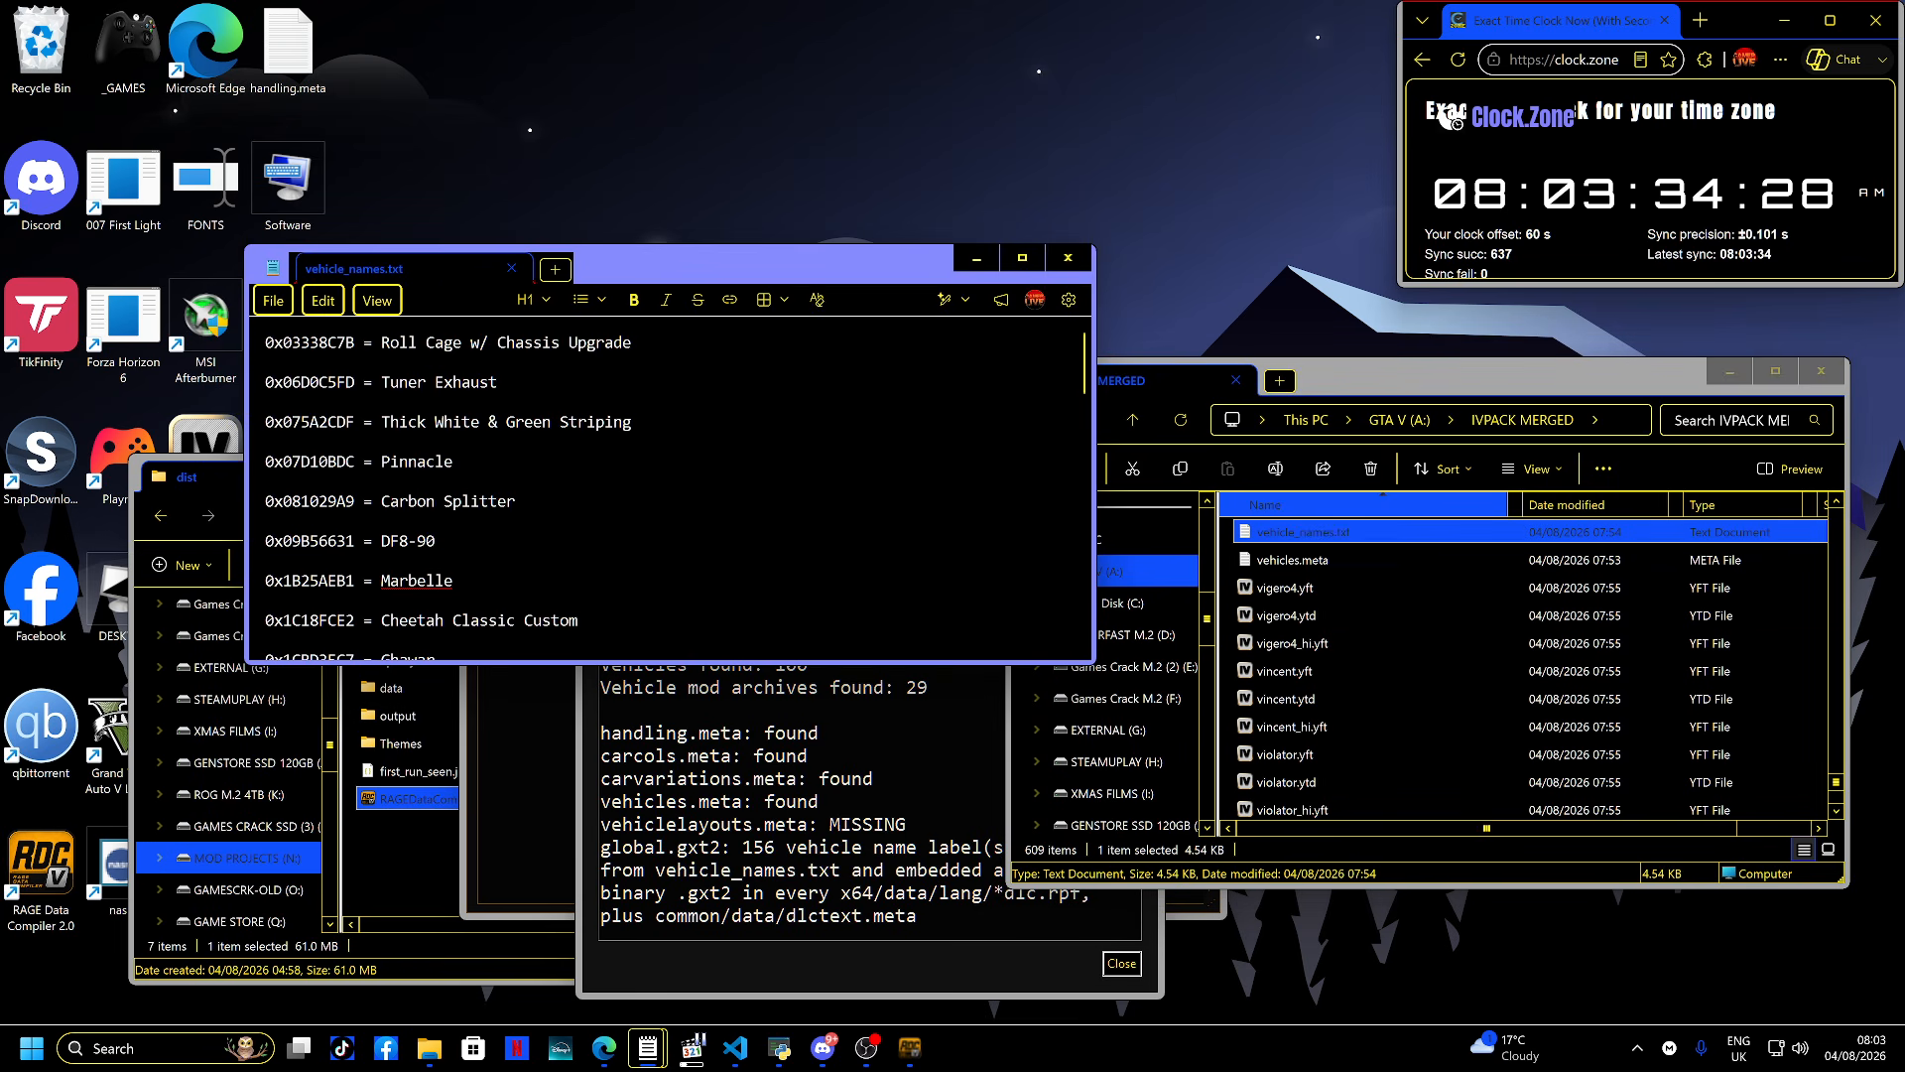
{"action": "left_click_drag", "start_coordinate": [643, 269], "coordinate": [1008, 372]}
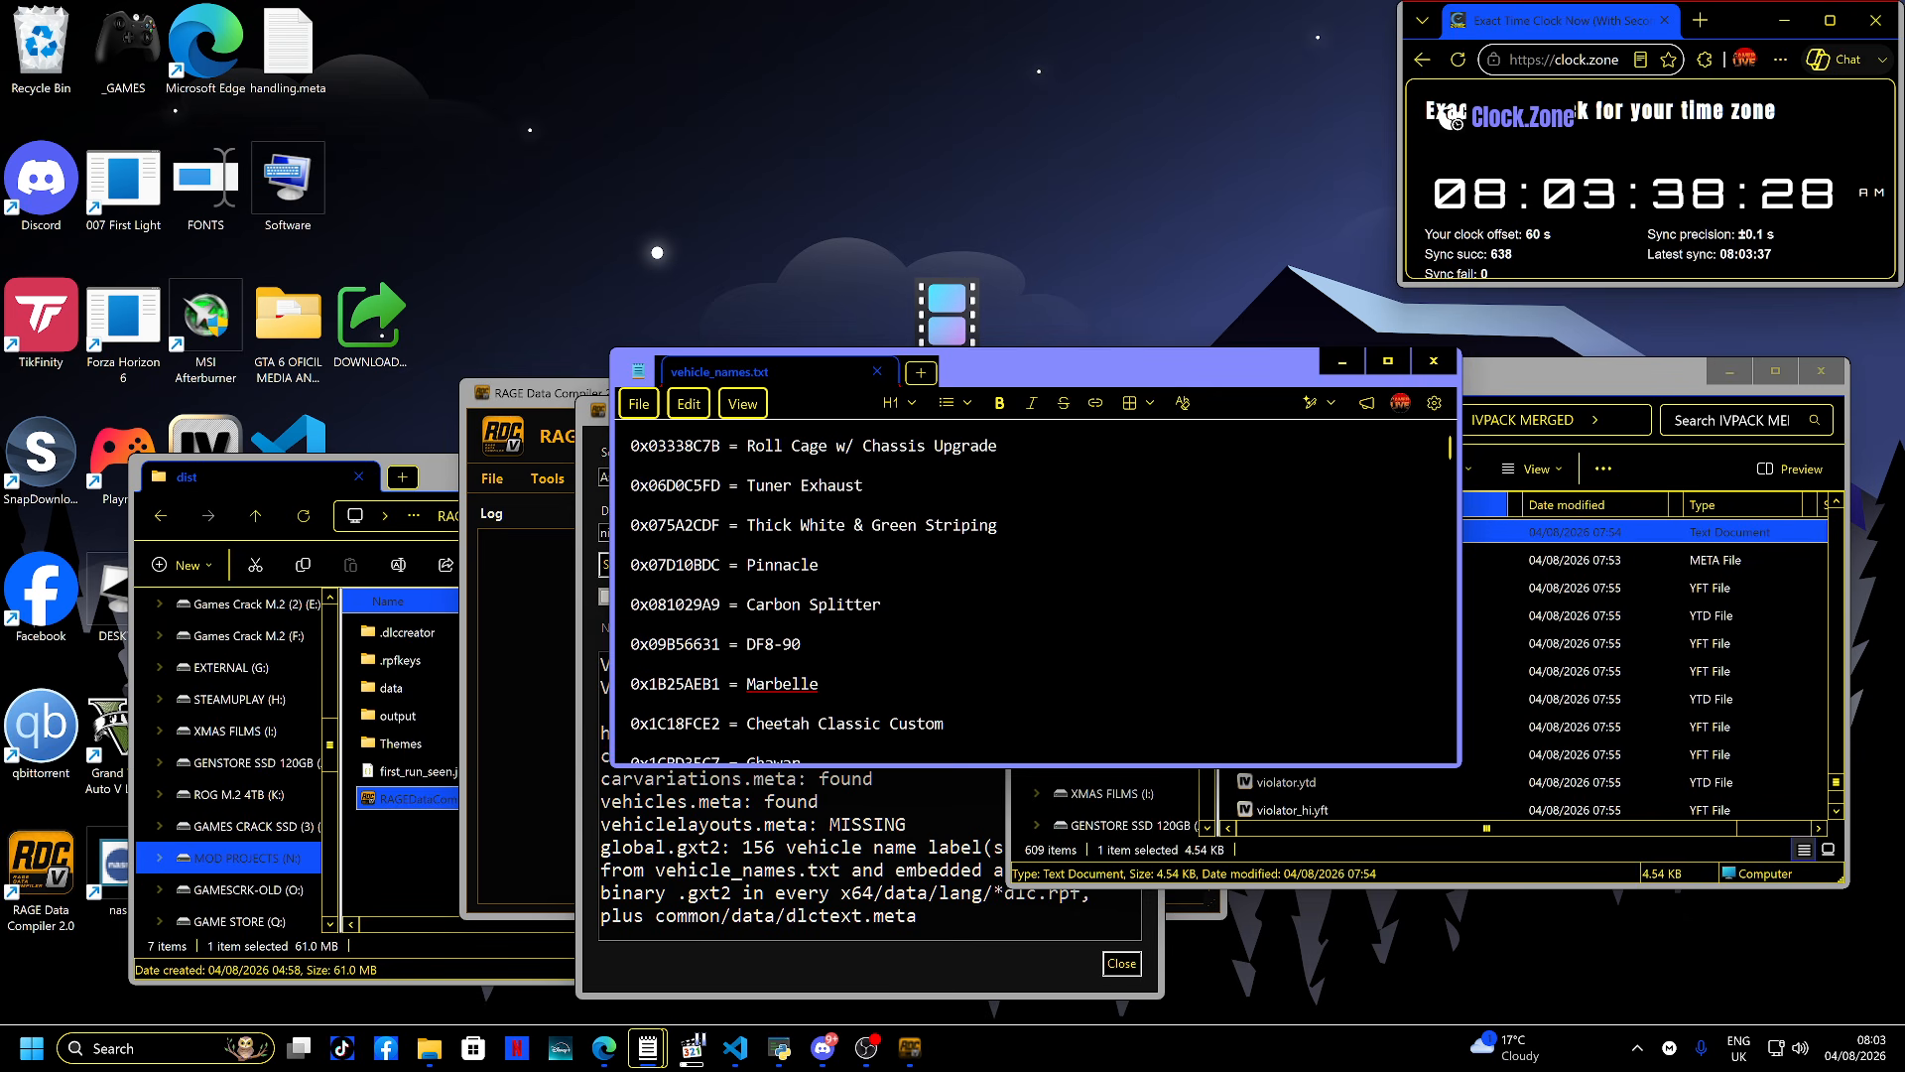
{"action": "key", "text": "alt+F4"}
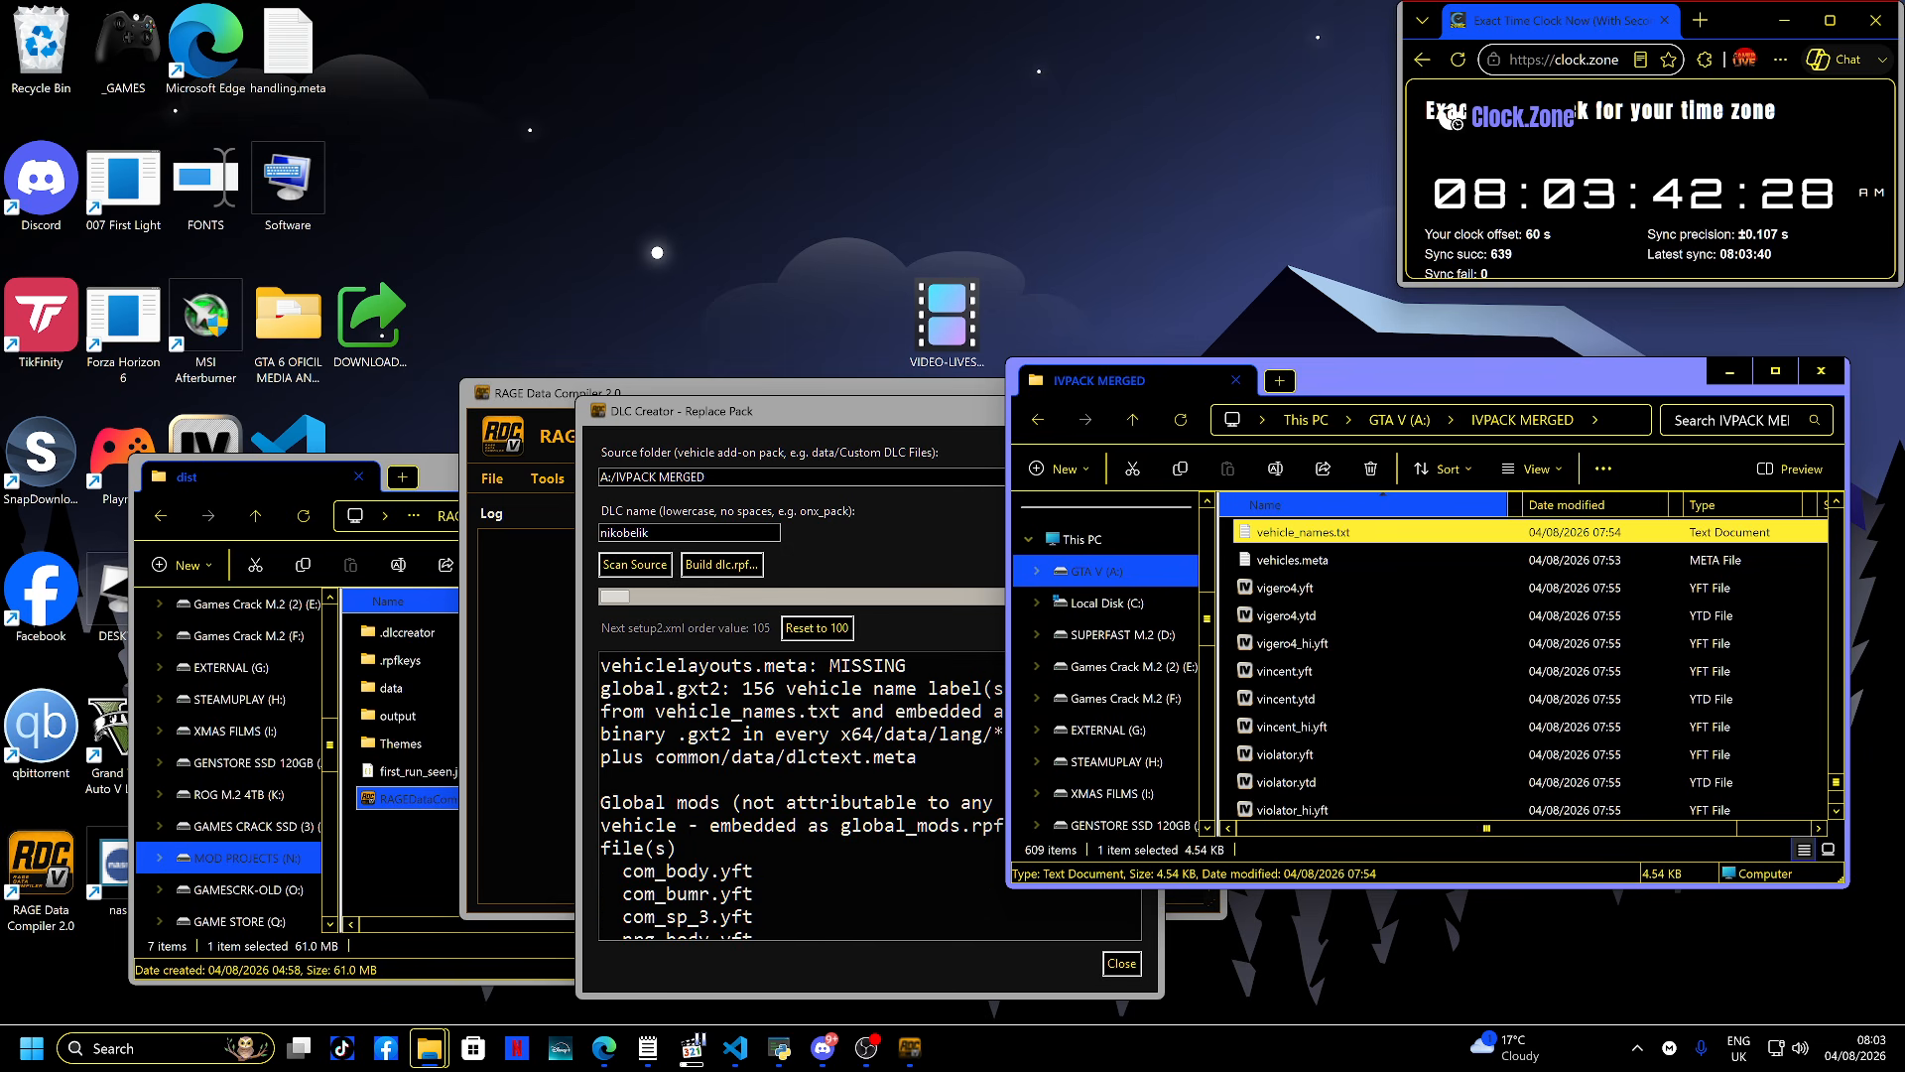
- Scroll through the DLC Creator scan log to review the found files, global mods and unhandled items
{"action": "scroll", "coordinate": [801, 795], "scroll_direction": "down", "scroll_amount": 4}
{"action": "scroll", "coordinate": [802, 796], "scroll_direction": "up", "scroll_amount": 2}
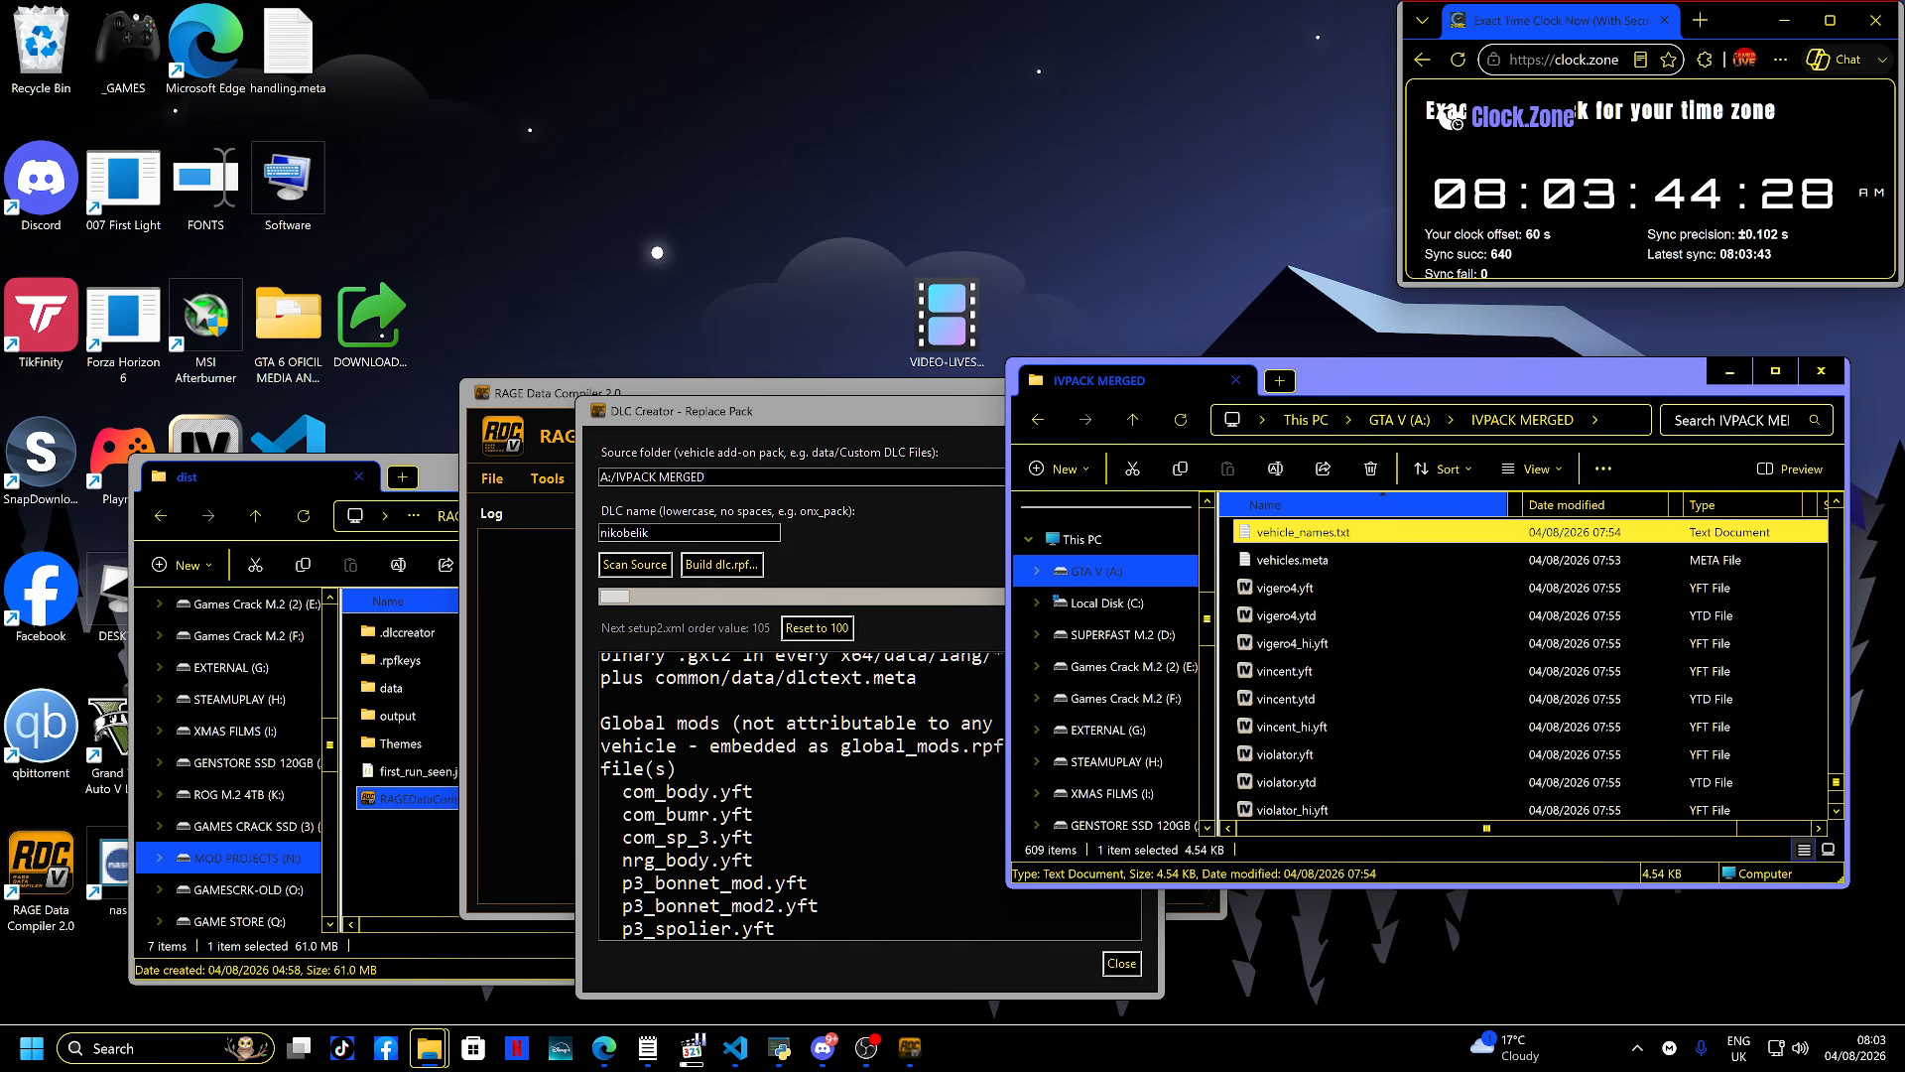
{"action": "left_click", "coordinate": [802, 795]}
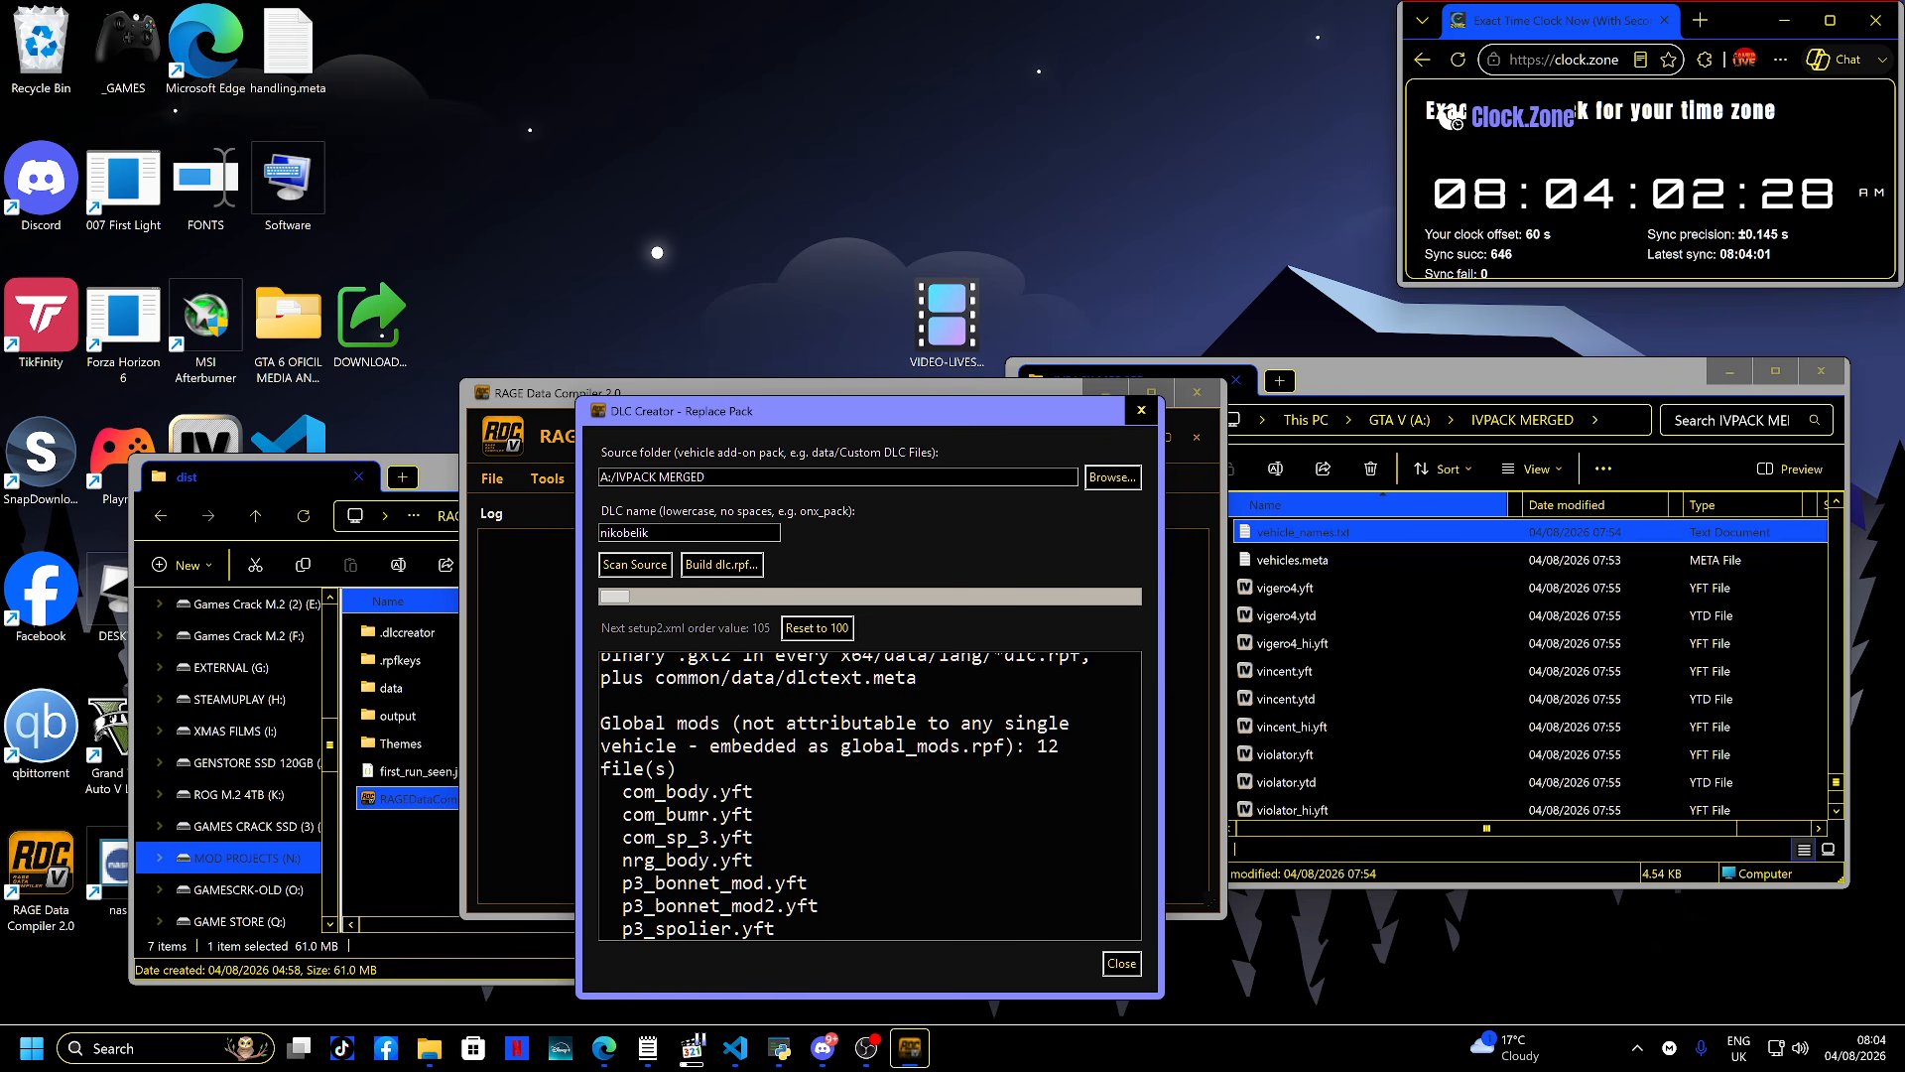
{"action": "scroll", "coordinate": [869, 794], "scroll_direction": "down", "scroll_amount": 4}
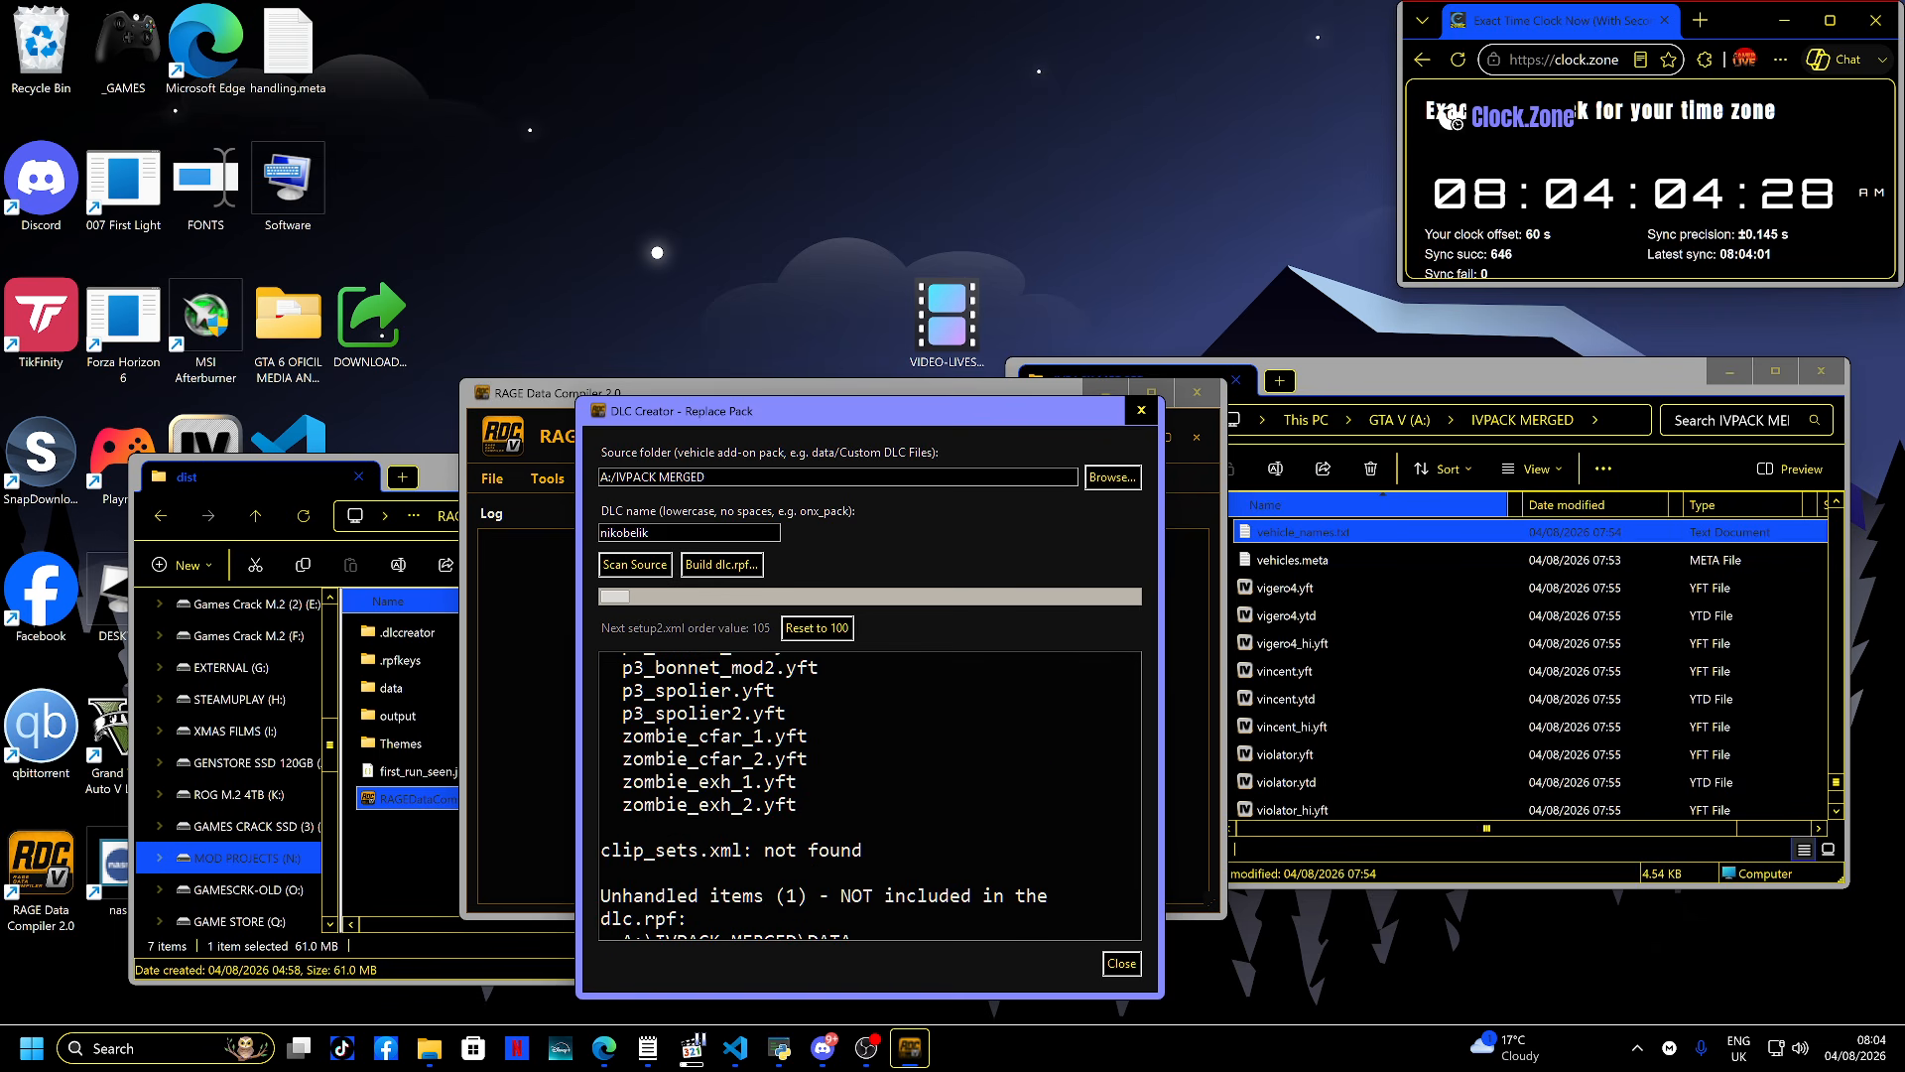
{"action": "scroll", "coordinate": [869, 794], "scroll_direction": "down", "scroll_amount": 1}
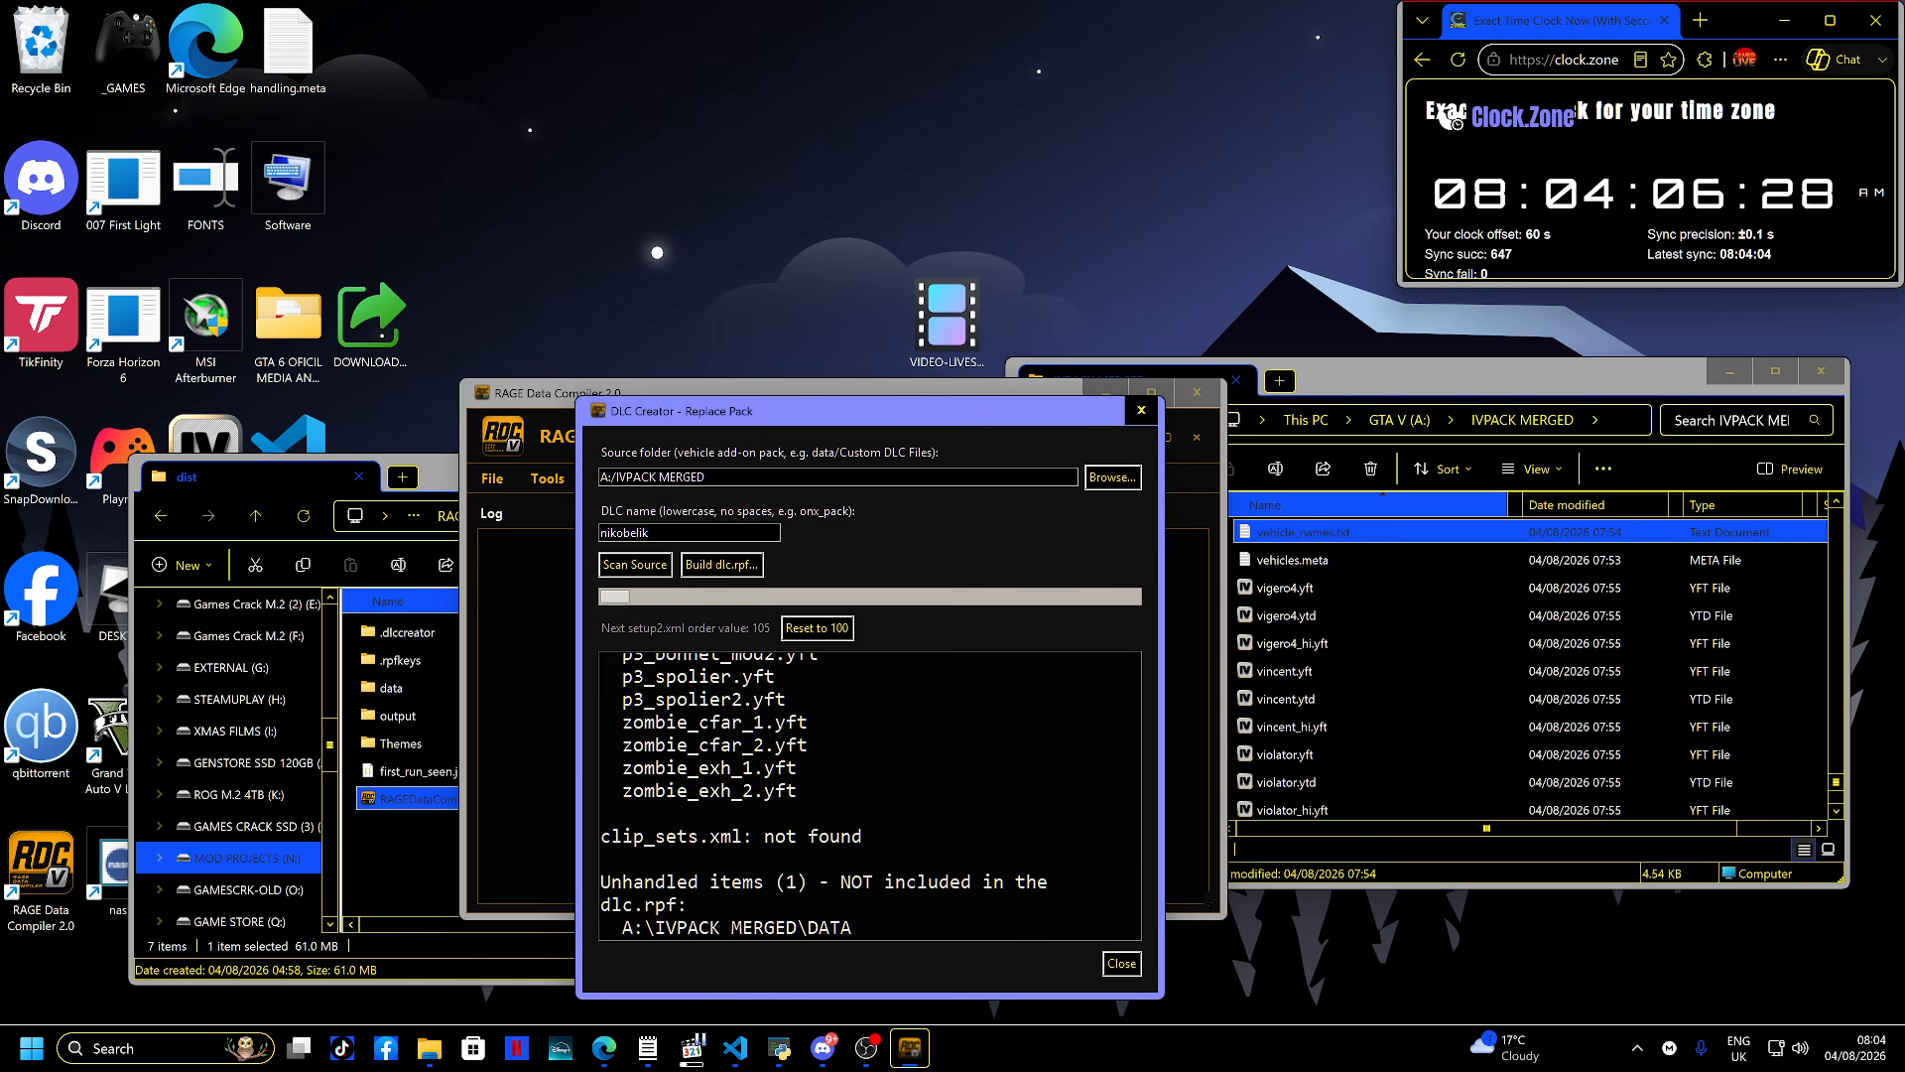
{"action": "scroll", "coordinate": [869, 794], "scroll_direction": "up", "scroll_amount": 2}
{"action": "scroll", "coordinate": [869, 794], "scroll_direction": "up", "scroll_amount": 1}
{"action": "scroll", "coordinate": [870, 794], "scroll_direction": "up", "scroll_amount": 15}
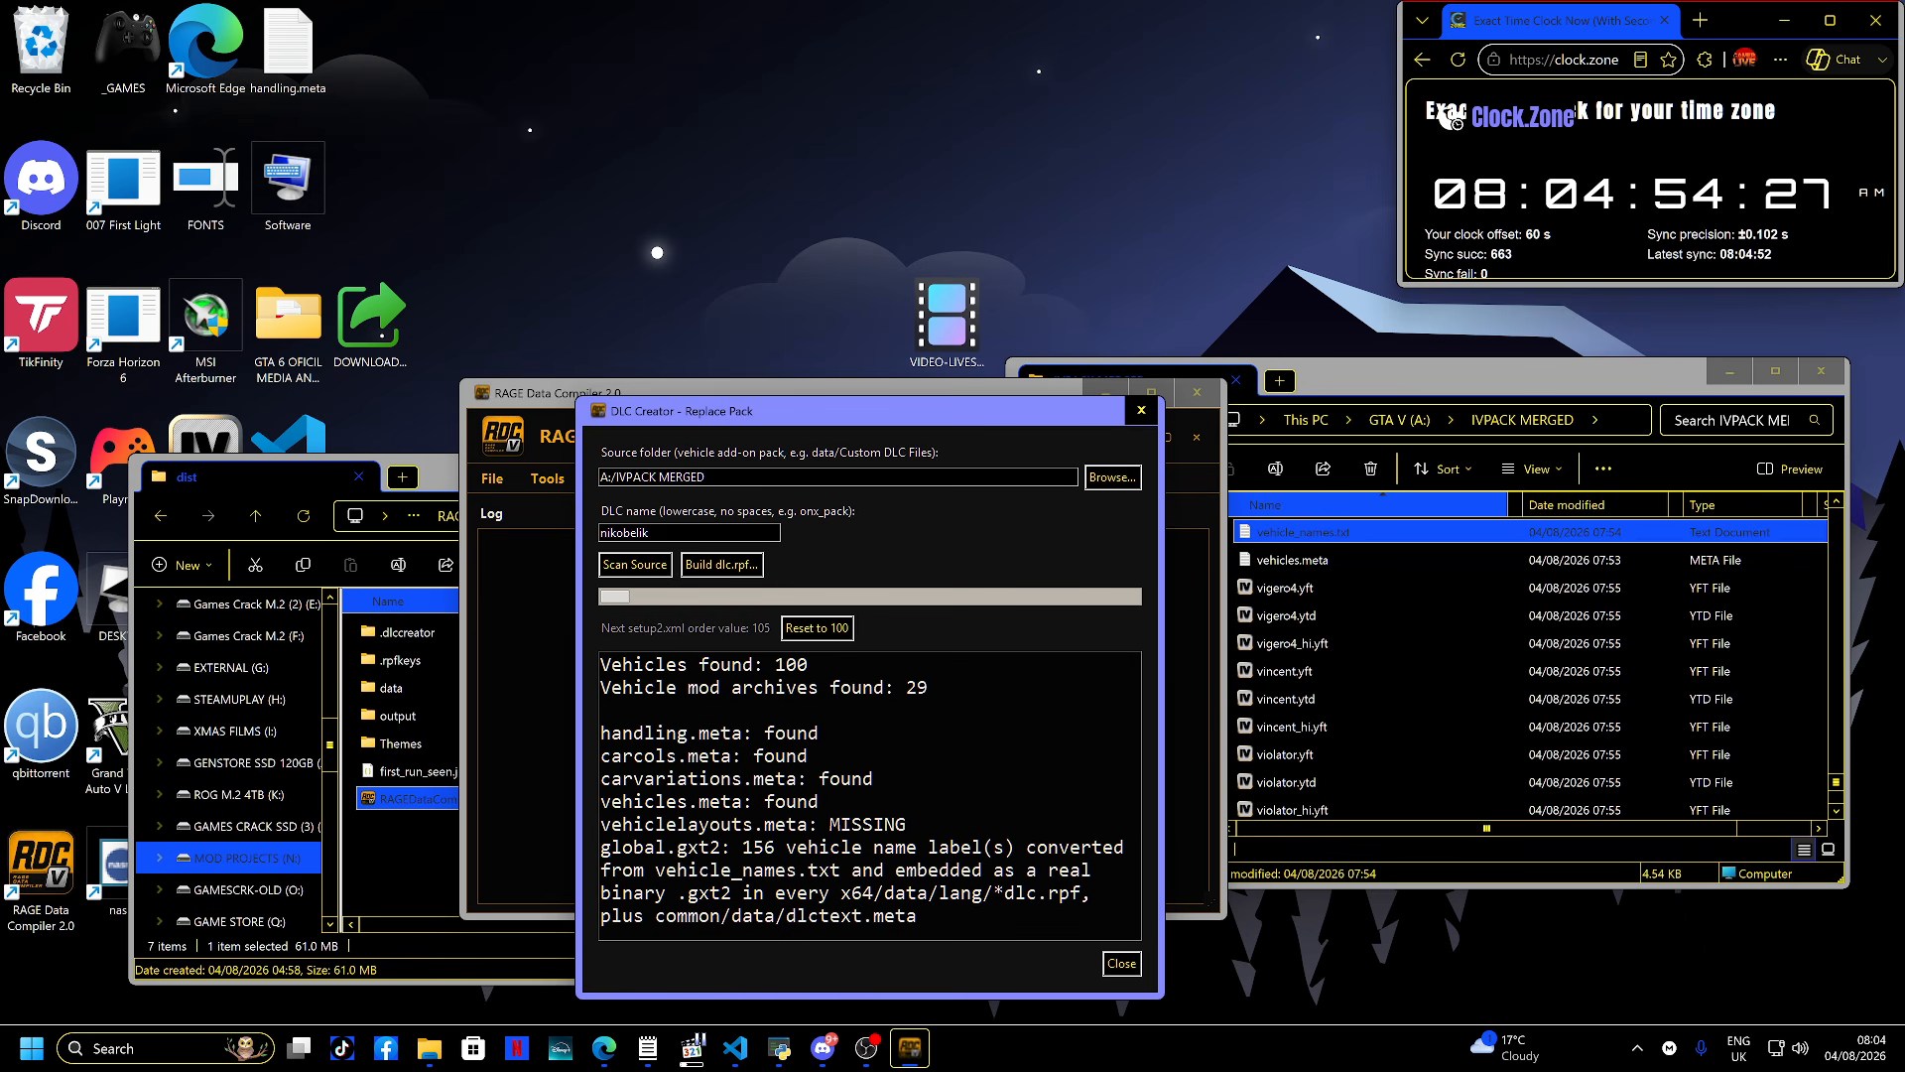
- Start building the dlc.rpf, continue past the caution notice, and browse the output location to the GTA V (A:) drive
{"action": "left_click", "coordinate": [723, 564]}
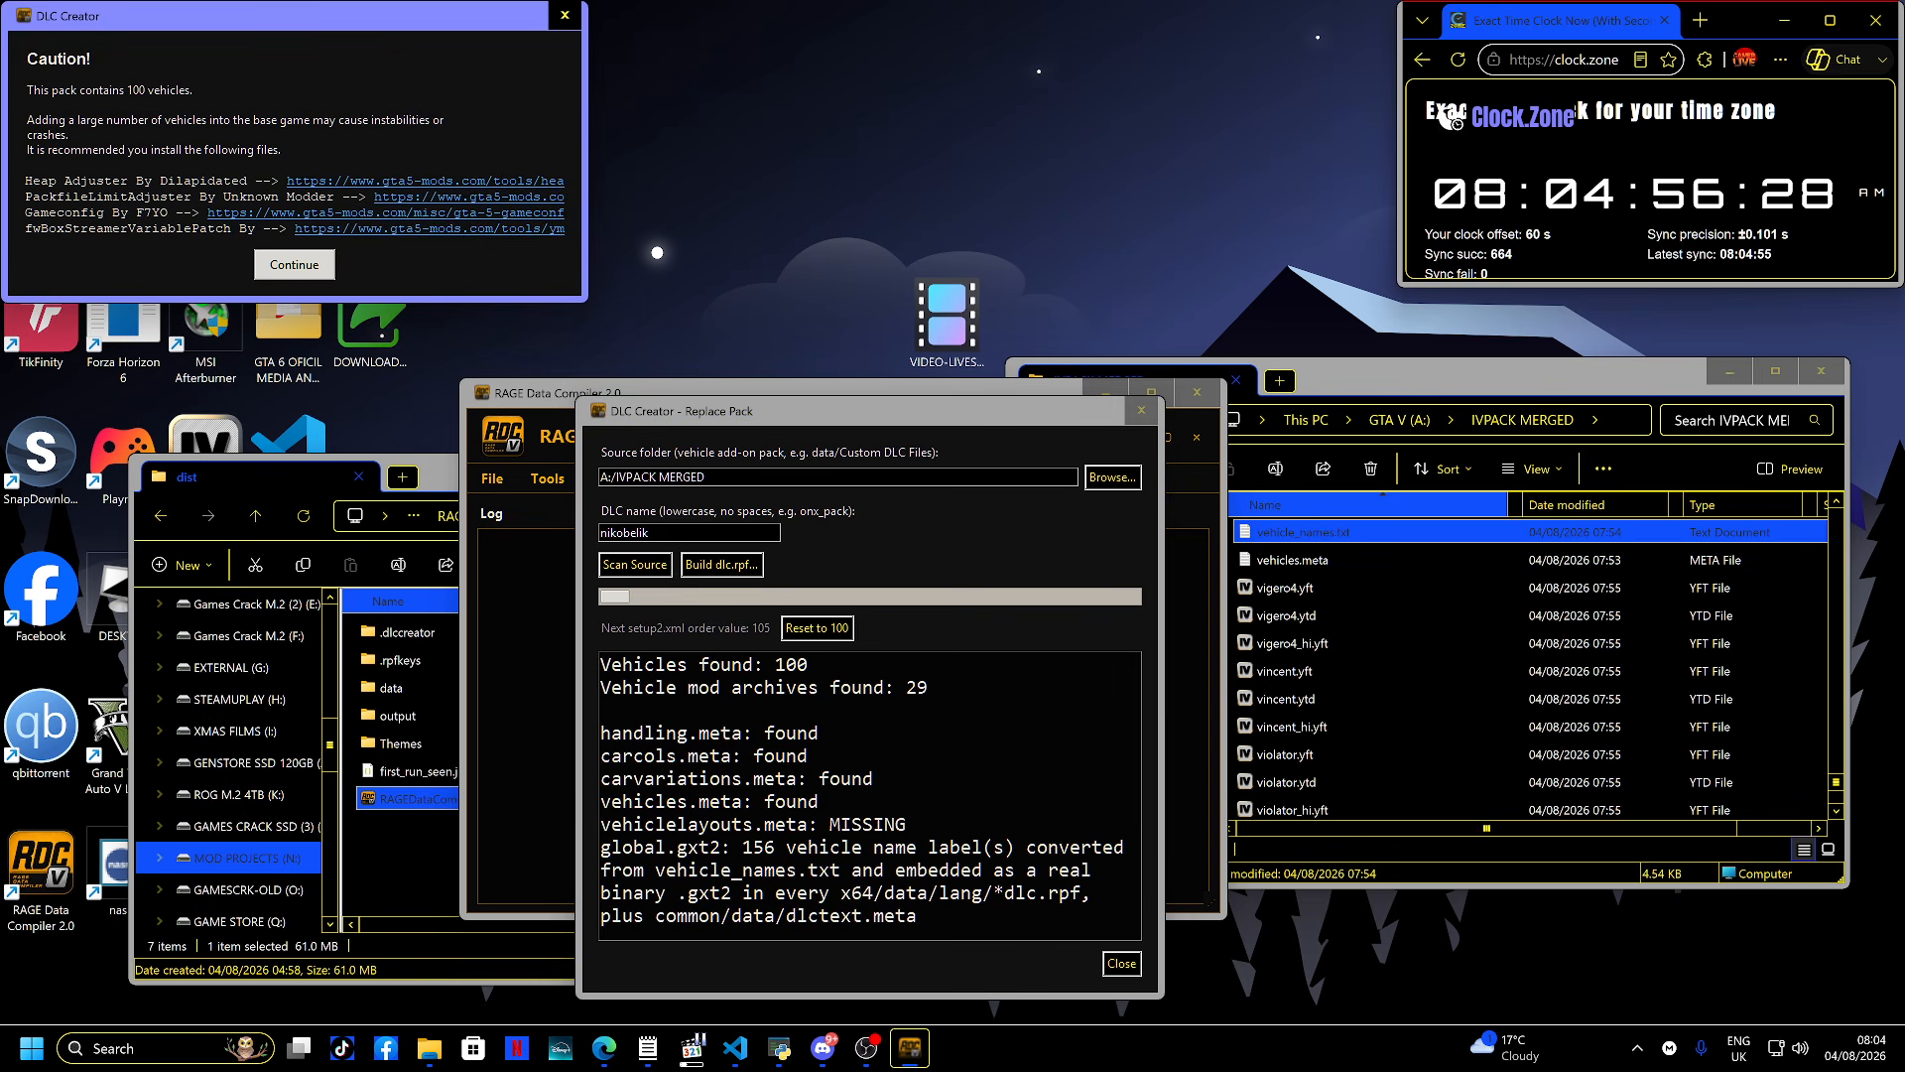
{"action": "left_click_drag", "start_coordinate": [379, 27], "coordinate": [930, 550]}
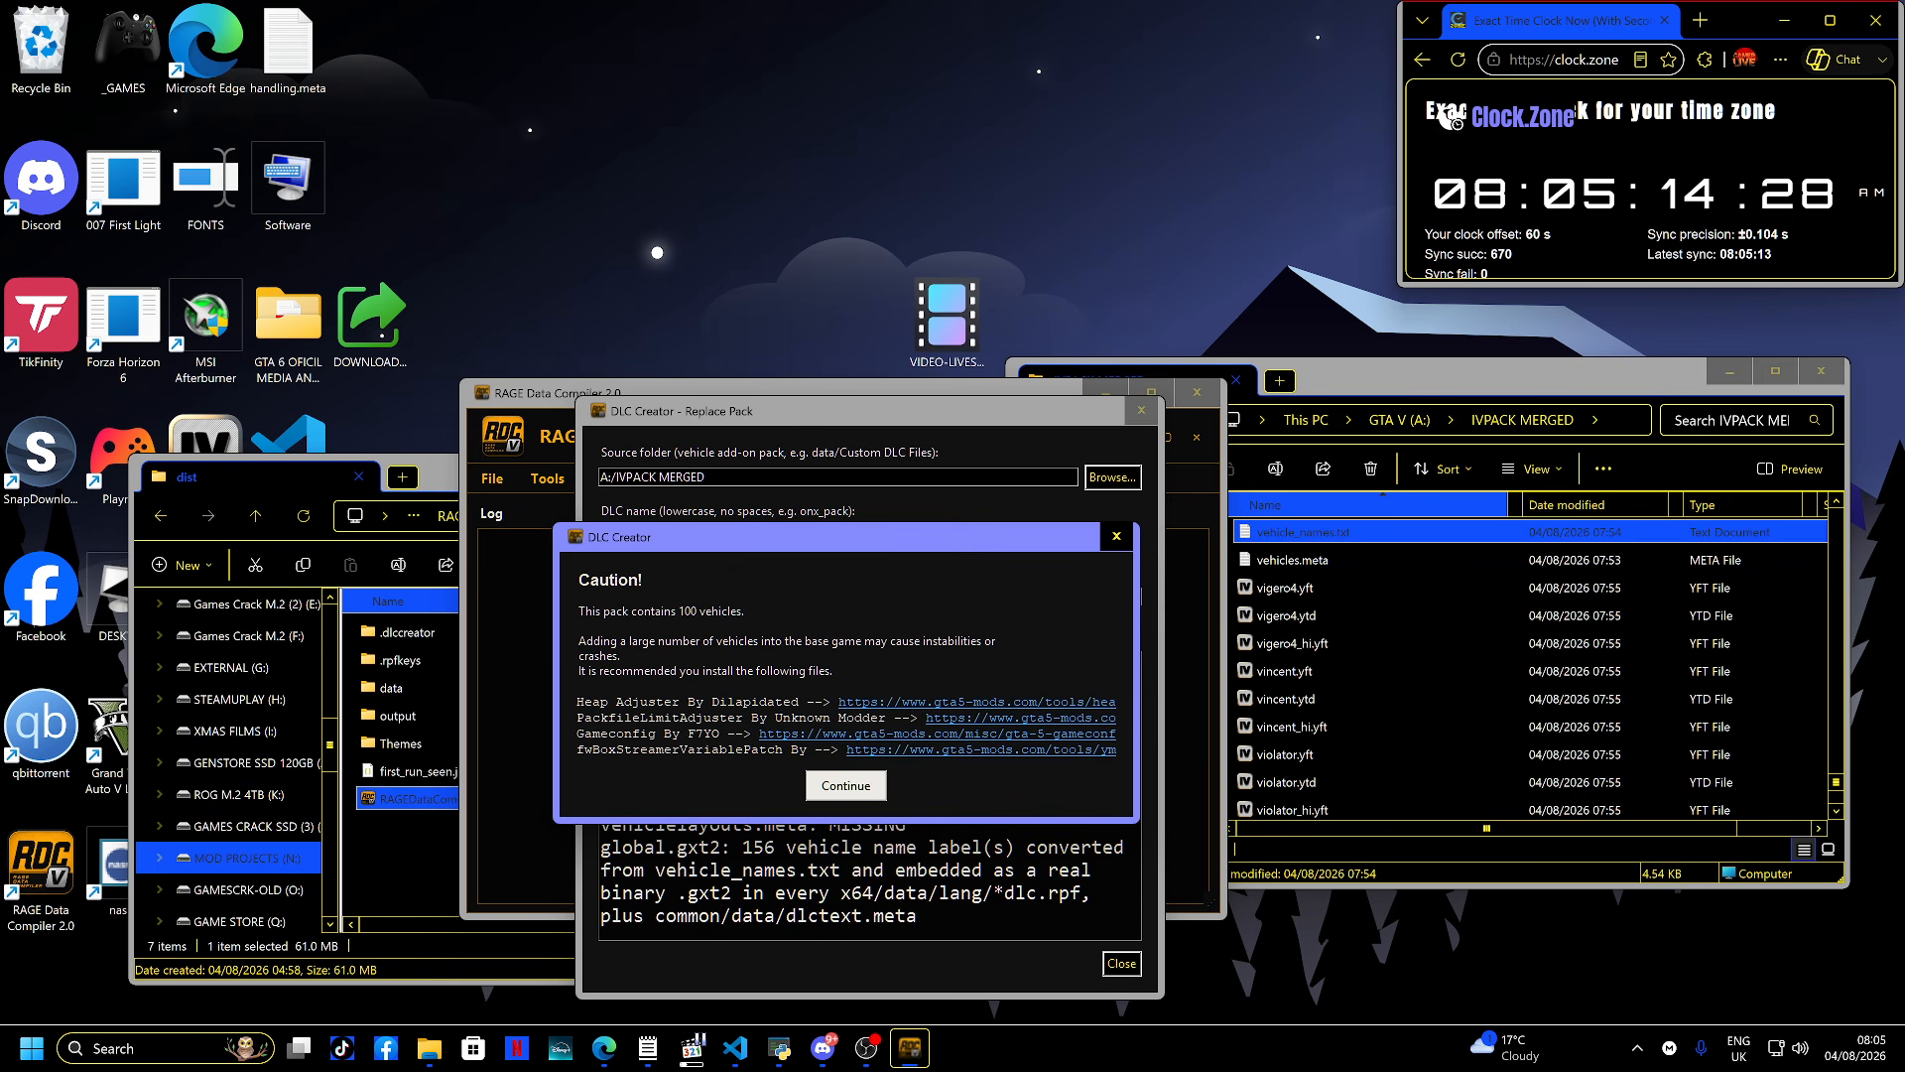
{"action": "left_click", "coordinate": [846, 786]}
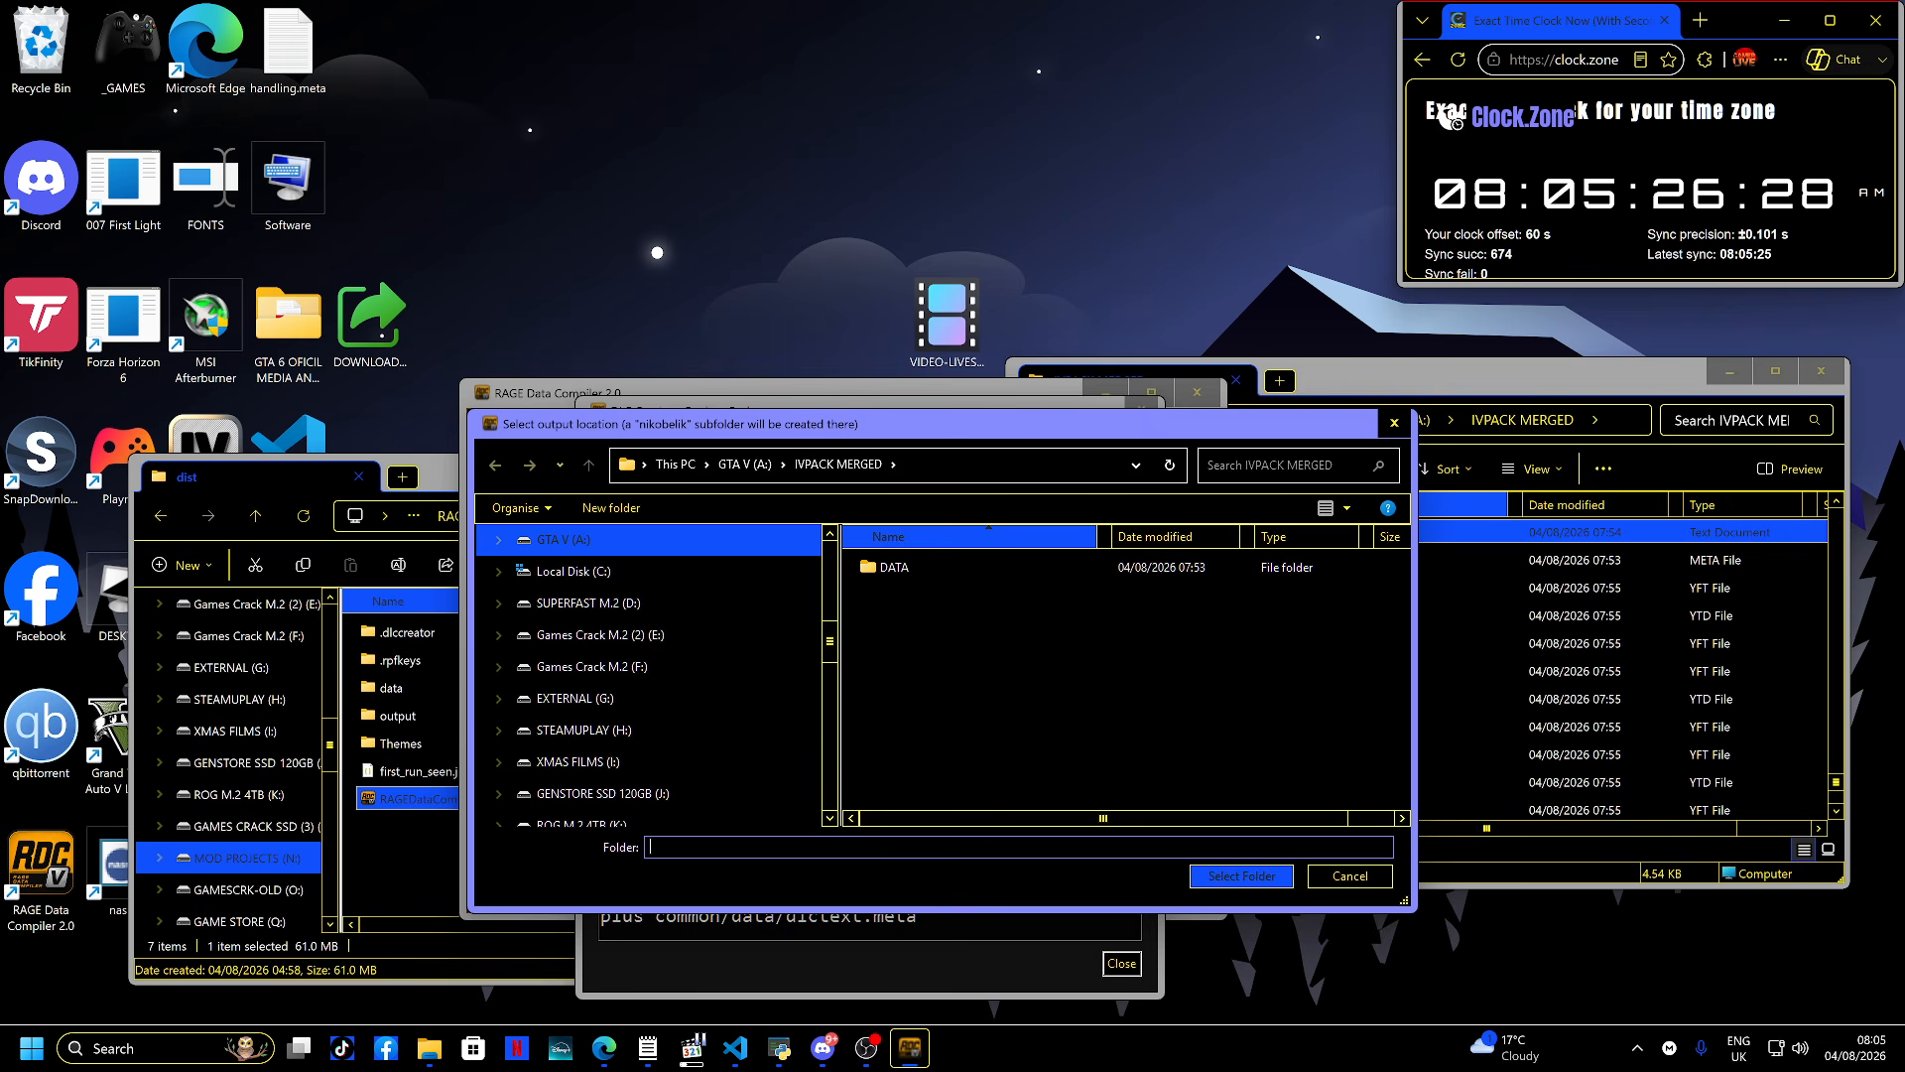
{"action": "scroll", "coordinate": [645, 635], "scroll_direction": "up", "scroll_amount": 3}
{"action": "scroll", "coordinate": [645, 635], "scroll_direction": "down", "scroll_amount": 2}
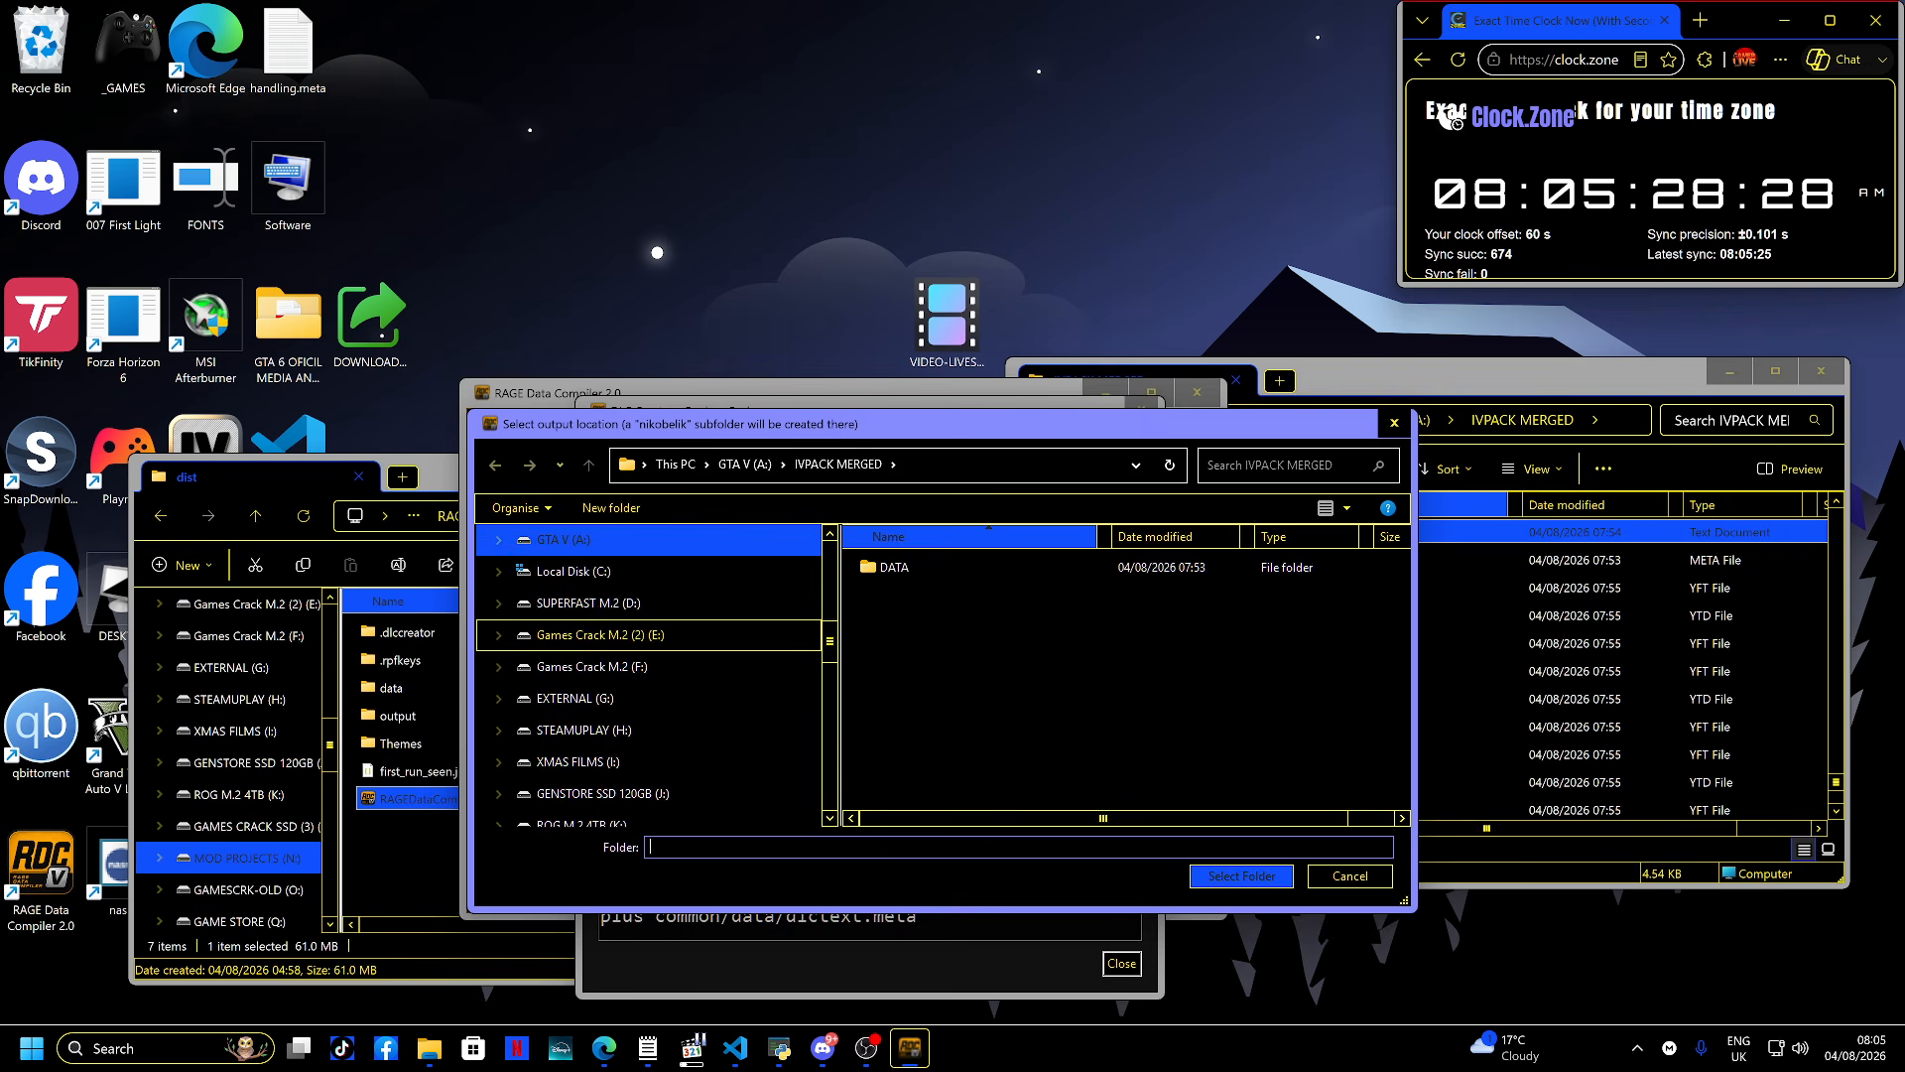
{"action": "left_click", "coordinate": [561, 635]}
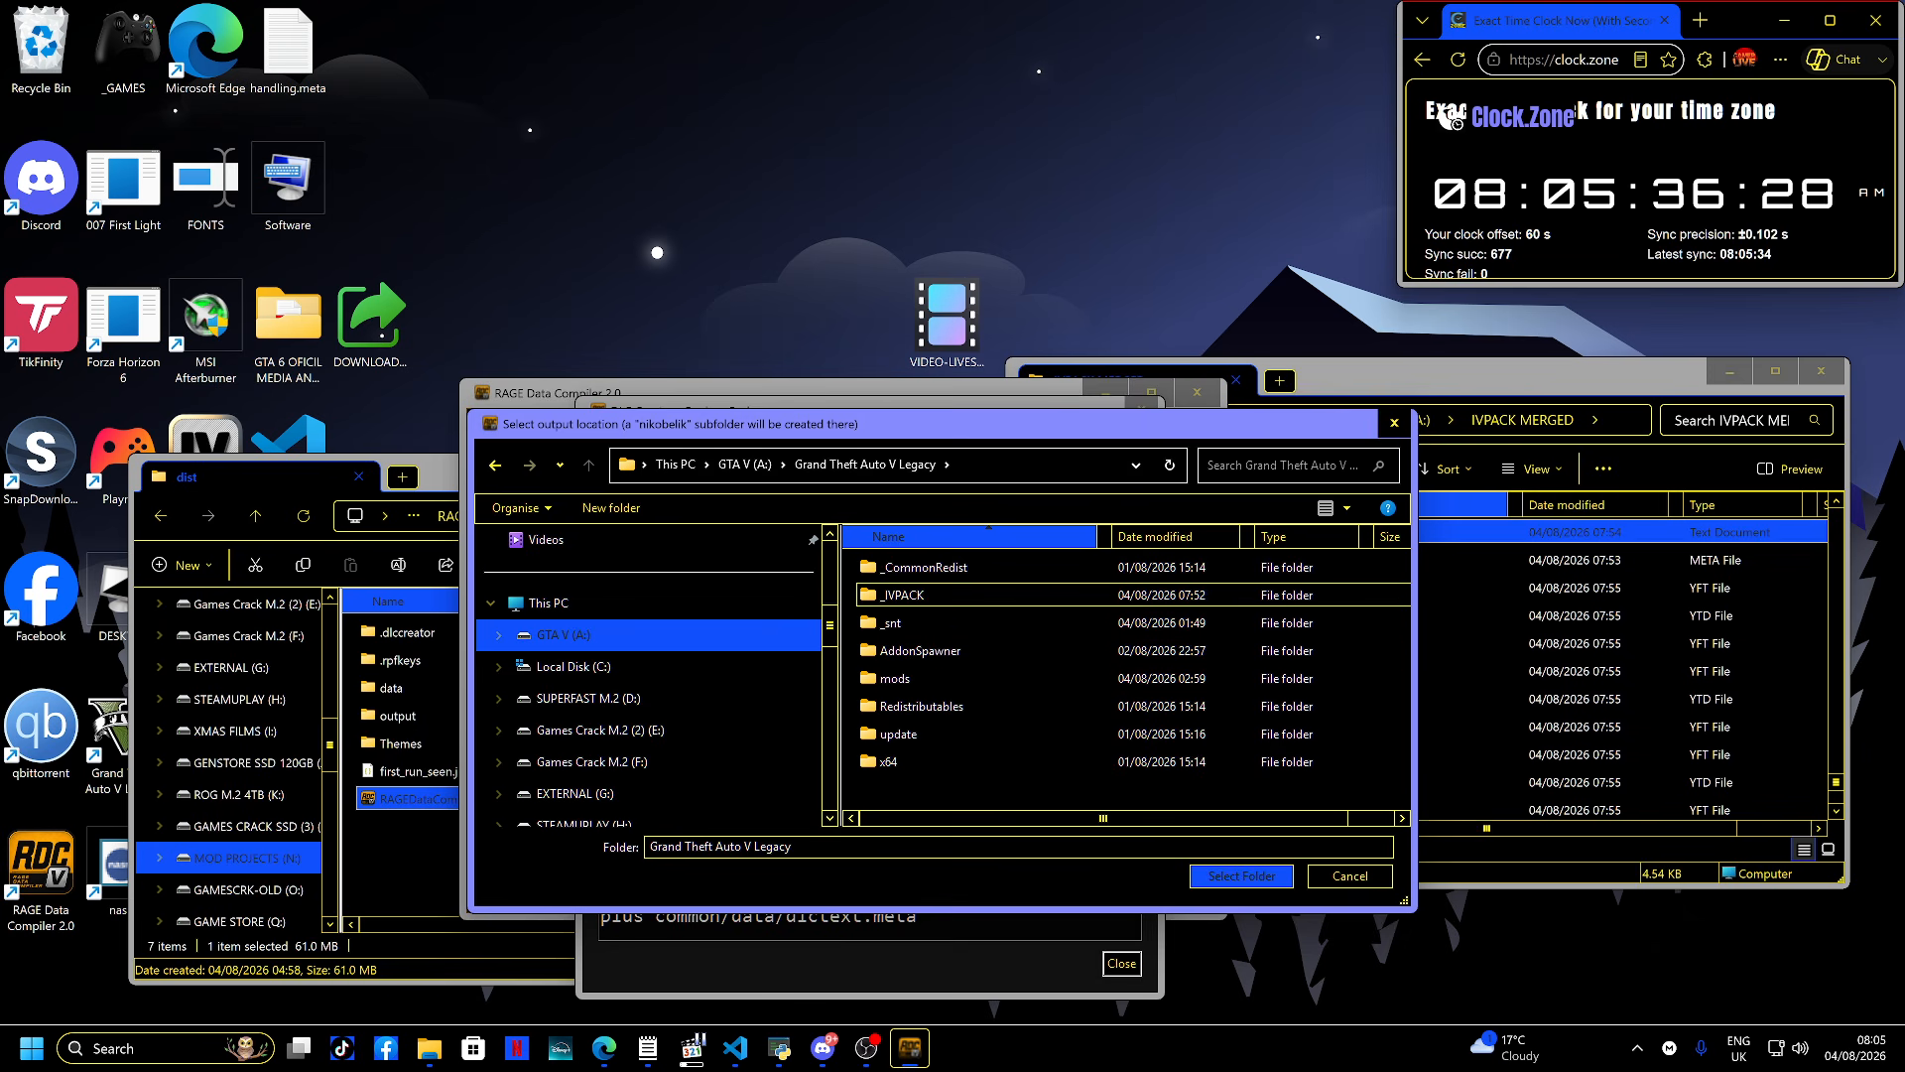
- Launch OpenIV and open Grand Theft Auto V for Windows
{"action": "left_click", "coordinate": [1469, 643]}
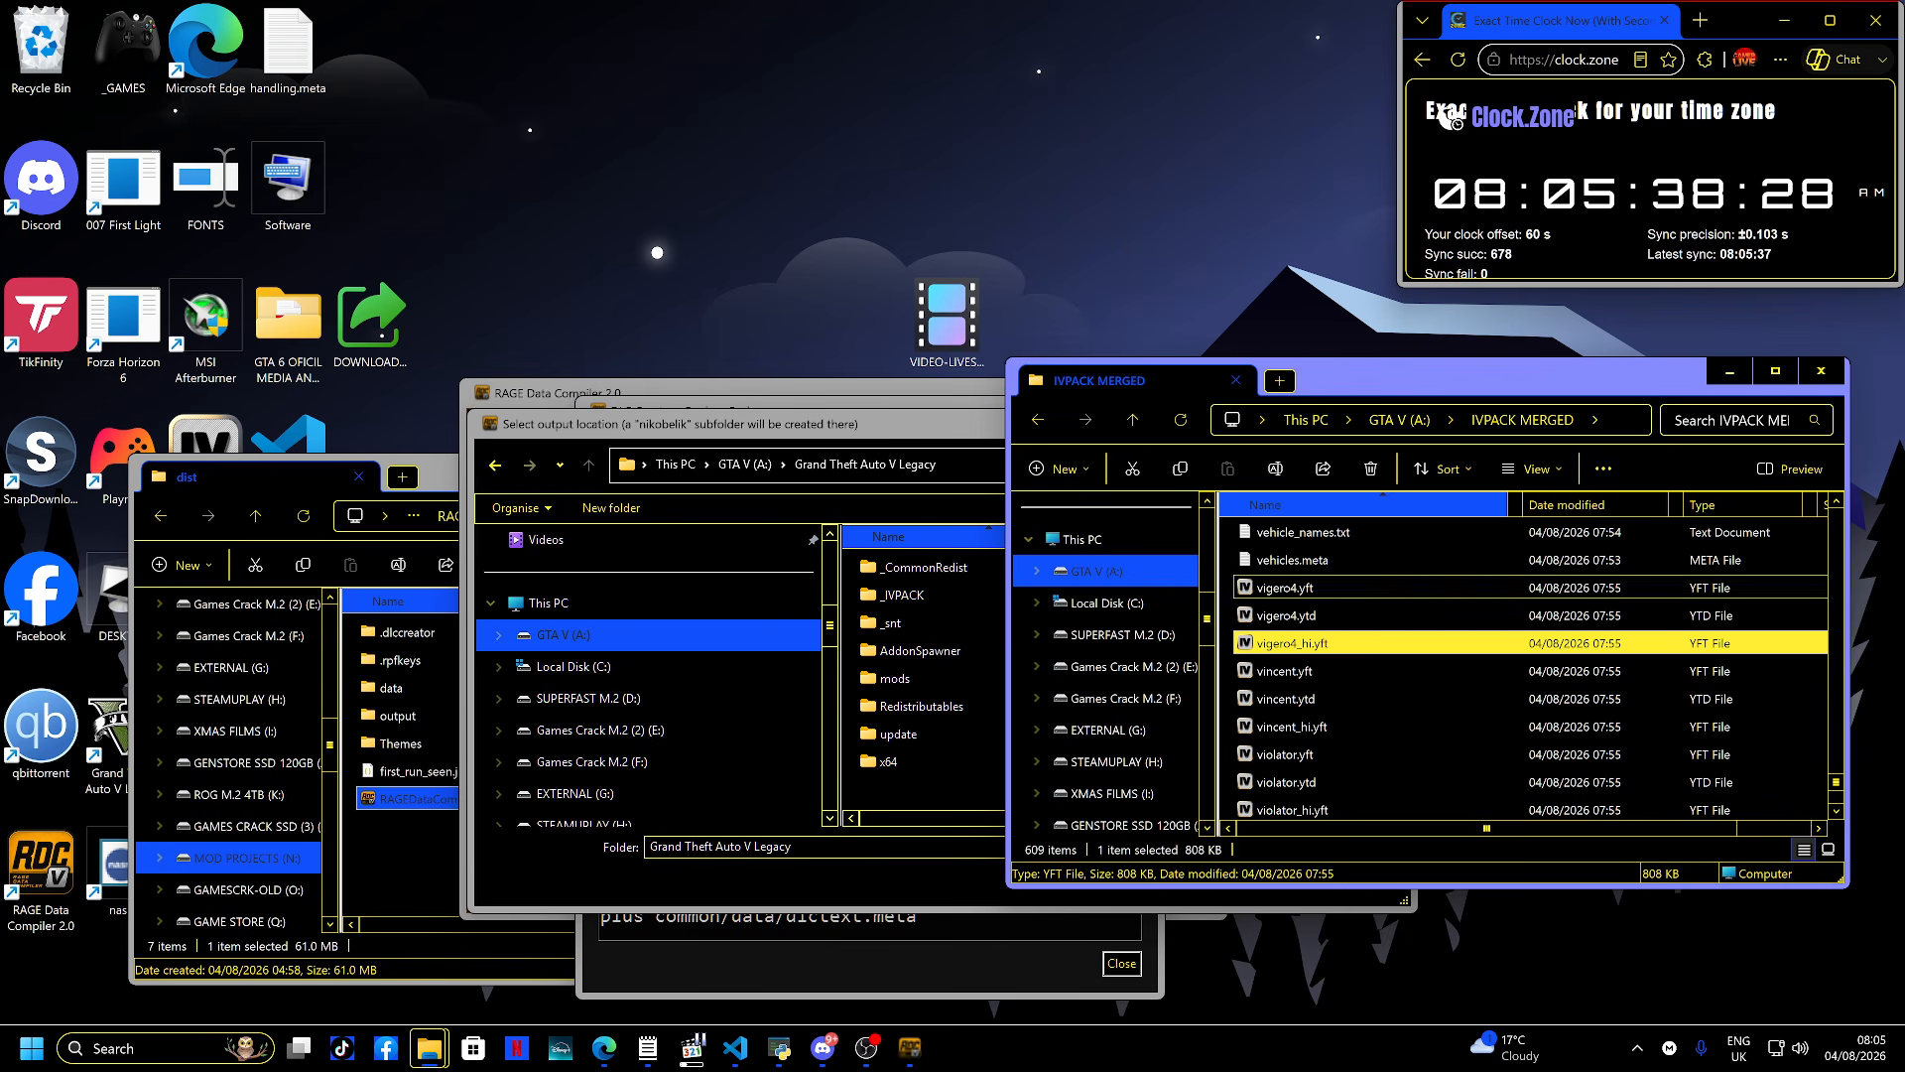
{"action": "left_click_drag", "start_coordinate": [1347, 391], "coordinate": [1348, 382]}
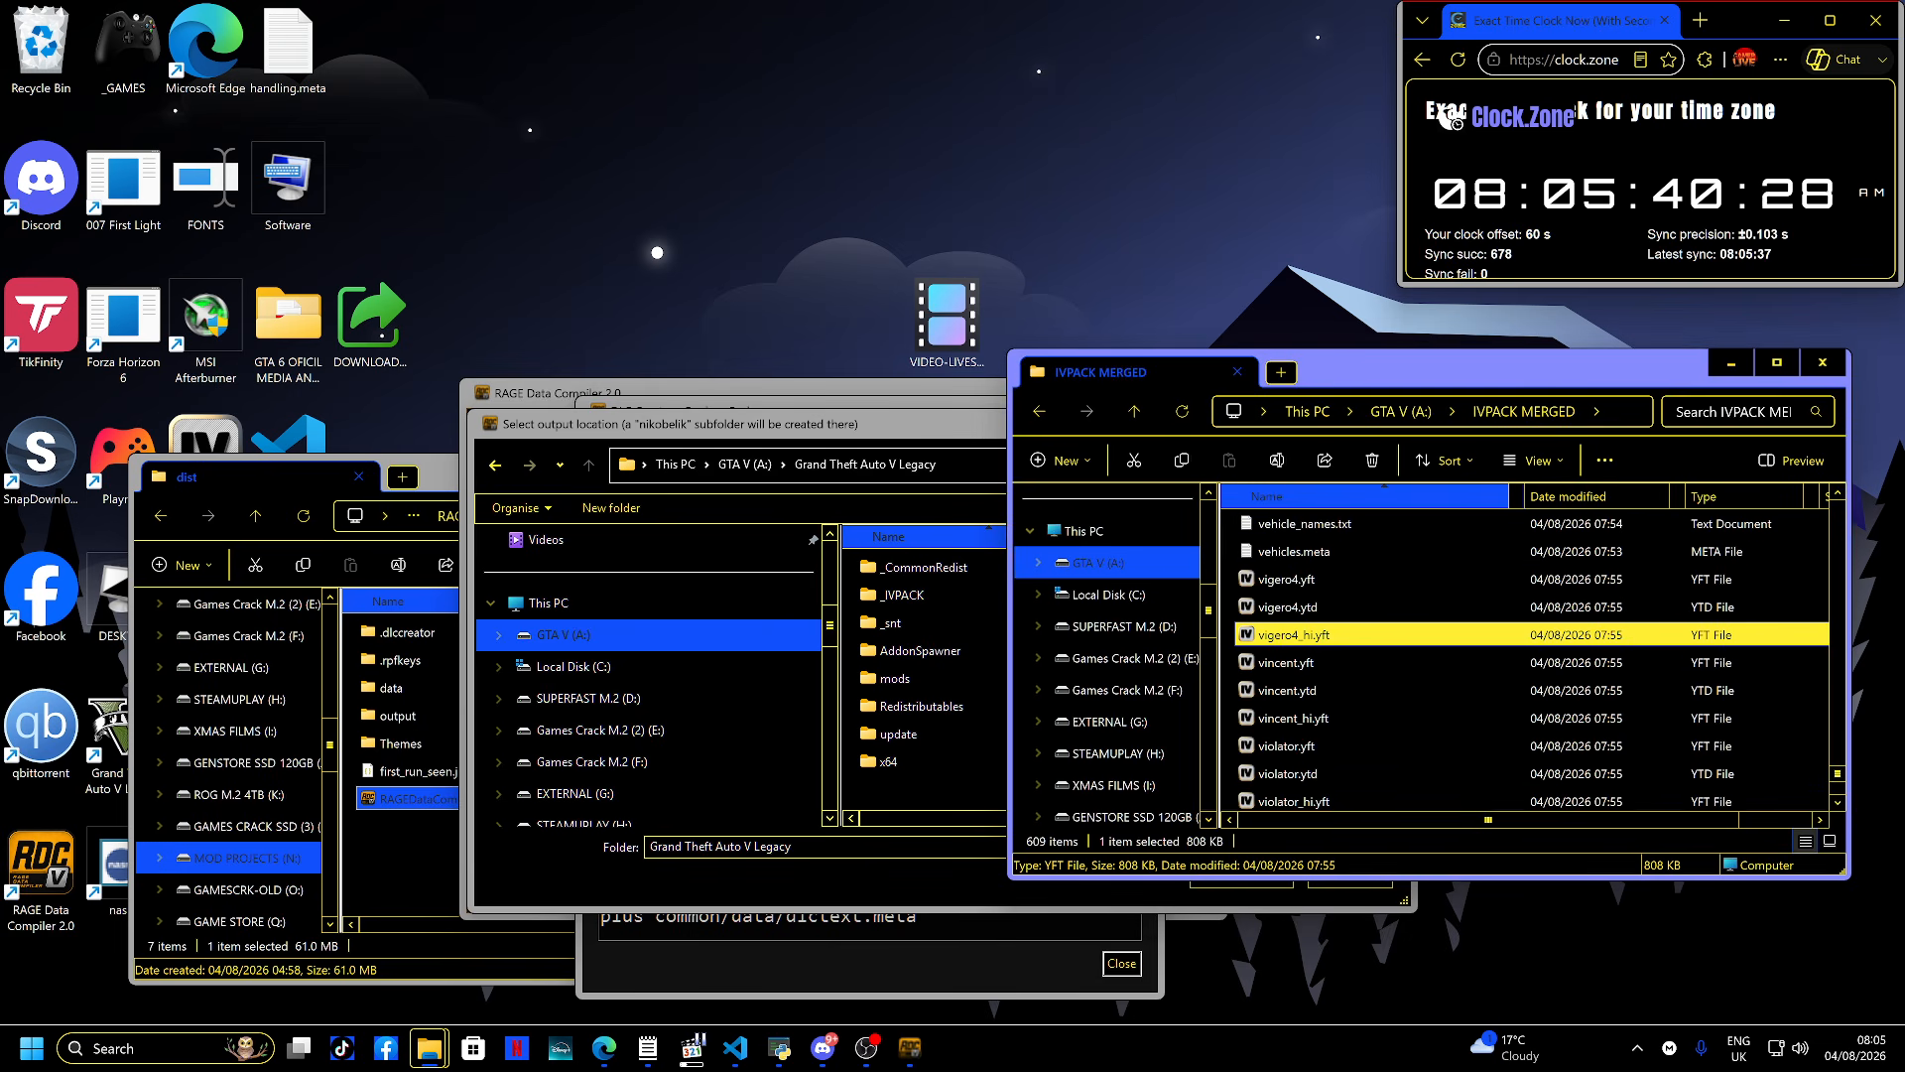
{"action": "key", "text": "super"}
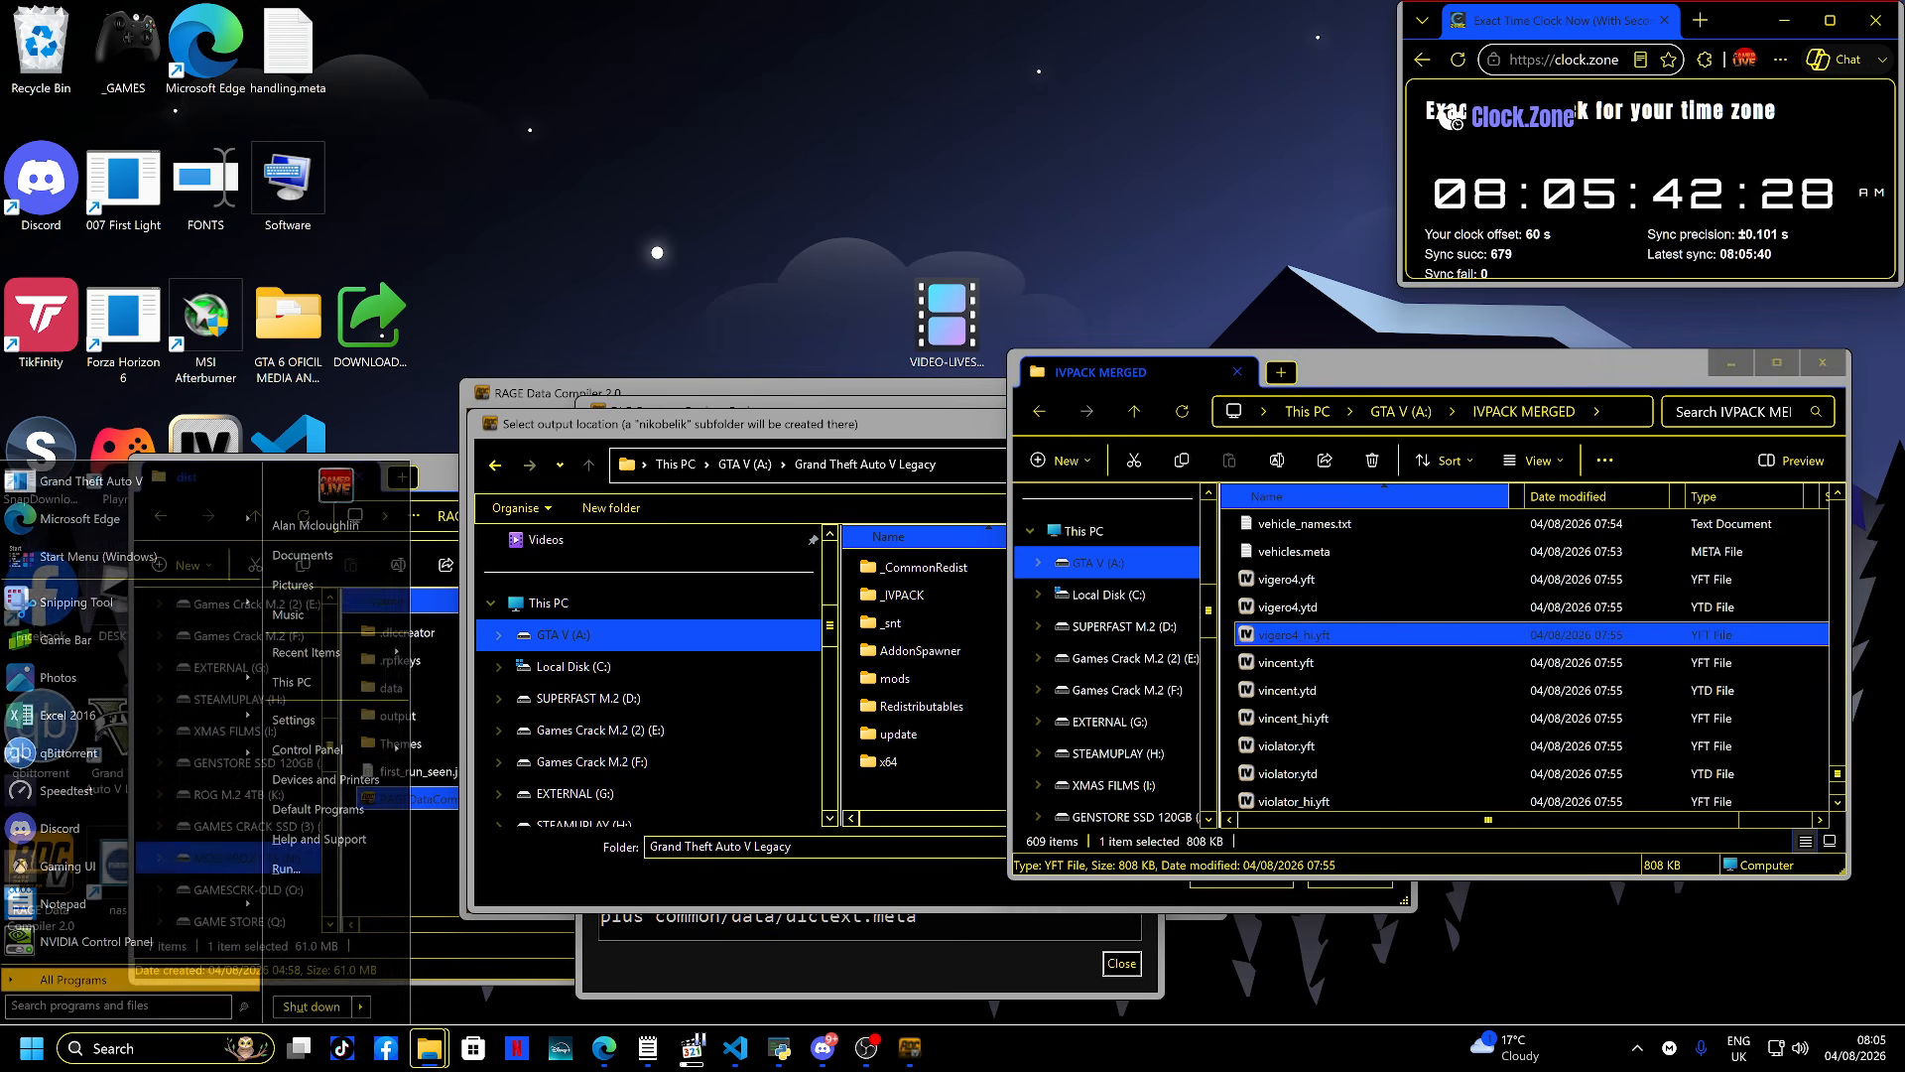
{"action": "type", "text": "open"}
{"action": "key", "text": "Return"}
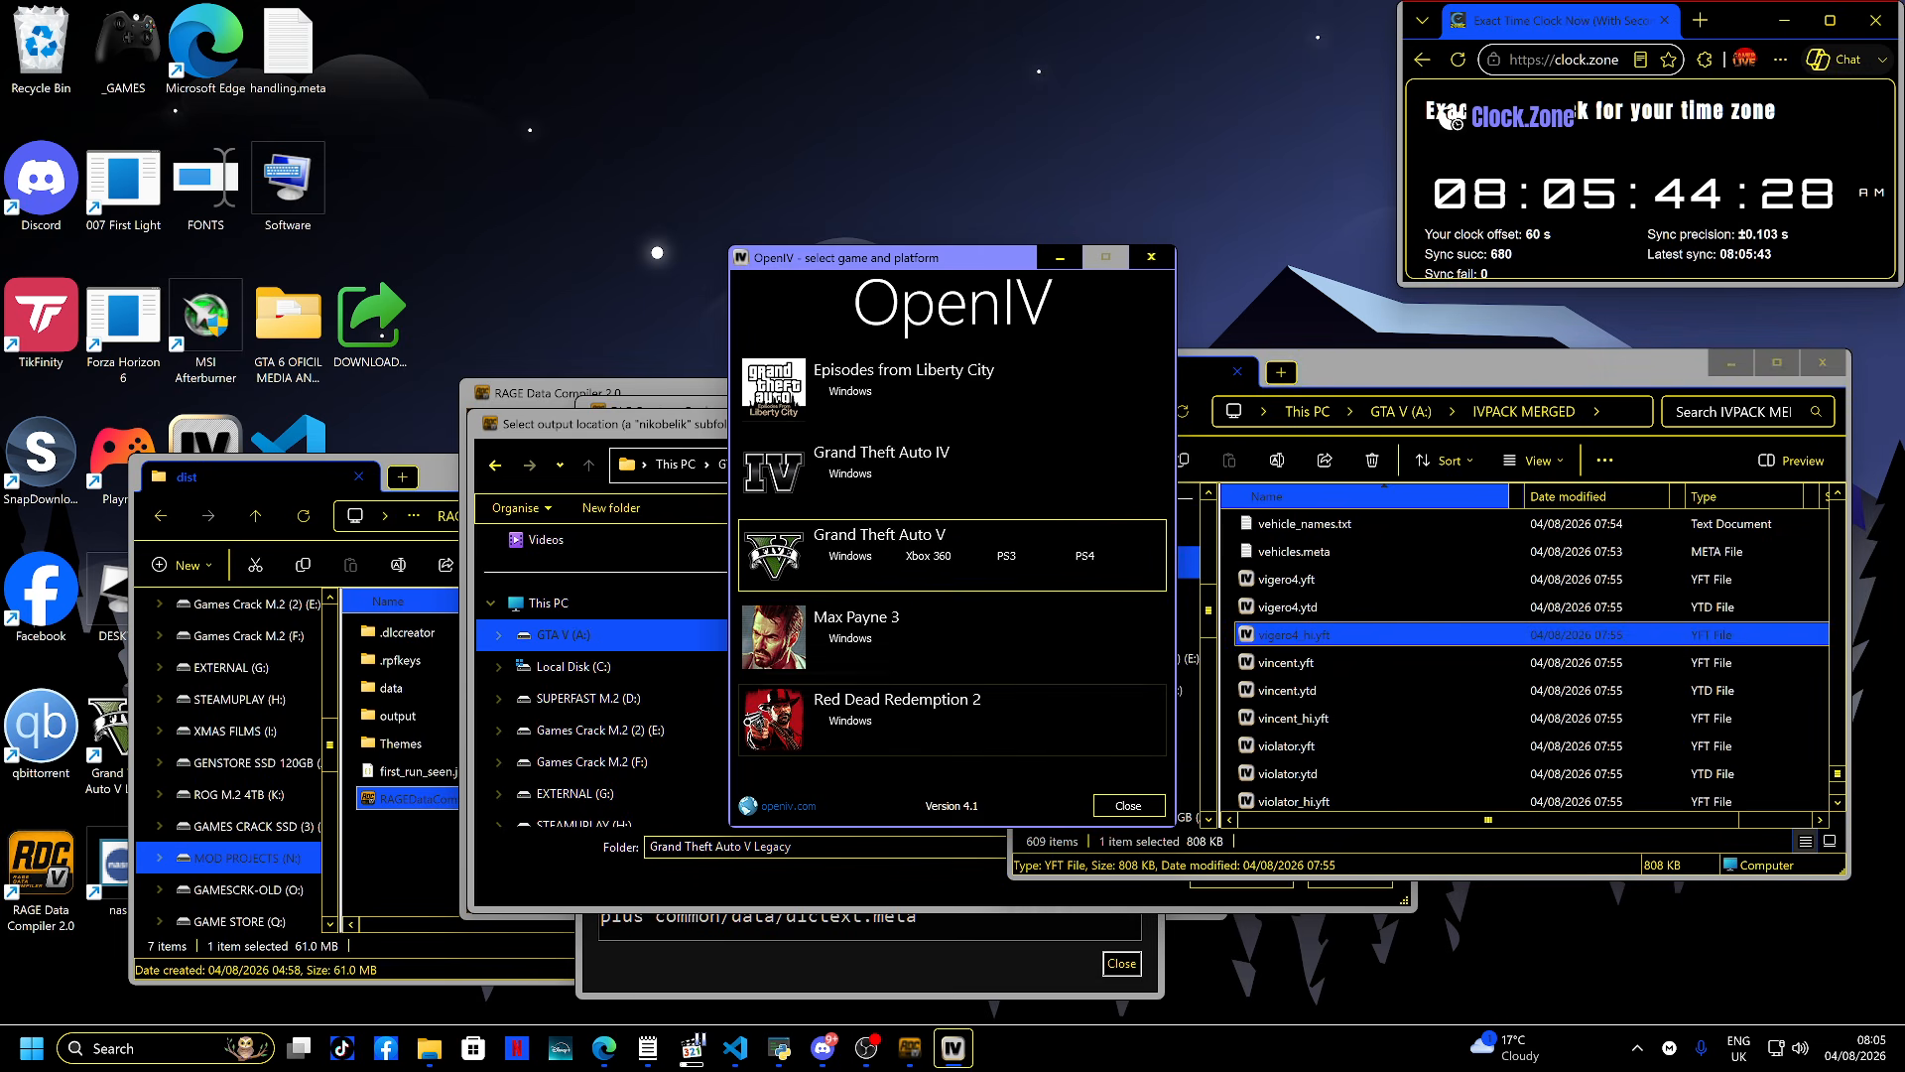
{"action": "key", "text": "Return"}
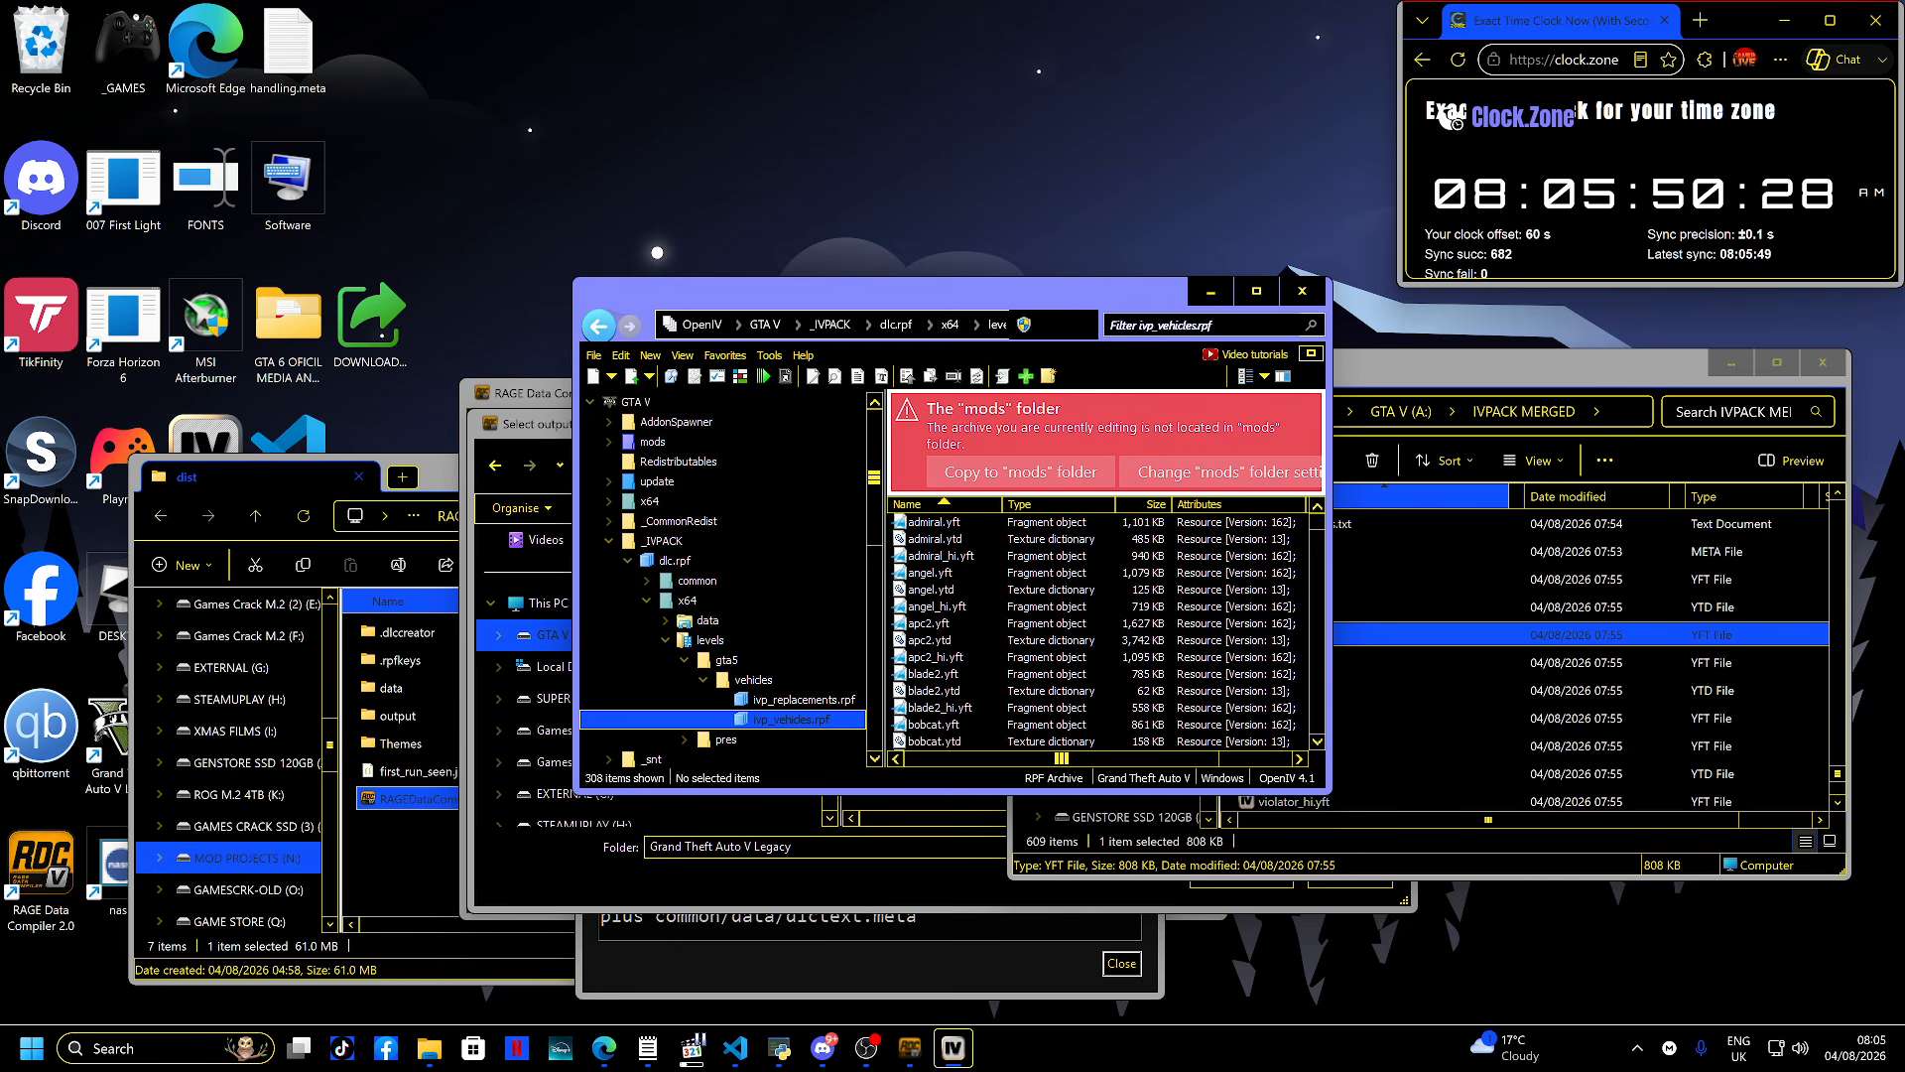
- Delete the old dlc.rpf from the _IVPACK folder in the game directory
{"action": "left_click", "coordinate": [650, 501]}
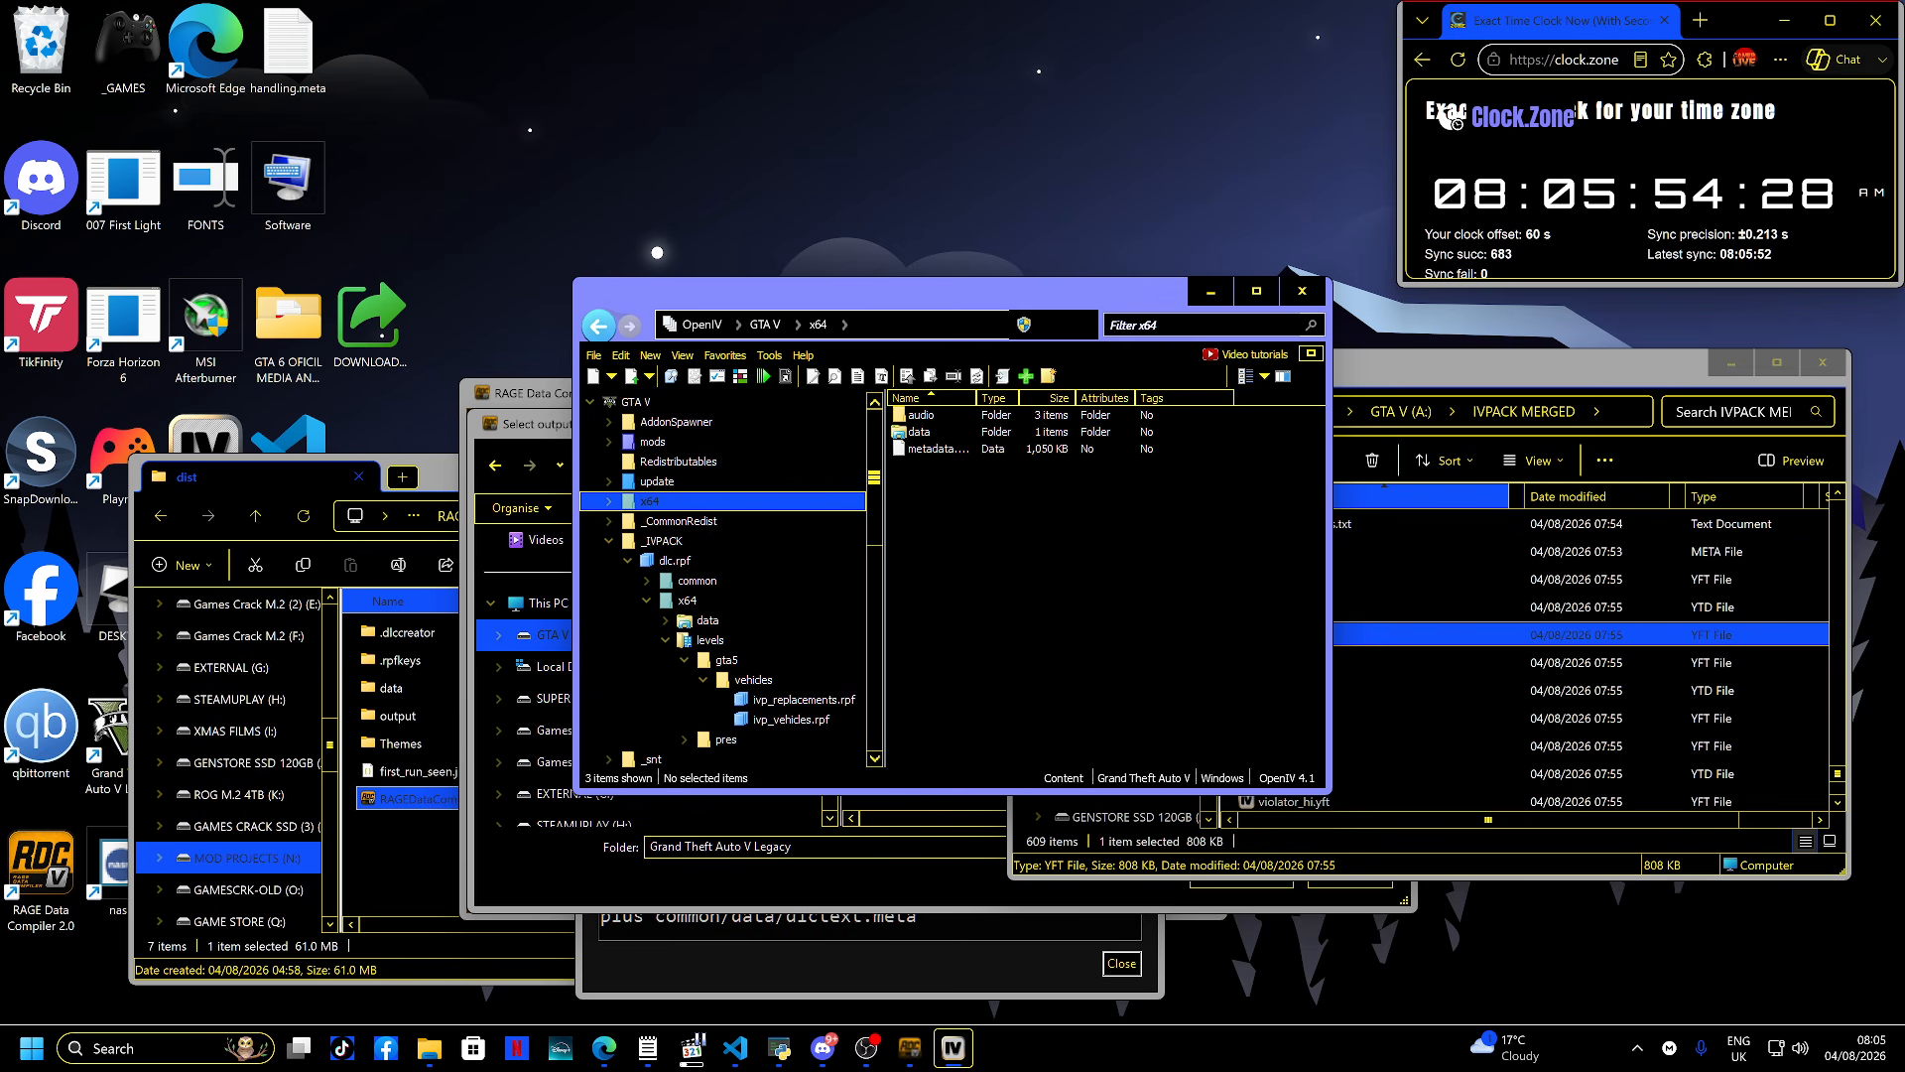
{"action": "left_click", "coordinate": [608, 541]}
{"action": "left_click", "coordinate": [661, 541]}
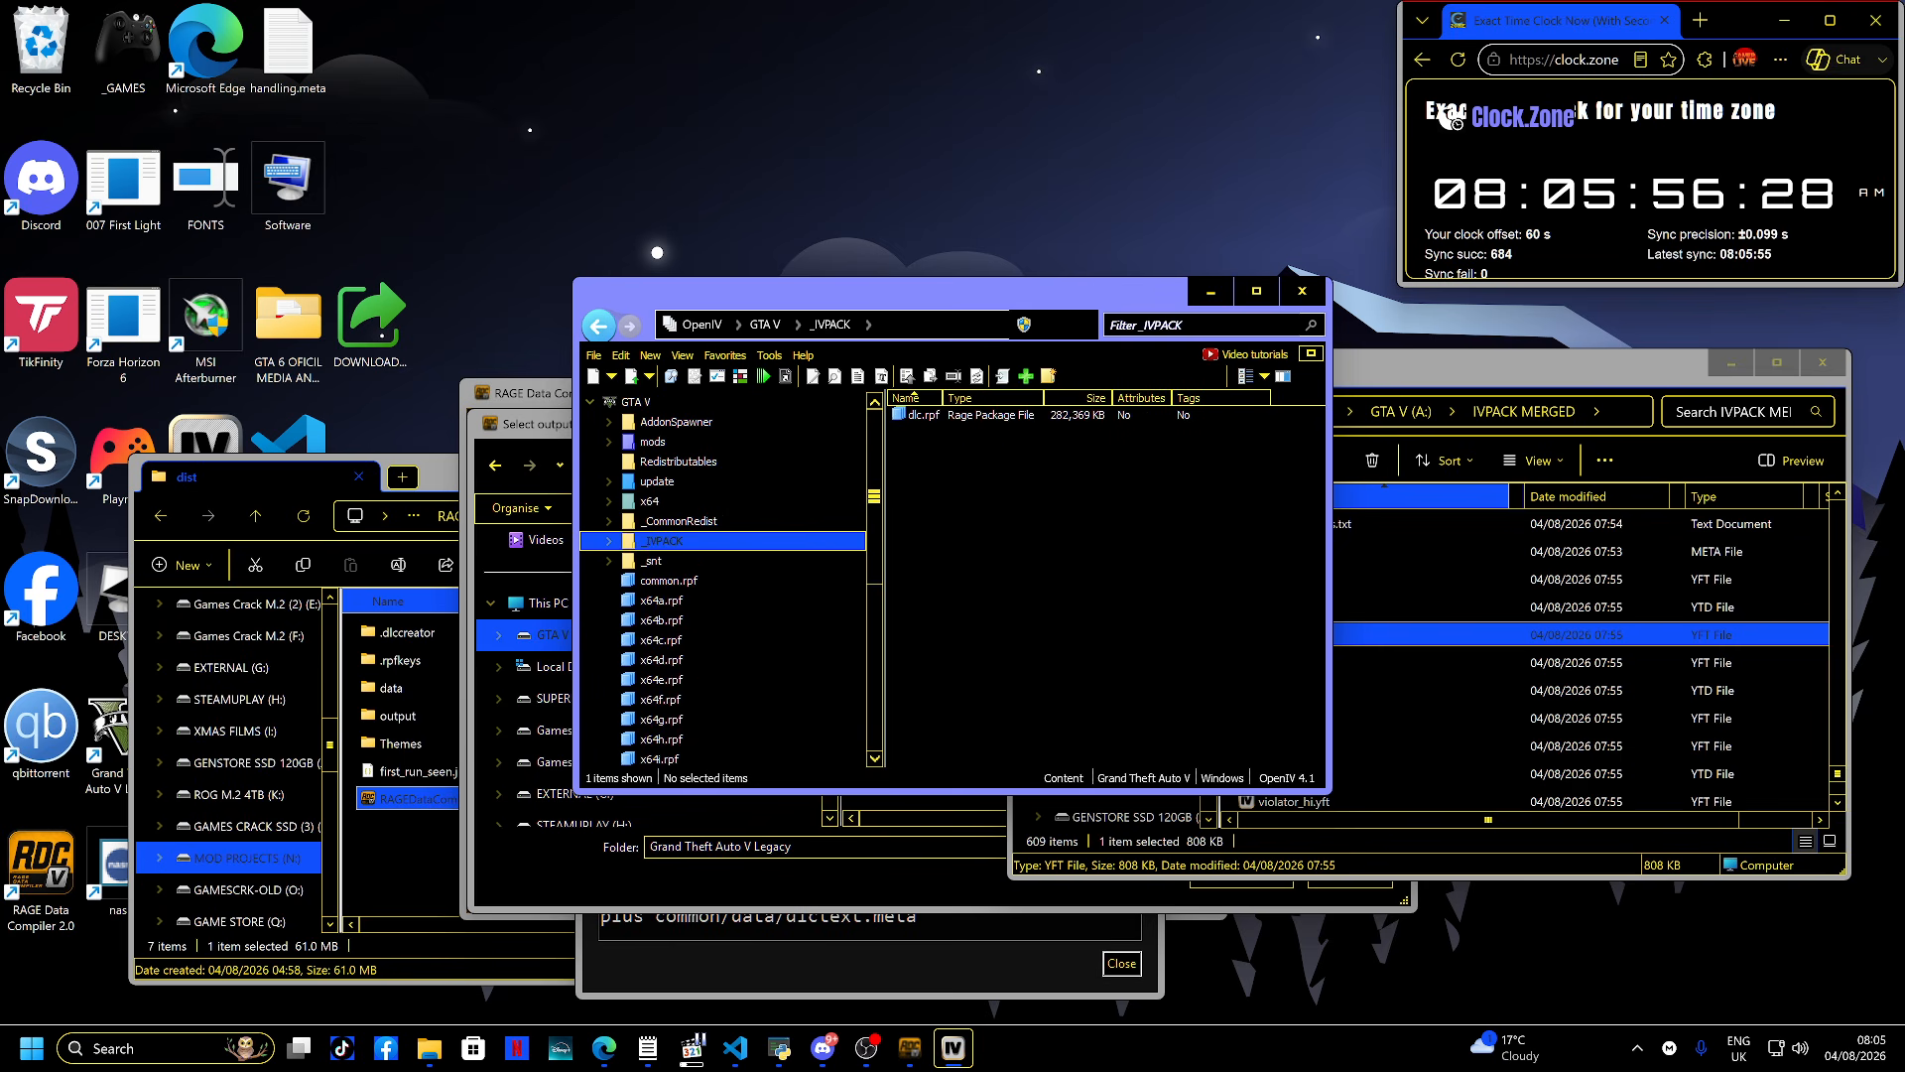
{"action": "left_click", "coordinate": [923, 415]}
{"action": "key", "text": "Delete"}
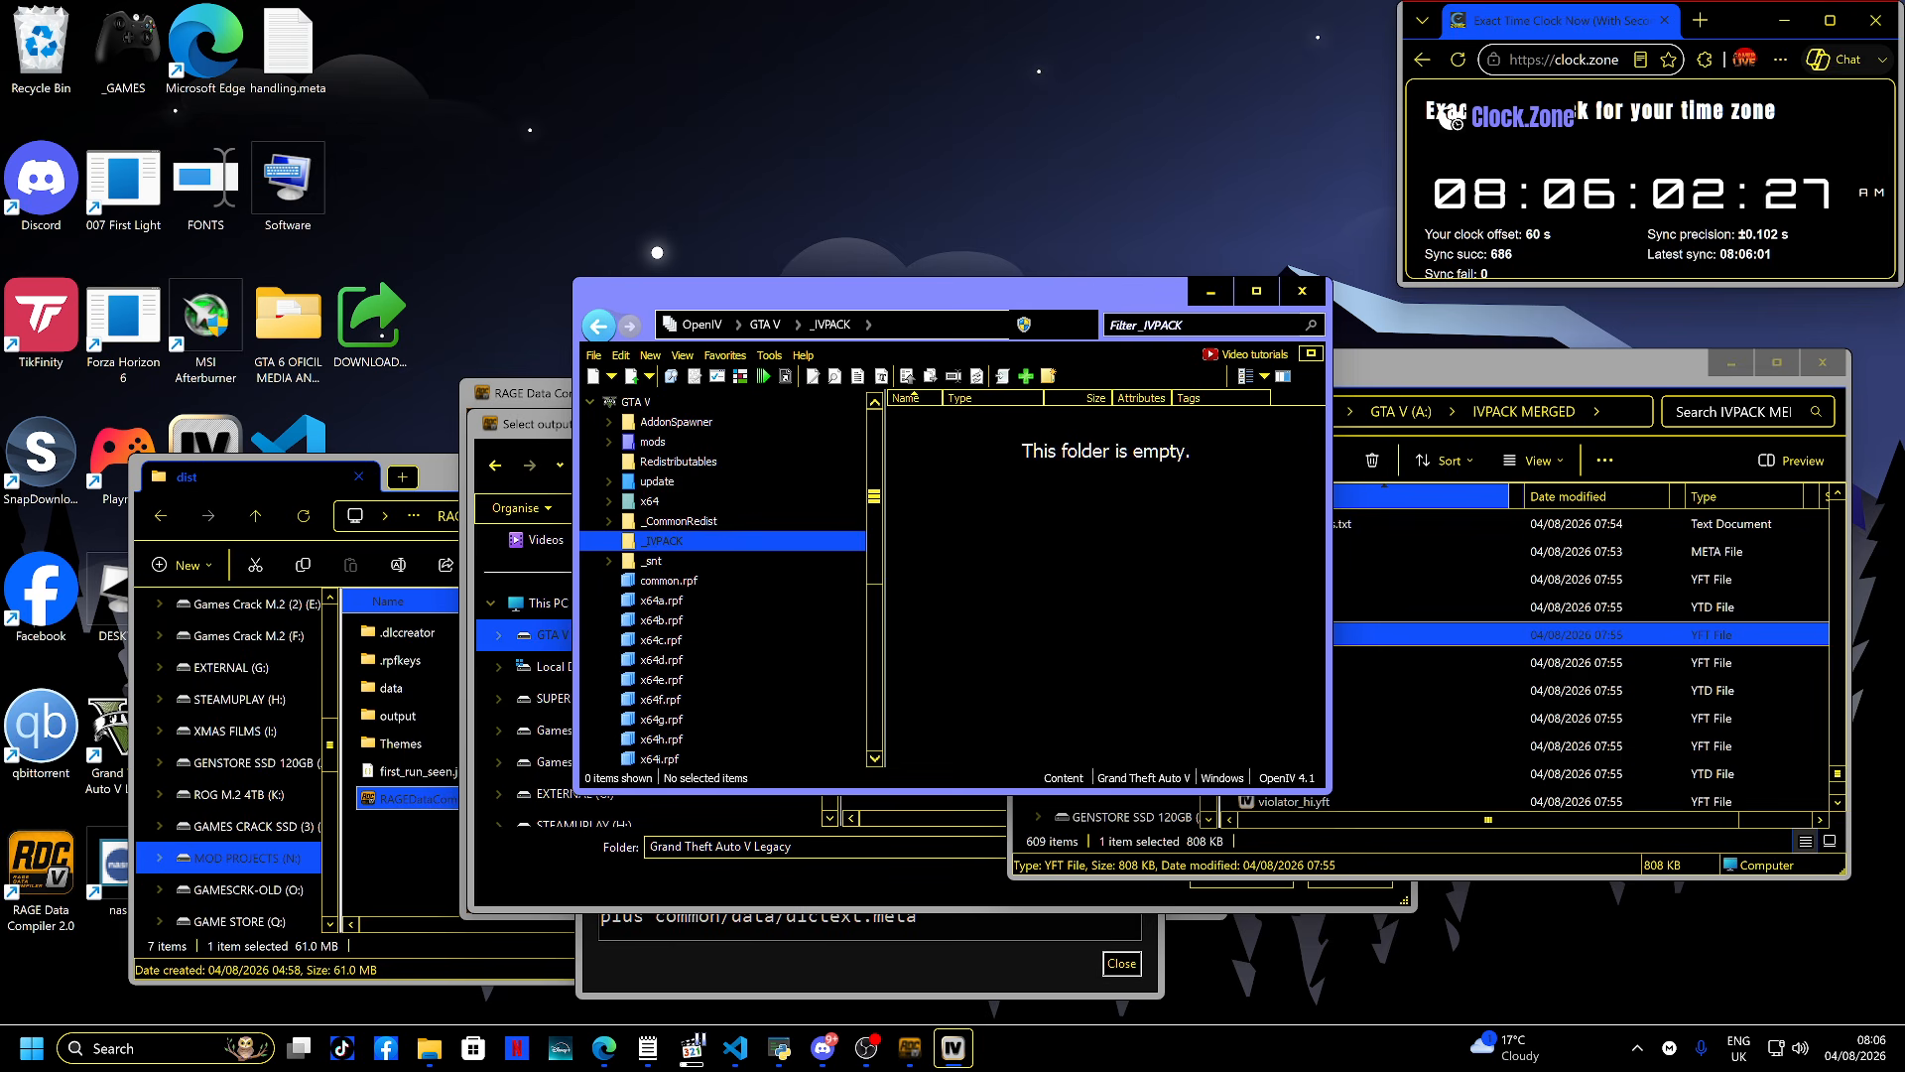
- Open dlclist.xml from mods\update\update.rpf\common\data in the OpenIV text editor
{"action": "left_click", "coordinate": [657, 481]}
{"action": "left_click", "coordinate": [655, 441]}
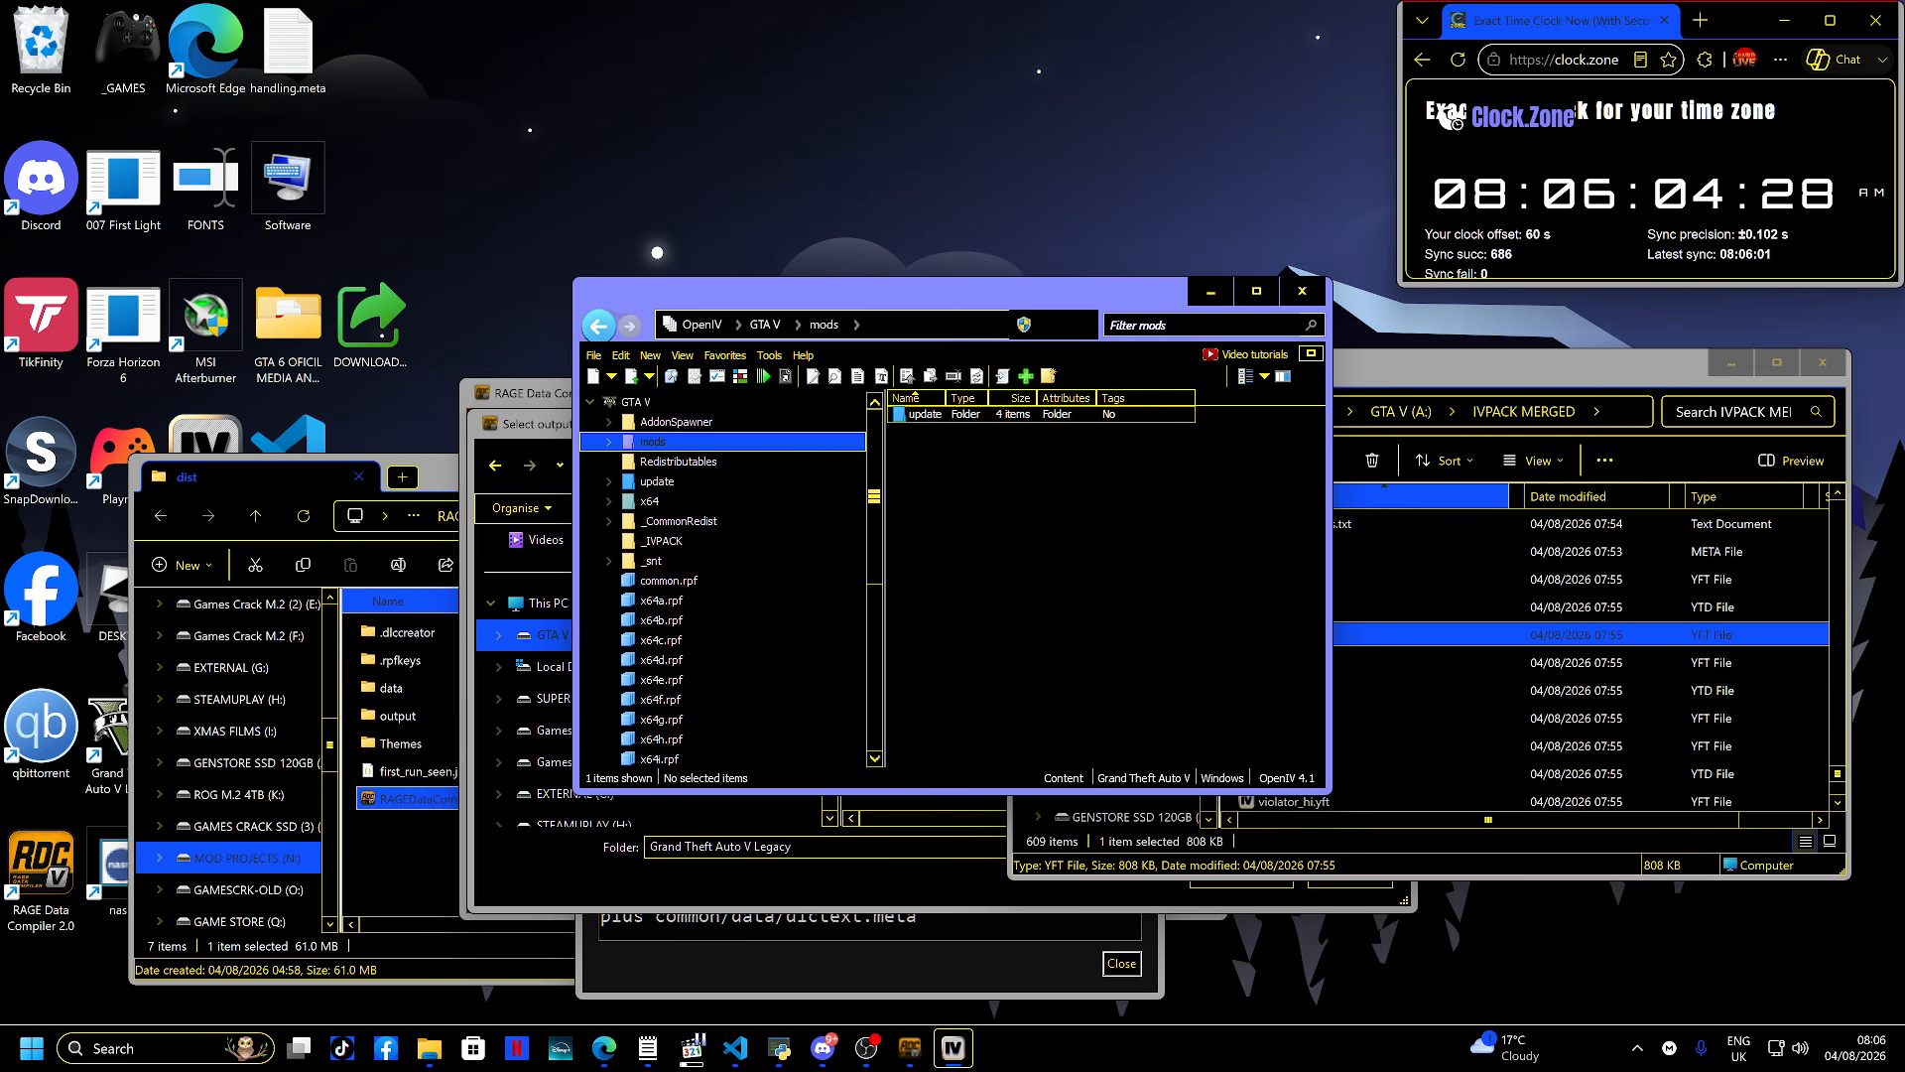
{"action": "left_click", "coordinate": [925, 414]}
{"action": "double_click", "coordinate": [924, 414]}
{"action": "double_click", "coordinate": [927, 431]}
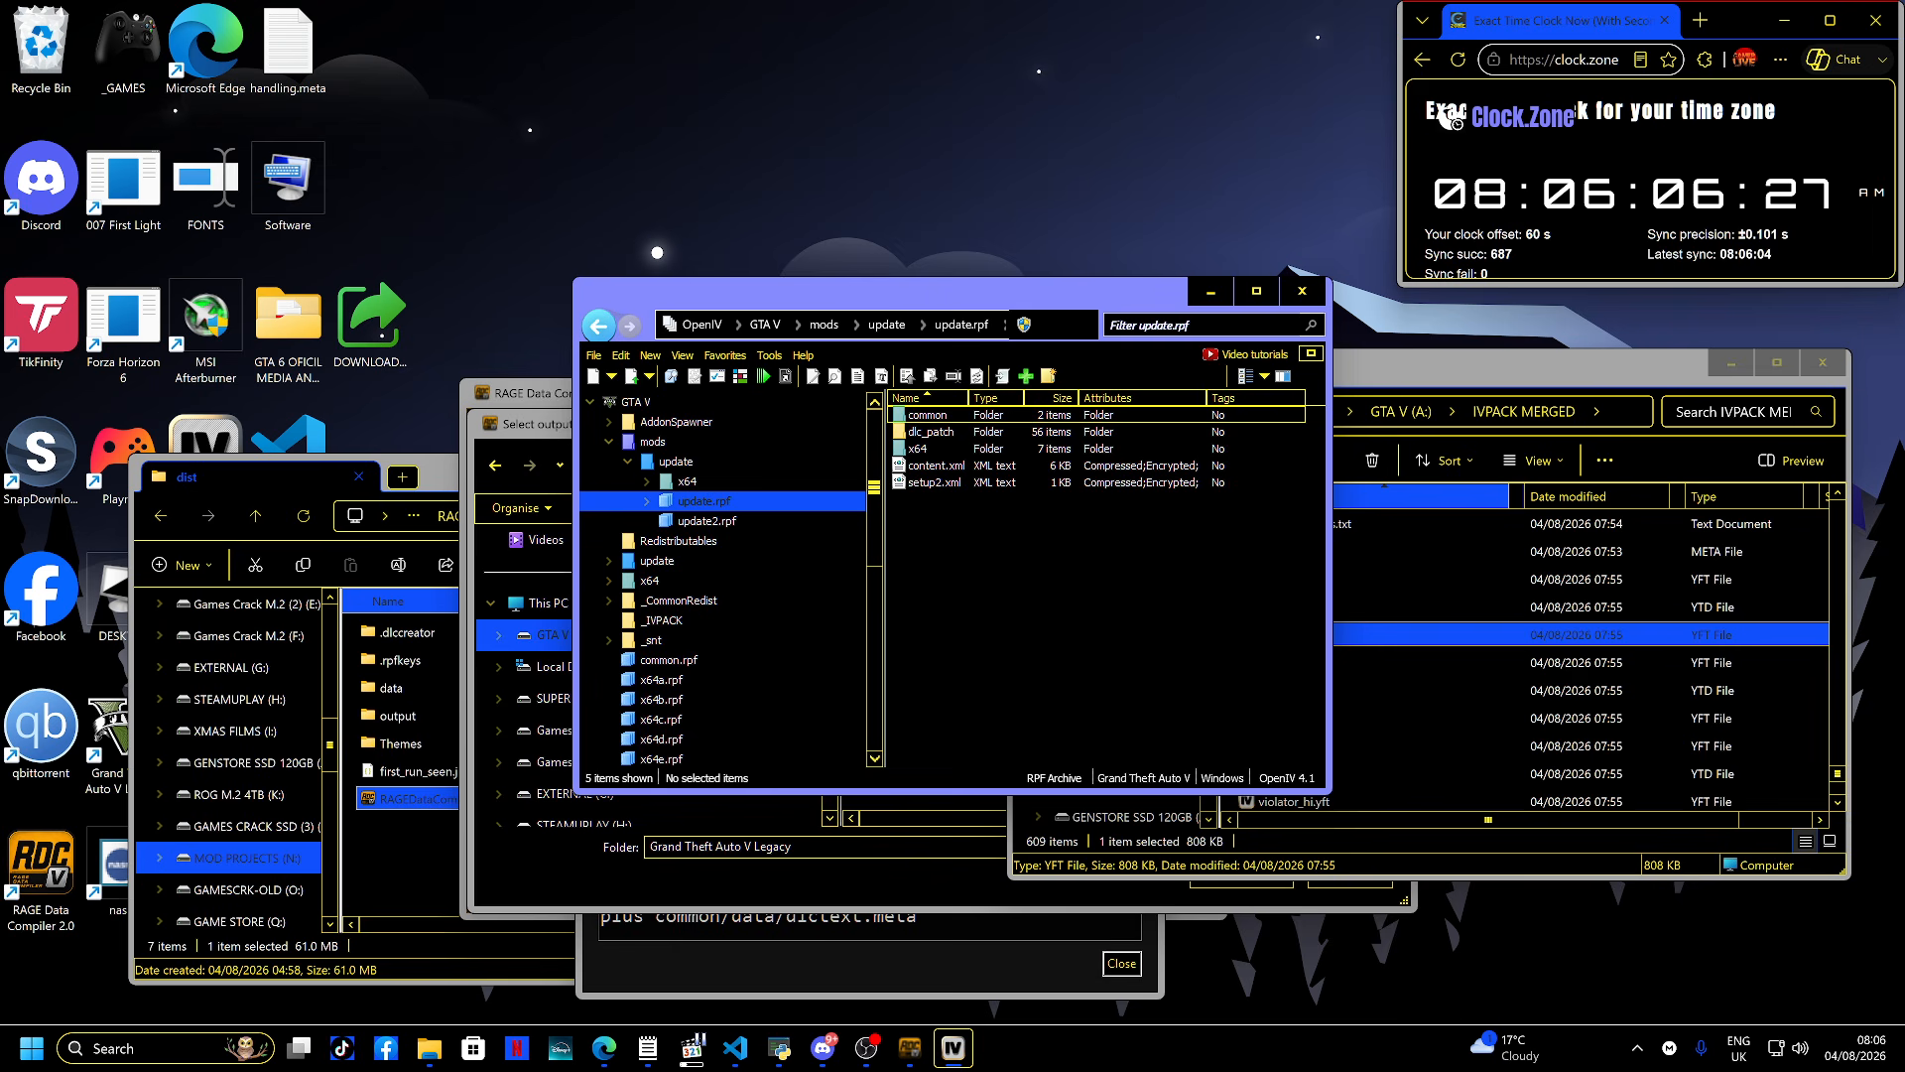
{"action": "double_click", "coordinate": [924, 414]}
{"action": "double_click", "coordinate": [925, 414]}
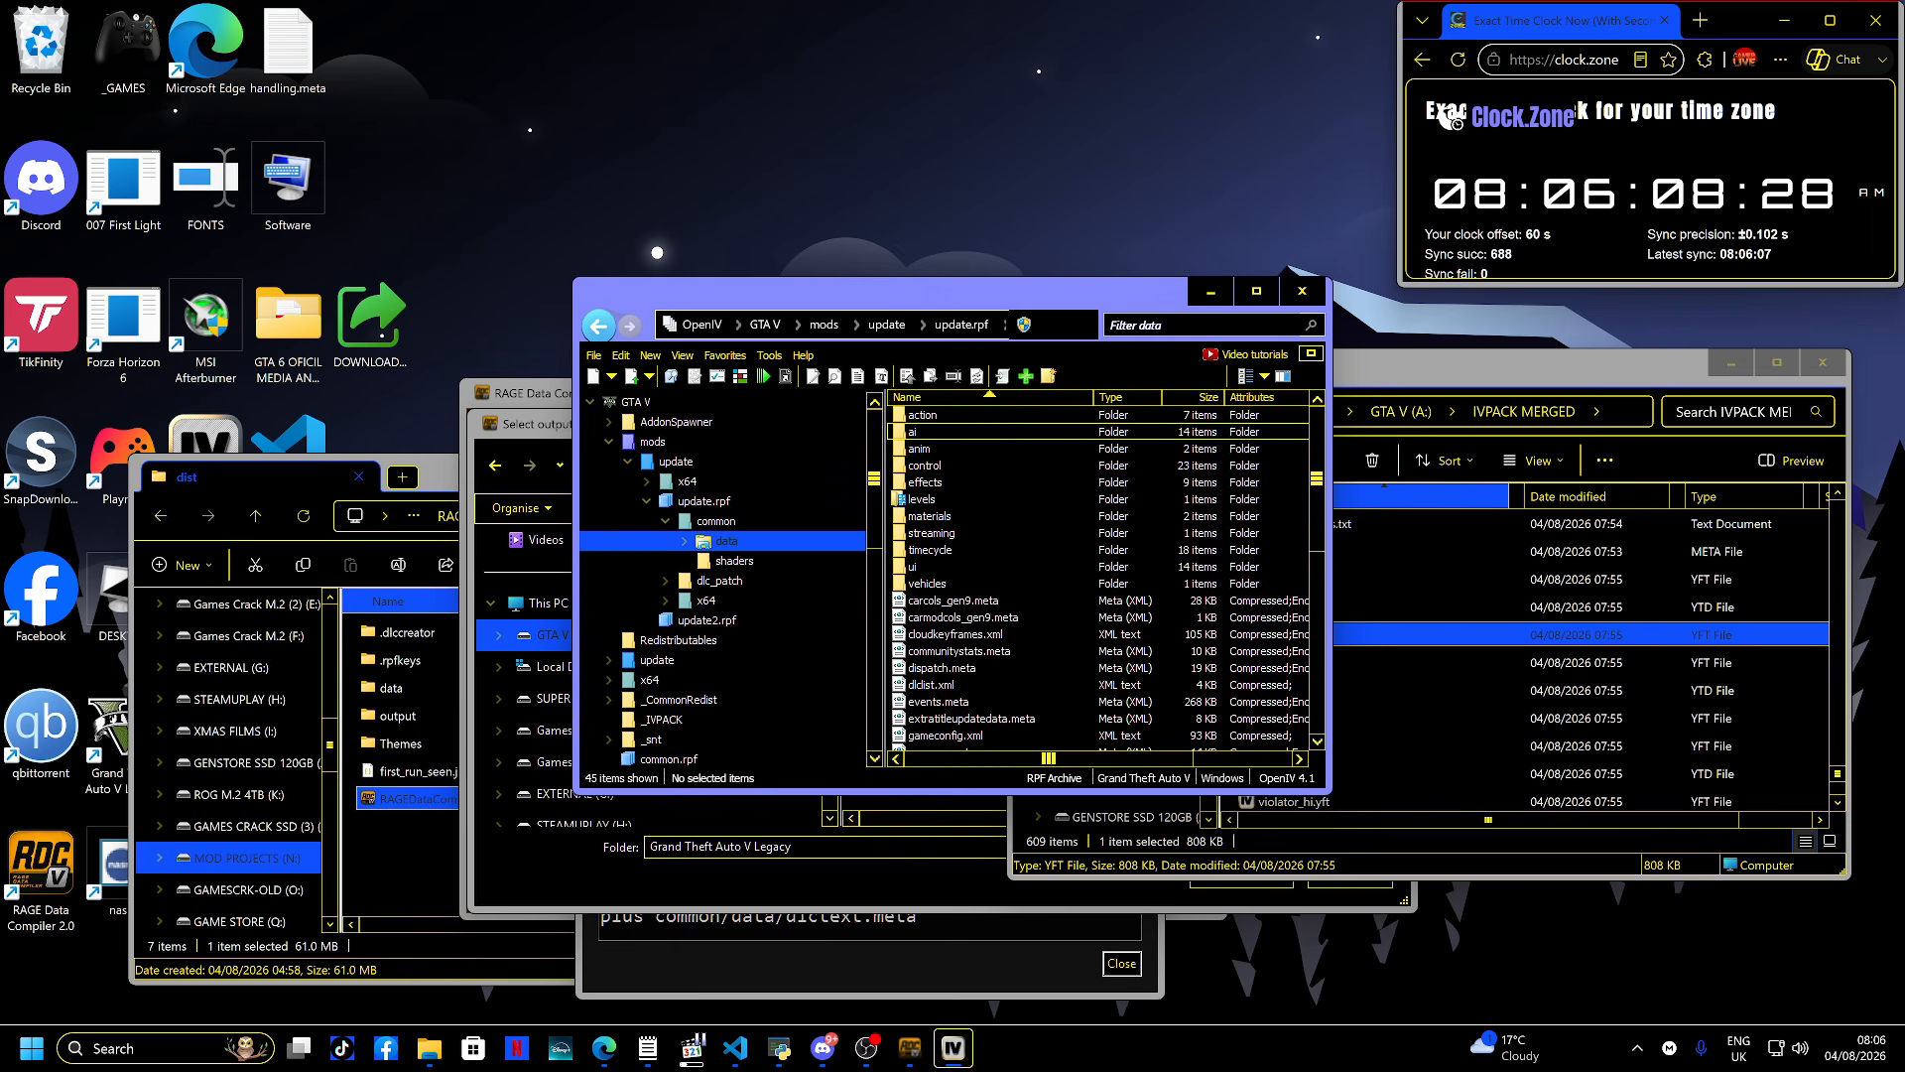
{"action": "double_click", "coordinate": [932, 685]}
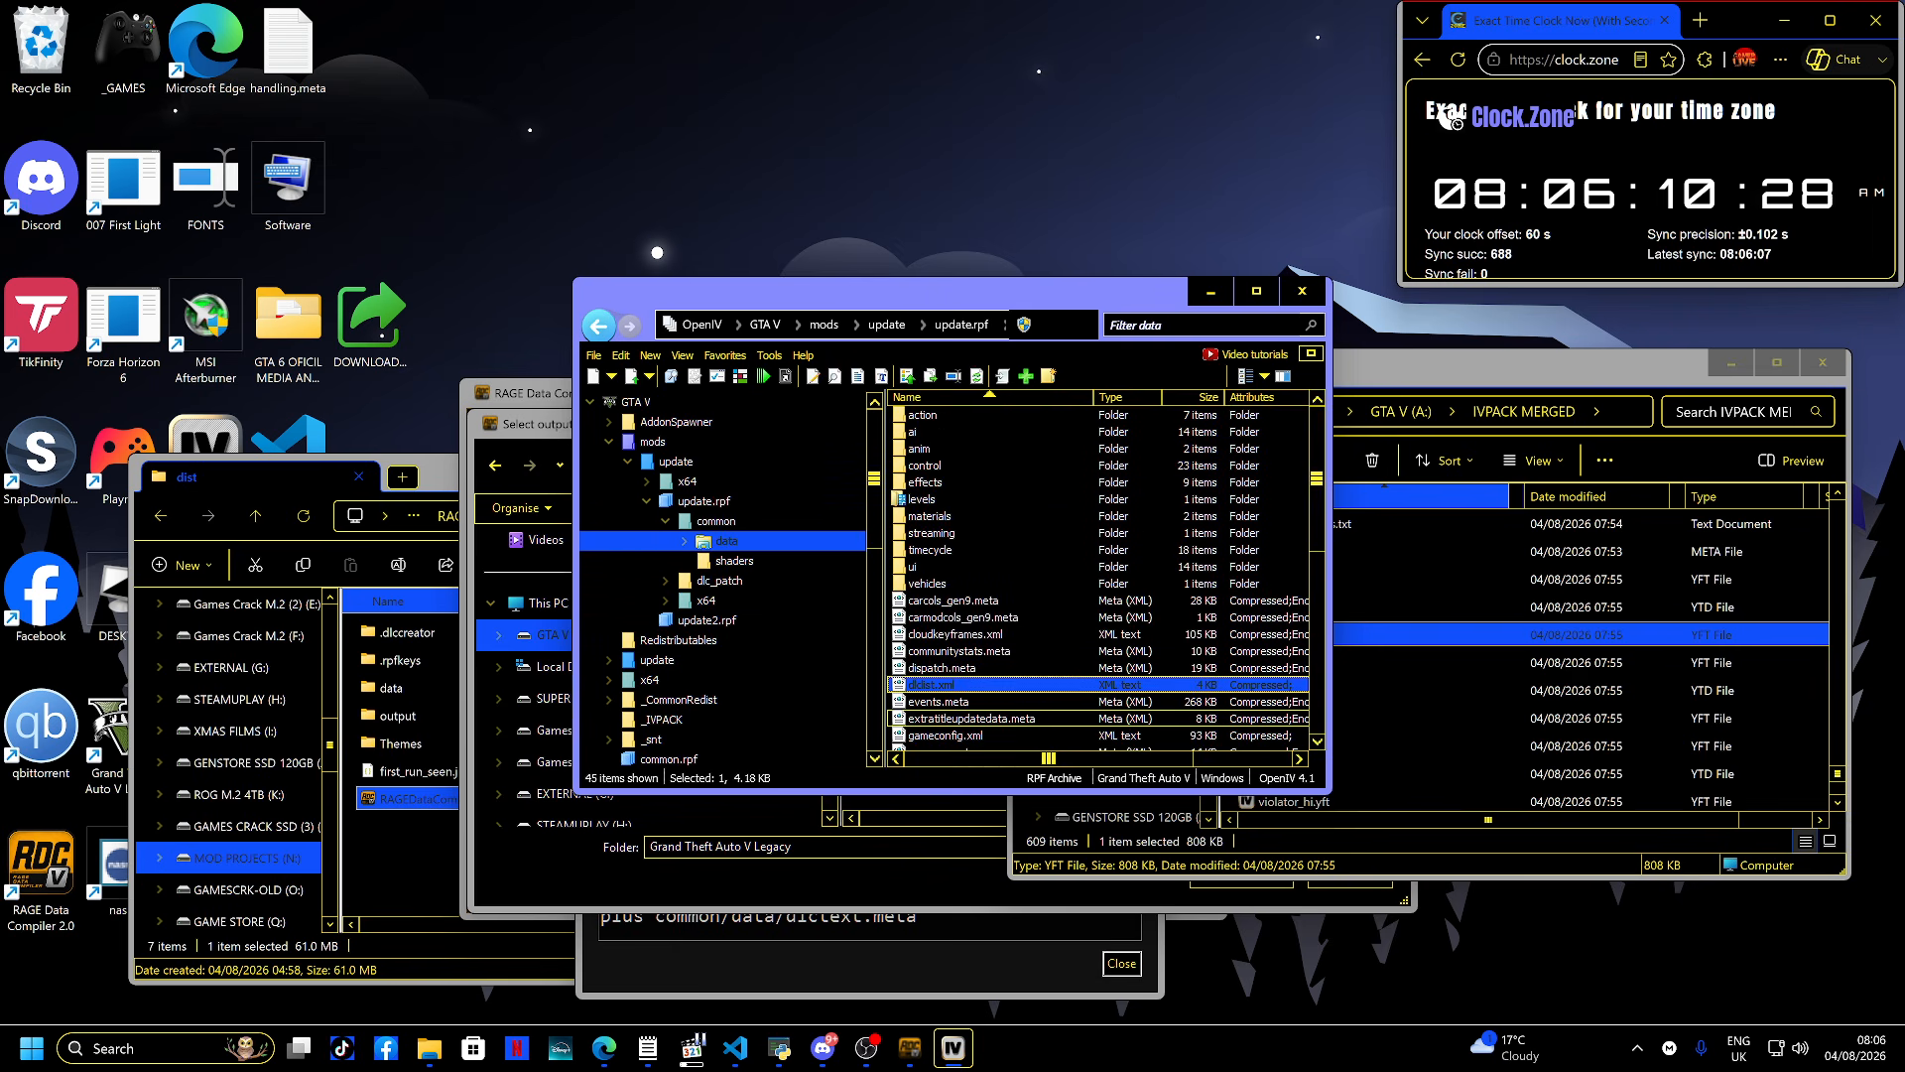
- Remove the dlcpacks:ivpack and dlcpacks:fivegigsizepack entries from dlclist.xml and save the file
{"action": "scroll", "coordinate": [943, 565], "scroll_direction": "down", "scroll_amount": 20}
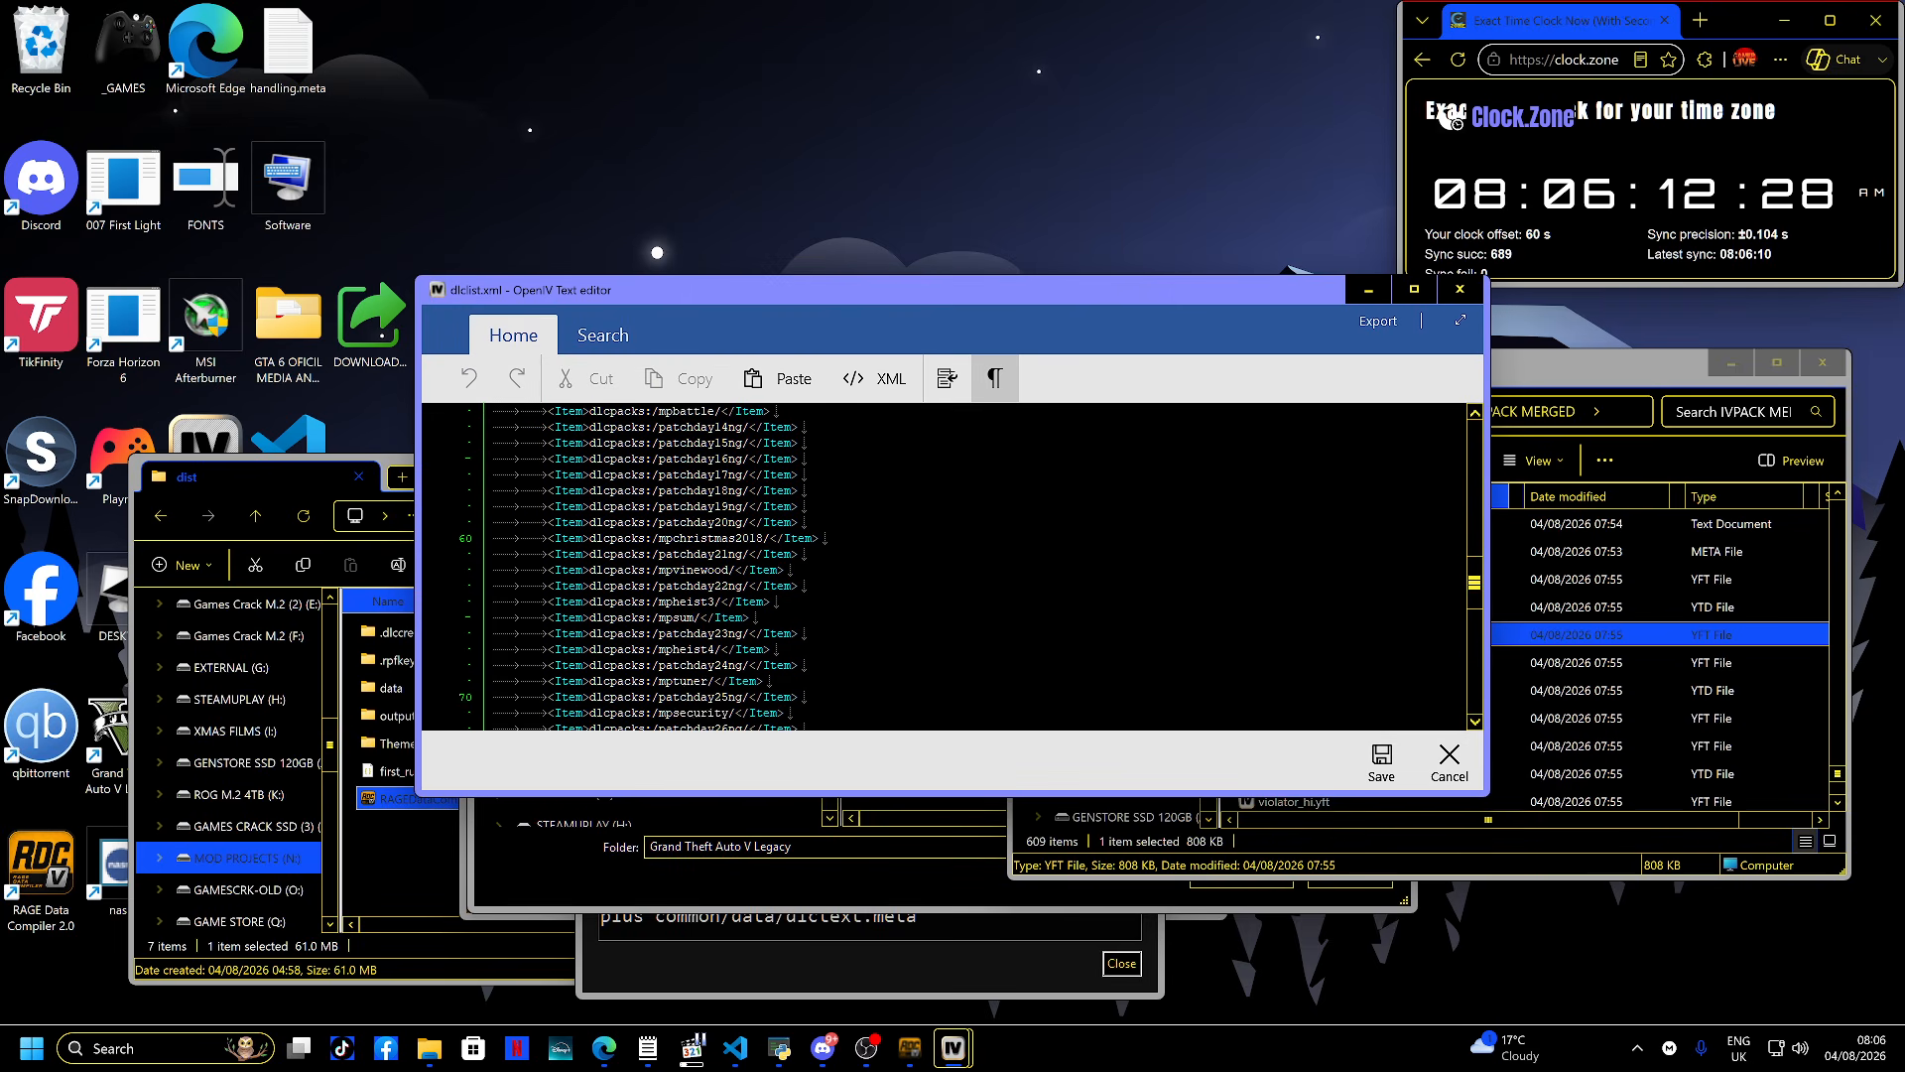
{"action": "scroll", "coordinate": [942, 566], "scroll_direction": "down", "scroll_amount": 4}
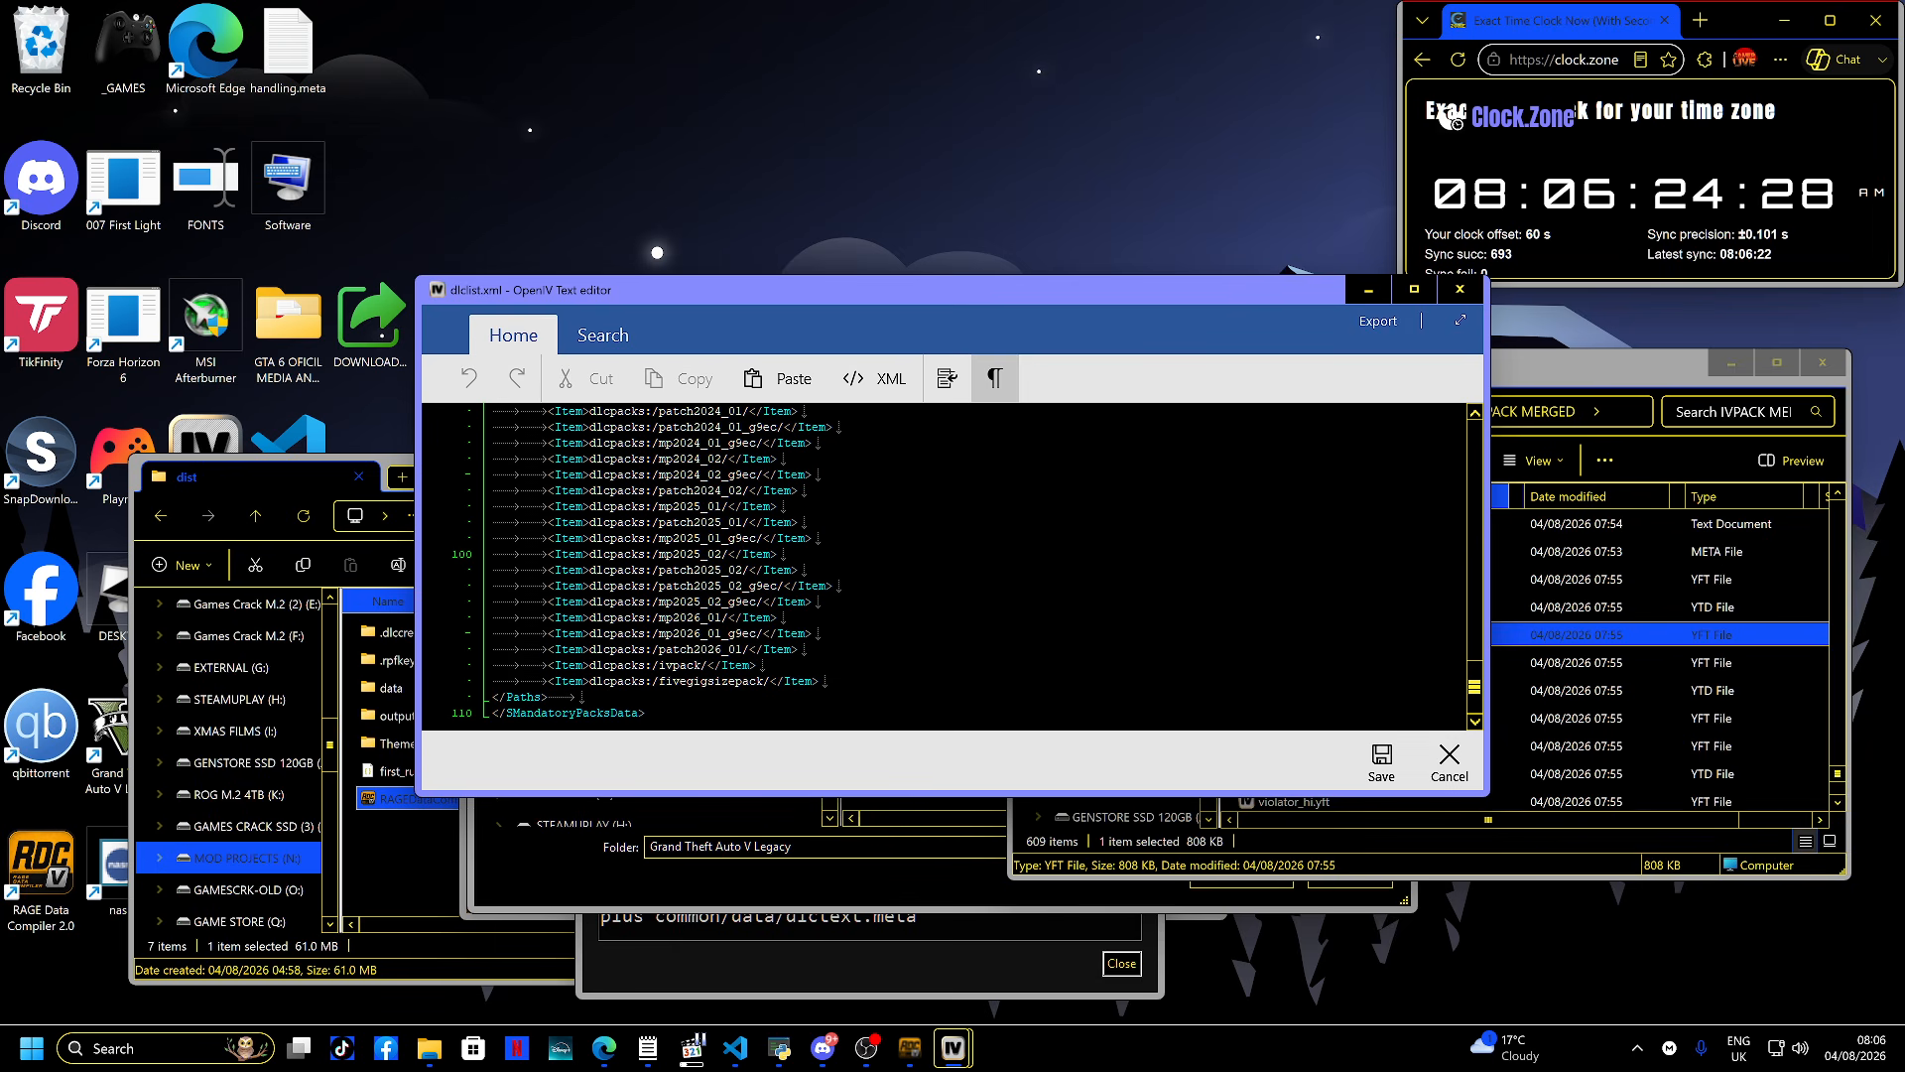
{"action": "left_click_drag", "start_coordinate": [822, 681], "coordinate": [425, 674]}
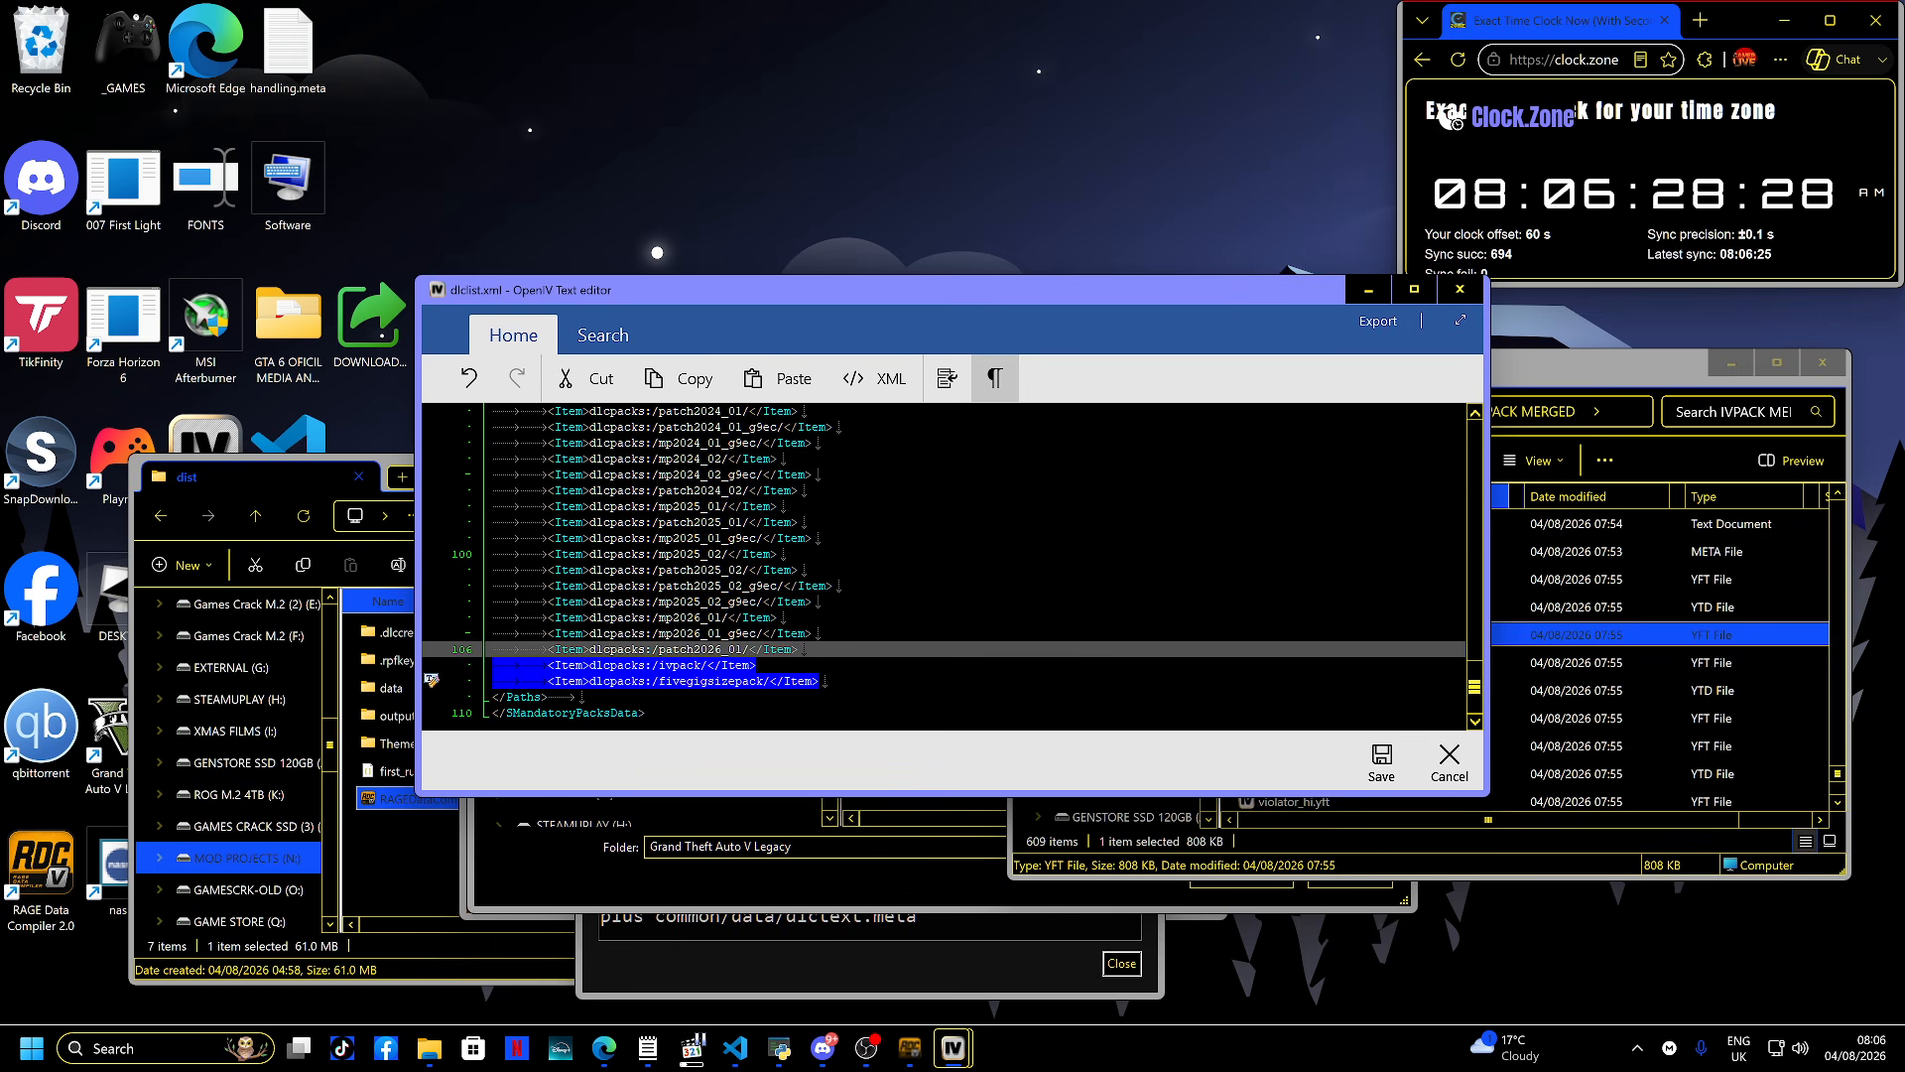
{"action": "key", "text": "Delete"}
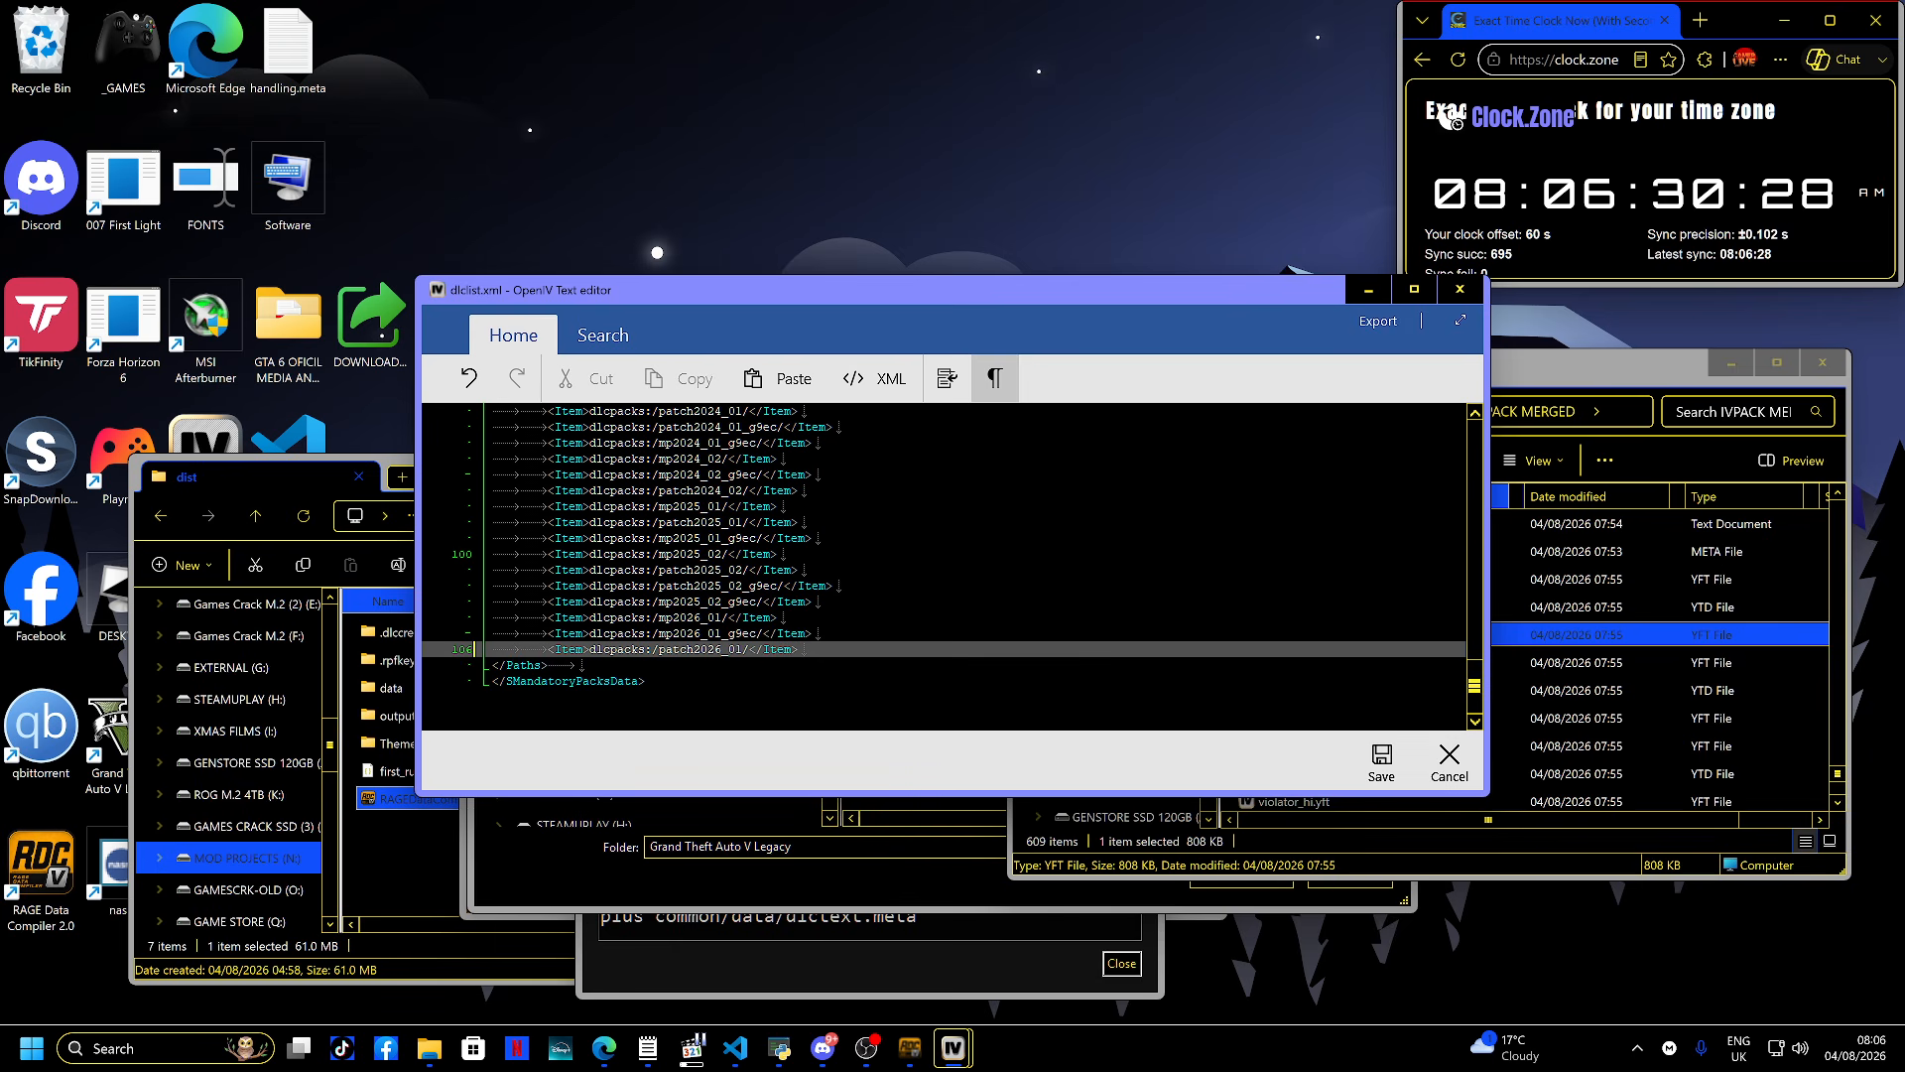
{"action": "key", "text": "ctrl+s"}
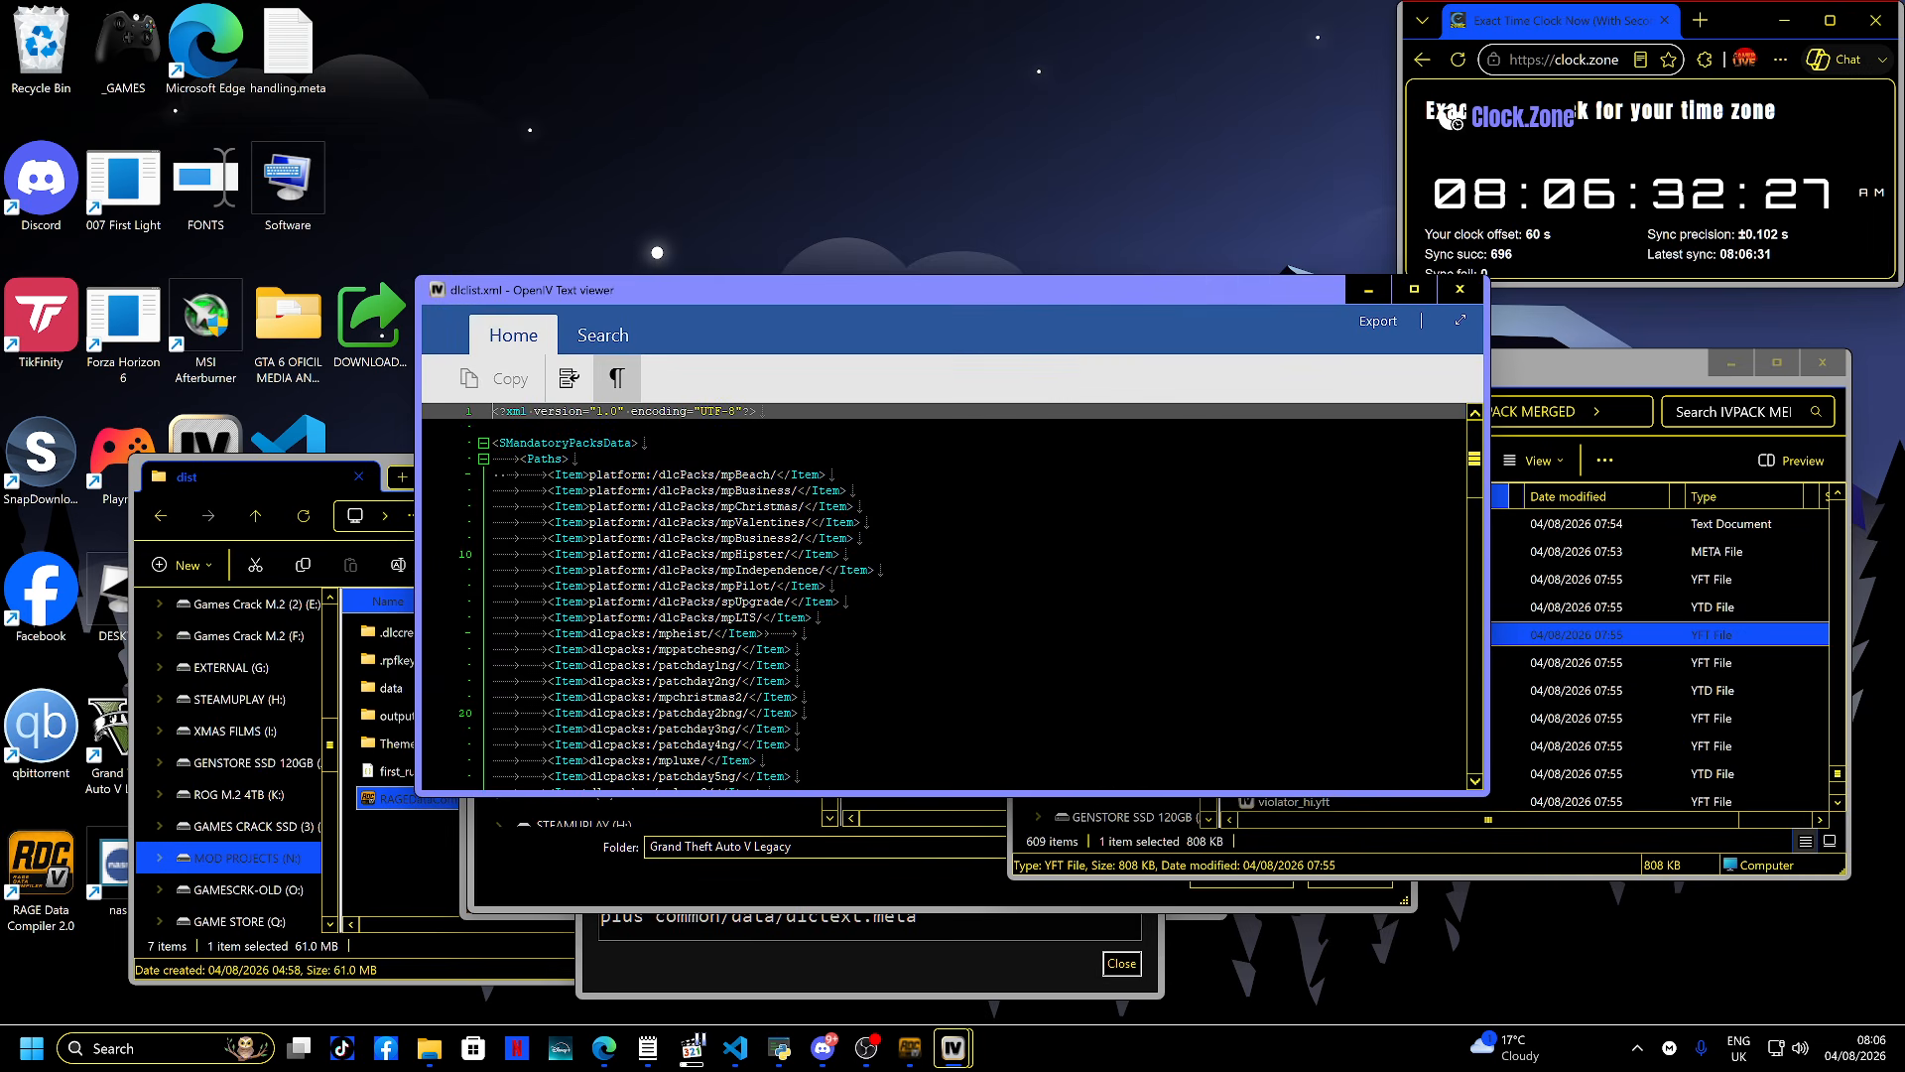
- Check the end of the saved dlclist.xml, then close the viewer
{"action": "scroll", "coordinate": [942, 595], "scroll_direction": "down", "scroll_amount": 20}
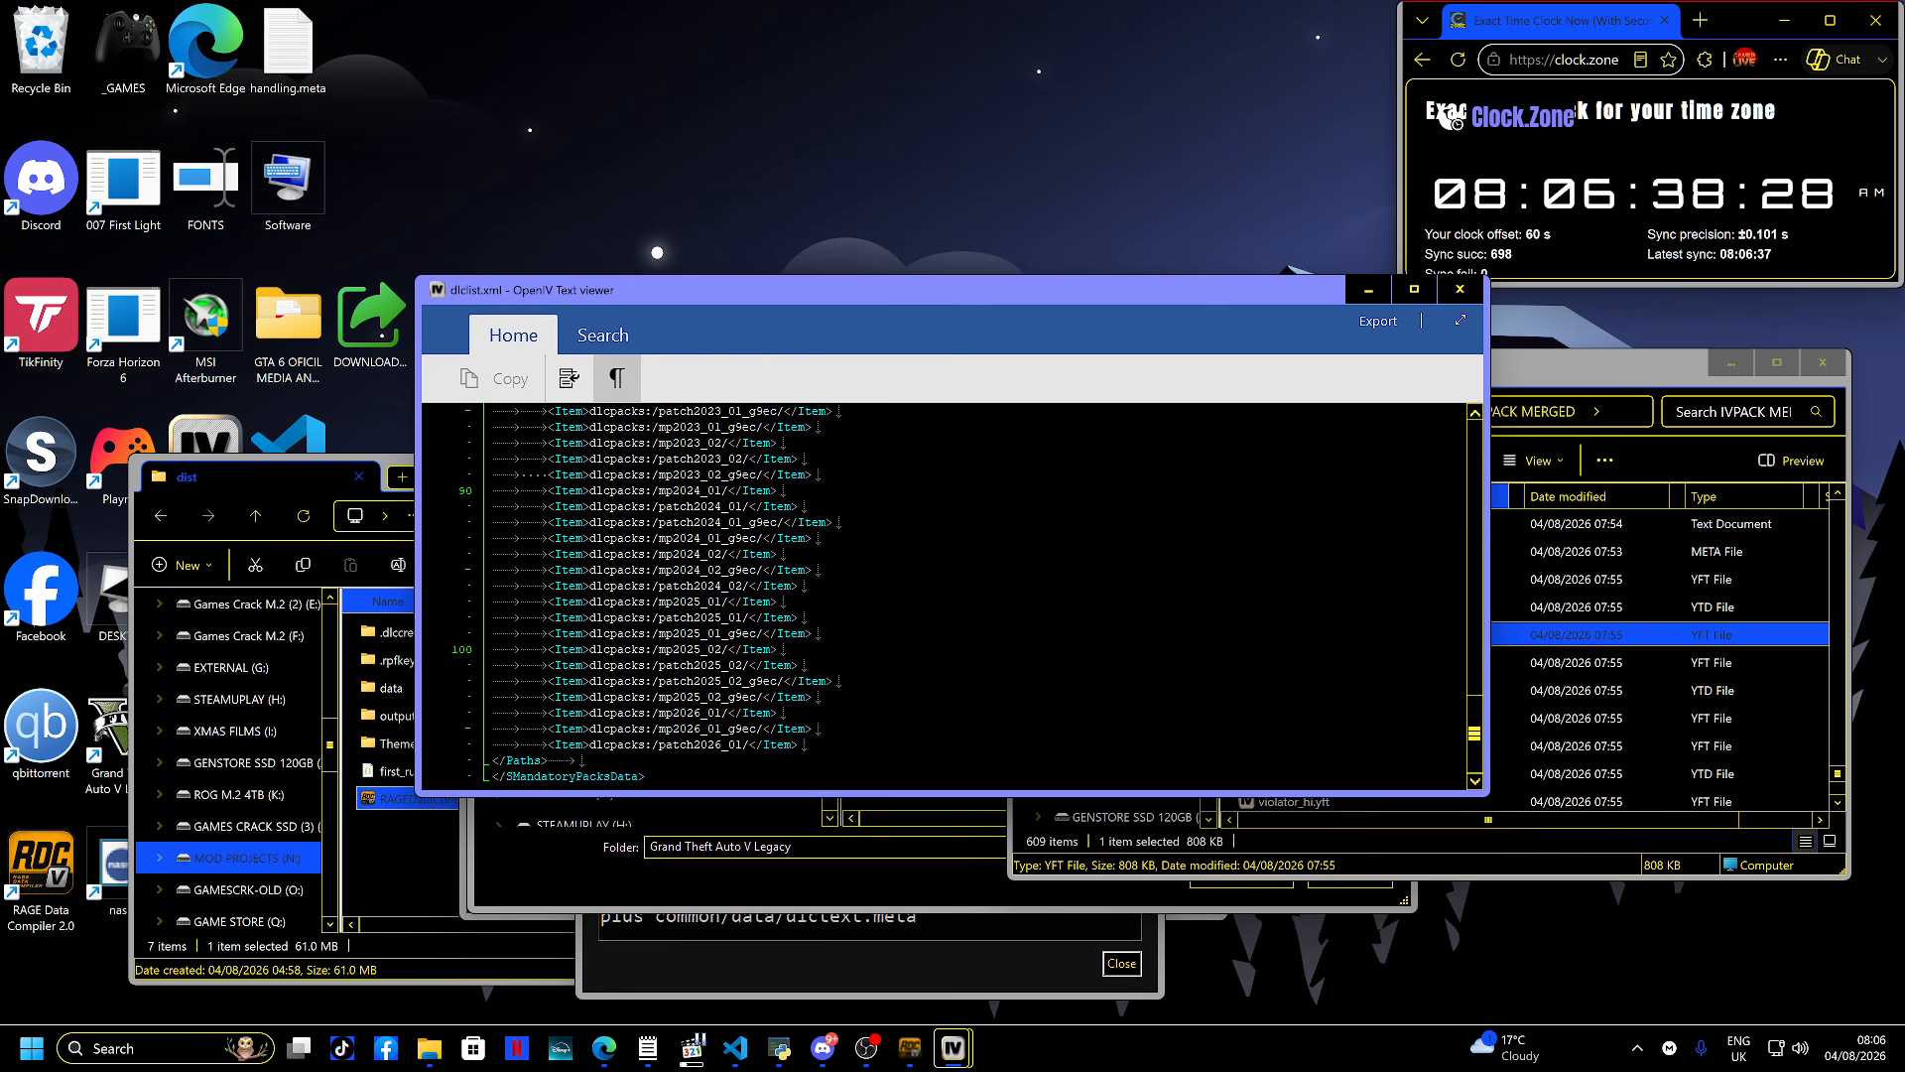
{"action": "key", "text": "Escape"}
{"action": "left_click", "coordinate": [954, 600]}
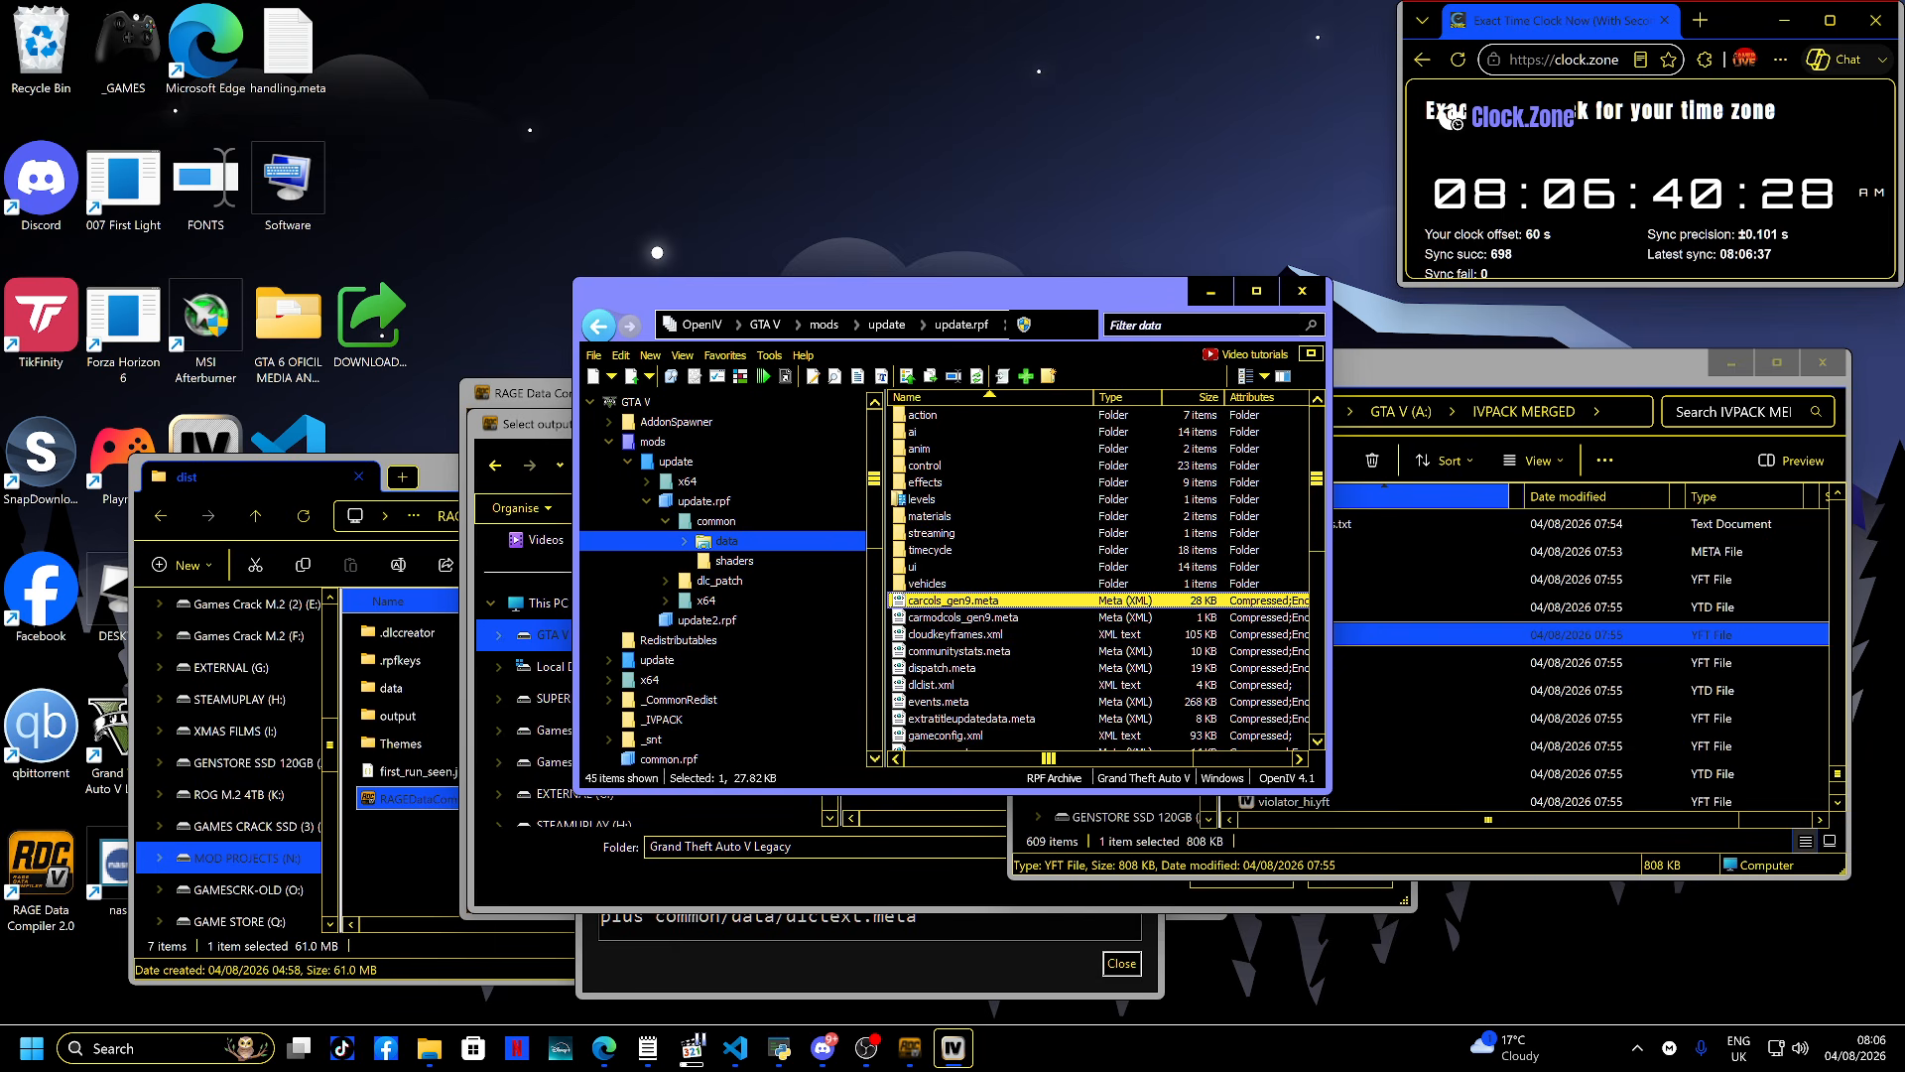
{"action": "left_click_drag", "start_coordinate": [893, 291], "coordinate": [1252, 312]}
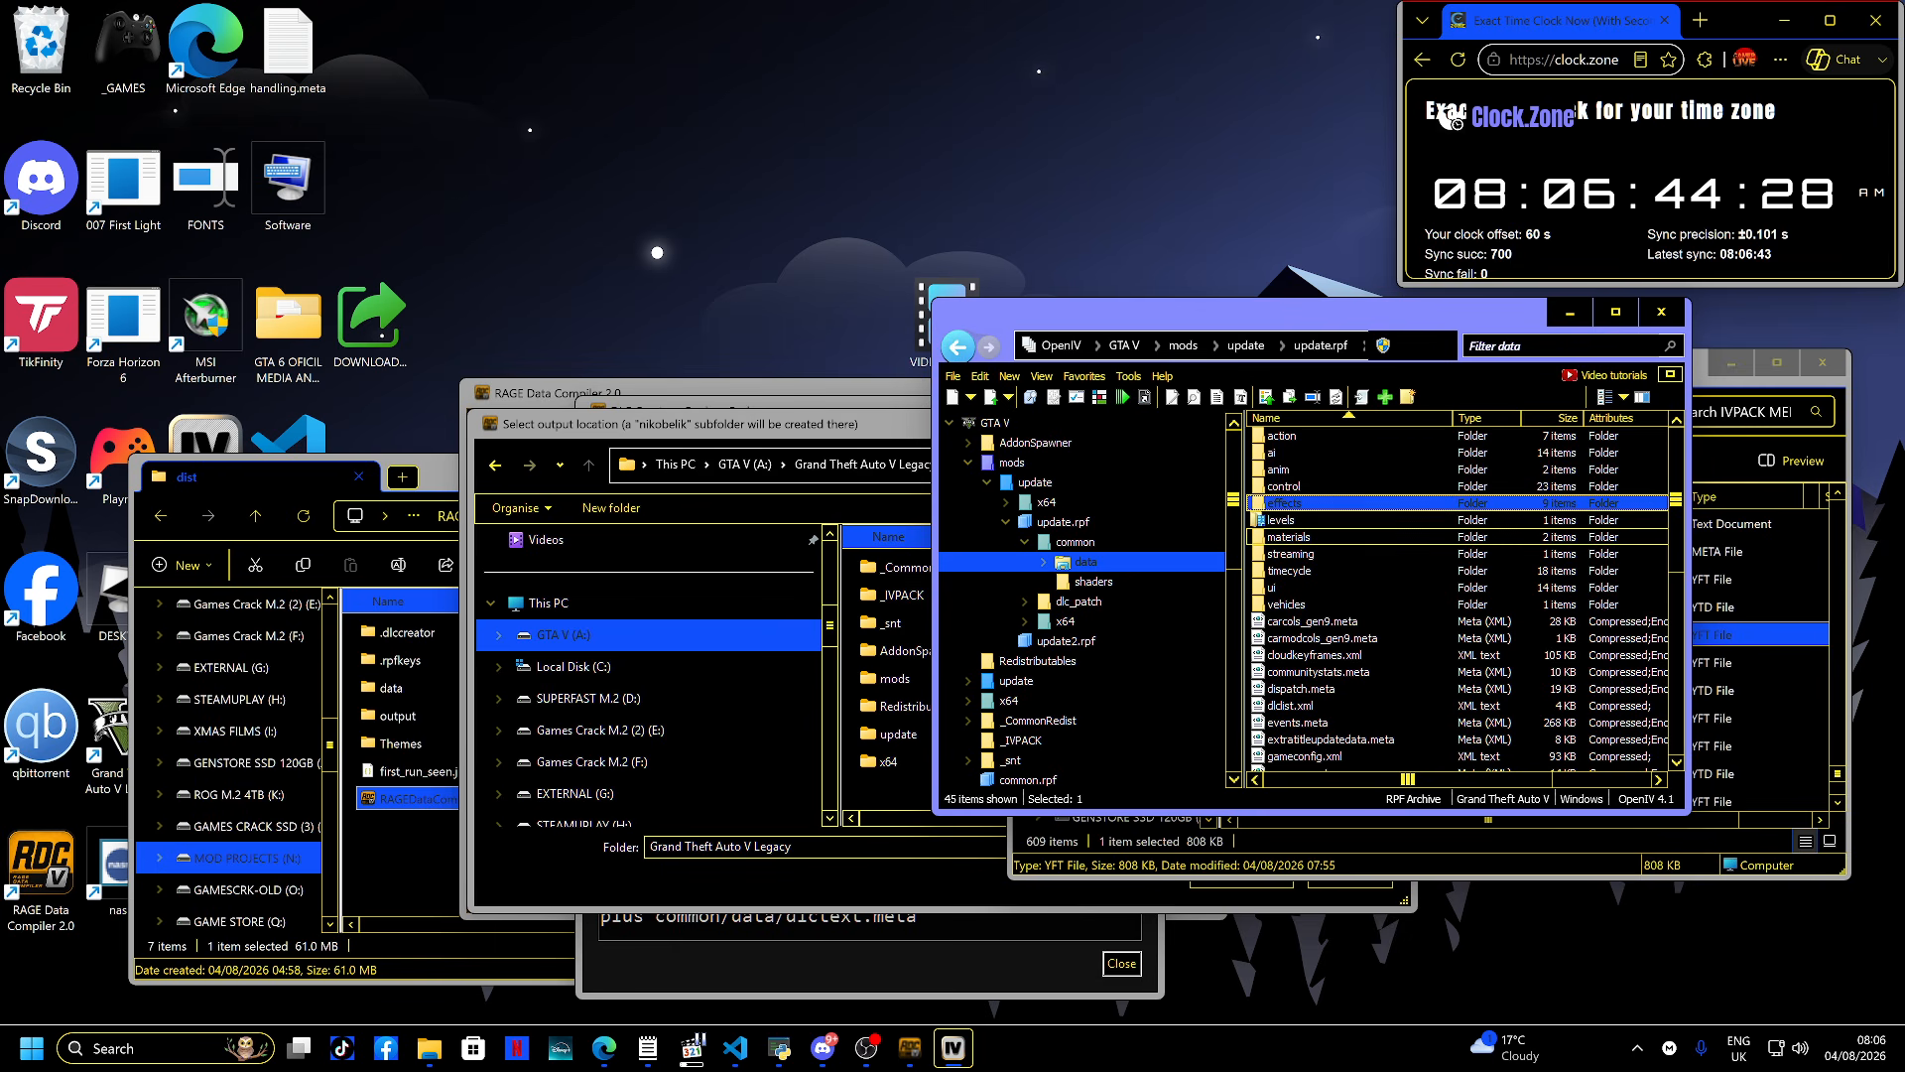
- Close OpenIV and set the build output location to mods\update\x64\dlcpacks\fivegigsizepack in the game folder
{"action": "key", "text": "alt+F4"}
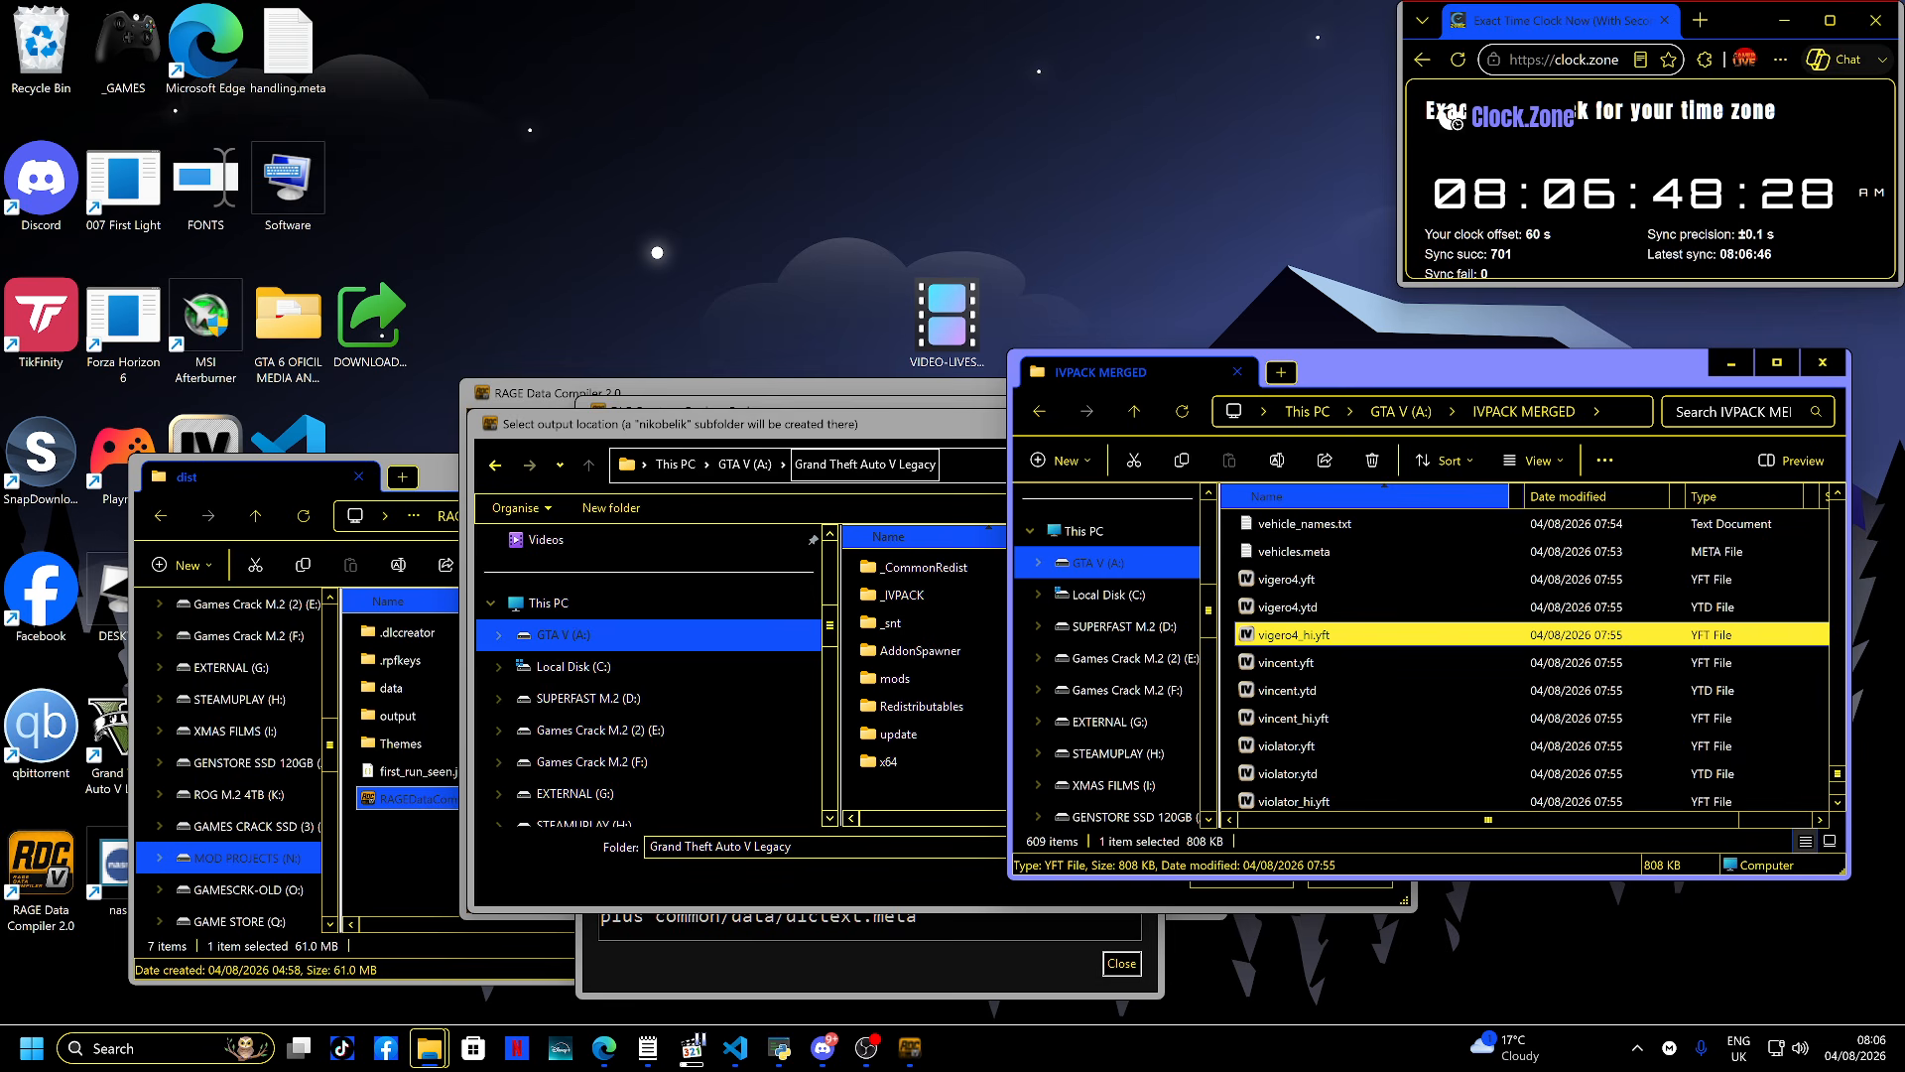
{"action": "left_click_drag", "start_coordinate": [877, 434], "coordinate": [790, 442]}
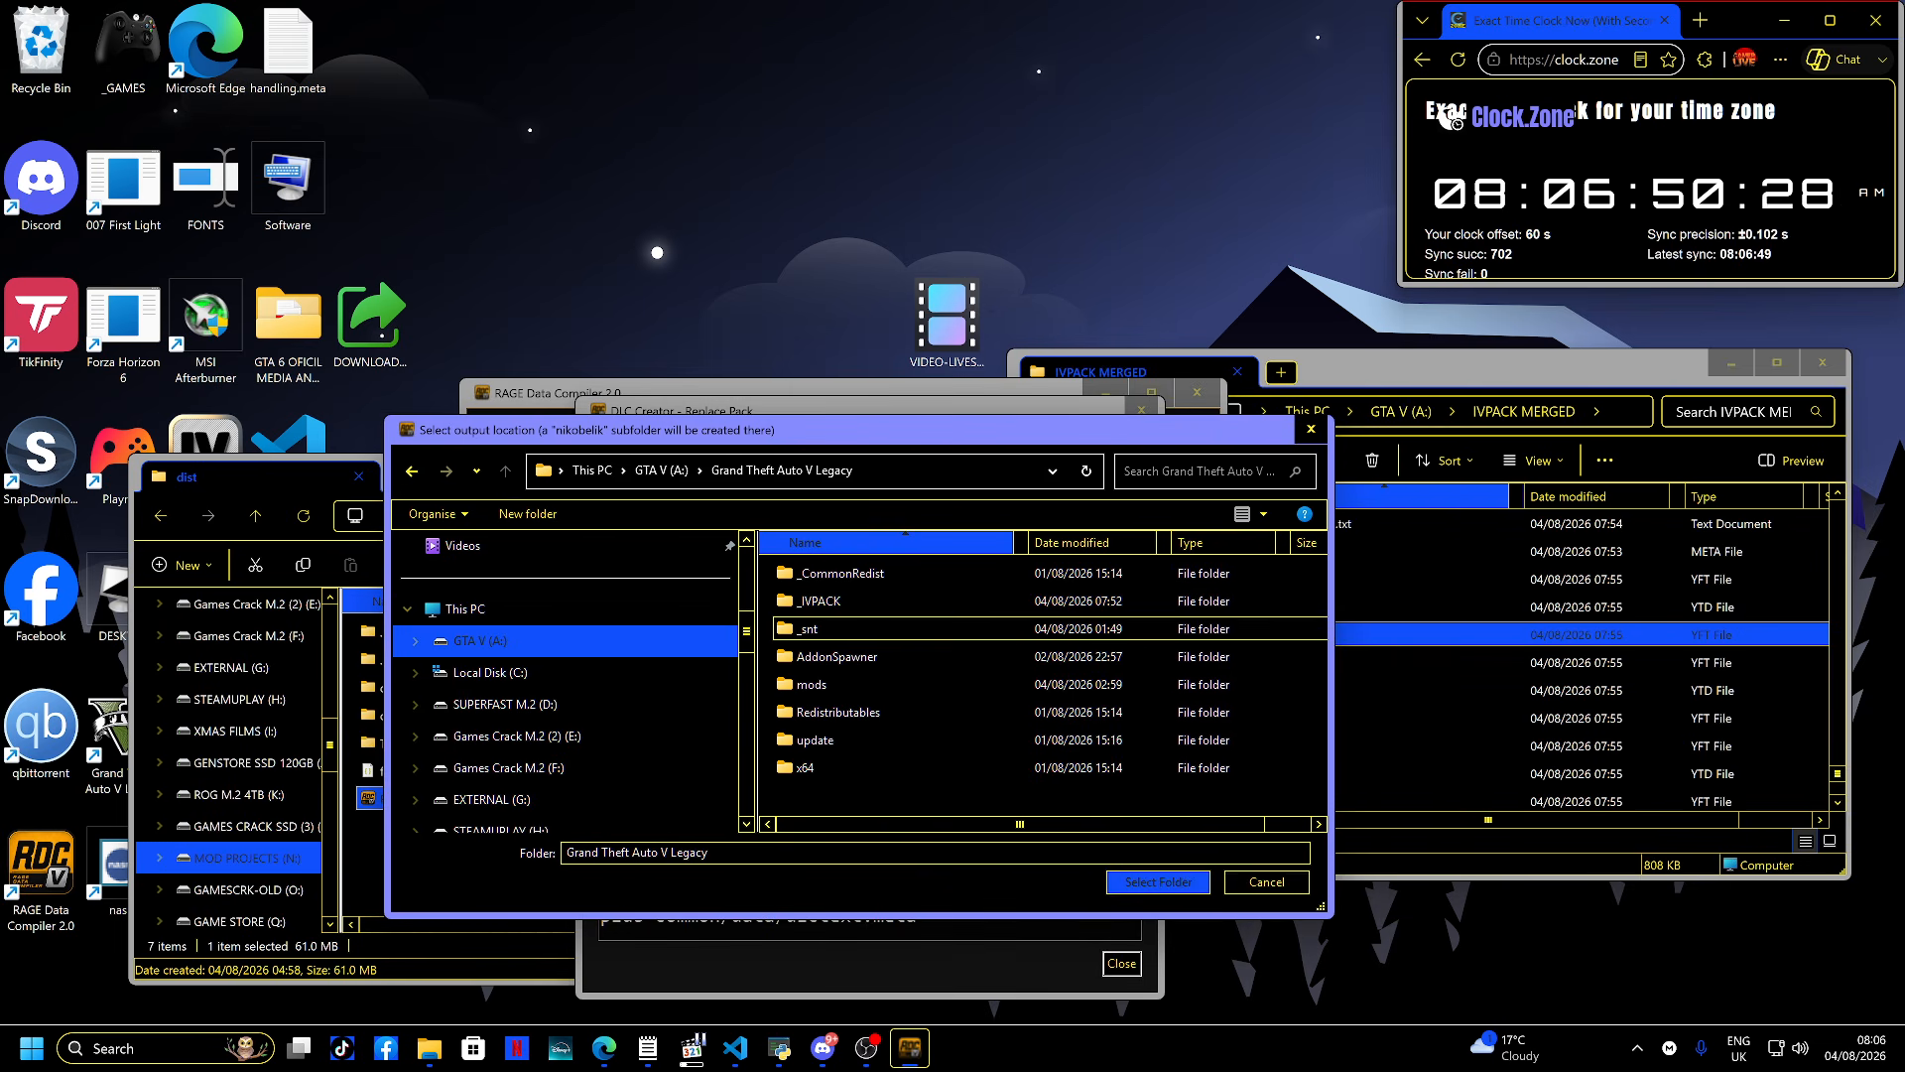
{"action": "double_click", "coordinate": [812, 683]}
{"action": "double_click", "coordinate": [816, 573]}
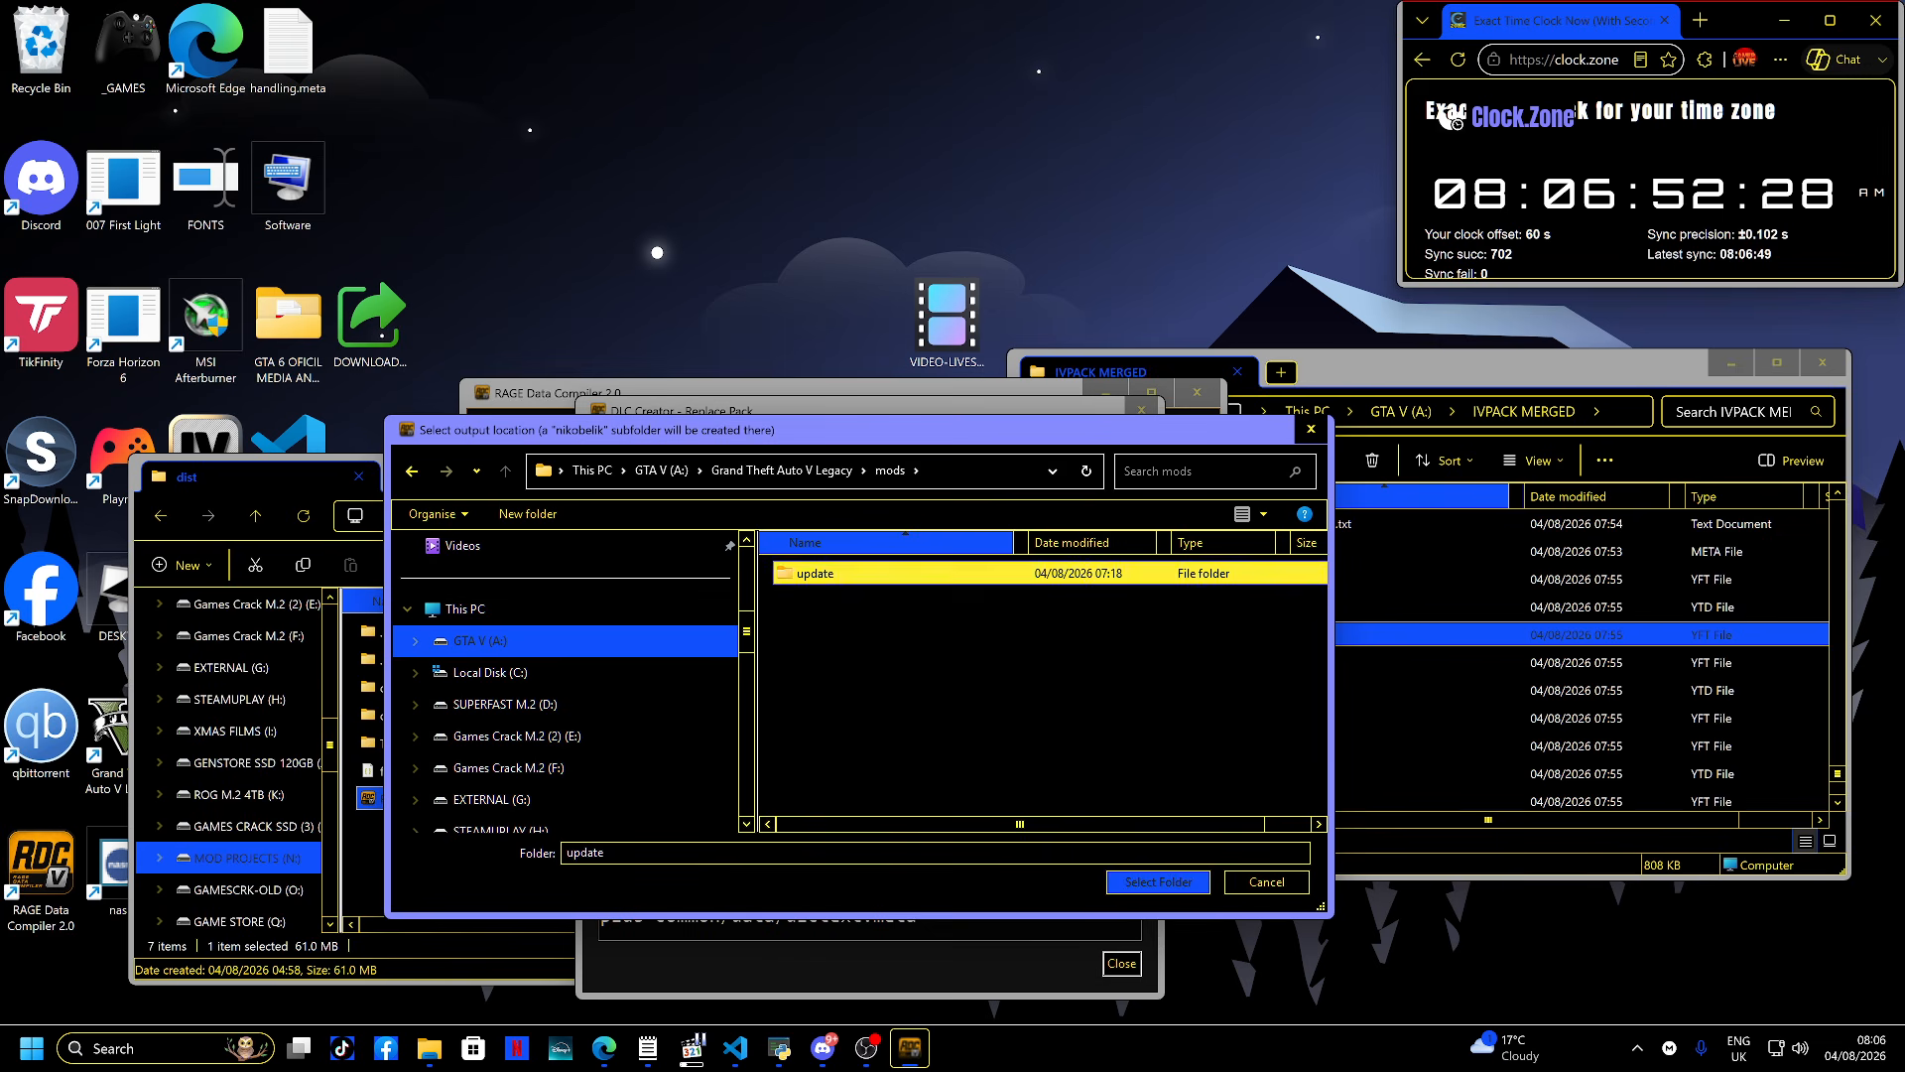
{"action": "double_click", "coordinate": [815, 574]}
{"action": "double_click", "coordinate": [816, 573]}
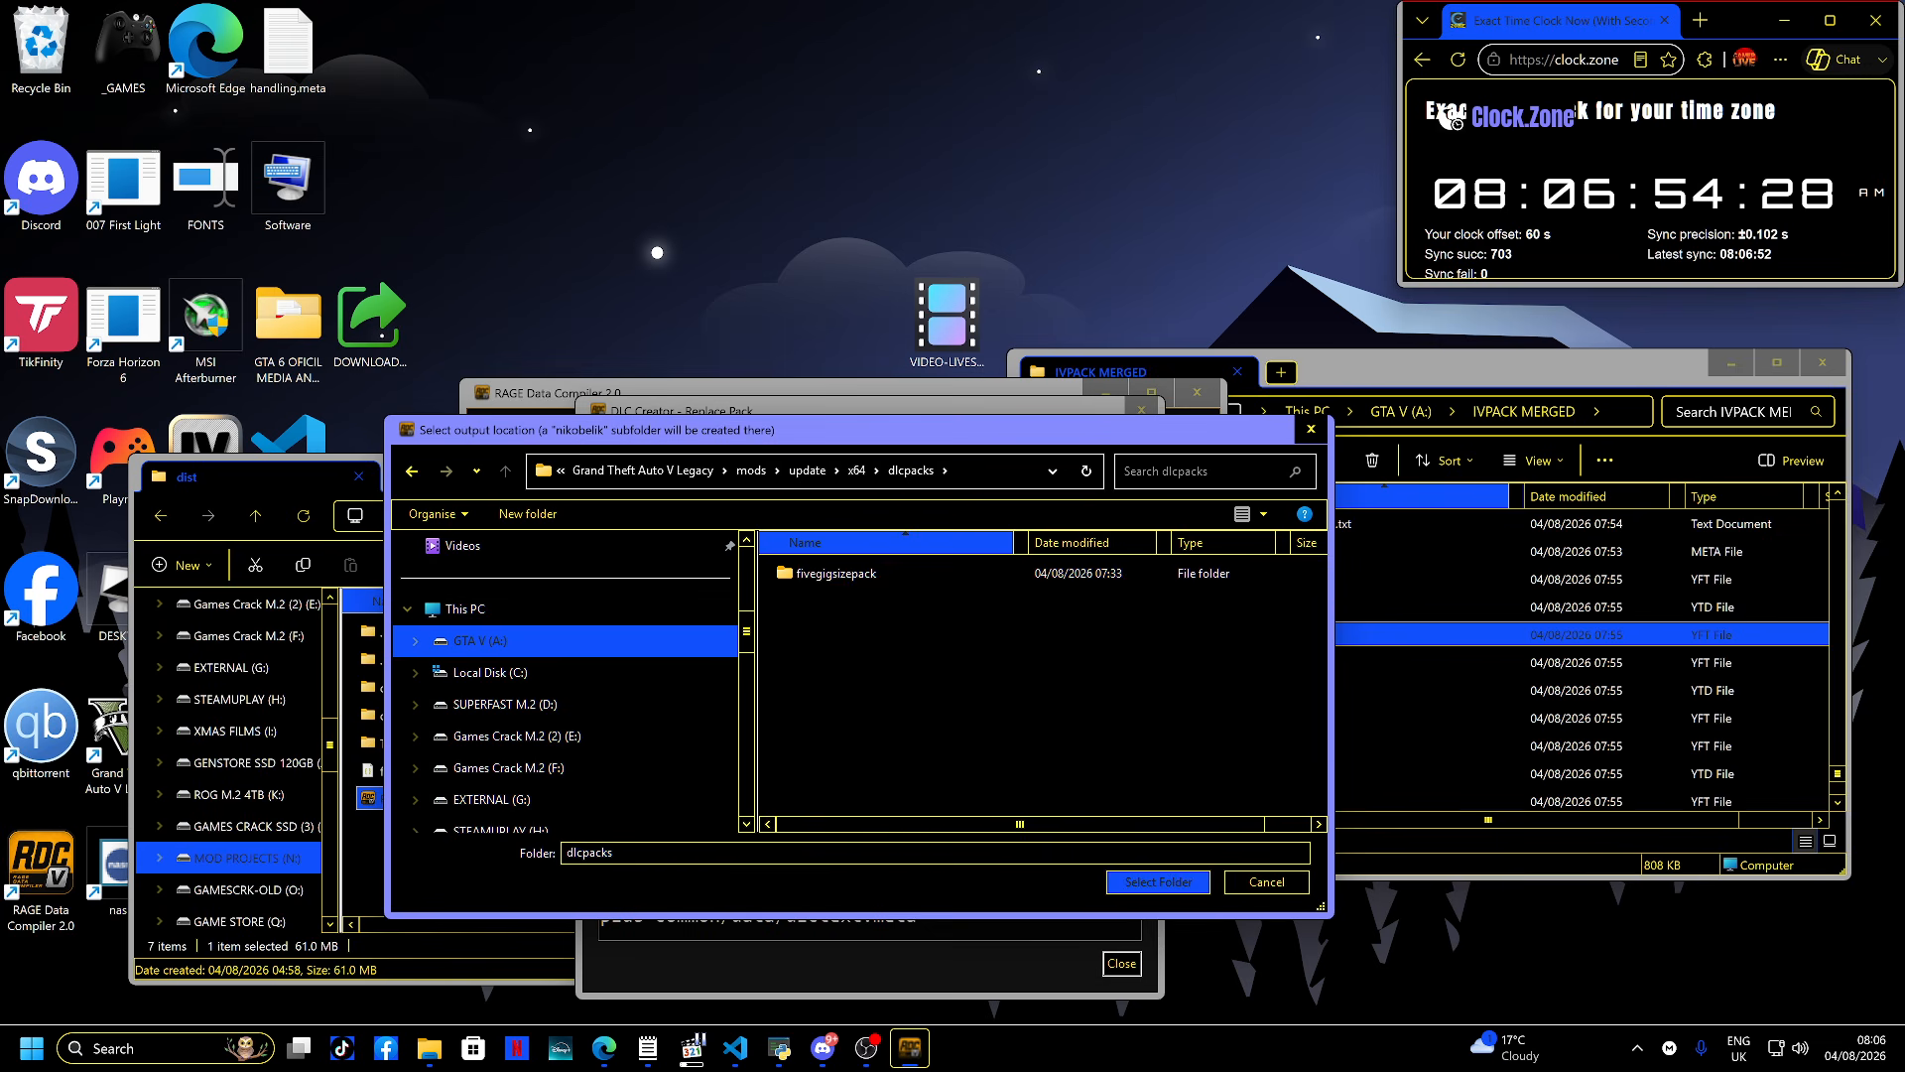
{"action": "double_click", "coordinate": [815, 574]}
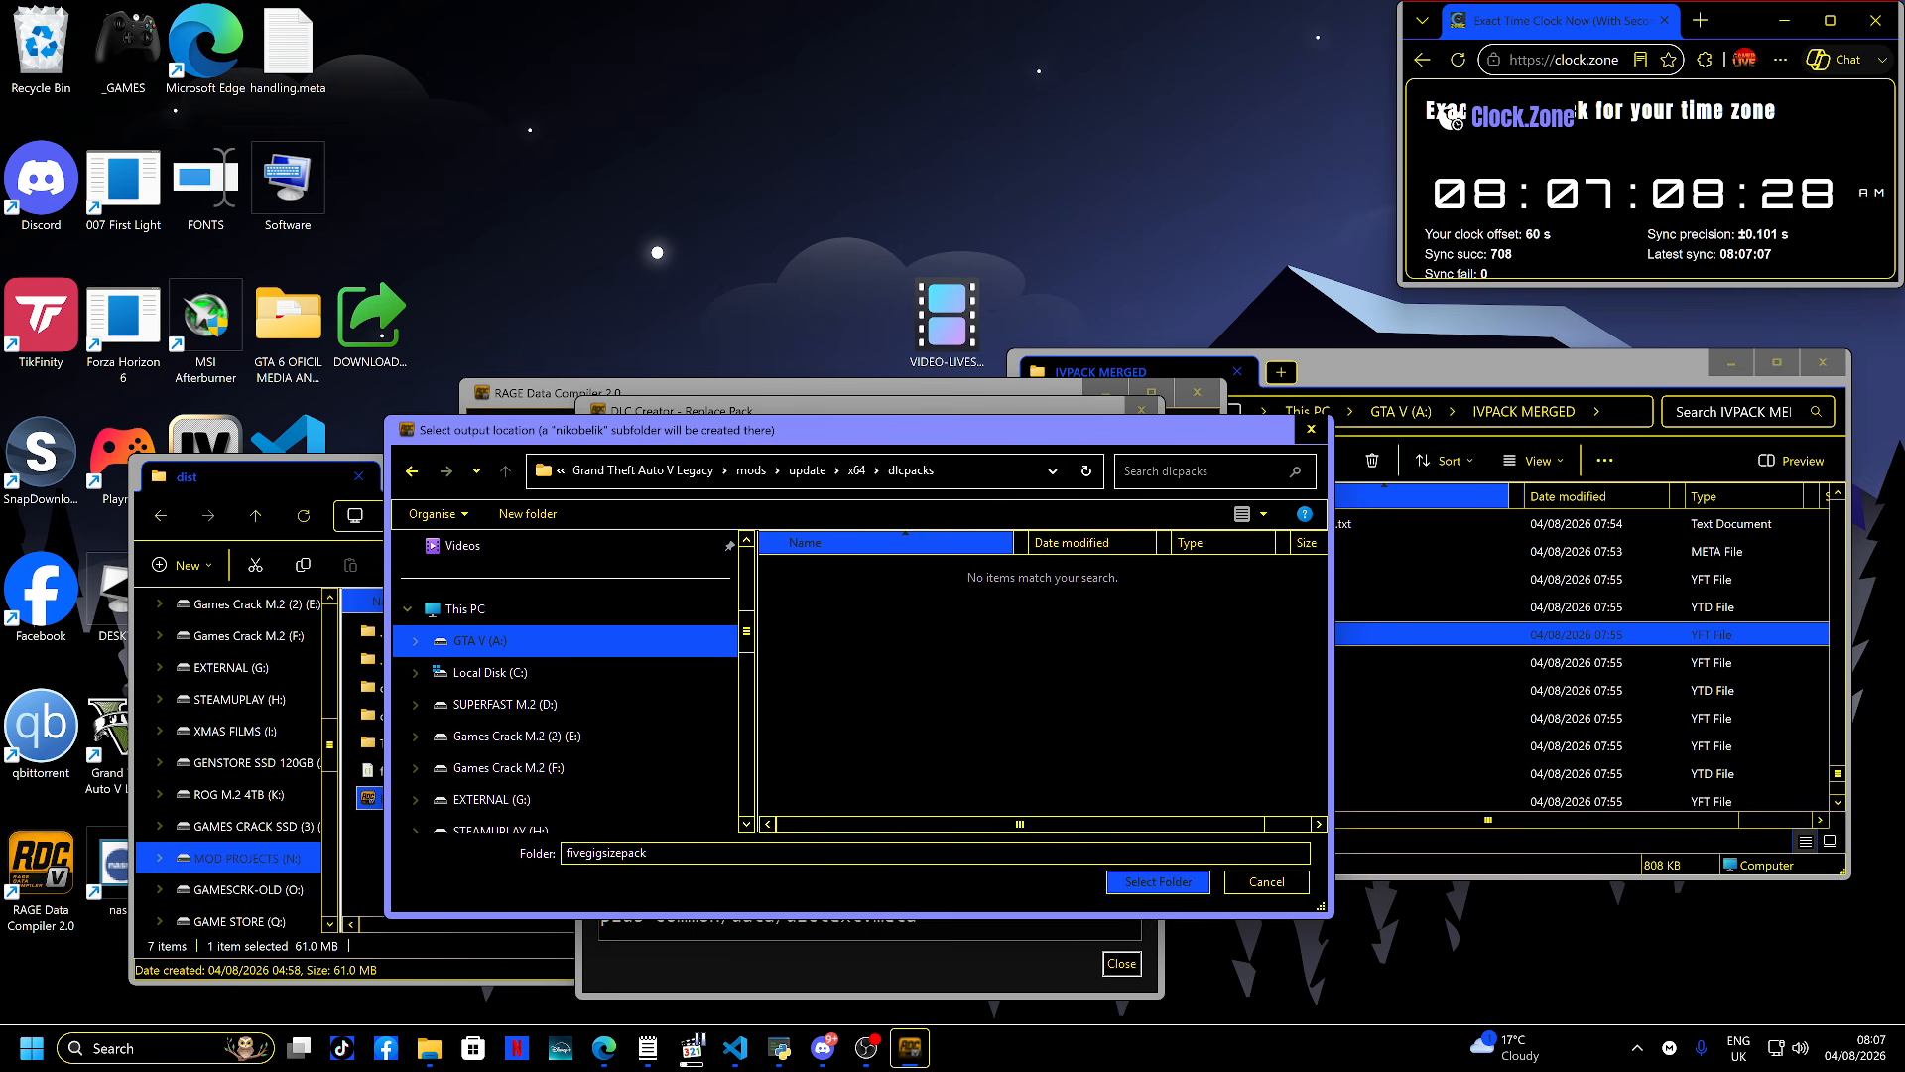
{"action": "key", "text": "Return"}
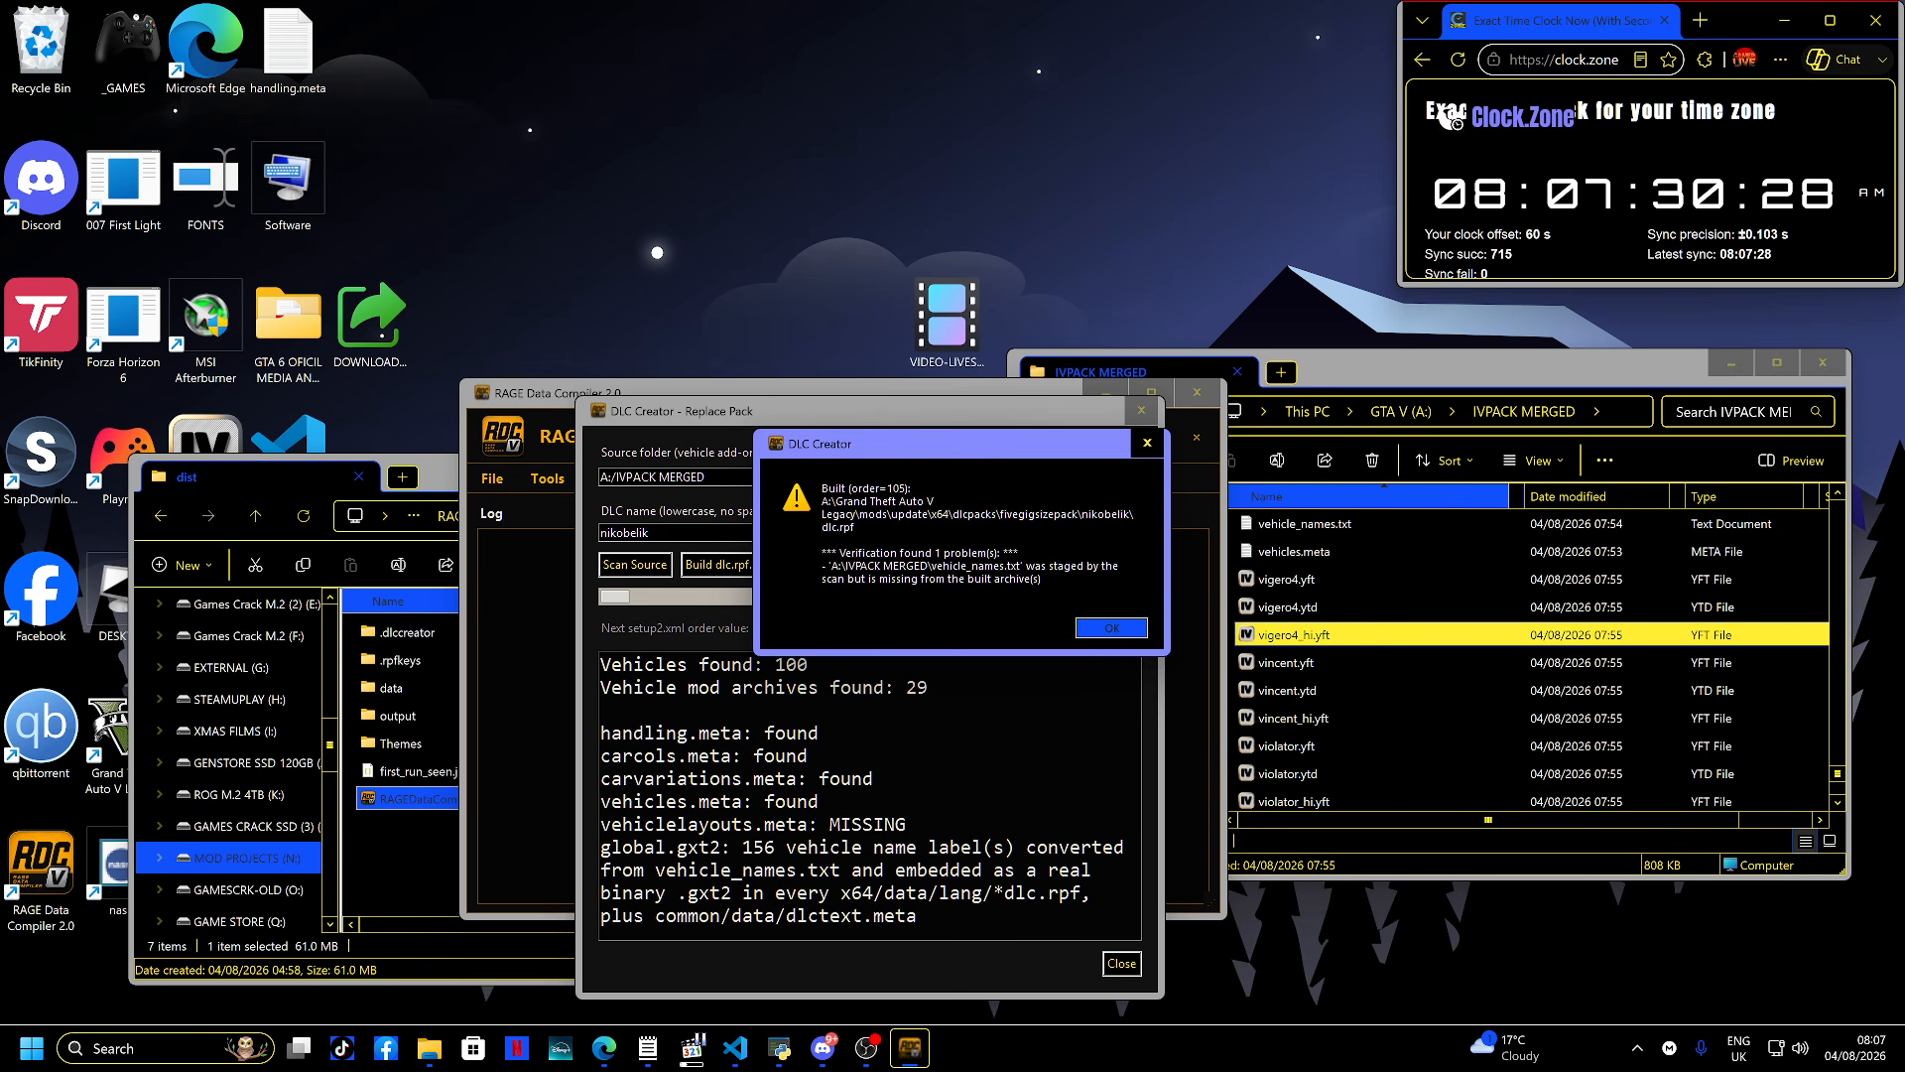
- Browse in File Explorer to the new nikobelik folder under mods\update\x64\dlcpacks\fivegigsizepack
{"action": "left_click", "coordinate": [1400, 410]}
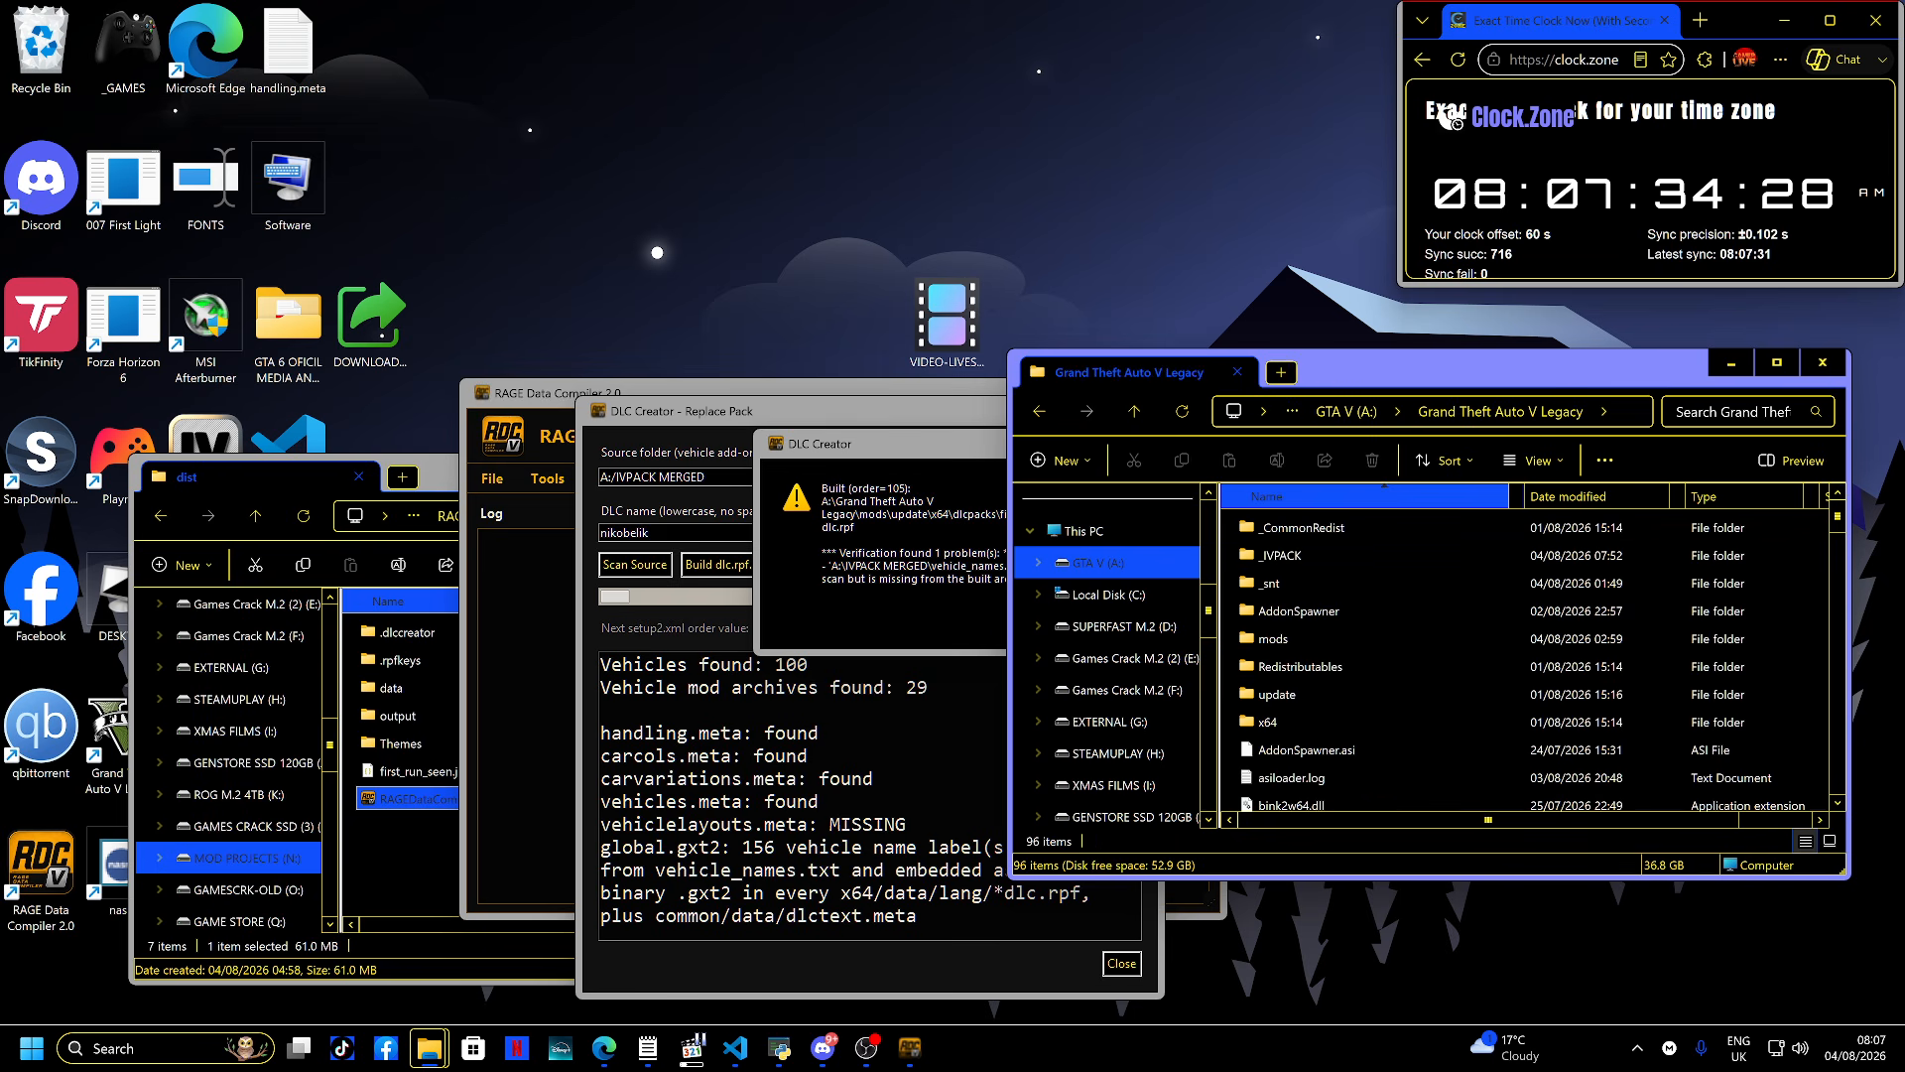
{"action": "double_click", "coordinate": [1290, 638]}
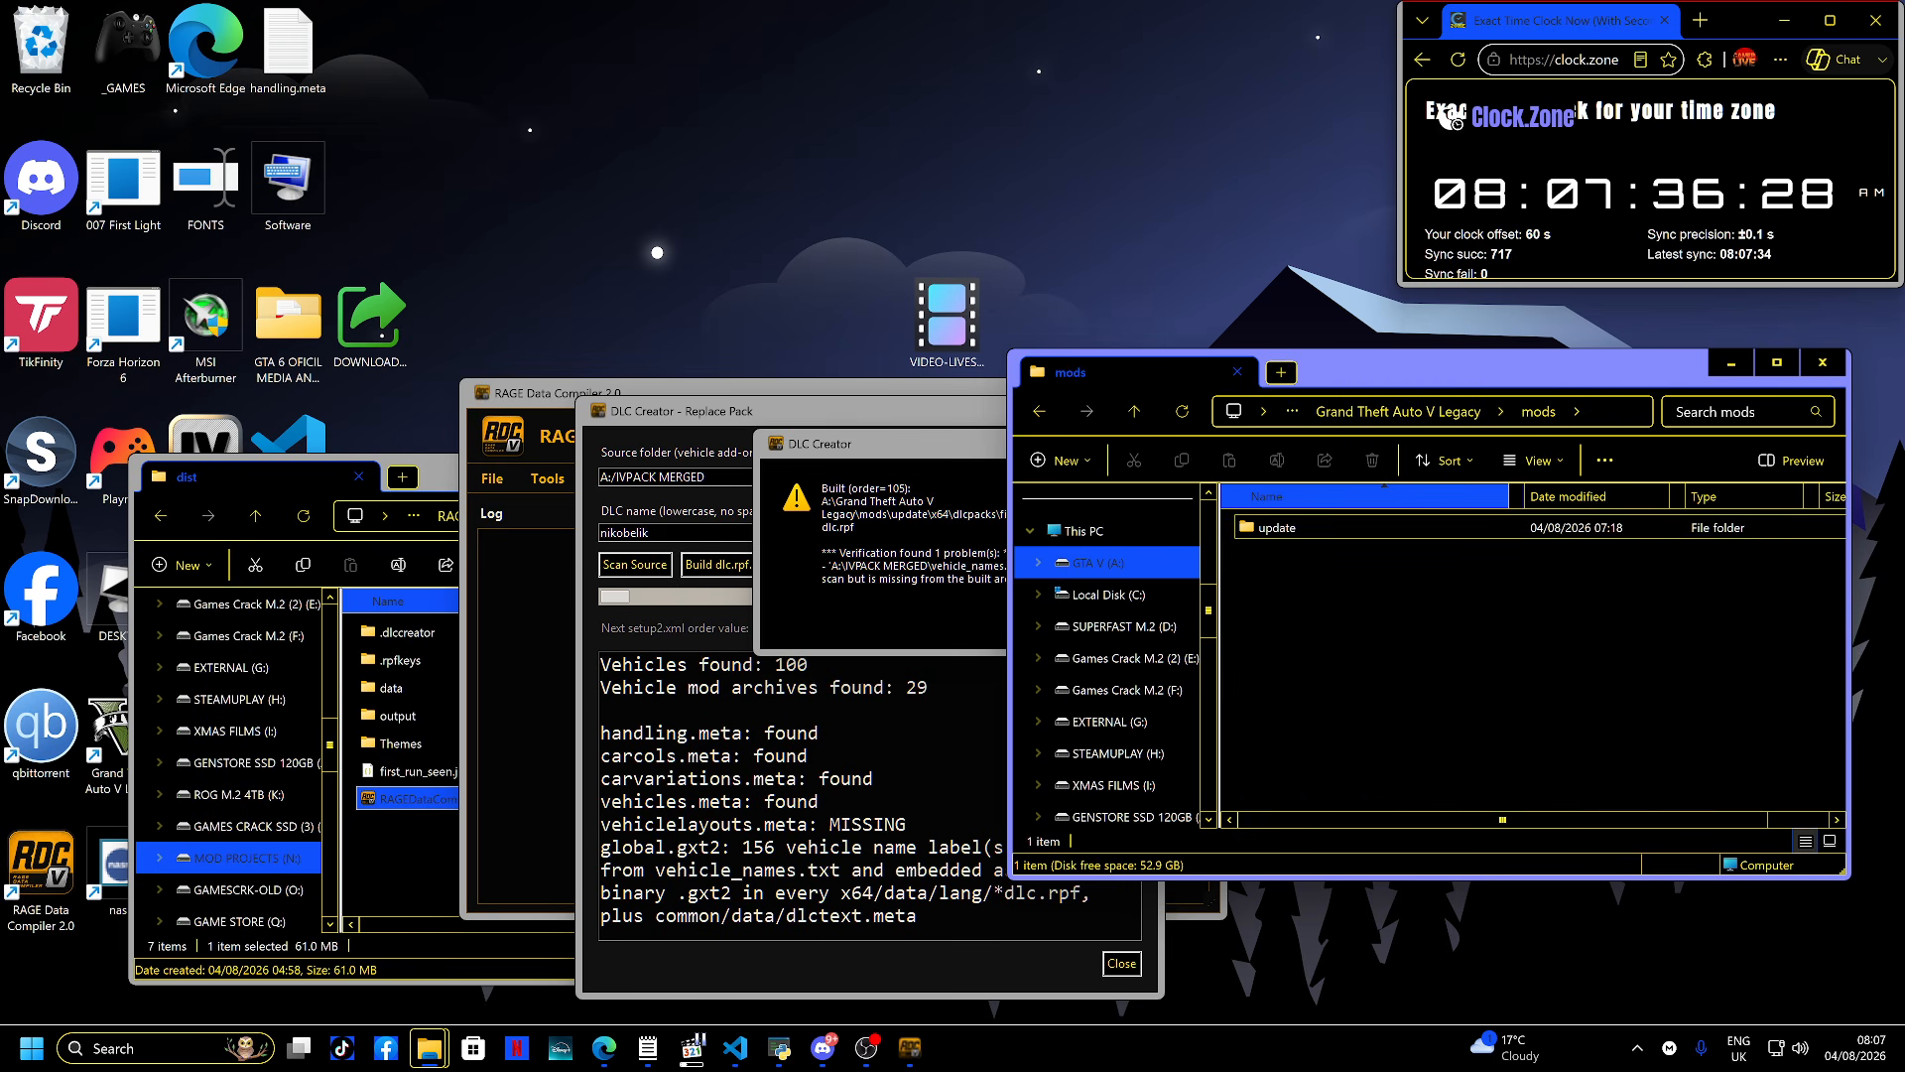
{"action": "double_click", "coordinate": [1280, 527]}
{"action": "double_click", "coordinate": [1280, 528]}
{"action": "double_click", "coordinate": [1280, 528]}
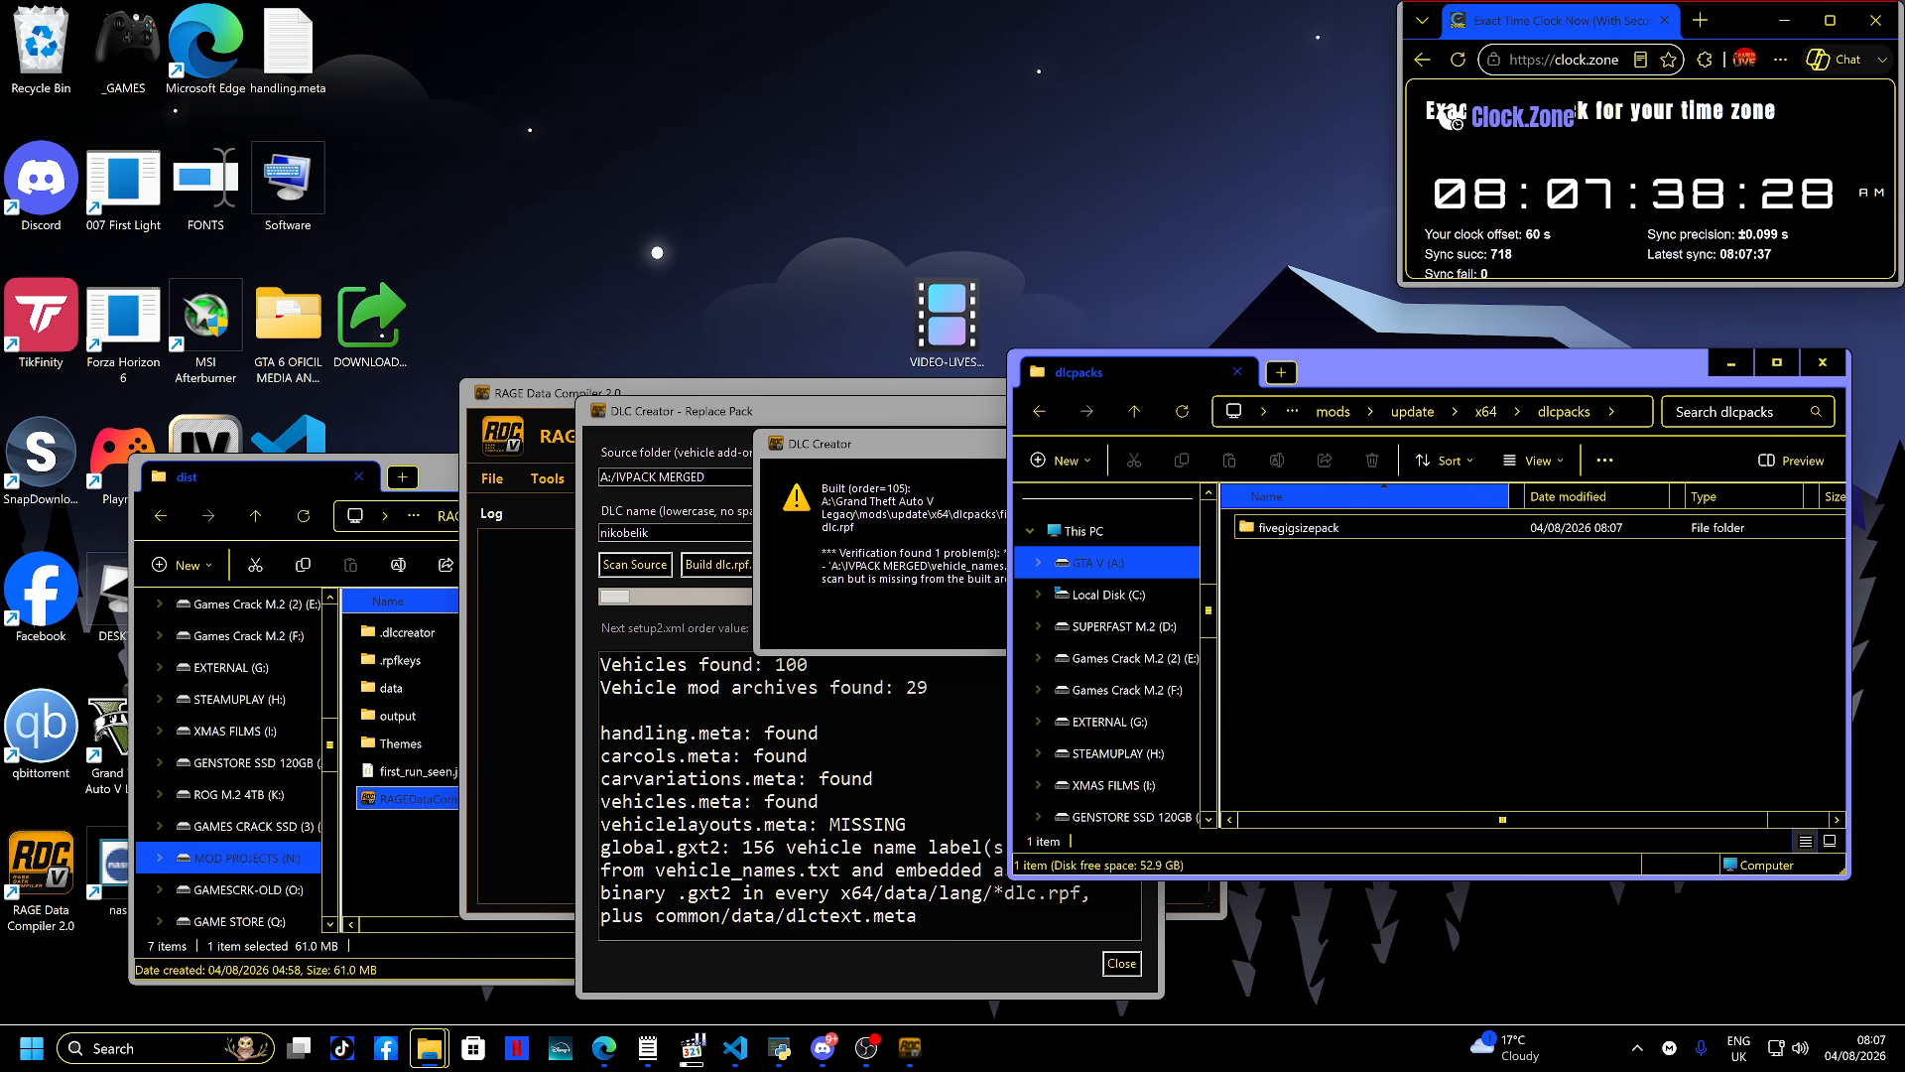
{"action": "double_click", "coordinate": [1280, 528]}
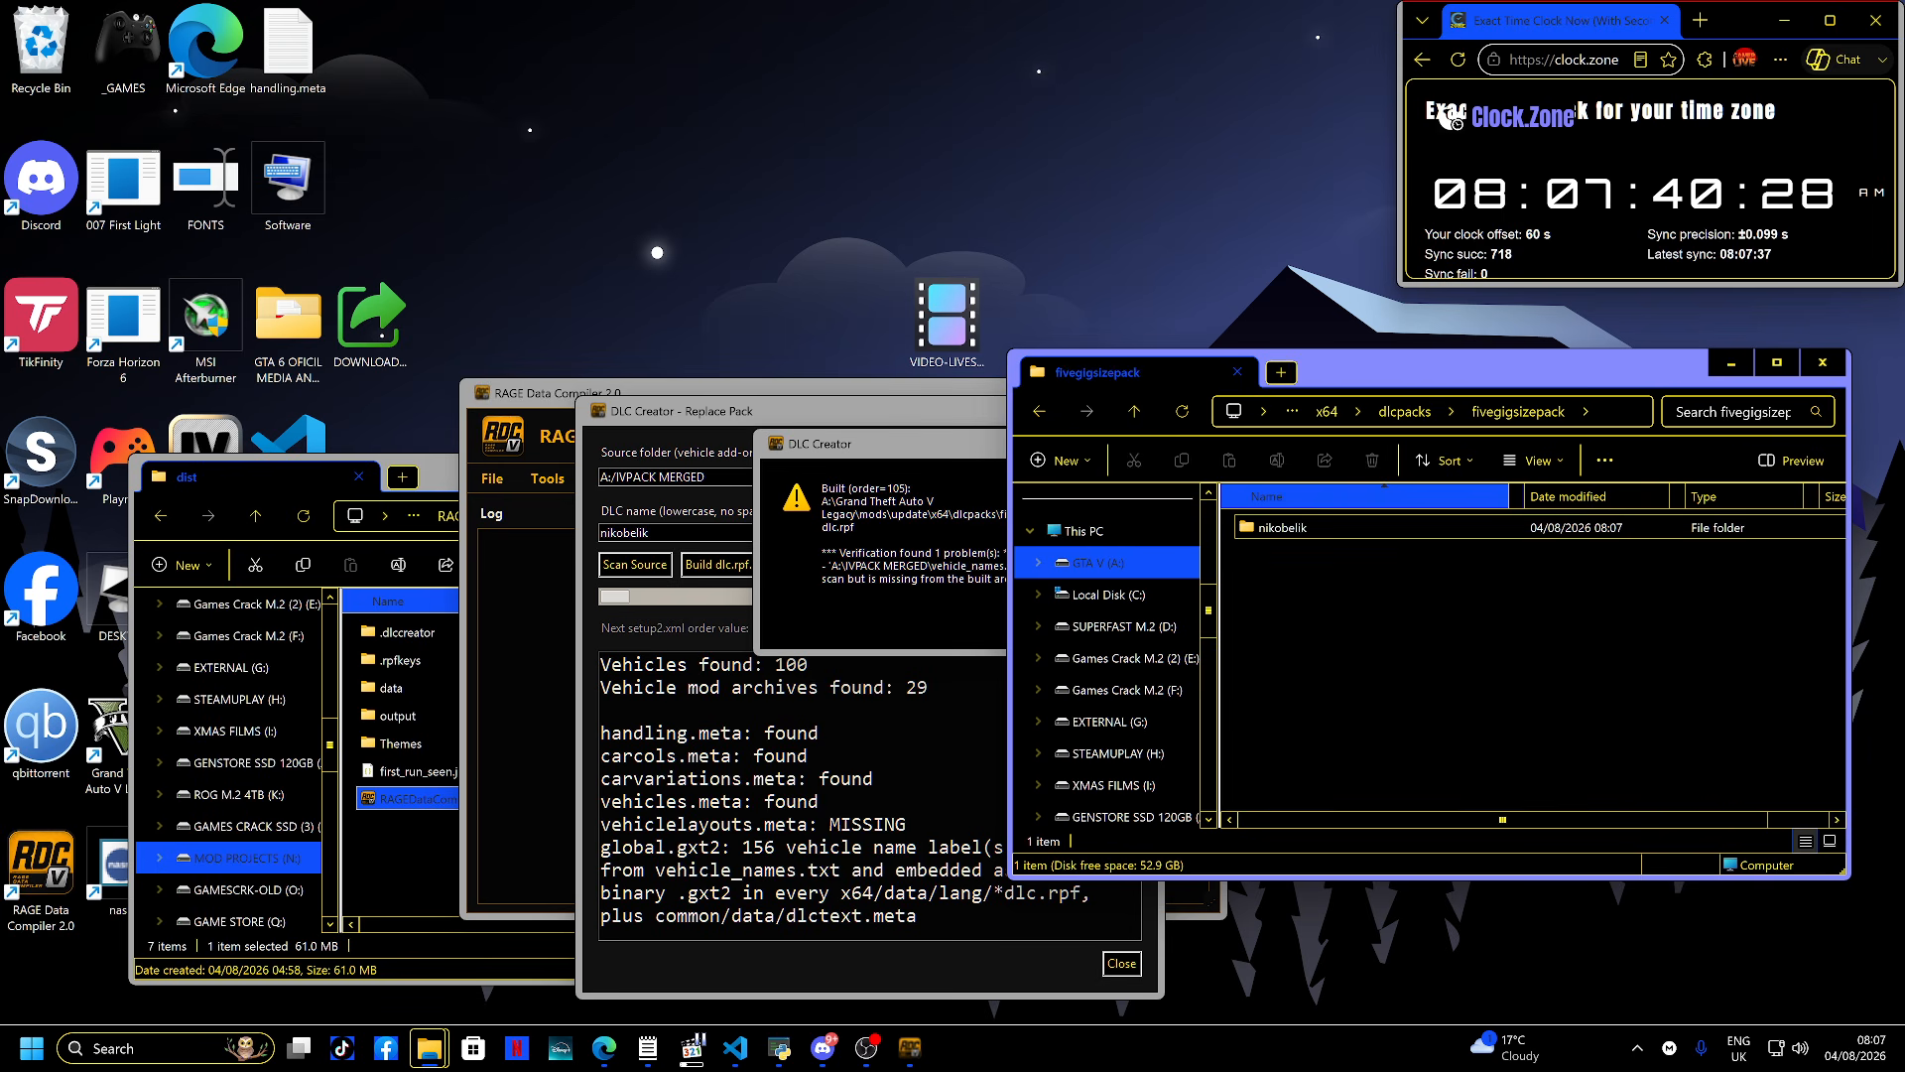
{"action": "double_click", "coordinate": [1282, 528]}
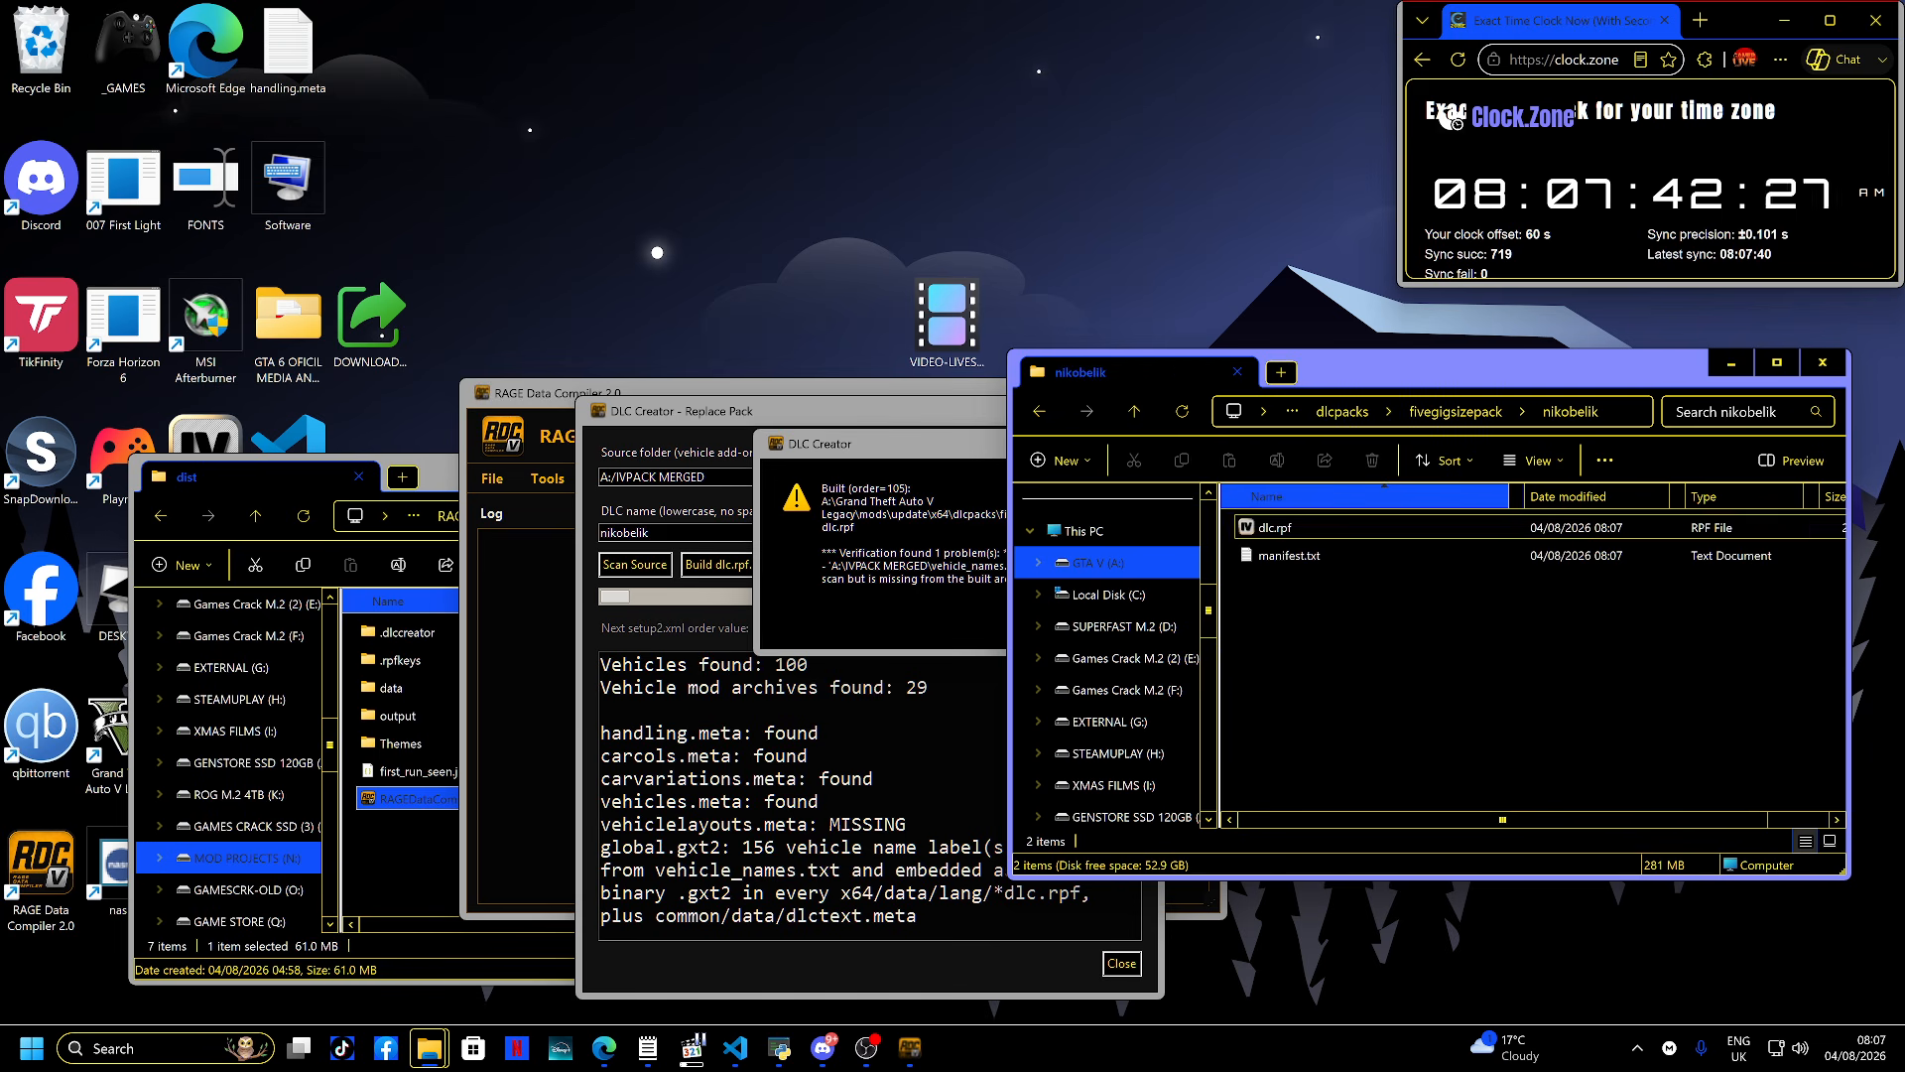
- Open the built pack's manifest.txt, scroll through its contents, then close it
{"action": "left_click", "coordinate": [1289, 555]}
{"action": "double_click", "coordinate": [1289, 555]}
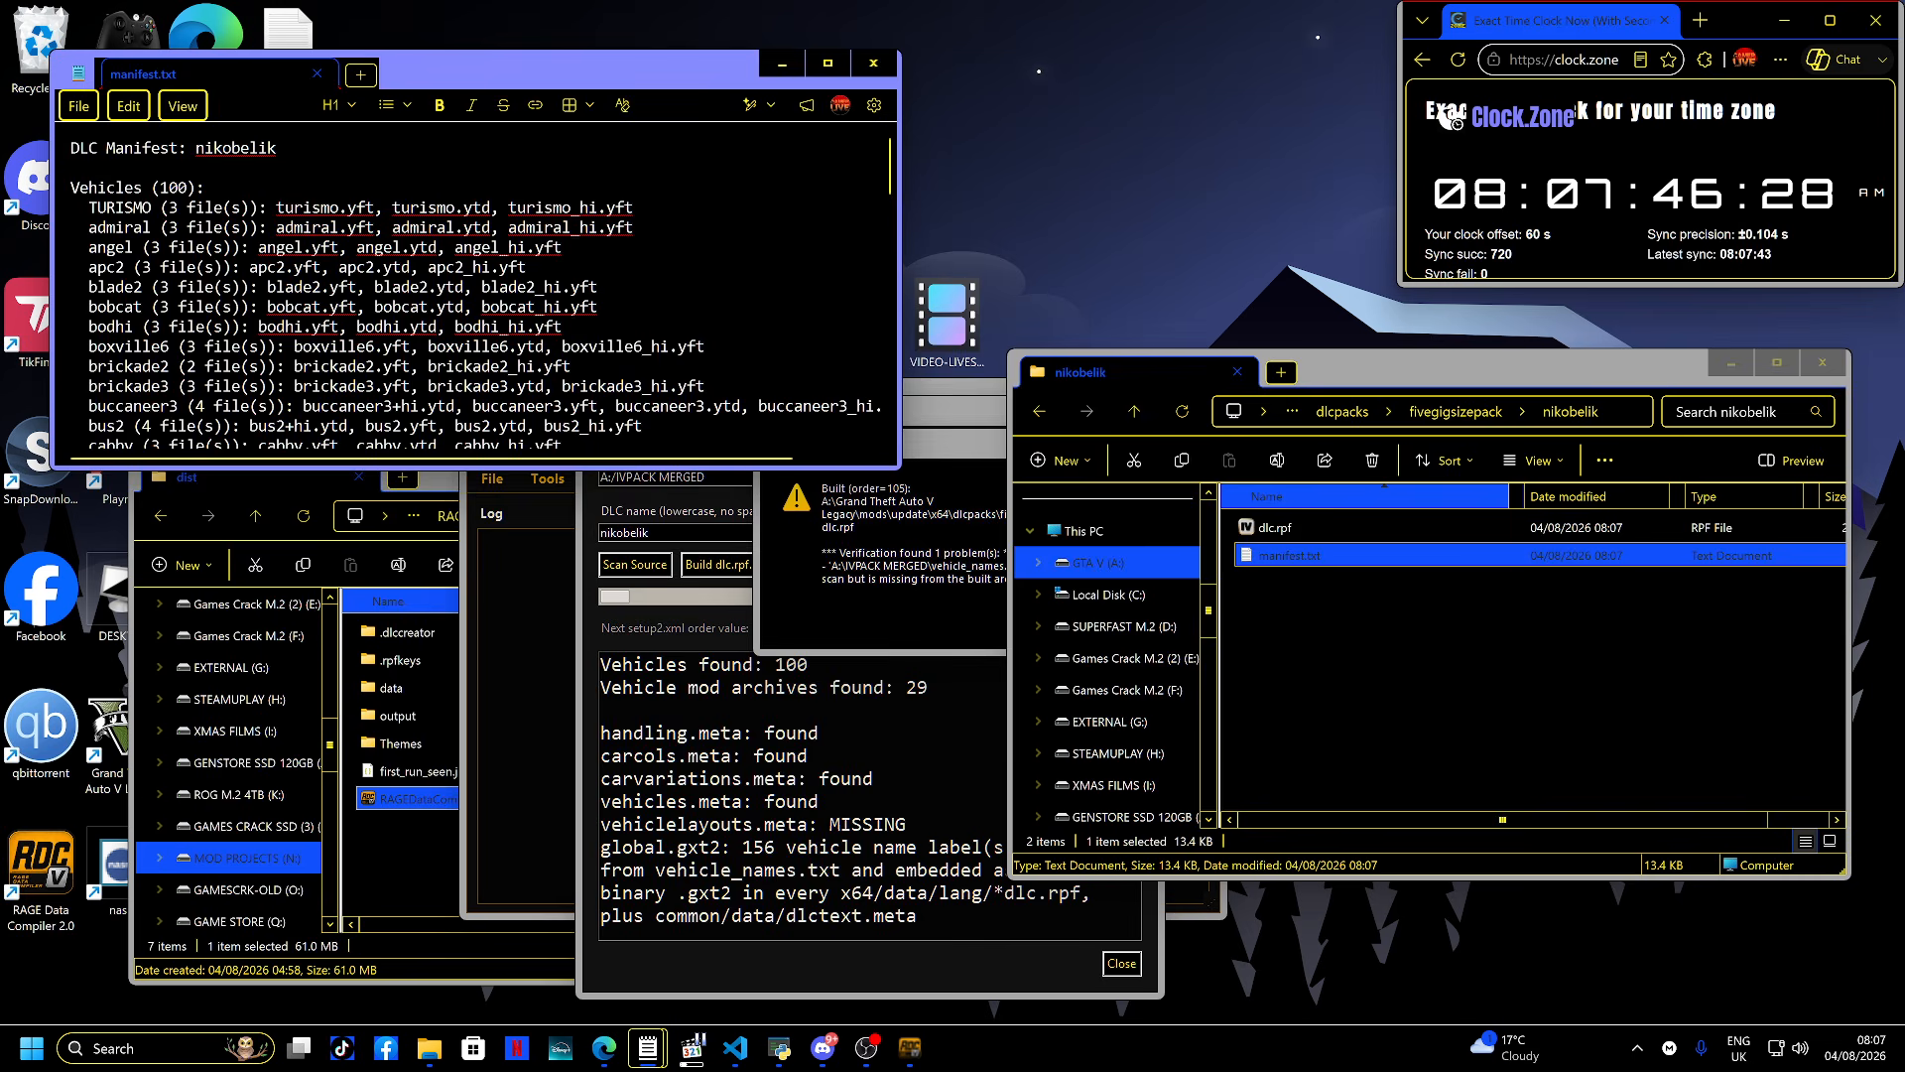
{"action": "left_click_drag", "start_coordinate": [504, 73], "coordinate": [902, 361]}
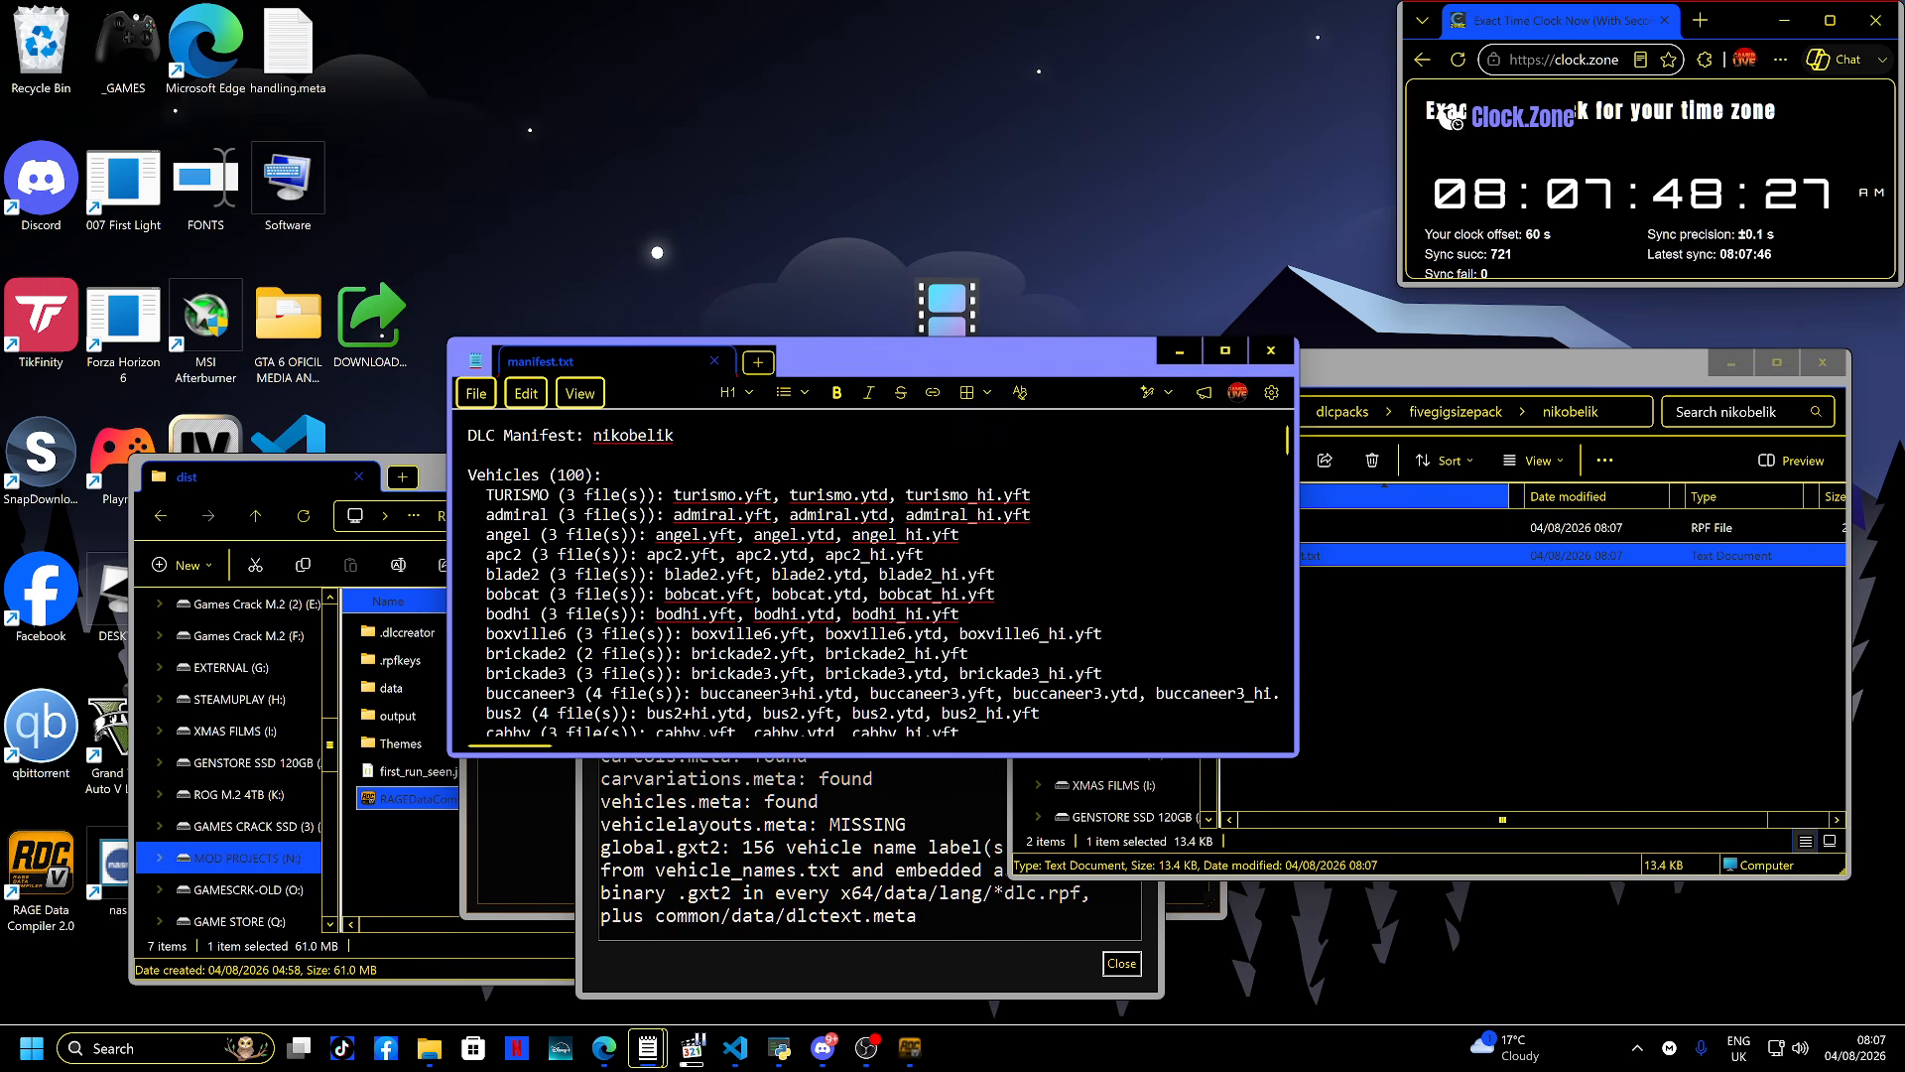
{"action": "scroll", "coordinate": [879, 574], "scroll_direction": "down", "scroll_amount": 20}
{"action": "scroll", "coordinate": [879, 574], "scroll_direction": "down", "scroll_amount": 5}
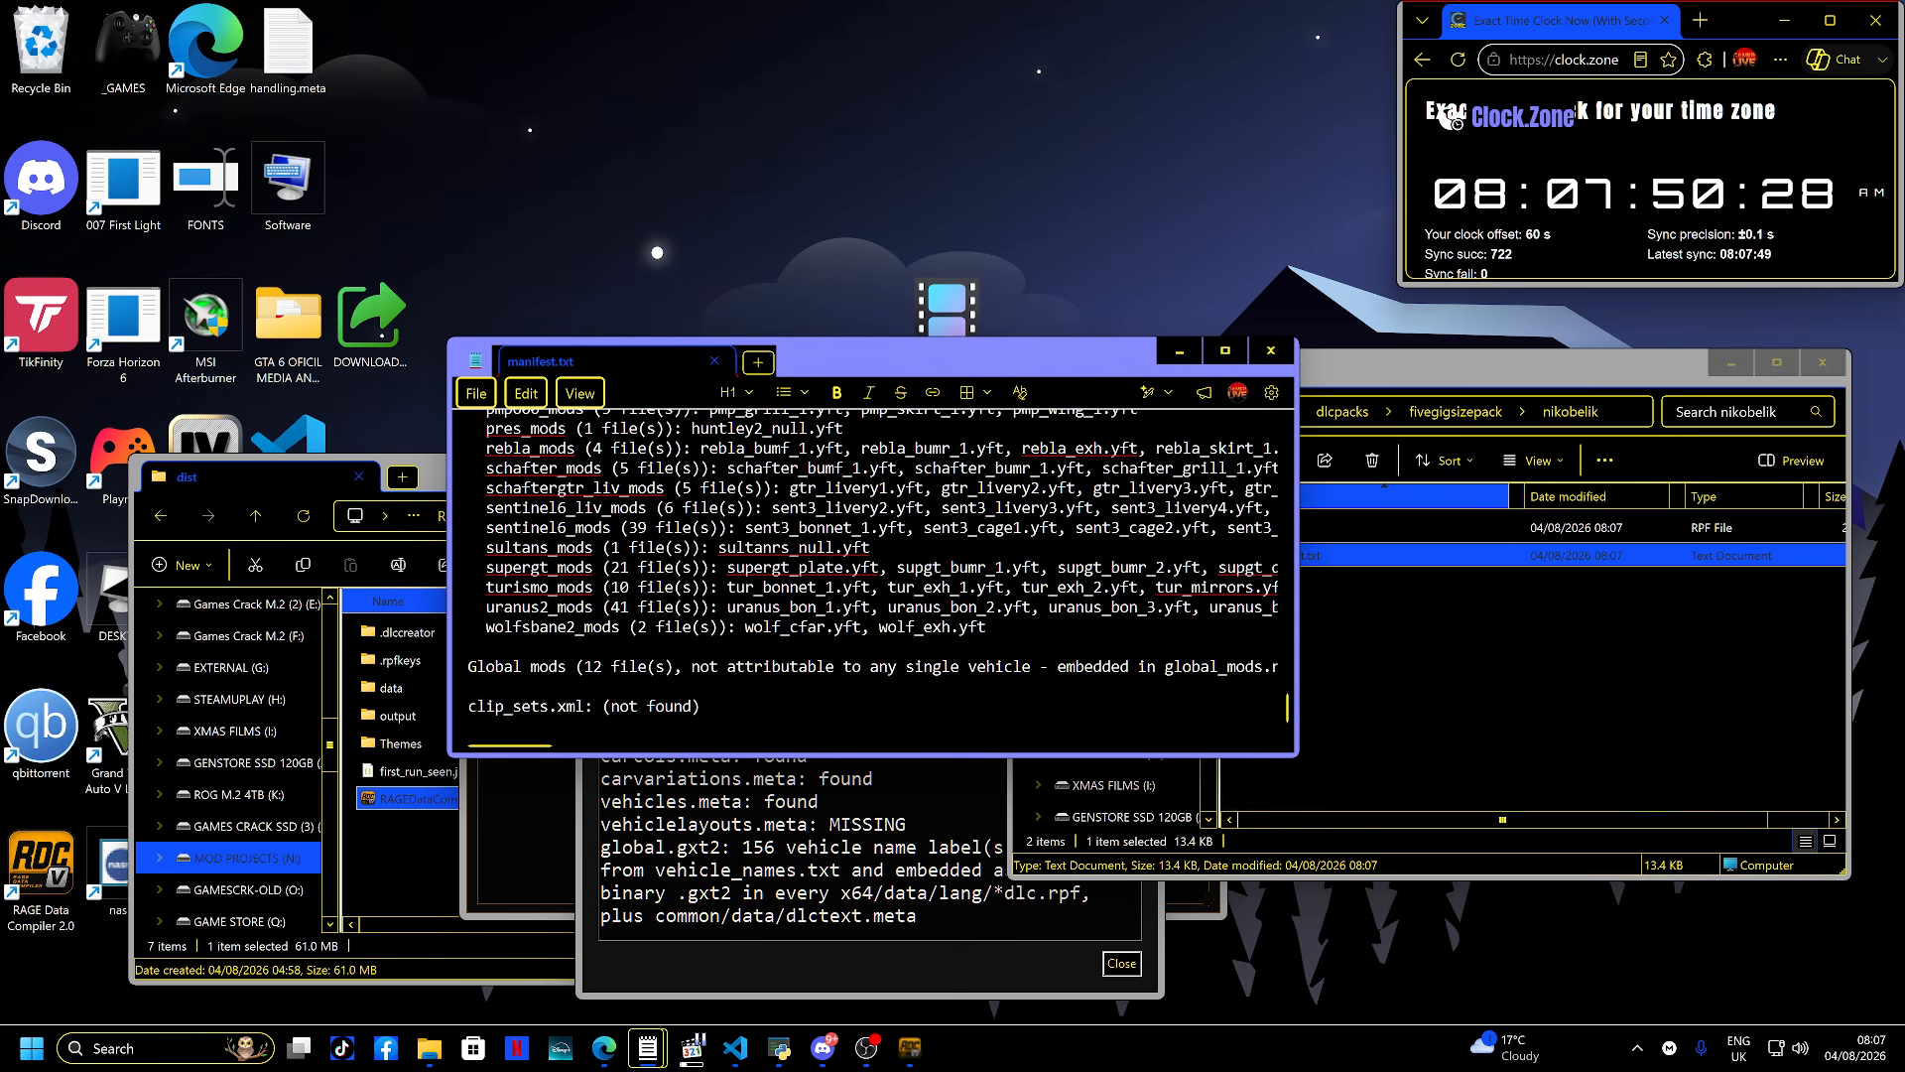
{"action": "left_click", "coordinate": [1271, 350]}
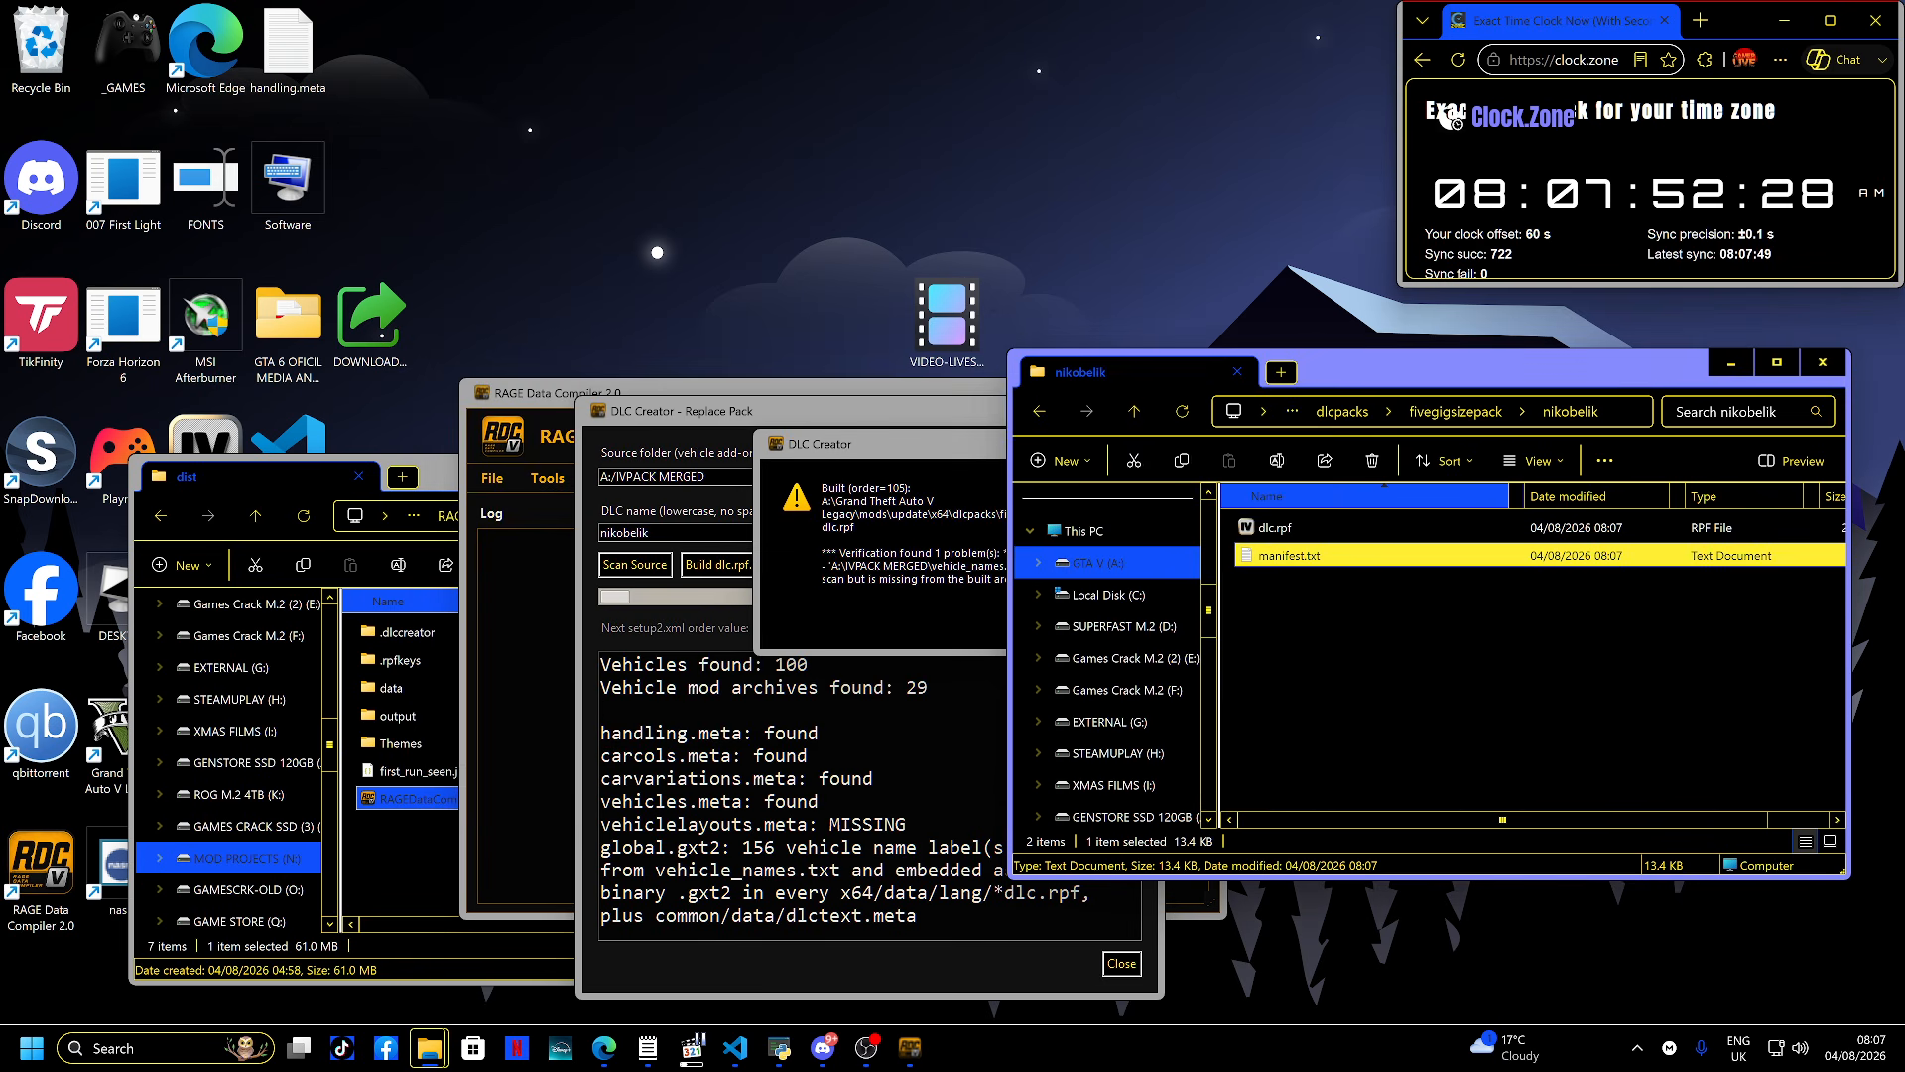
{"action": "left_click_drag", "start_coordinate": [901, 443], "coordinate": [764, 477]}
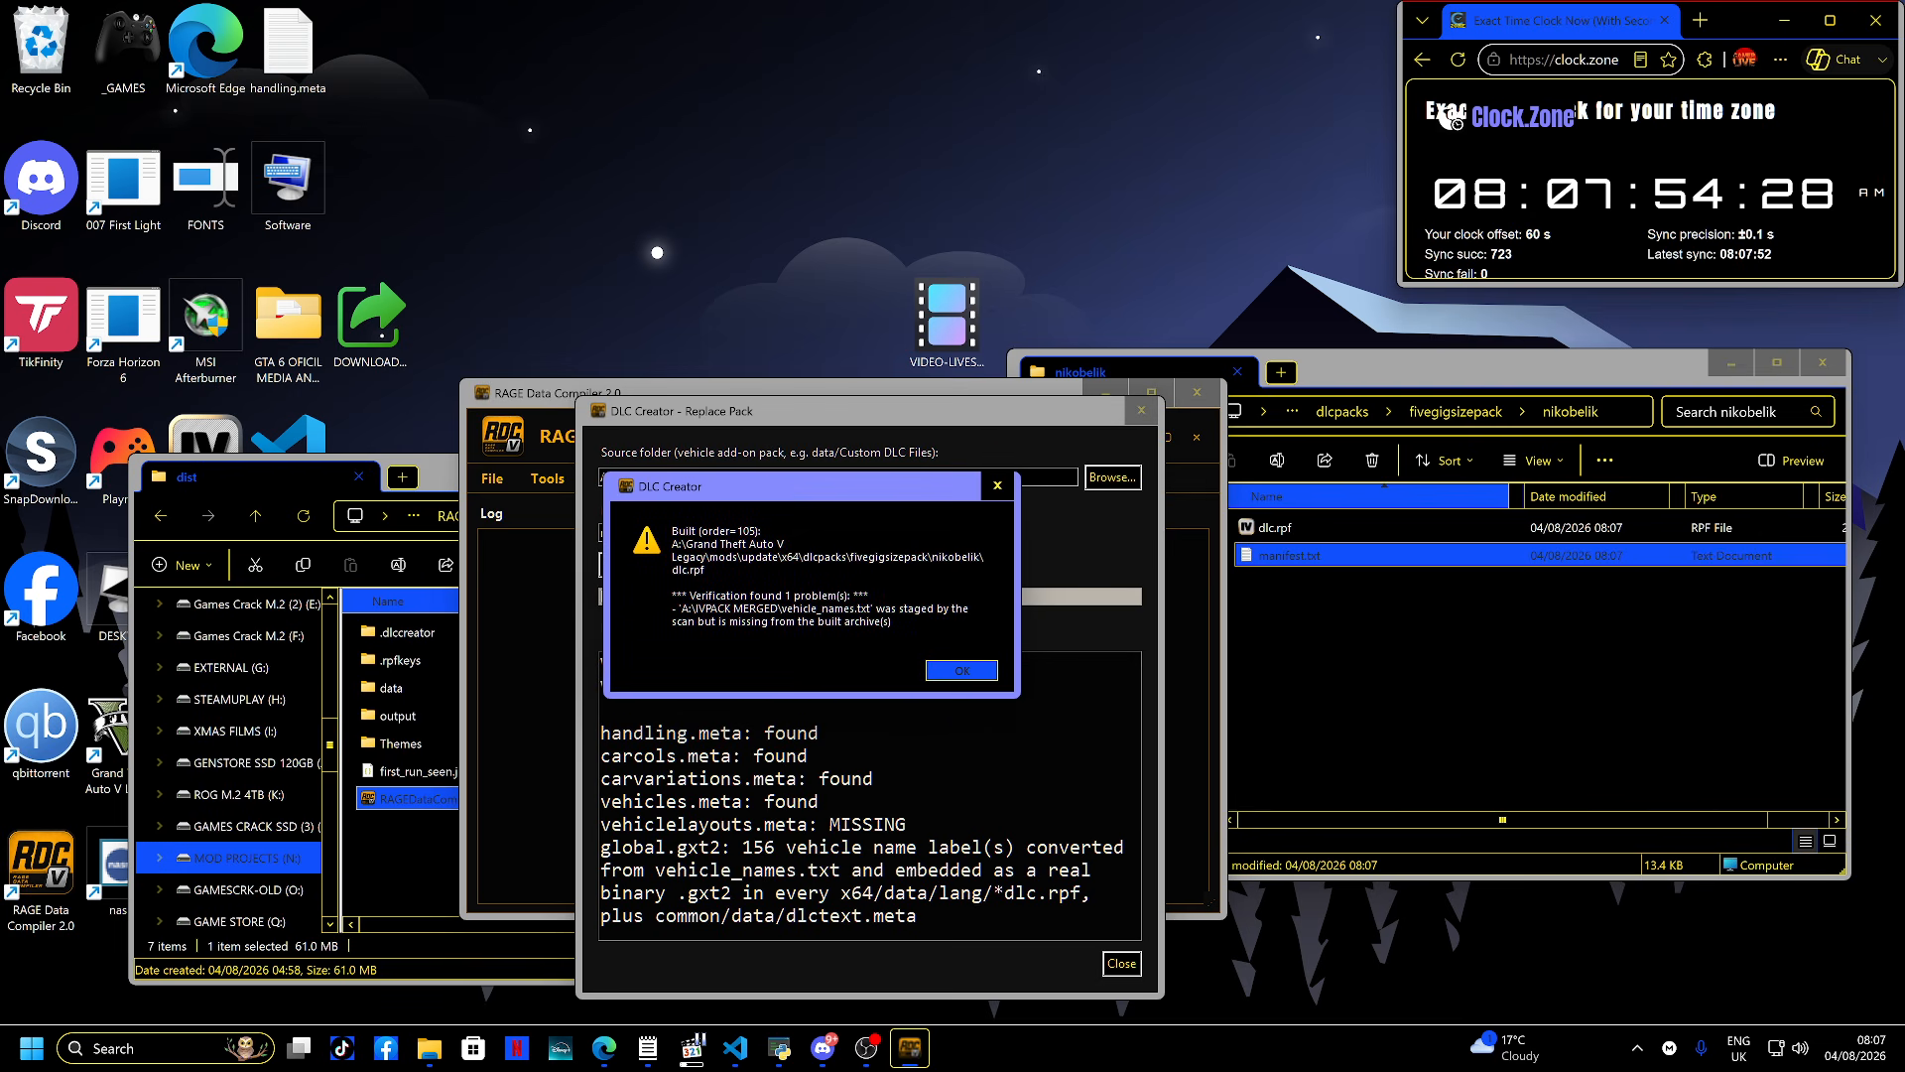
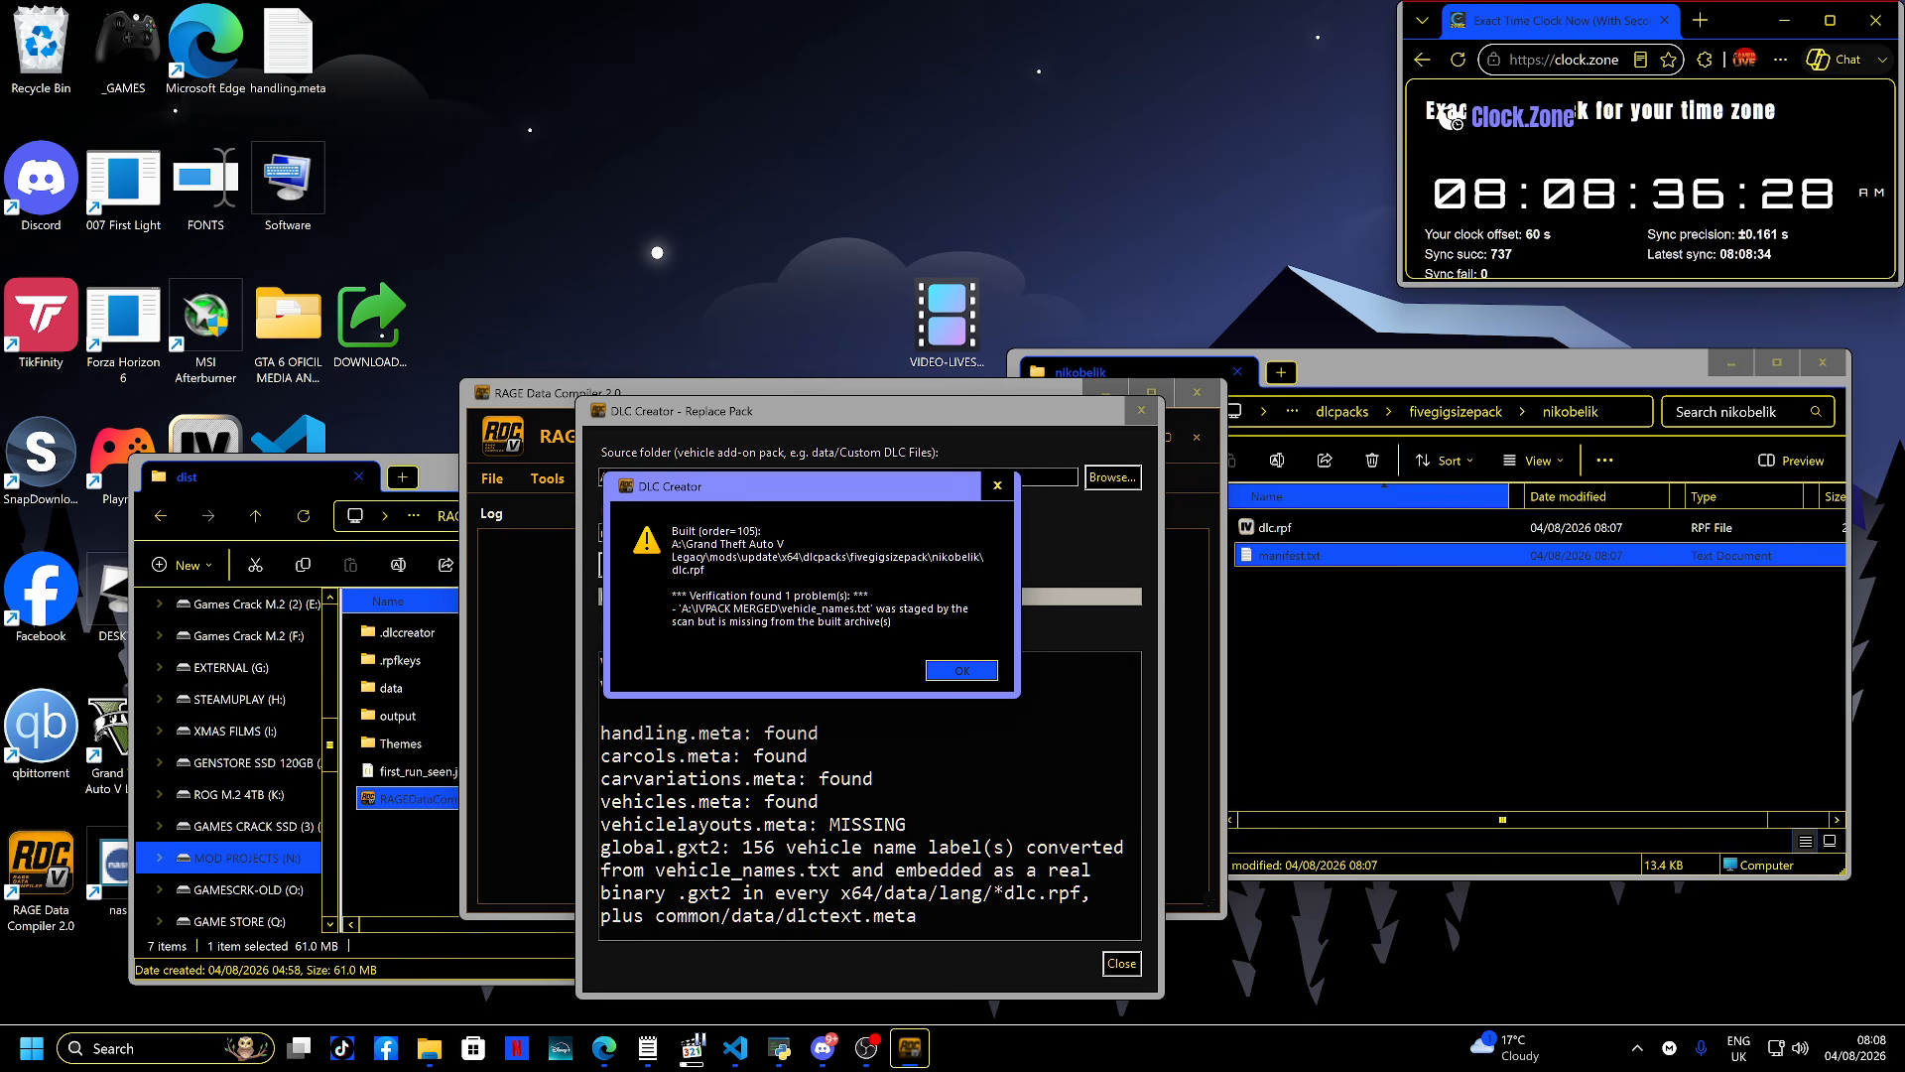
- Dismiss the verification message and open OpenIV for Grand Theft Auto V on Windows
{"action": "key", "text": "Return"}
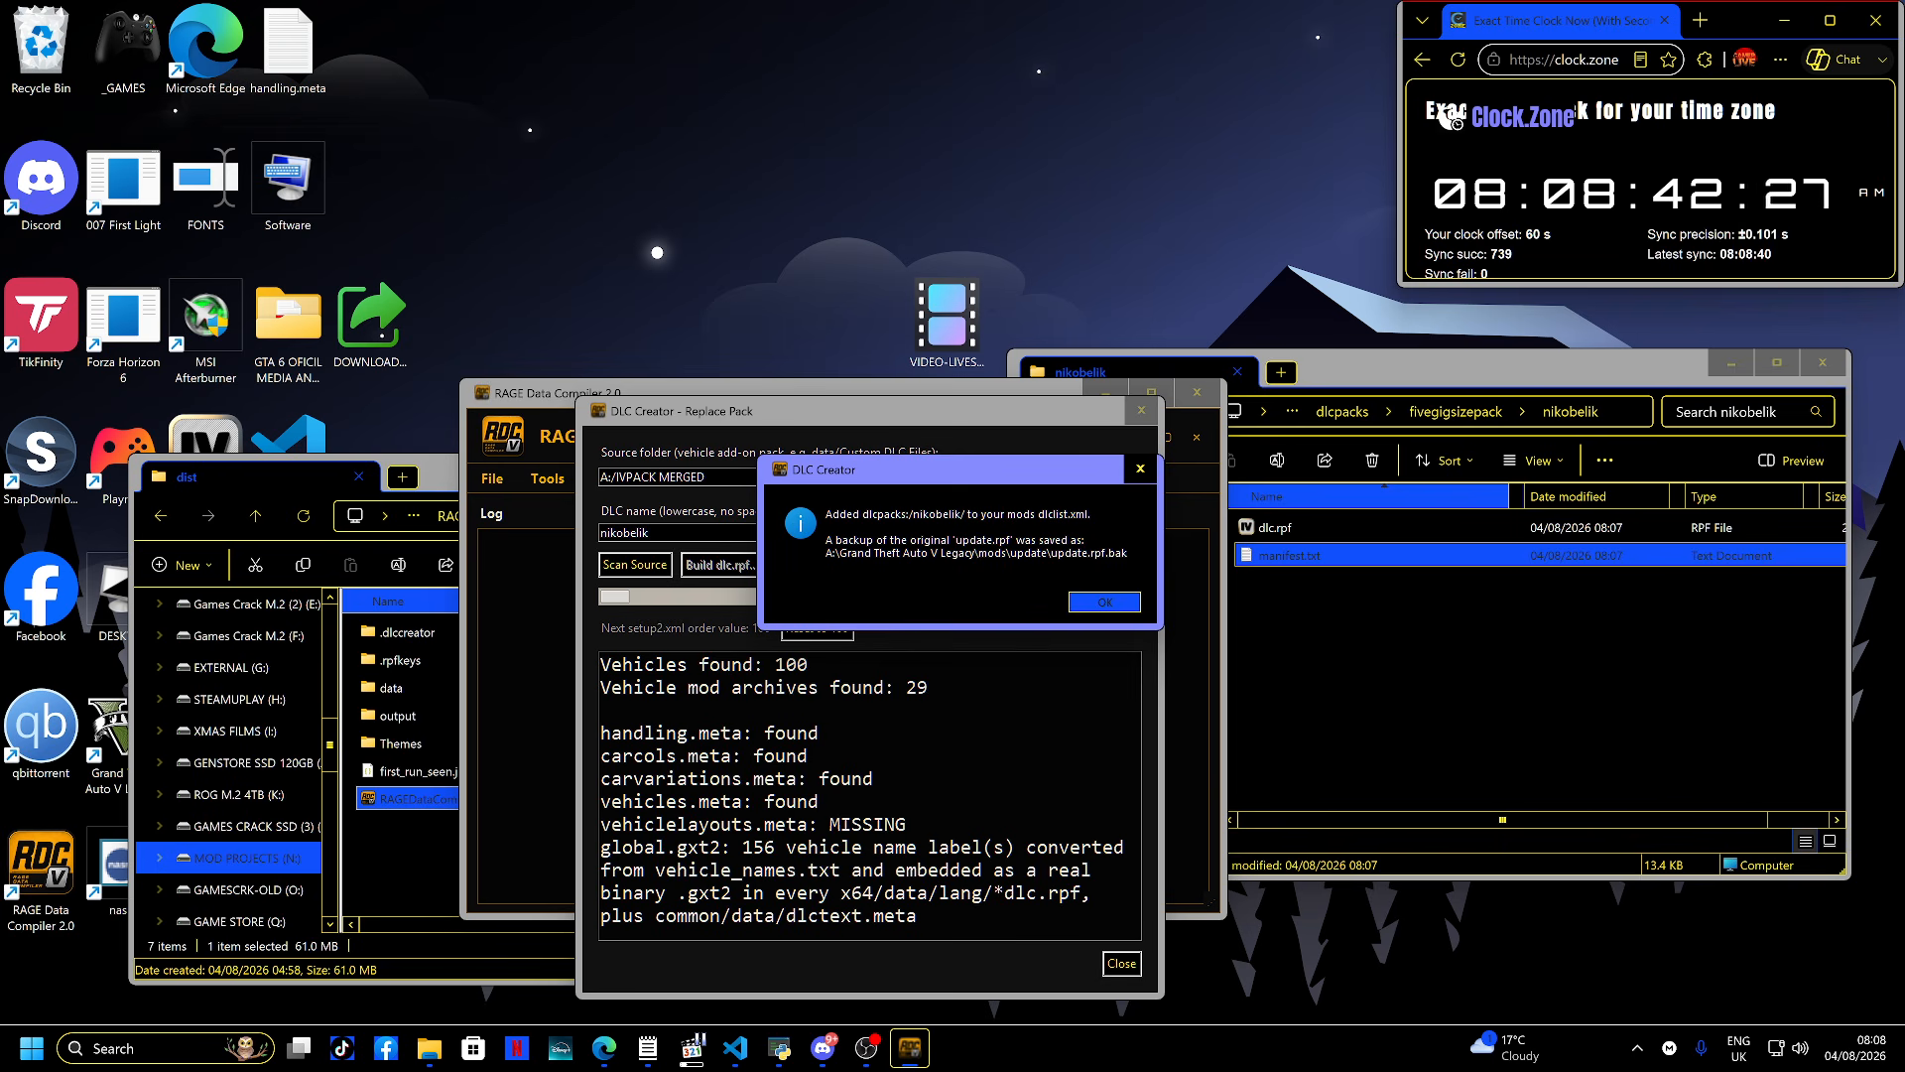
{"action": "left_click", "coordinate": [867, 1047]}
{"action": "double_click", "coordinate": [205, 437]}
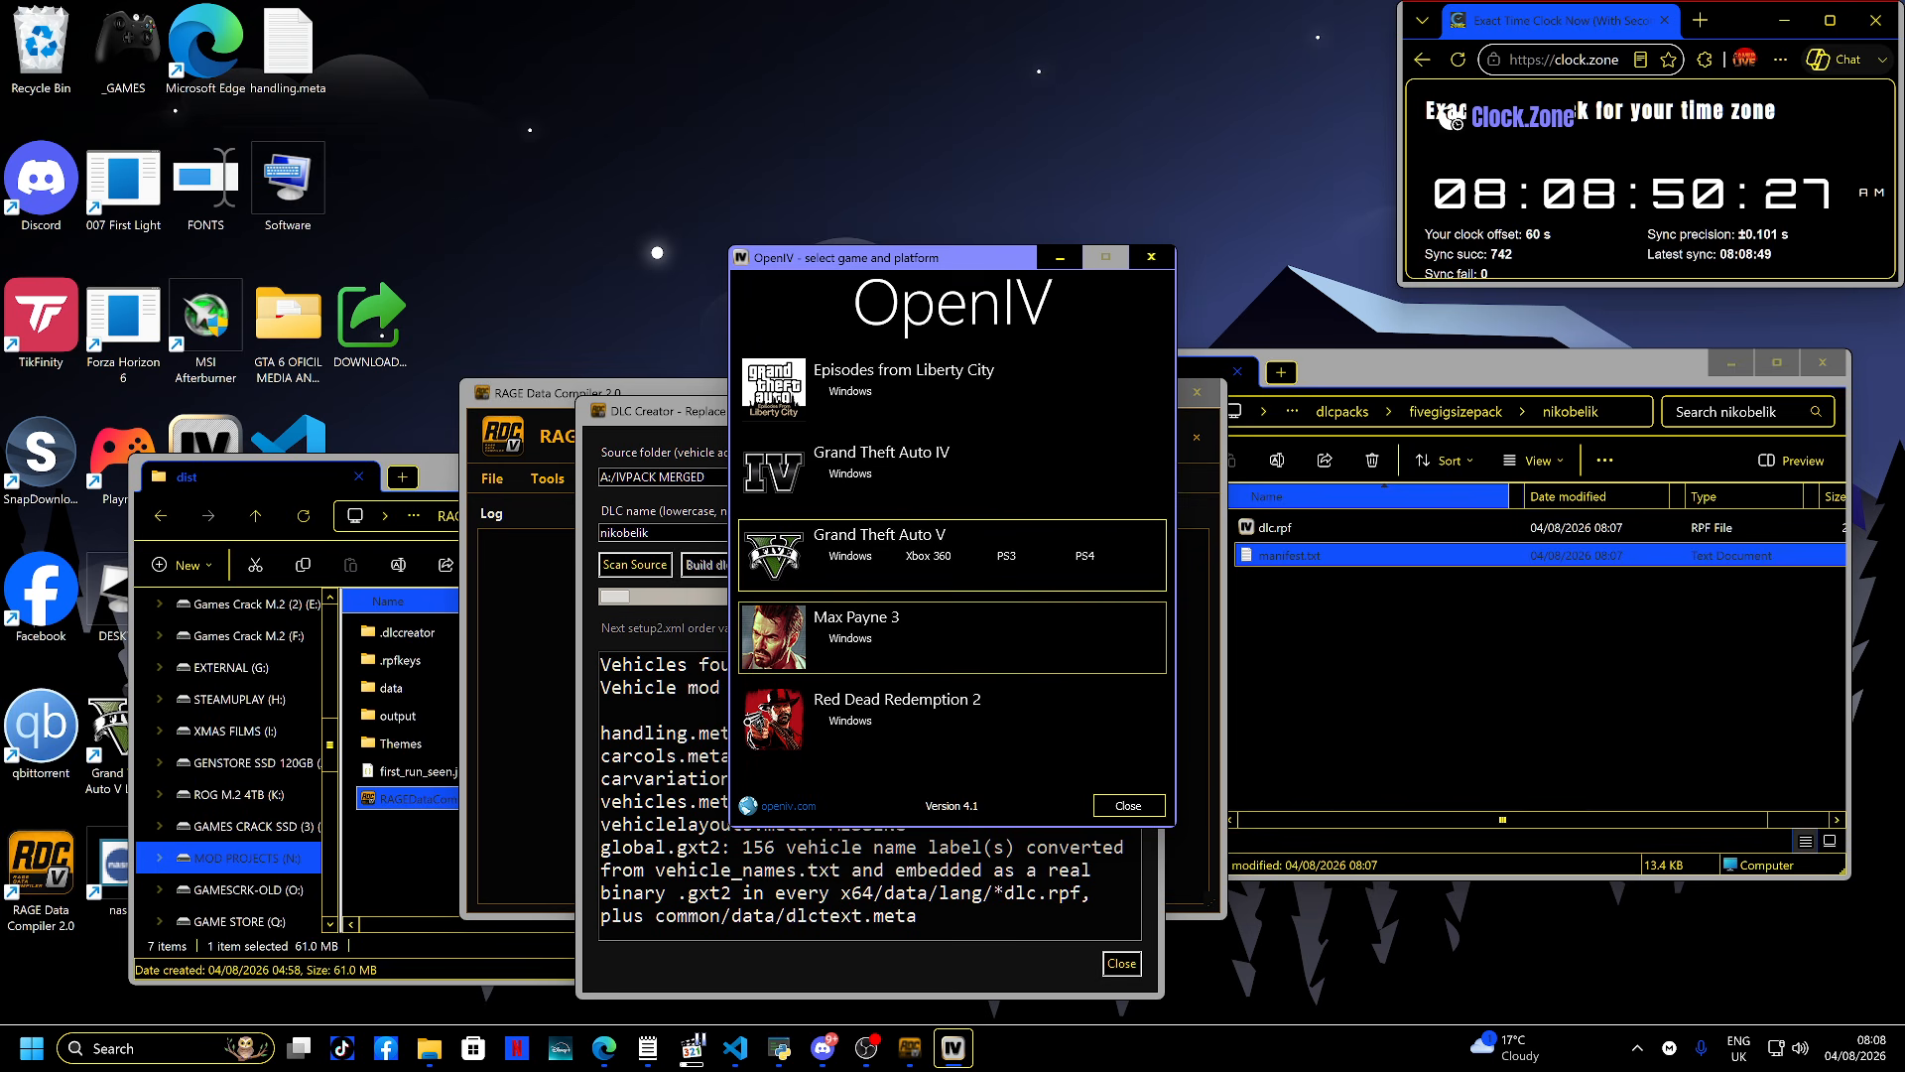
{"action": "left_click", "coordinate": [851, 556]}
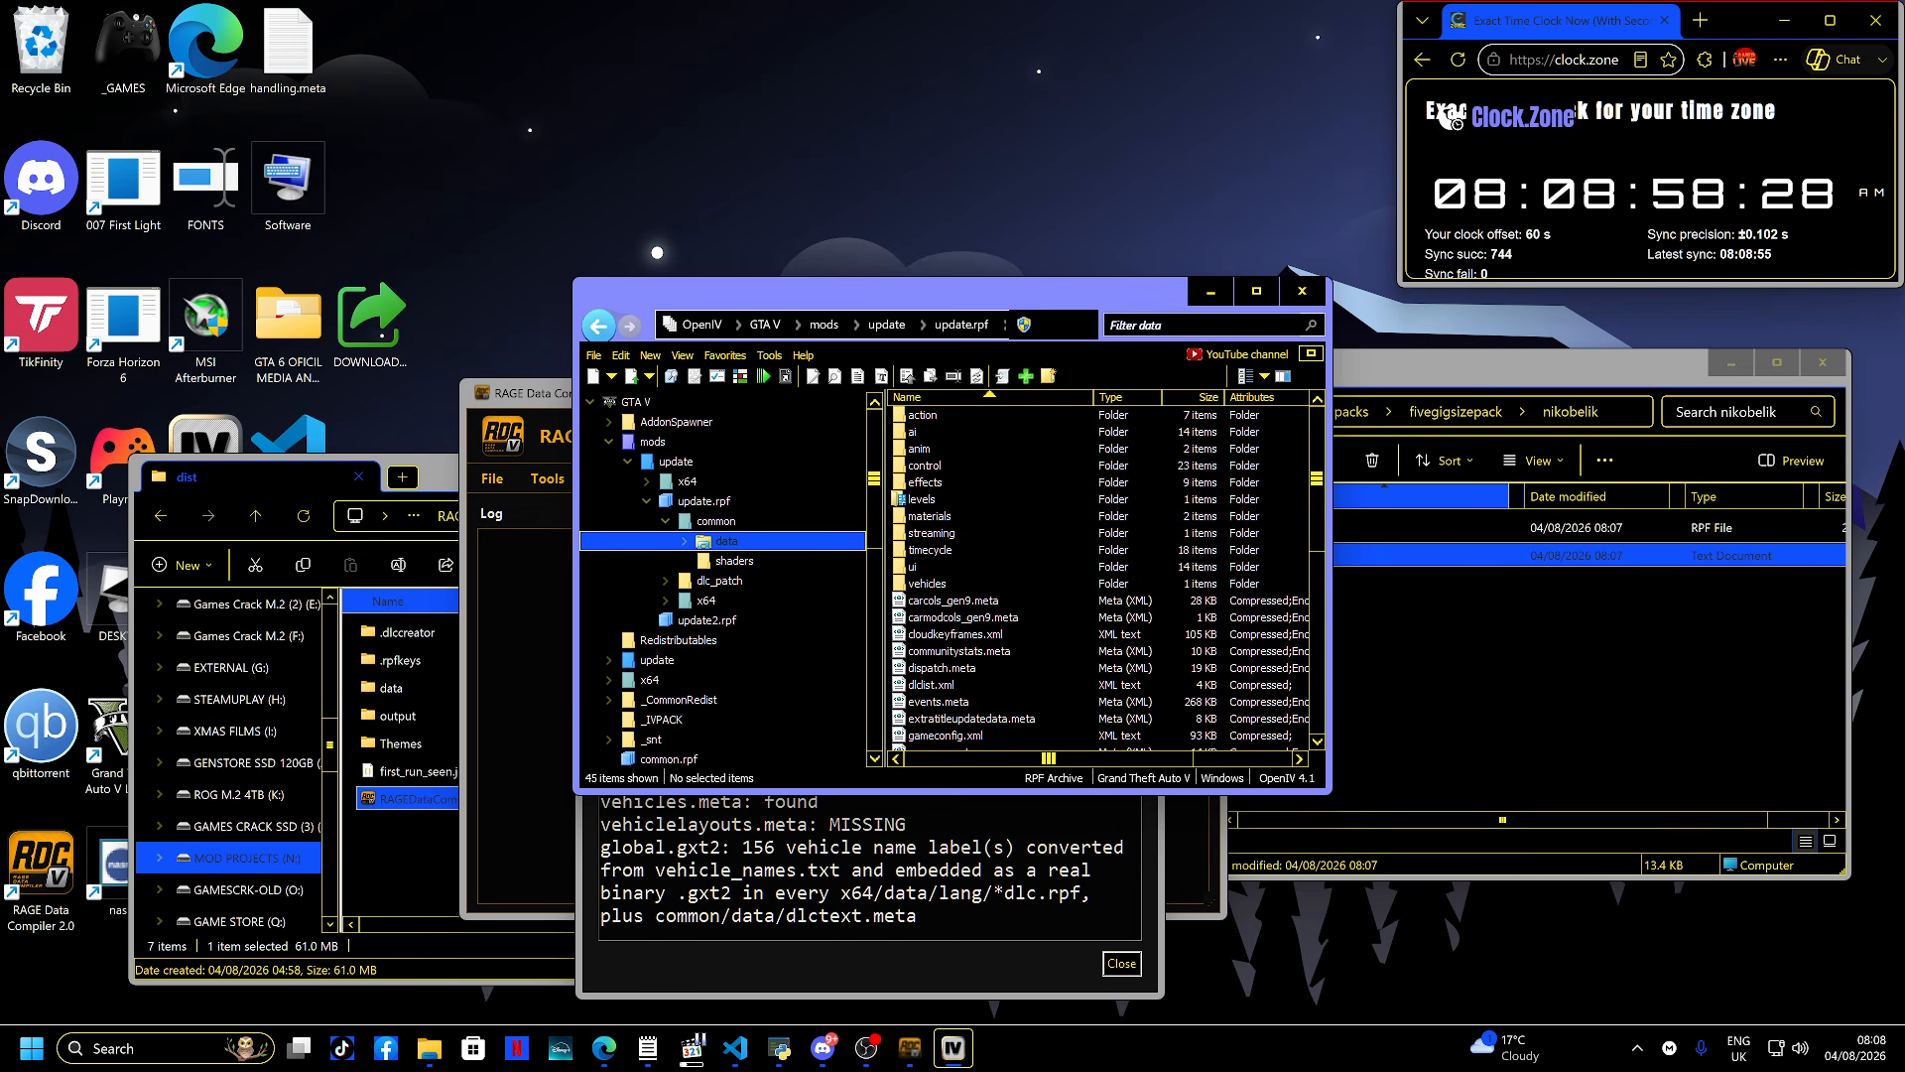
- Open dlclist.xml in mods\update\update.rpf\common\data, check the end of its list, then close the viewer and OpenIV
{"action": "left_click", "coordinate": [636, 402]}
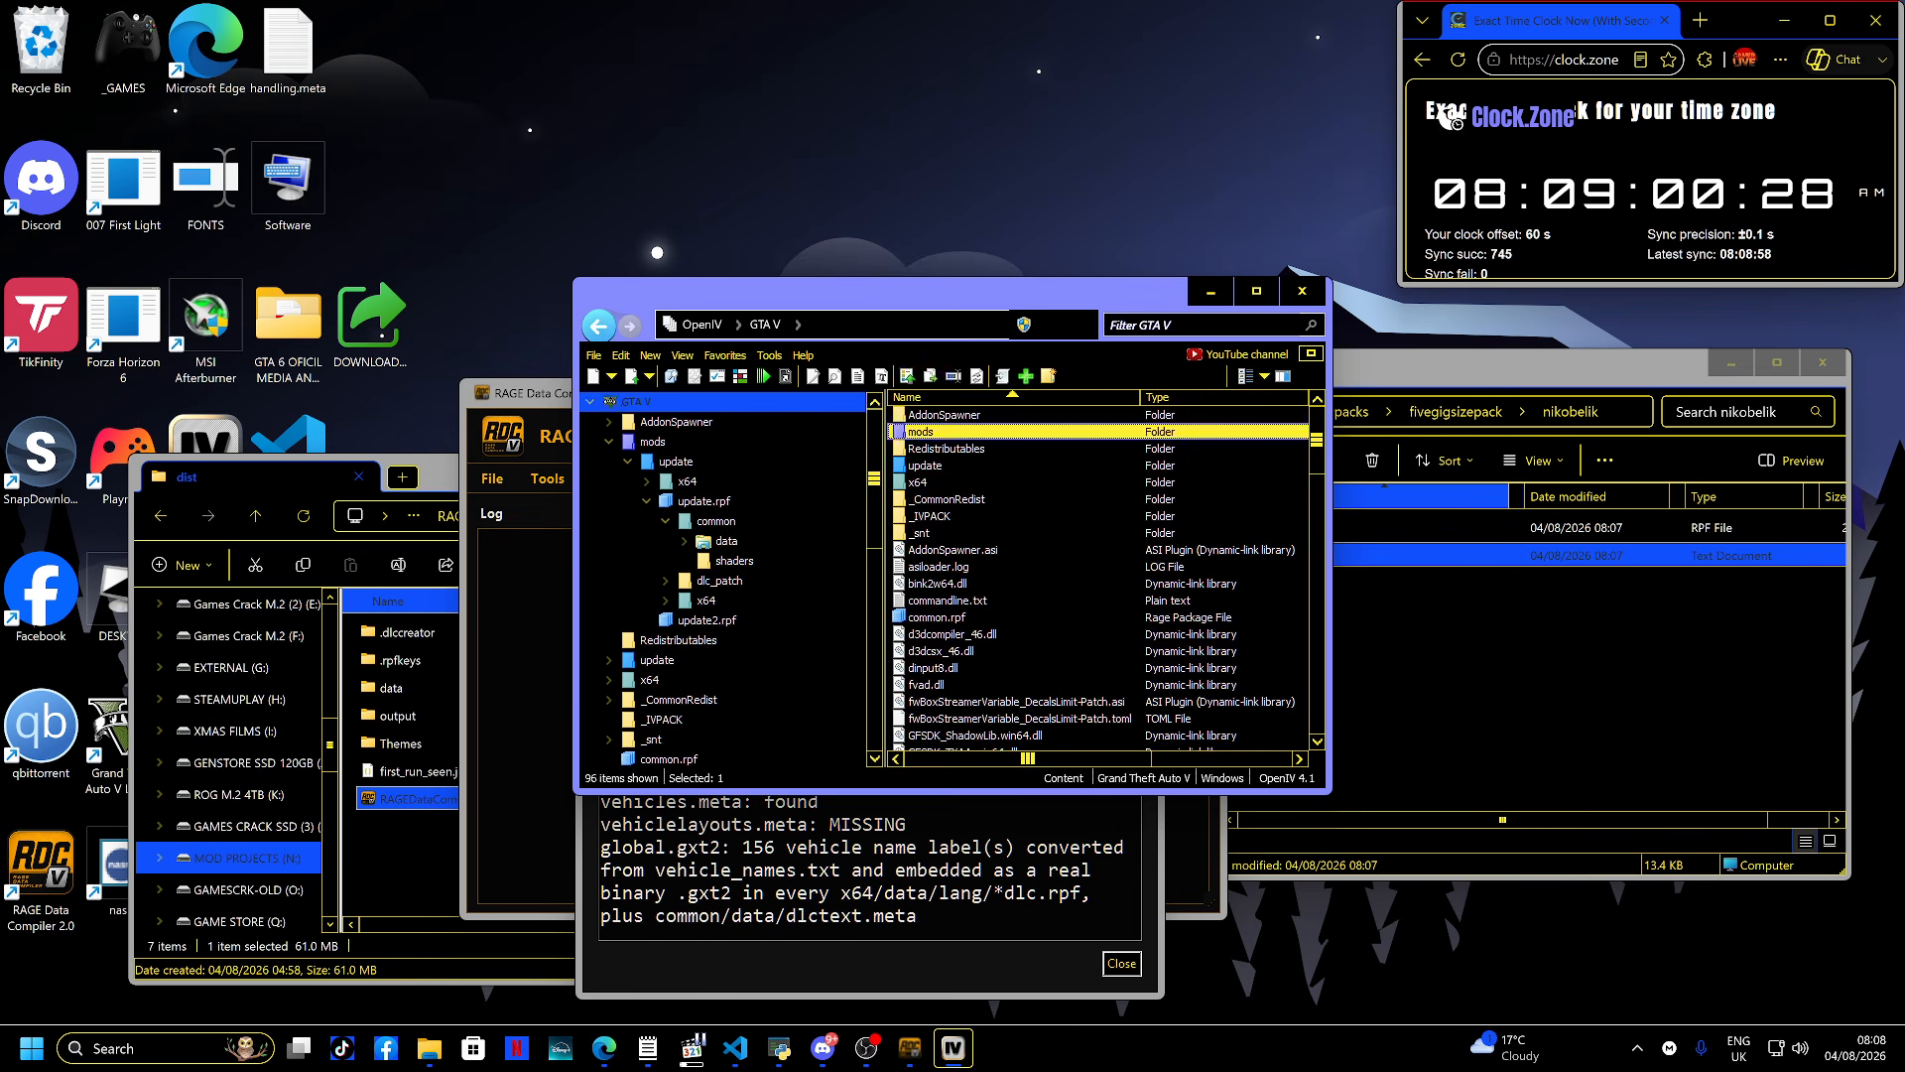
{"action": "double_click", "coordinate": [921, 432]}
{"action": "double_click", "coordinate": [918, 415]}
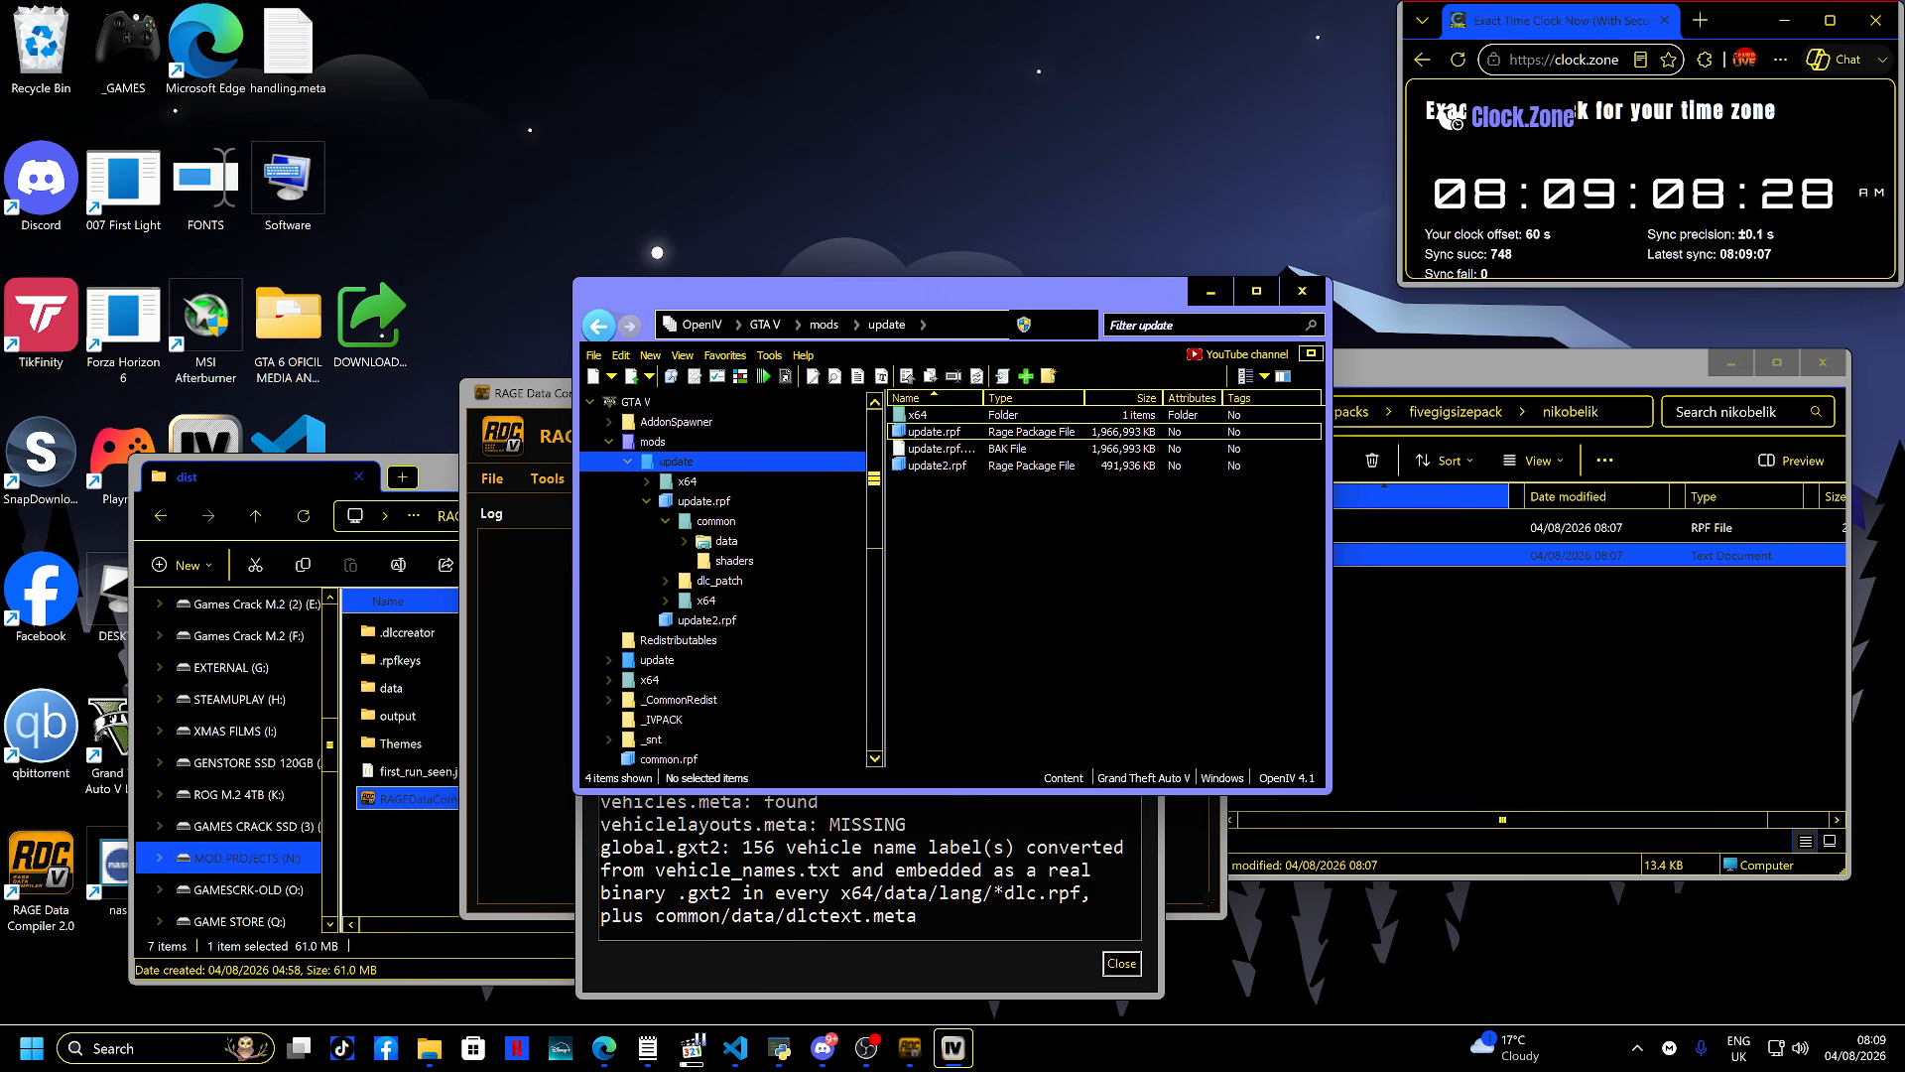
{"action": "double_click", "coordinate": [933, 432]}
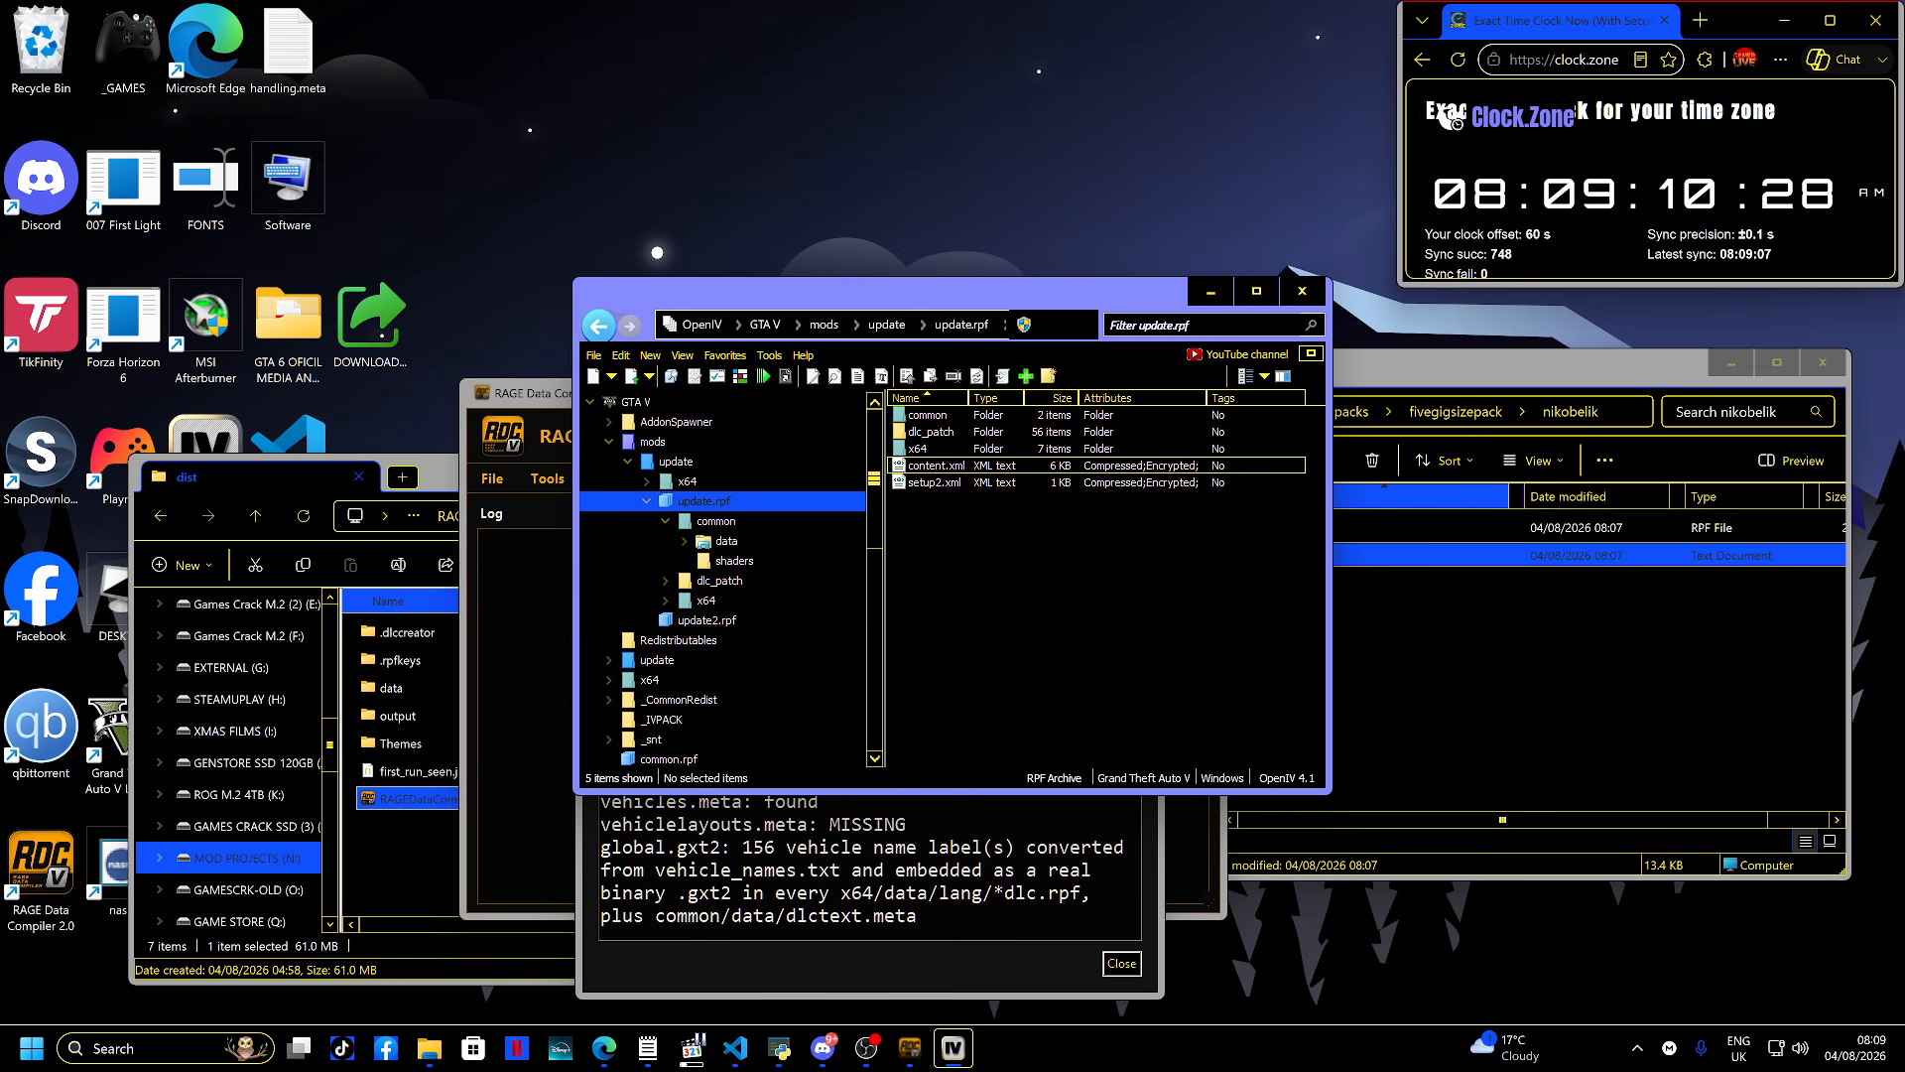
{"action": "double_click", "coordinate": [928, 415]}
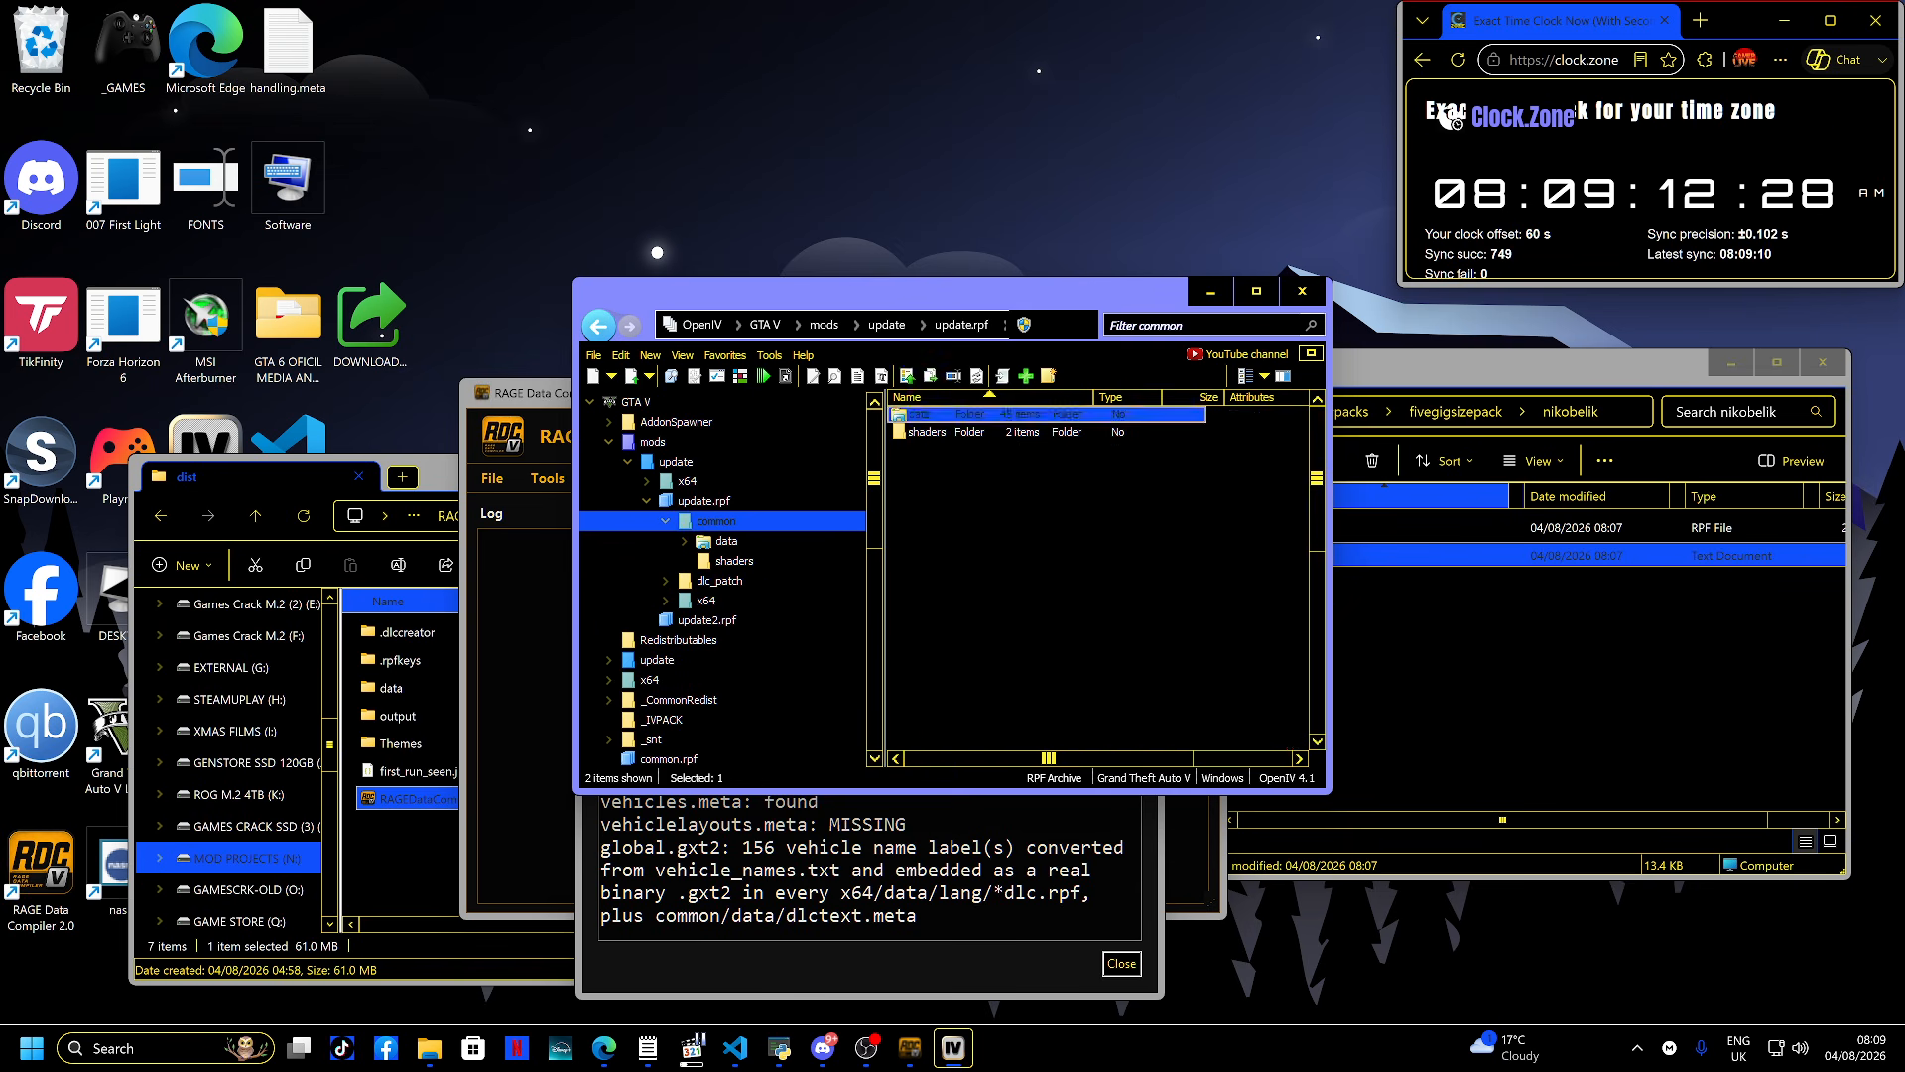
{"action": "double_click", "coordinate": [929, 414]}
{"action": "double_click", "coordinate": [931, 685]}
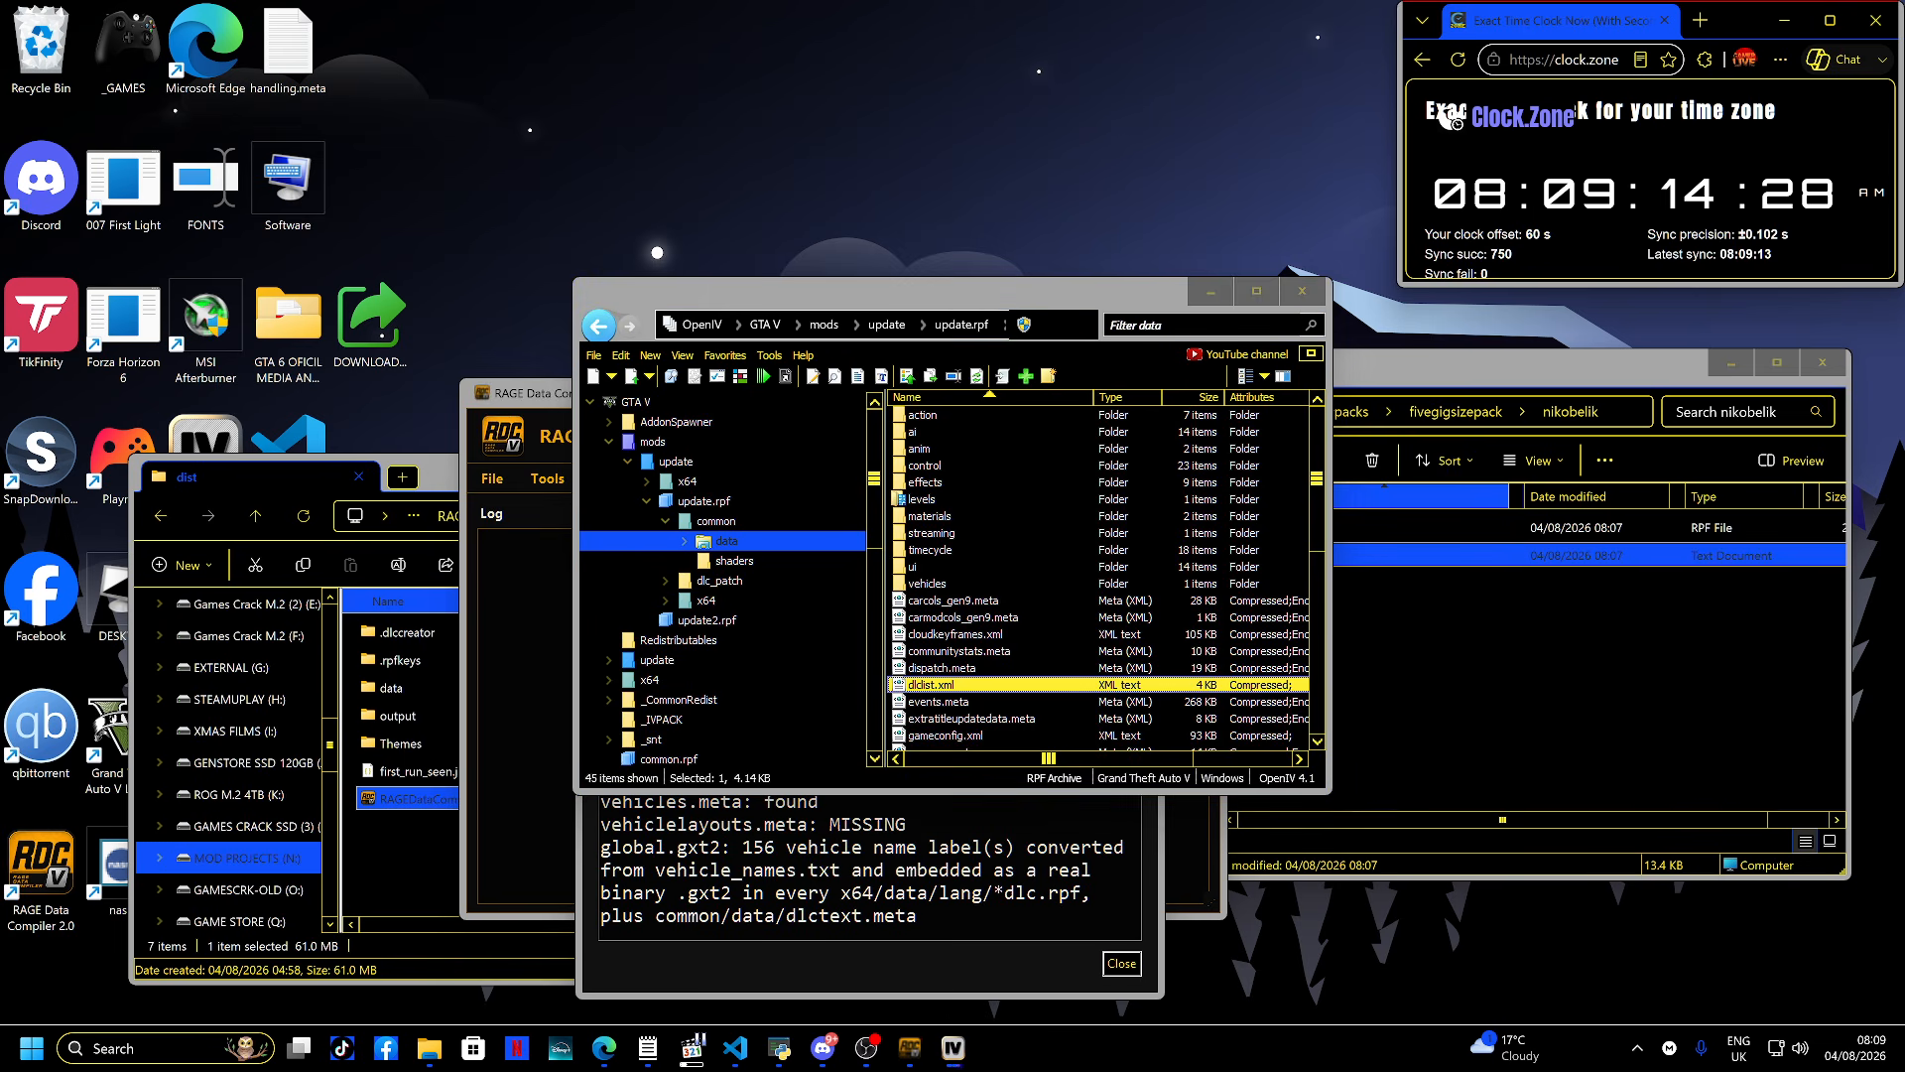
{"action": "scroll", "coordinate": [942, 596], "scroll_direction": "down", "scroll_amount": 5}
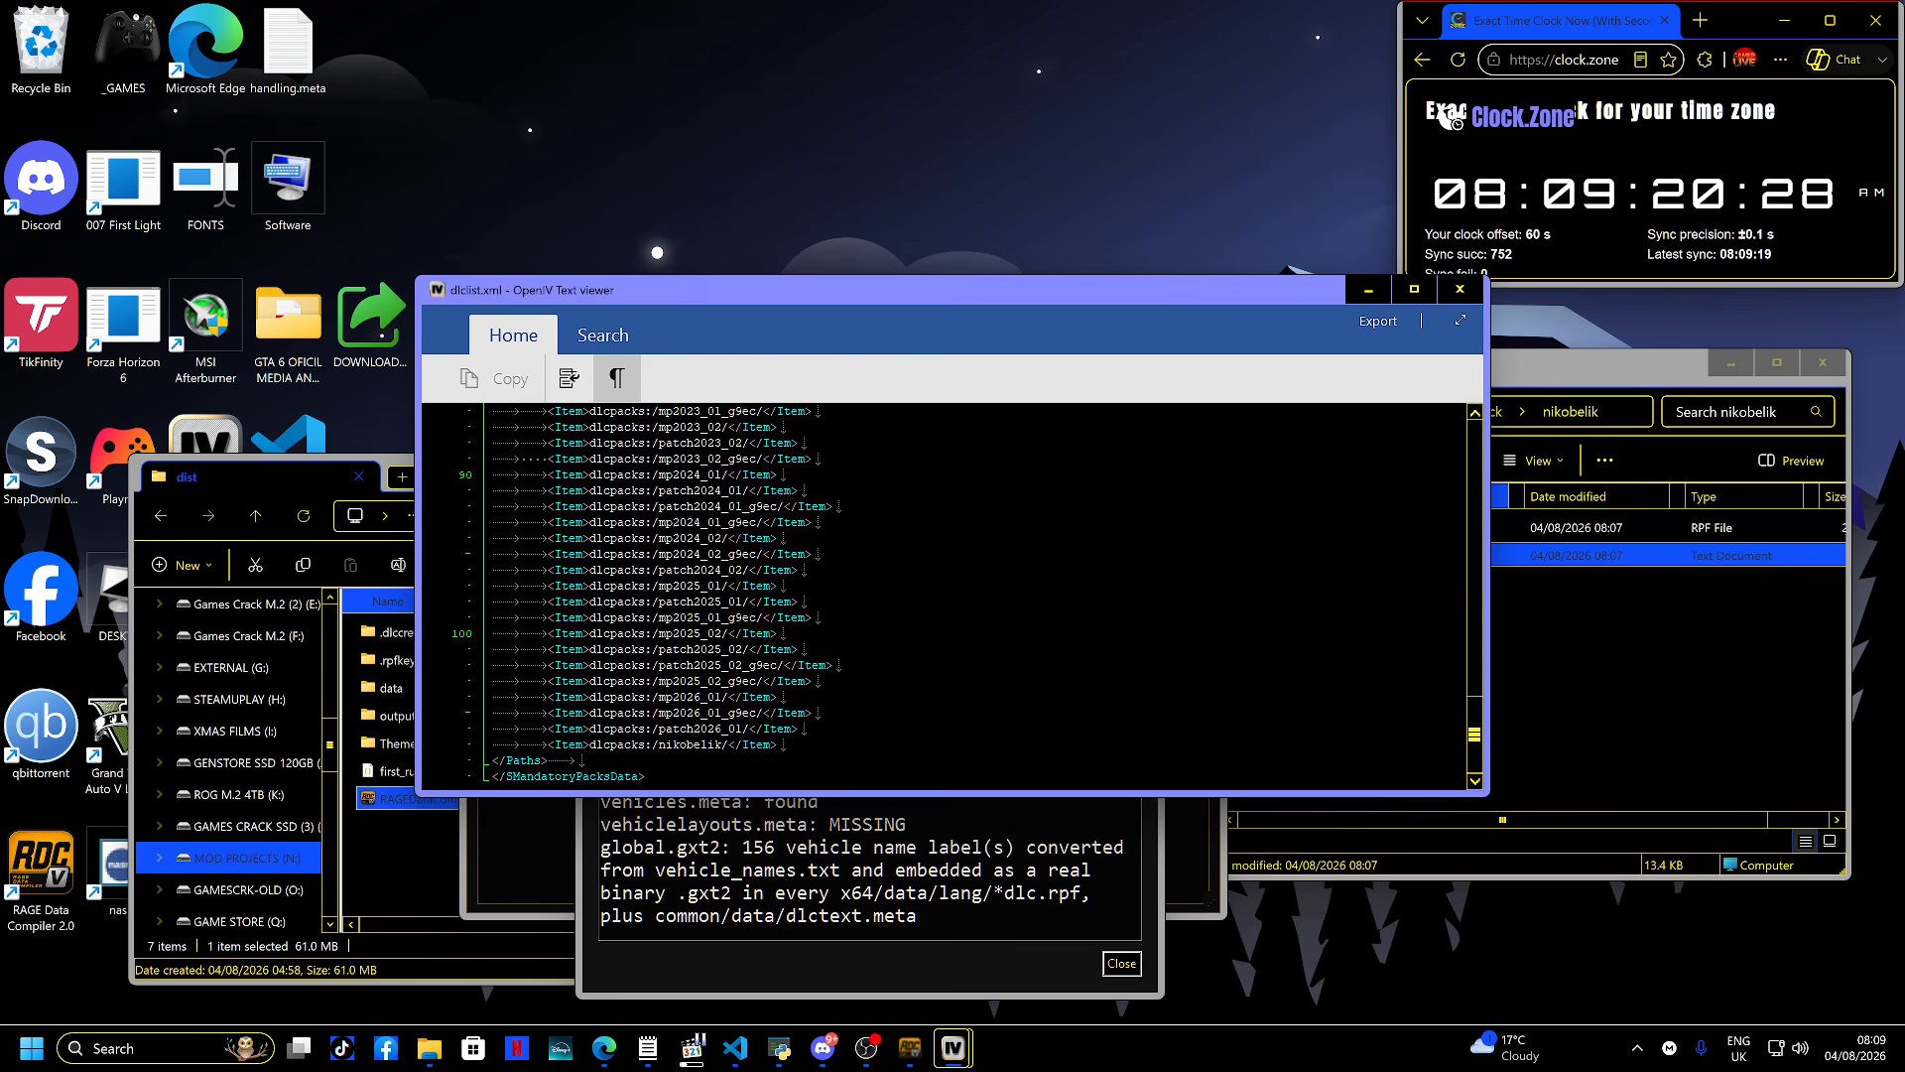
{"action": "key", "text": "Escape"}
{"action": "left_click", "coordinate": [992, 550]}
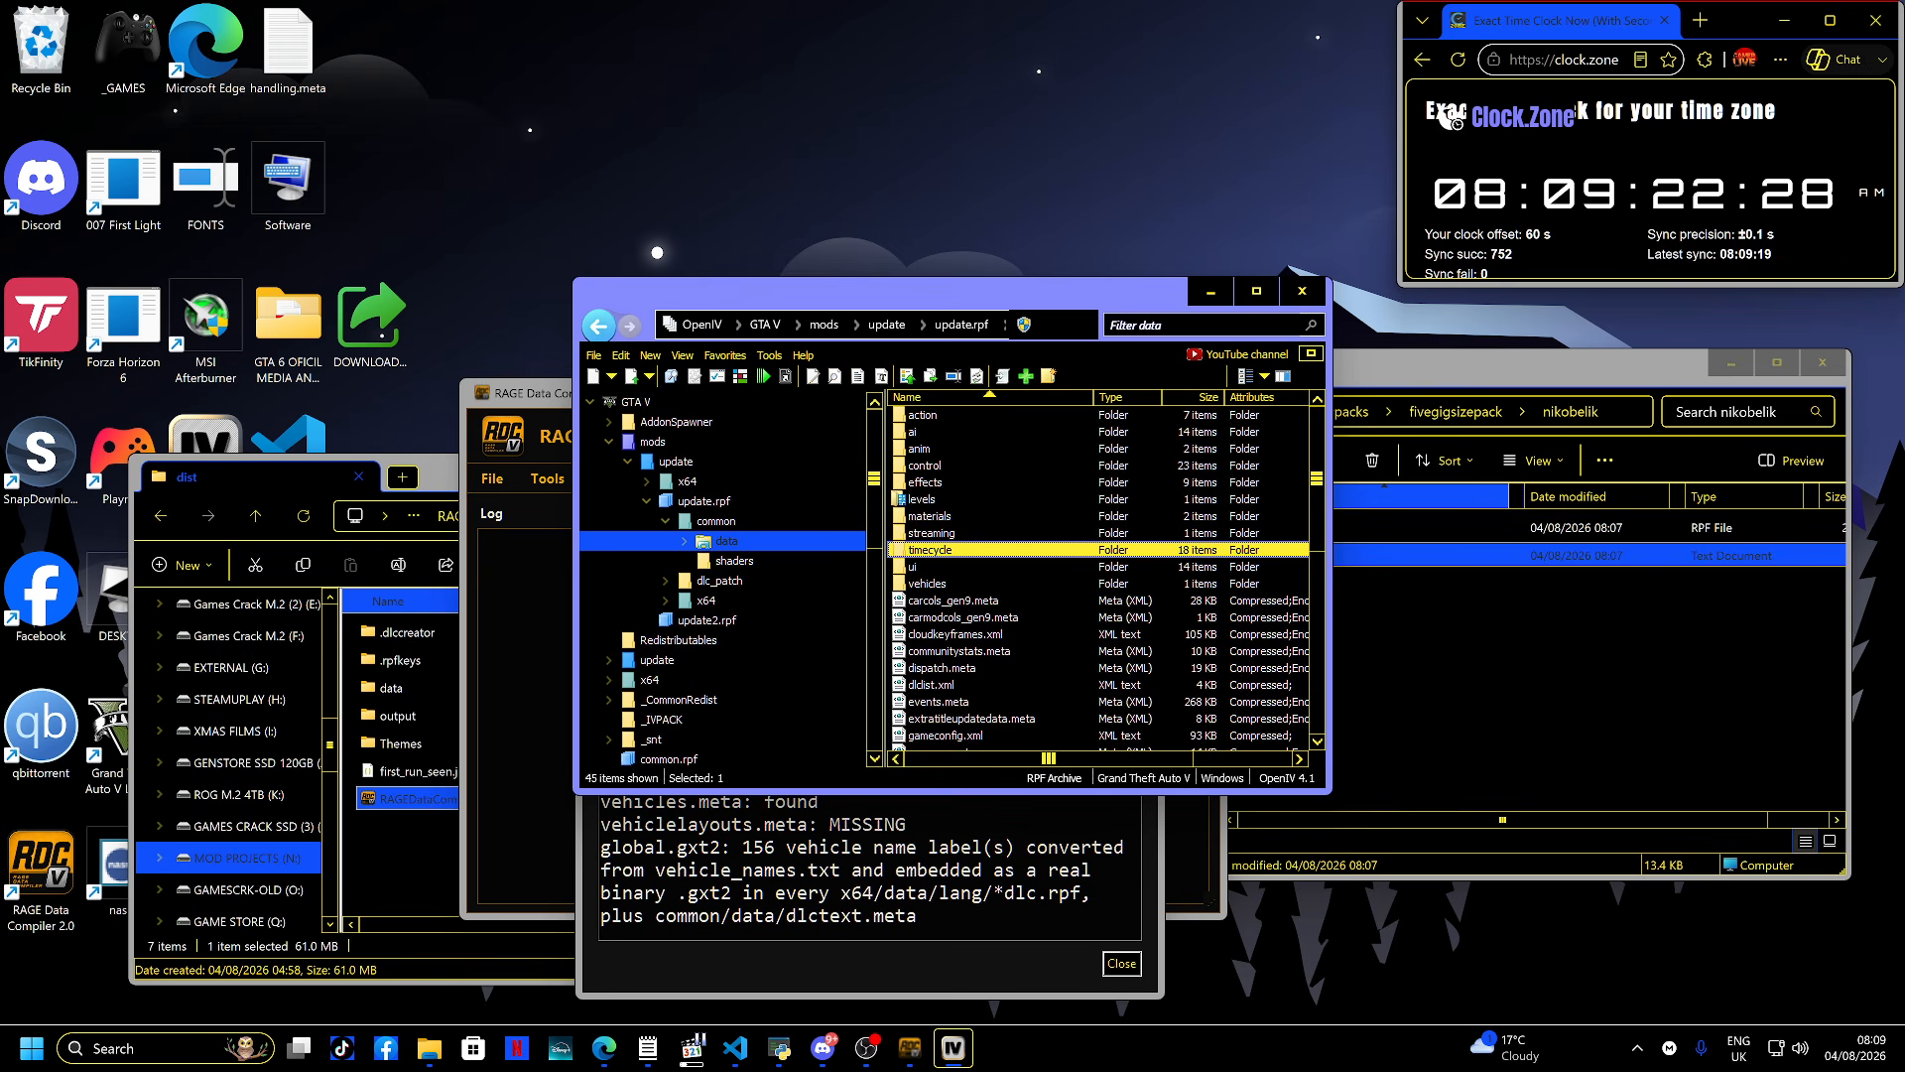
{"action": "key", "text": "alt+F4"}
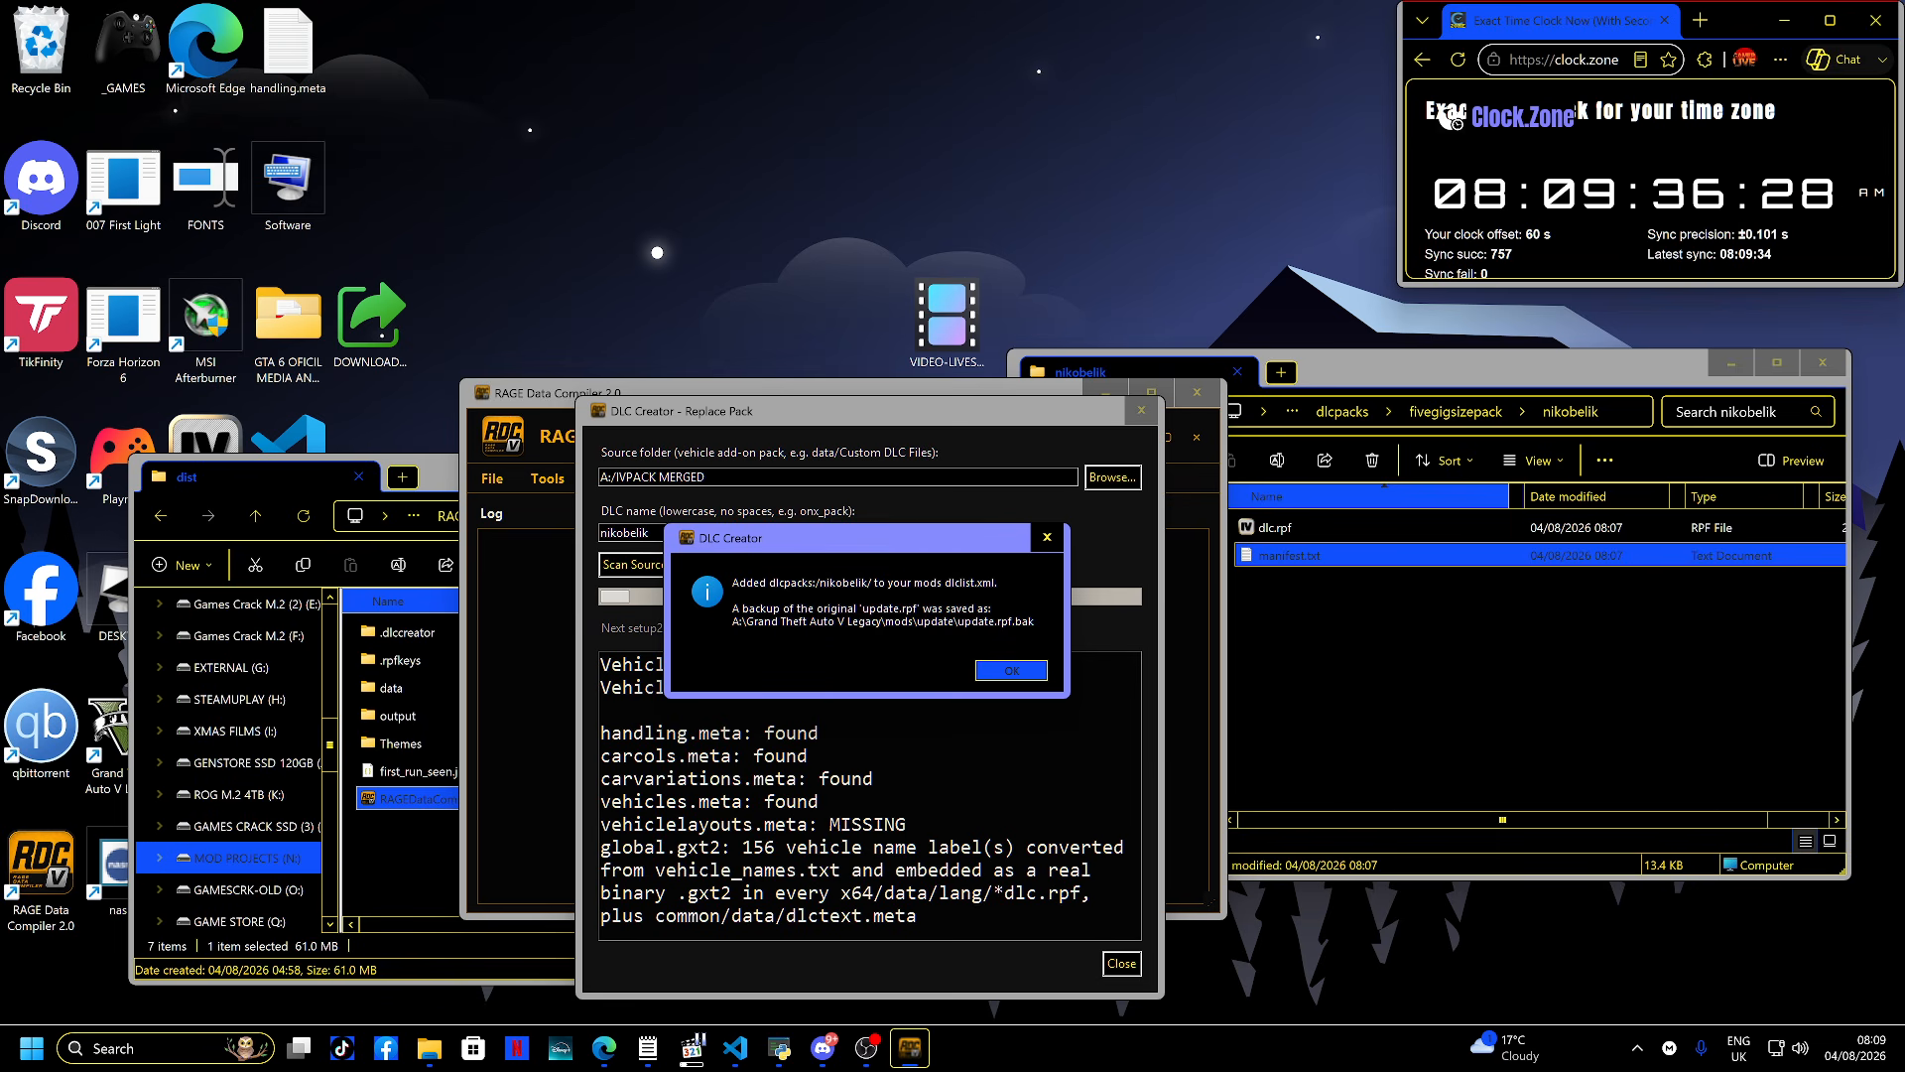
- Dismiss the dlclist confirmation and the pack-created success message of the DLC Creator
{"action": "key", "text": "Return"}
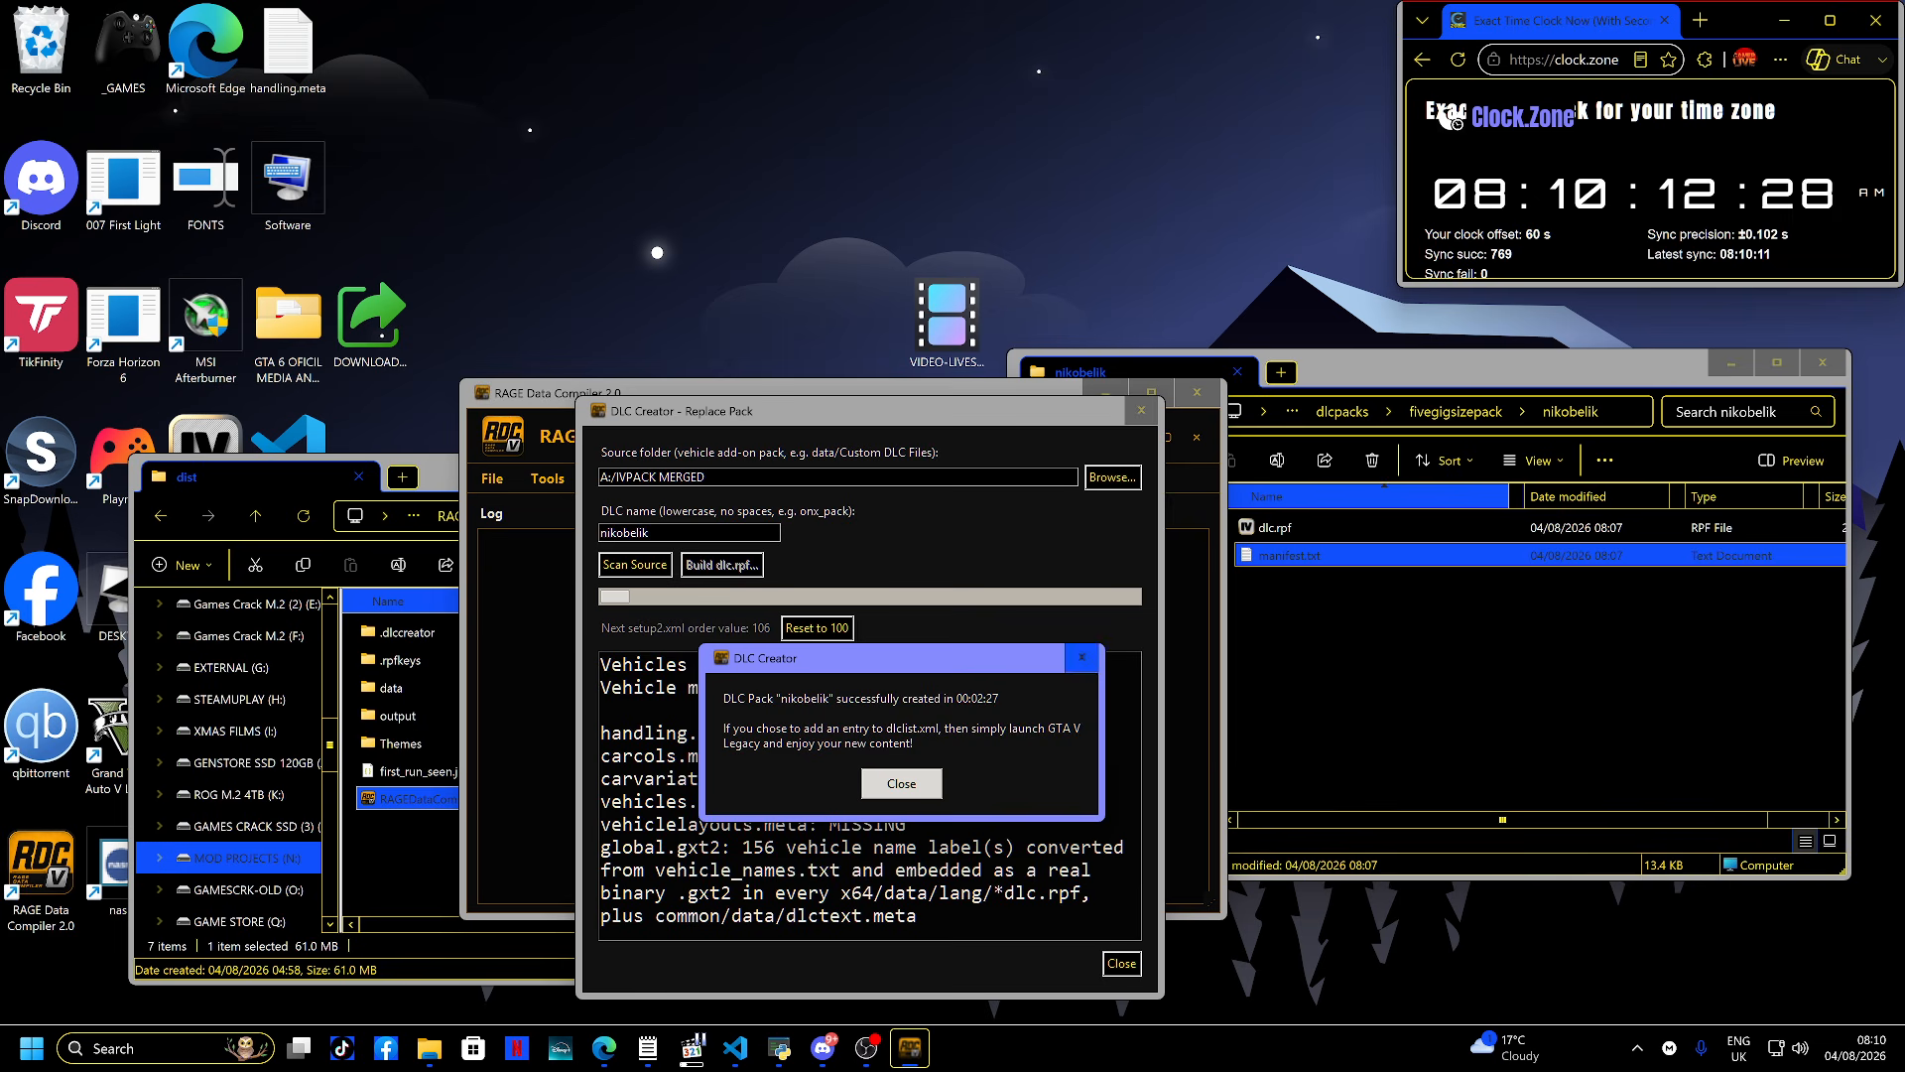
{"action": "key", "text": "Return"}
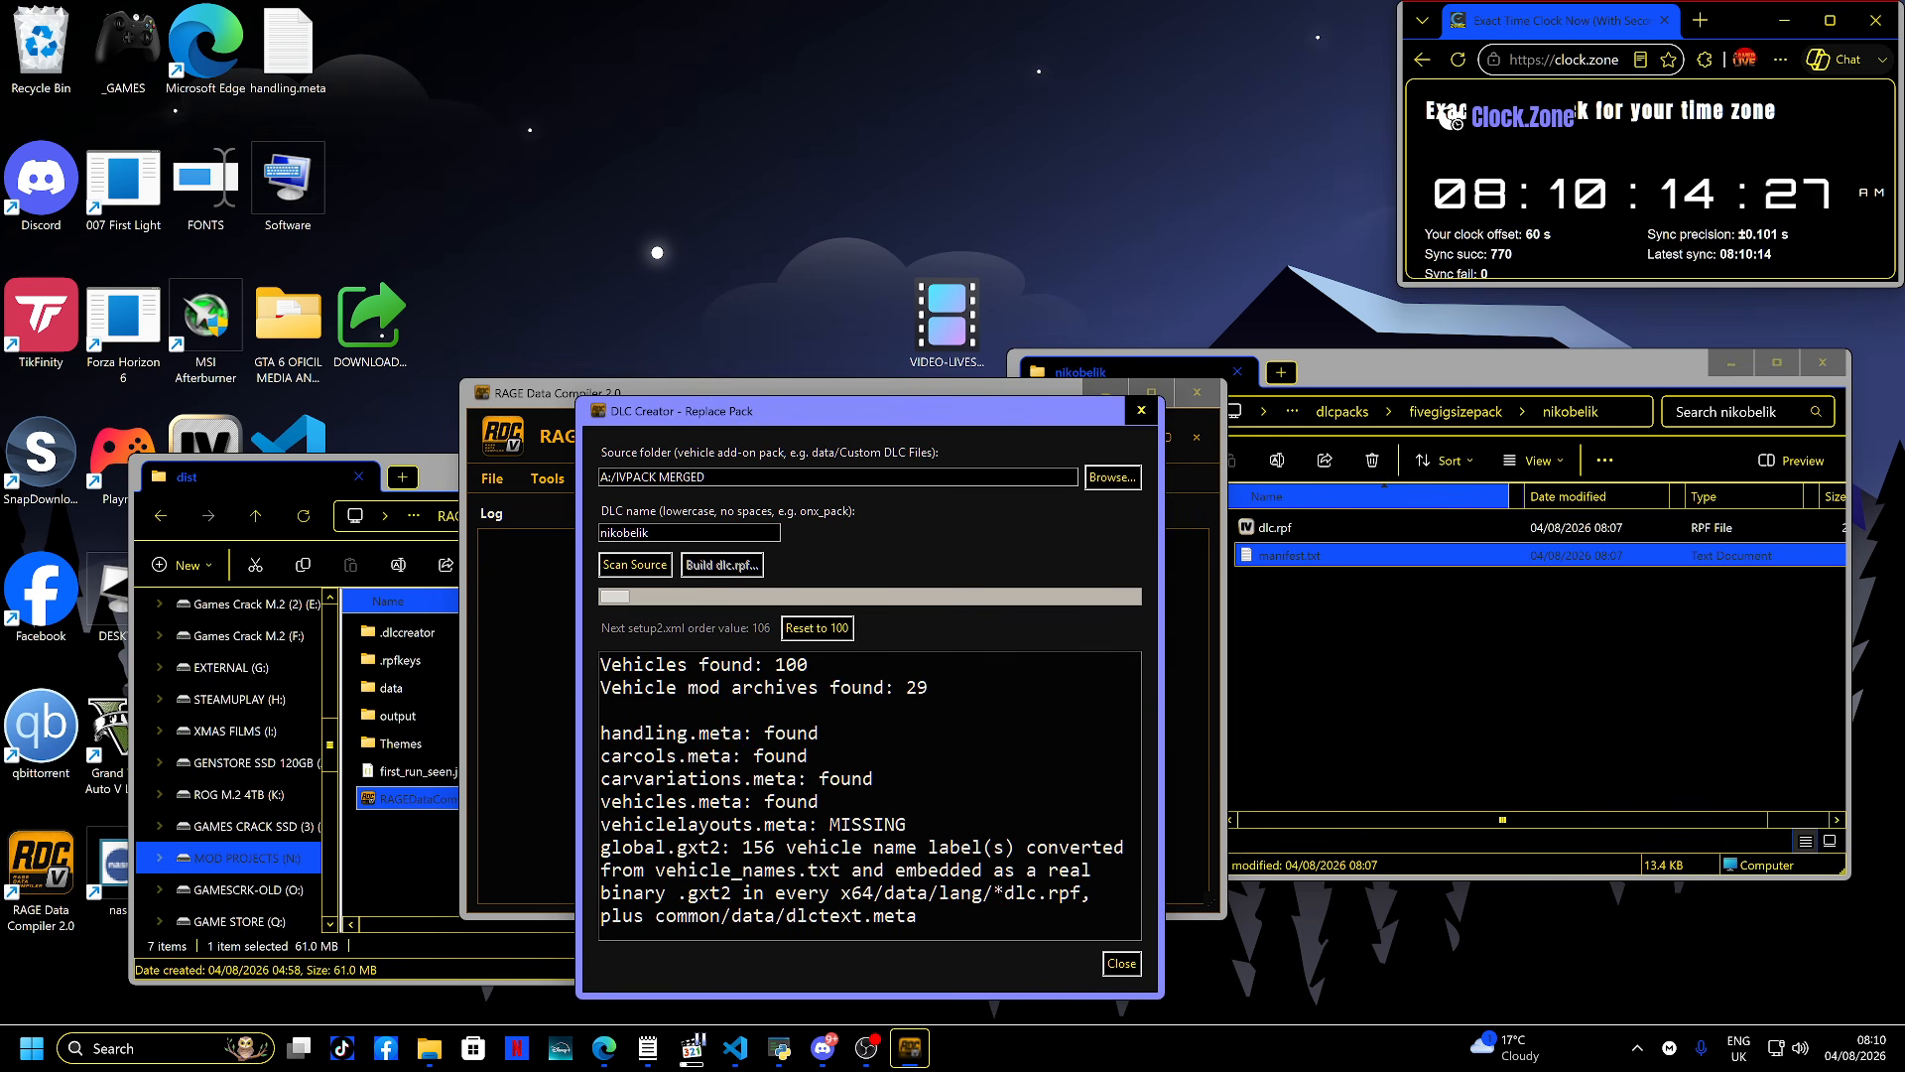
- Launch OpenIV from the Start menu and choose Grand Theft Auto V for Windows
{"action": "key", "text": "super"}
{"action": "type", "text": "open"}
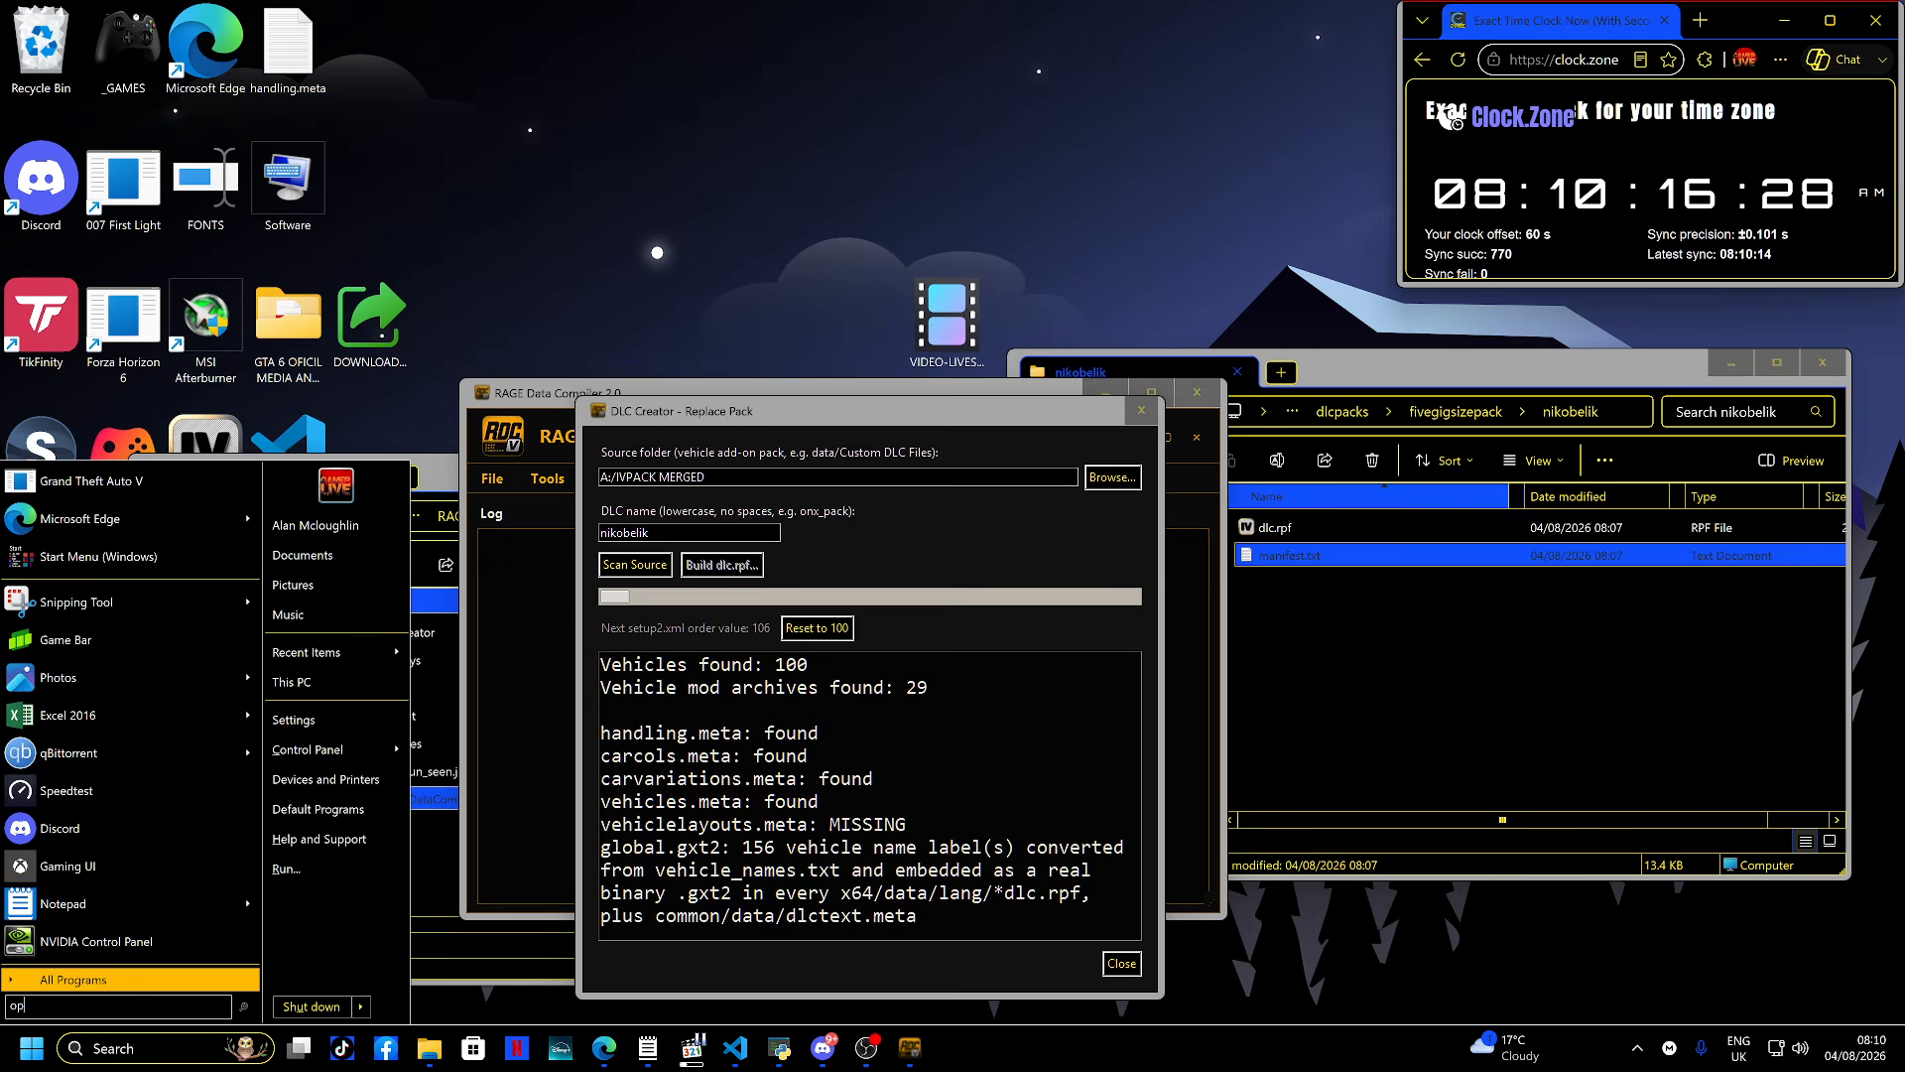
{"action": "key", "text": "Return"}
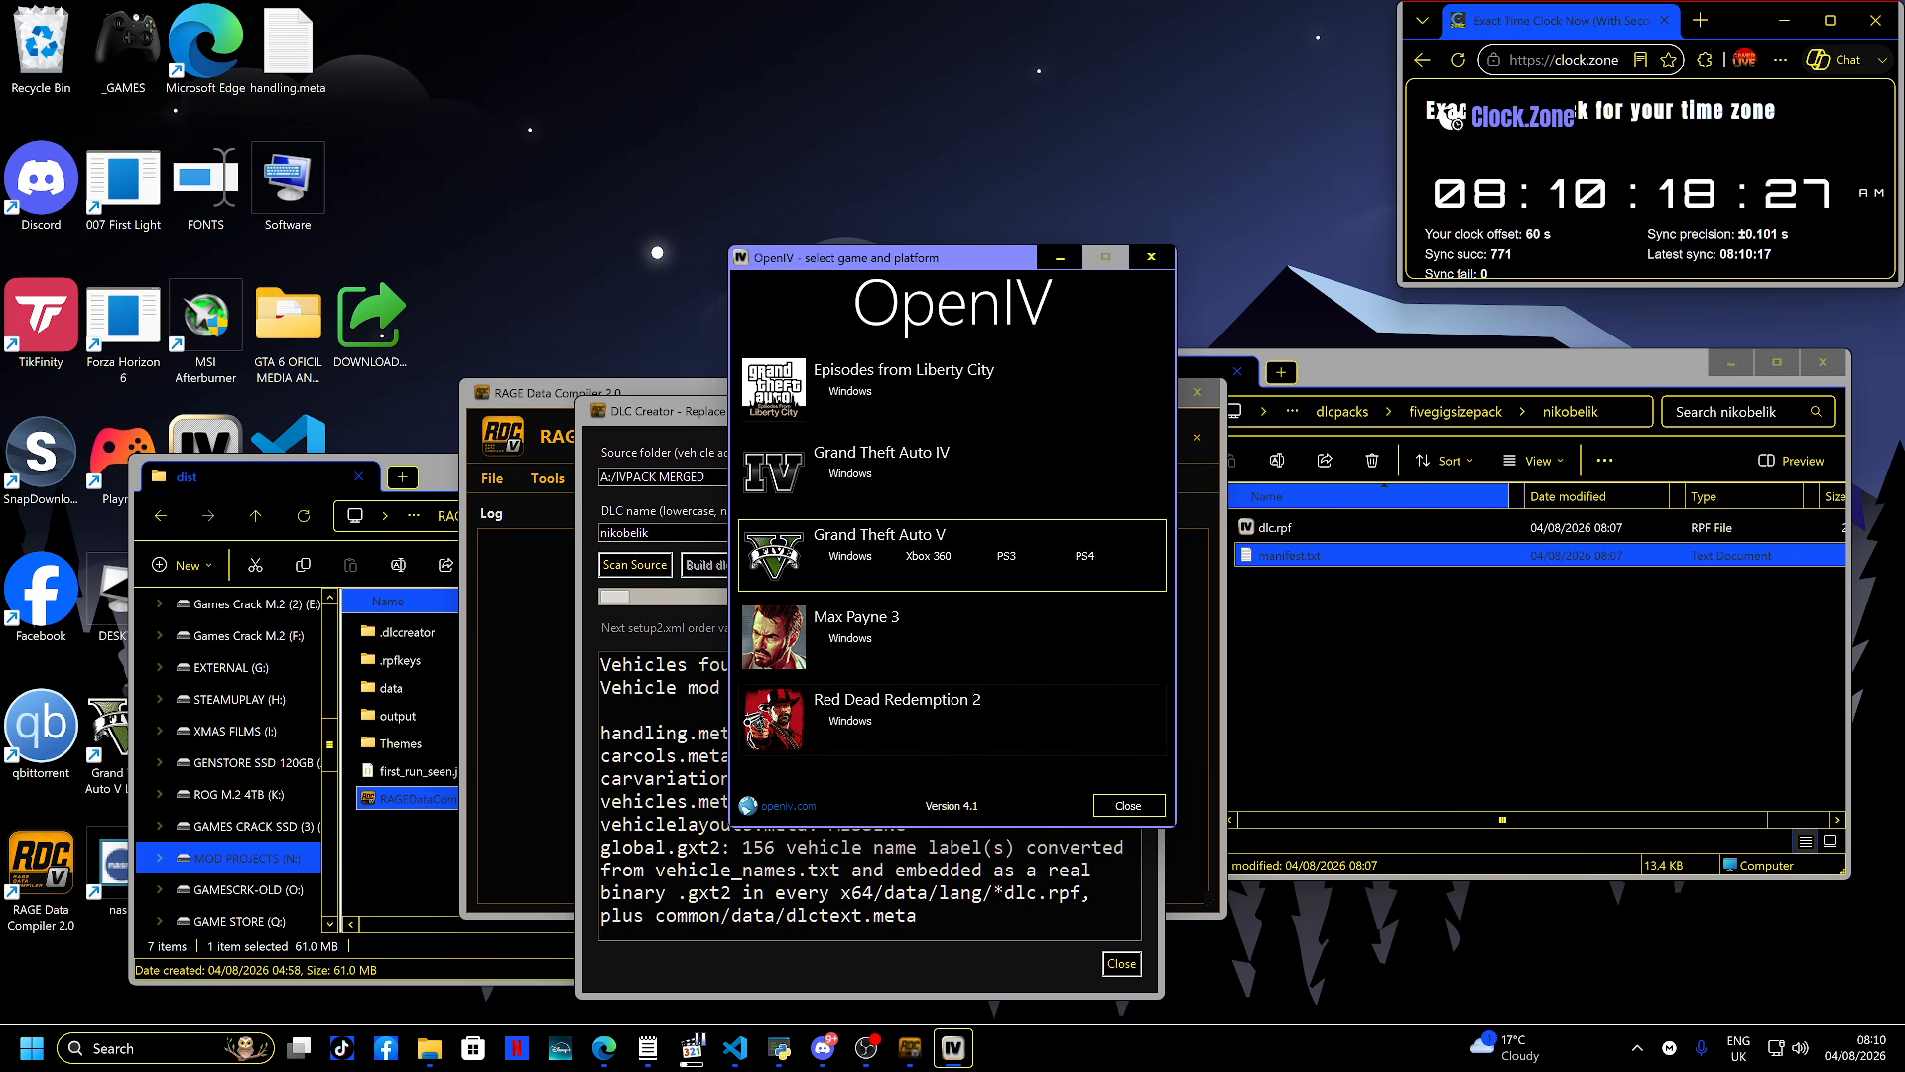
{"action": "left_click", "coordinate": [850, 555]}
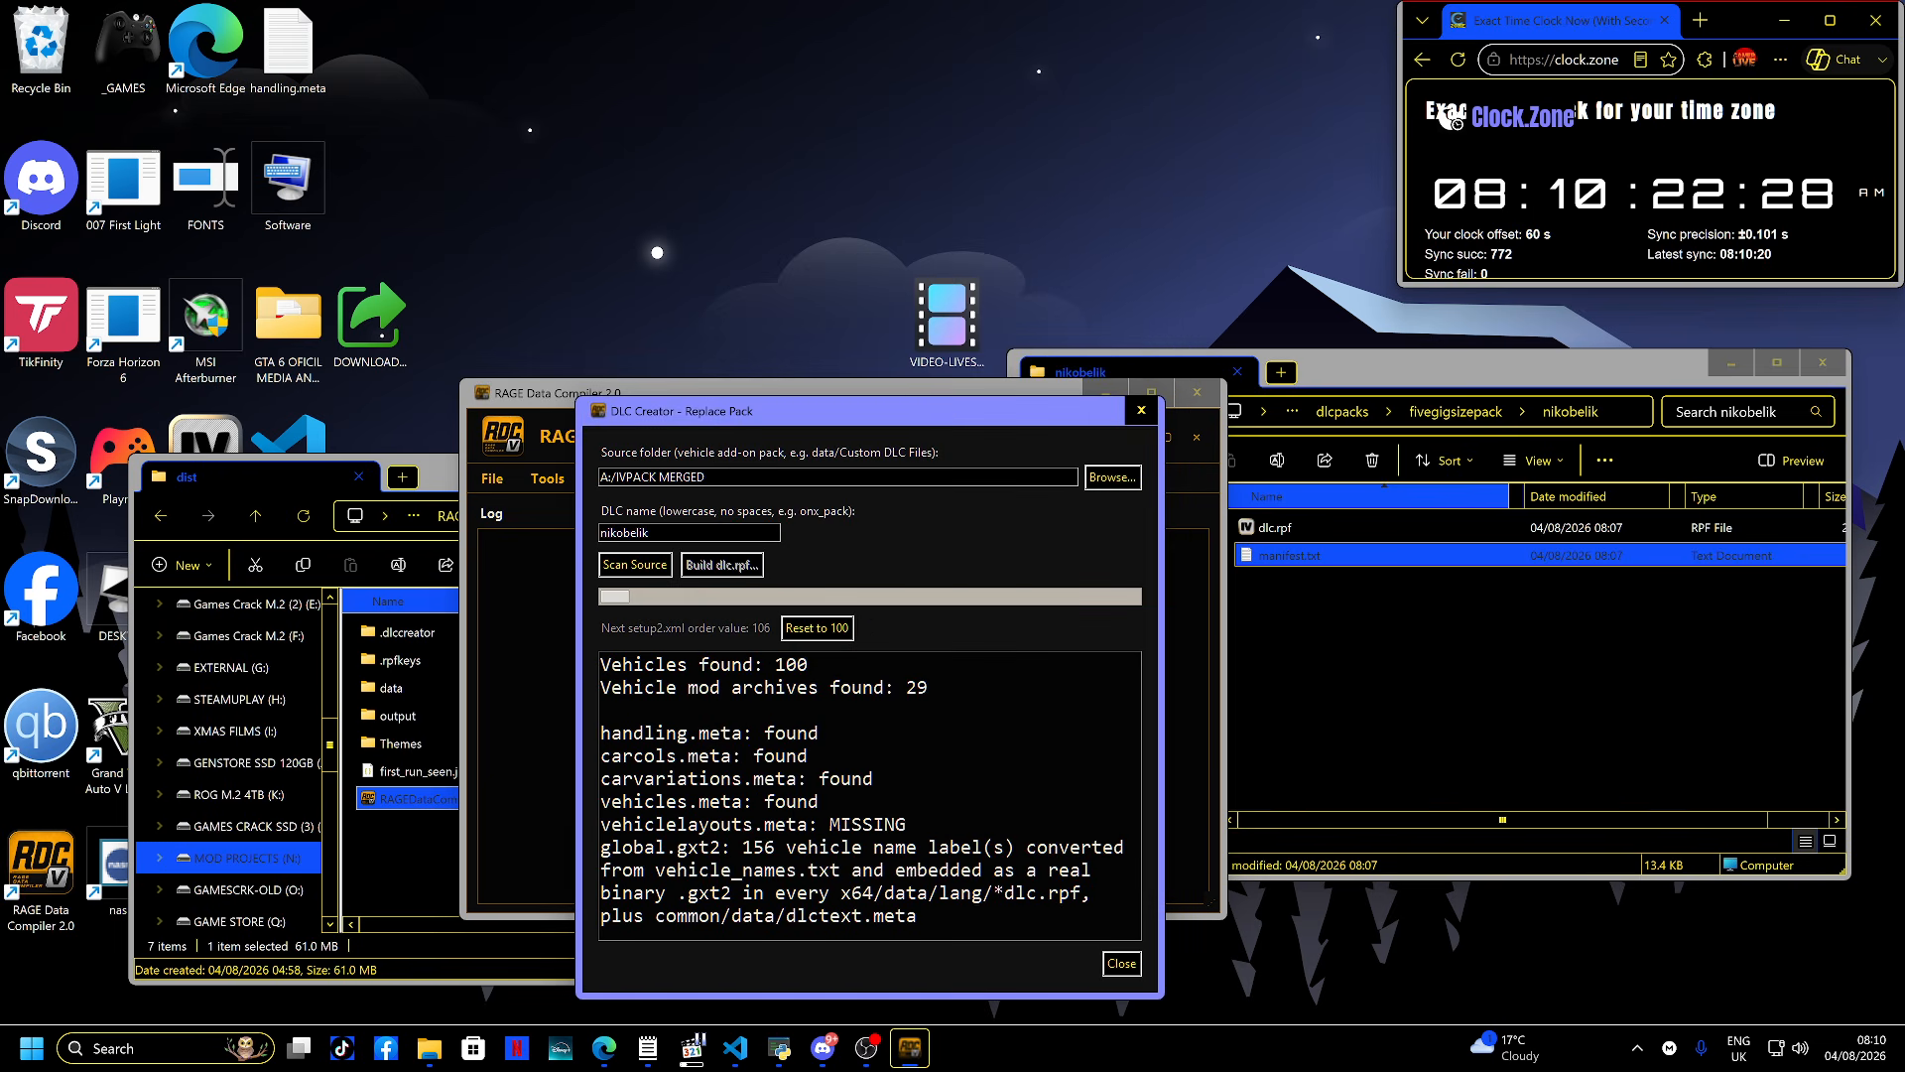
- Close the DLC Creator and open the RPF Viewer tool, unticking 'Don't show this again' before confirming its intro
{"action": "left_click", "coordinate": [1141, 410]}
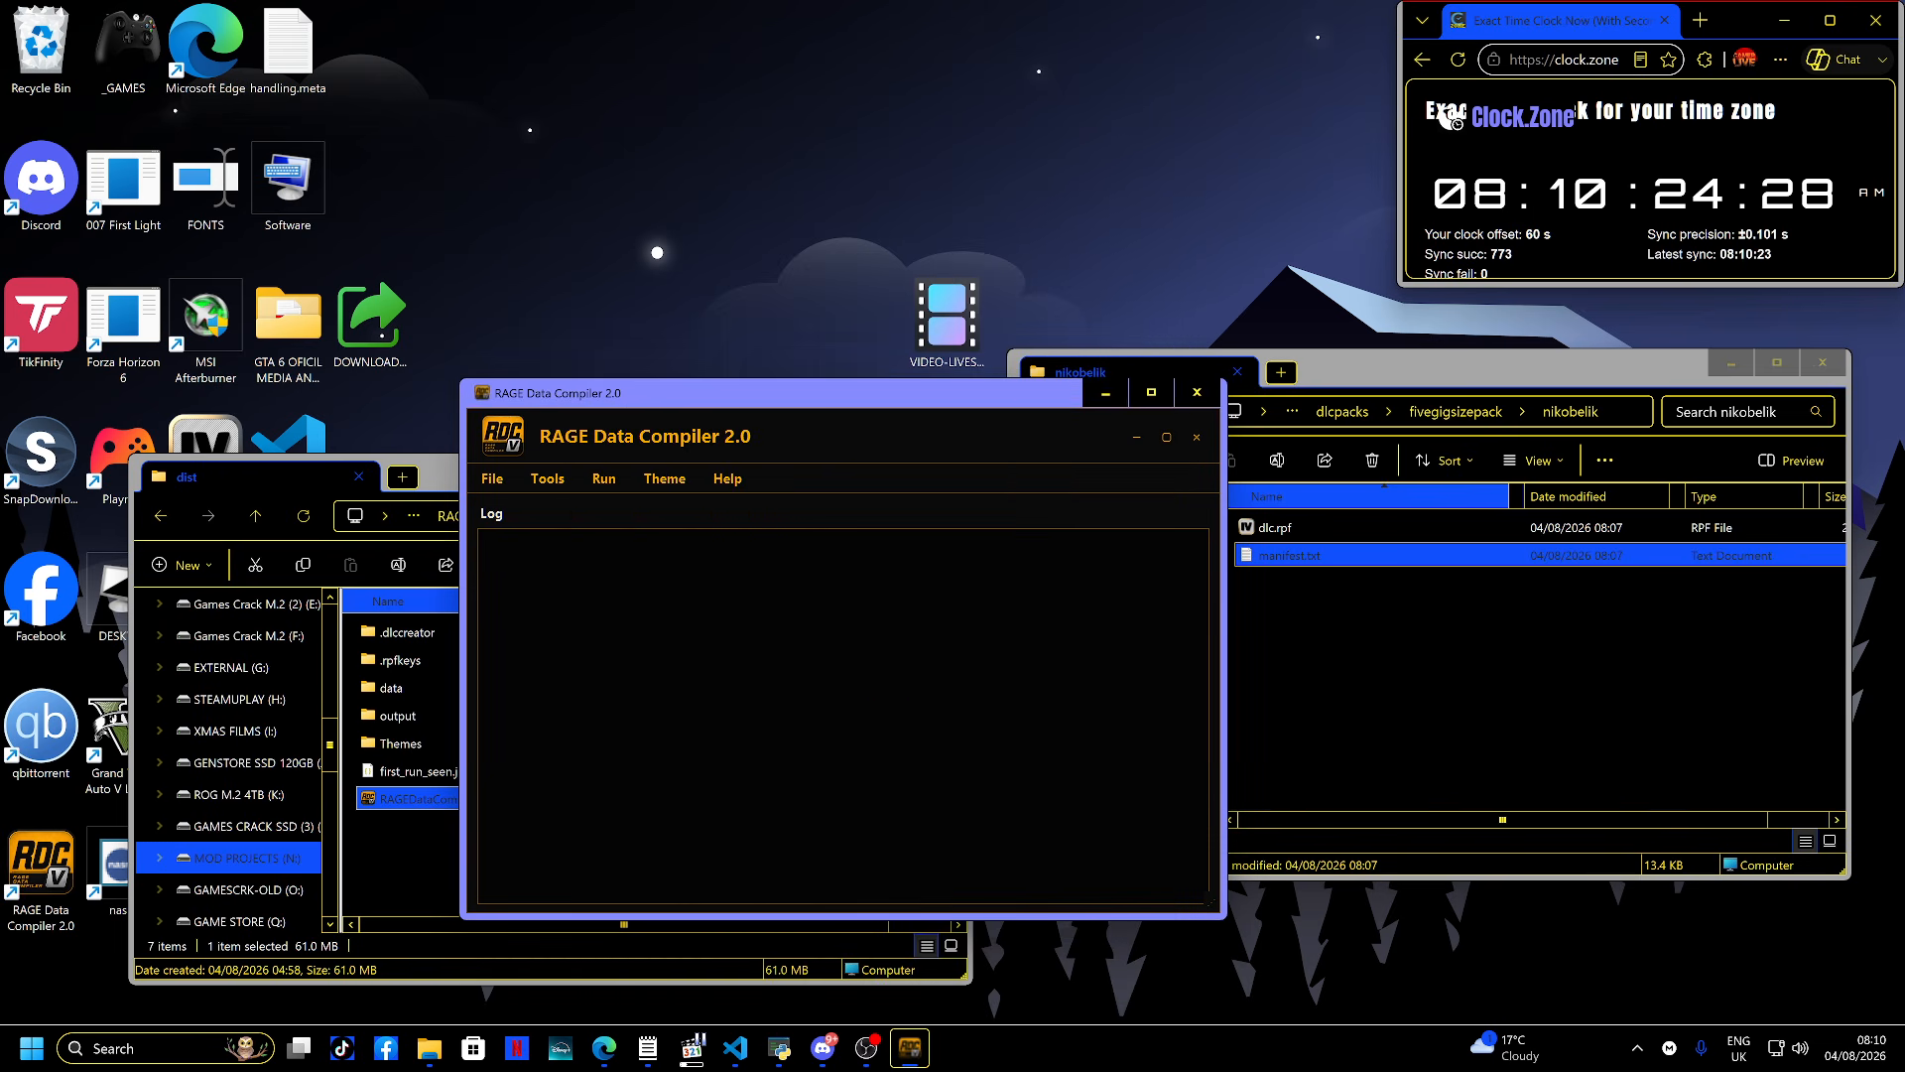
{"action": "left_click", "coordinate": [547, 478]}
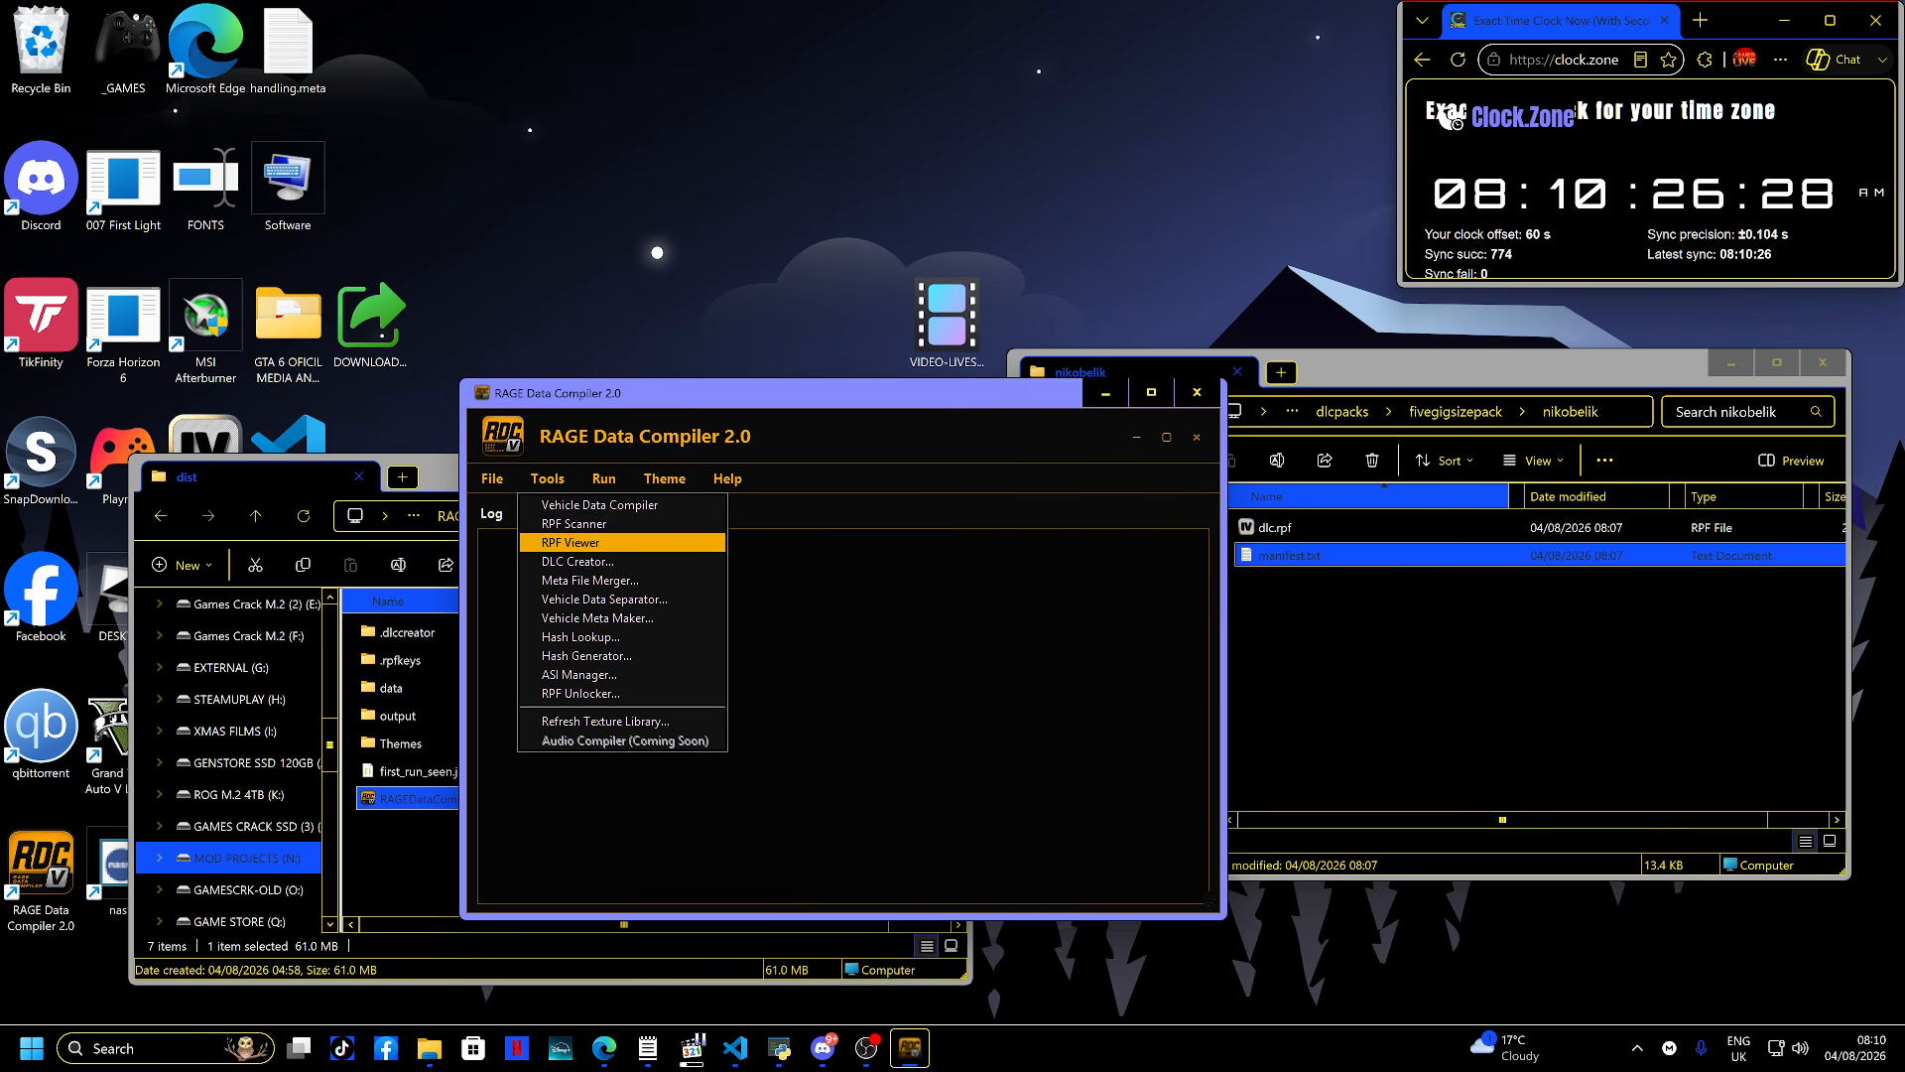
{"action": "key", "text": "Down"}
{"action": "key", "text": "Return"}
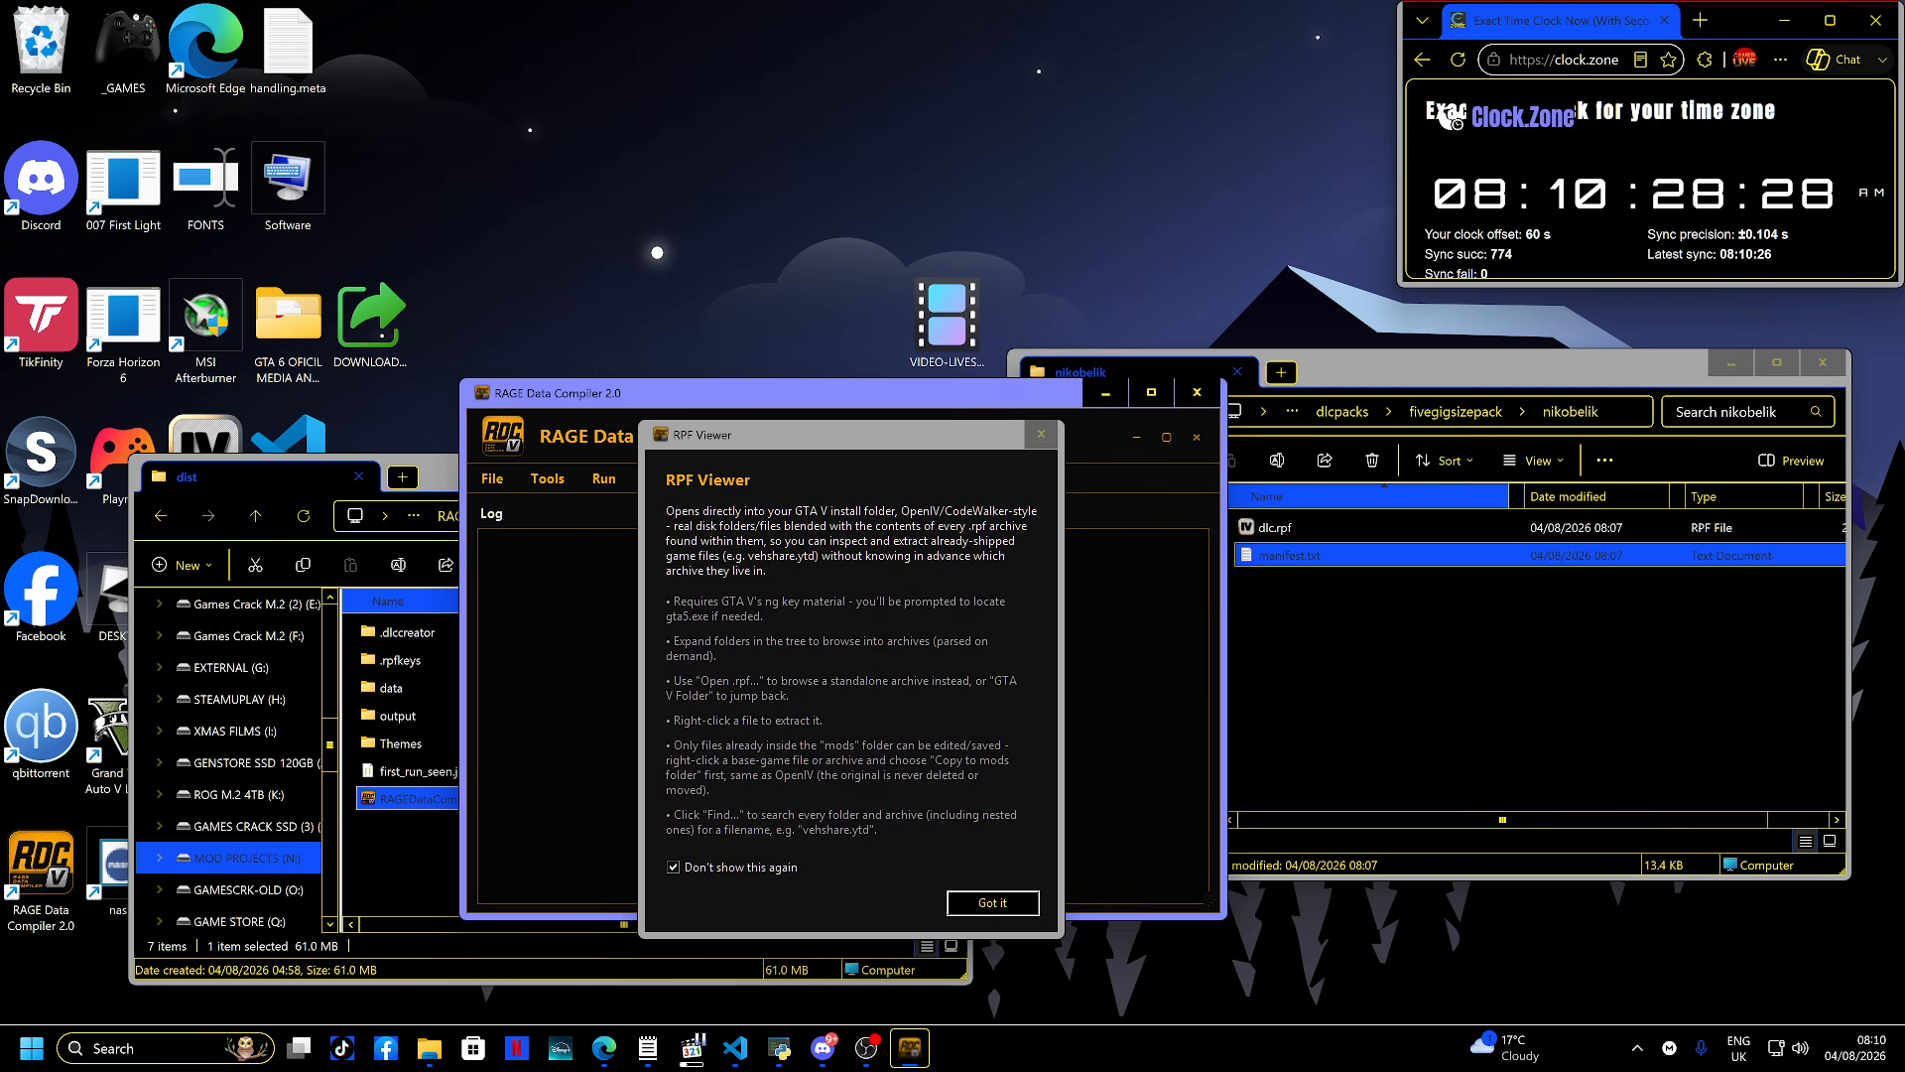
{"action": "left_click", "coordinate": [674, 867]}
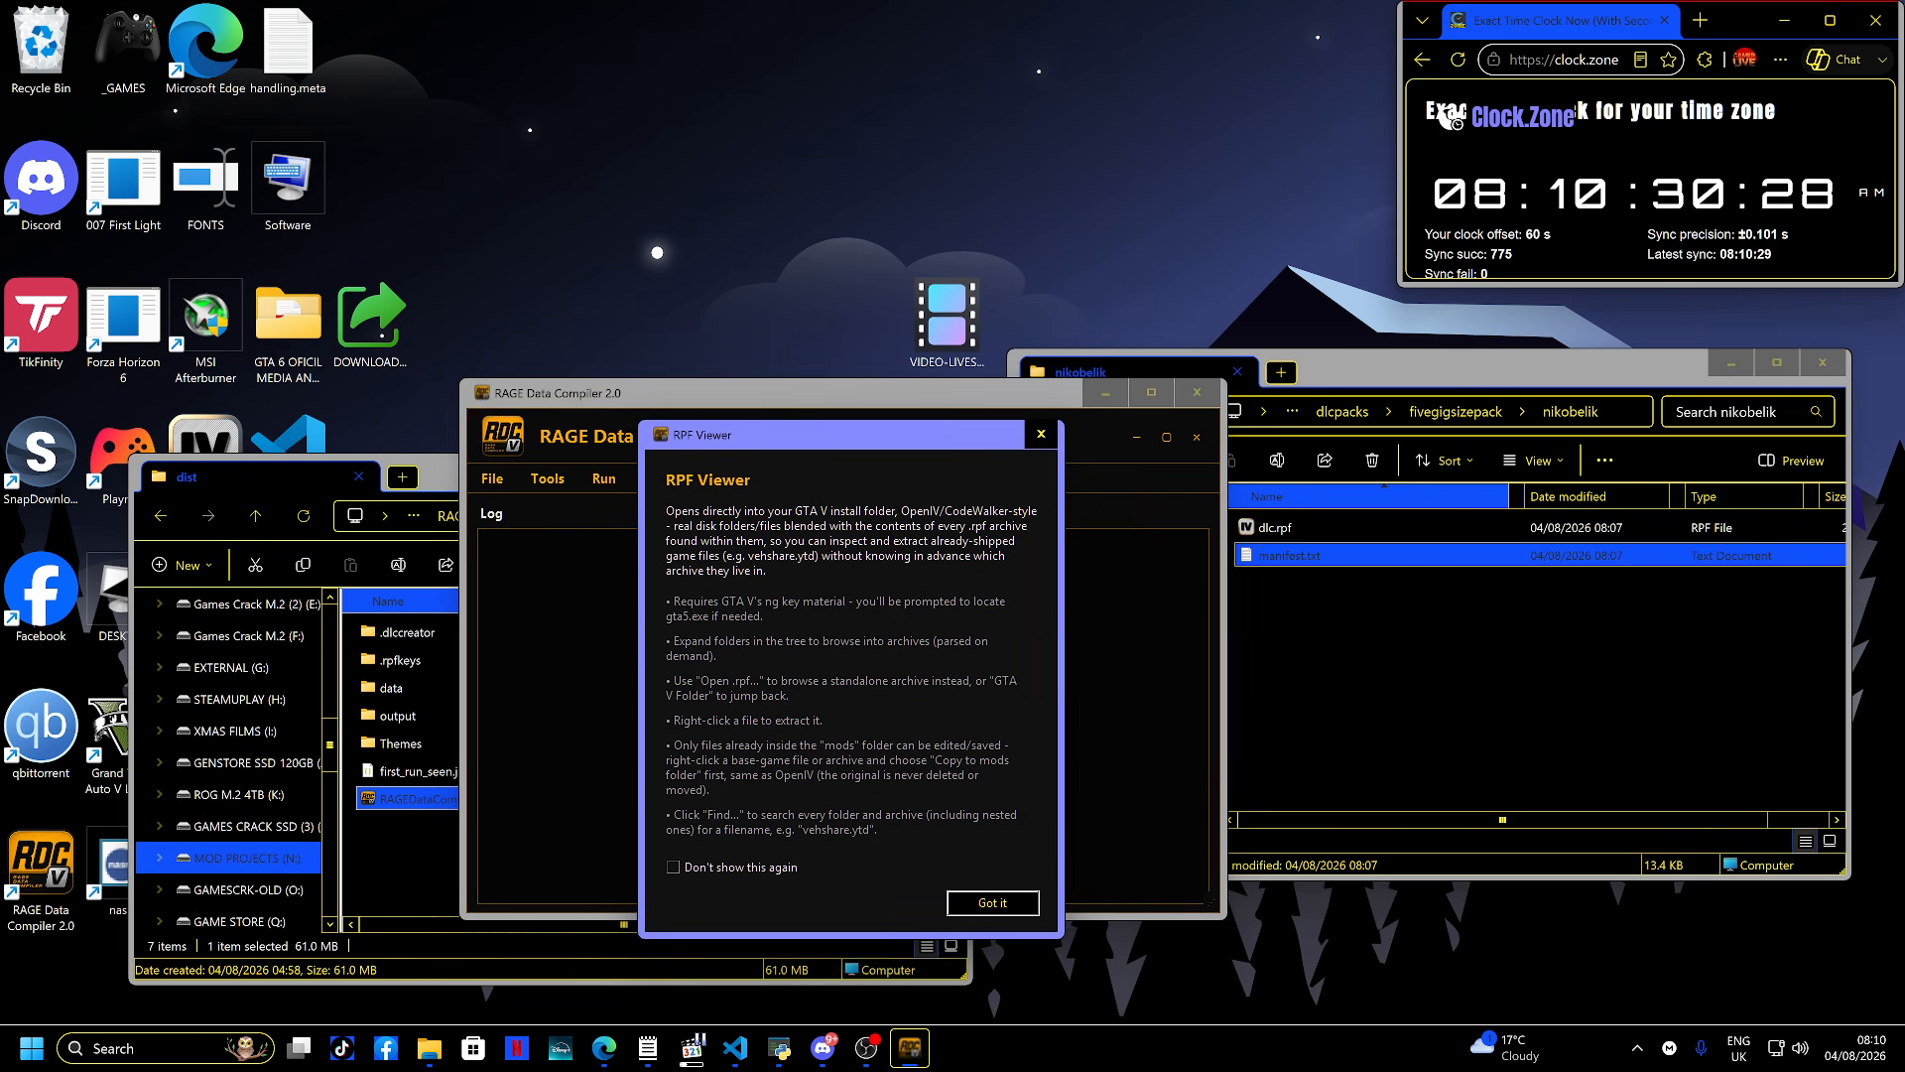
{"action": "key", "text": "Return"}
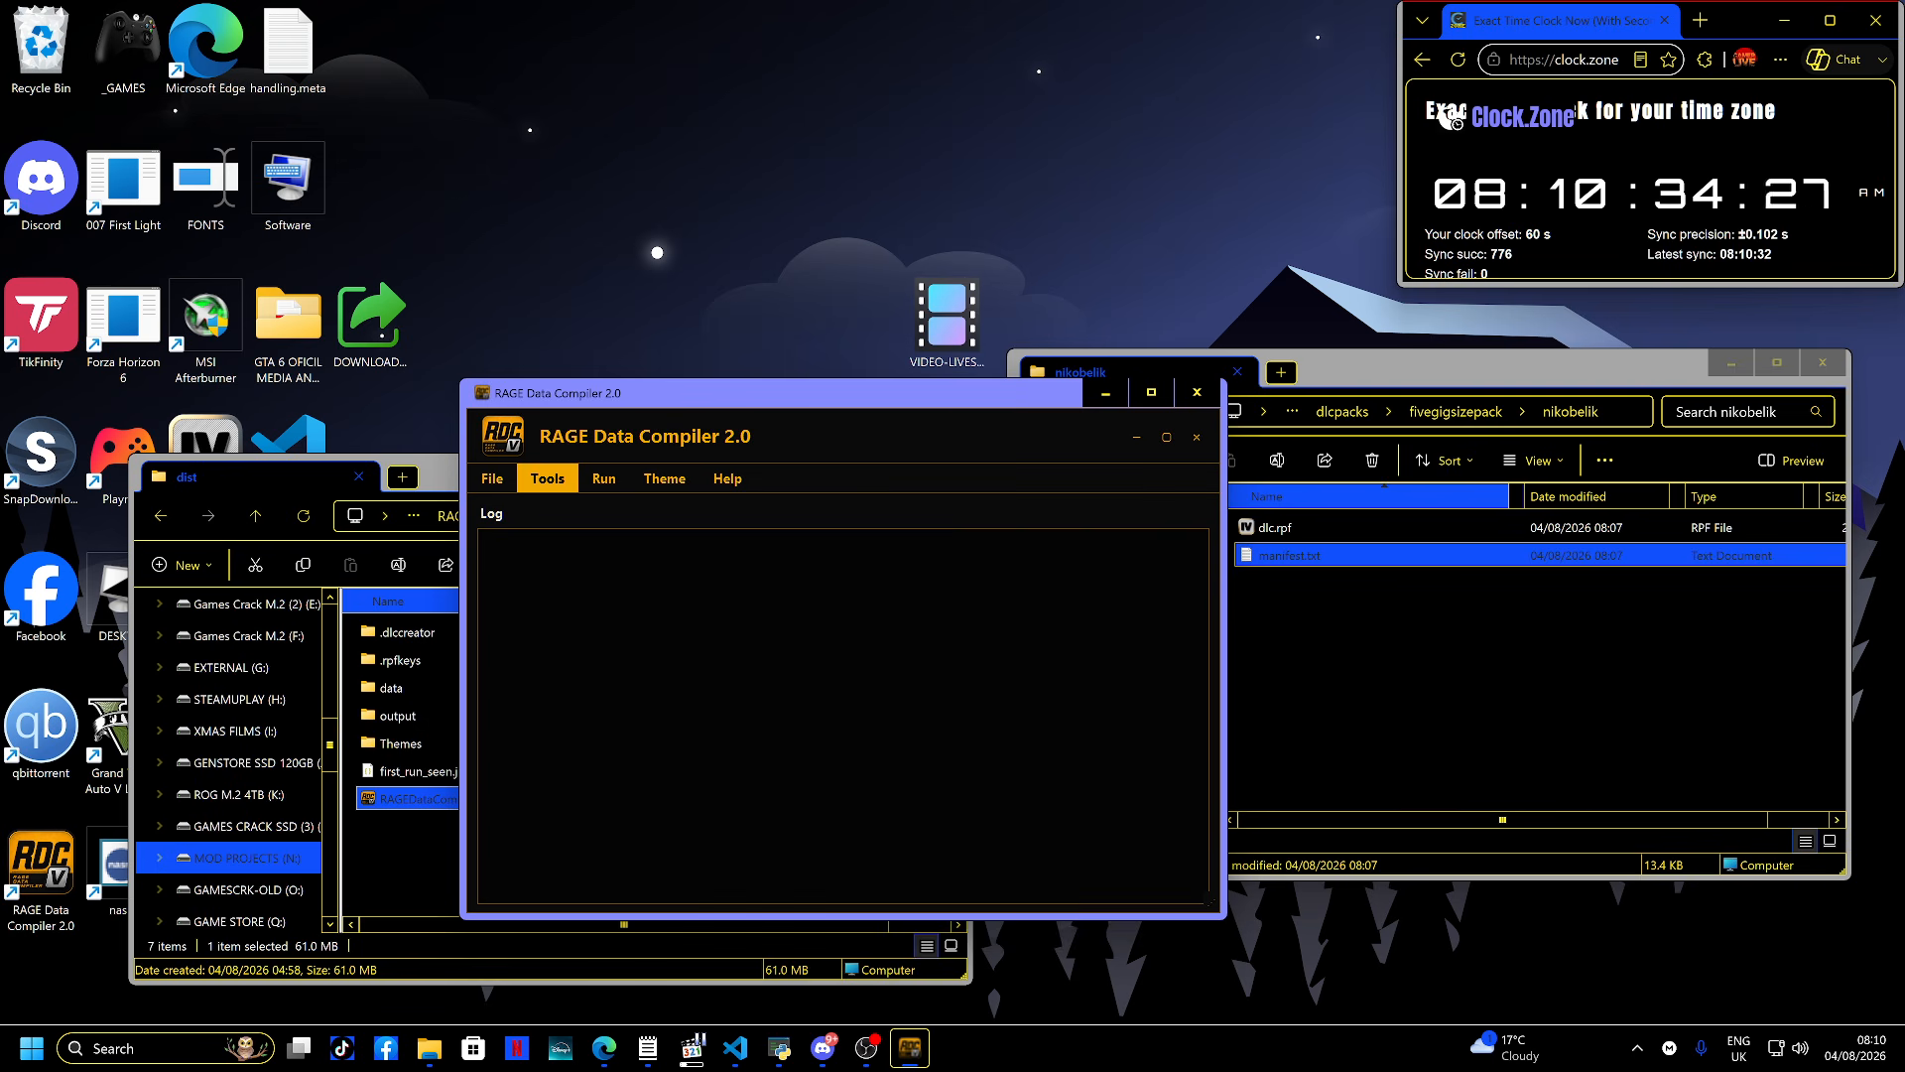
- Open the RPF Viewer tool again and confirm its intro dialog
{"action": "left_click", "coordinate": [546, 478]}
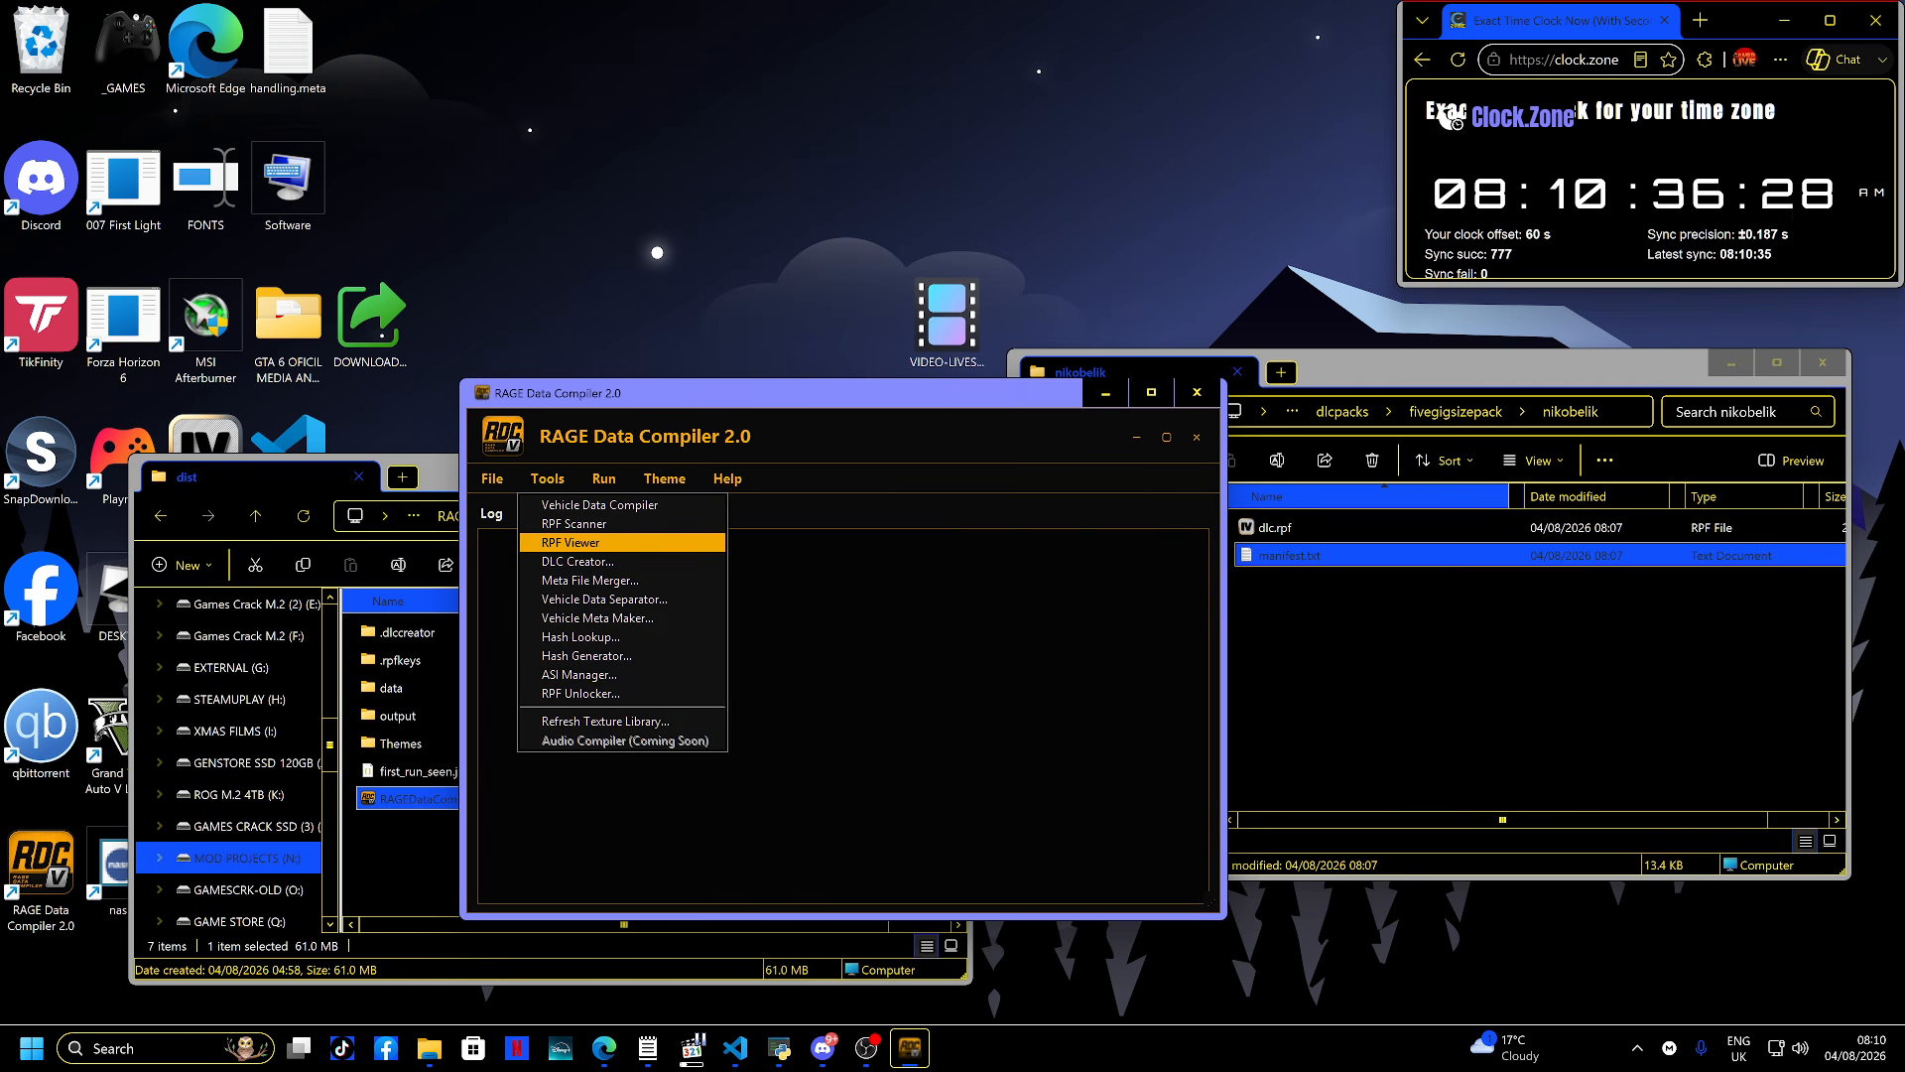
{"action": "left_click", "coordinate": [574, 543]}
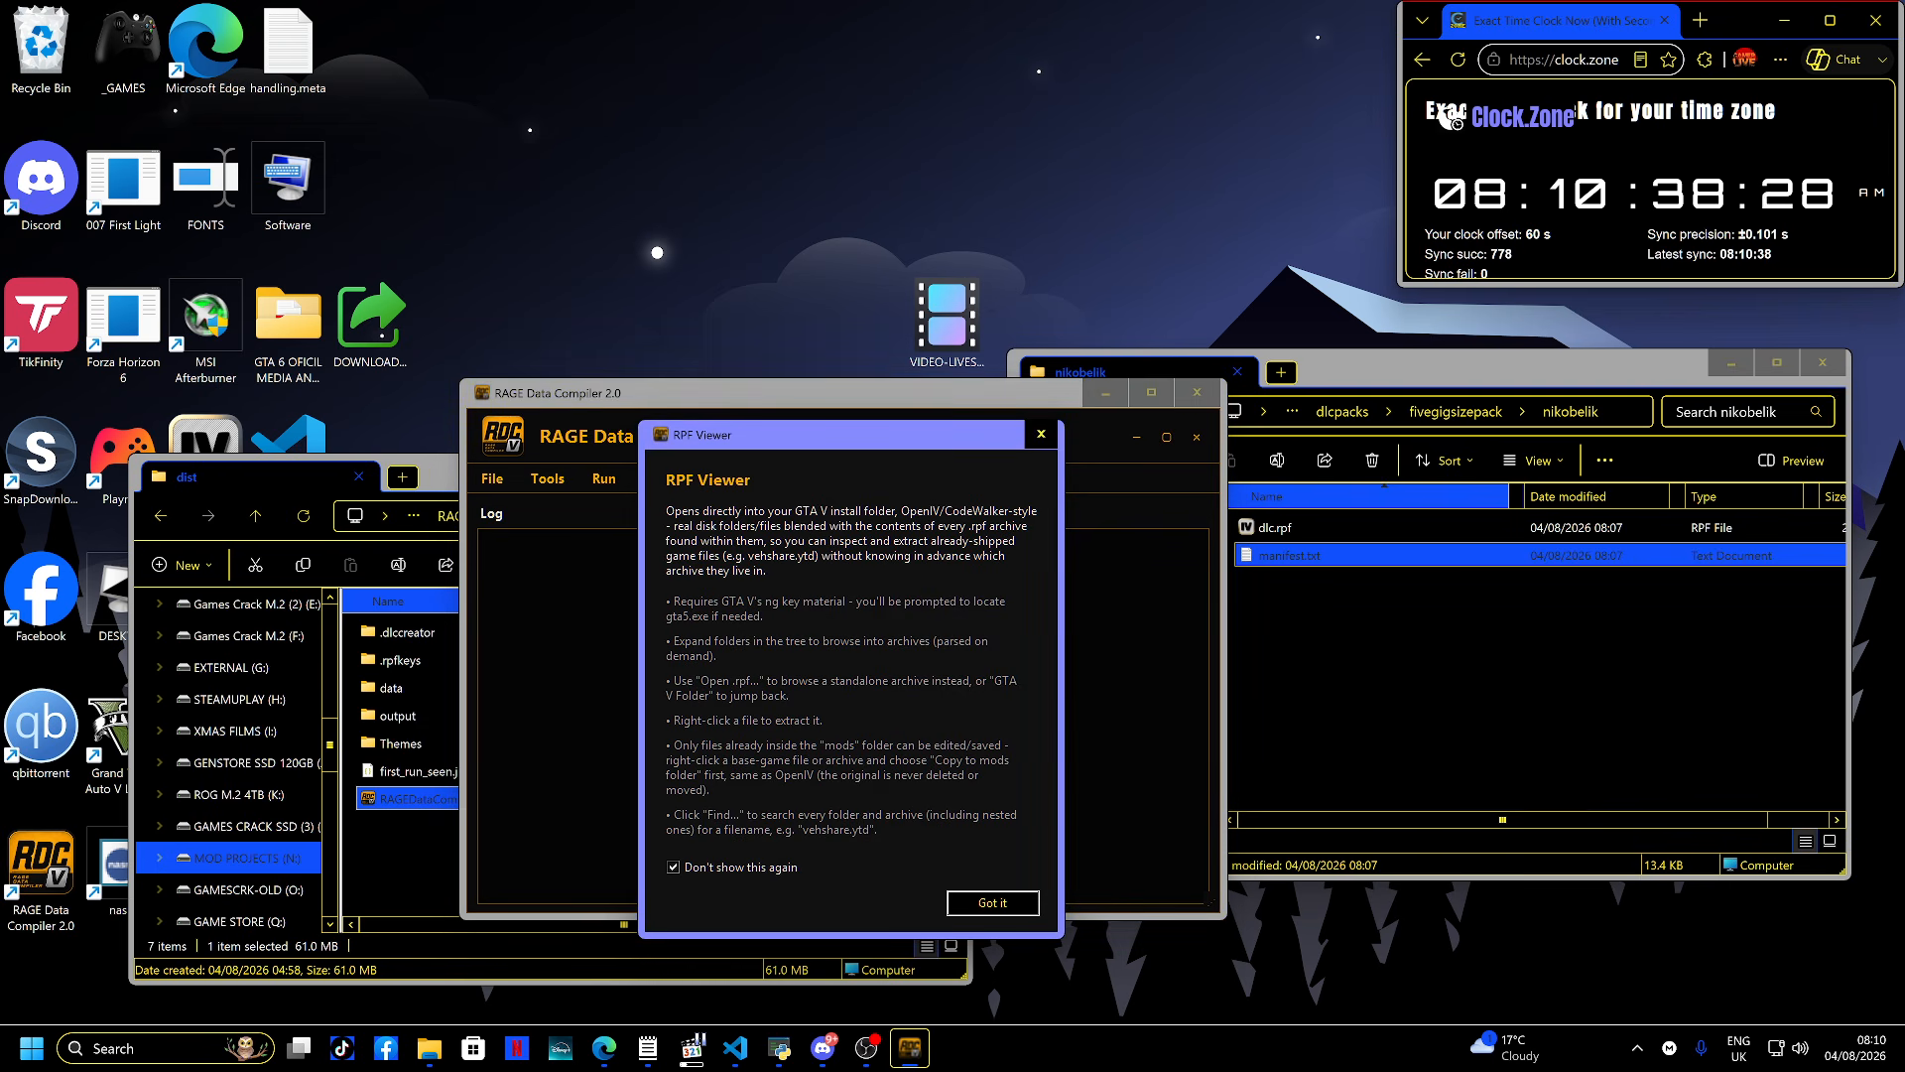
{"action": "key", "text": "Return"}
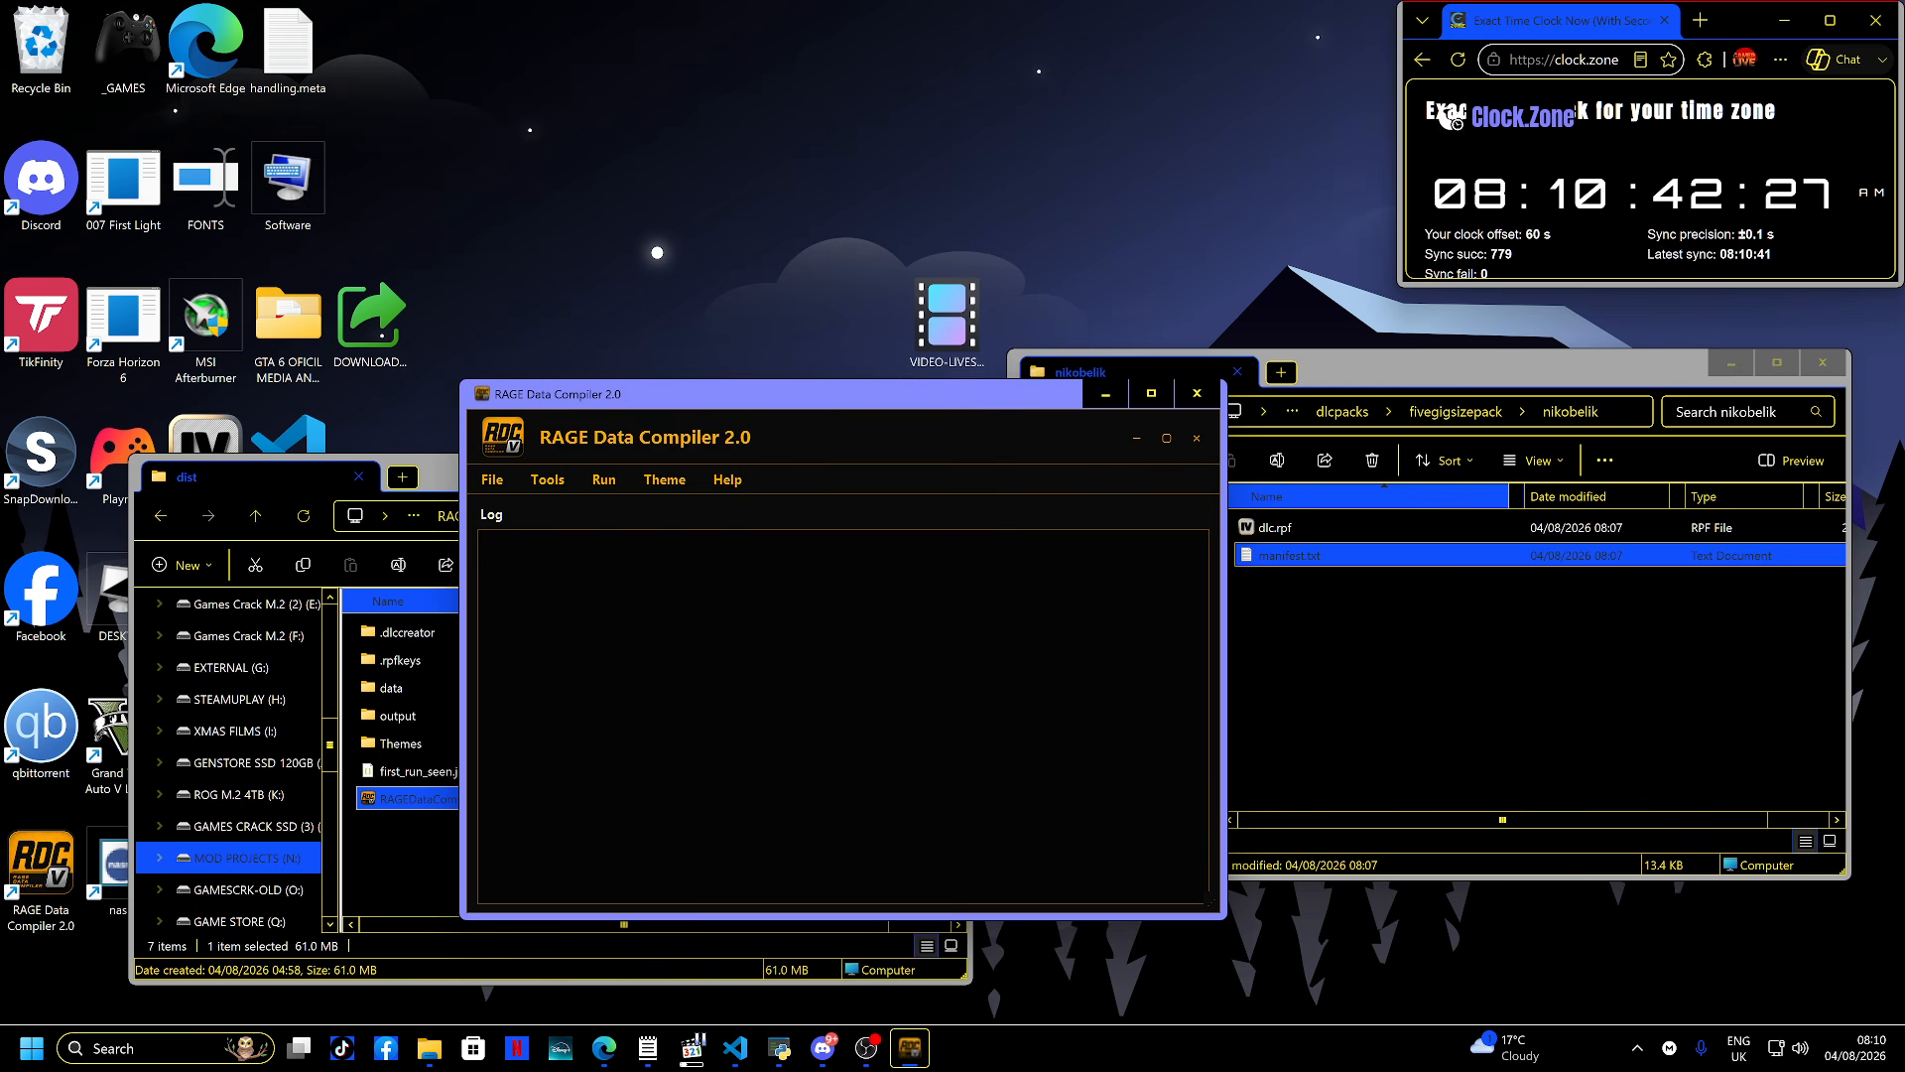
- Move the compiler window aside and relaunch RAGEDataCompiler.exe from the dist folder
{"action": "left_click_drag", "start_coordinate": [843, 394], "coordinate": [919, 329]}
{"action": "mouse_move", "coordinate": [910, 1047]}
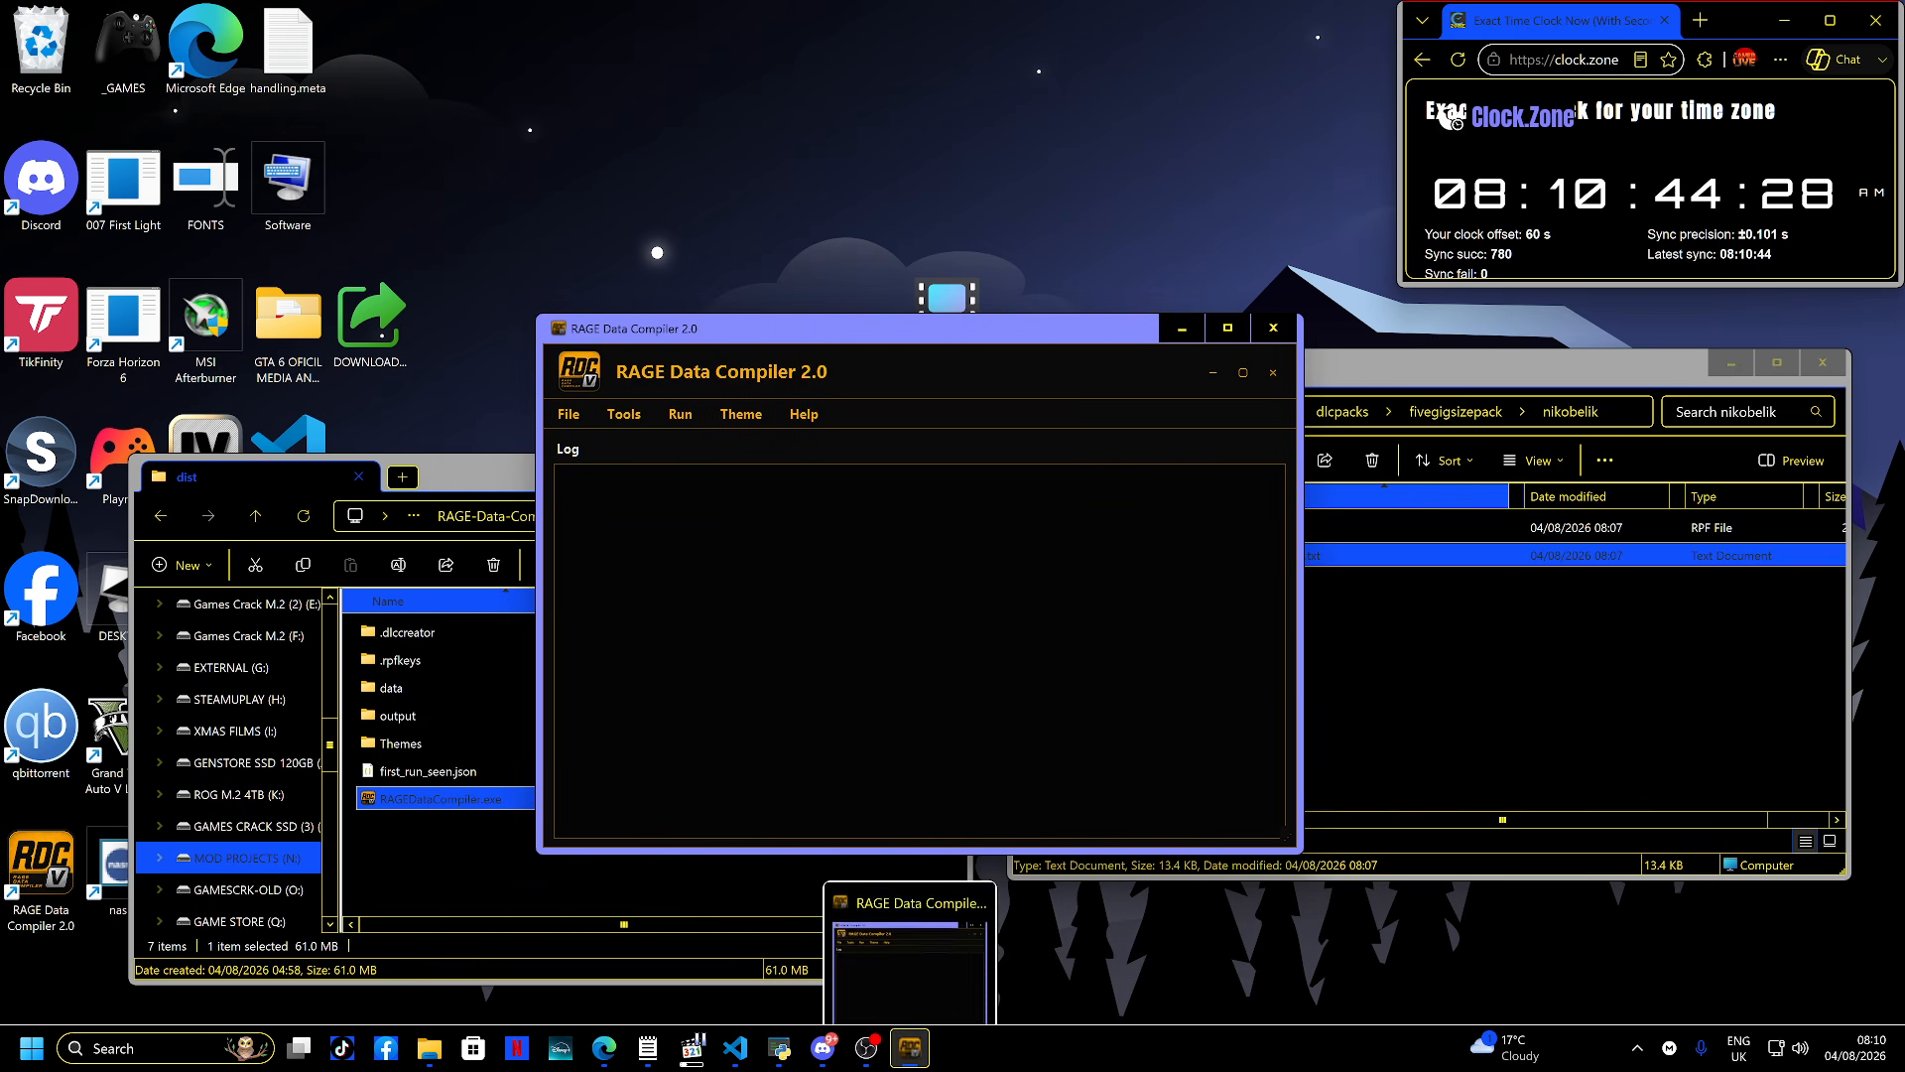
{"action": "left_click", "coordinate": [975, 873]}
{"action": "left_click", "coordinate": [664, 799]}
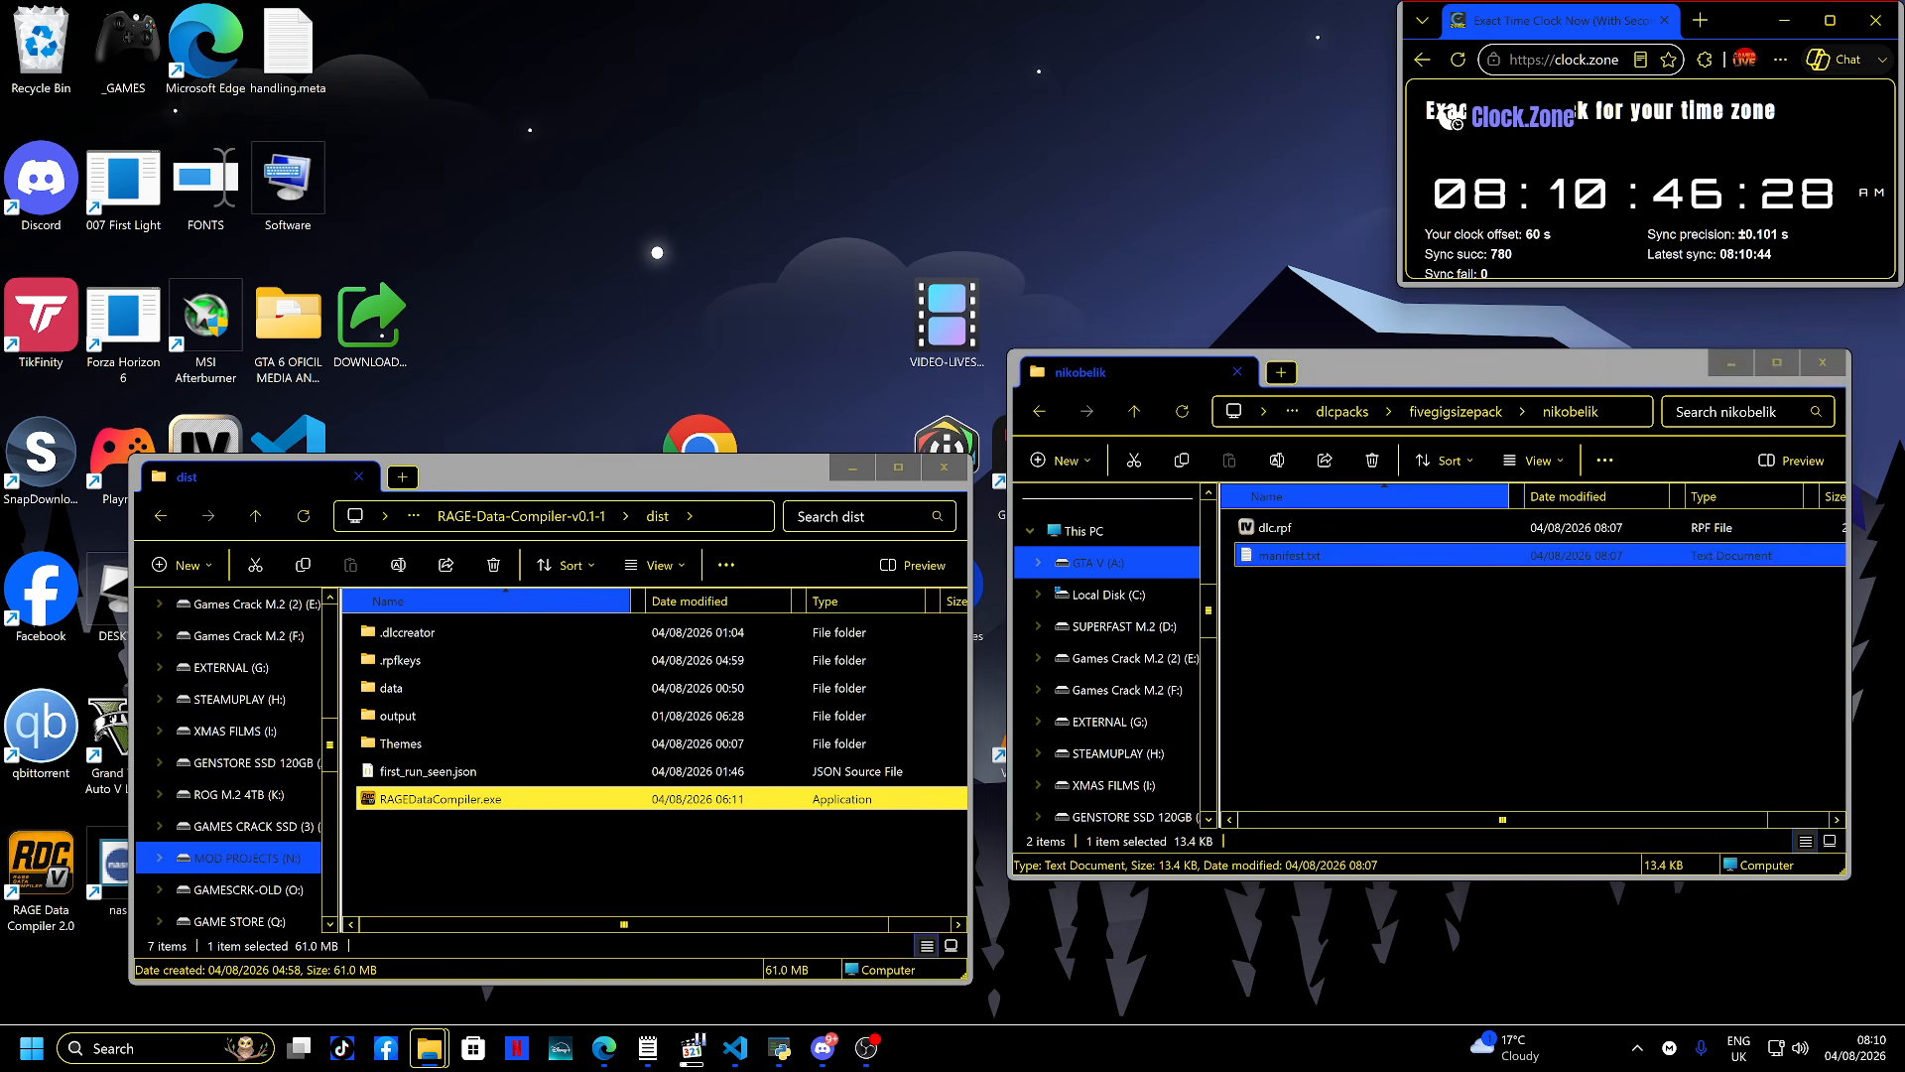
{"action": "double_click", "coordinate": [665, 798]}
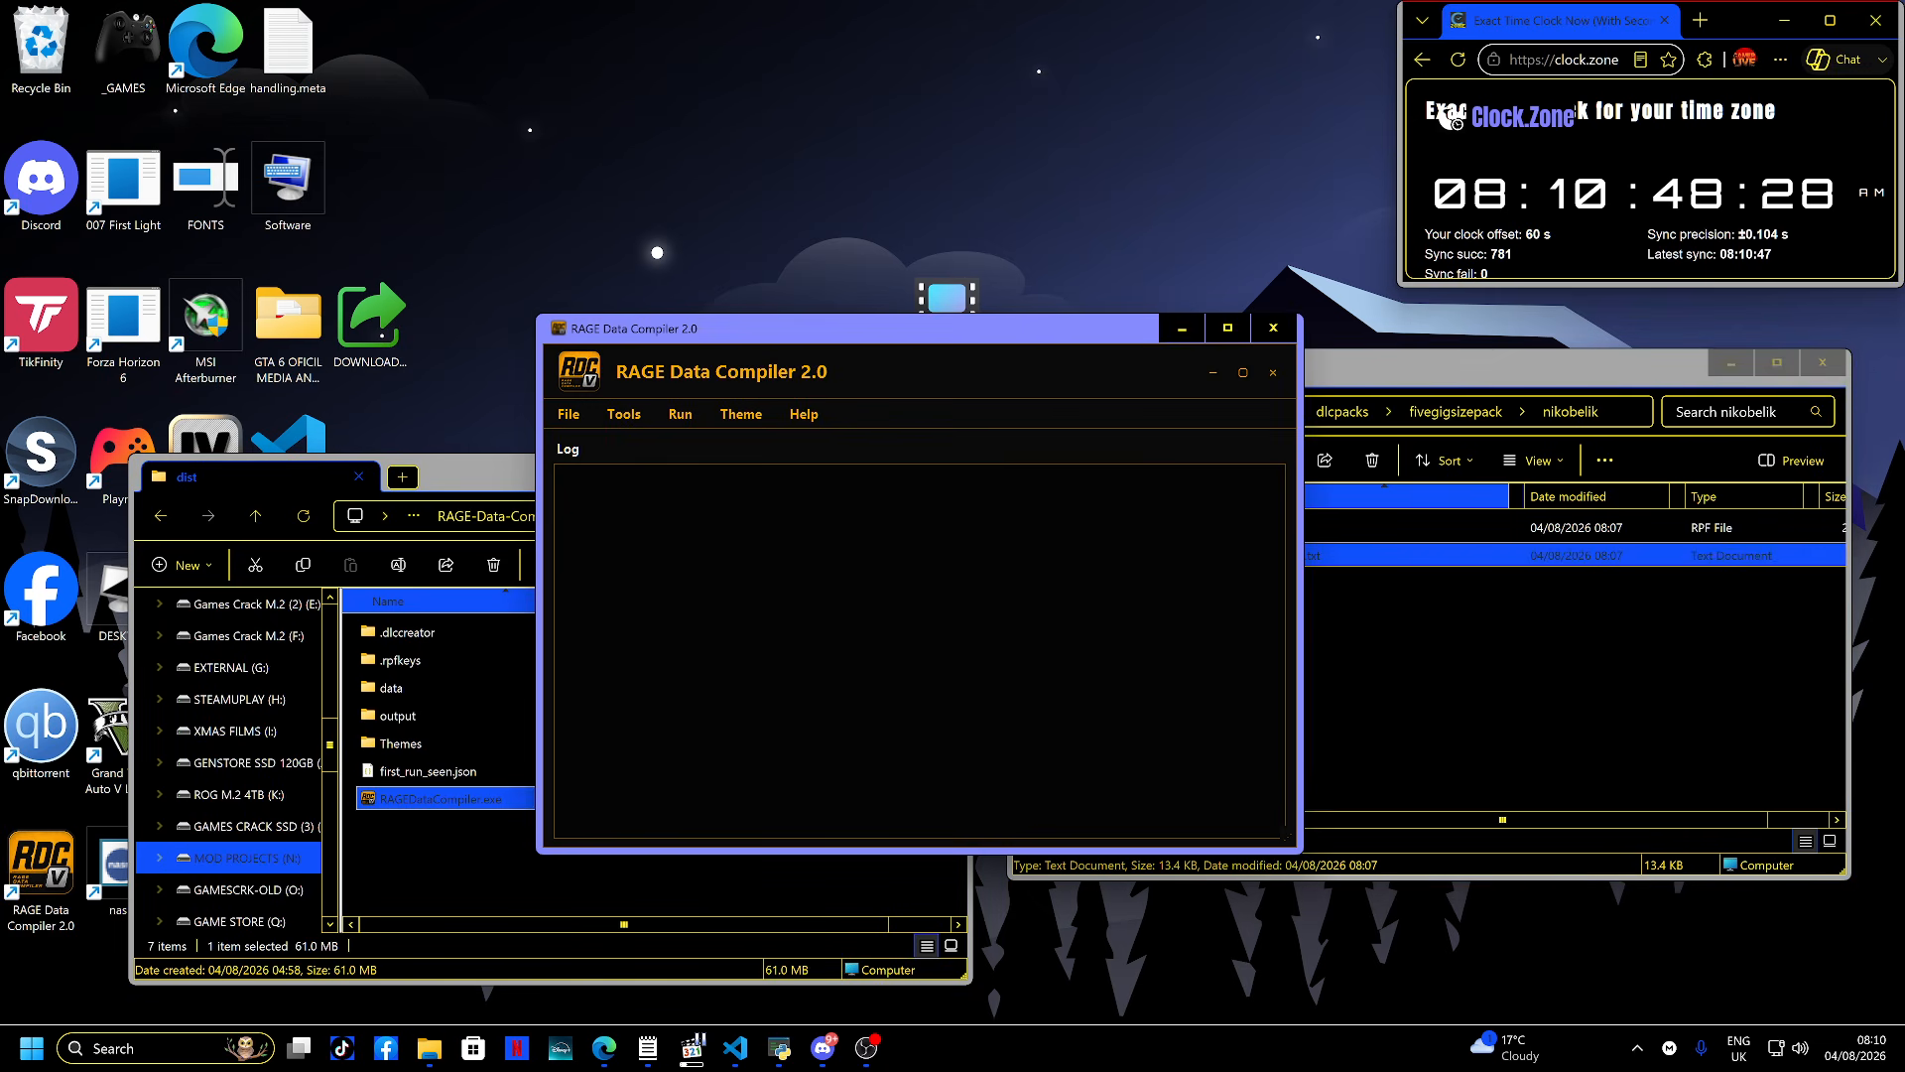
- Open the RPF Viewer tool, toggling 'Don't show this again', and confirm its intro to browse the game folder
{"action": "left_click", "coordinate": [624, 414]}
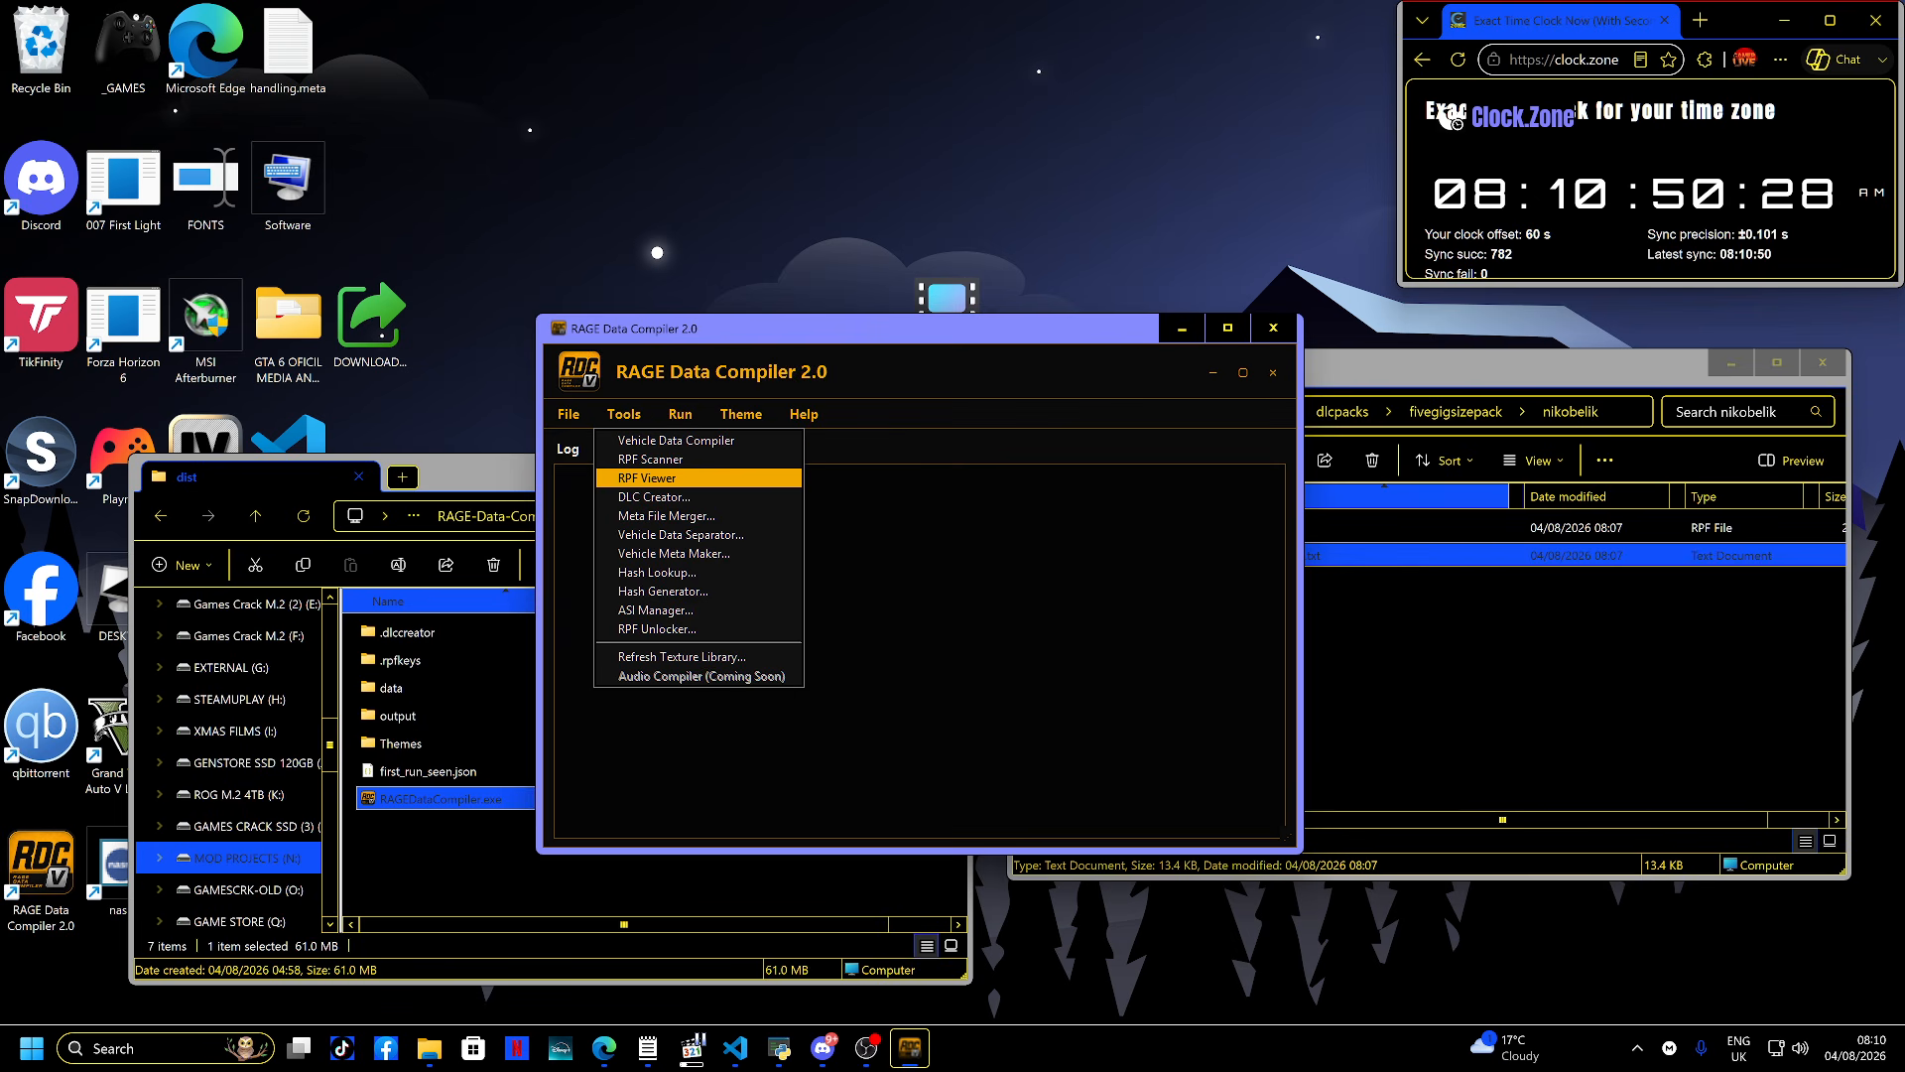
{"action": "left_click", "coordinate": [649, 478]}
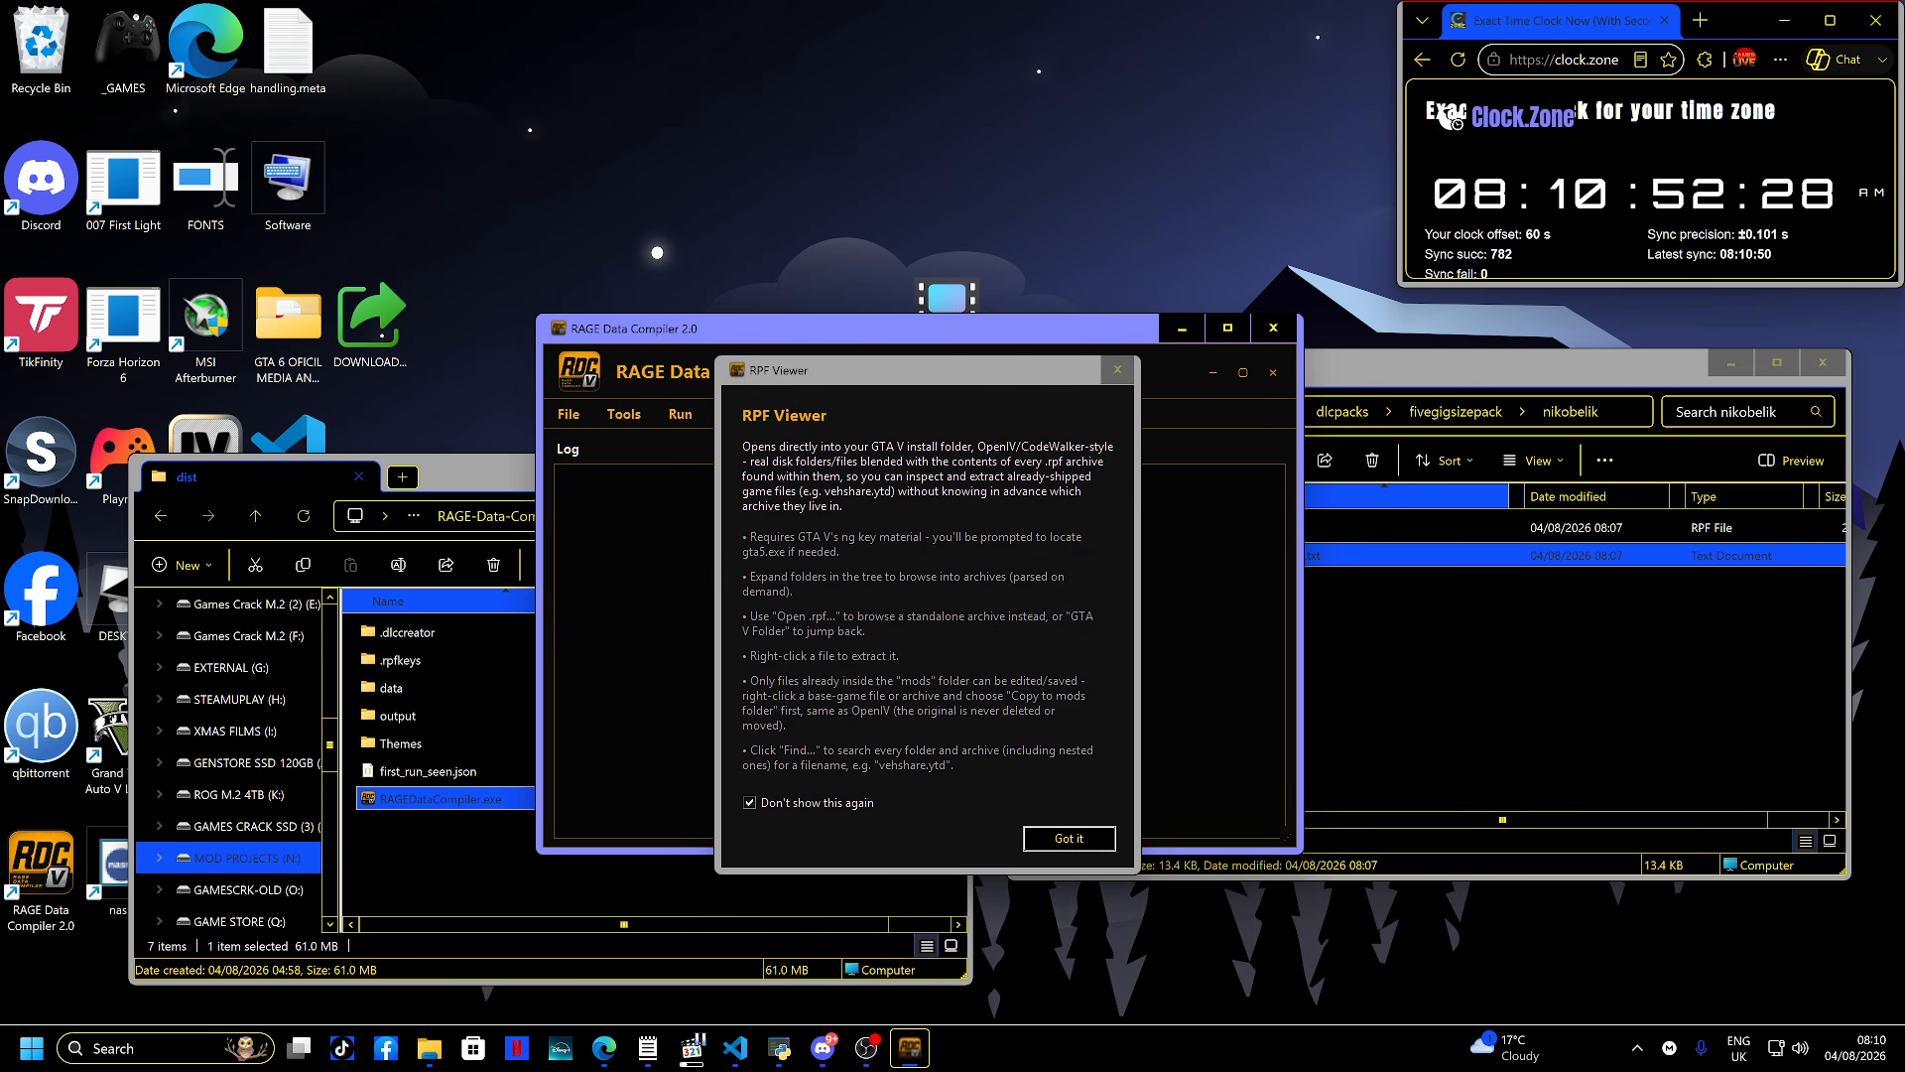
{"action": "left_click", "coordinate": [750, 803]}
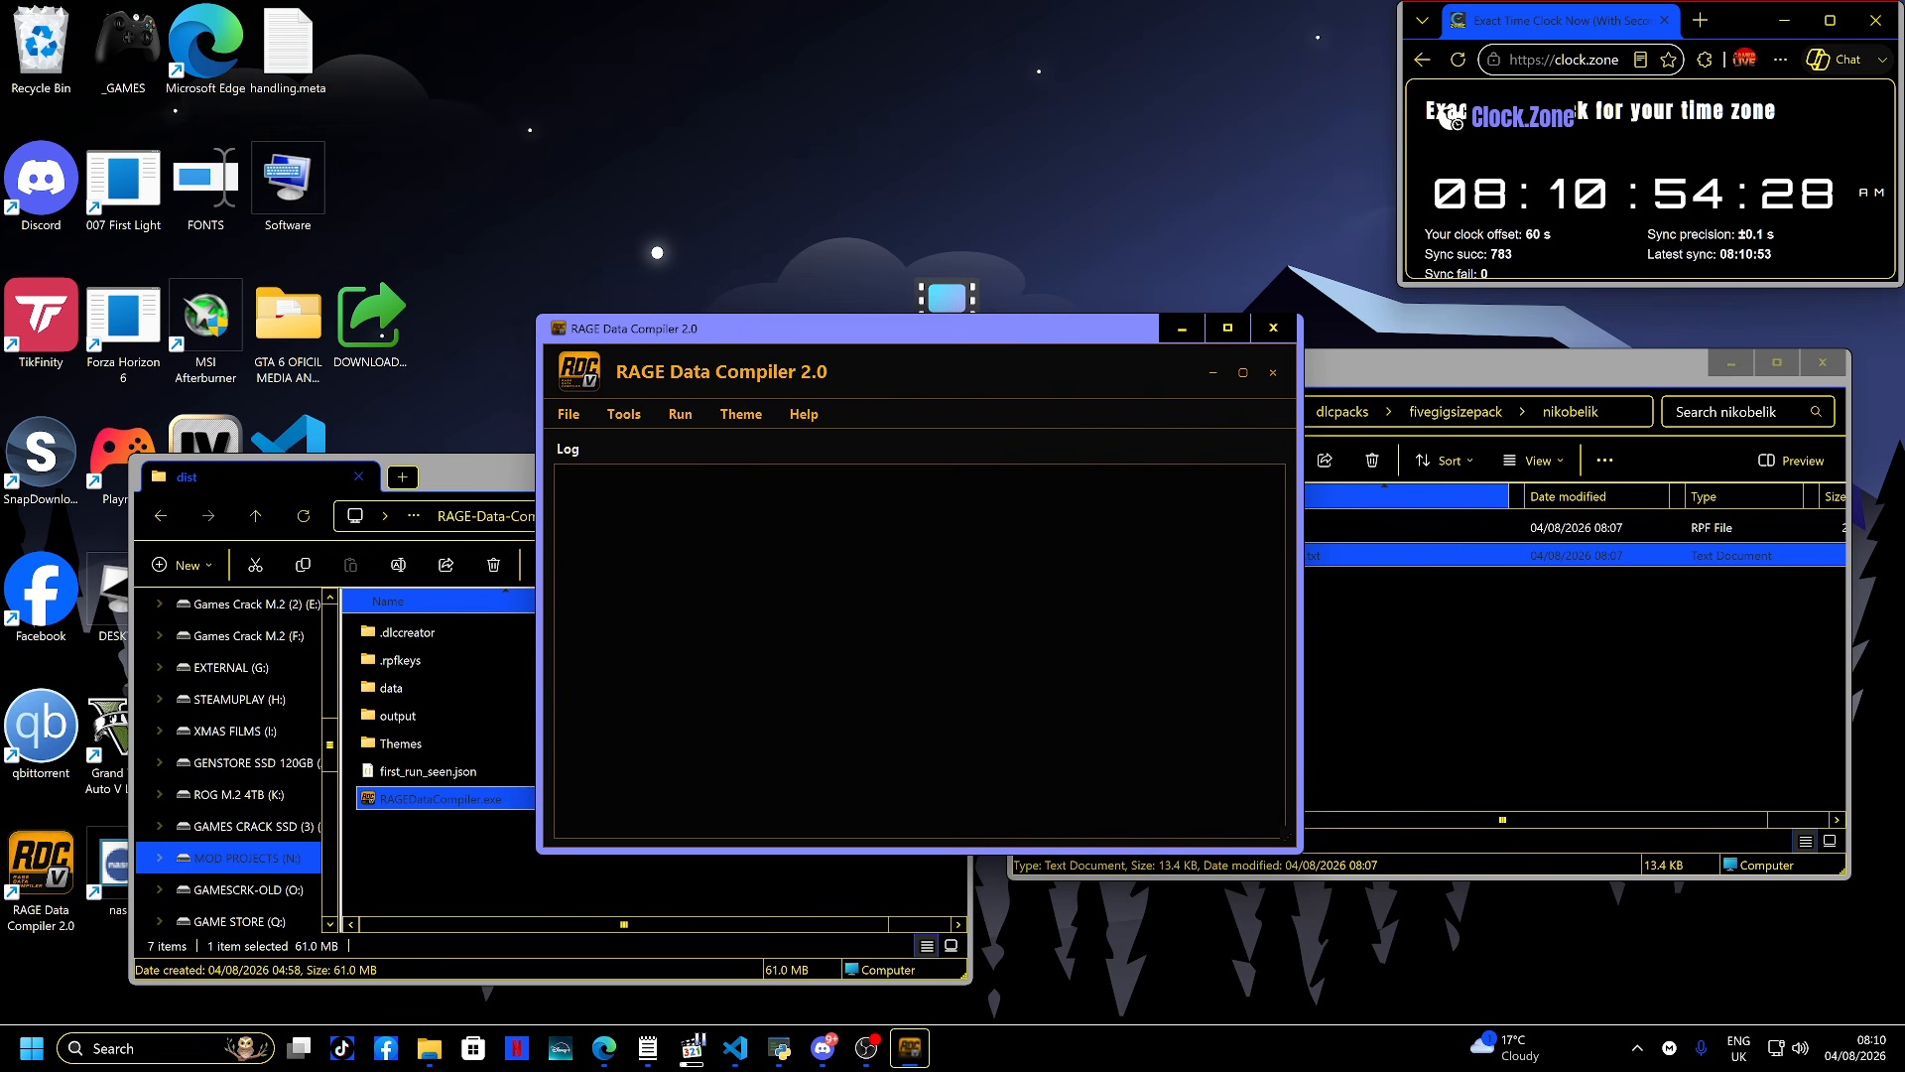
{"action": "left_click_drag", "start_coordinate": [685, 330], "coordinate": [677, 415]}
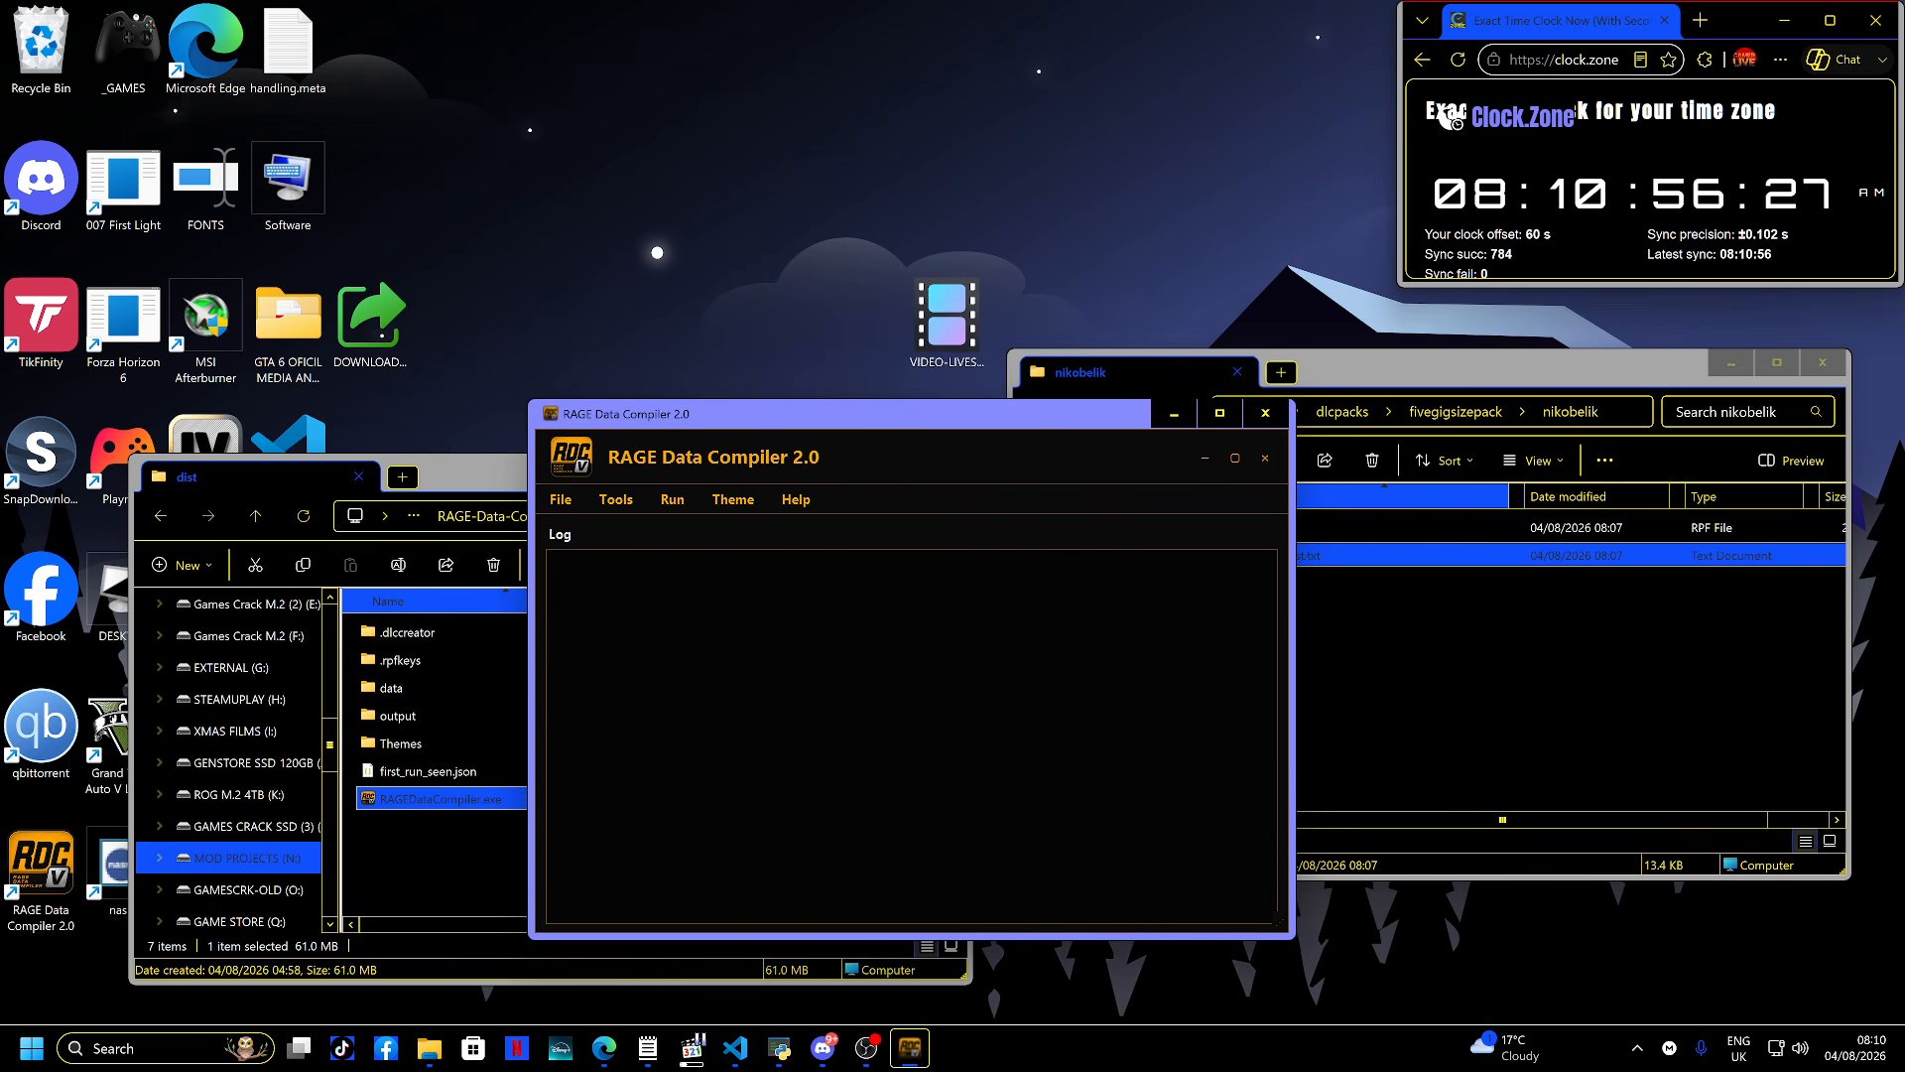
{"action": "left_click", "coordinate": [615, 499]}
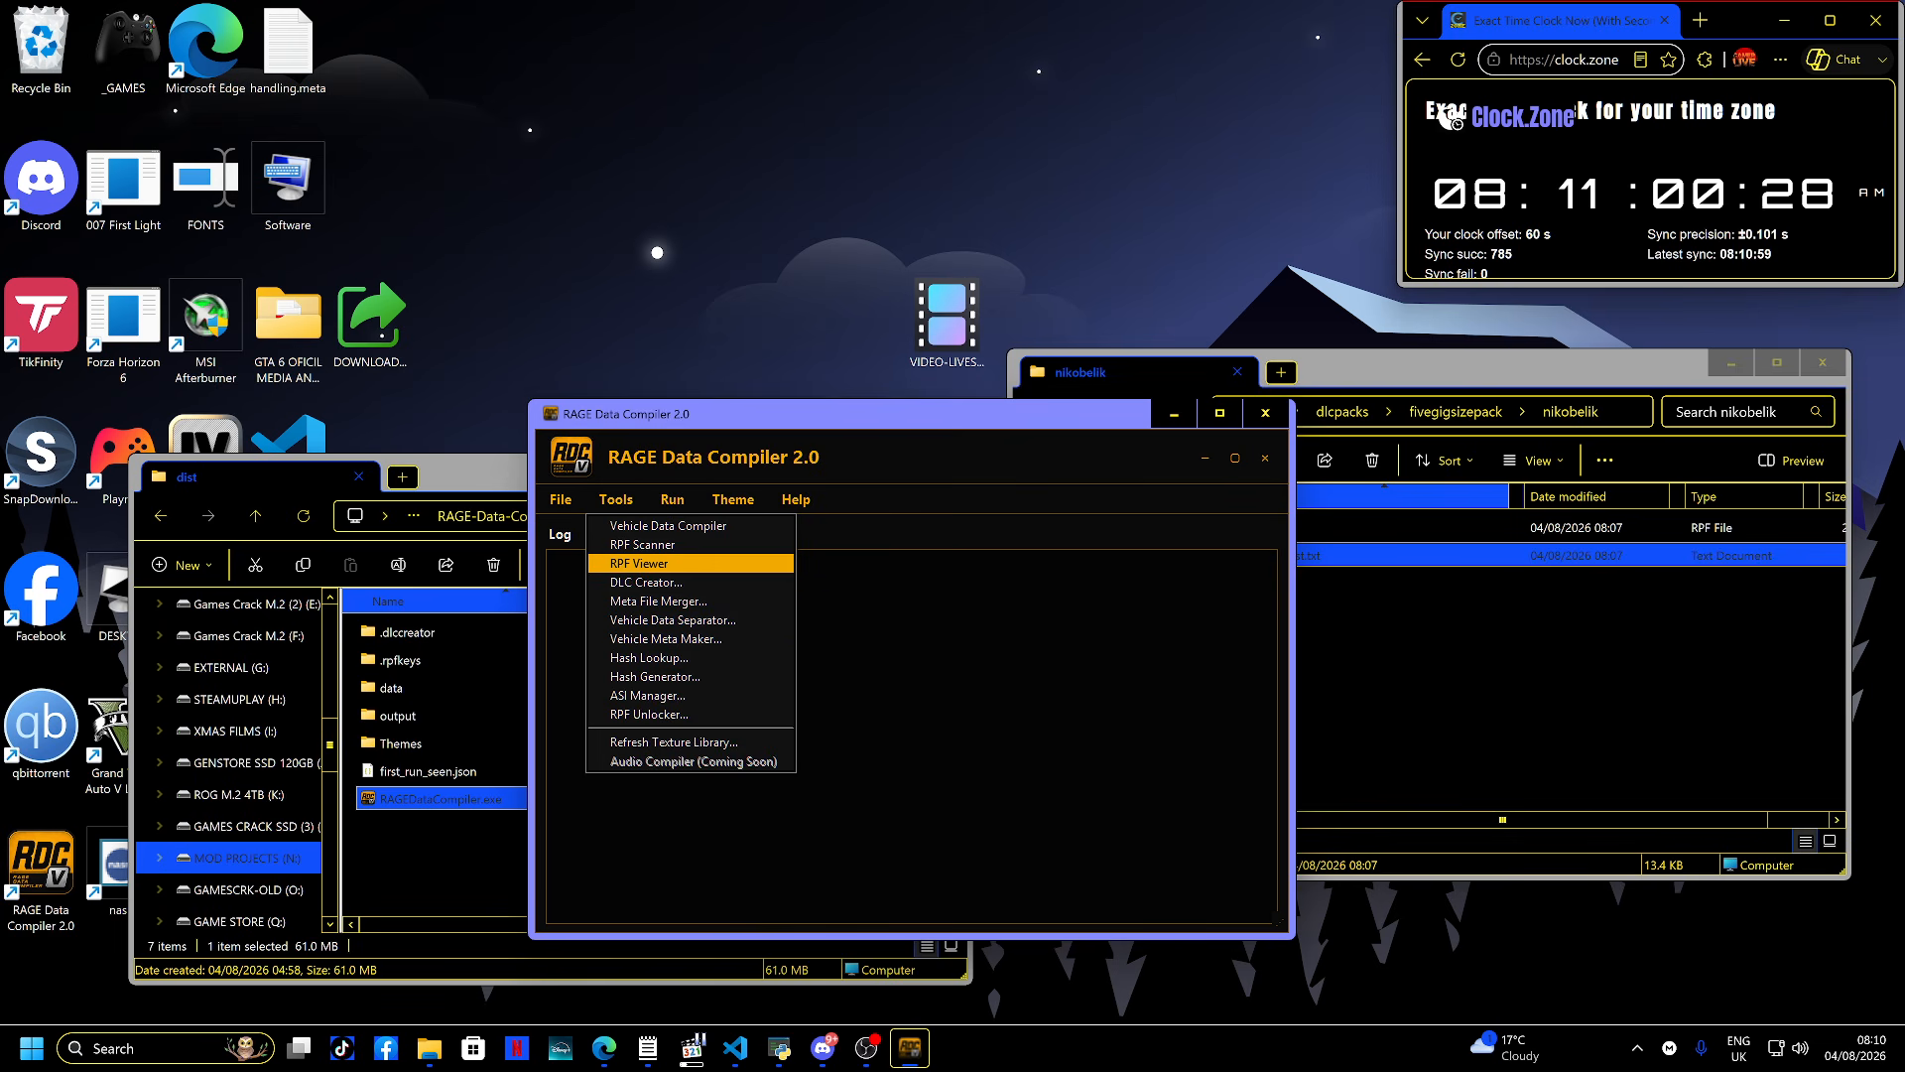
{"action": "left_click", "coordinate": [639, 563]}
{"action": "left_click", "coordinate": [1061, 924]}
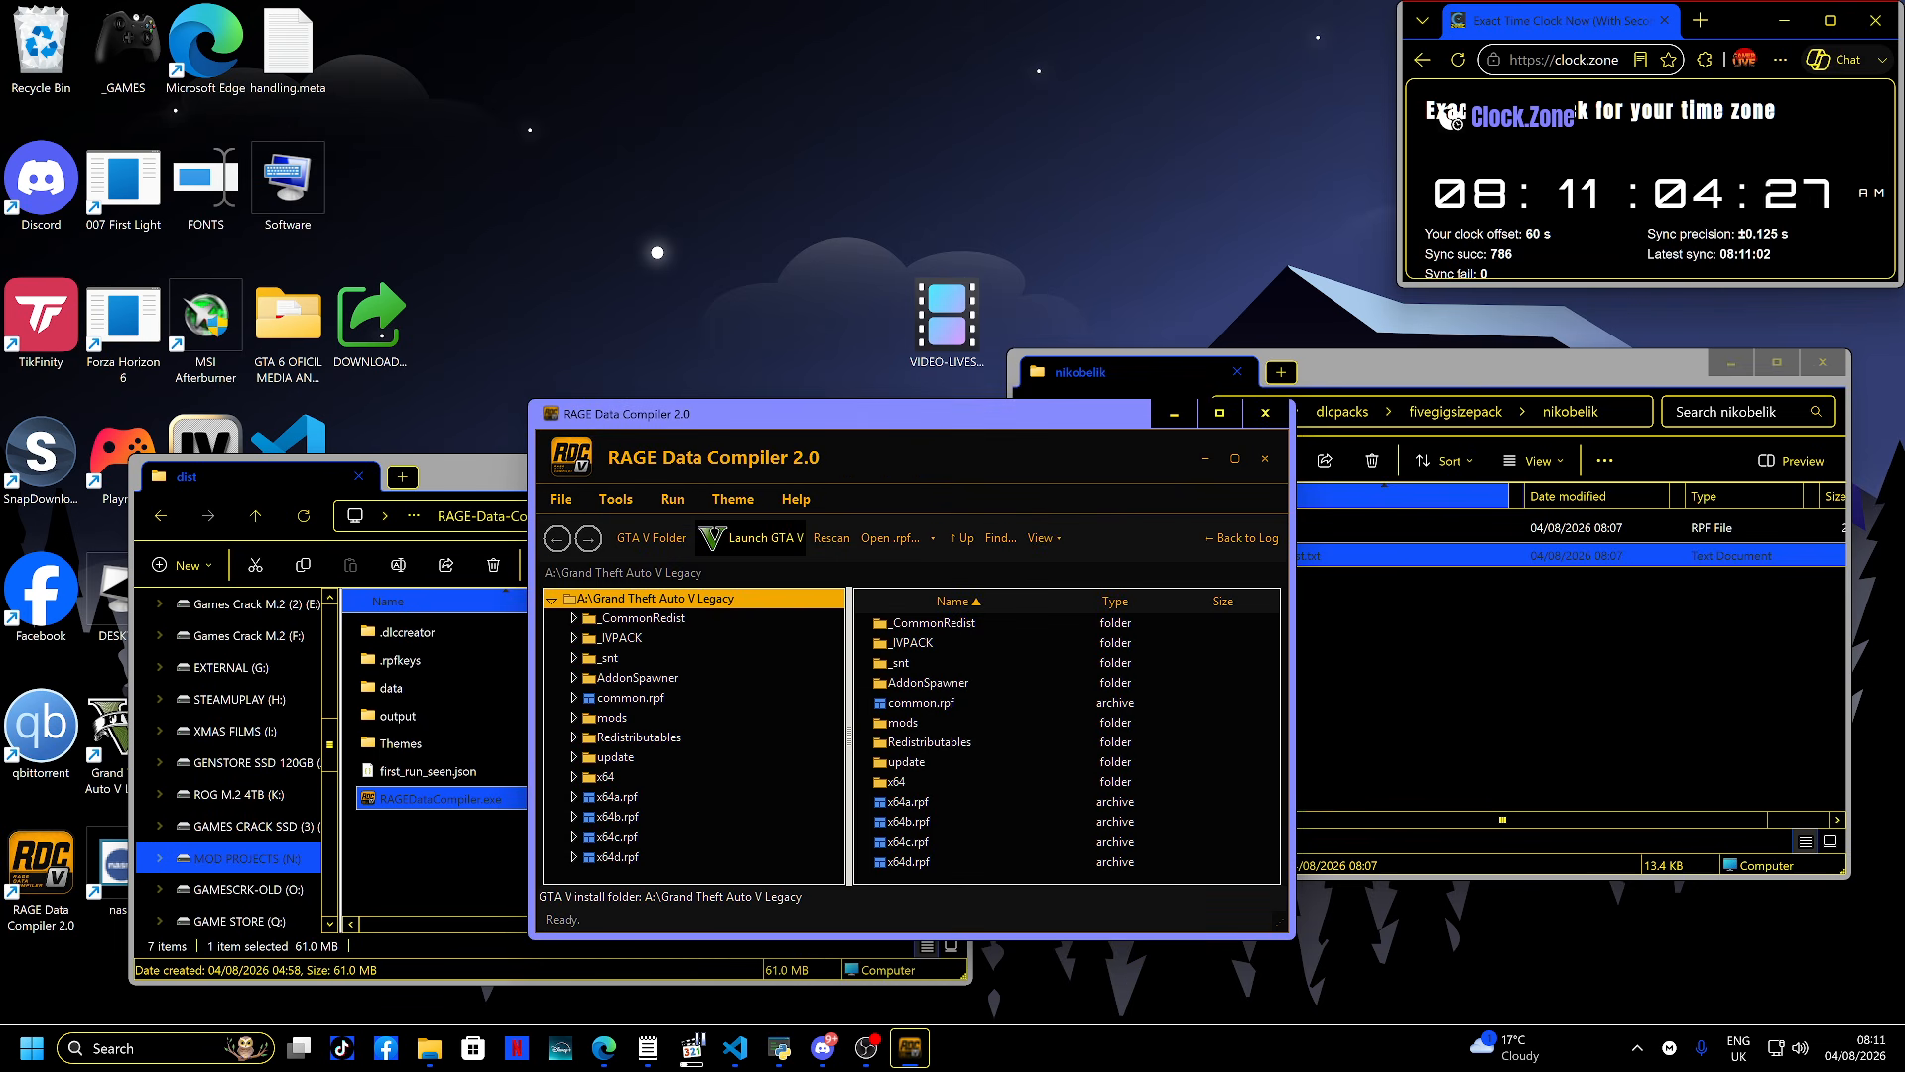
- Browse the RPF Viewer into the game's mods\update folder
{"action": "left_click_drag", "start_coordinate": [854, 413], "coordinate": [743, 366]}
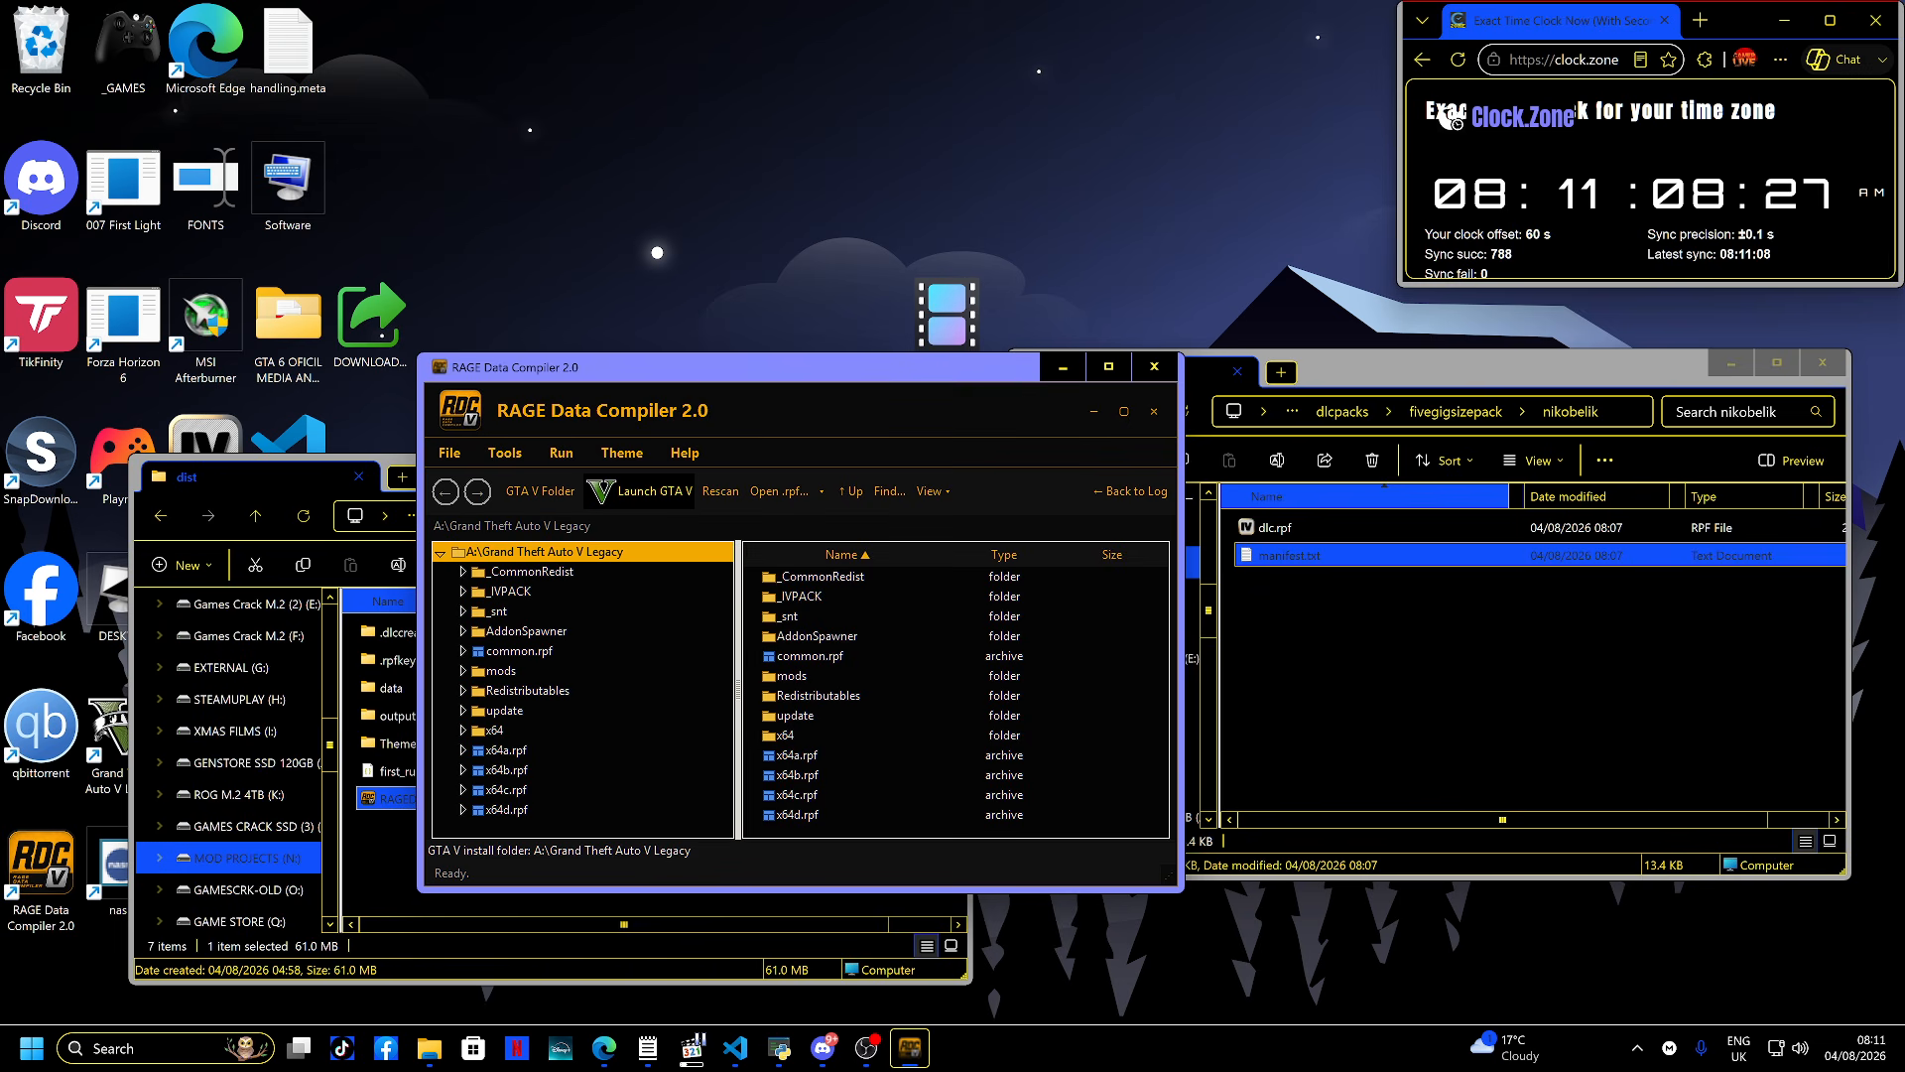
{"action": "double_click", "coordinate": [792, 676]}
{"action": "double_click", "coordinate": [795, 576]}
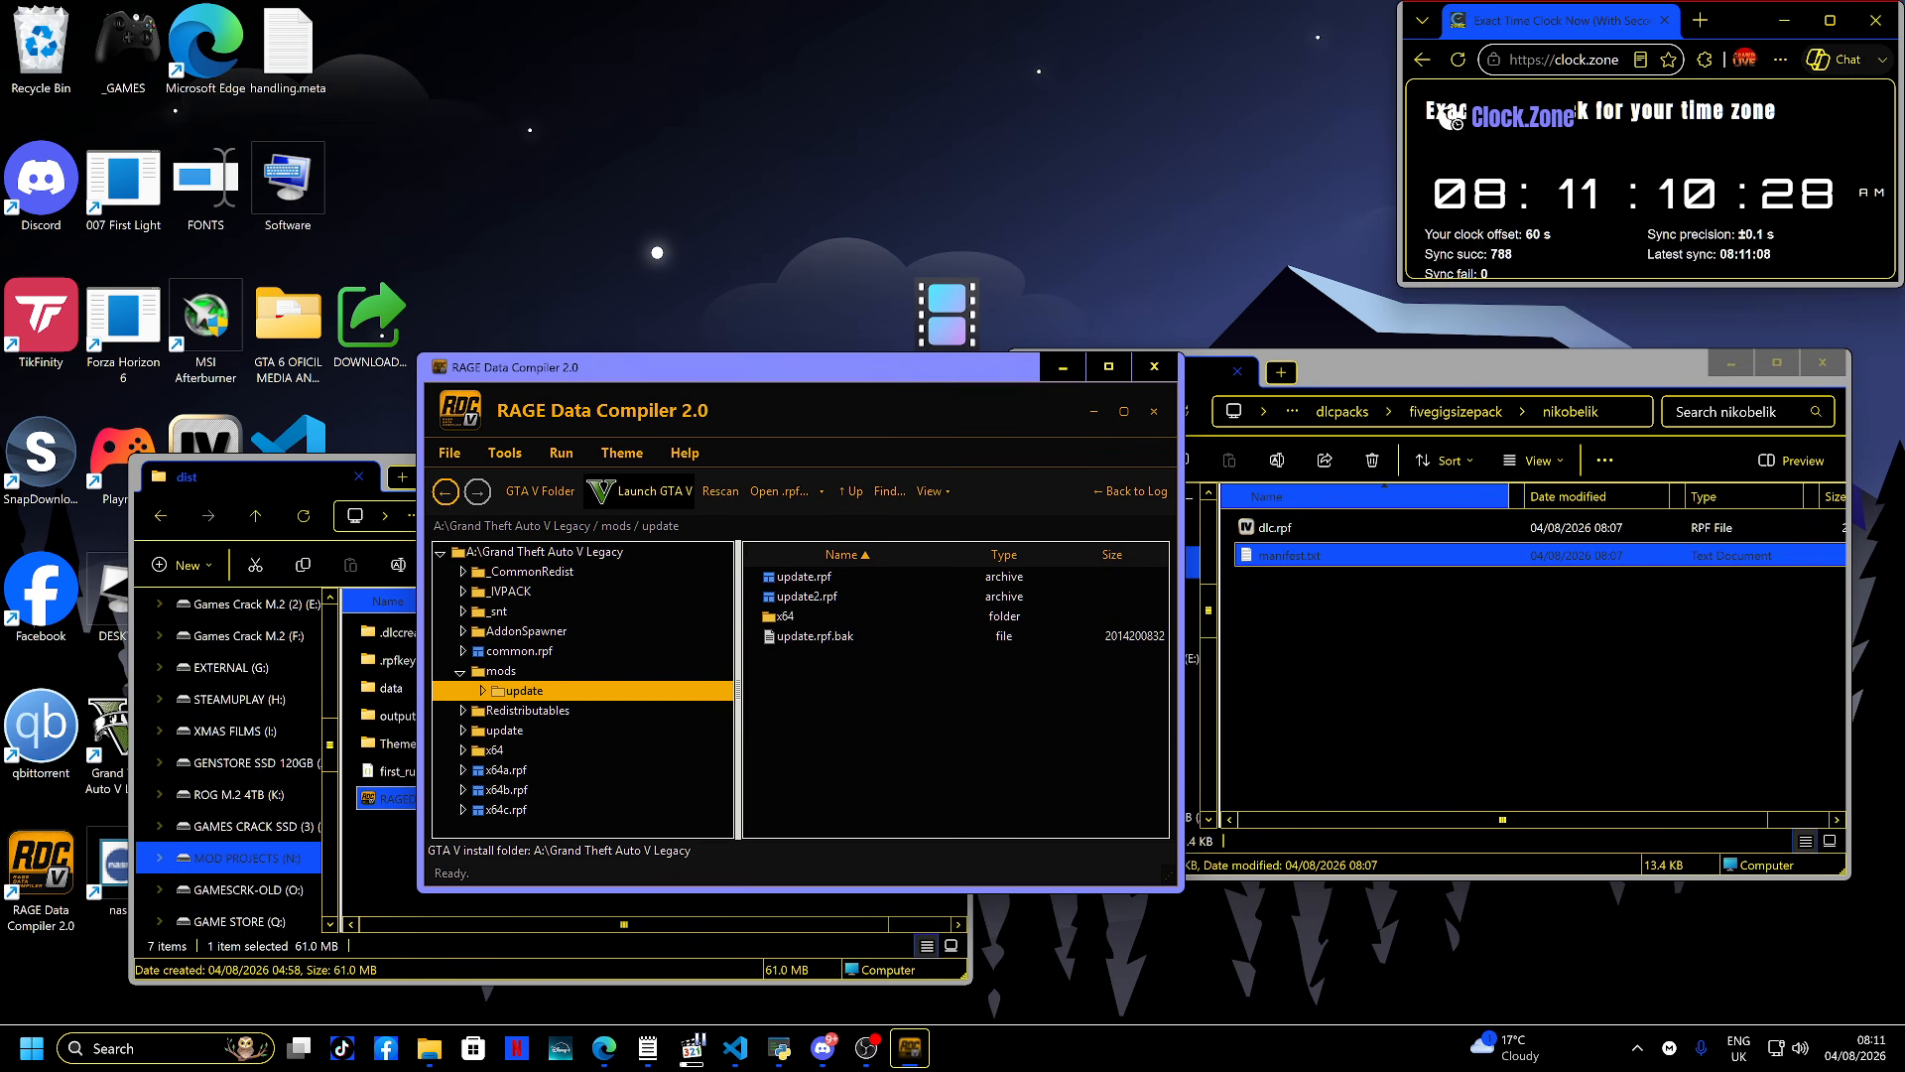
- Browse the RPF Viewer into x64\dlcpacks\fivegigsizepack\nikobelik to inspect the installed pack
{"action": "double_click", "coordinate": [789, 616]}
{"action": "double_click", "coordinate": [796, 576]}
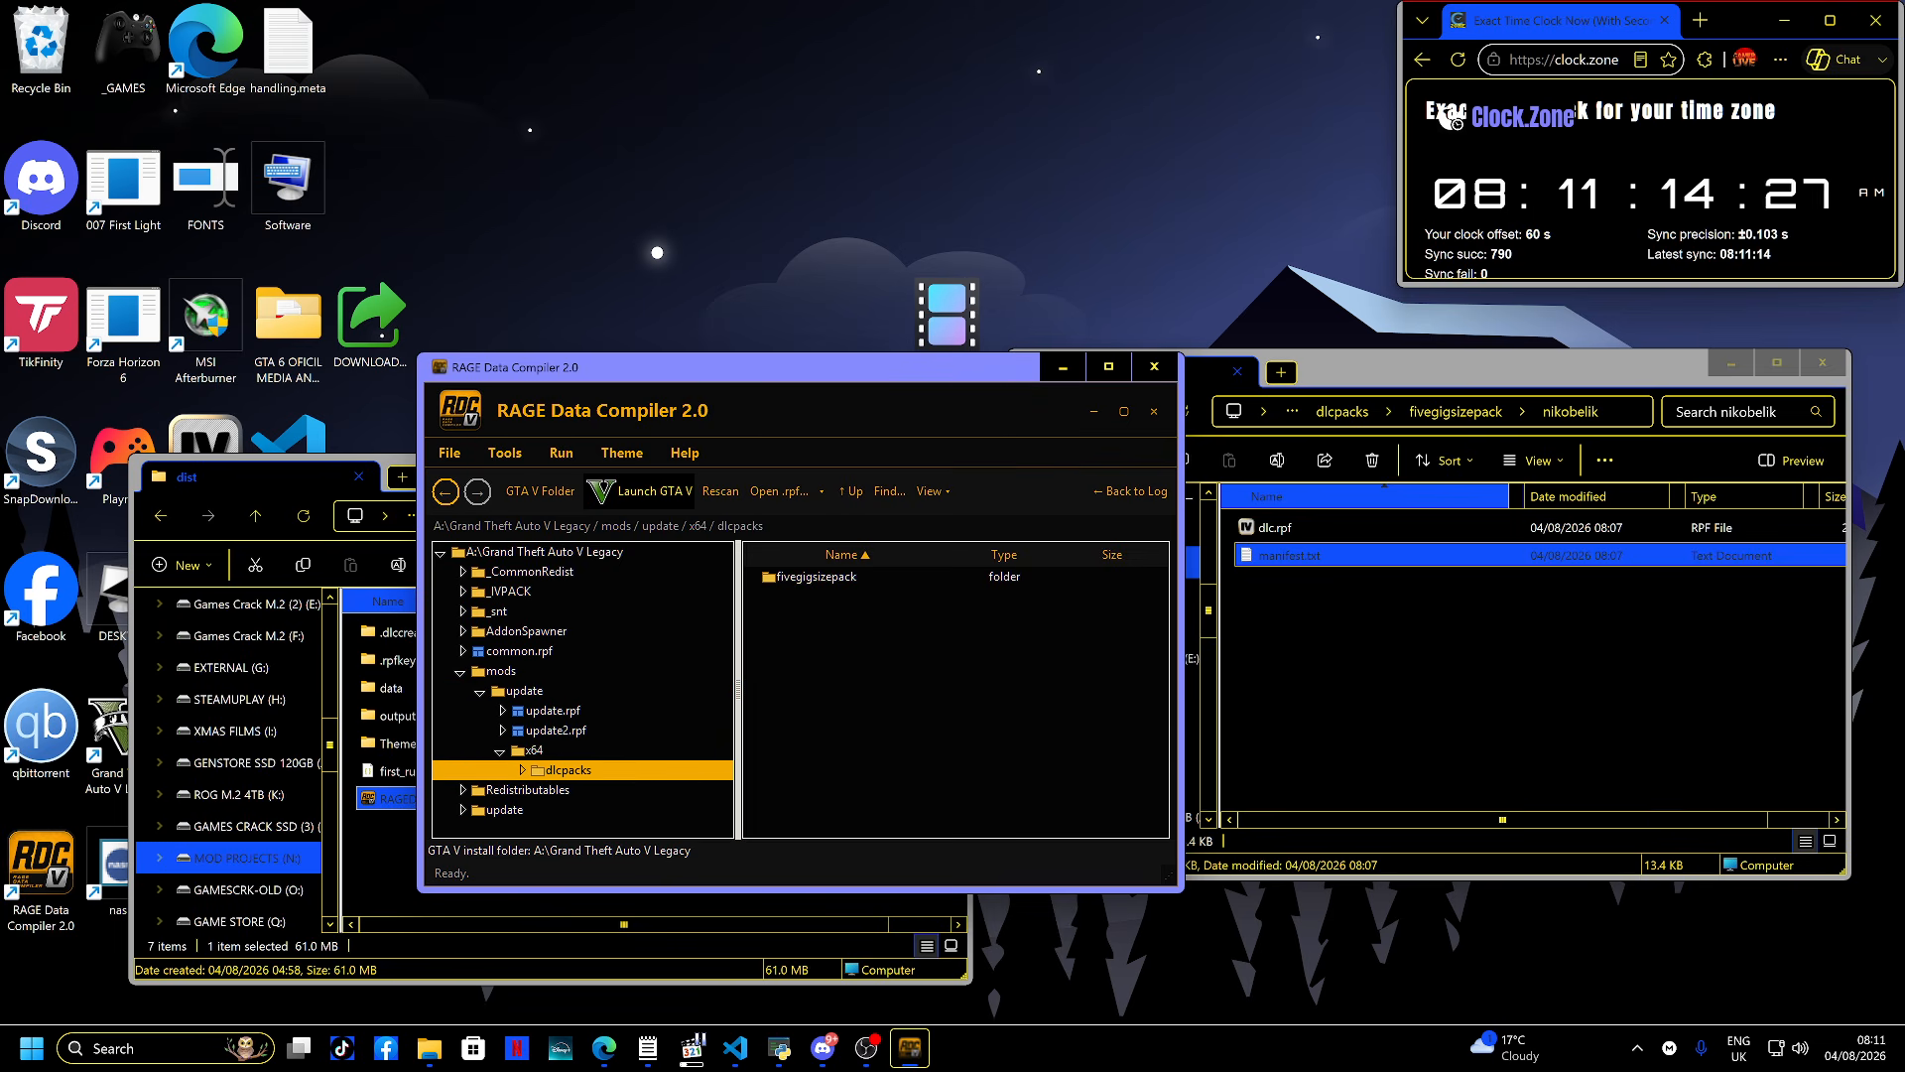
{"action": "double_click", "coordinate": [815, 576]}
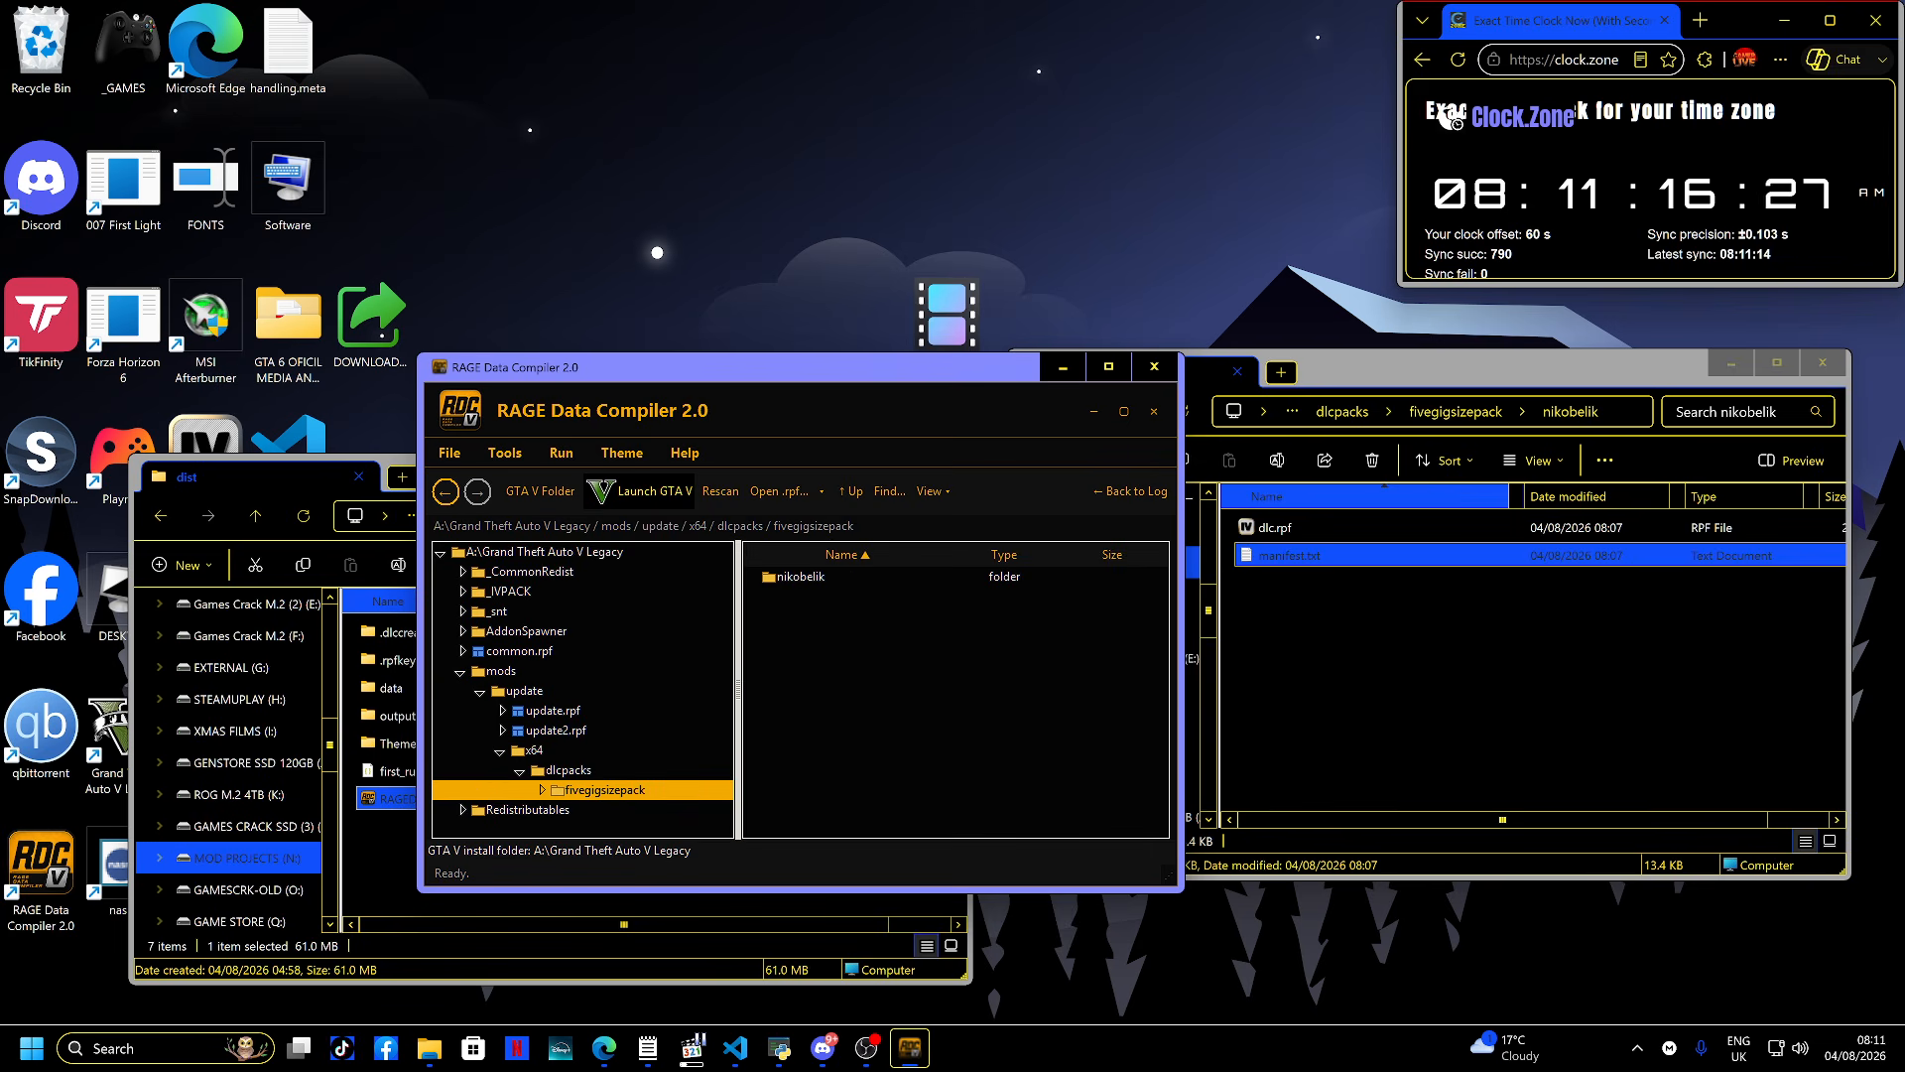
{"action": "double_click", "coordinate": [801, 577]}
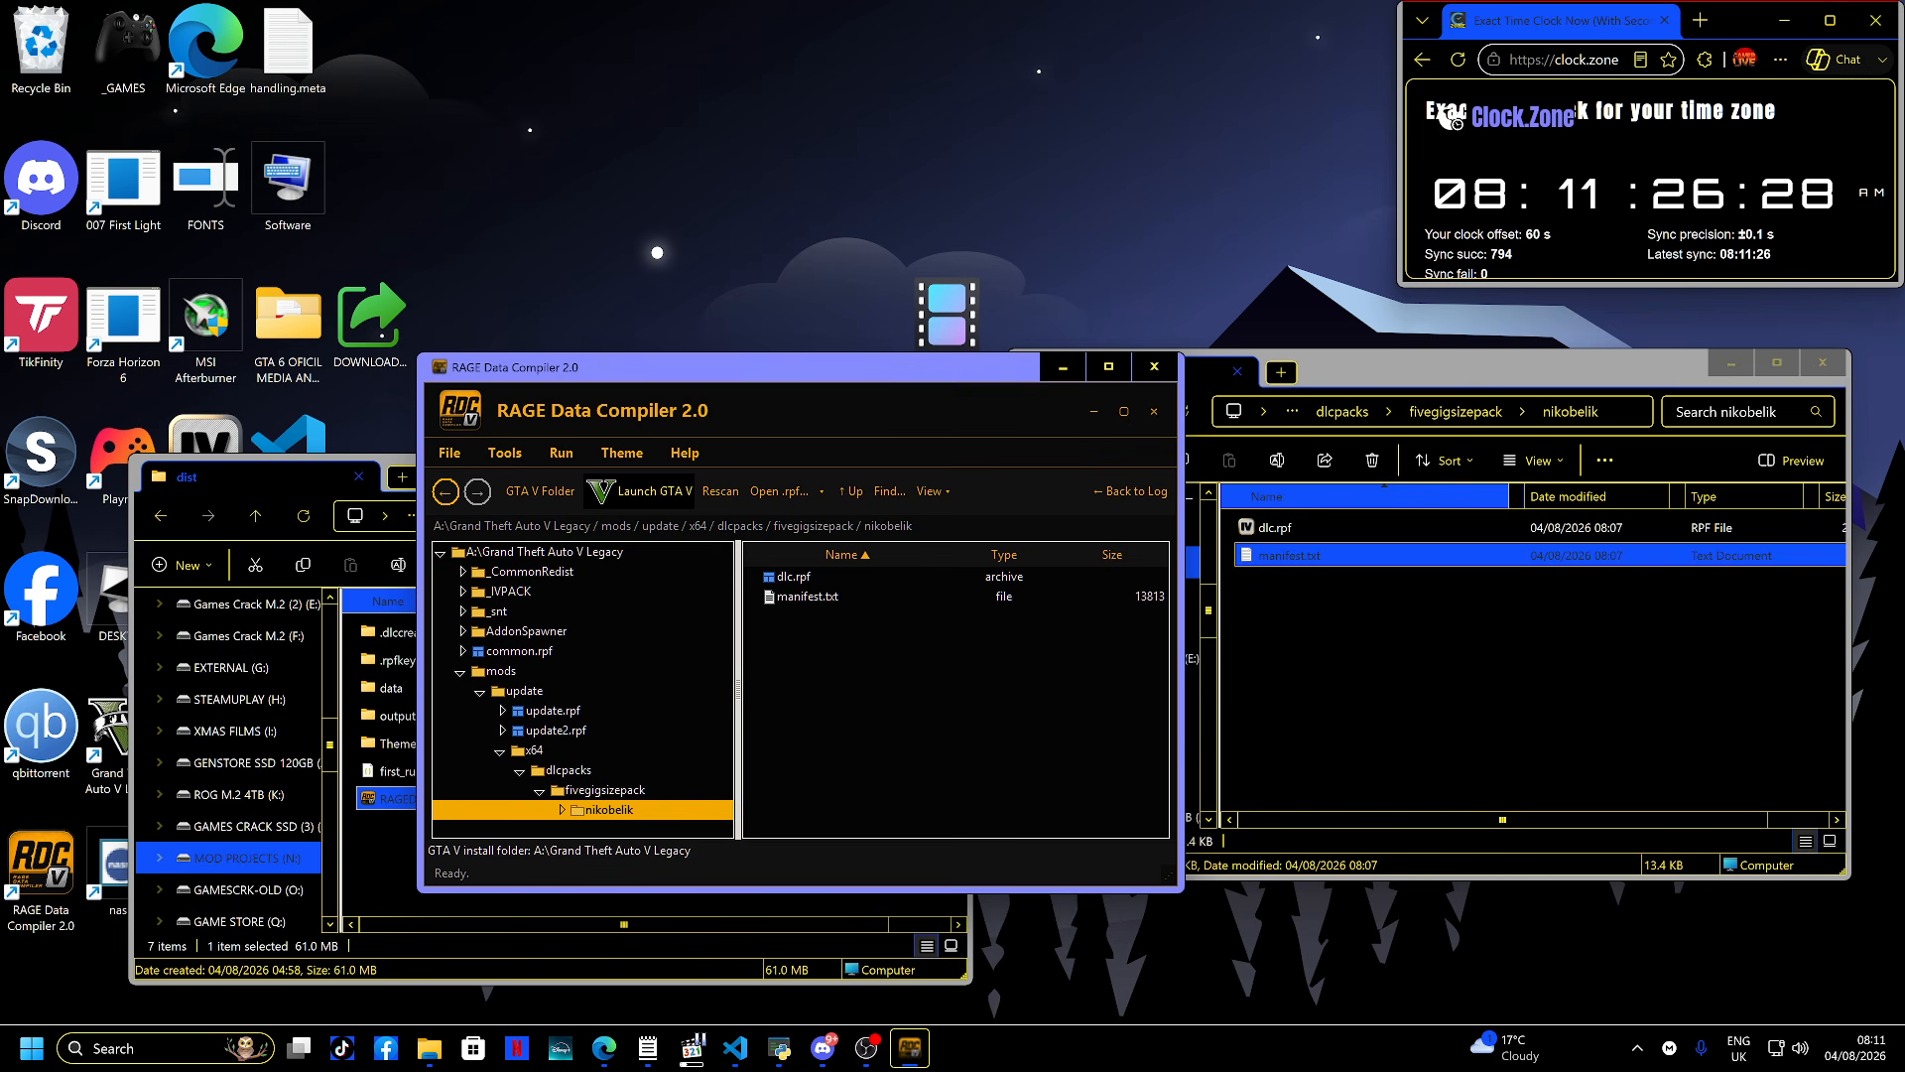
- Paste the nikobelik folder directly into the mods\update\x64\dlcpacks folder beside fivegigsizepack
{"action": "left_click_drag", "start_coordinate": [1376, 367], "coordinate": [1050, 403]}
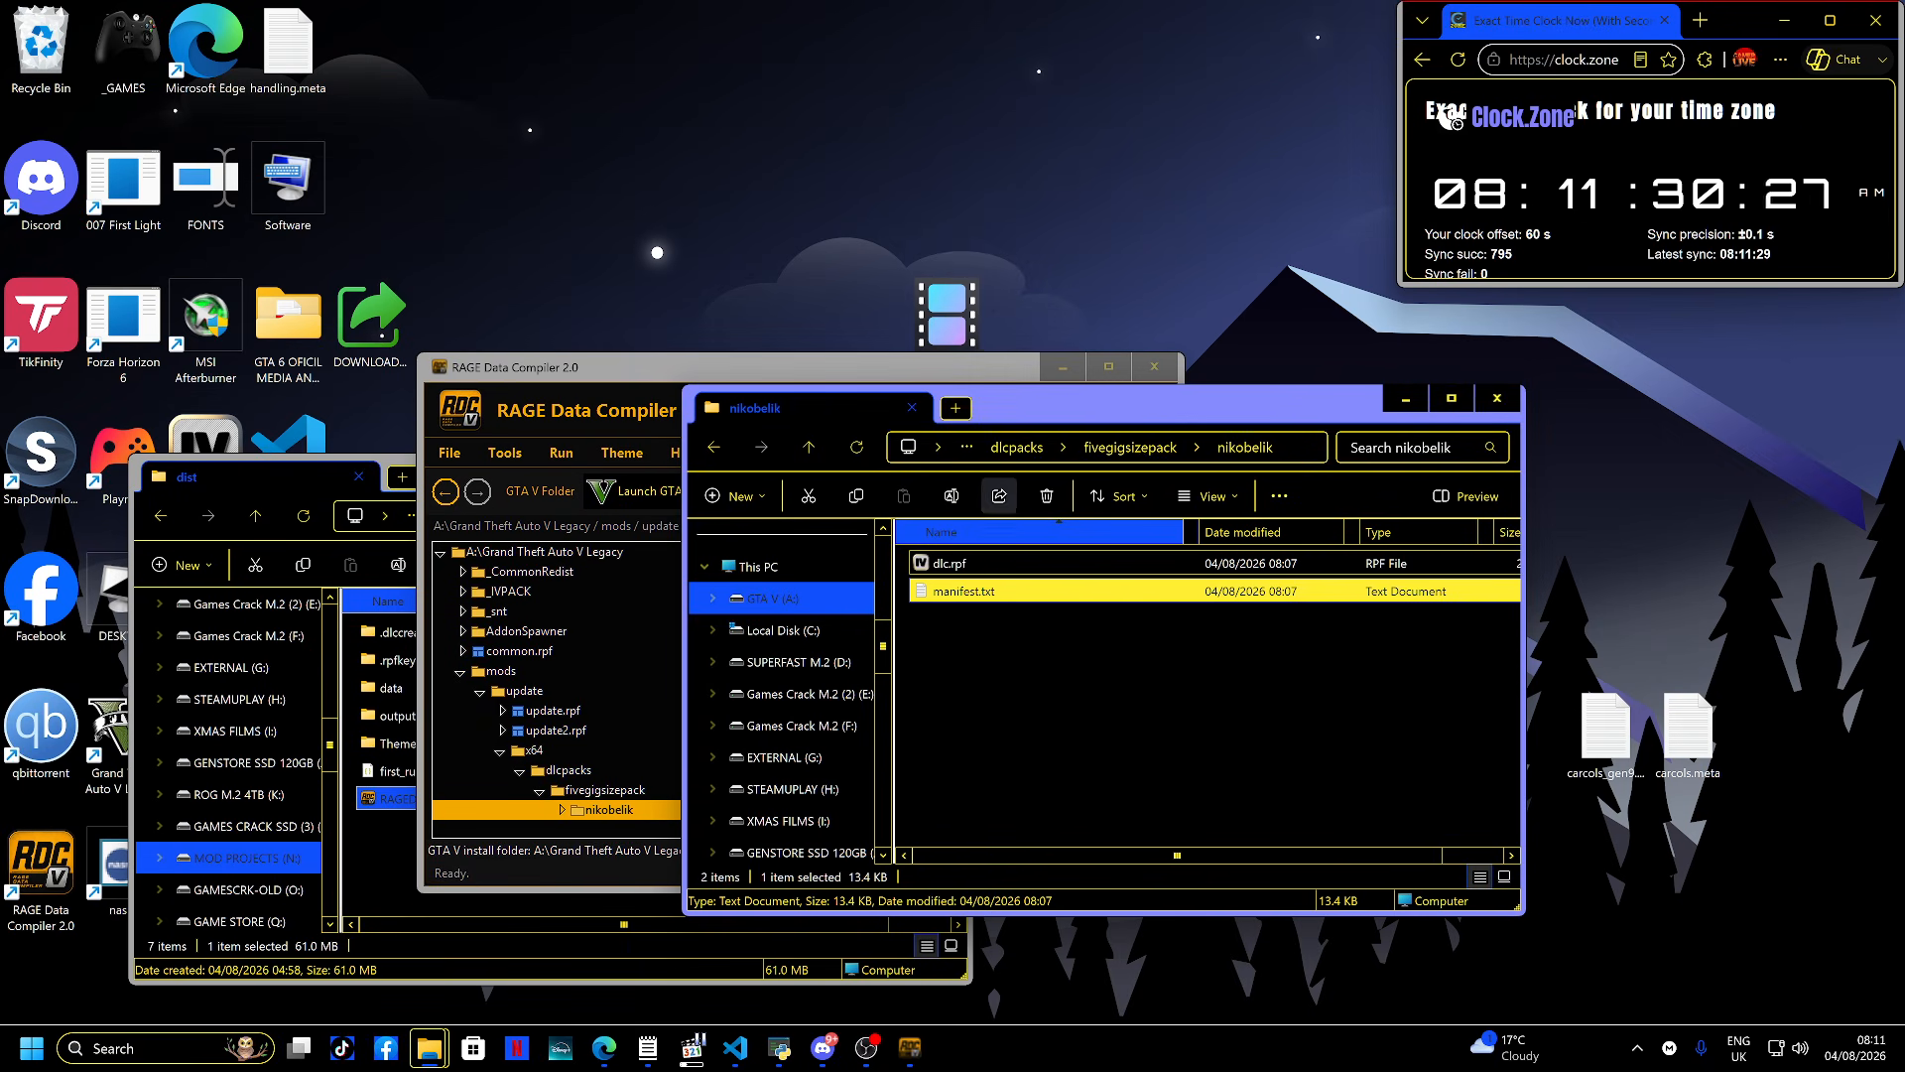
{"action": "key", "text": "alt+Left"}
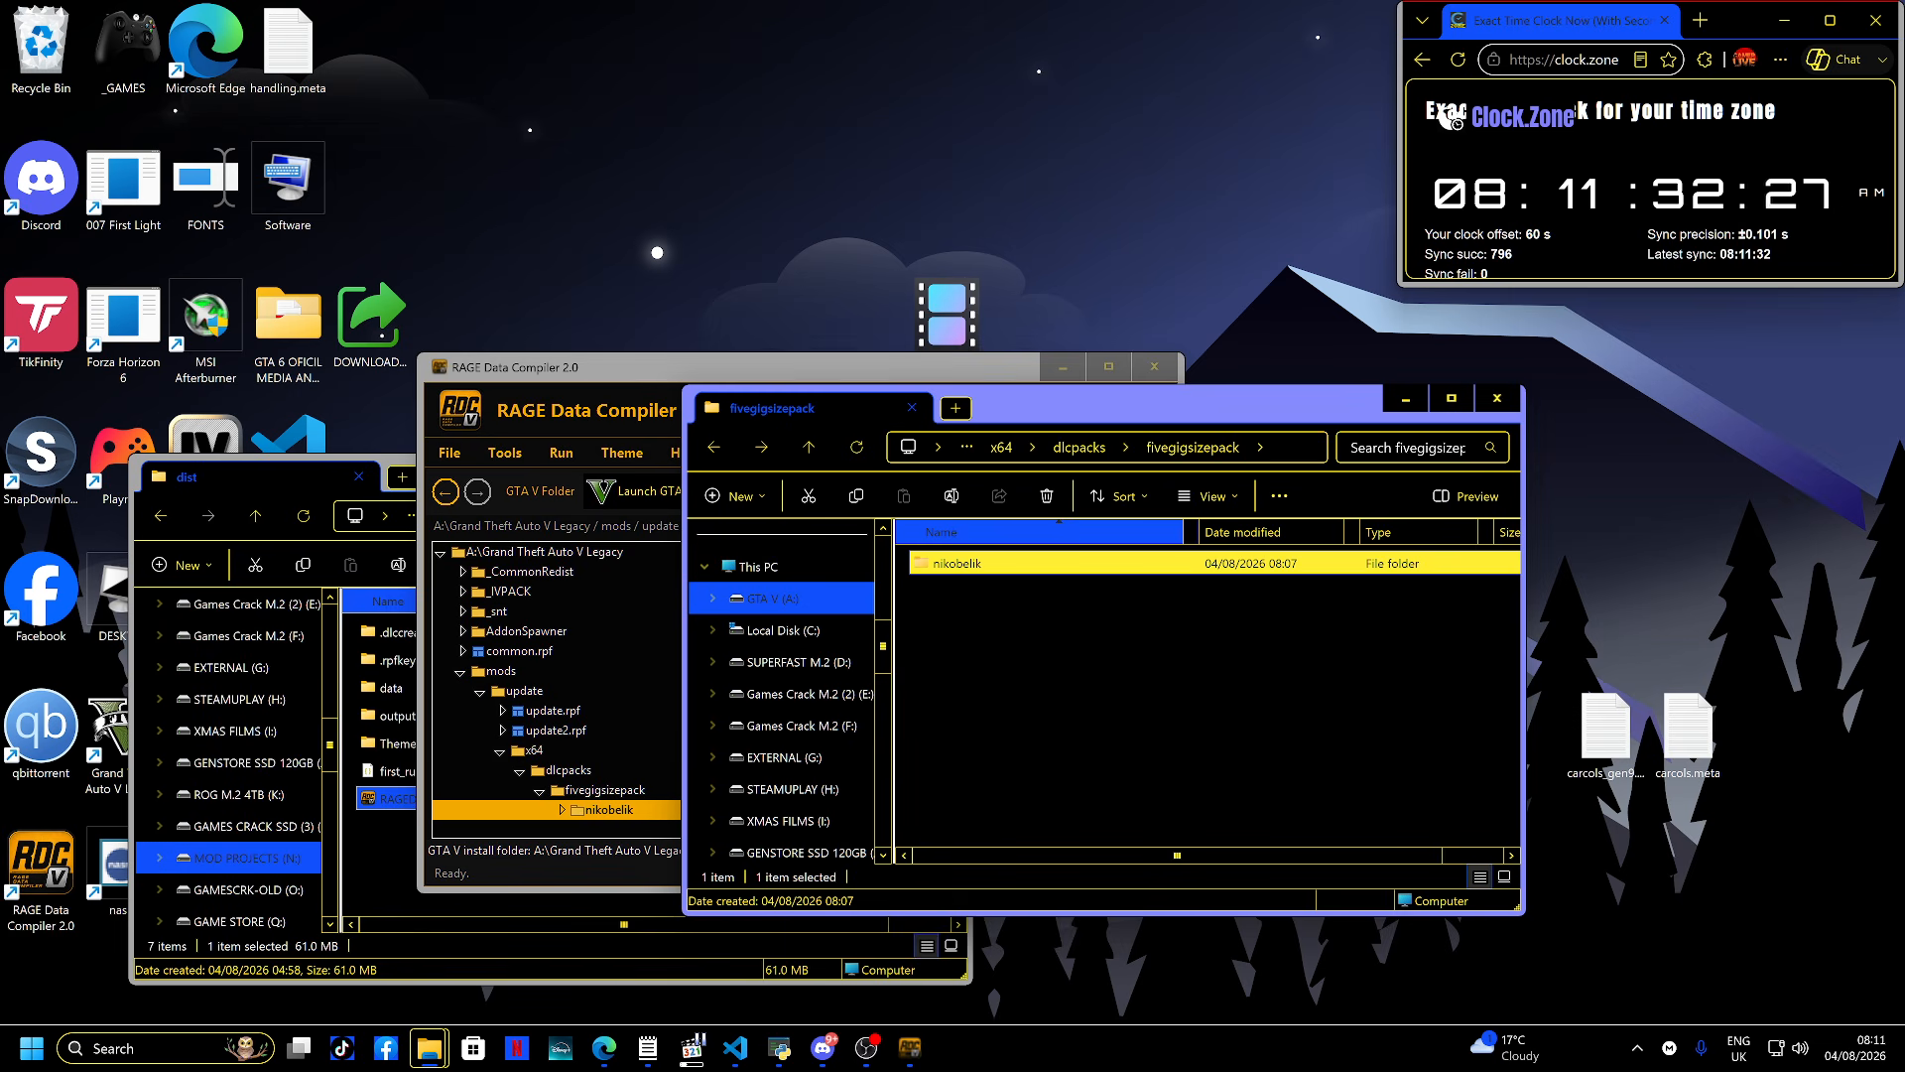
{"action": "key", "text": "alt+Up"}
{"action": "key", "text": "alt+Up"}
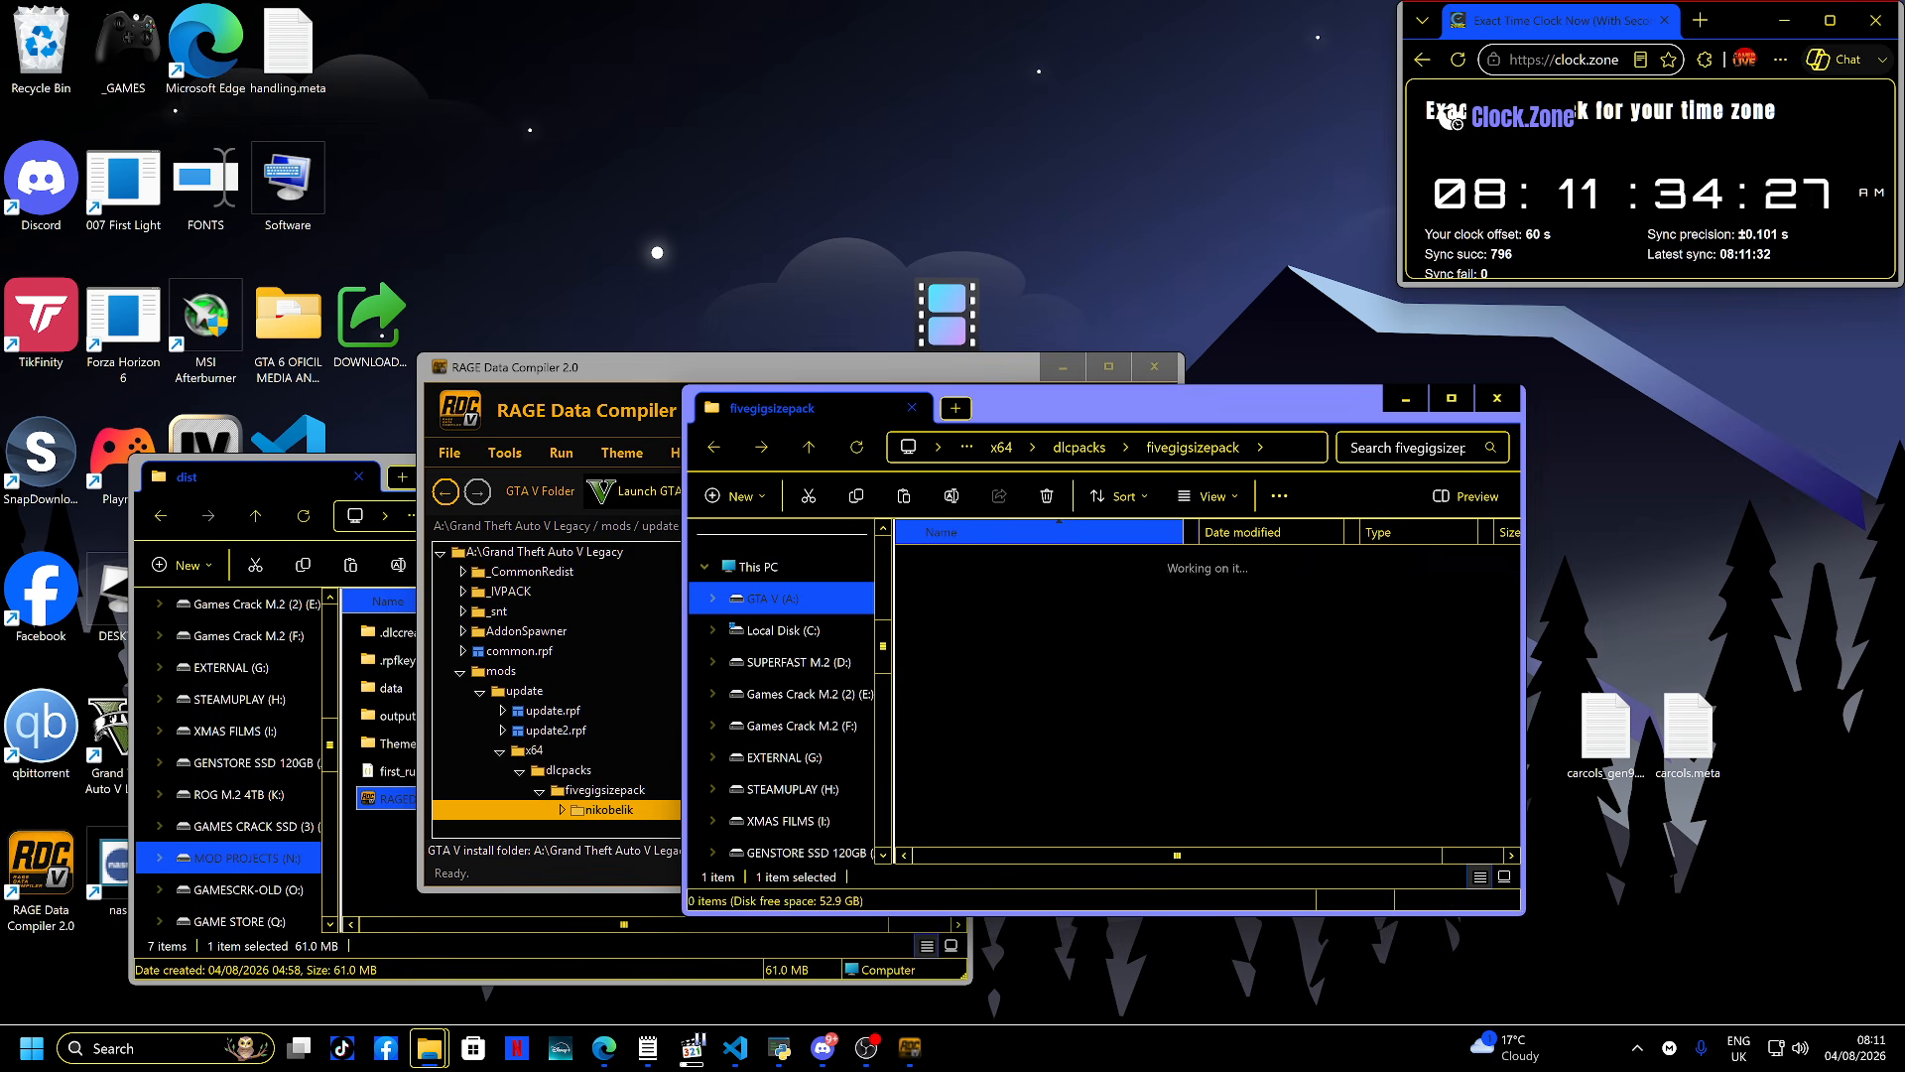
{"action": "key", "text": "Return"}
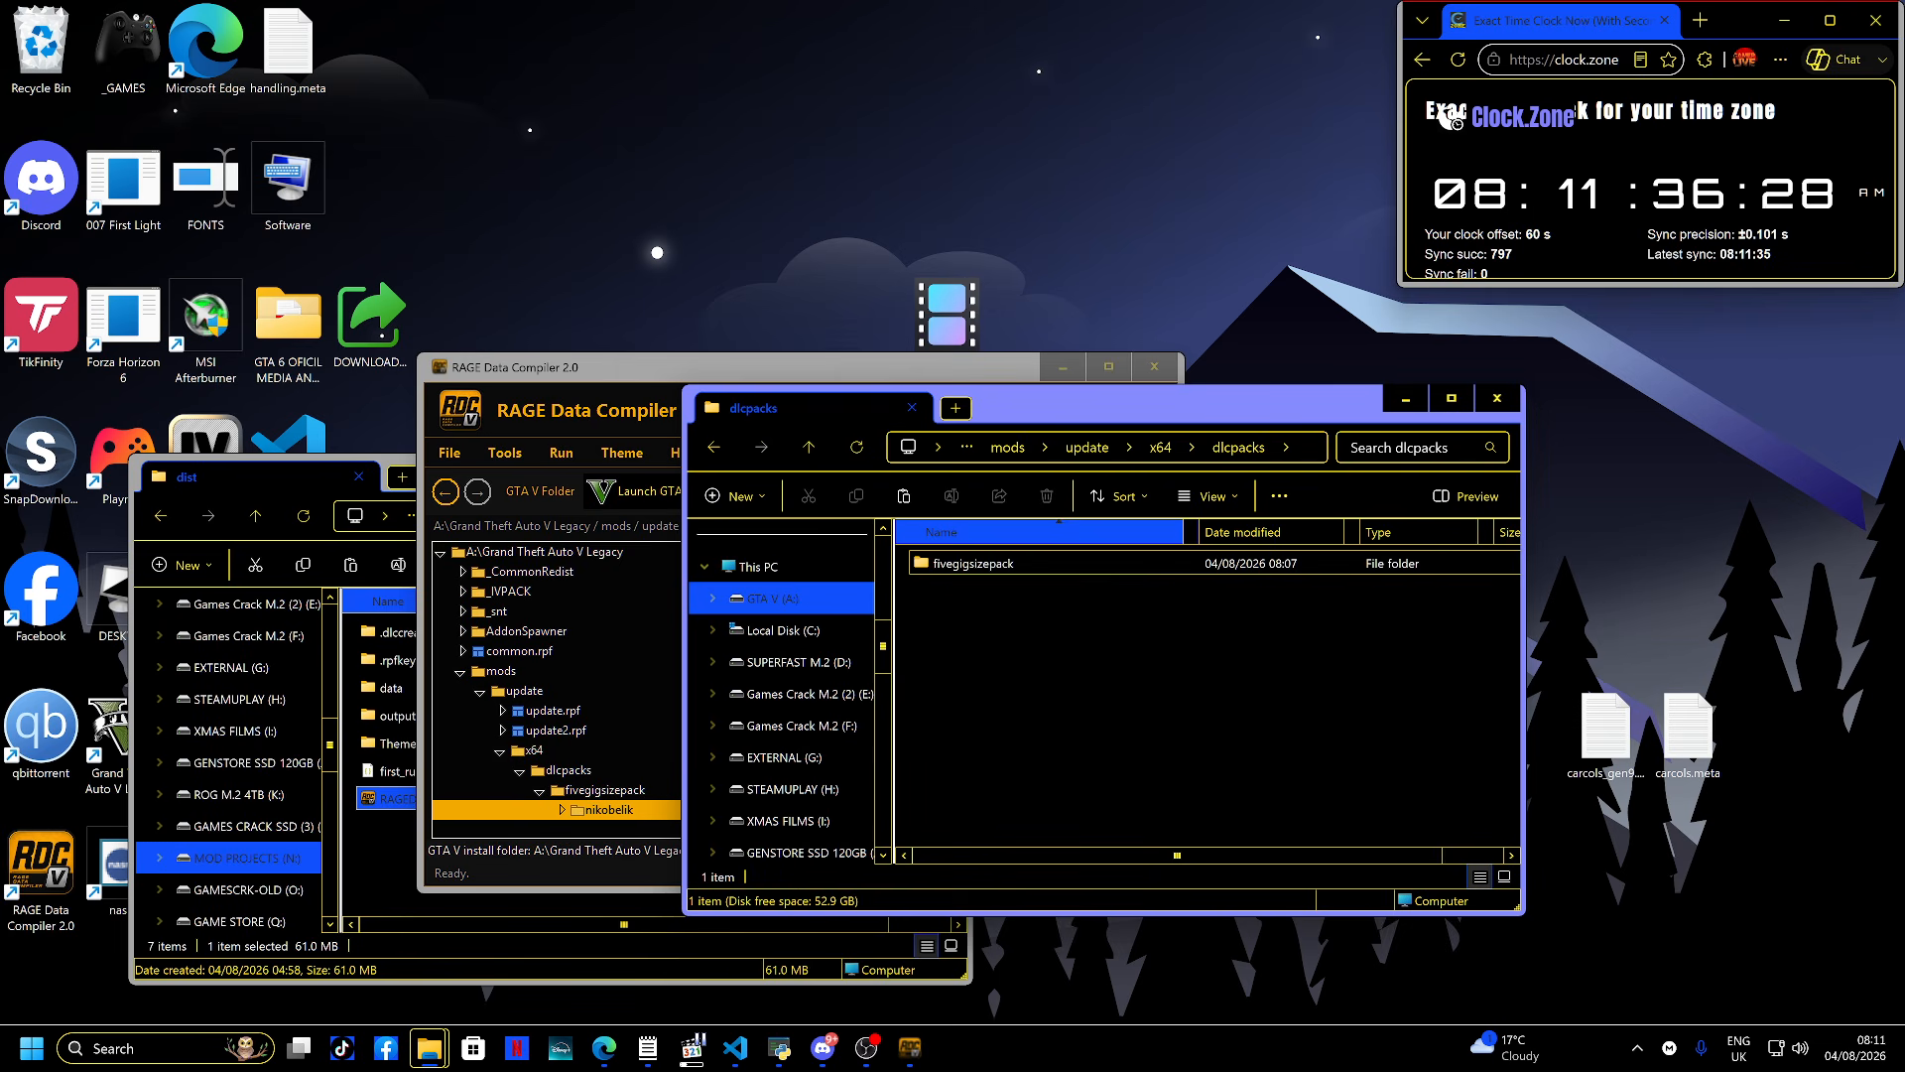
{"action": "key", "text": "ctrl+v"}
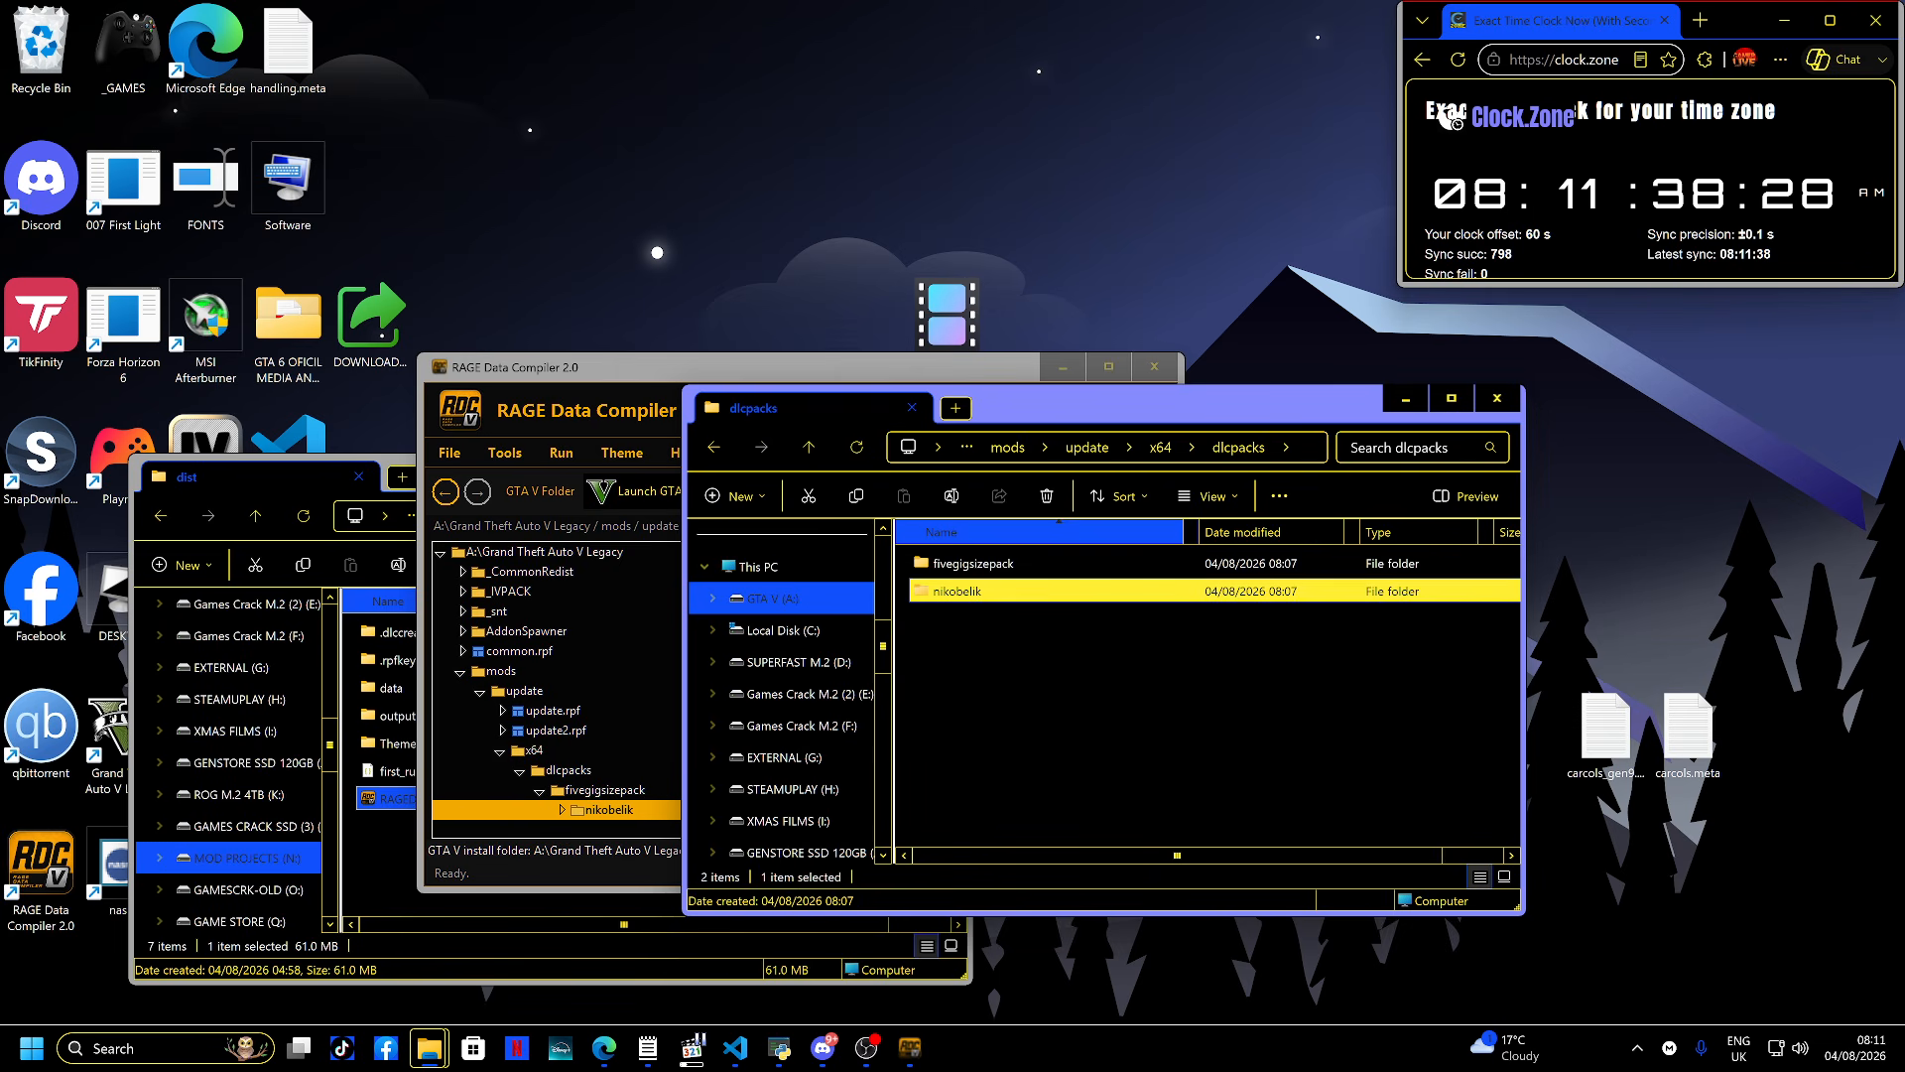
{"action": "left_click", "coordinate": [974, 563]}
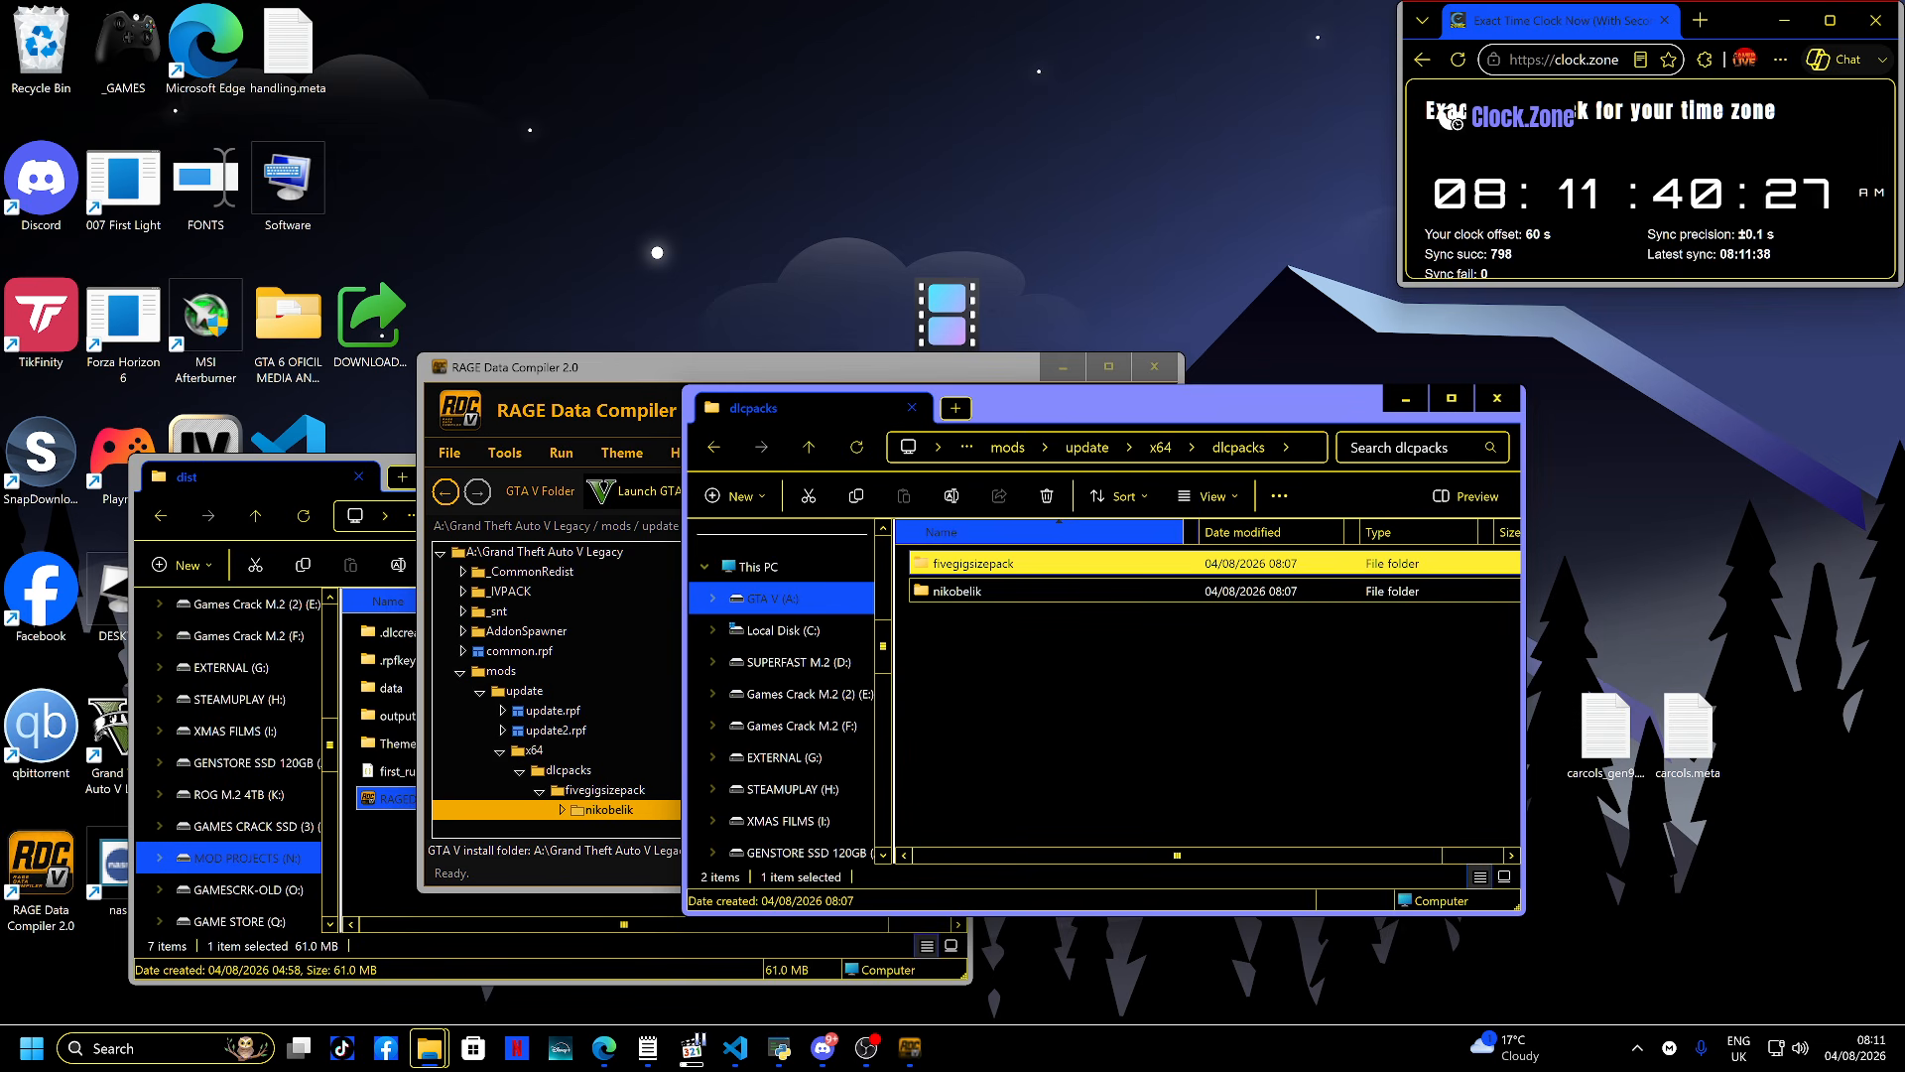
{"action": "left_click_drag", "start_coordinate": [1030, 409], "coordinate": [1265, 367]}
- Open dlclist.xml in update.rpf's common\data and scroll through it to check for the nikobelik entry
{"action": "left_click", "coordinate": [831, 685]}
{"action": "scroll", "coordinate": [584, 684], "scroll_direction": "down", "scroll_amount": 2}
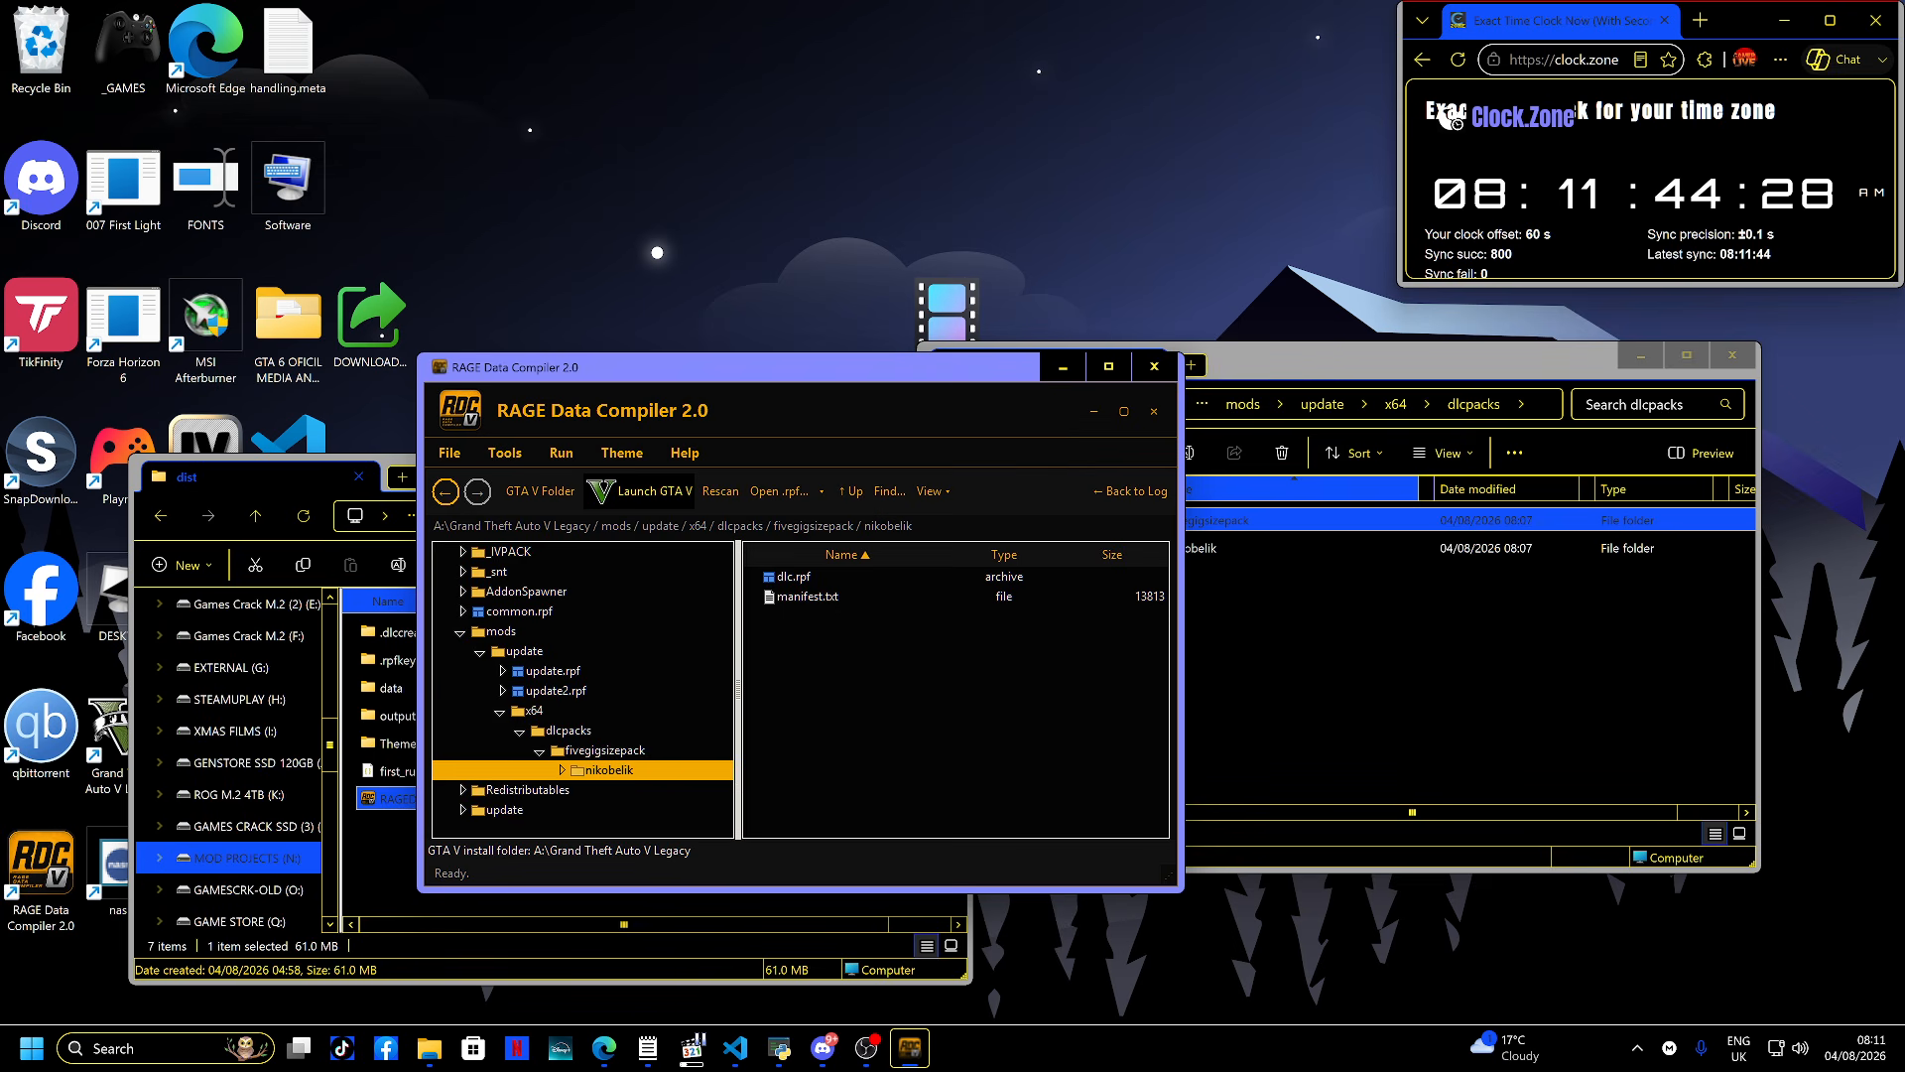
{"action": "left_click", "coordinate": [552, 651]}
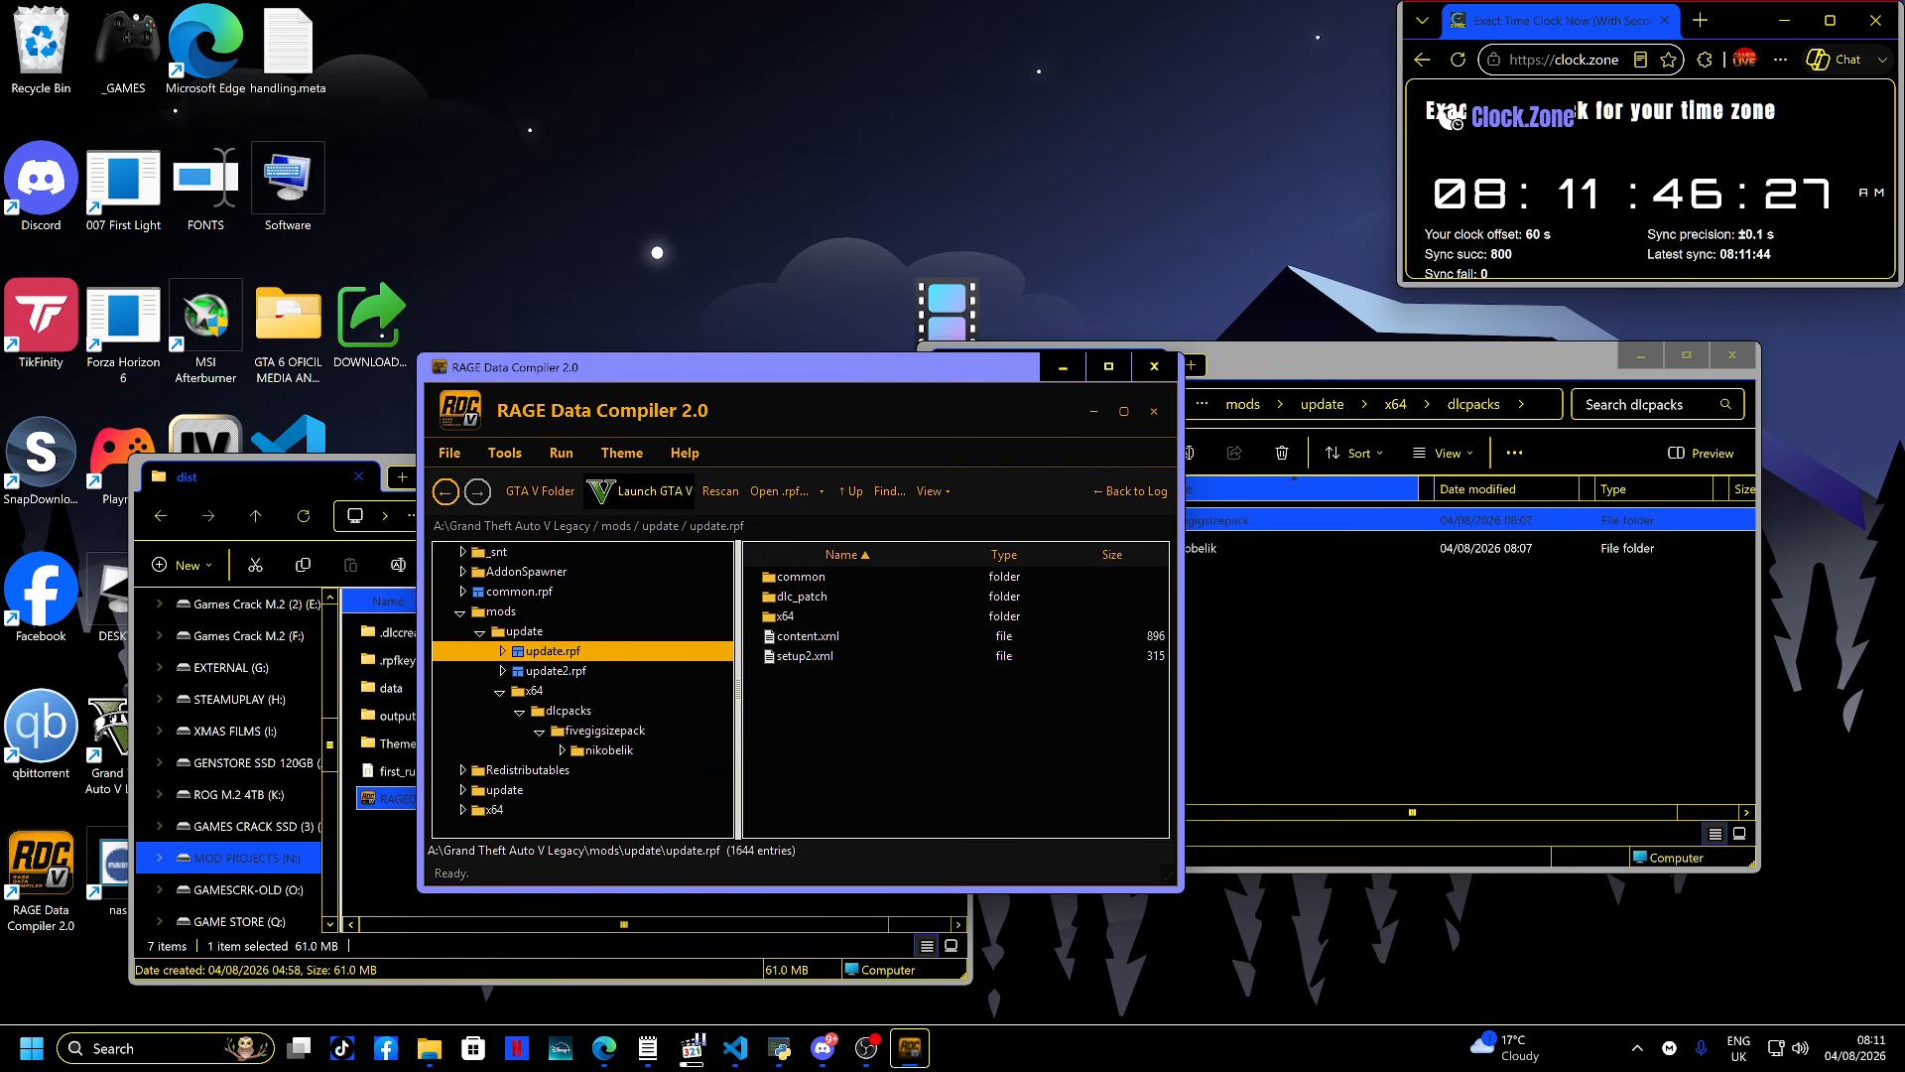
{"action": "double_click", "coordinate": [801, 577]}
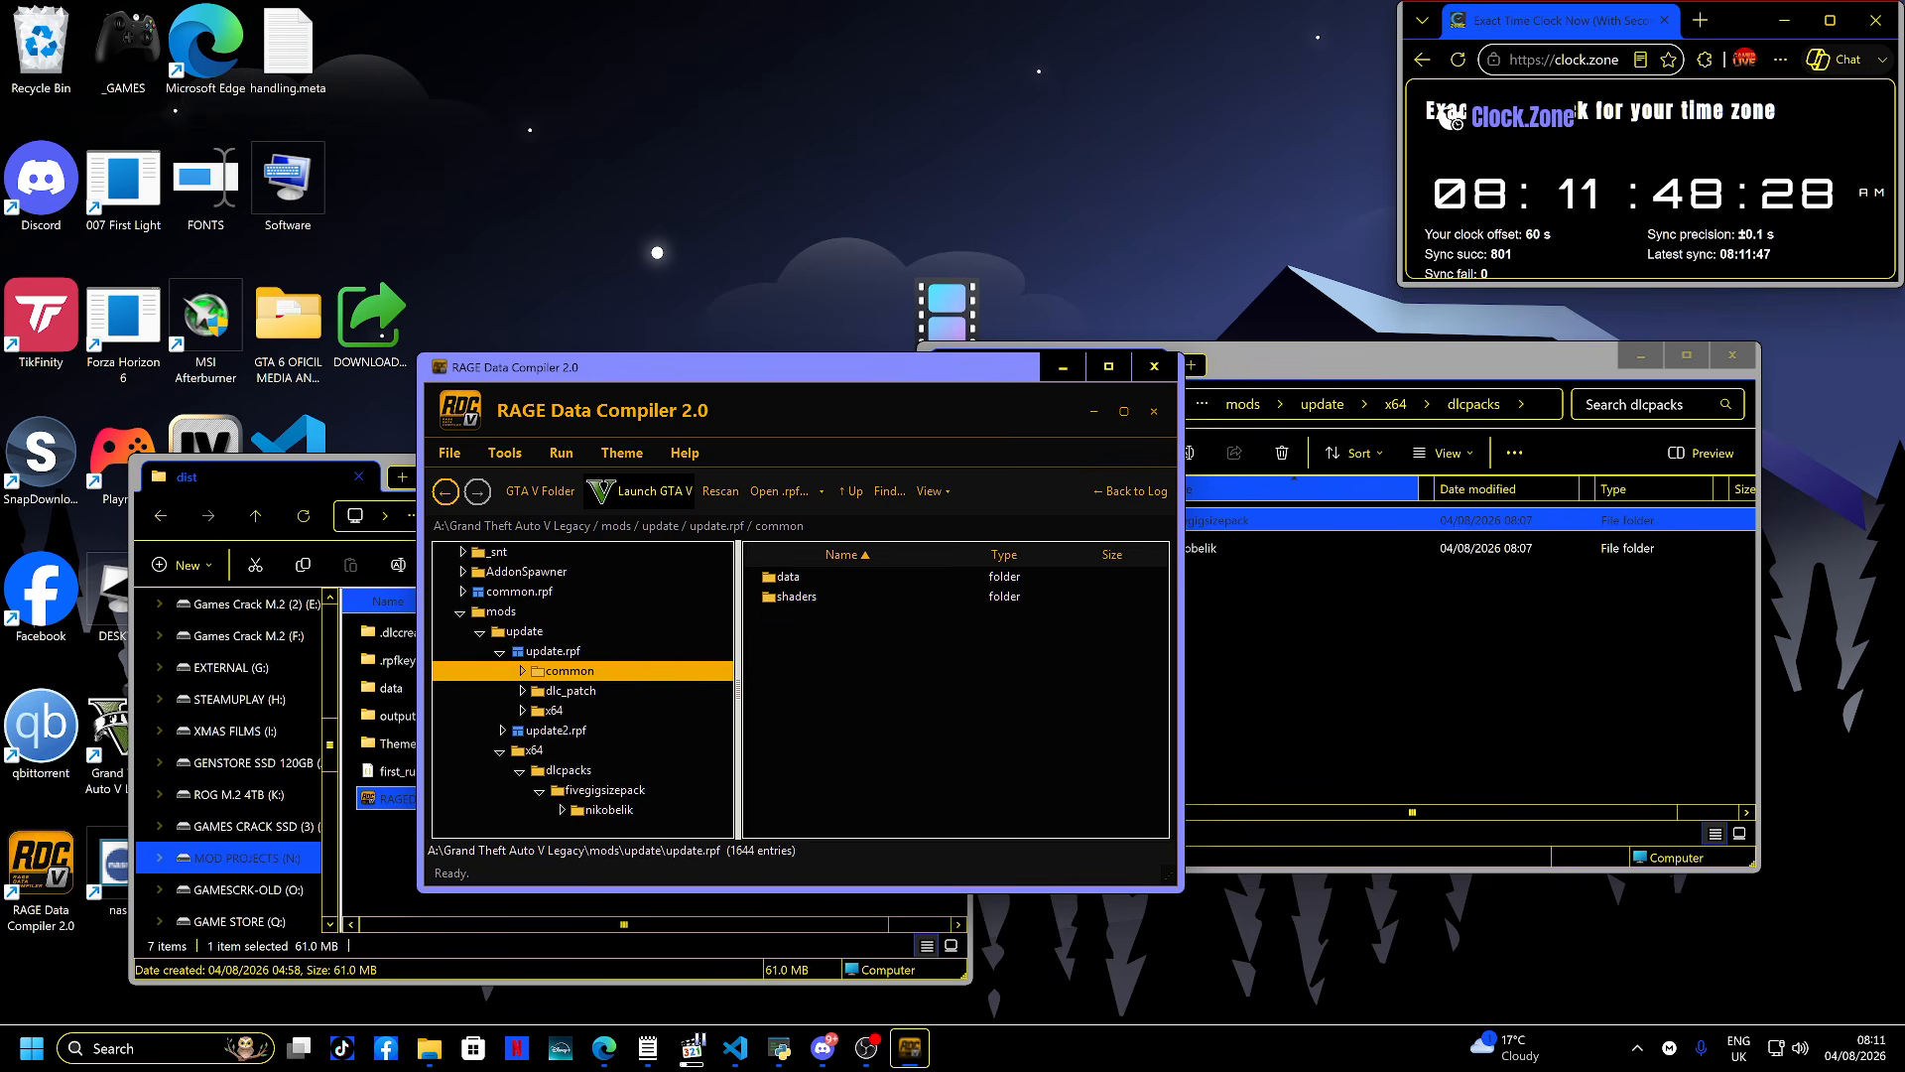
{"action": "double_click", "coordinate": [789, 577]}
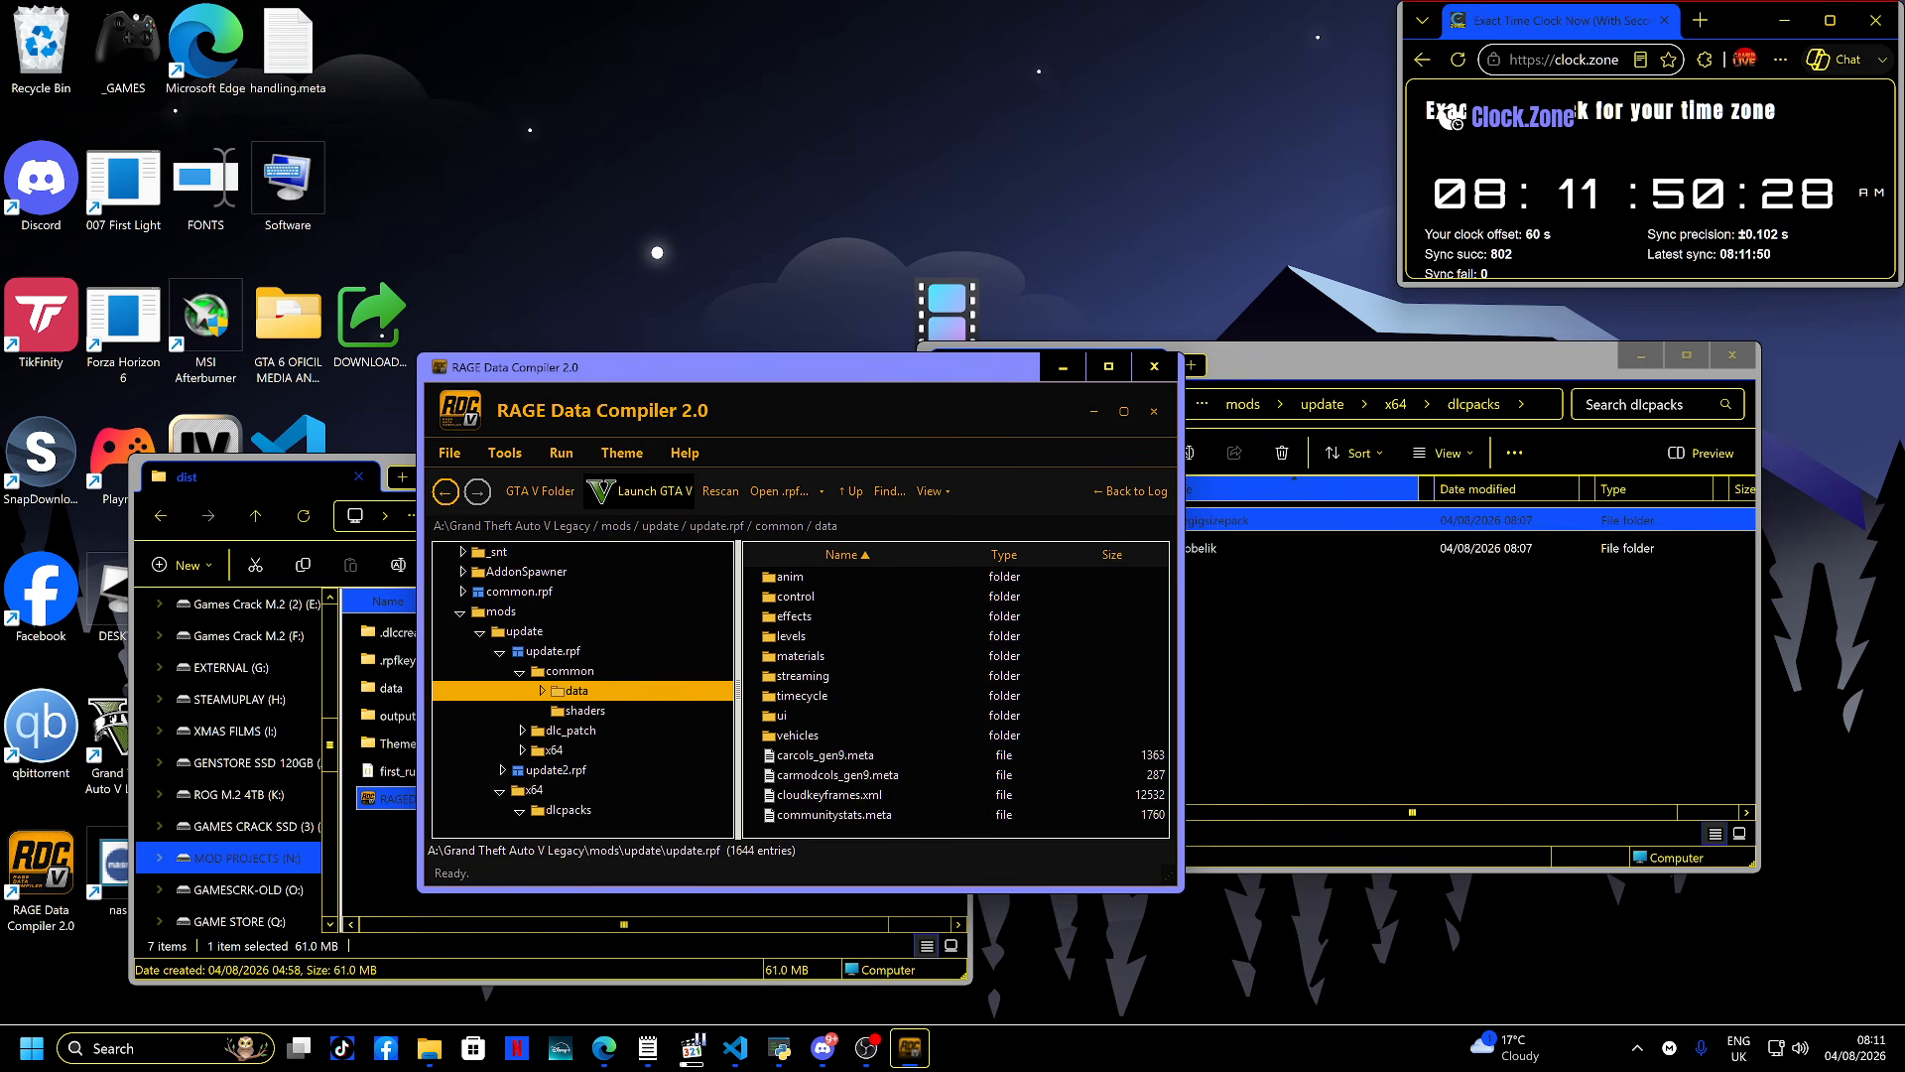
{"action": "scroll", "coordinate": [952, 695], "scroll_direction": "down", "scroll_amount": 1}
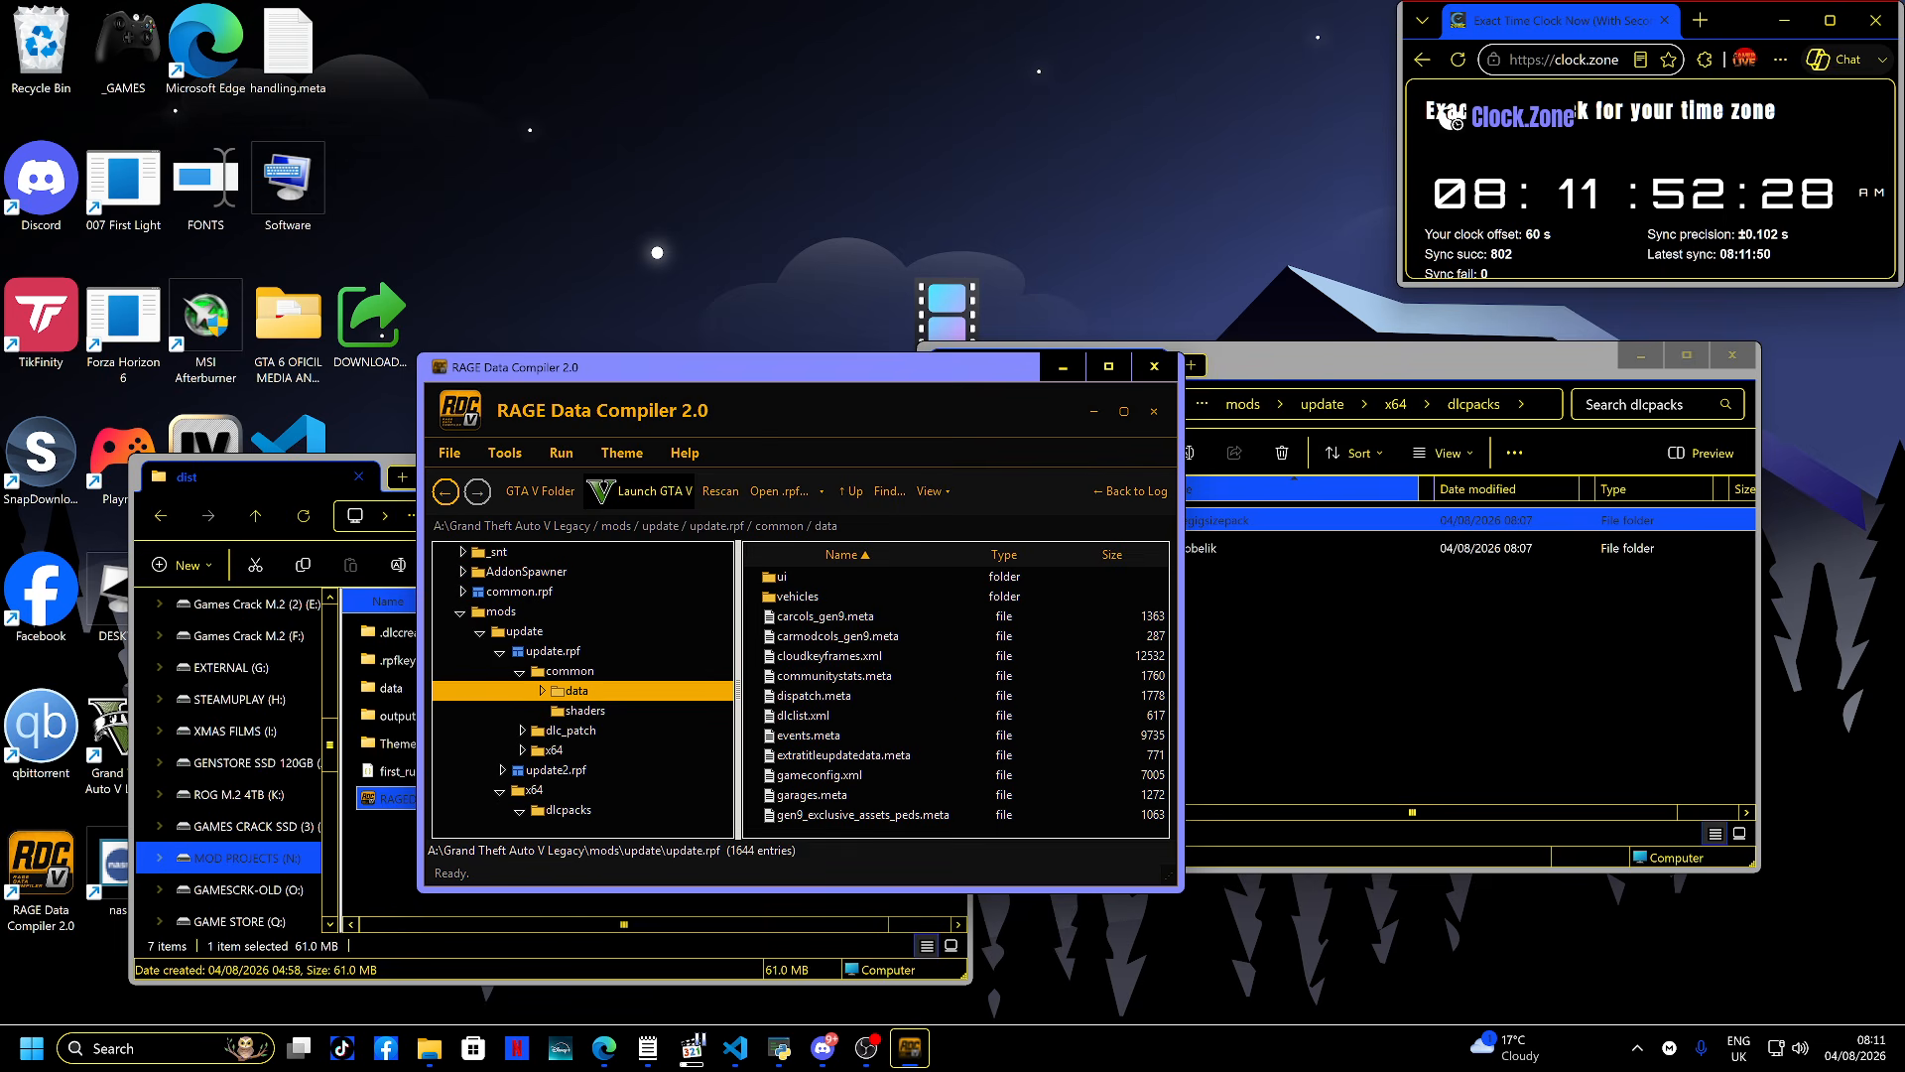
{"action": "double_click", "coordinate": [804, 714]}
{"action": "scroll", "coordinate": [496, 377], "scroll_direction": "down", "scroll_amount": 12}
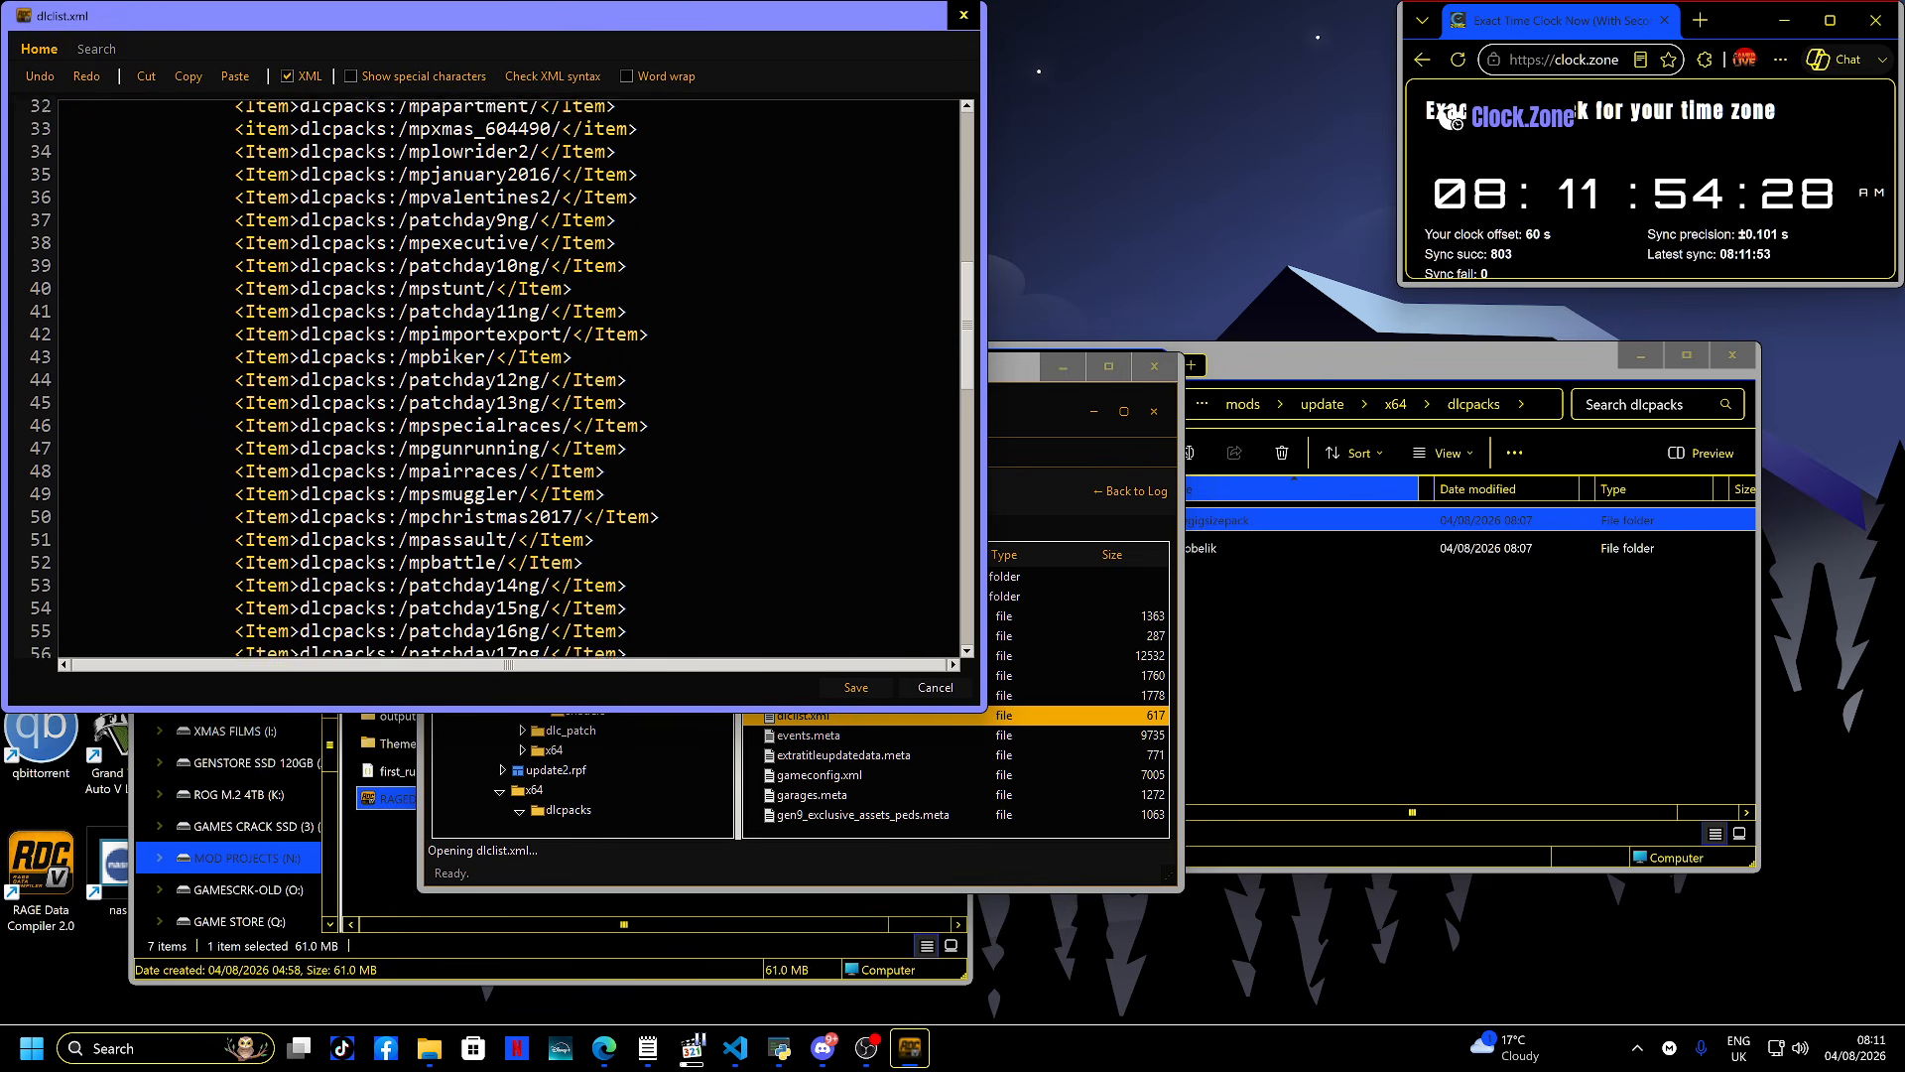
{"action": "scroll", "coordinate": [496, 377], "scroll_direction": "down", "scroll_amount": 16}
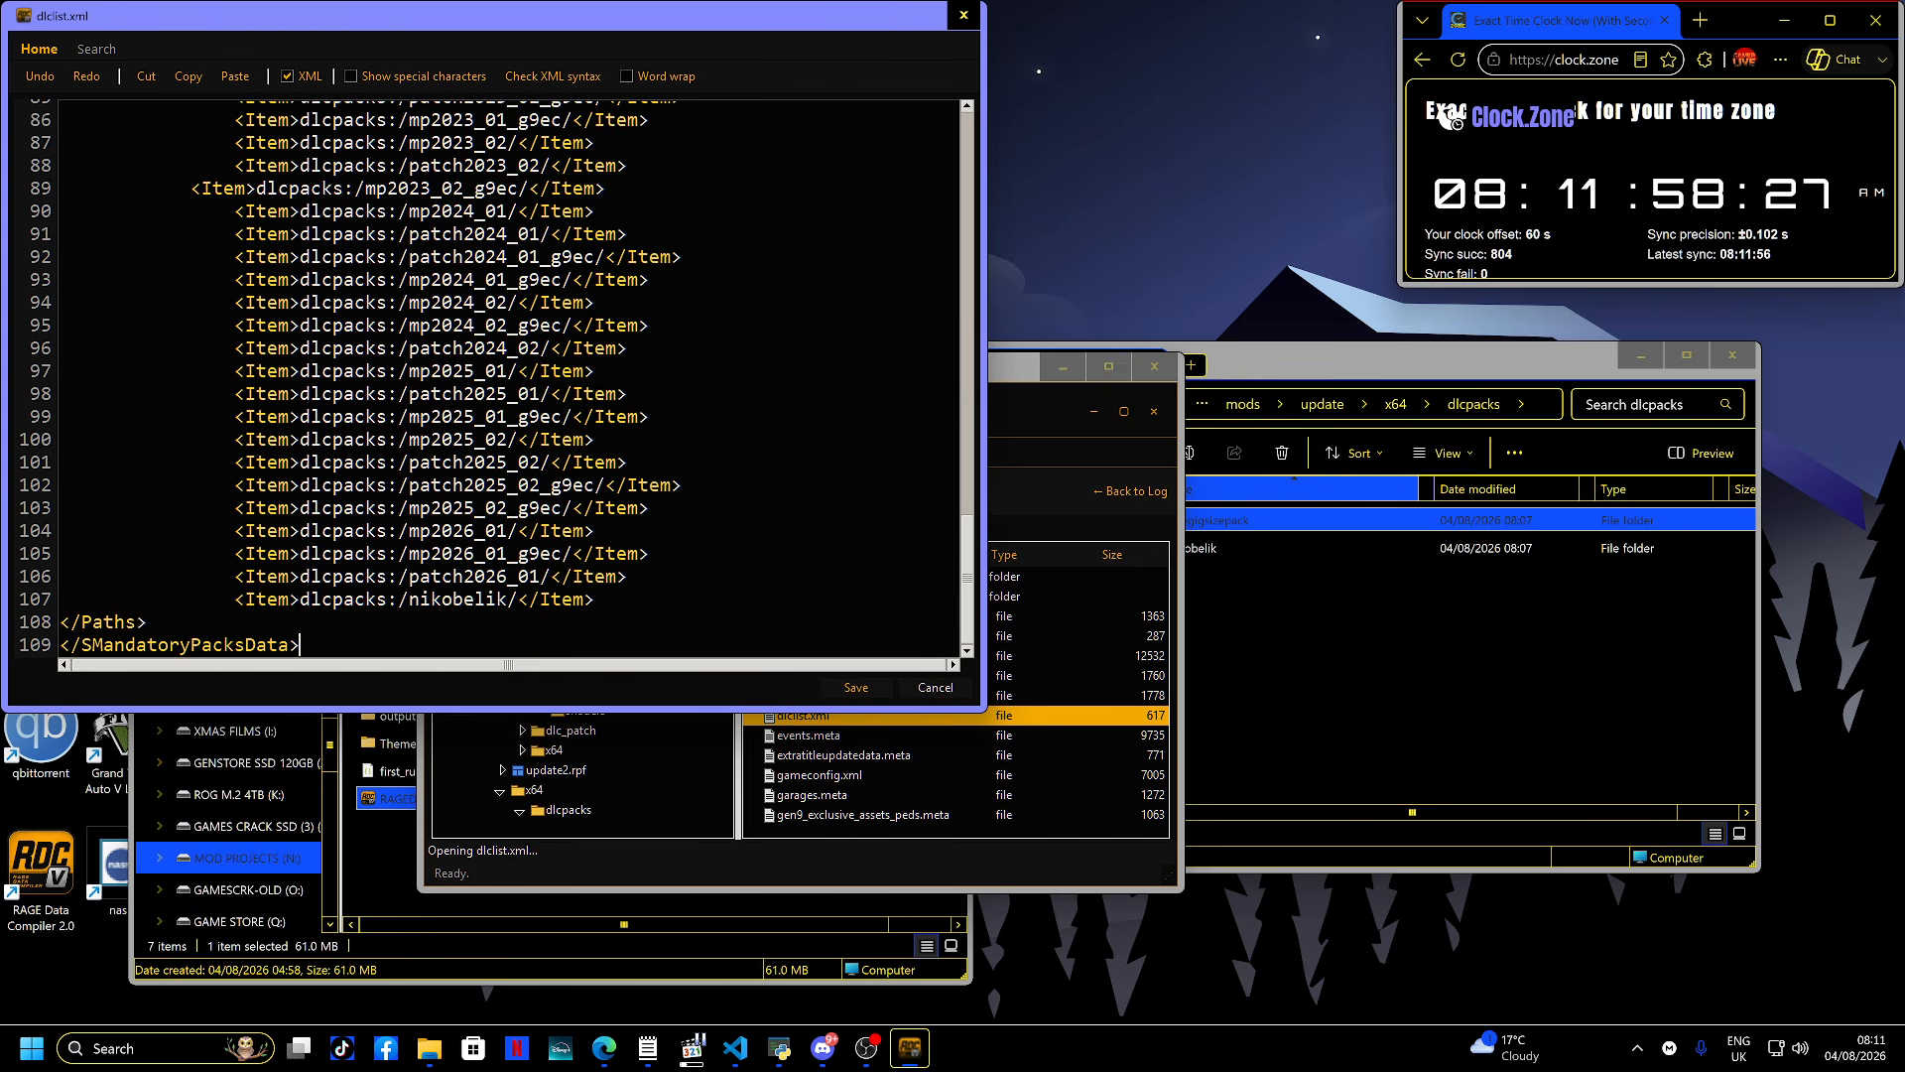
{"action": "key", "text": "Escape"}
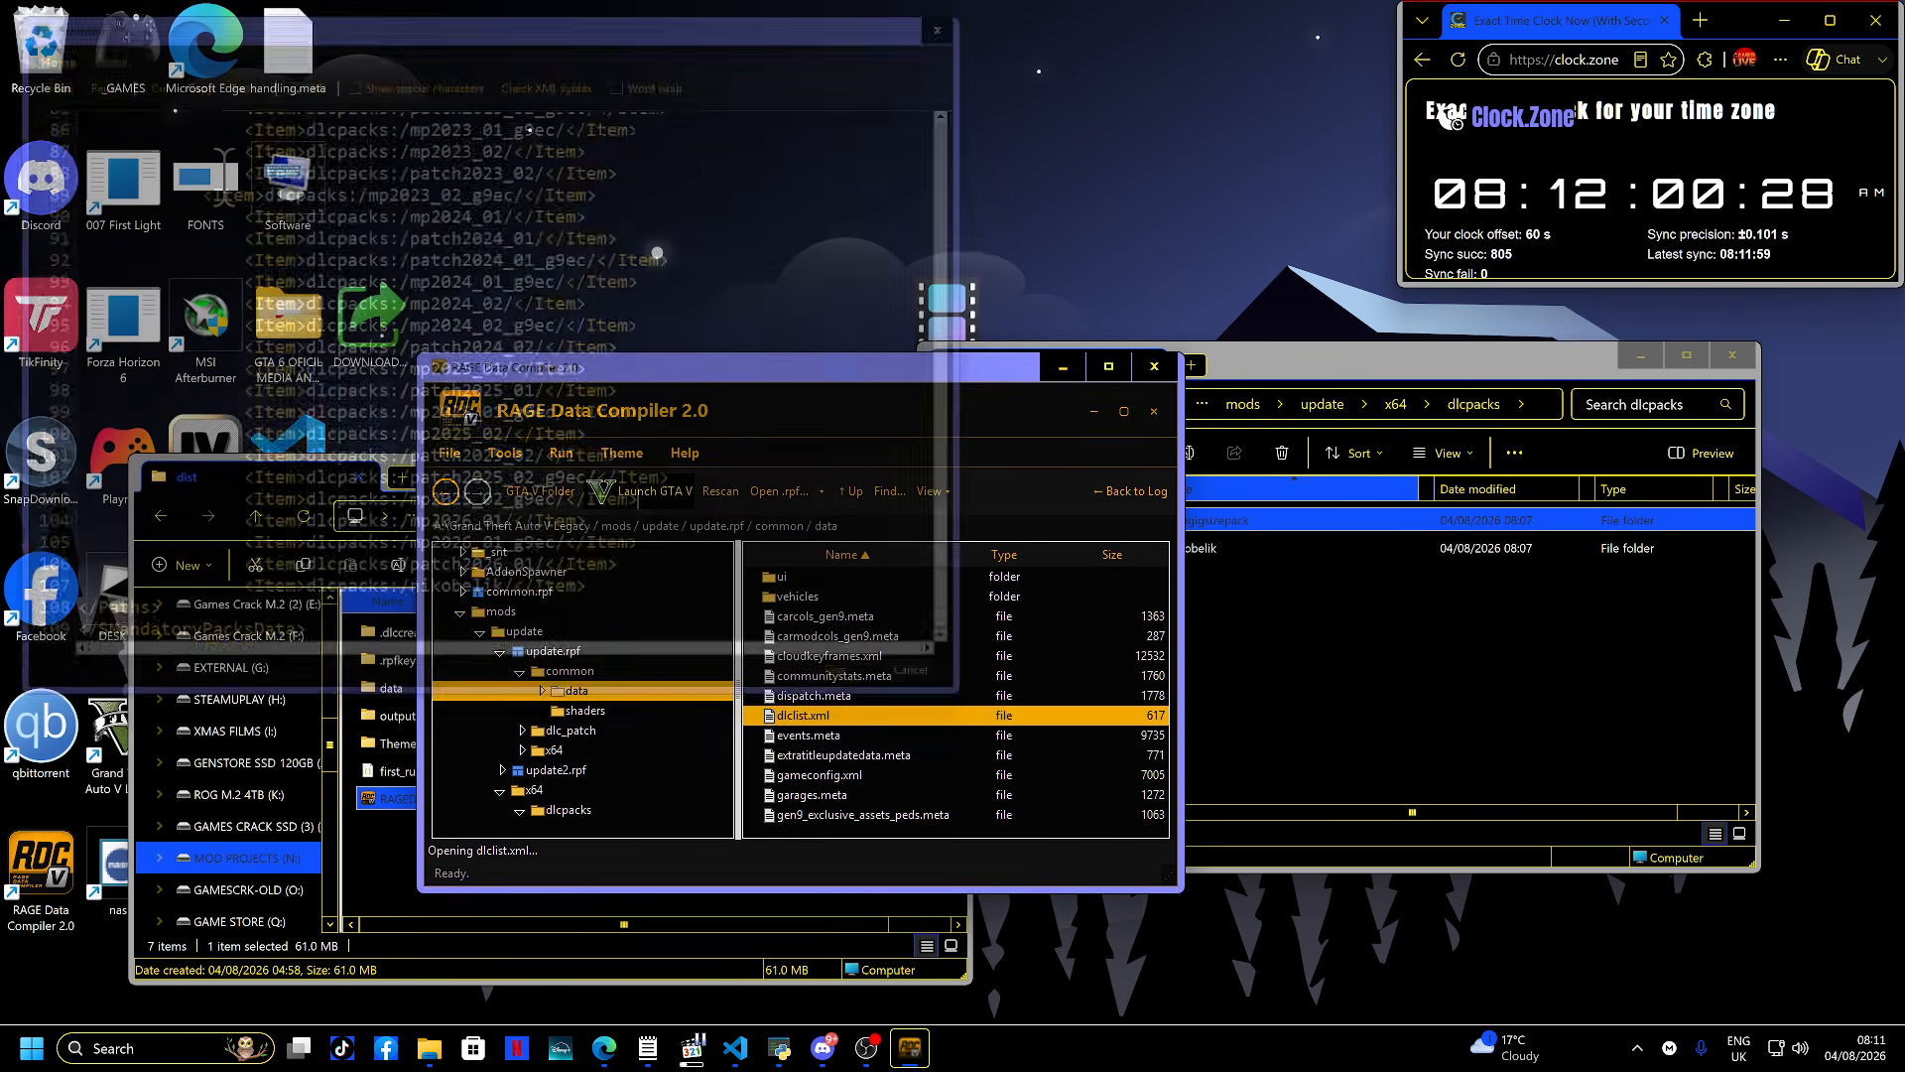
- Delete the fivegigsizepack folder from the dlcpacks folder
{"action": "left_click", "coordinate": [1428, 654]}
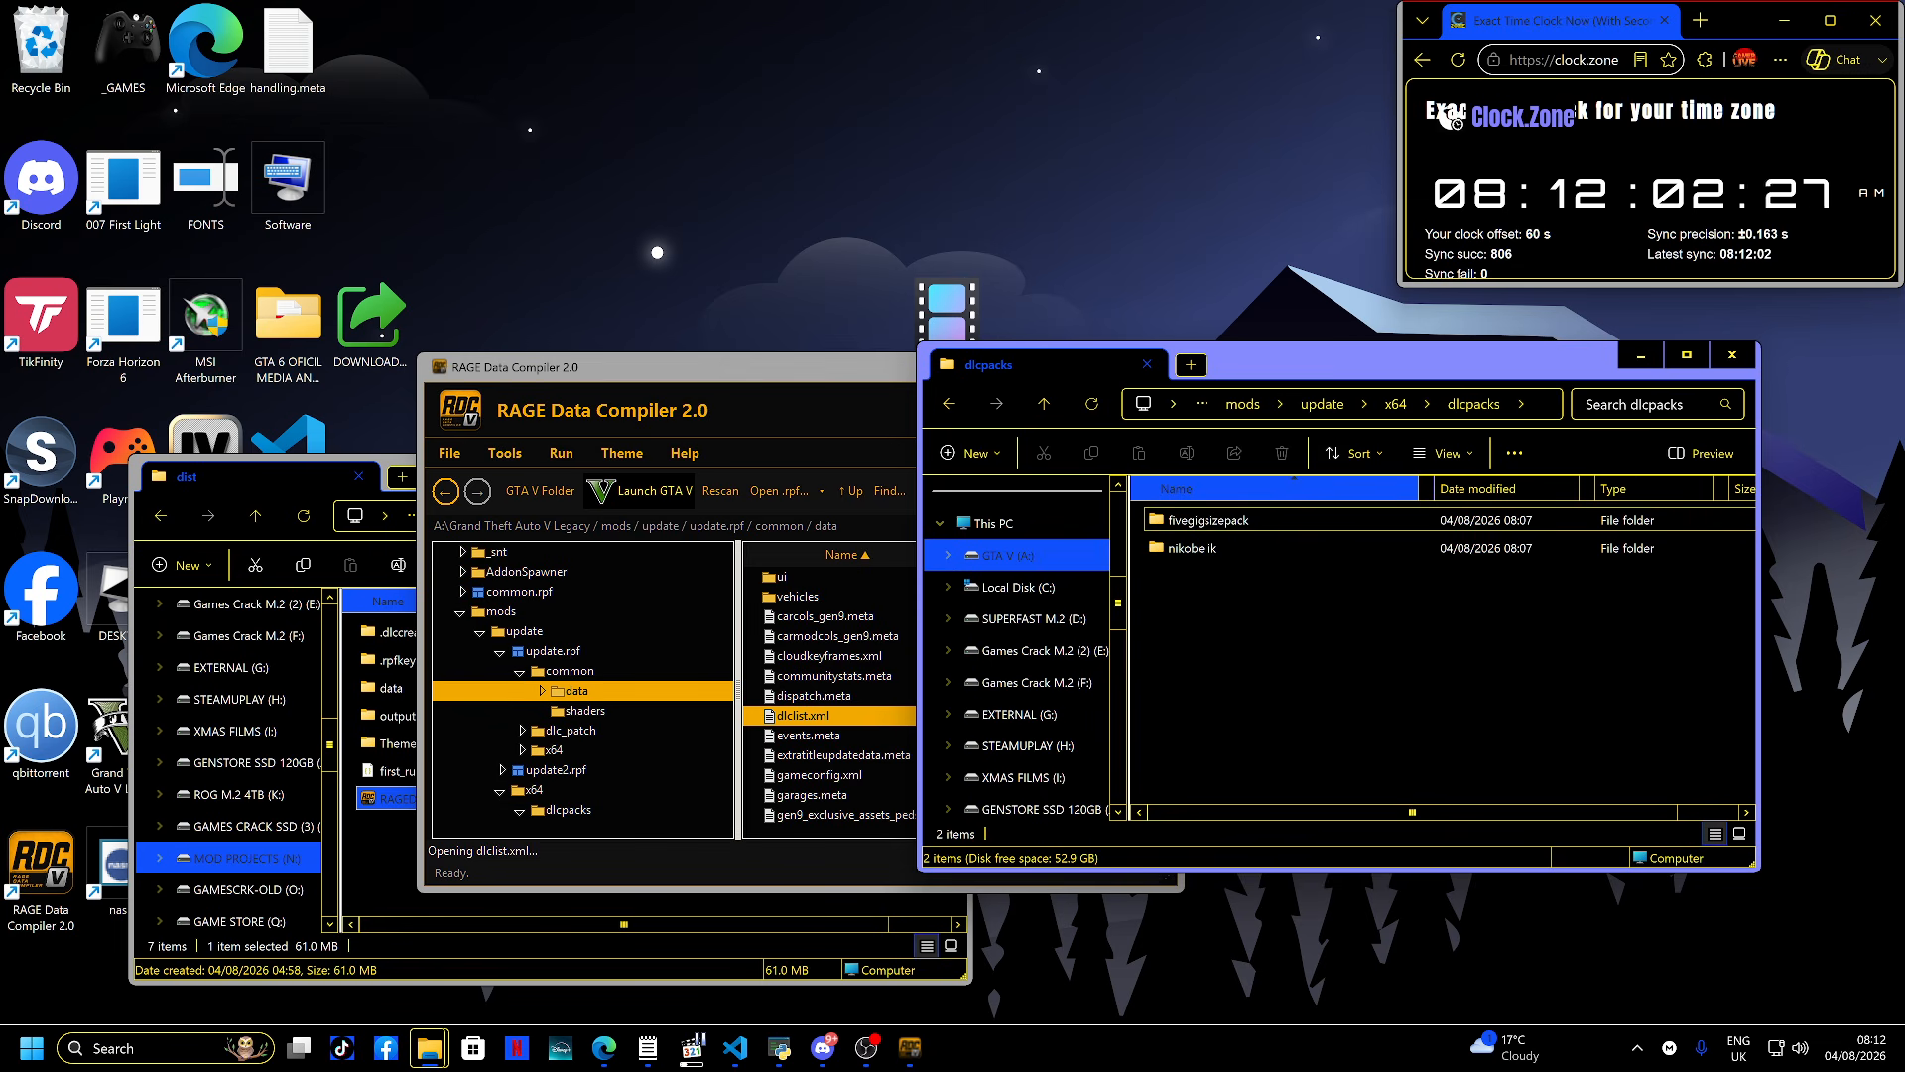
{"action": "double_click", "coordinate": [1208, 520]}
{"action": "key", "text": "alt+Left"}
{"action": "key", "text": "Delete"}
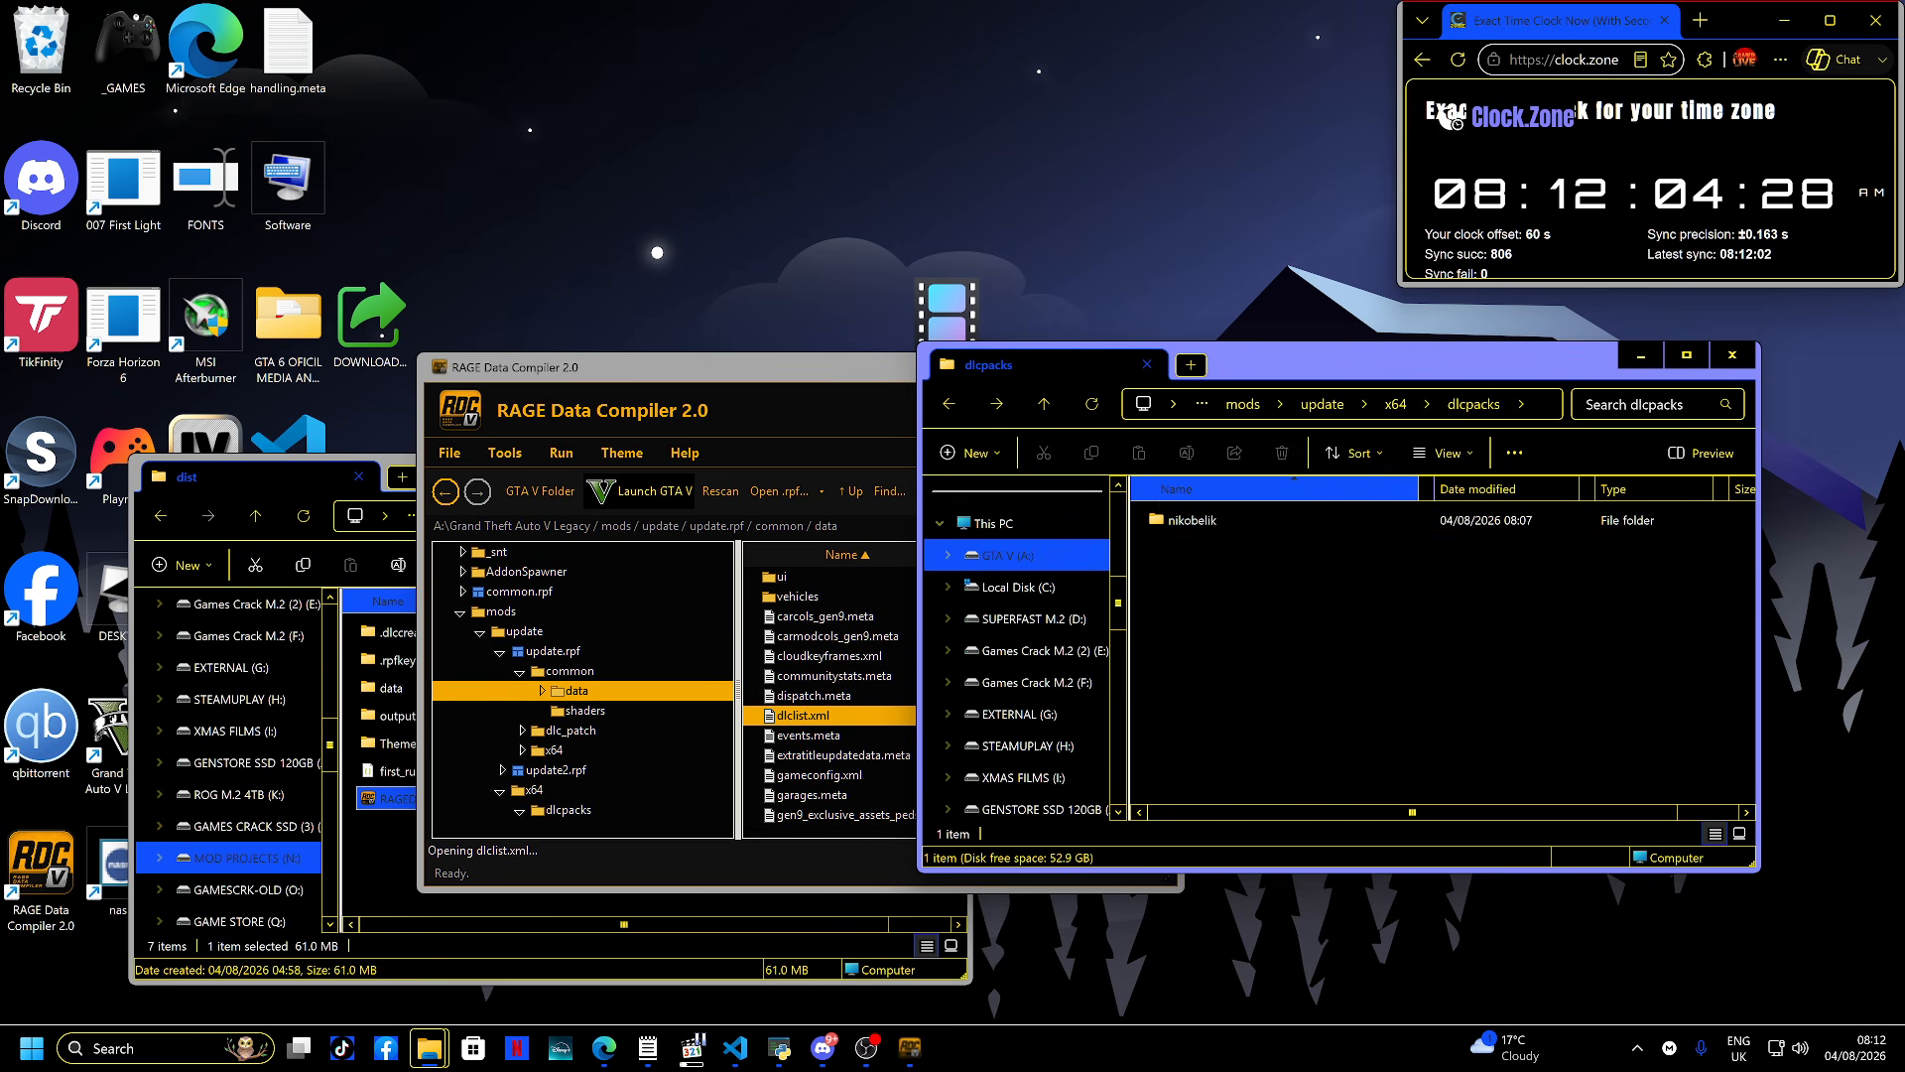
{"action": "key", "text": "alt+Left"}
{"action": "key", "text": "alt+Left"}
{"action": "key", "text": "alt+Right"}
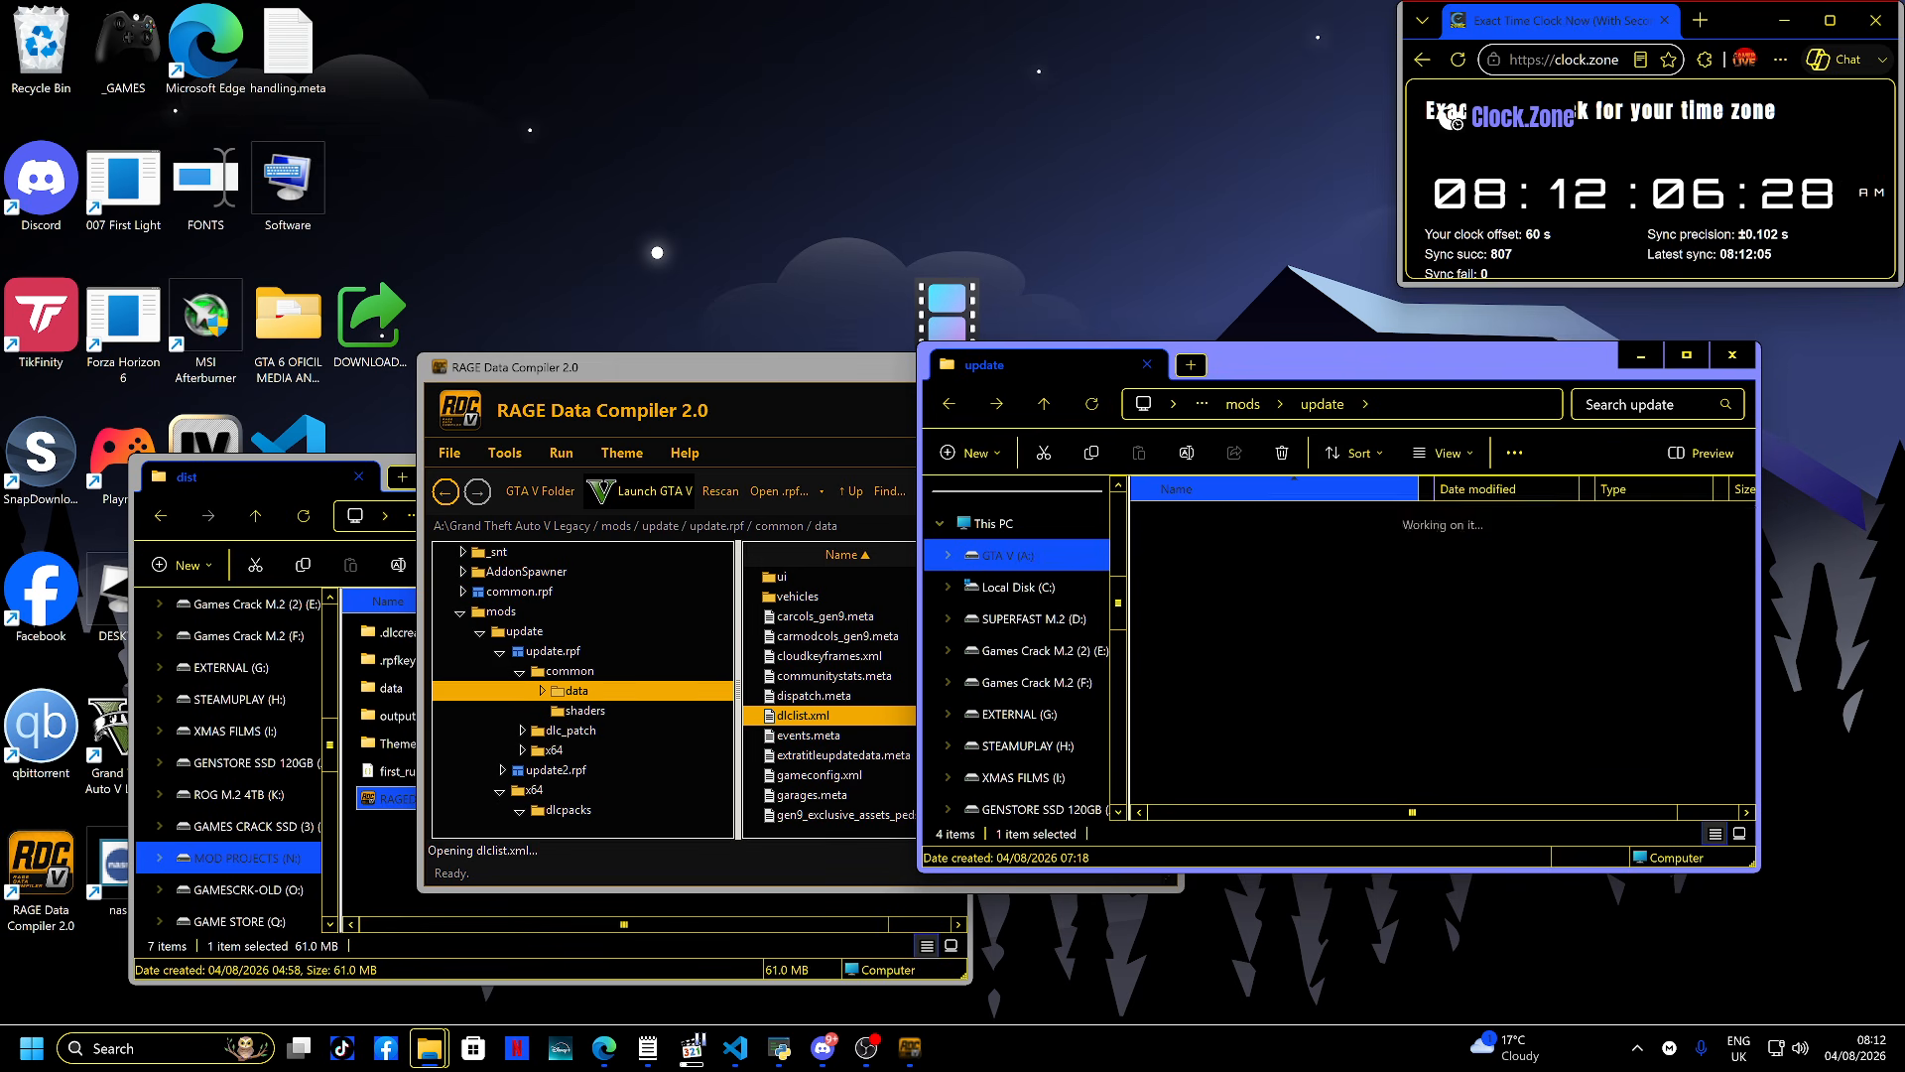
{"action": "key", "text": "alt+Right"}
{"action": "key", "text": "alt+Right"}
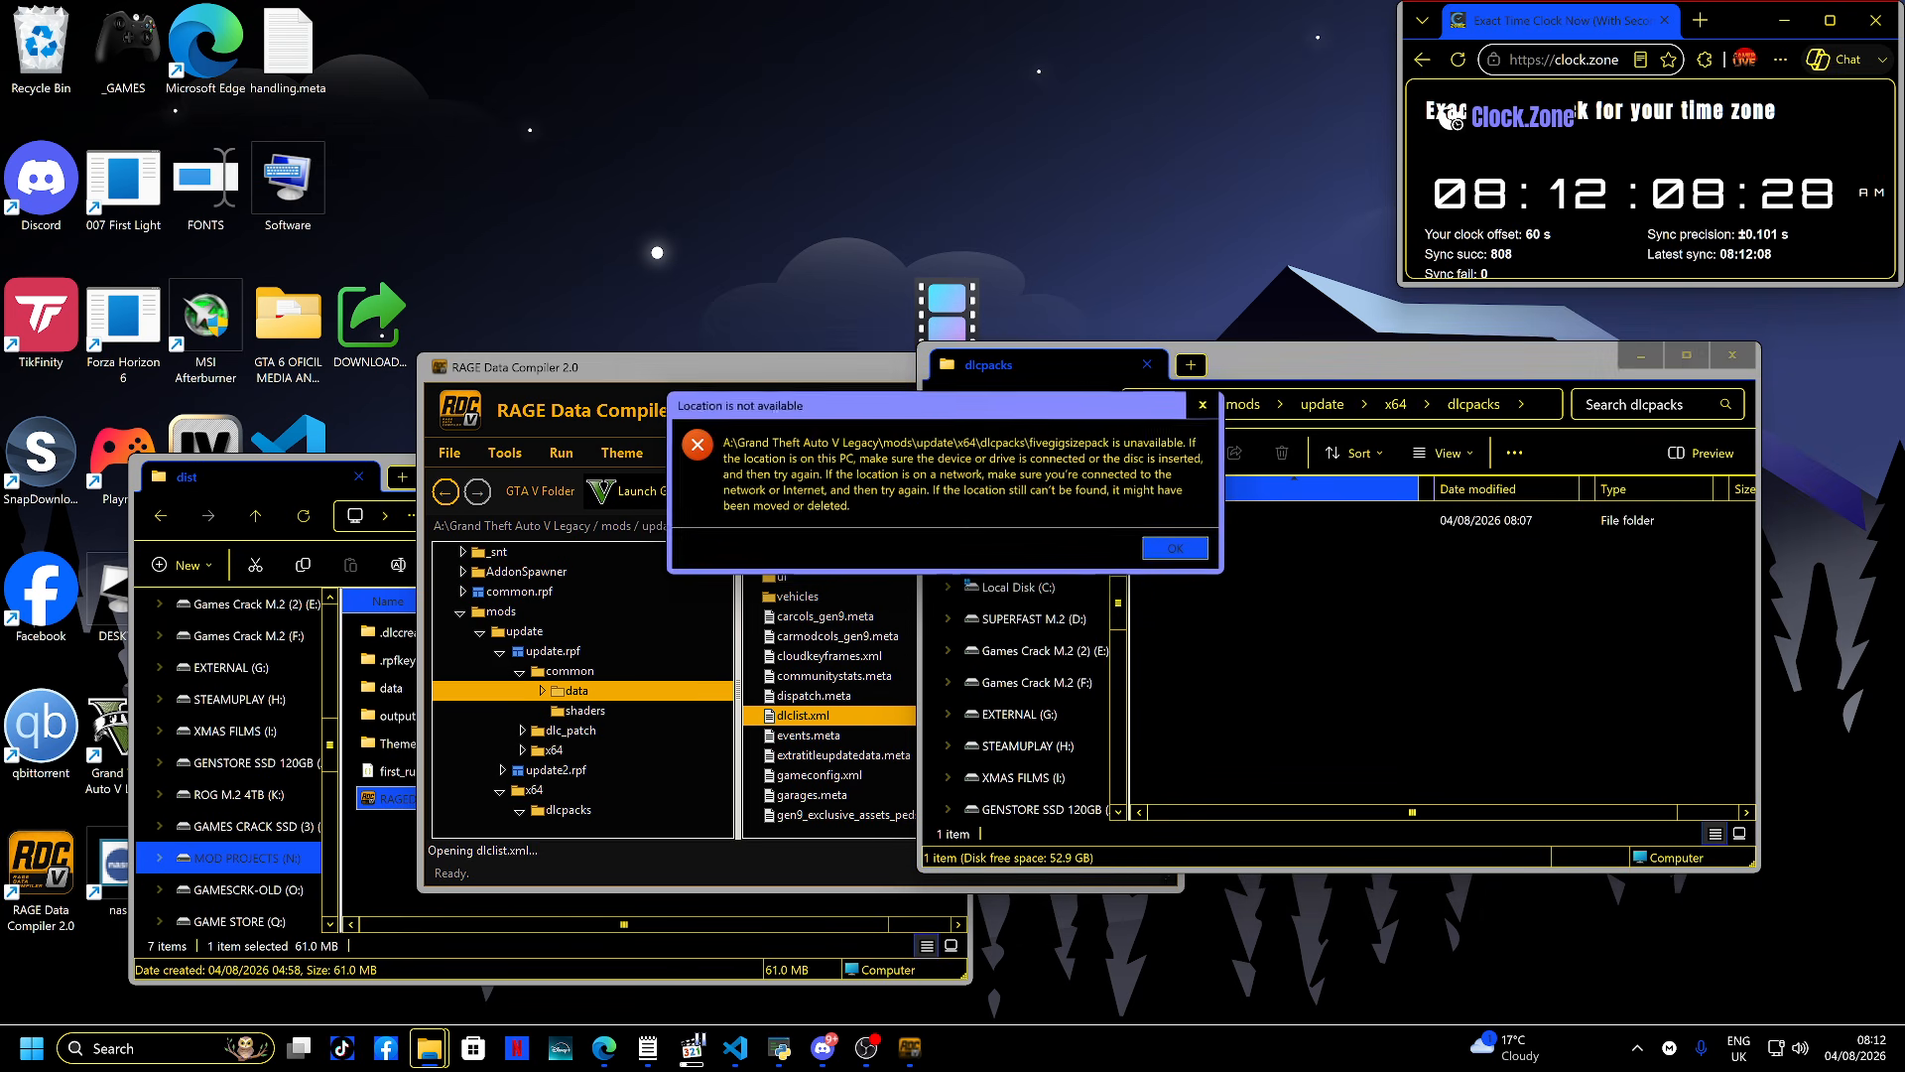
{"action": "left_click", "coordinate": [1178, 549]}
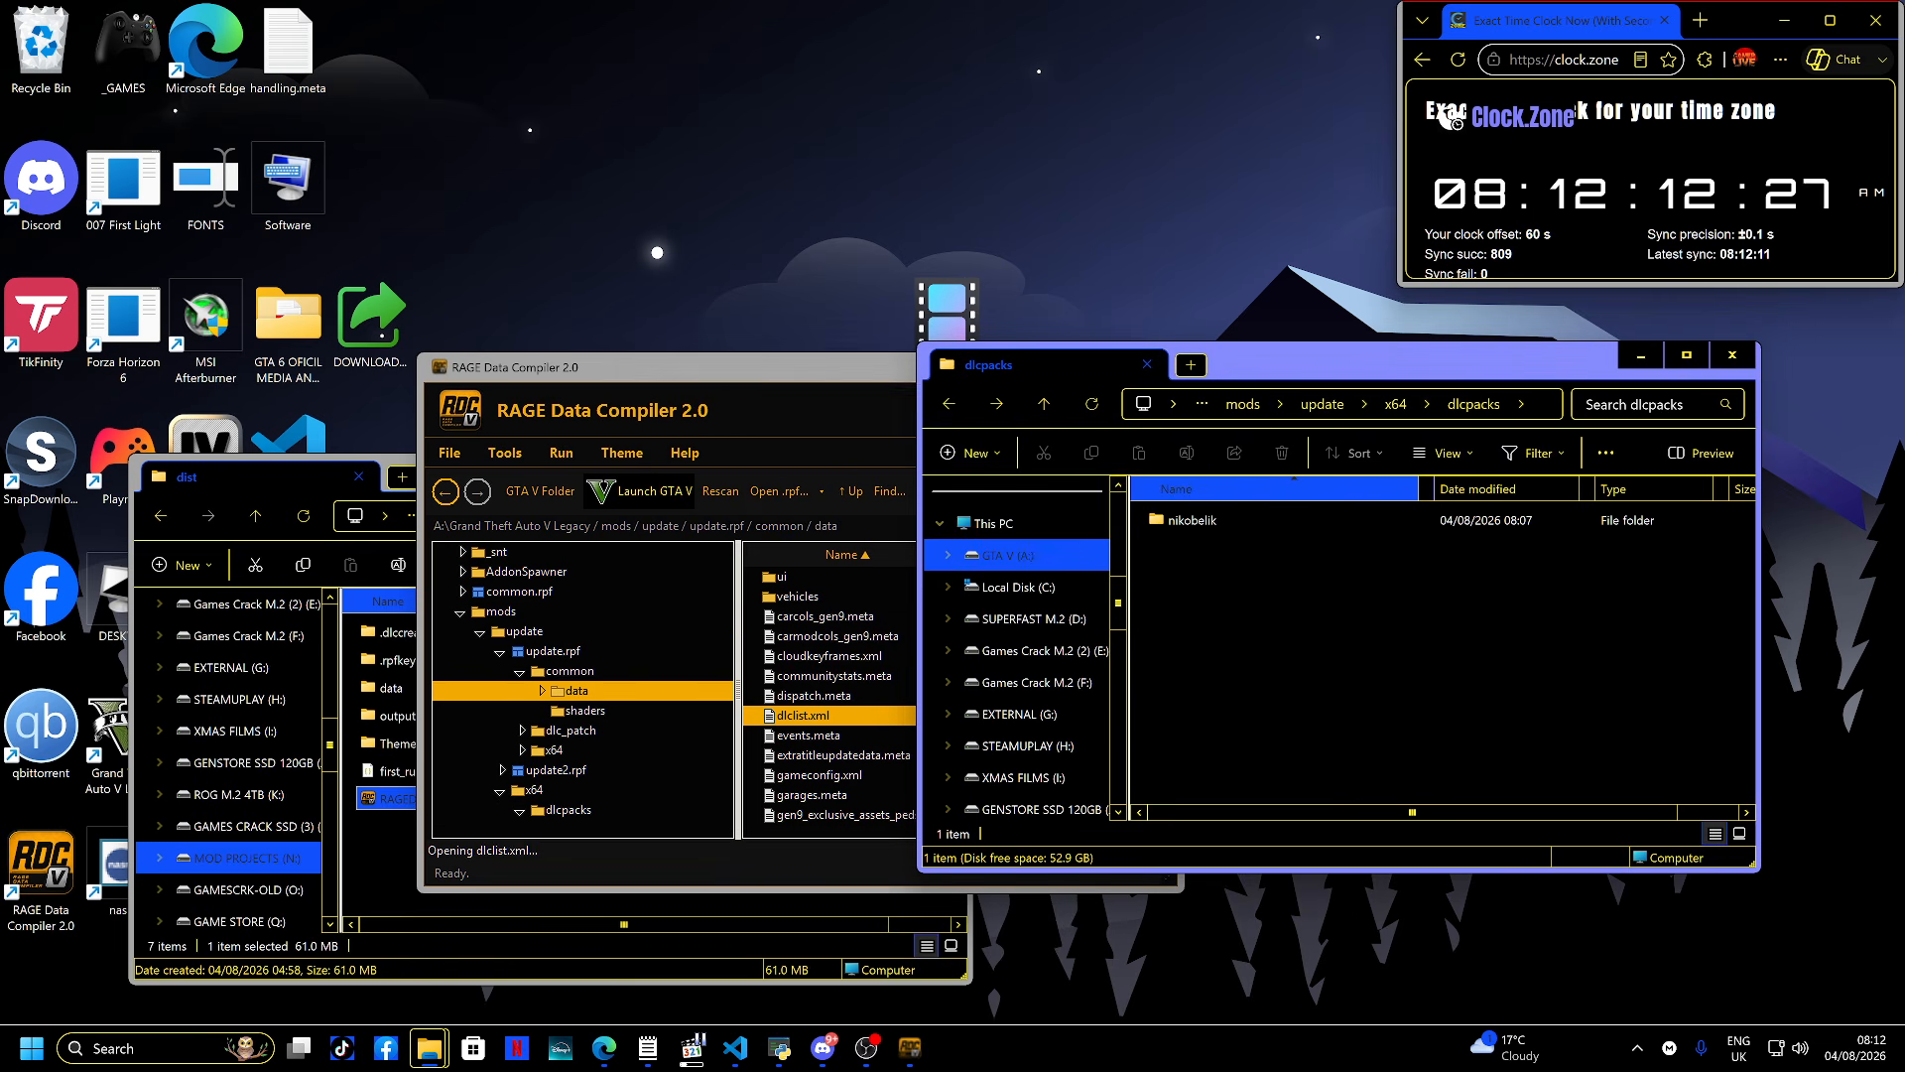
- Browse the RPF Viewer into mods\update\x64\dlcpacks\fivegigsizepack again to check its contents
{"action": "left_click", "coordinate": [501, 611]}
{"action": "left_click", "coordinate": [524, 631]}
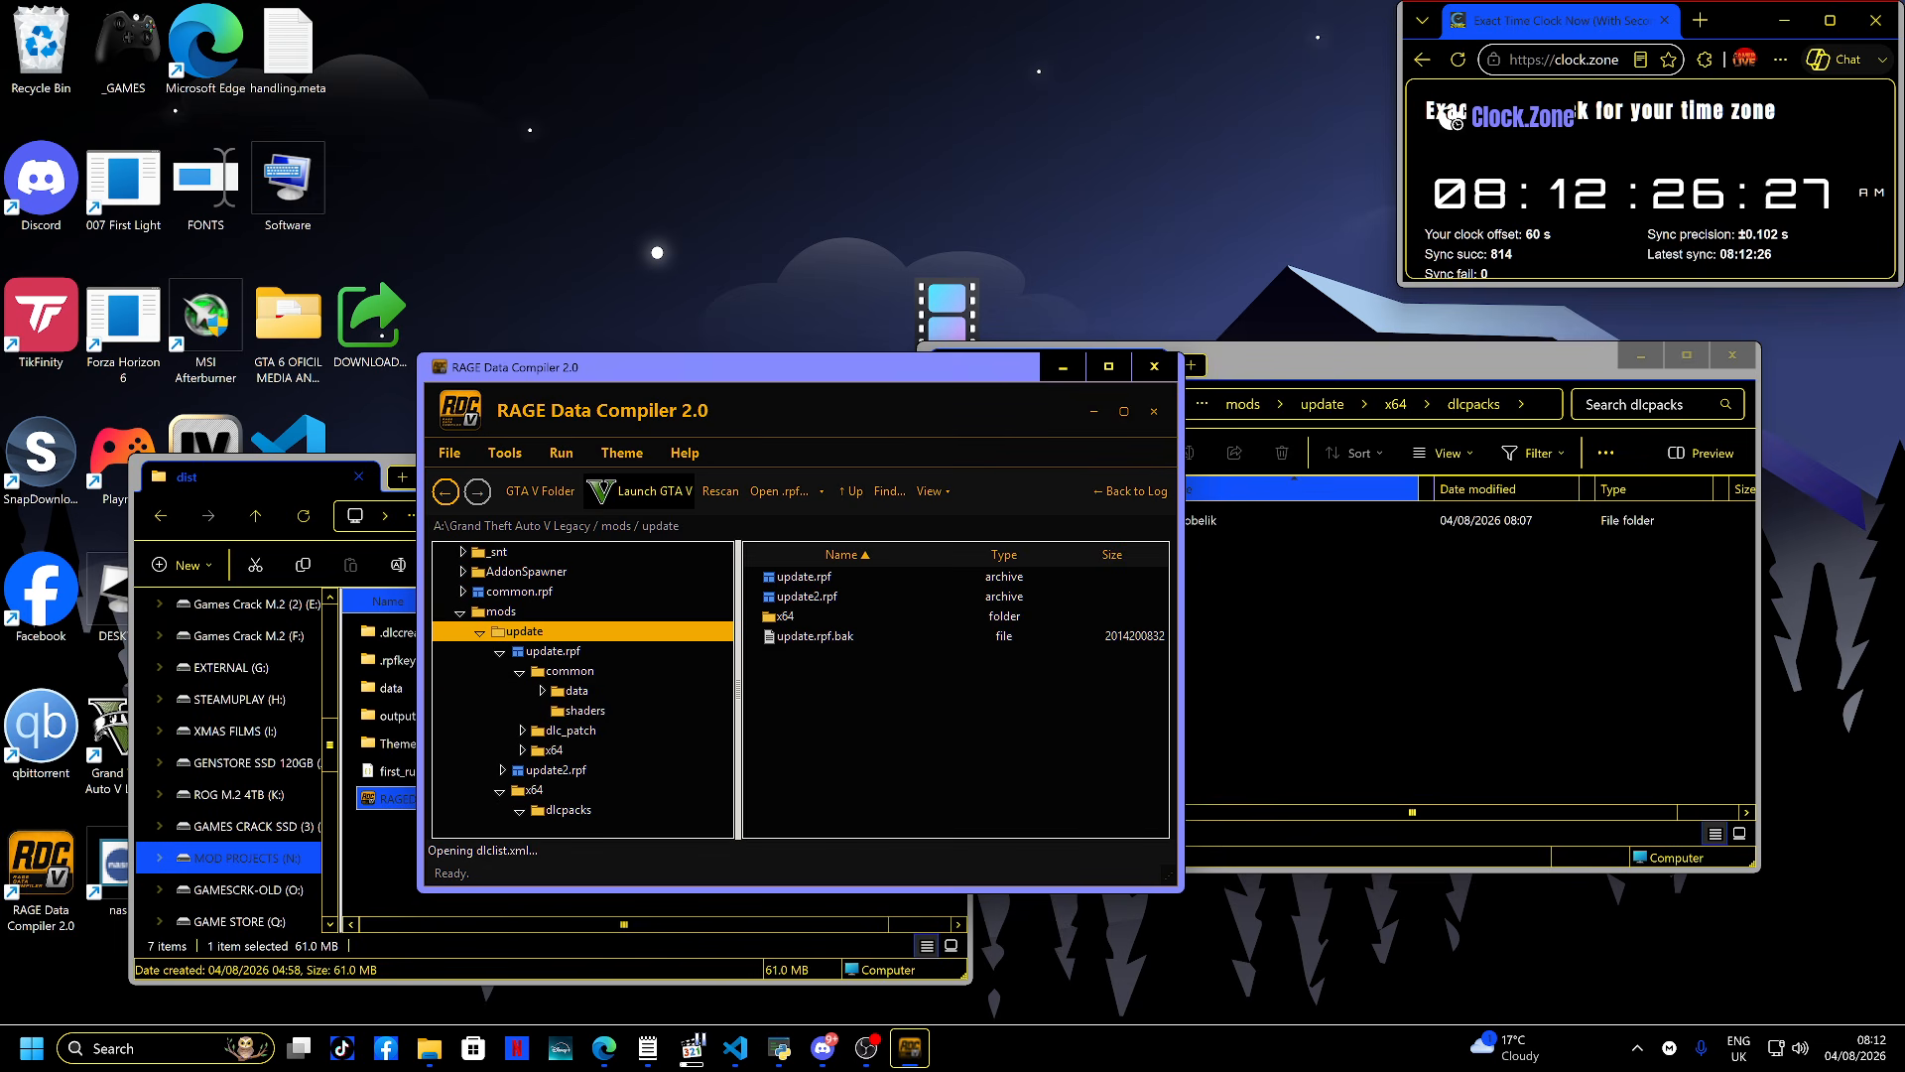
{"action": "double_click", "coordinate": [784, 616]}
{"action": "double_click", "coordinate": [799, 576]}
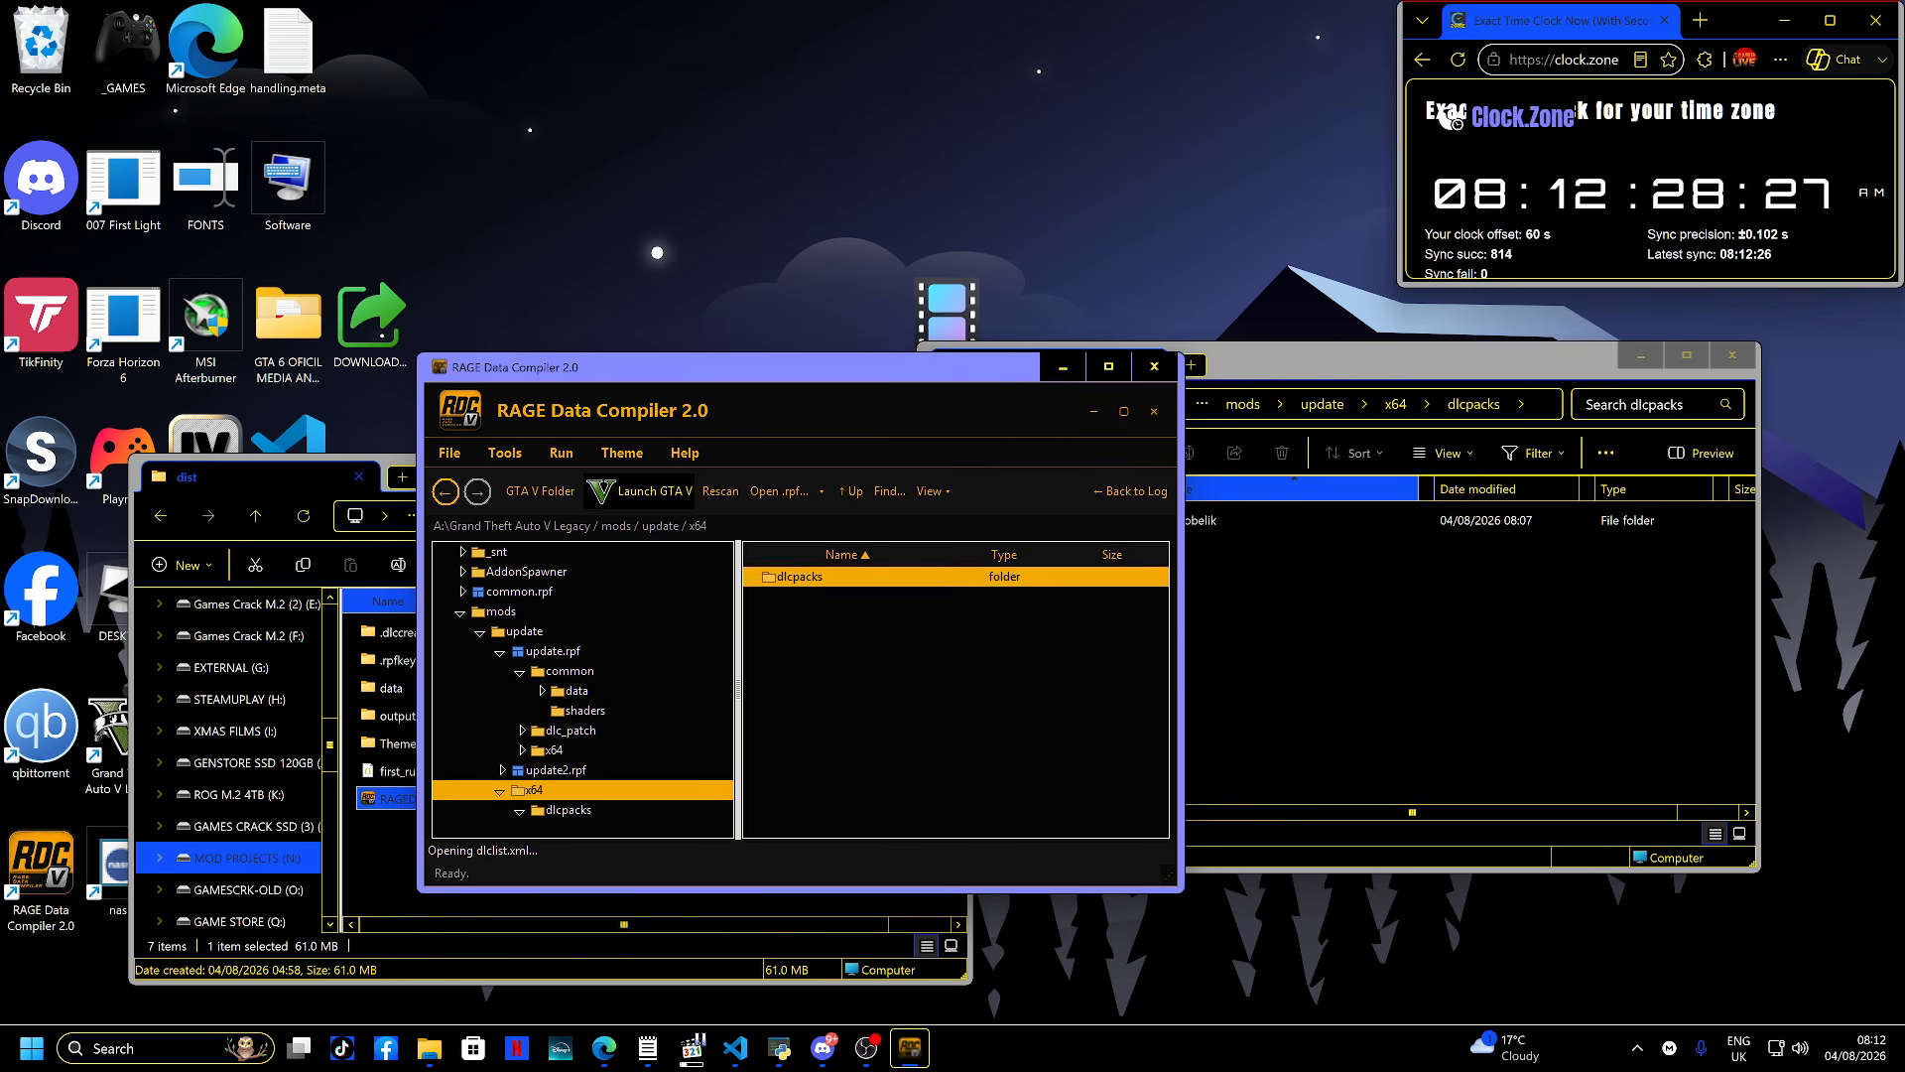
{"action": "double_click", "coordinate": [798, 576]}
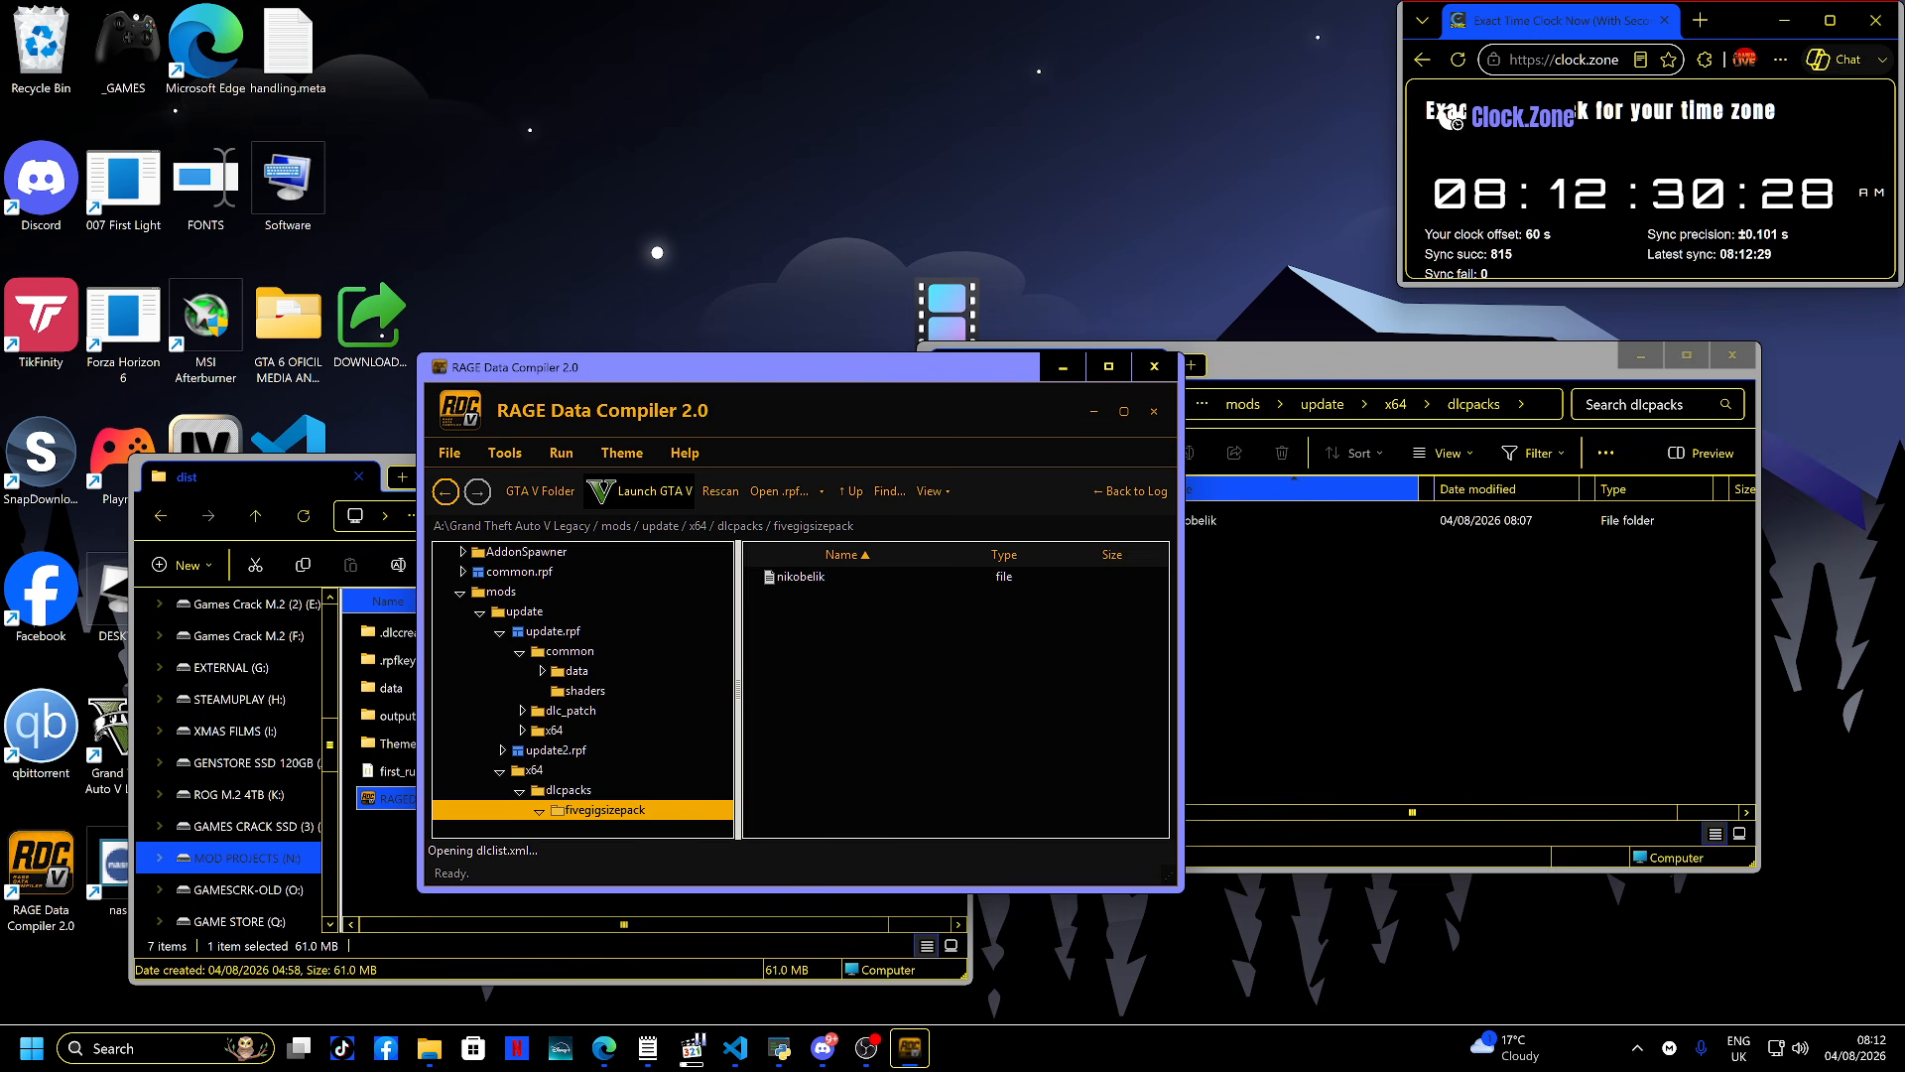
{"action": "key", "text": "alt+Left"}
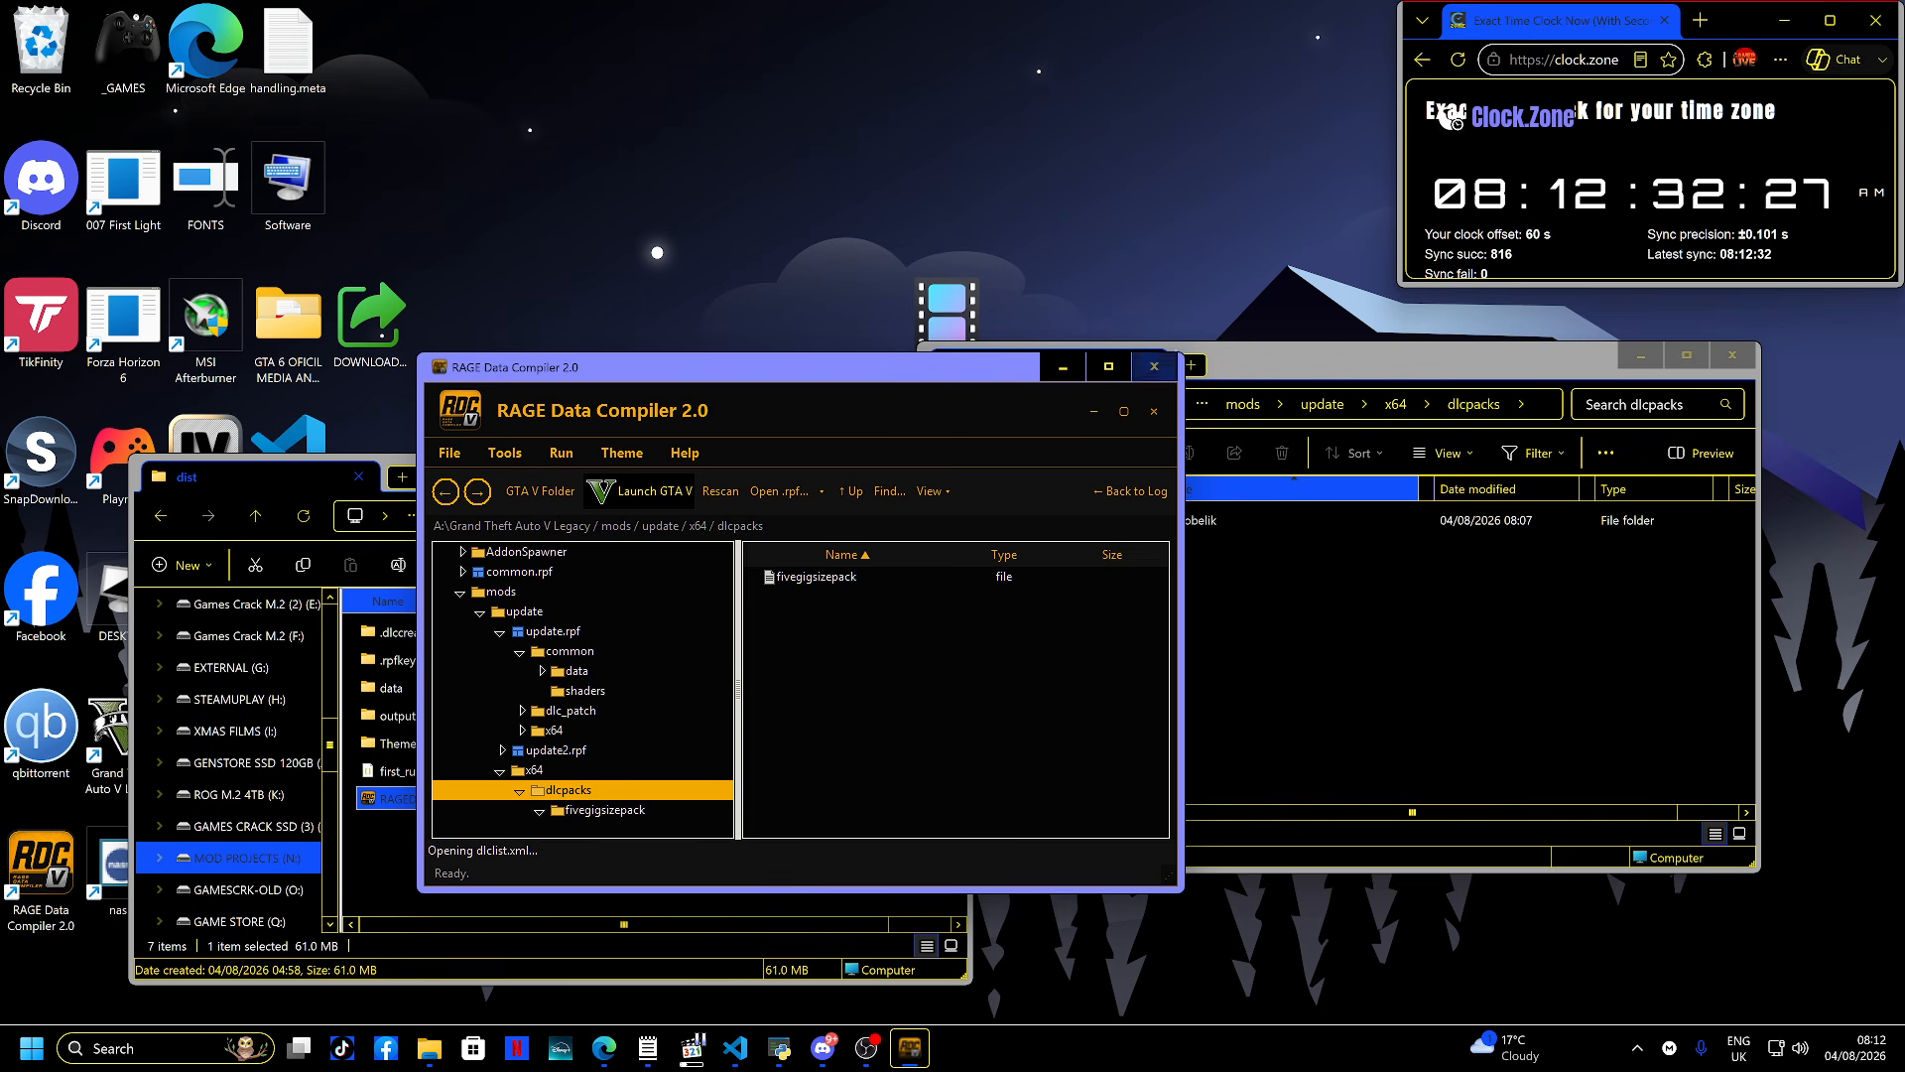
- Restart RAGEDataCompiler.exe, open the RPF Viewer tool and rescan the game folder
{"action": "left_click", "coordinate": [1154, 366]}
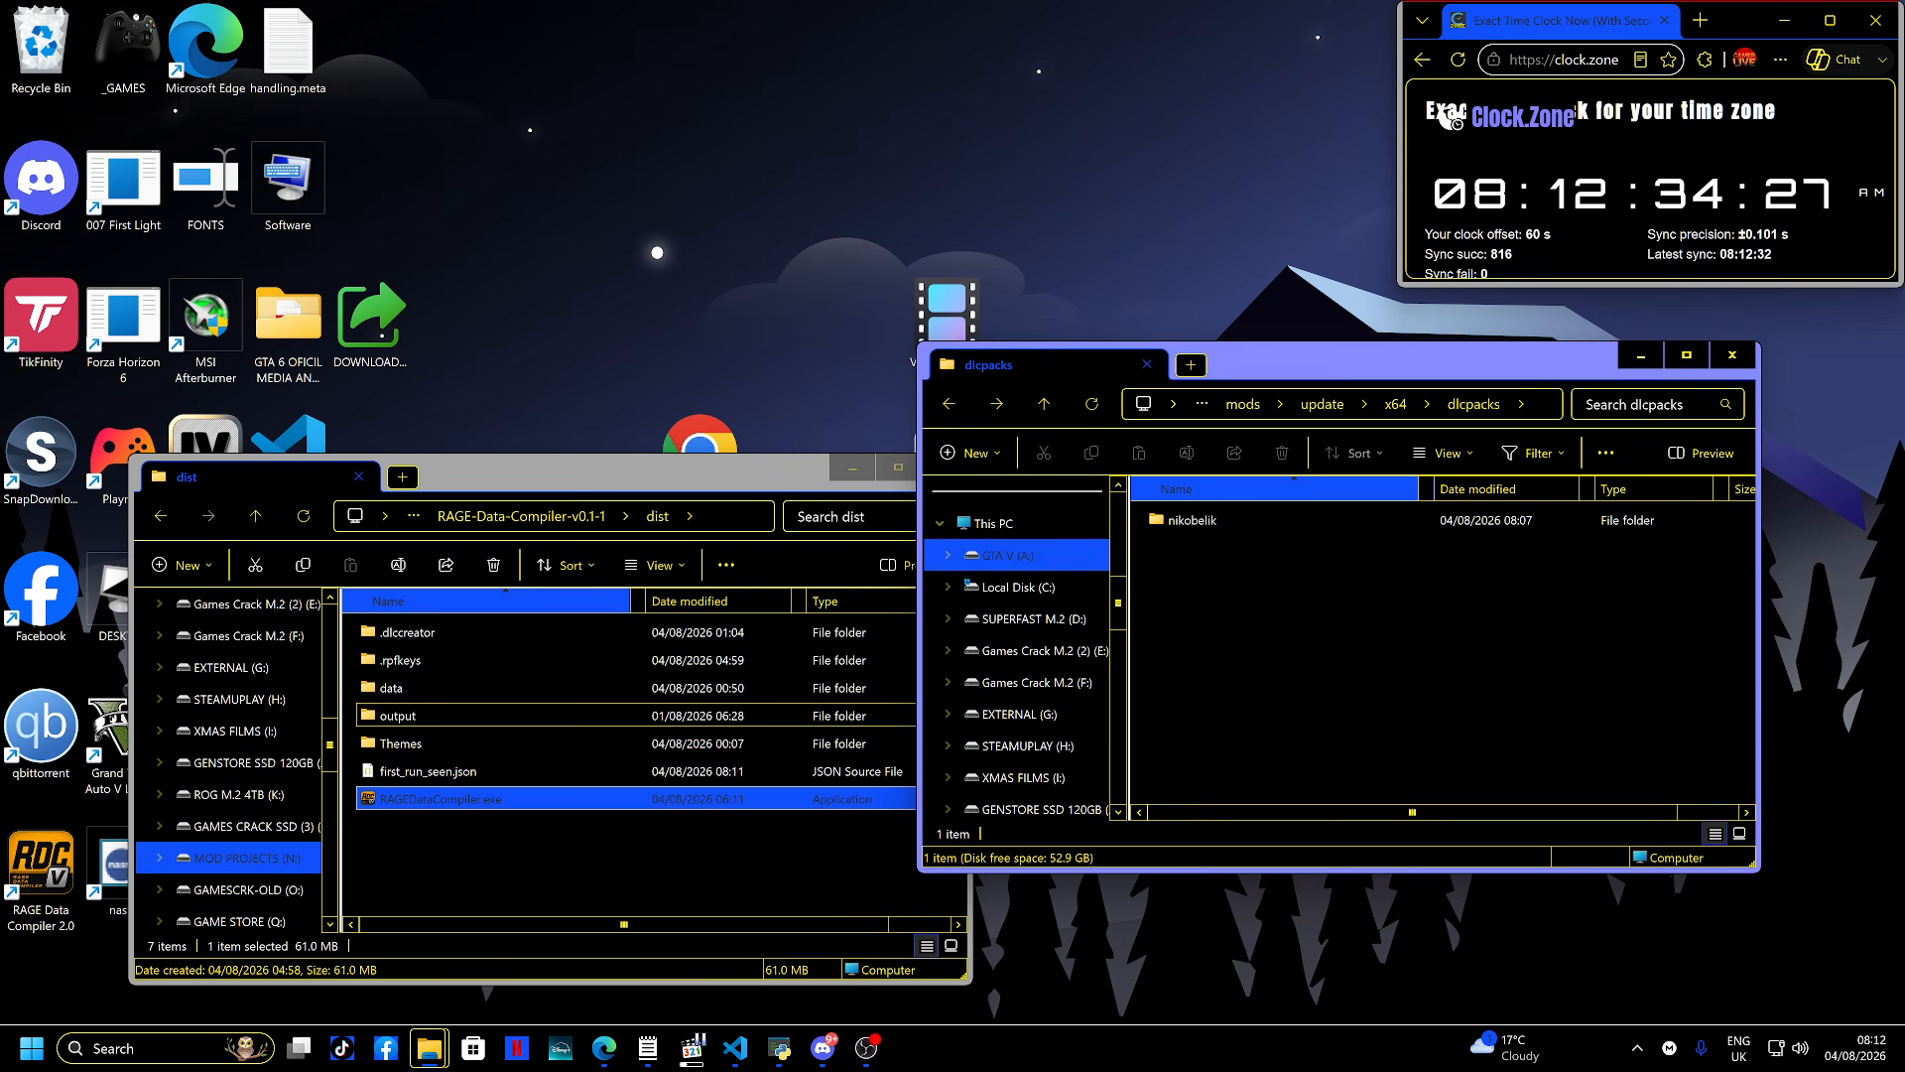
{"action": "left_click", "coordinate": [441, 799]}
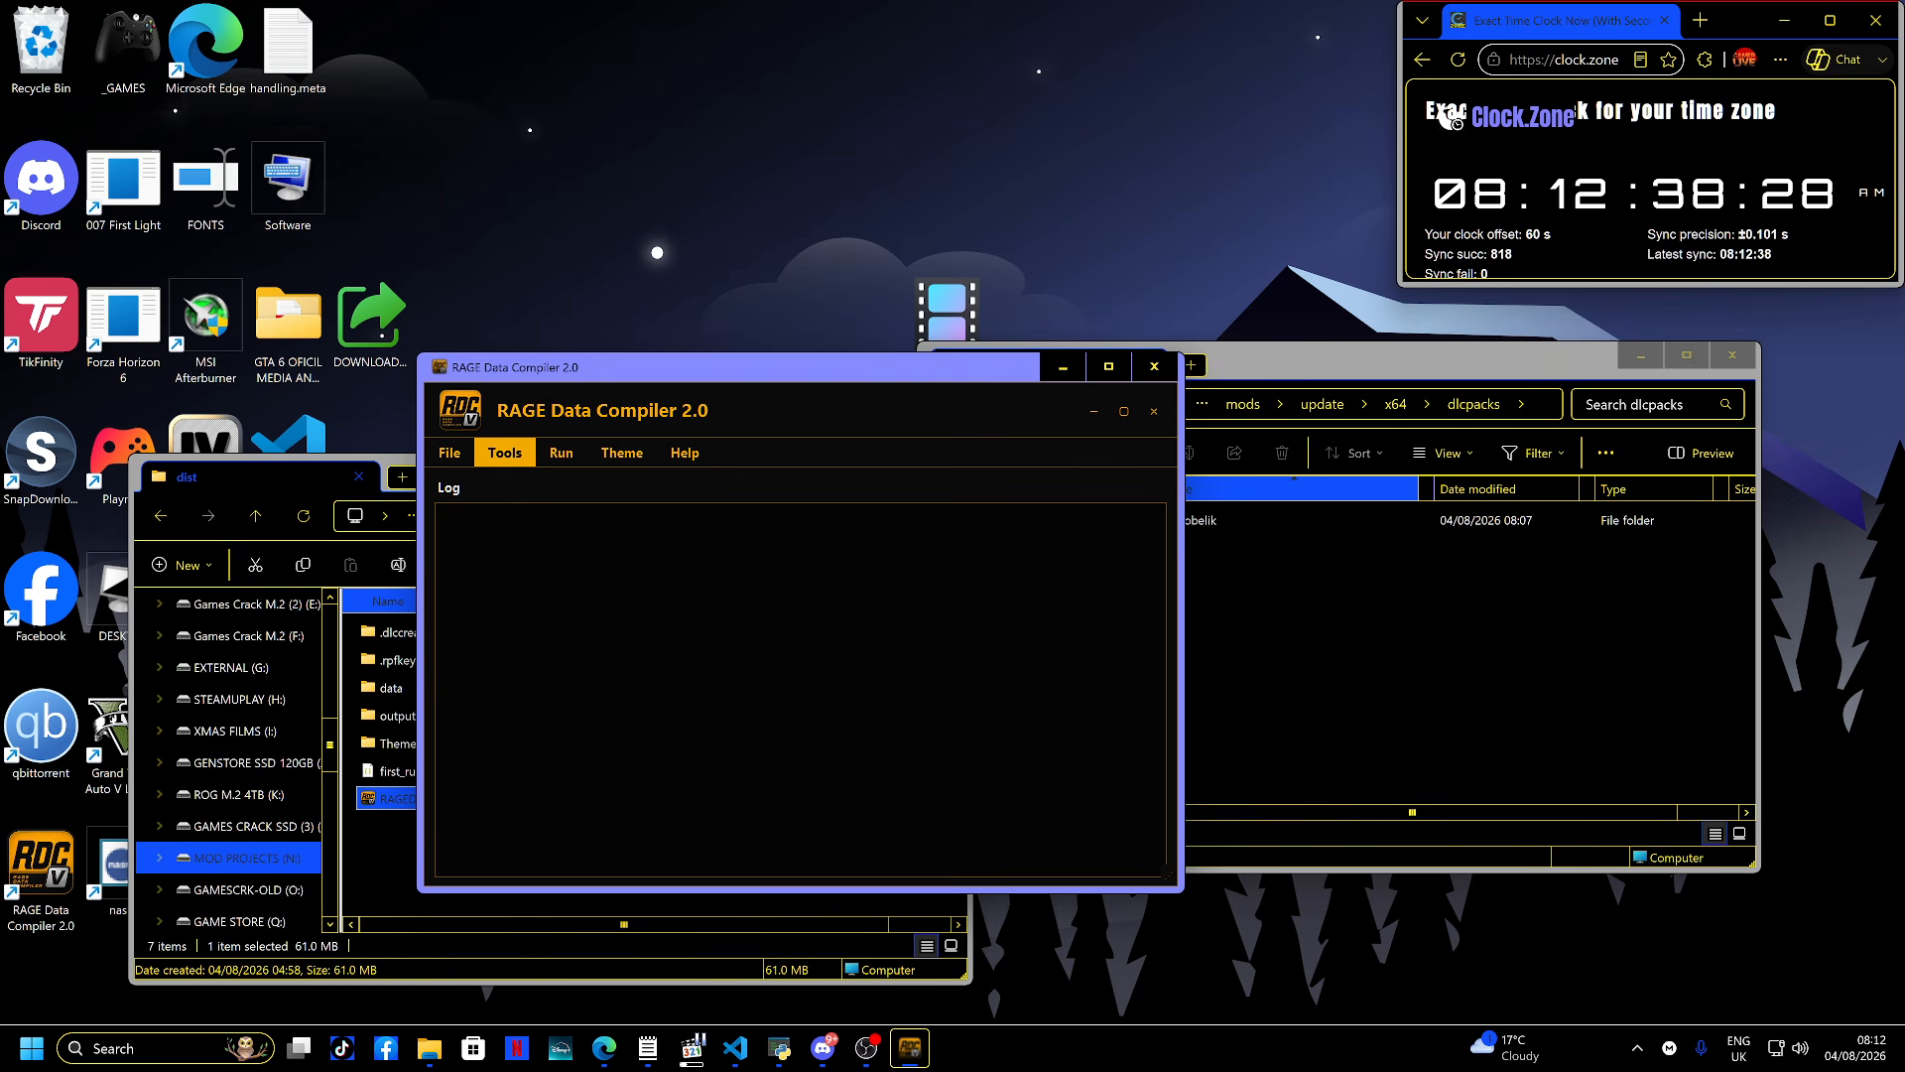
{"action": "left_click", "coordinate": [504, 452]}
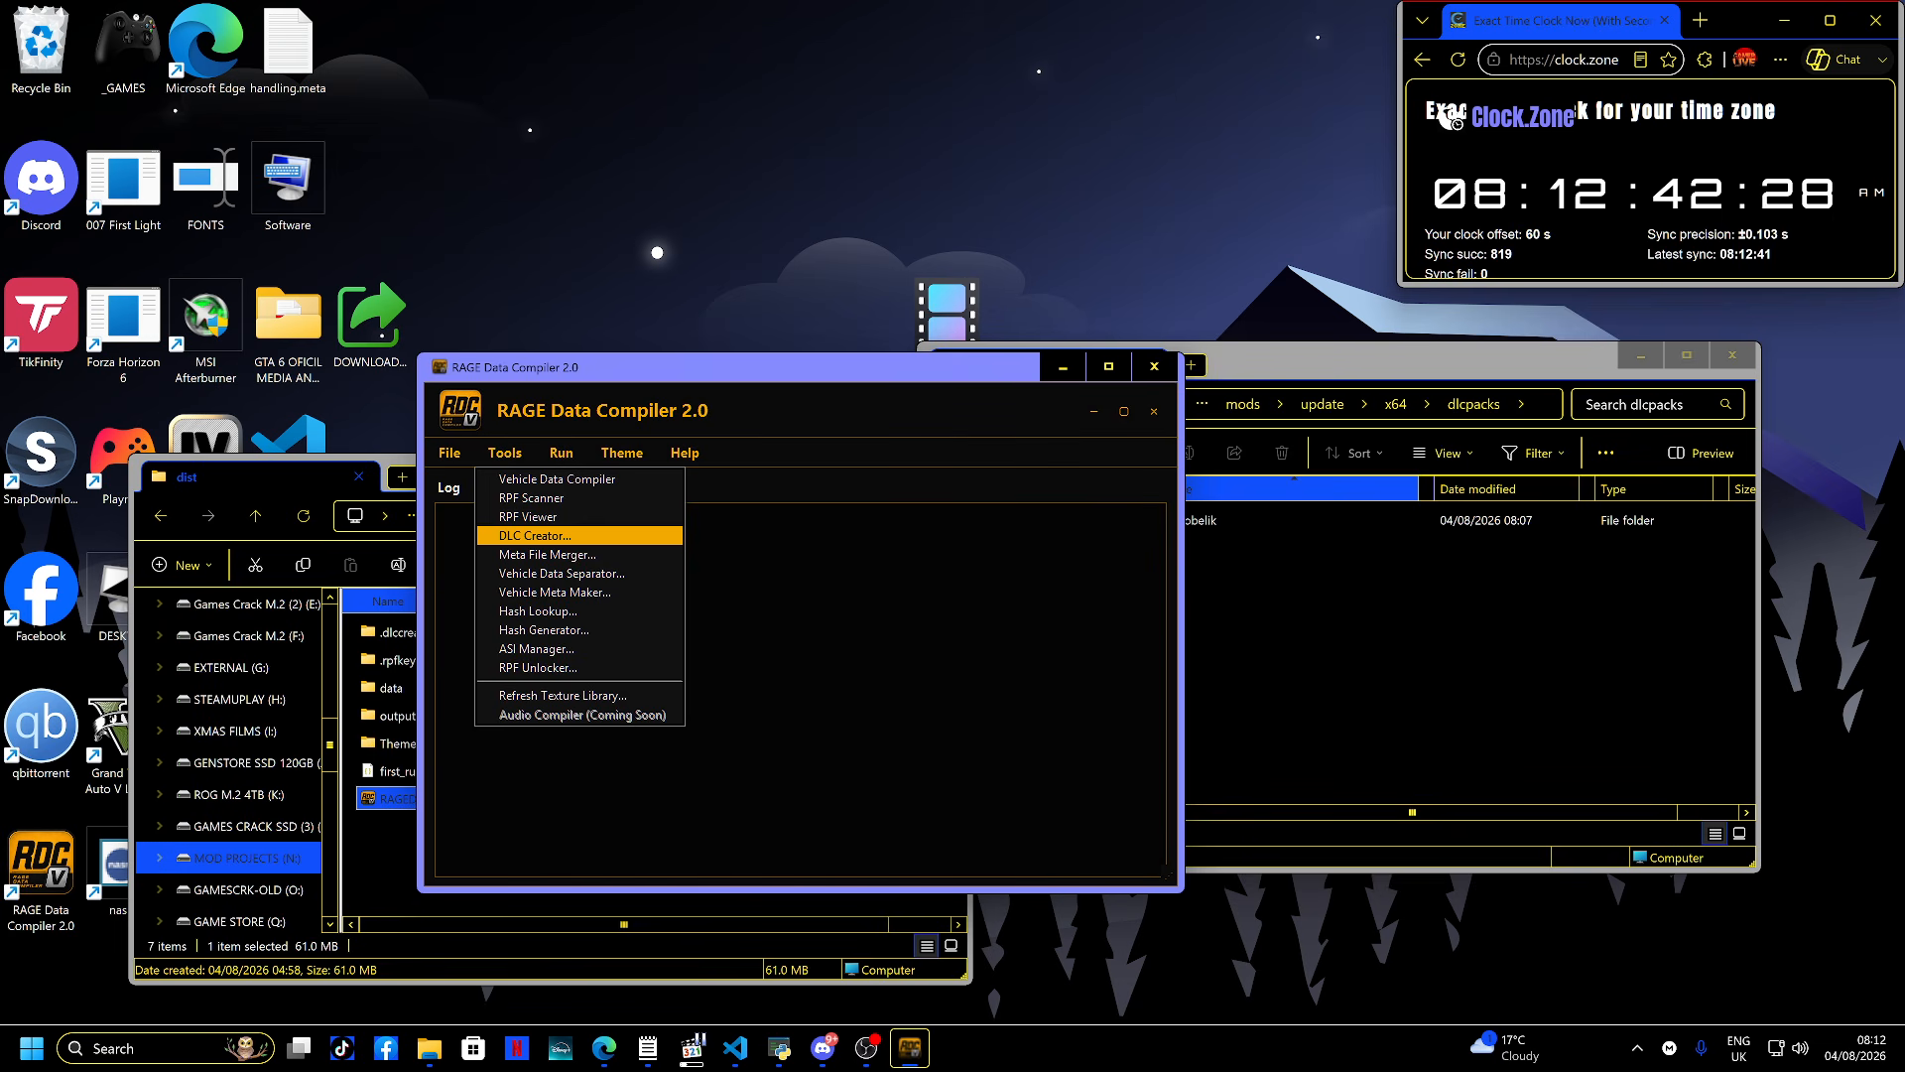
{"action": "left_click", "coordinate": [555, 516]}
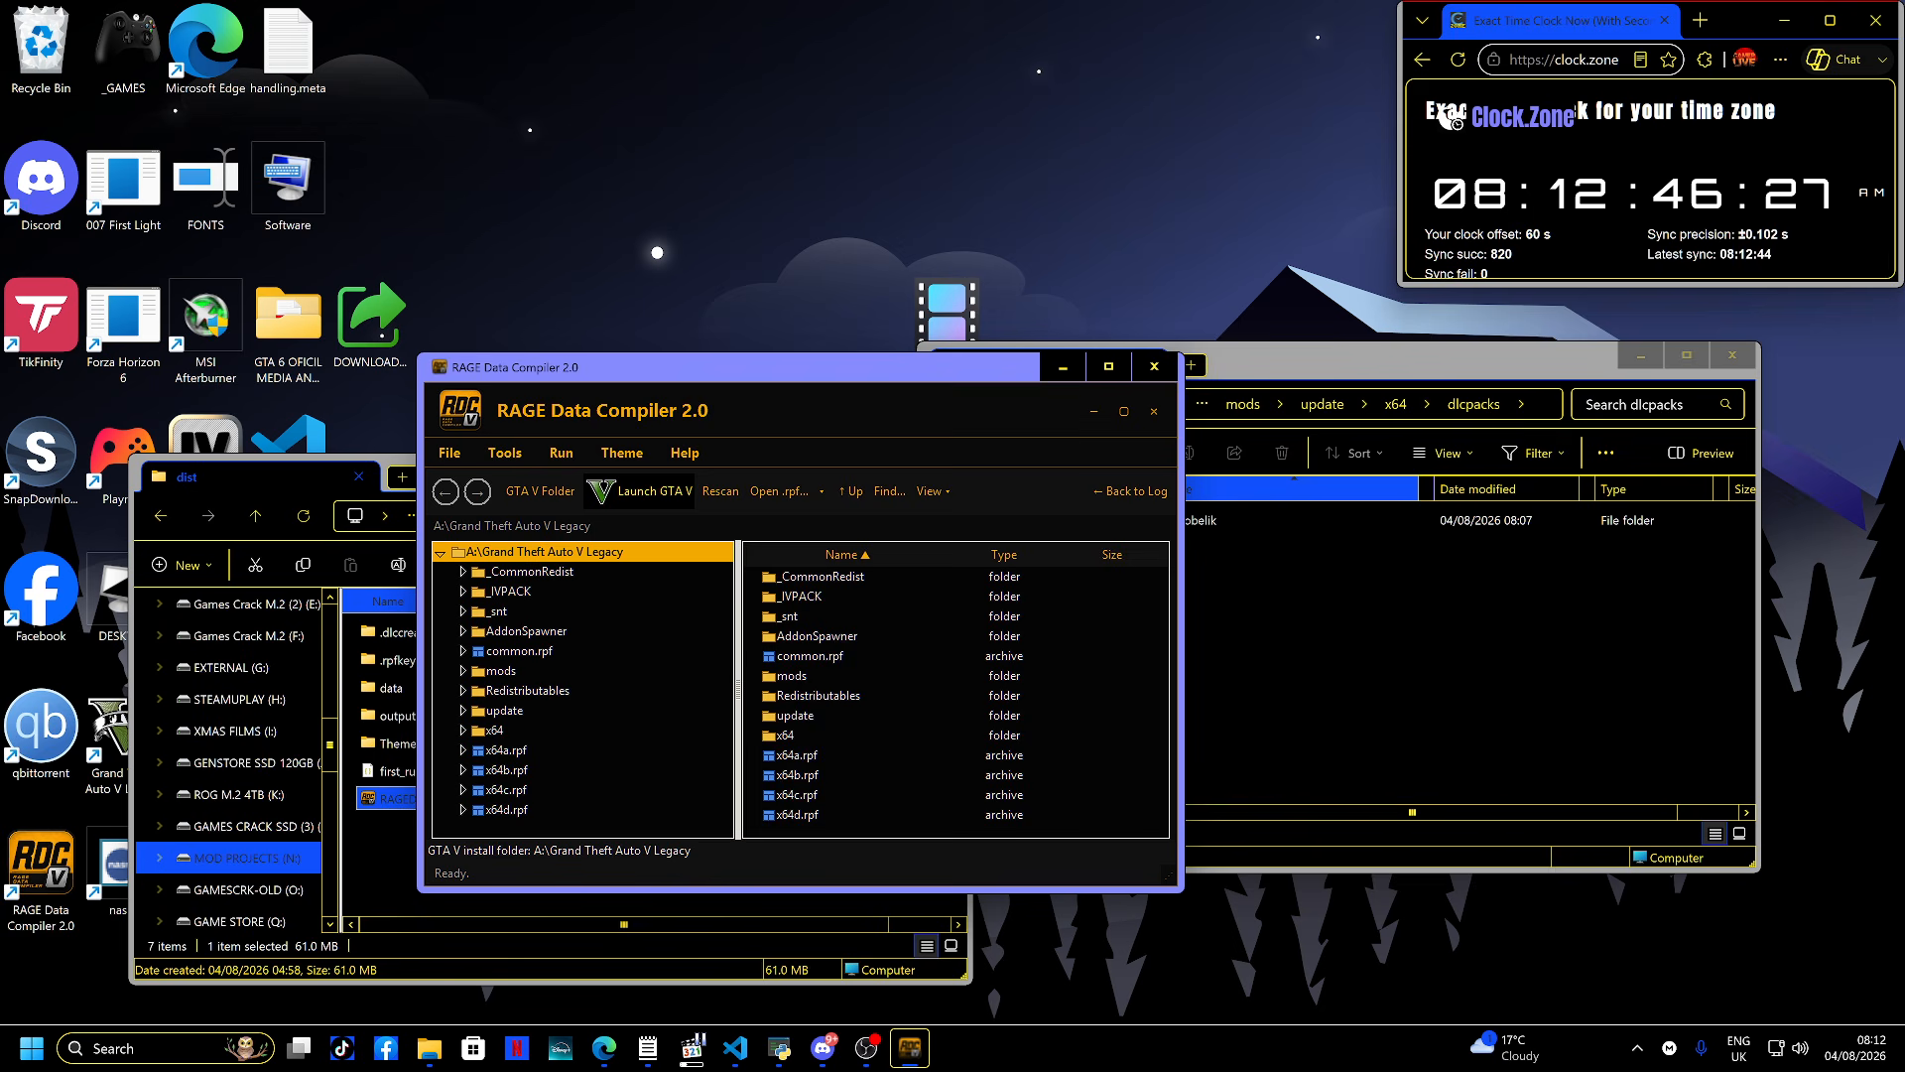
{"action": "left_click", "coordinate": [721, 491]}
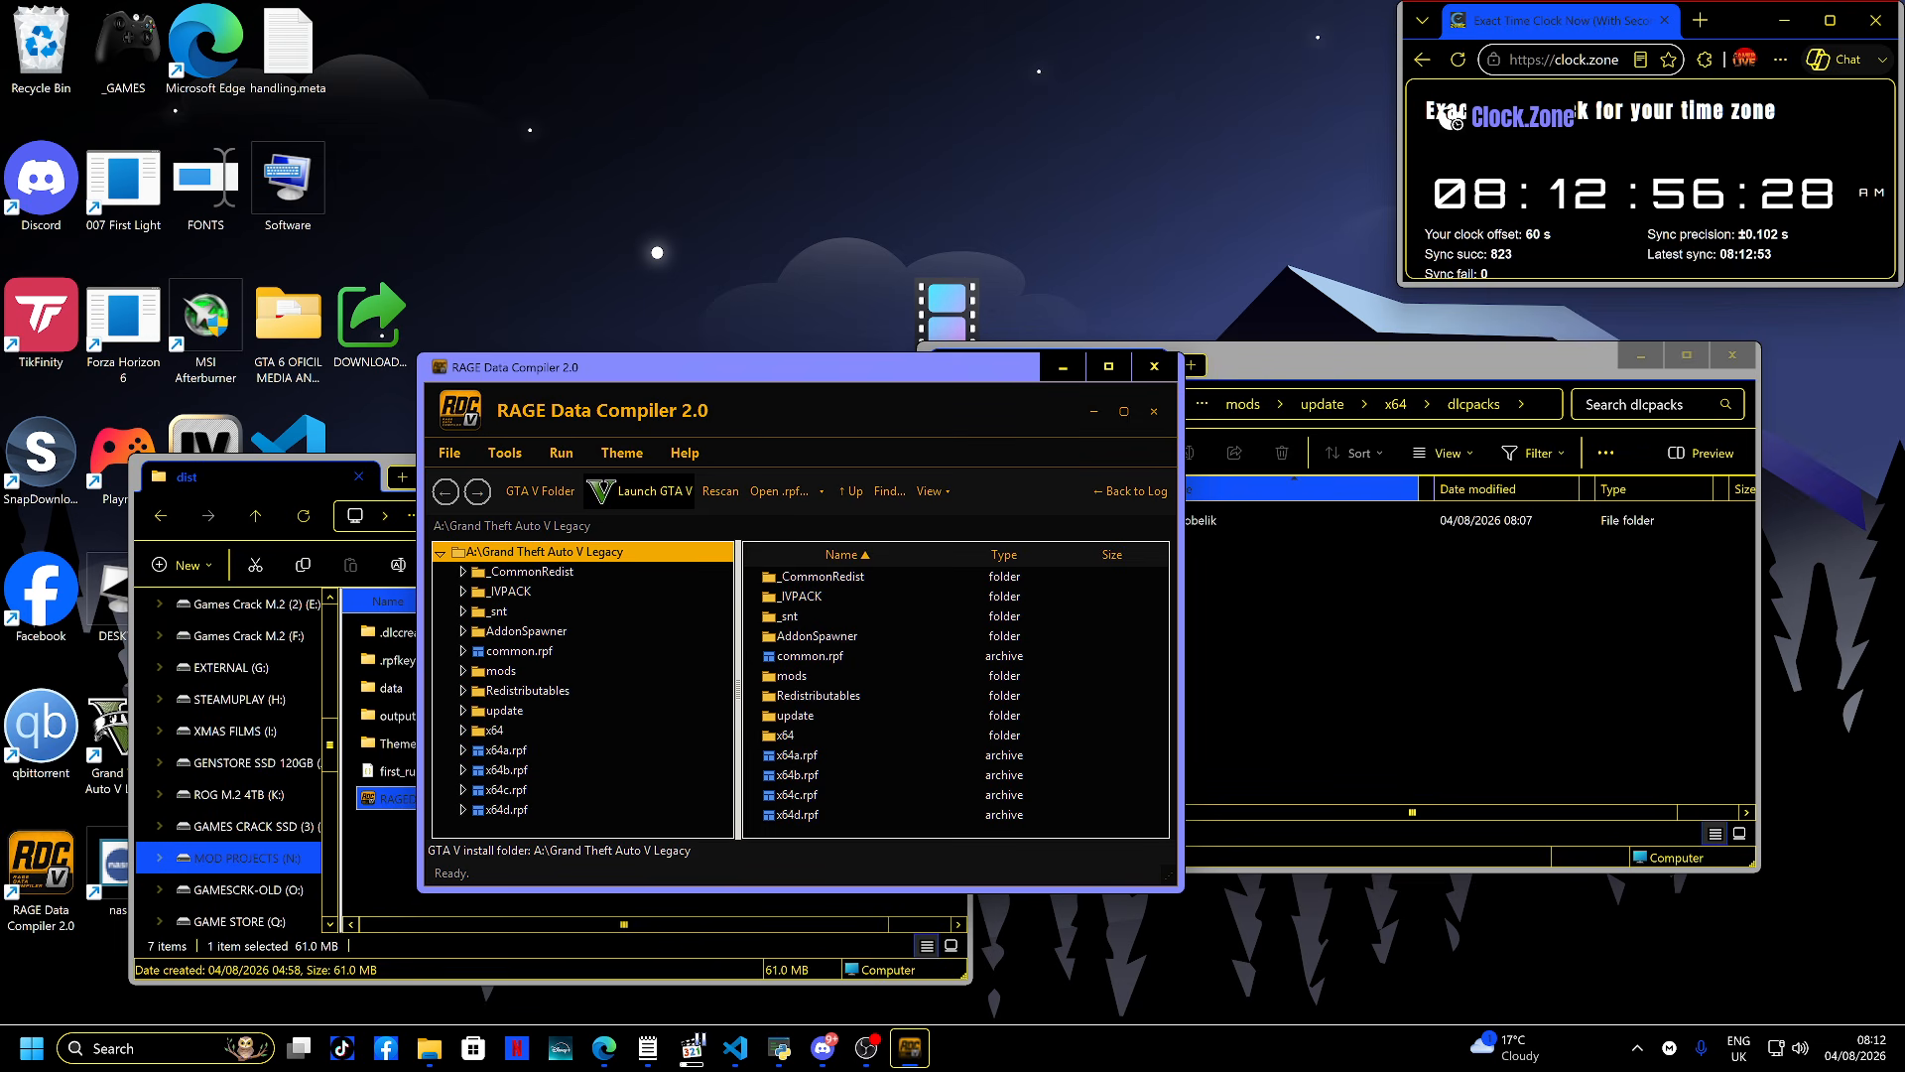
- Browse into dlcpacks\nikobelik\dlc.rpf and open its content.xml to verify the pack
{"action": "double_click", "coordinate": [791, 675]}
{"action": "double_click", "coordinate": [792, 577]}
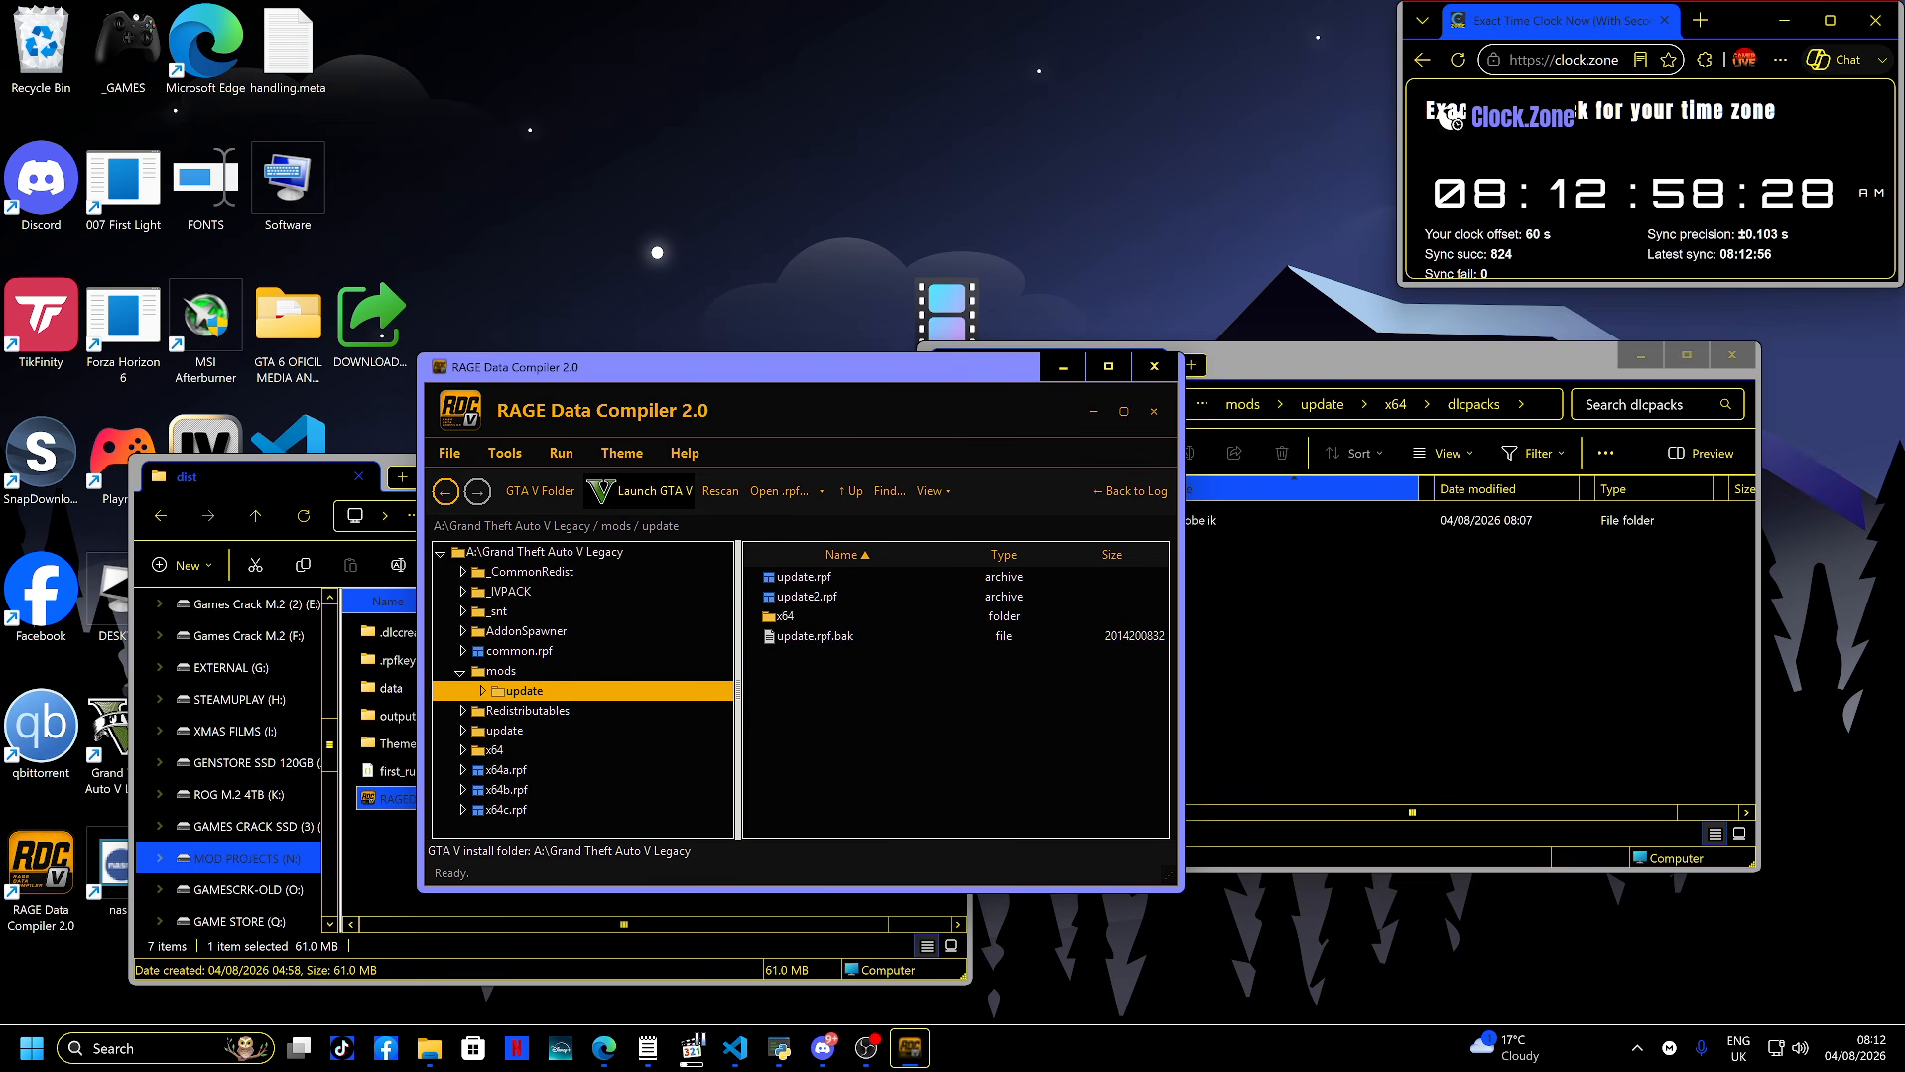
{"action": "double_click", "coordinate": [785, 617]}
{"action": "double_click", "coordinate": [799, 576]}
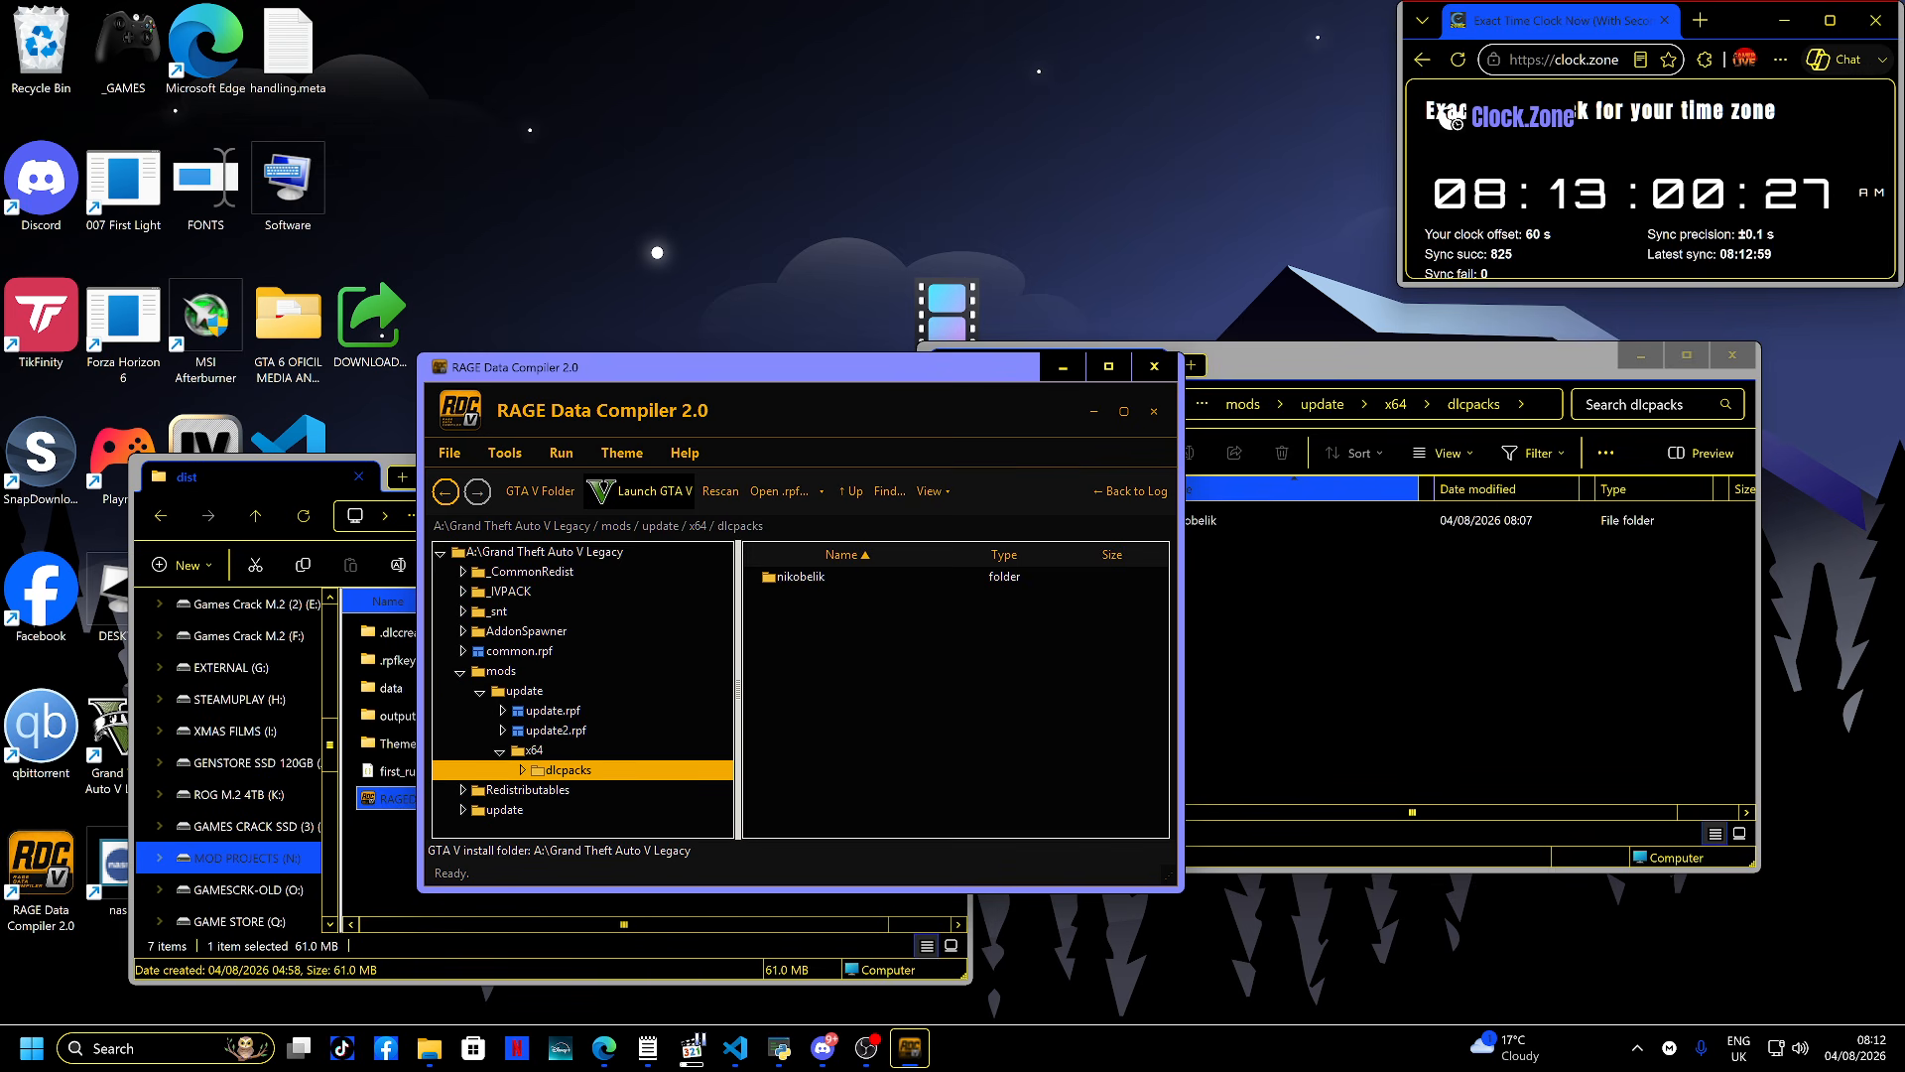
{"action": "double_click", "coordinate": [799, 576]}
{"action": "double_click", "coordinate": [794, 576]}
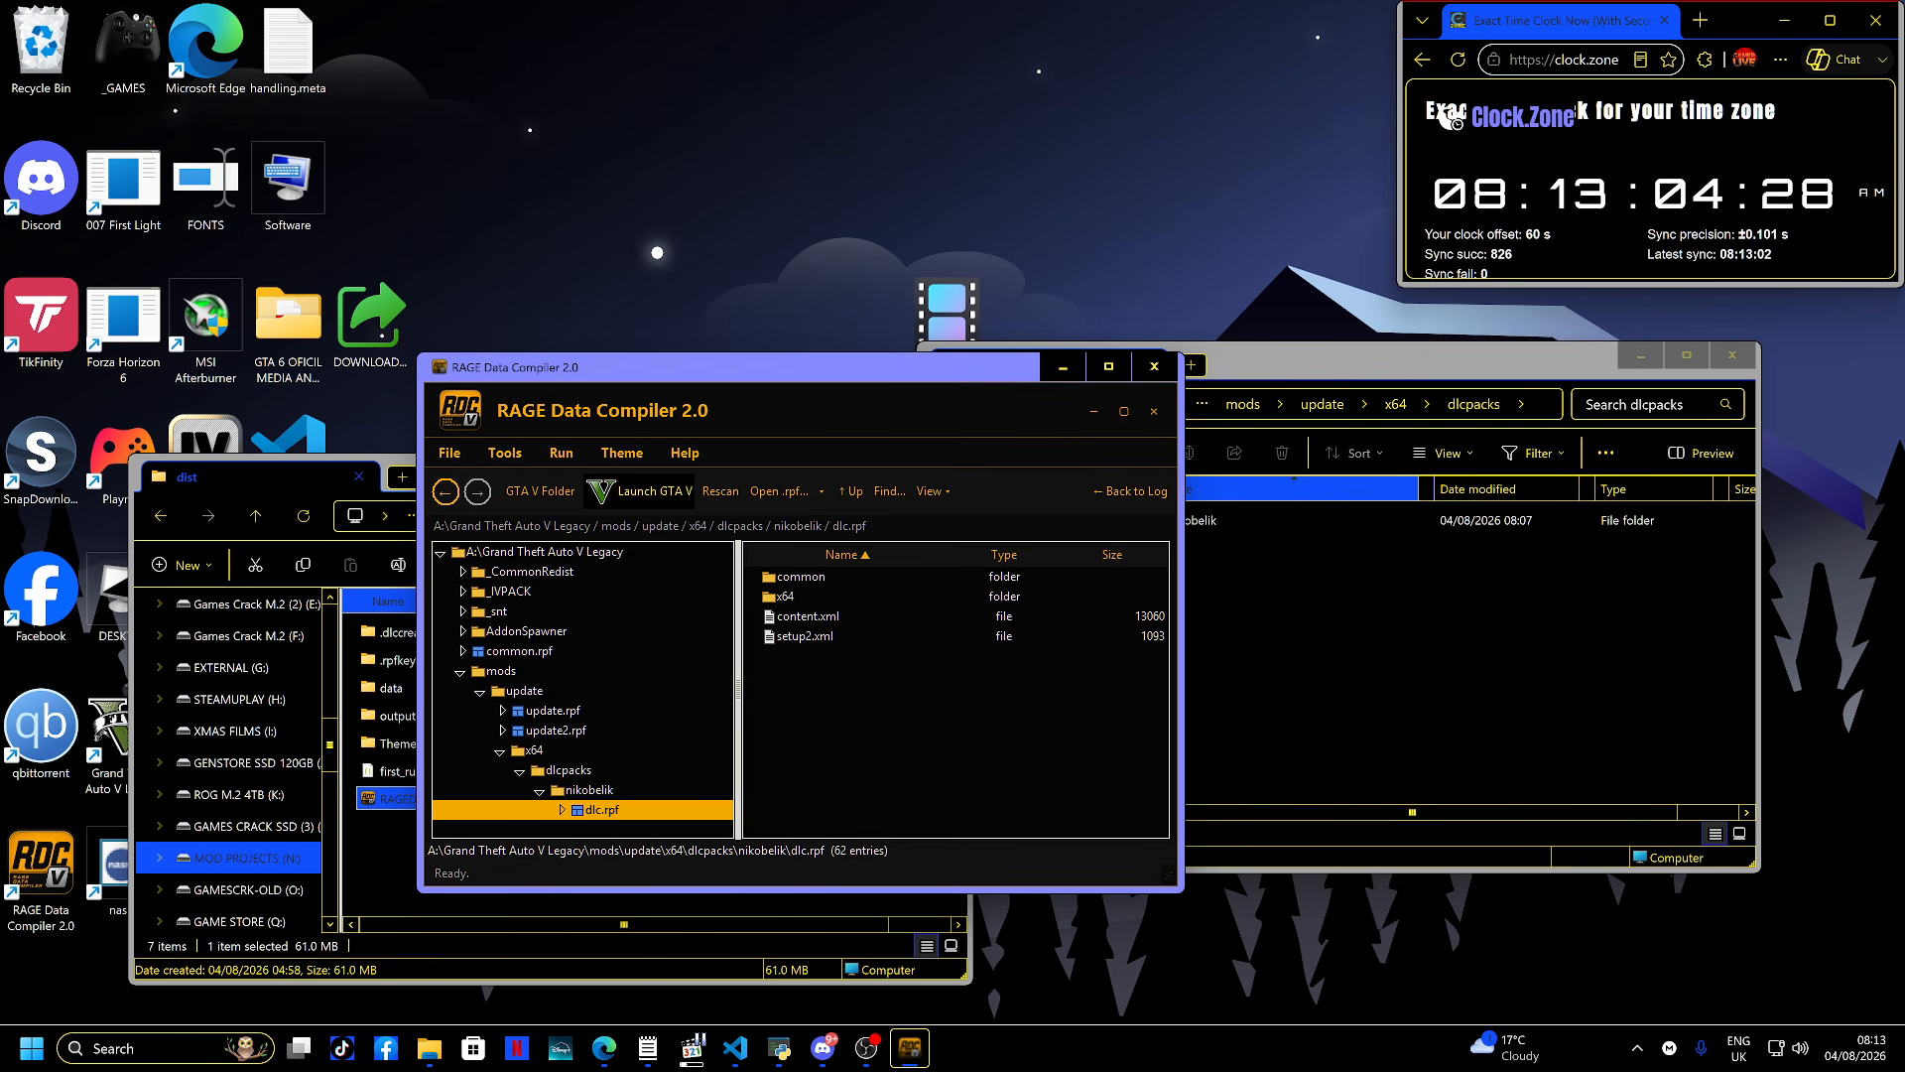
{"action": "double_click", "coordinate": [808, 616]}
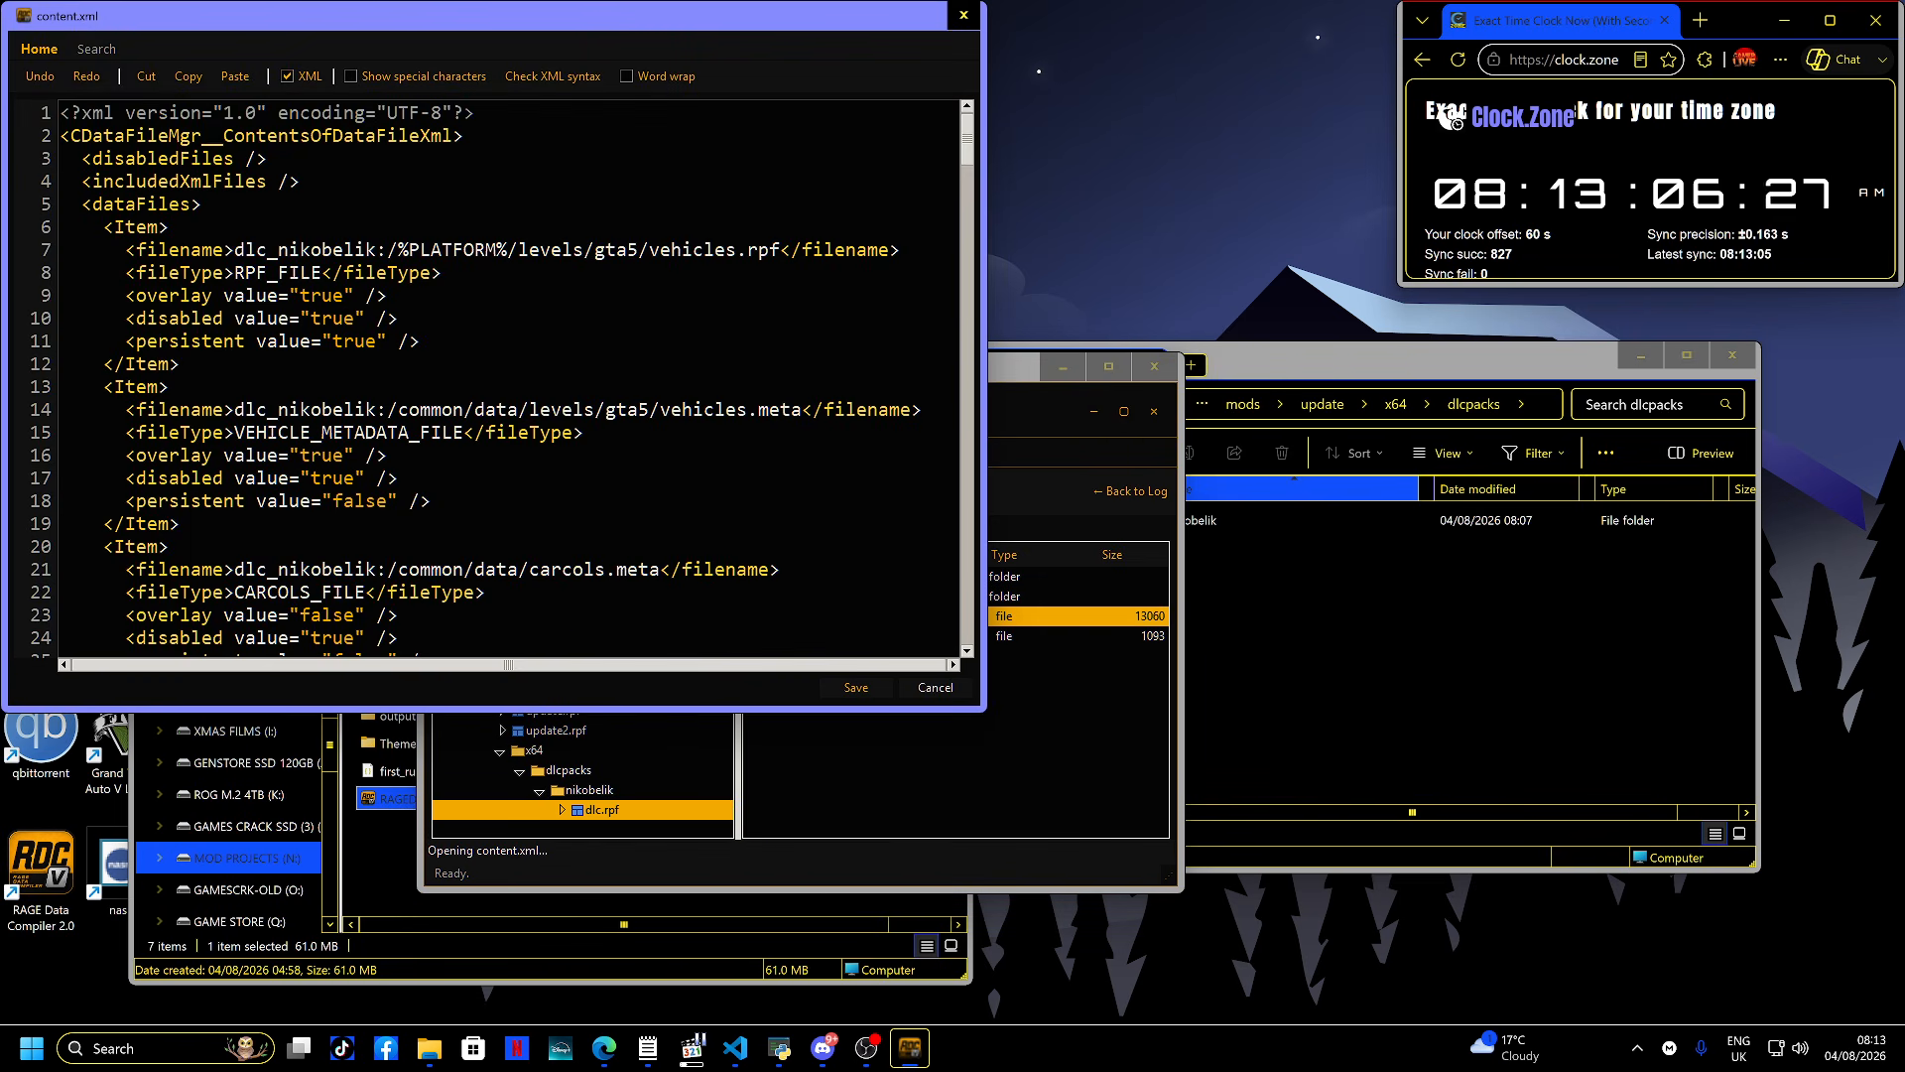
- Move the content.xml editor window, scroll through its entries and run the XML syntax check
{"action": "left_click_drag", "start_coordinate": [516, 16], "coordinate": [868, 227]}
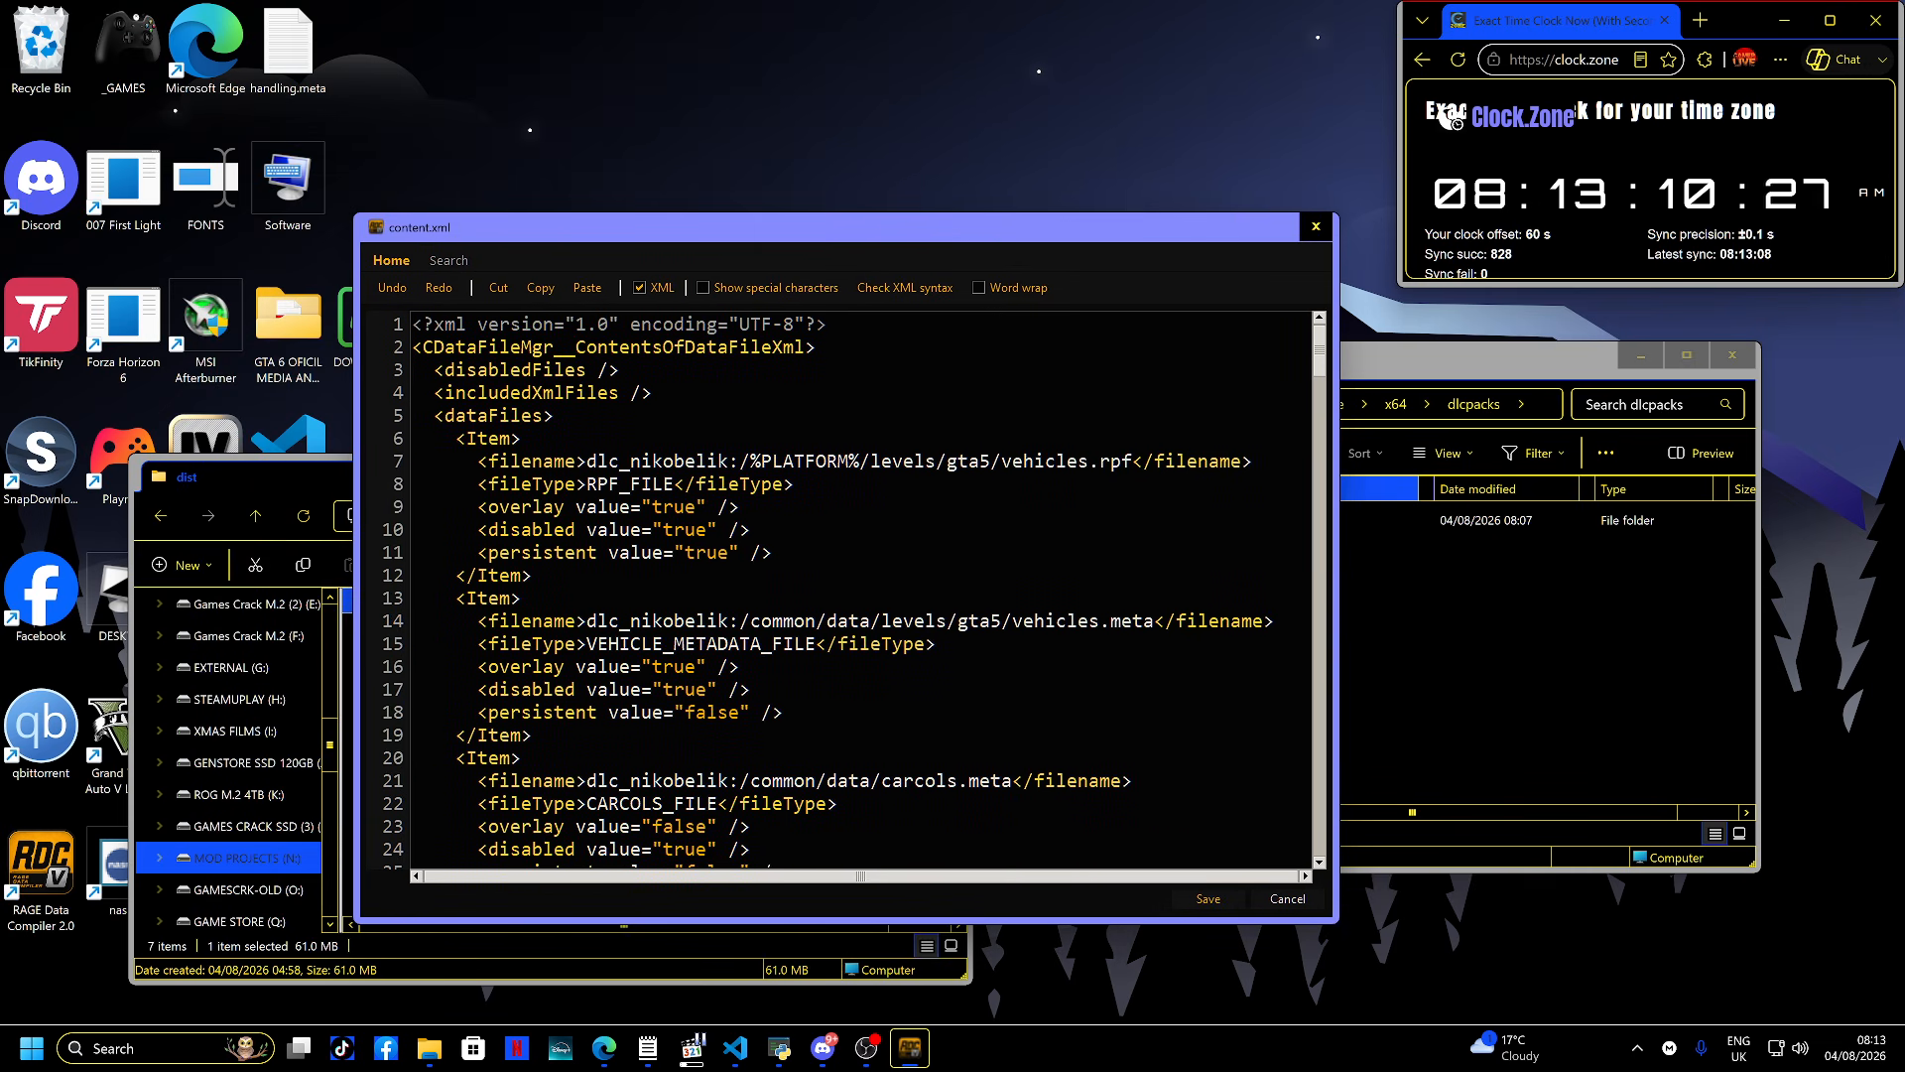
{"action": "scroll", "coordinate": [854, 590], "scroll_direction": "down", "scroll_amount": 2}
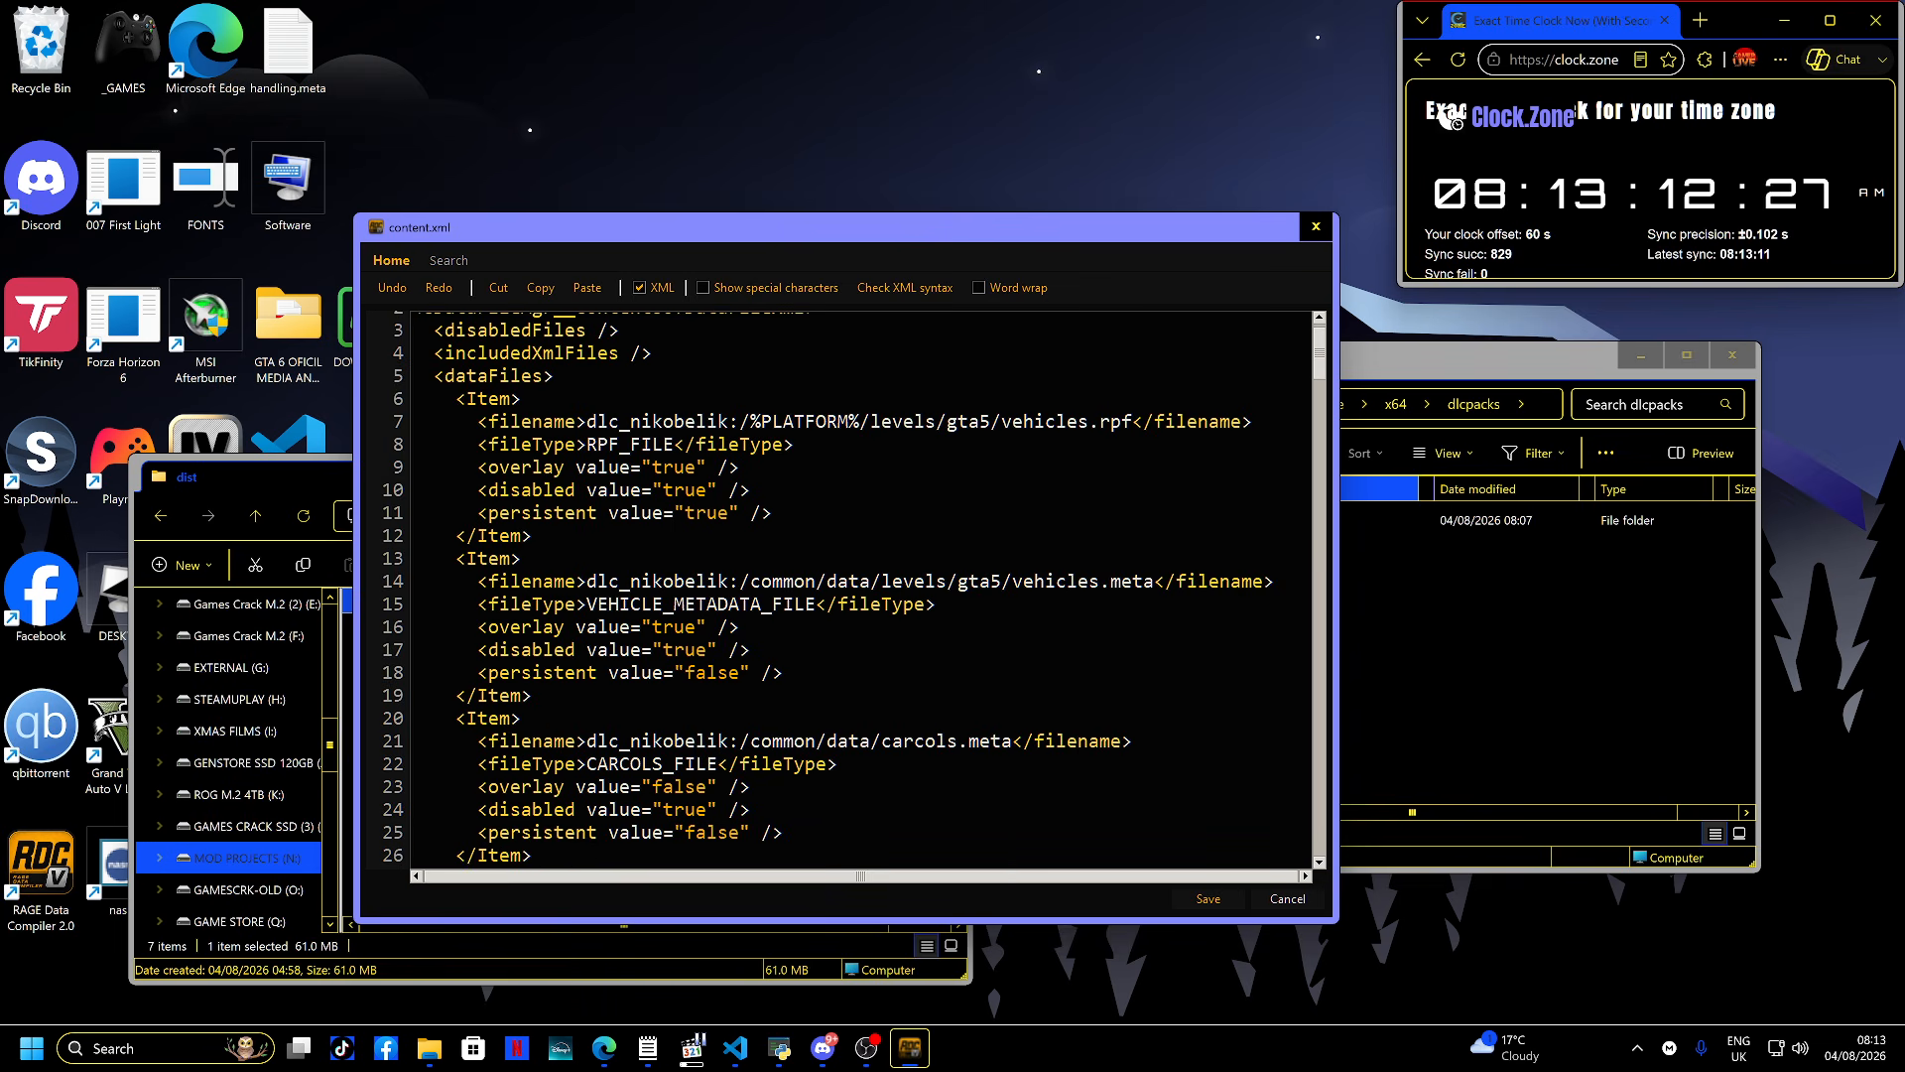
{"action": "scroll", "coordinate": [853, 590], "scroll_direction": "down", "scroll_amount": 7}
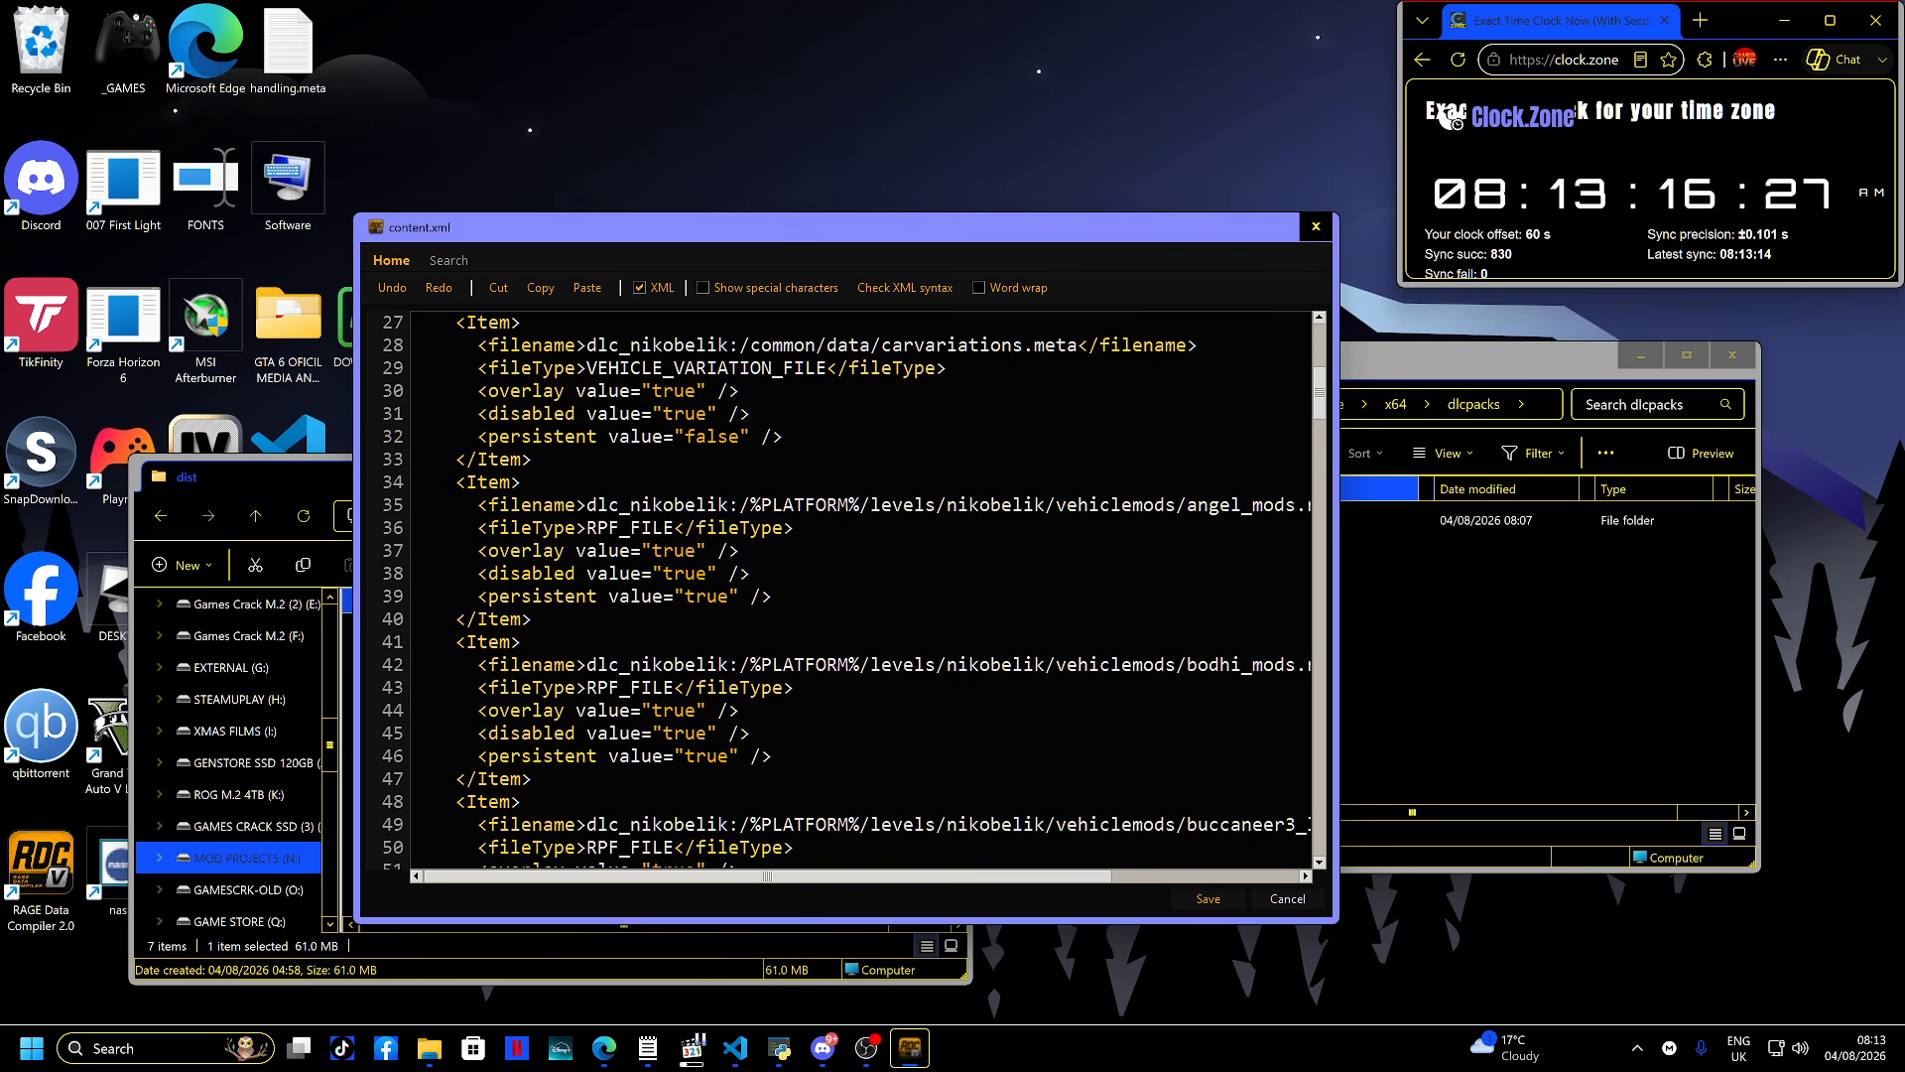
{"action": "scroll", "coordinate": [861, 590], "scroll_direction": "down", "scroll_amount": 4}
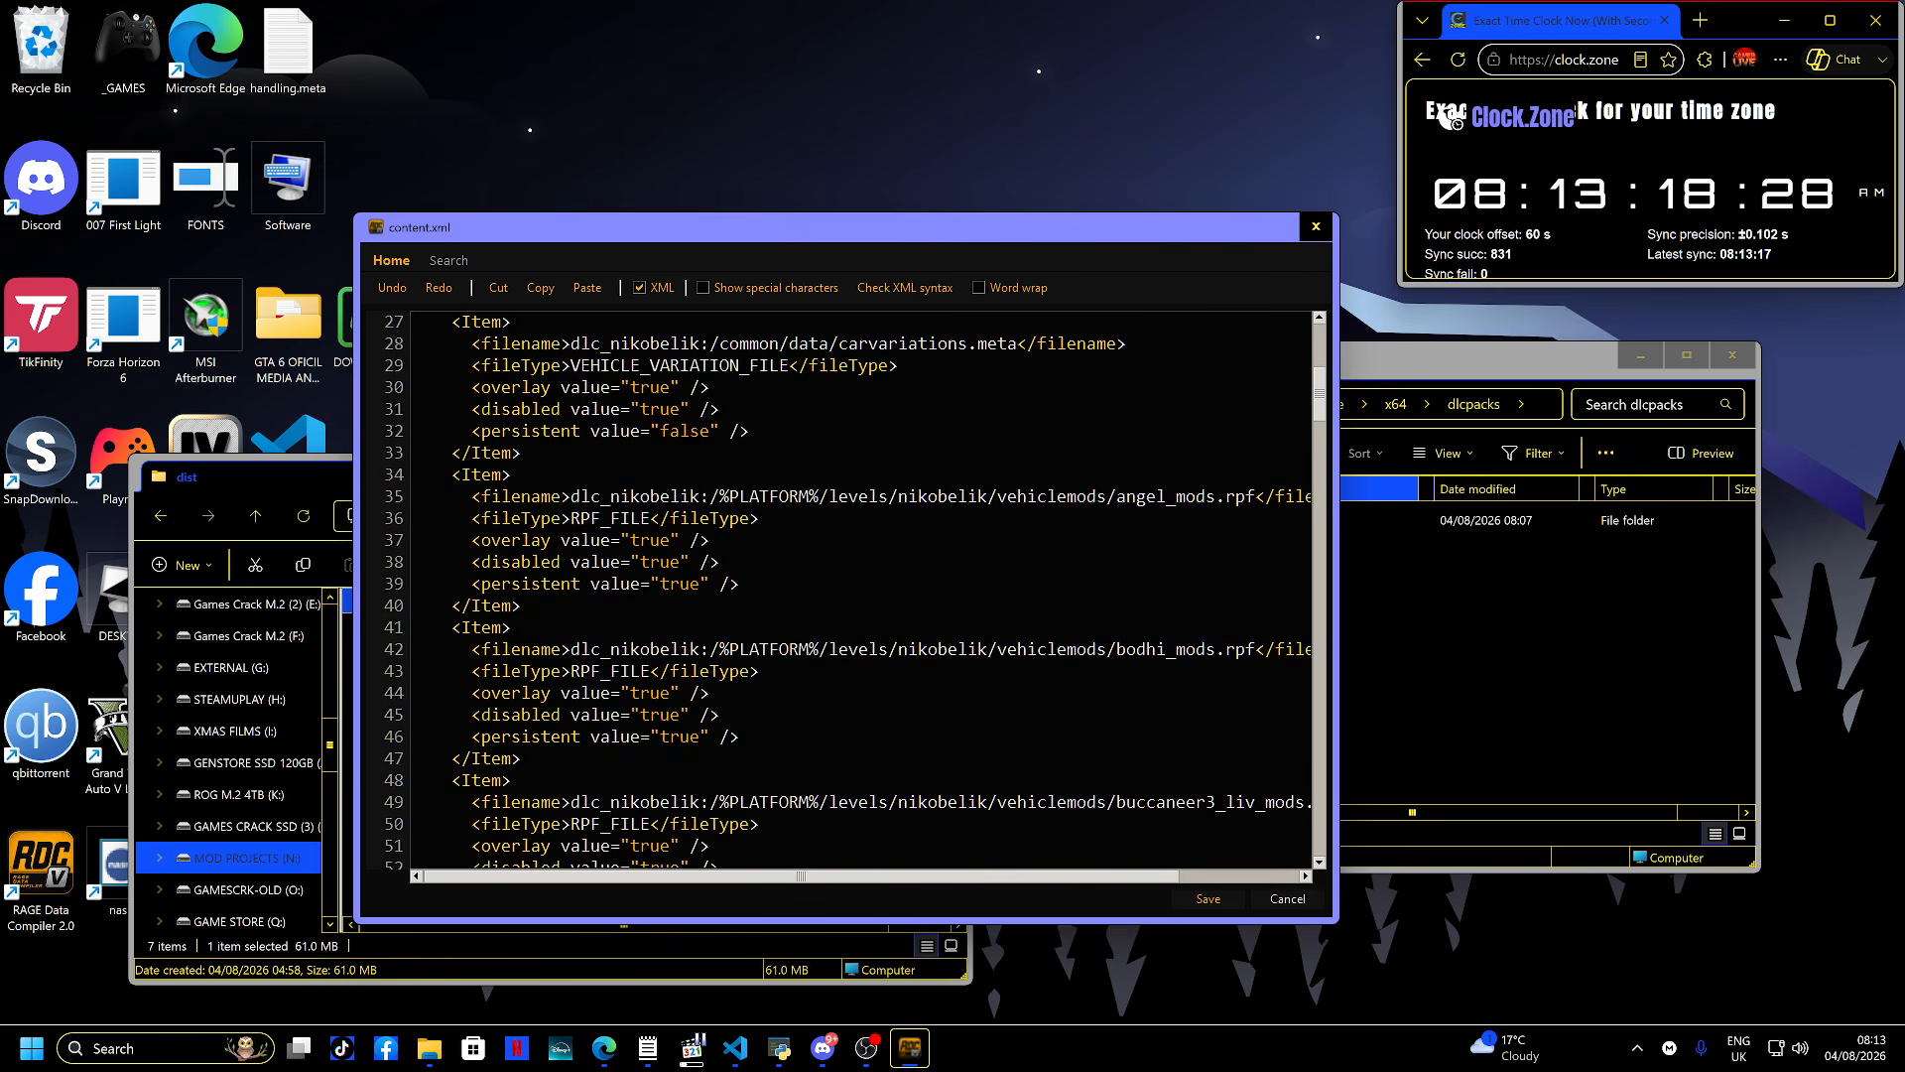
{"action": "scroll", "coordinate": [862, 590], "scroll_direction": "up", "scroll_amount": 1}
{"action": "scroll", "coordinate": [861, 590], "scroll_direction": "down", "scroll_amount": 18}
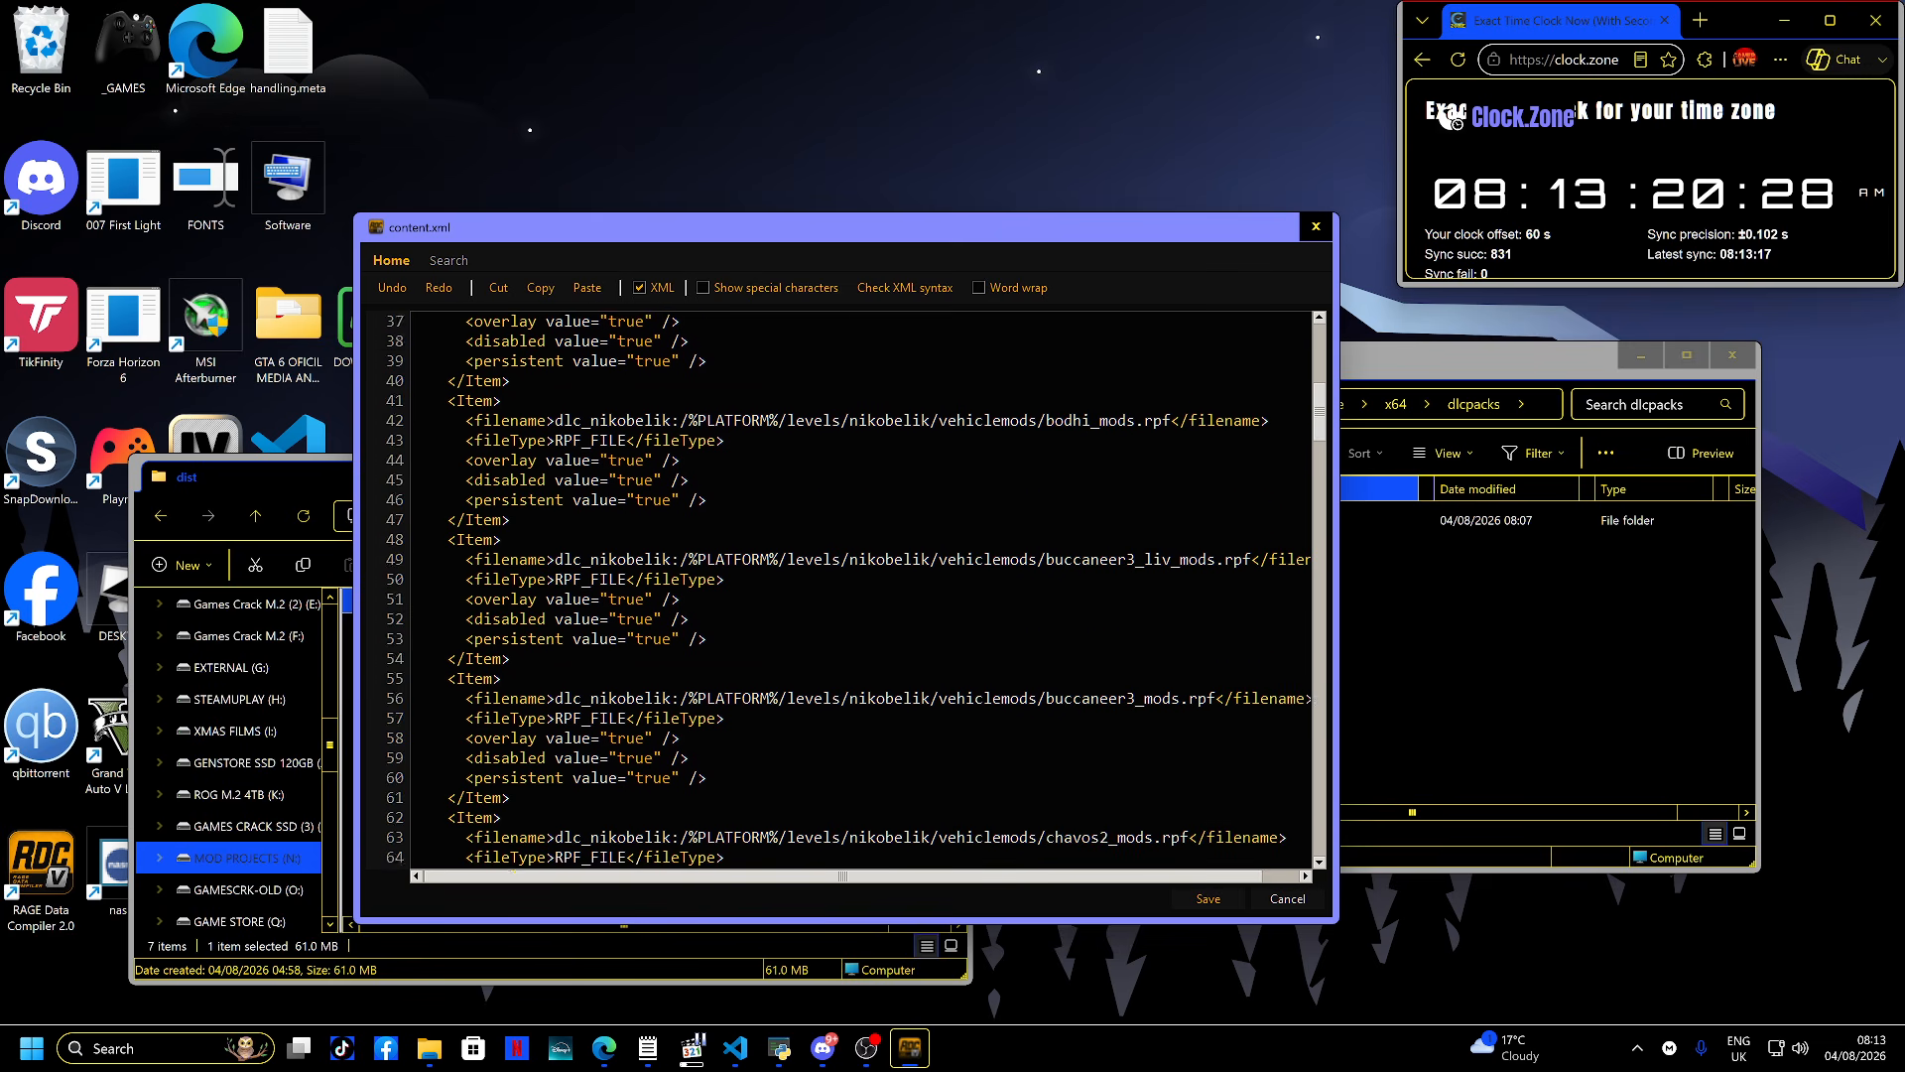
{"action": "scroll", "coordinate": [861, 590], "scroll_direction": "down", "scroll_amount": 15}
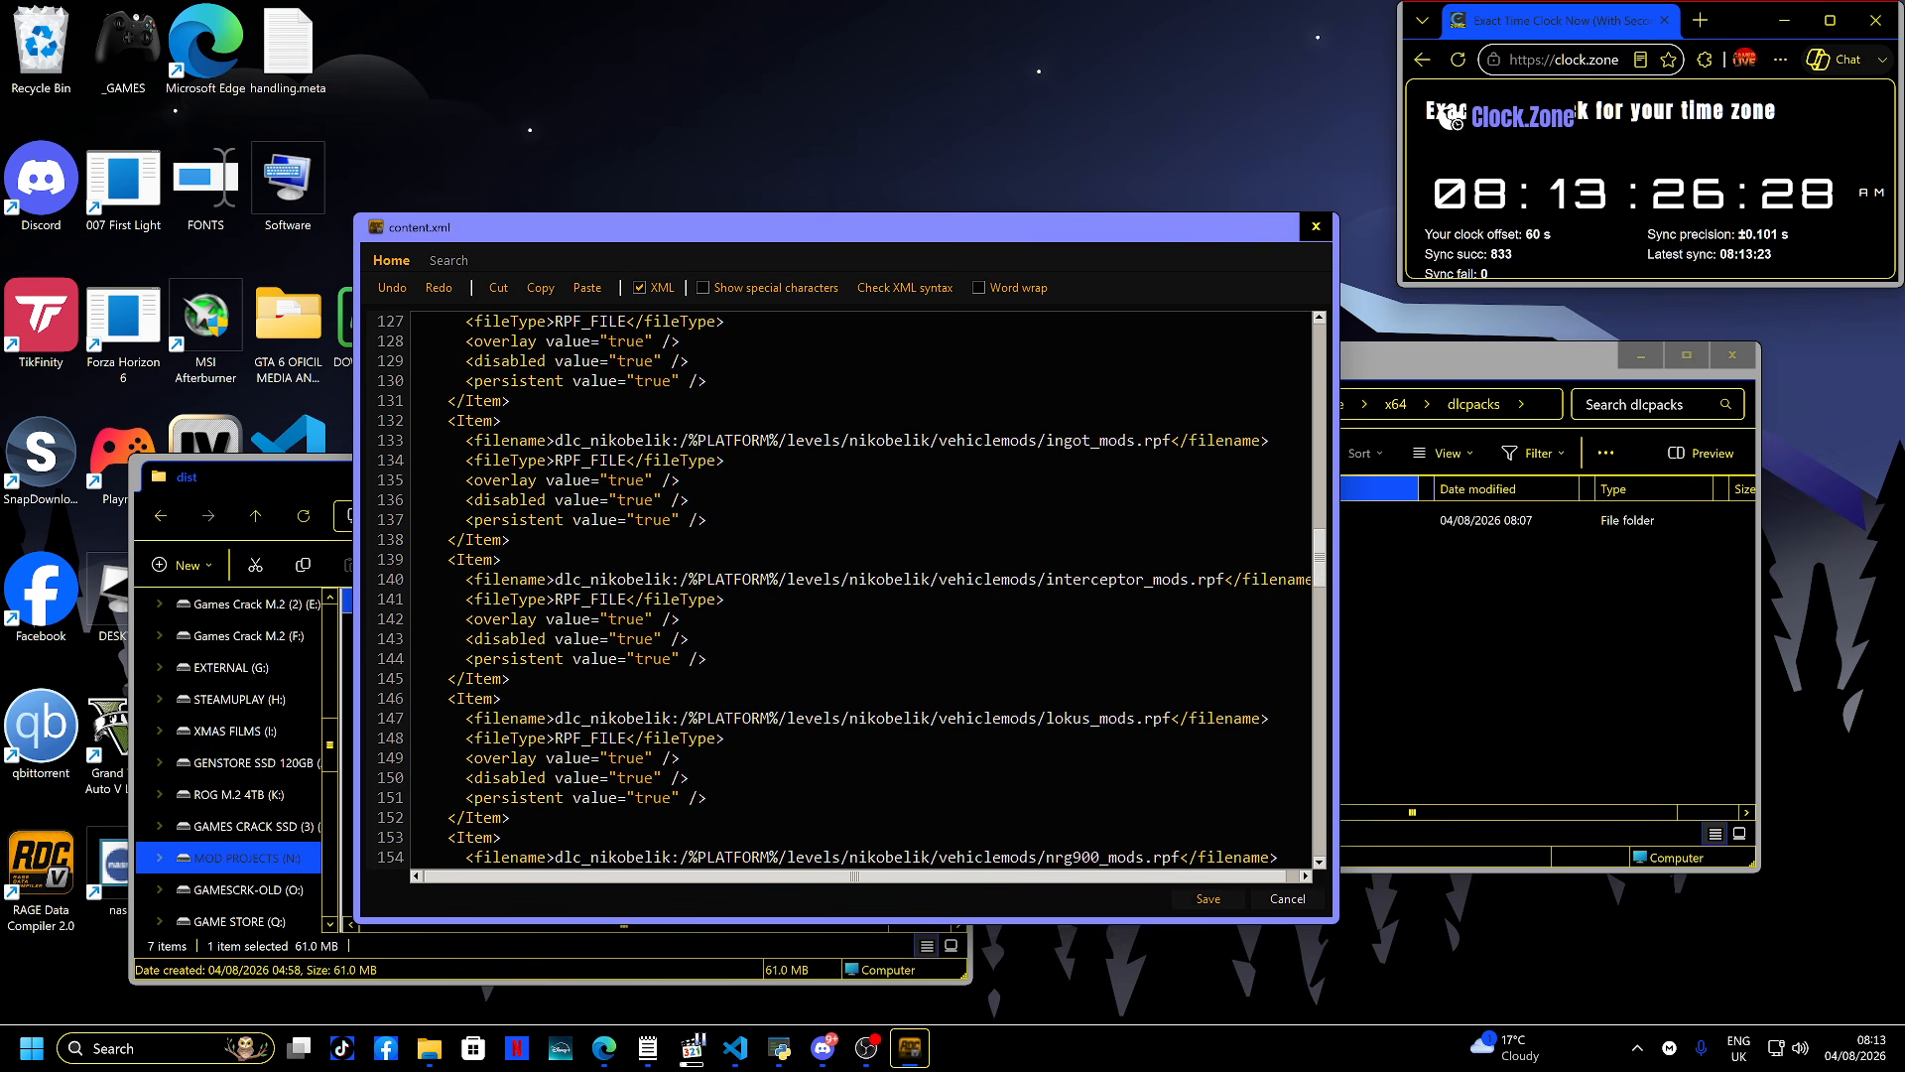
{"action": "left_click", "coordinate": [904, 288]}
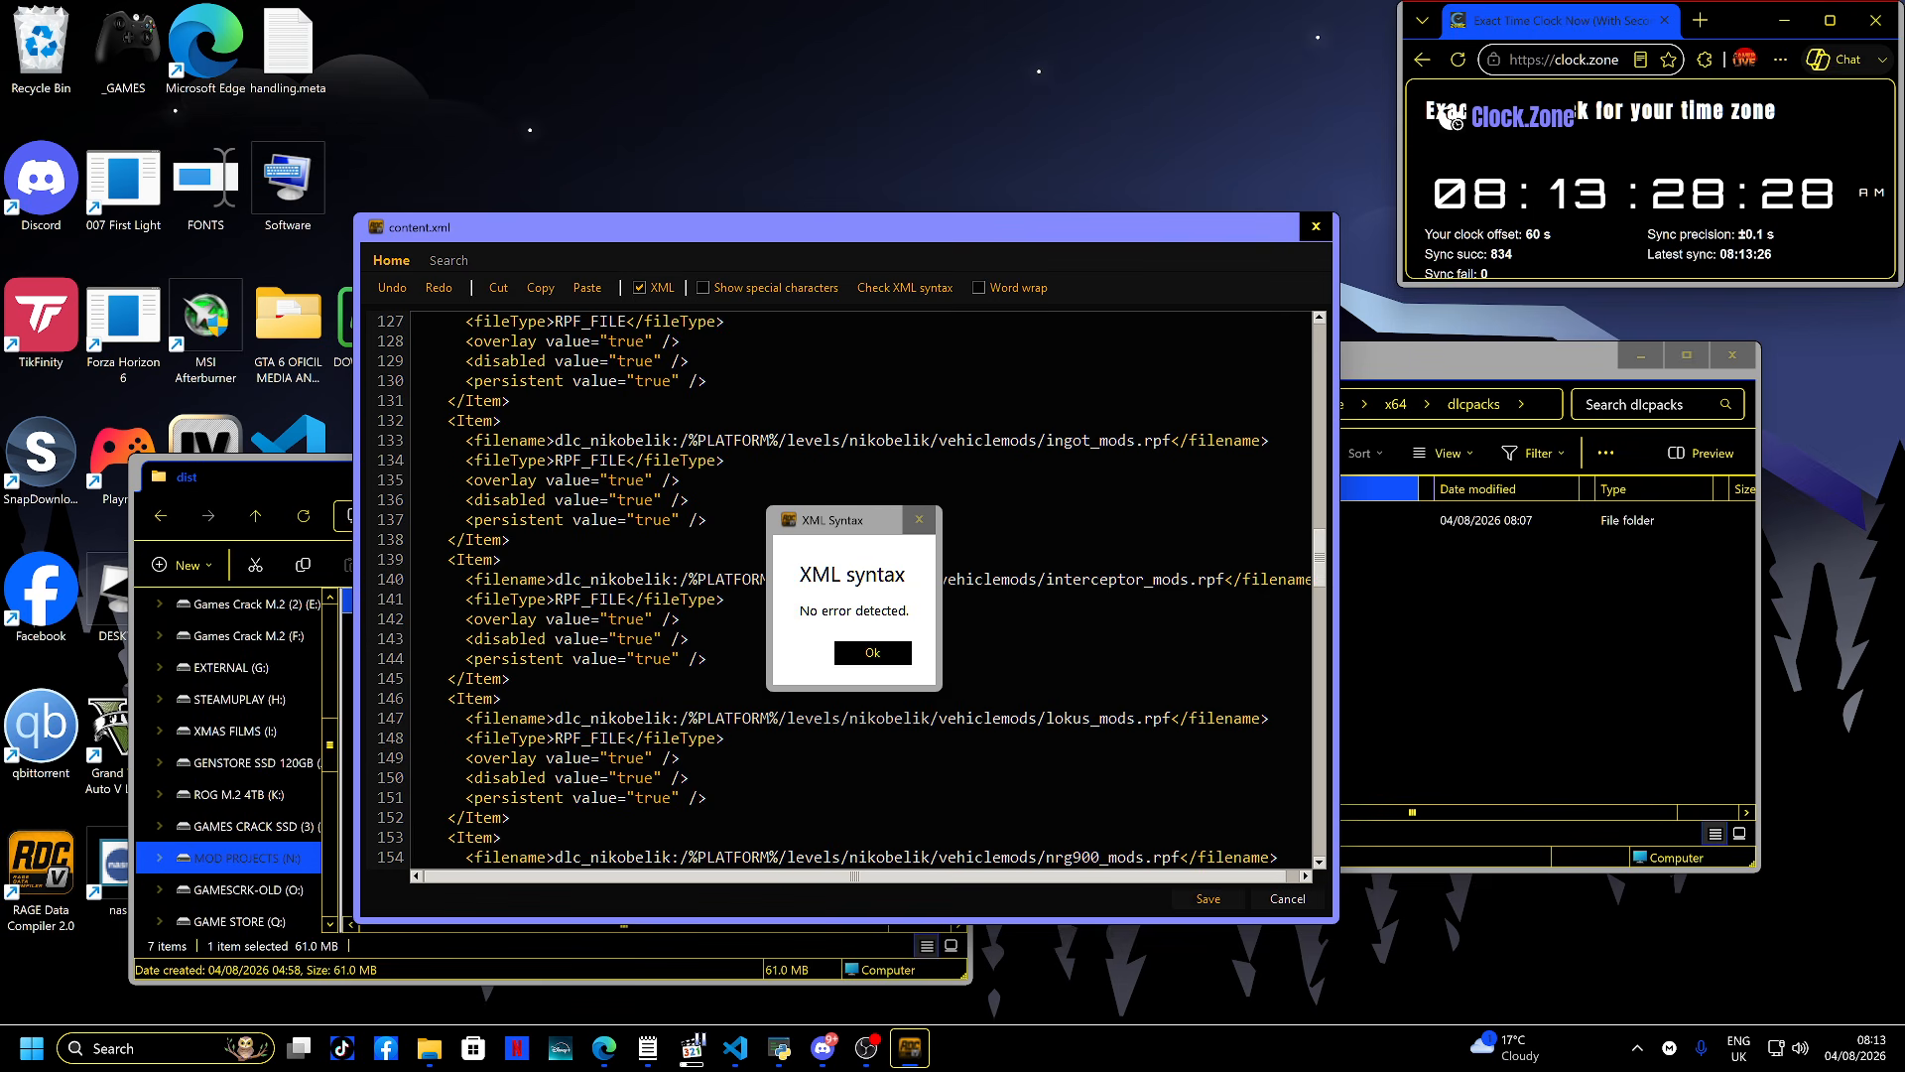
{"action": "key", "text": "Return"}
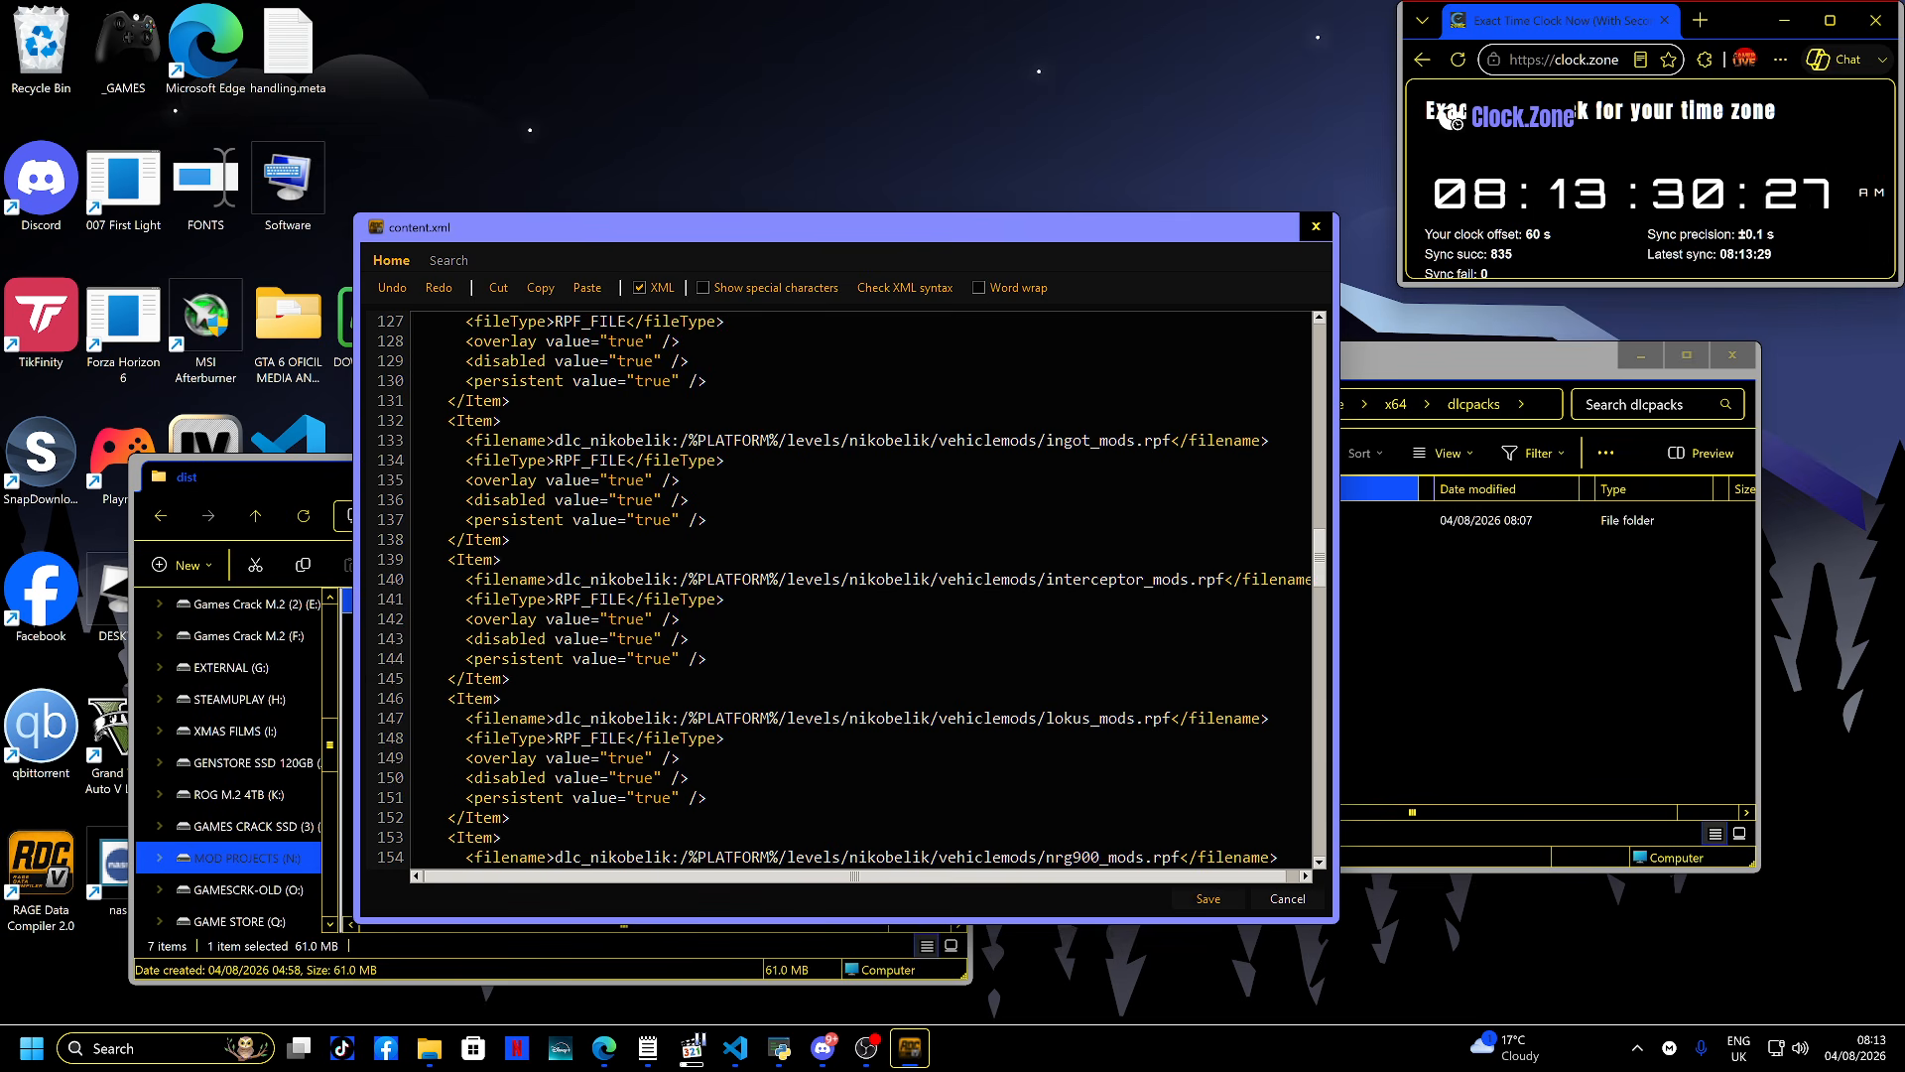
- Review the rest of content.xml, including the filesToEnable lists and change sets, and close it
{"action": "scroll", "coordinate": [853, 589], "scroll_direction": "down", "scroll_amount": 4}
{"action": "scroll", "coordinate": [853, 589], "scroll_direction": "down", "scroll_amount": 20}
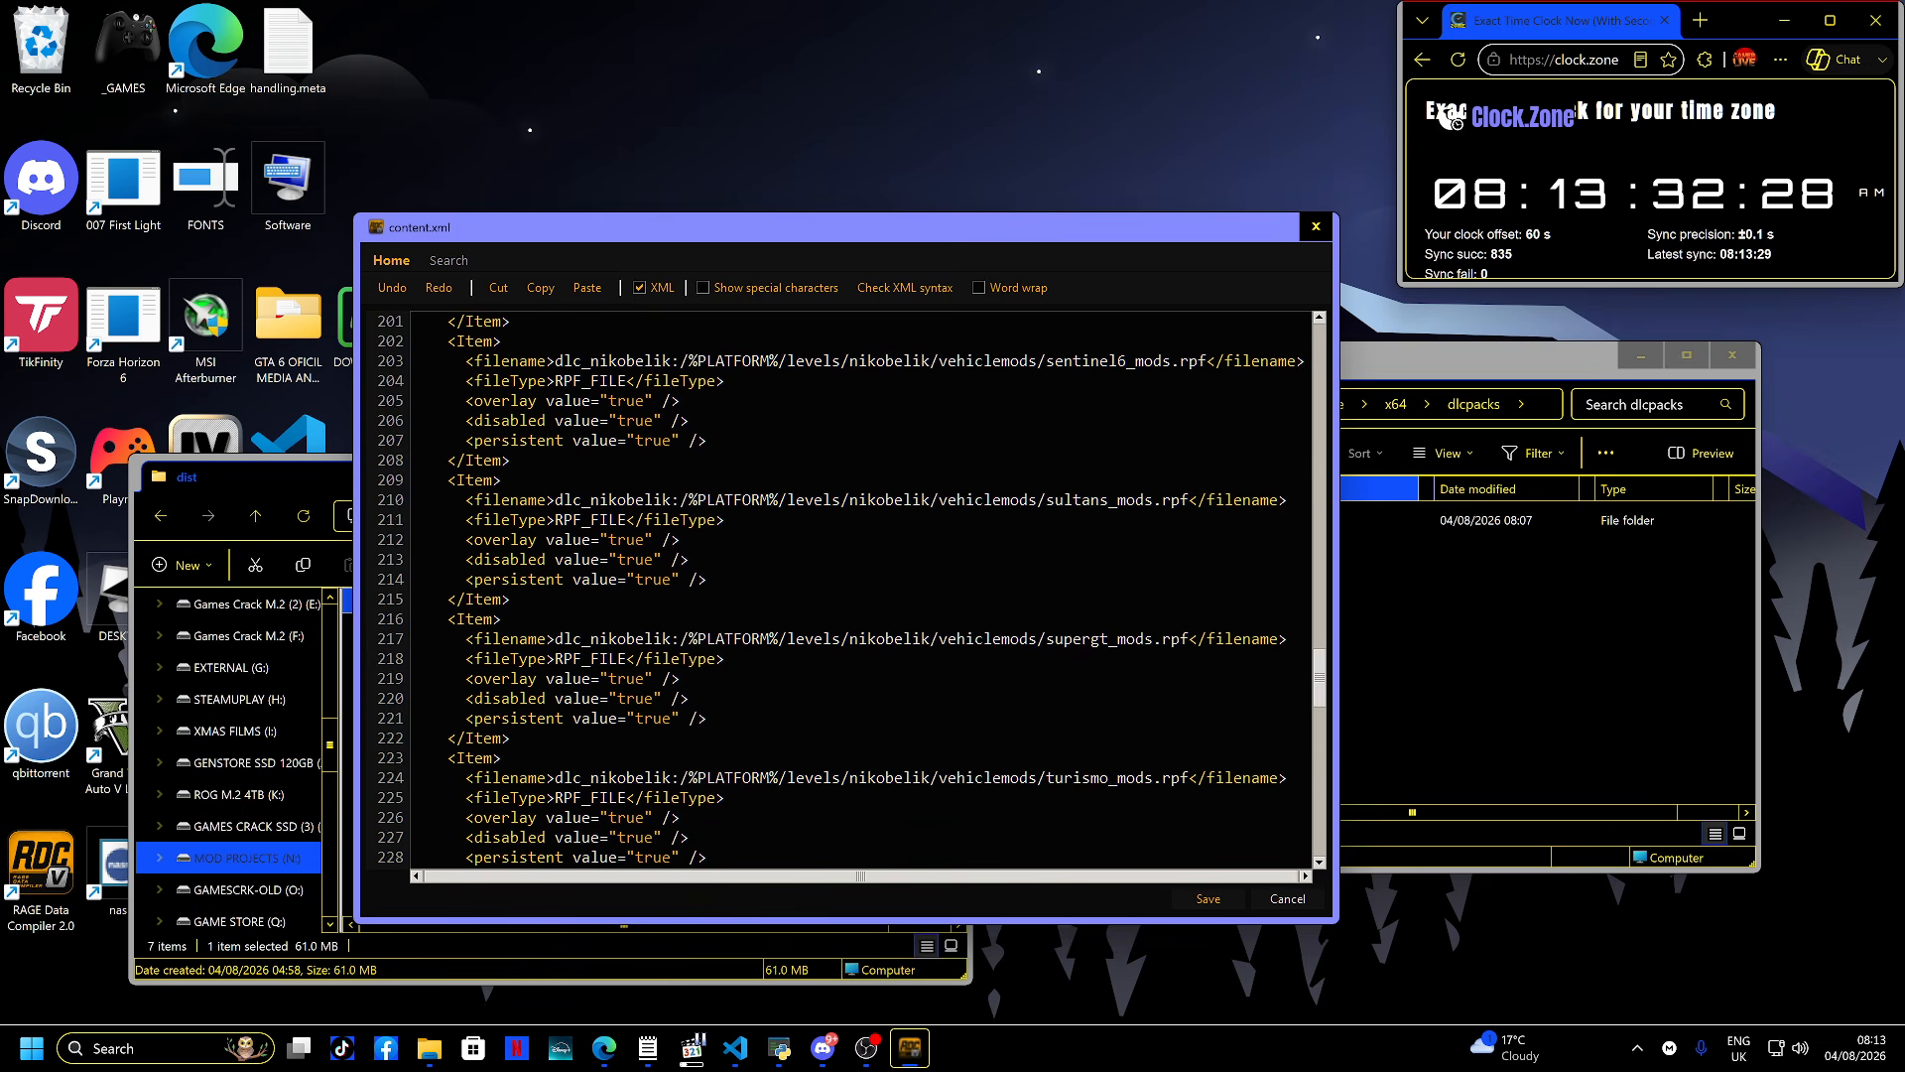
{"action": "scroll", "coordinate": [853, 590], "scroll_direction": "down", "scroll_amount": 11}
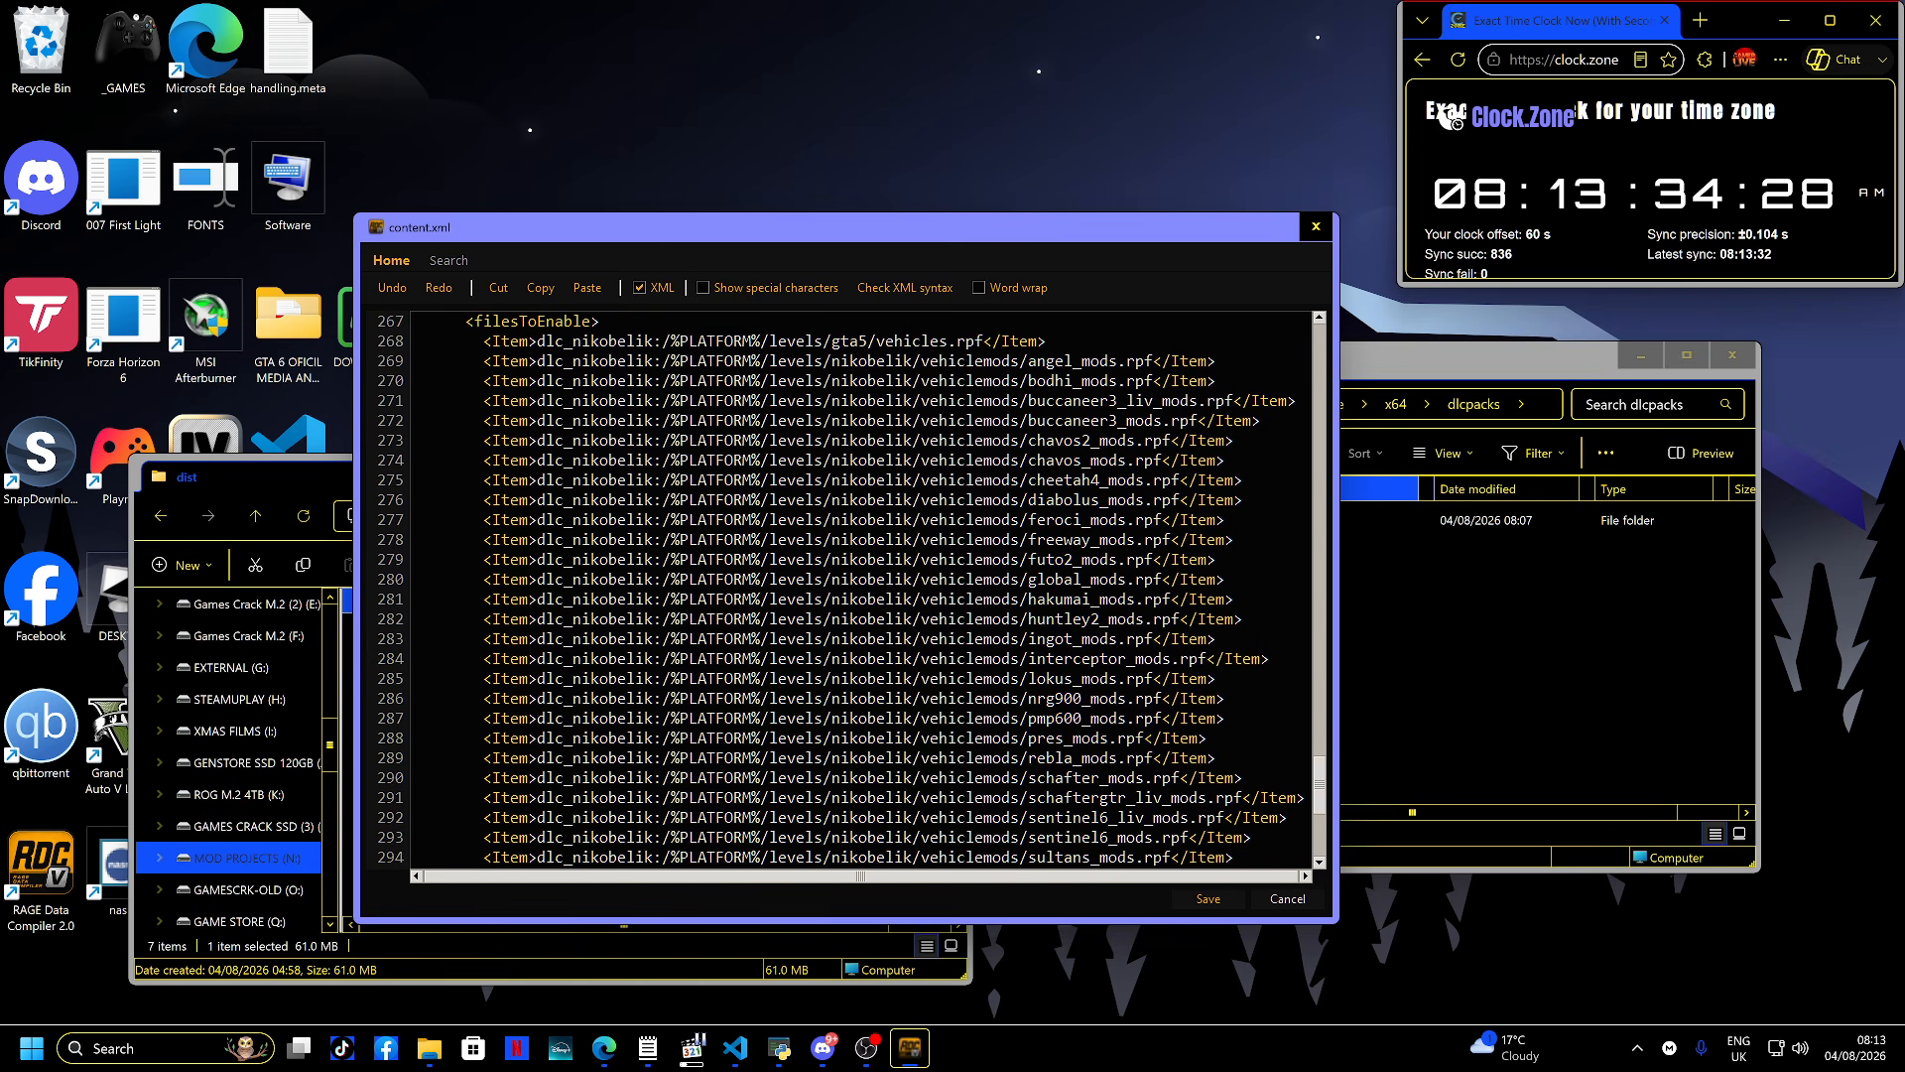
{"action": "scroll", "coordinate": [853, 590], "scroll_direction": "up", "scroll_amount": 1}
{"action": "scroll", "coordinate": [854, 589], "scroll_direction": "down", "scroll_amount": 12}
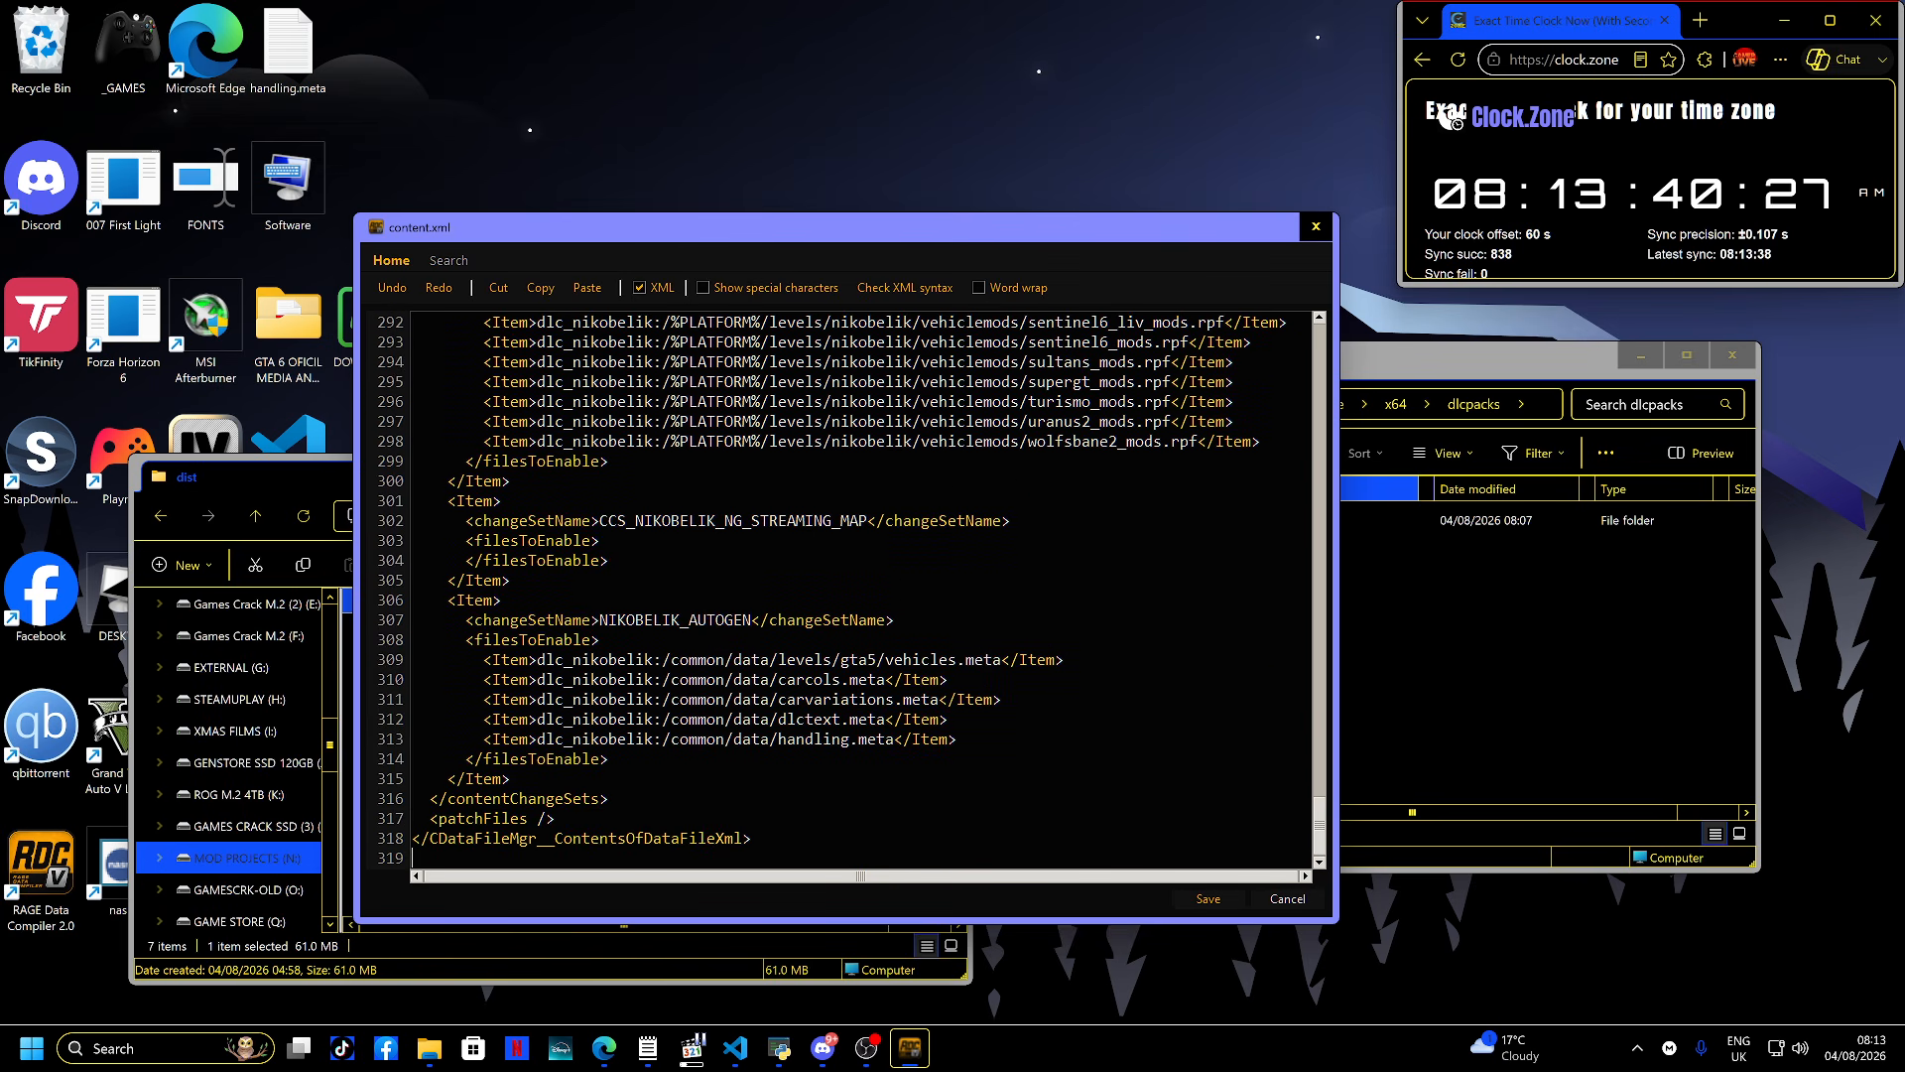
{"action": "scroll", "coordinate": [853, 585], "scroll_direction": "up", "scroll_amount": 3}
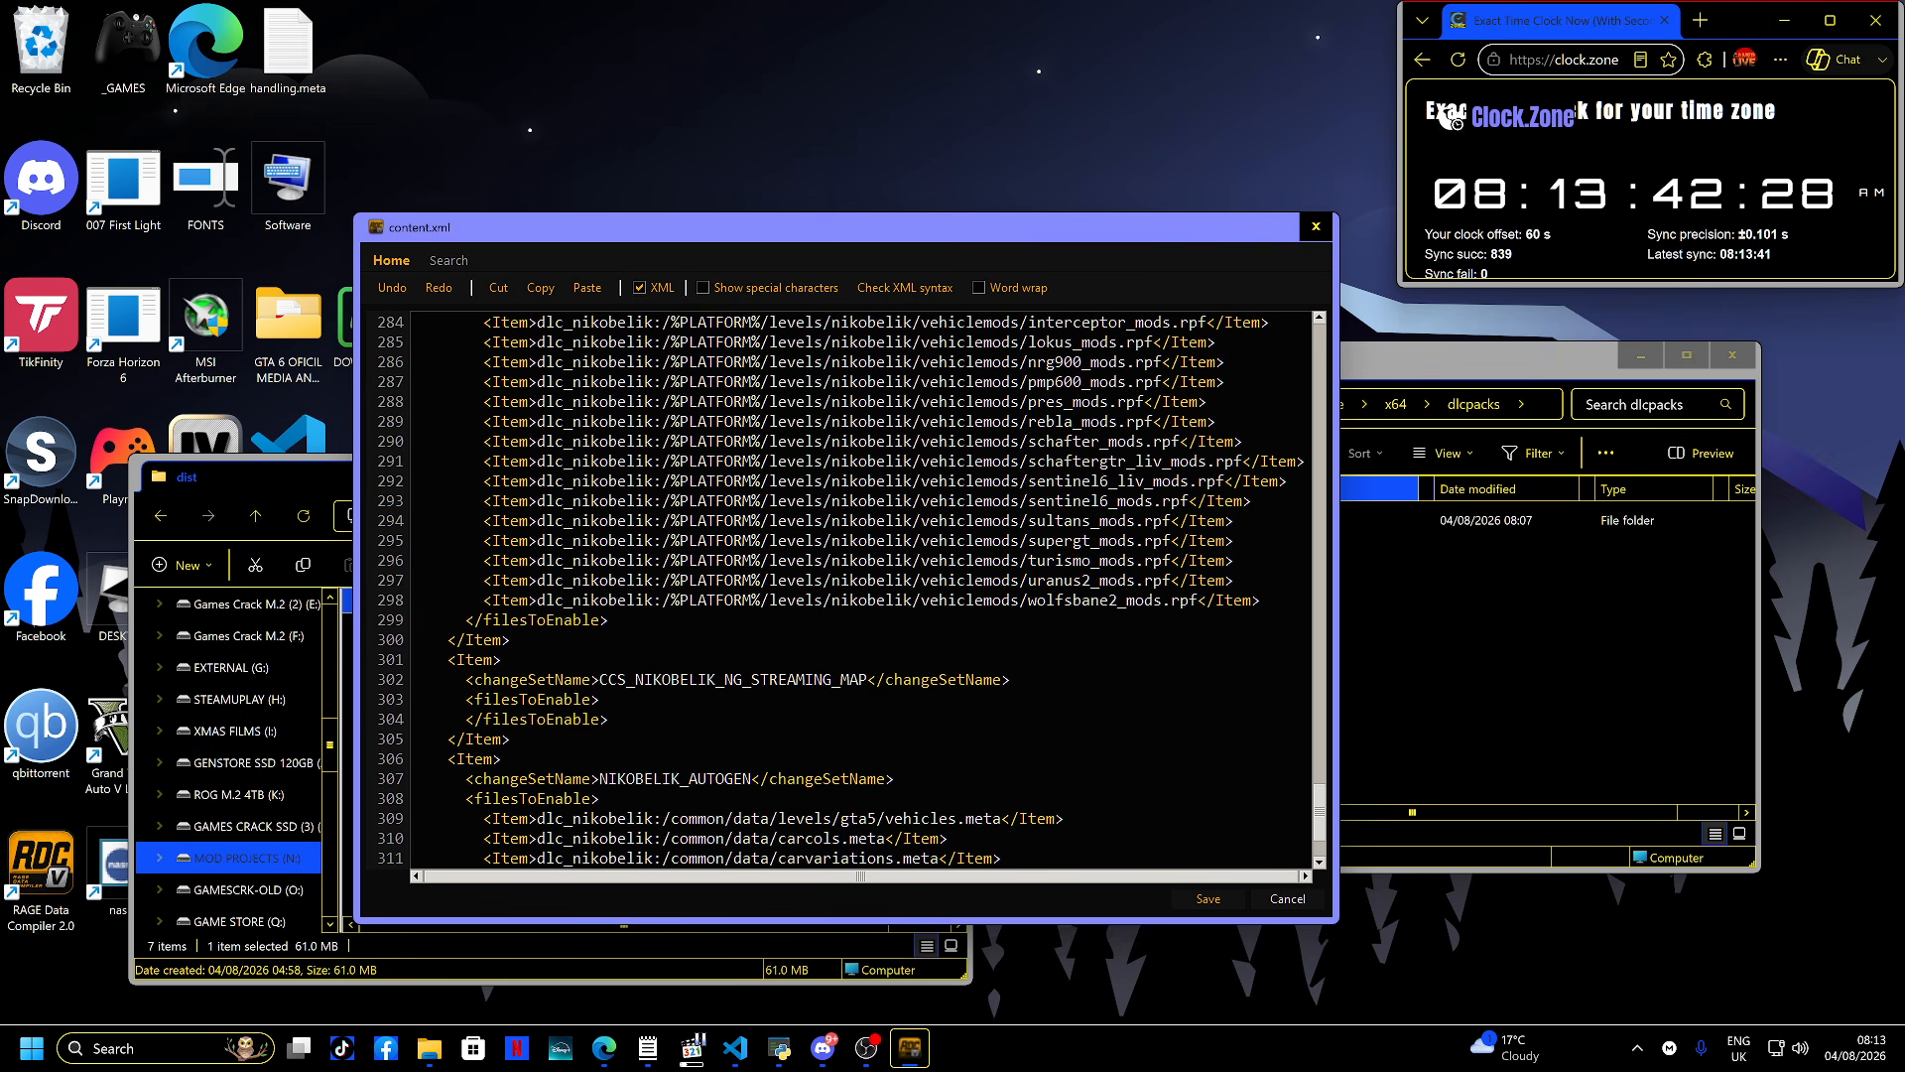
{"action": "key", "text": "Escape"}
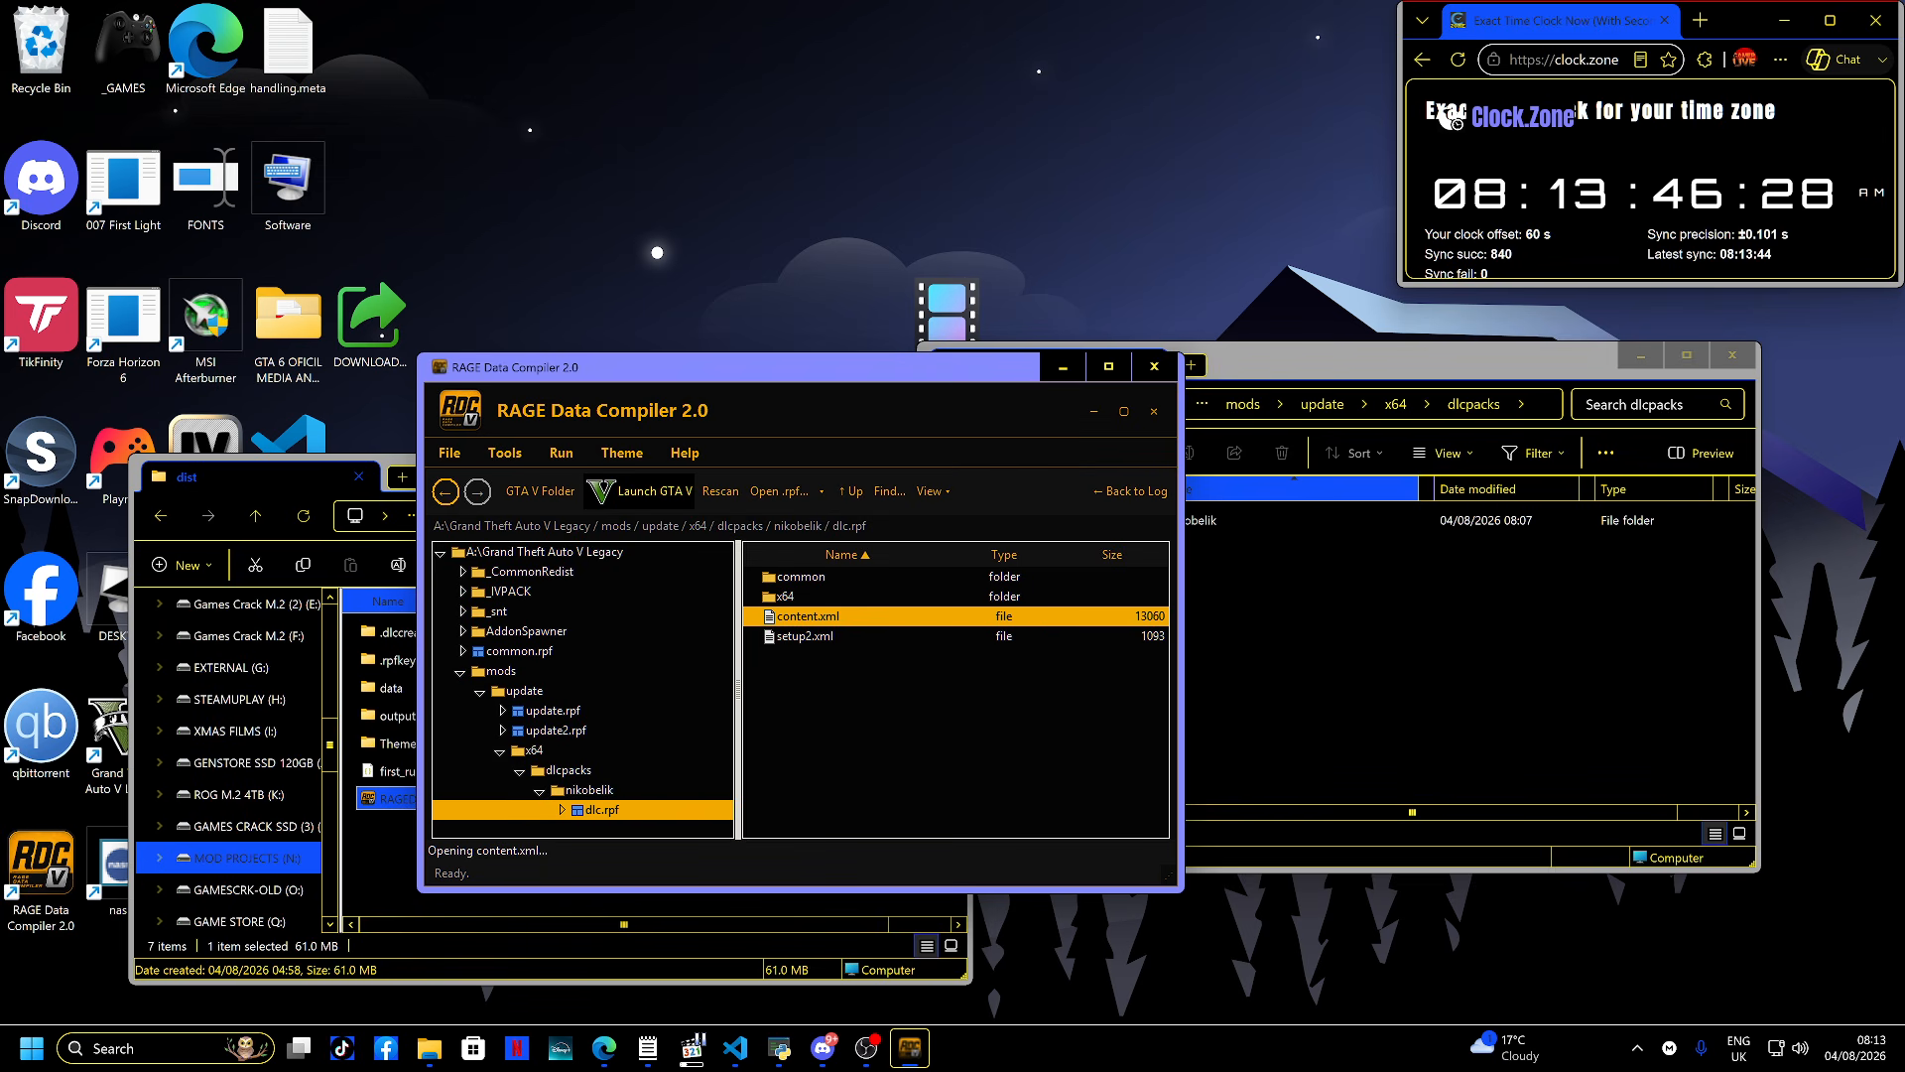
- Open setup2.xml inside dlc.rpf, review it, run the XML syntax check and close it
{"action": "key", "text": "Down"}
{"action": "key", "text": "Return"}
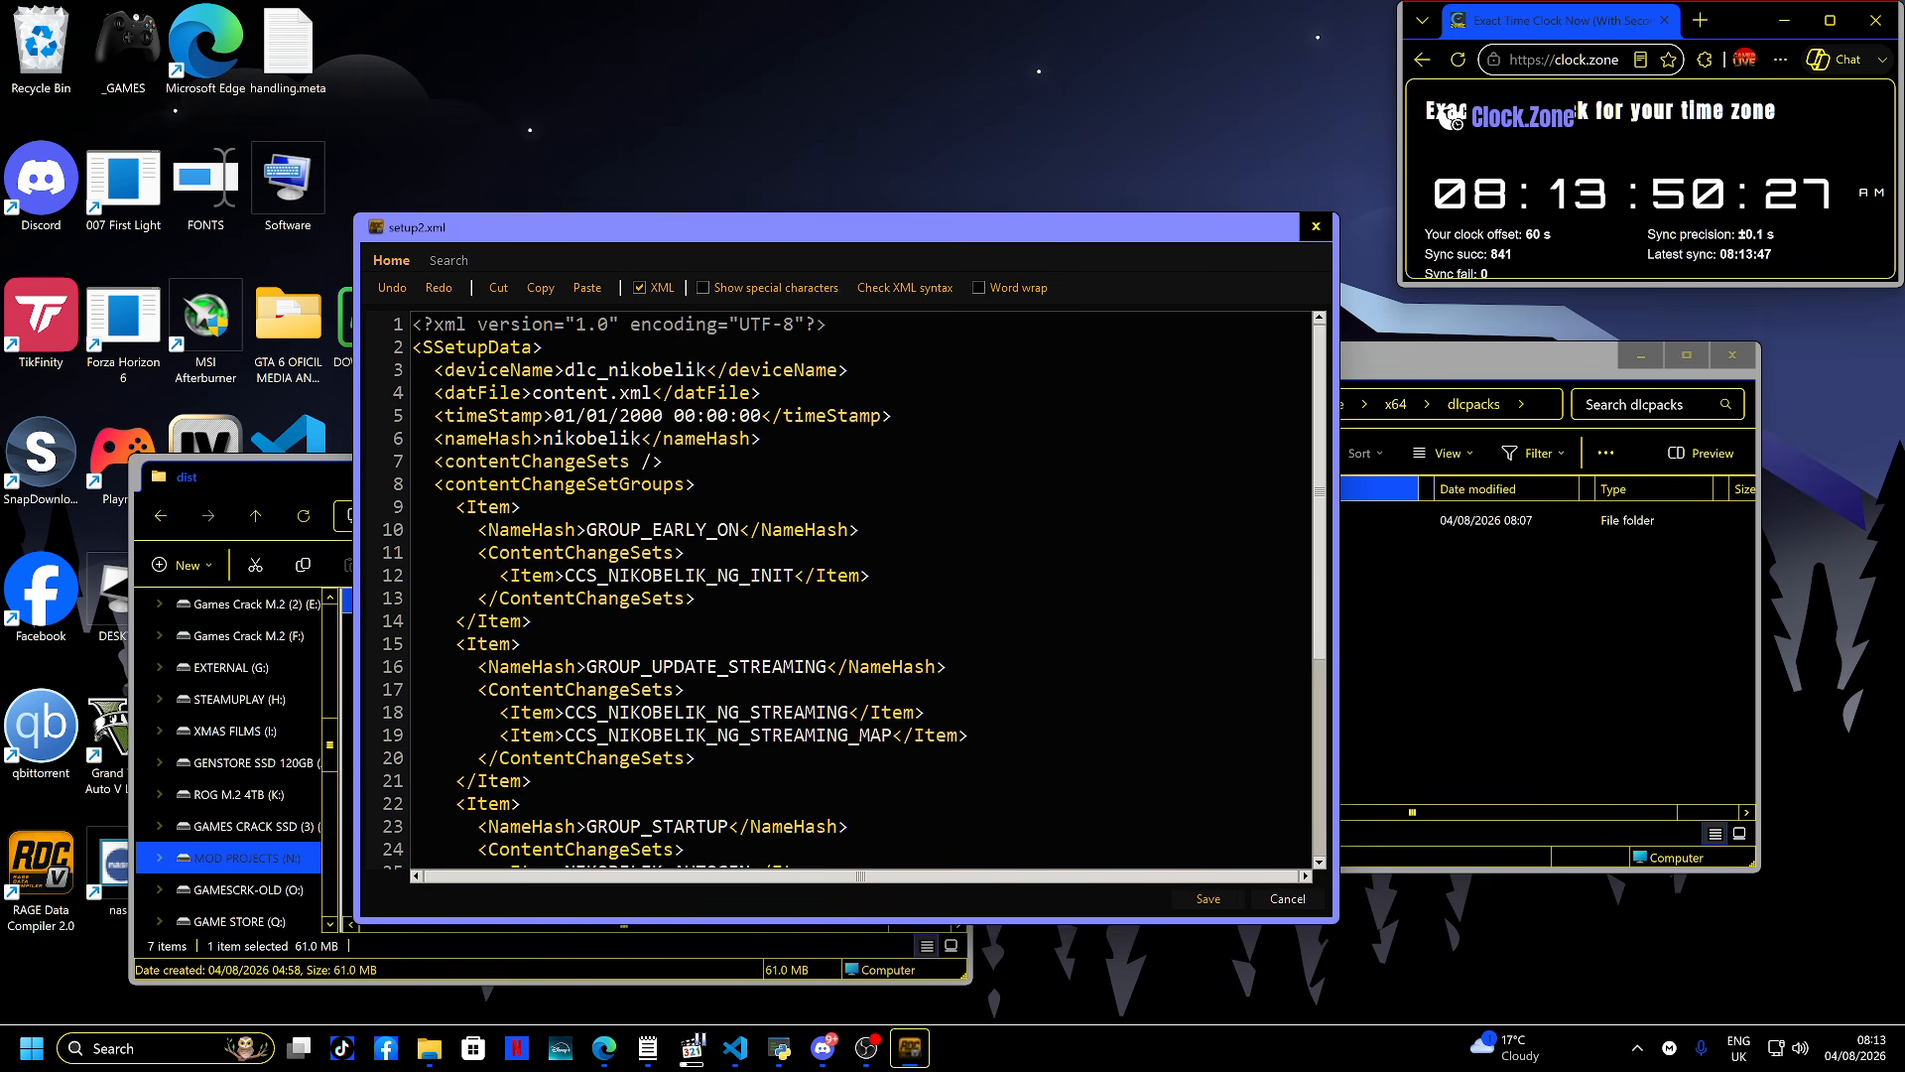
{"action": "scroll", "coordinate": [858, 585], "scroll_direction": "down", "scroll_amount": 5}
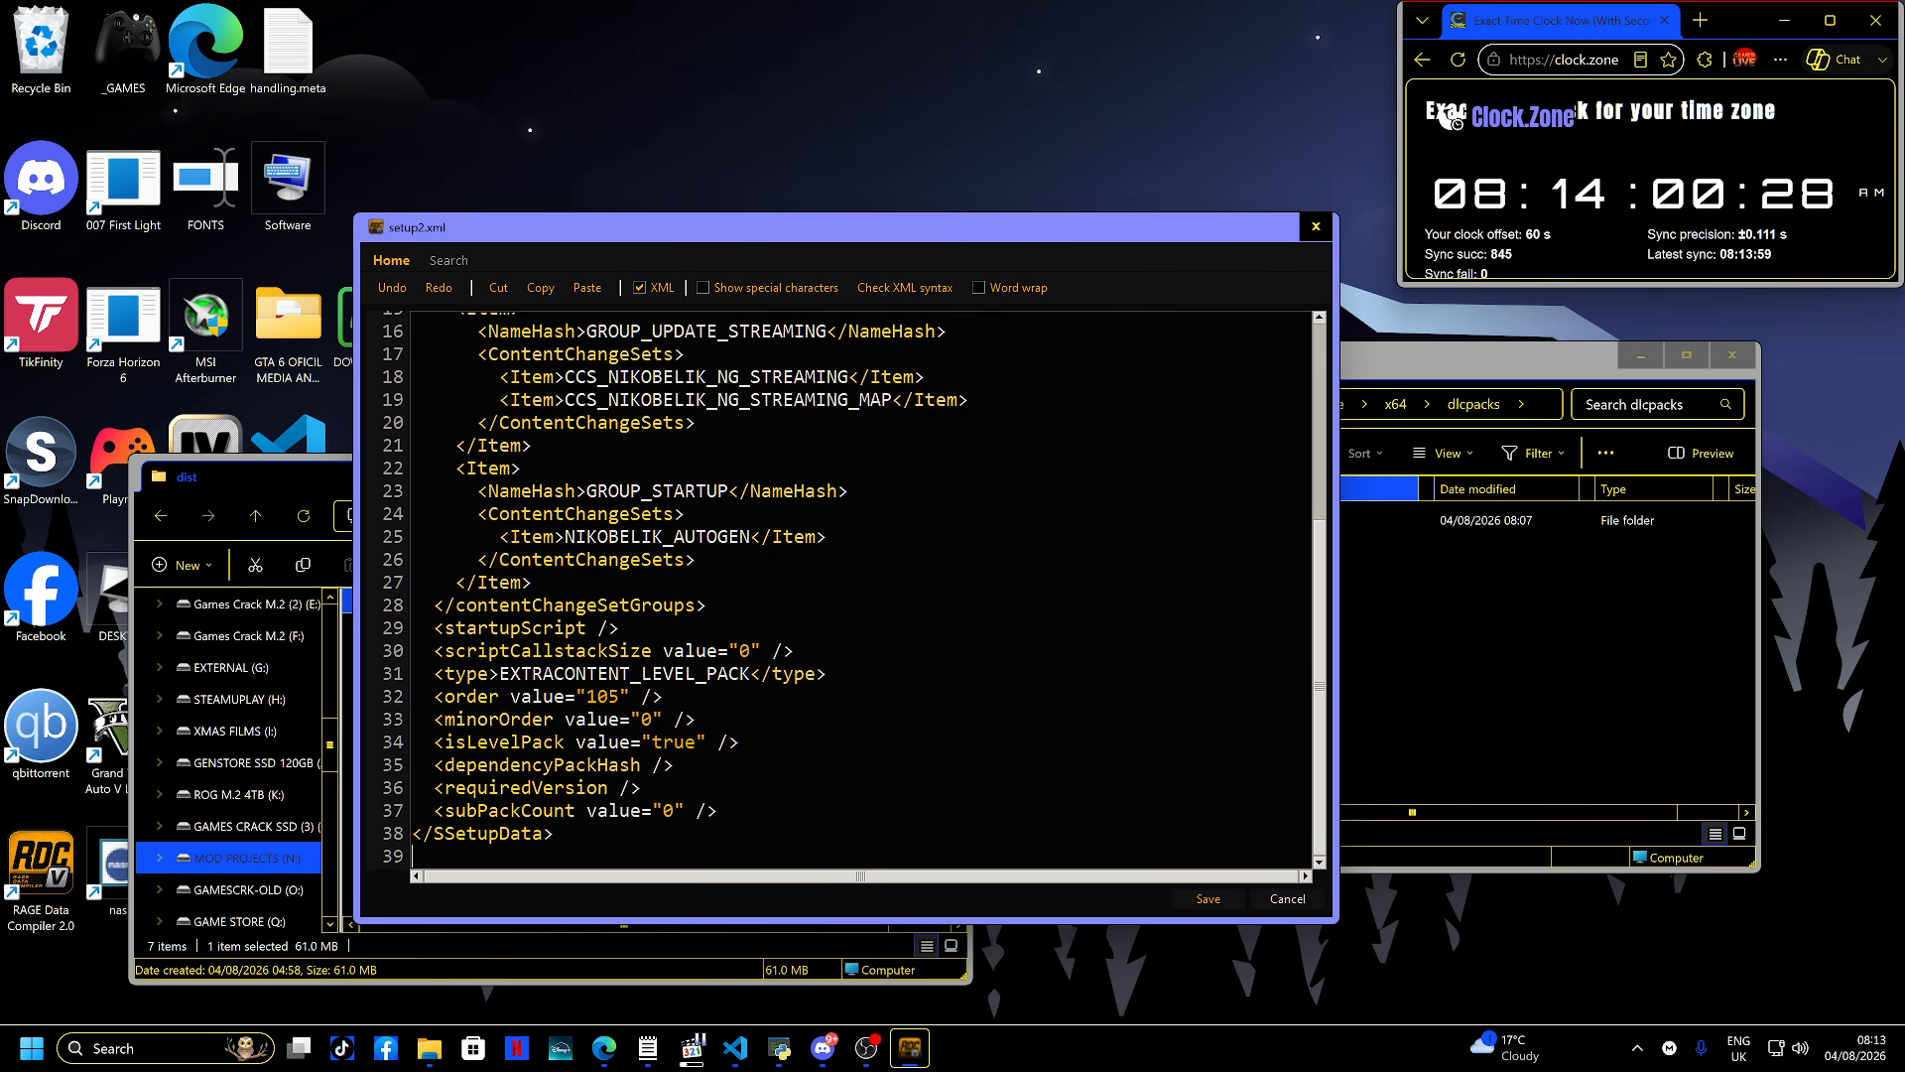
{"action": "scroll", "coordinate": [854, 590], "scroll_direction": "up", "scroll_amount": 5}
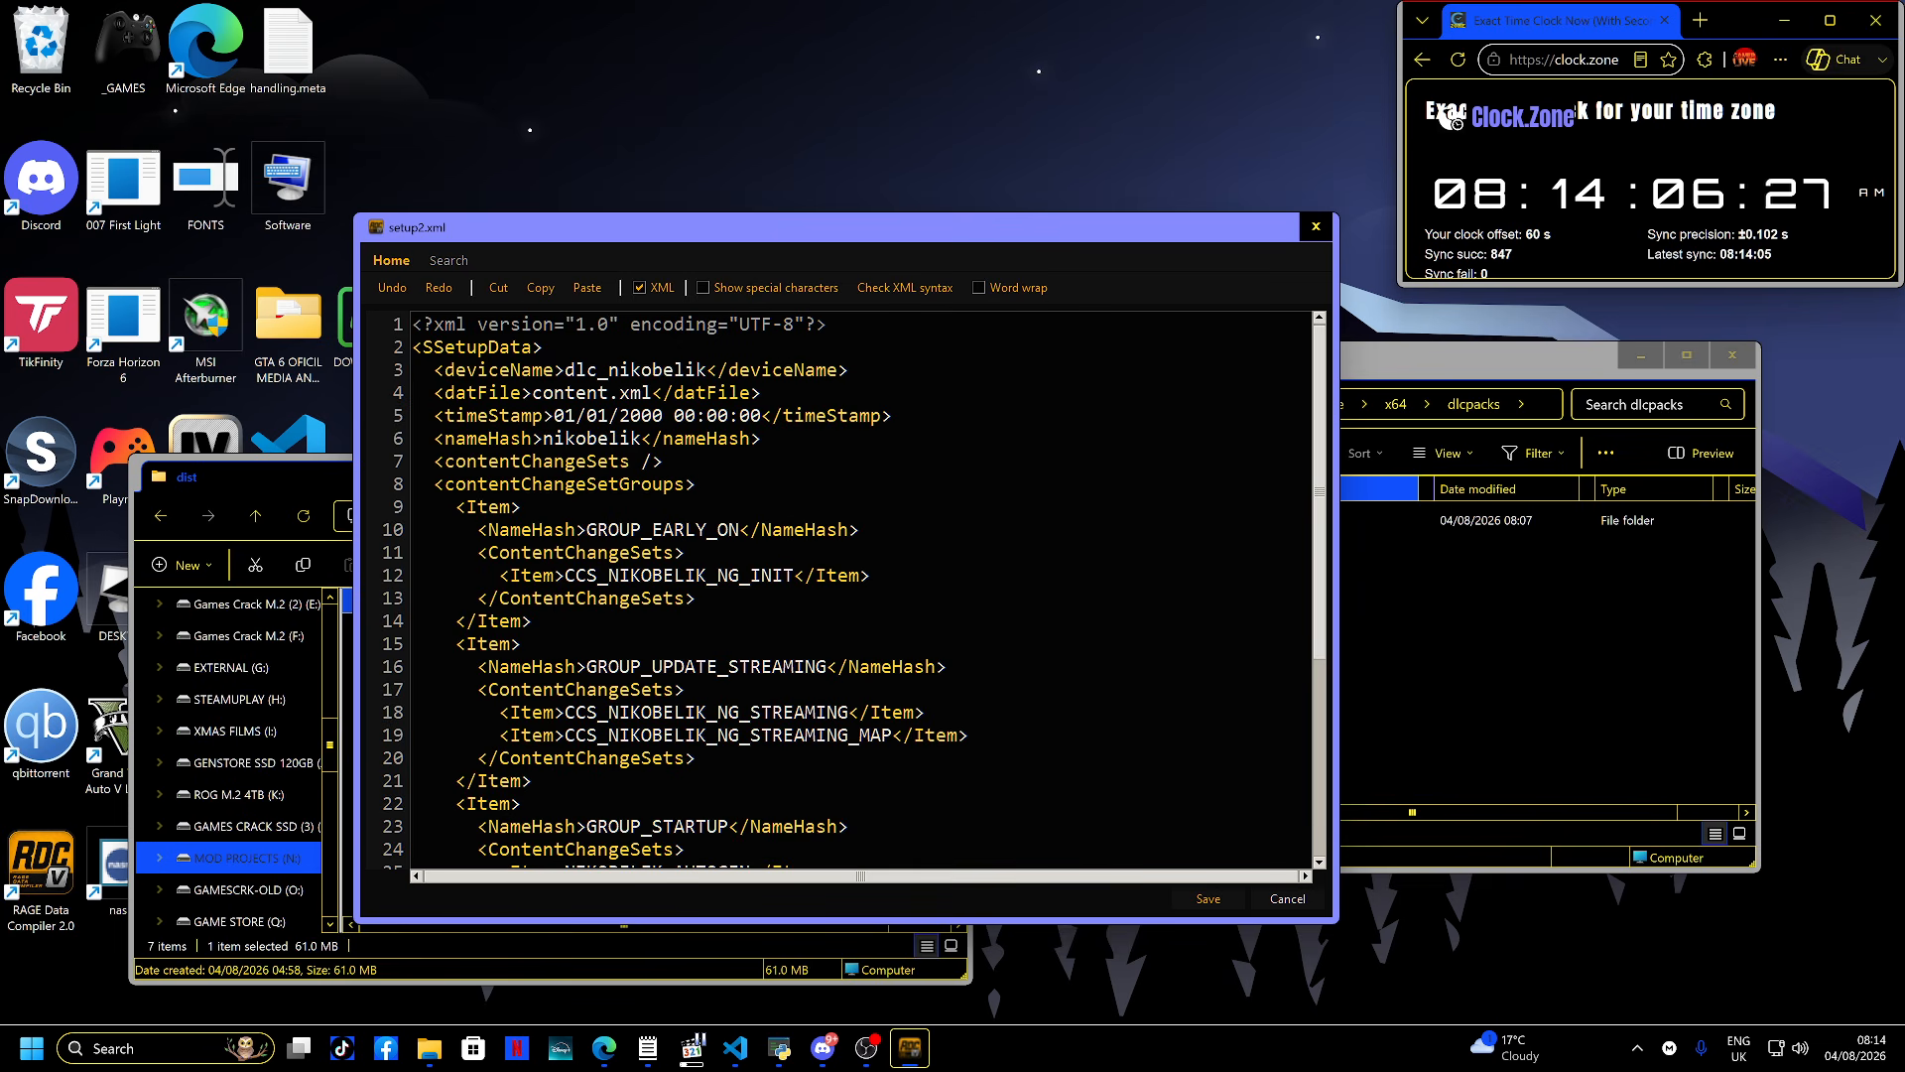
{"action": "left_click", "coordinate": [904, 288]}
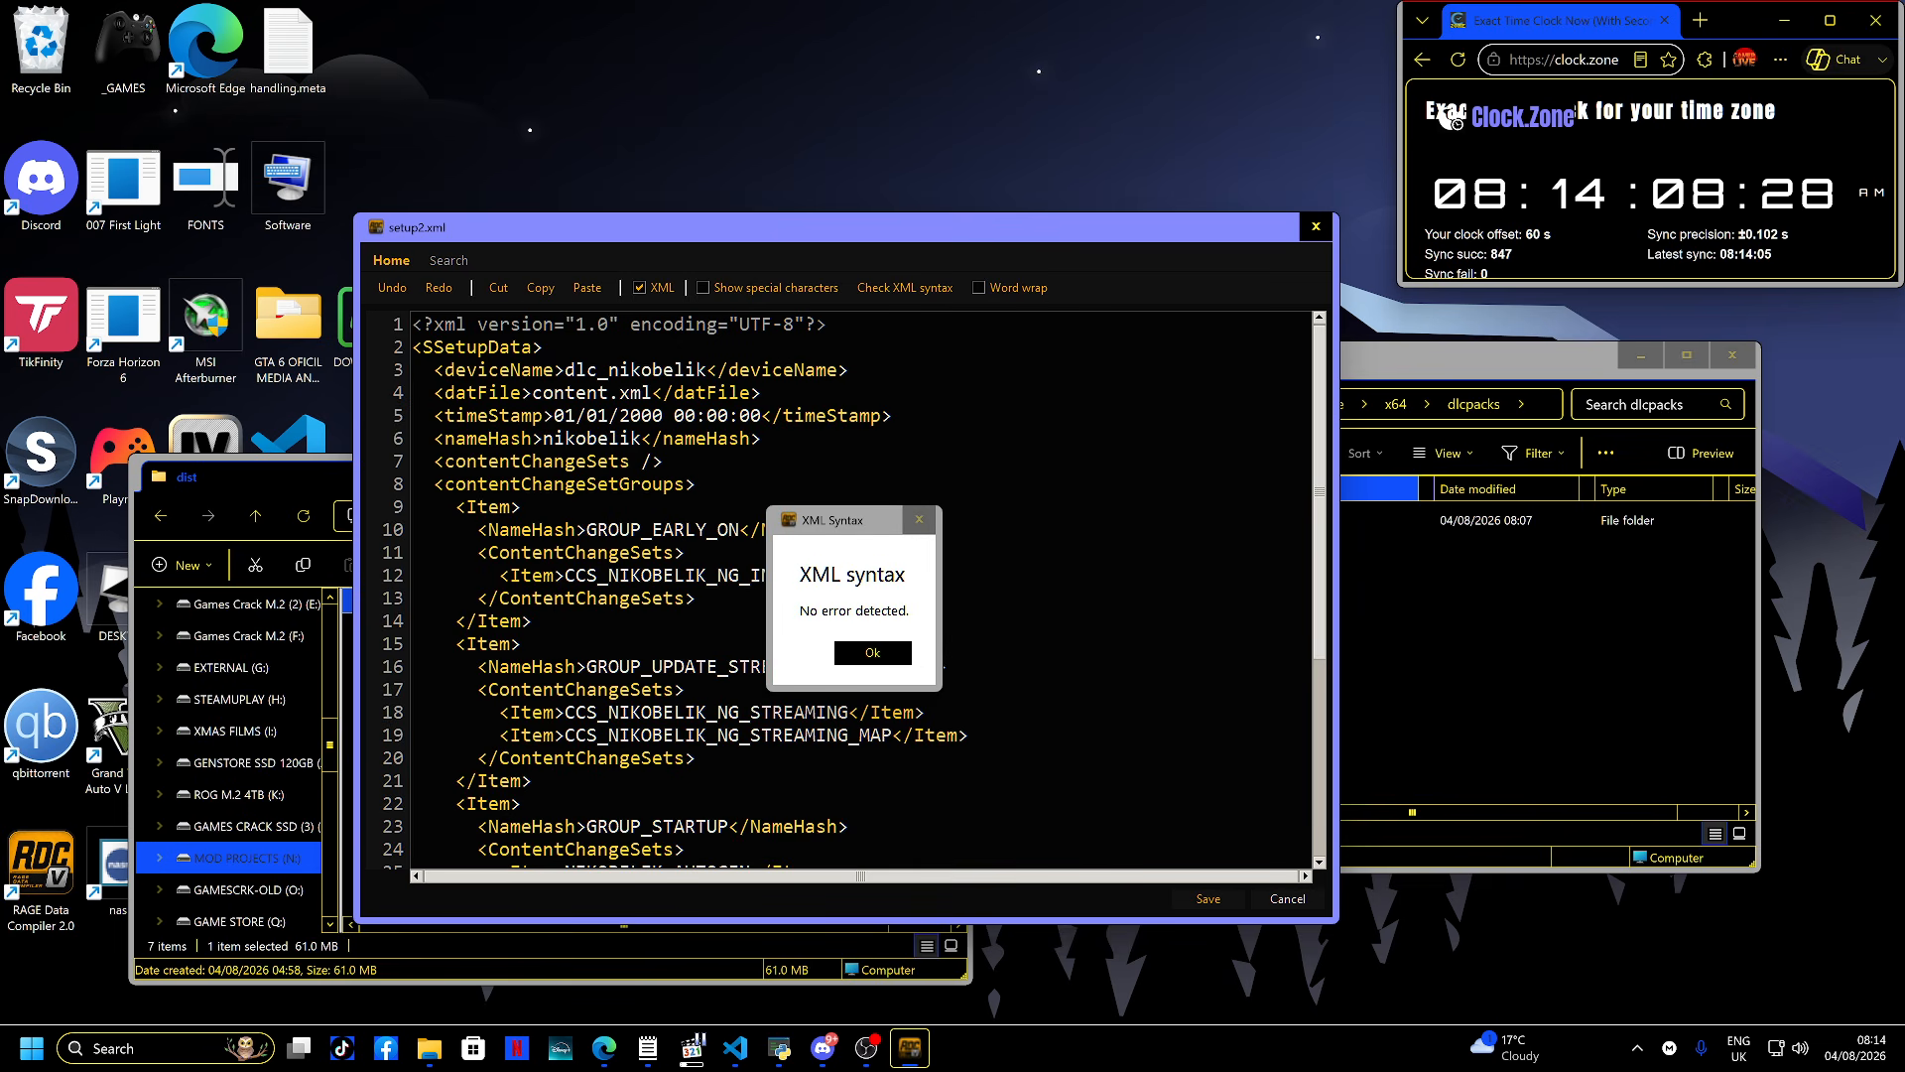
{"action": "key", "text": "Escape"}
{"action": "key", "text": "Escape"}
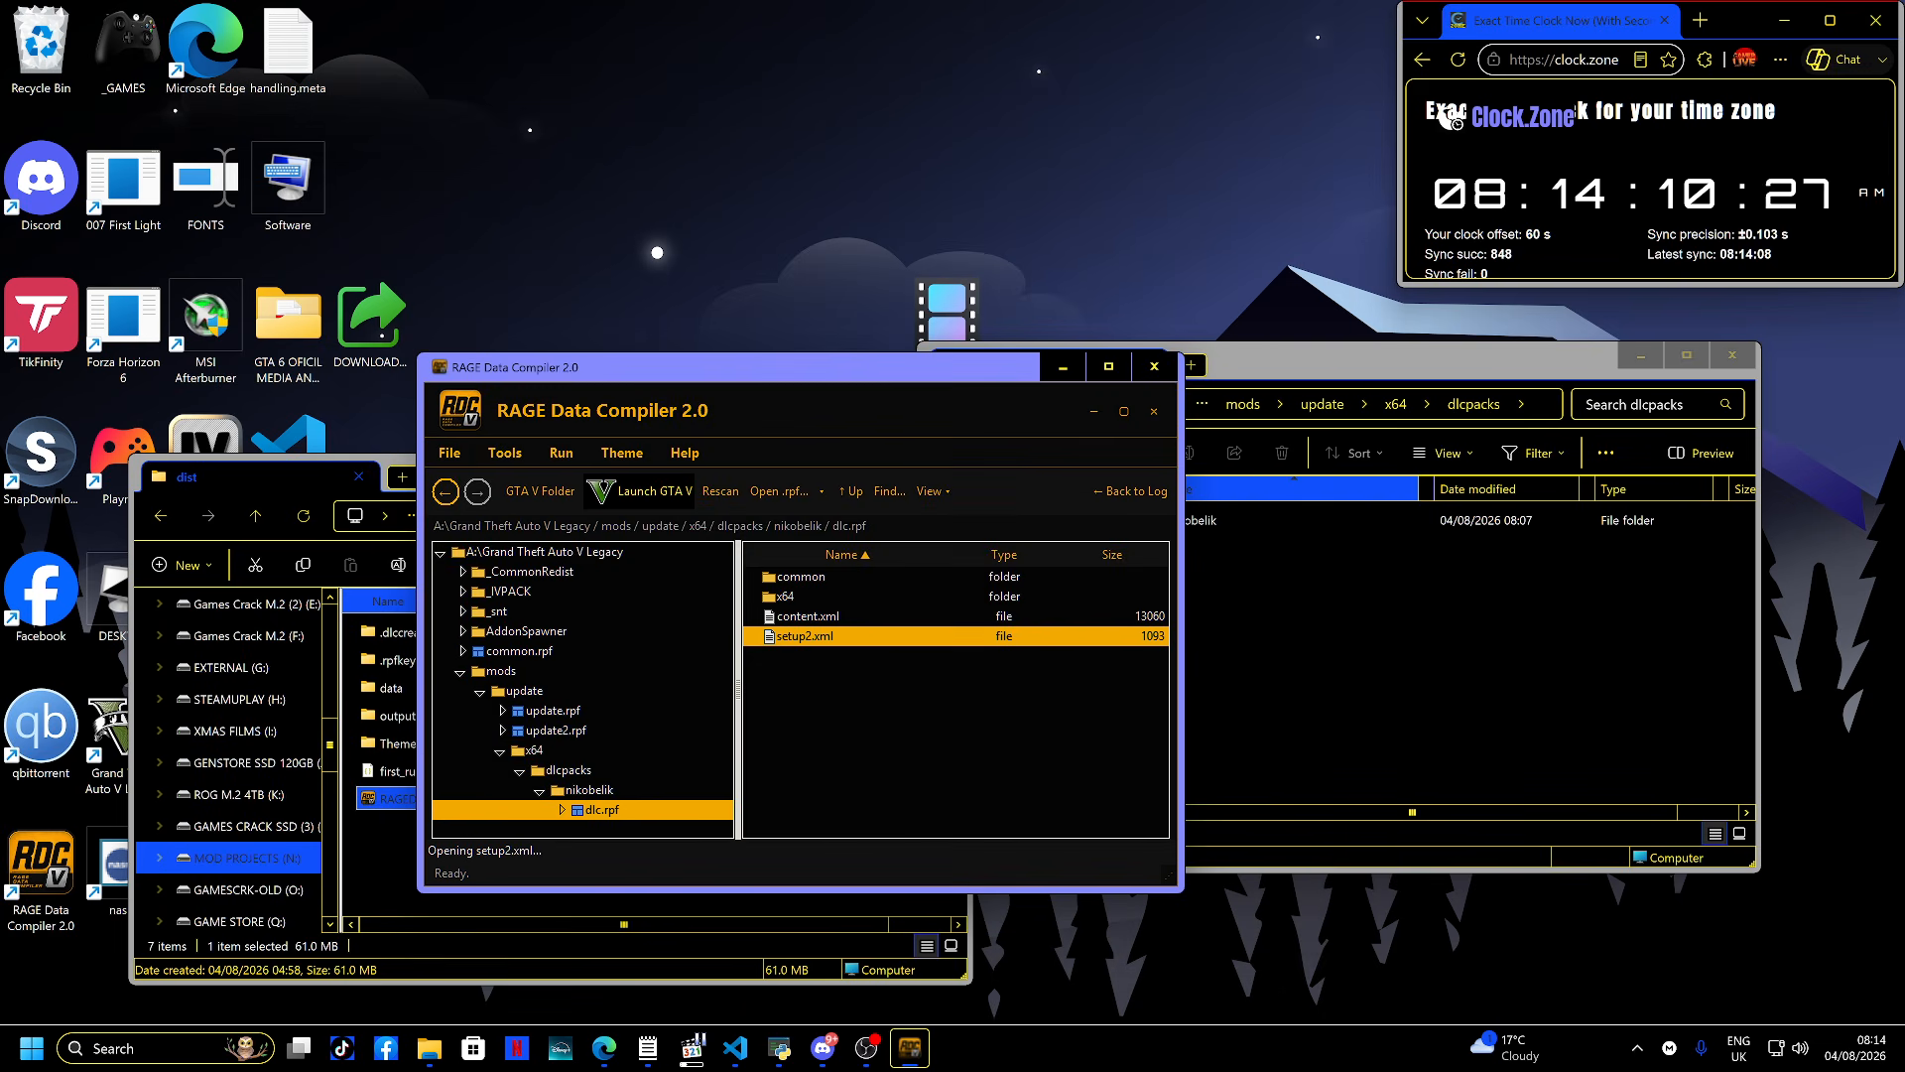
- Browse into dlc.rpf's common\data folder, open dlctext.meta to inspect it and close it
{"action": "double_click", "coordinate": [801, 577]}
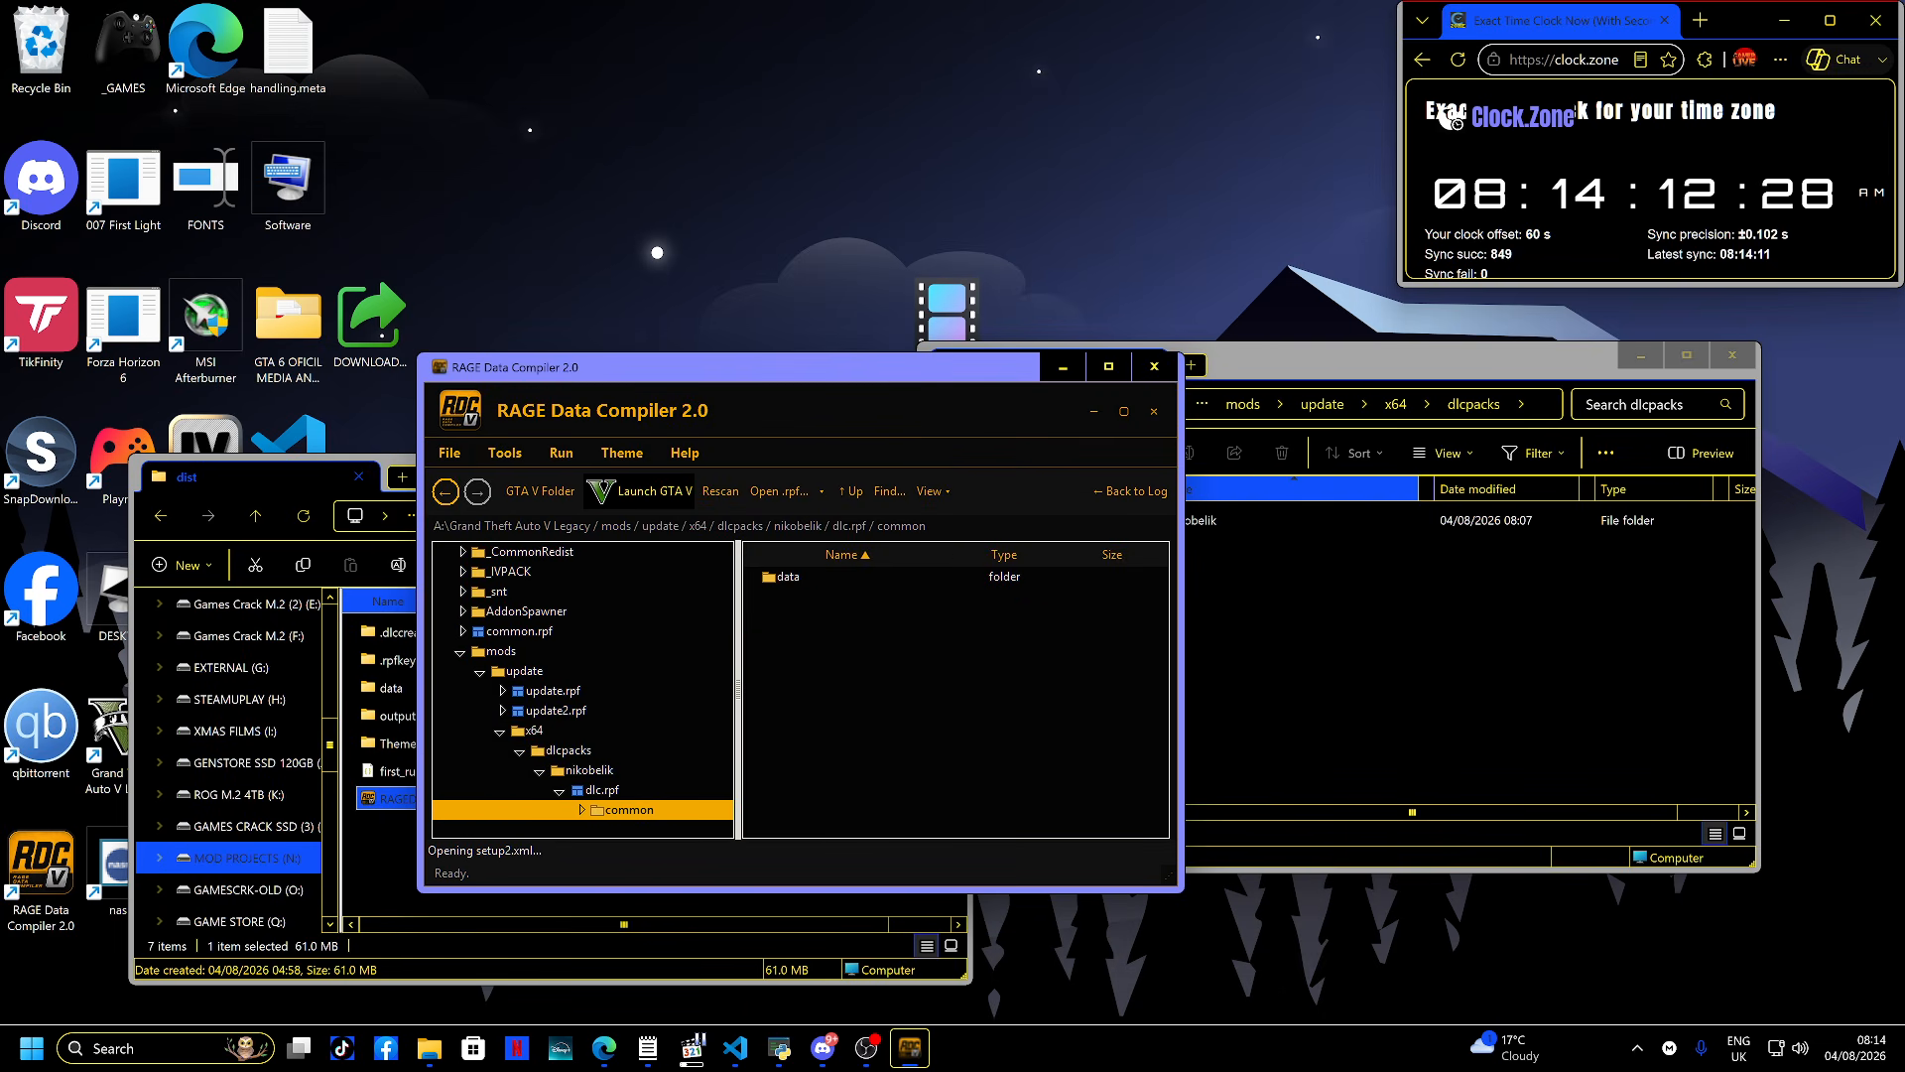
{"action": "double_click", "coordinate": [794, 577]}
{"action": "double_click", "coordinate": [794, 577]}
{"action": "left_click", "coordinate": [445, 491]}
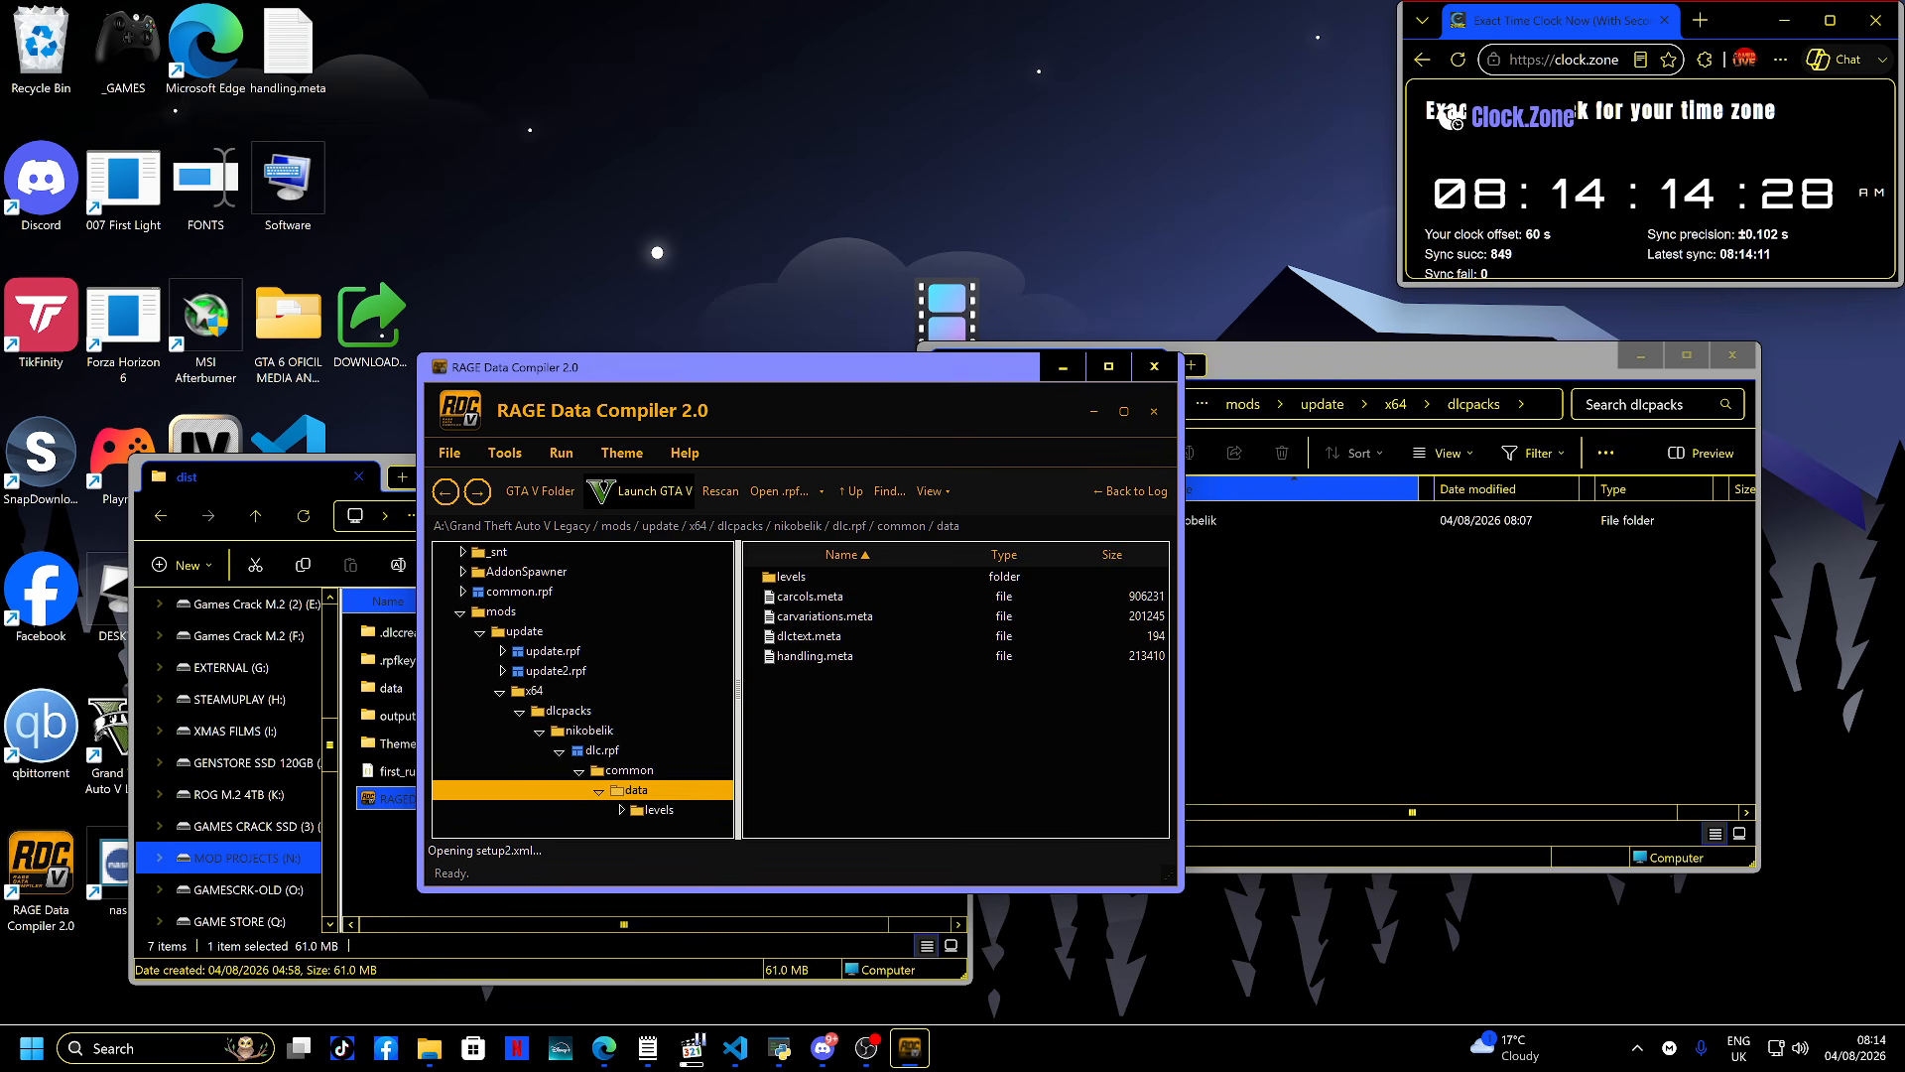
{"action": "double_click", "coordinate": [809, 636]}
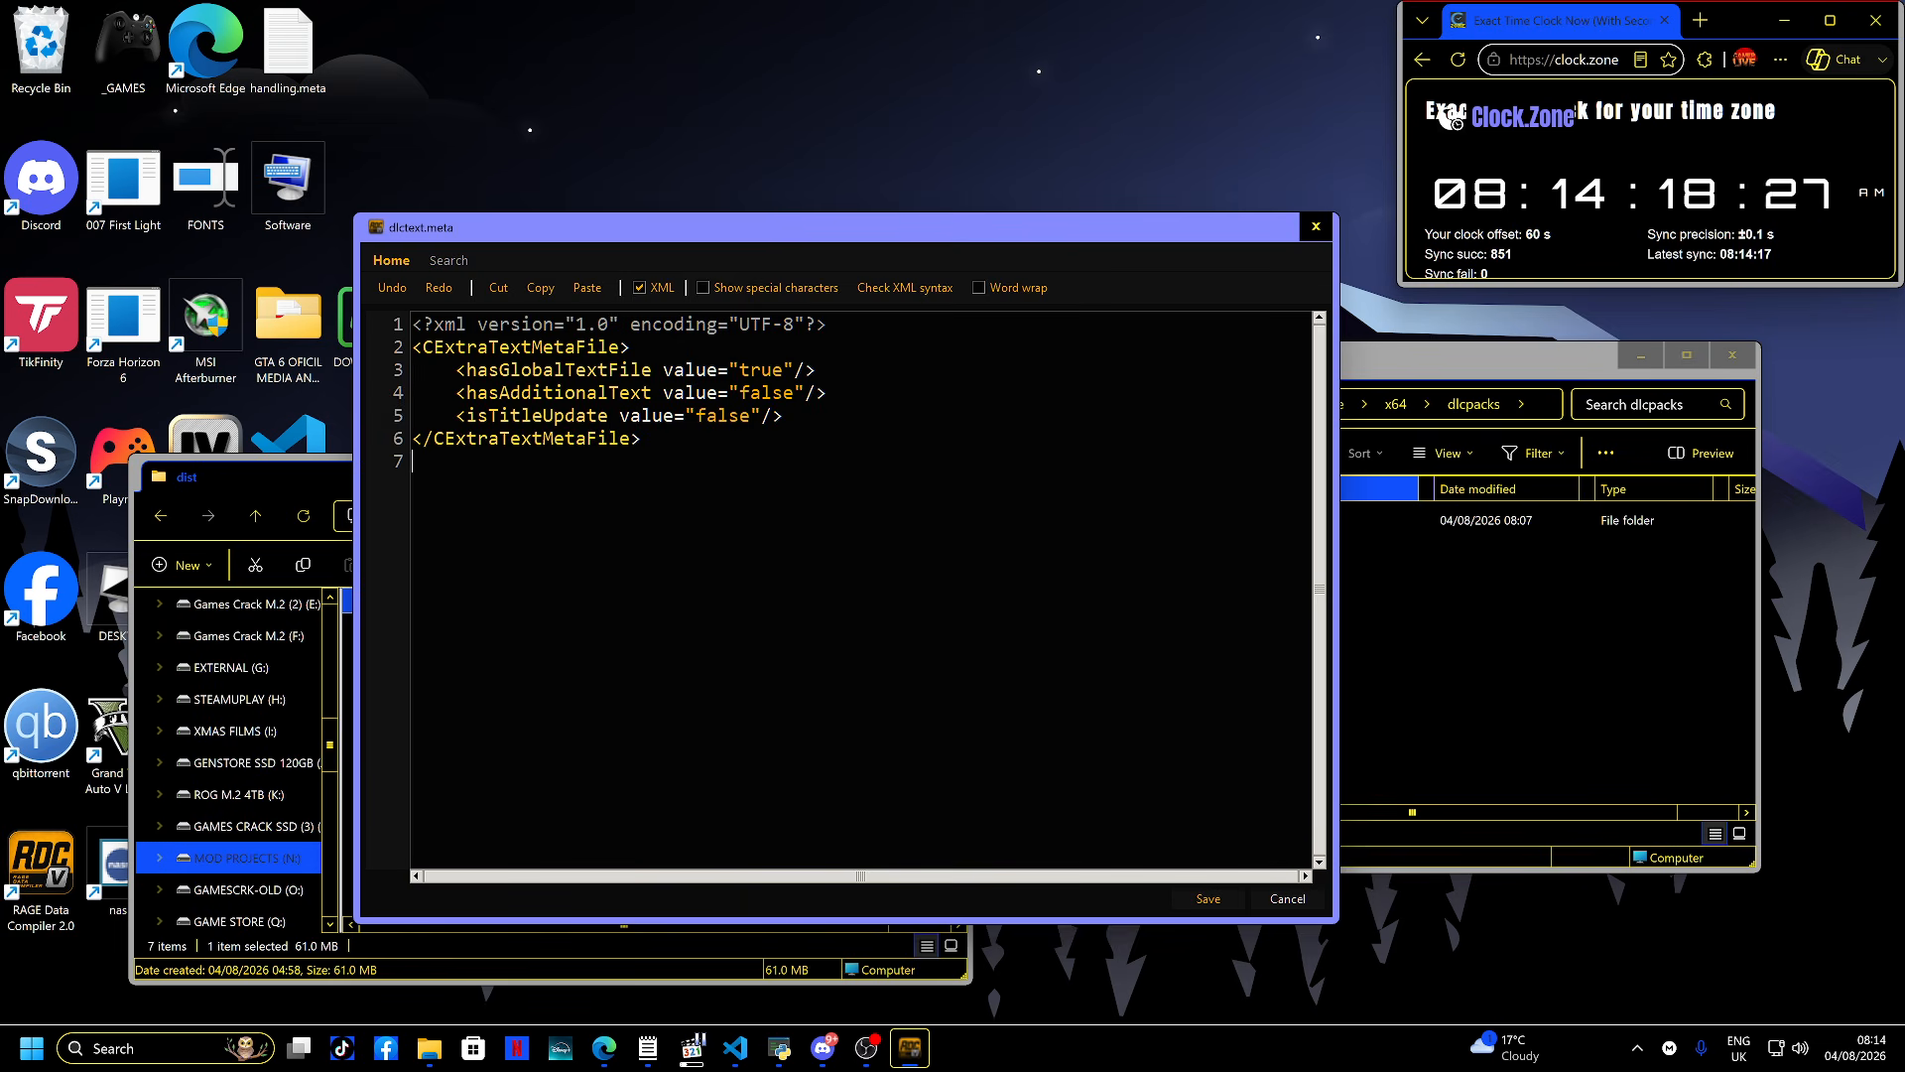
{"action": "left_click", "coordinate": [1288, 899]}
- Open carcols.meta and scroll through its modkit definitions, then close it
{"action": "double_click", "coordinate": [810, 596]}
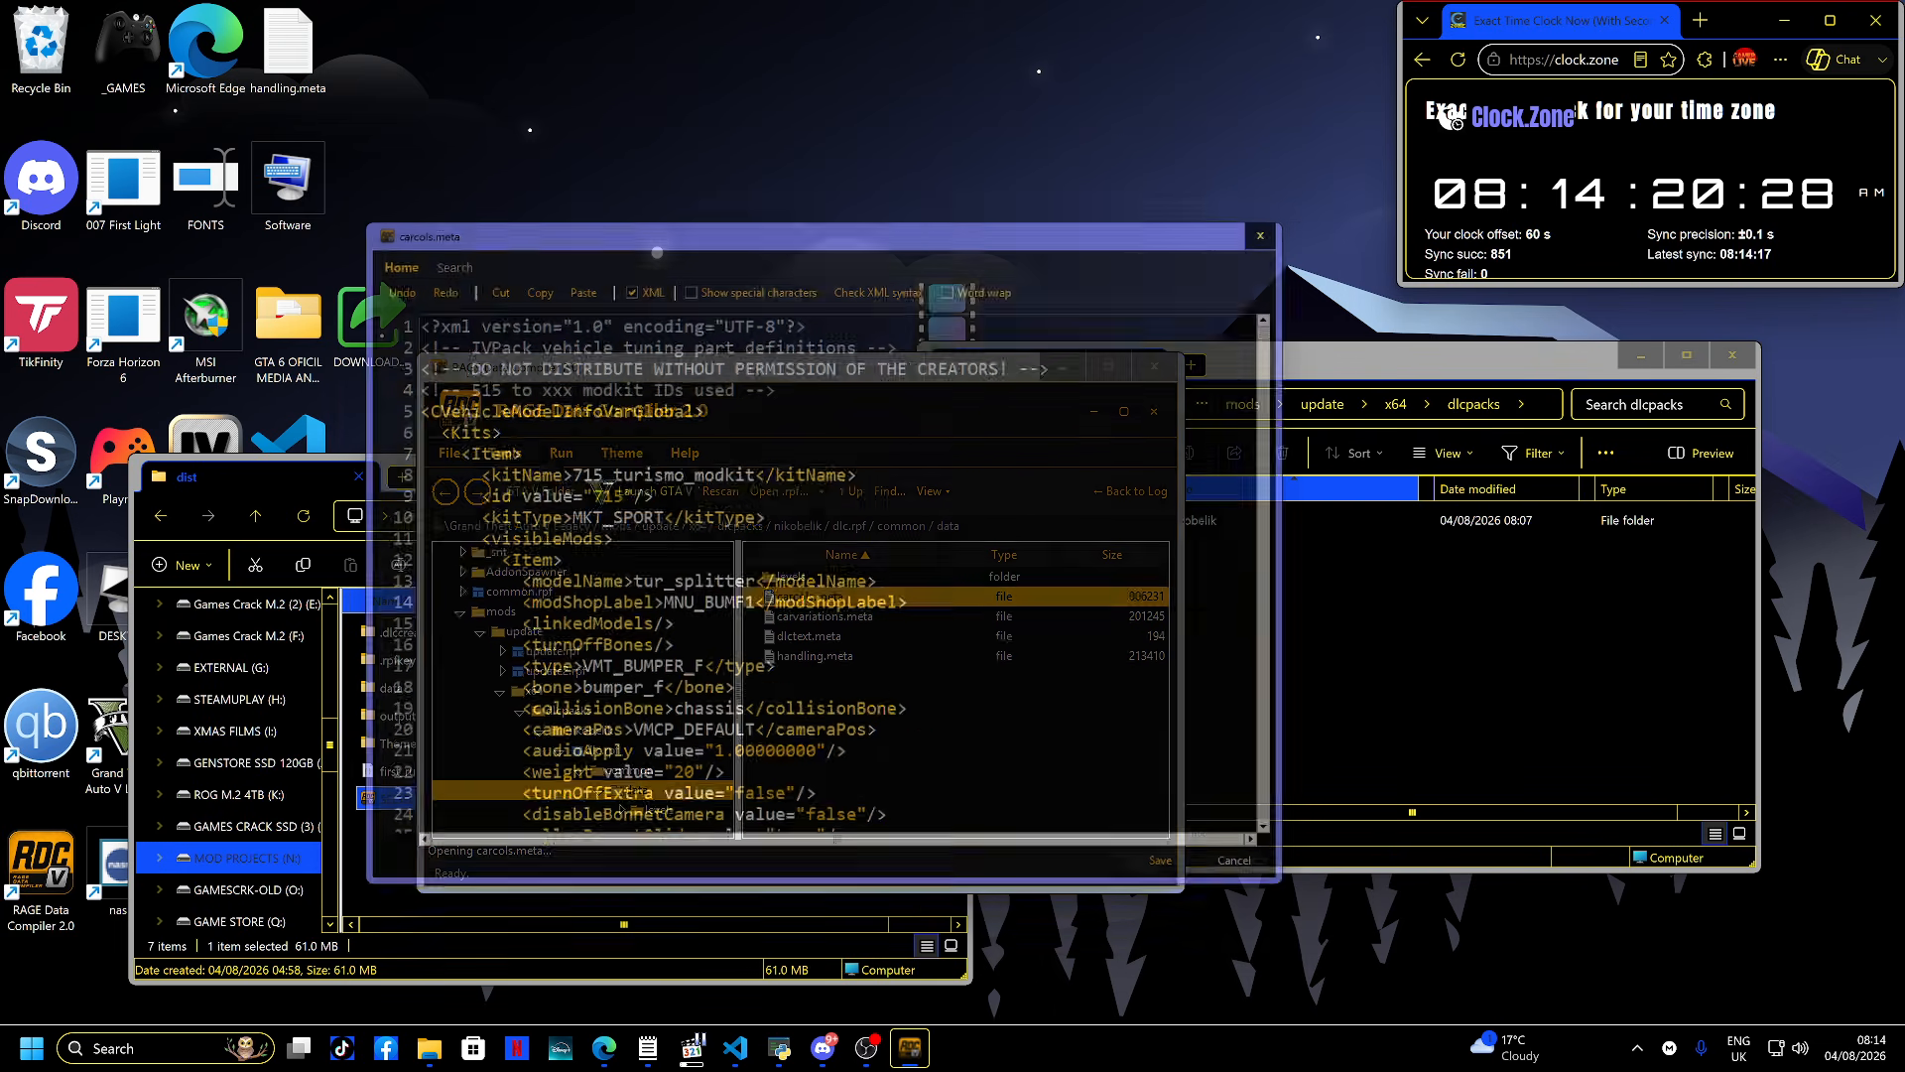
{"action": "scroll", "coordinate": [834, 595], "scroll_direction": "down", "scroll_amount": 3}
{"action": "scroll", "coordinate": [853, 590], "scroll_direction": "up", "scroll_amount": 1}
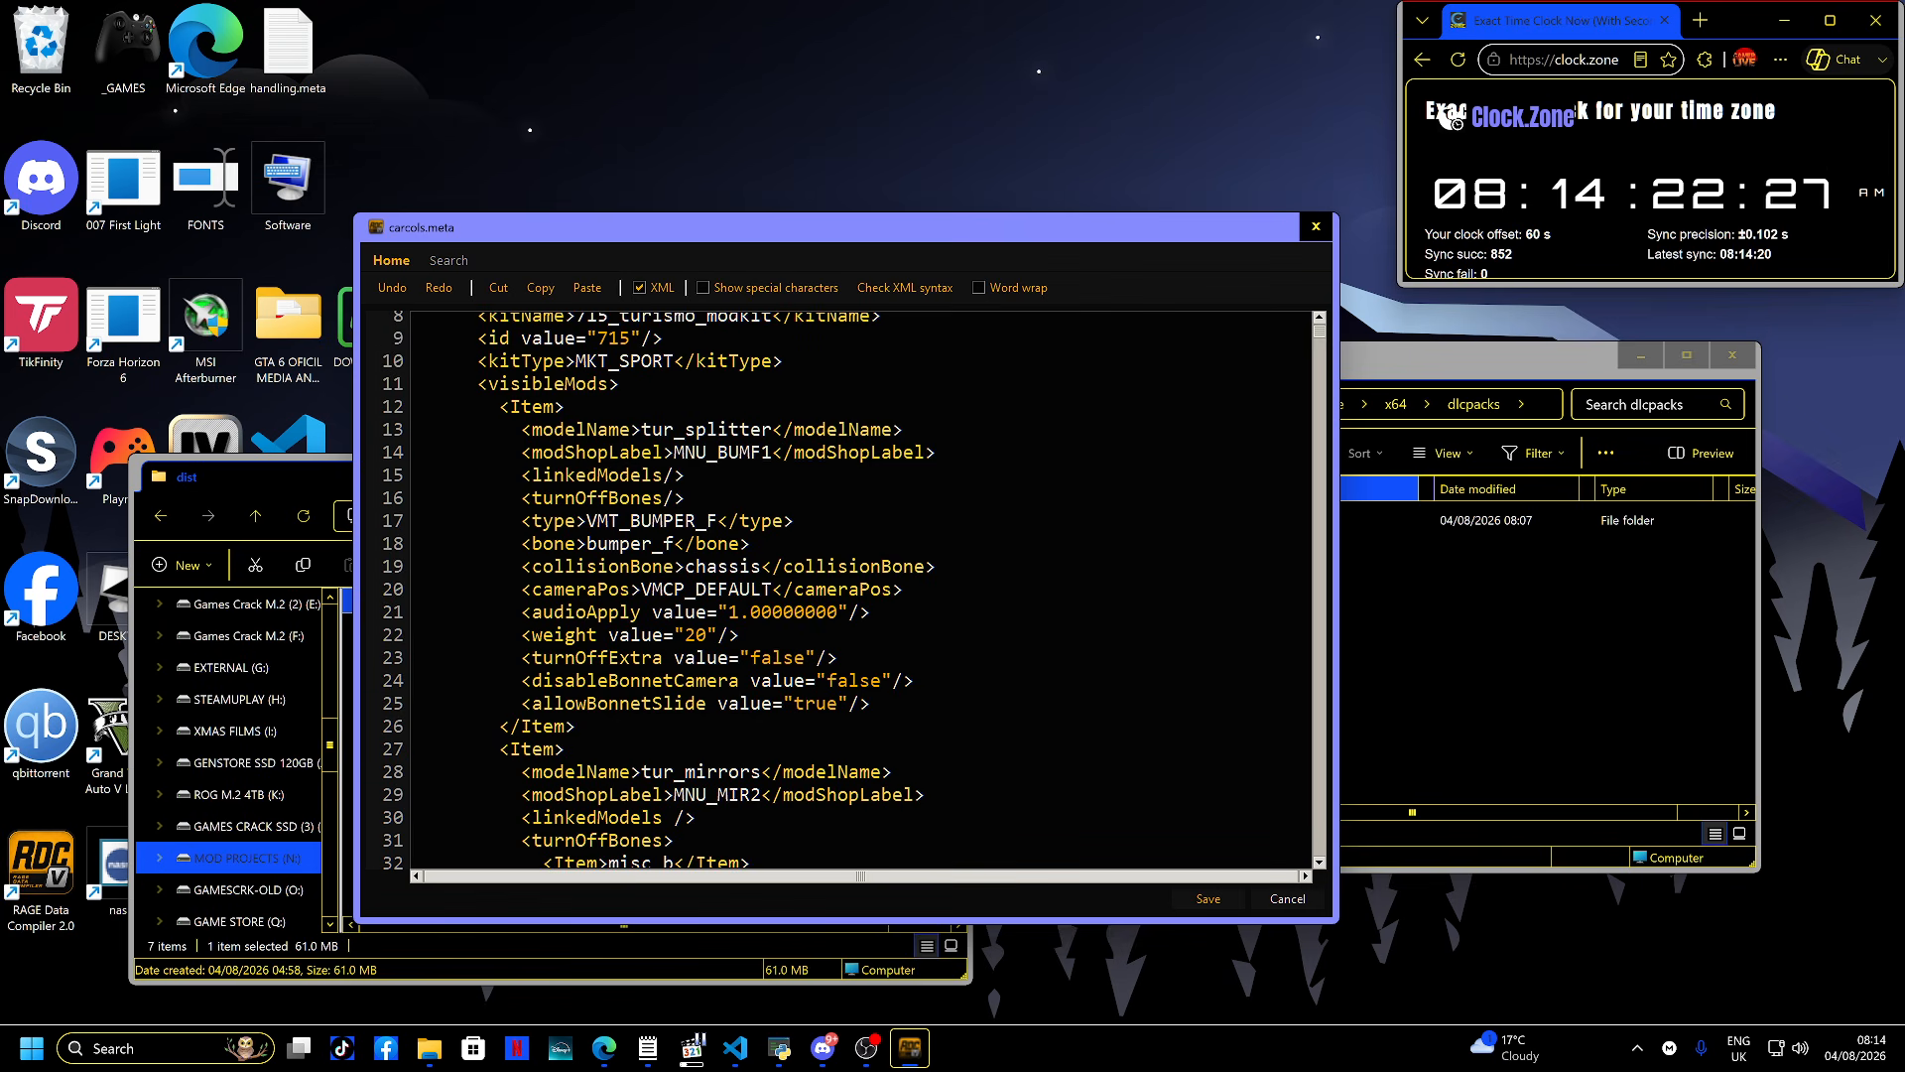
{"action": "scroll", "coordinate": [853, 589], "scroll_direction": "up", "scroll_amount": 3}
{"action": "scroll", "coordinate": [853, 589], "scroll_direction": "down", "scroll_amount": 20}
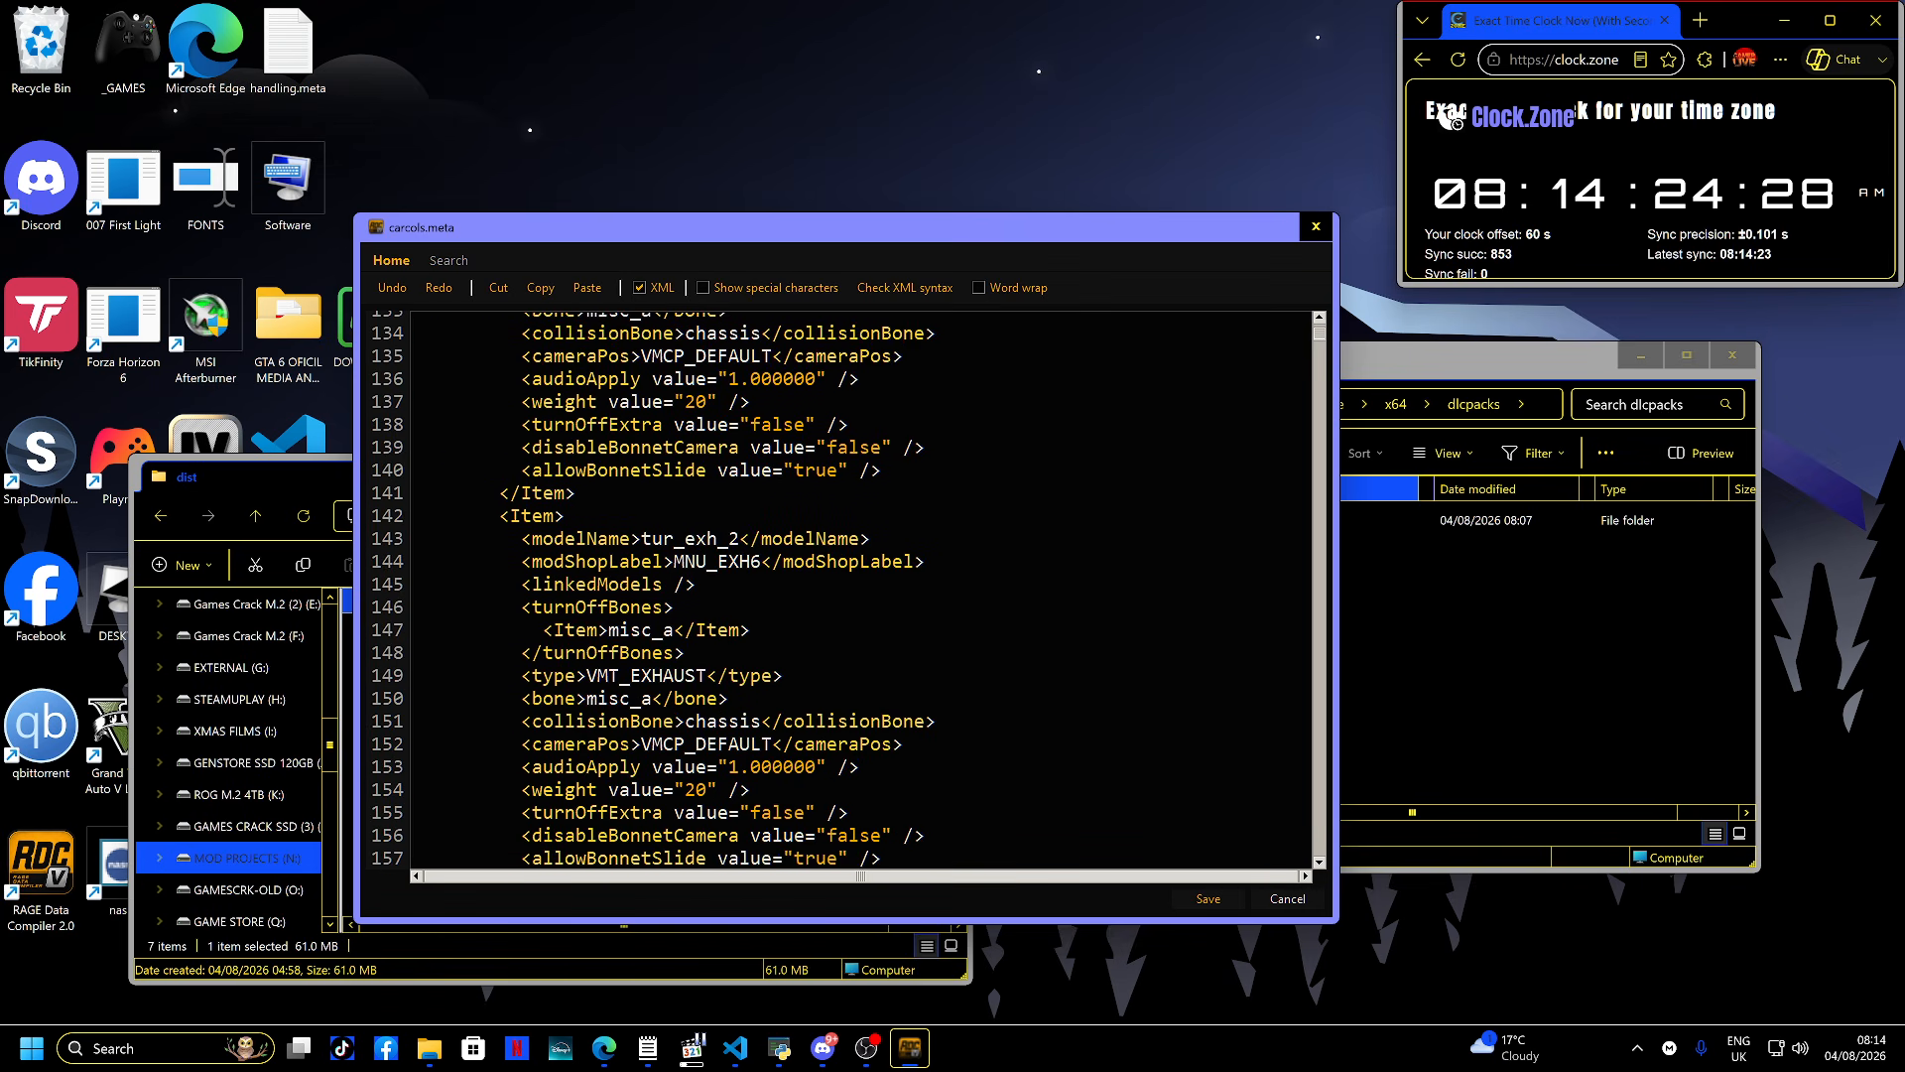
{"action": "scroll", "coordinate": [853, 589], "scroll_direction": "down", "scroll_amount": 20}
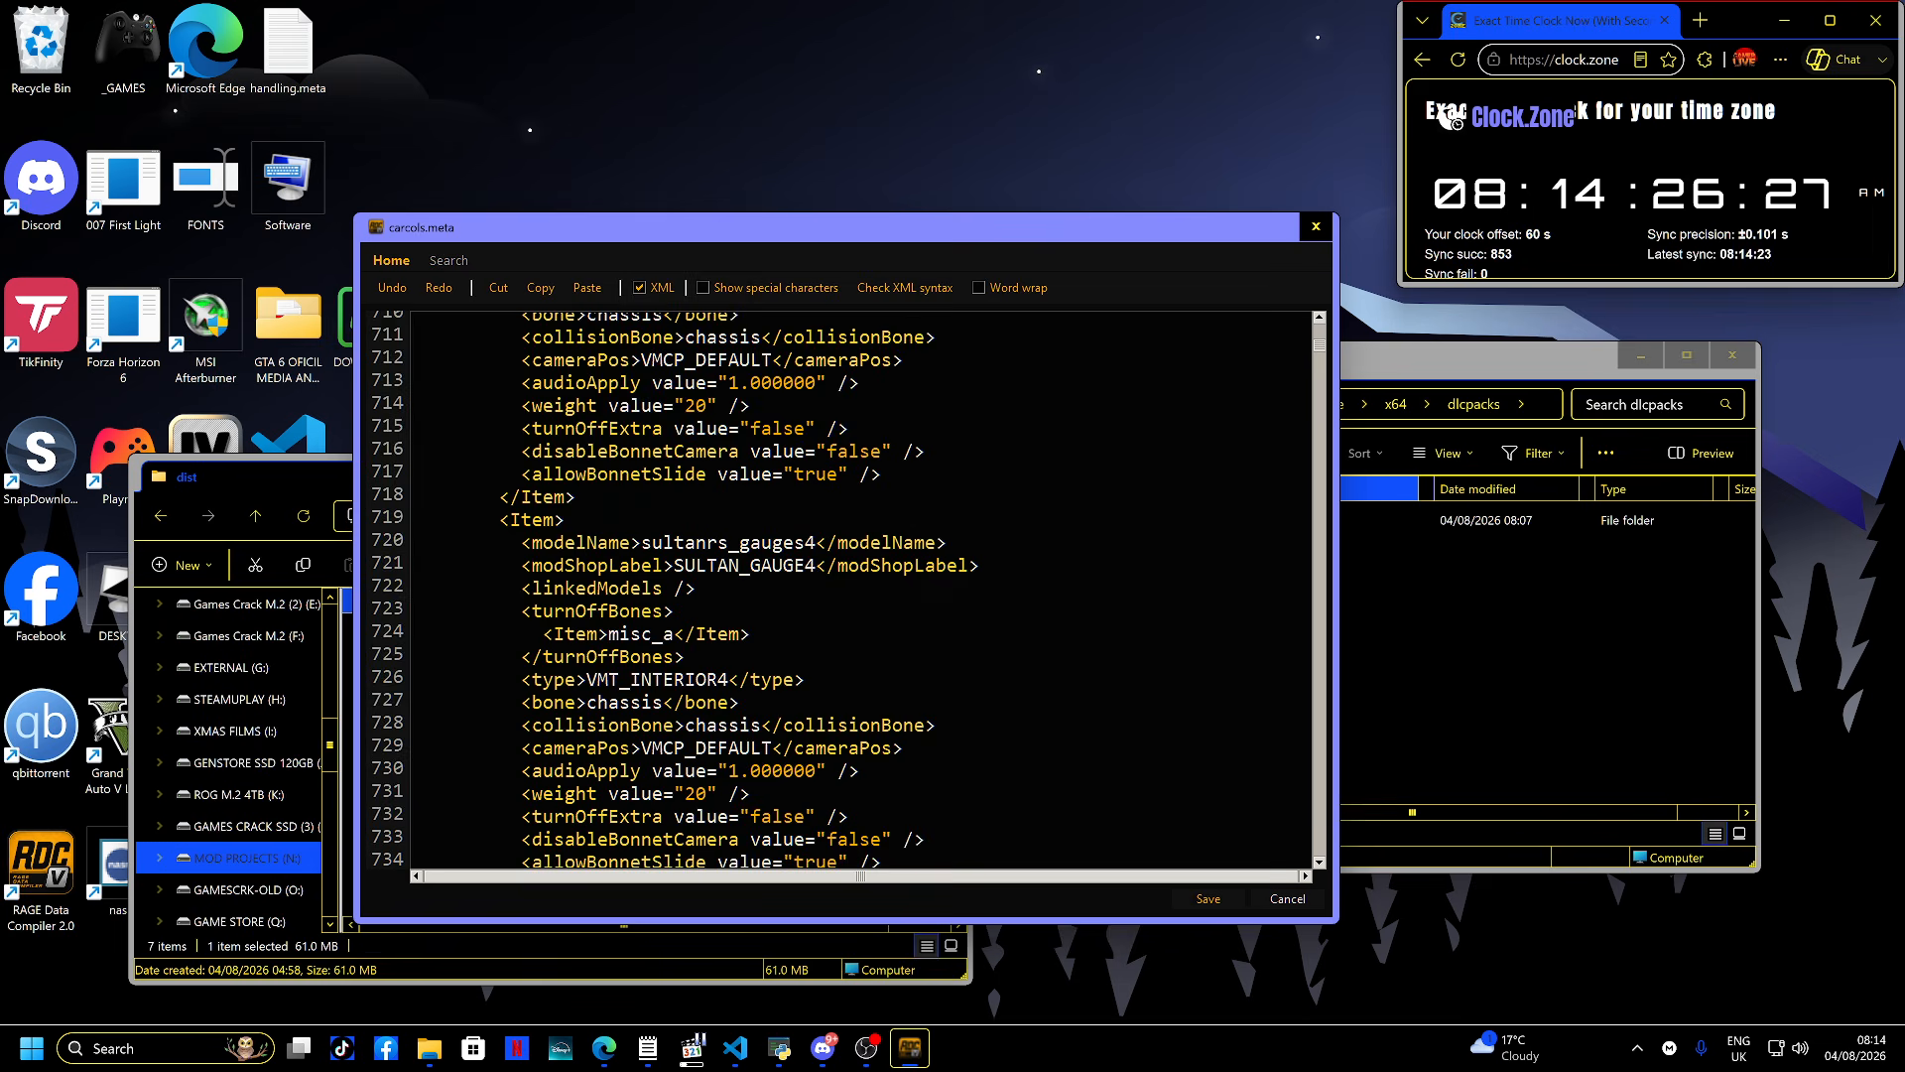
{"action": "scroll", "coordinate": [853, 589], "scroll_direction": "down", "scroll_amount": 20}
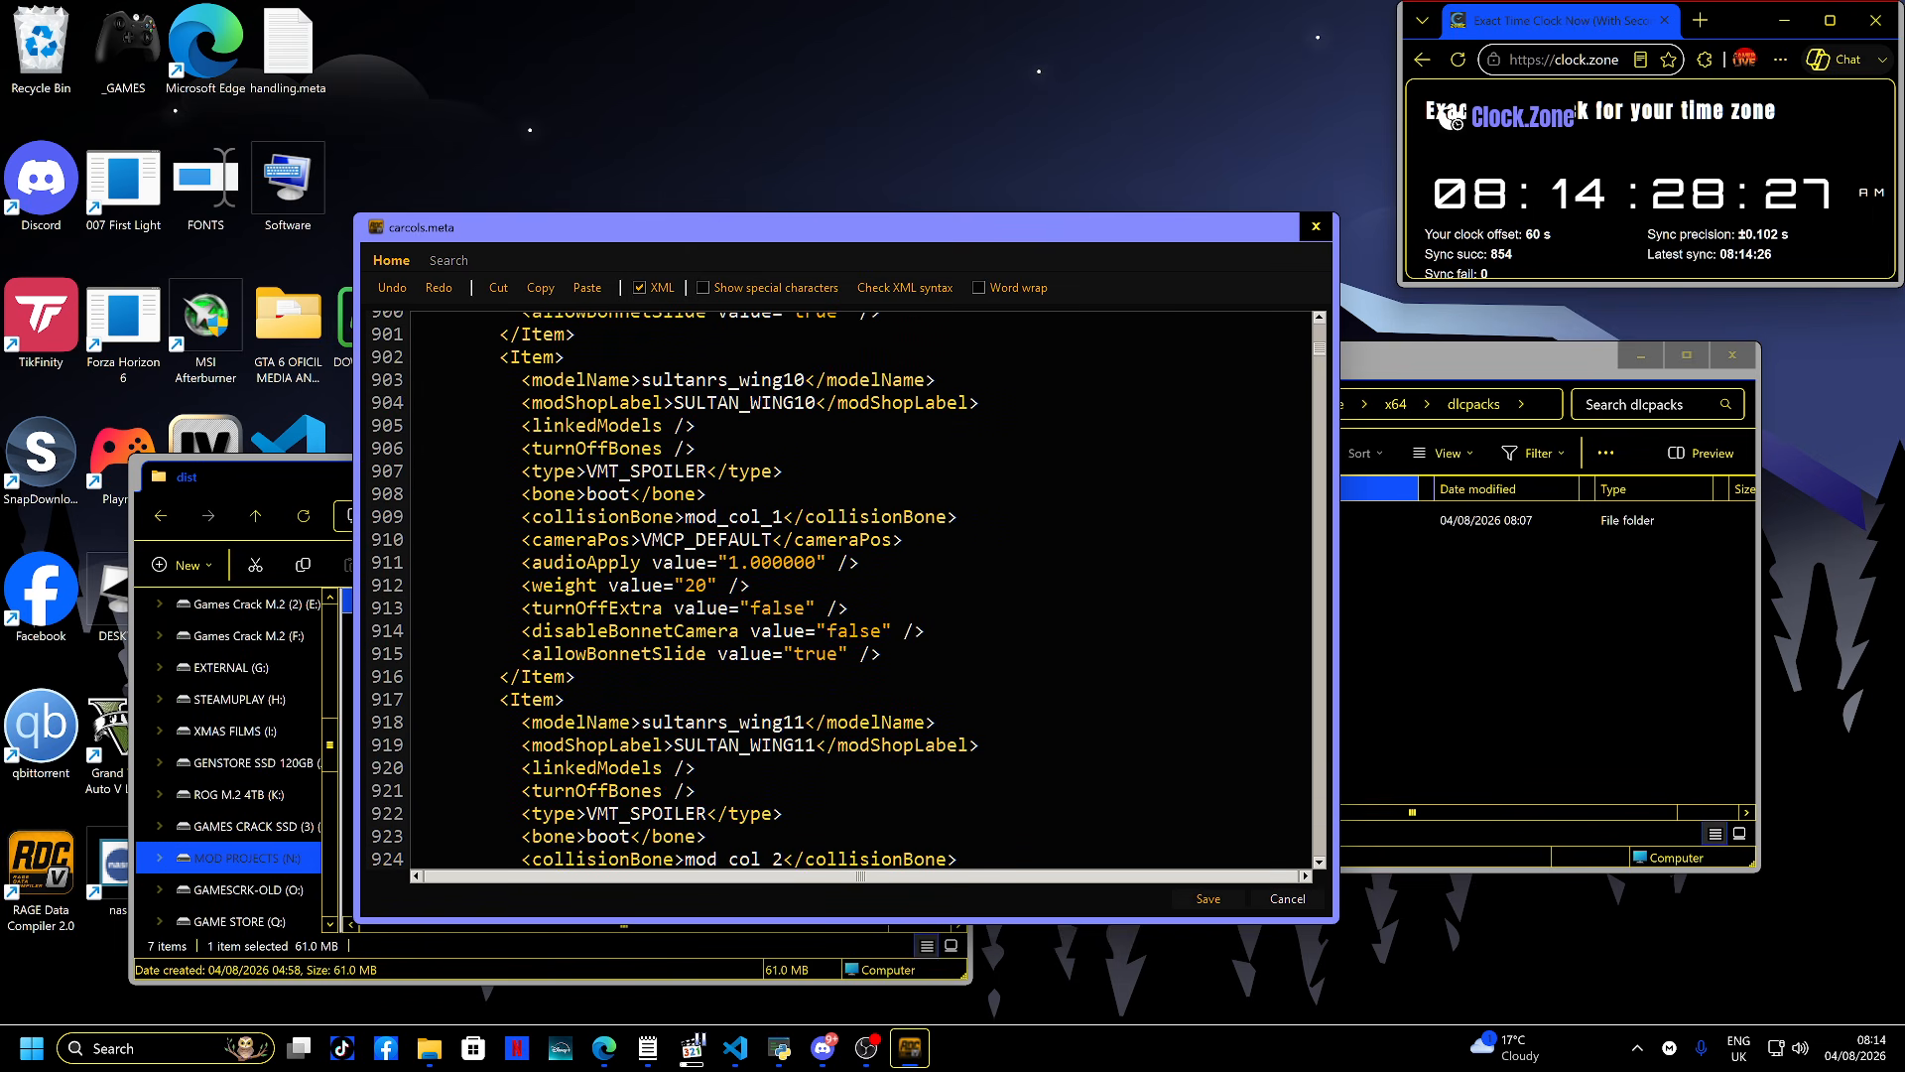
{"action": "scroll", "coordinate": [853, 589], "scroll_direction": "down", "scroll_amount": 20}
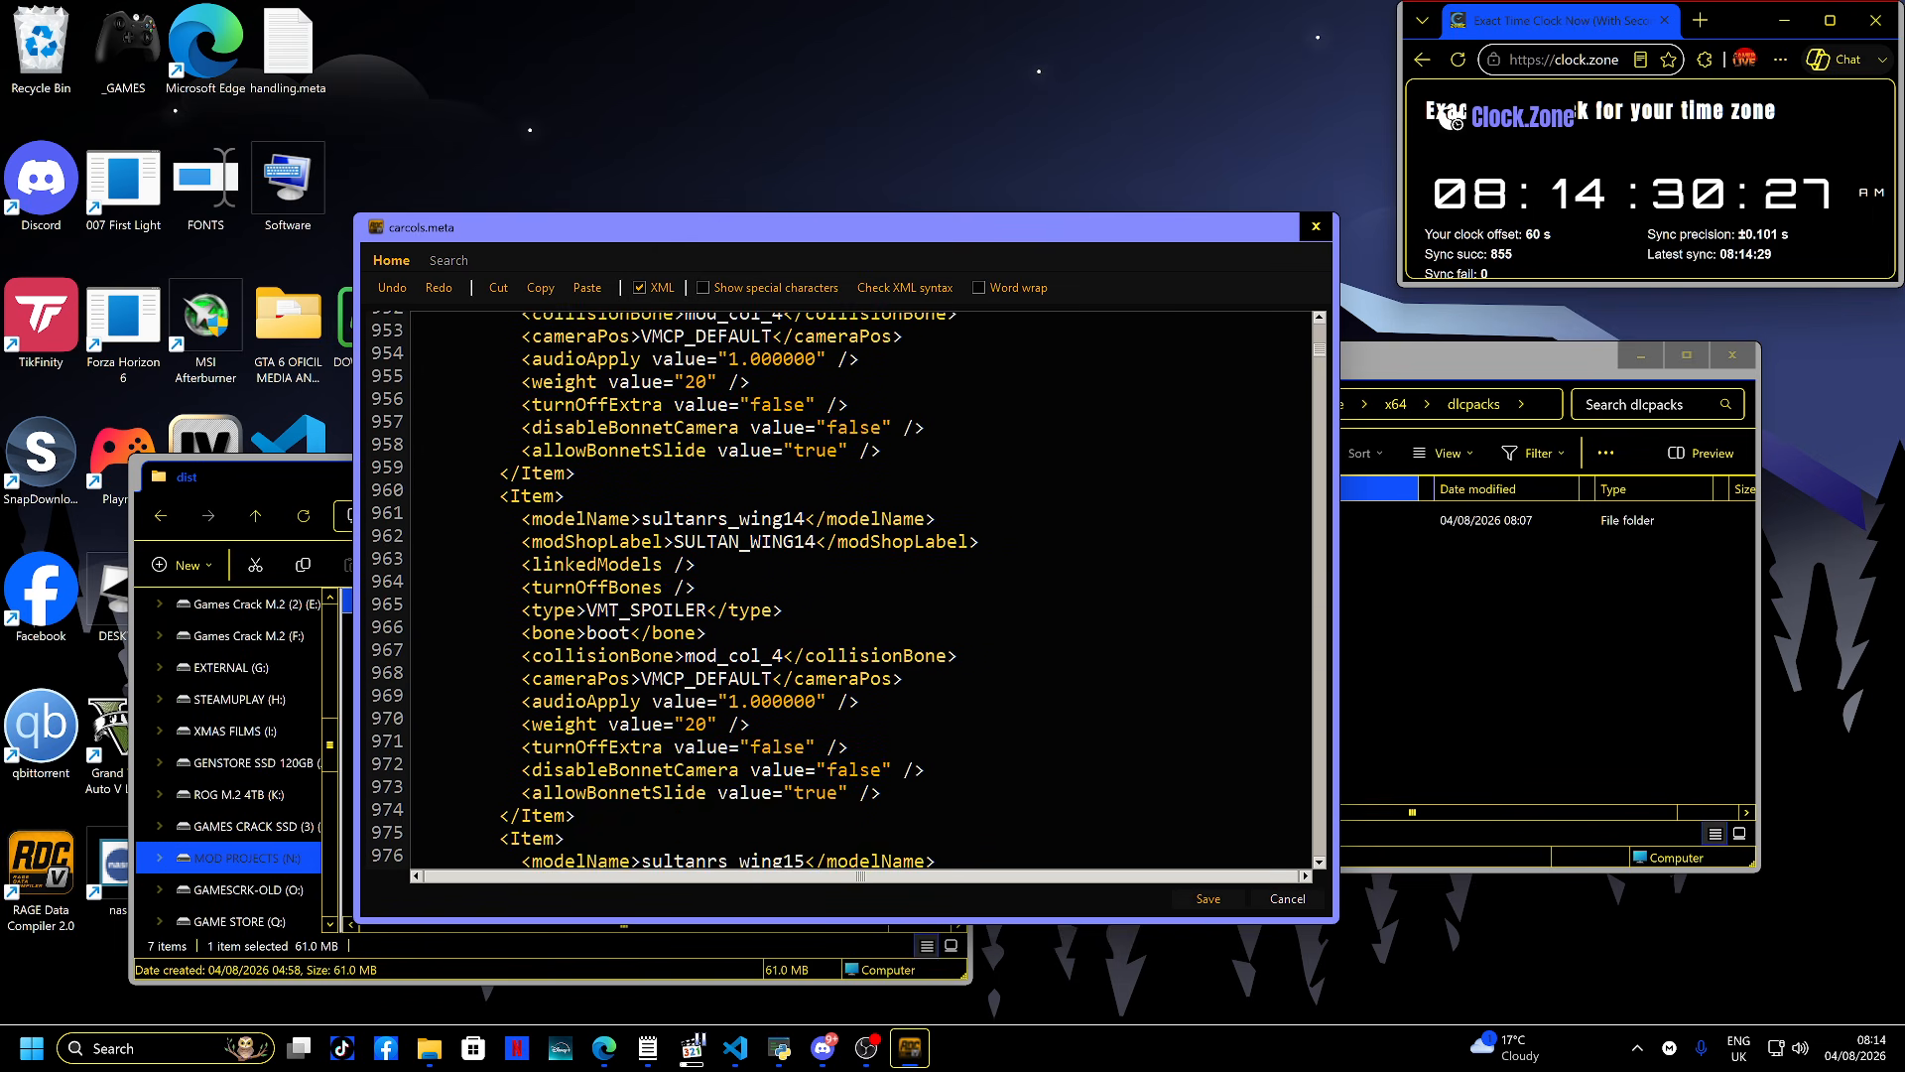
{"action": "scroll", "coordinate": [854, 590], "scroll_direction": "down", "scroll_amount": 20}
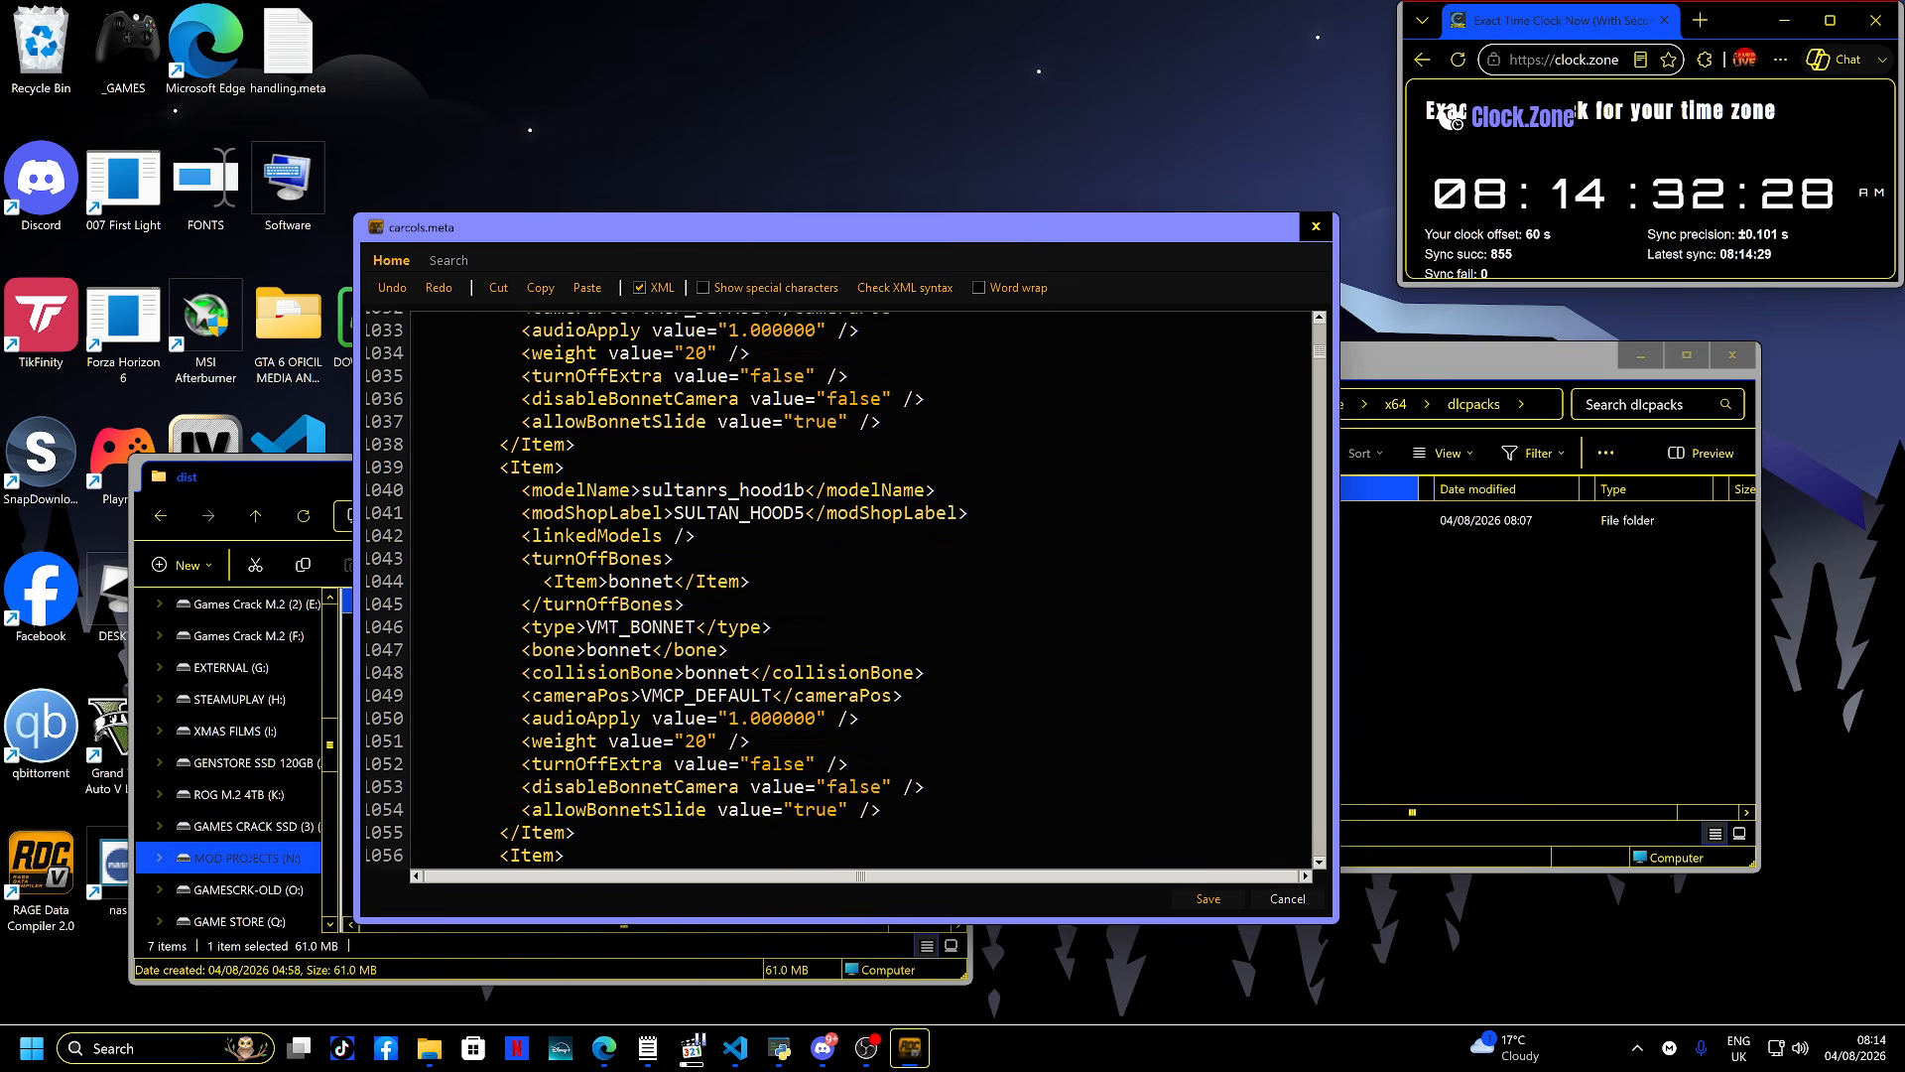
{"action": "scroll", "coordinate": [853, 589], "scroll_direction": "down", "scroll_amount": 6}
{"action": "key", "text": "Escape"}
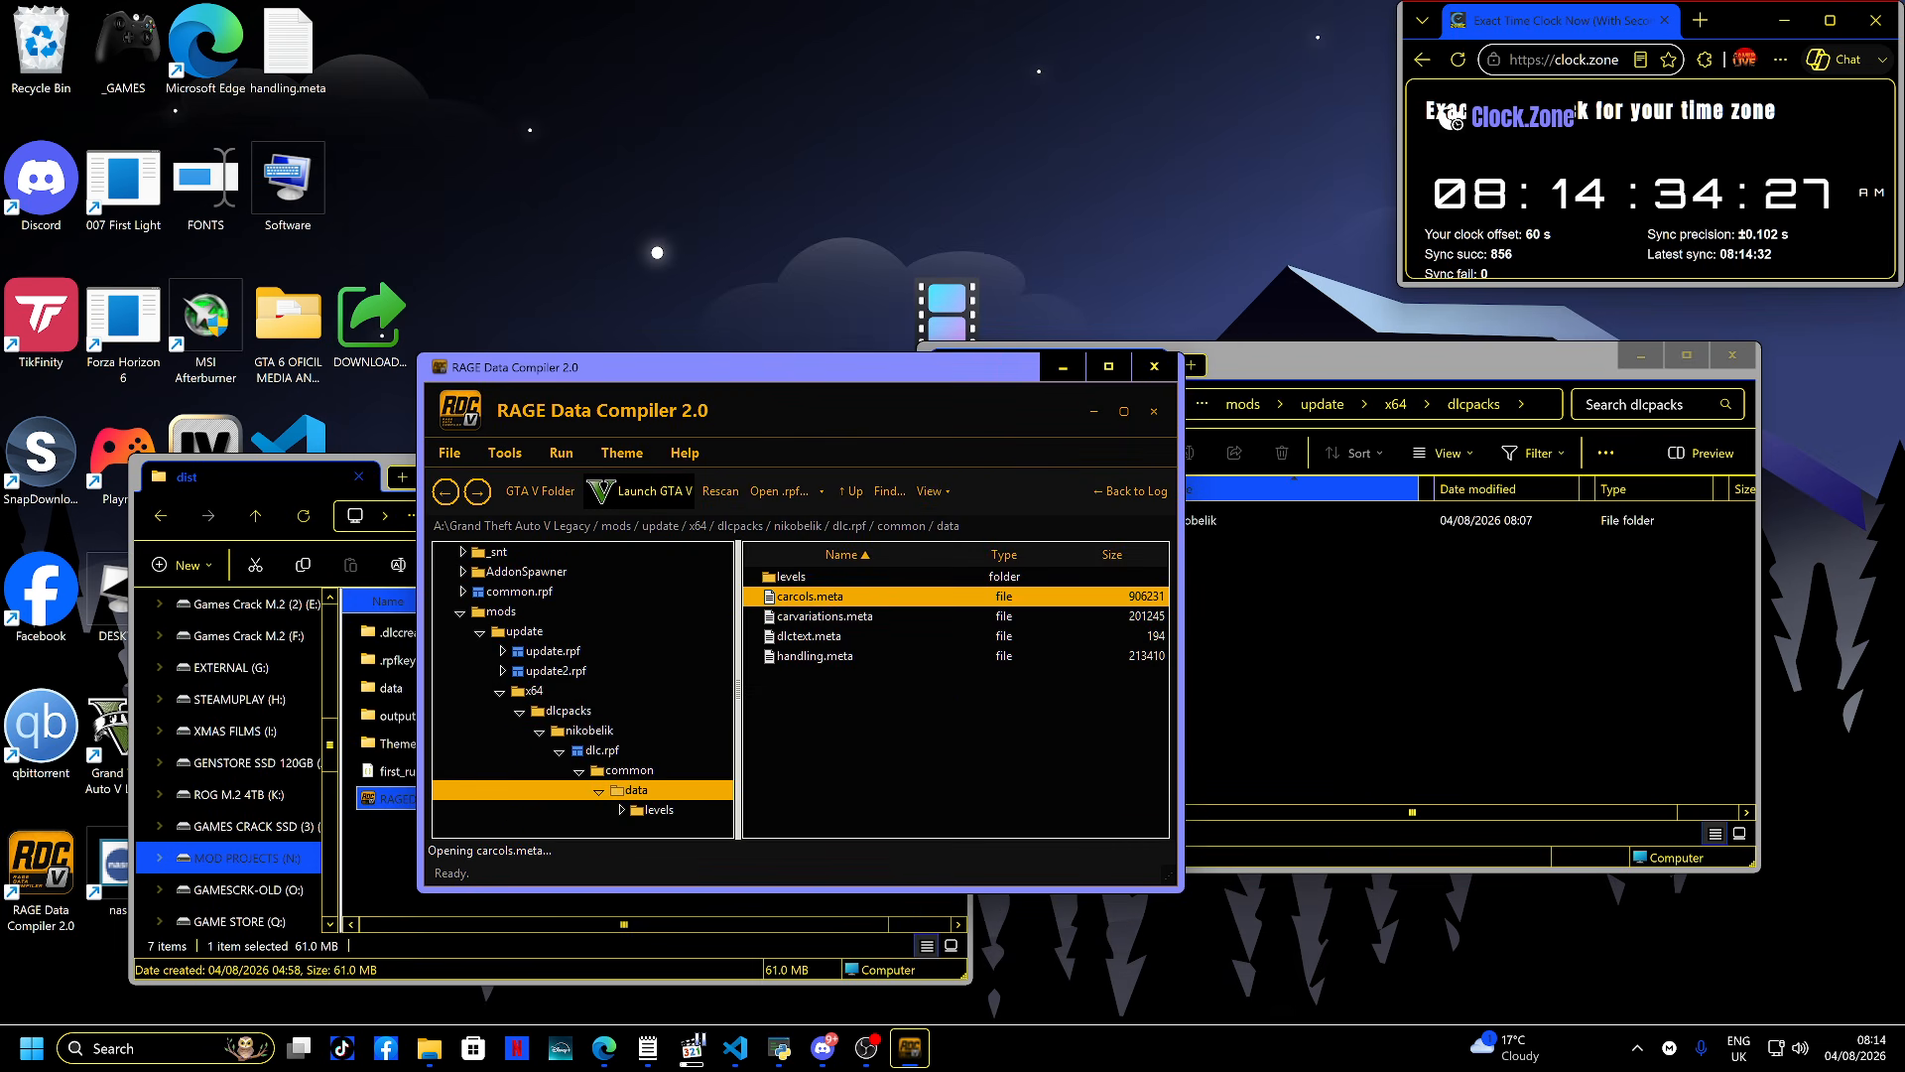
- Open carvariations.meta and scroll through its vehicle variation entries, then close it
{"action": "key", "text": "Down"}
{"action": "key", "text": "Return"}
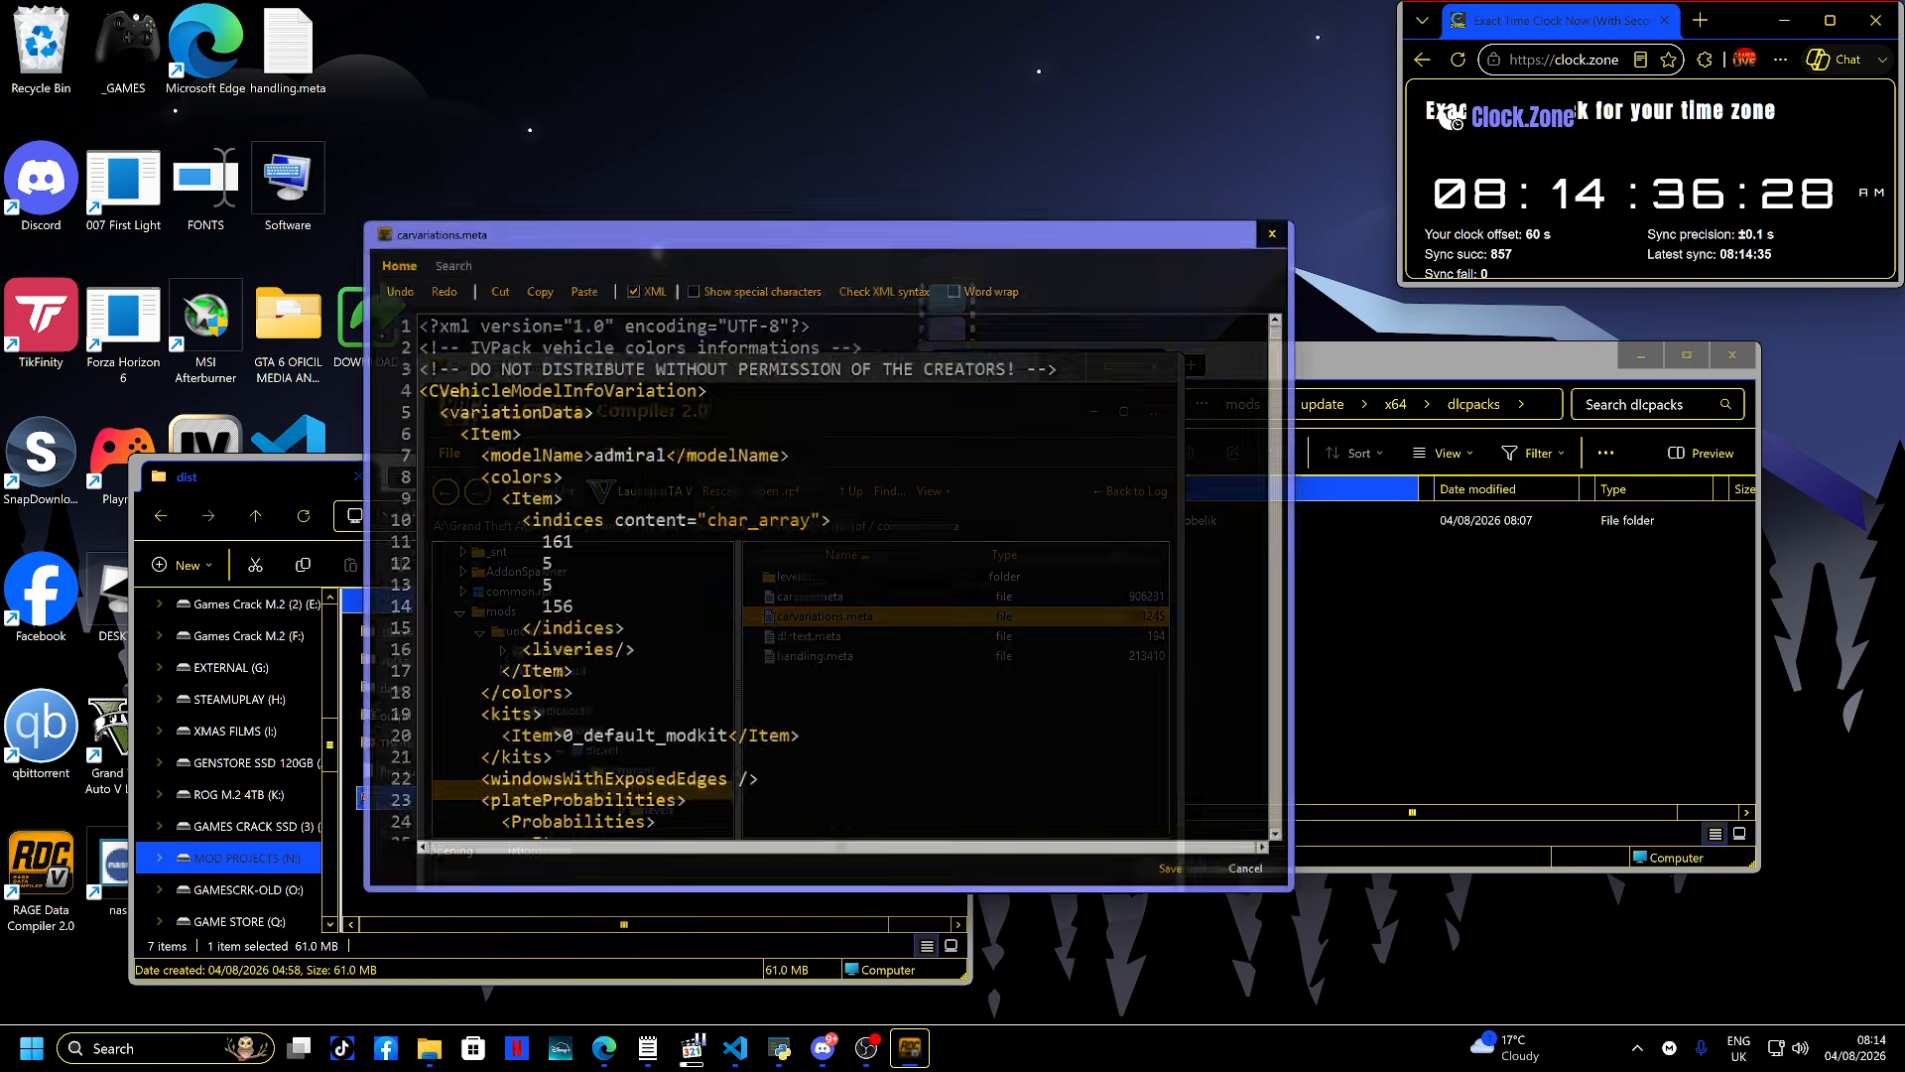
{"action": "scroll", "coordinate": [853, 589], "scroll_direction": "down", "scroll_amount": 3}
{"action": "scroll", "coordinate": [854, 589], "scroll_direction": "down", "scroll_amount": 6}
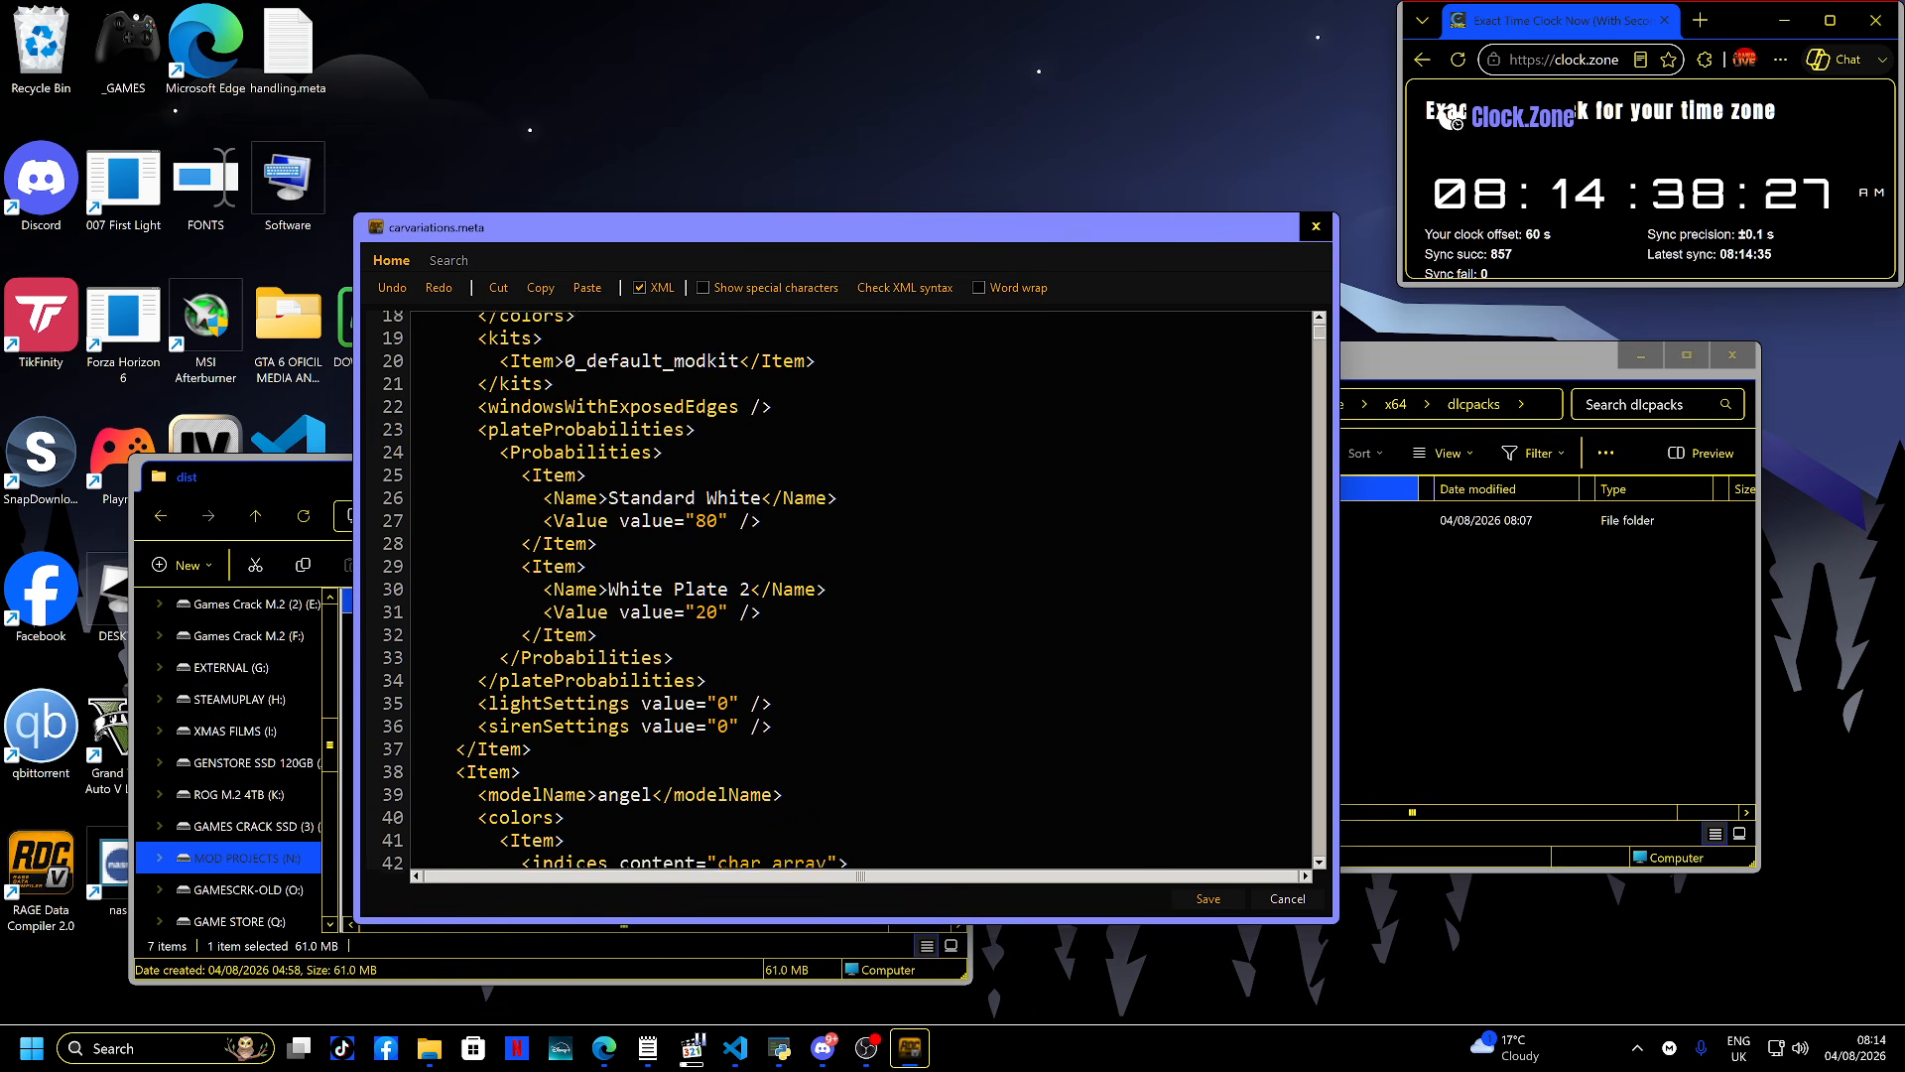
{"action": "scroll", "coordinate": [853, 589], "scroll_direction": "down", "scroll_amount": 6}
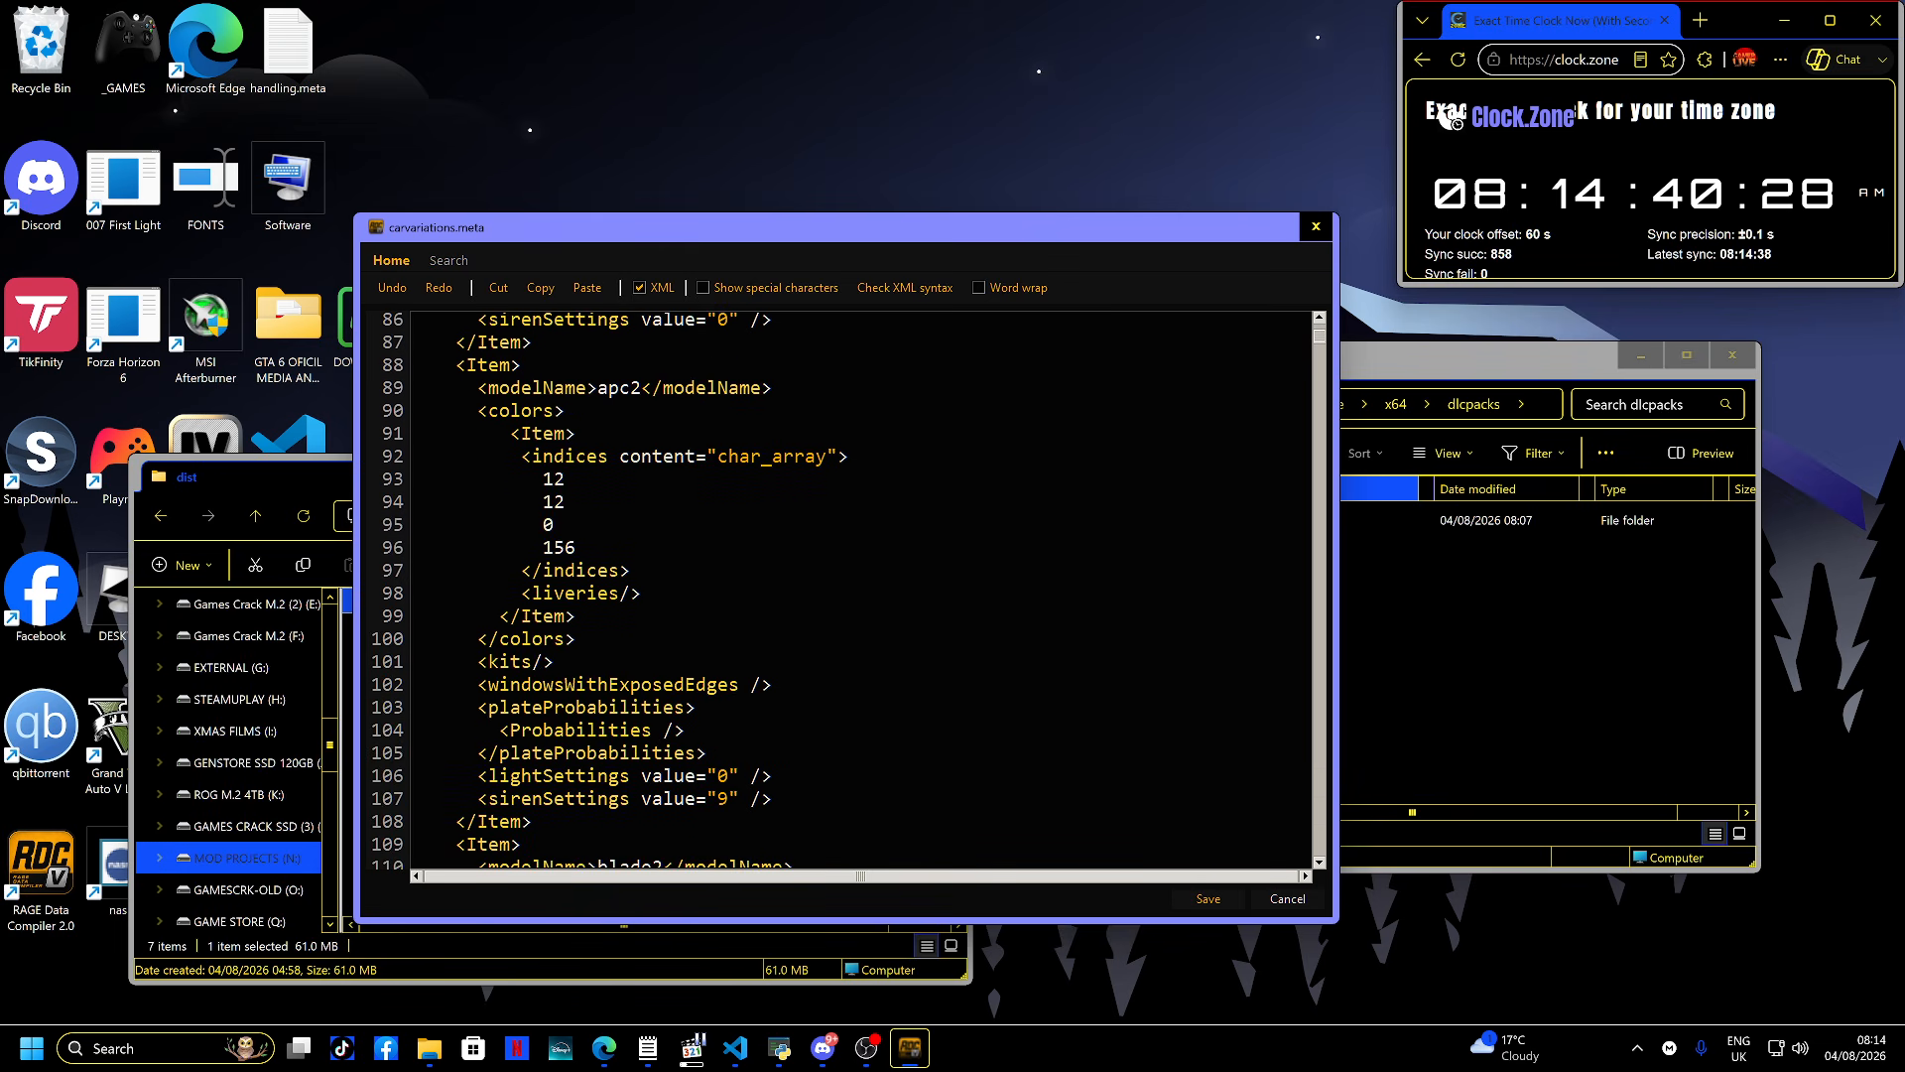
{"action": "scroll", "coordinate": [853, 589], "scroll_direction": "down", "scroll_amount": 5}
{"action": "key", "text": "Escape"}
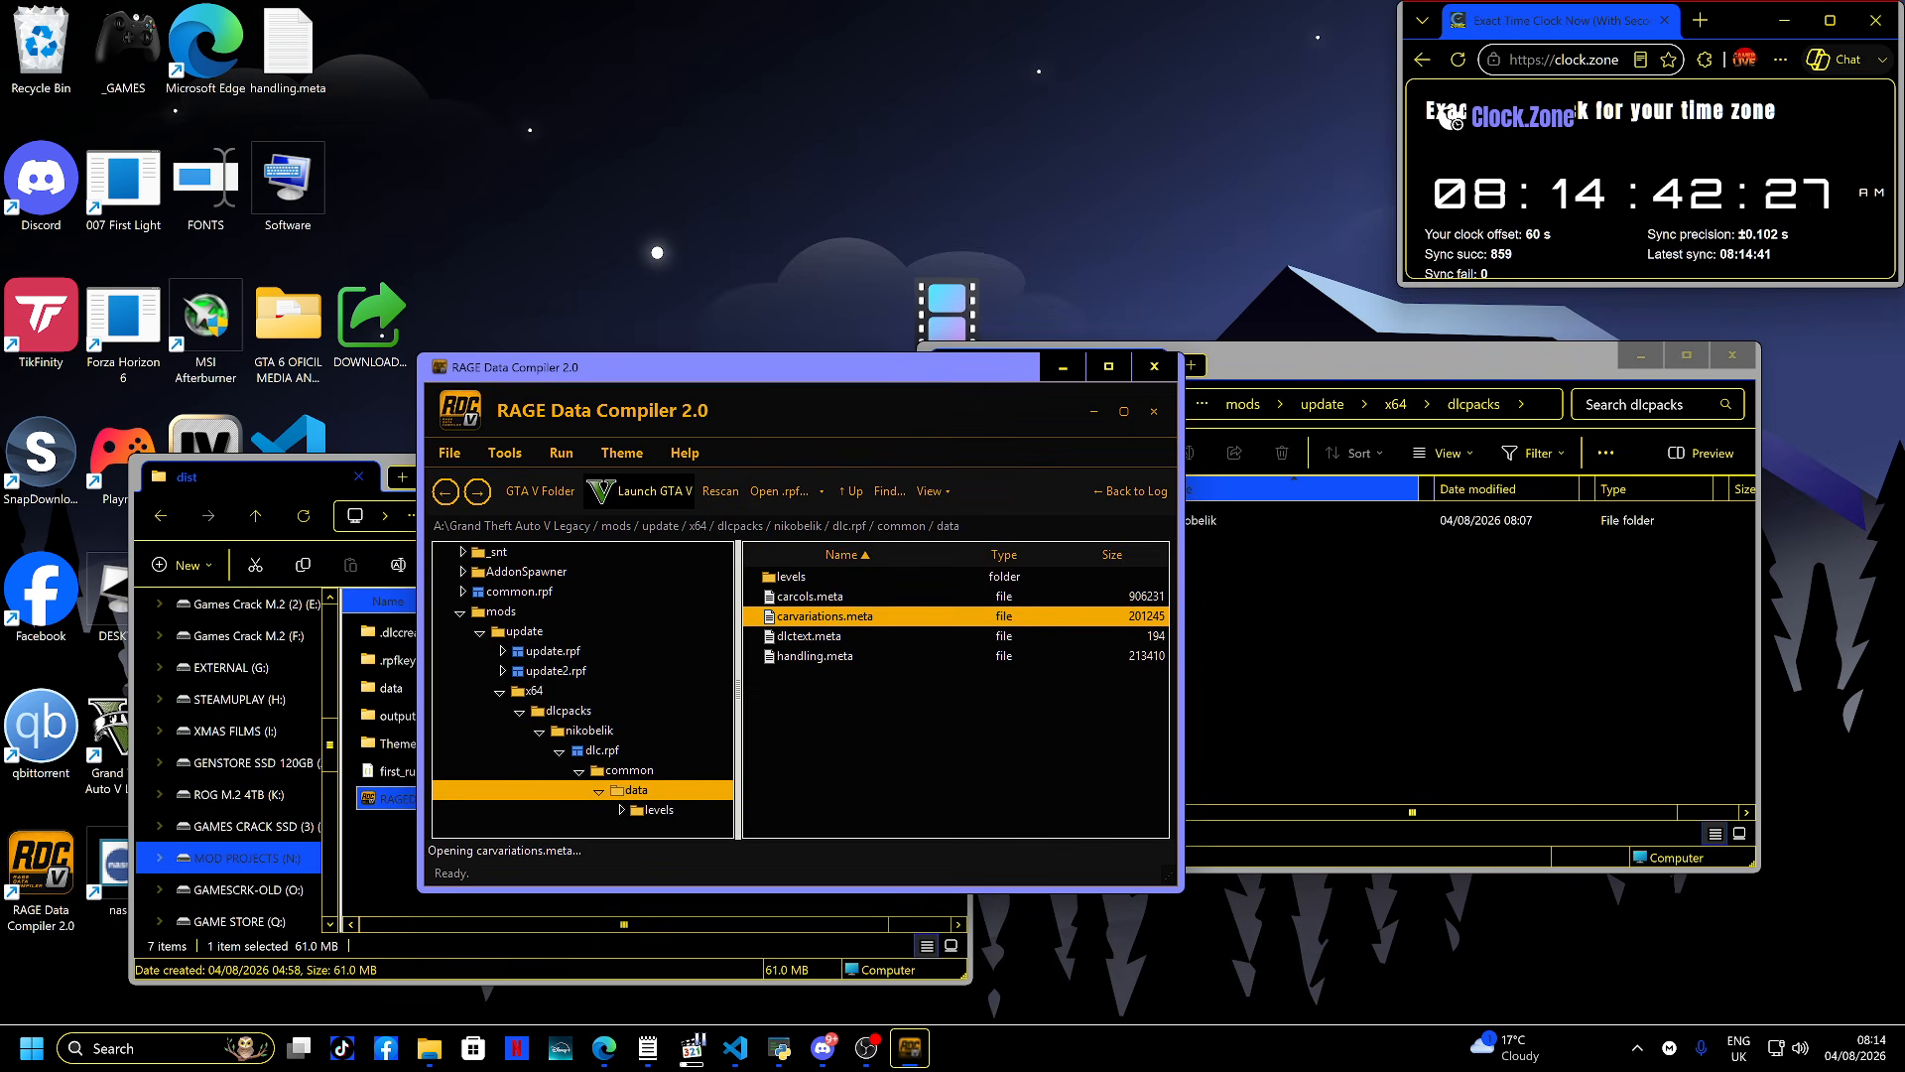
- Open handling.meta, scroll through its vehicle handling entries, then close it
{"action": "double_click", "coordinate": [814, 656]}
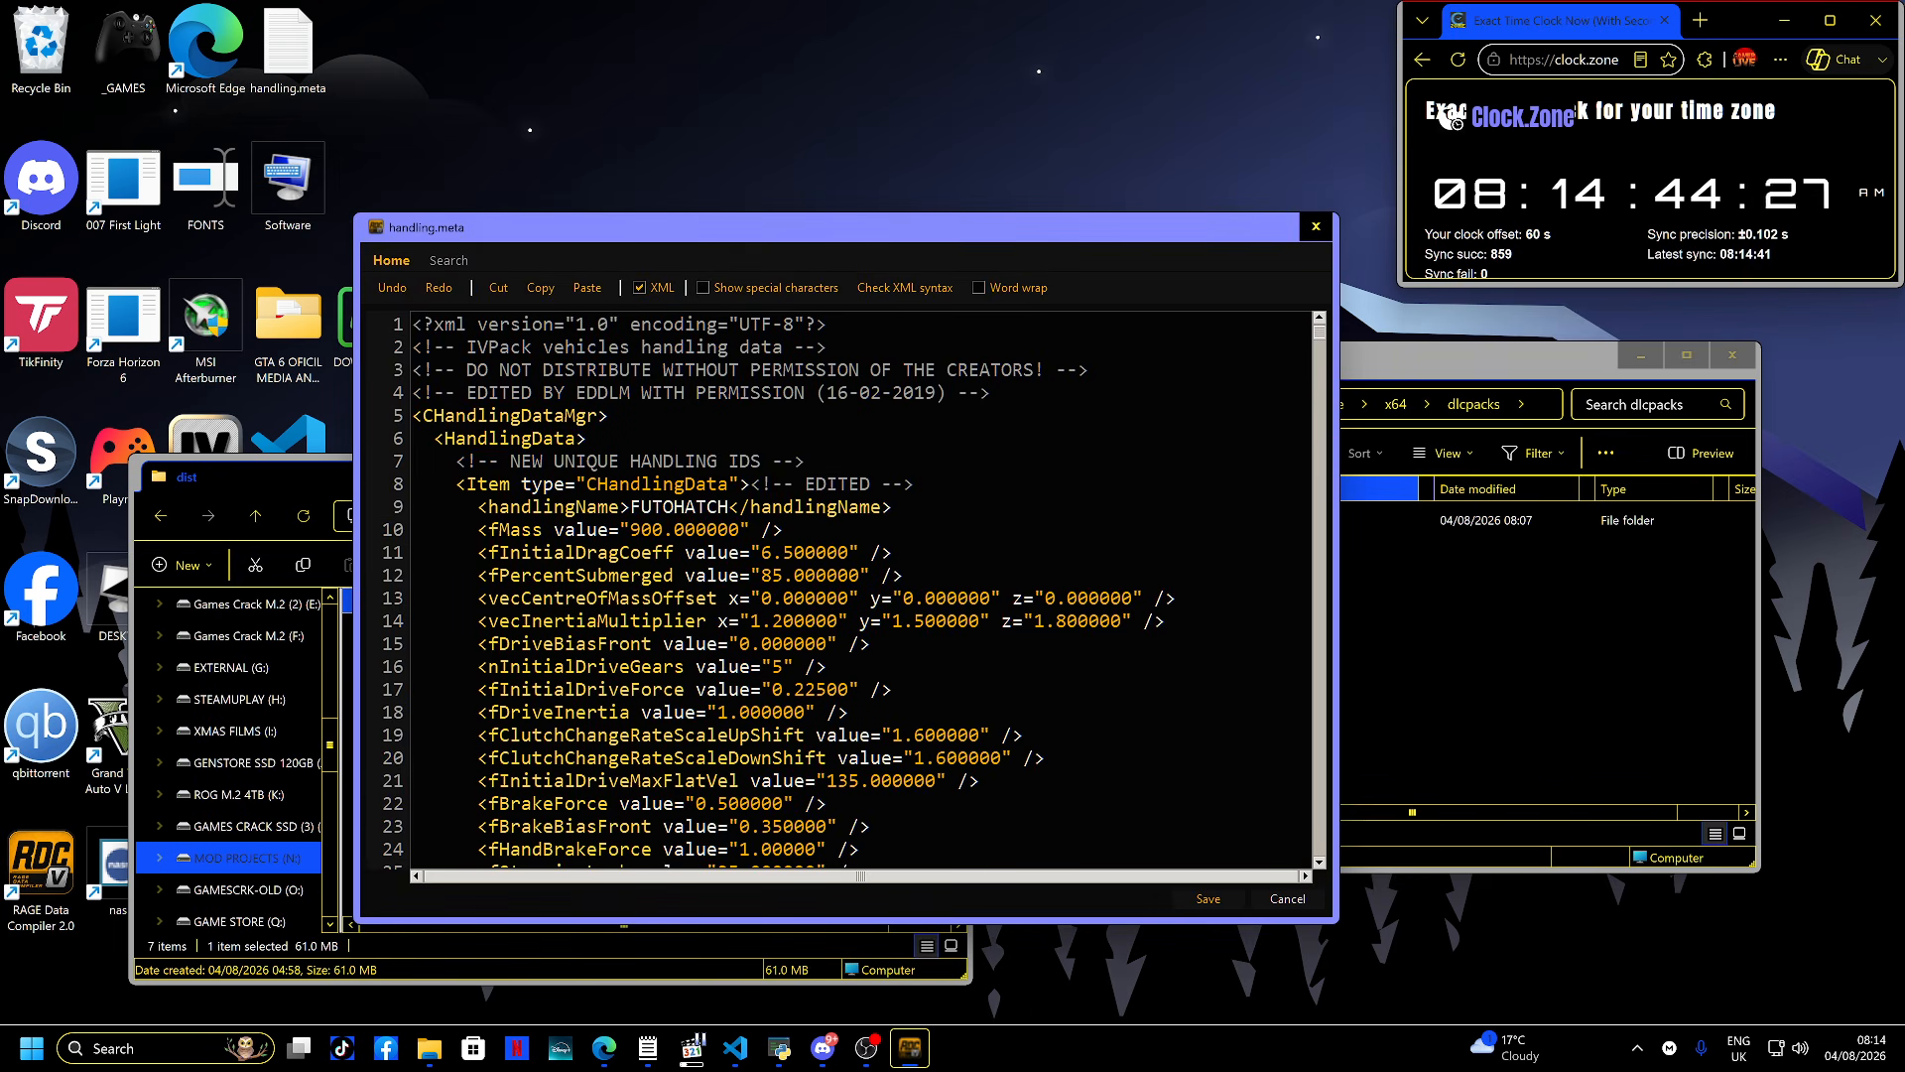
{"action": "scroll", "coordinate": [873, 784], "scroll_direction": "down", "scroll_amount": 20}
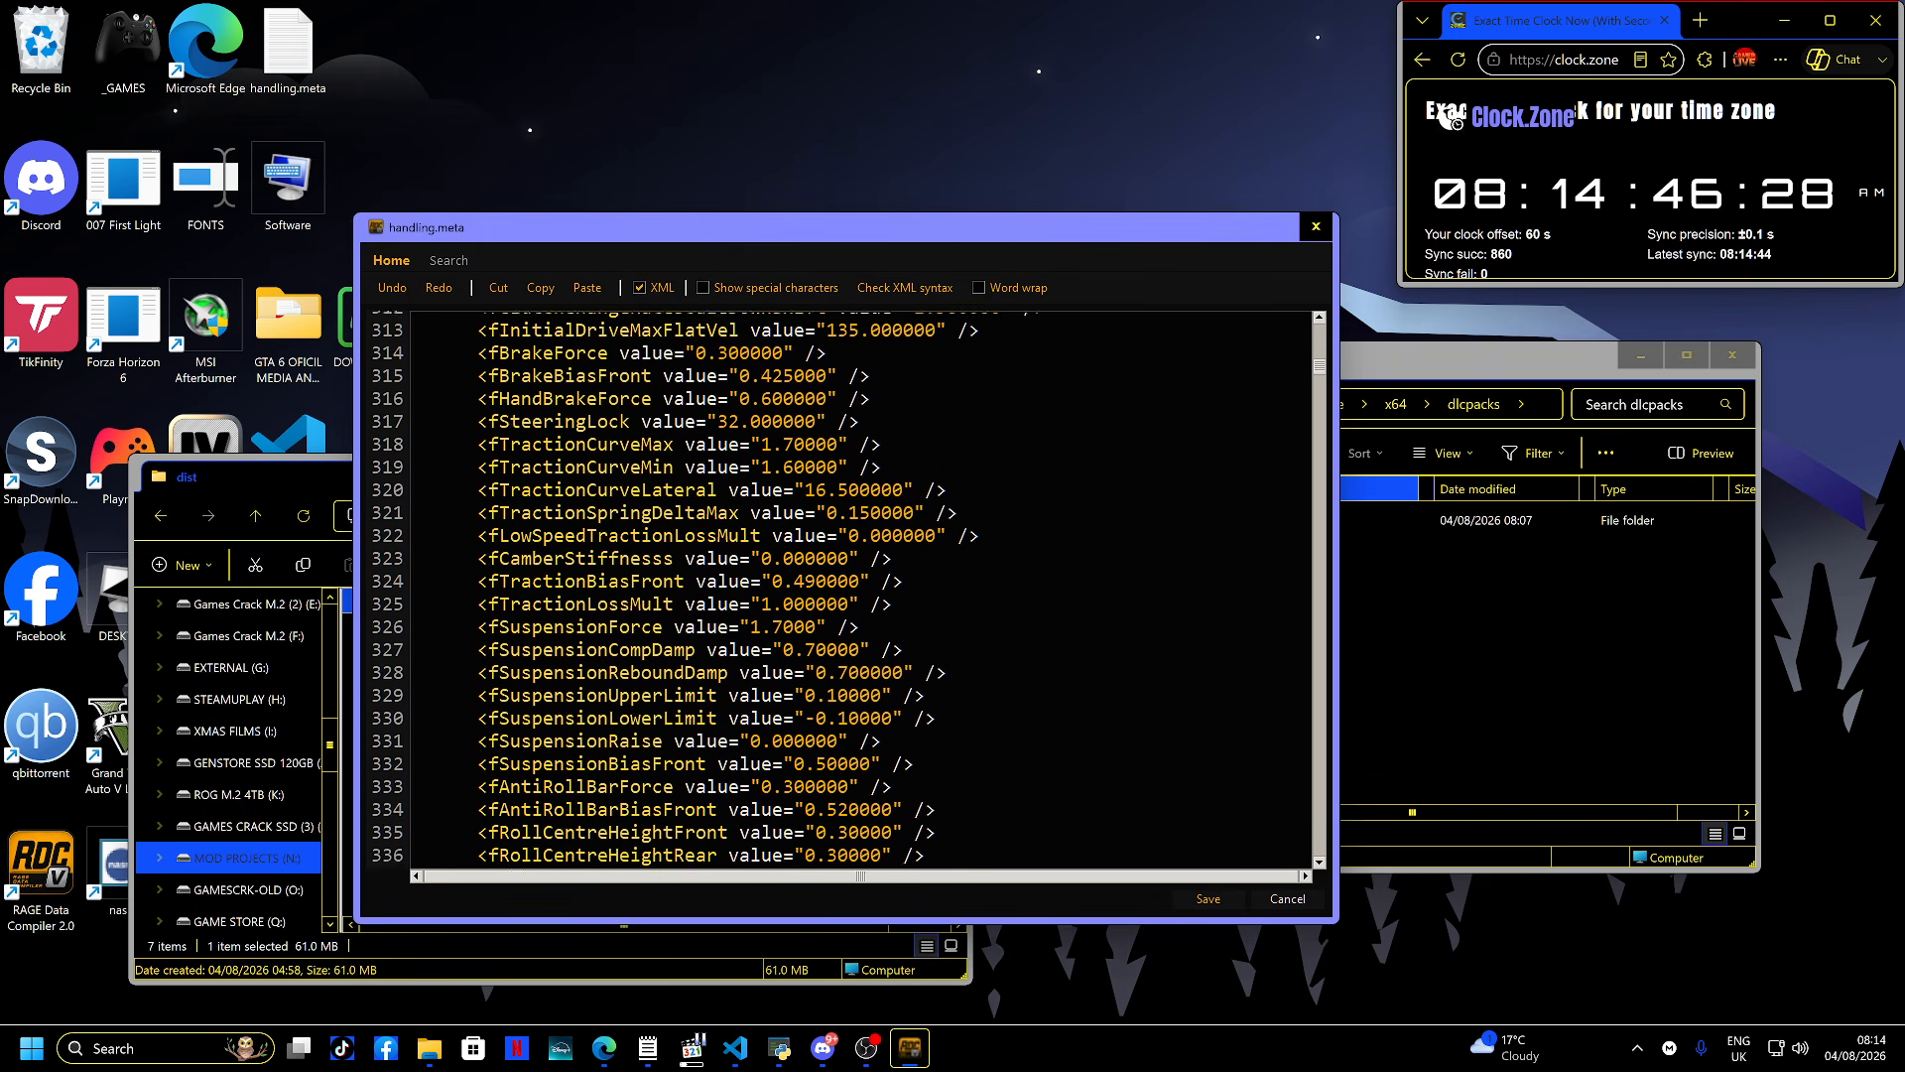
{"action": "scroll", "coordinate": [873, 784], "scroll_direction": "down", "scroll_amount": 20}
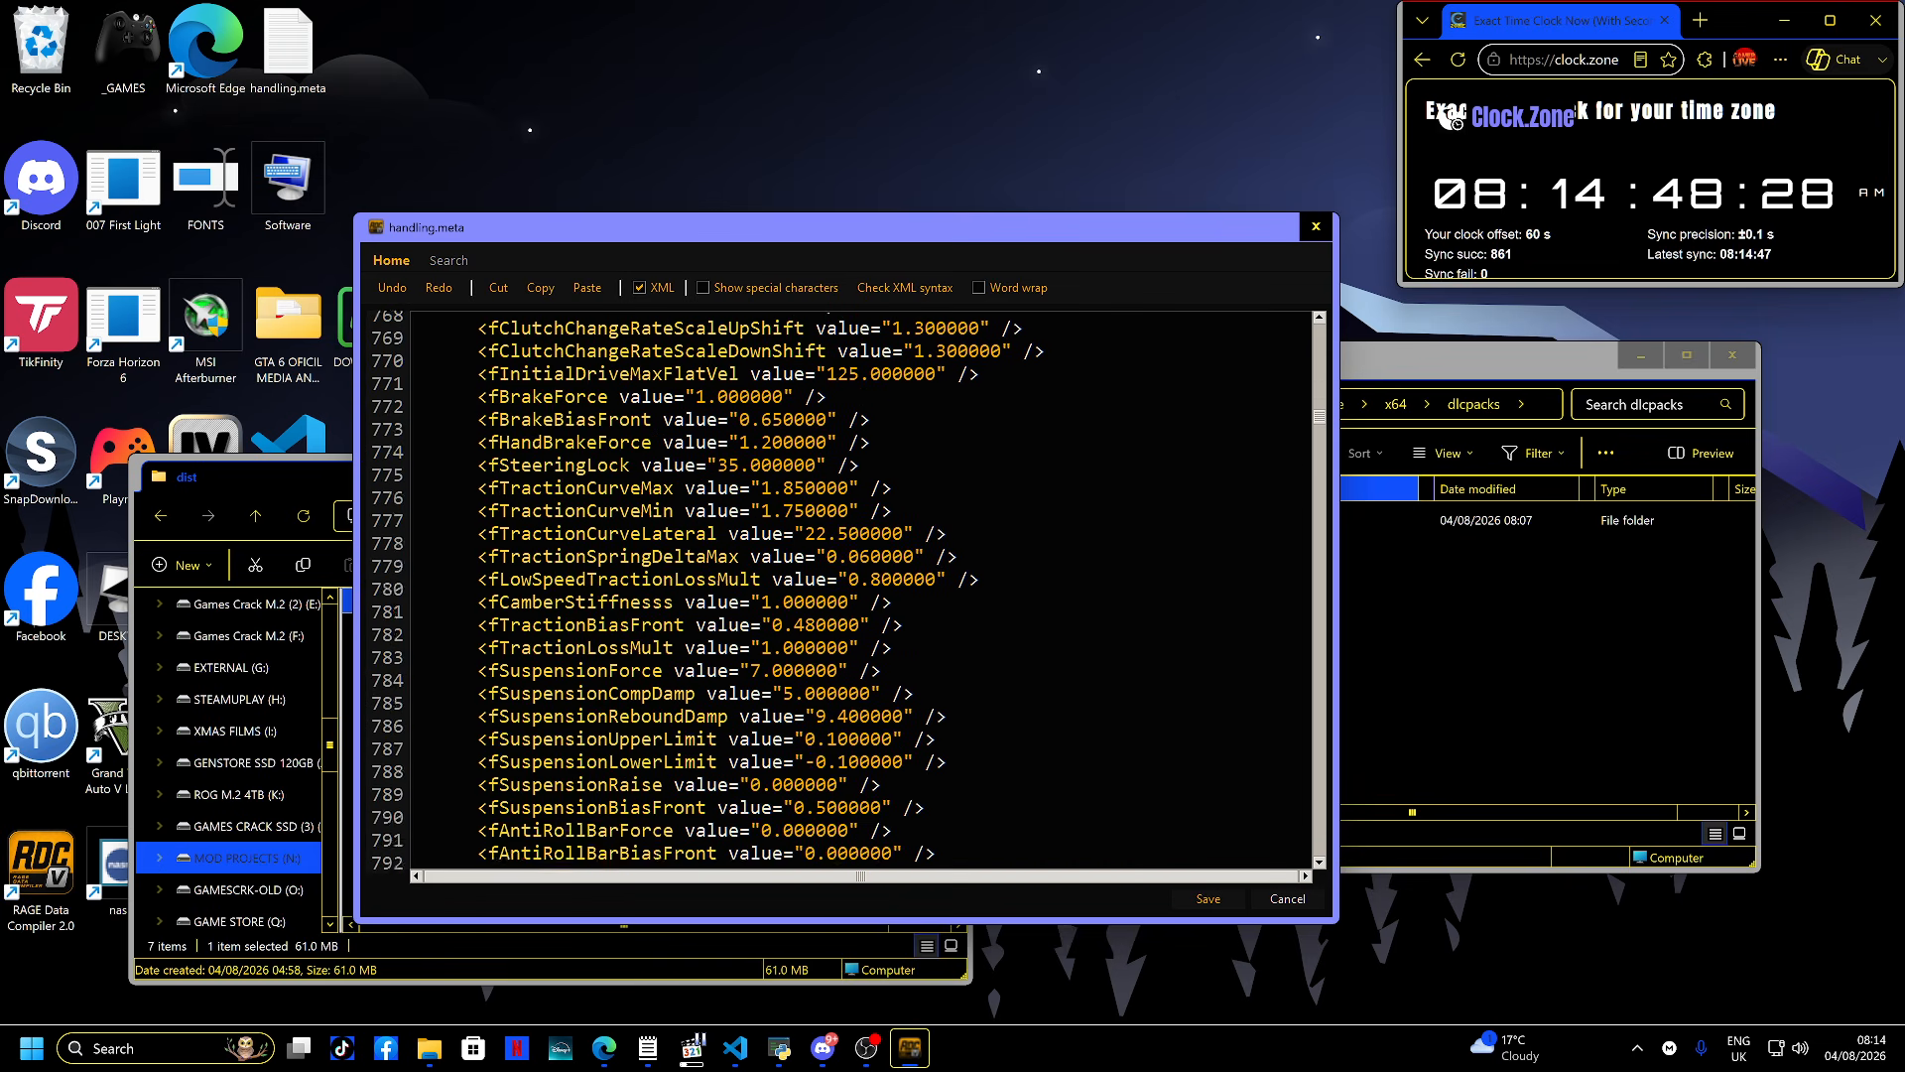
{"action": "scroll", "coordinate": [873, 784], "scroll_direction": "down", "scroll_amount": 20}
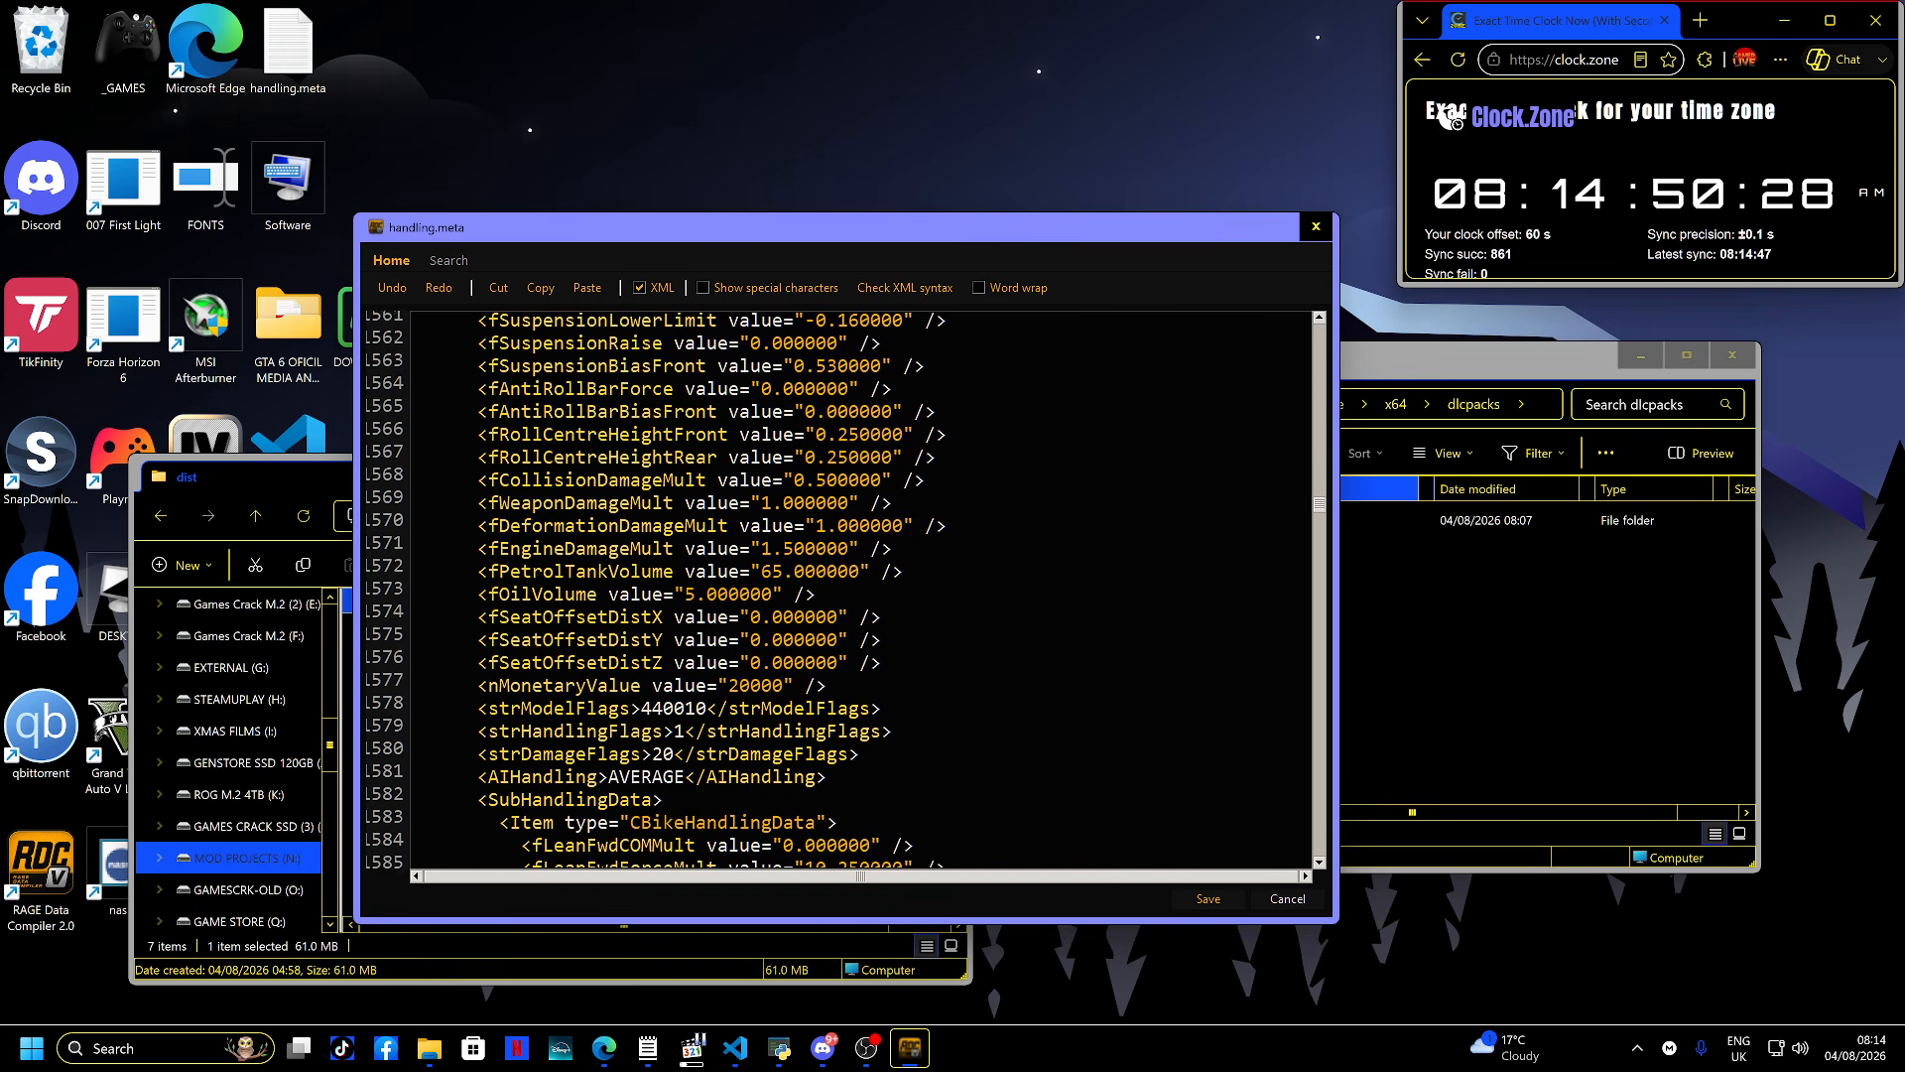
{"action": "scroll", "coordinate": [873, 784], "scroll_direction": "down", "scroll_amount": 20}
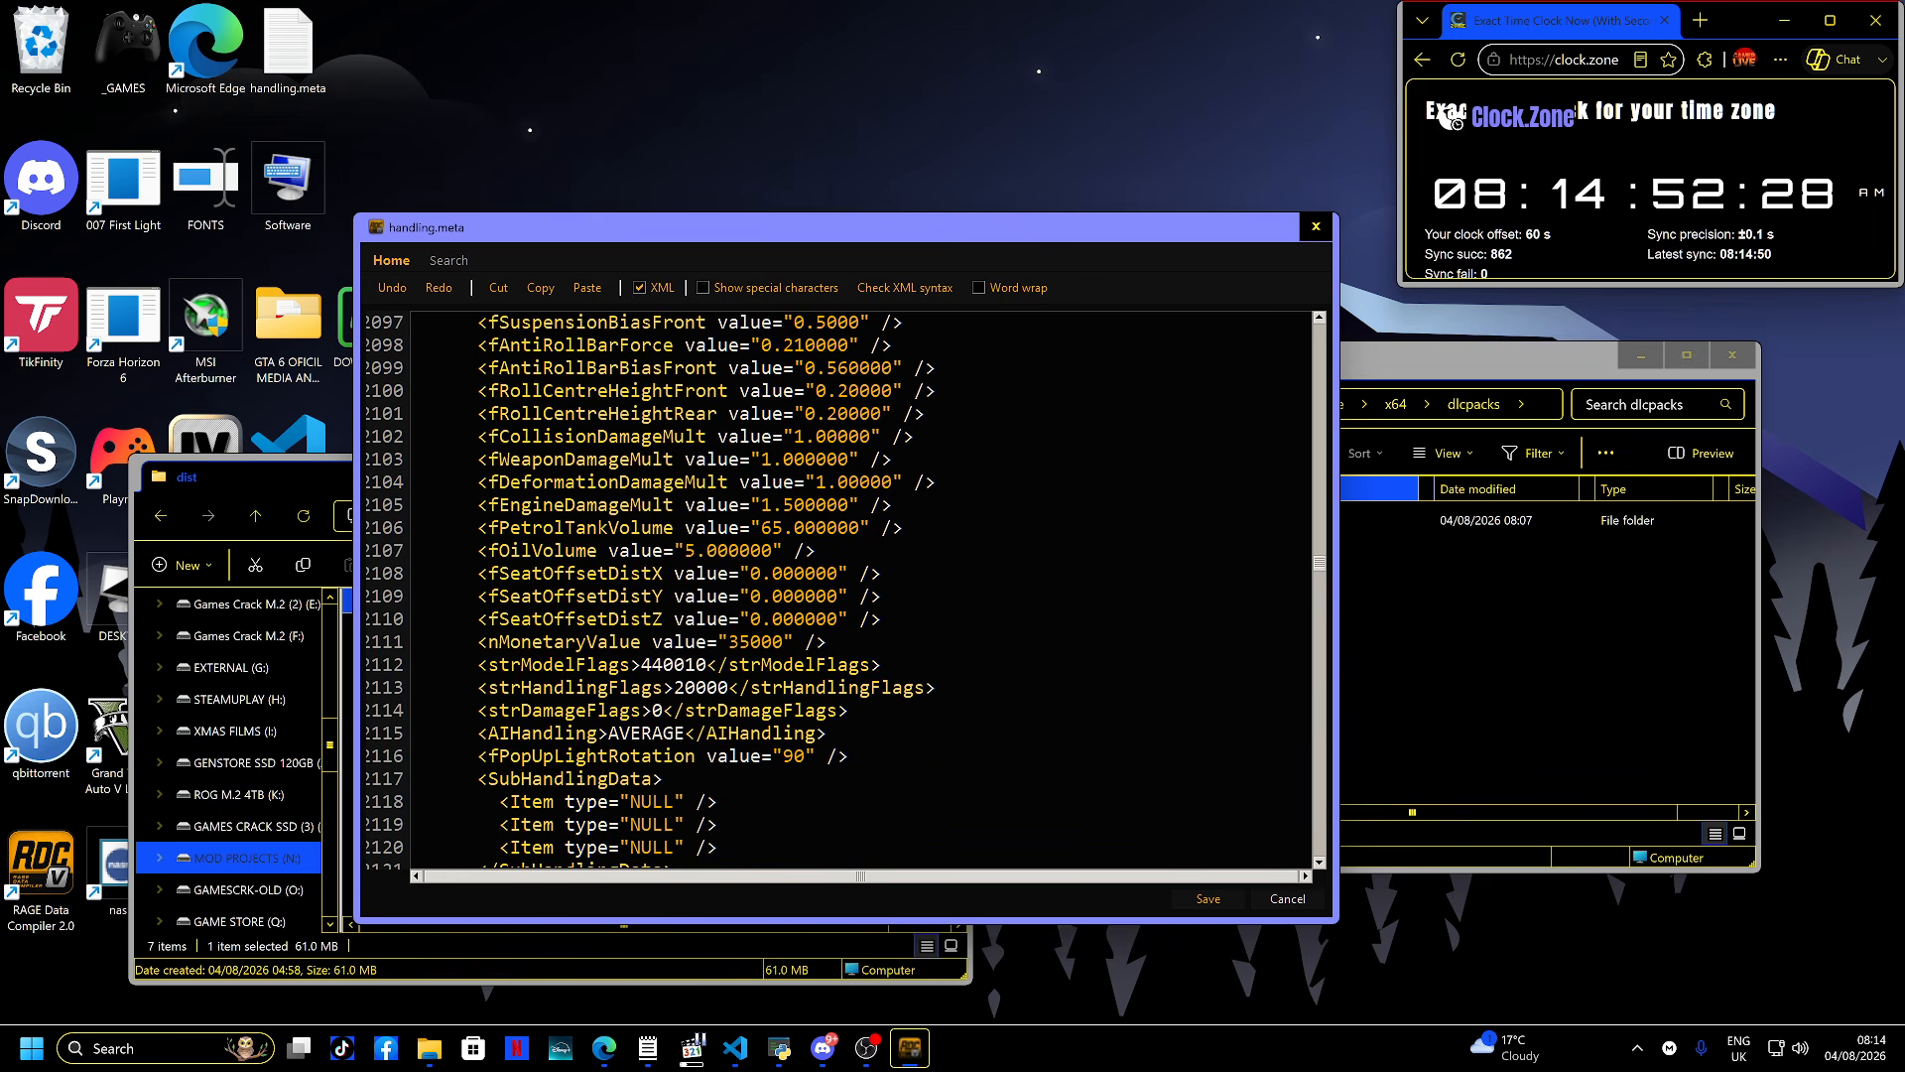
{"action": "left_click", "coordinate": [1286, 898]}
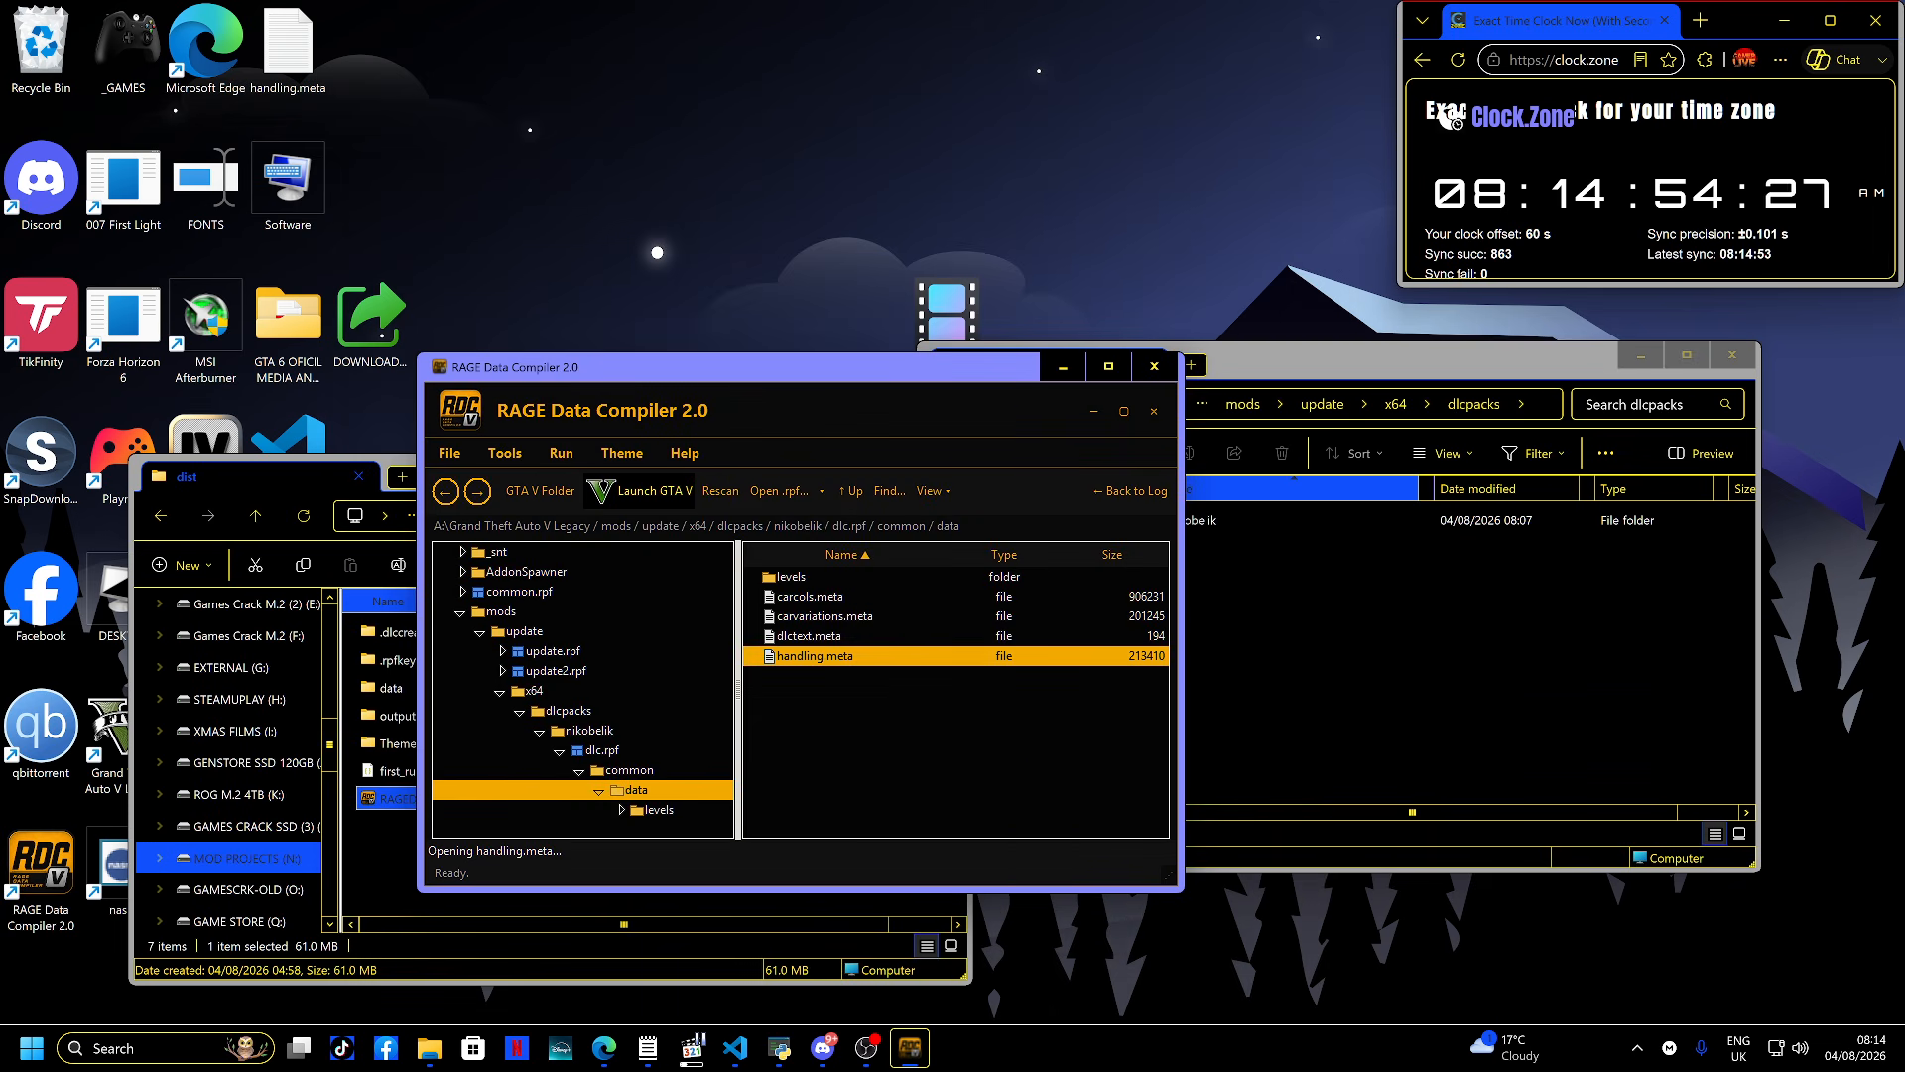
- Browse into levels\gta5, open vehicles.meta and scroll through its vehicle model definitions
{"action": "double_click", "coordinate": [791, 577]}
{"action": "double_click", "coordinate": [792, 576]}
{"action": "double_click", "coordinate": [804, 577]}
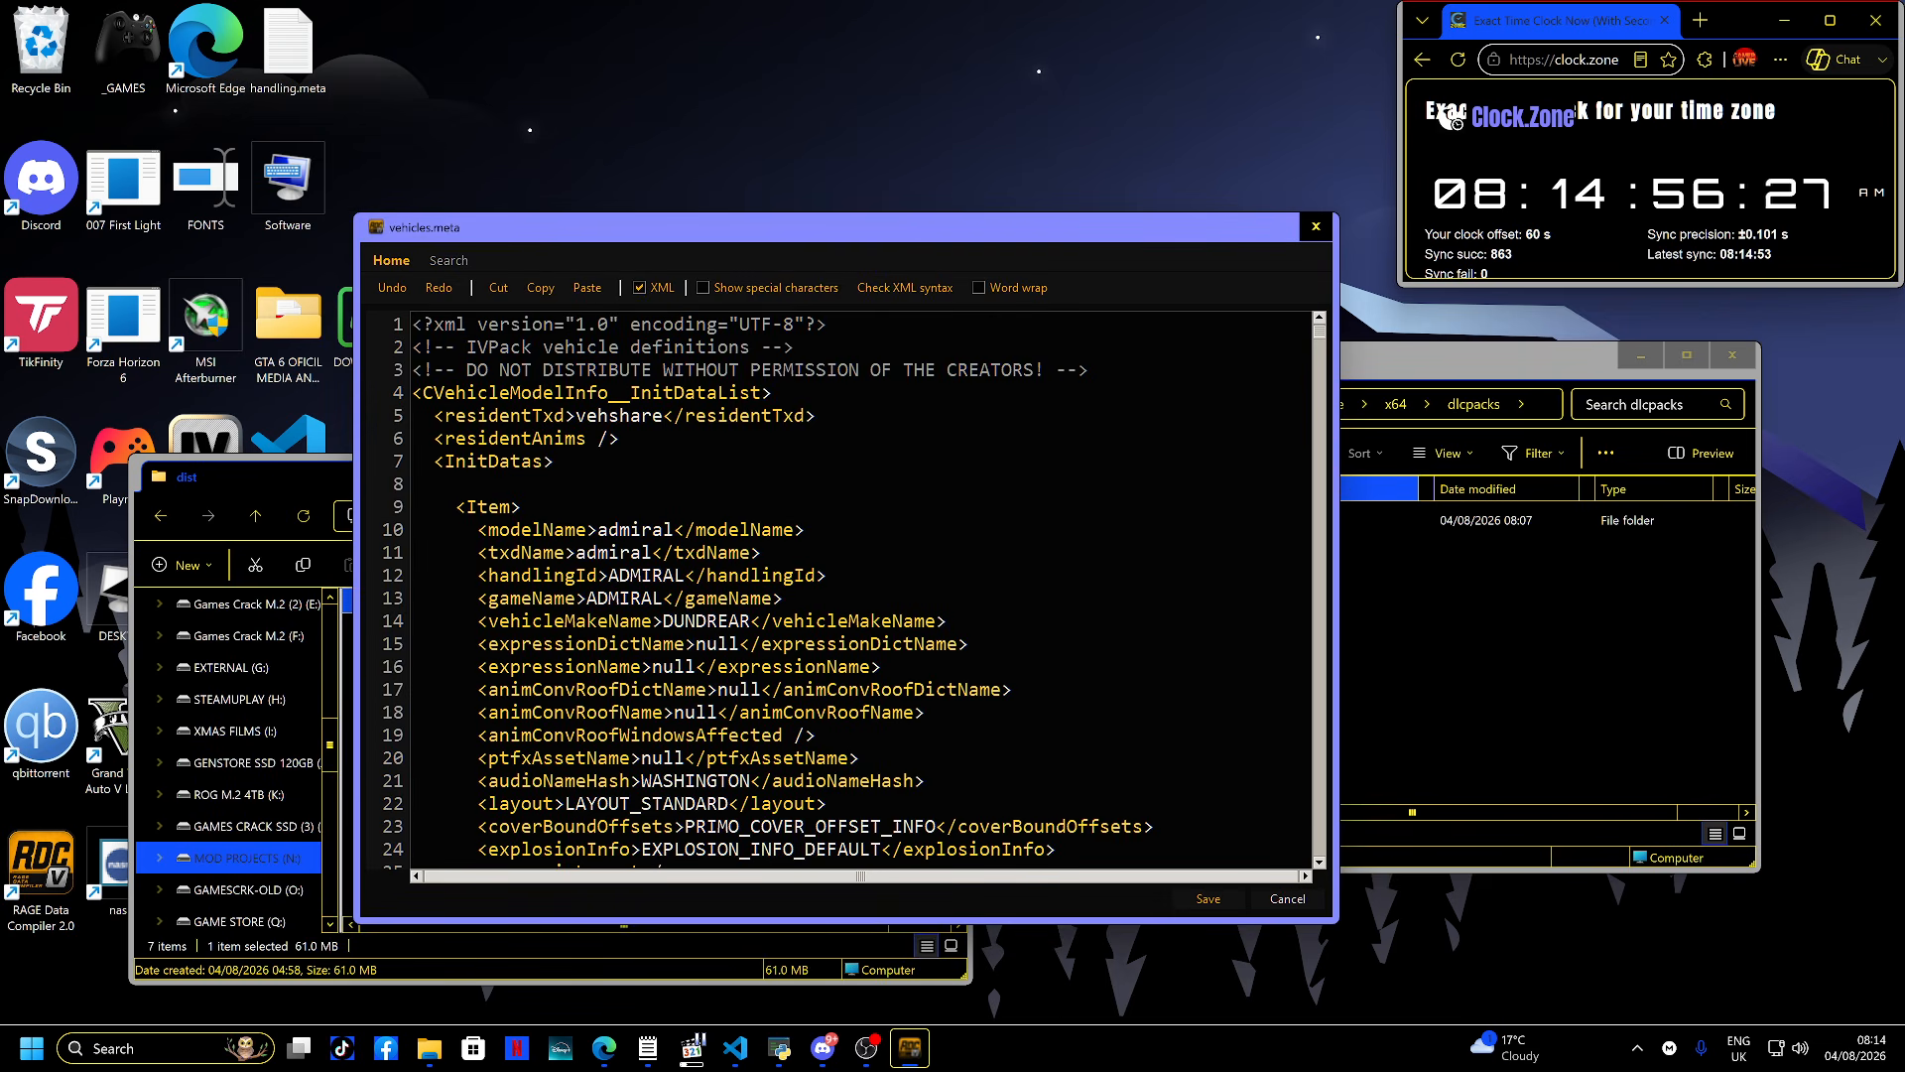
{"action": "scroll", "coordinate": [854, 595], "scroll_direction": "down", "scroll_amount": 10}
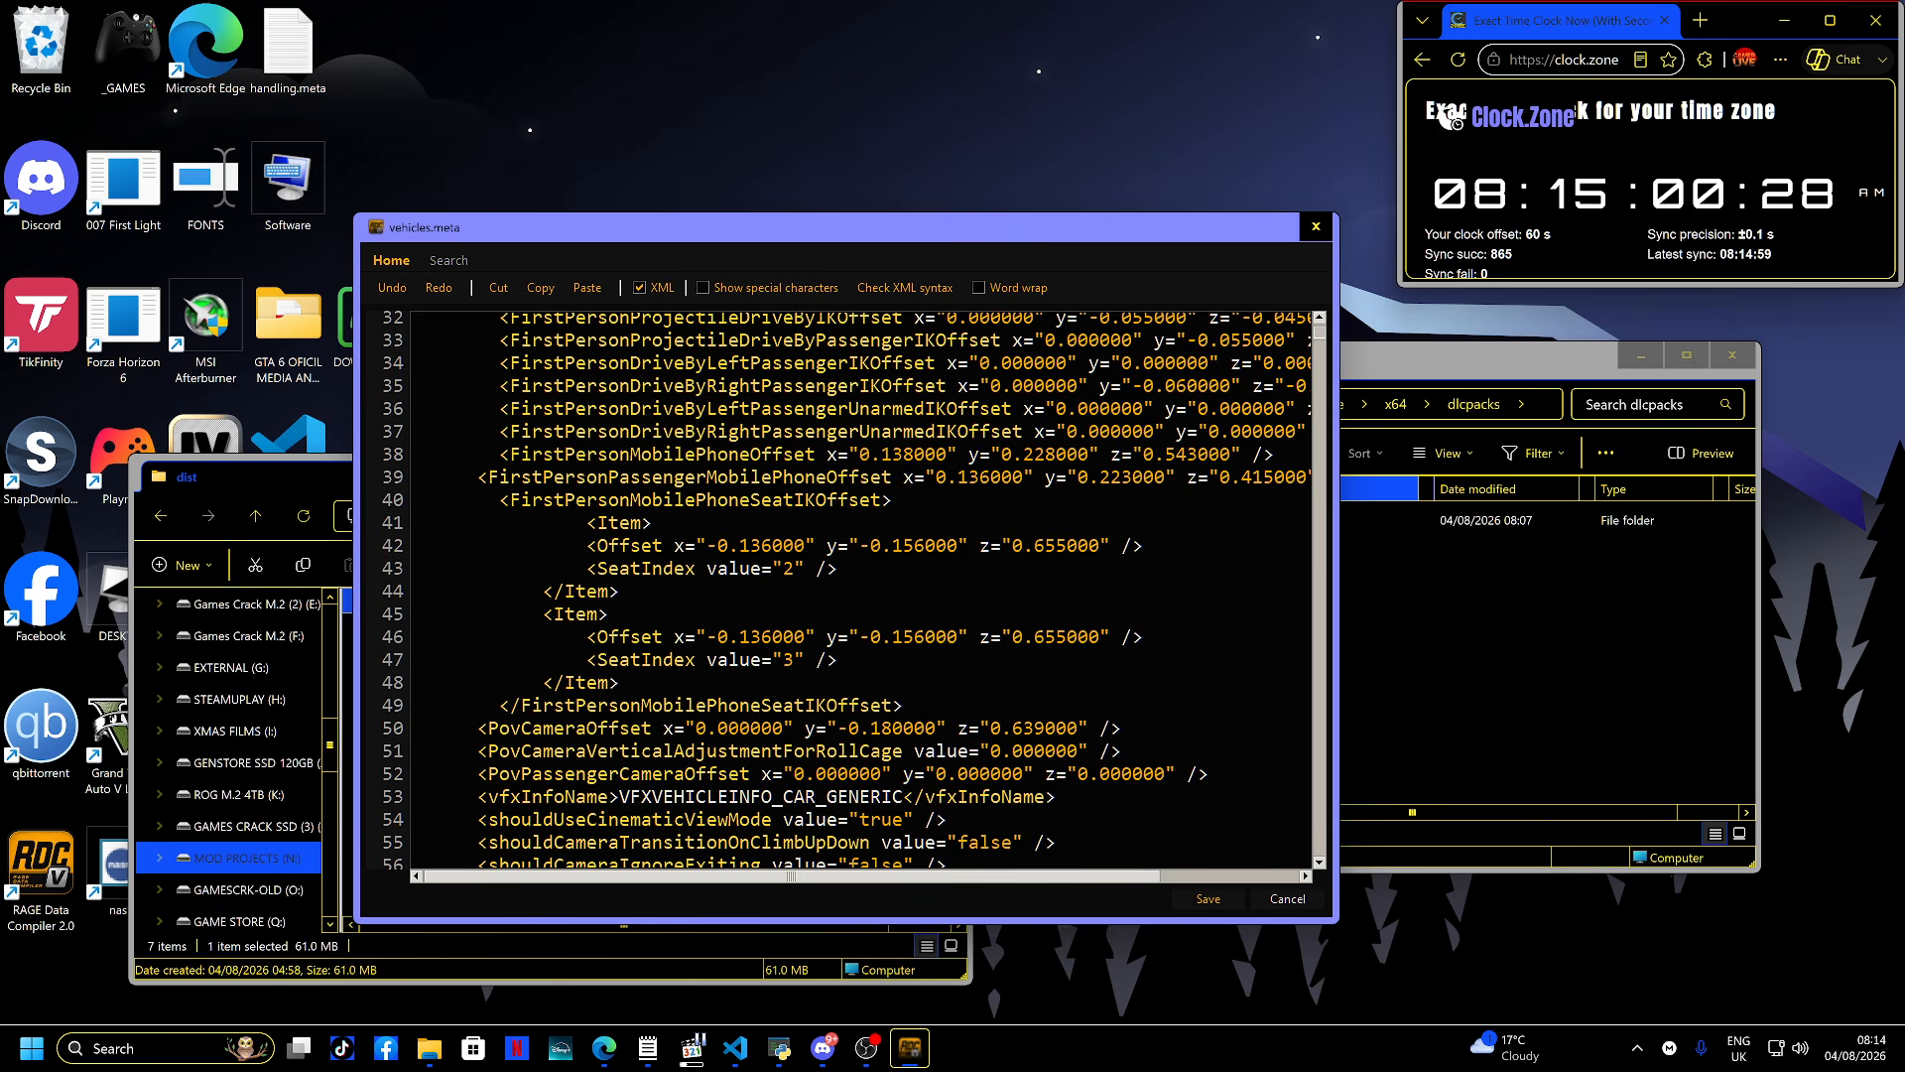
{"action": "scroll", "coordinate": [853, 595], "scroll_direction": "down", "scroll_amount": 20}
{"action": "scroll", "coordinate": [853, 596], "scroll_direction": "down", "scroll_amount": 20}
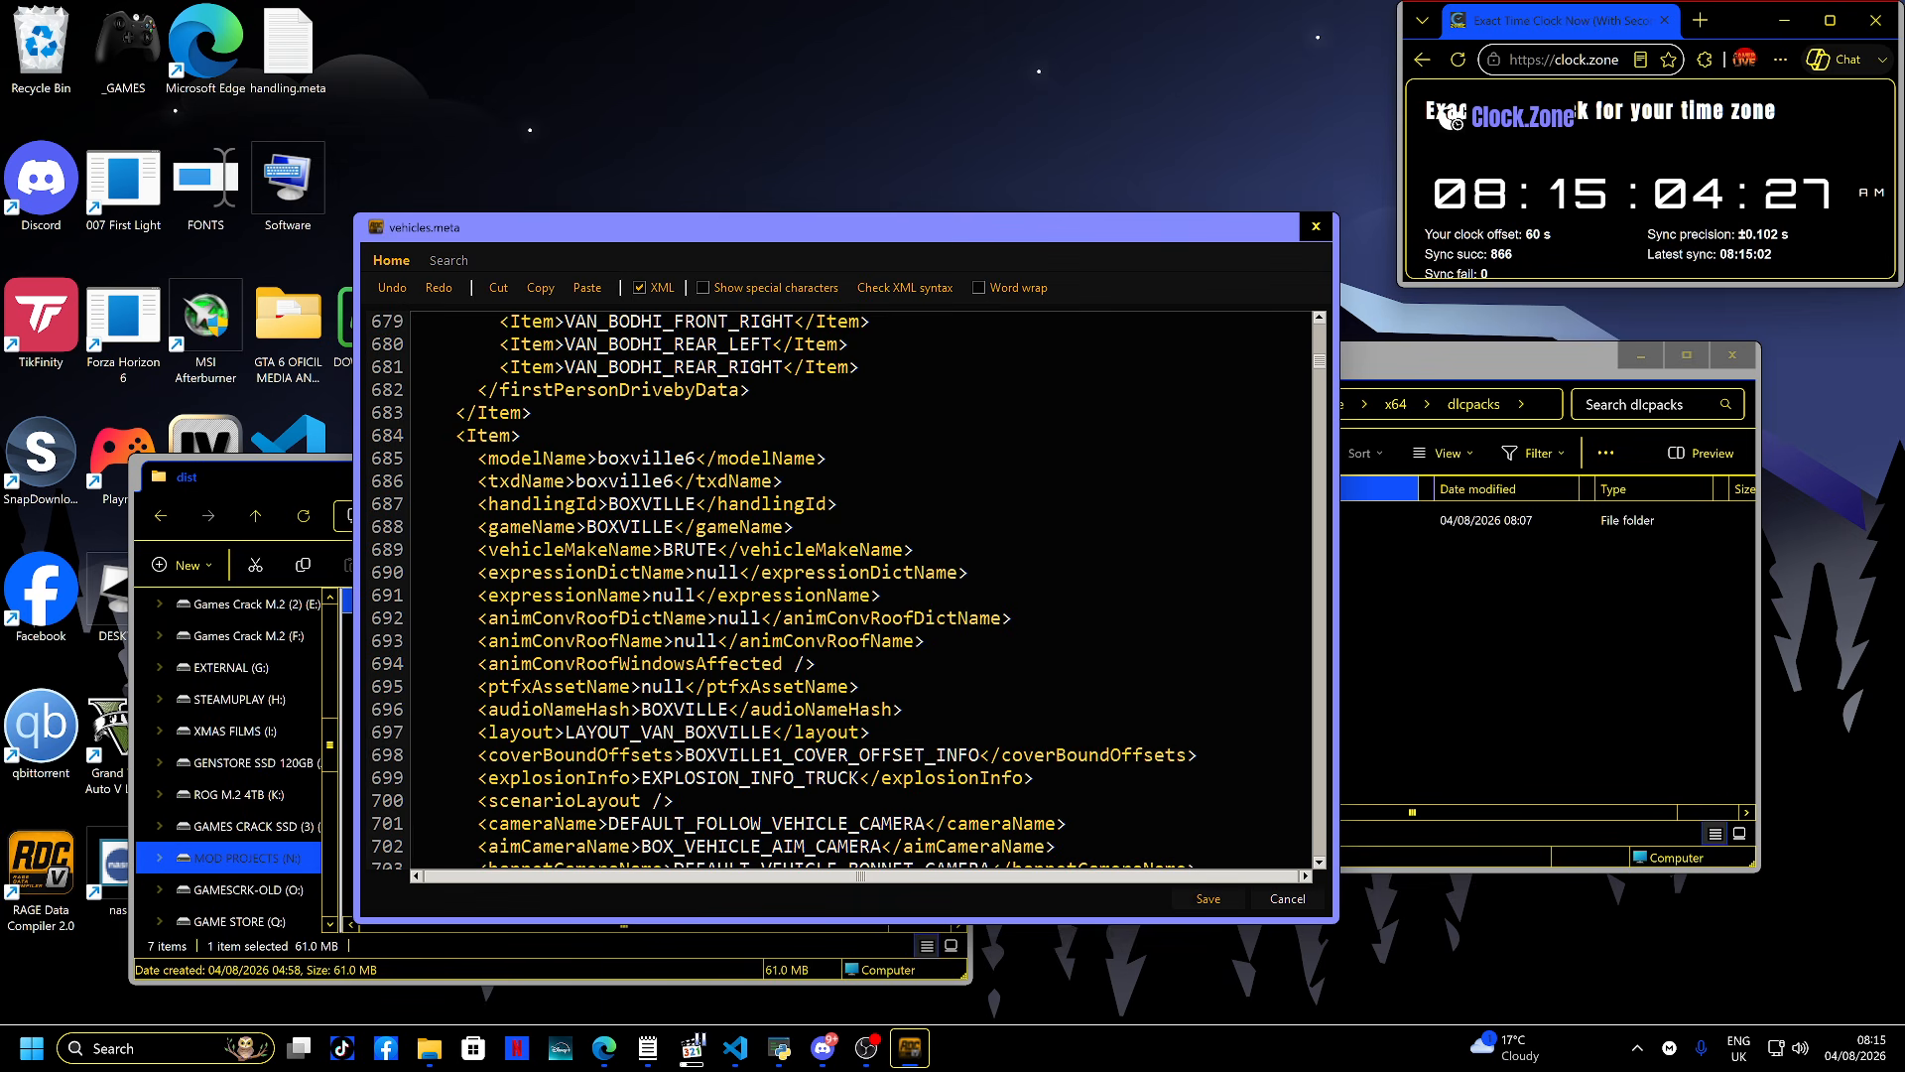
{"action": "scroll", "coordinate": [853, 596], "scroll_direction": "down", "scroll_amount": 5}
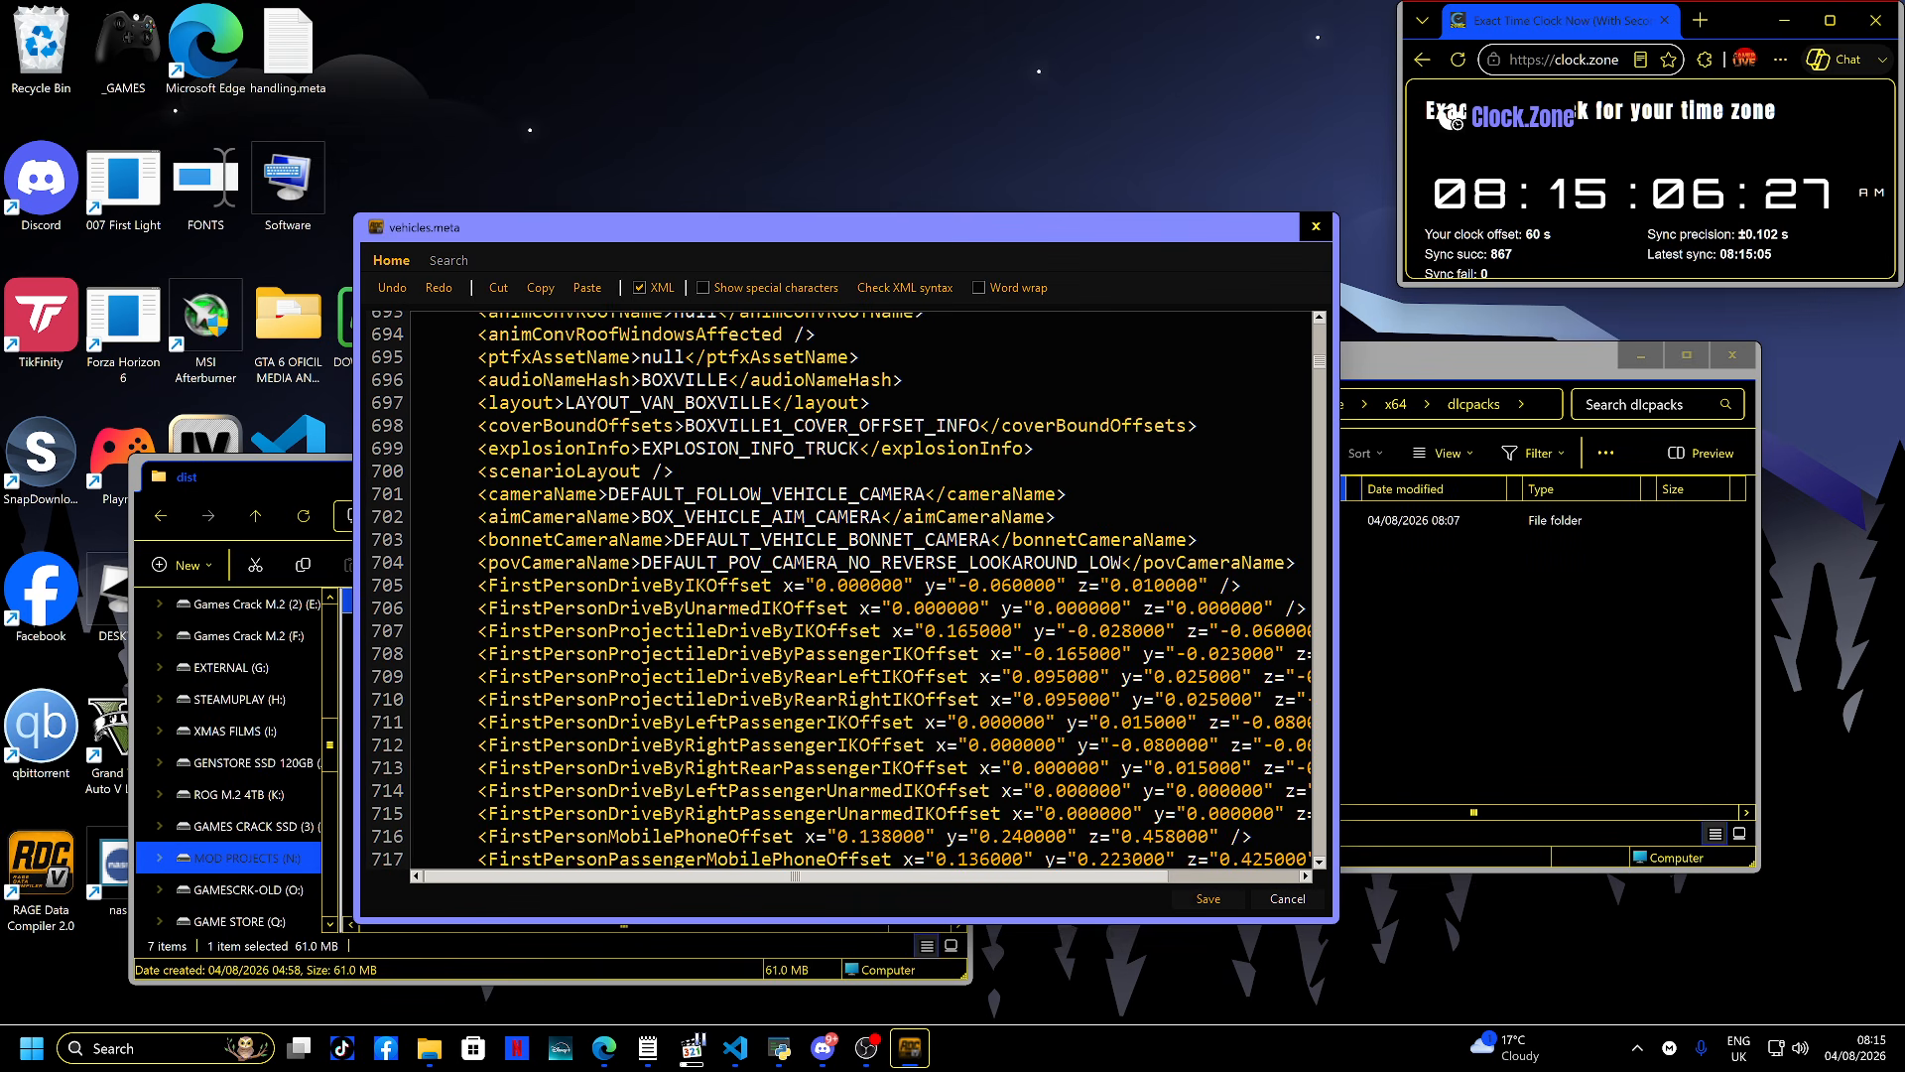
{"action": "scroll", "coordinate": [853, 596], "scroll_direction": "down", "scroll_amount": 20}
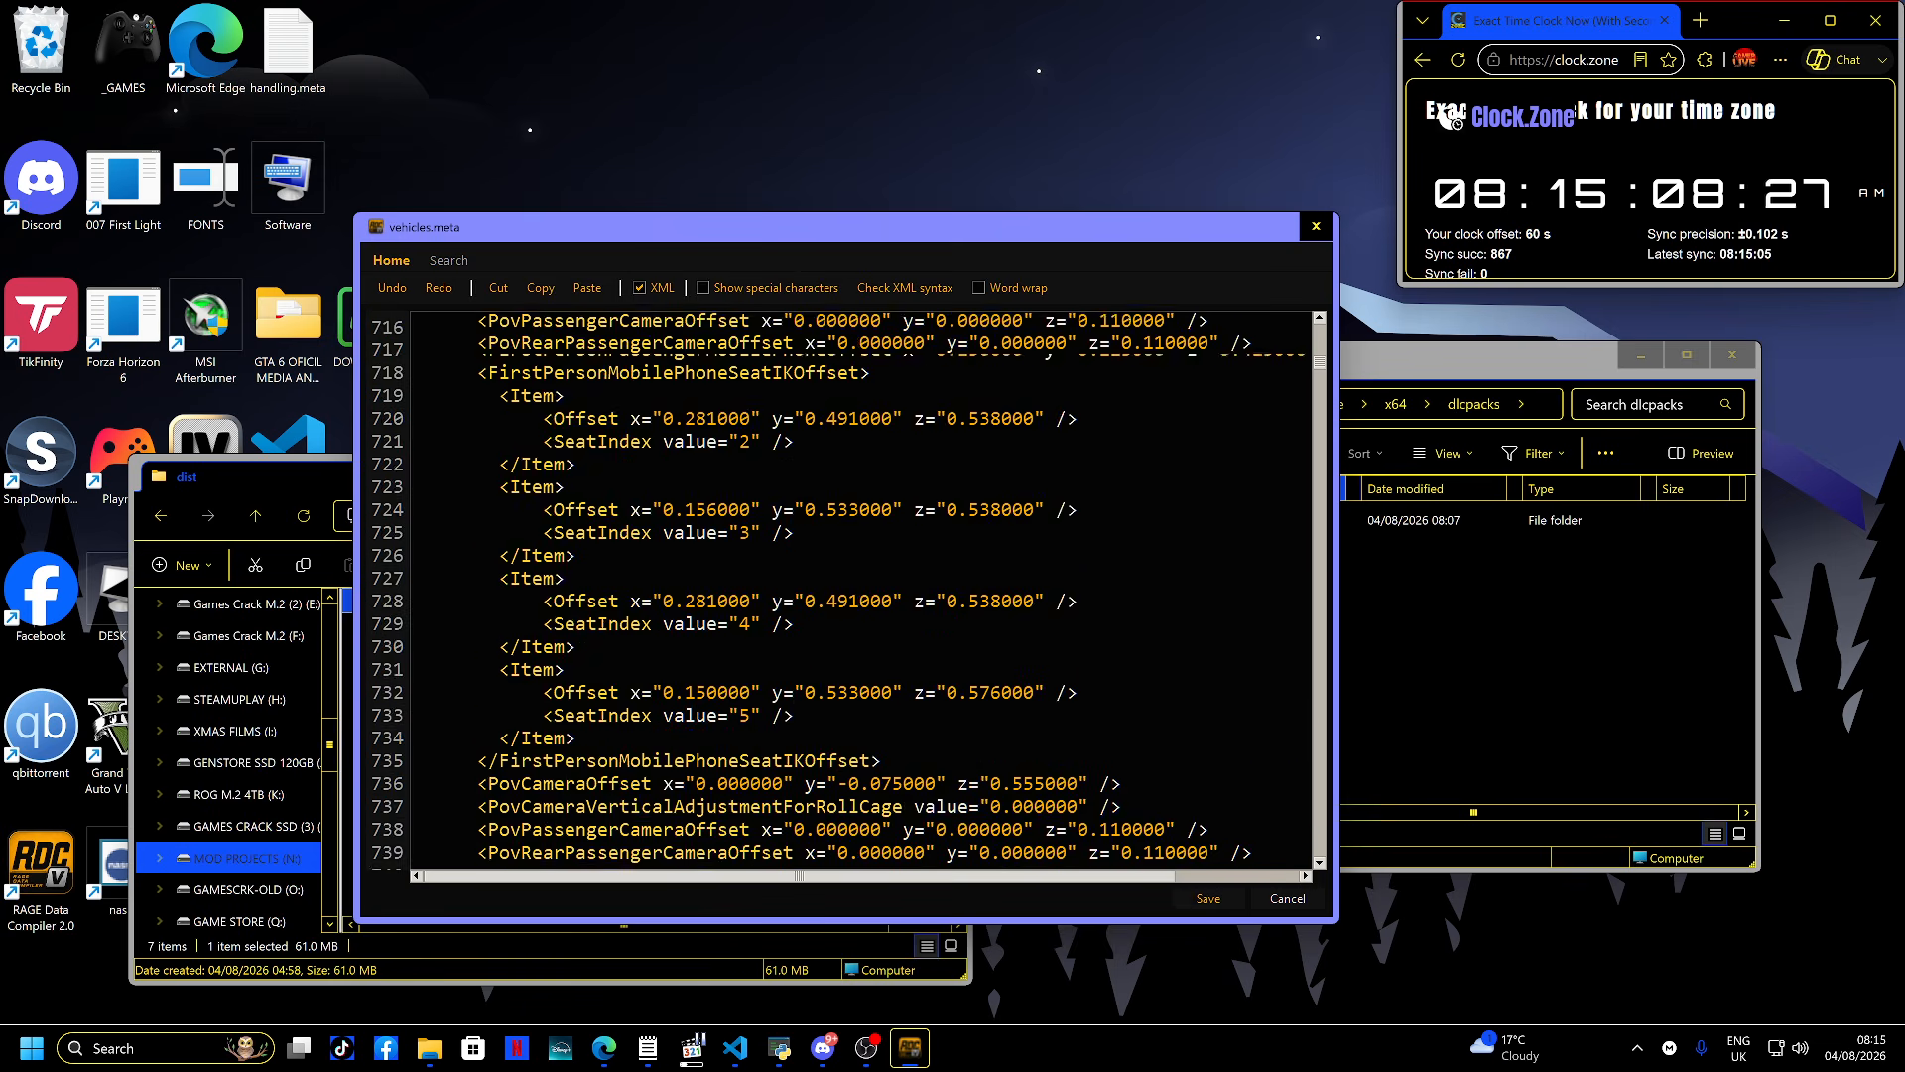
{"action": "scroll", "coordinate": [853, 596], "scroll_direction": "down", "scroll_amount": 20}
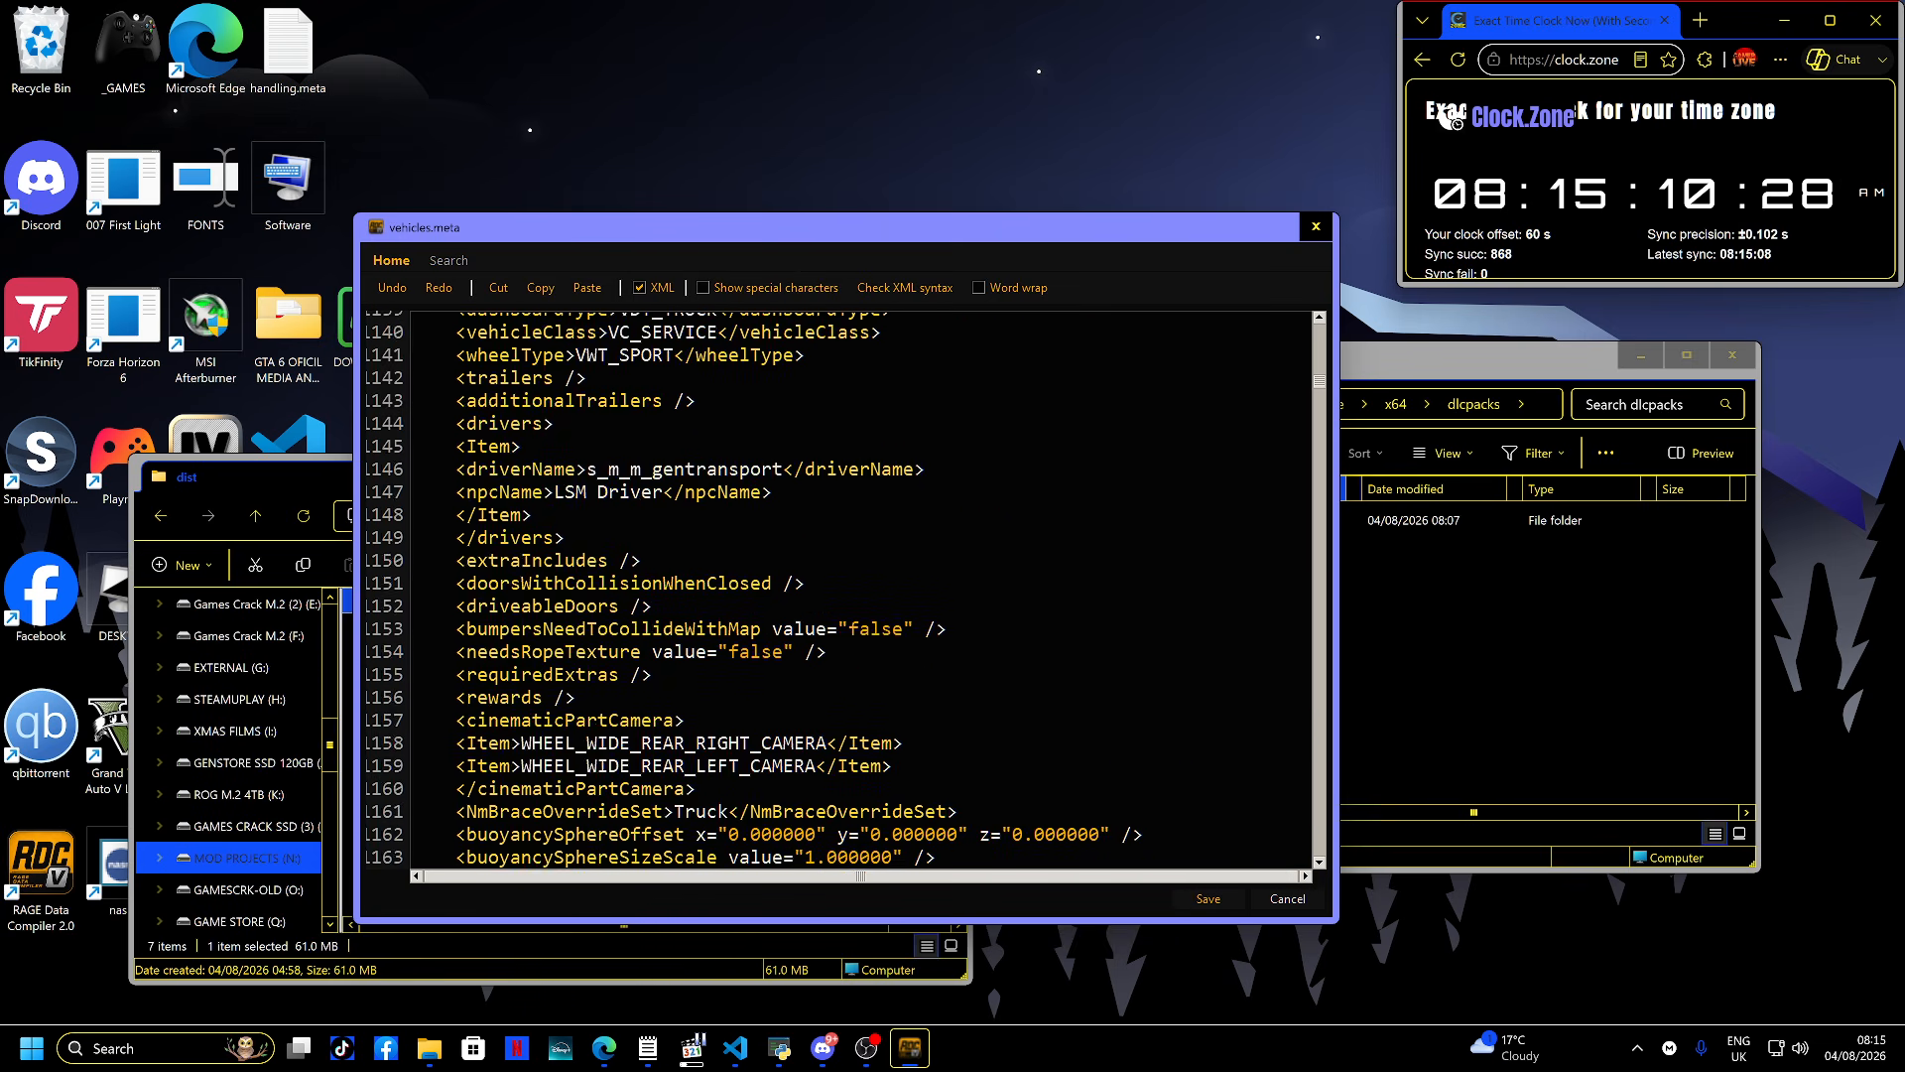
{"action": "scroll", "coordinate": [853, 595], "scroll_direction": "down", "scroll_amount": 20}
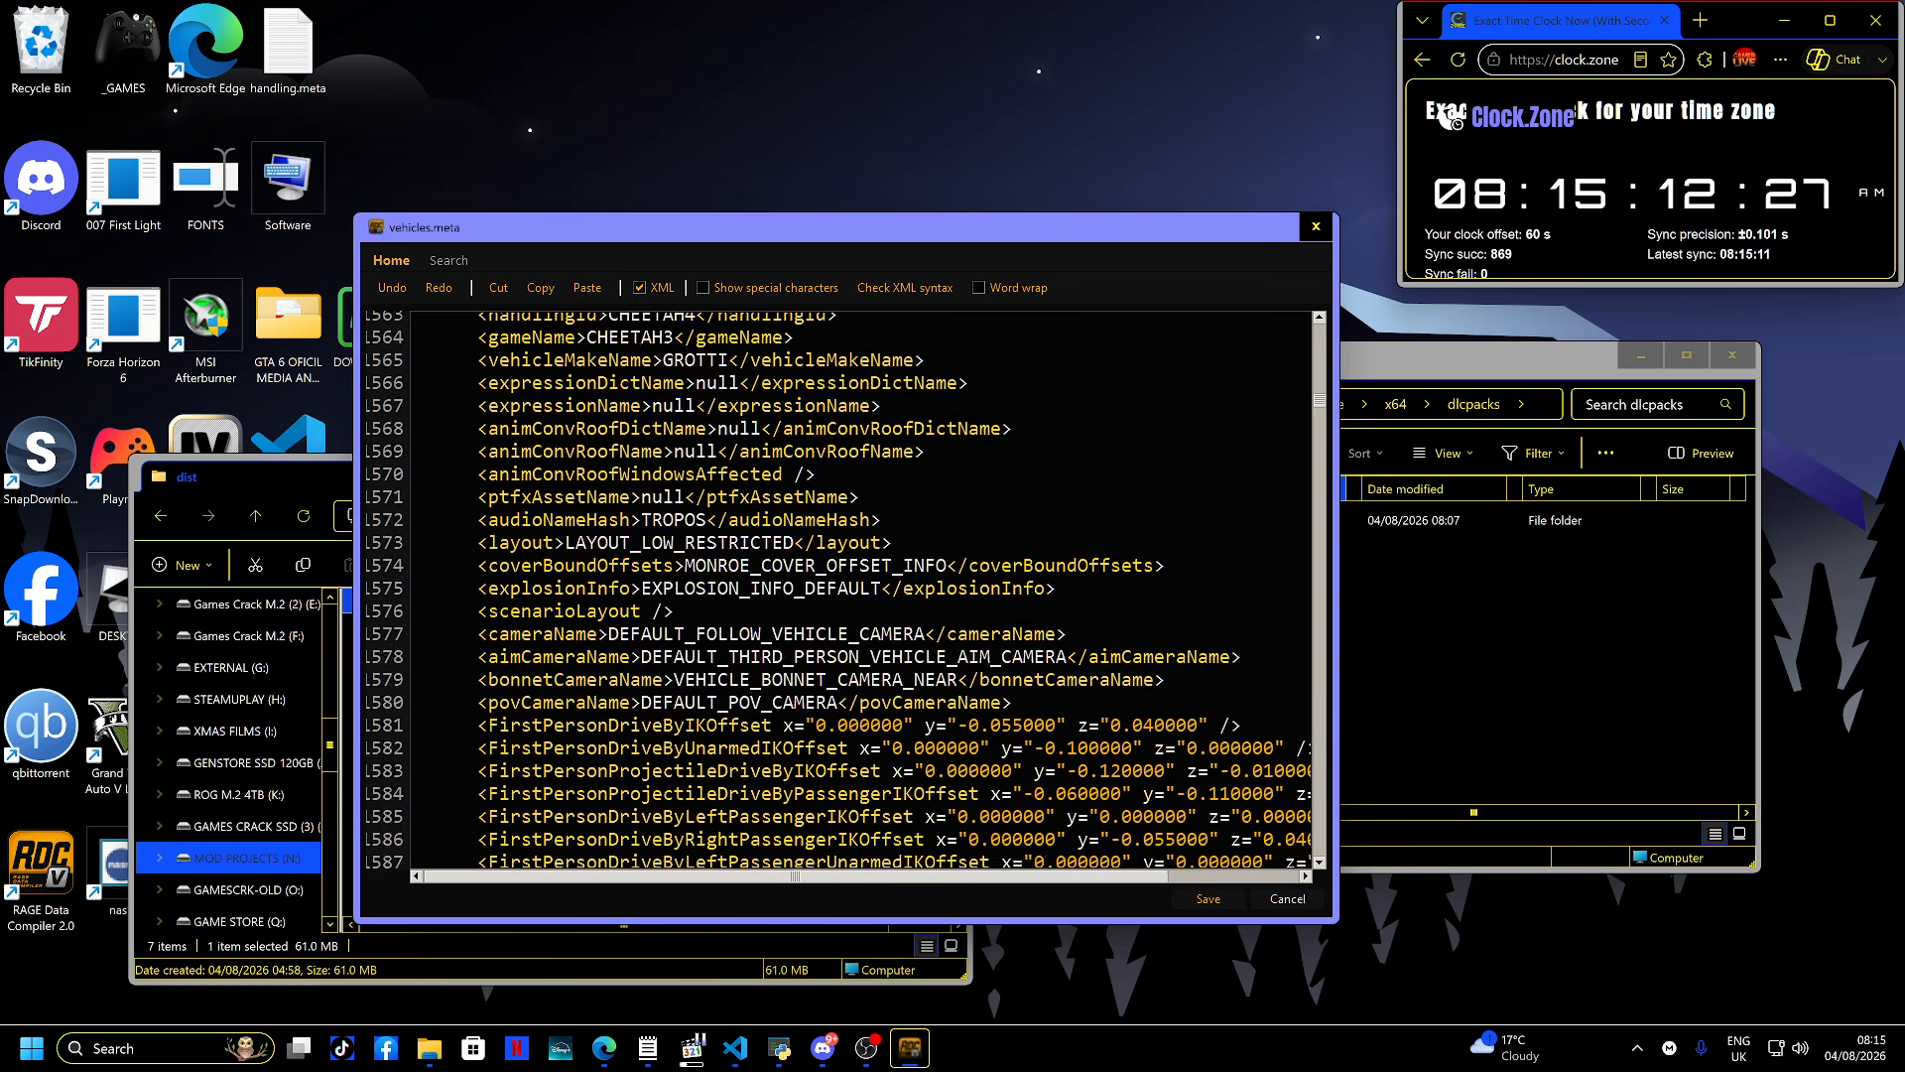
{"action": "scroll", "coordinate": [853, 595], "scroll_direction": "down", "scroll_amount": 20}
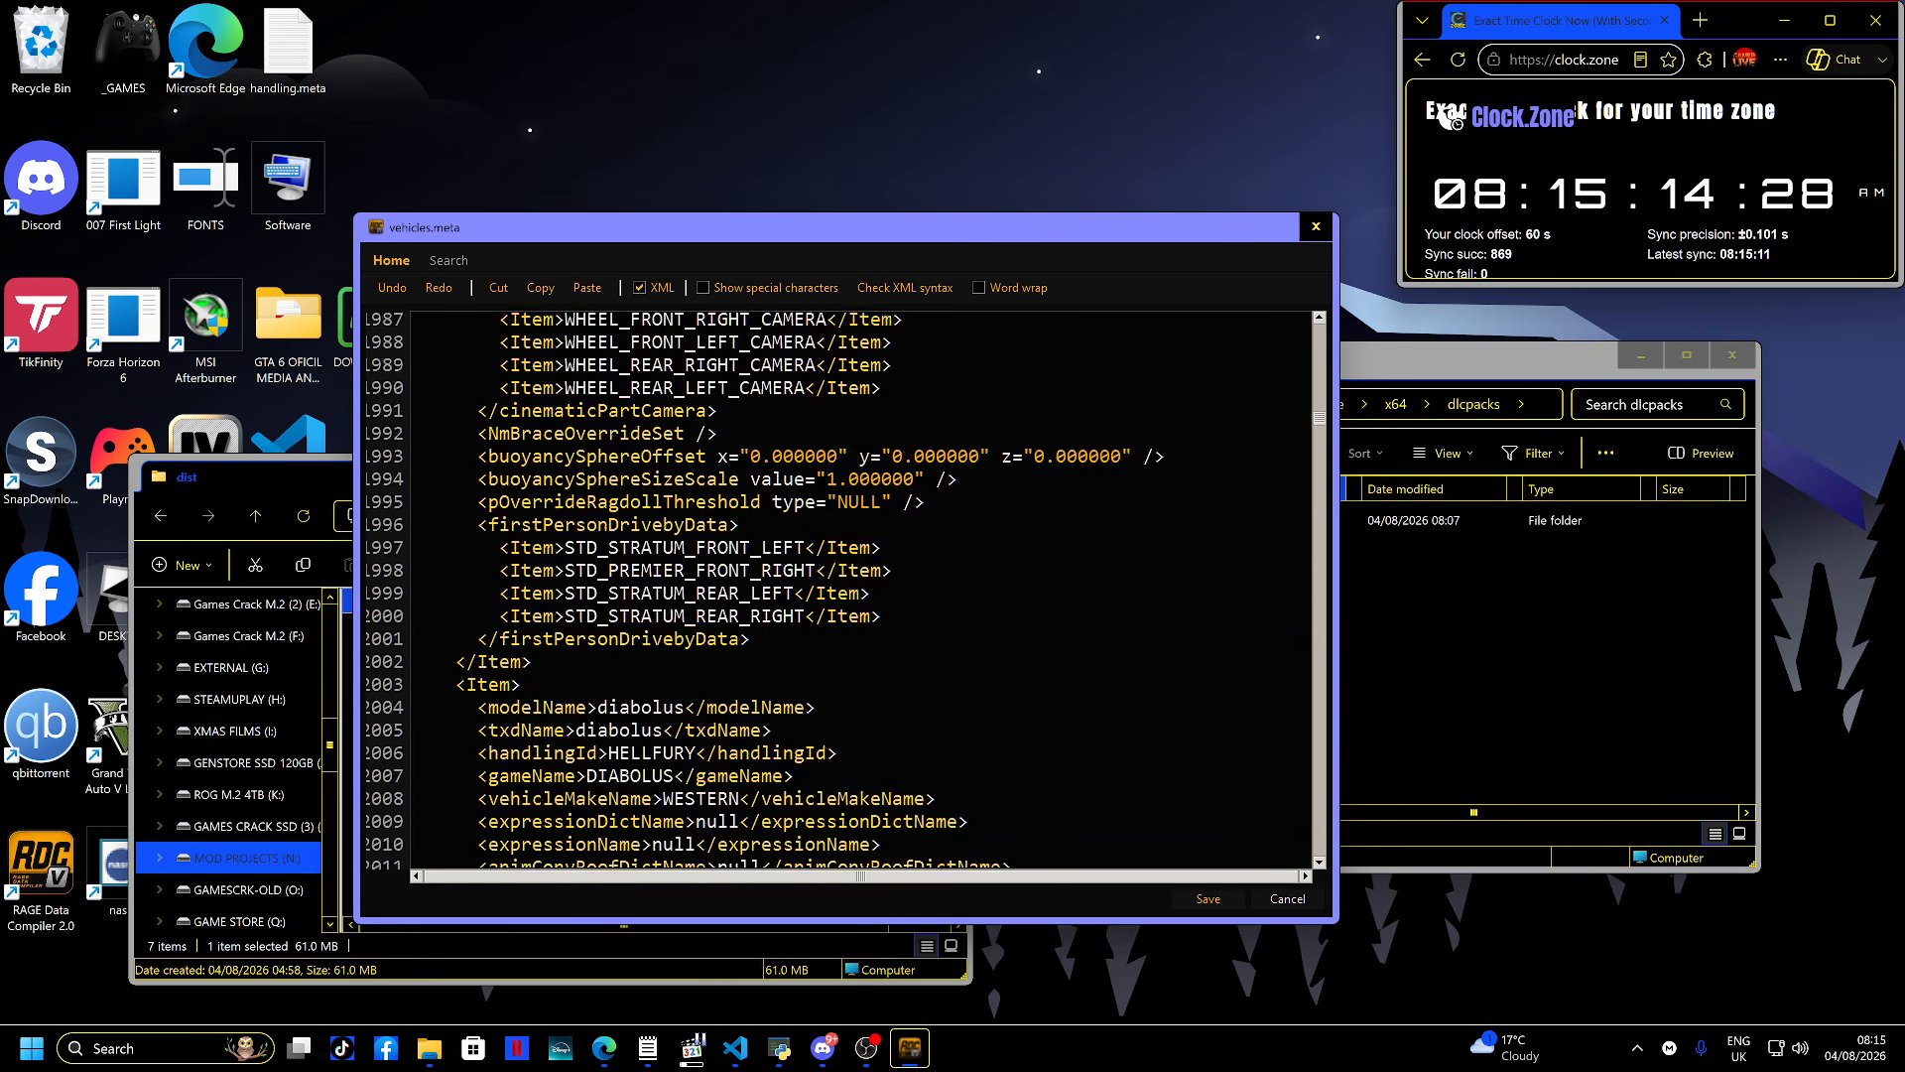
{"action": "scroll", "coordinate": [853, 595], "scroll_direction": "down", "scroll_amount": 20}
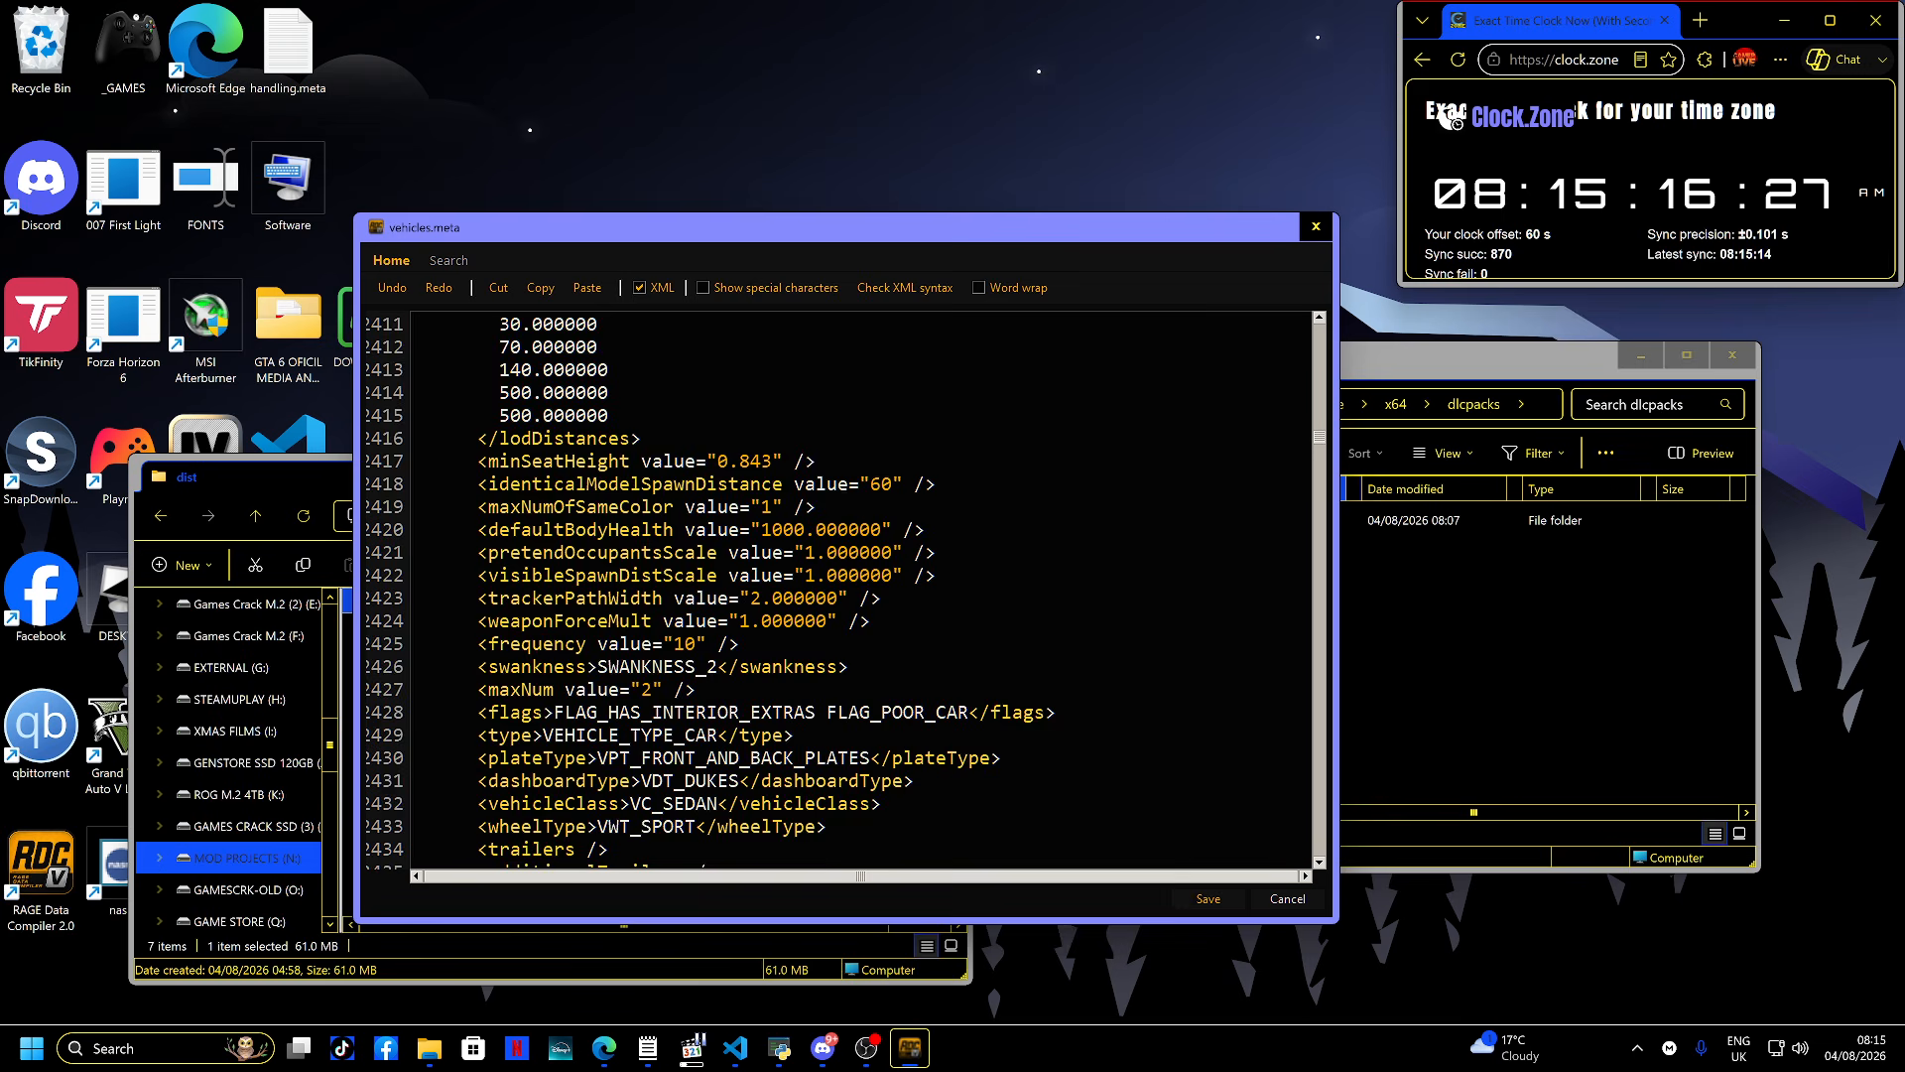
{"action": "scroll", "coordinate": [853, 595], "scroll_direction": "down", "scroll_amount": 20}
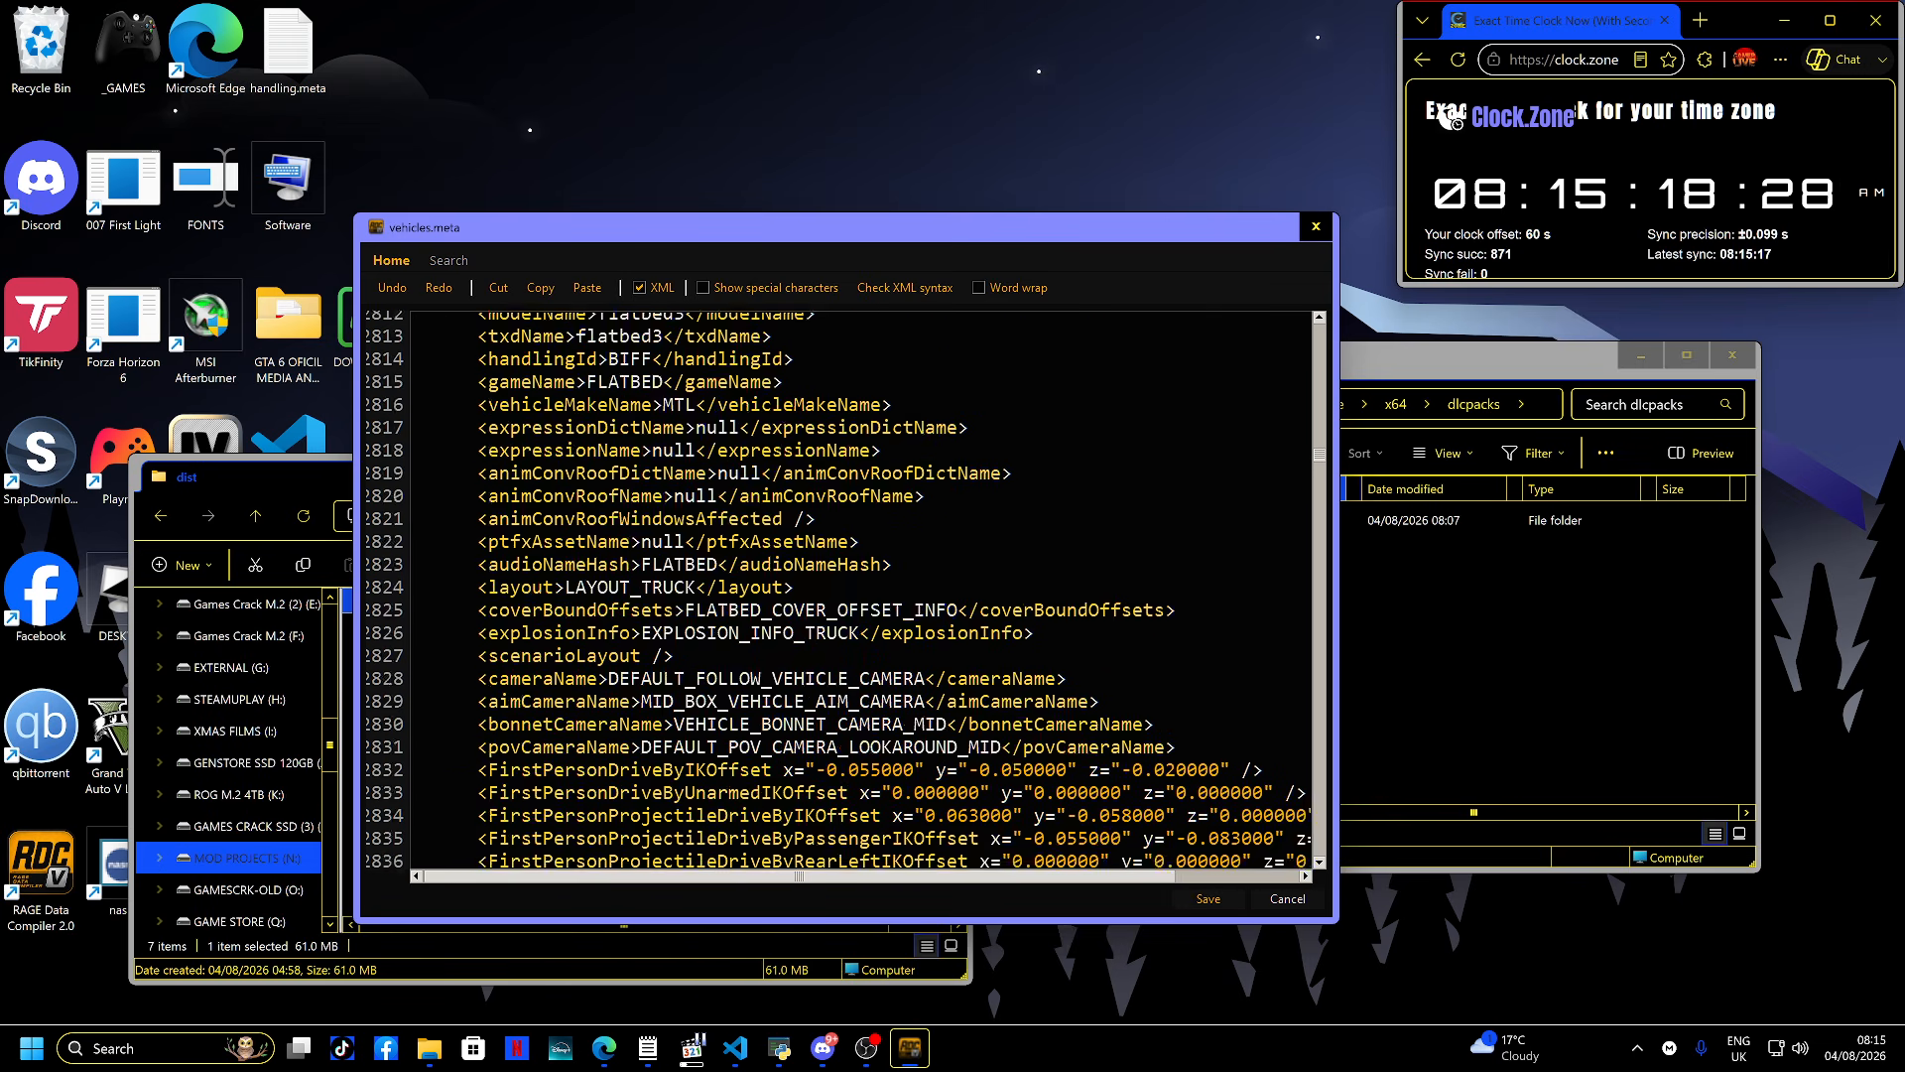
{"action": "scroll", "coordinate": [854, 596], "scroll_direction": "down", "scroll_amount": 20}
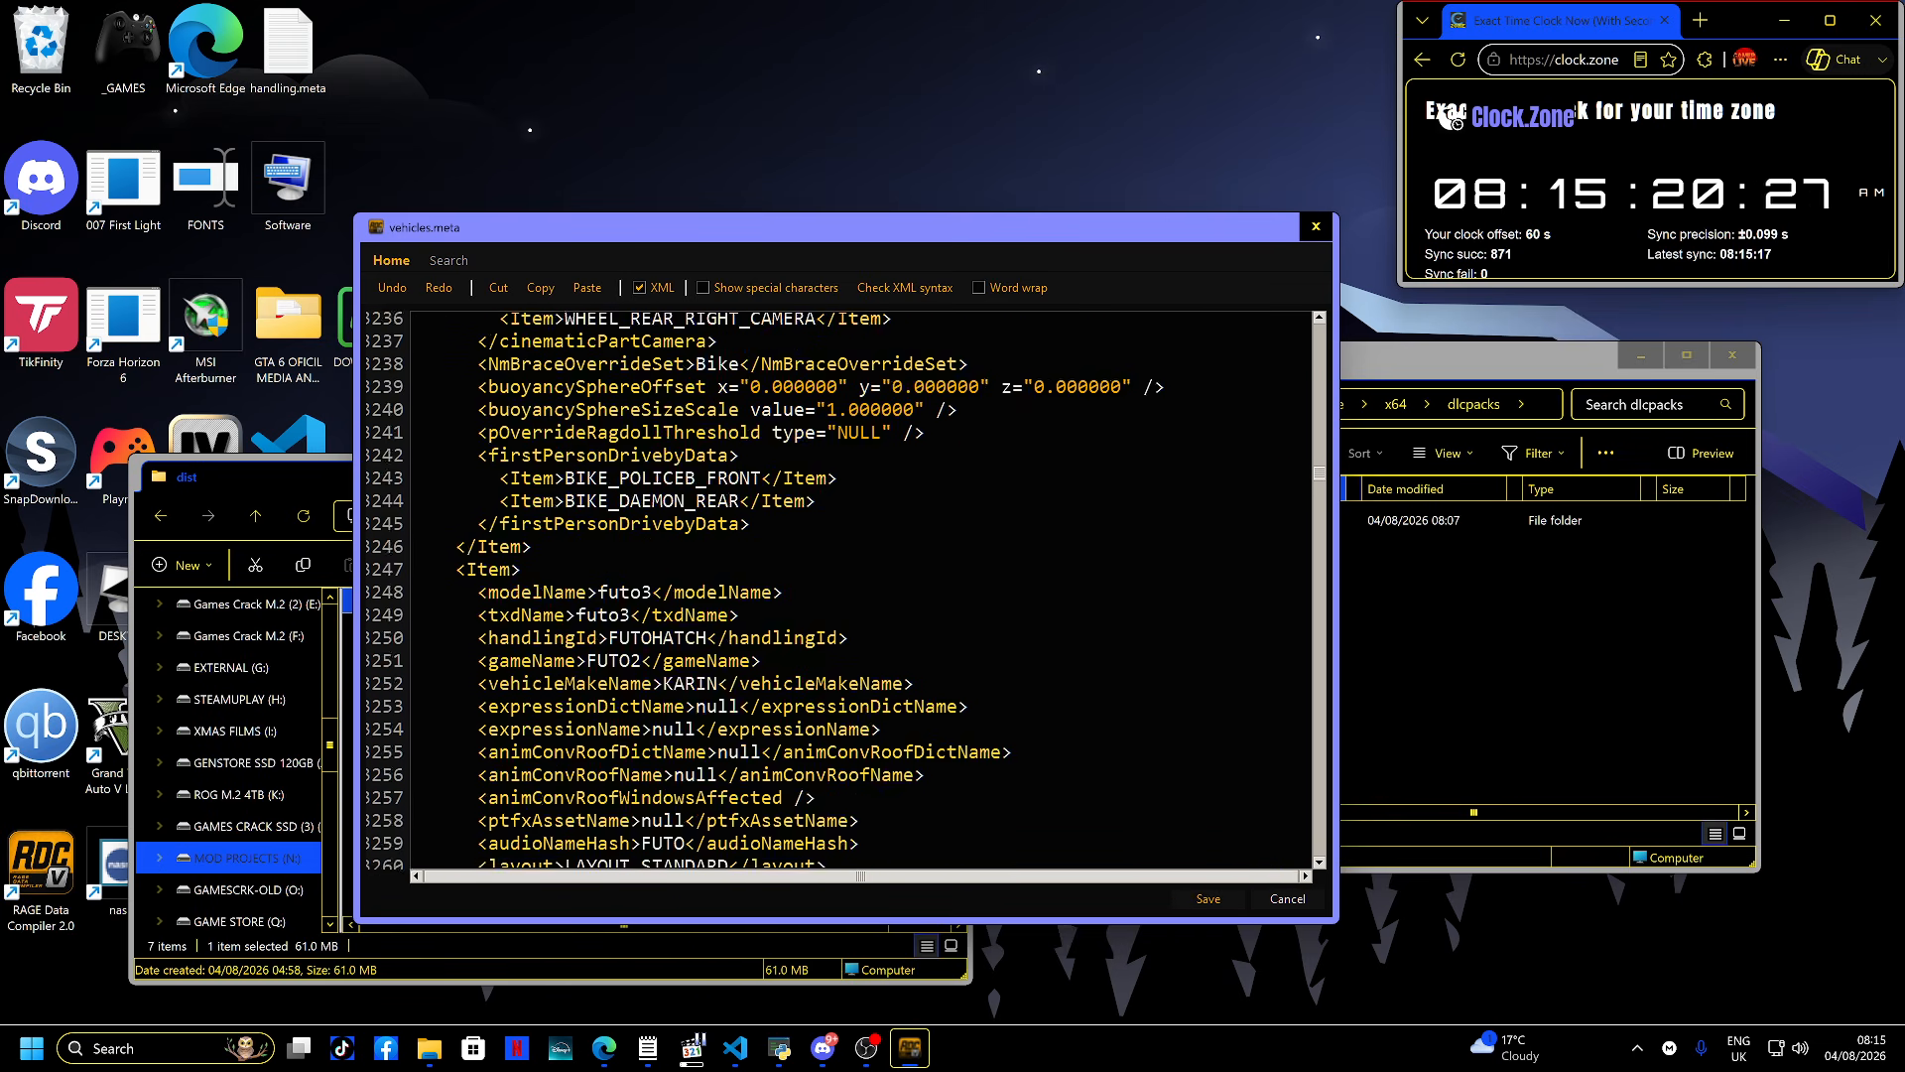
{"action": "scroll", "coordinate": [853, 595], "scroll_direction": "down", "scroll_amount": 20}
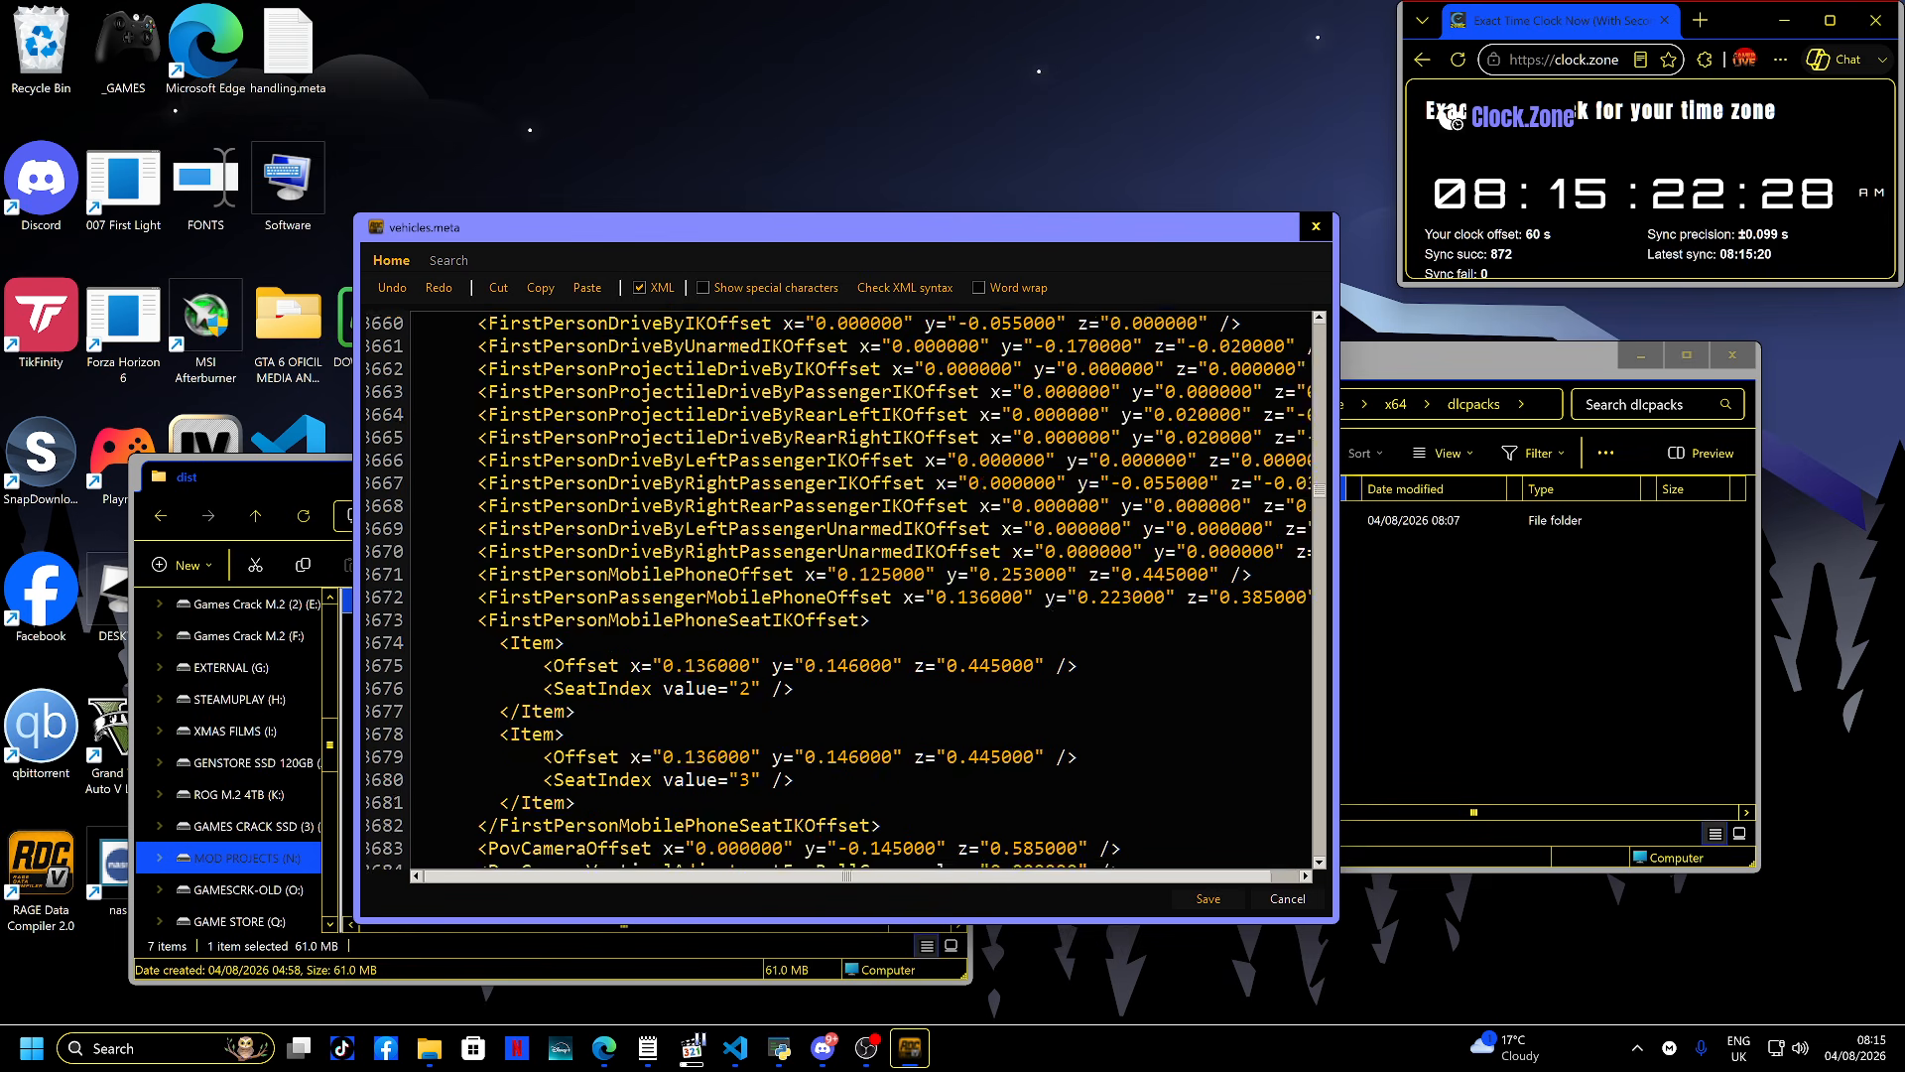
{"action": "scroll", "coordinate": [853, 595], "scroll_direction": "down", "scroll_amount": 20}
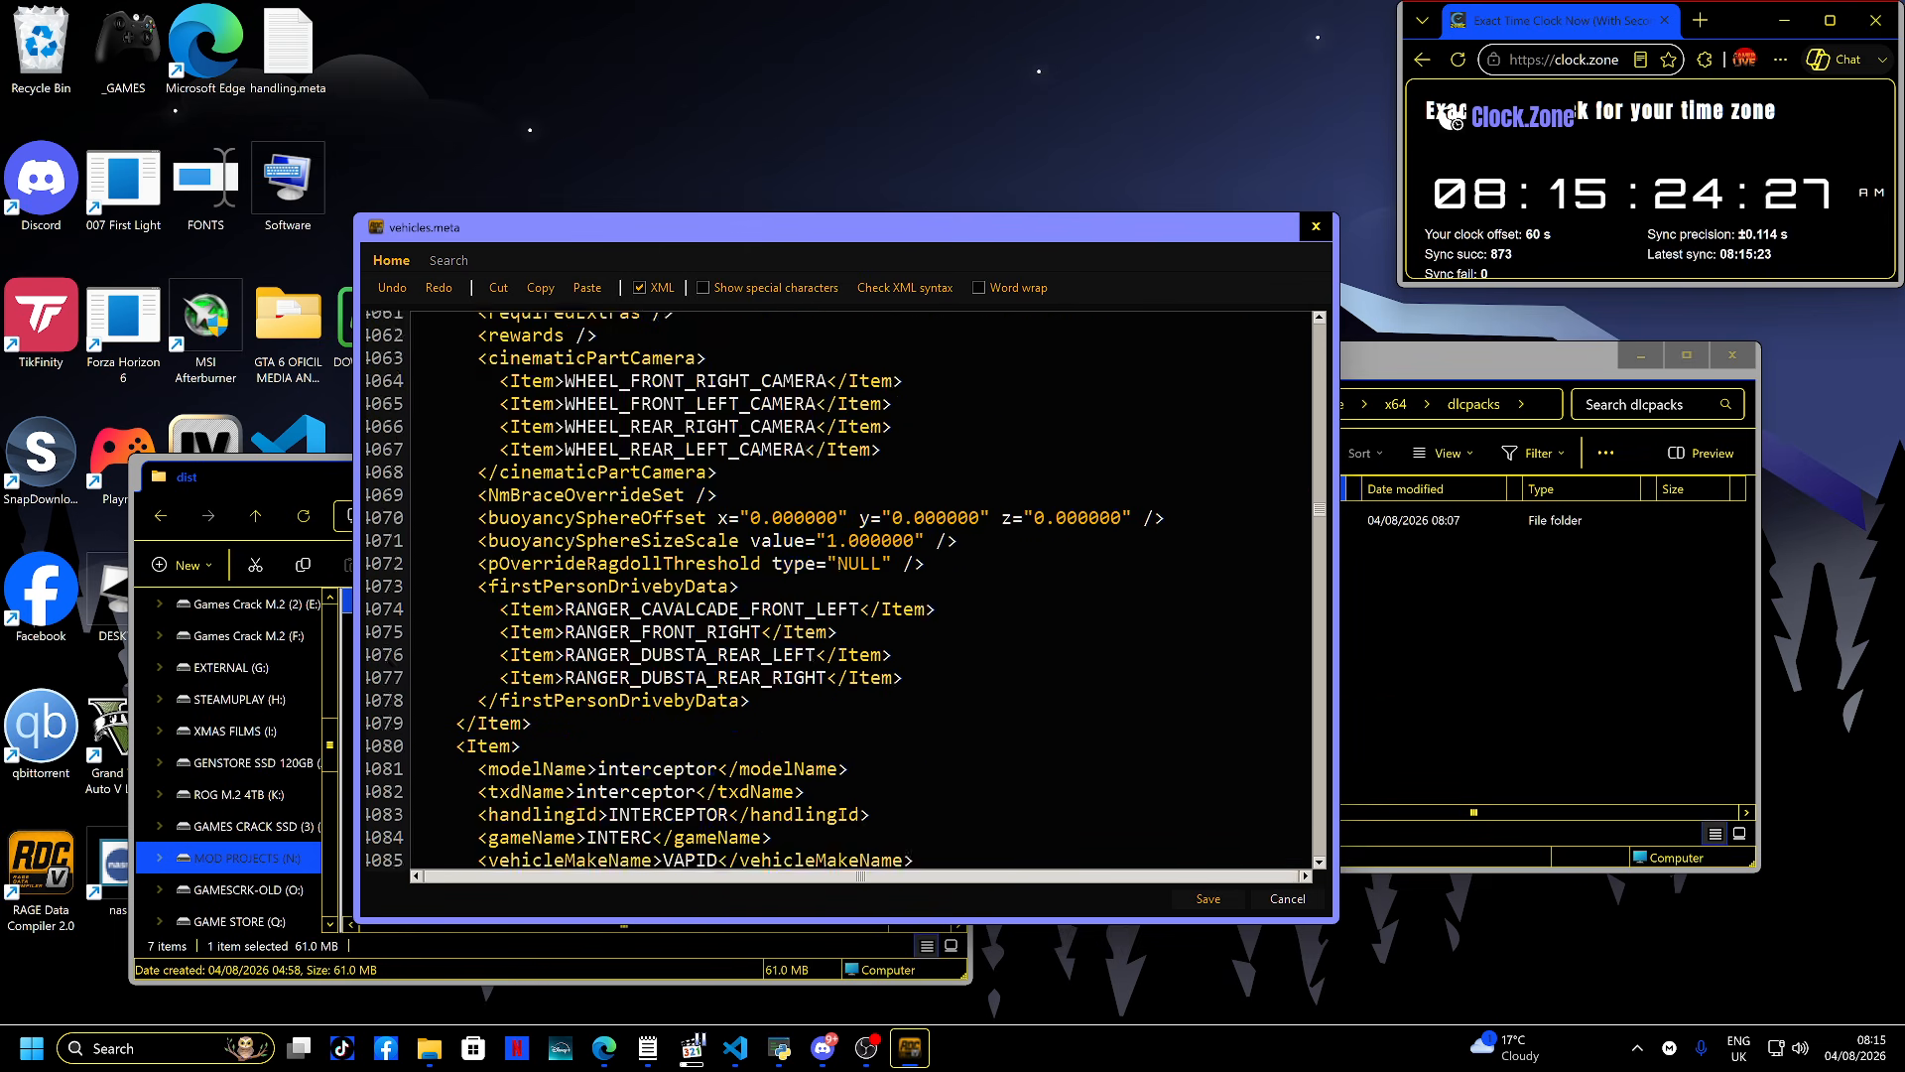
{"action": "scroll", "coordinate": [853, 595], "scroll_direction": "down", "scroll_amount": 20}
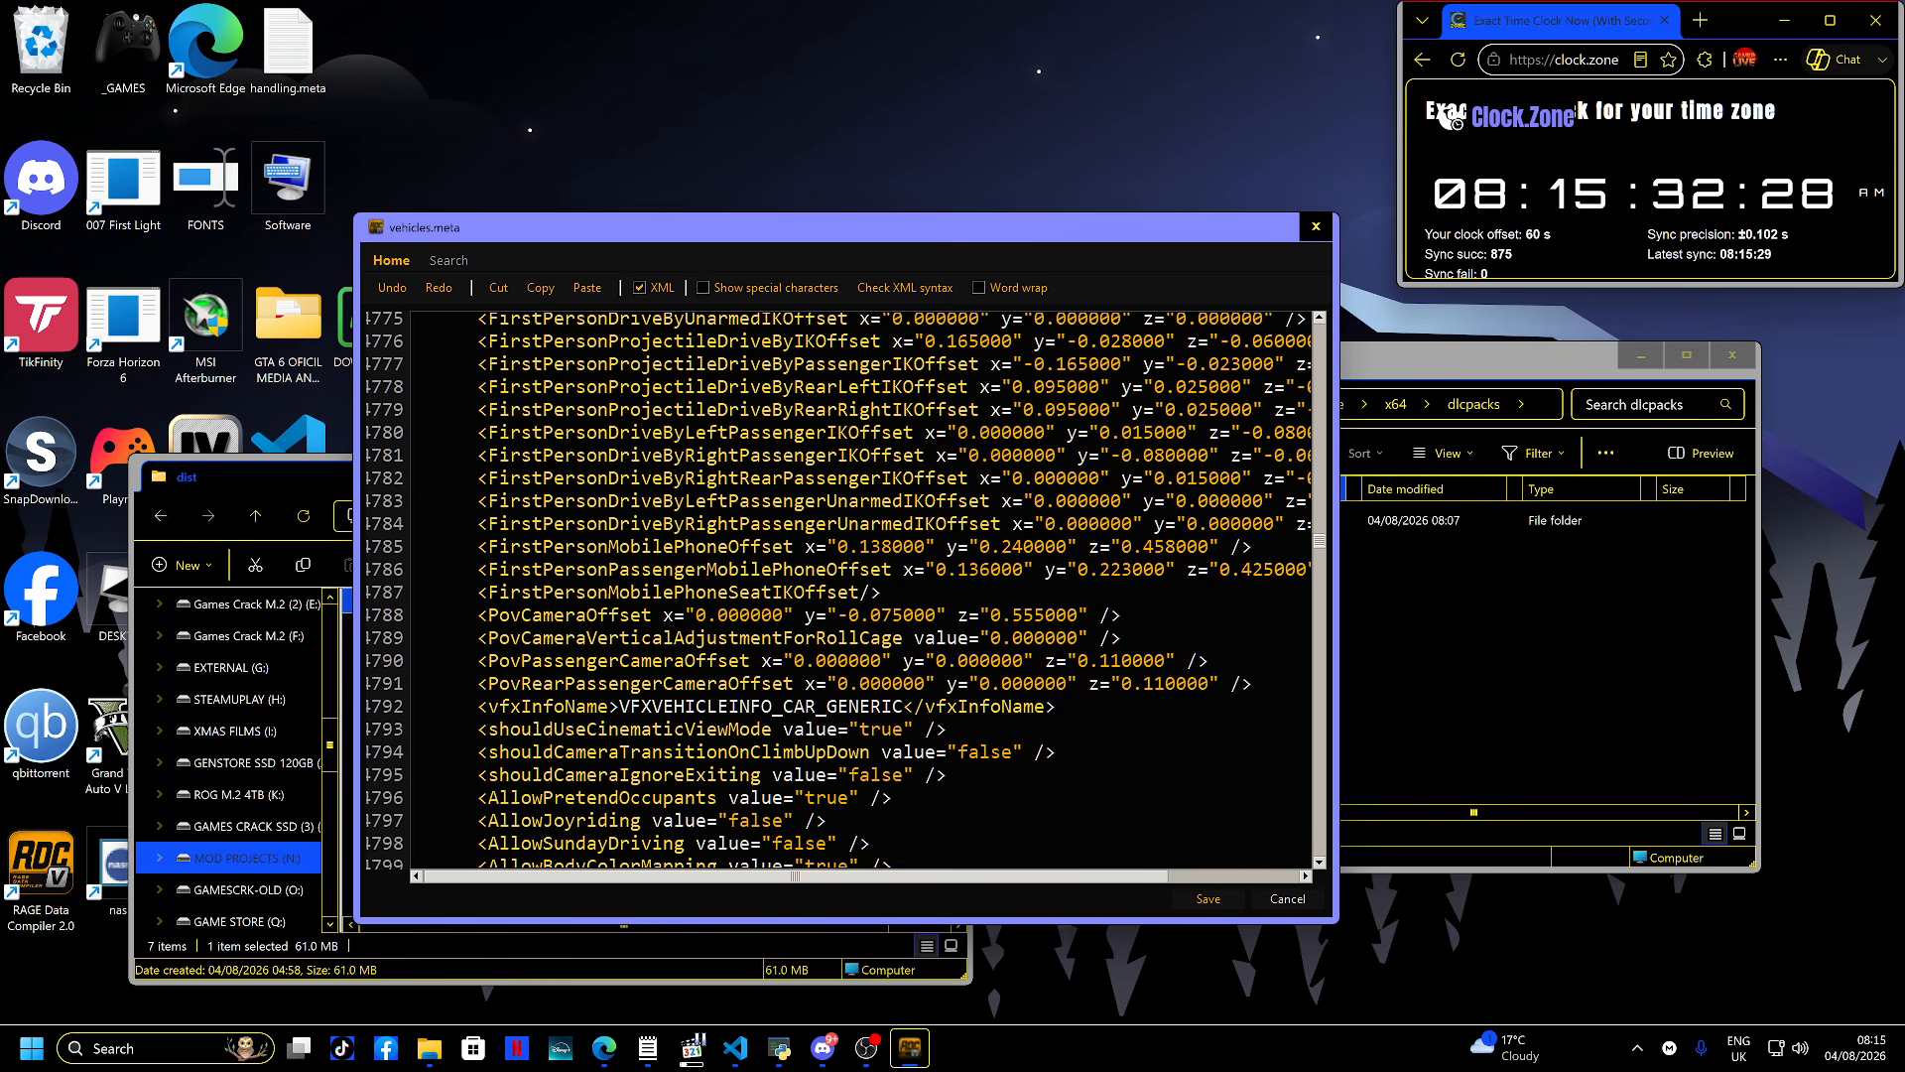
- Review the txdRelationships section of vehicles.meta, run the XML syntax check and close the file
{"action": "left_click_drag", "start_coordinate": [1318, 541], "coordinate": [1319, 839]}
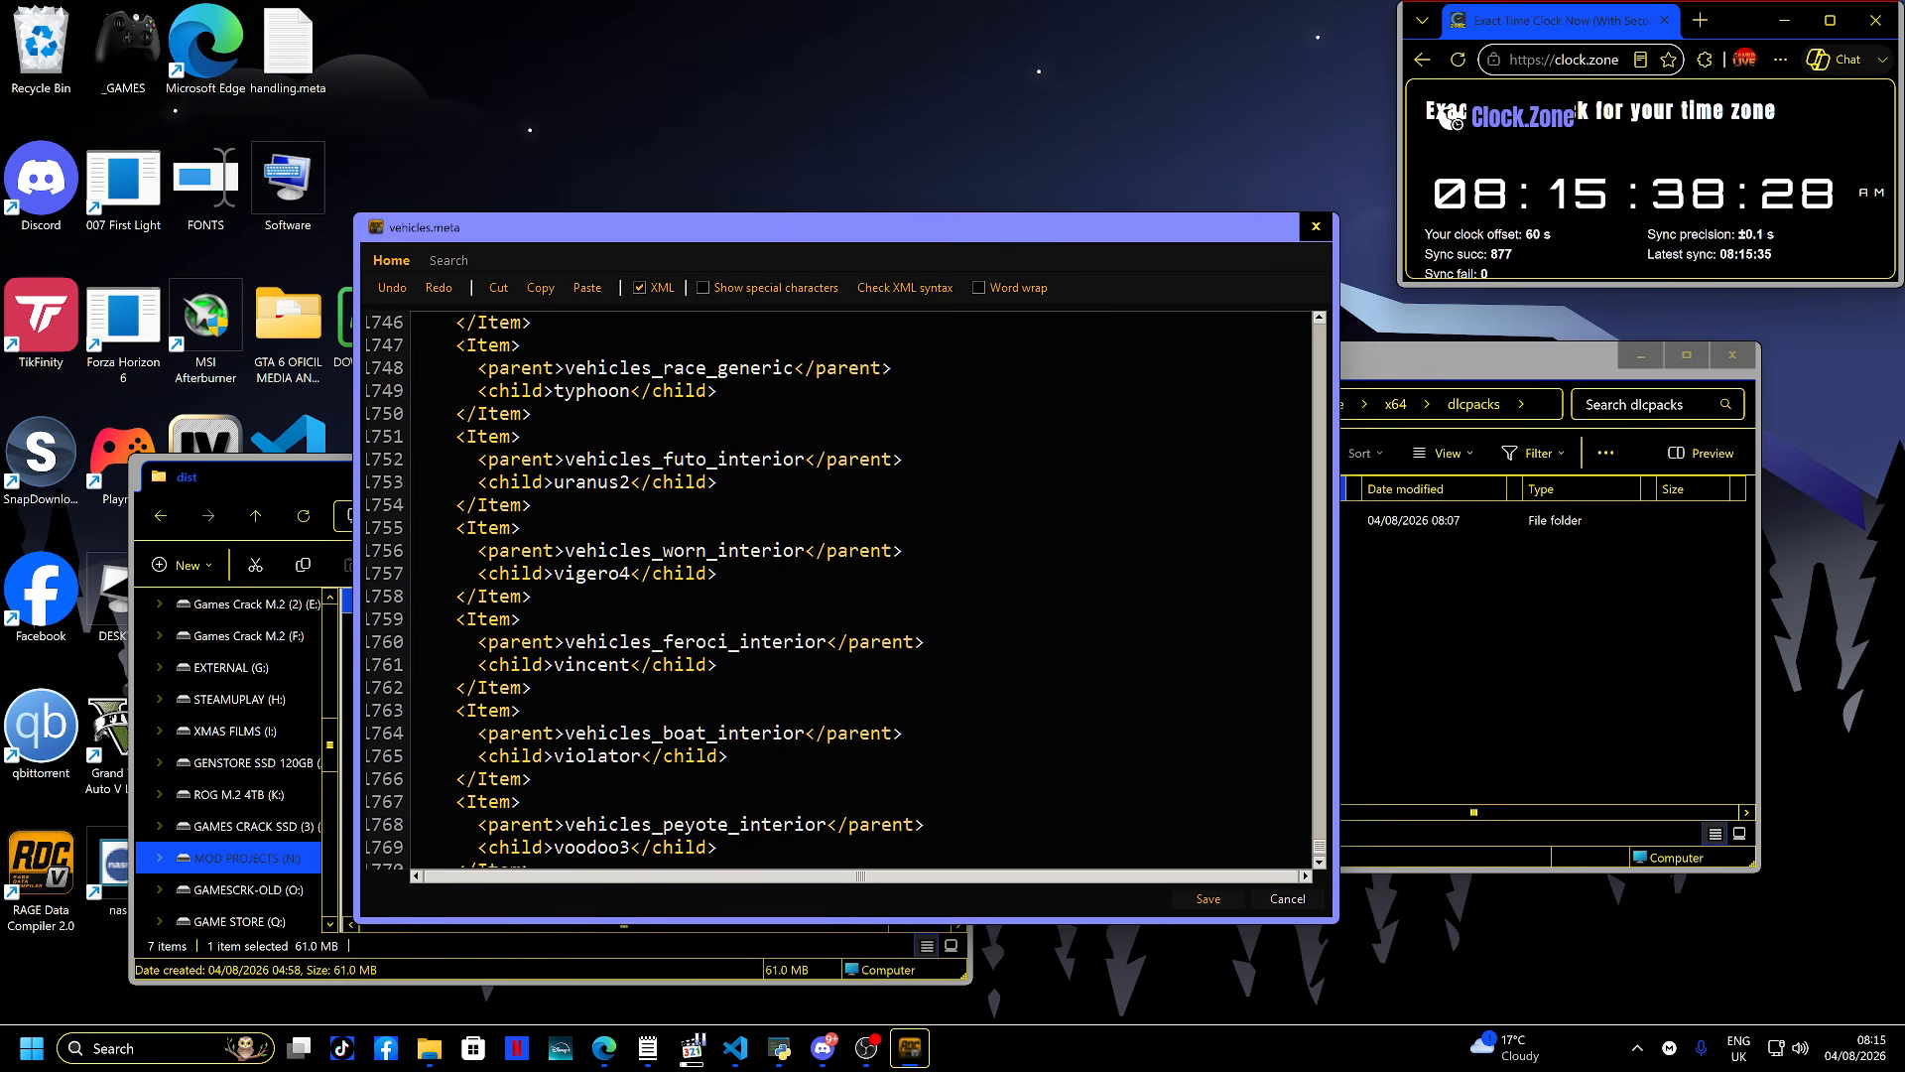
{"action": "scroll", "coordinate": [858, 590], "scroll_direction": "up", "scroll_amount": 1}
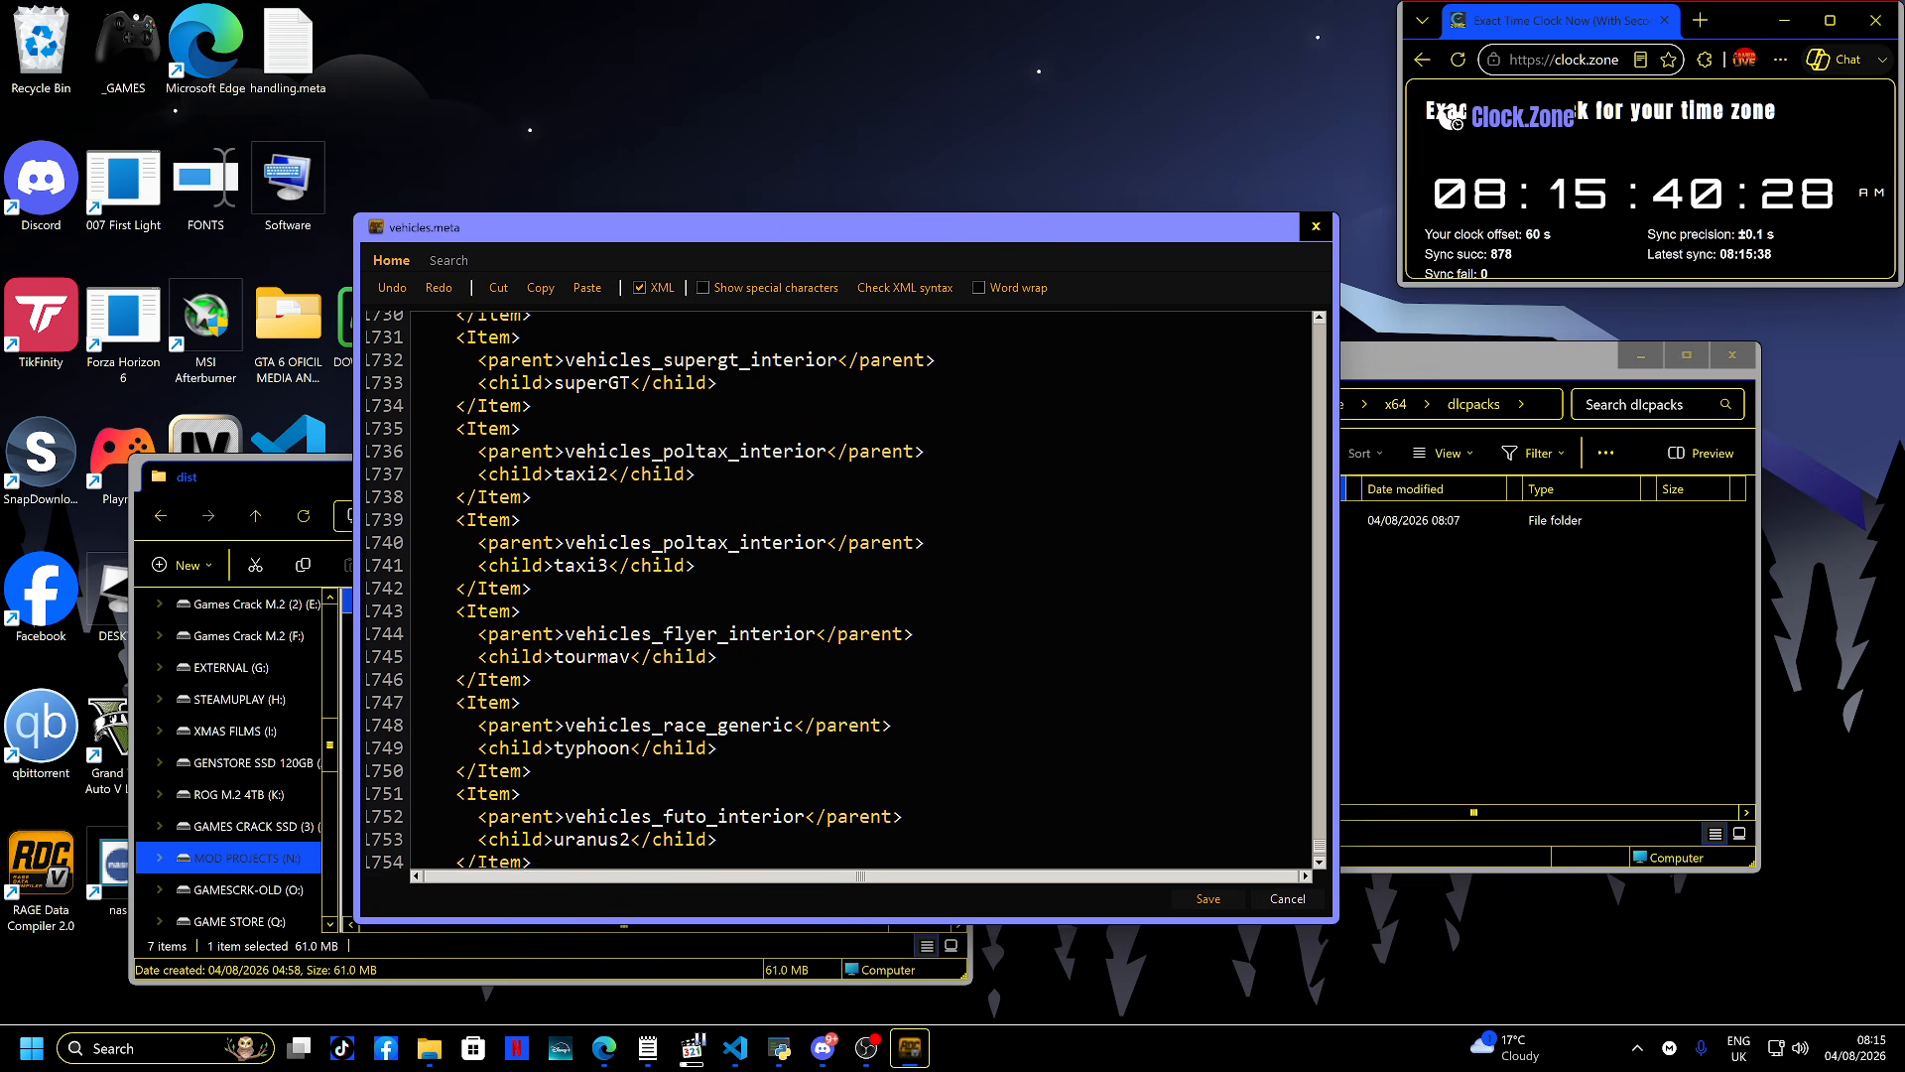
{"action": "scroll", "coordinate": [858, 590], "scroll_direction": "up", "scroll_amount": 2}
{"action": "scroll", "coordinate": [858, 590], "scroll_direction": "up", "scroll_amount": 3}
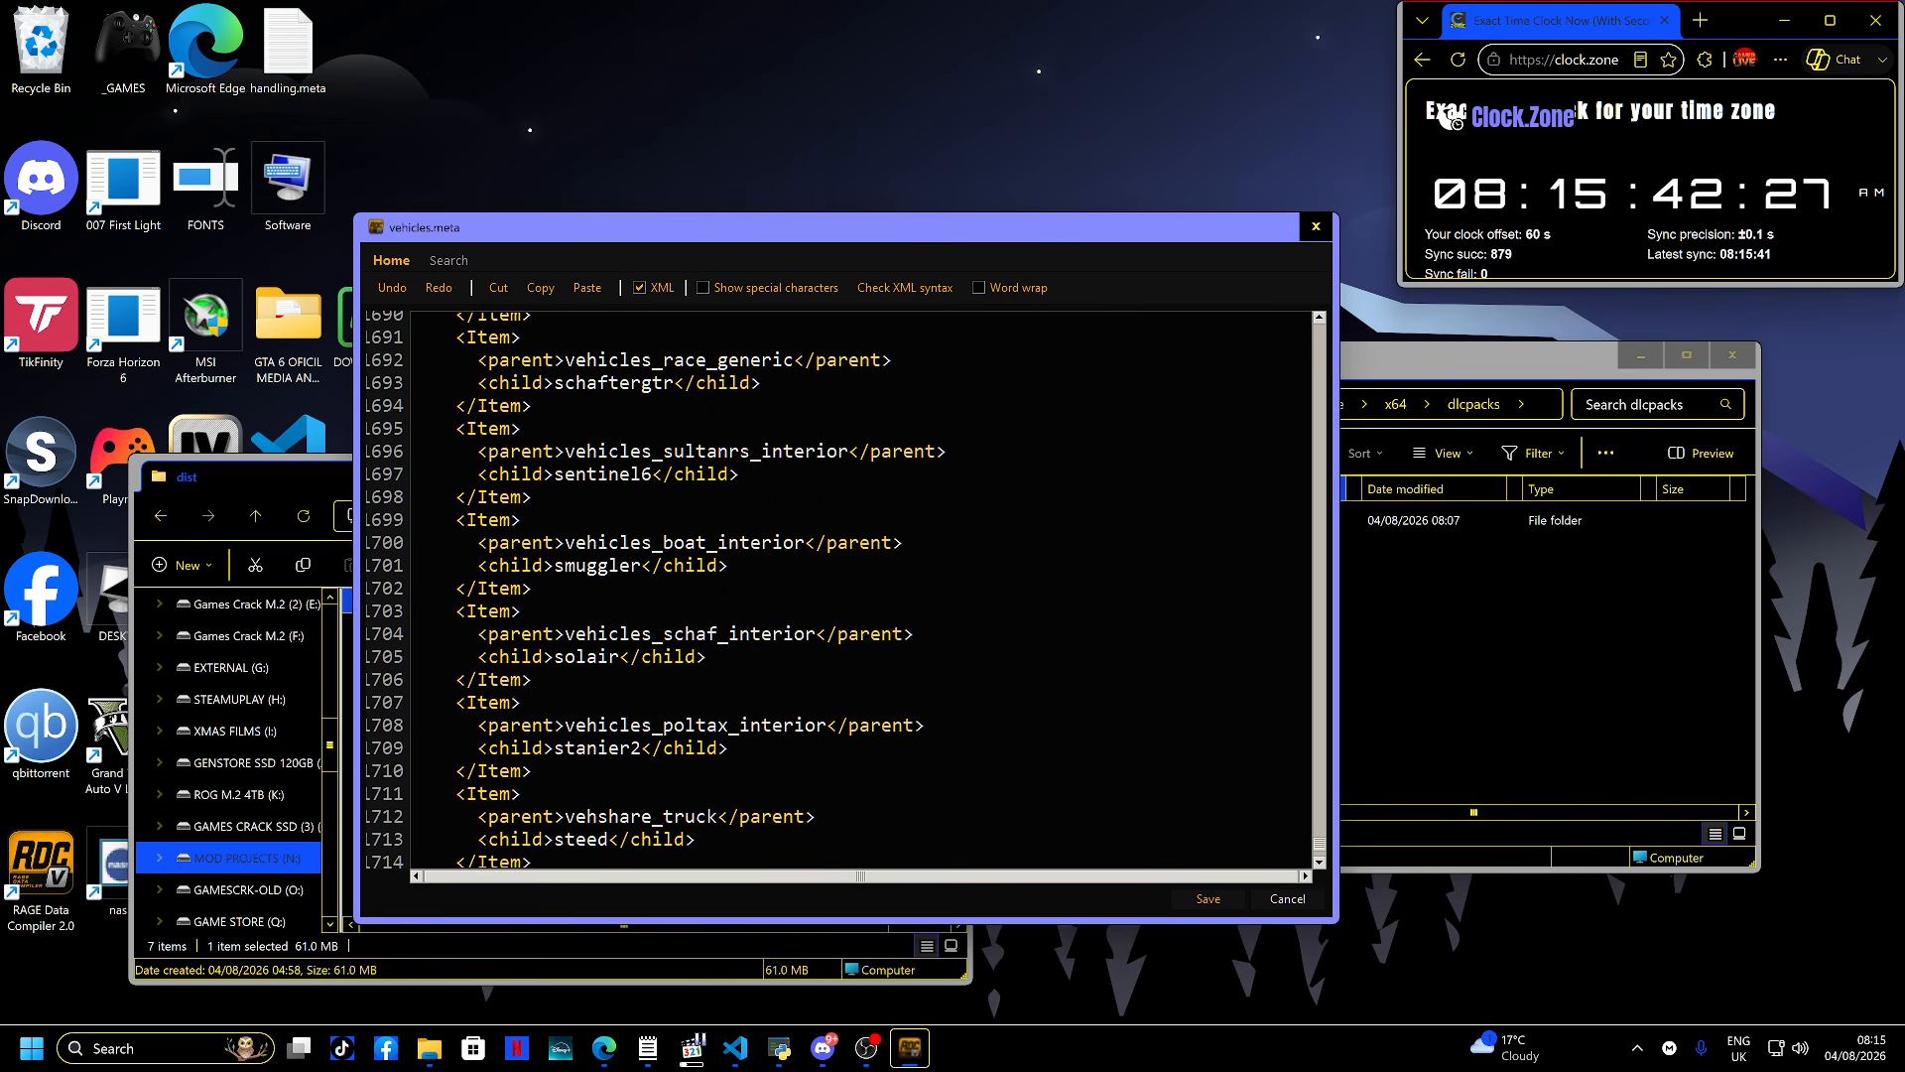
{"action": "scroll", "coordinate": [858, 591], "scroll_direction": "up", "scroll_amount": 5}
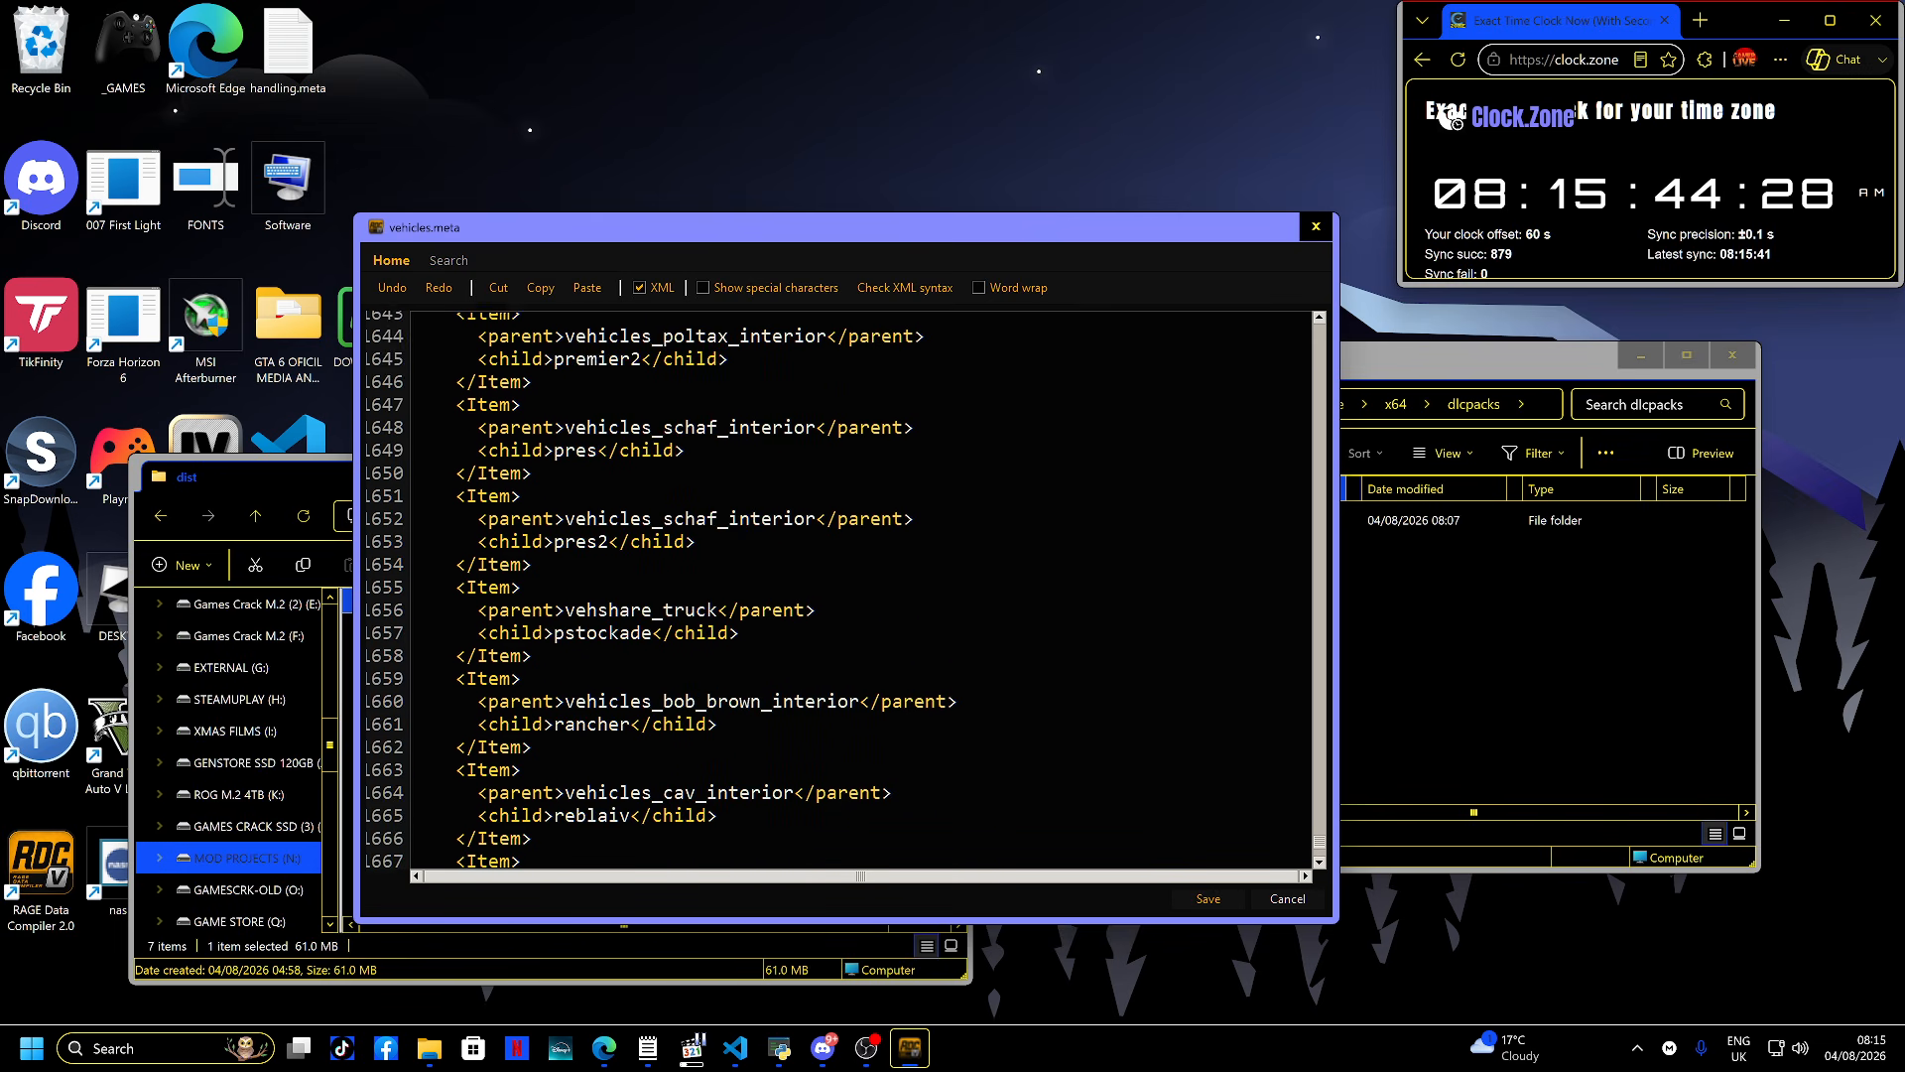
{"action": "scroll", "coordinate": [858, 591], "scroll_direction": "up", "scroll_amount": 3}
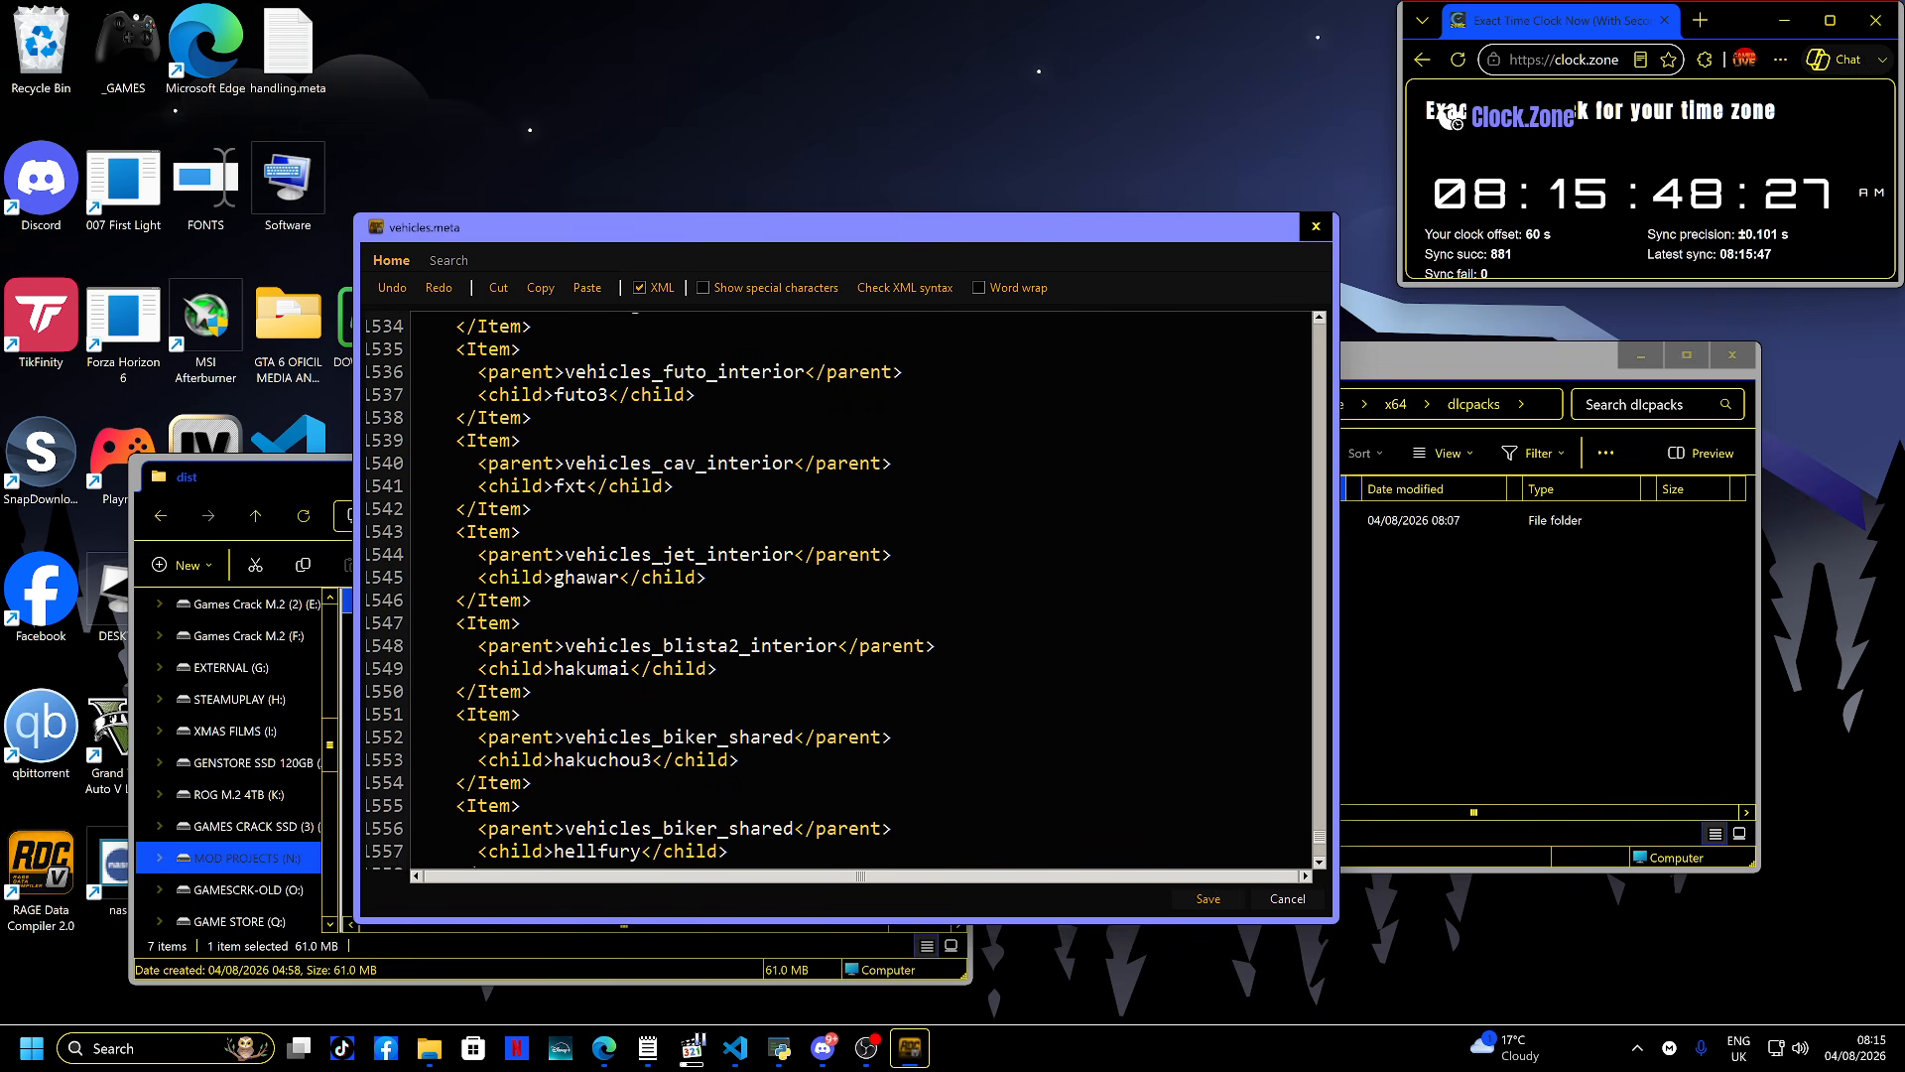
{"action": "scroll", "coordinate": [858, 591], "scroll_direction": "up", "scroll_amount": 3}
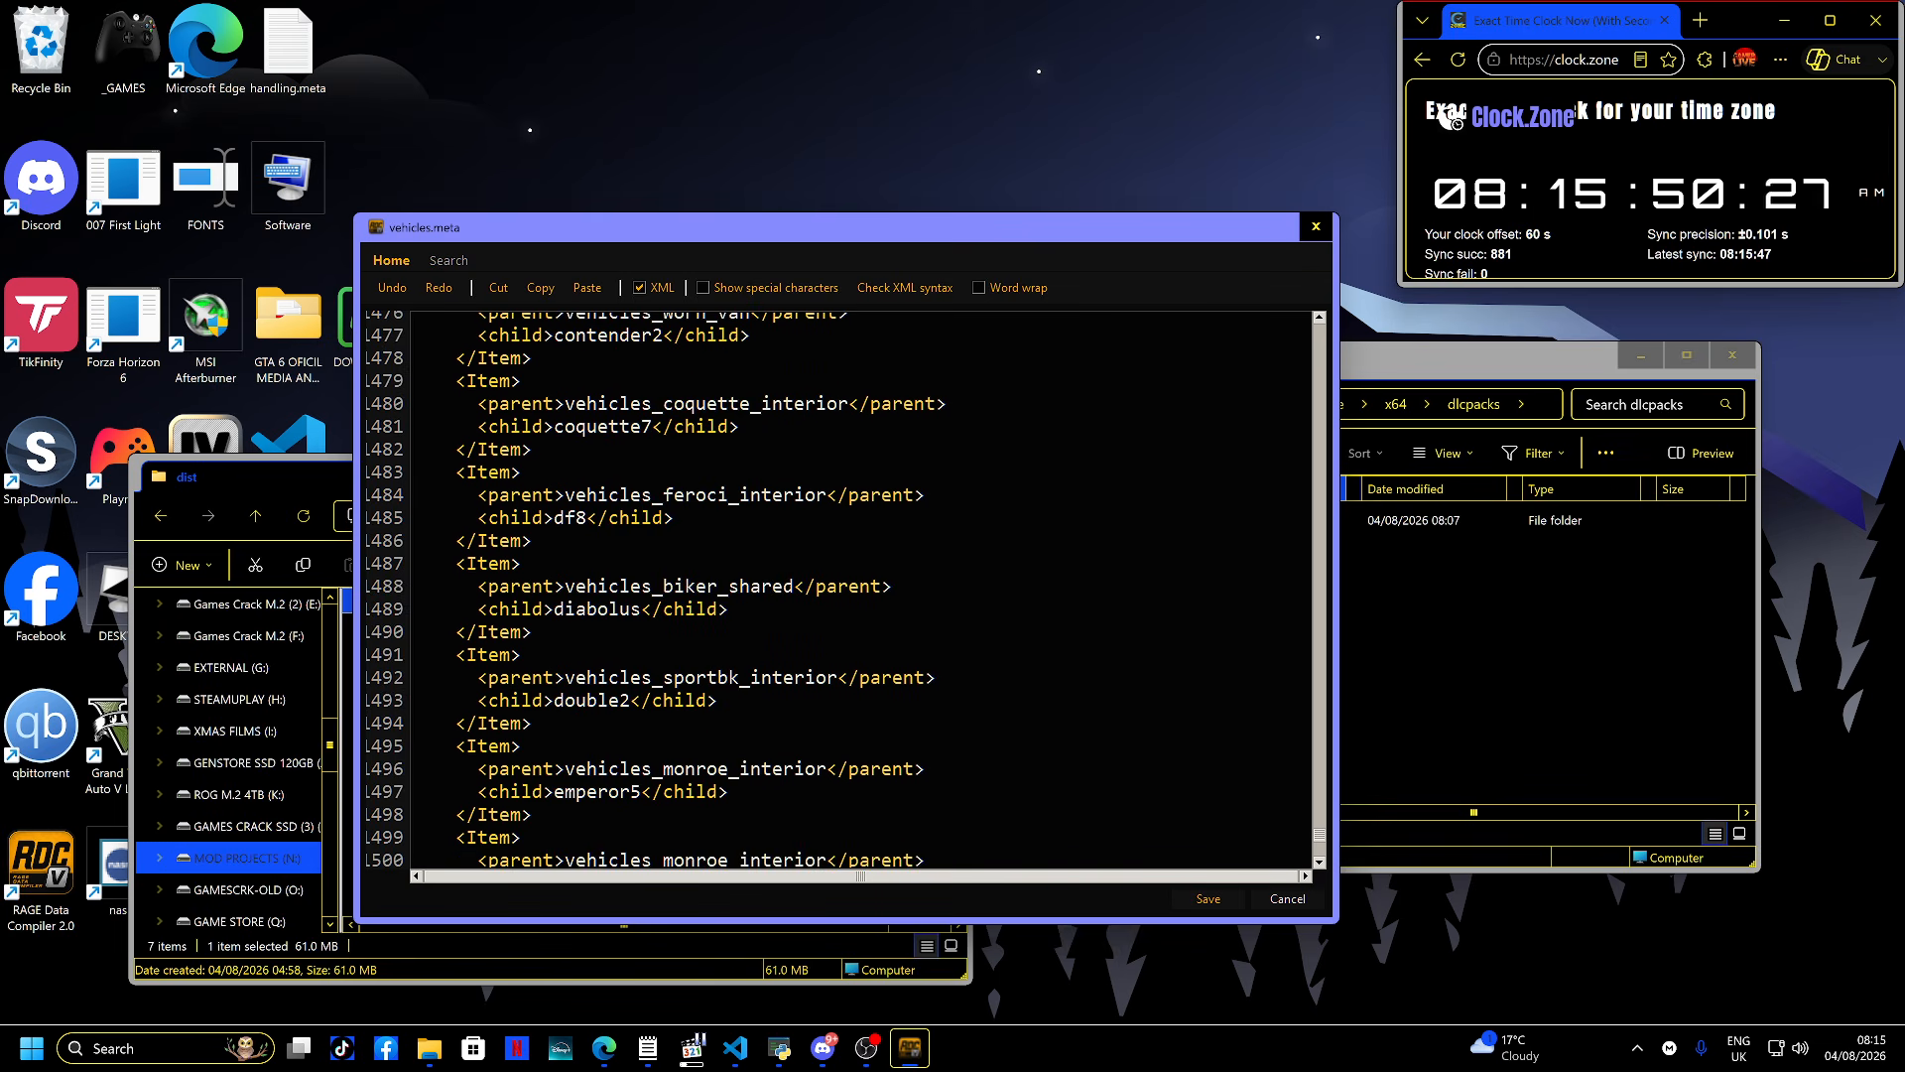
{"action": "scroll", "coordinate": [858, 591], "scroll_direction": "up", "scroll_amount": 3}
{"action": "scroll", "coordinate": [859, 590], "scroll_direction": "up", "scroll_amount": 3}
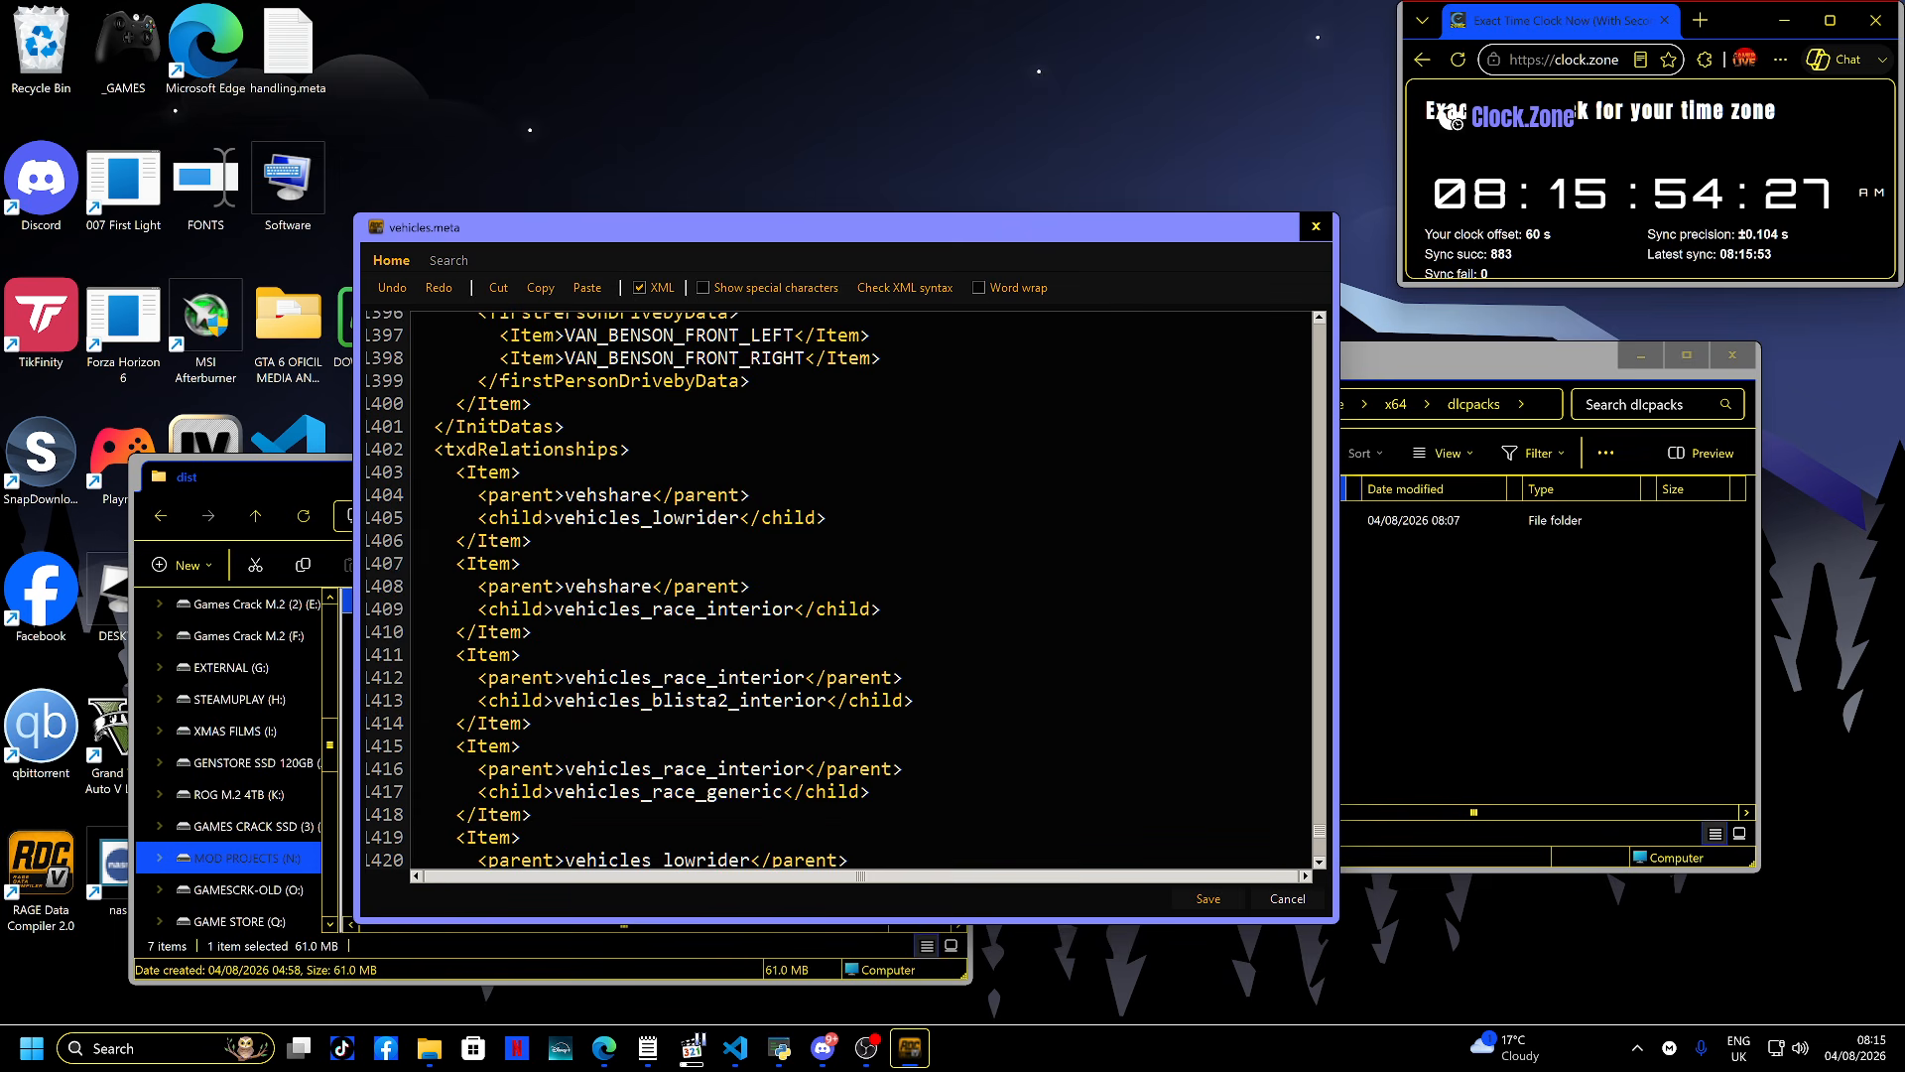
{"action": "scroll", "coordinate": [858, 590], "scroll_direction": "down", "scroll_amount": 1}
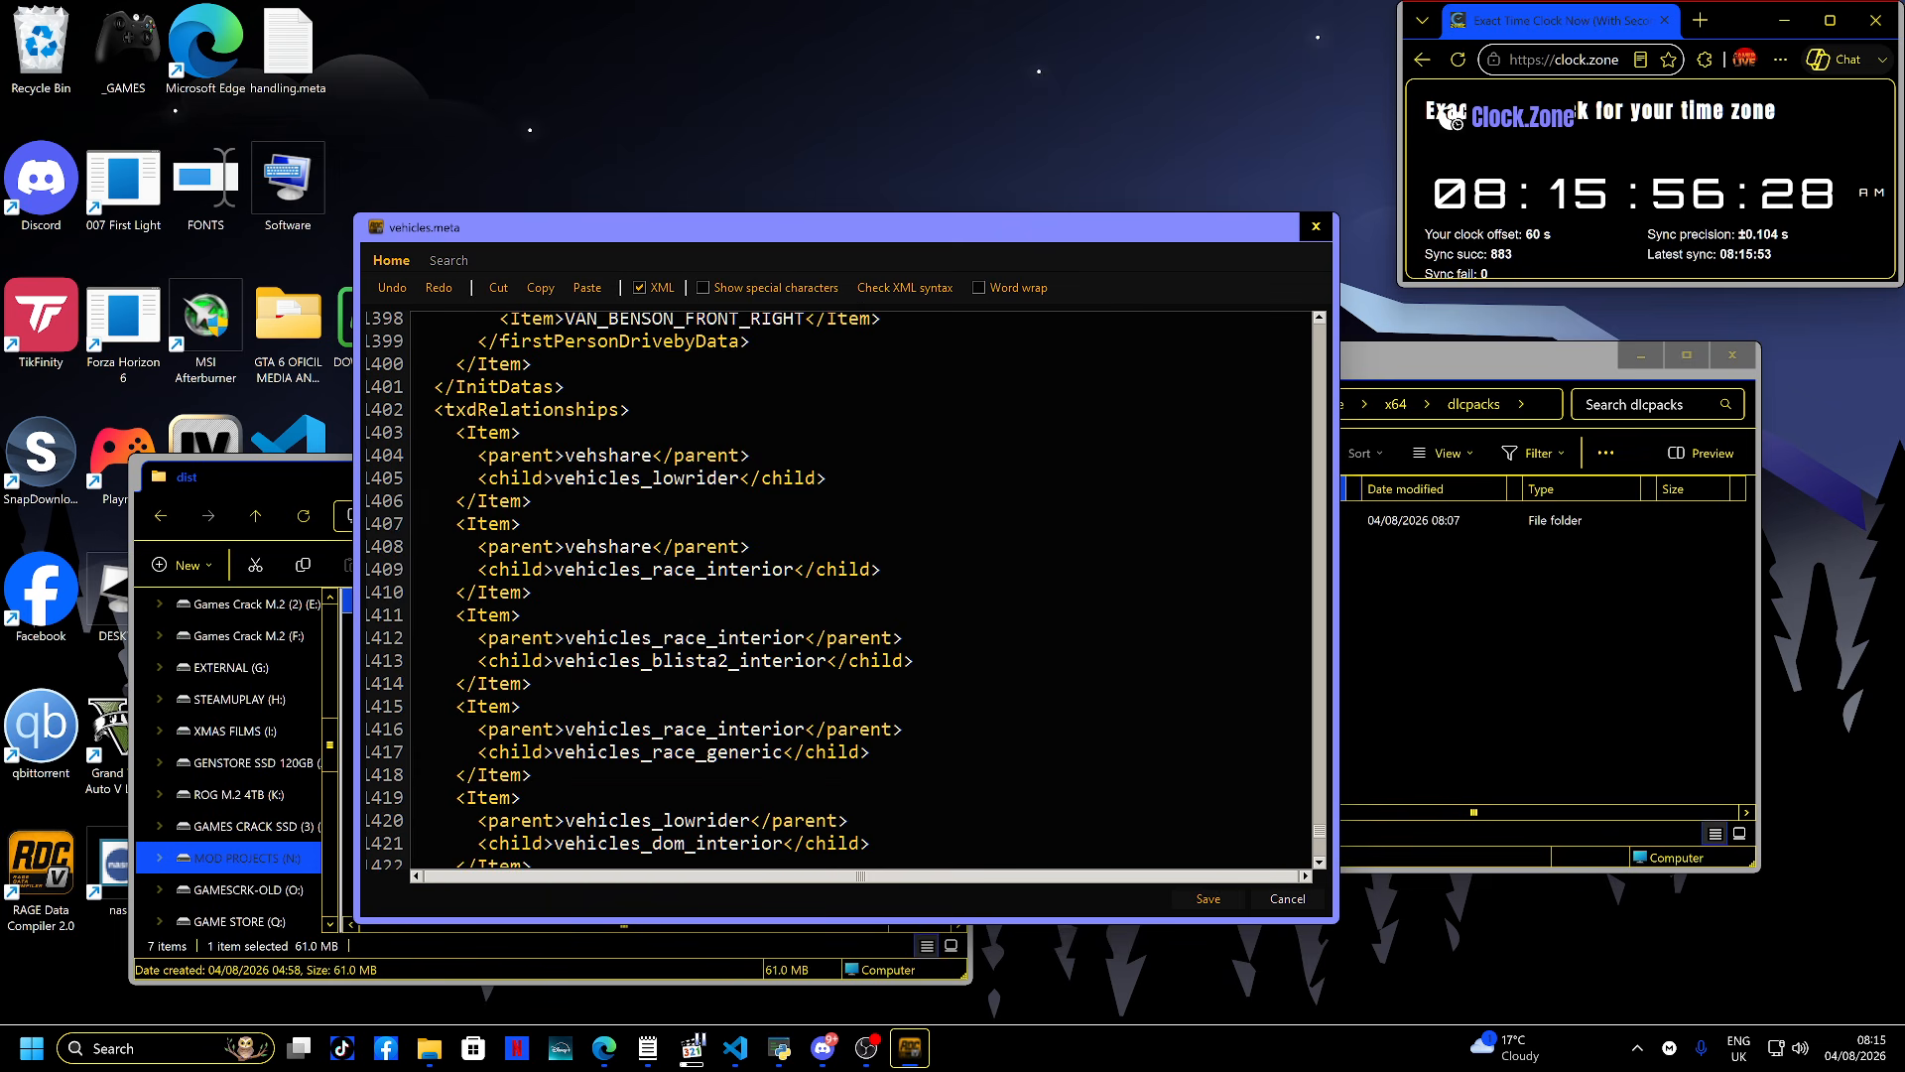
{"action": "scroll", "coordinate": [858, 590], "scroll_direction": "down", "scroll_amount": 3}
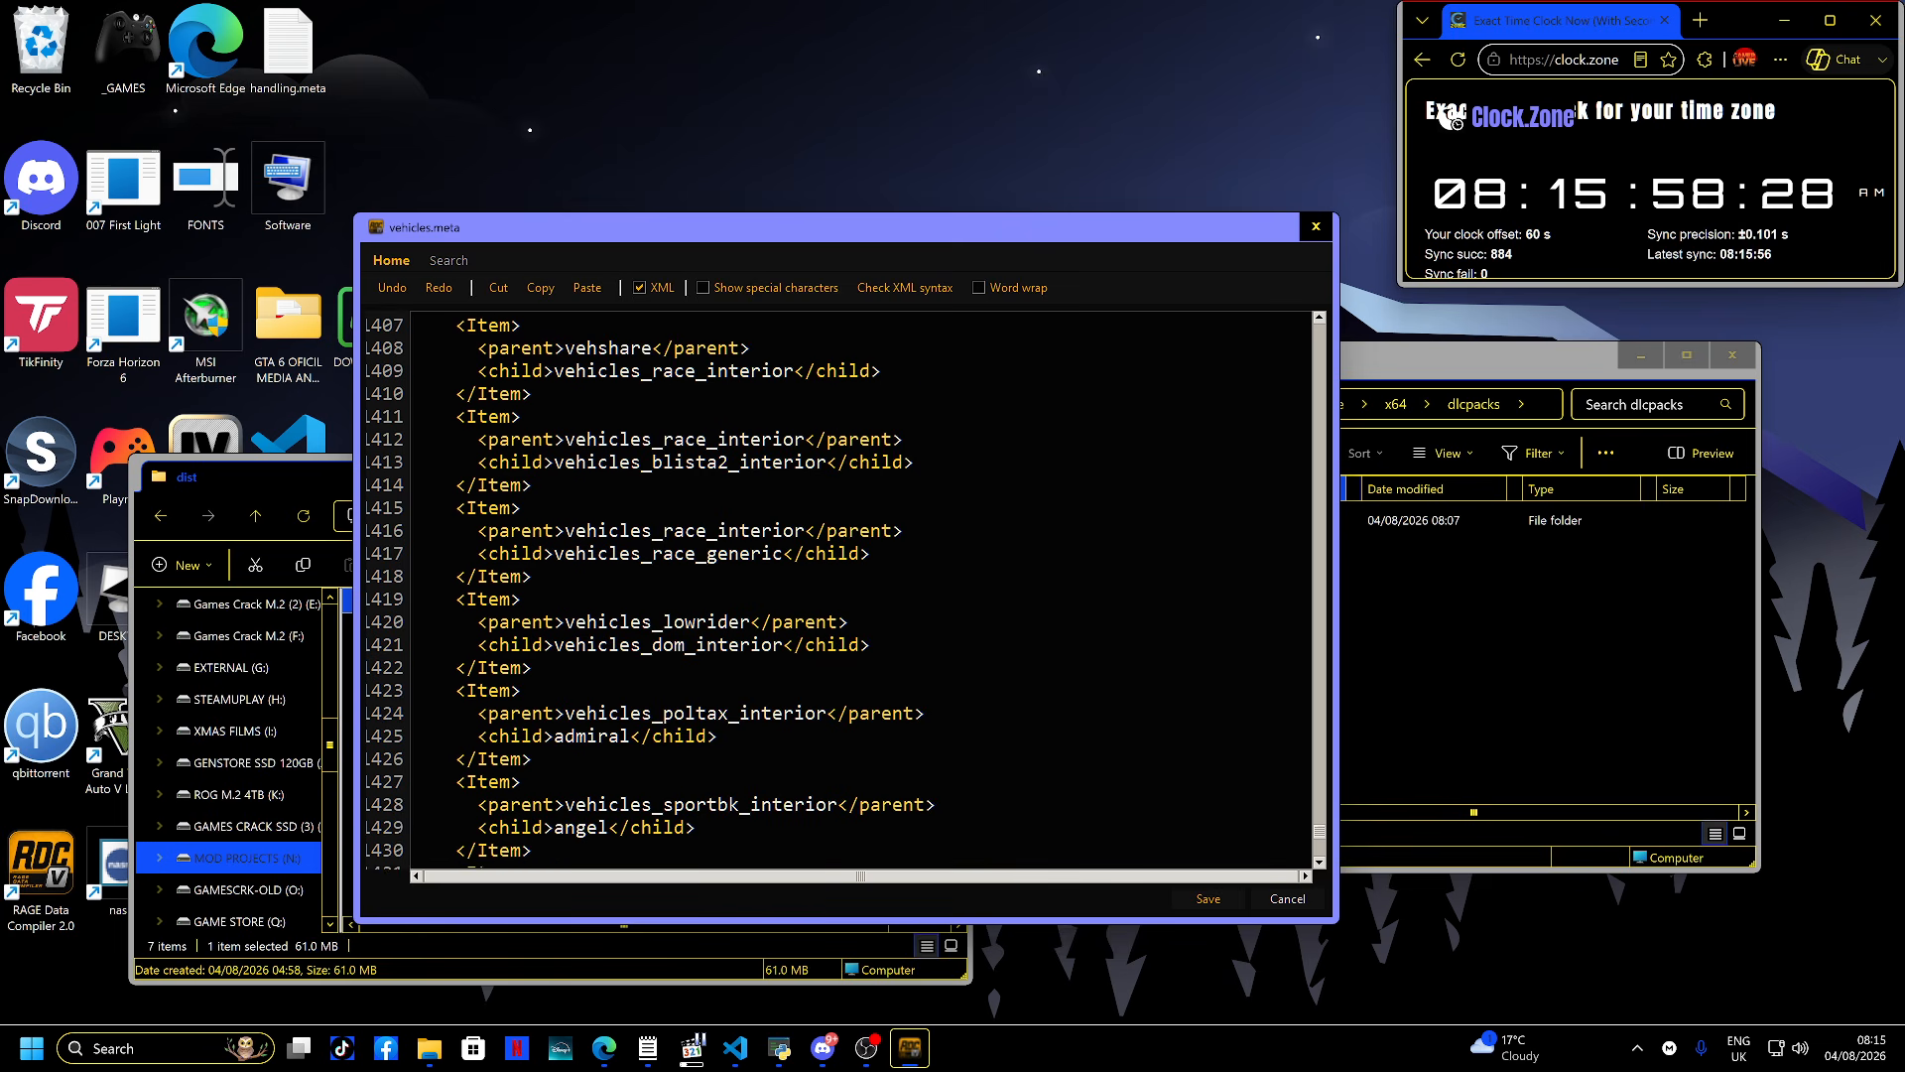
{"action": "scroll", "coordinate": [858, 591], "scroll_direction": "down", "scroll_amount": 3}
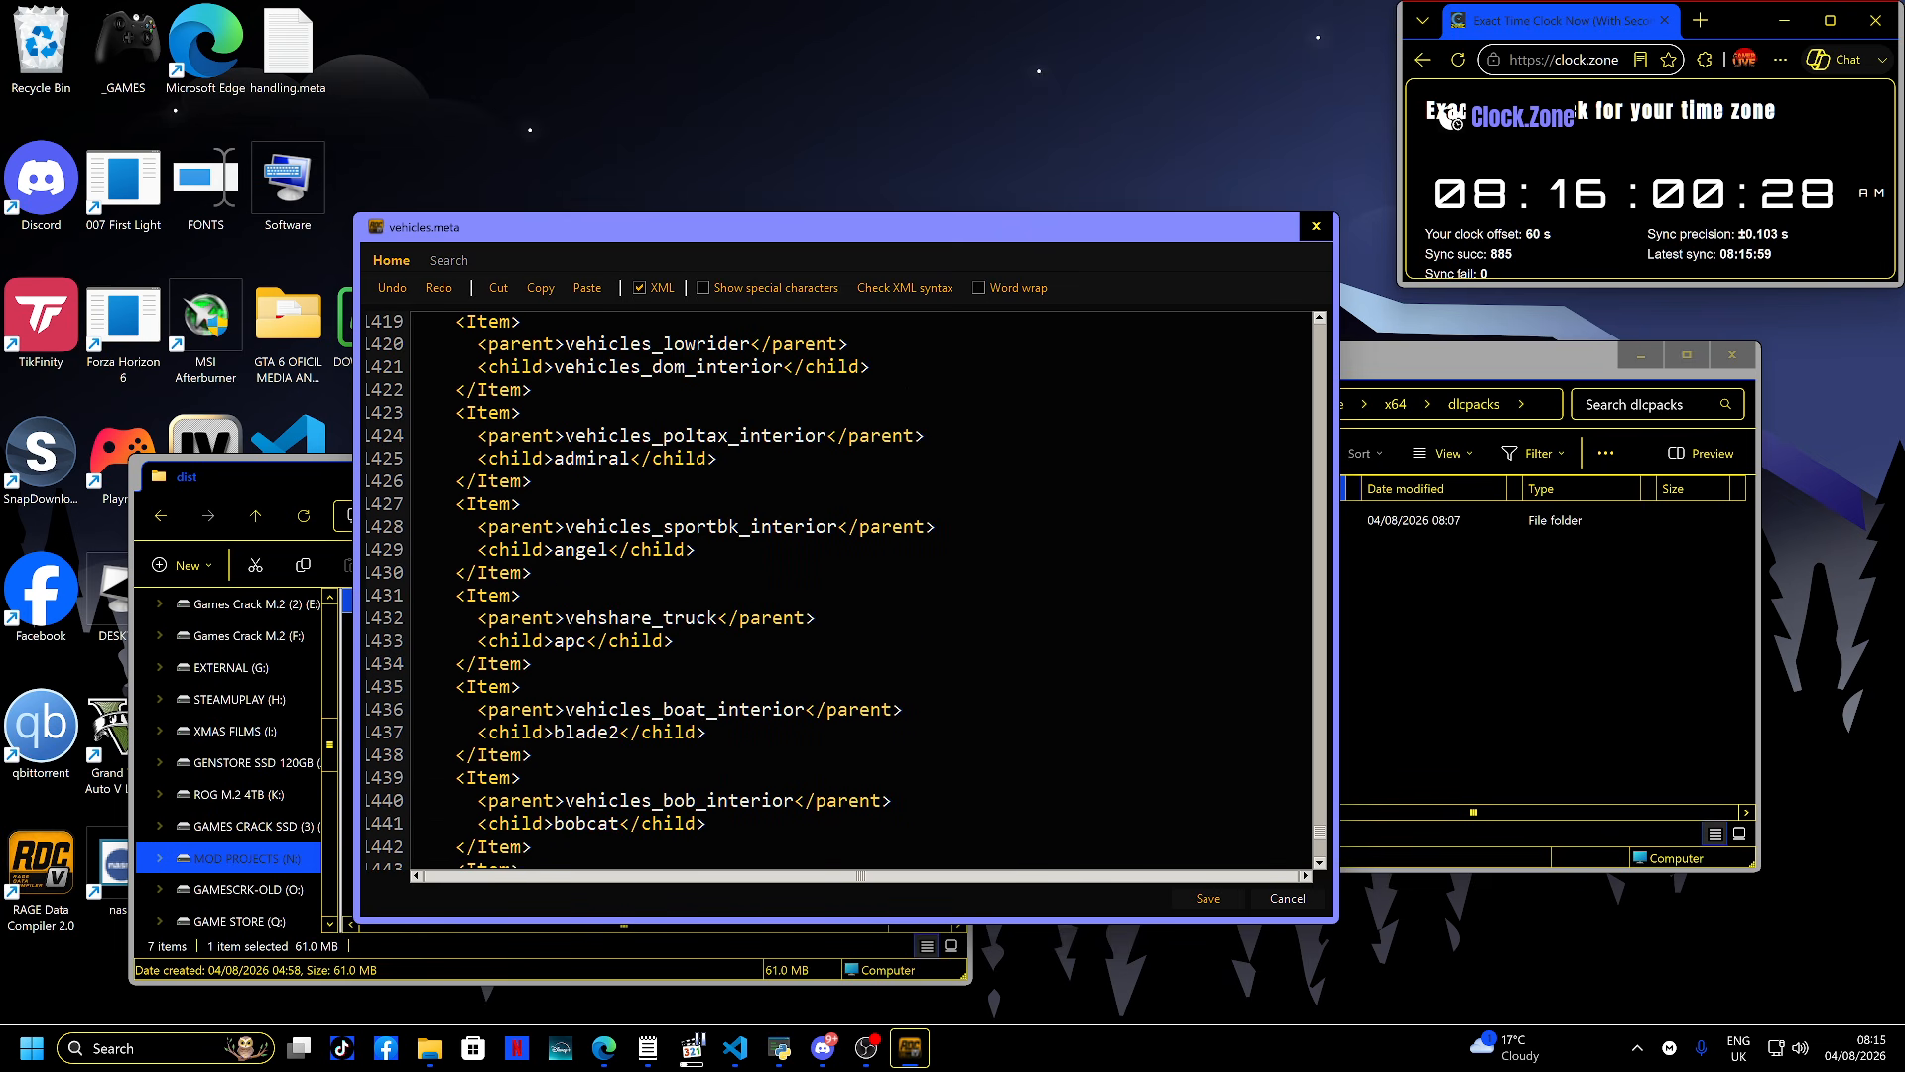
{"action": "scroll", "coordinate": [858, 591], "scroll_direction": "up", "scroll_amount": 1}
{"action": "left_click", "coordinate": [905, 288]}
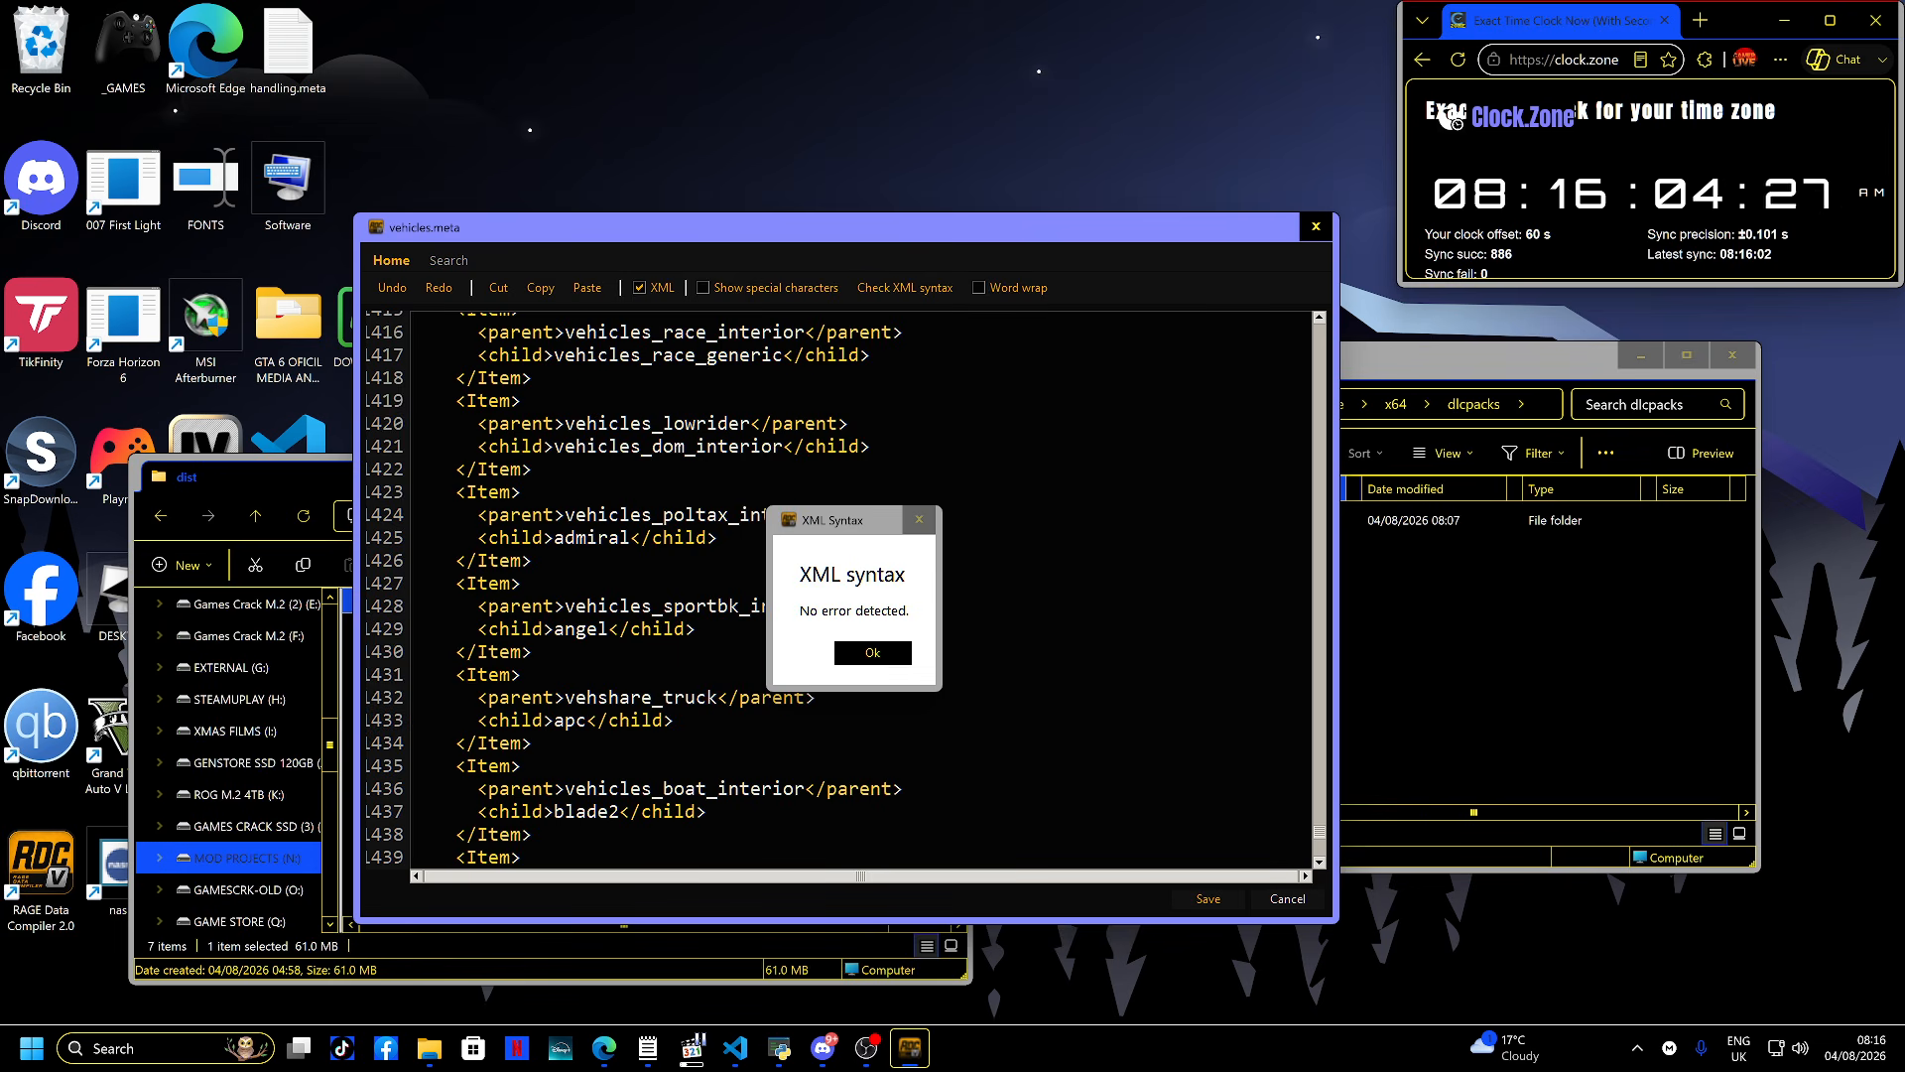
{"action": "left_click", "coordinate": [873, 652]}
{"action": "left_click", "coordinate": [1316, 227]}
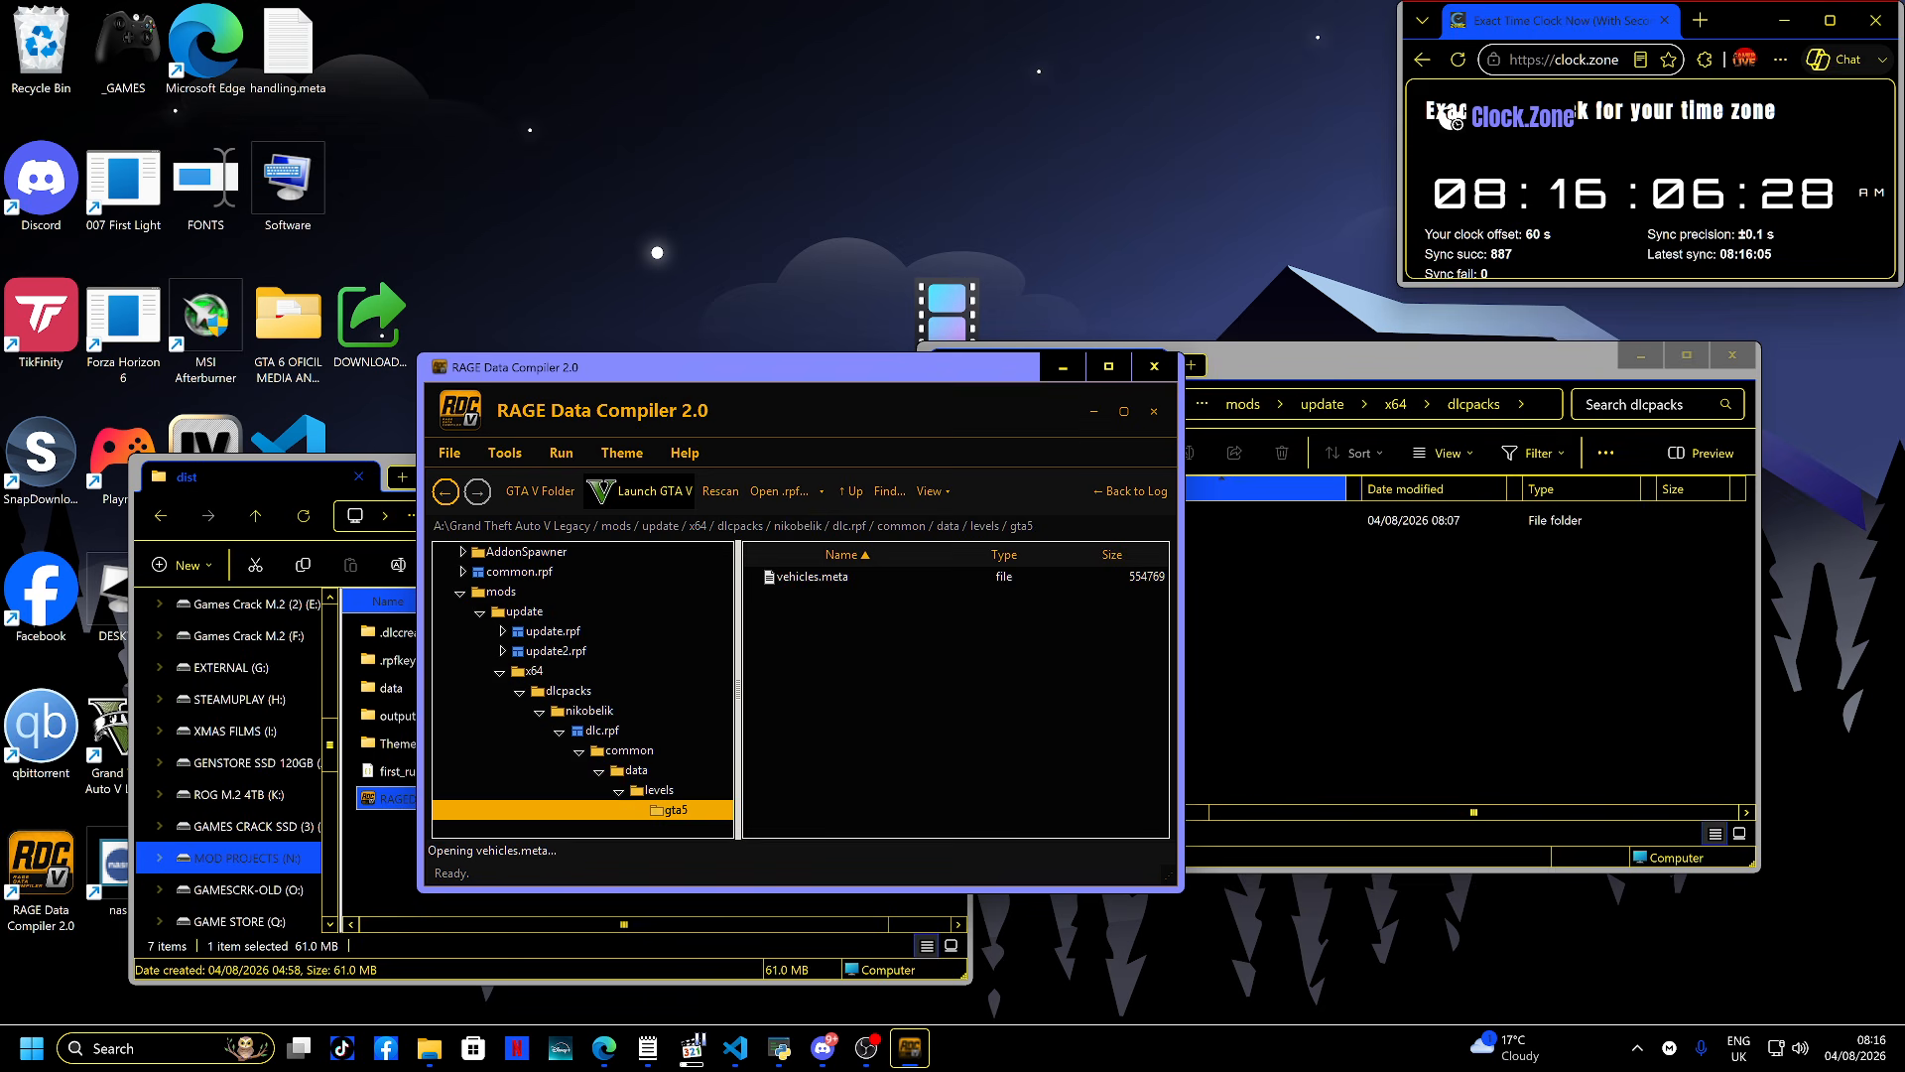
- Browse to dlc.rpf's x64\data\lang folder and open americandlc.rpf to view its contents
{"action": "key", "text": "Up"}
{"action": "key", "text": "Up"}
{"action": "key", "text": "Up"}
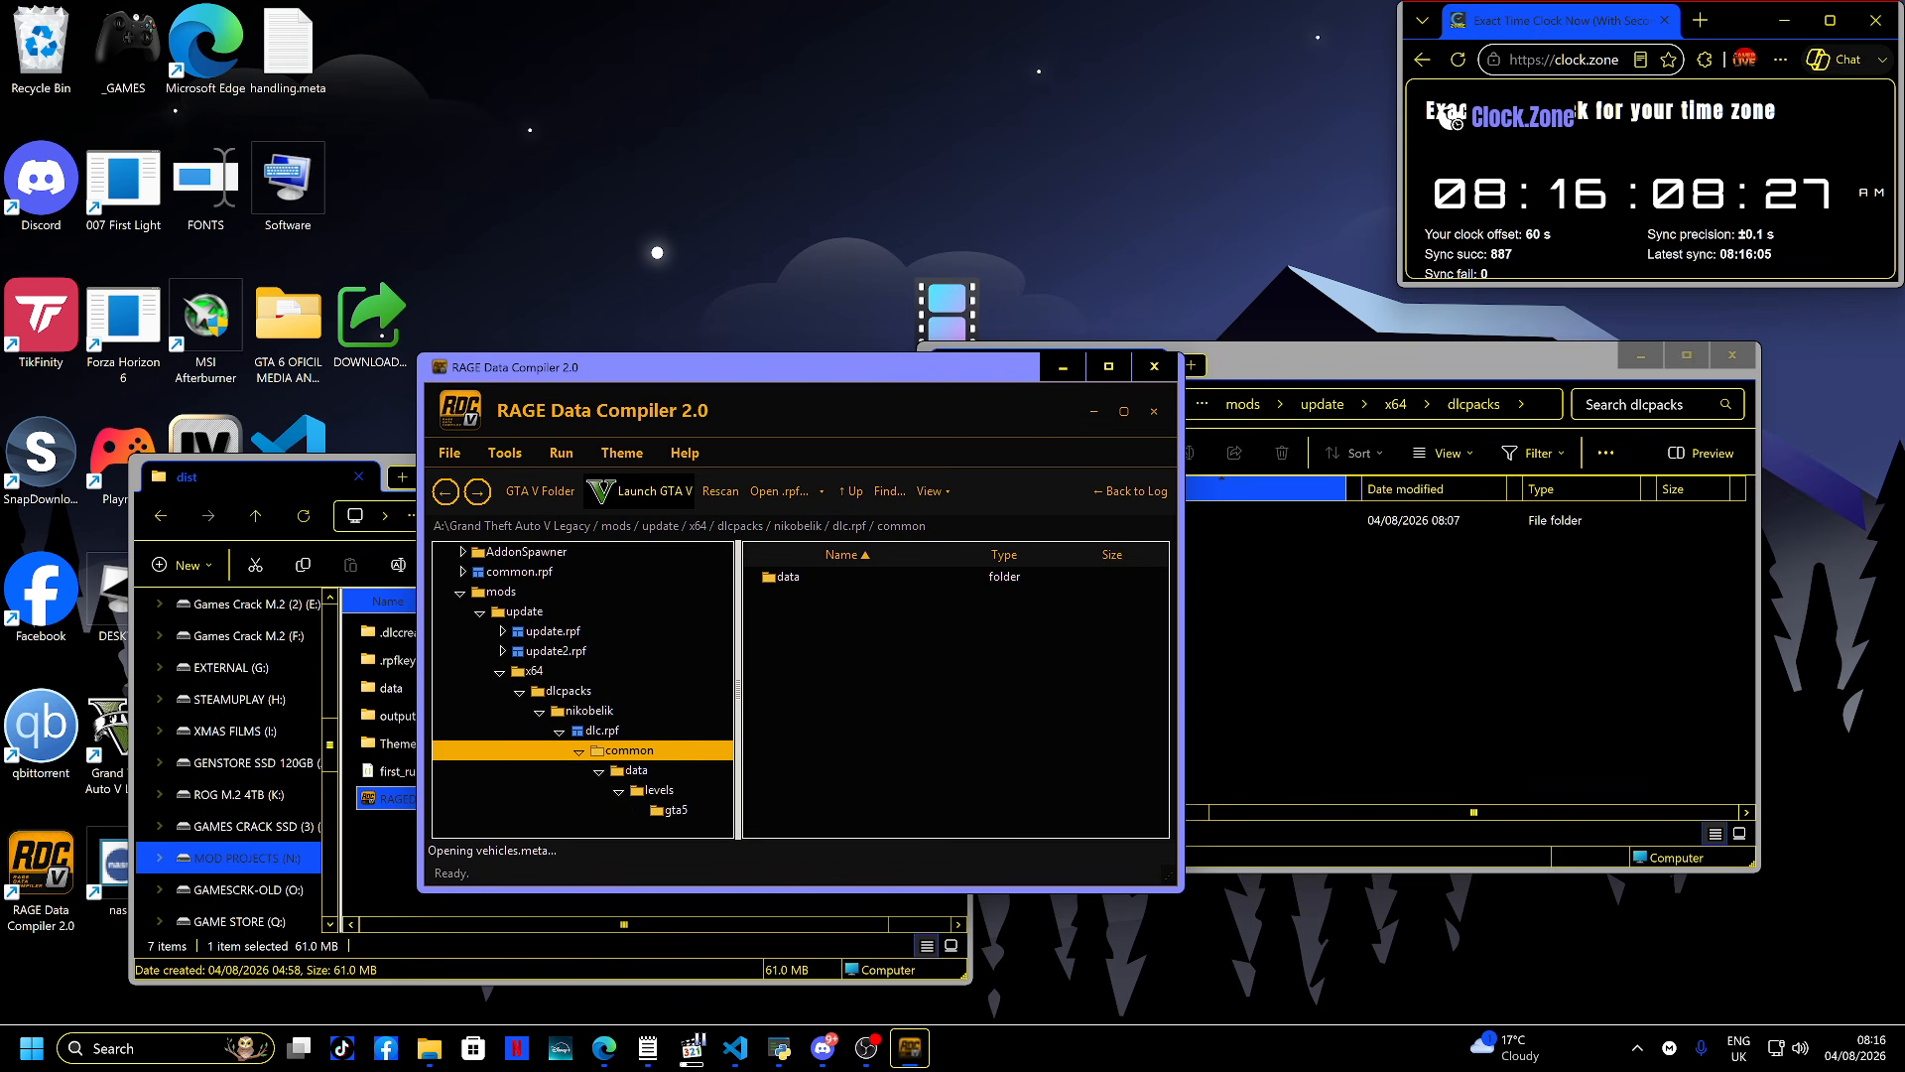
{"action": "key", "text": "Up"}
{"action": "key", "text": "Down"}
{"action": "key", "text": "Down"}
{"action": "key", "text": "Down"}
{"action": "key", "text": "Down"}
{"action": "key", "text": "Down"}
{"action": "key", "text": "Down"}
{"action": "key", "text": "Down"}
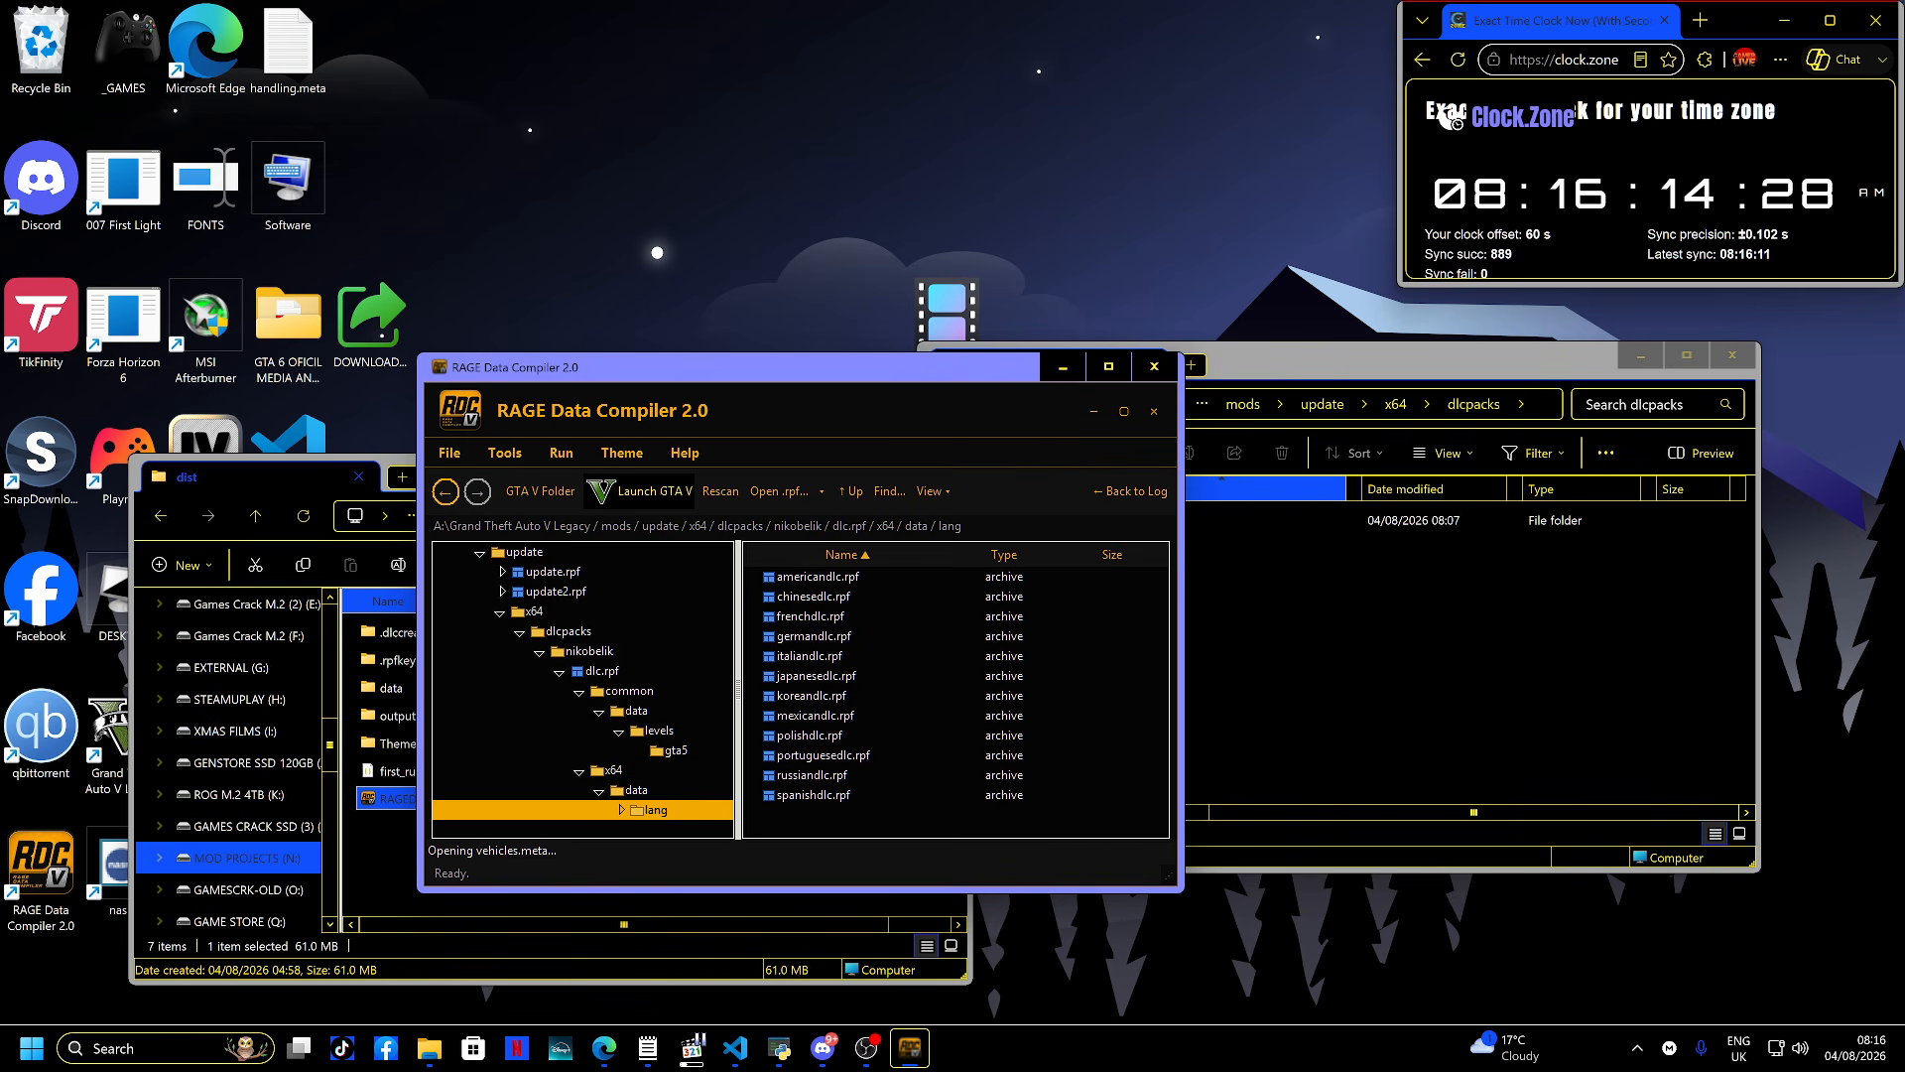
{"action": "double_click", "coordinate": [817, 577]}
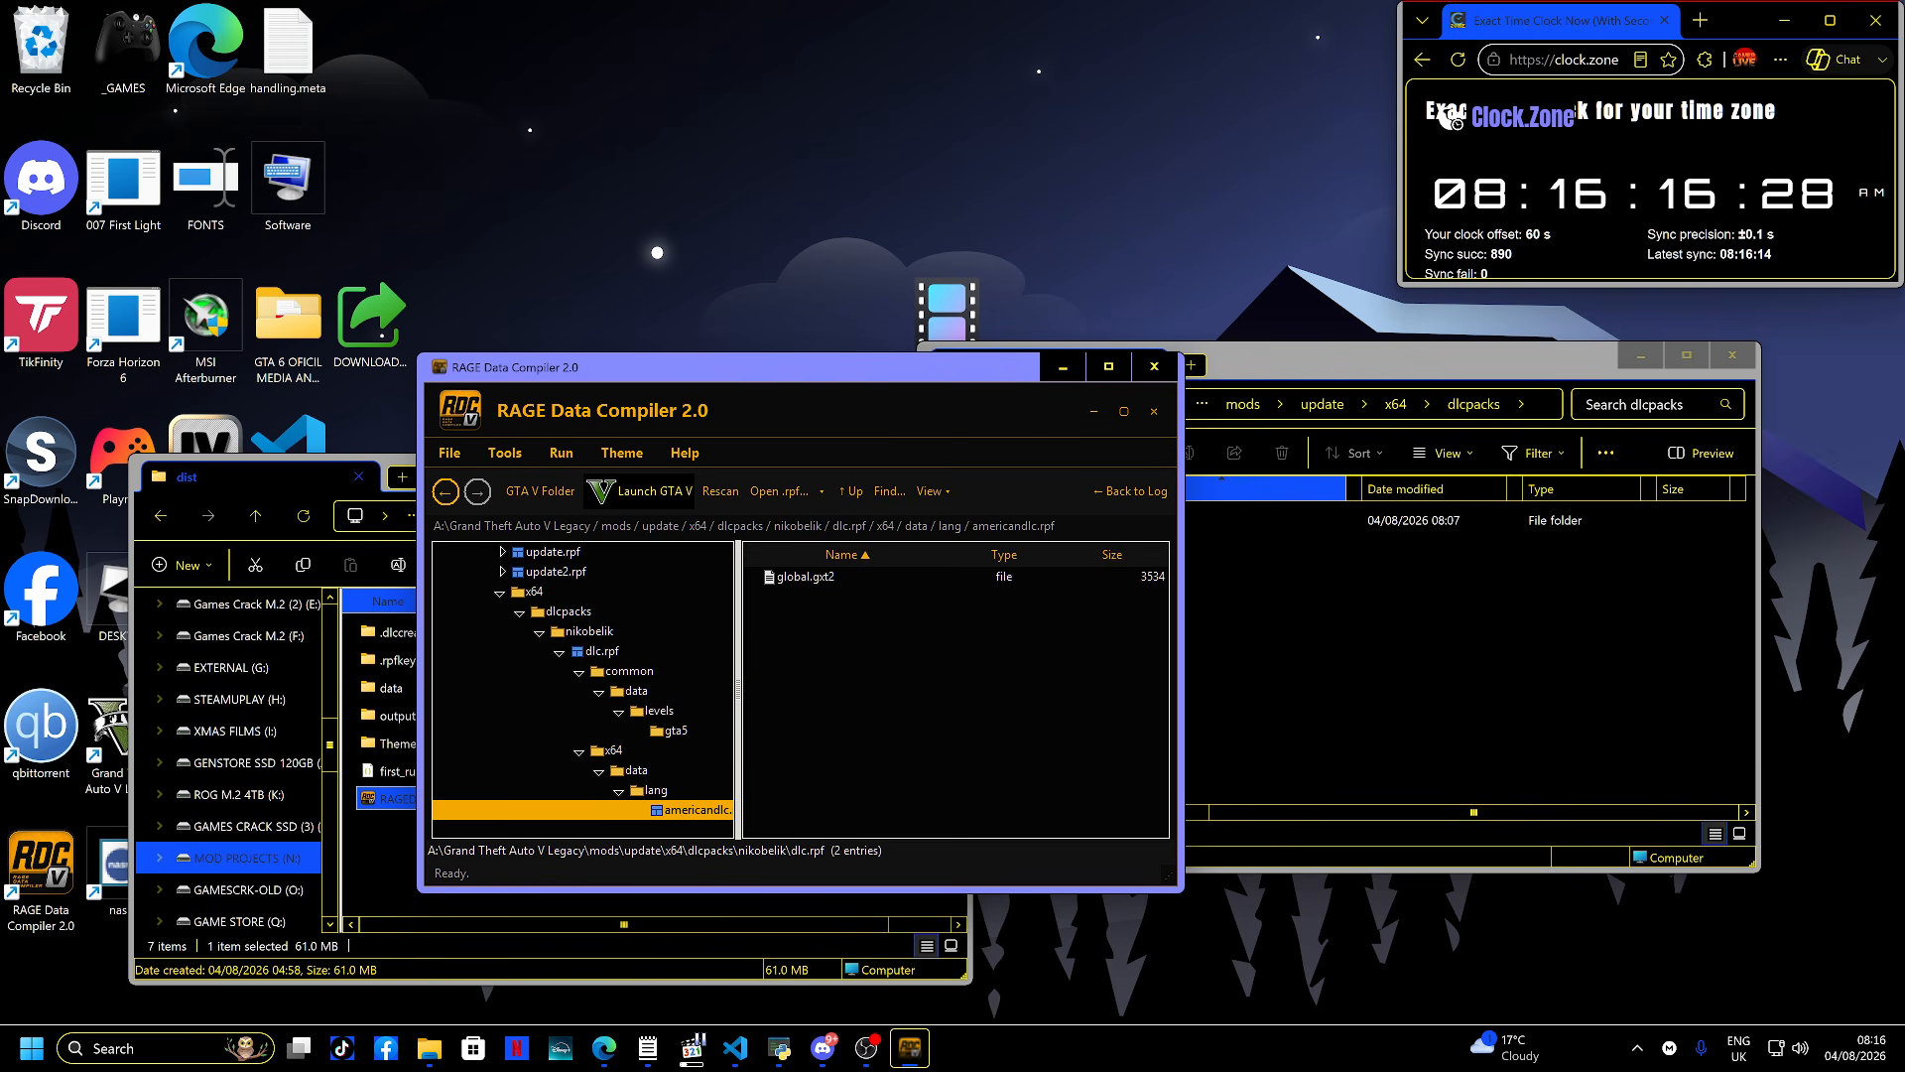
- Try to preview global.gxt2 inside americandlc.rpf, then dismiss the unsupported-preview notice
{"action": "double_click", "coordinate": [809, 577]}
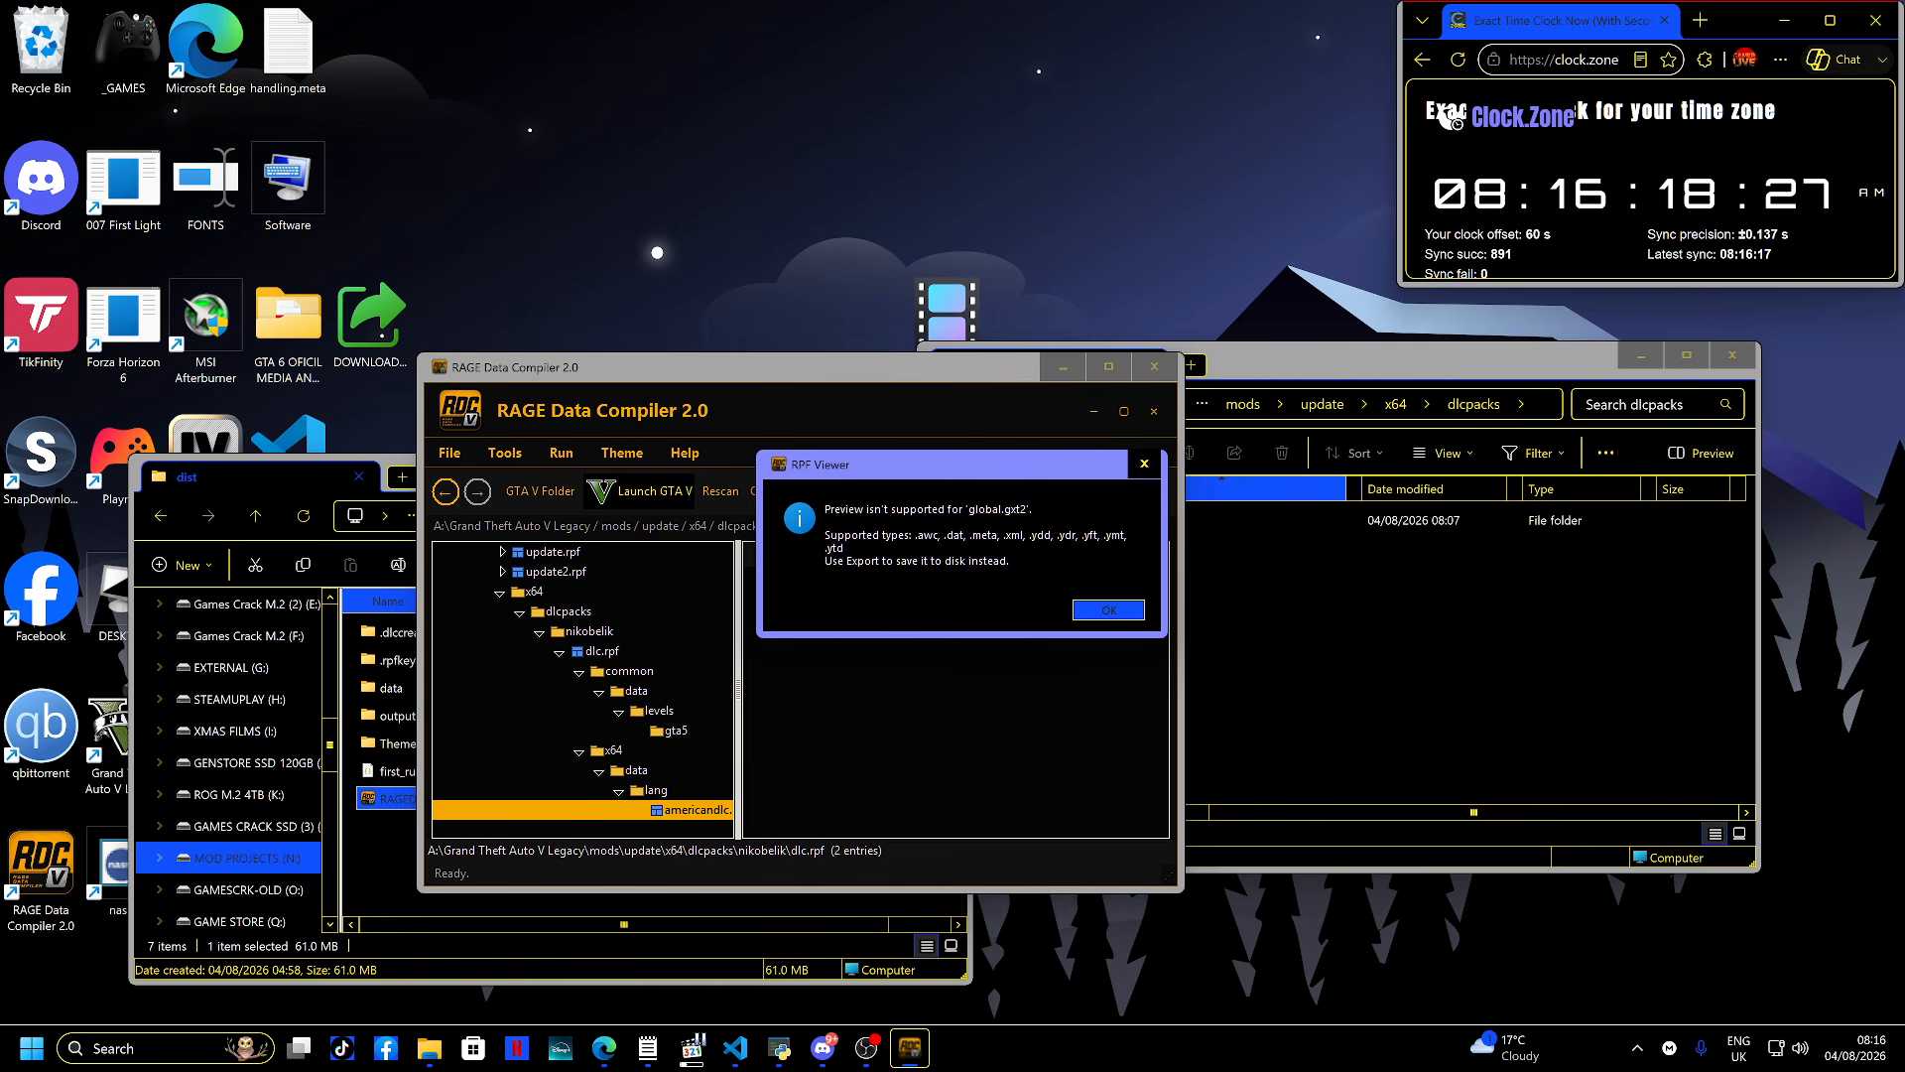
{"action": "key", "text": "Return"}
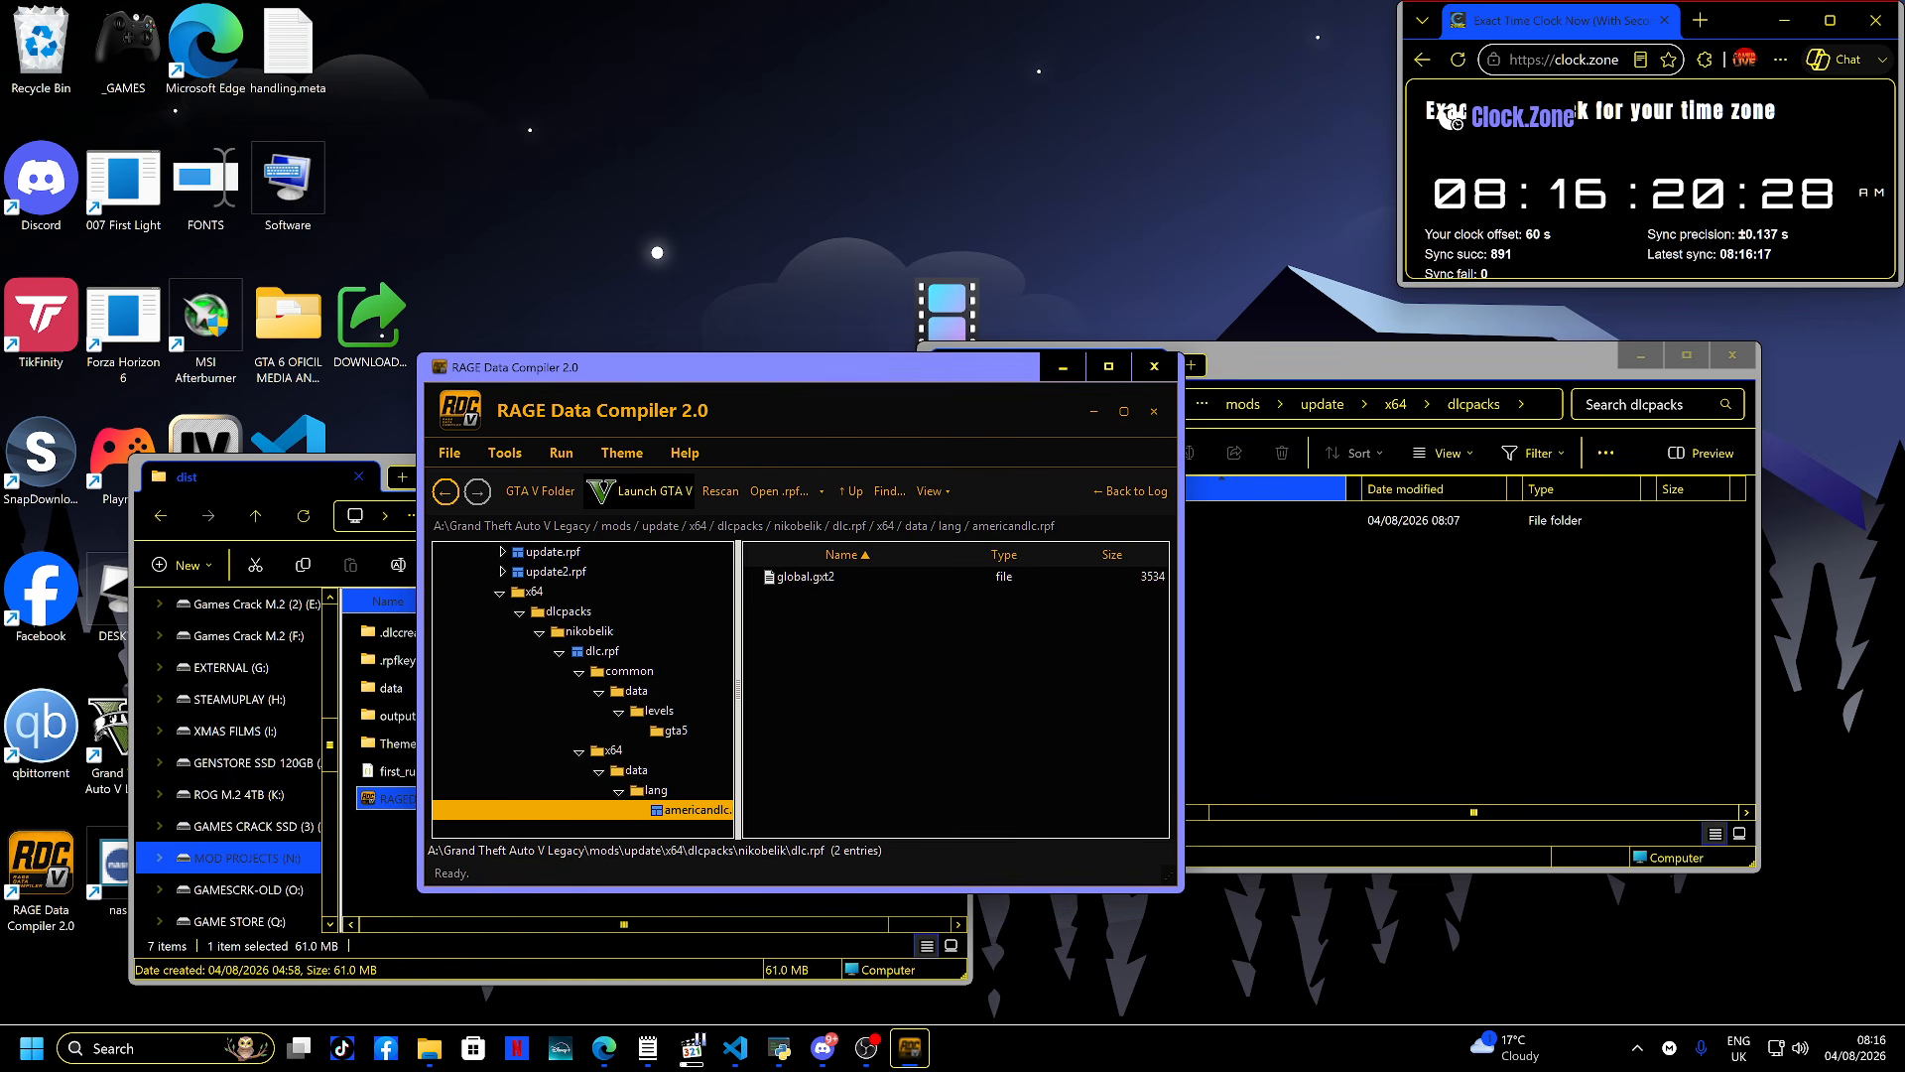
- Launch OpenIV for GTA V on Windows and open global.gxt2 from dlc.rpf's x64\data\lang\americandlc.rpf
{"action": "key", "text": "super"}
{"action": "key", "text": "super"}
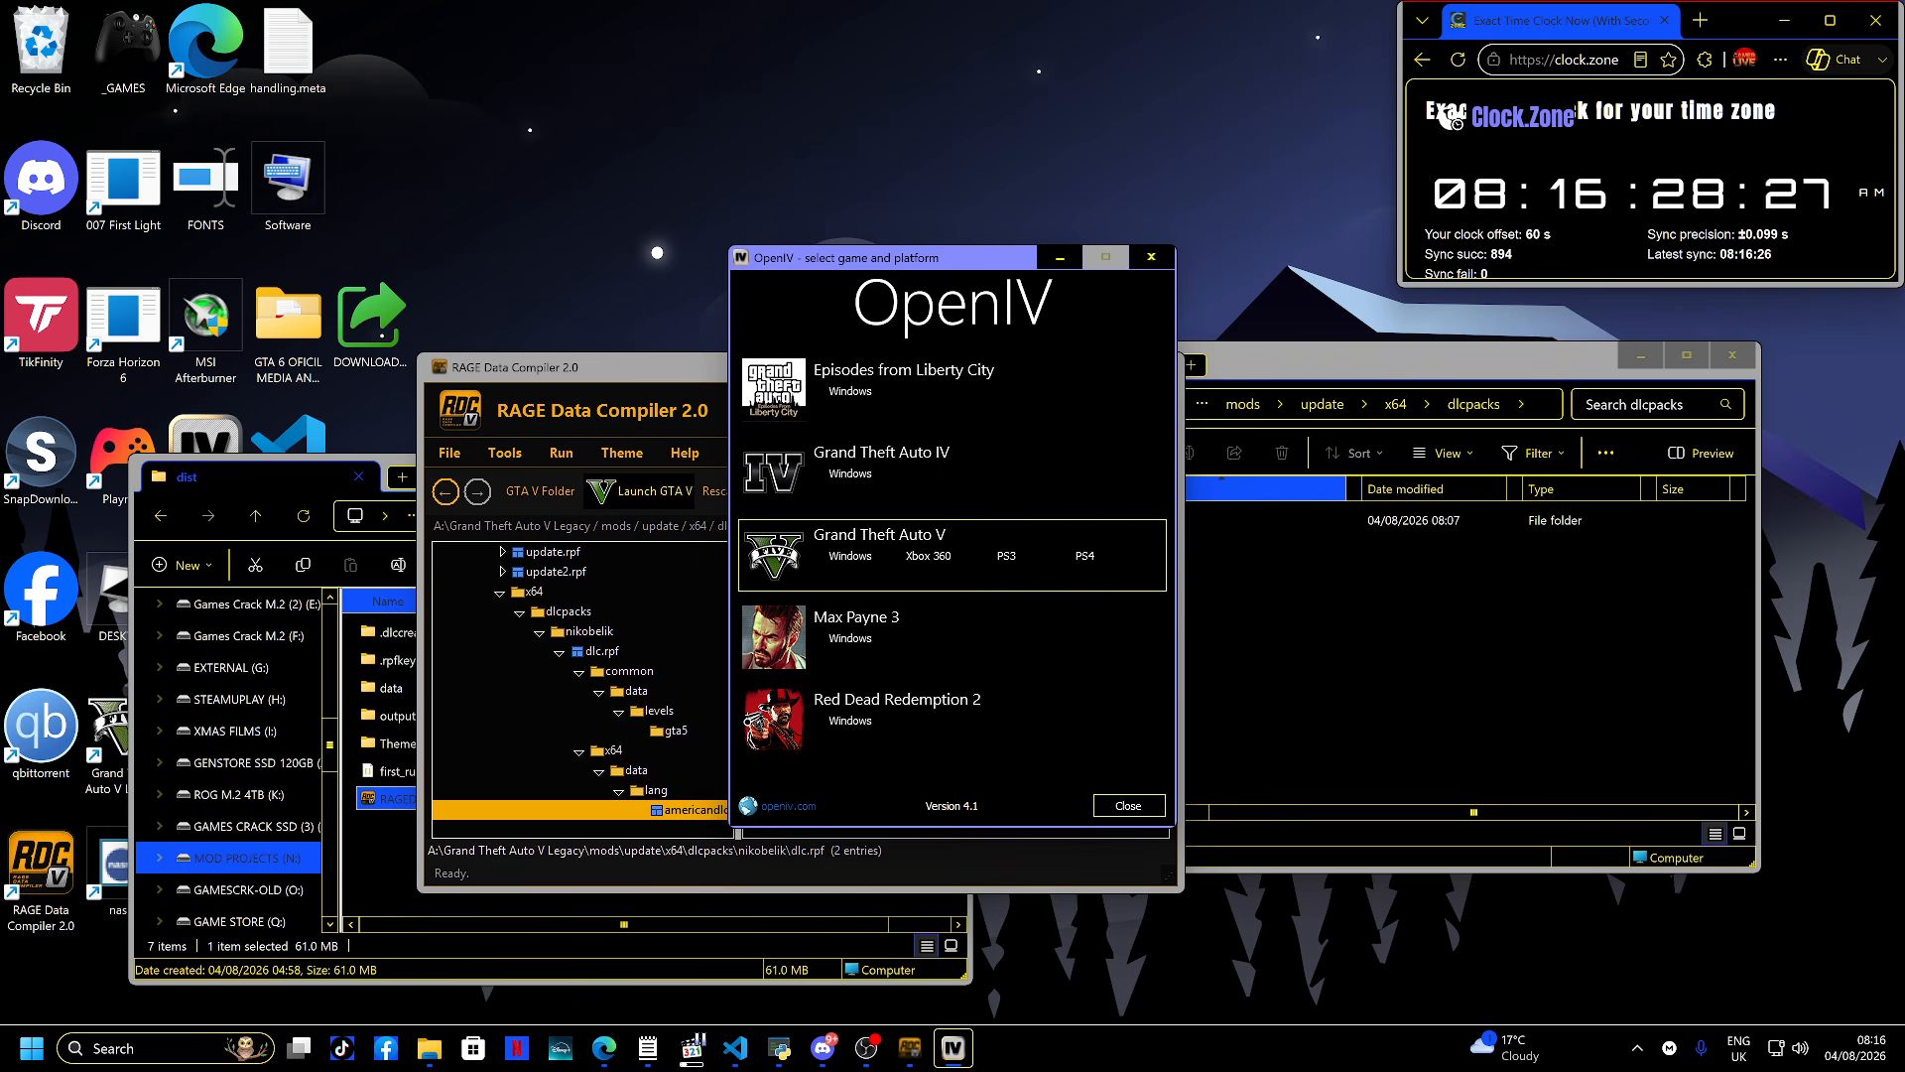
{"action": "key", "text": "Return"}
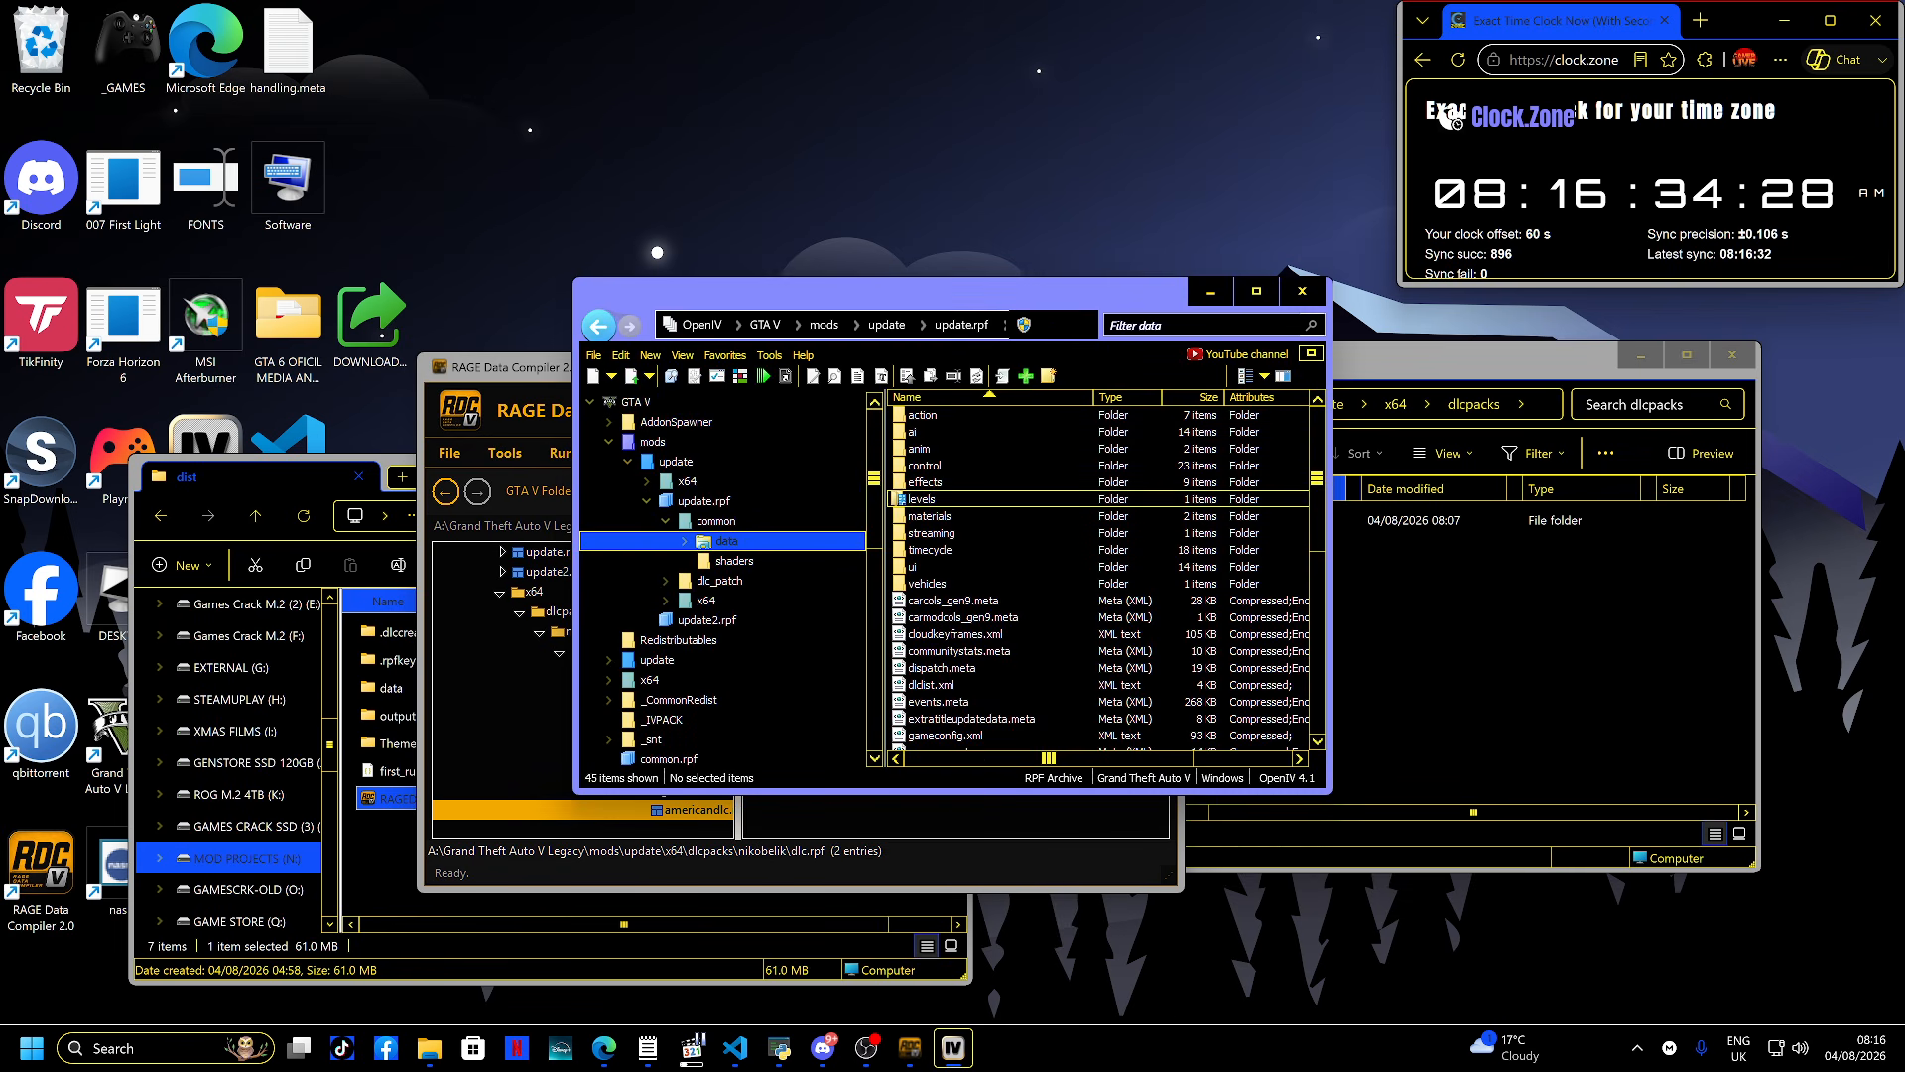
{"action": "left_click", "coordinate": [823, 324]}
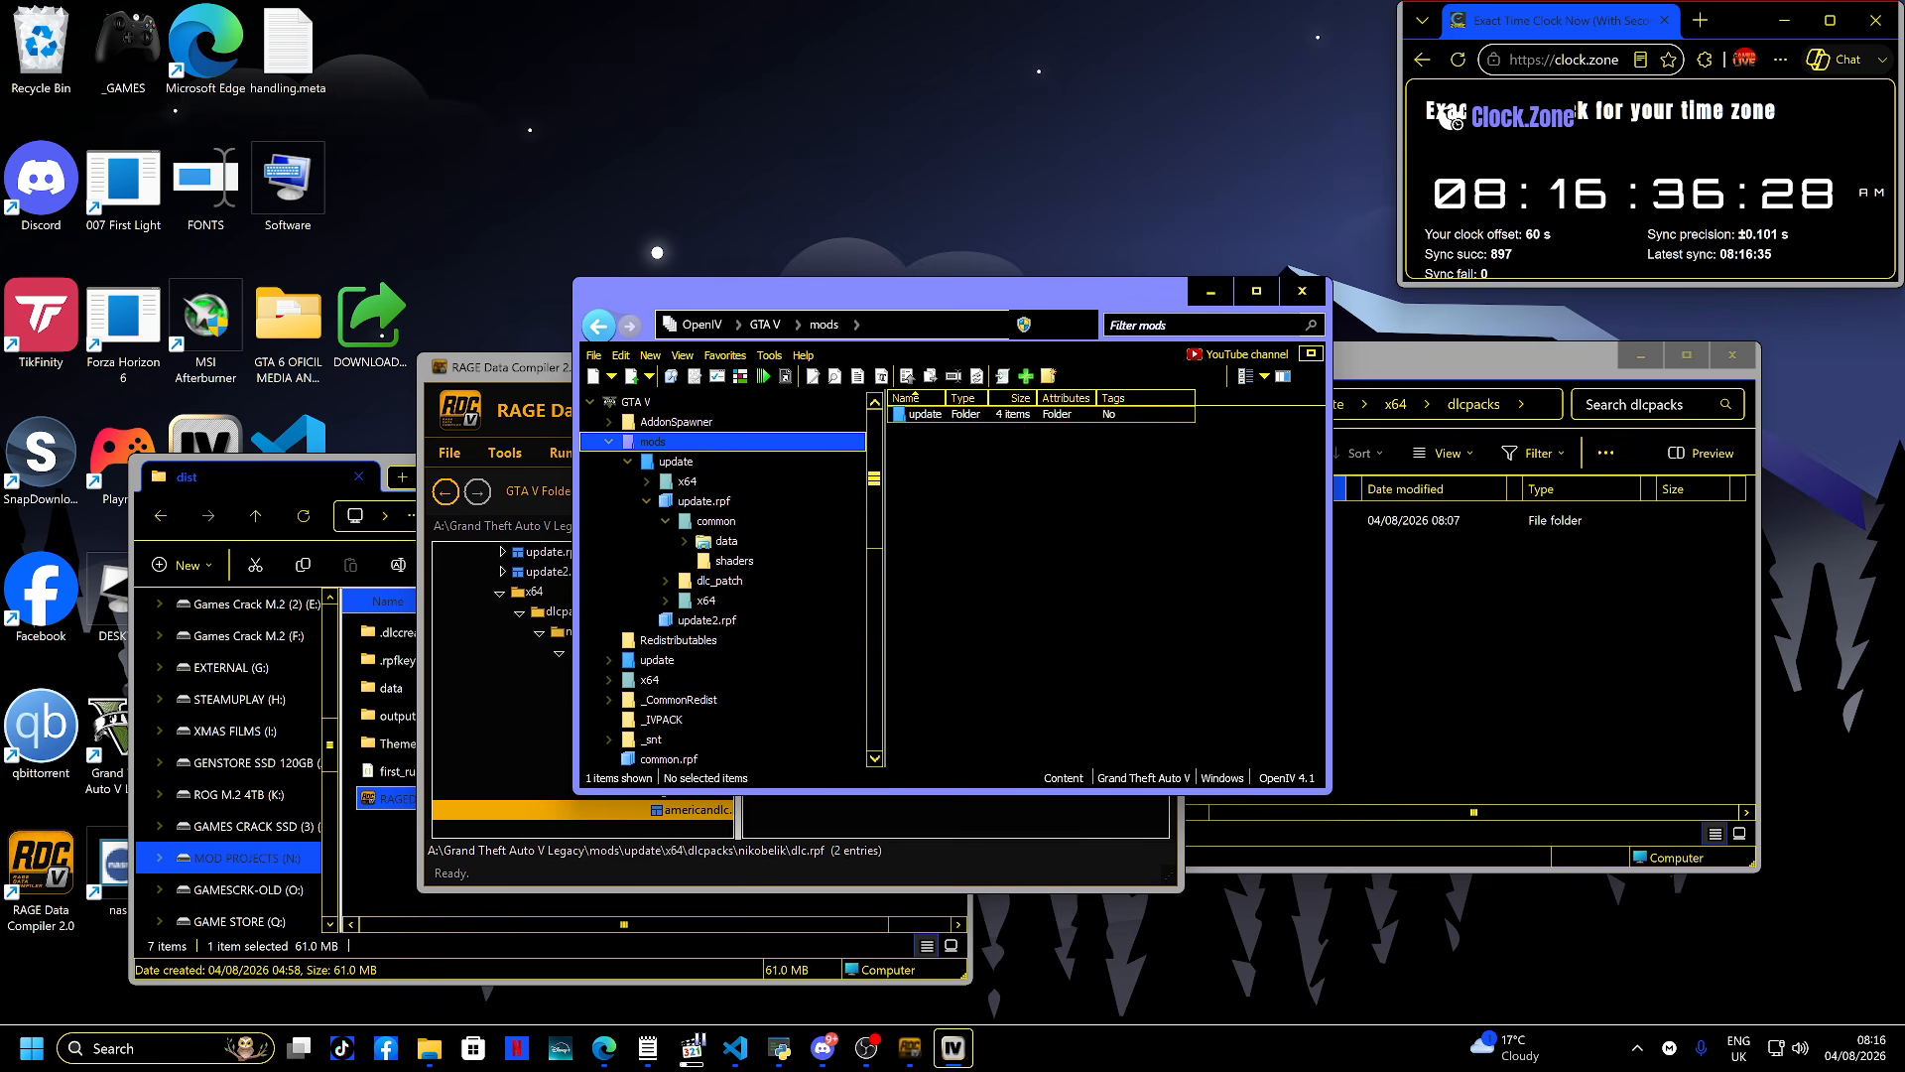
{"action": "double_click", "coordinate": [923, 414]}
{"action": "double_click", "coordinate": [923, 415]}
{"action": "double_click", "coordinate": [922, 415]}
{"action": "double_click", "coordinate": [923, 415]}
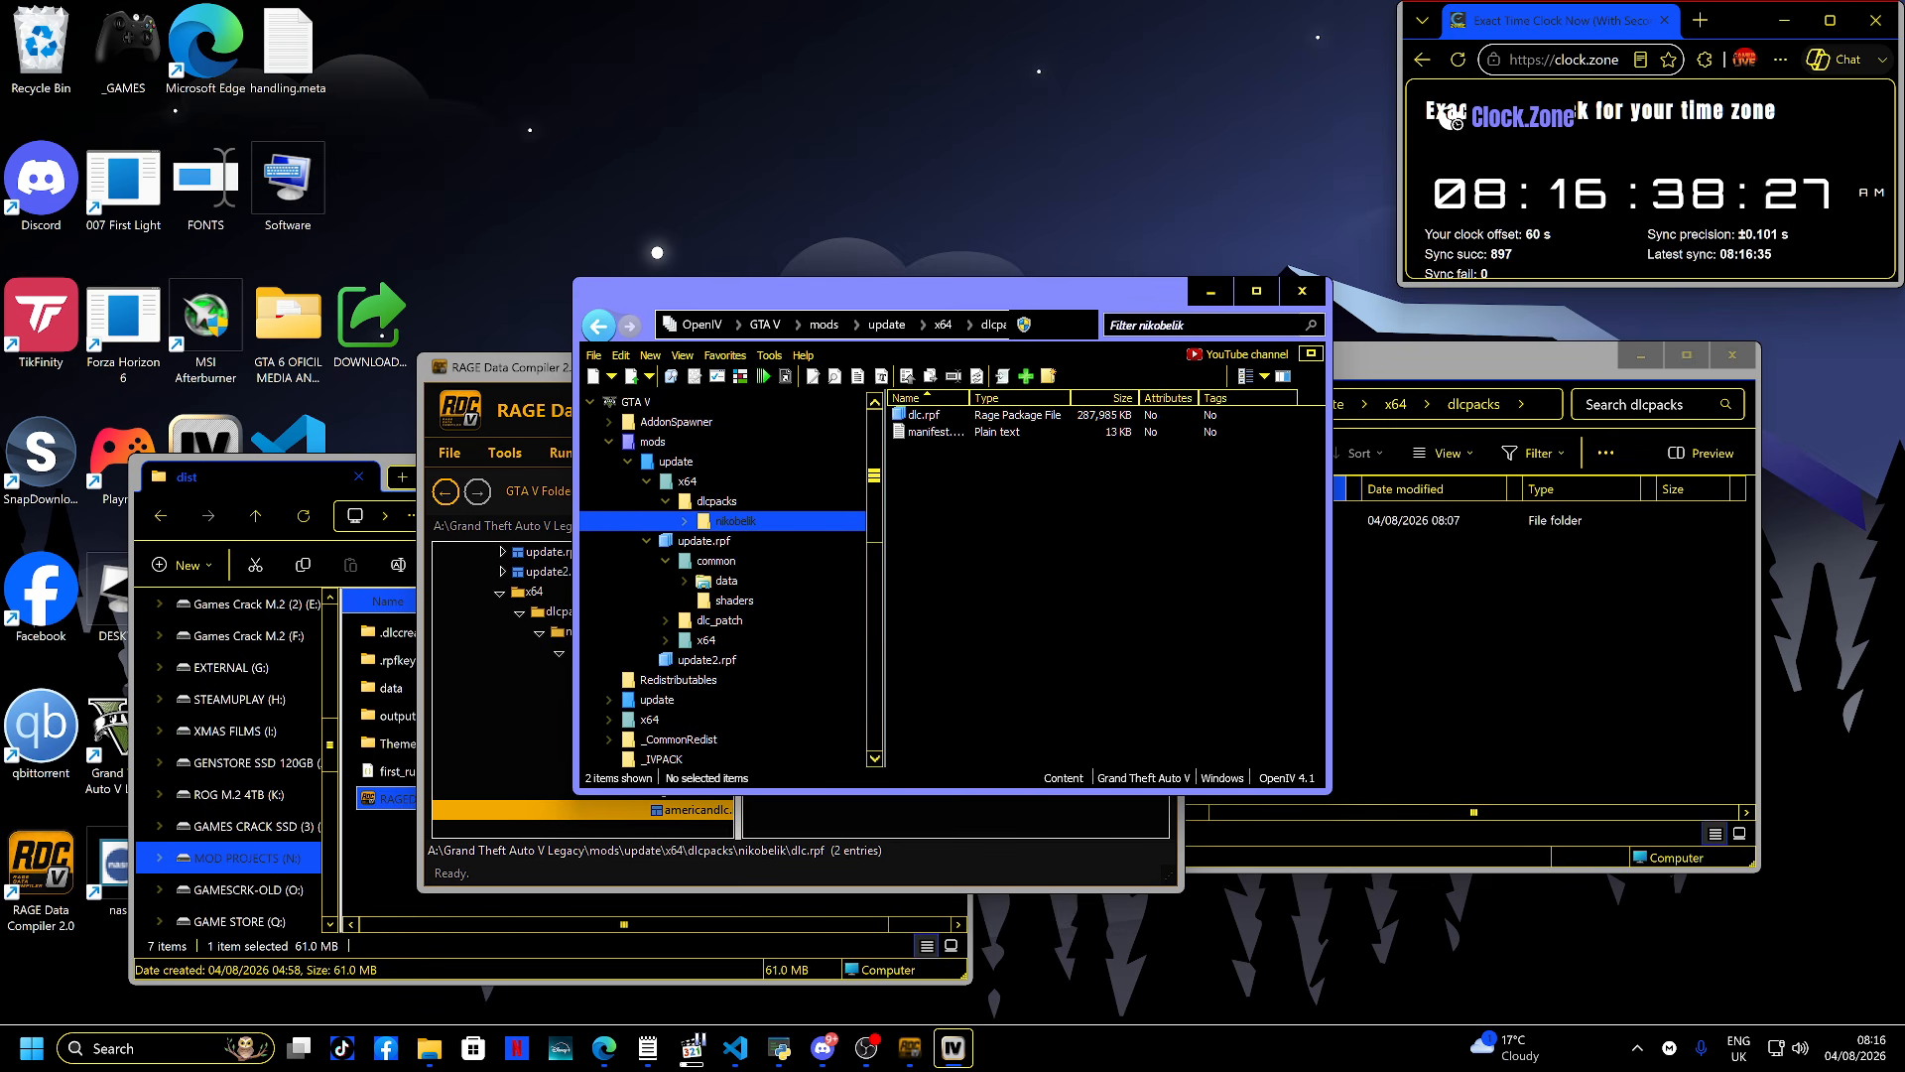
{"action": "double_click", "coordinate": [923, 415]}
{"action": "double_click", "coordinate": [922, 432]}
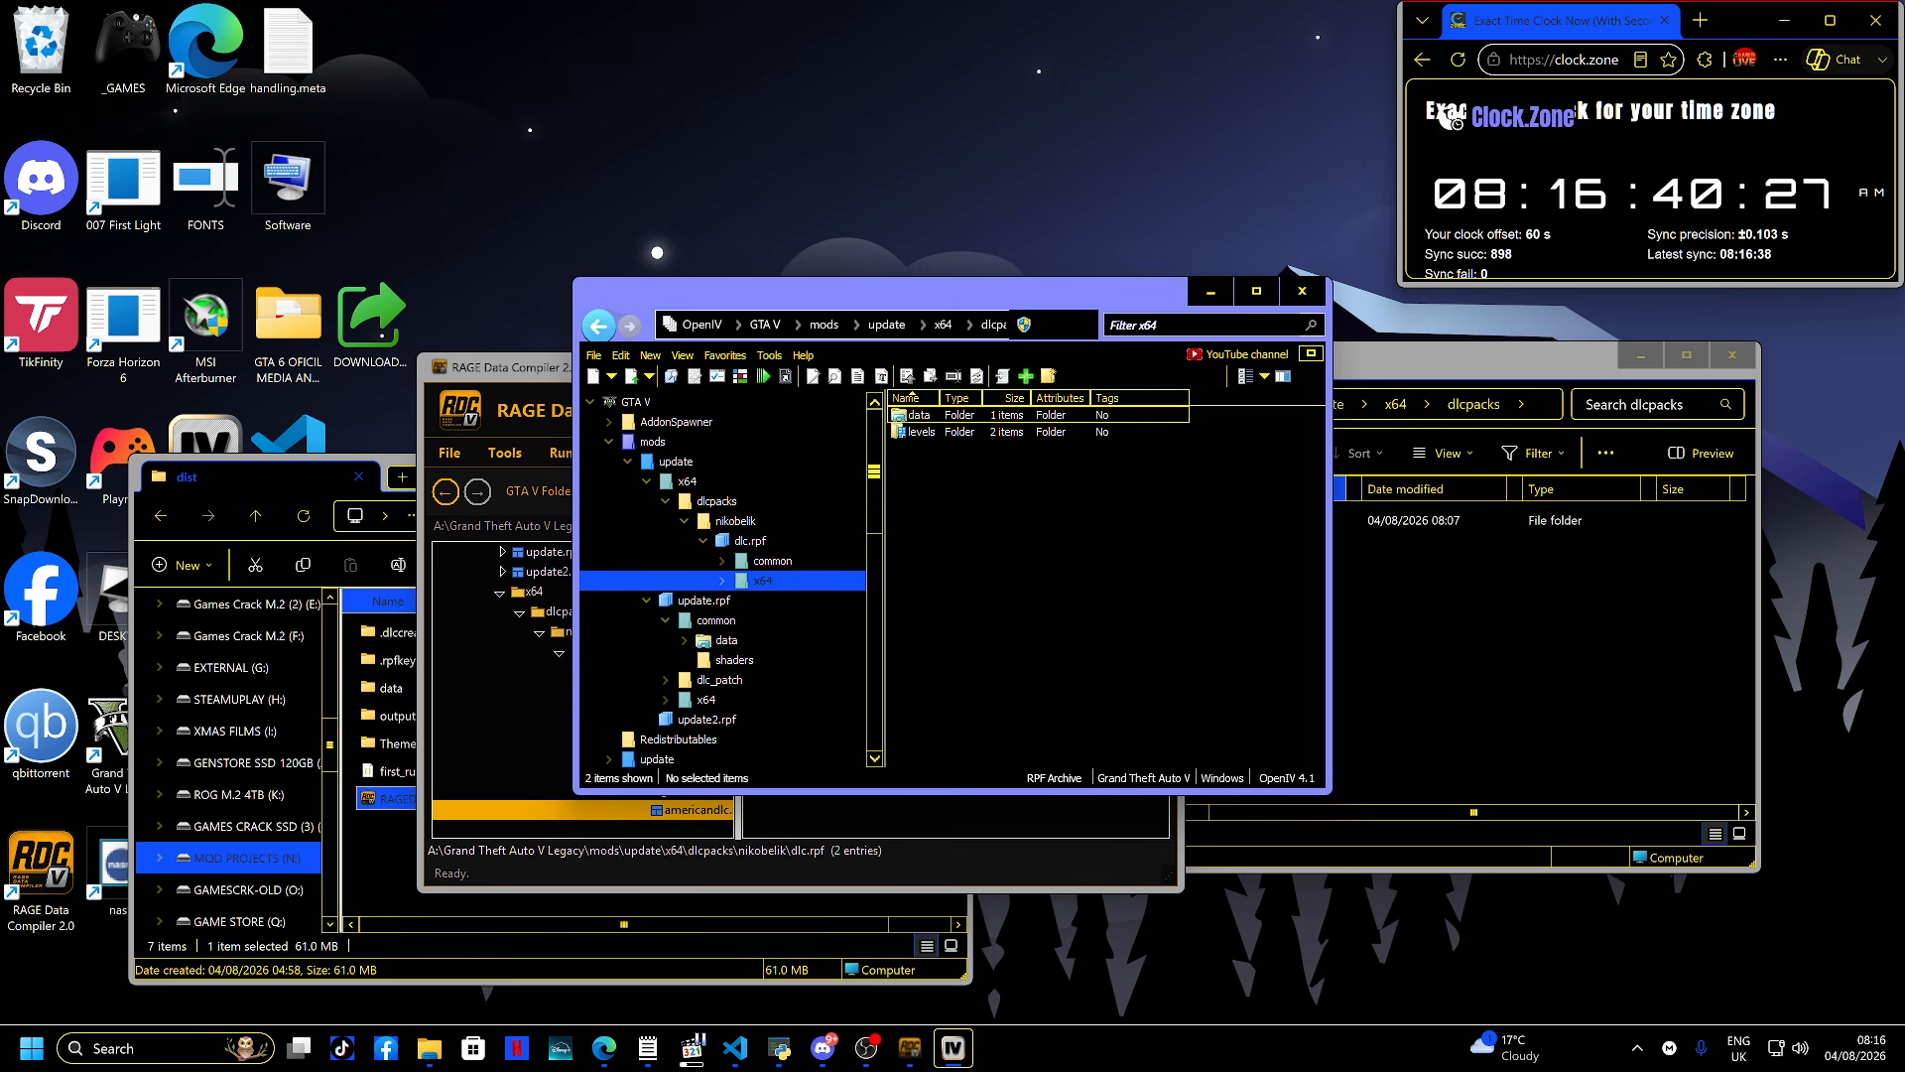
{"action": "double_click", "coordinate": [923, 415]}
{"action": "double_click", "coordinate": [923, 414]}
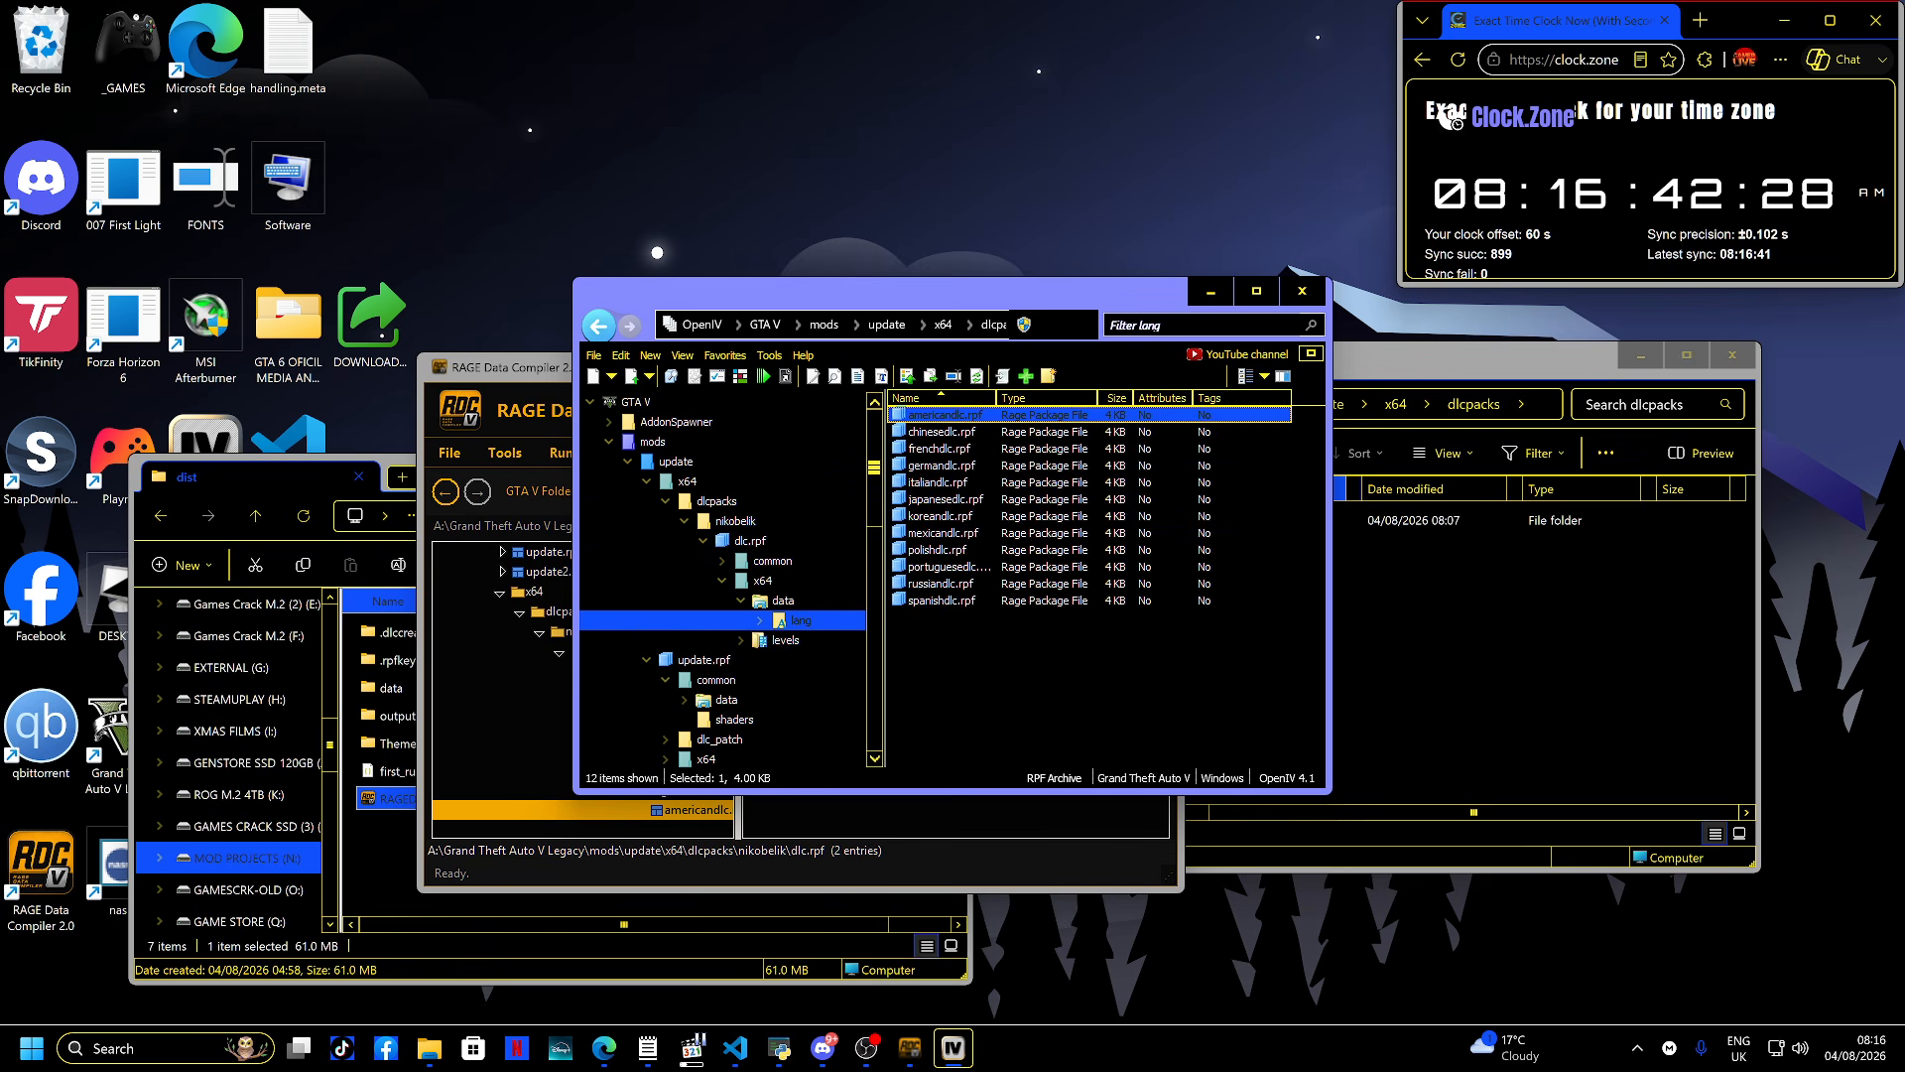
{"action": "double_click", "coordinate": [923, 415]}
{"action": "double_click", "coordinate": [922, 415]}
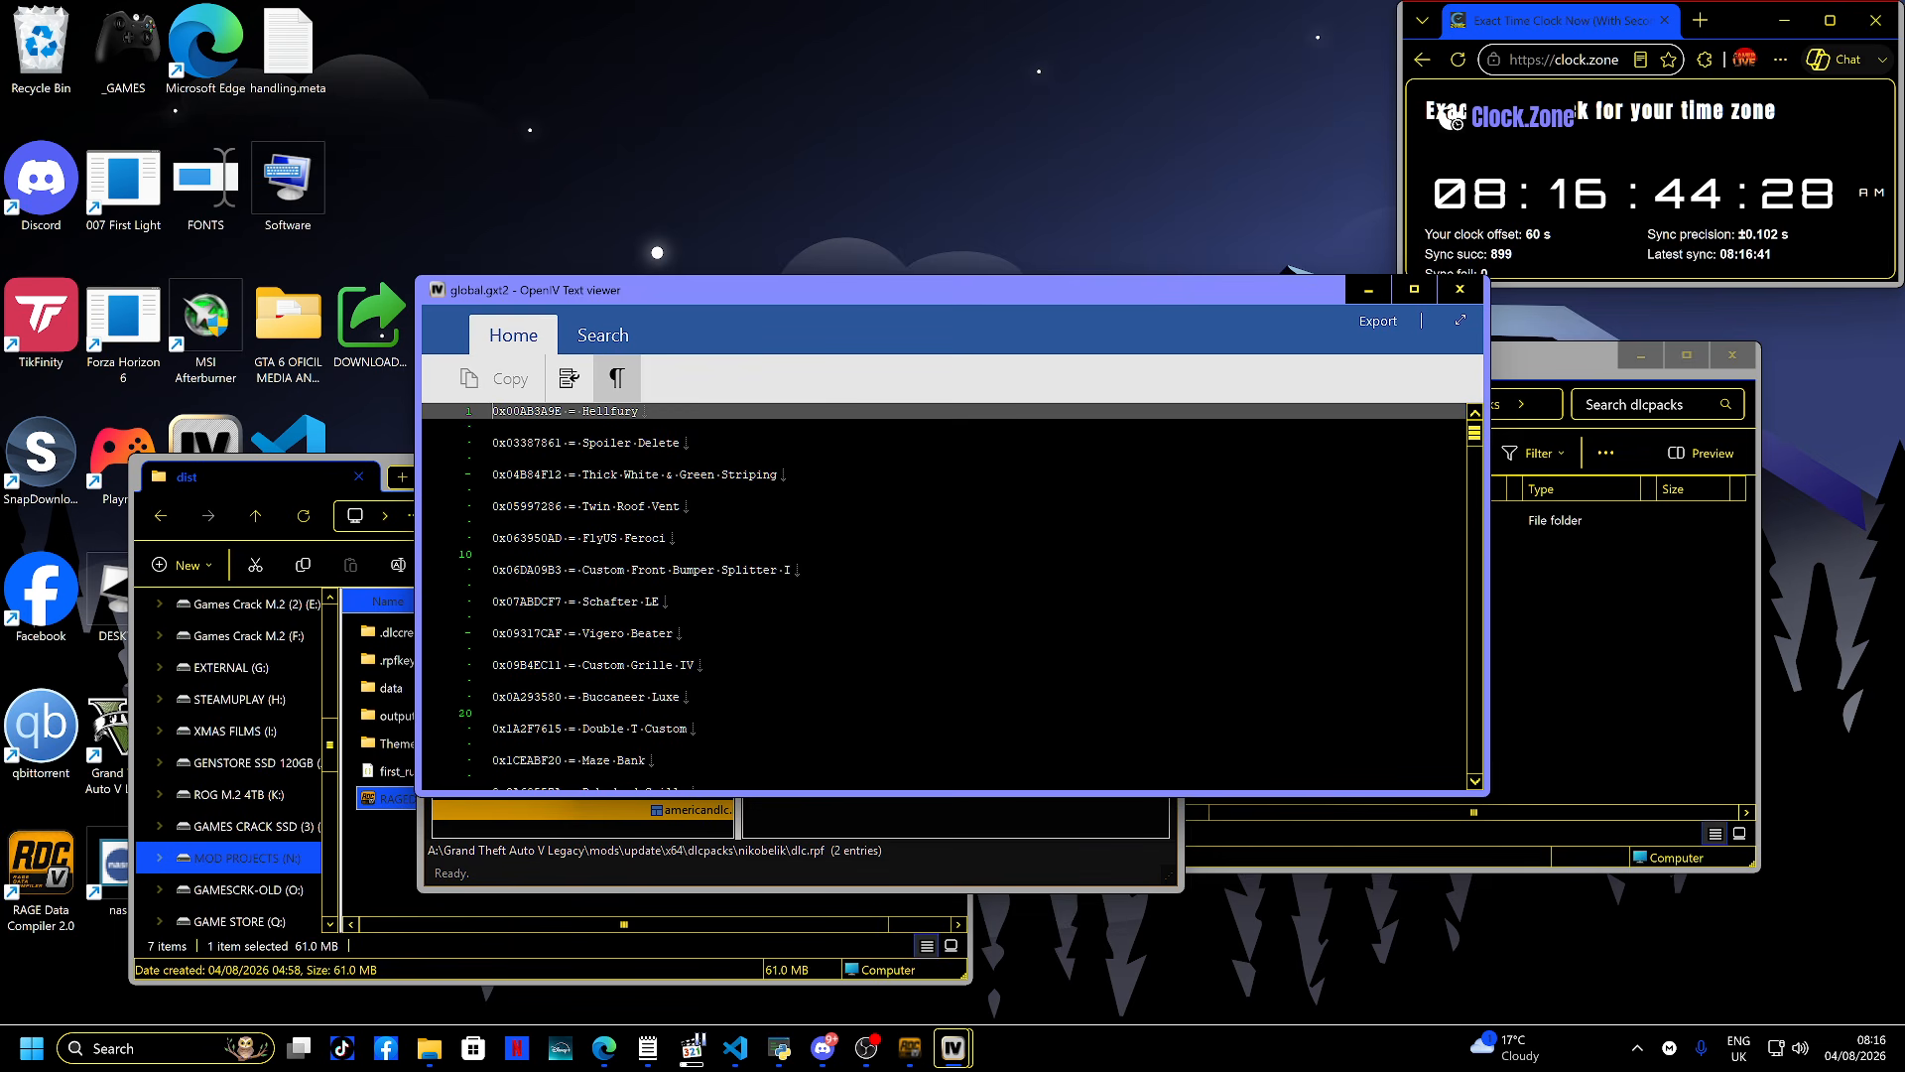
- Scroll through the global.gxt2 text entries, then close the text viewer
{"action": "scroll", "coordinate": [942, 596], "scroll_direction": "down", "scroll_amount": 20}
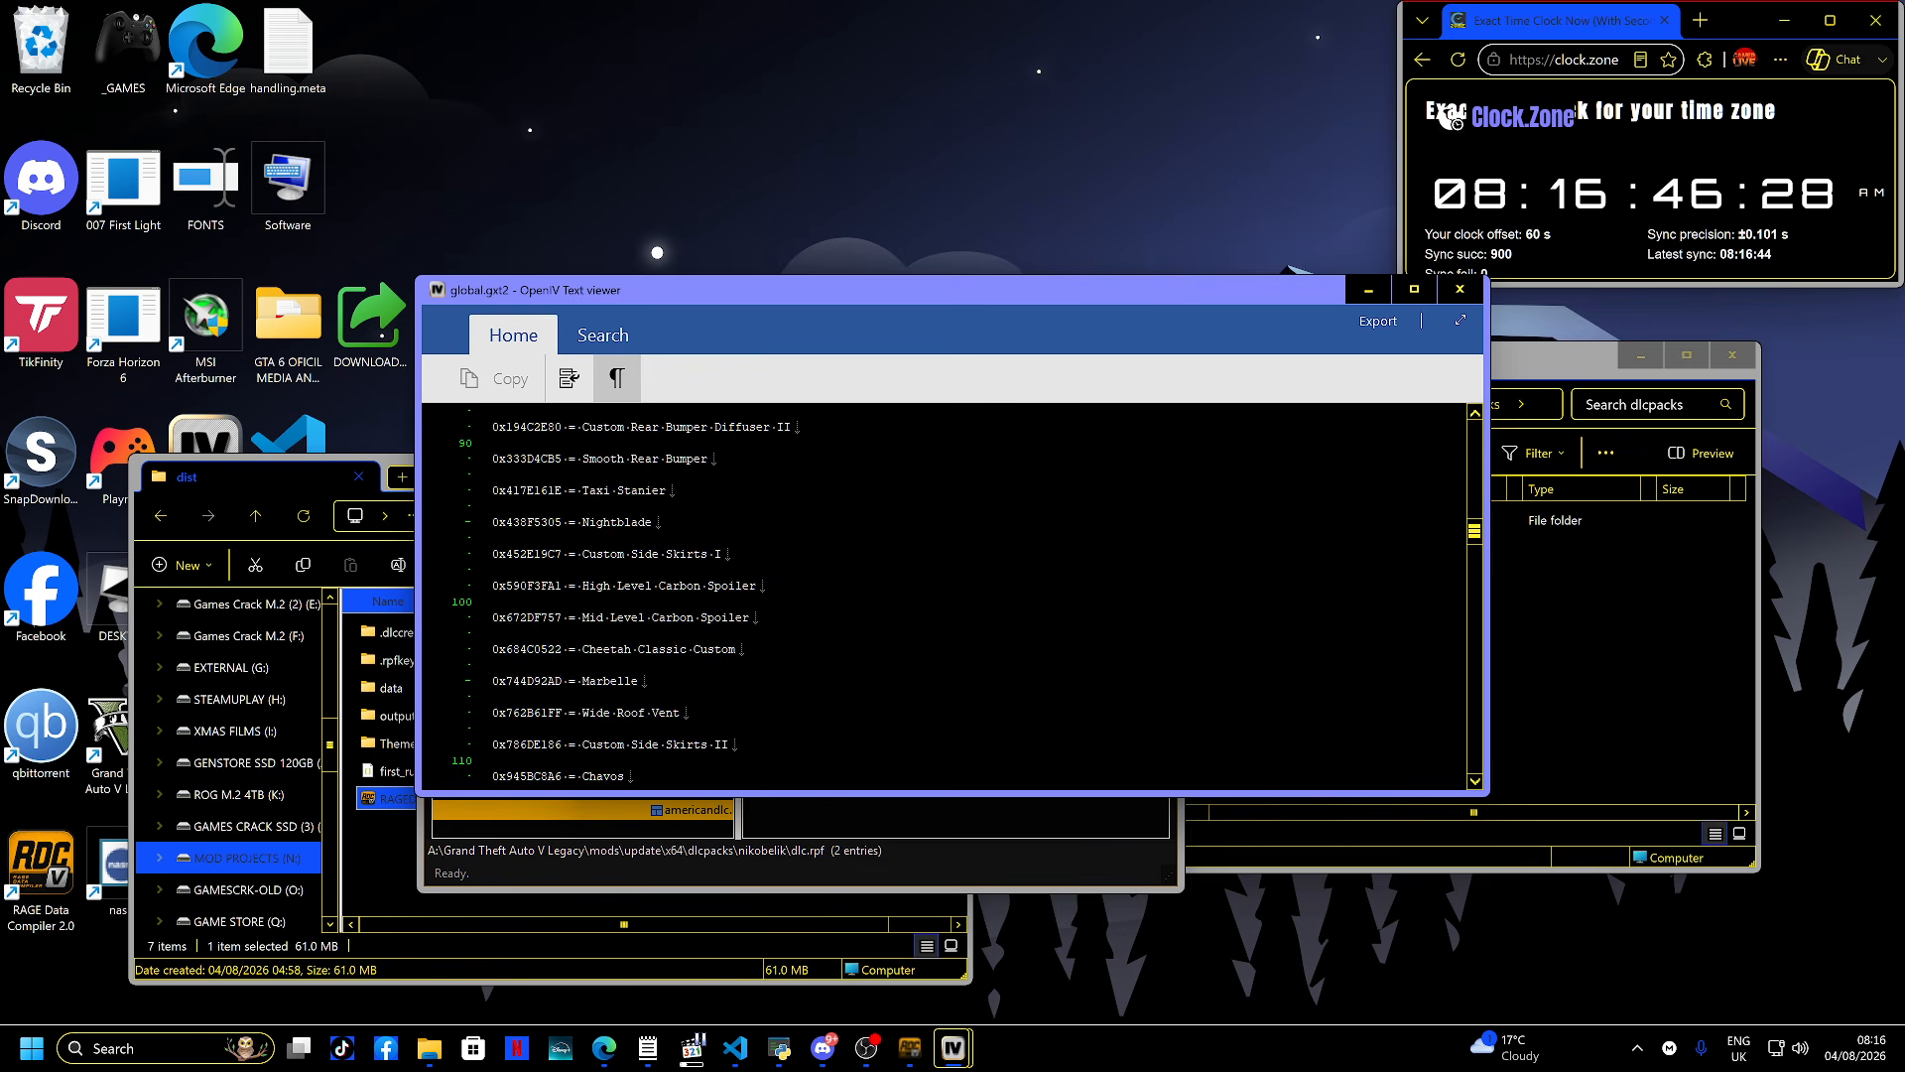
{"action": "scroll", "coordinate": [942, 595], "scroll_direction": "down", "scroll_amount": 20}
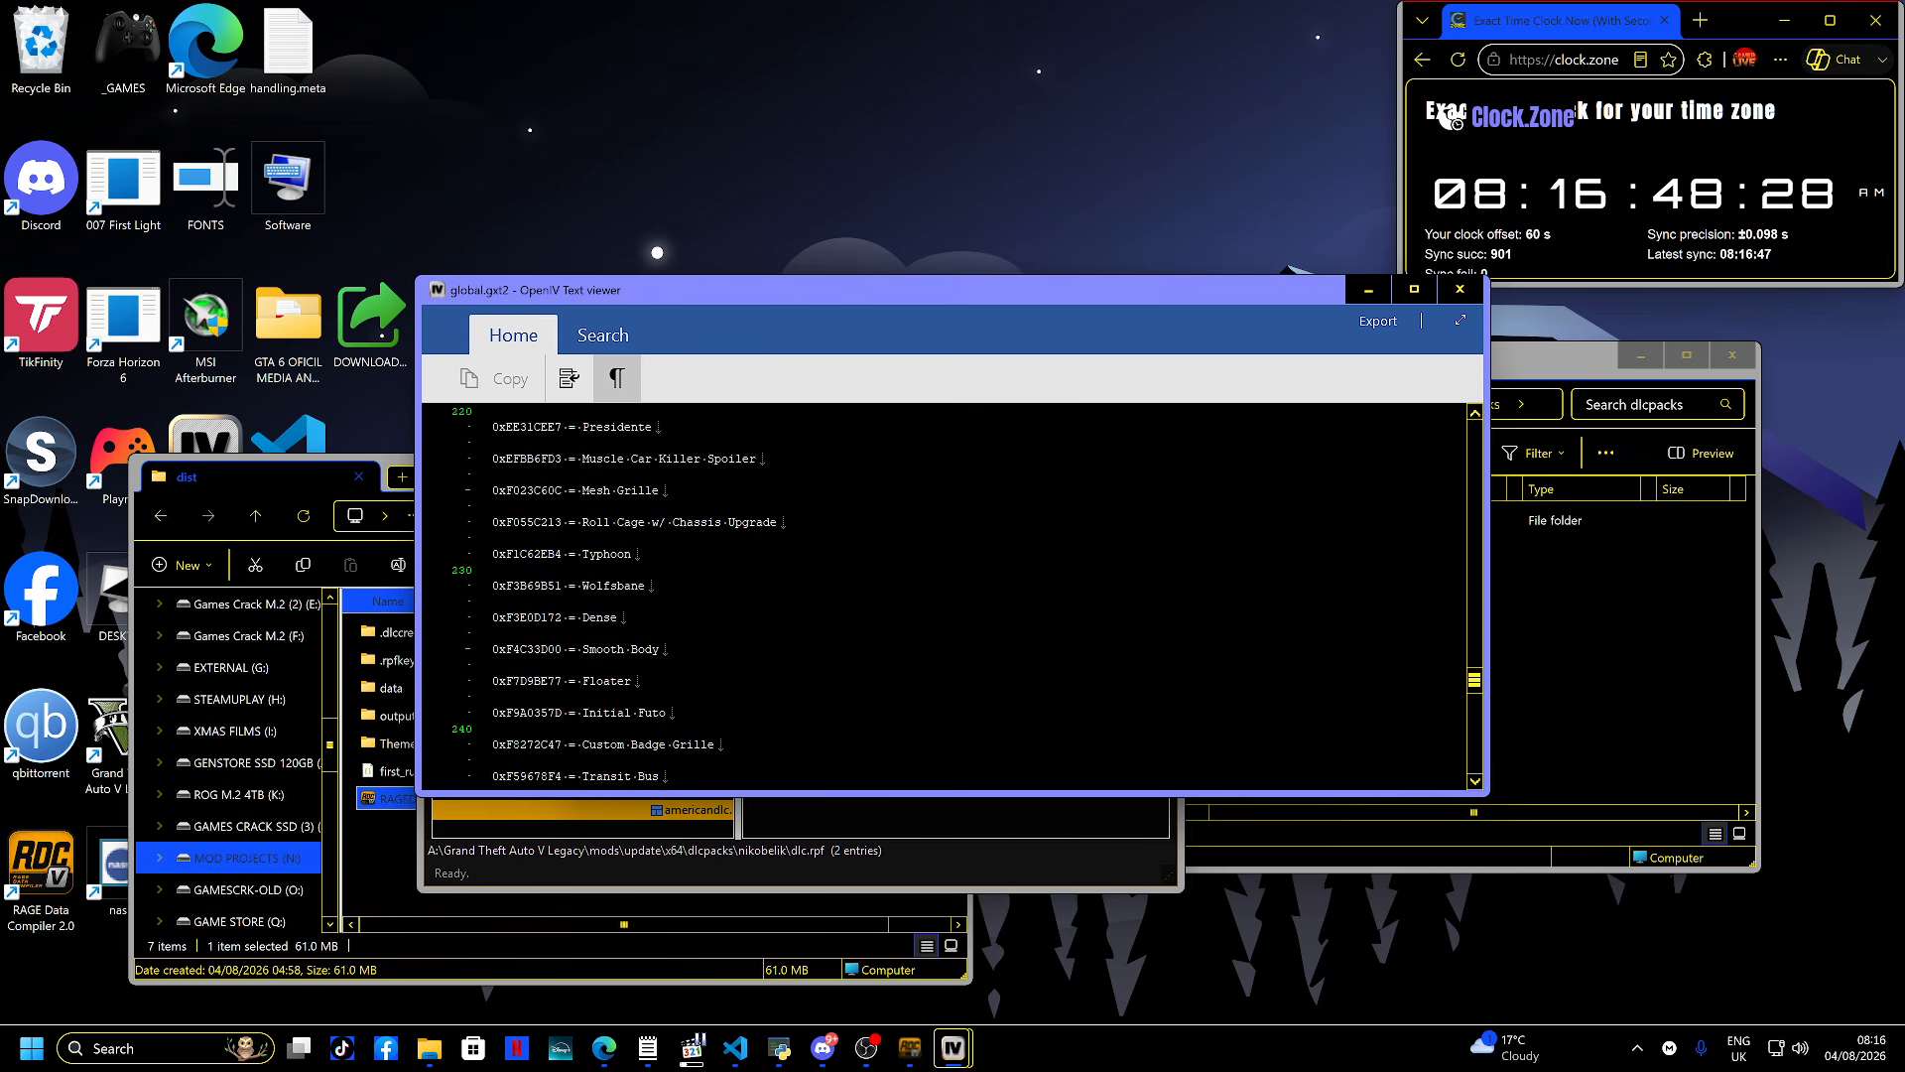
{"action": "scroll", "coordinate": [942, 595], "scroll_direction": "down", "scroll_amount": 13}
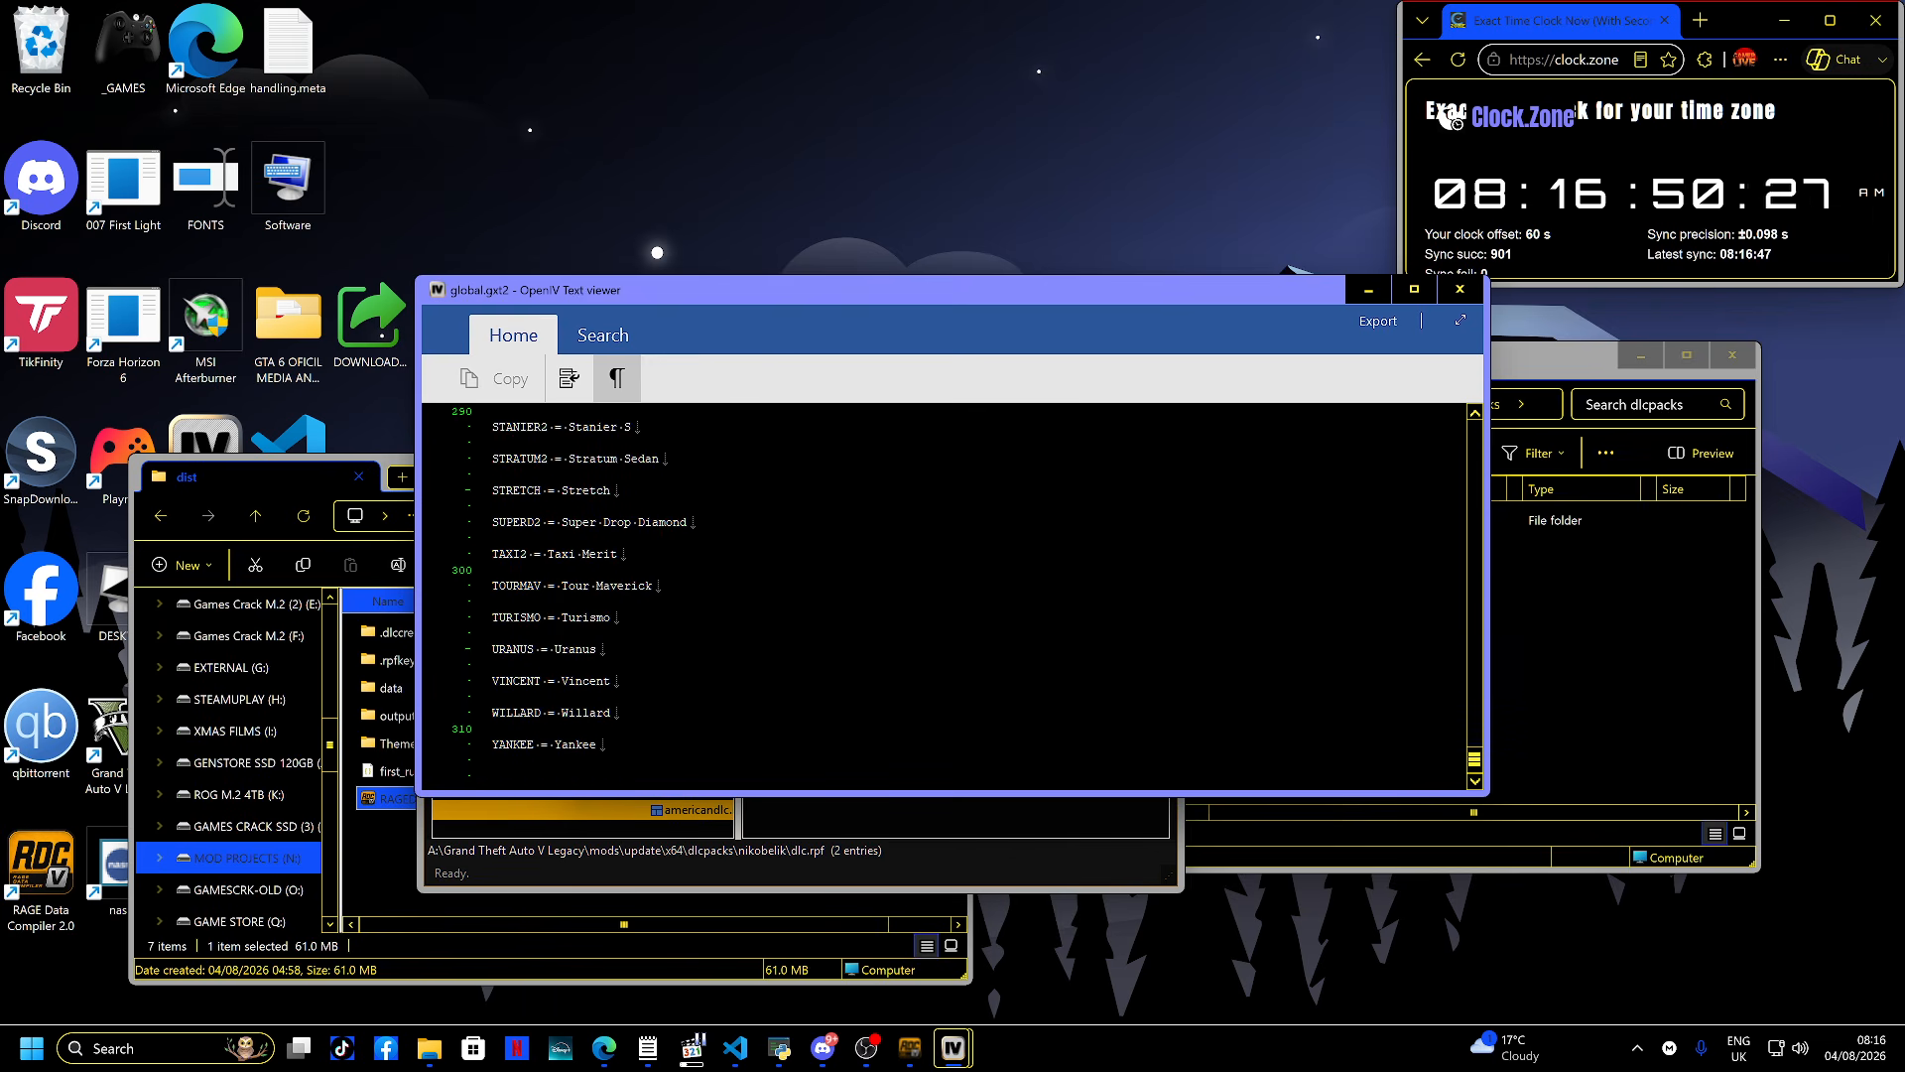
{"action": "key", "text": "Escape"}
- Close OpenIV and browse dlc.rpf's x64\levels\gta5 folder to open vehicles.rpf in the RPF Viewer
{"action": "left_click", "coordinate": [1061, 556]}
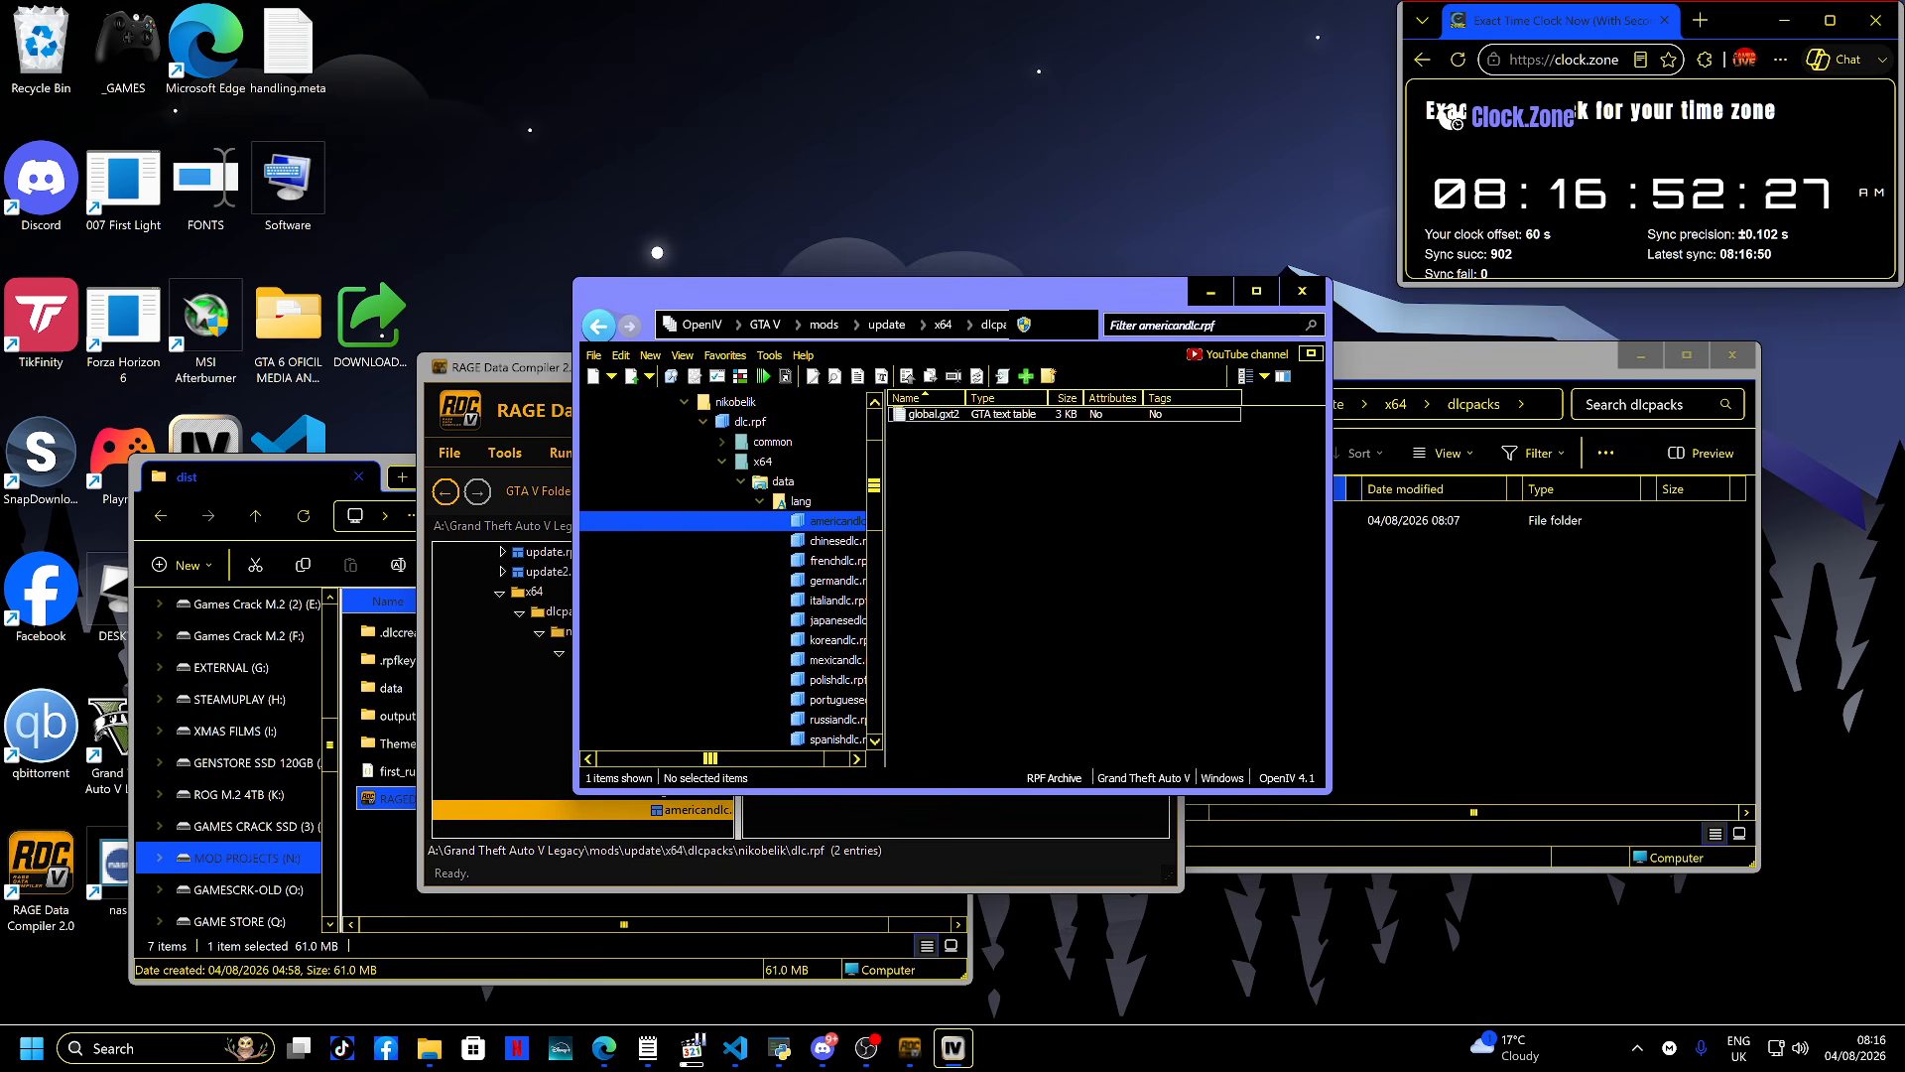
{"action": "left_click", "coordinate": [1302, 291]}
{"action": "key", "text": "Up"}
{"action": "key", "text": "Up"}
{"action": "key", "text": "Up"}
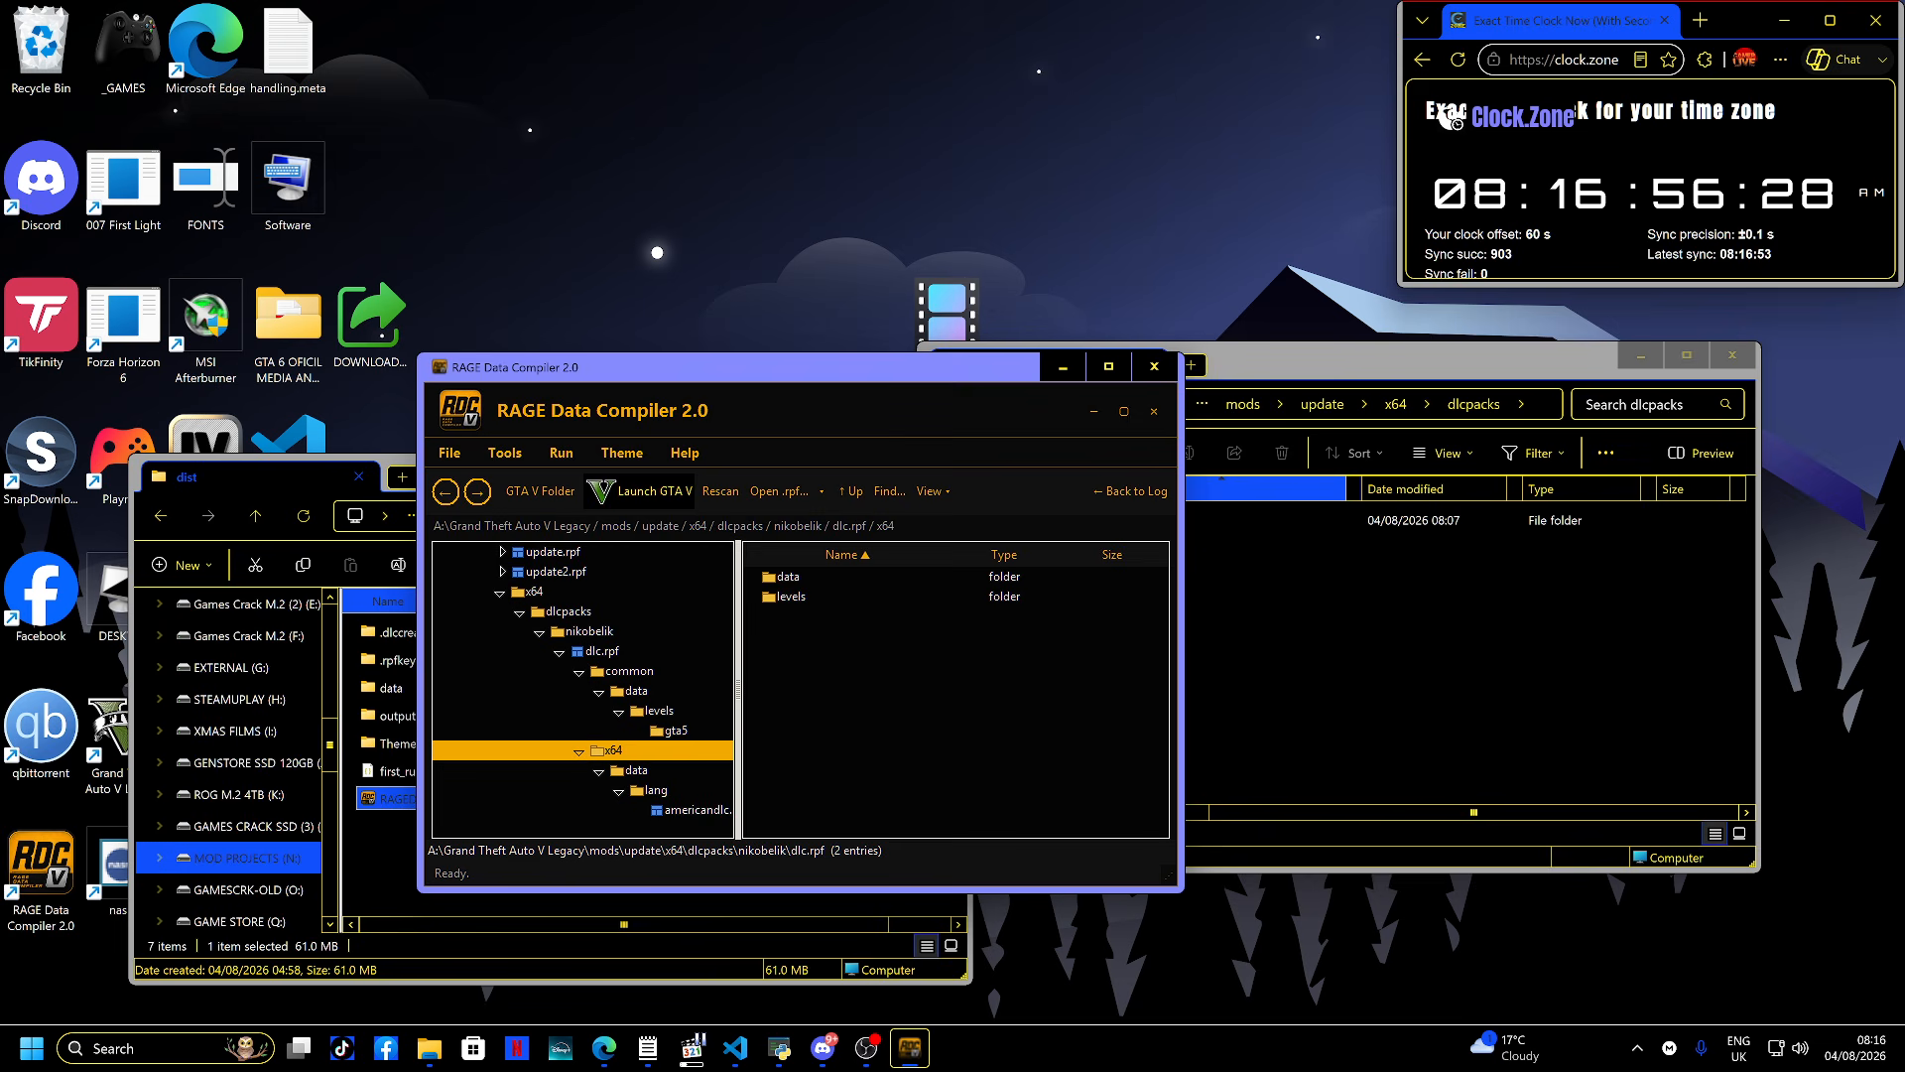
{"action": "key", "text": "End"}
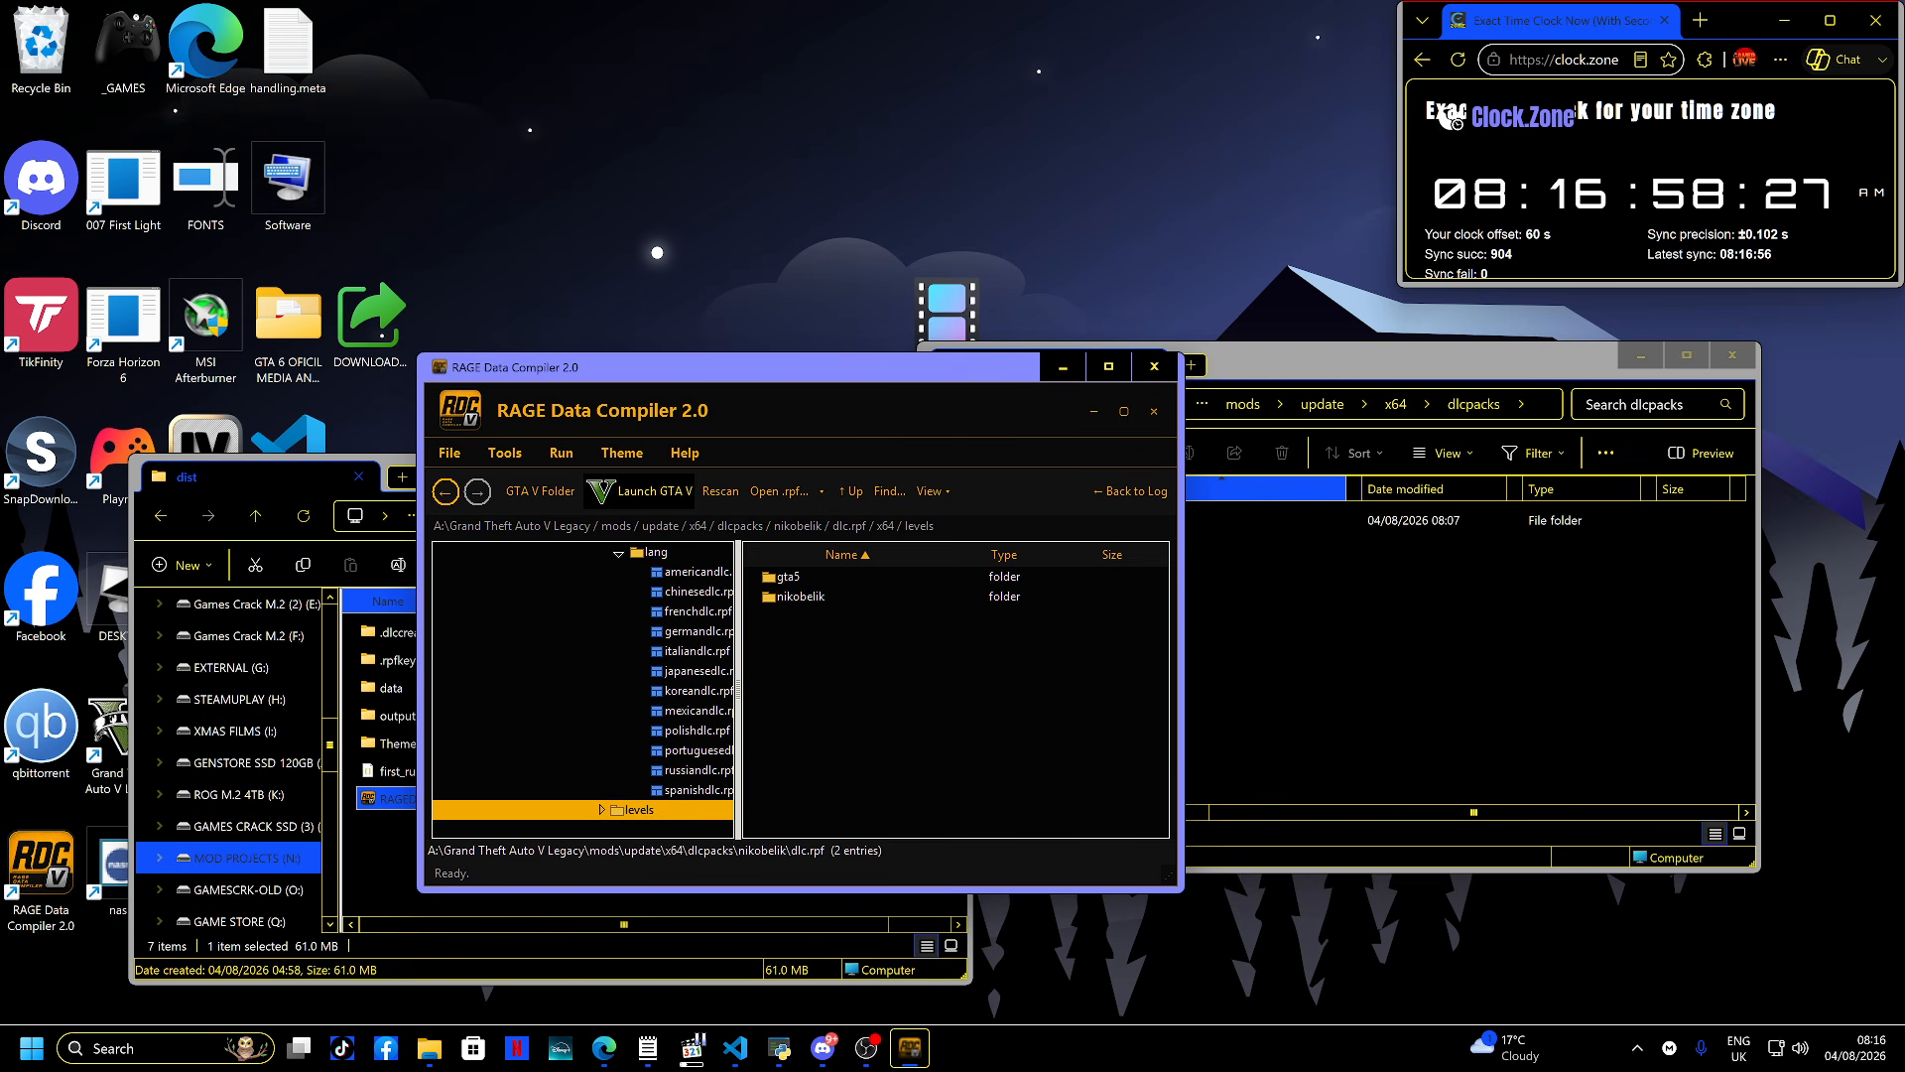
{"action": "key", "text": "Right"}
{"action": "key", "text": "Right"}
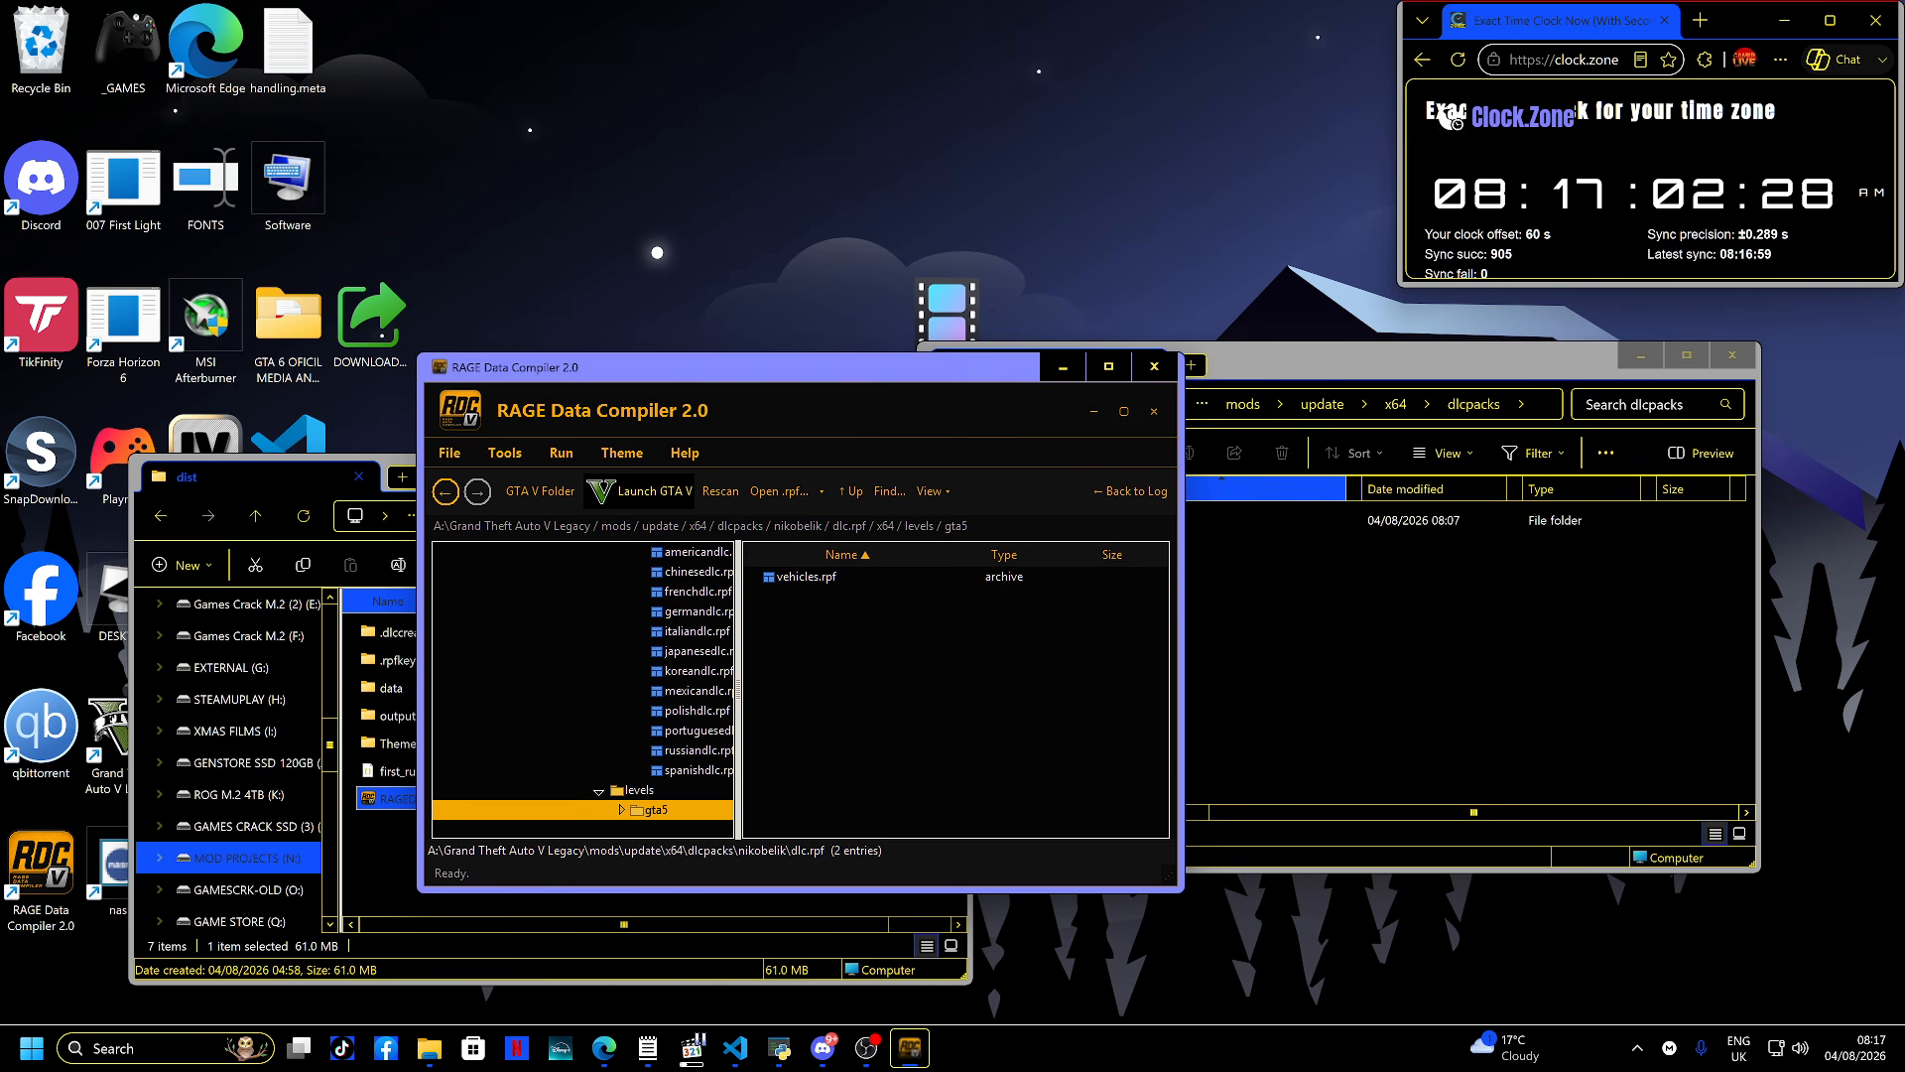
{"action": "key", "text": "Right"}
{"action": "key", "text": "Right"}
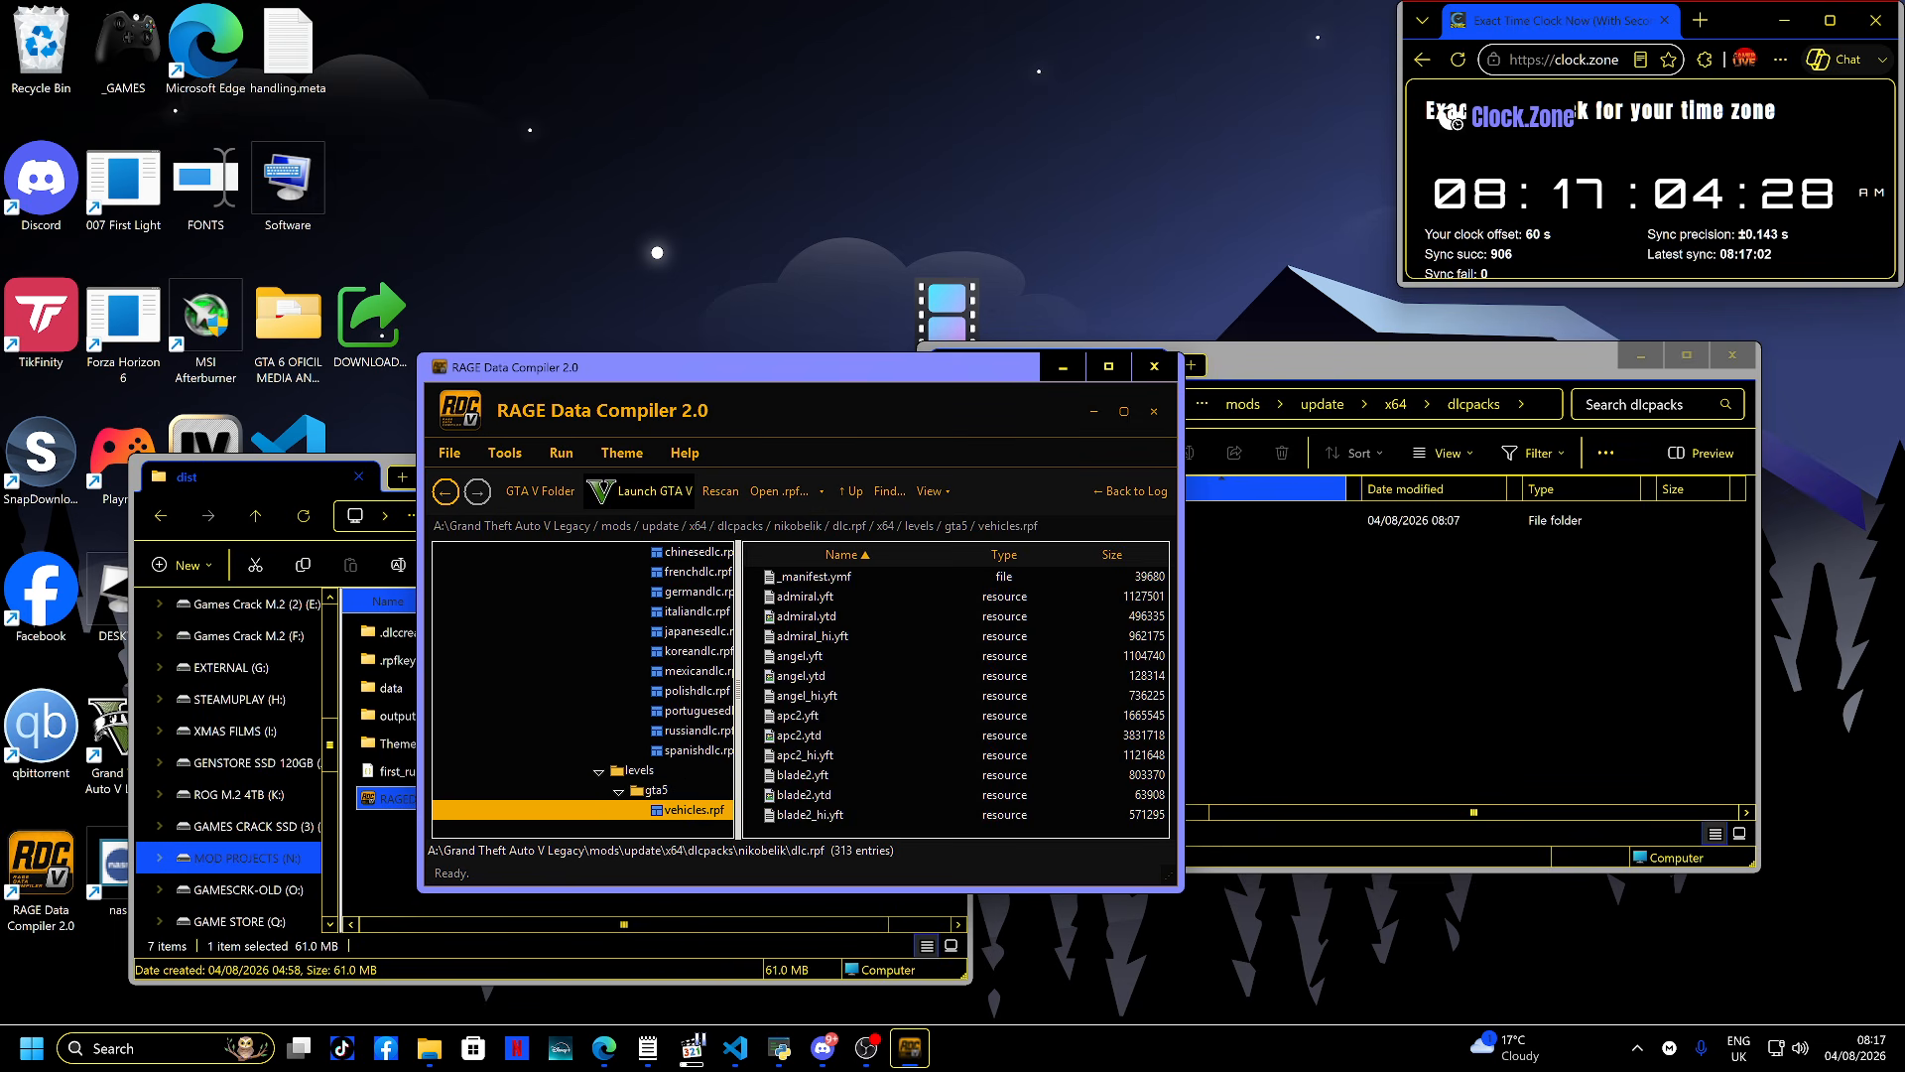
- Export _manifest.ymf from vehicles.rpf into the dlcpacks folder
{"action": "double_click", "coordinate": [813, 576]}
{"action": "key", "text": "Return"}
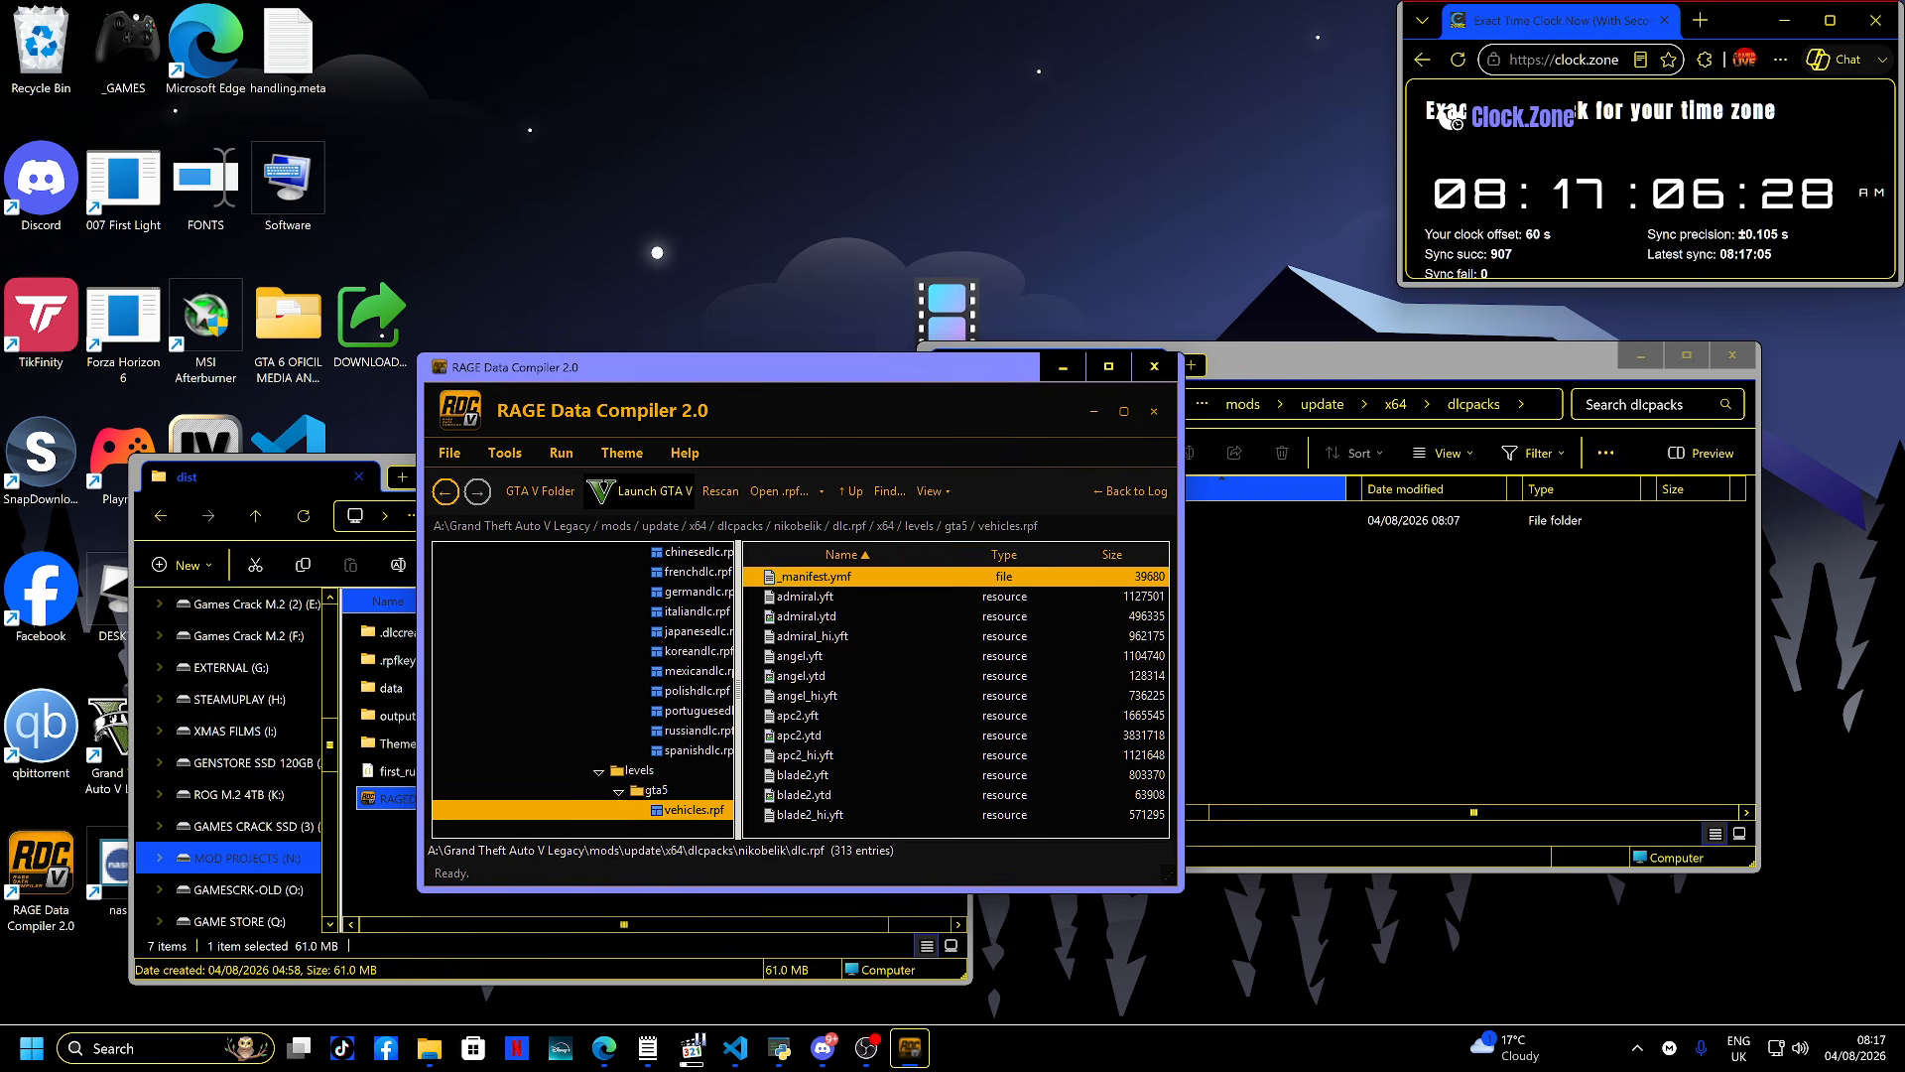
{"action": "left_click_drag", "start_coordinate": [813, 577], "coordinate": [1389, 655]}
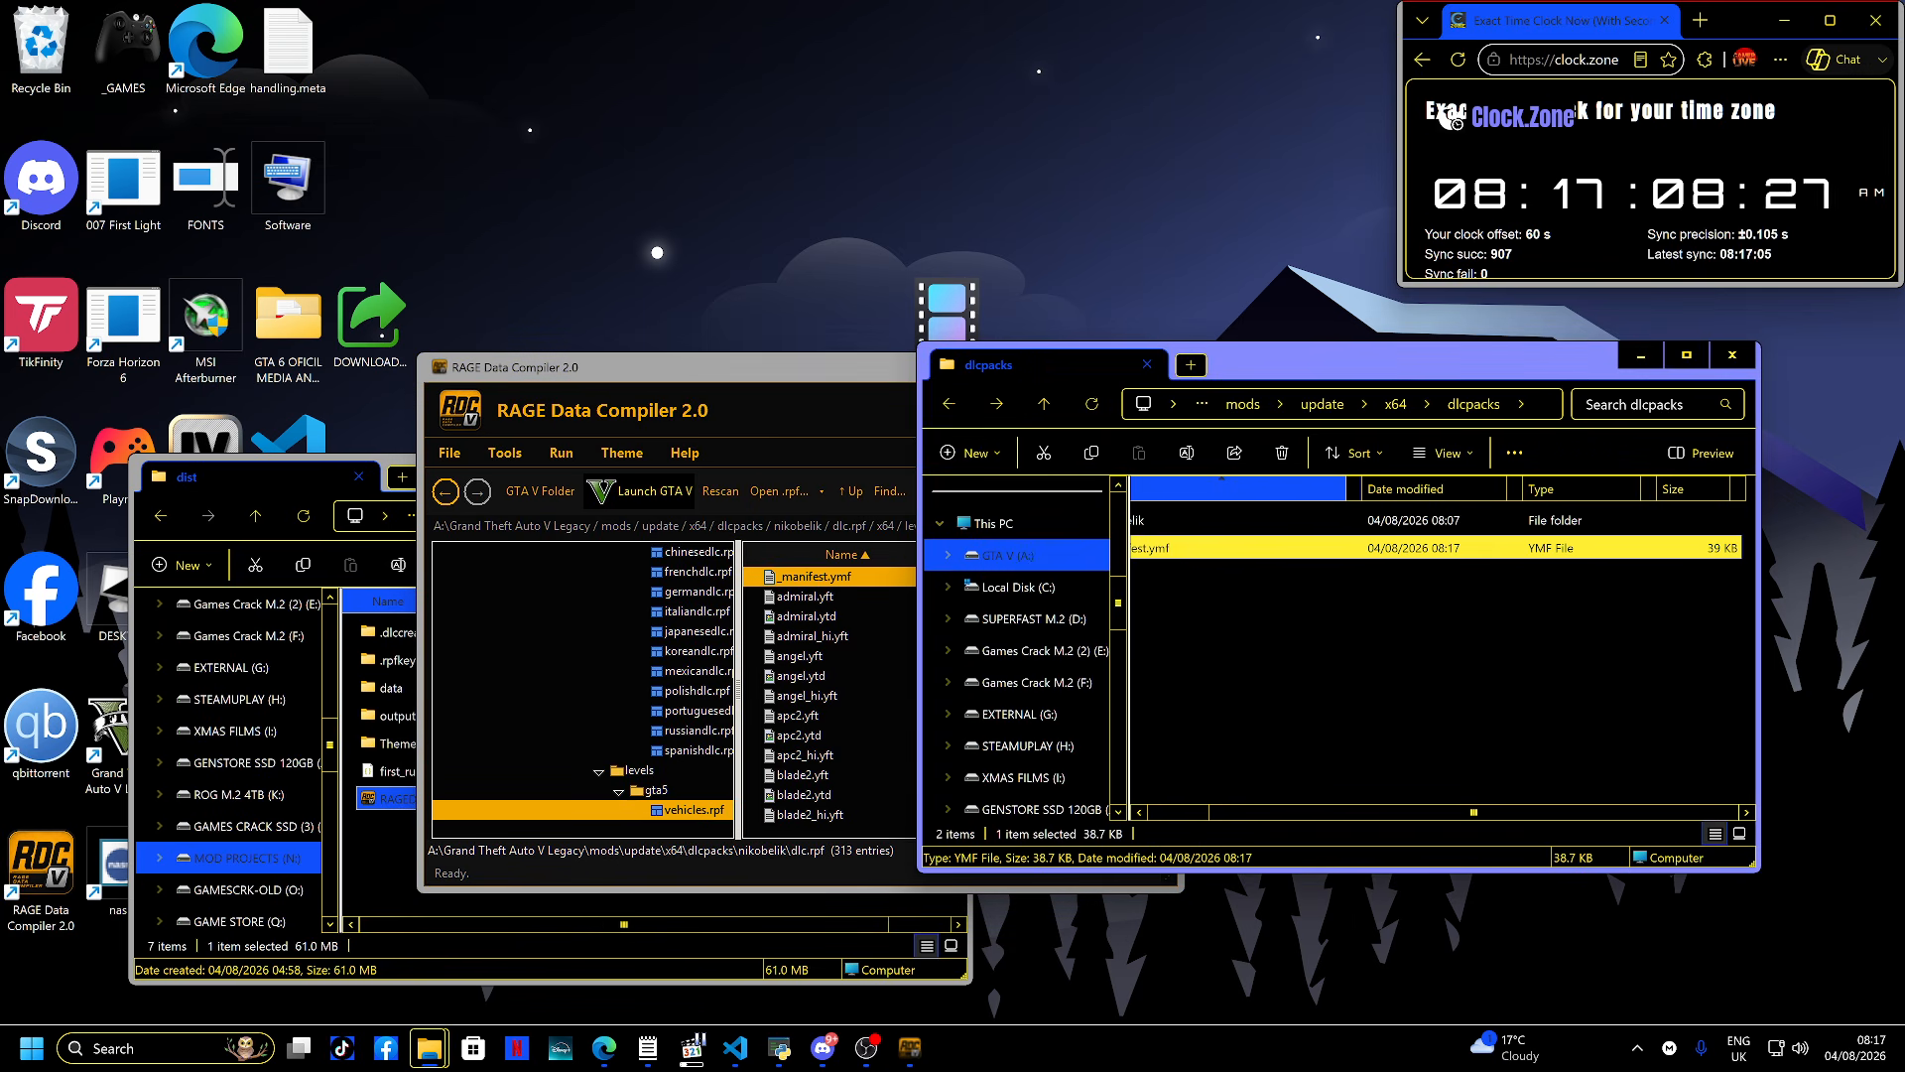
- Open the exported _manifest.ymf in a text editor, scroll through it, and close the dlcpacks window
{"action": "double_click", "coordinate": [1290, 548]}
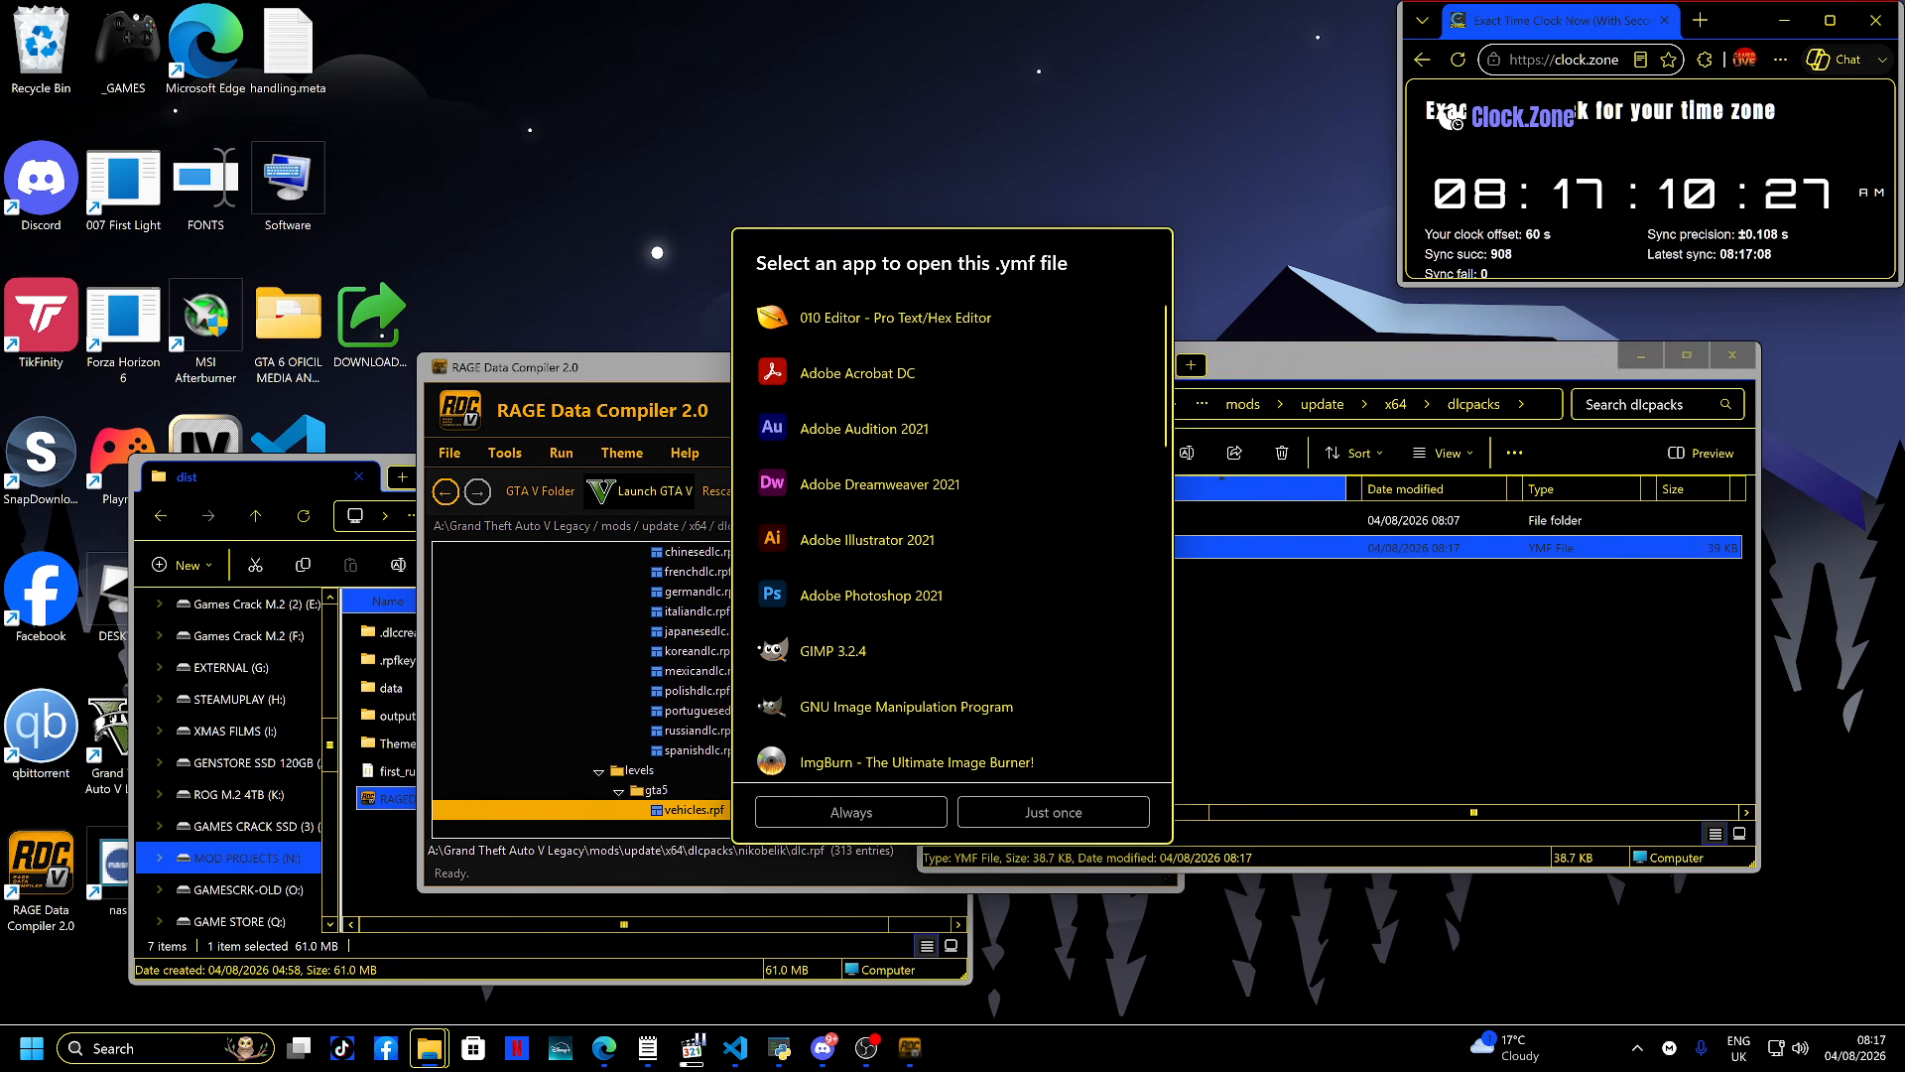
{"action": "scroll", "coordinate": [953, 536], "scroll_direction": "down", "scroll_amount": 3}
{"action": "double_click", "coordinate": [893, 558]}
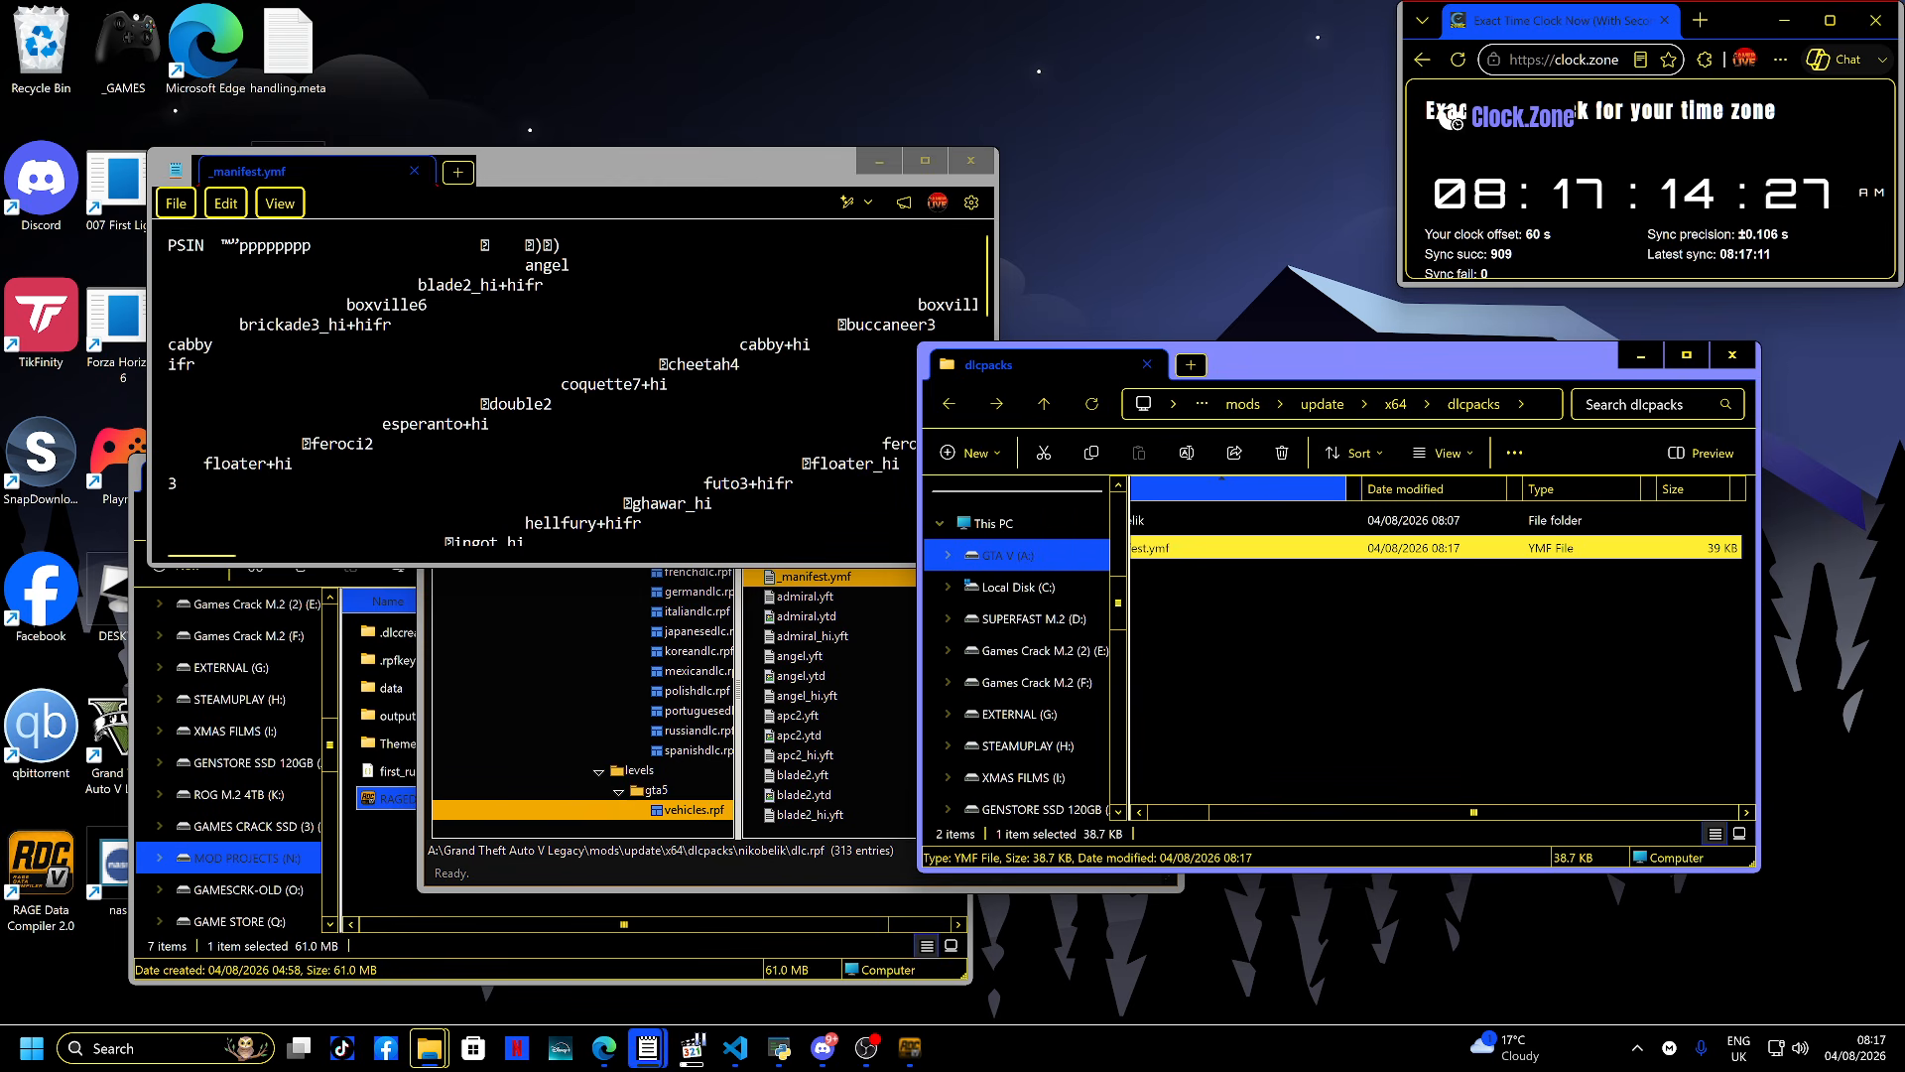
{"action": "scroll", "coordinate": [571, 387], "scroll_direction": "down", "scroll_amount": 15}
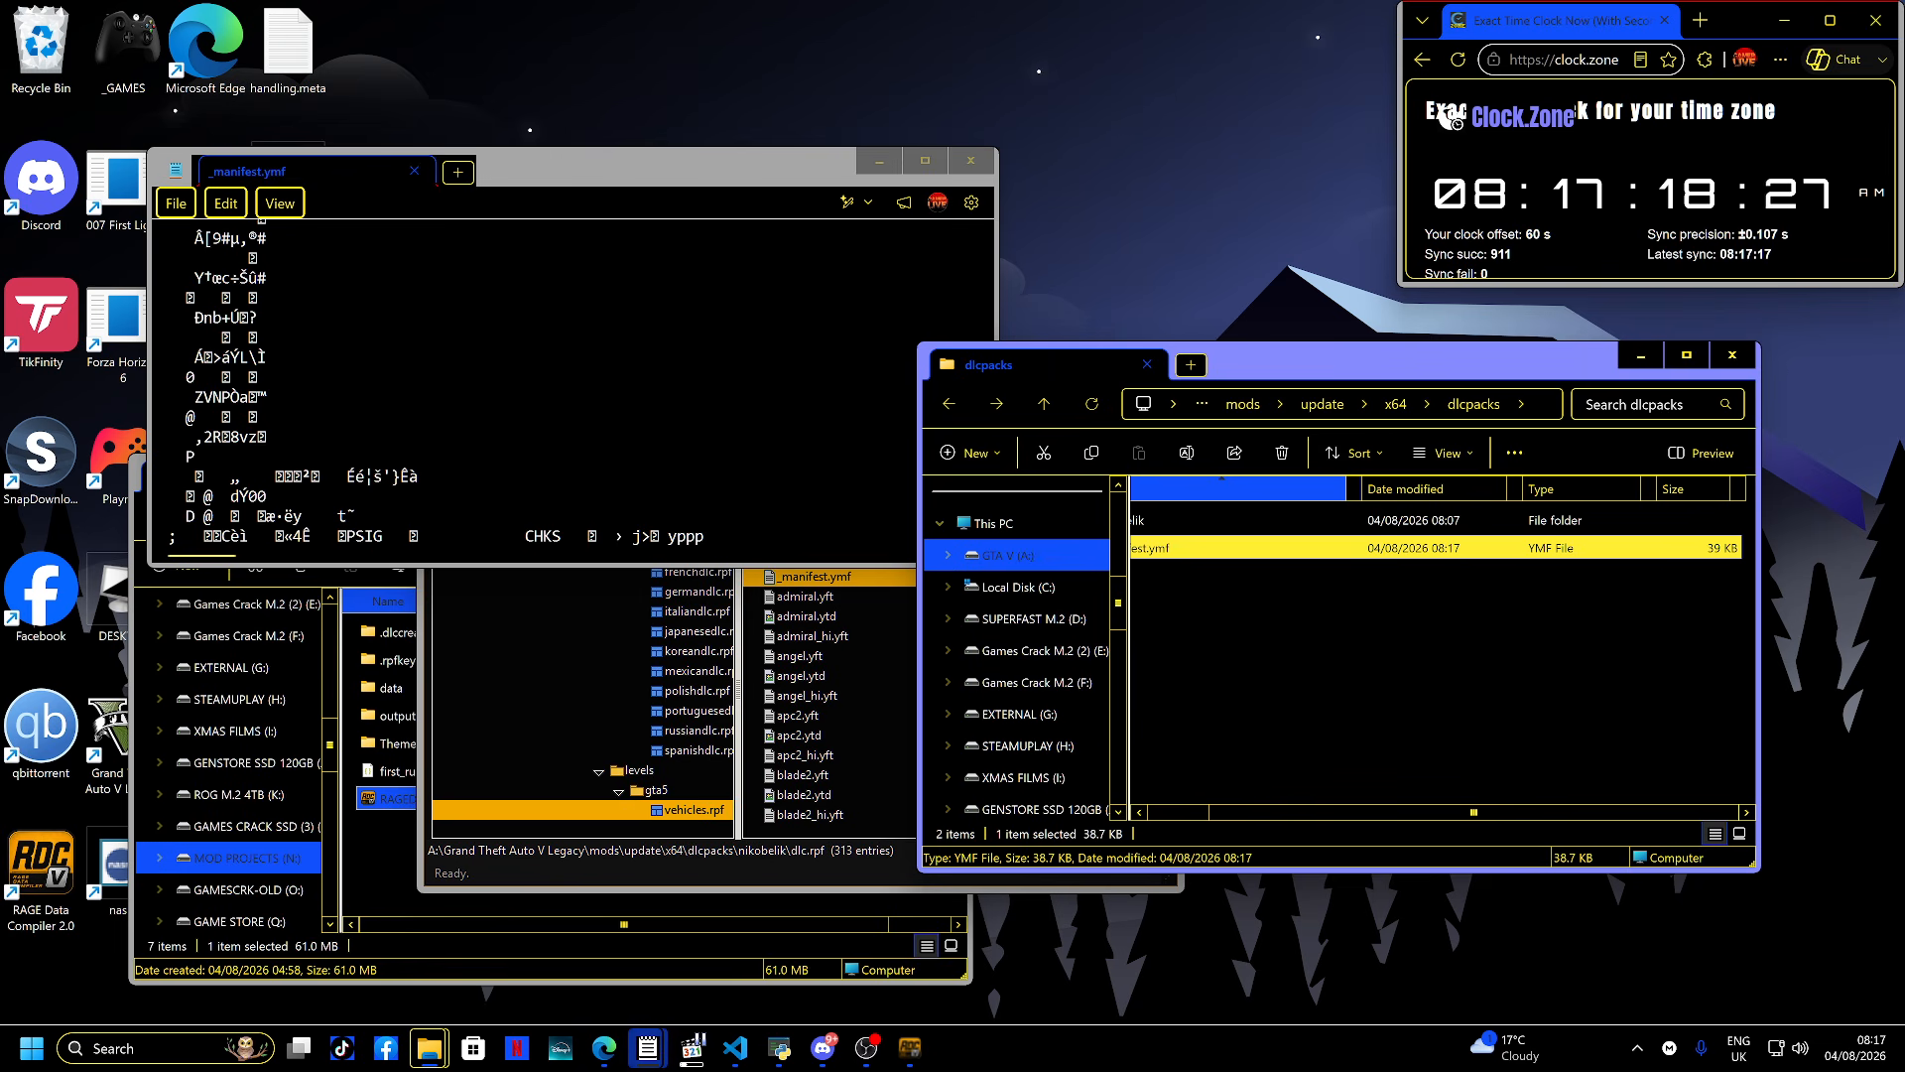
{"action": "left_click", "coordinate": [1732, 355]}
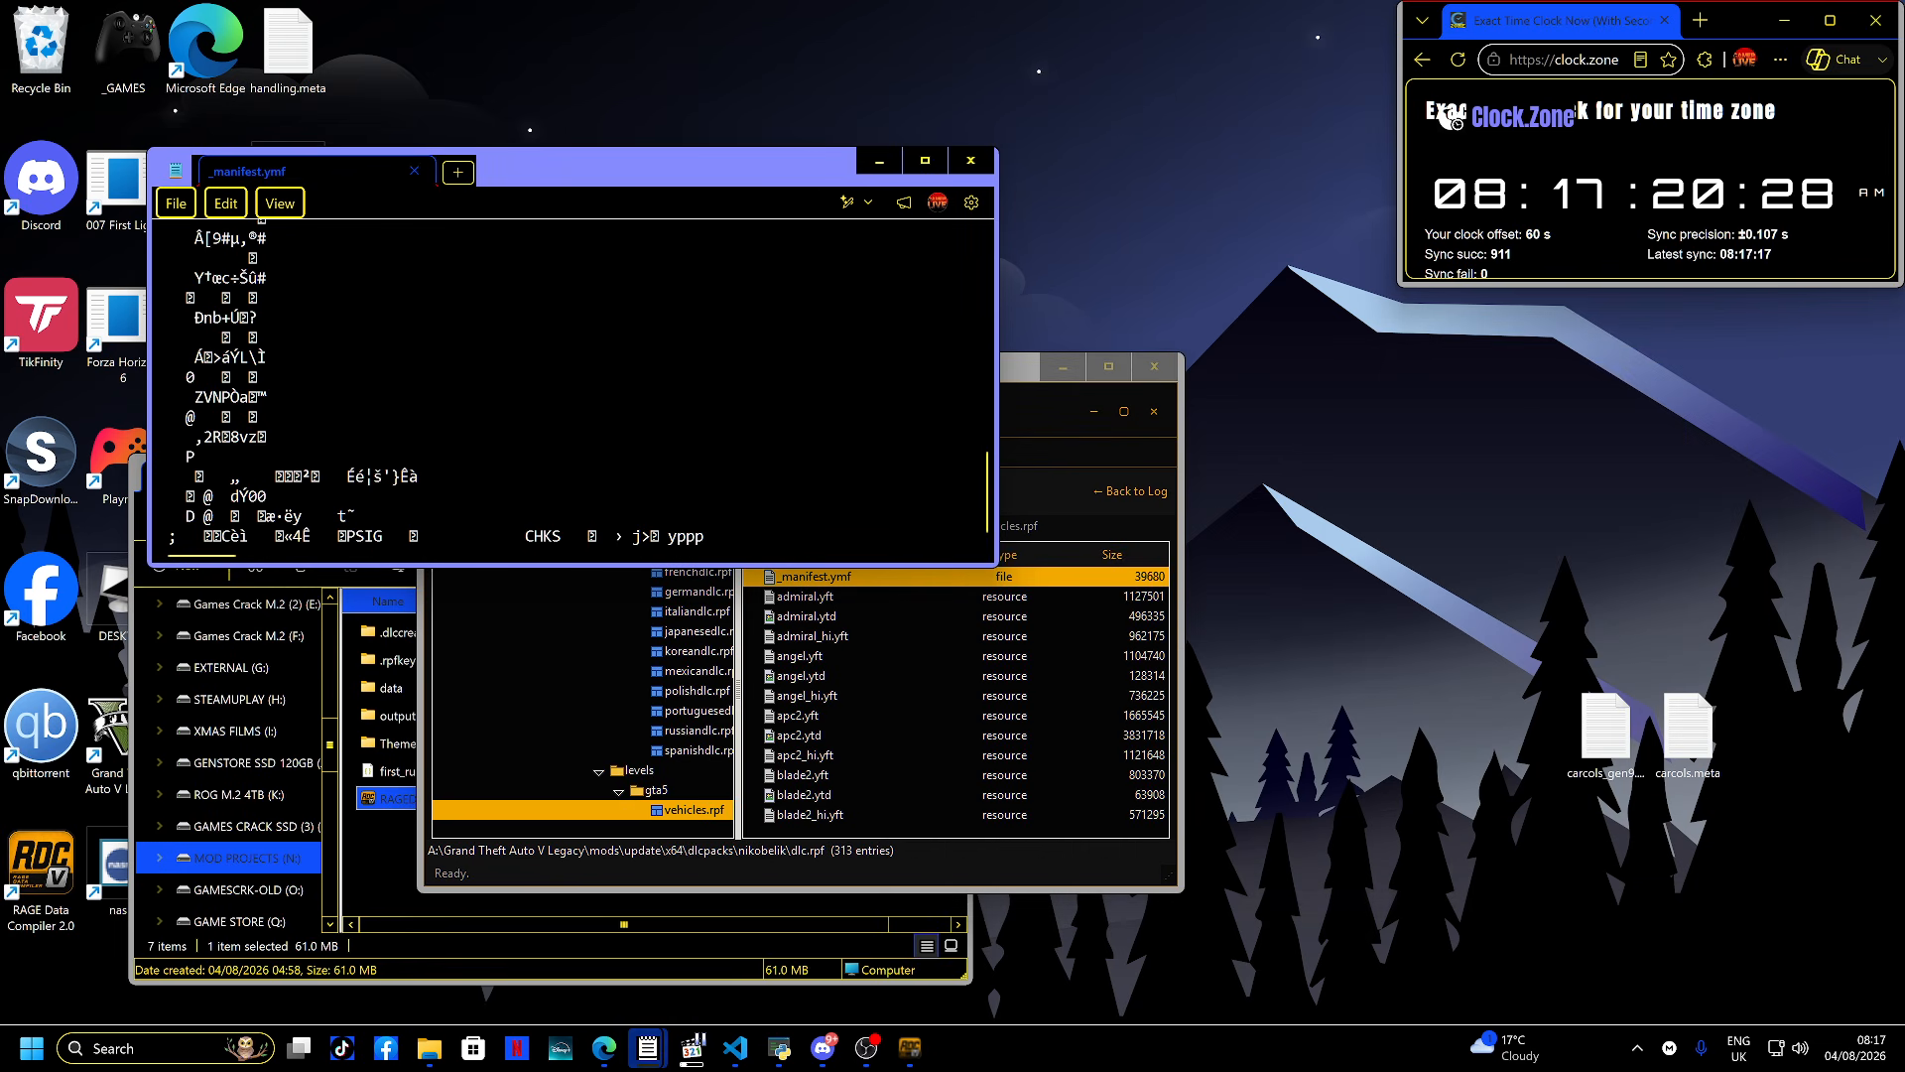
- Relaunch OpenIV for GTA V and open dlc.rpf's x64\levels\gta5\vehicles.rpf
{"action": "key", "text": "super"}
{"action": "type", "text": "op"}
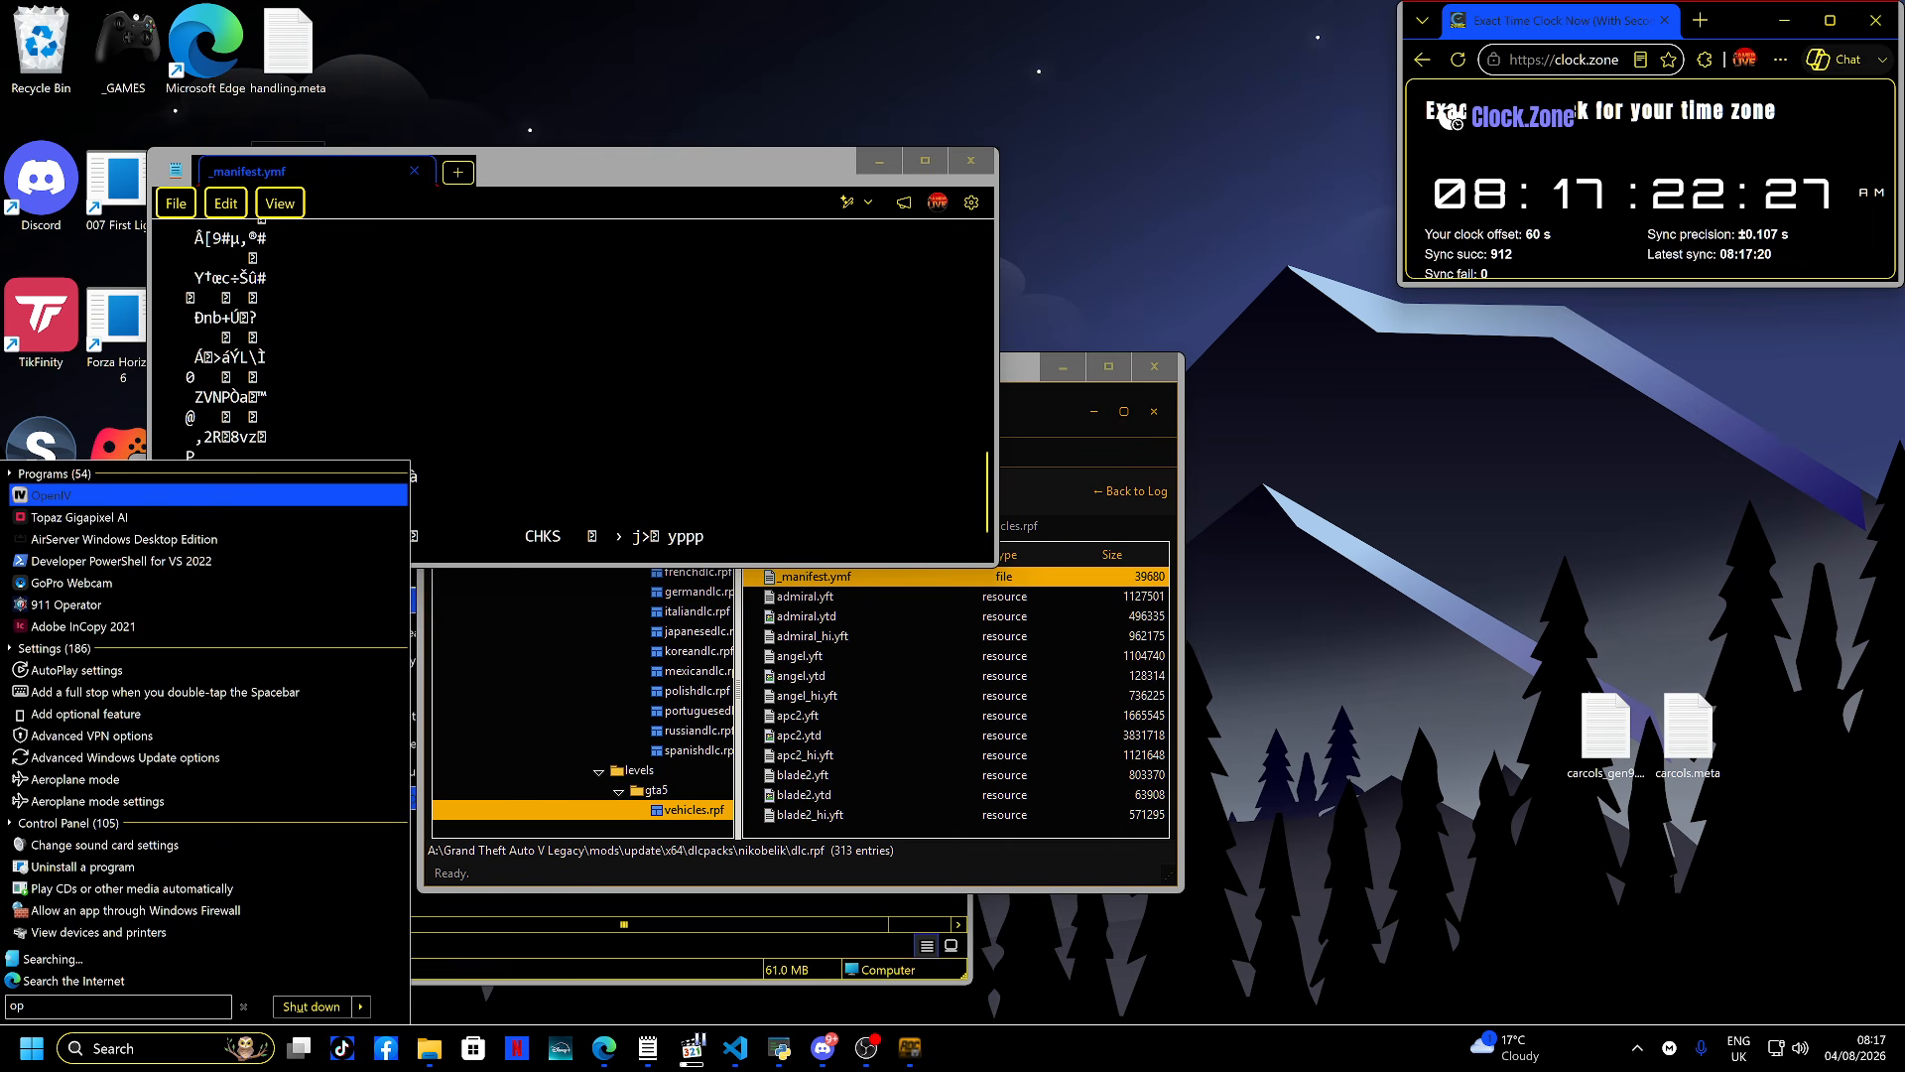
{"action": "key", "text": "Return"}
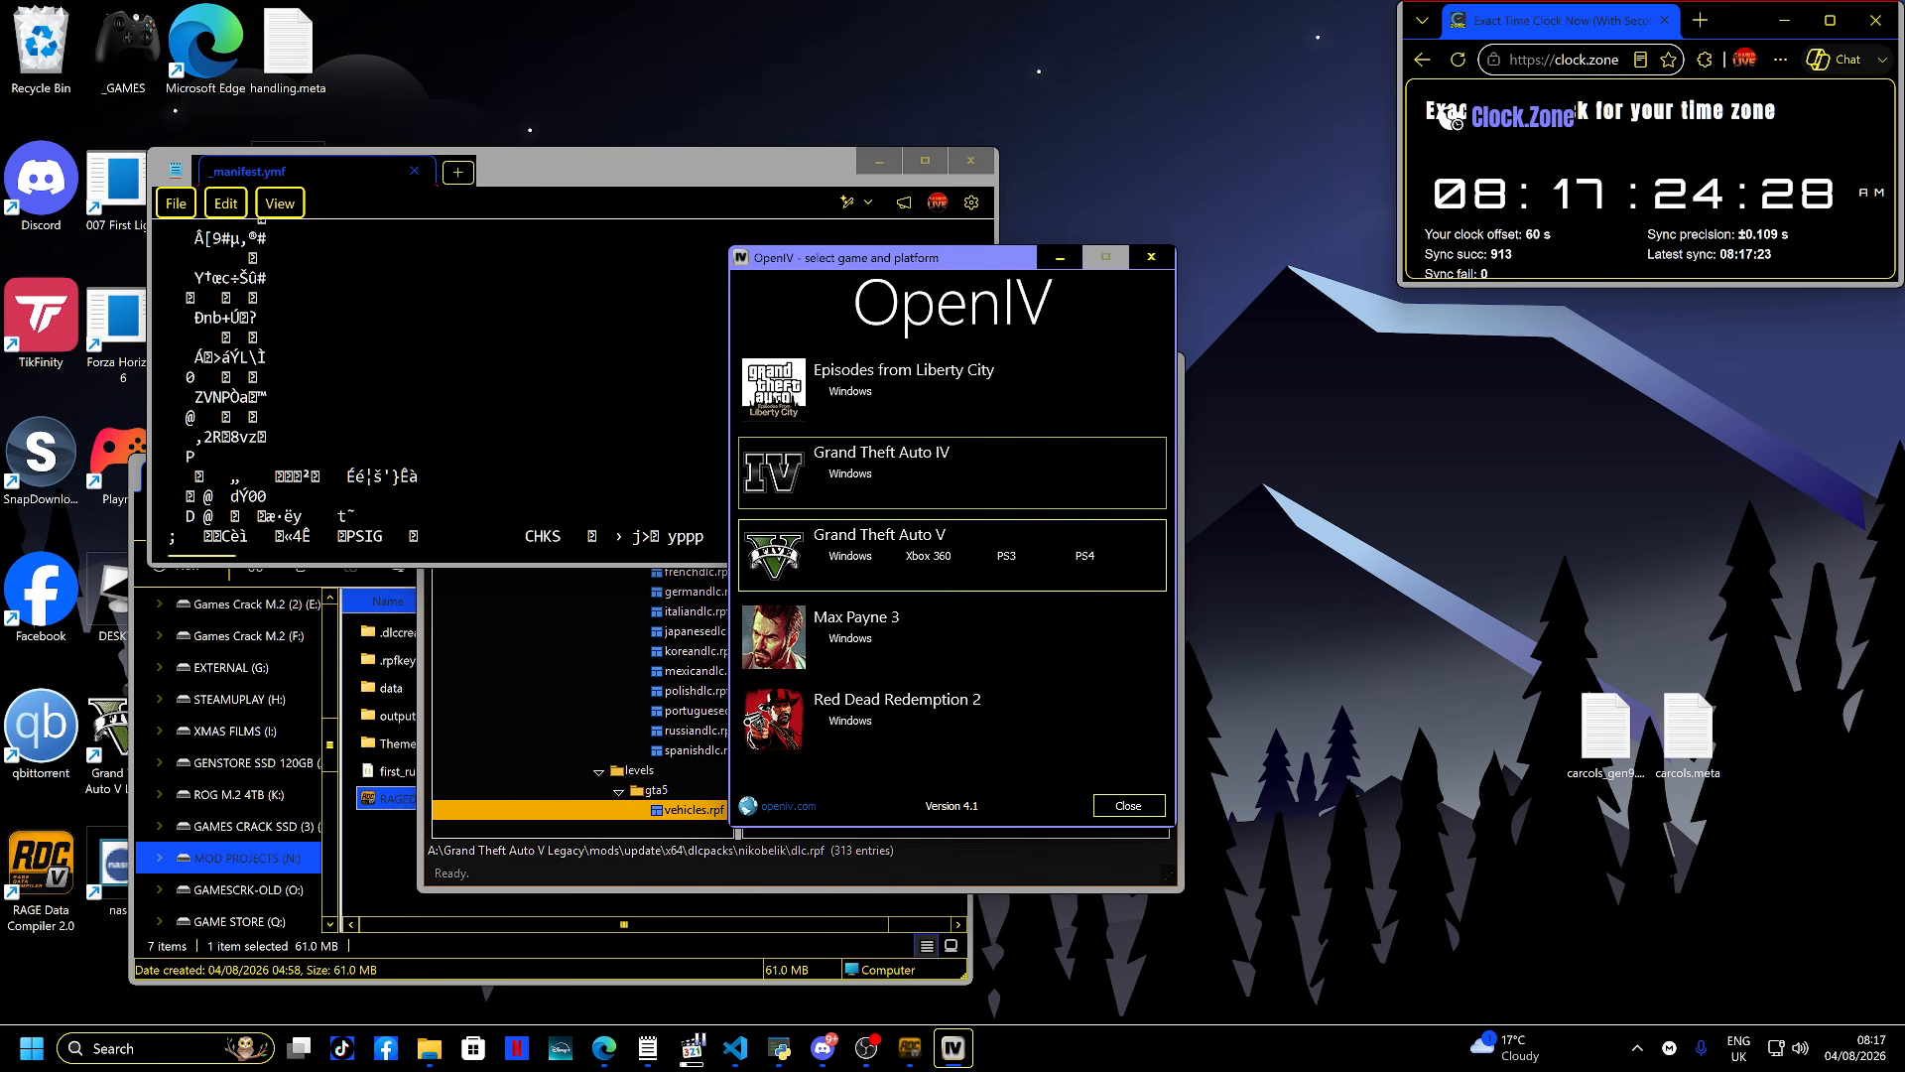
{"action": "left_click", "coordinate": [851, 555]}
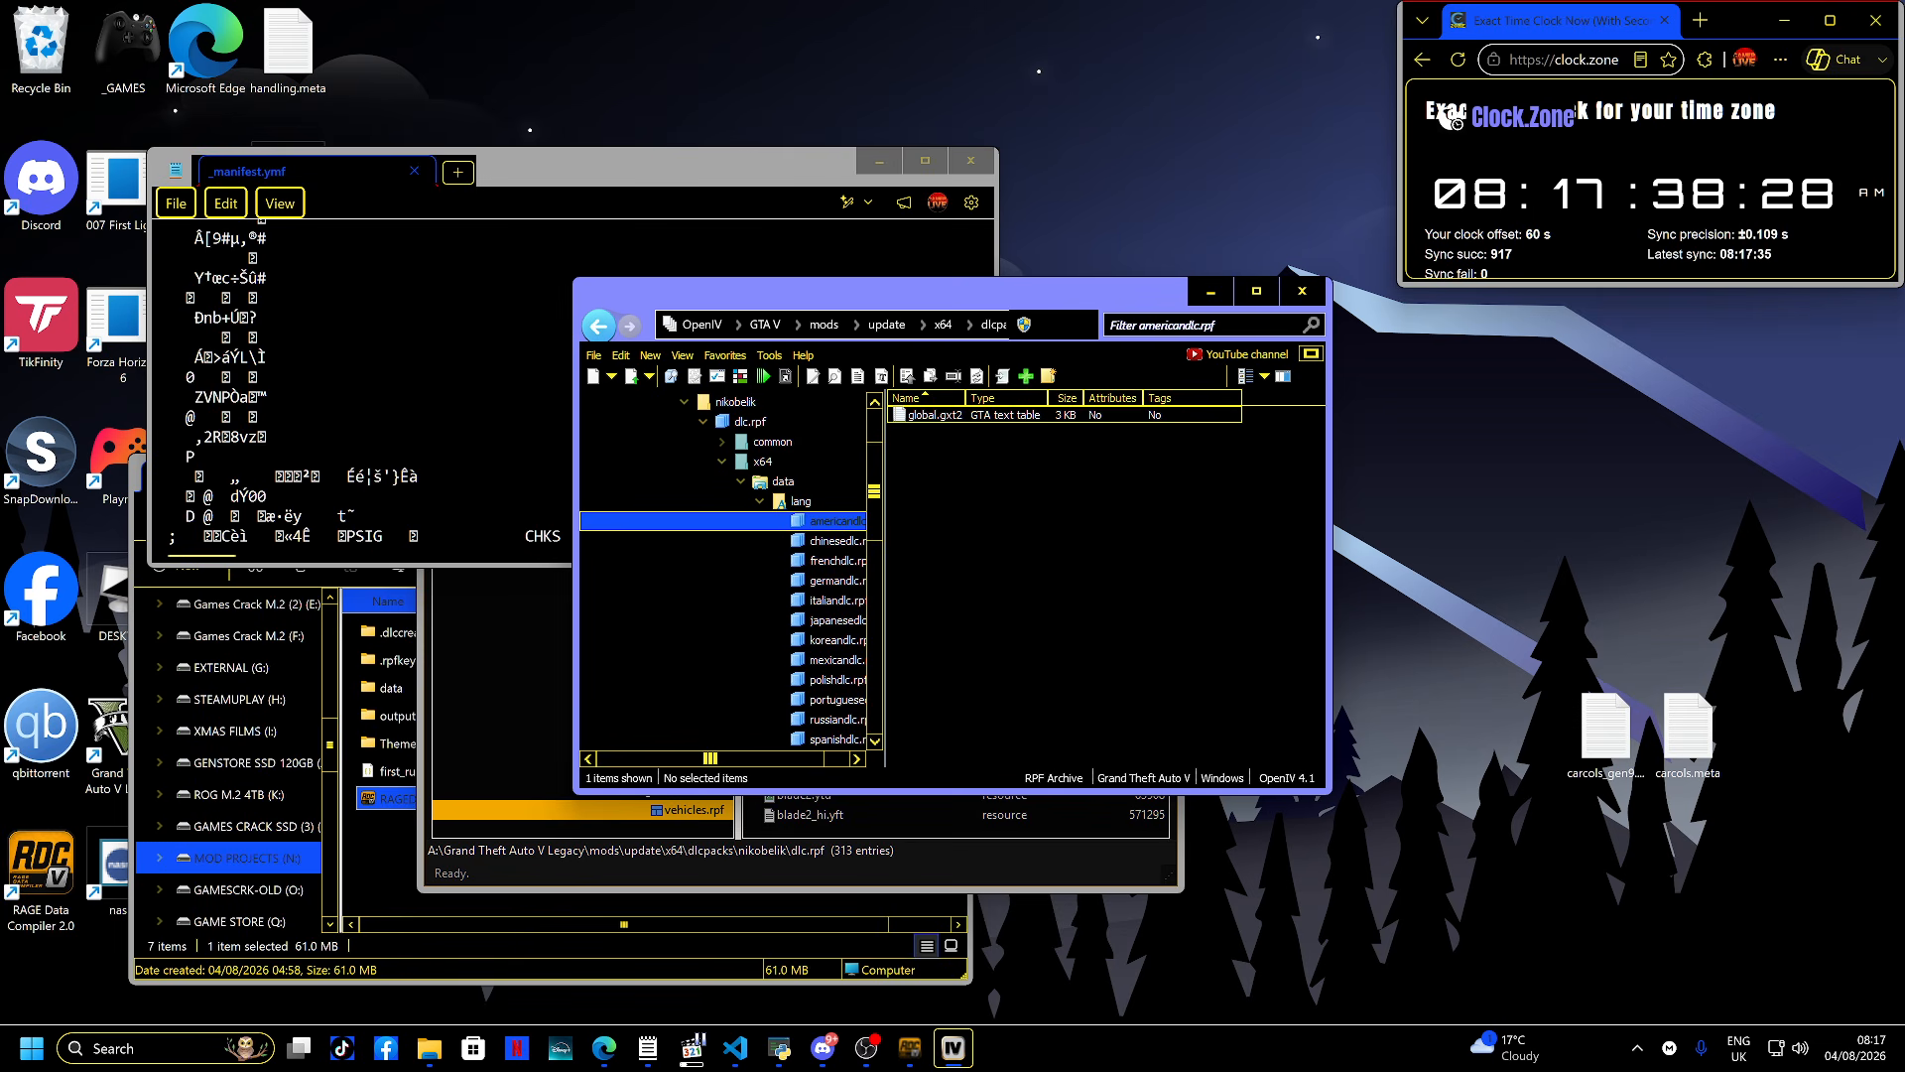
{"action": "scroll", "coordinate": [723, 570], "scroll_direction": "up", "scroll_amount": 1}
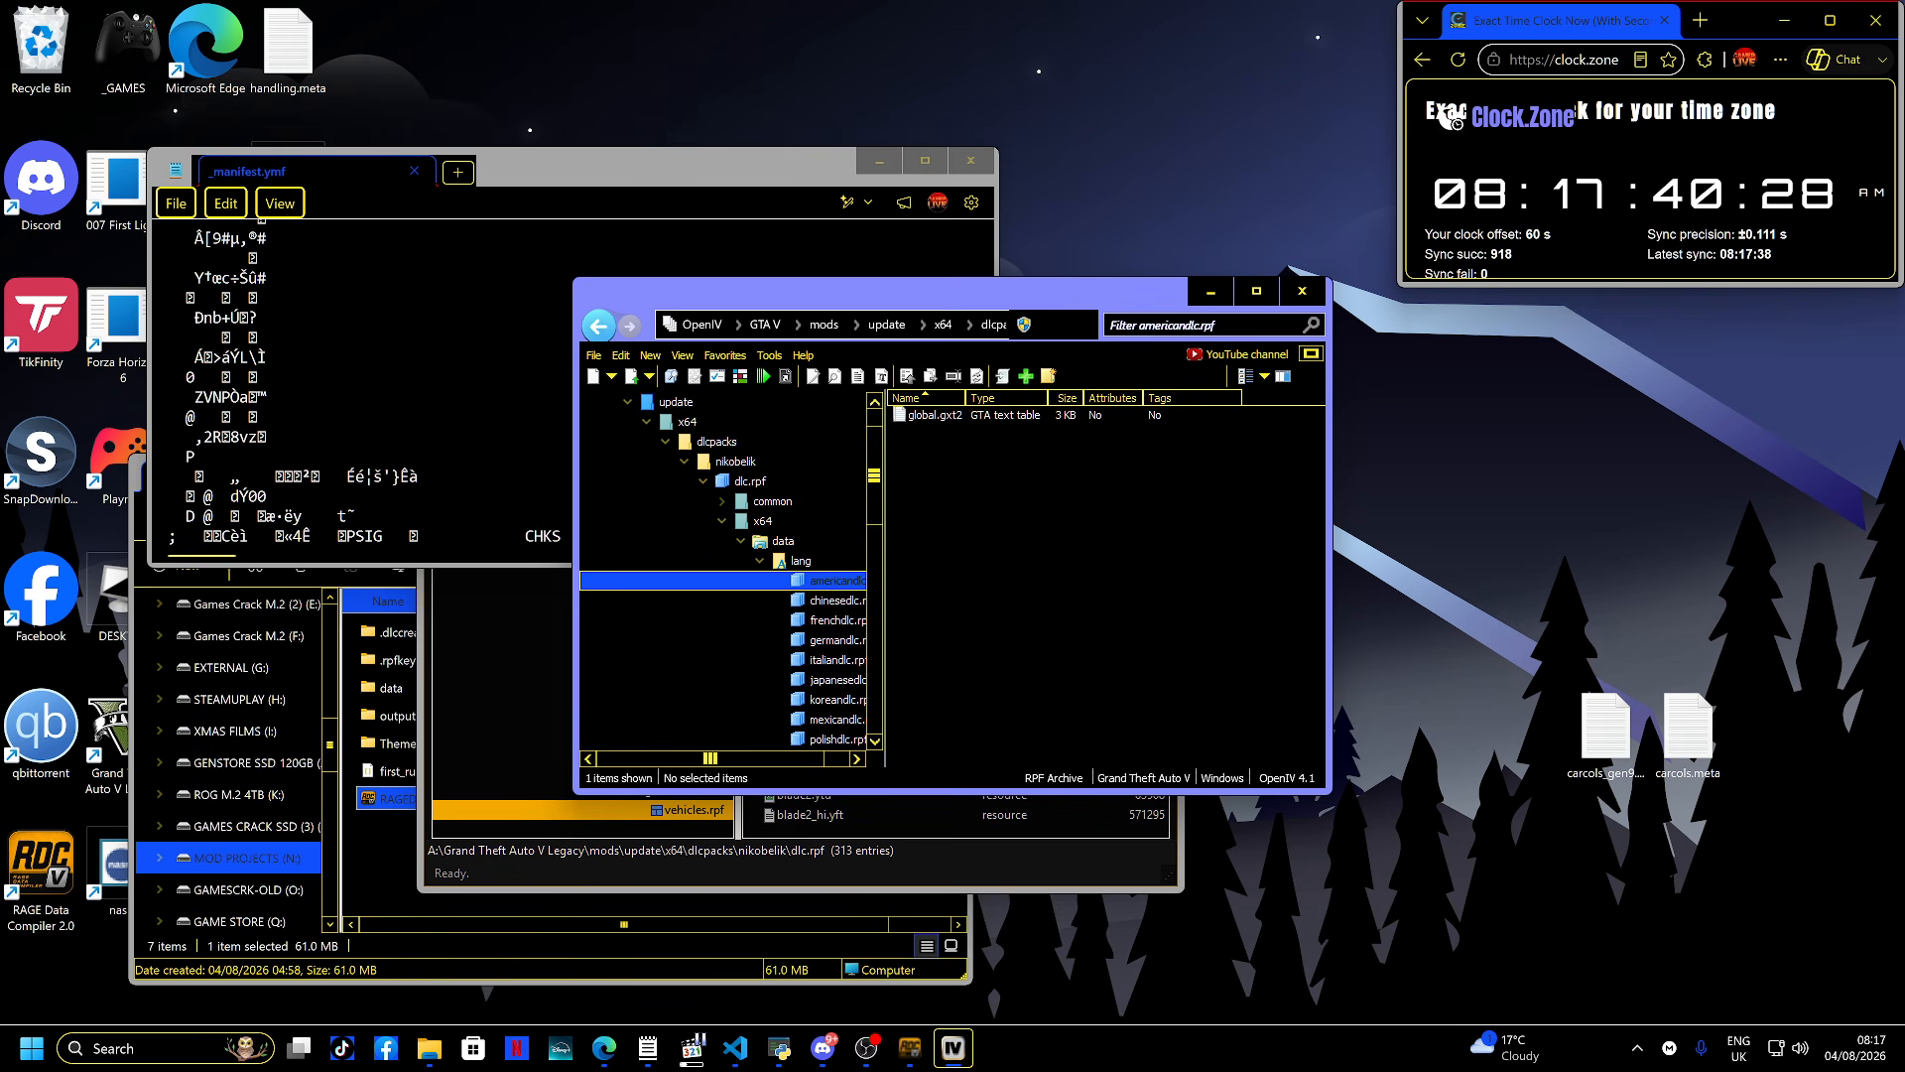
{"action": "scroll", "coordinate": [834, 520], "scroll_direction": "down", "scroll_amount": 2}
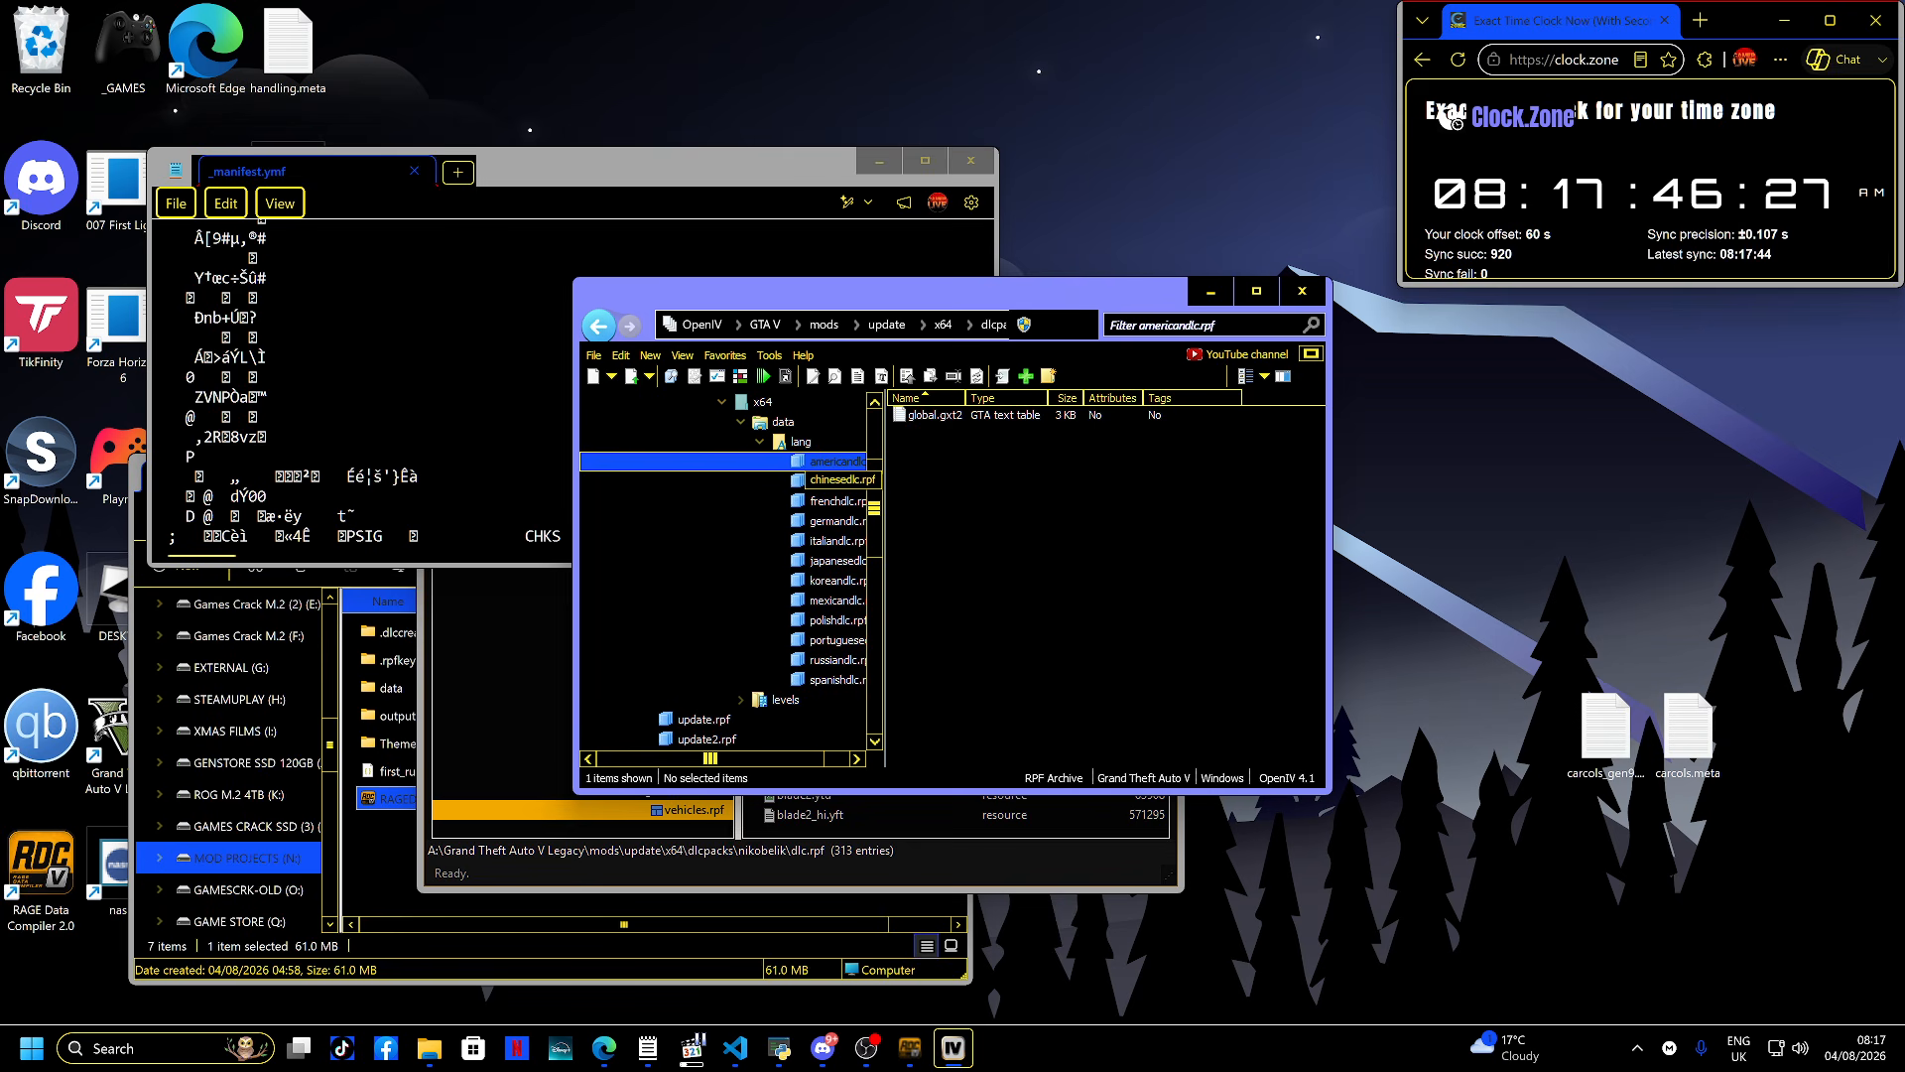
{"action": "scroll", "coordinate": [833, 556], "scroll_direction": "down", "scroll_amount": 1}
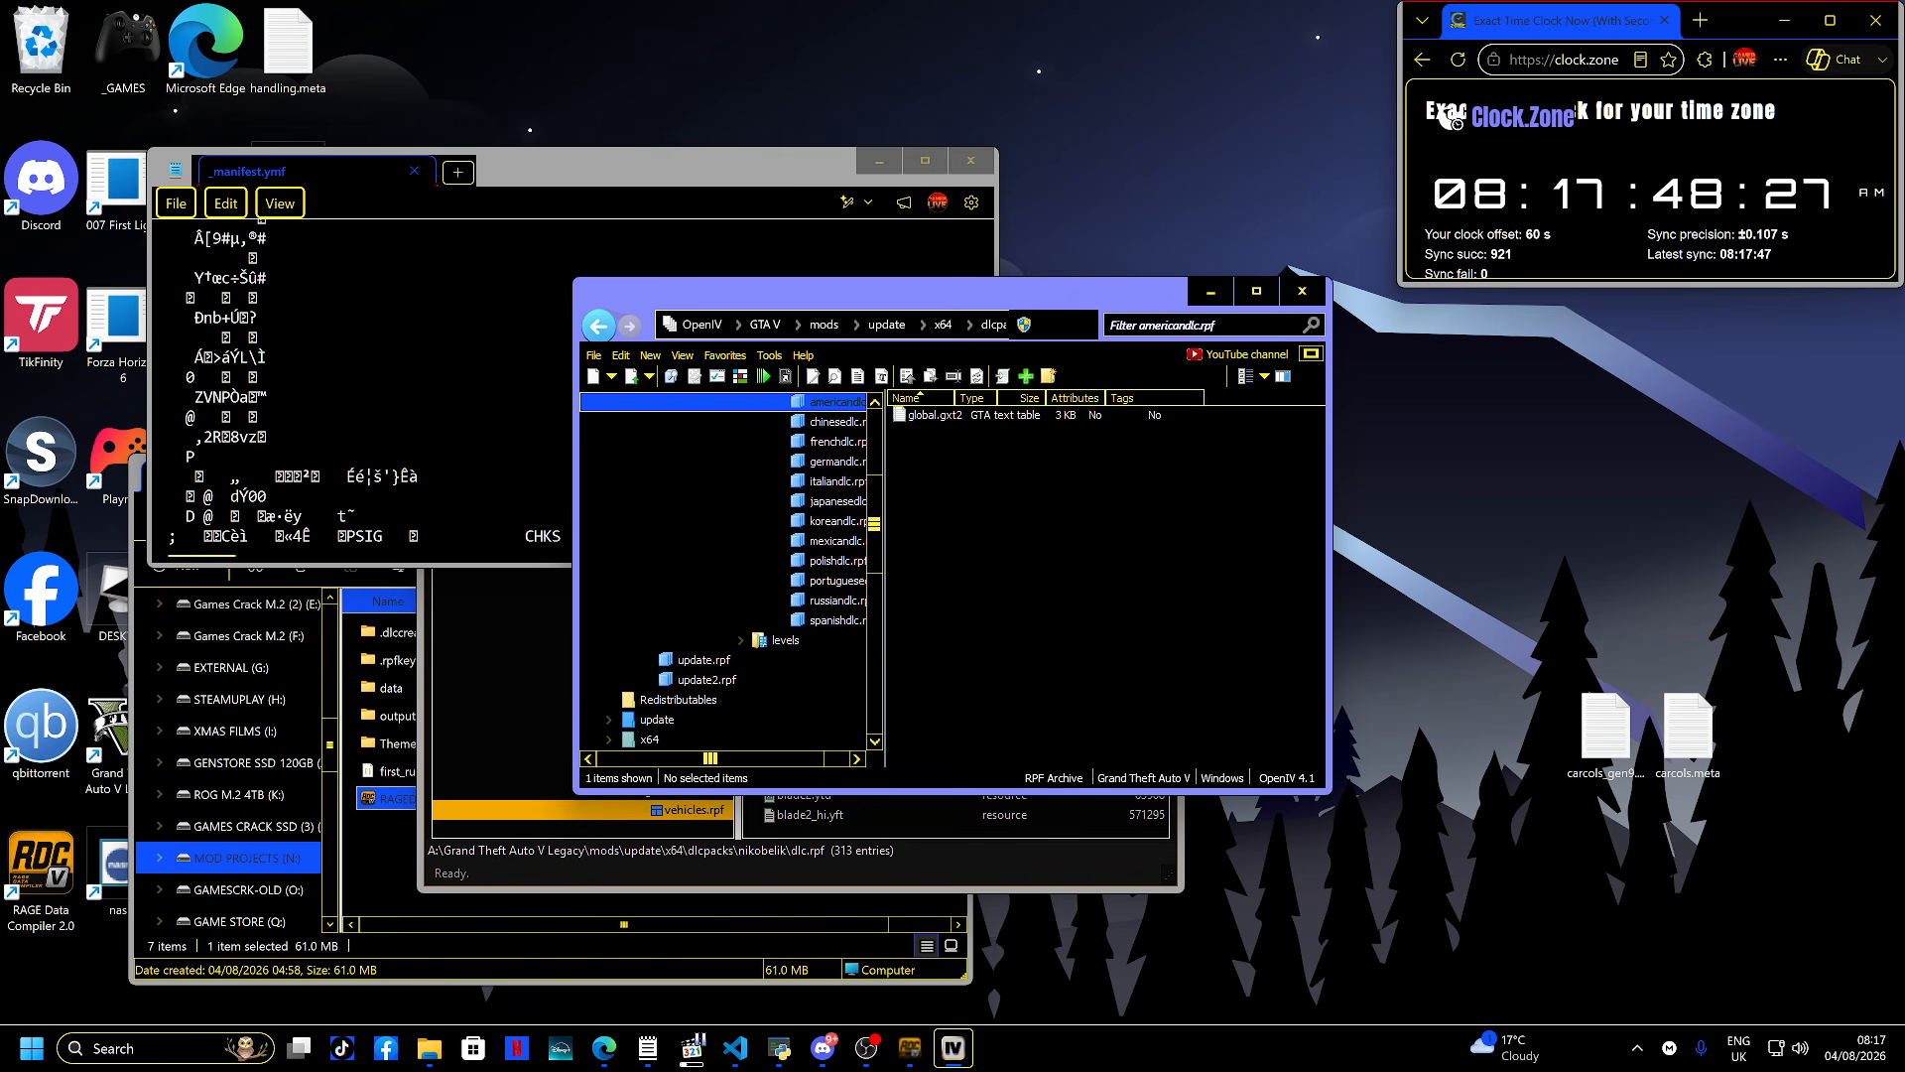
{"action": "left_click", "coordinate": [785, 640]}
{"action": "double_click", "coordinate": [920, 415]}
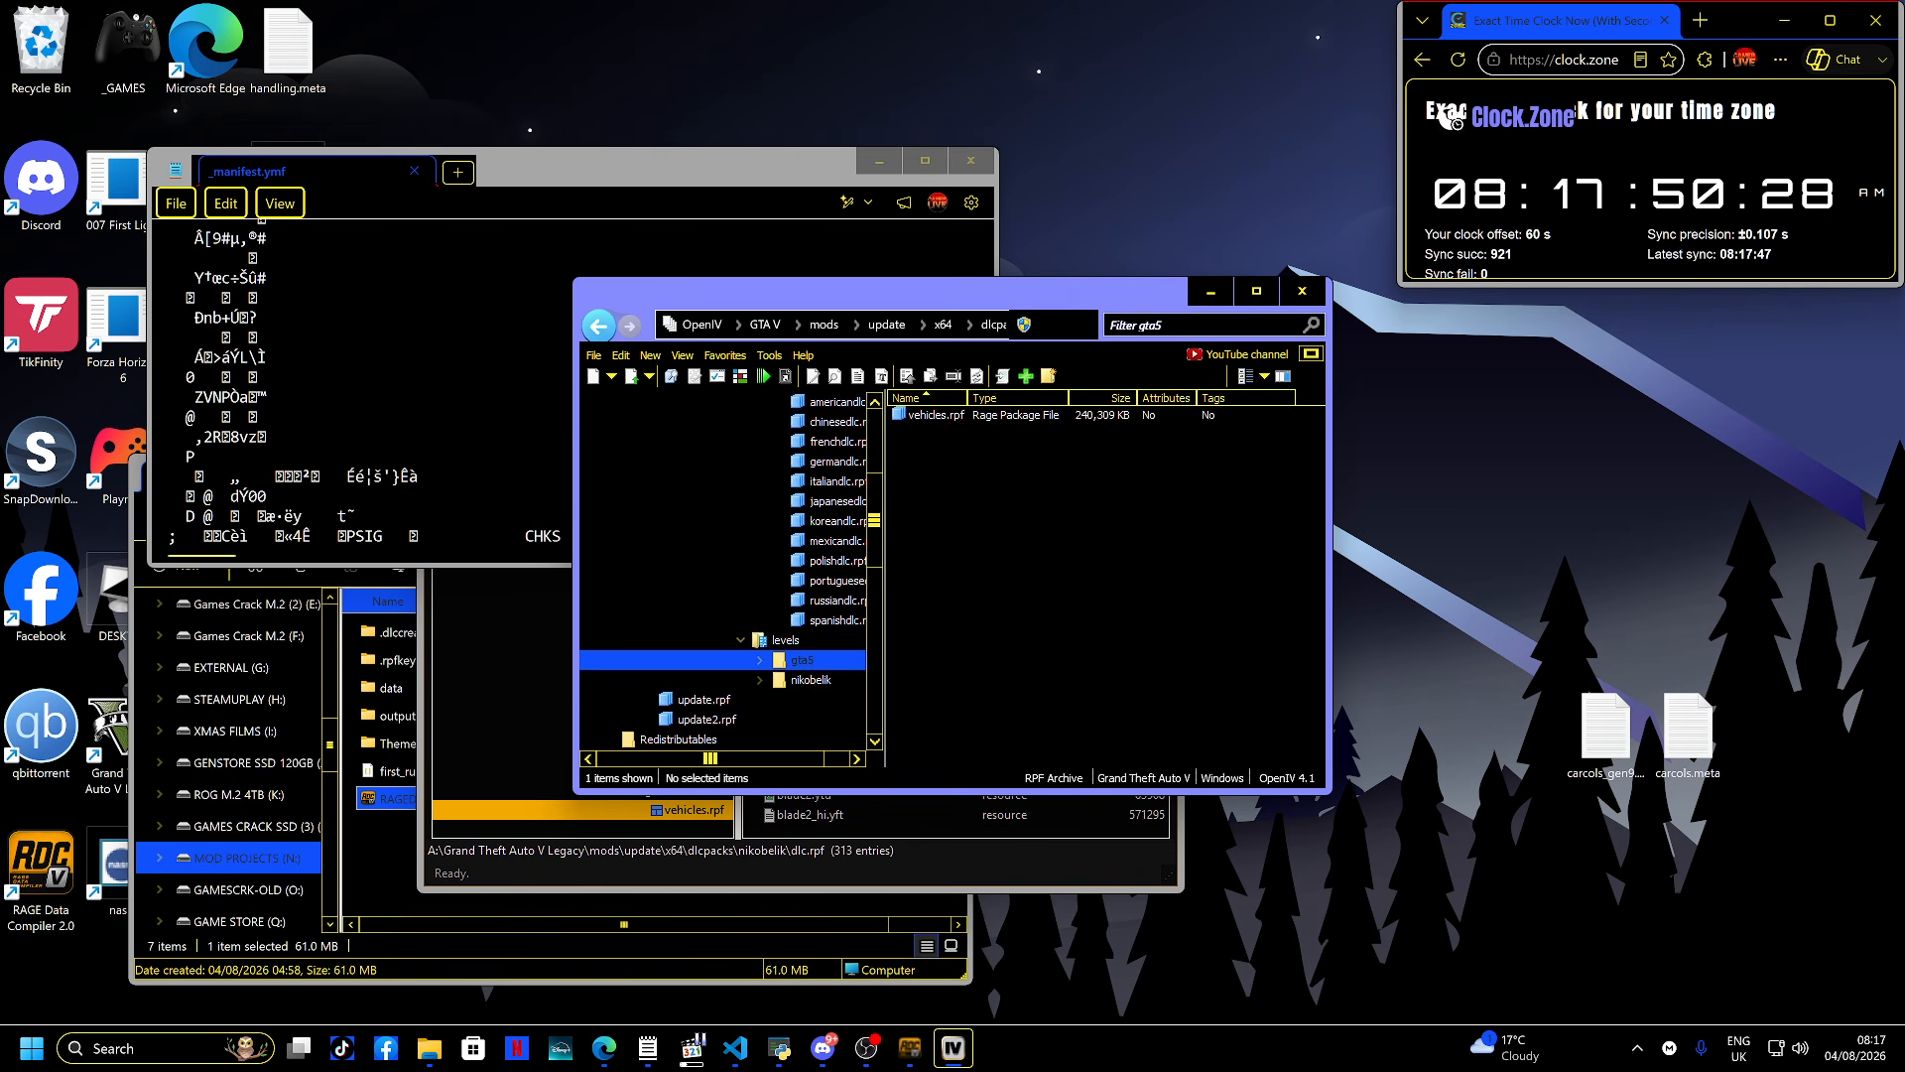
{"action": "double_click", "coordinate": [923, 415]}
- Open _manifest.ymf inside vehicles.rpf in OpenIV's text viewer, scroll through its texture binding entries, and close it
{"action": "scroll", "coordinate": [932, 533], "scroll_direction": "down", "scroll_amount": 1}
{"action": "scroll", "coordinate": [933, 532], "scroll_direction": "down", "scroll_amount": 20}
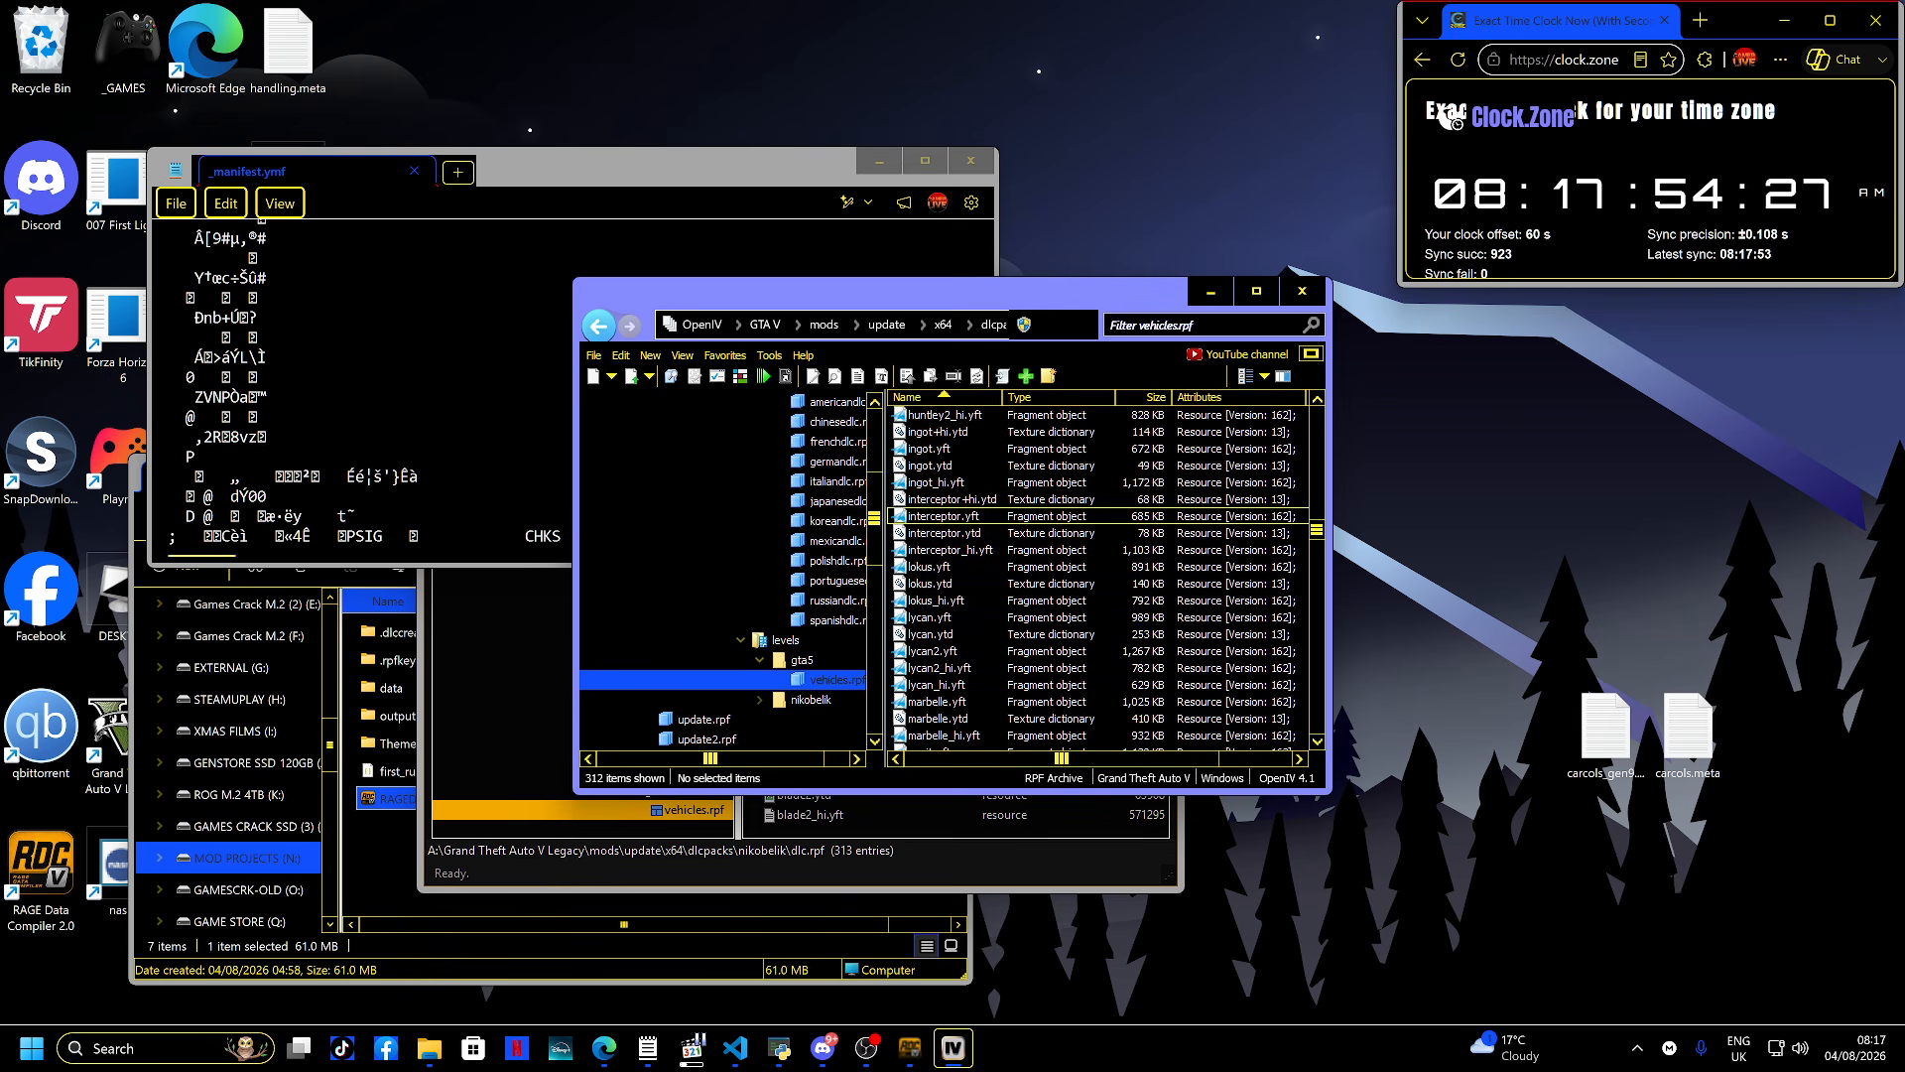
{"action": "scroll", "coordinate": [932, 533], "scroll_direction": "down", "scroll_amount": 20}
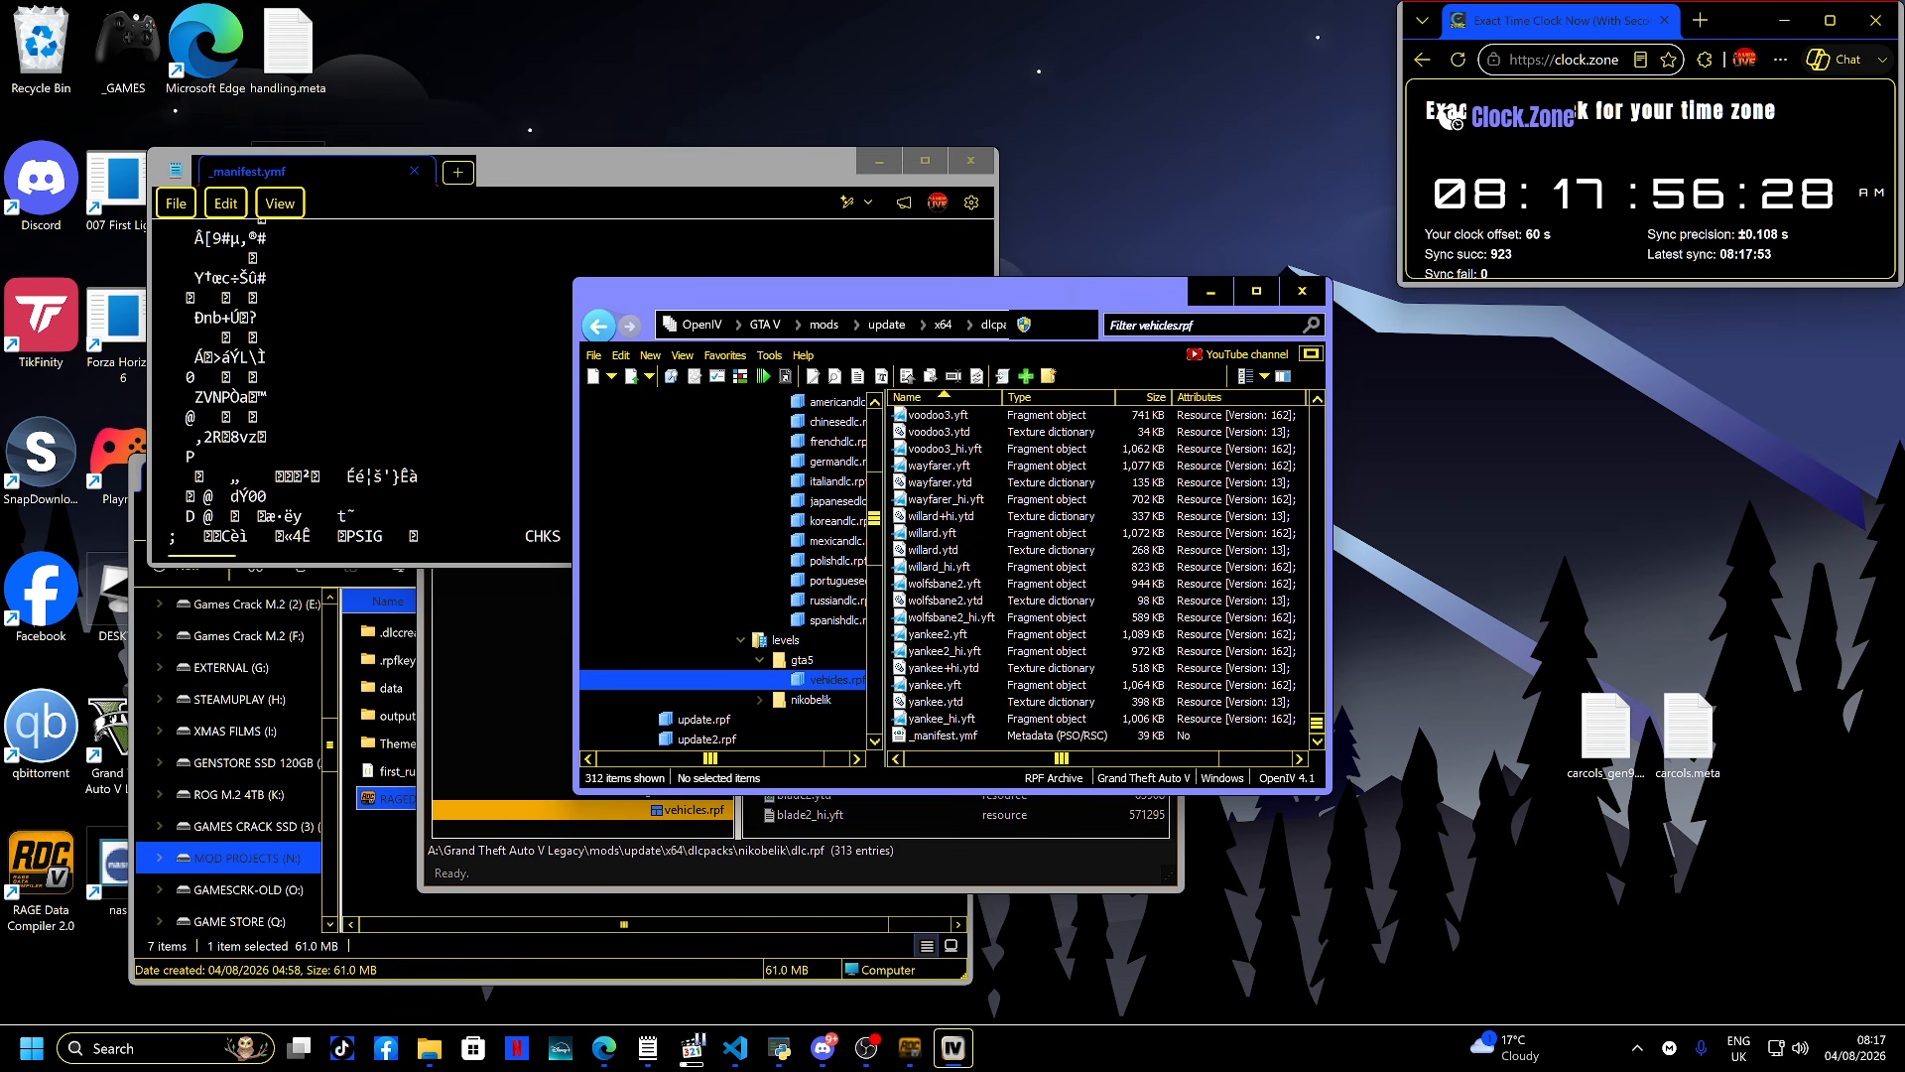
{"action": "double_click", "coordinate": [942, 735]}
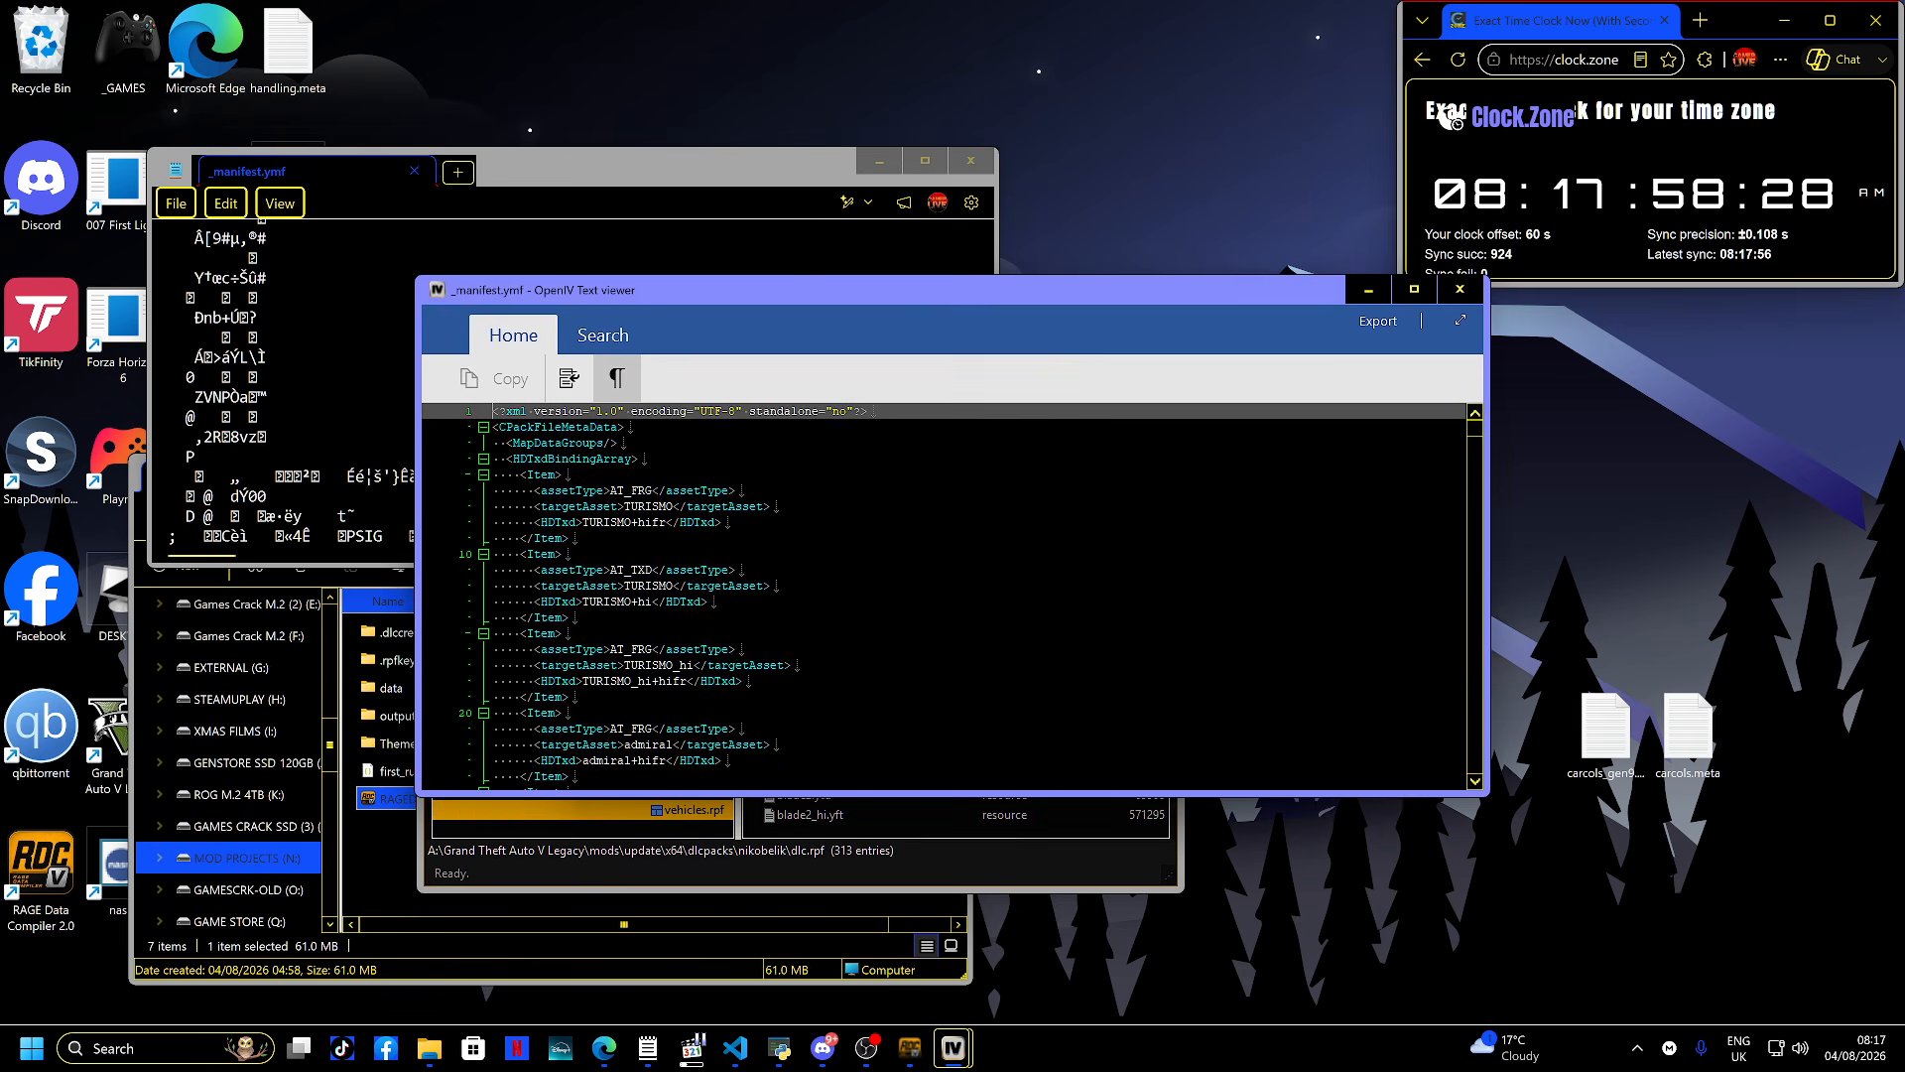
{"action": "scroll", "coordinate": [951, 595], "scroll_direction": "down", "scroll_amount": 20}
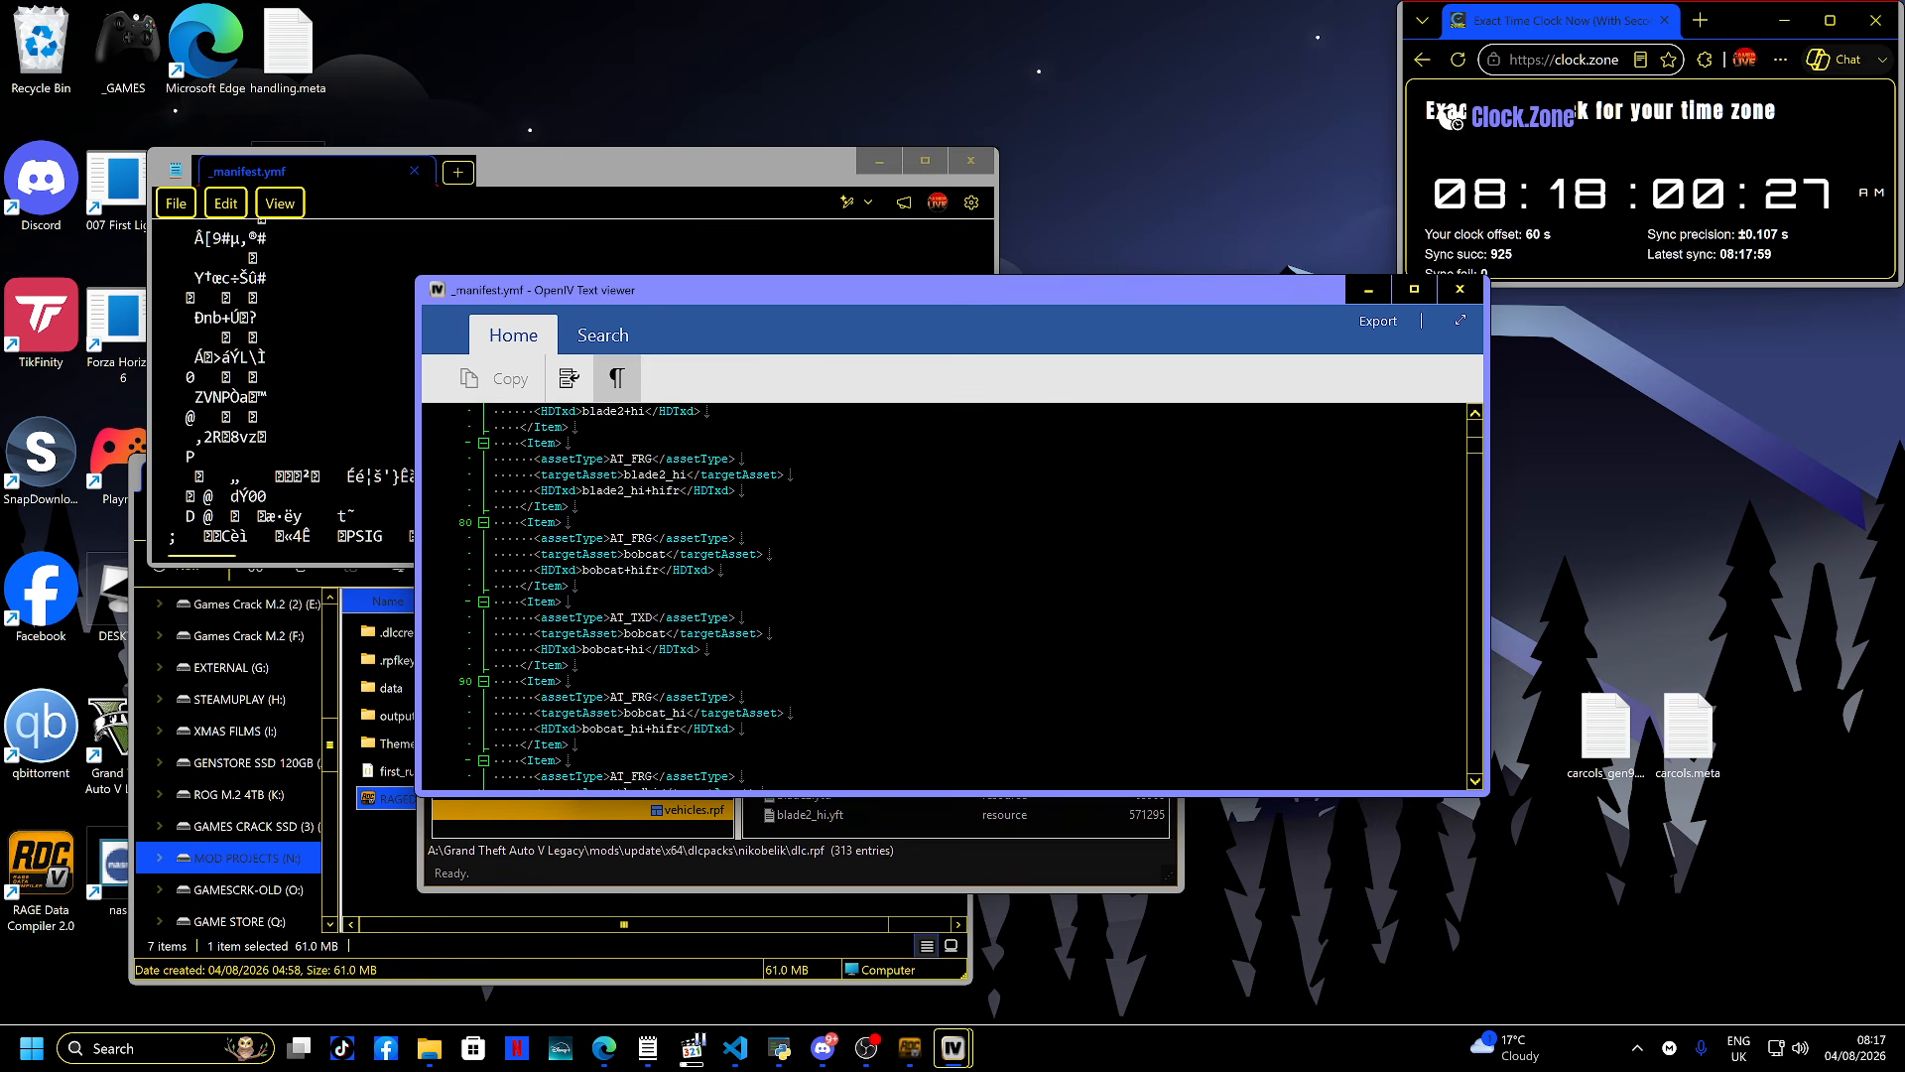
{"action": "scroll", "coordinate": [951, 595], "scroll_direction": "down", "scroll_amount": 20}
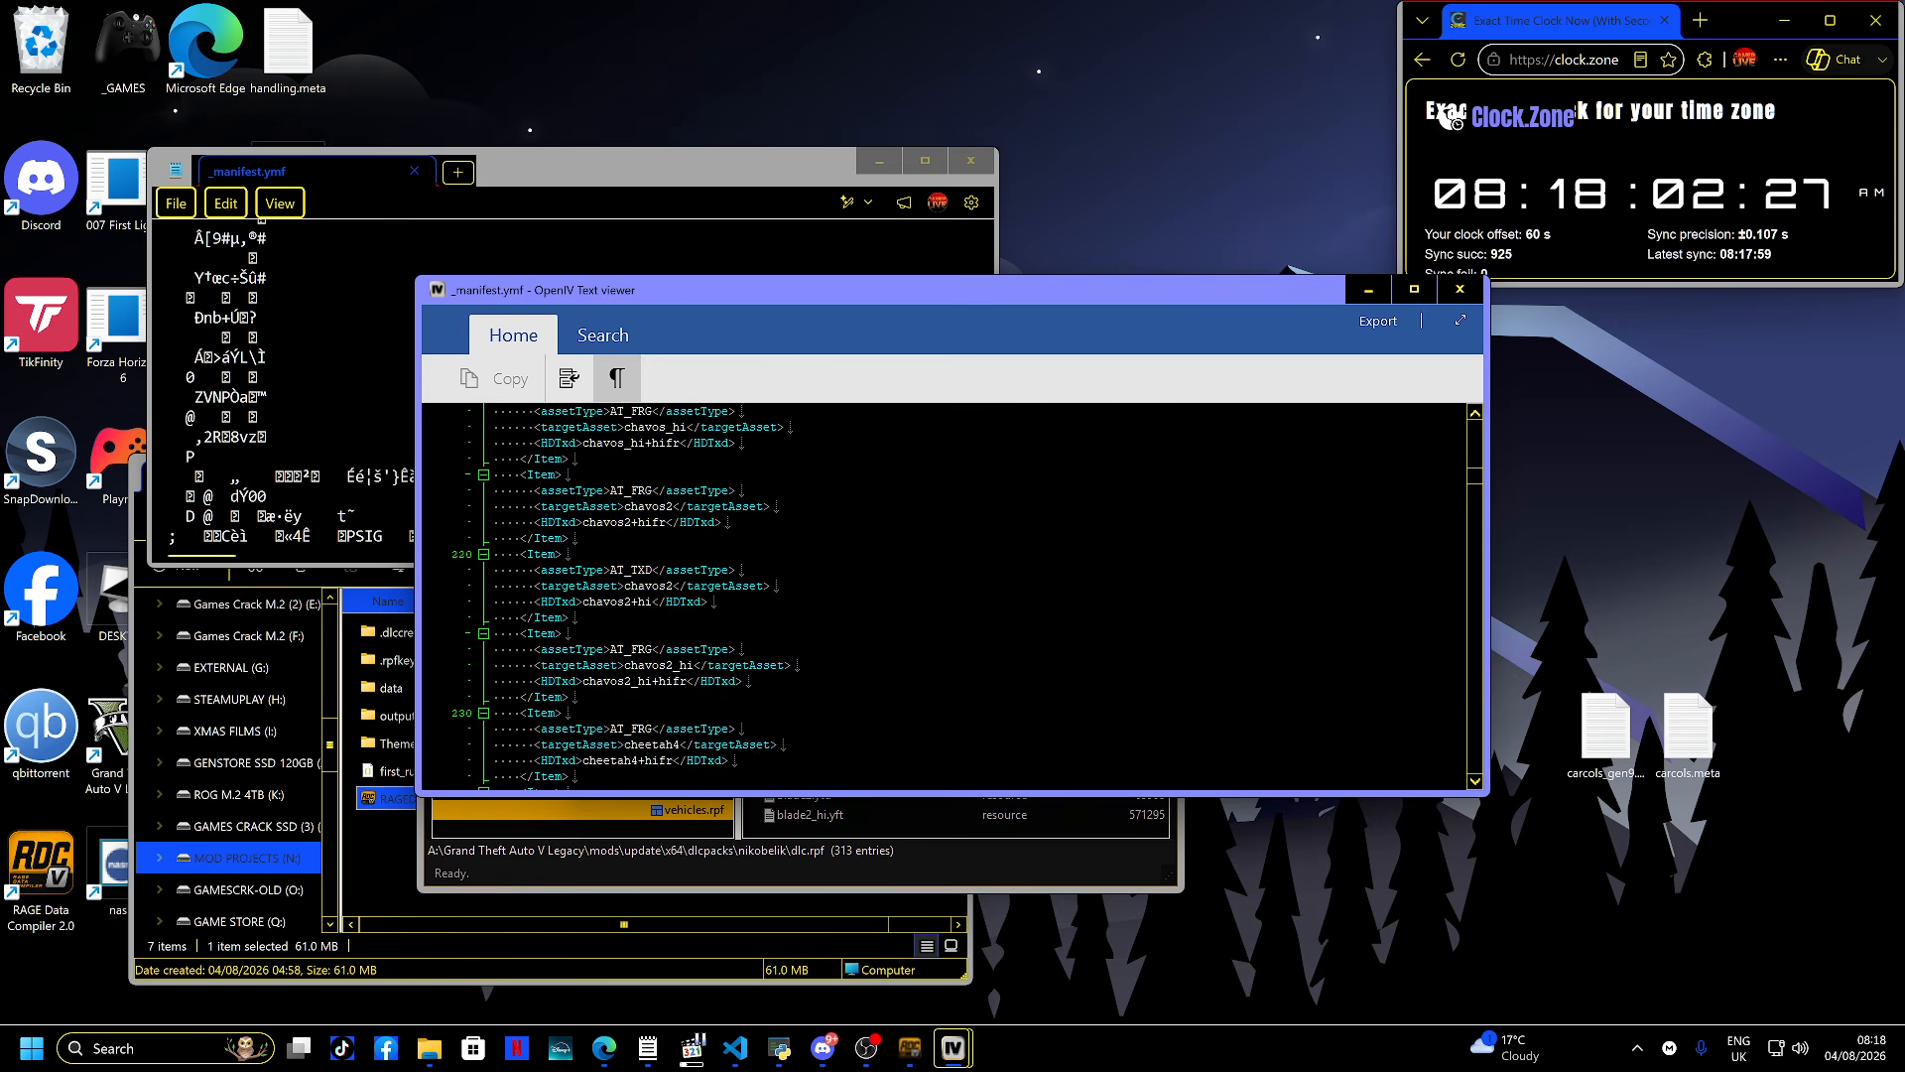
{"action": "scroll", "coordinate": [950, 596], "scroll_direction": "down", "scroll_amount": 20}
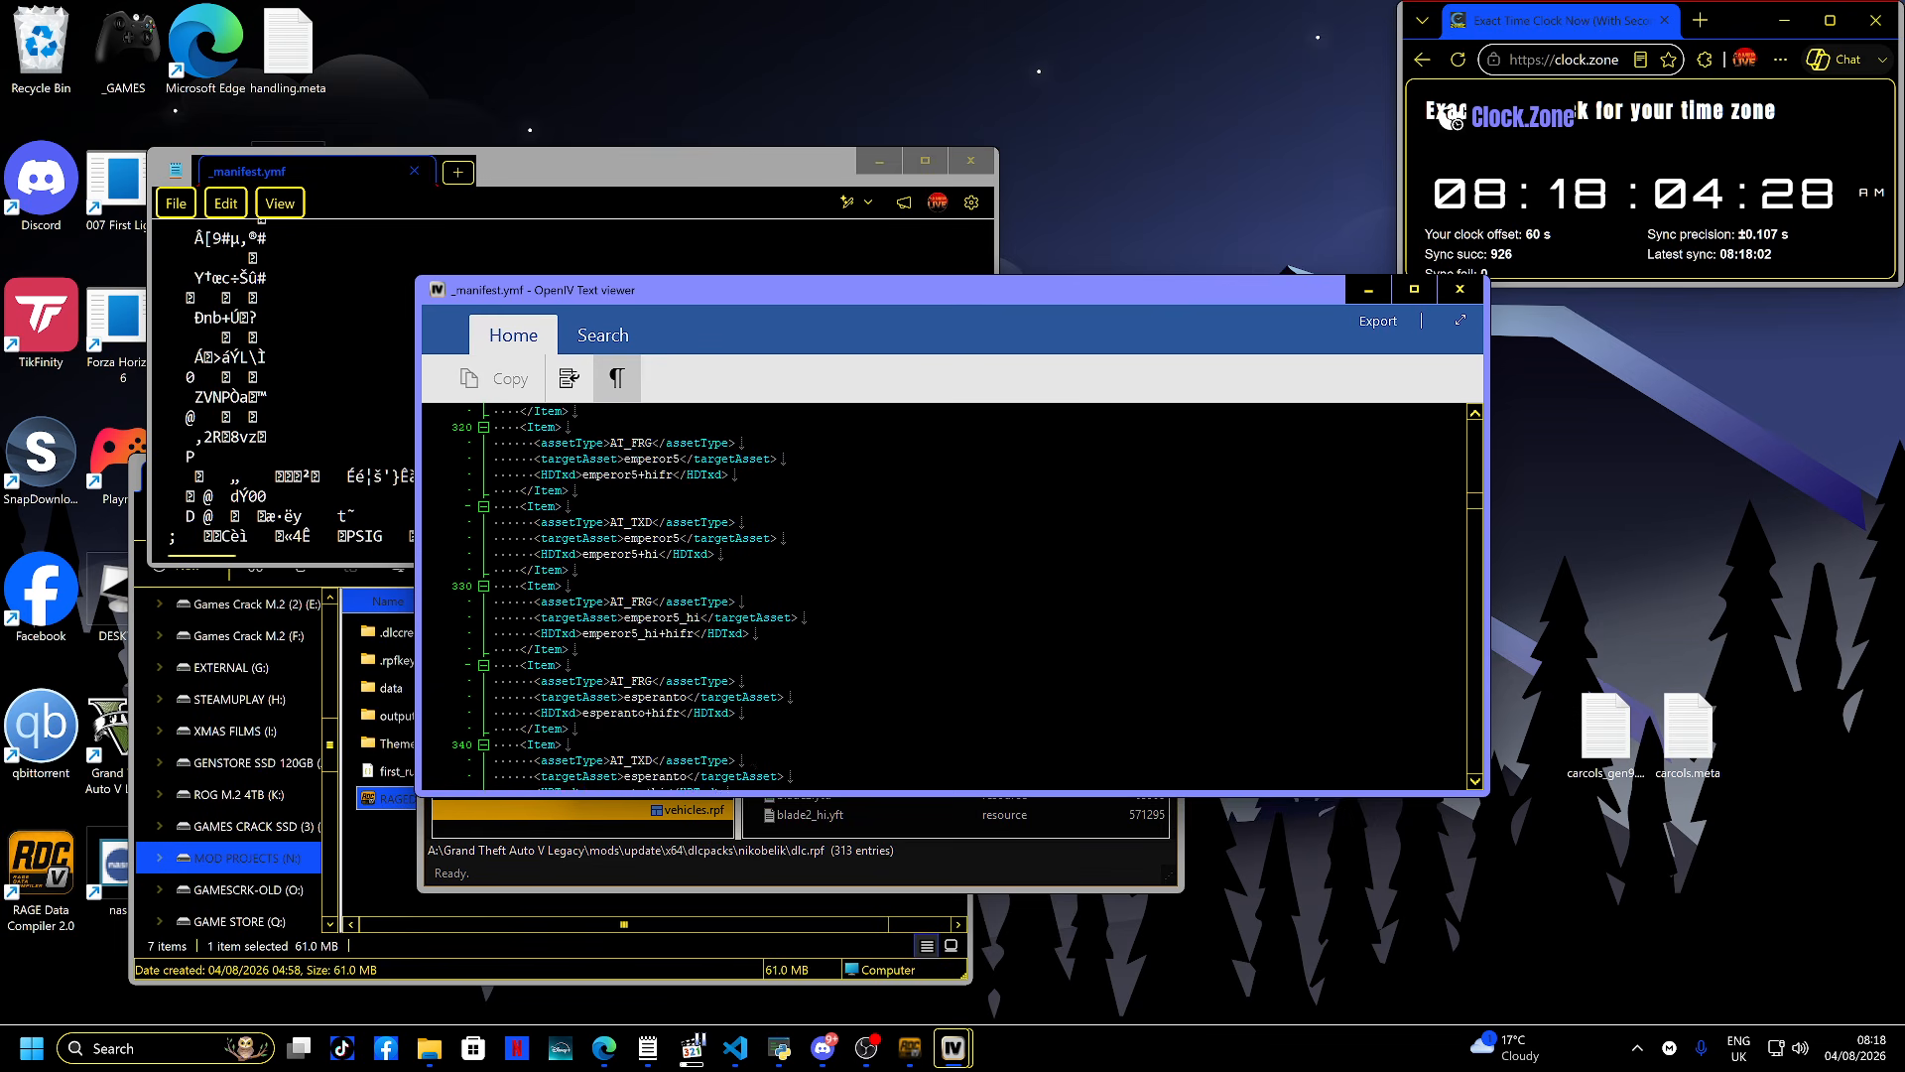
{"action": "scroll", "coordinate": [950, 595], "scroll_direction": "down", "scroll_amount": 20}
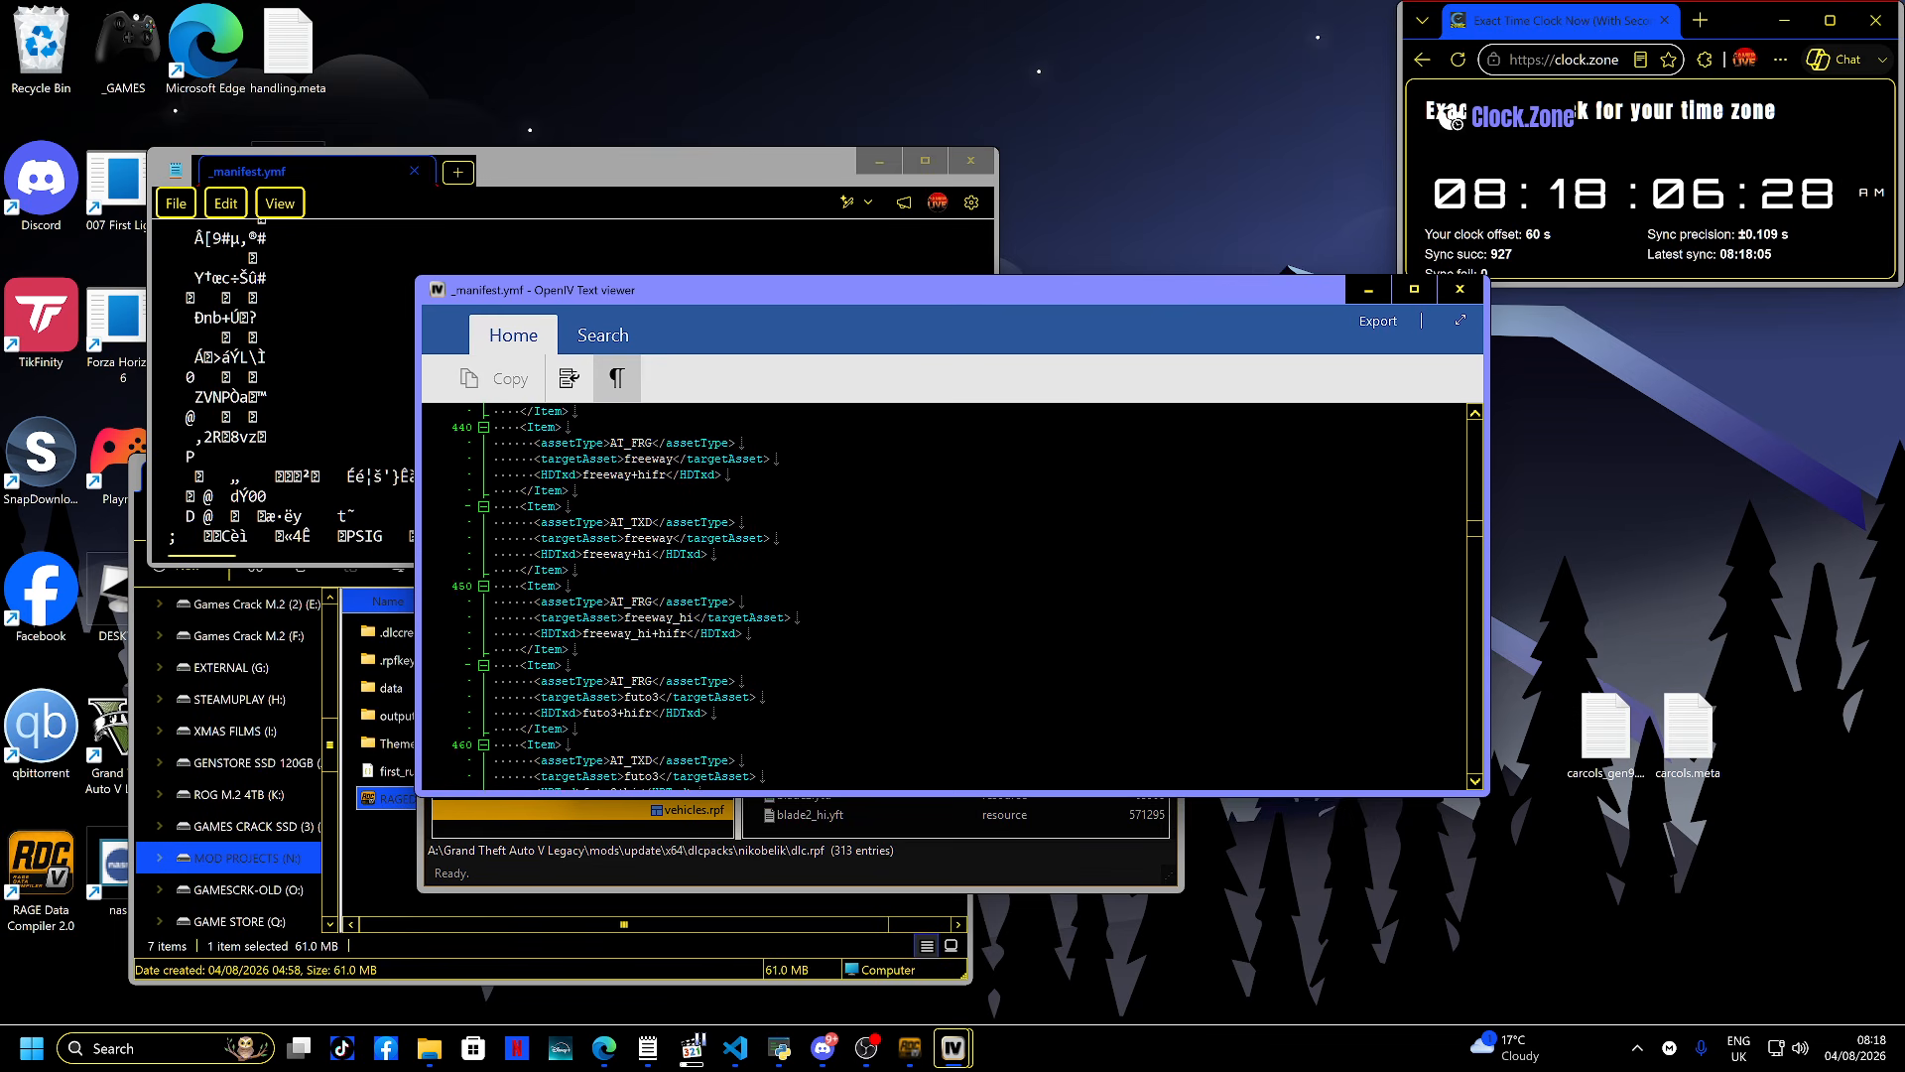
{"action": "scroll", "coordinate": [950, 595], "scroll_direction": "down", "scroll_amount": 20}
{"action": "left_click", "coordinate": [570, 538]}
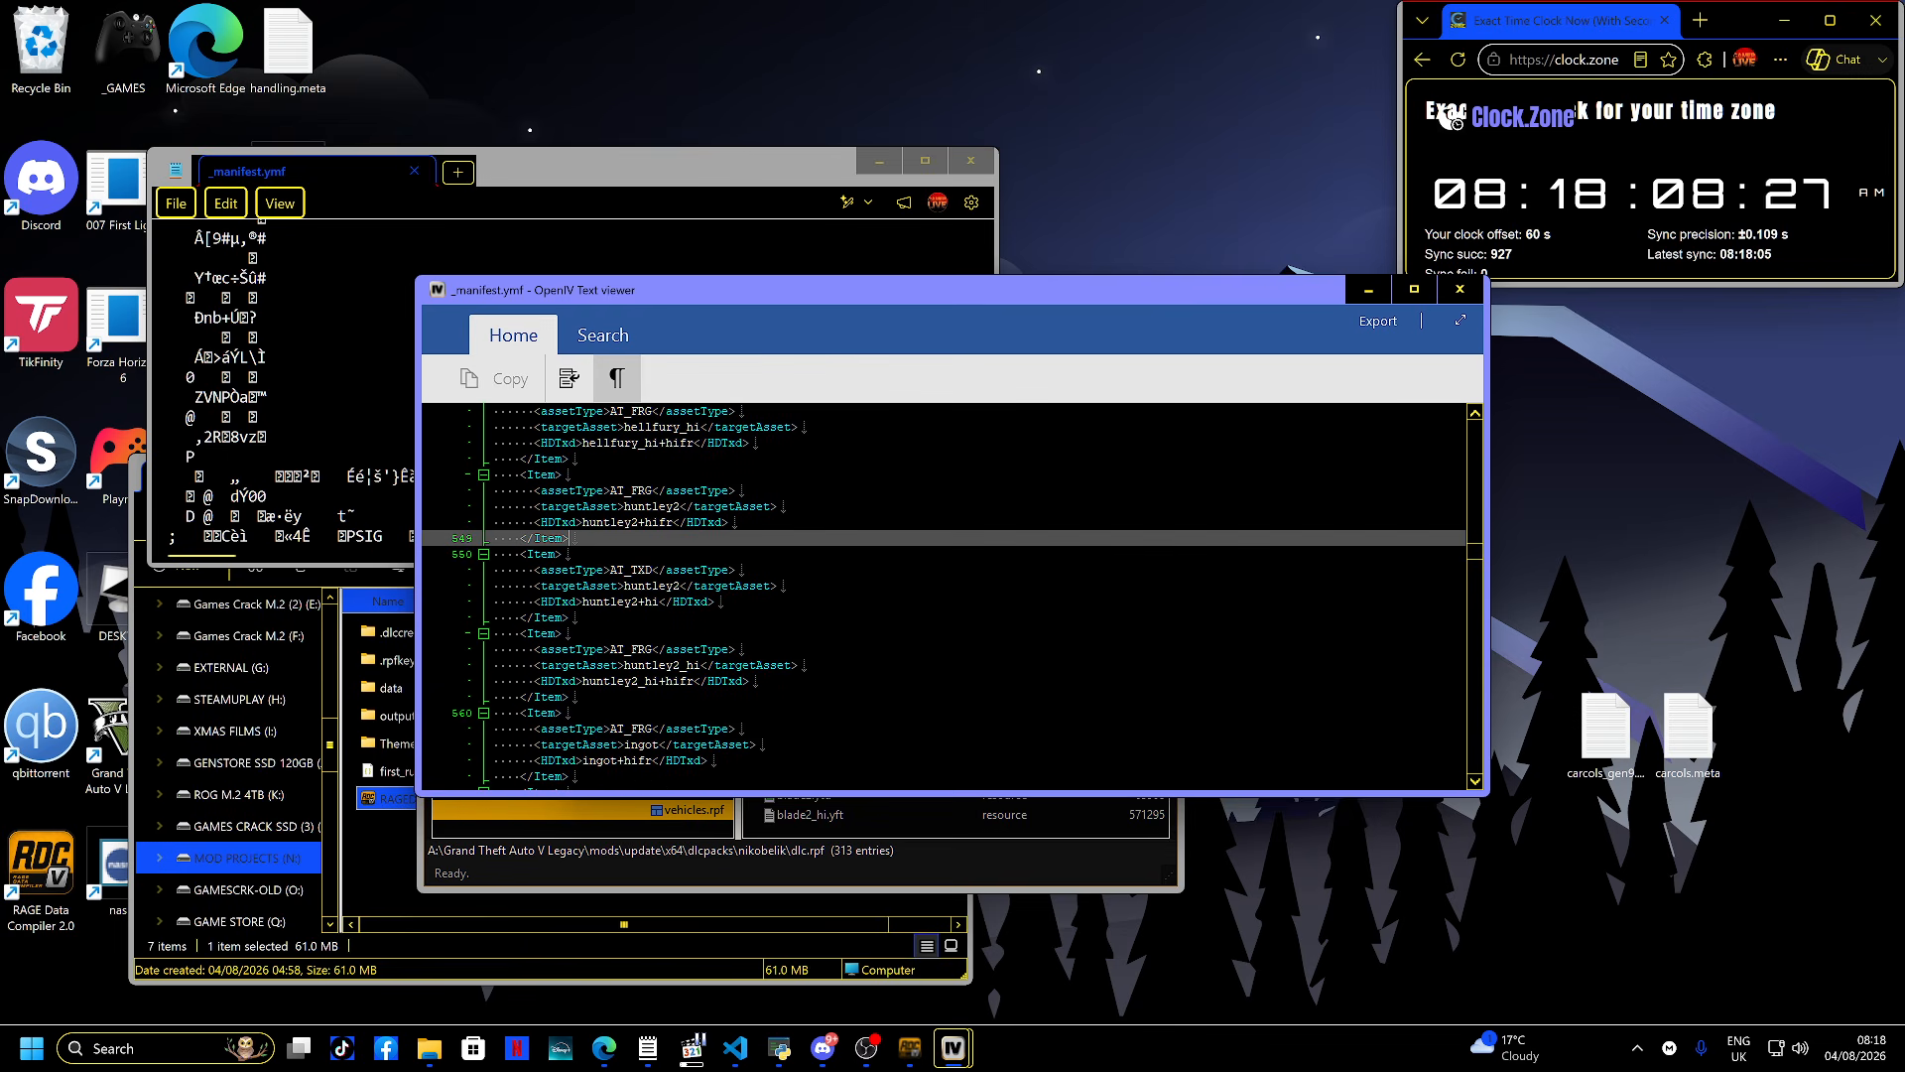
{"action": "key", "text": "Escape"}
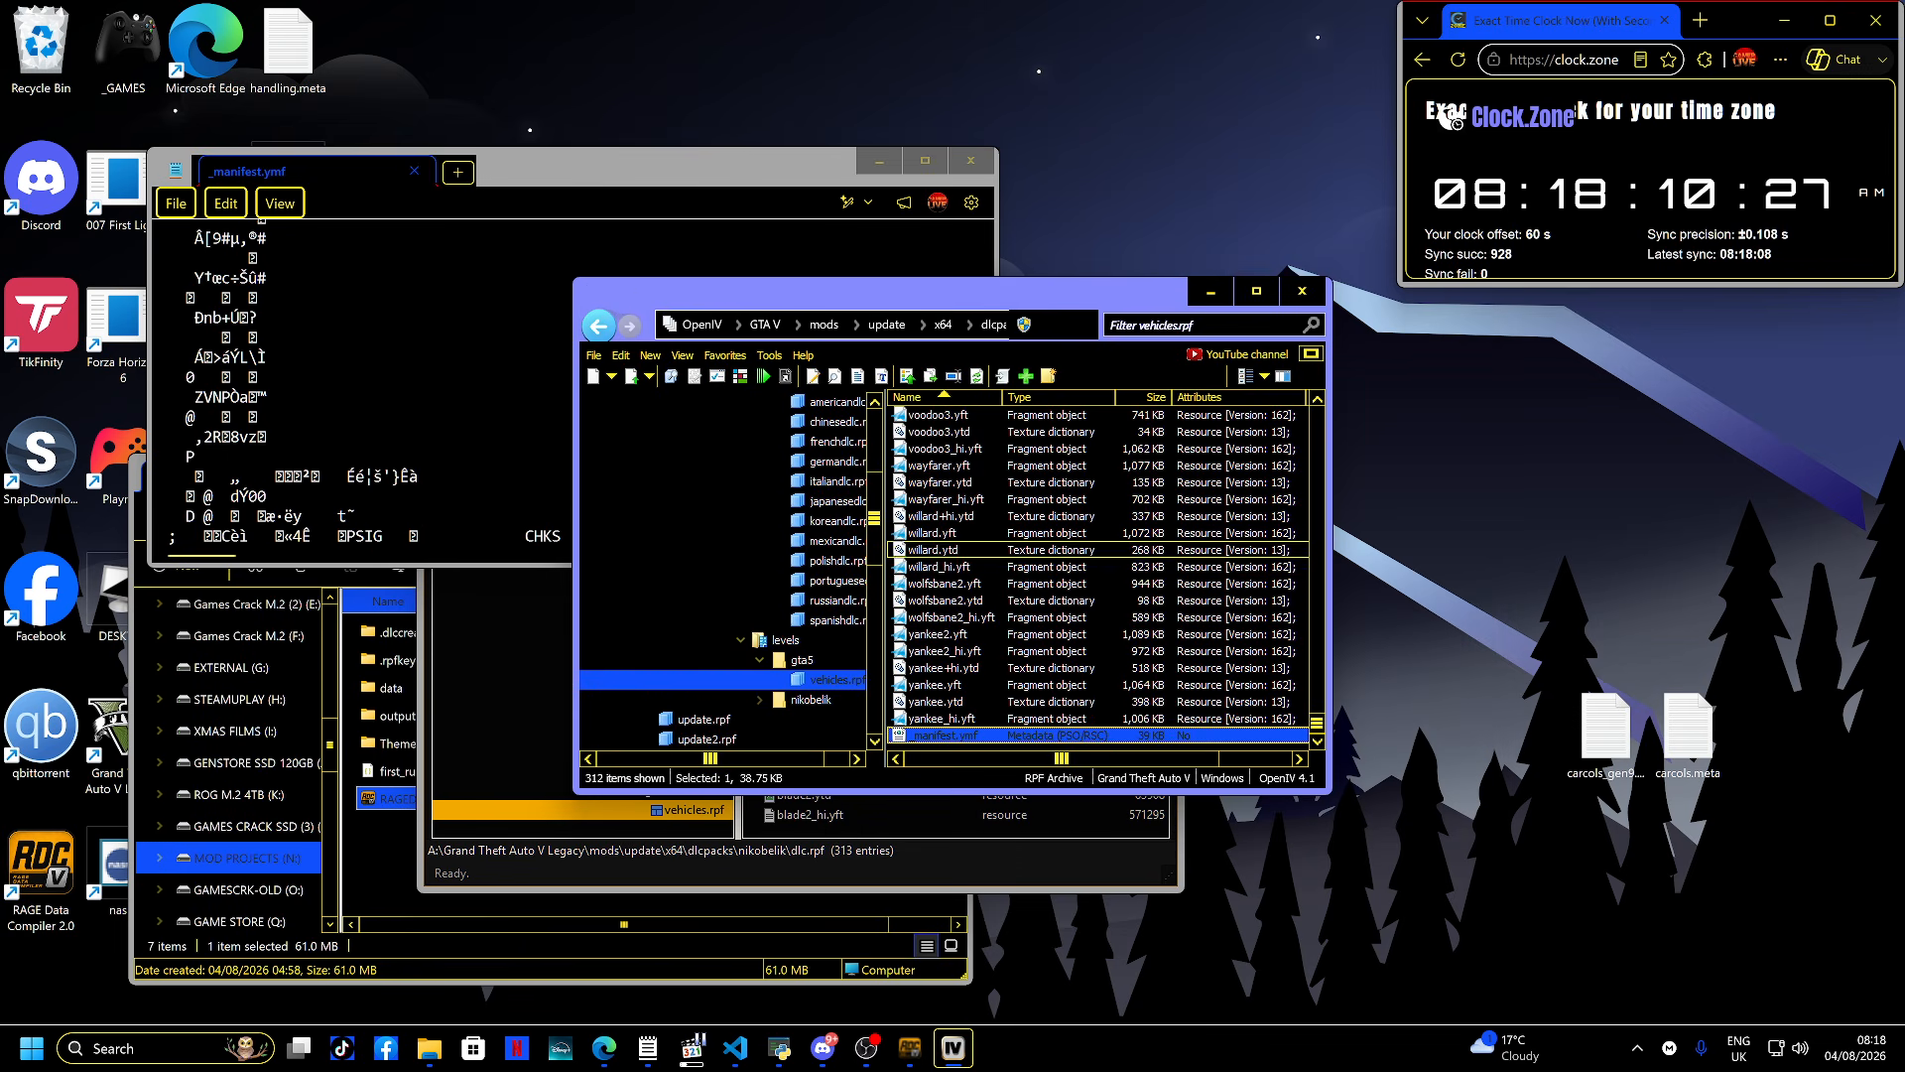
- Close OpenIV and the text editor showing the exported _manifest.ymf
{"action": "left_click", "coordinate": [943, 534]}
{"action": "left_click", "coordinate": [1302, 291]}
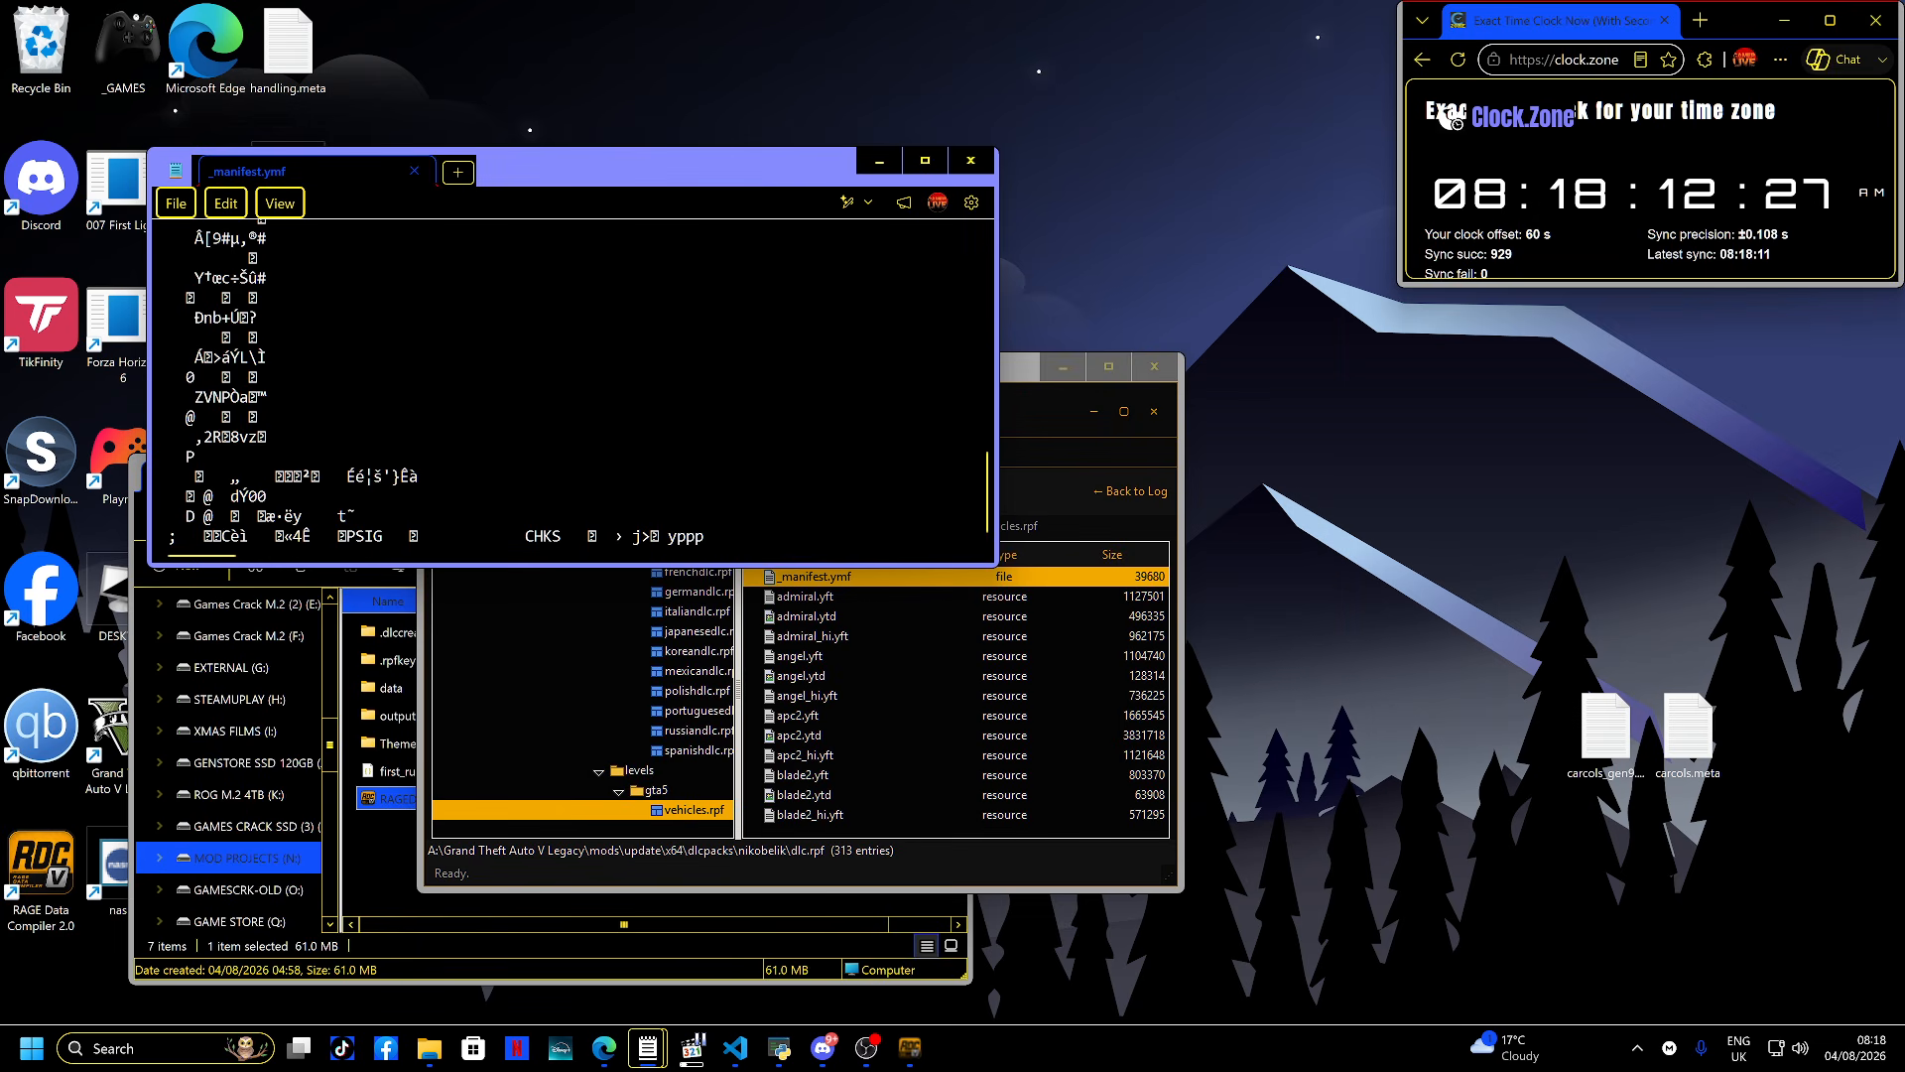
{"action": "left_click", "coordinate": [970, 161]}
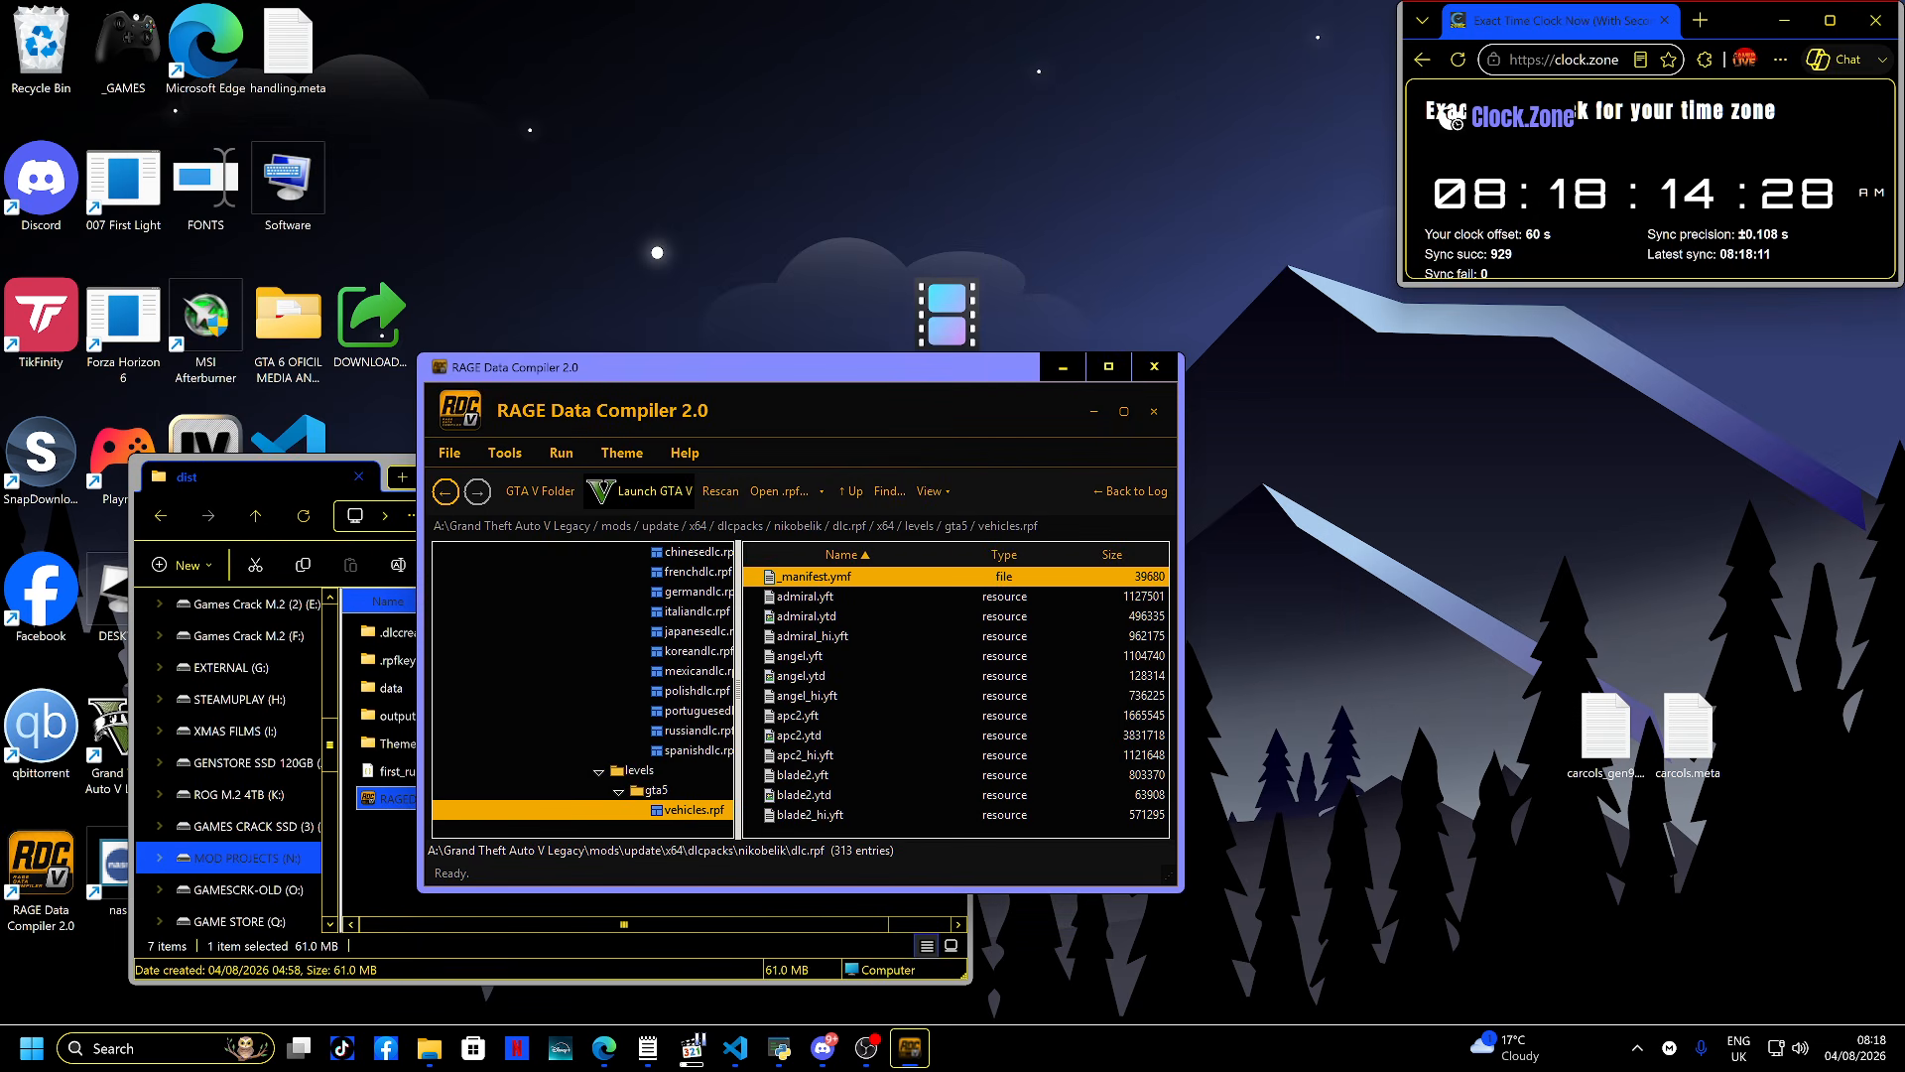
- Preview admiral_hi.yft from vehicles.rpf in the 3D model viewer, orbiting and zooming, then close it
{"action": "double_click", "coordinate": [812, 636]}
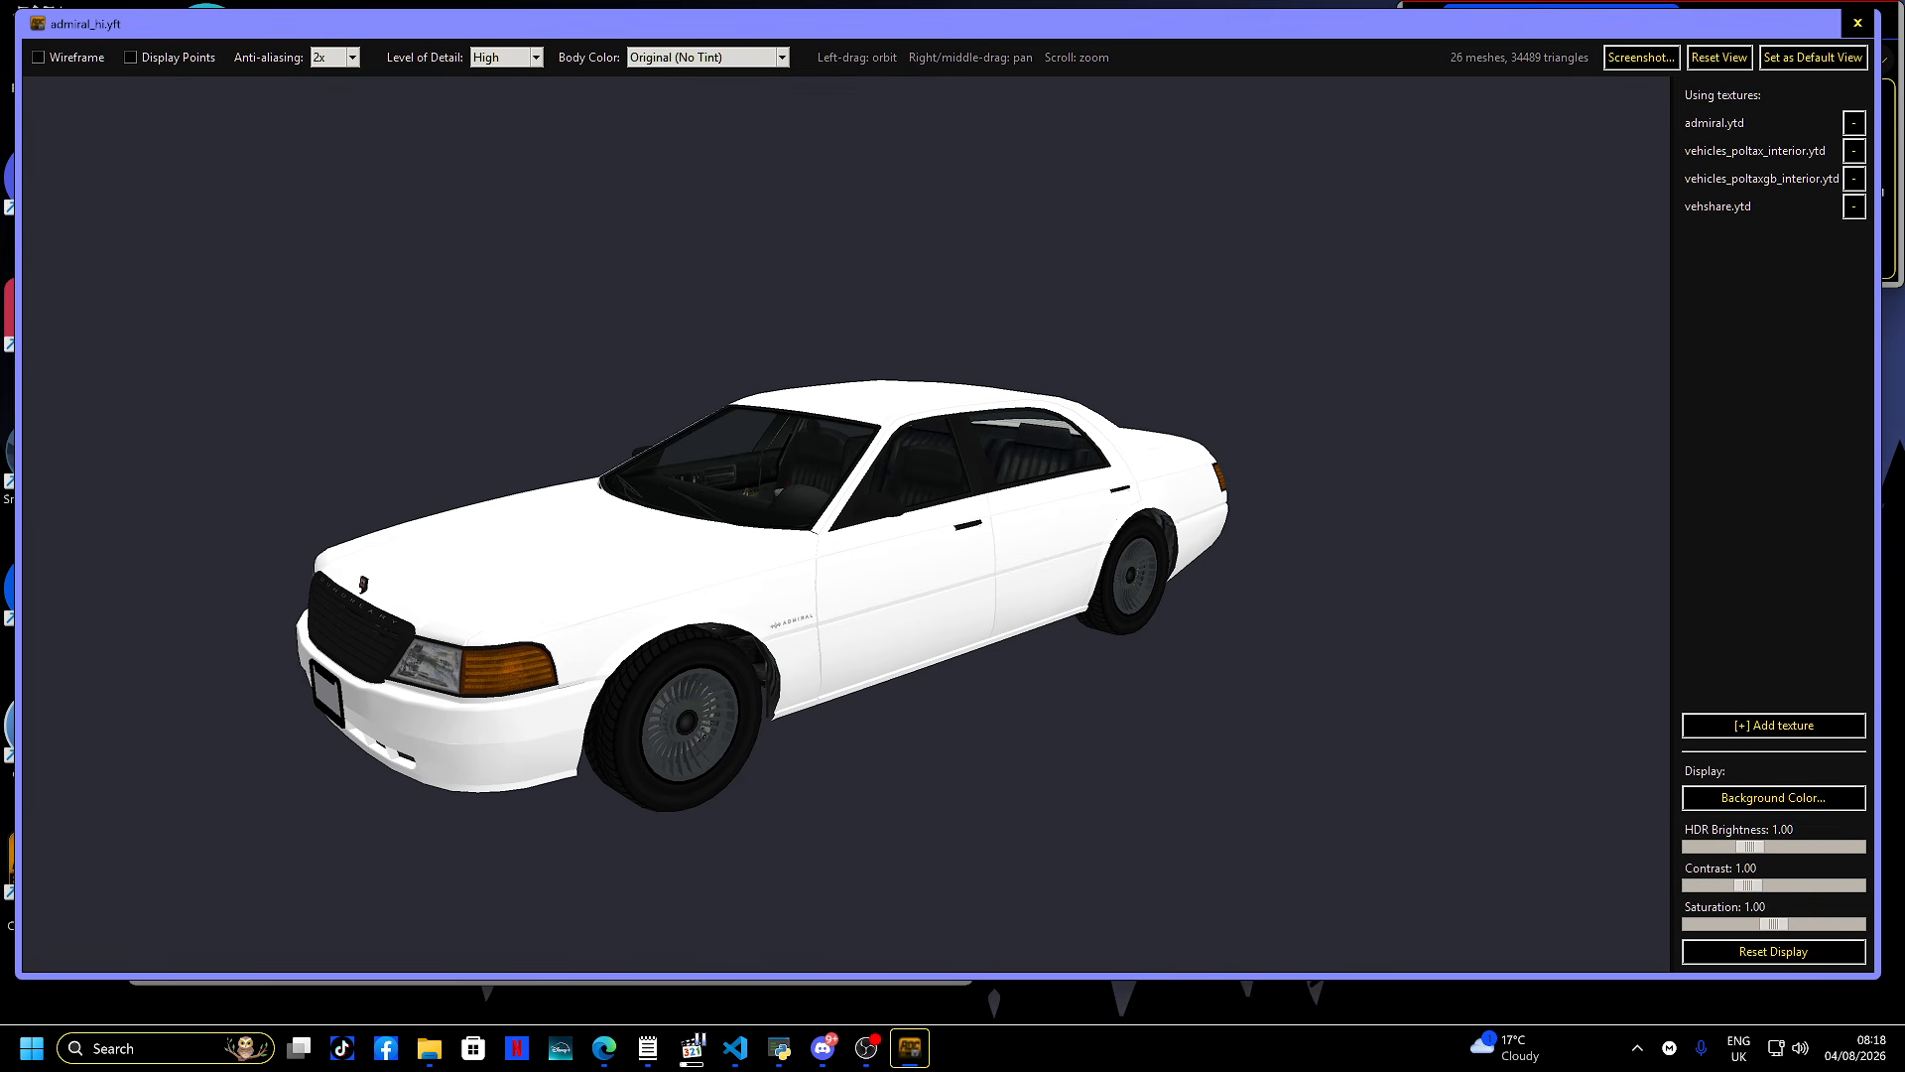
{"action": "left_click_drag", "start_coordinate": [843, 526], "coordinate": [1151, 472]}
{"action": "scroll", "coordinate": [903, 526], "scroll_direction": "up", "scroll_amount": 1}
{"action": "scroll", "coordinate": [903, 526], "scroll_direction": "down", "scroll_amount": 4}
{"action": "scroll", "coordinate": [903, 526], "scroll_direction": "up", "scroll_amount": 3}
{"action": "left_click", "coordinate": [1857, 22]}
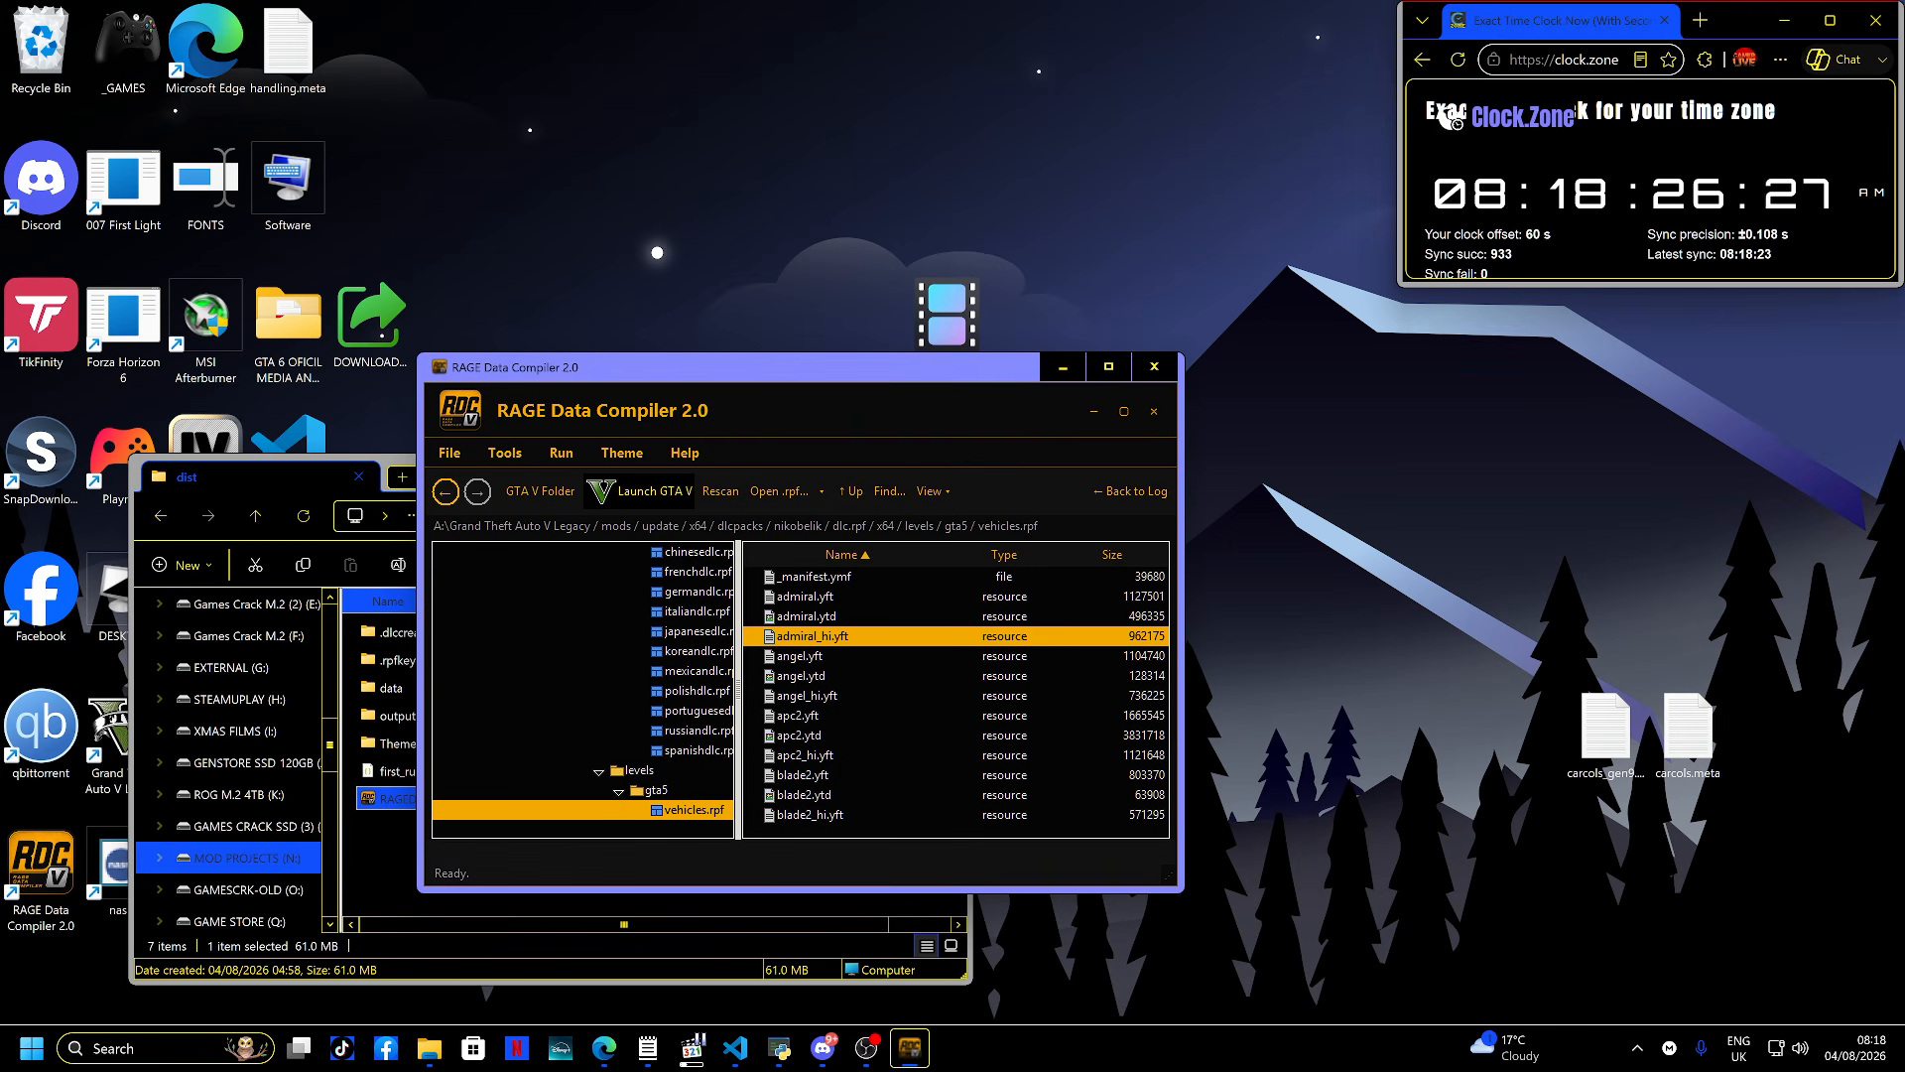
- Preview boxville6_hi.yft and brickade3_hi.yft in the 3D model viewer, closing each afterwards
{"action": "scroll", "coordinate": [955, 695], "scroll_direction": "down", "scroll_amount": 2}
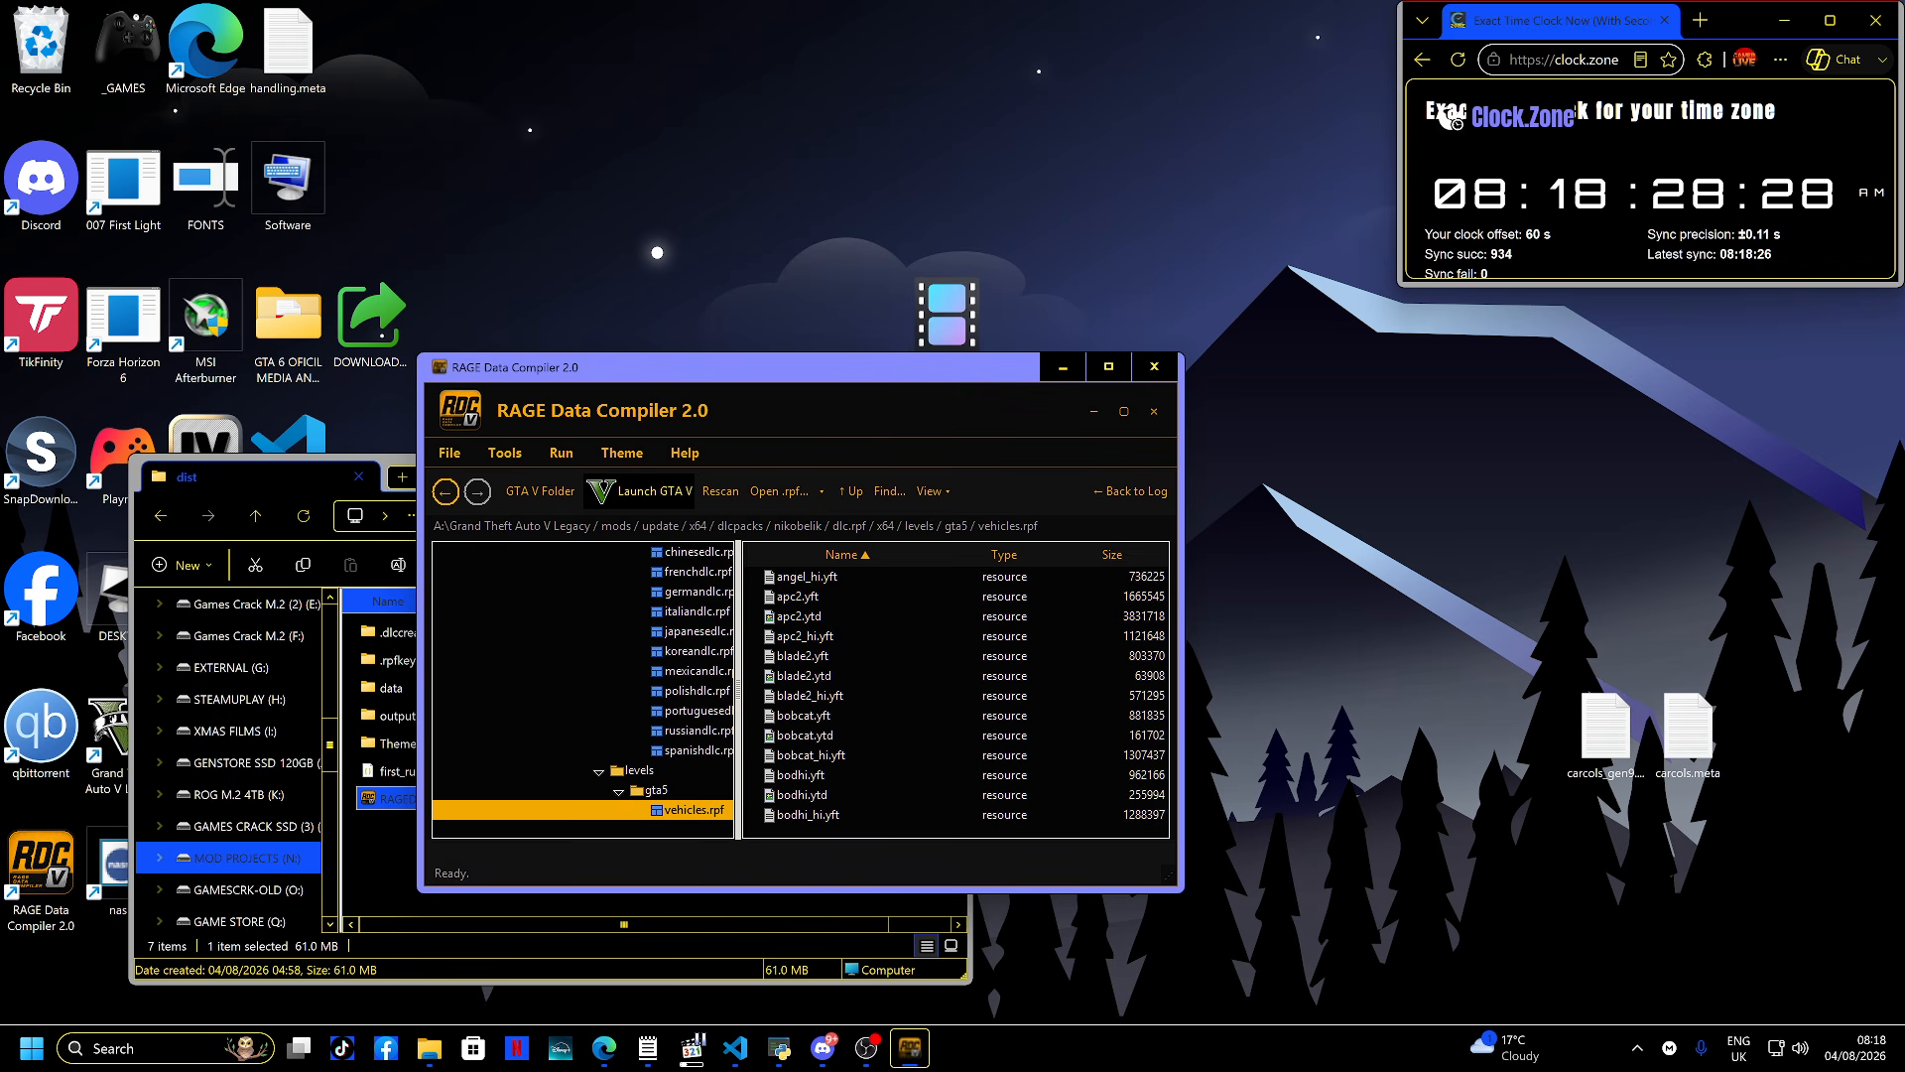
{"action": "scroll", "coordinate": [956, 694], "scroll_direction": "down", "scroll_amount": 4}
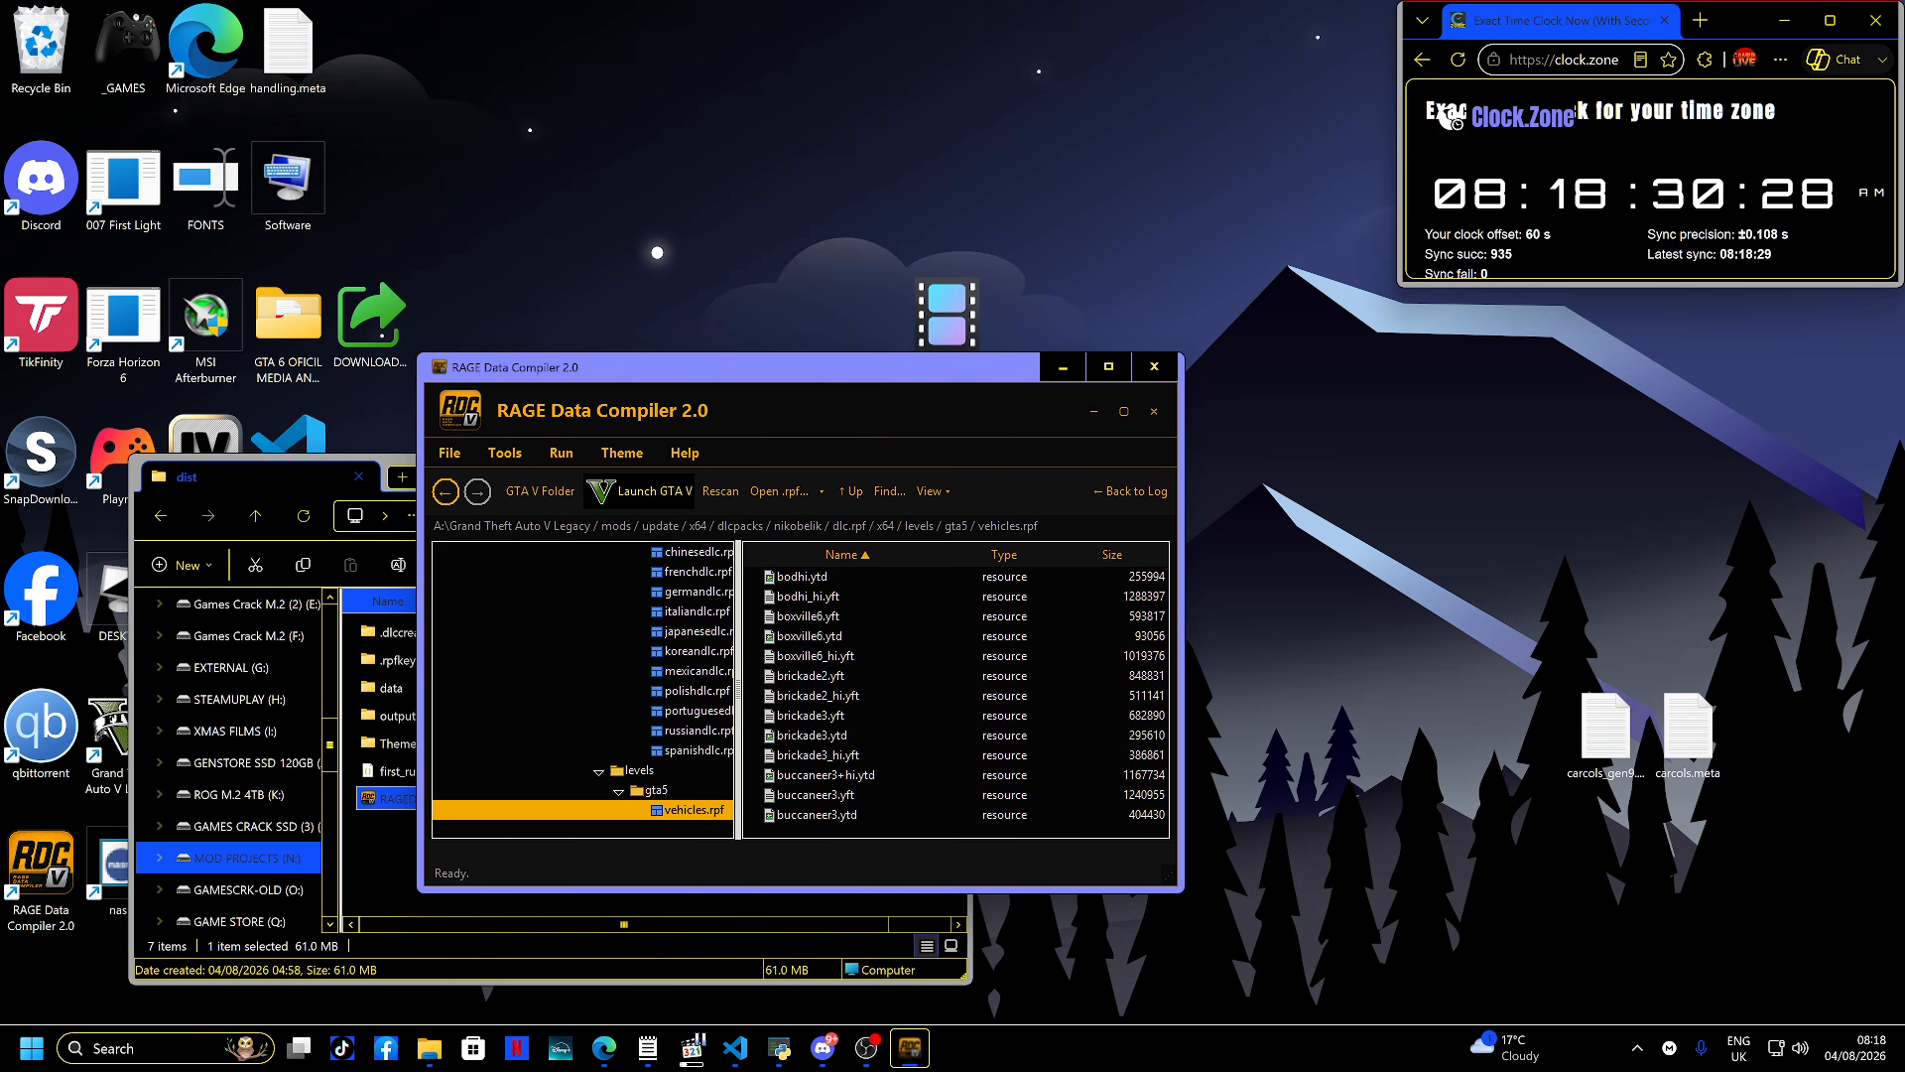
{"action": "double_click", "coordinate": [816, 656]}
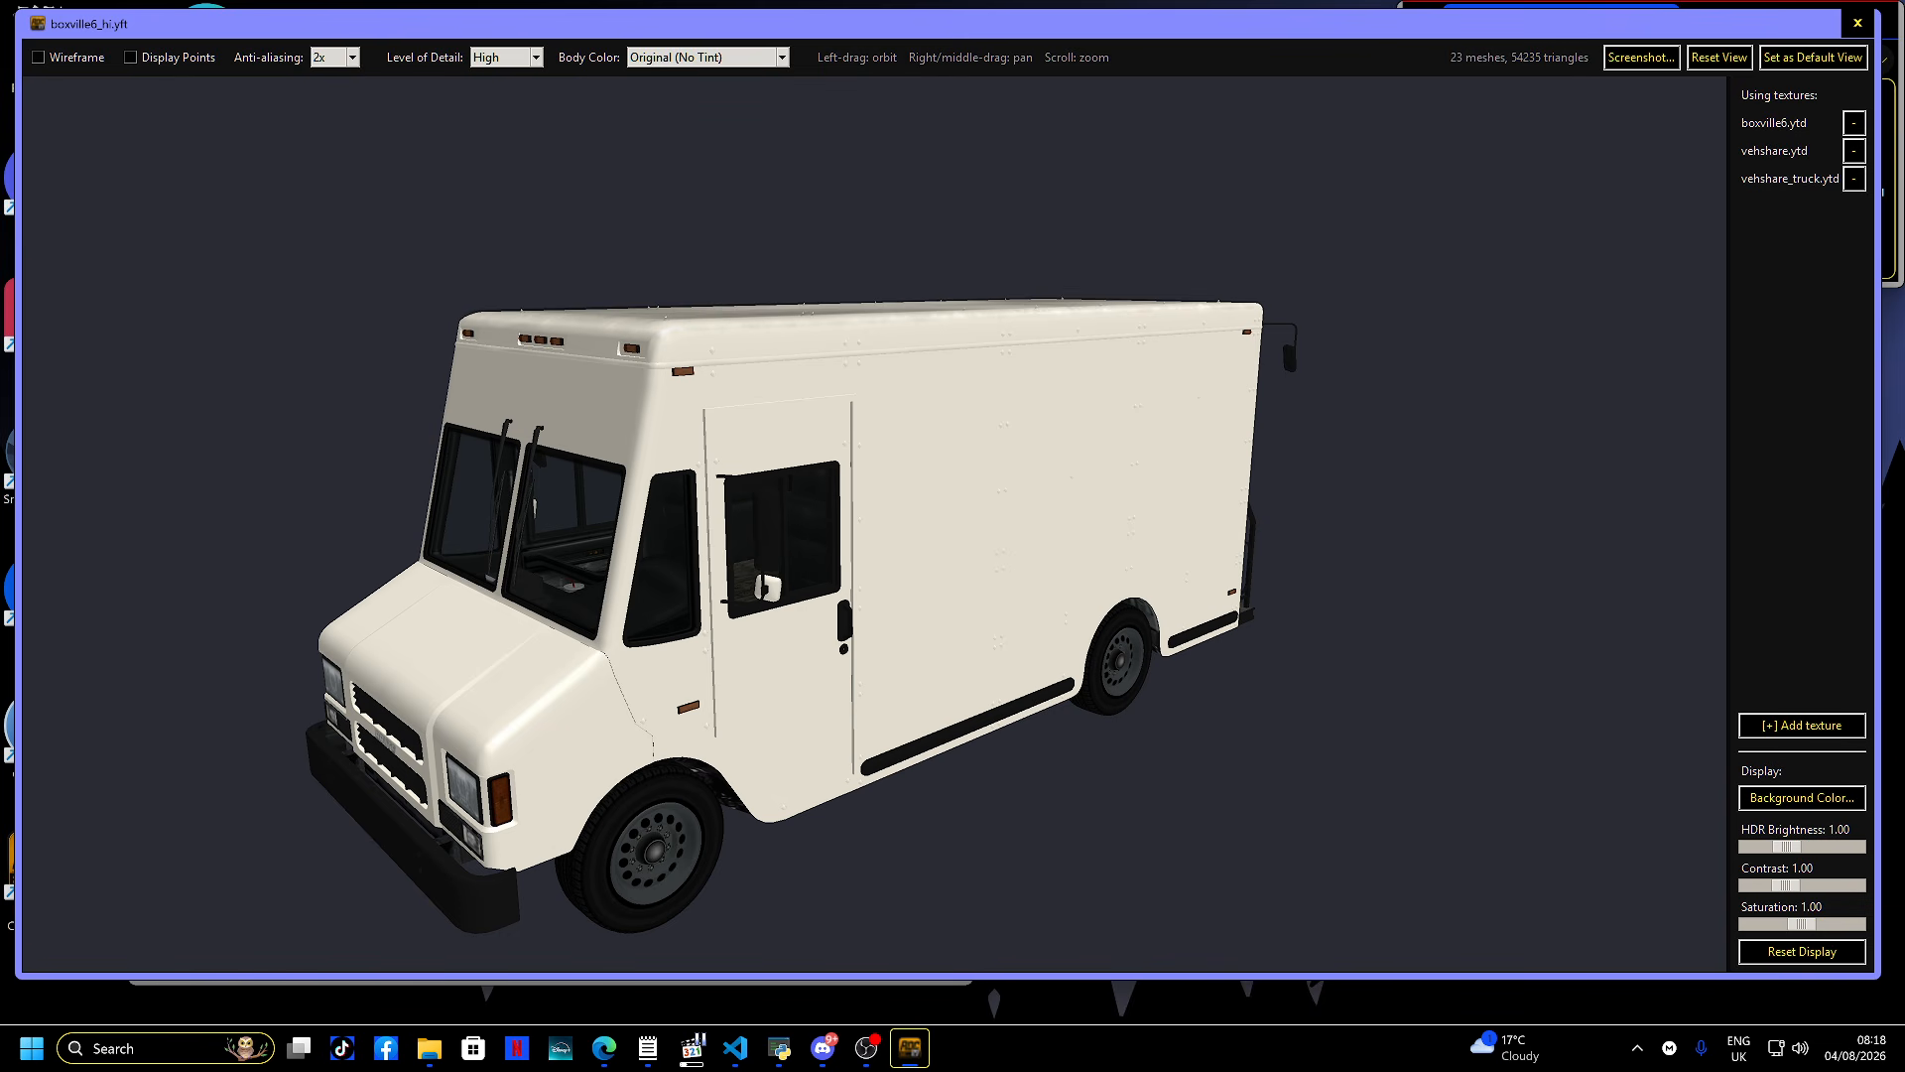
{"action": "left_click", "coordinate": [1857, 23]}
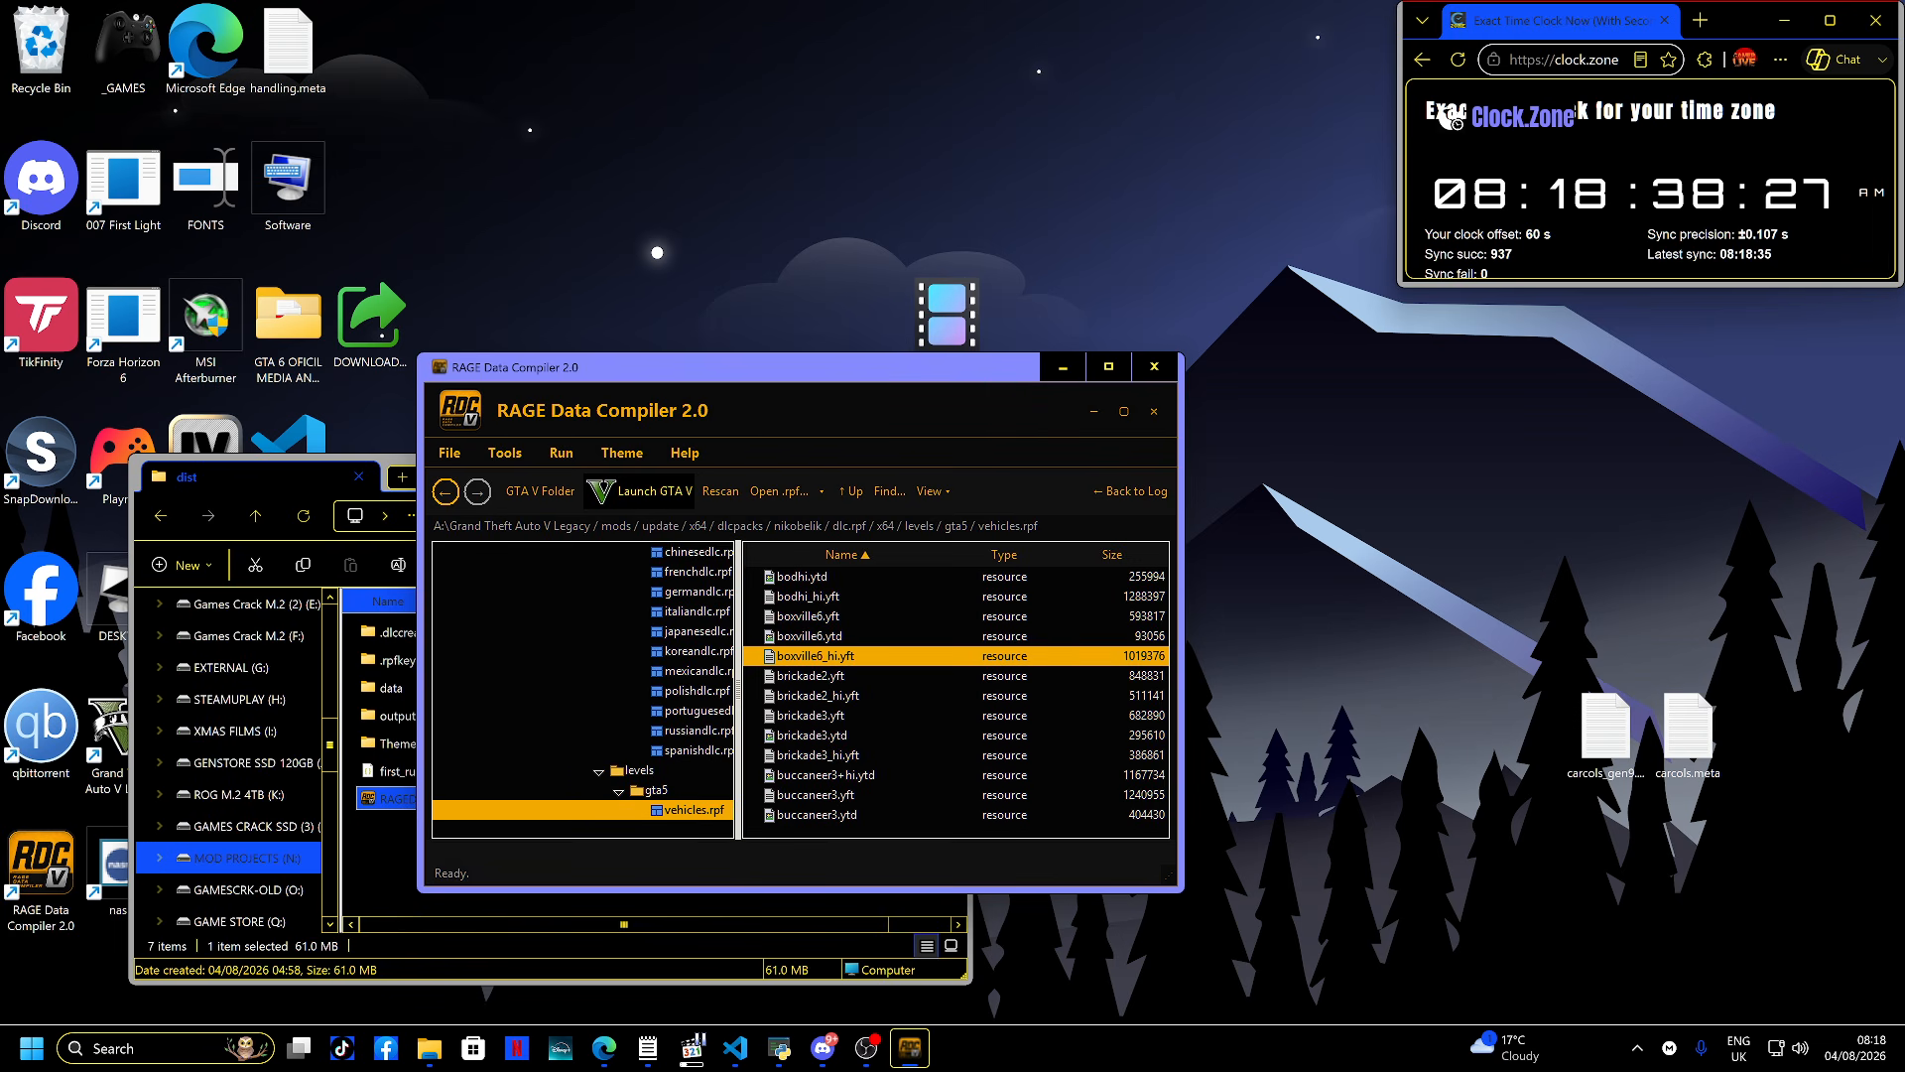
{"action": "double_click", "coordinate": [817, 756]}
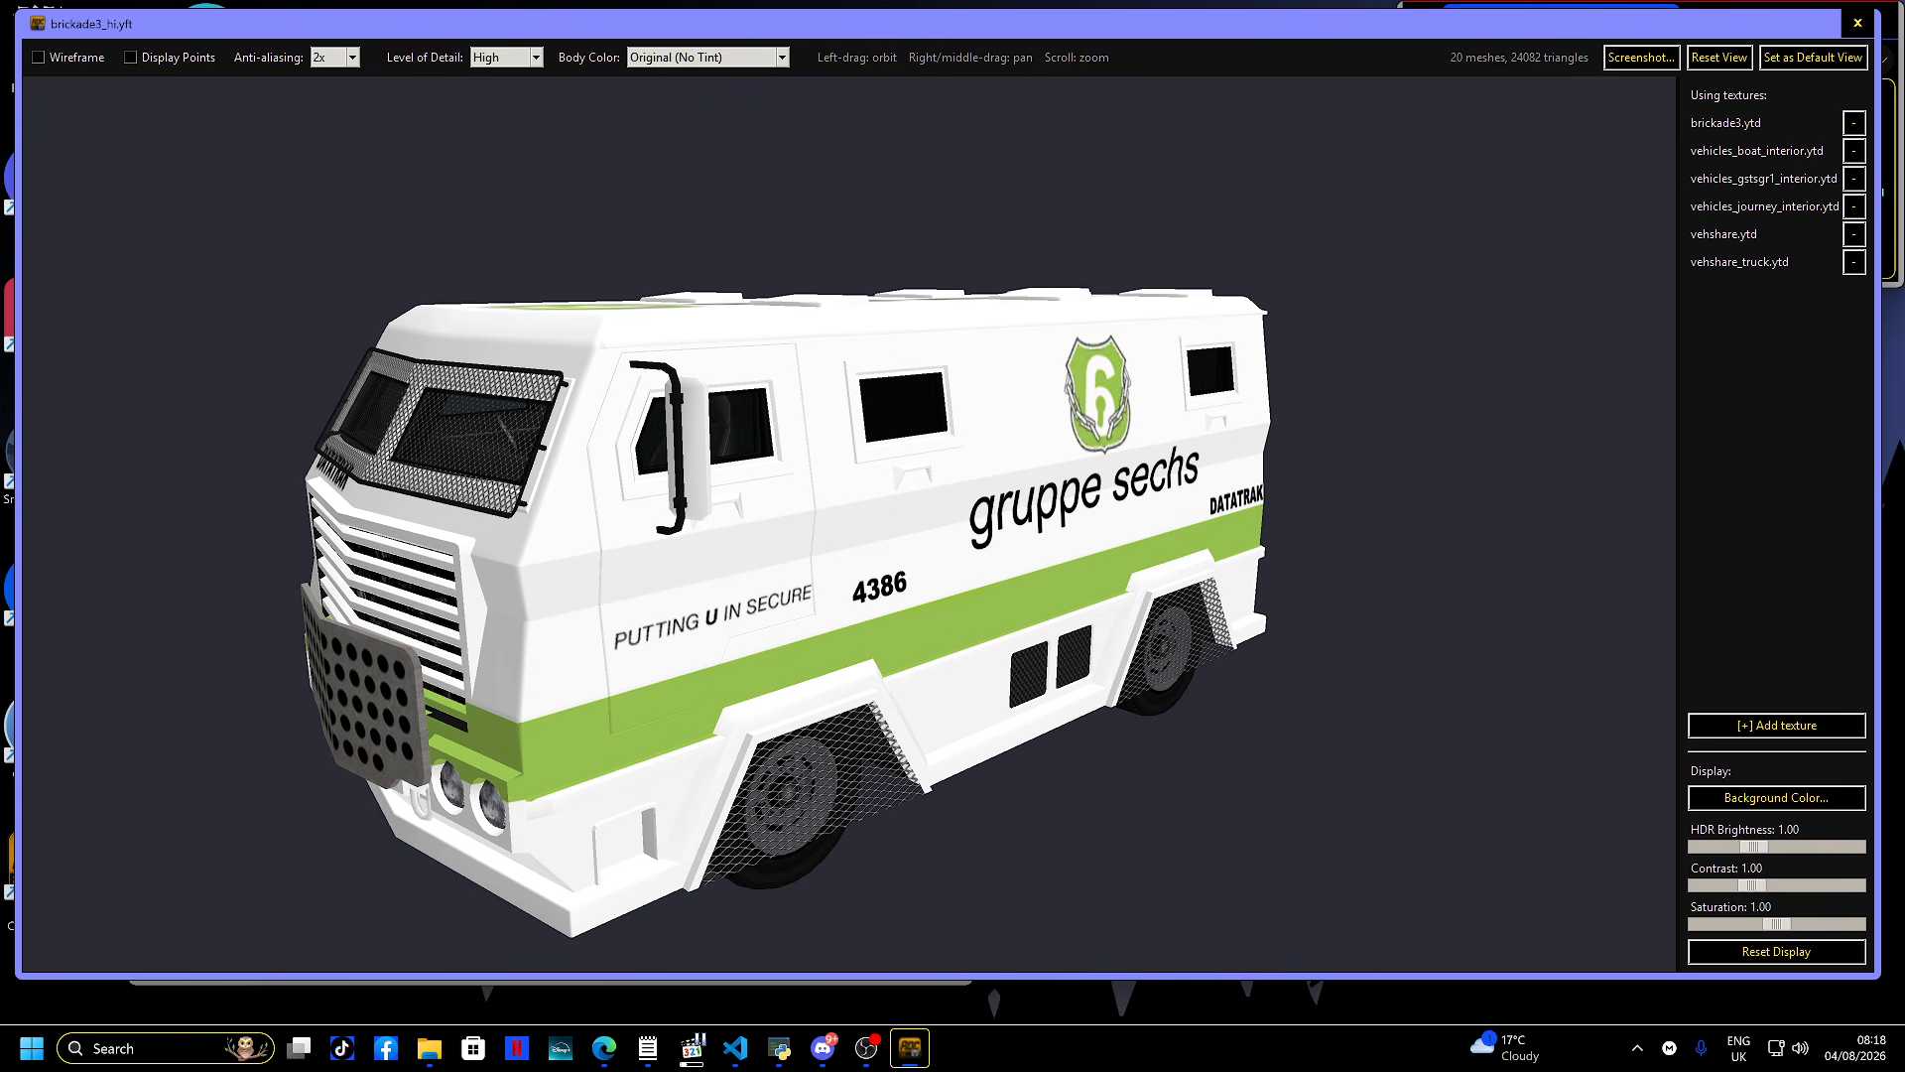
{"action": "left_click", "coordinate": [1857, 22]}
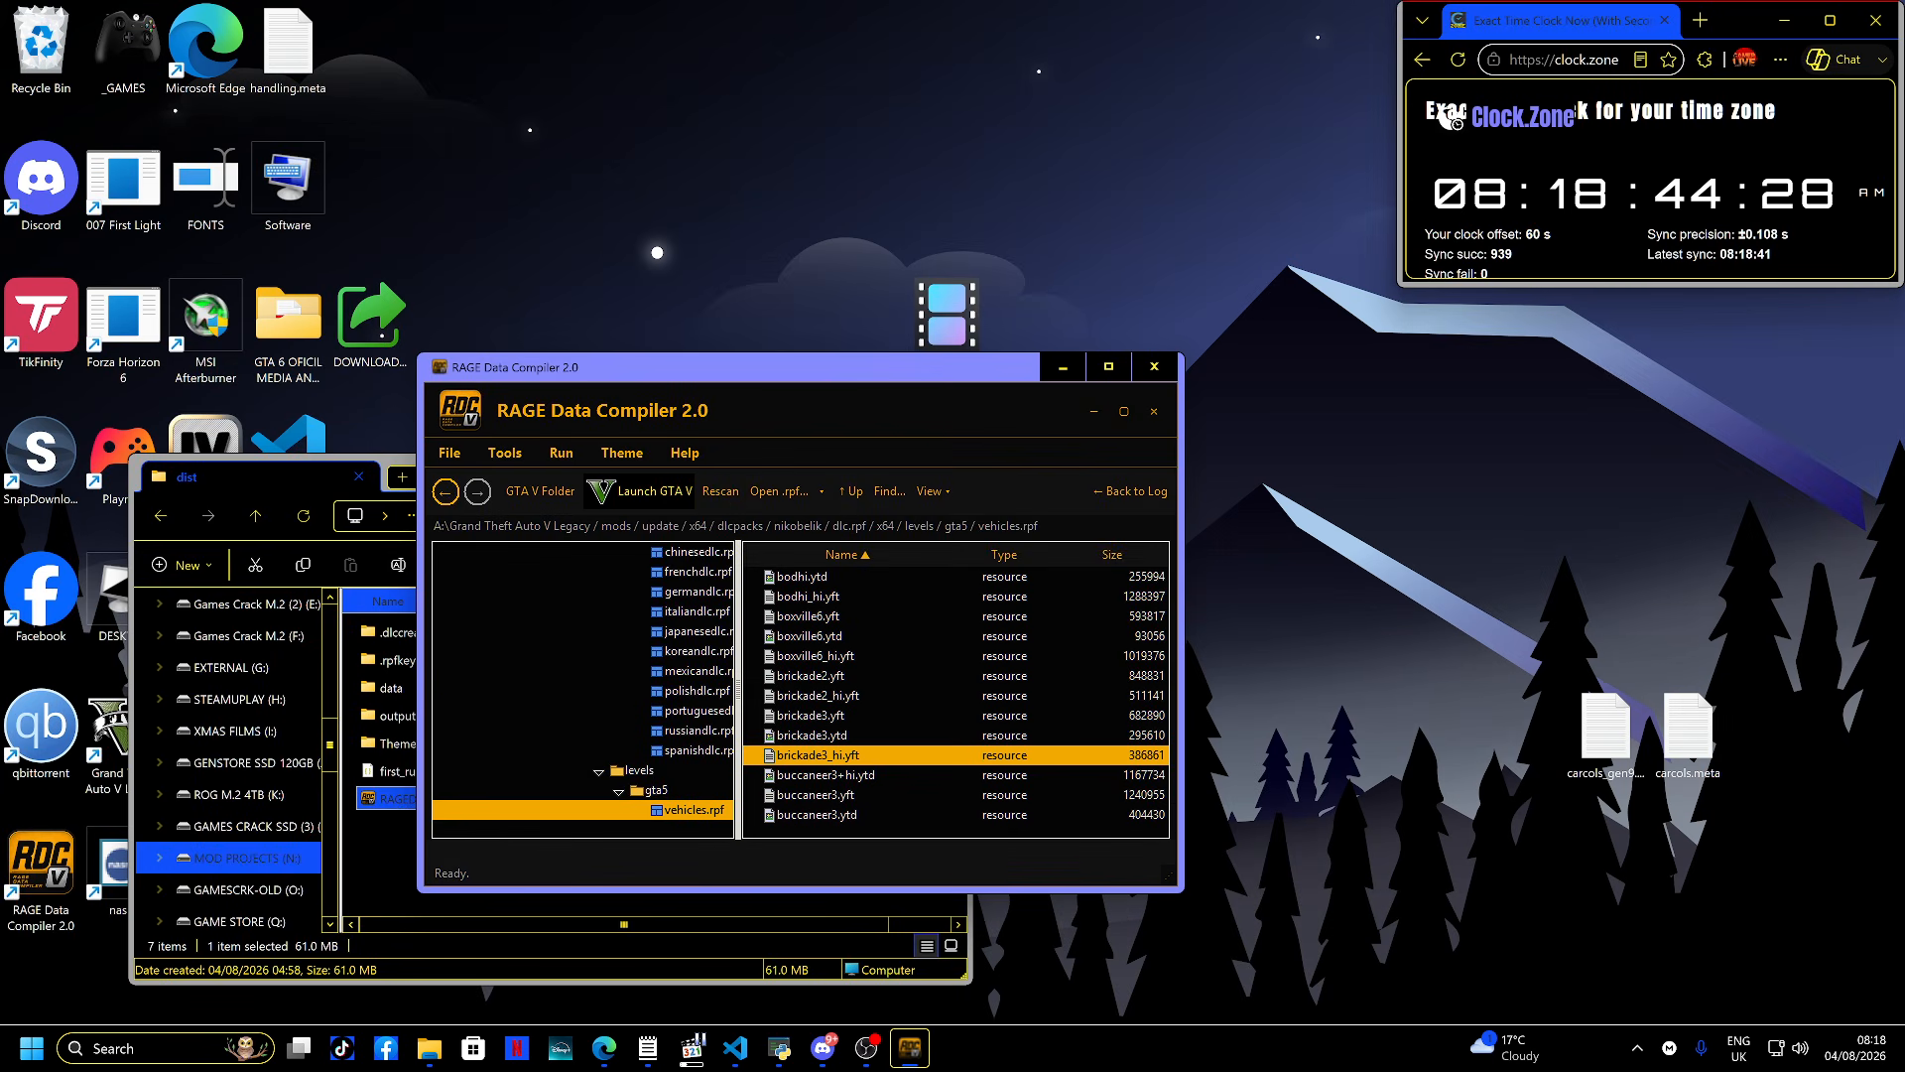
- Preview bus2_hi.yft in the 3D model viewer and close it
{"action": "scroll", "coordinate": [955, 695], "scroll_direction": "down", "scroll_amount": 4}
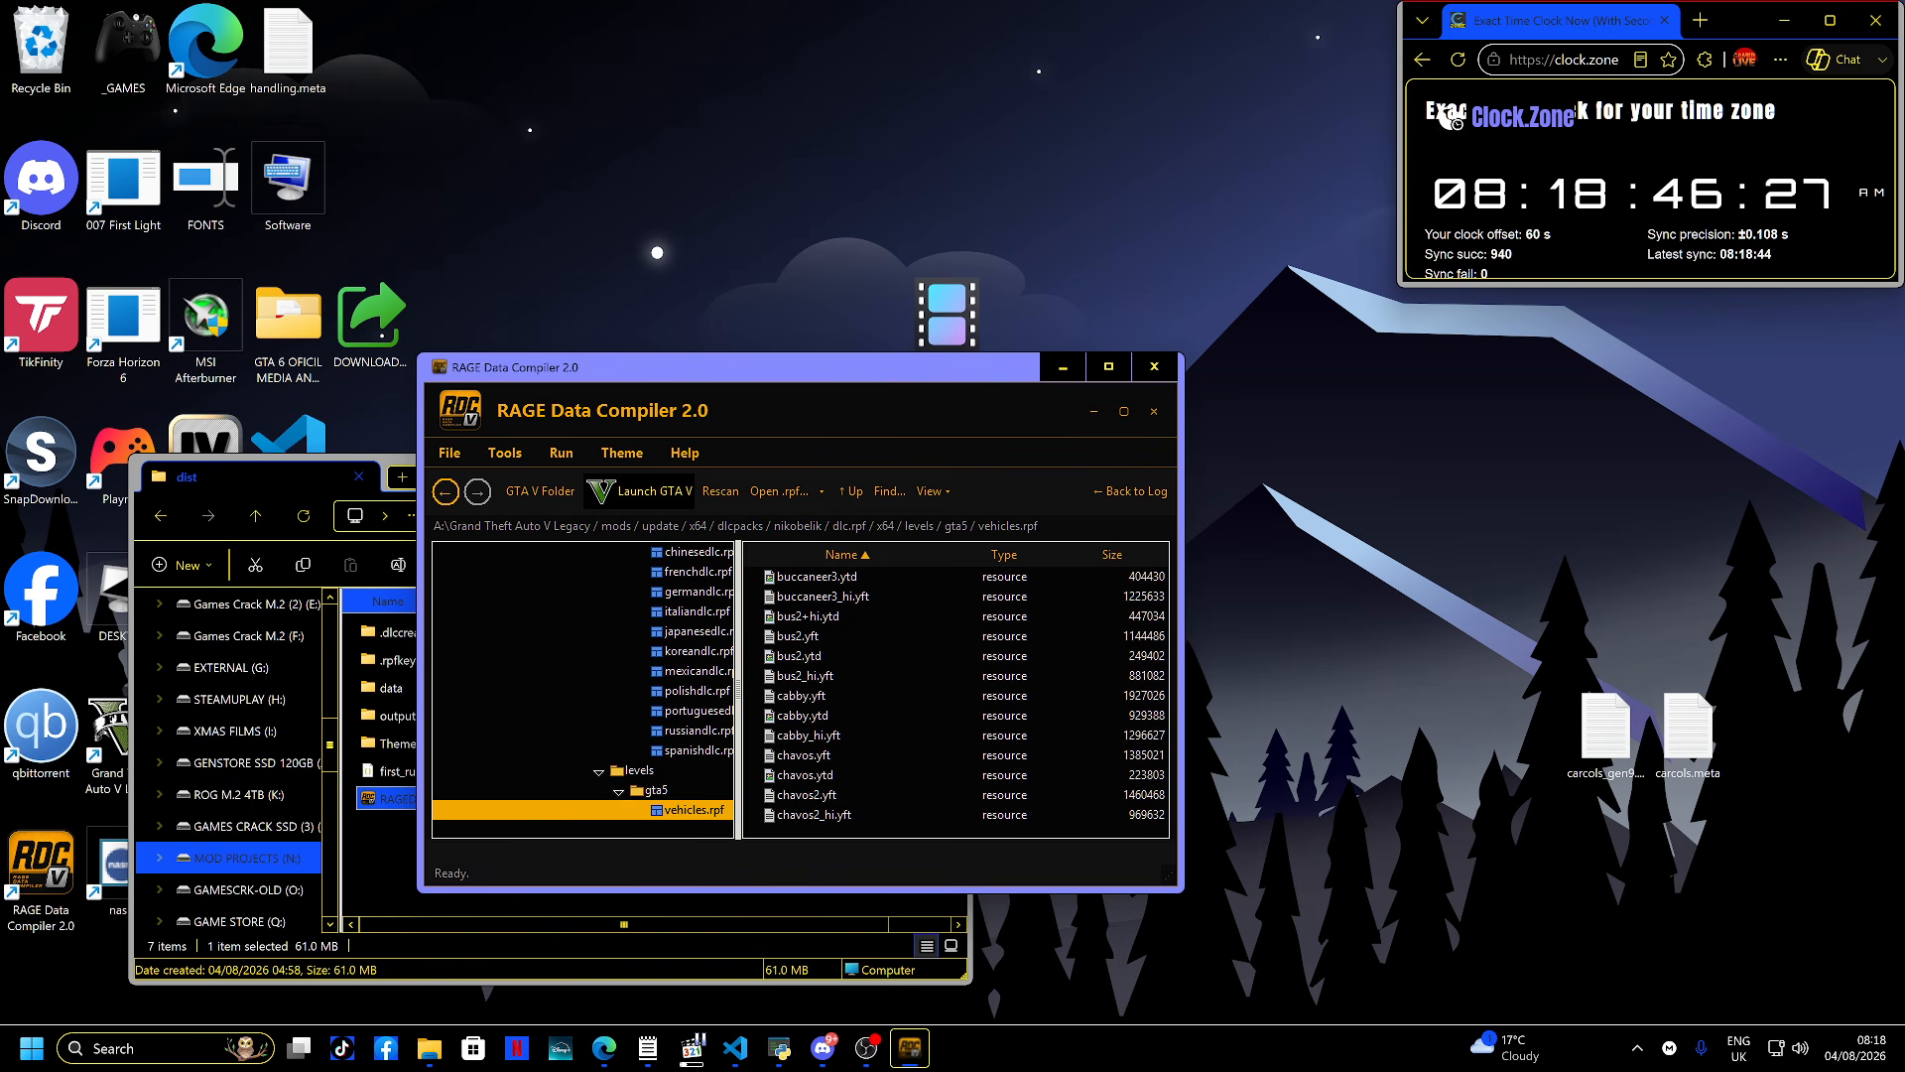
{"action": "scroll", "coordinate": [956, 694], "scroll_direction": "up", "scroll_amount": 1}
{"action": "double_click", "coordinate": [809, 696]}
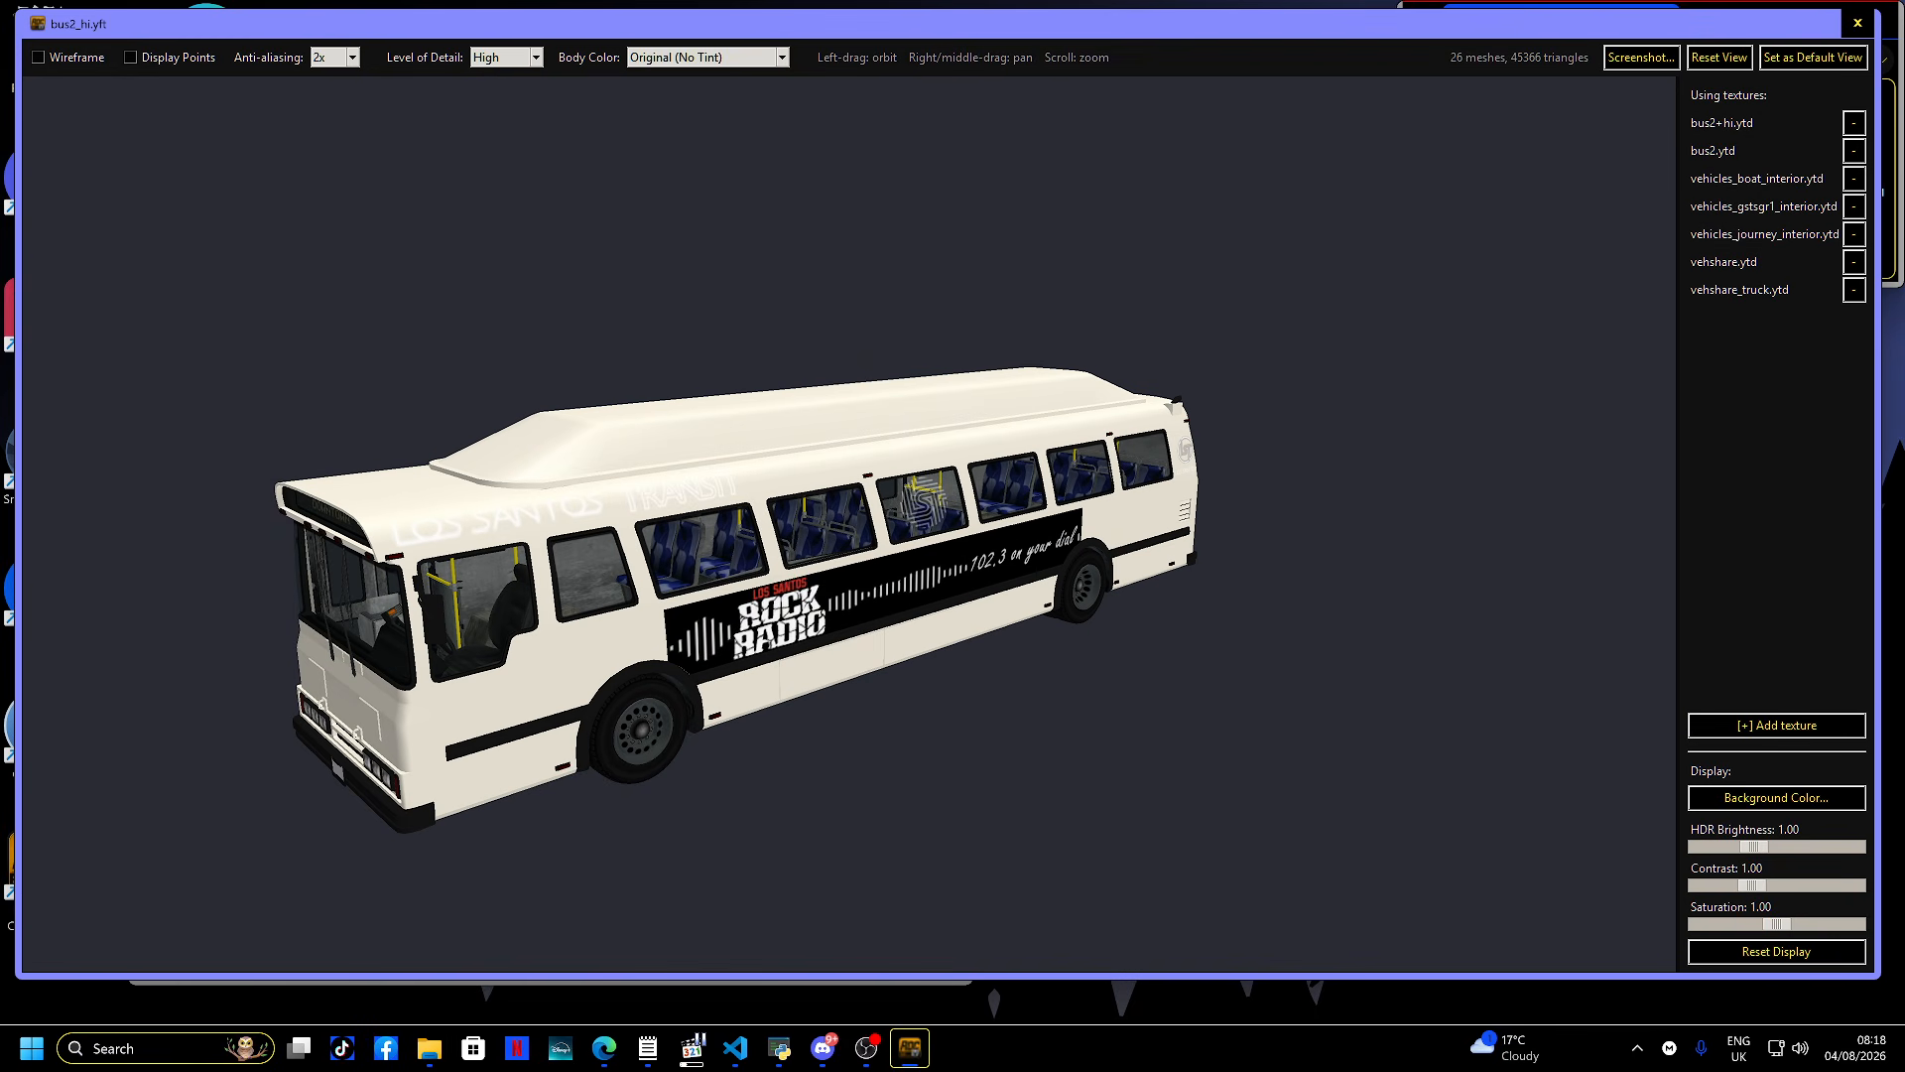
{"action": "left_click", "coordinate": [1857, 23]}
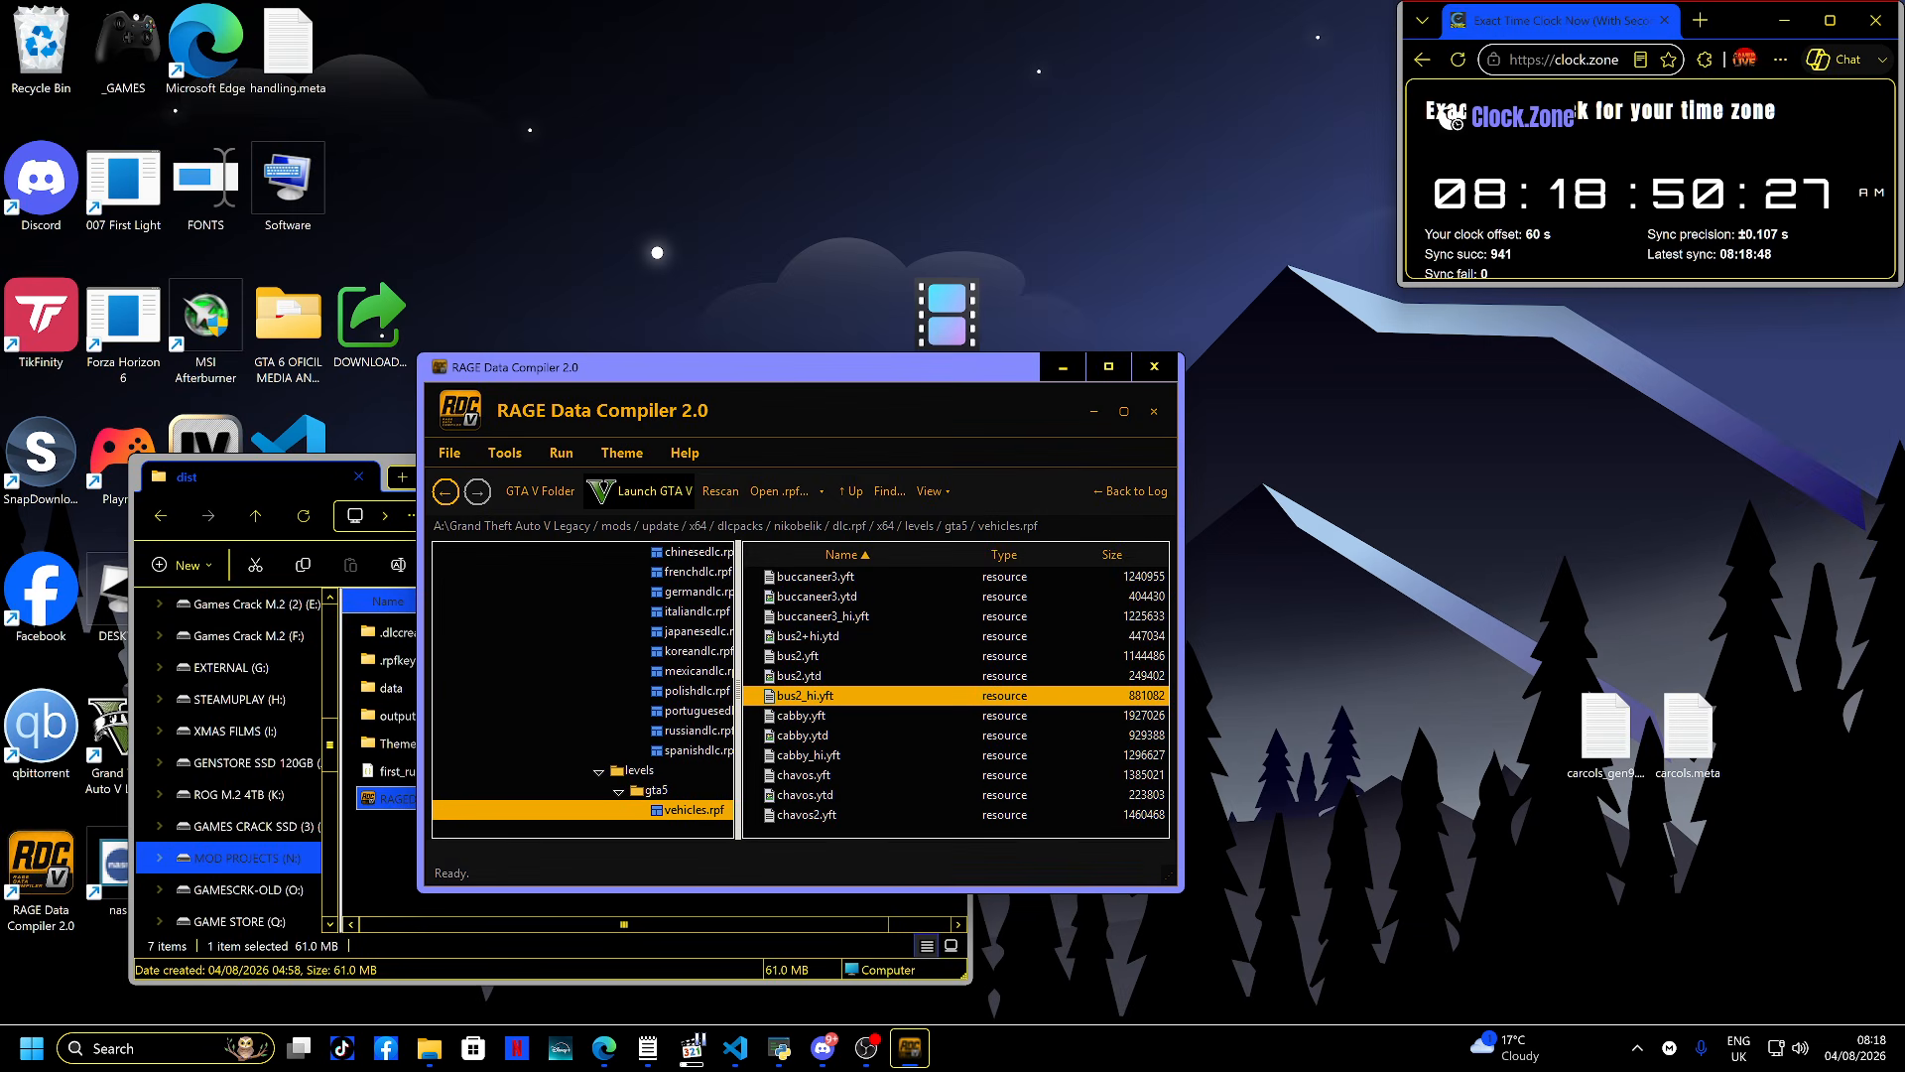
- Scroll down the vehicles.rpf list to preview noose_hi.yft in the 3D model viewer and close it
{"action": "scroll", "coordinate": [956, 694], "scroll_direction": "down", "scroll_amount": 4}
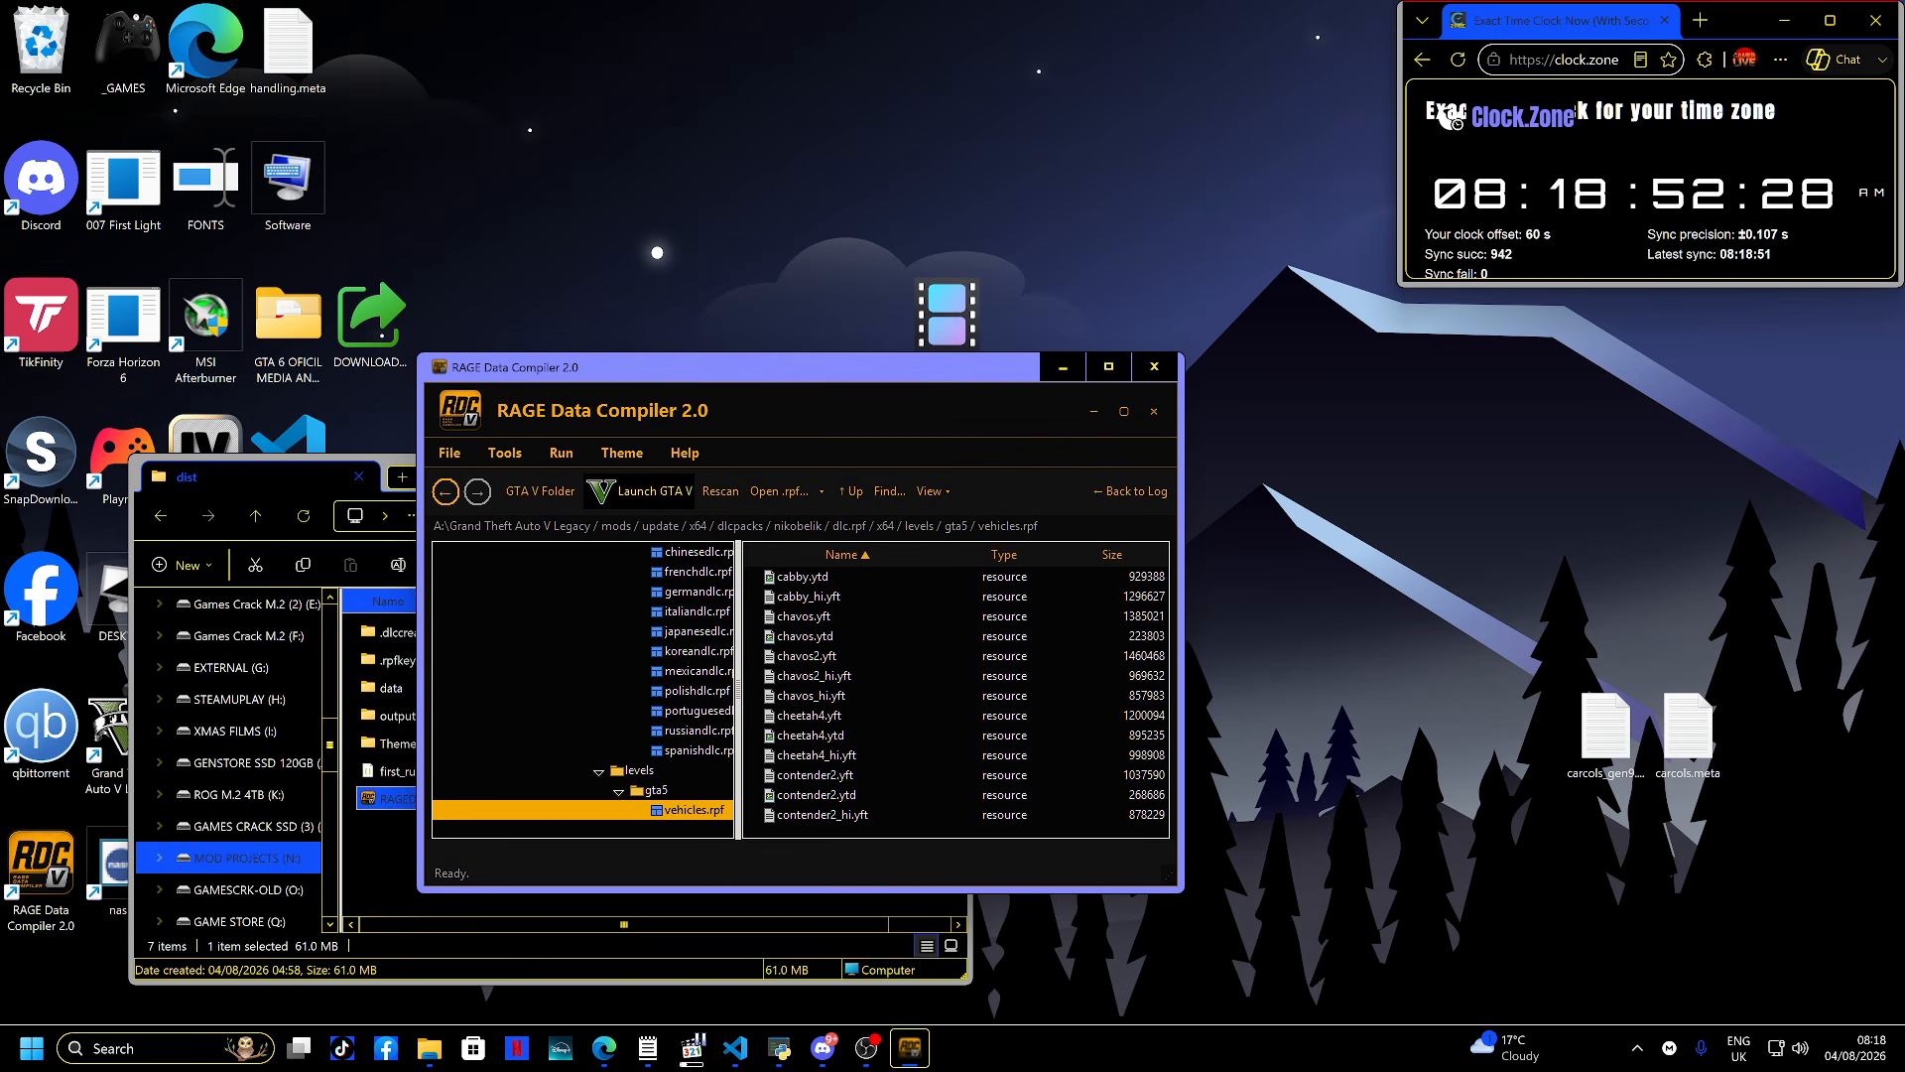
{"action": "scroll", "coordinate": [955, 694], "scroll_direction": "down", "scroll_amount": 8}
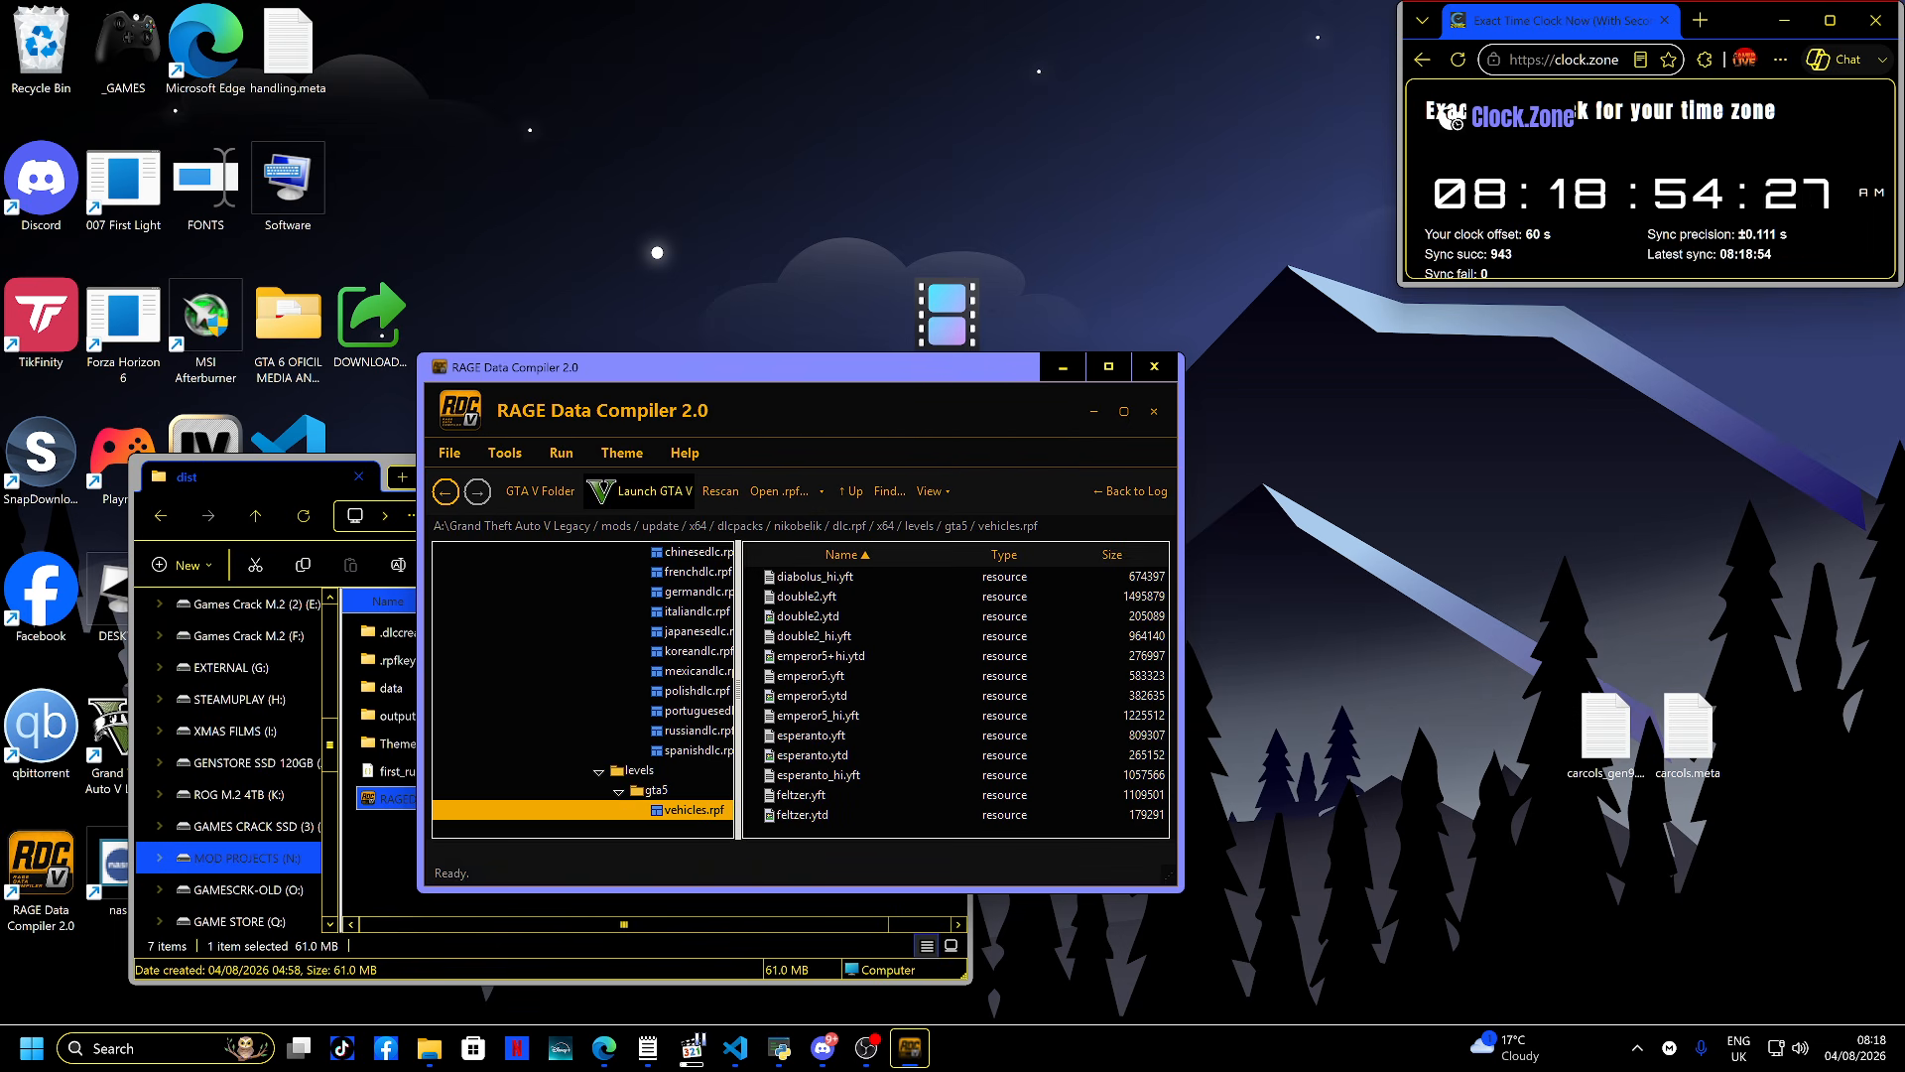
{"action": "scroll", "coordinate": [956, 694], "scroll_direction": "down", "scroll_amount": 8}
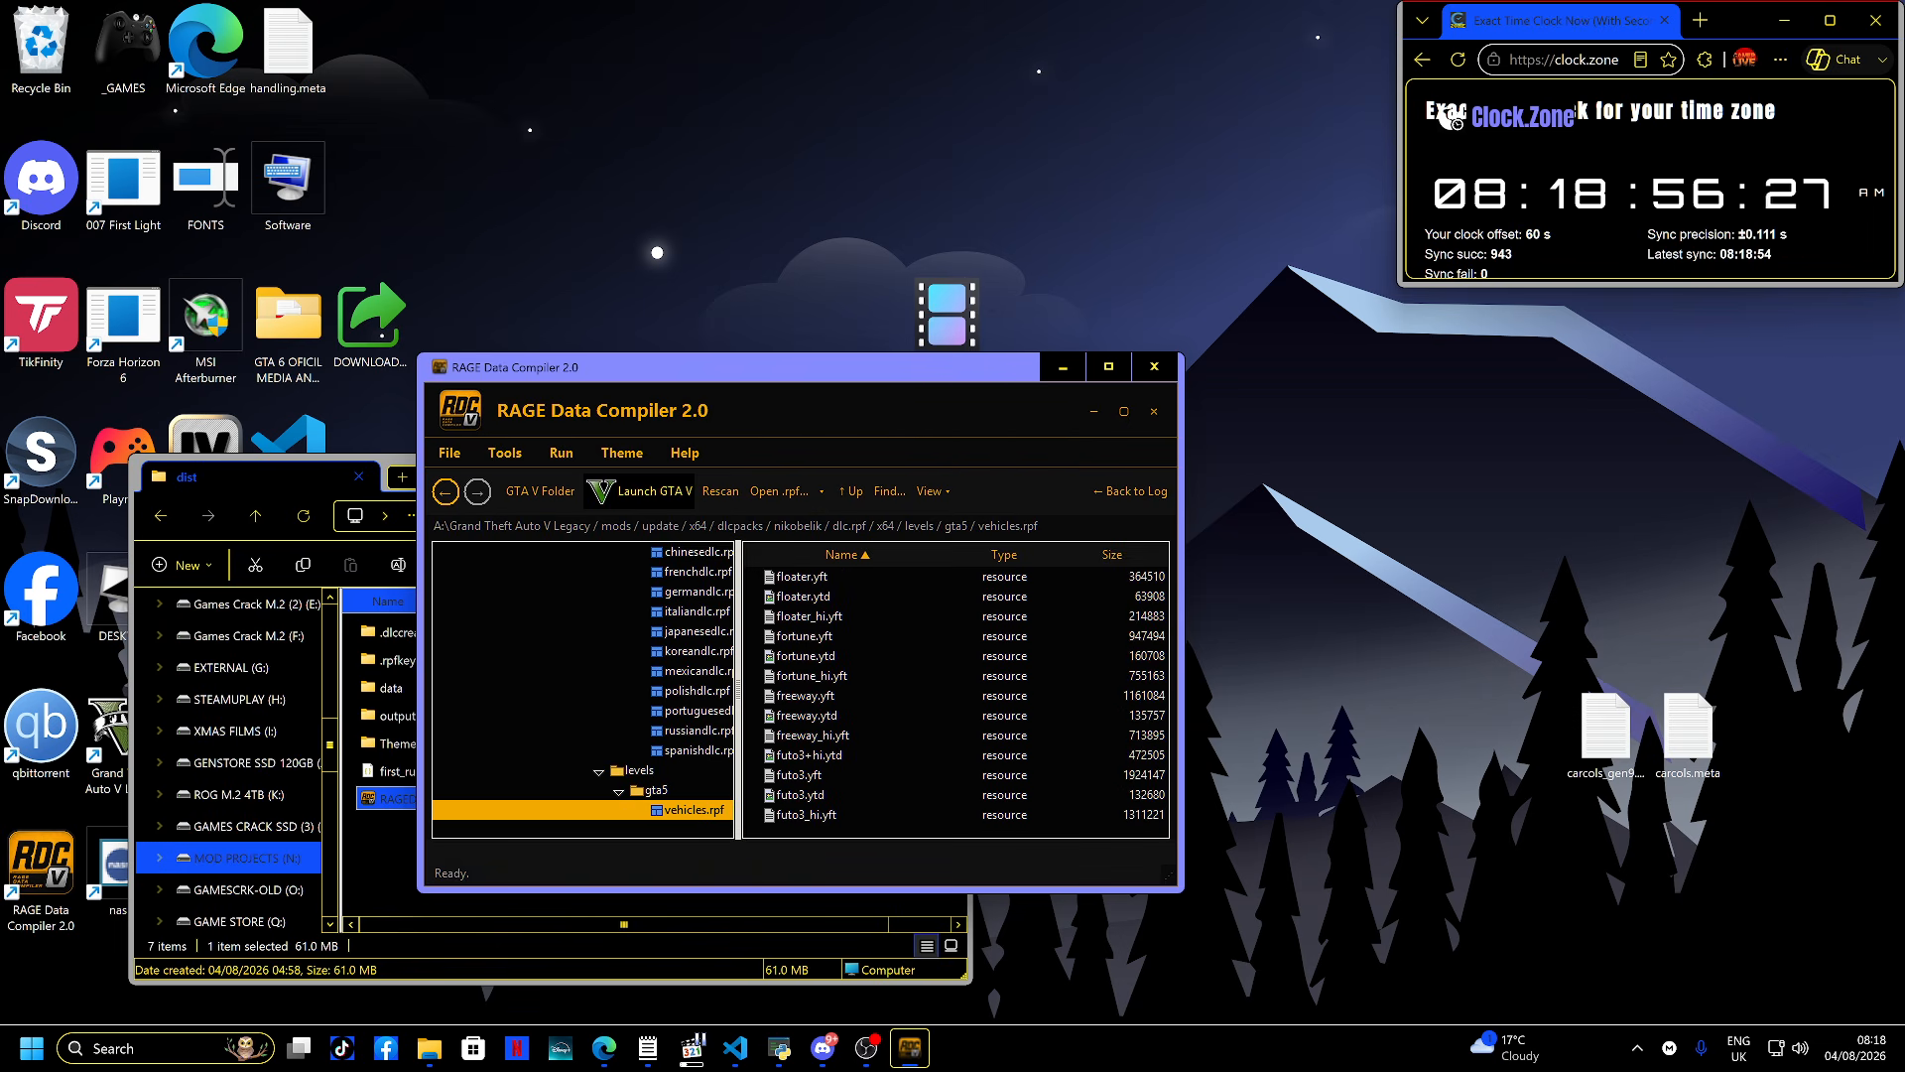
{"action": "scroll", "coordinate": [956, 694], "scroll_direction": "down", "scroll_amount": 8}
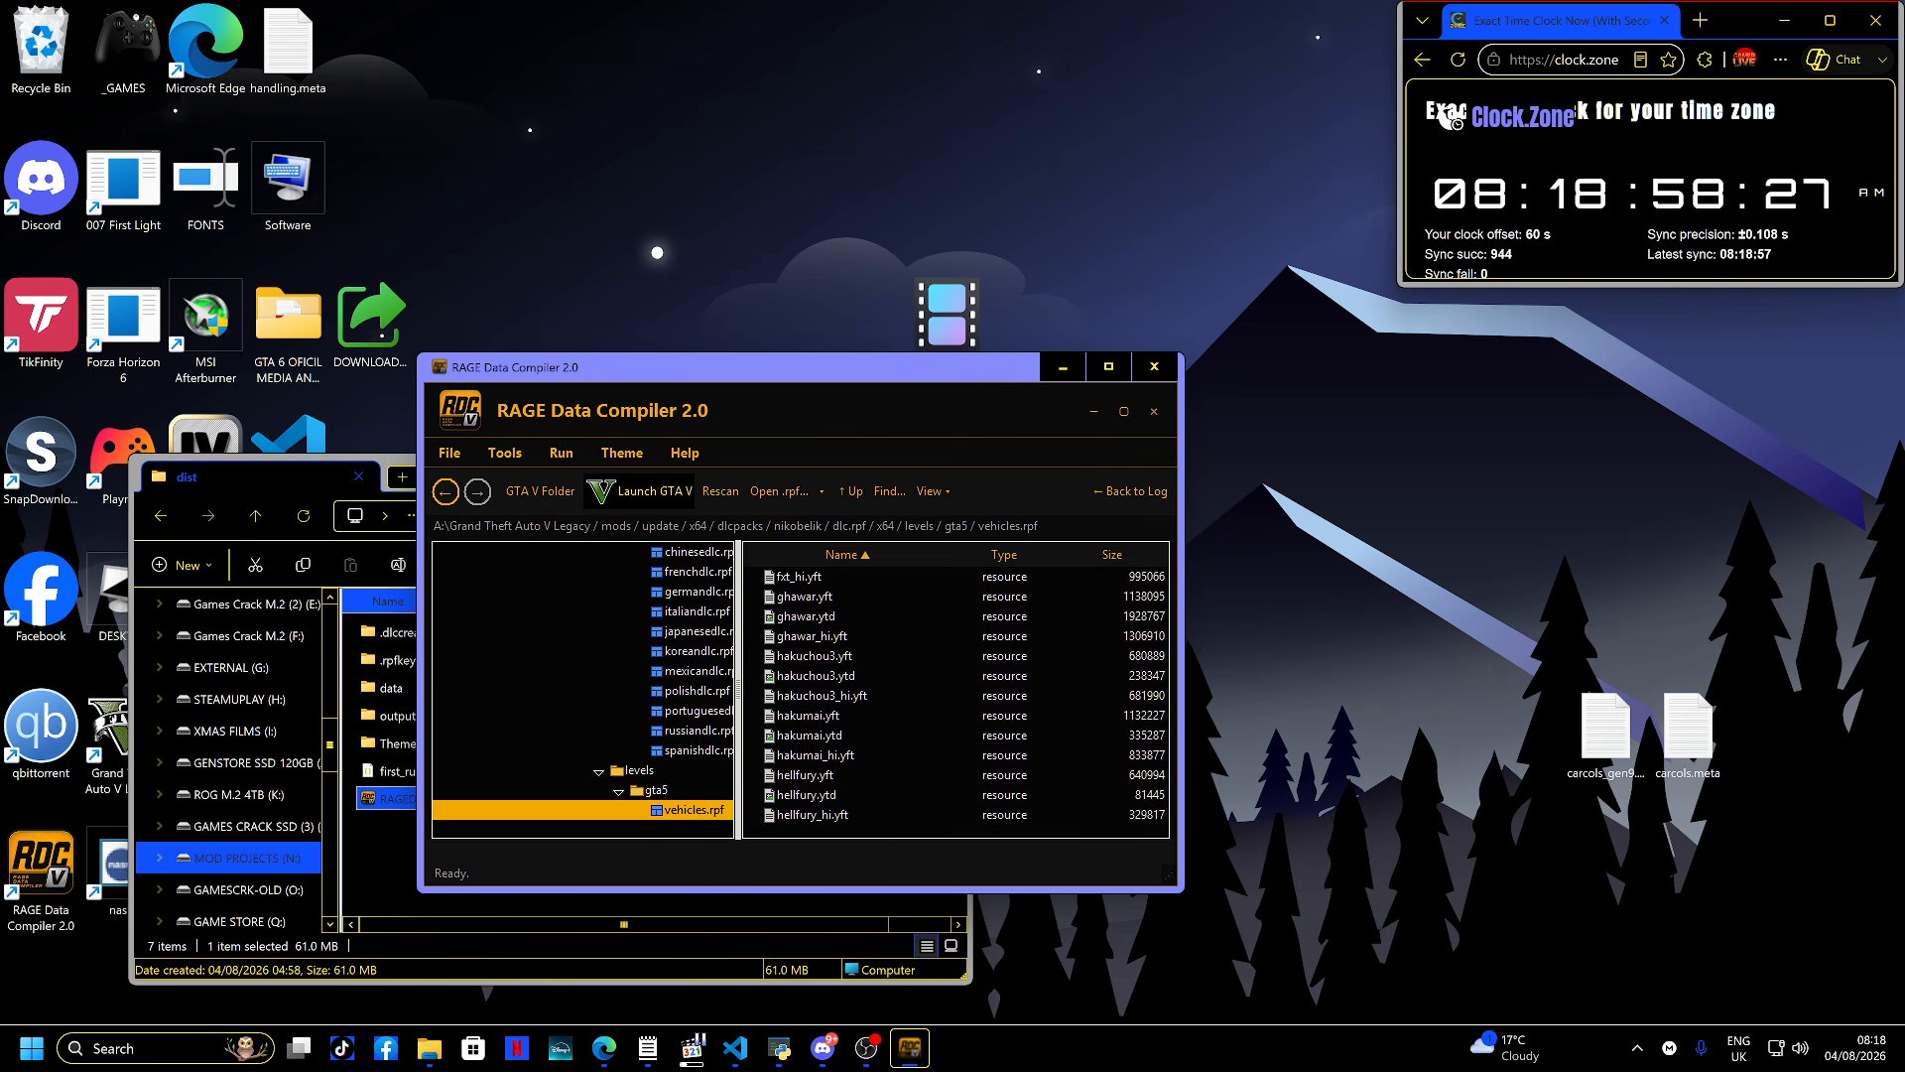
{"action": "scroll", "coordinate": [956, 694], "scroll_direction": "down", "scroll_amount": 8}
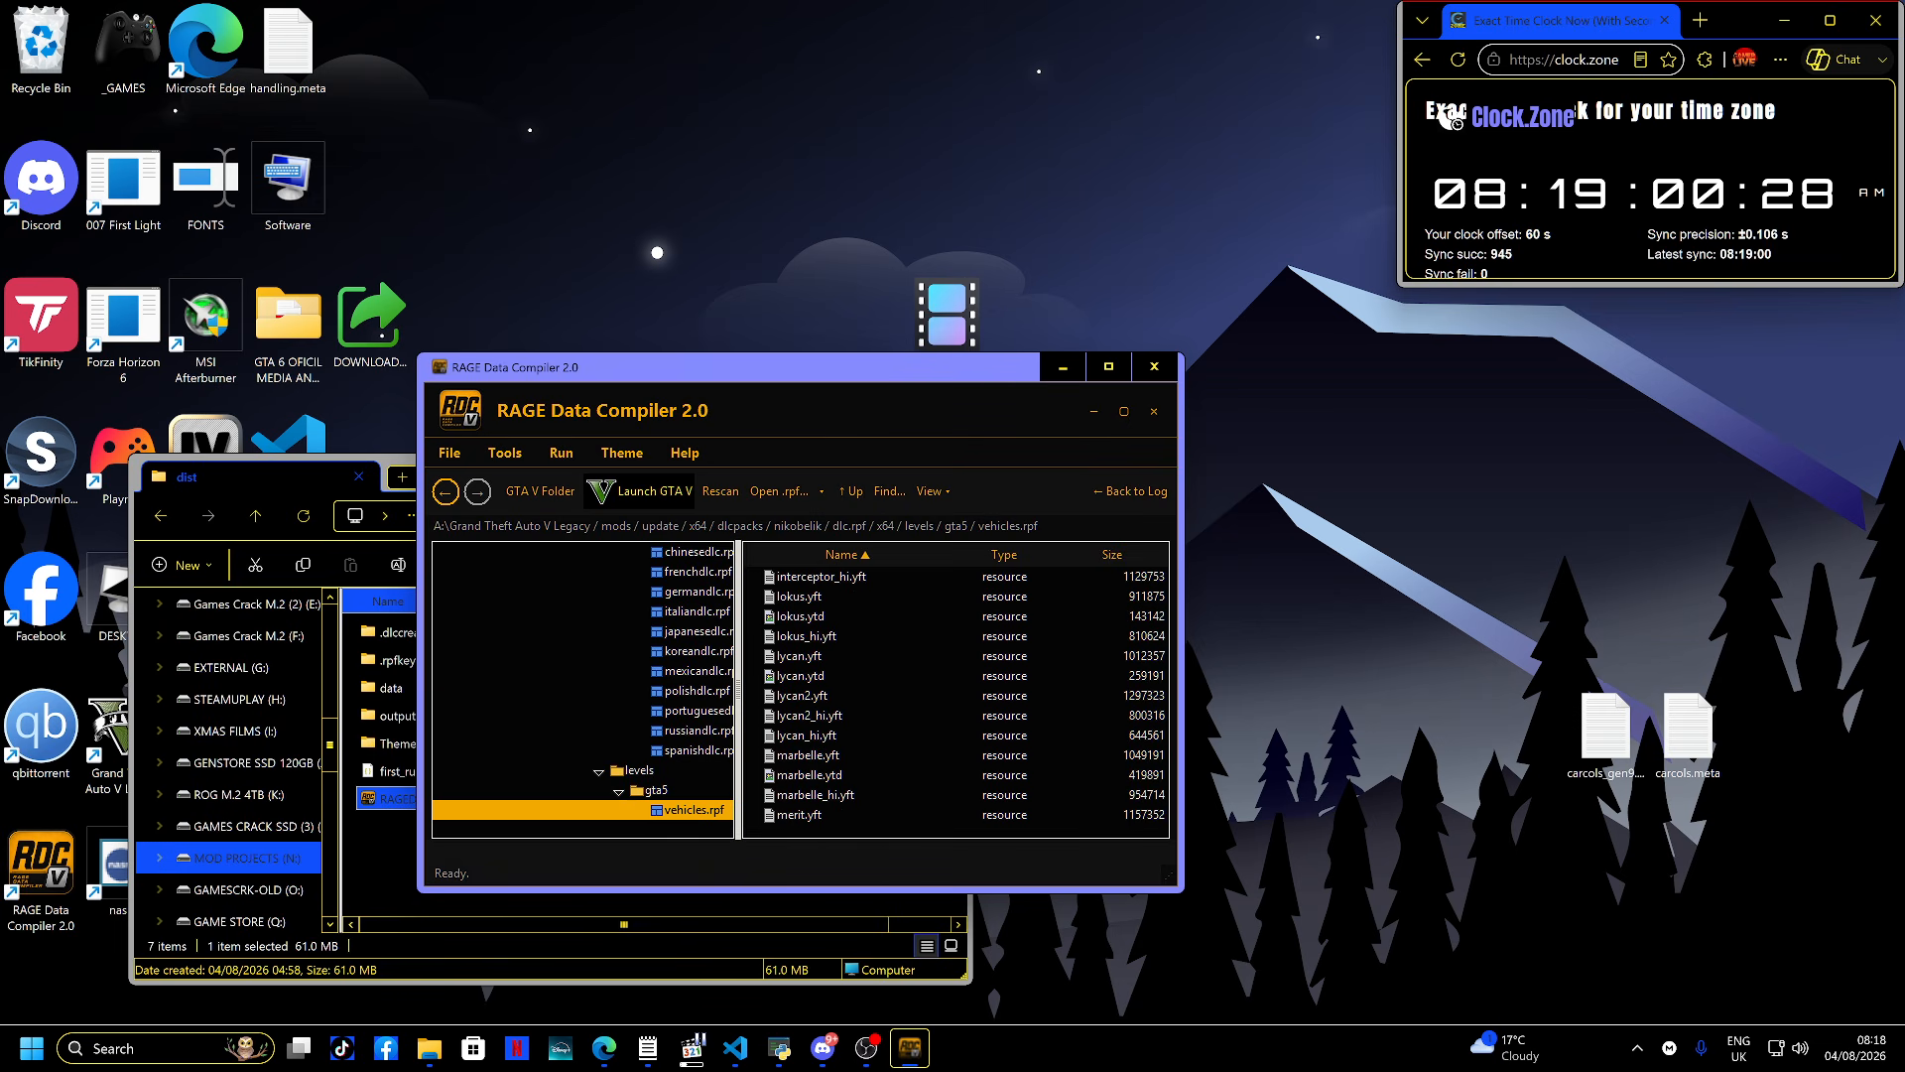
{"action": "scroll", "coordinate": [956, 695], "scroll_direction": "down", "scroll_amount": 5}
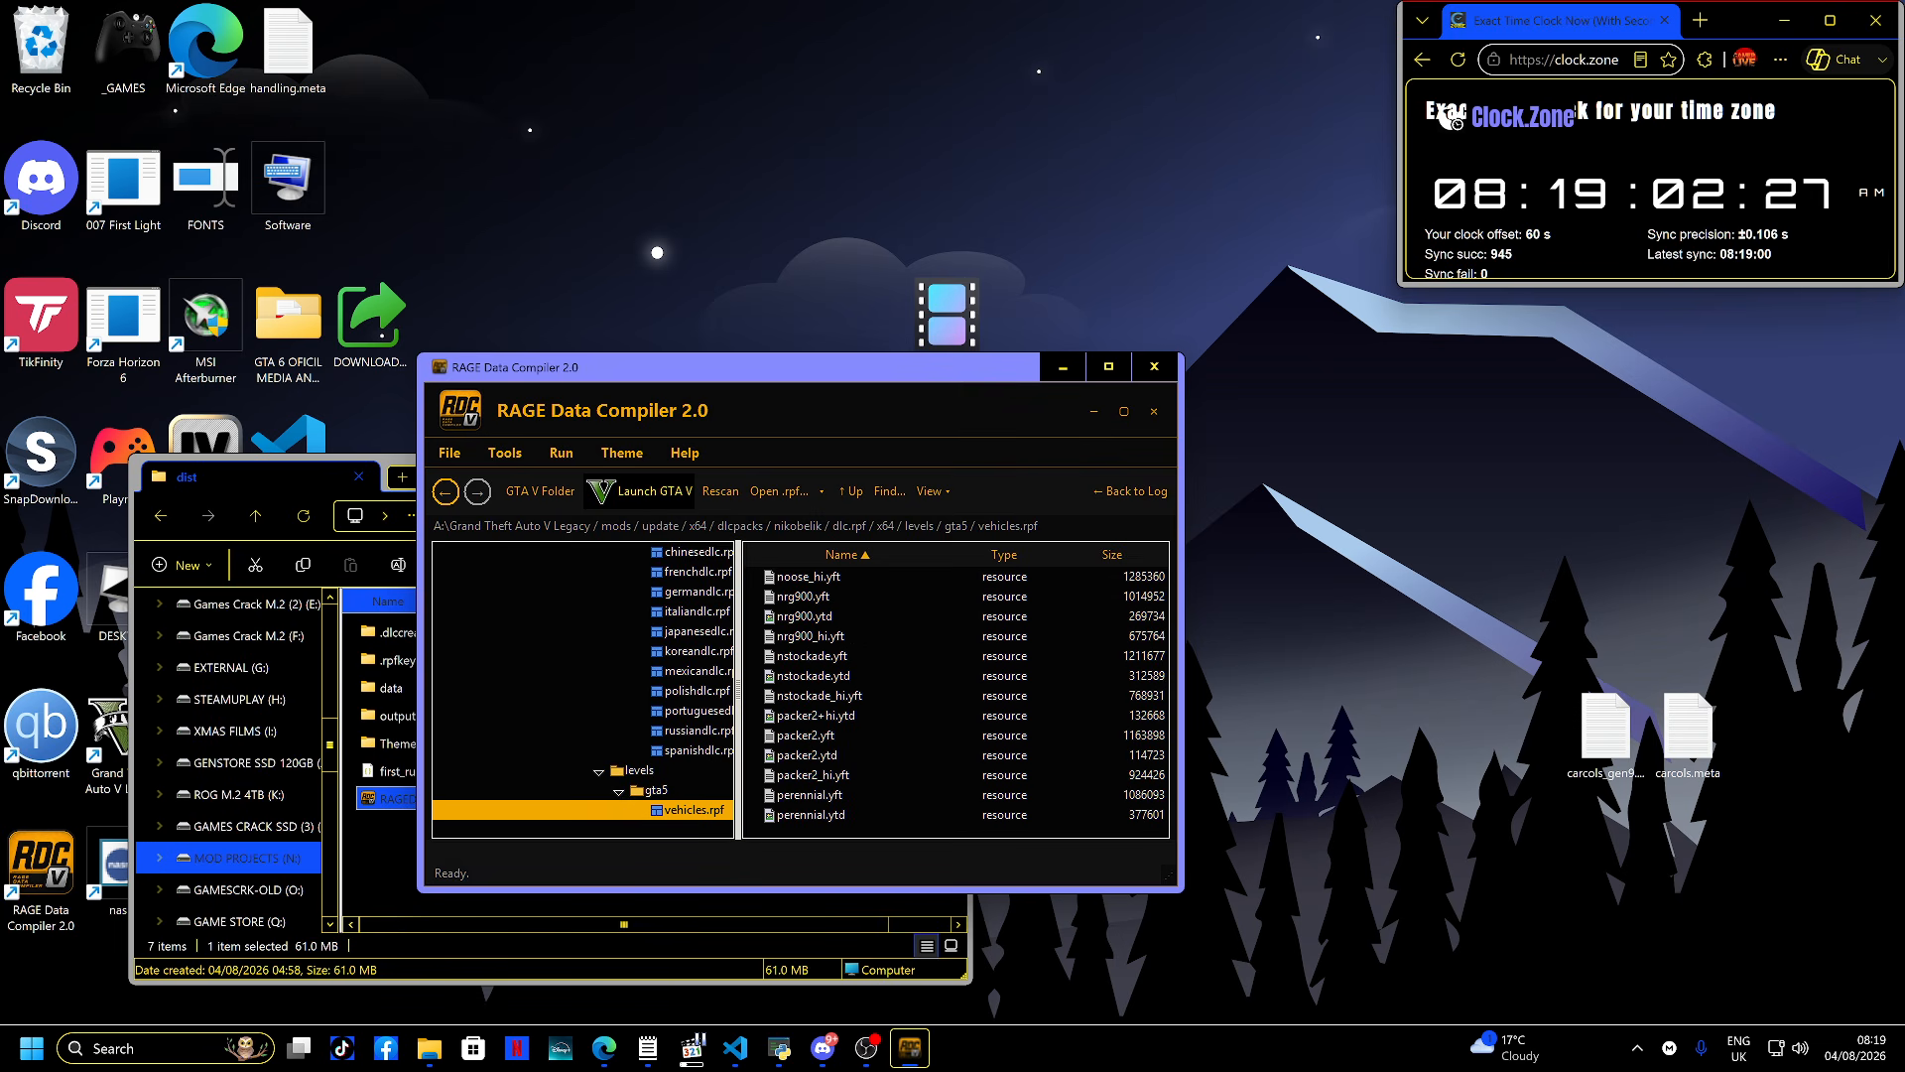
{"action": "double_click", "coordinate": [809, 676]}
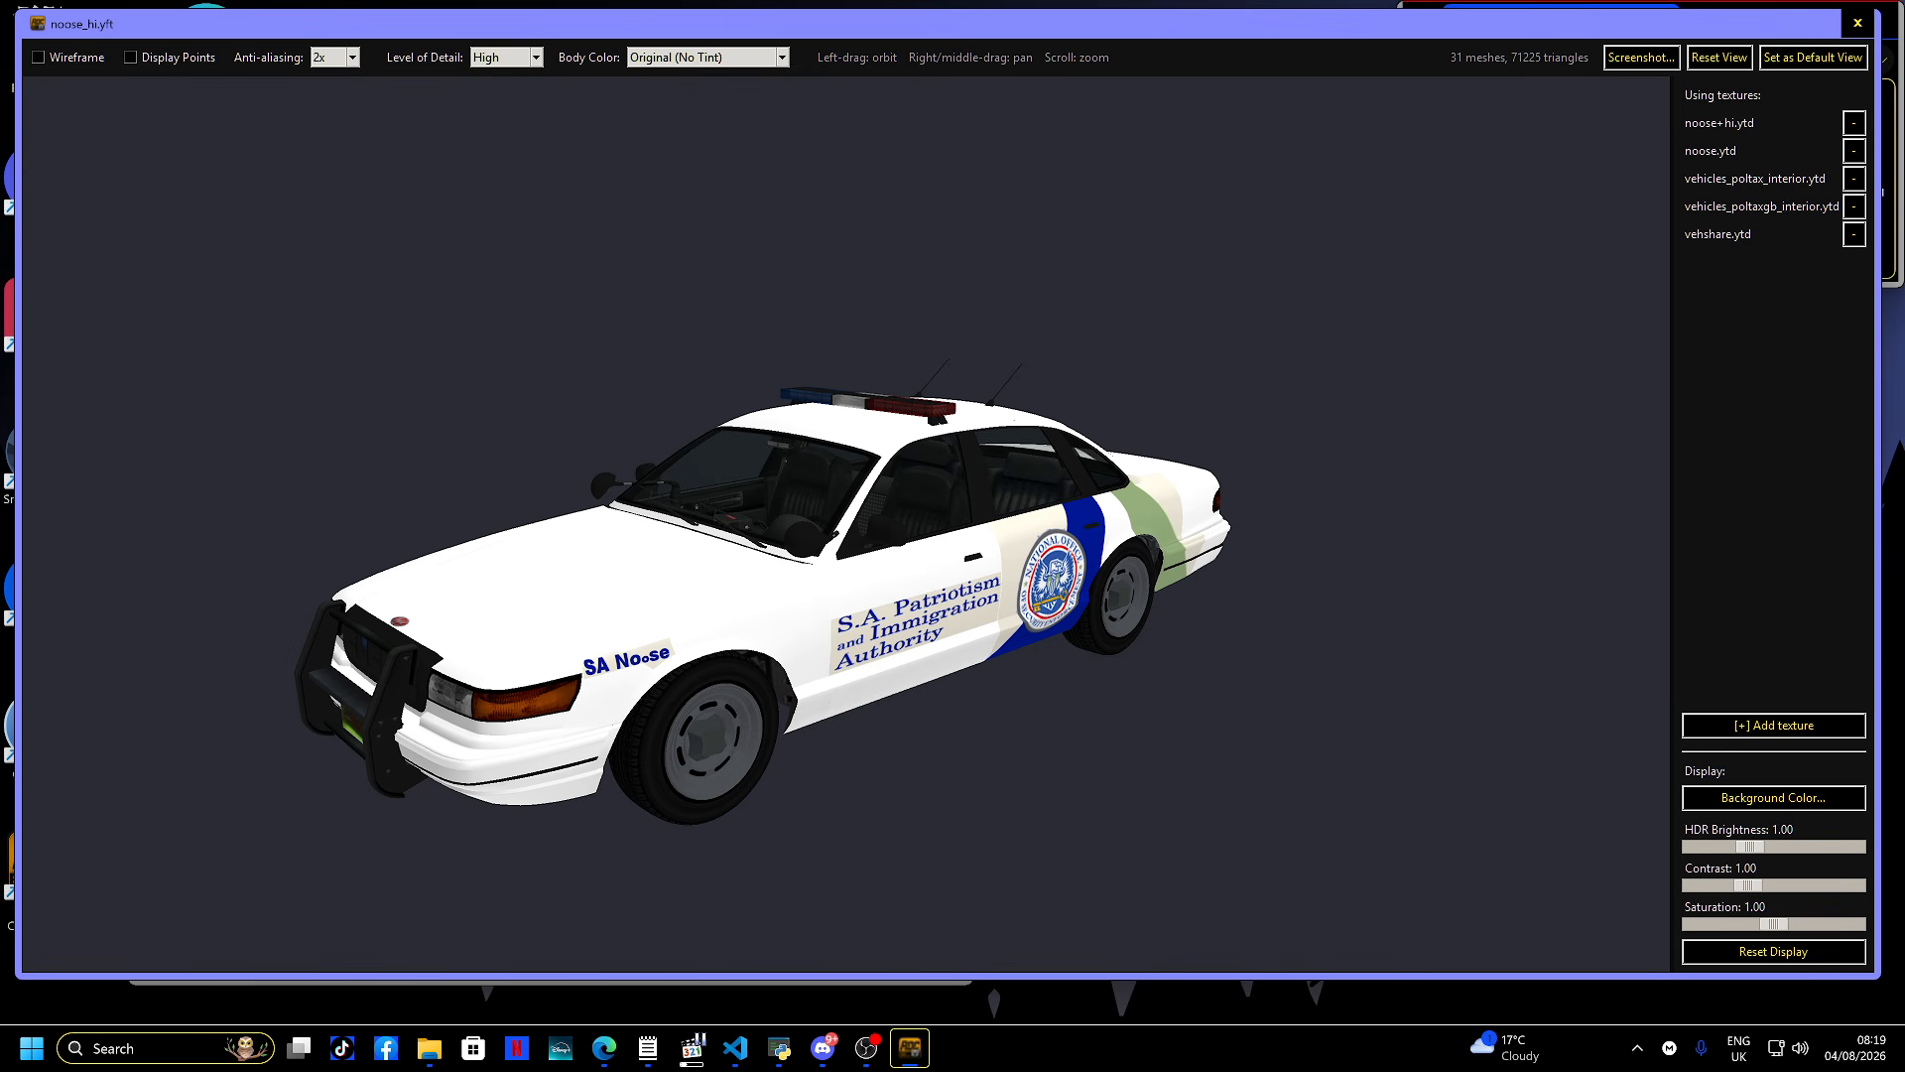
{"action": "left_click", "coordinate": [1857, 23]}
- Scroll the vehicles.rpf list to open police6_hi.yft in the 3D model viewer and switch it to Livery 2
{"action": "scroll", "coordinate": [956, 694], "scroll_direction": "down", "scroll_amount": 8}
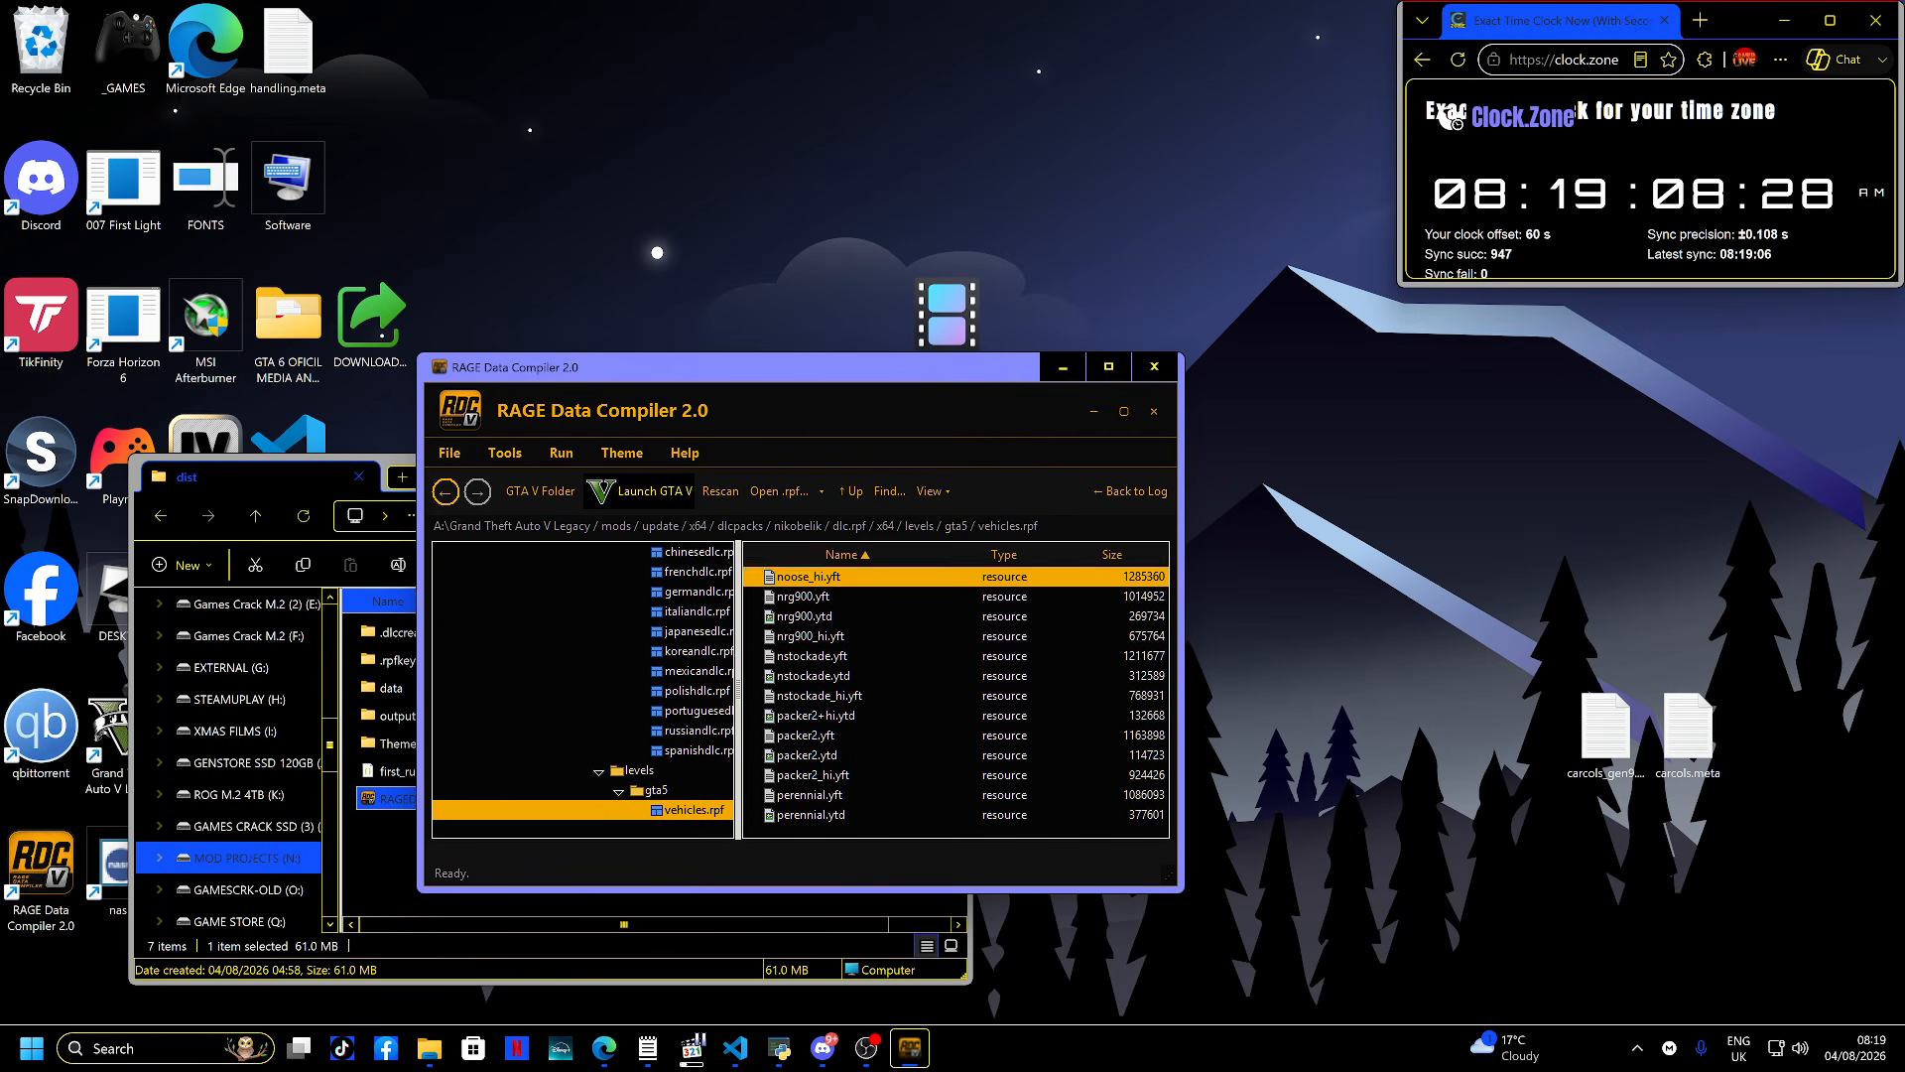
{"action": "scroll", "coordinate": [955, 694], "scroll_direction": "down", "scroll_amount": 4}
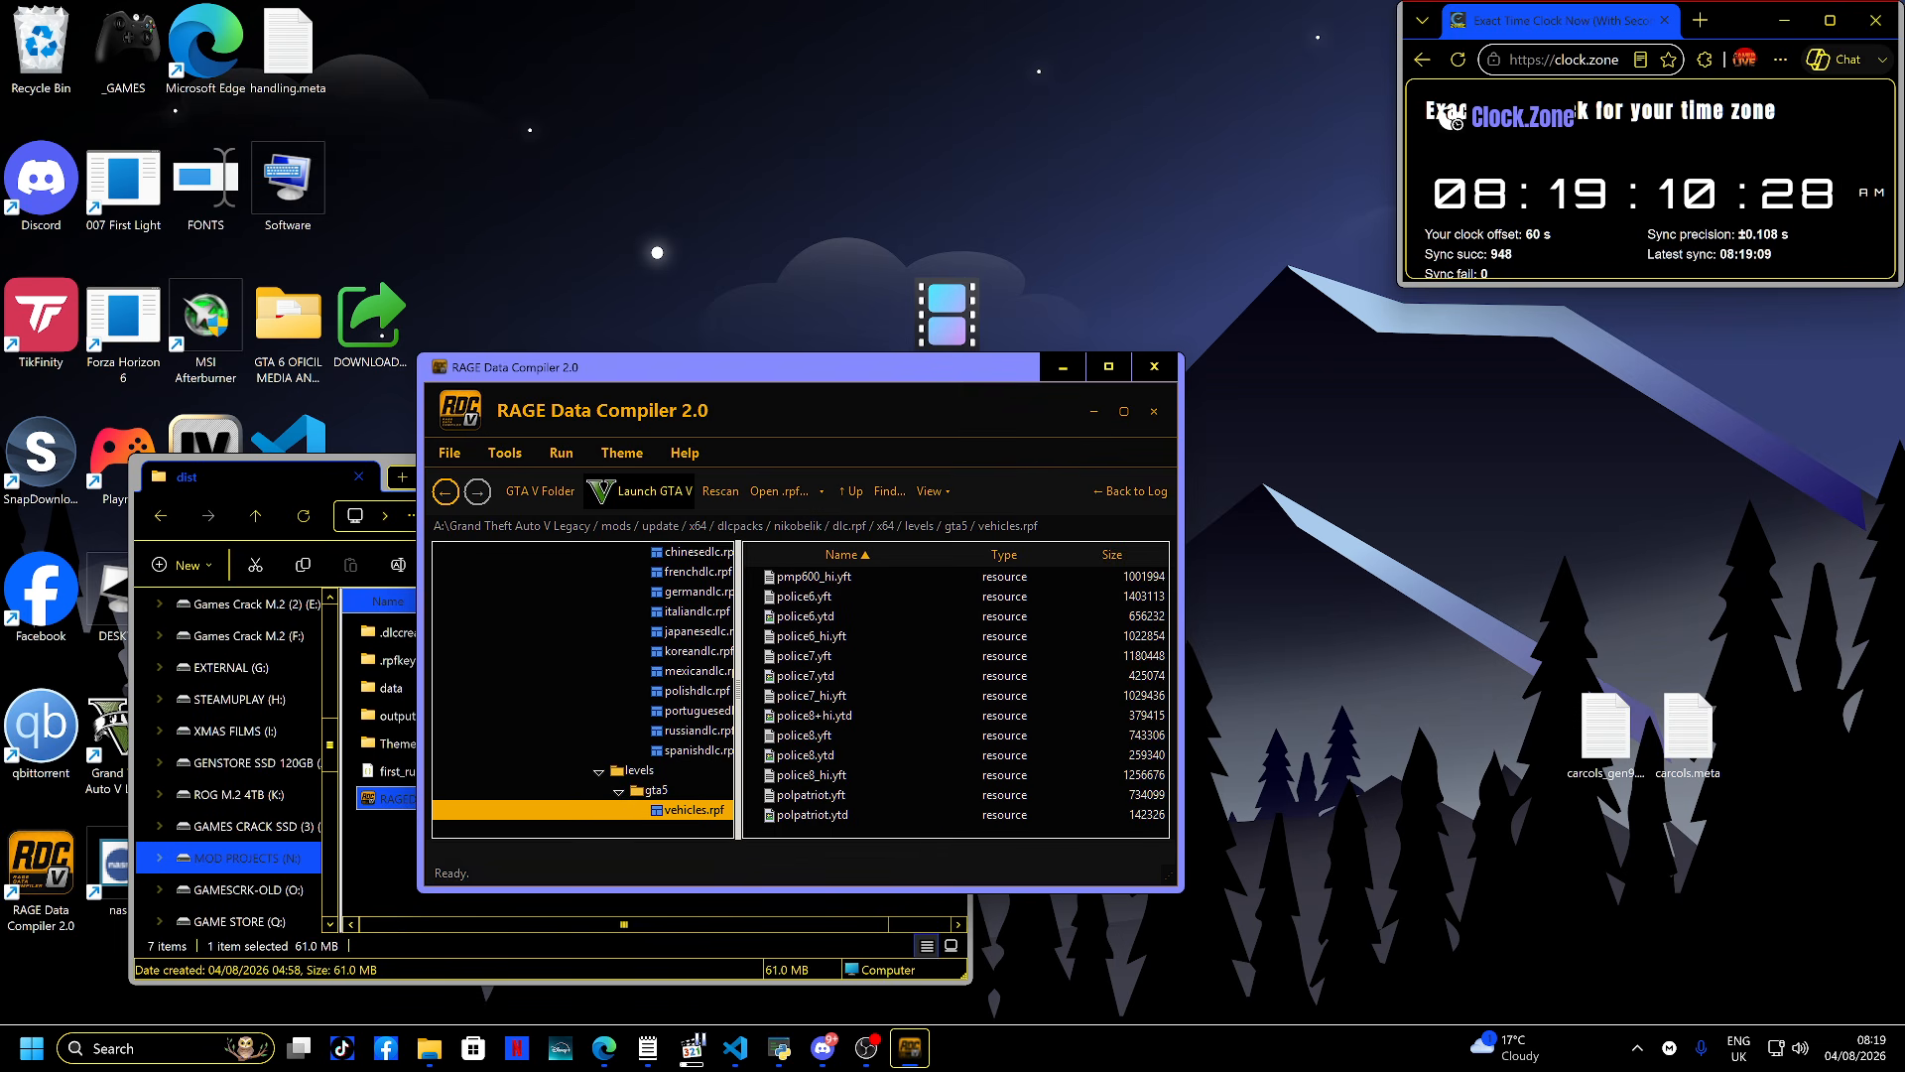
{"action": "scroll", "coordinate": [955, 694], "scroll_direction": "up", "scroll_amount": 2}
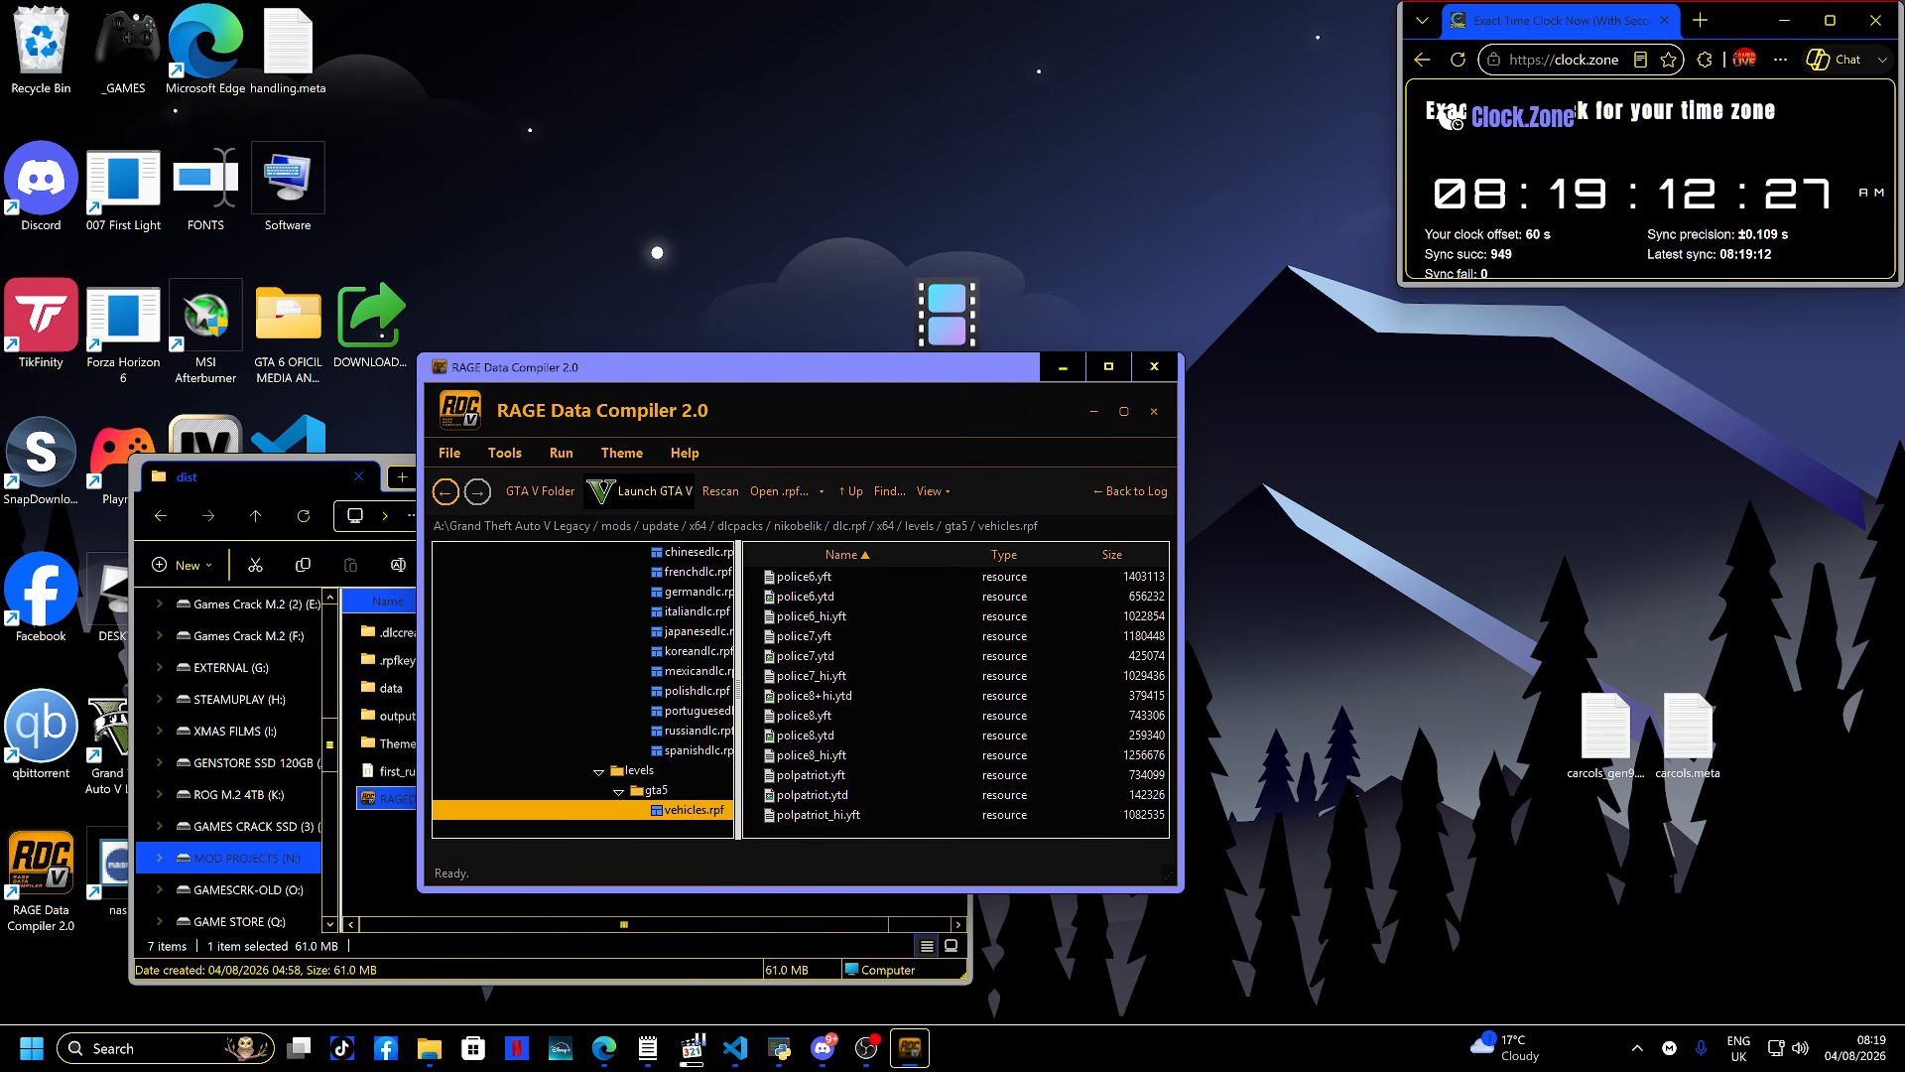
{"action": "scroll", "coordinate": [956, 695], "scroll_direction": "up", "scroll_amount": 1}
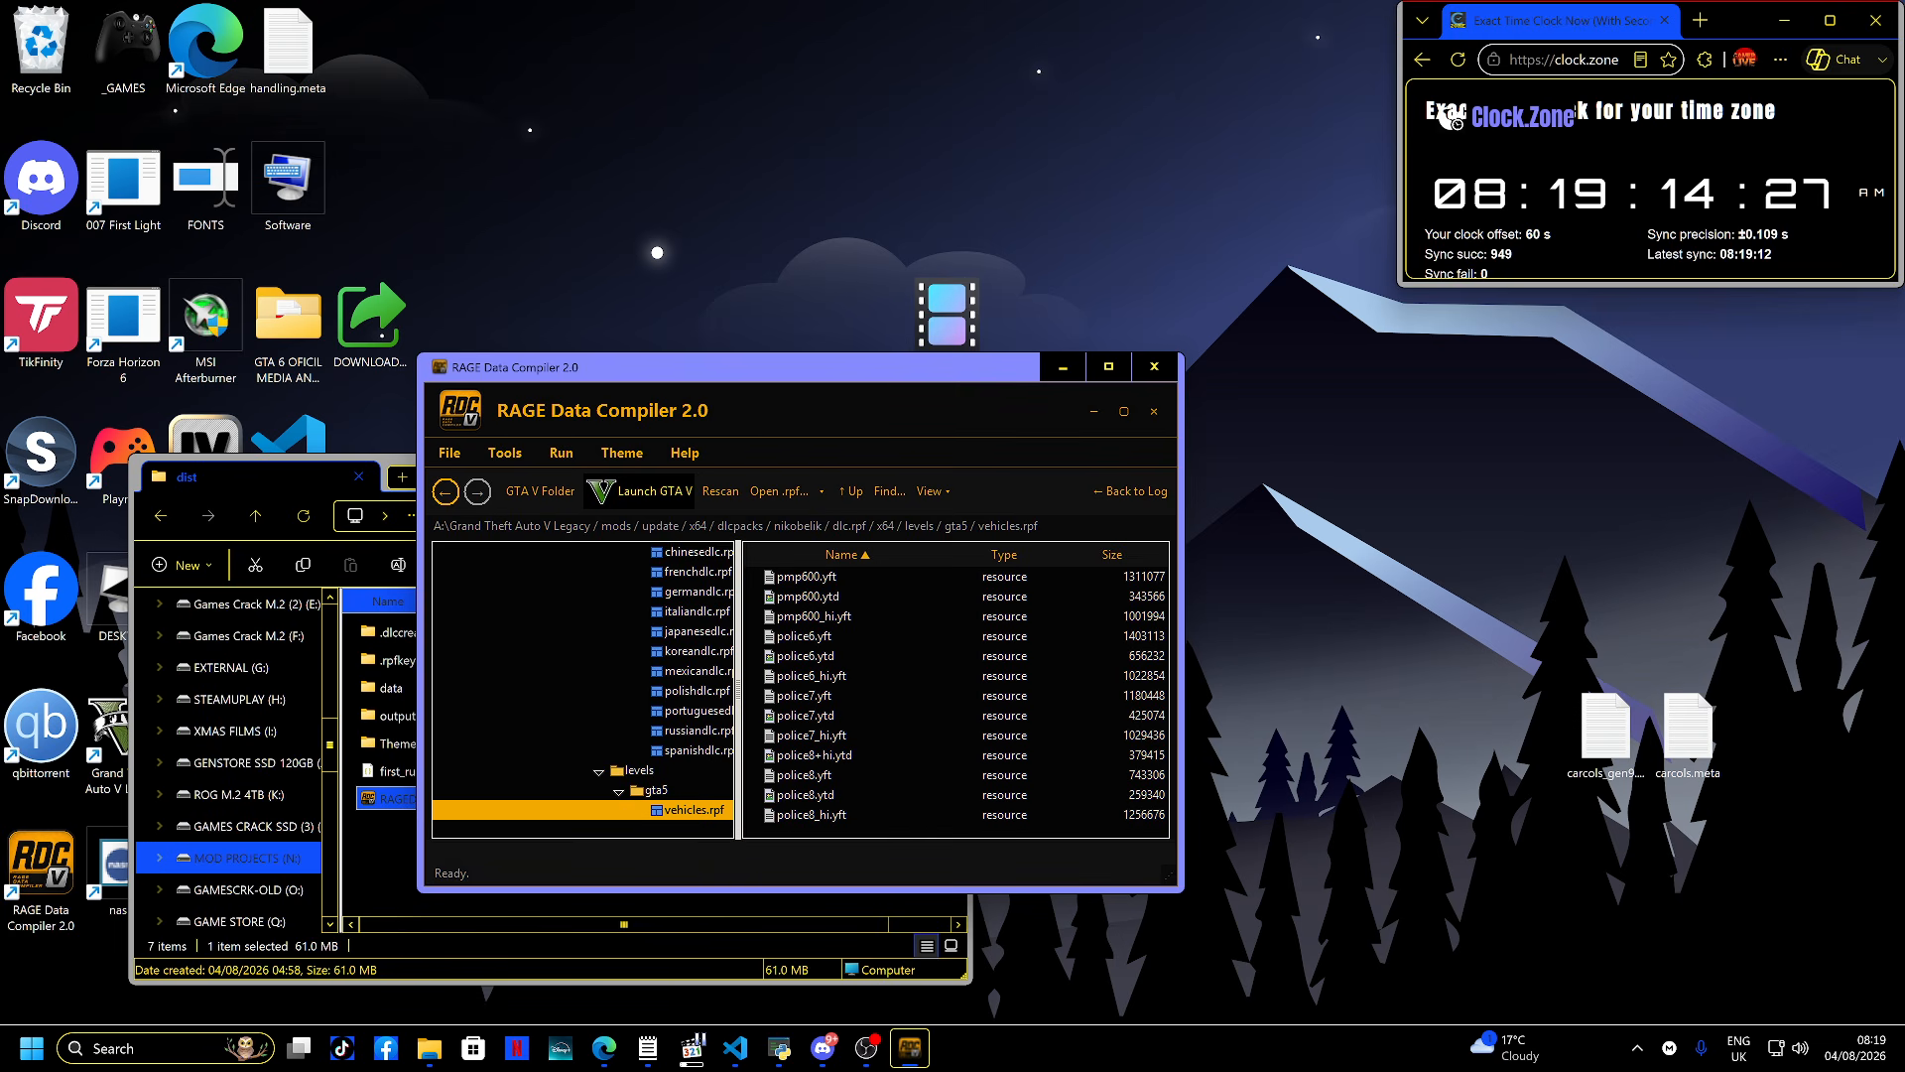
{"action": "double_click", "coordinate": [812, 676]}
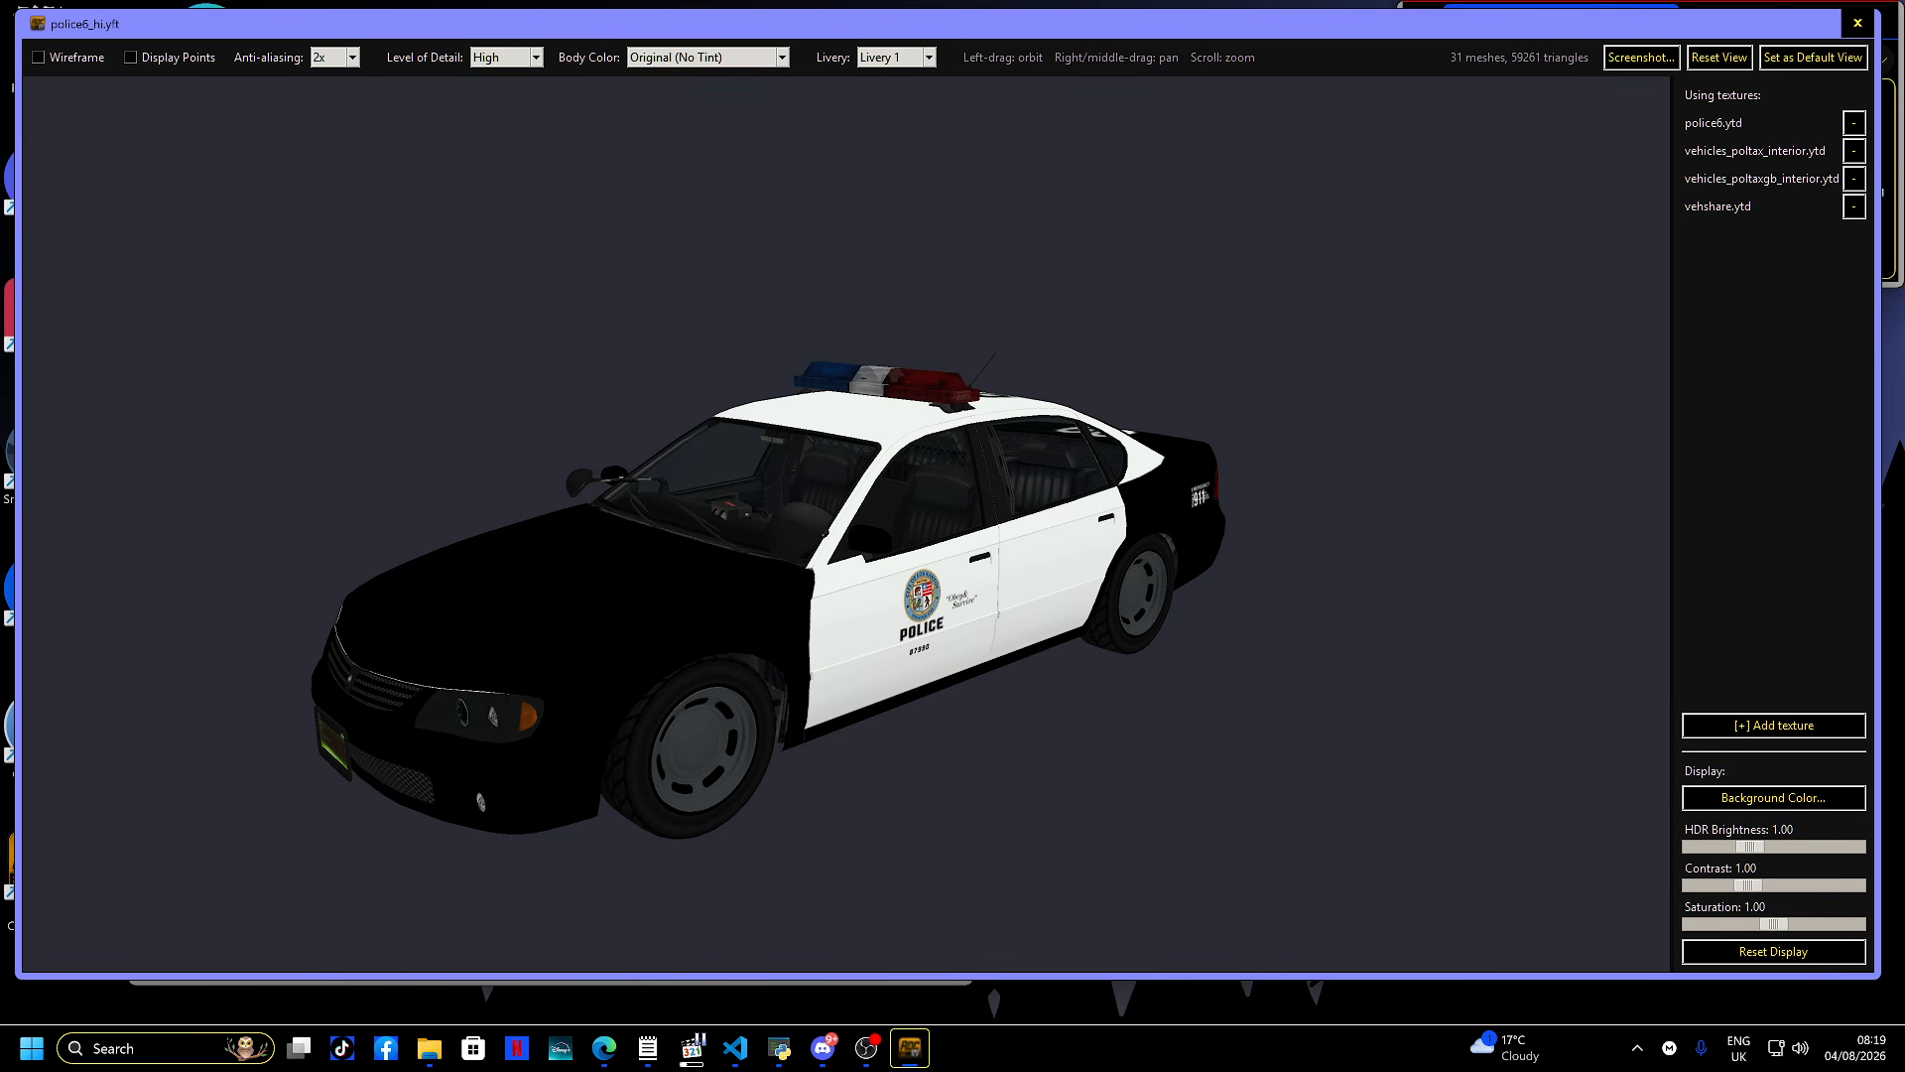
{"action": "left_click", "coordinate": [893, 56]}
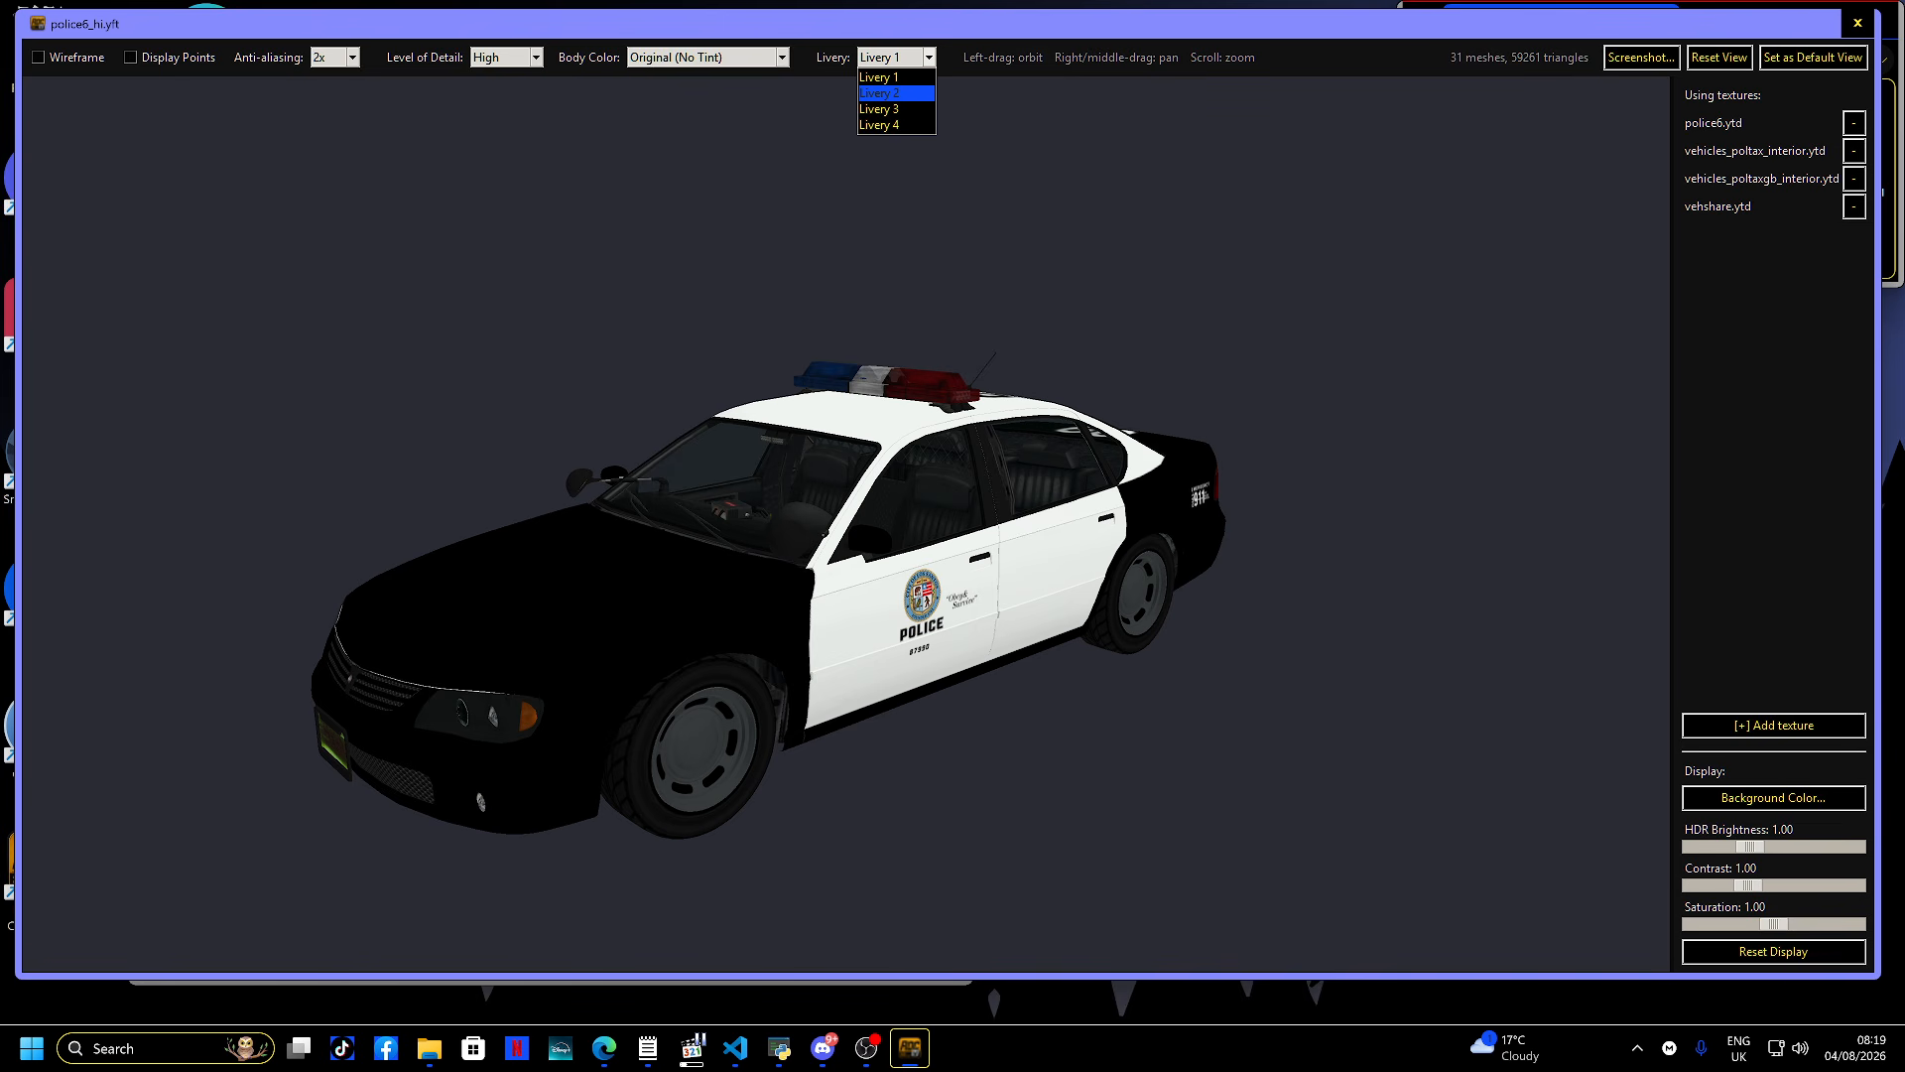
{"action": "left_click", "coordinate": [893, 93]}
{"action": "left_click_drag", "start_coordinate": [992, 496], "coordinate": [725, 573]}
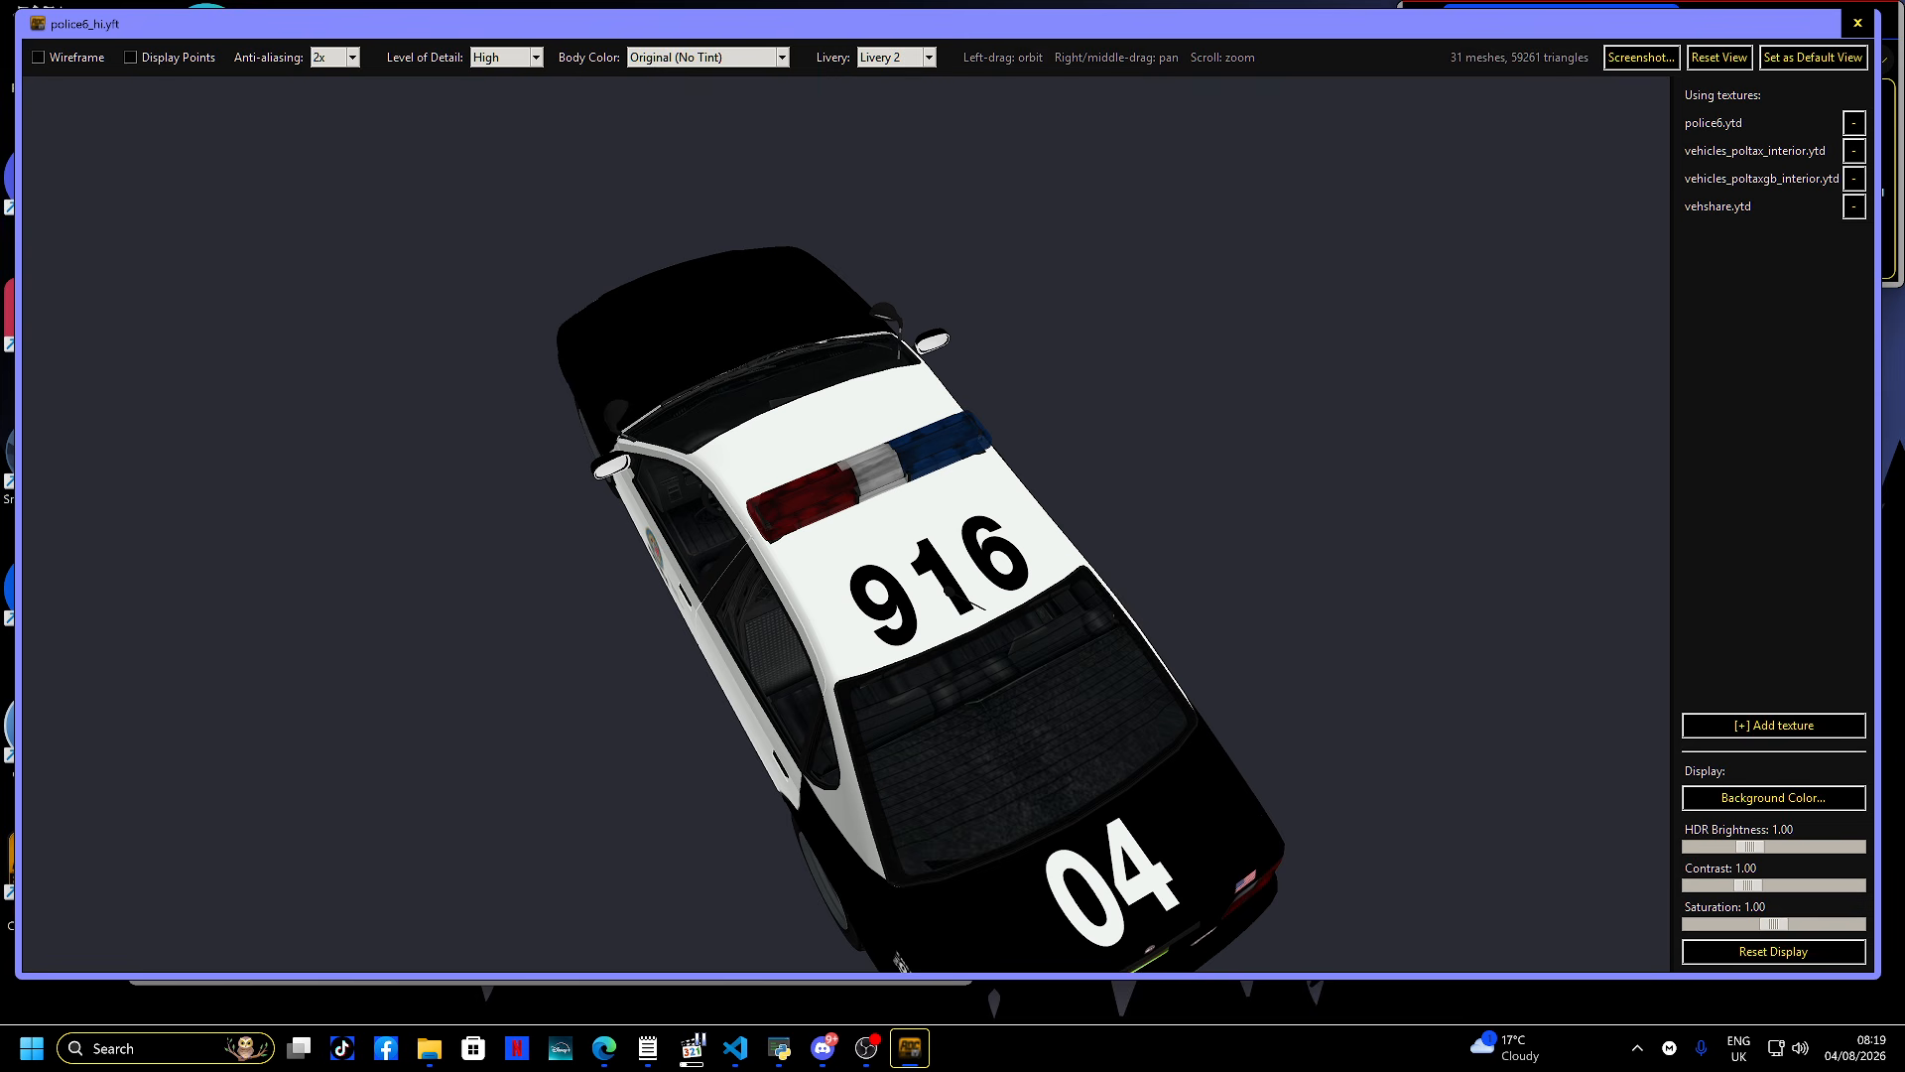
- Cycle the police6 model's livery through Livery 1, Livery 3 and Livery 4
{"action": "left_click", "coordinate": [929, 58]}
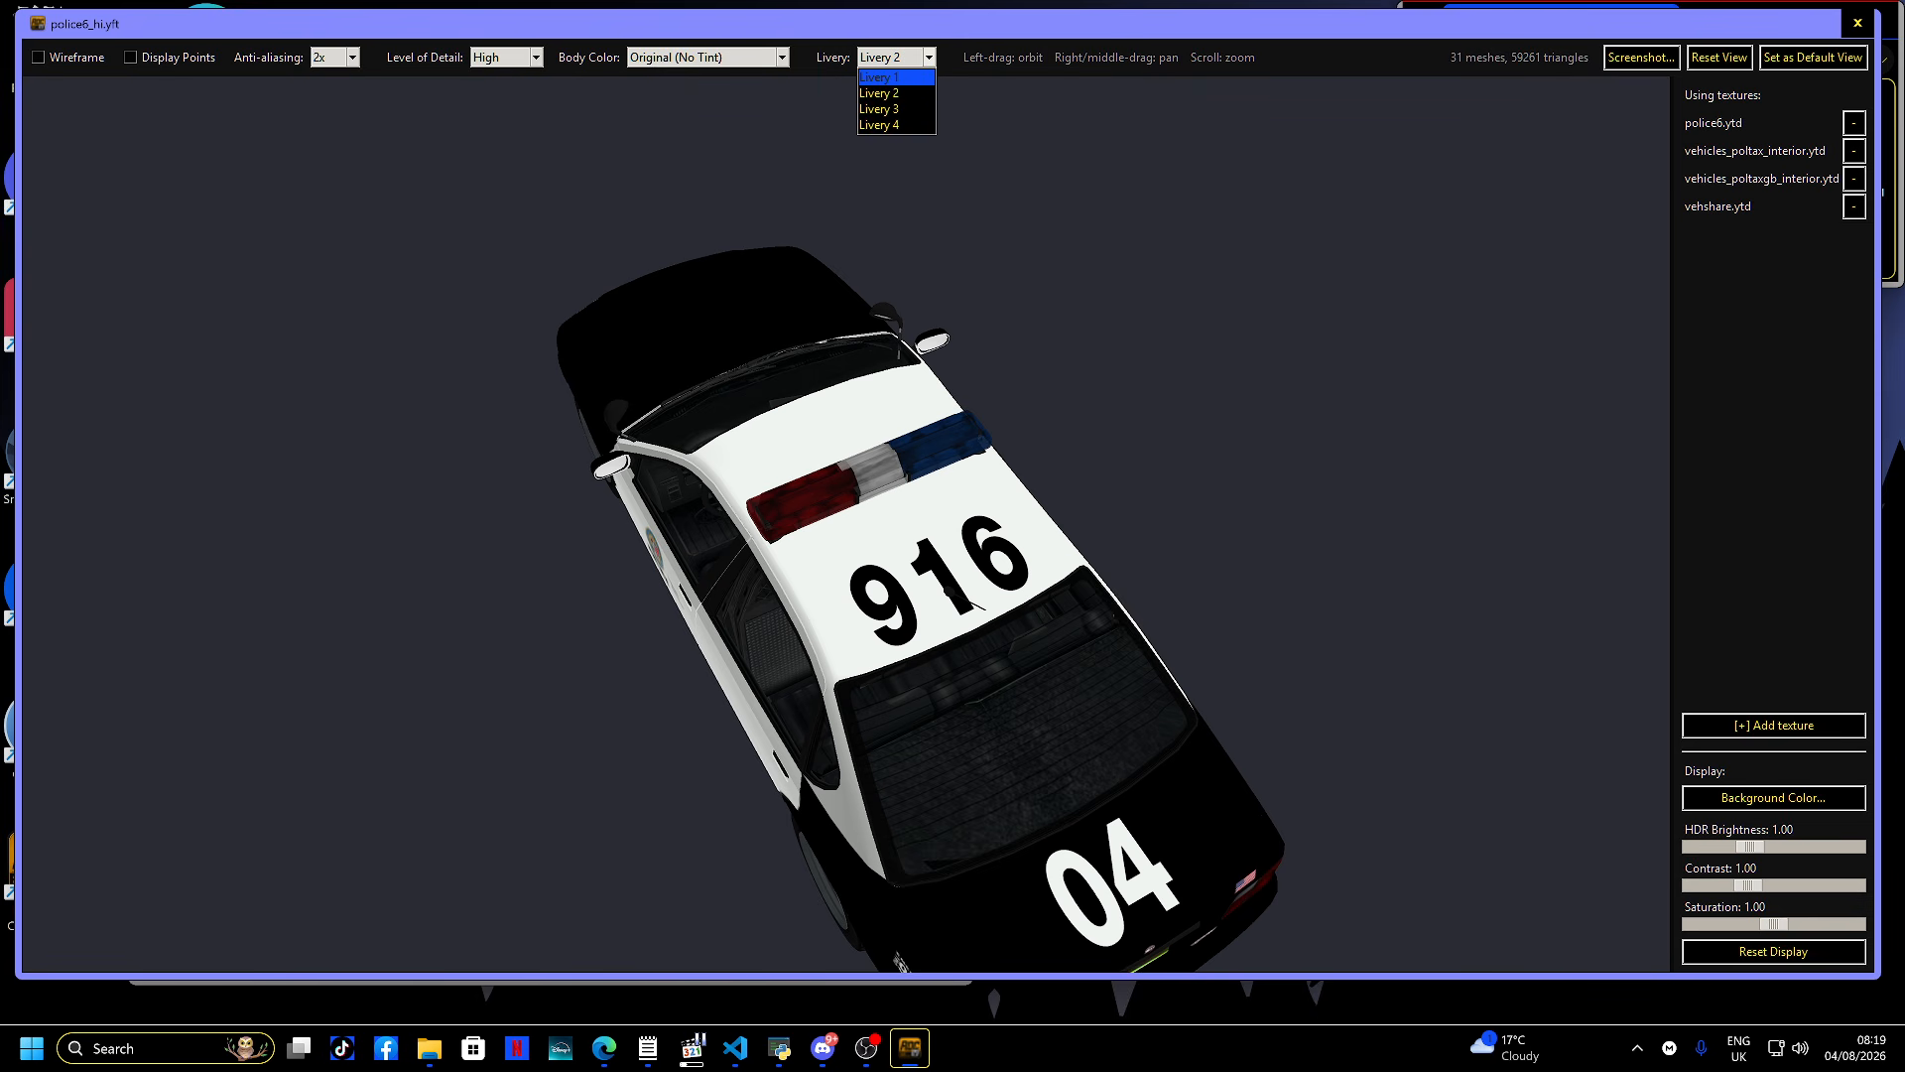
{"action": "key", "text": "Return"}
{"action": "left_click", "coordinate": [928, 58]}
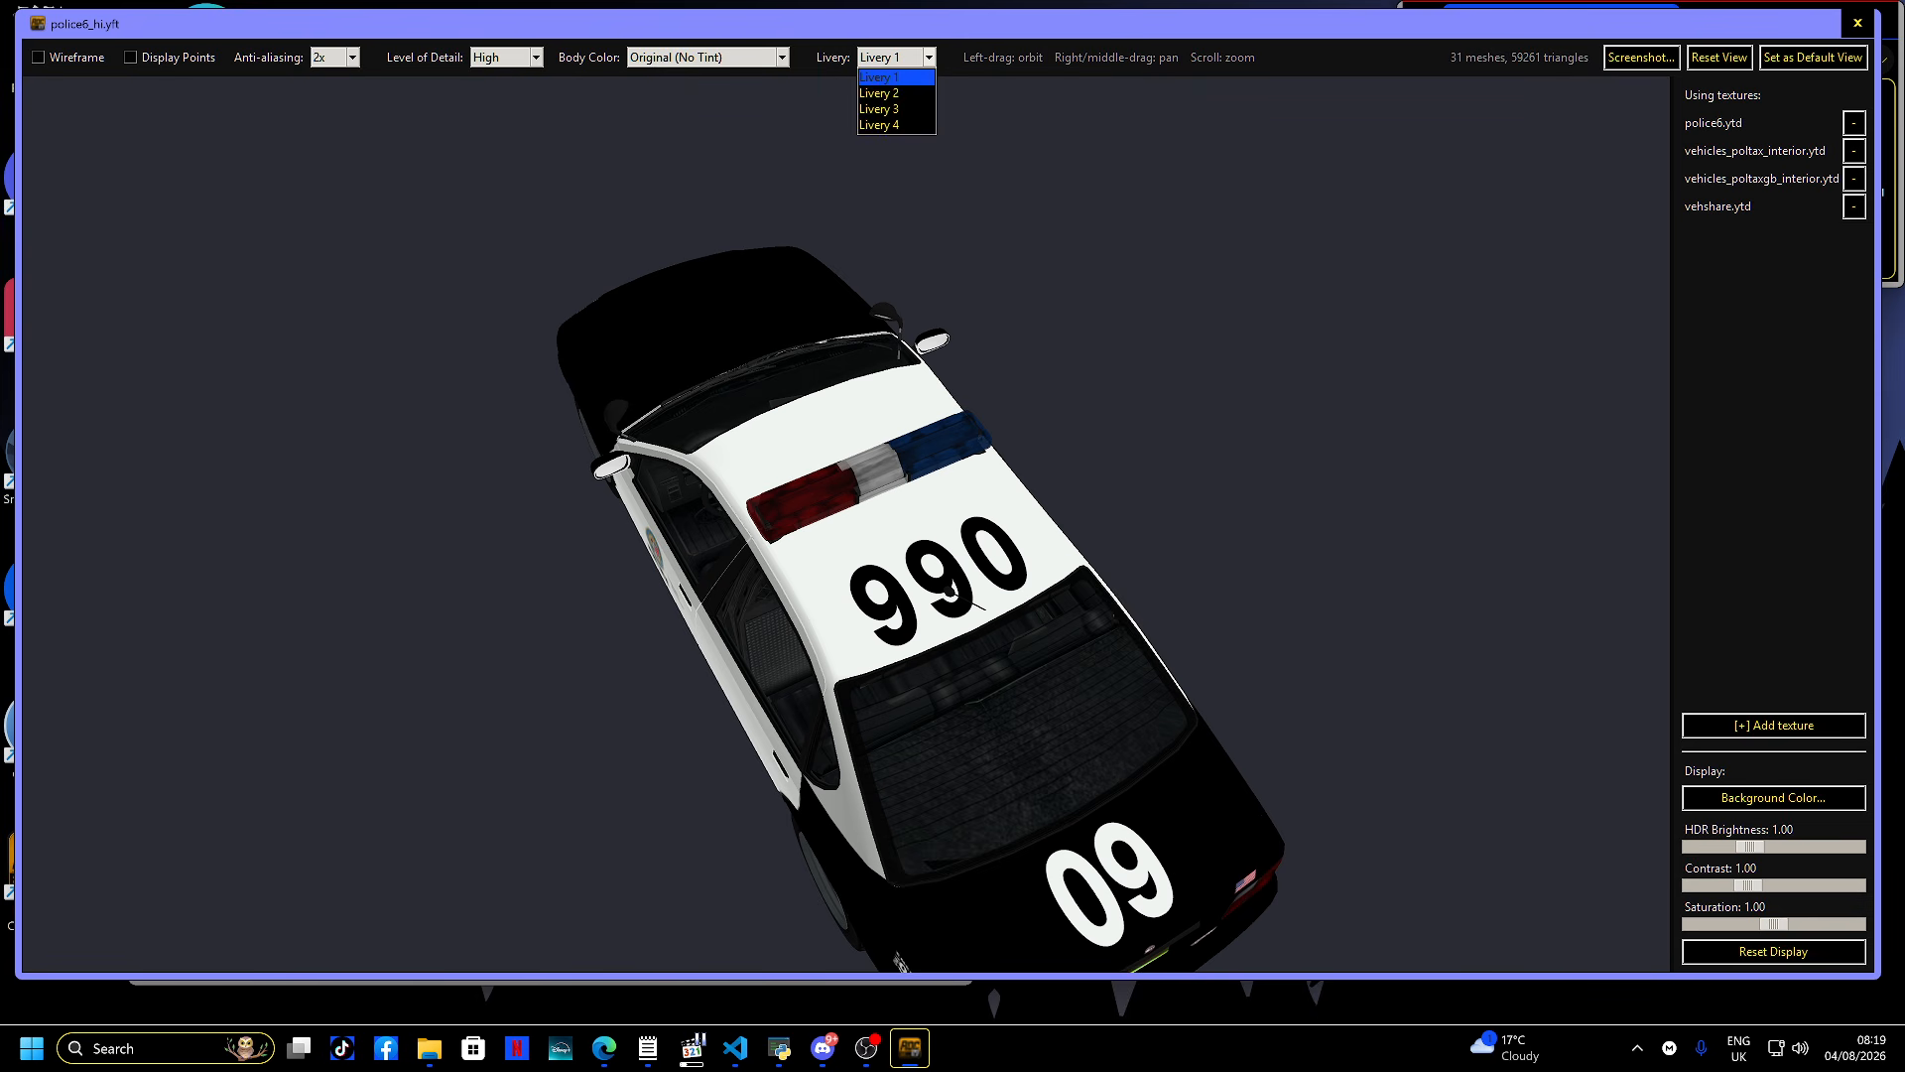
{"action": "left_click", "coordinate": [897, 110]}
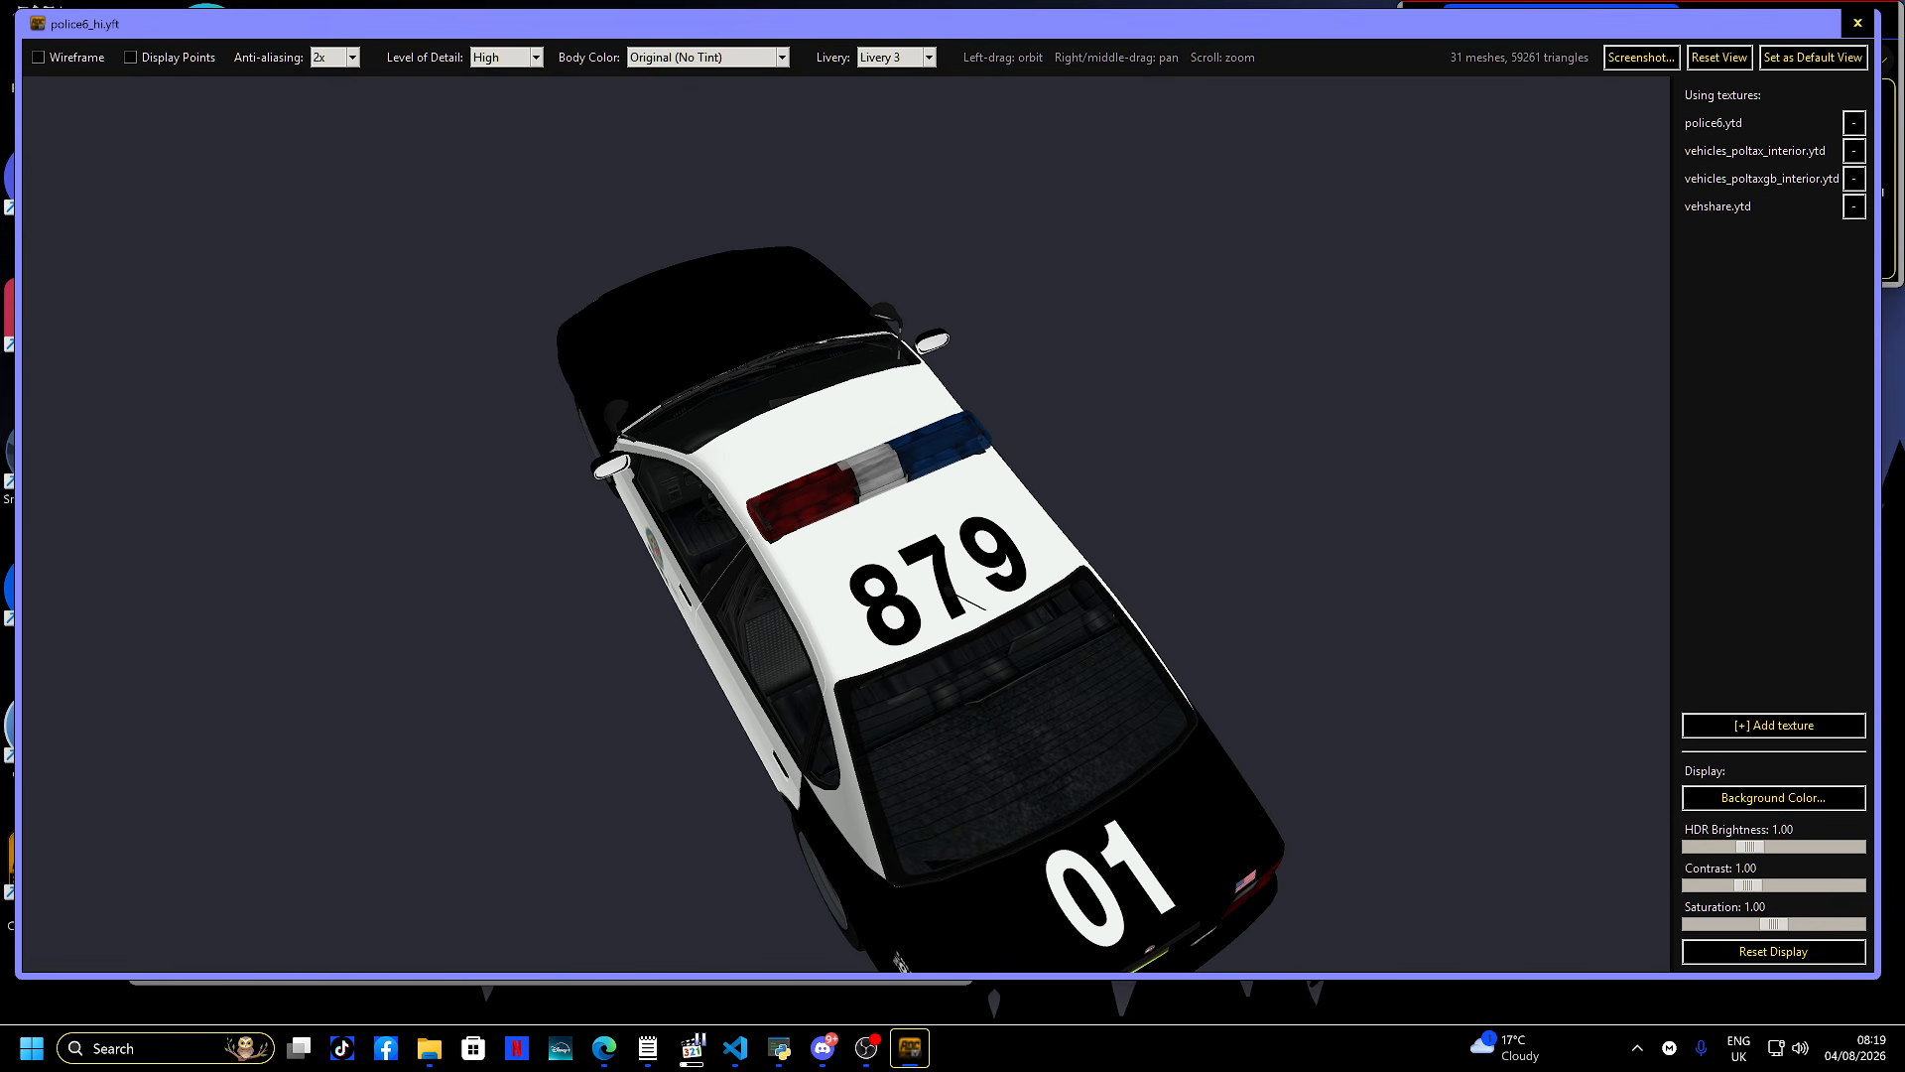
{"action": "left_click", "coordinate": [929, 57]}
{"action": "left_click", "coordinate": [897, 125]}
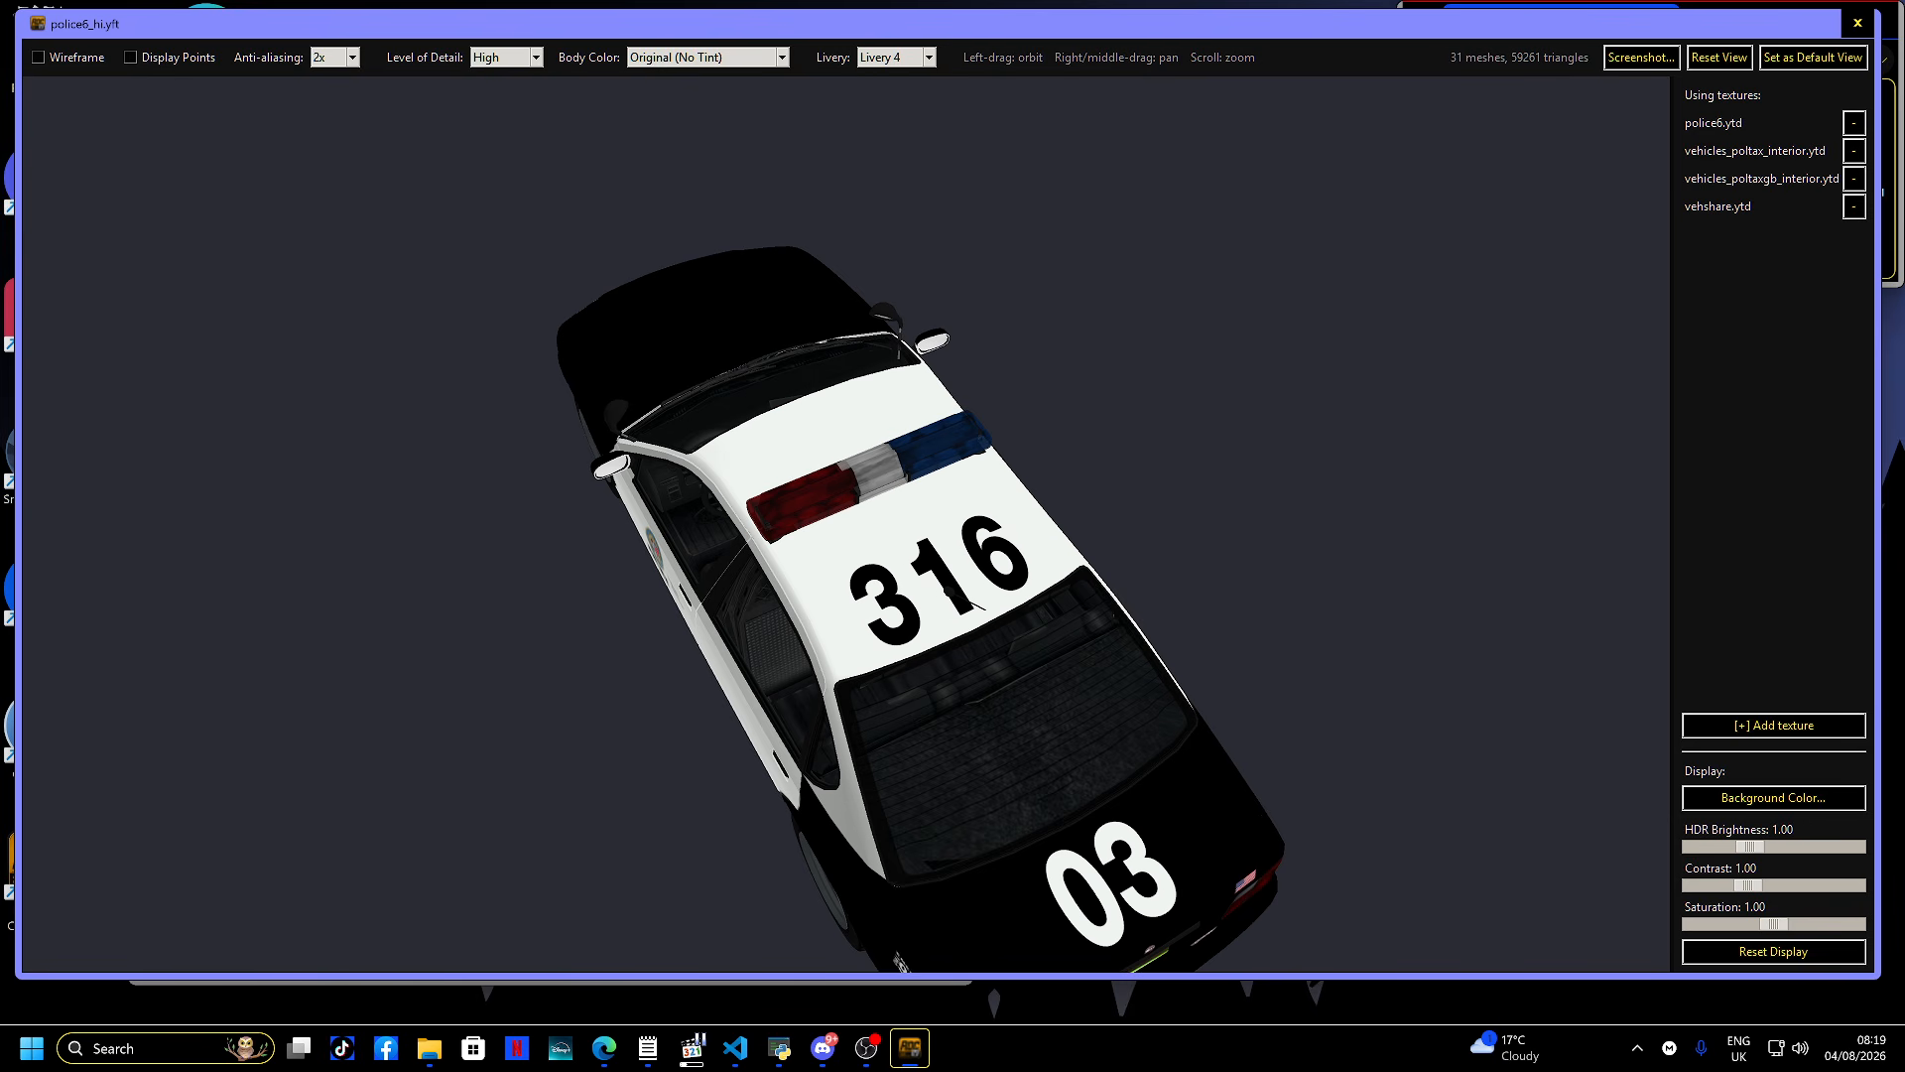
- Orbit and zoom around the police6 model, then close the model viewer
{"action": "left_click_drag", "start_coordinate": [944, 585], "coordinate": [589, 799]}
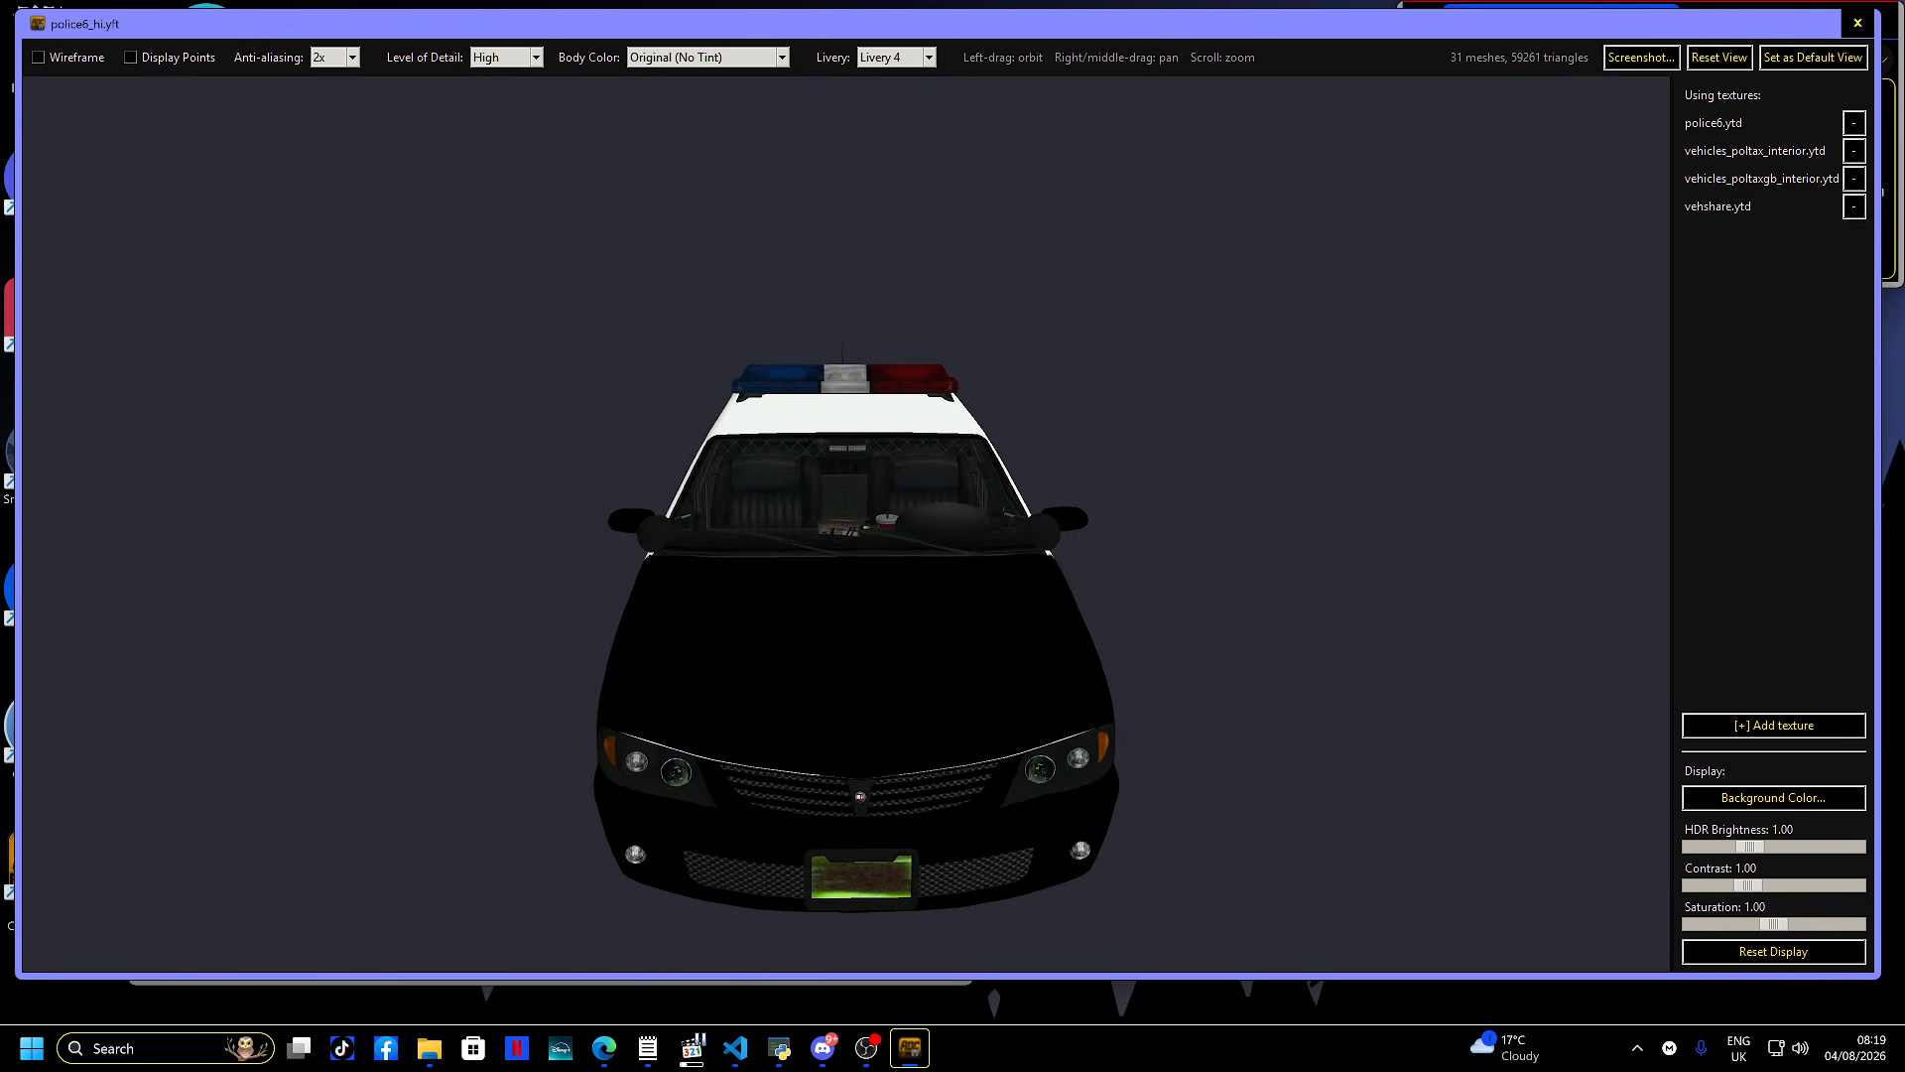
{"action": "scroll", "coordinate": [845, 596], "scroll_direction": "up", "scroll_amount": 6}
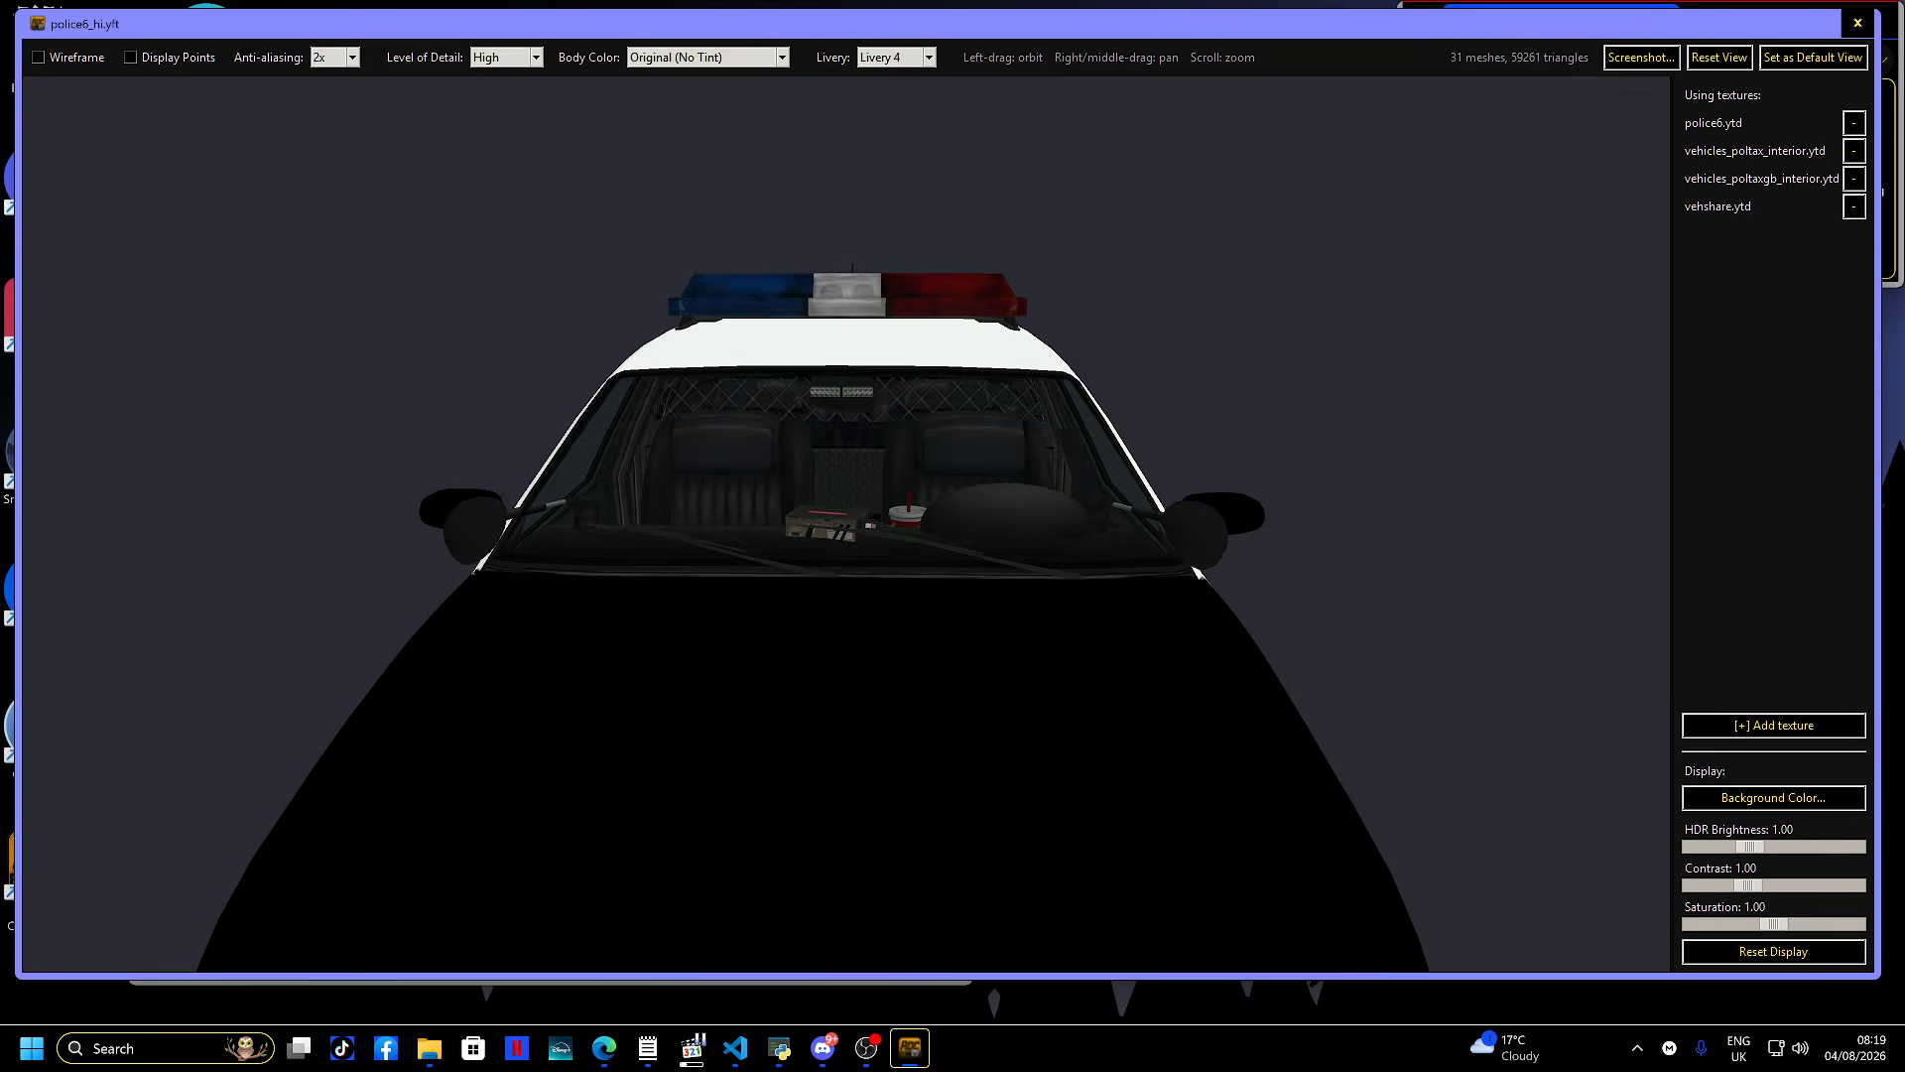
{"action": "left_click_drag", "start_coordinate": [845, 595], "coordinate": [868, 536]}
{"action": "scroll", "coordinate": [829, 605], "scroll_direction": "down", "scroll_amount": 8}
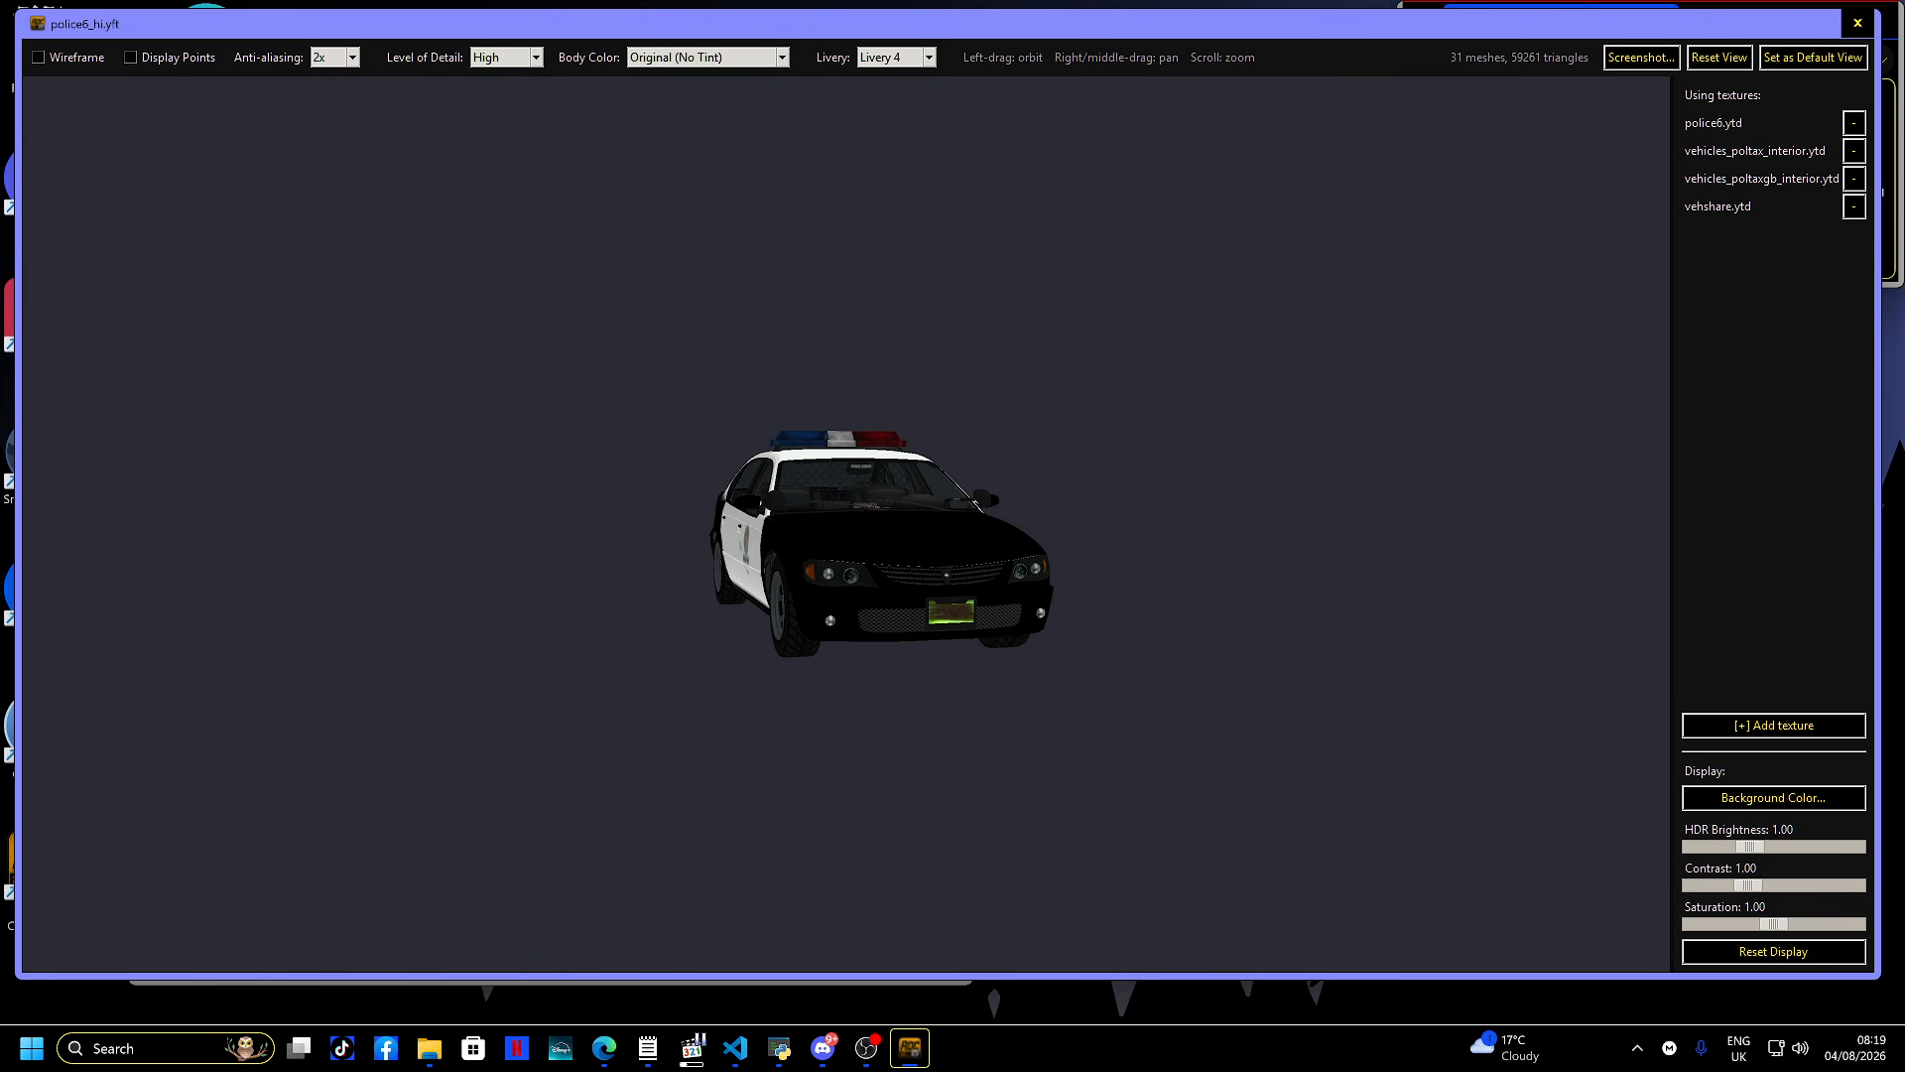
{"action": "left_click", "coordinate": [1857, 23]}
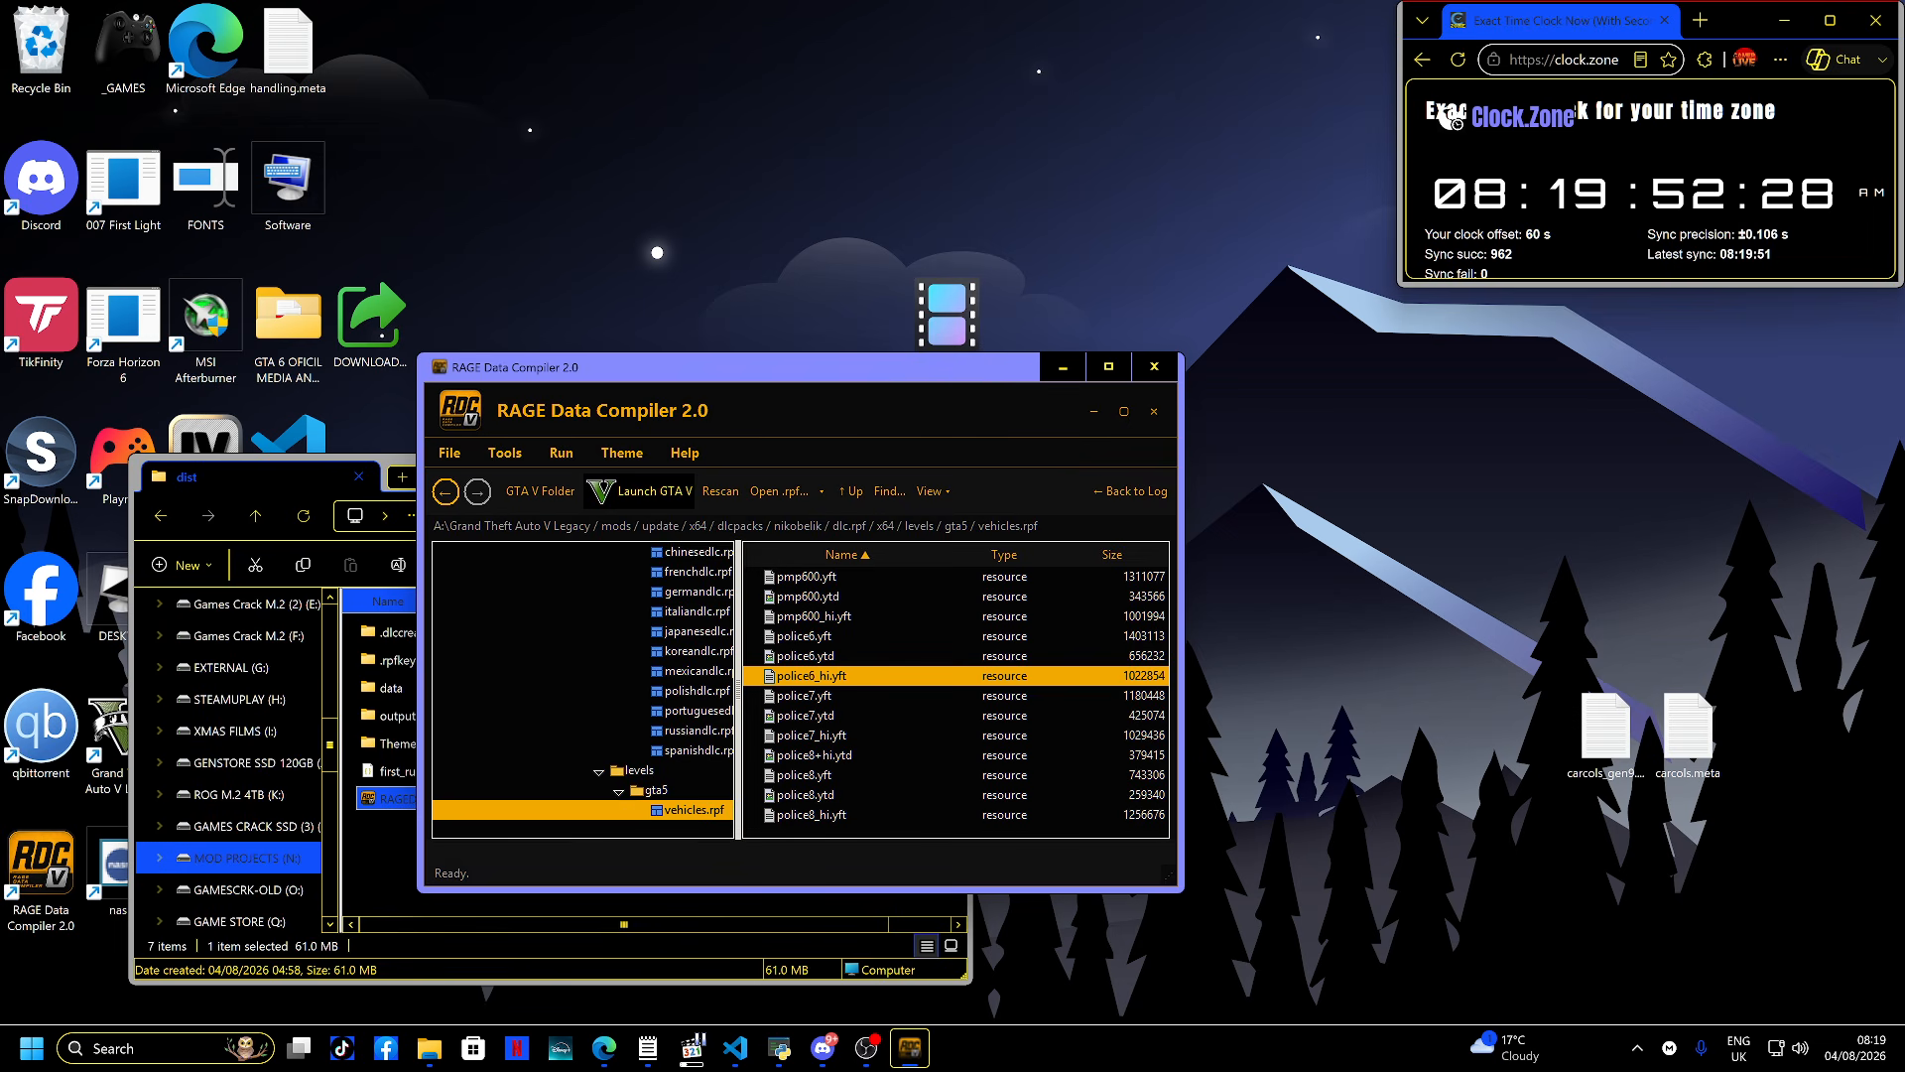
- Launch PlayGTAV.exe from the Grand Theft Auto V Legacy folder on the GTA V (A:) drive
{"action": "left_click_drag", "start_coordinate": [755, 366], "coordinate": [1237, 338]}
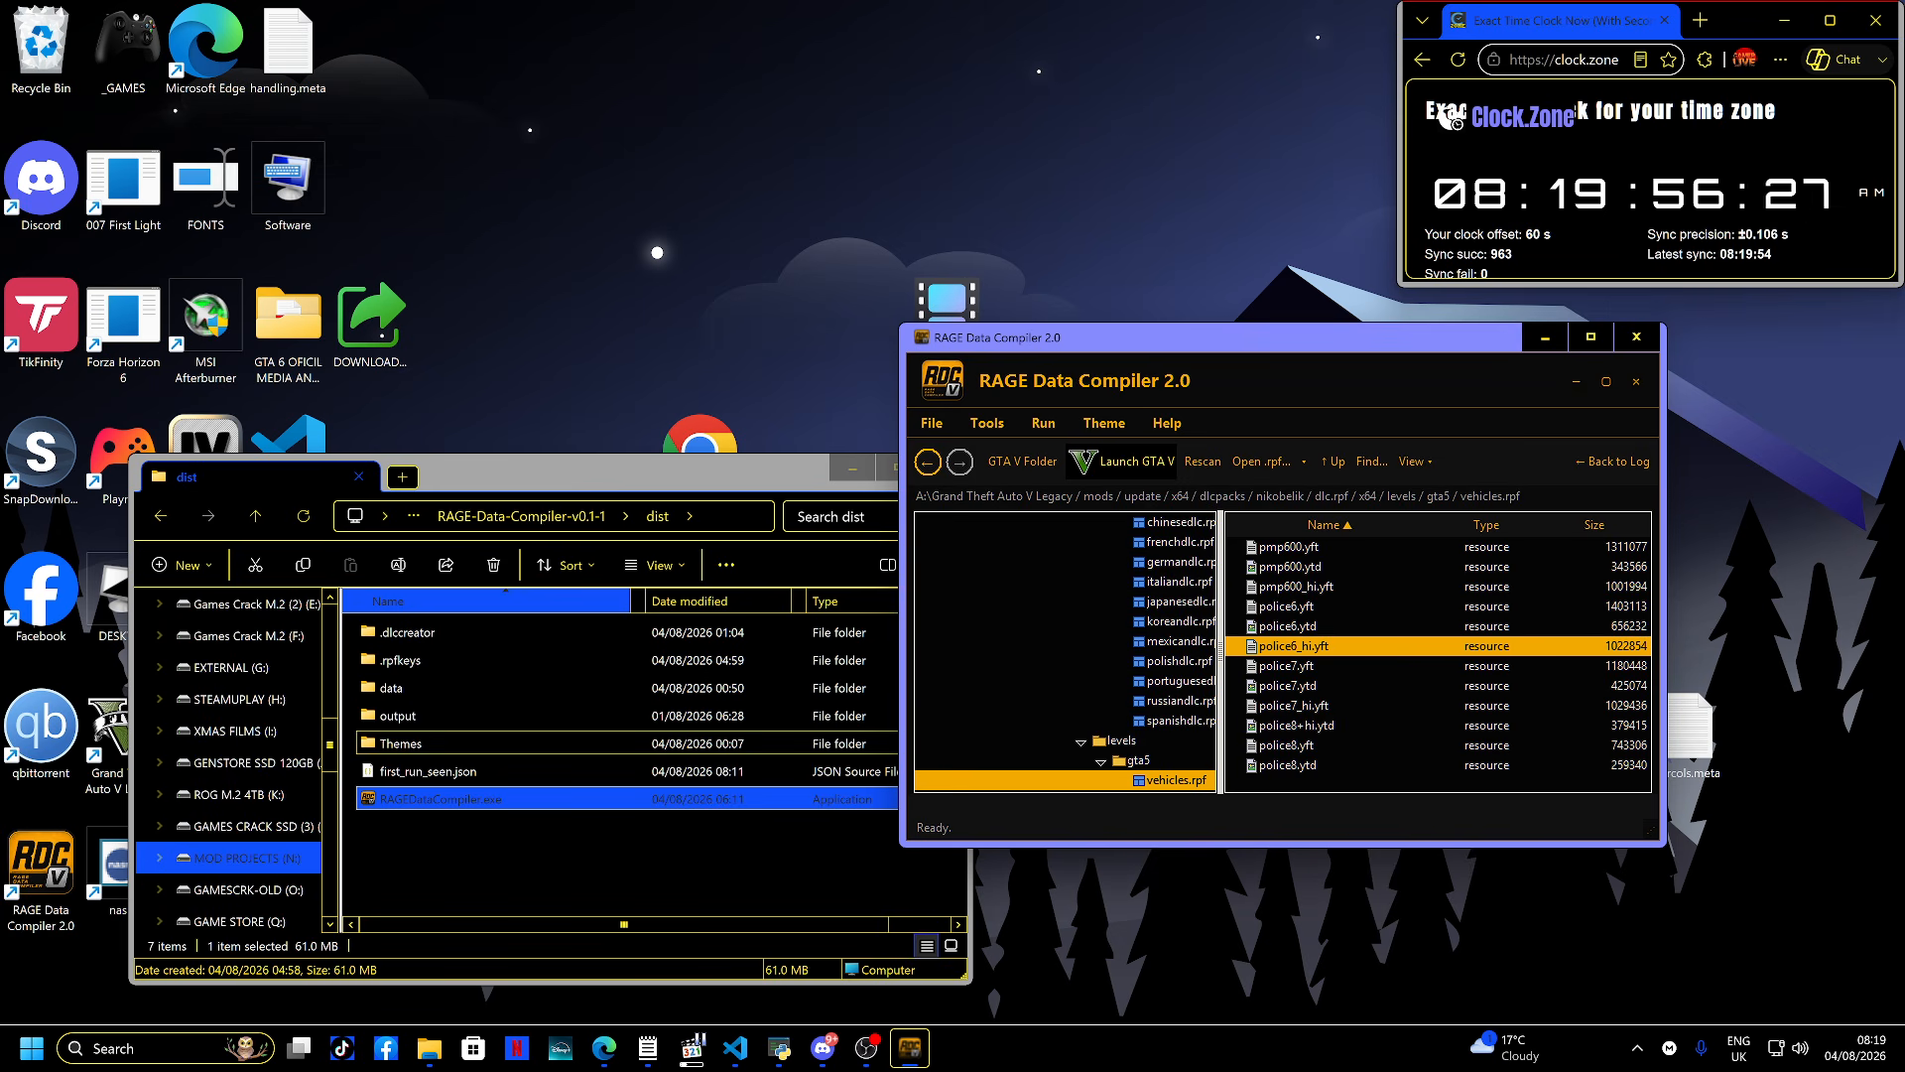
{"action": "scroll", "coordinate": [228, 699], "scroll_direction": "up", "scroll_amount": 5}
{"action": "scroll", "coordinate": [228, 700], "scroll_direction": "down", "scroll_amount": 3}
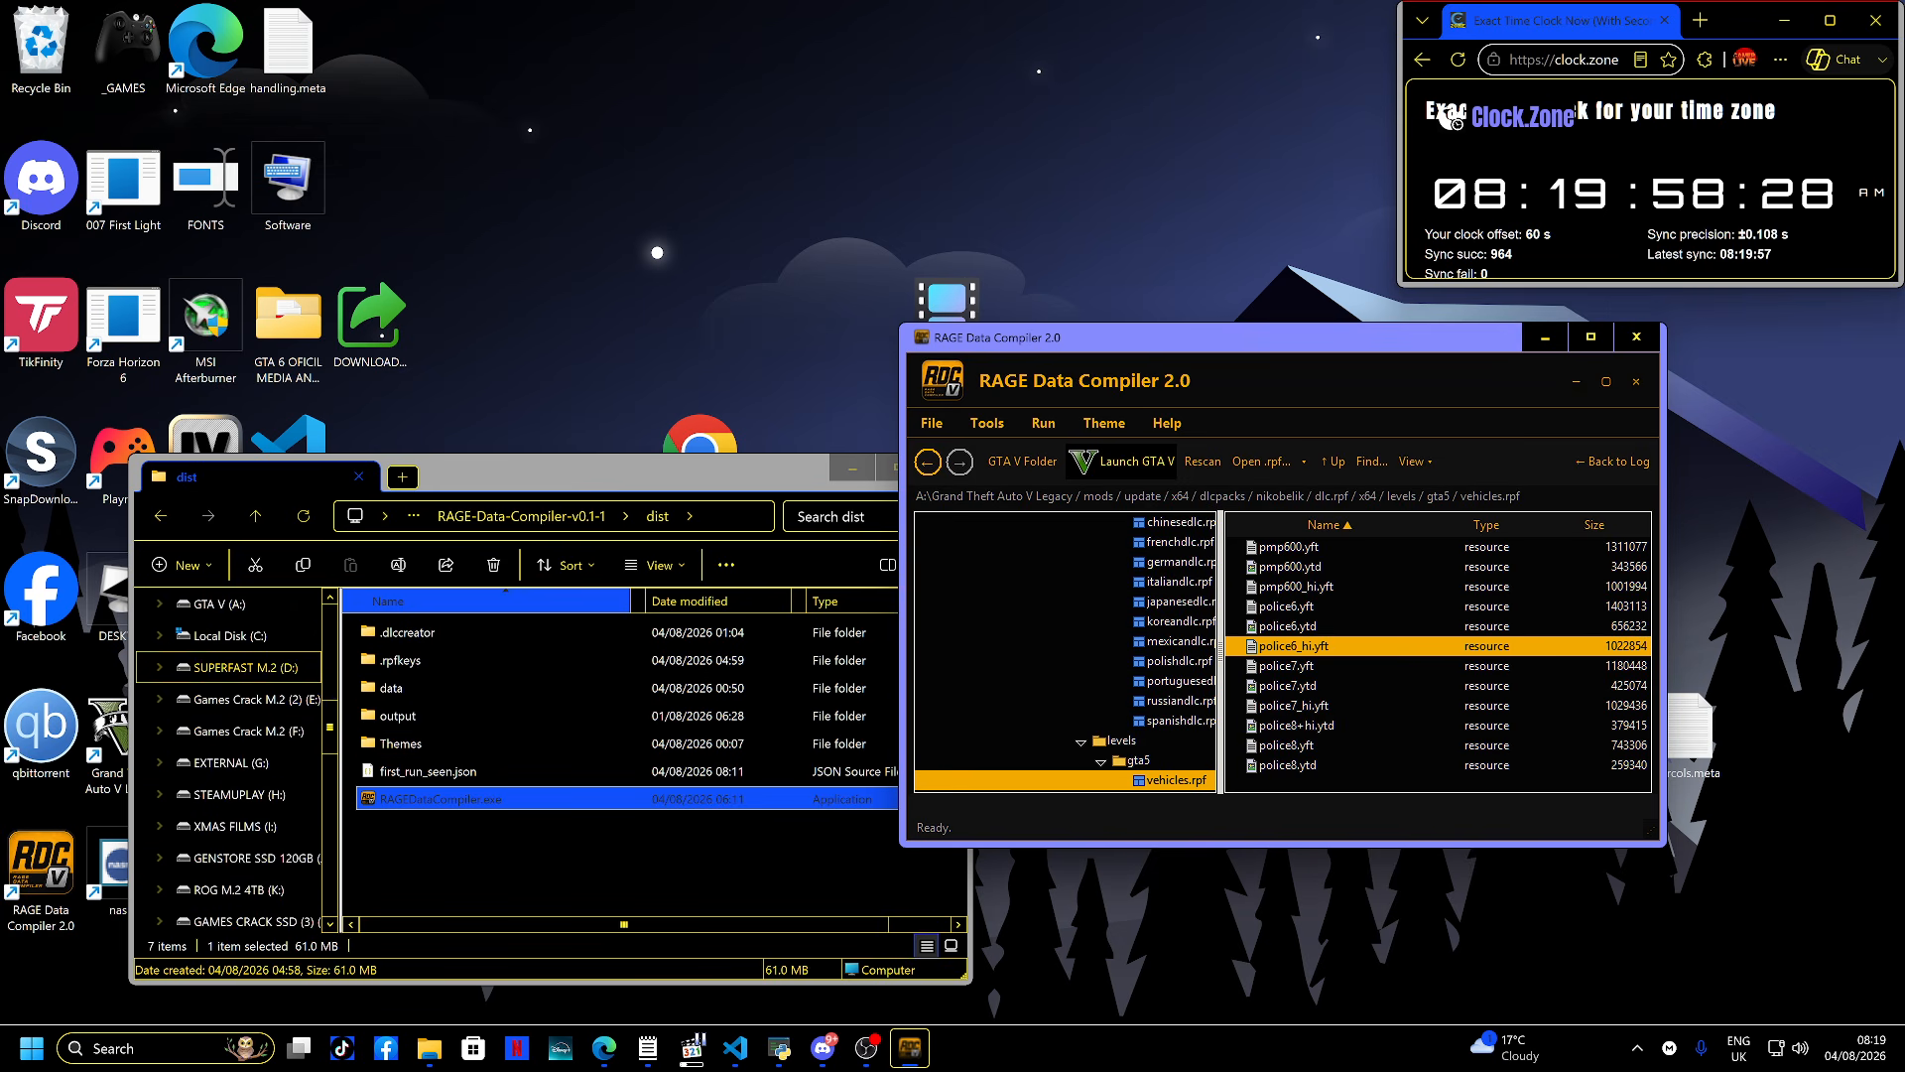
{"action": "scroll", "coordinate": [228, 669], "scroll_direction": "up", "scroll_amount": 1}
{"action": "left_click", "coordinate": [221, 698]}
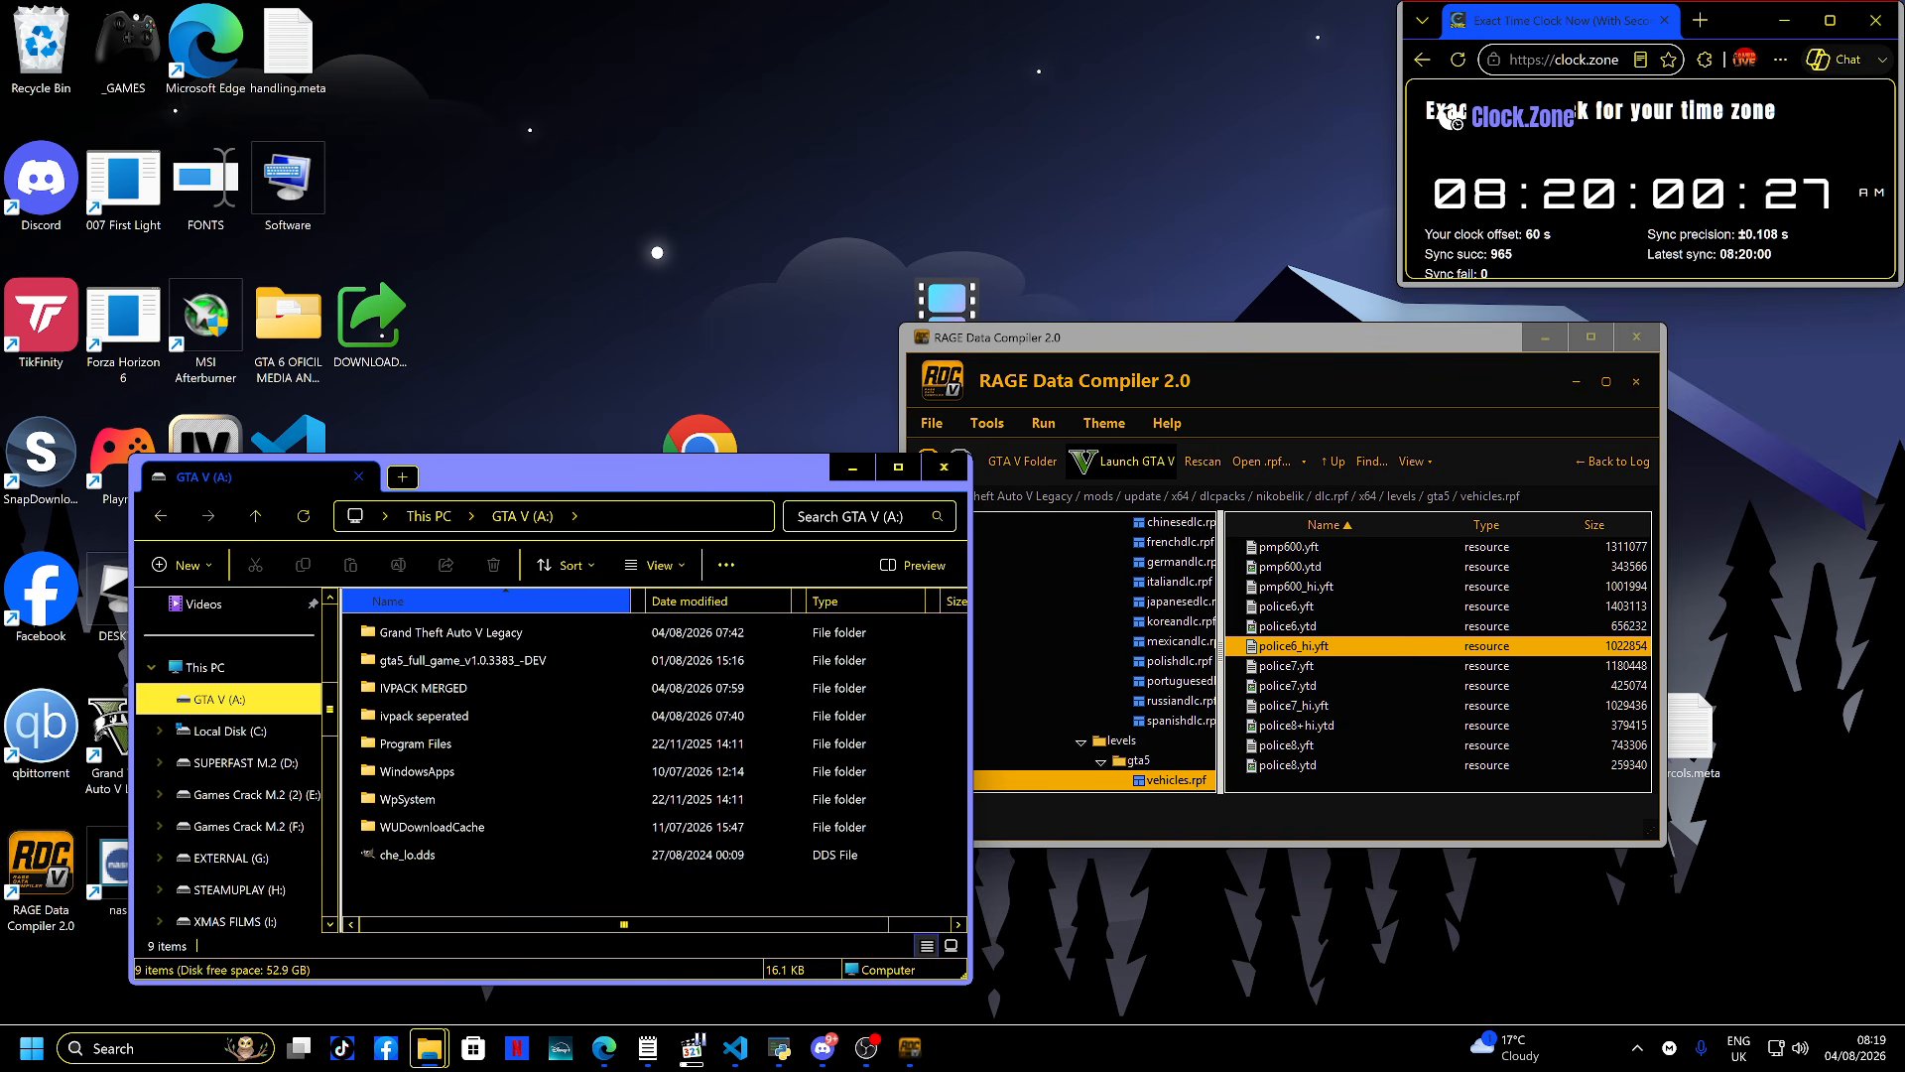
{"action": "double_click", "coordinate": [450, 632]}
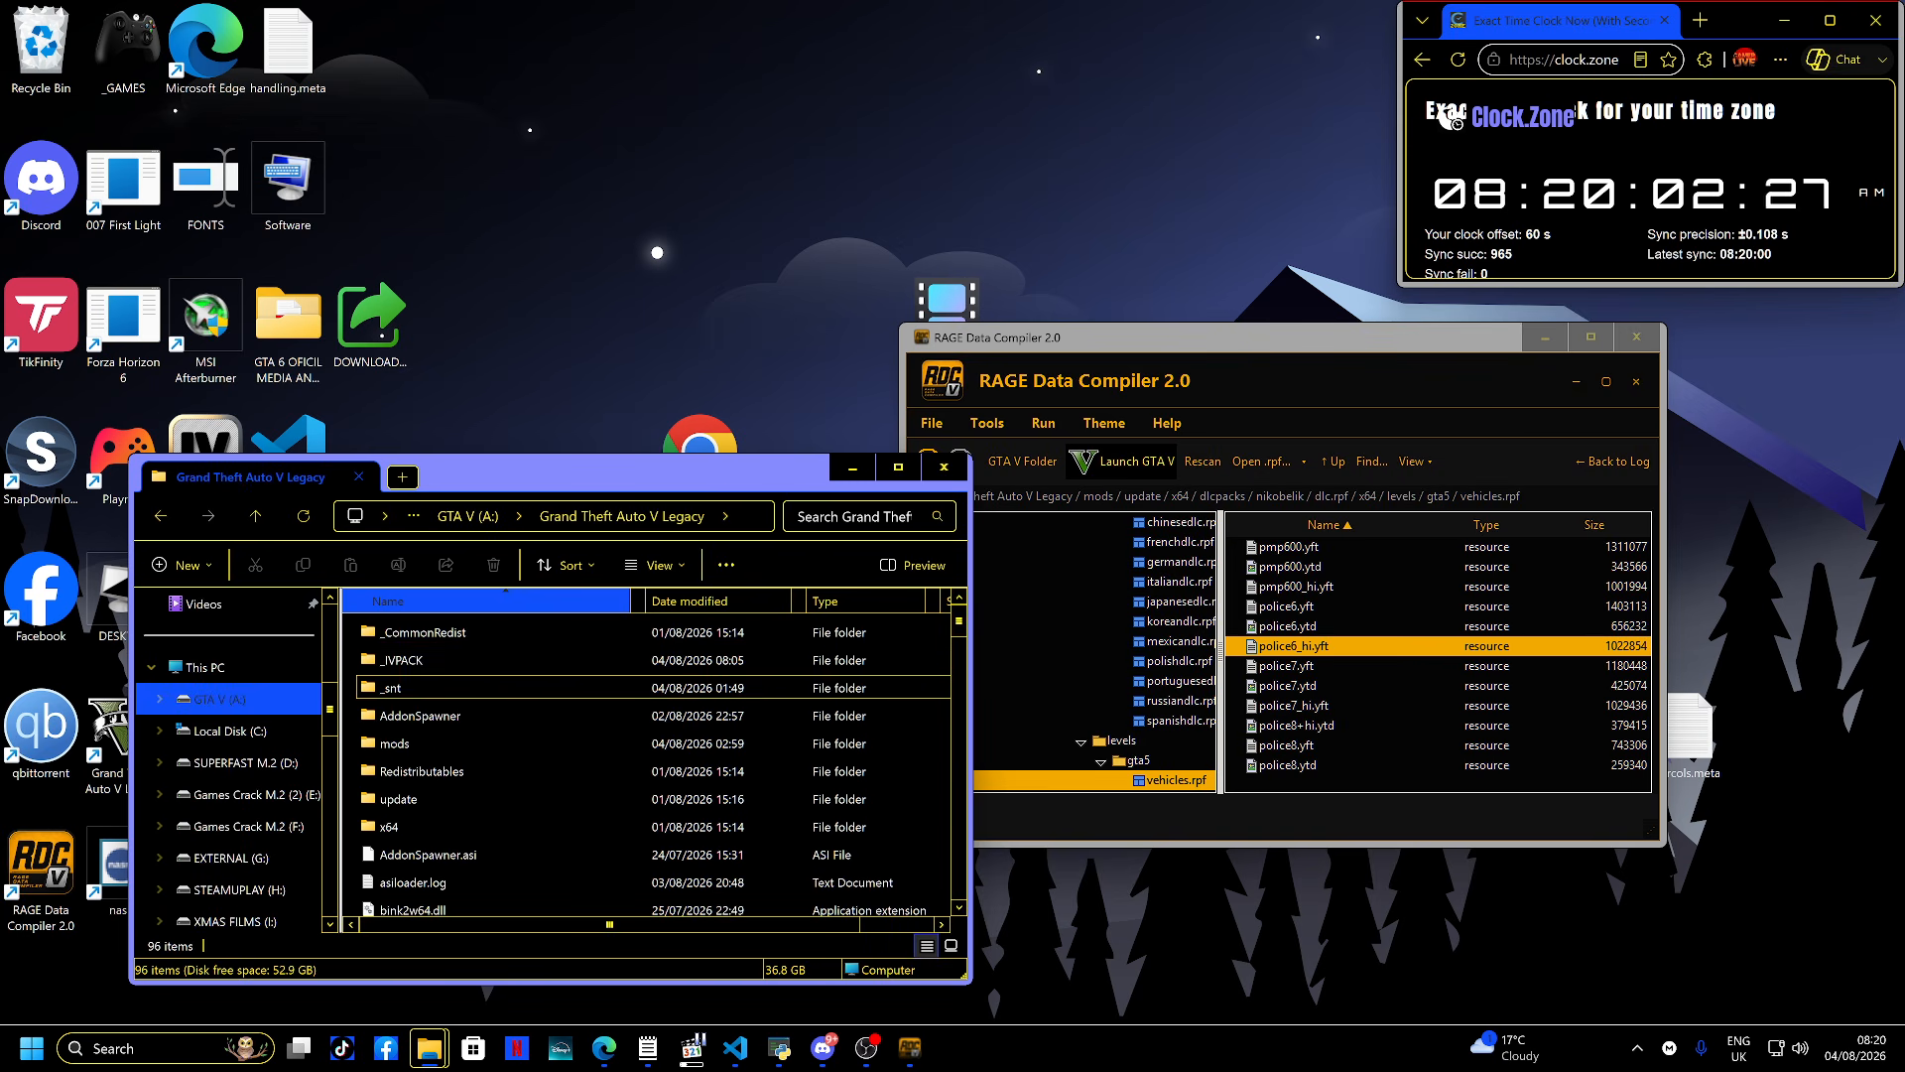
{"action": "scroll", "coordinate": [645, 764], "scroll_direction": "down", "scroll_amount": 5}
{"action": "scroll", "coordinate": [645, 764], "scroll_direction": "down", "scroll_amount": 10}
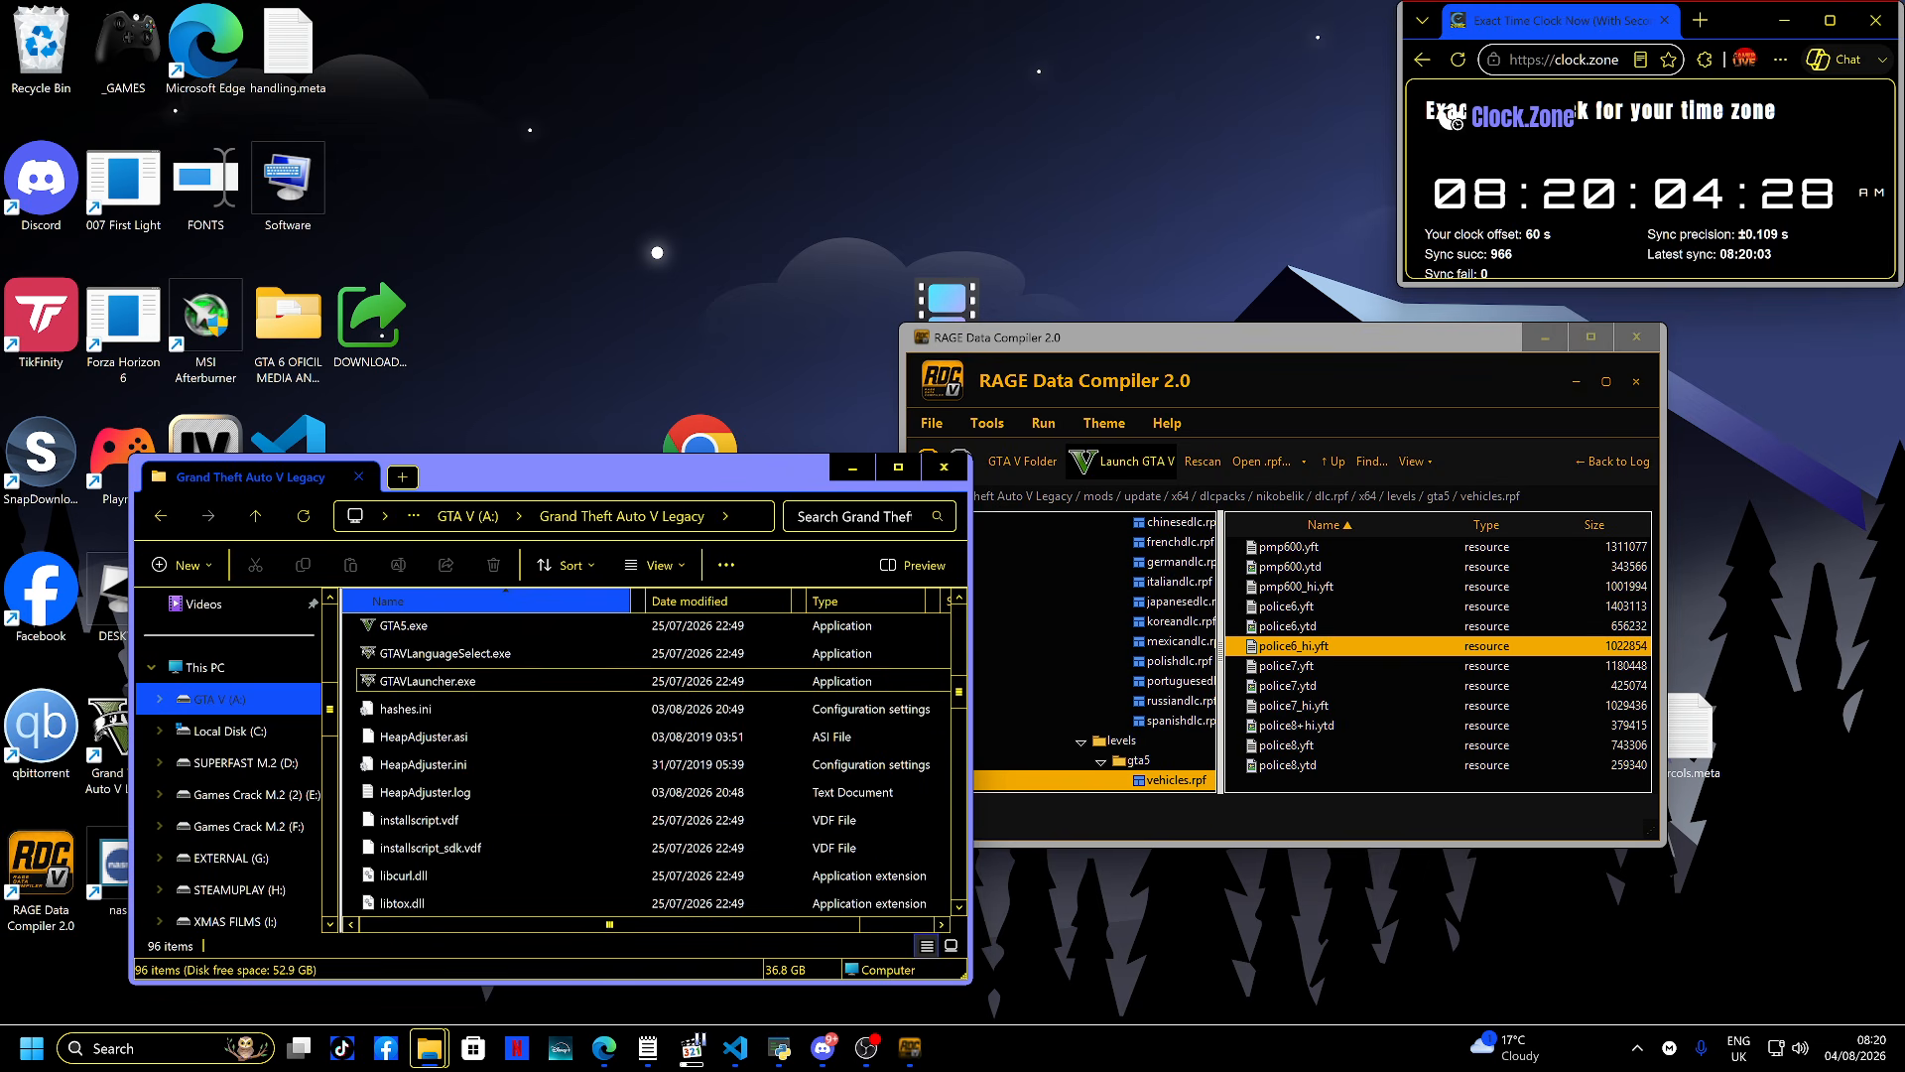
{"action": "scroll", "coordinate": [645, 763], "scroll_direction": "down", "scroll_amount": 3}
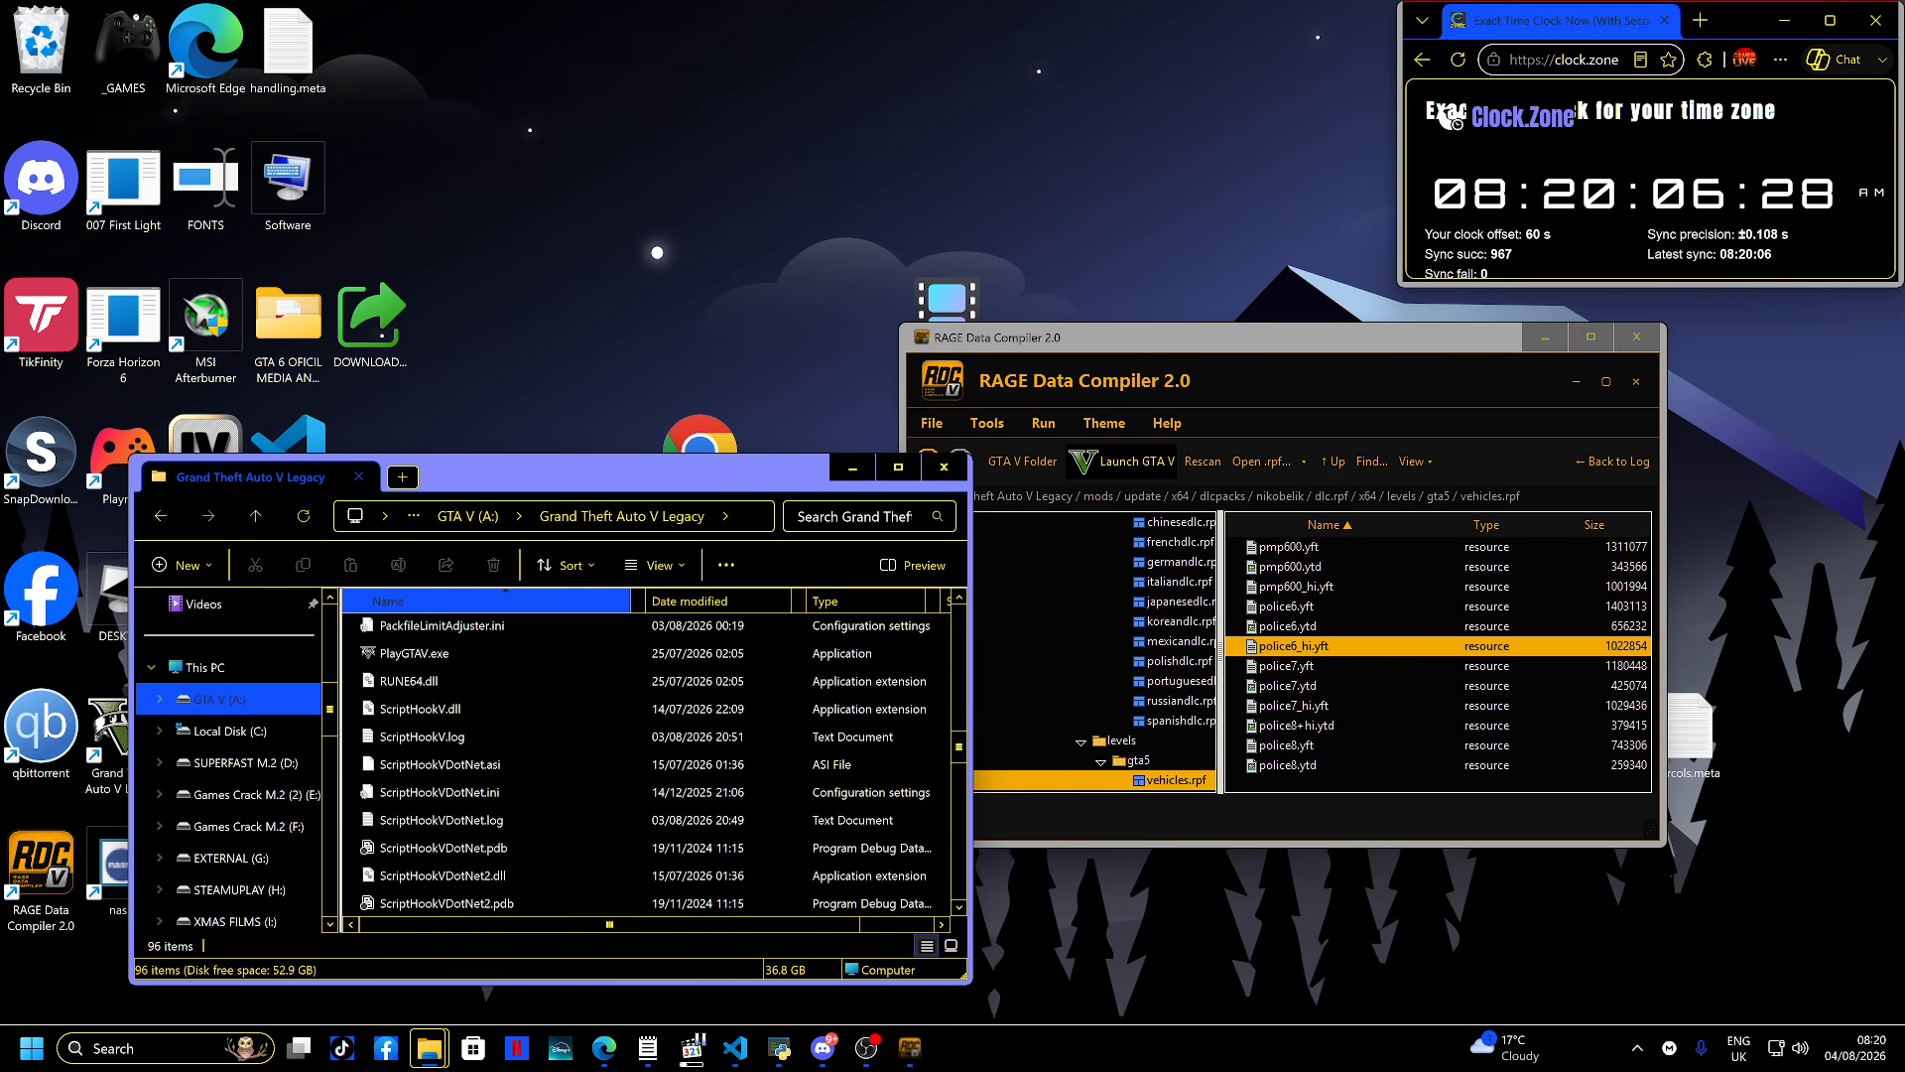
{"action": "left_click", "coordinate": [436, 653]}
{"action": "scroll", "coordinate": [476, 767], "scroll_direction": "up", "scroll_amount": 3}
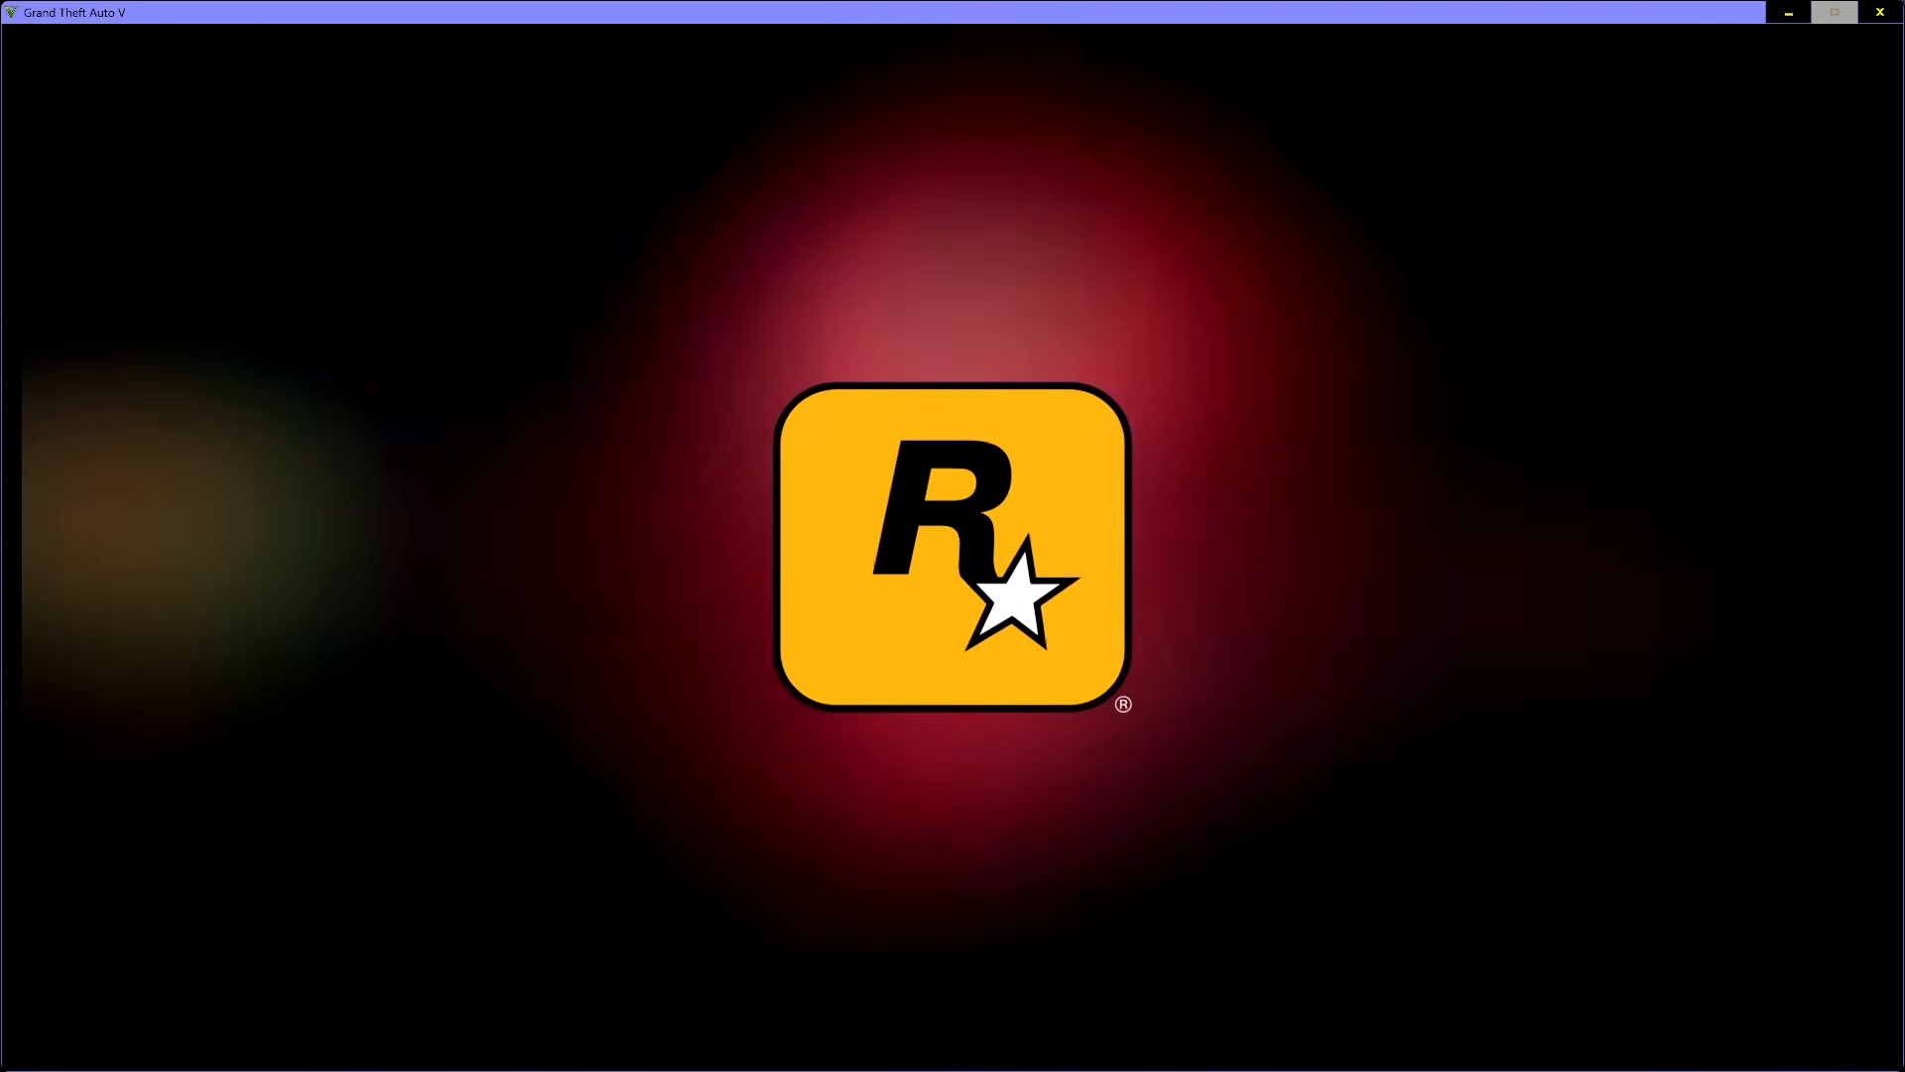
{"action": "key", "text": "alt+Tab"}
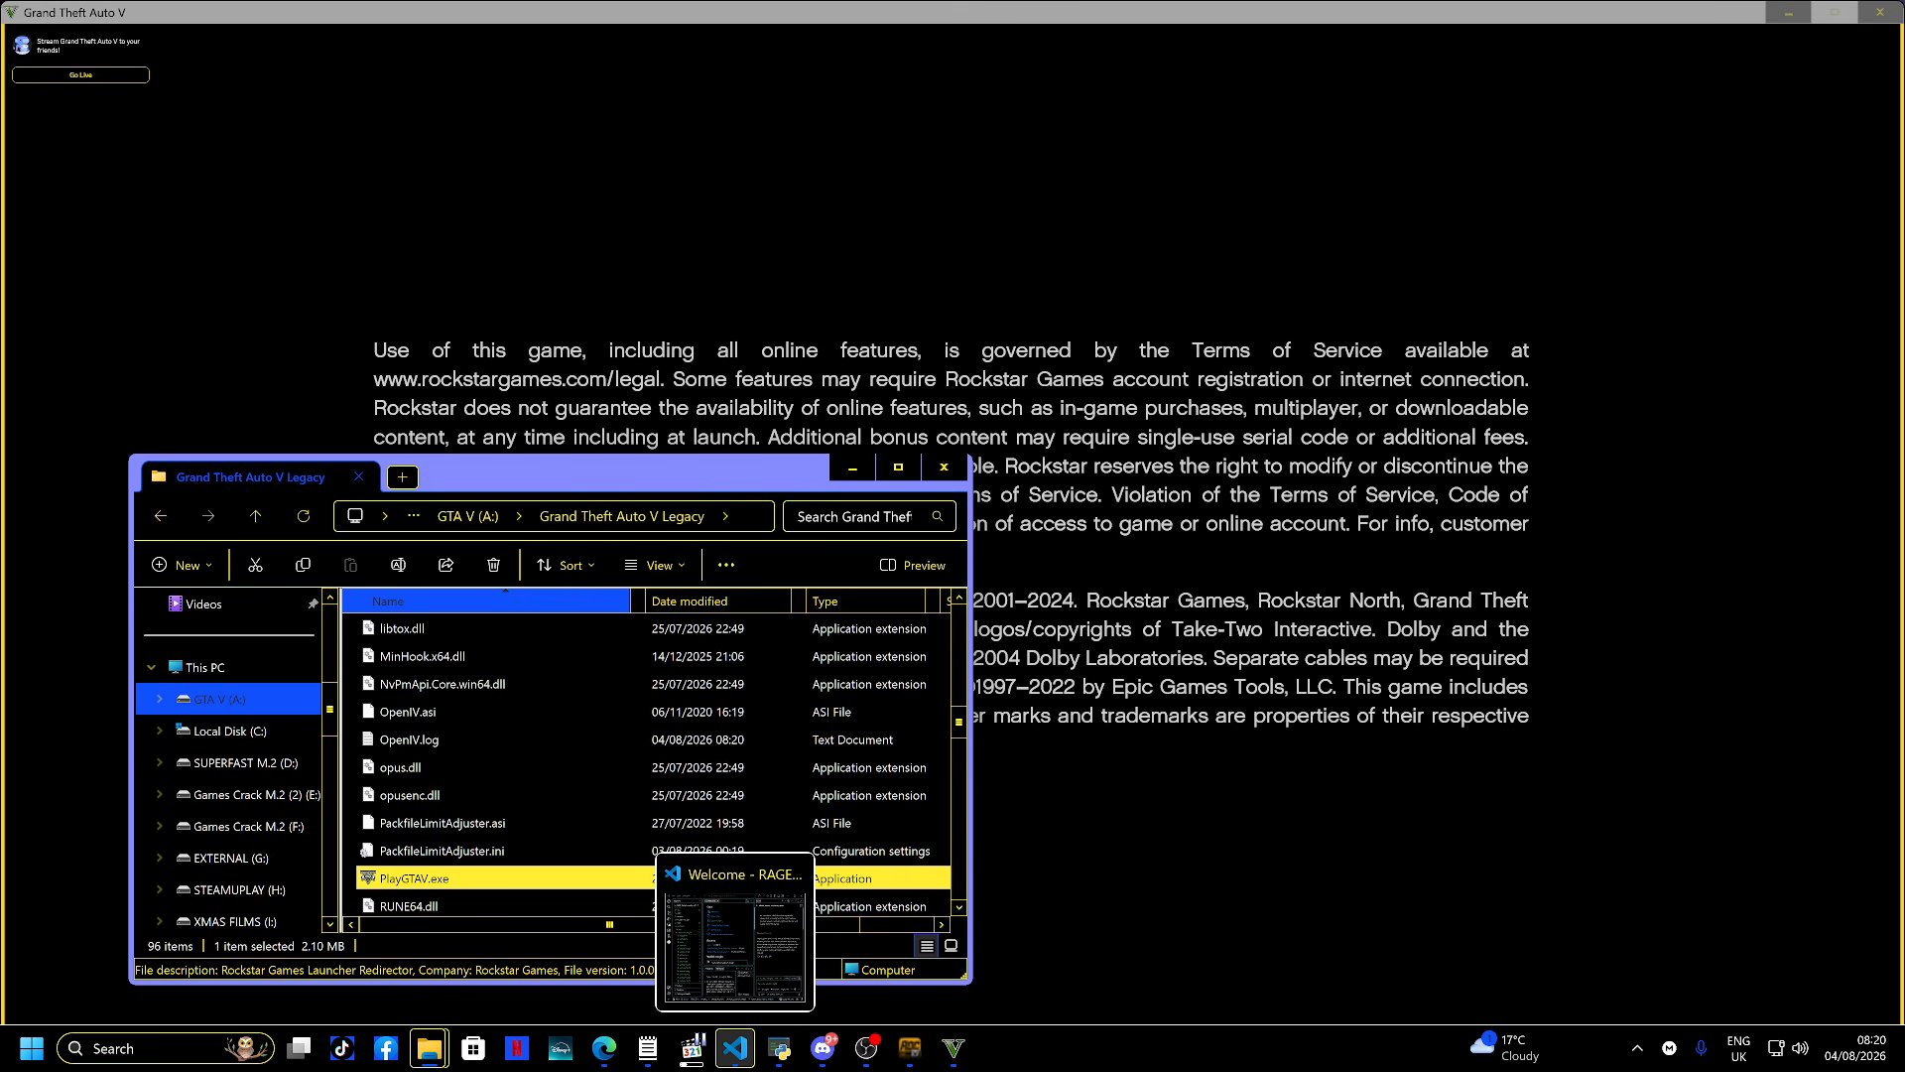
{"action": "mouse_move", "coordinate": [604, 1048]}
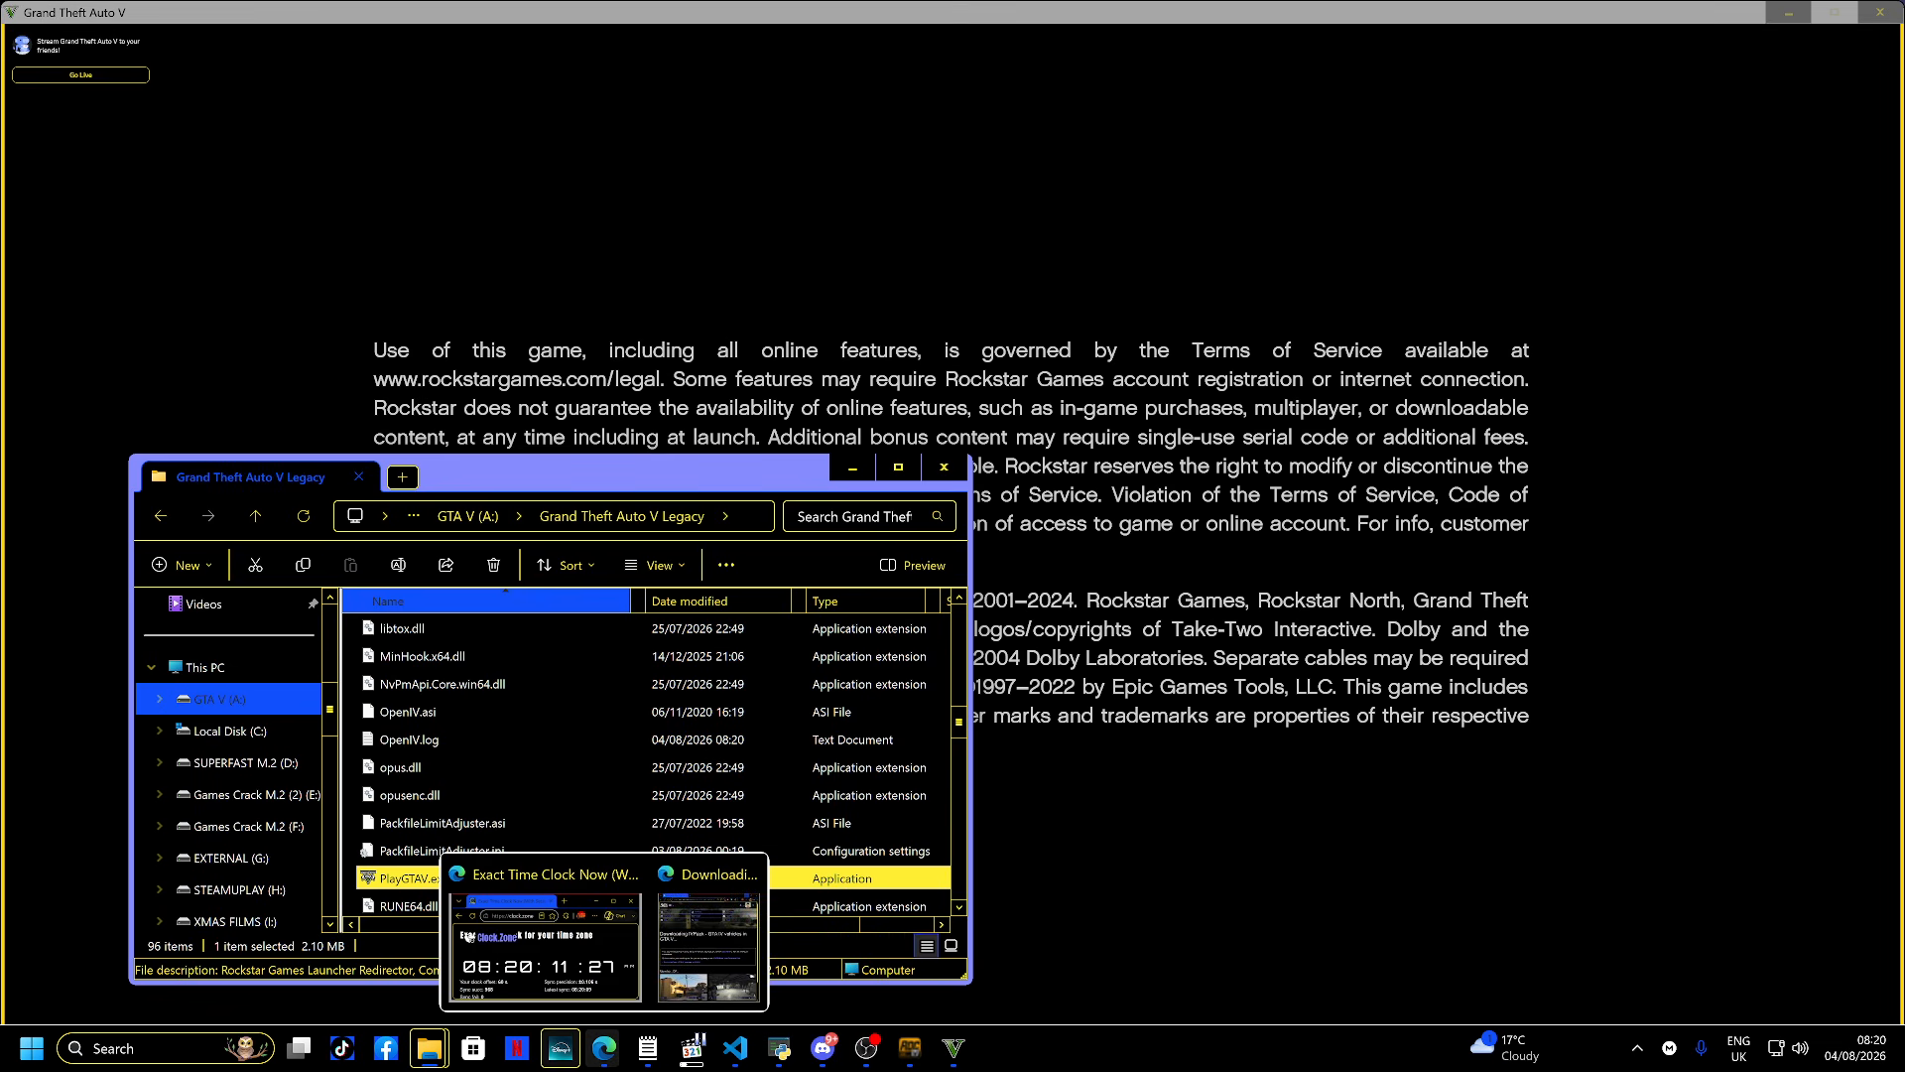
{"action": "left_click", "coordinate": [544, 933]}
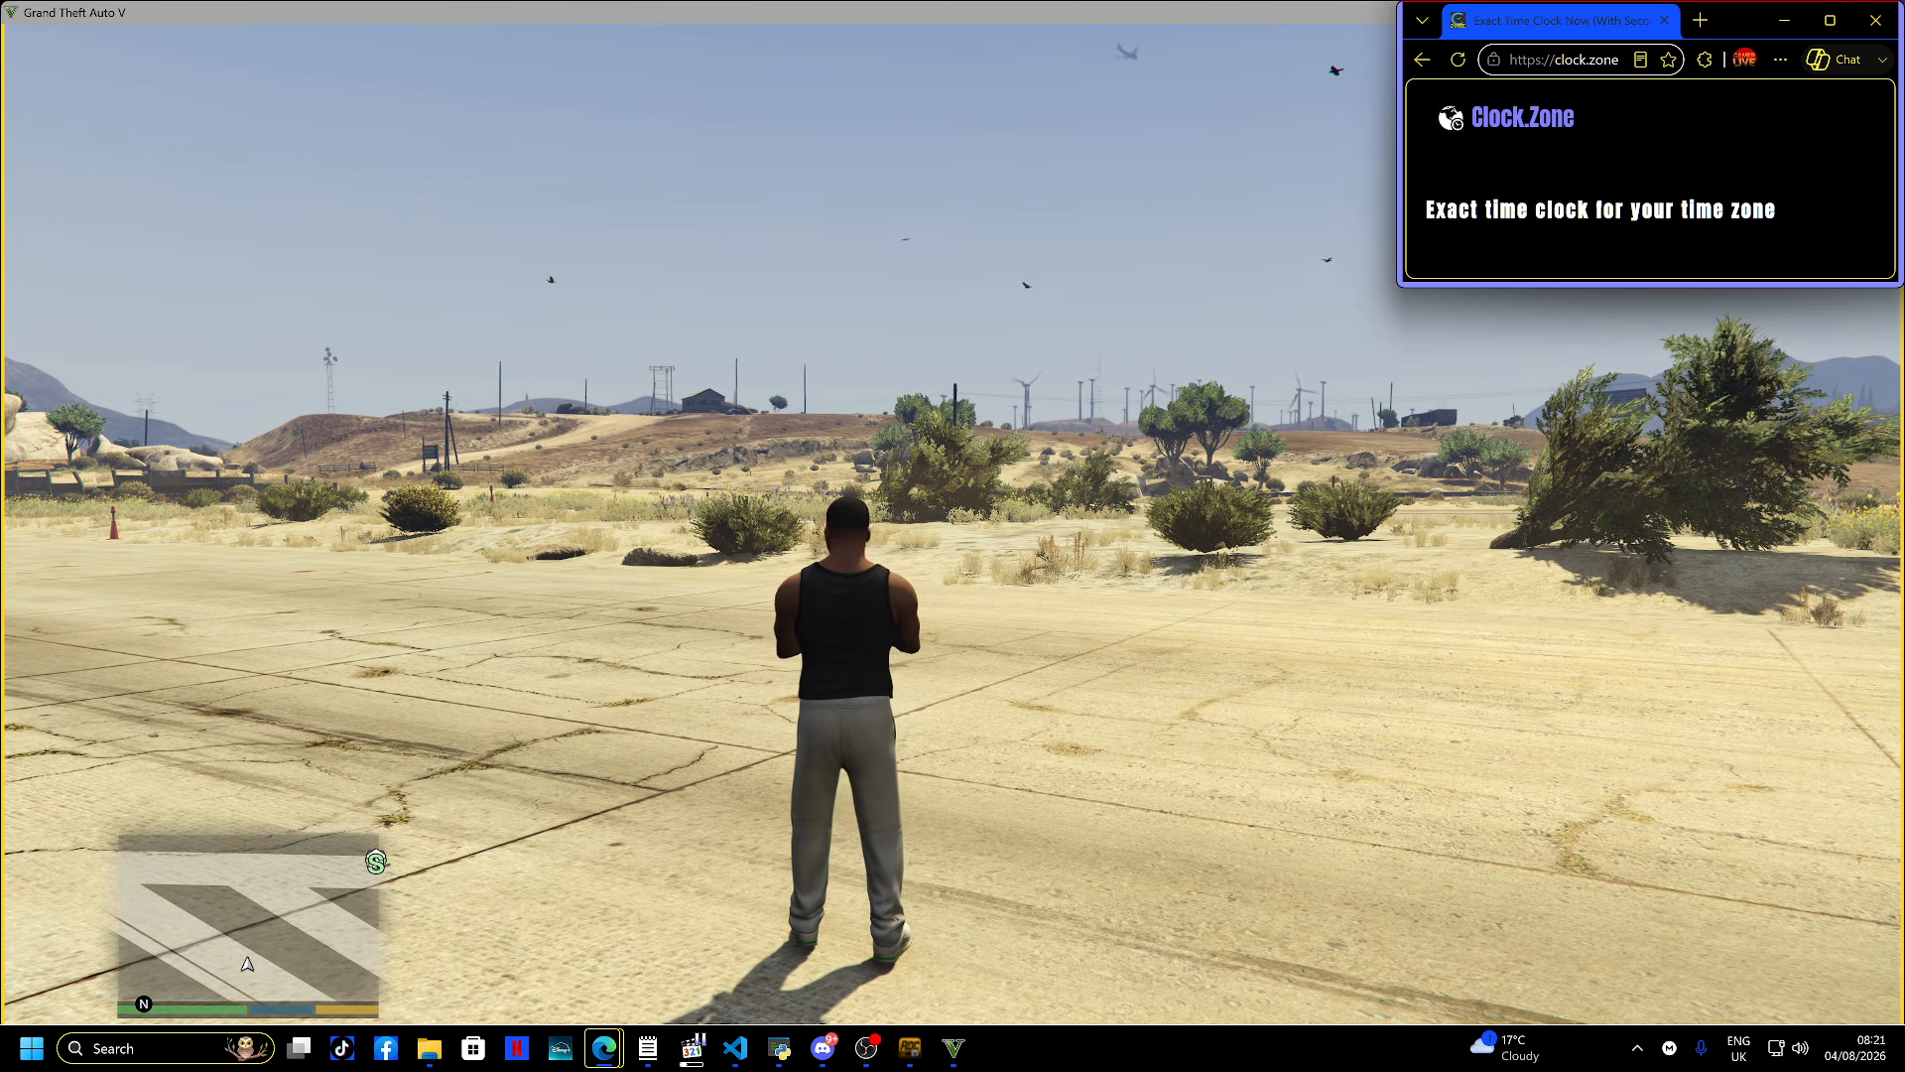
{"action": "left_click", "coordinate": [429, 1048]}
{"action": "left_click", "coordinate": [473, 1048]}
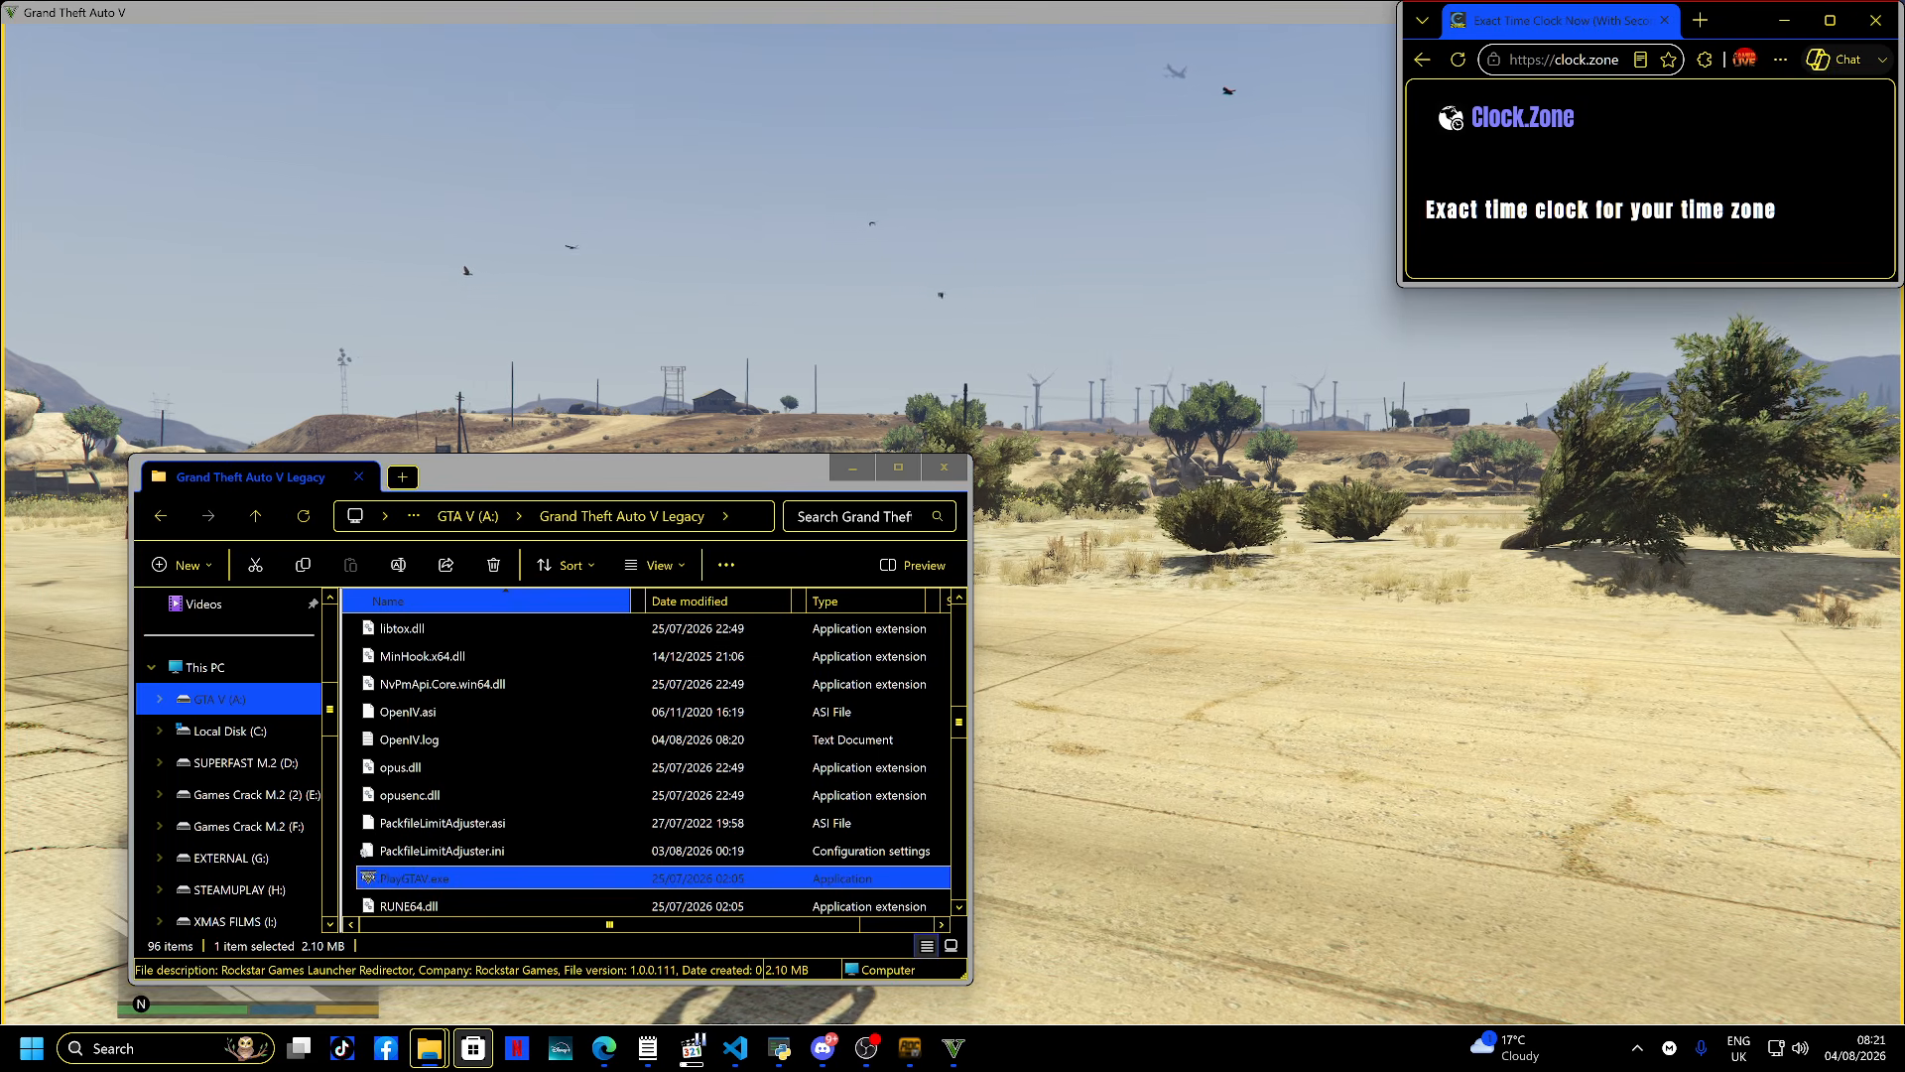
{"action": "key", "text": "super"}
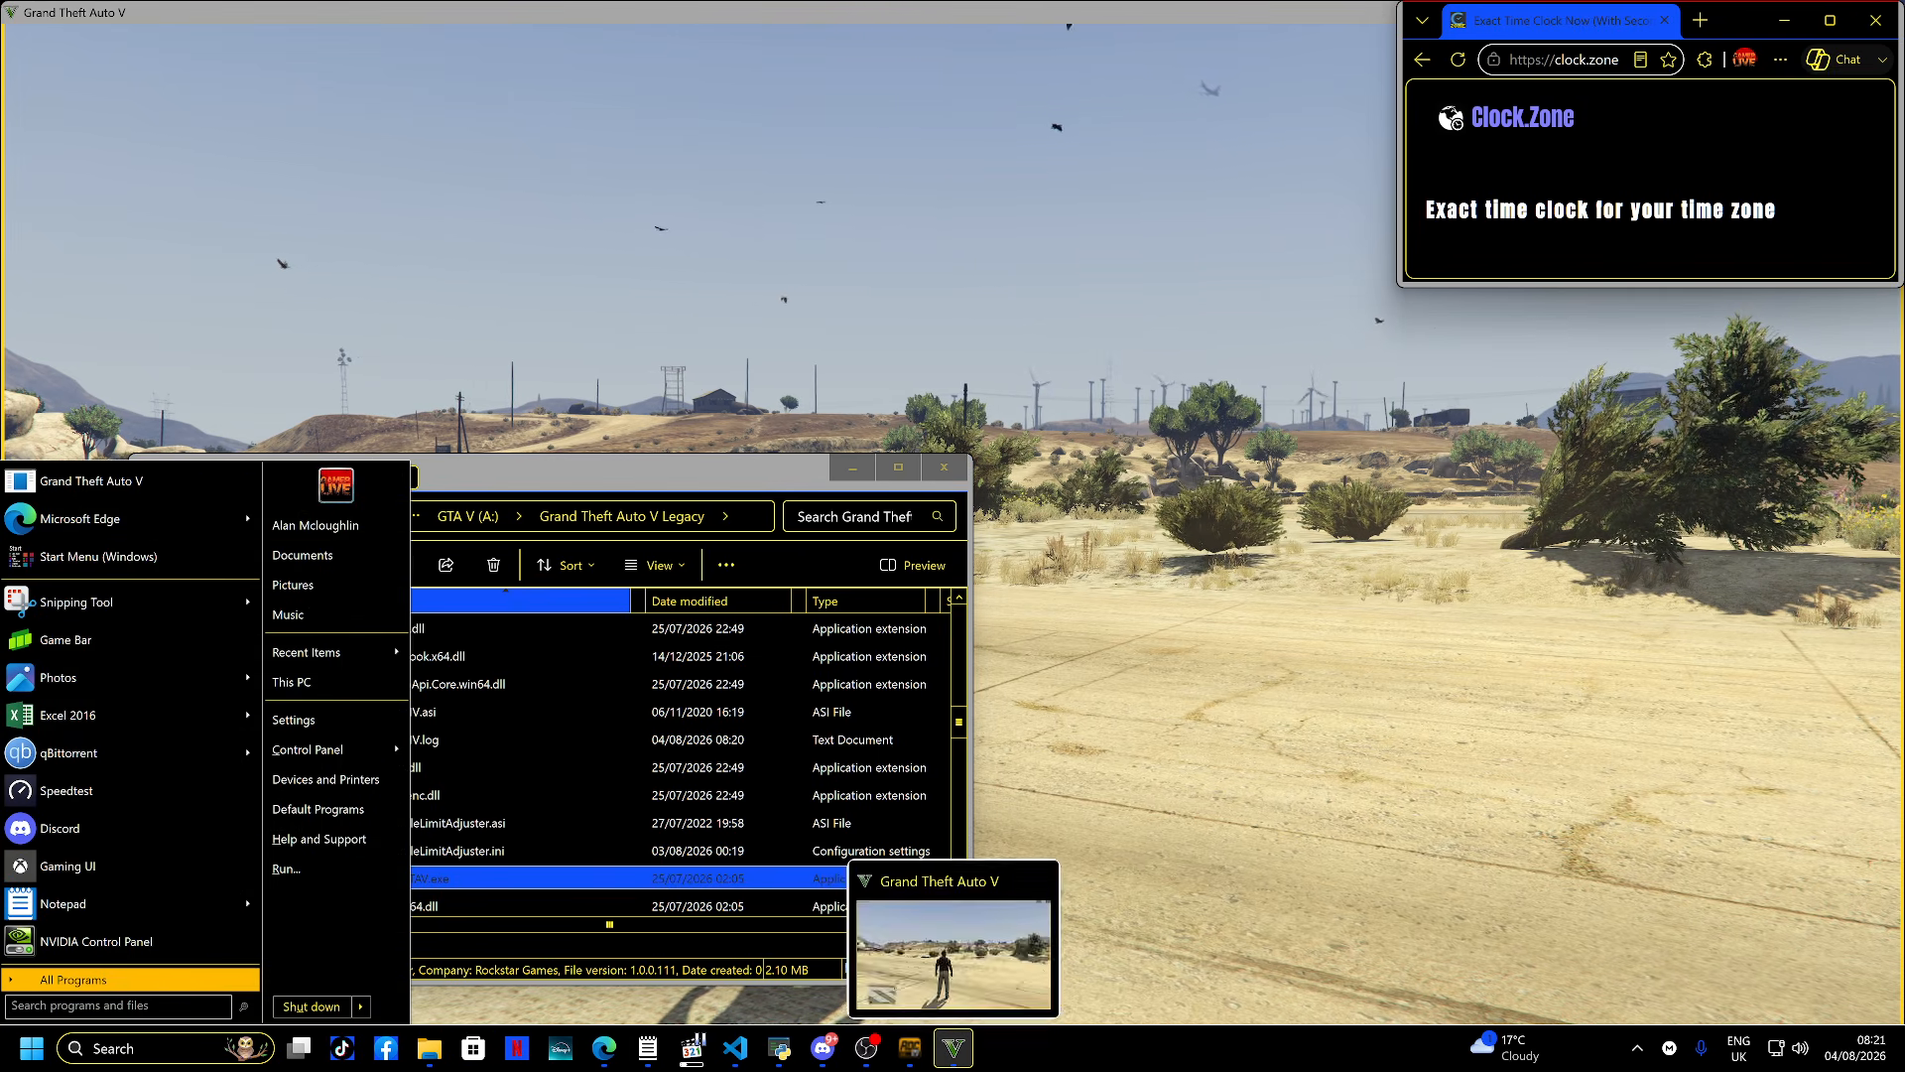
{"action": "left_click", "coordinate": [953, 1048]}
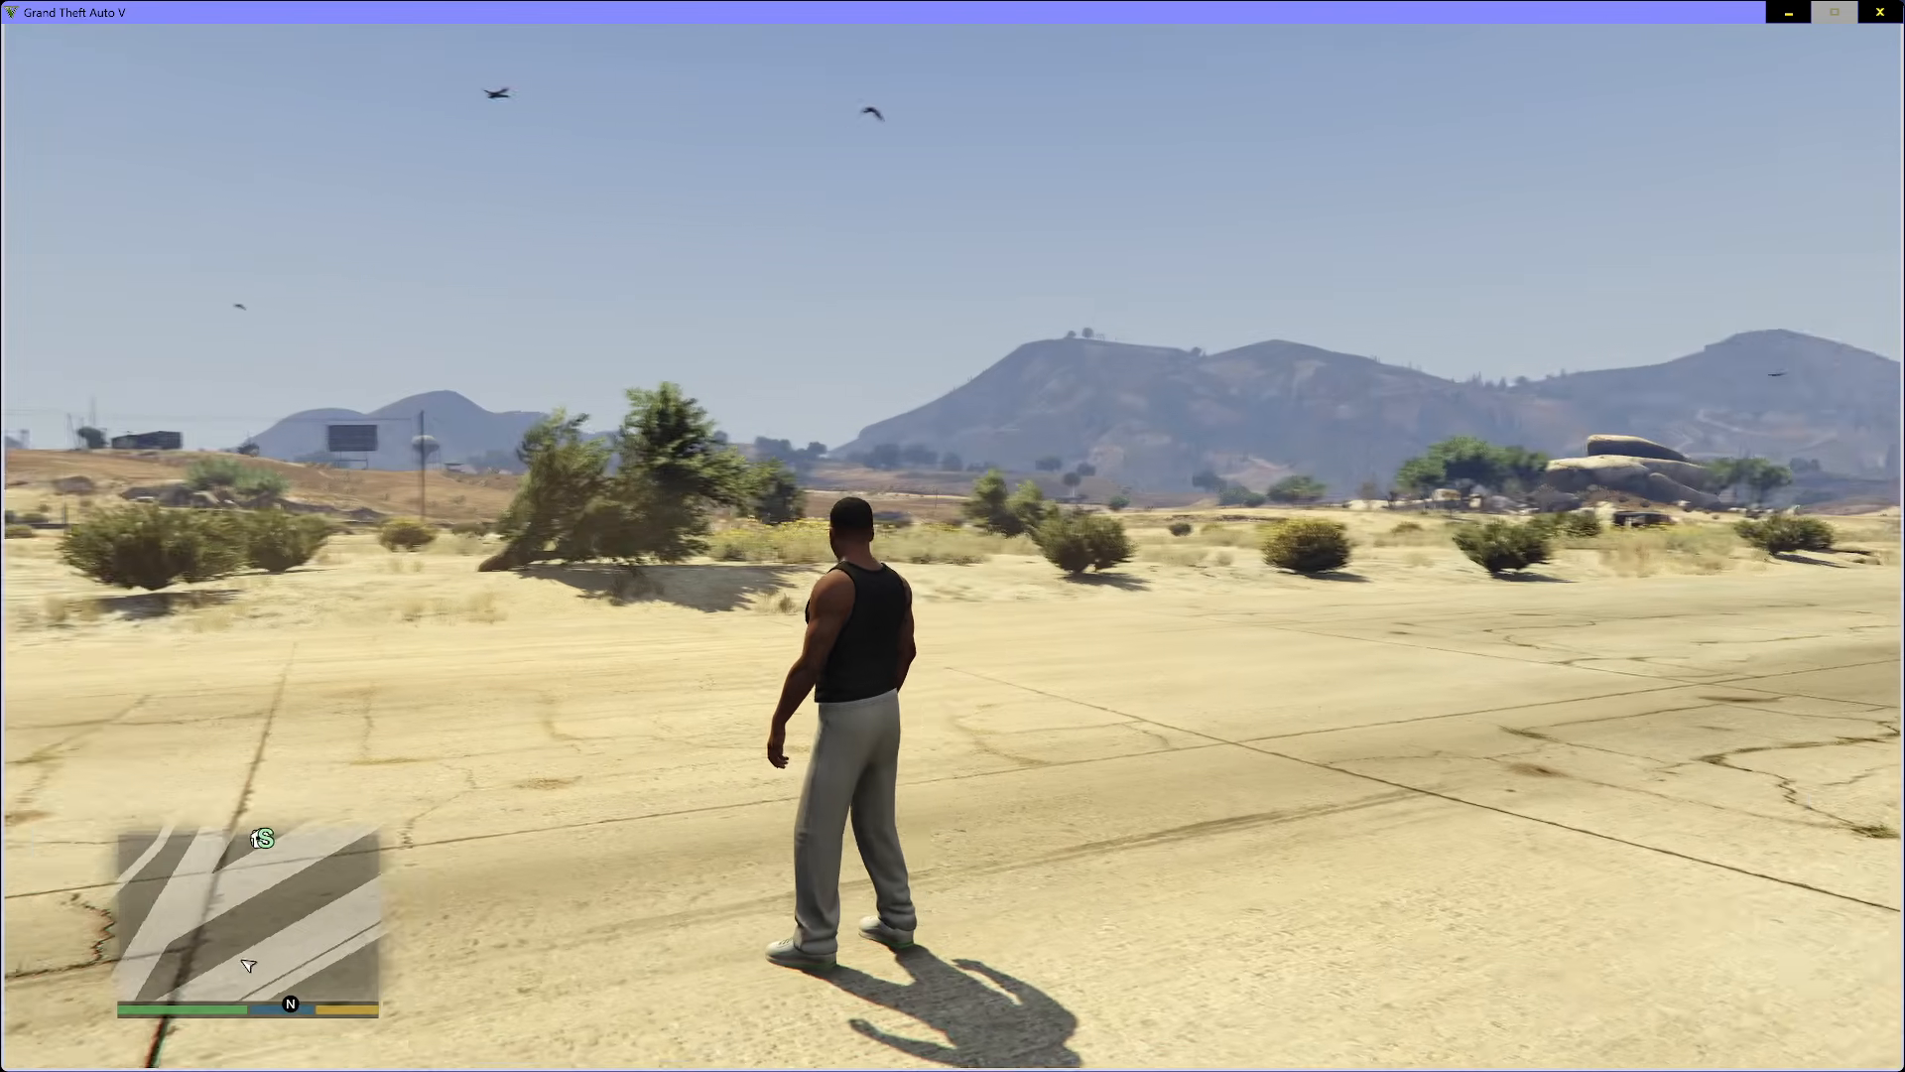
- Open the Add-on spawner menu in game and browse to the Emergency add-on vehicles list
{"action": "key", "text": "F5"}
{"action": "key", "text": "Down"}
{"action": "key", "text": "Down"}
{"action": "key", "text": "Return"}
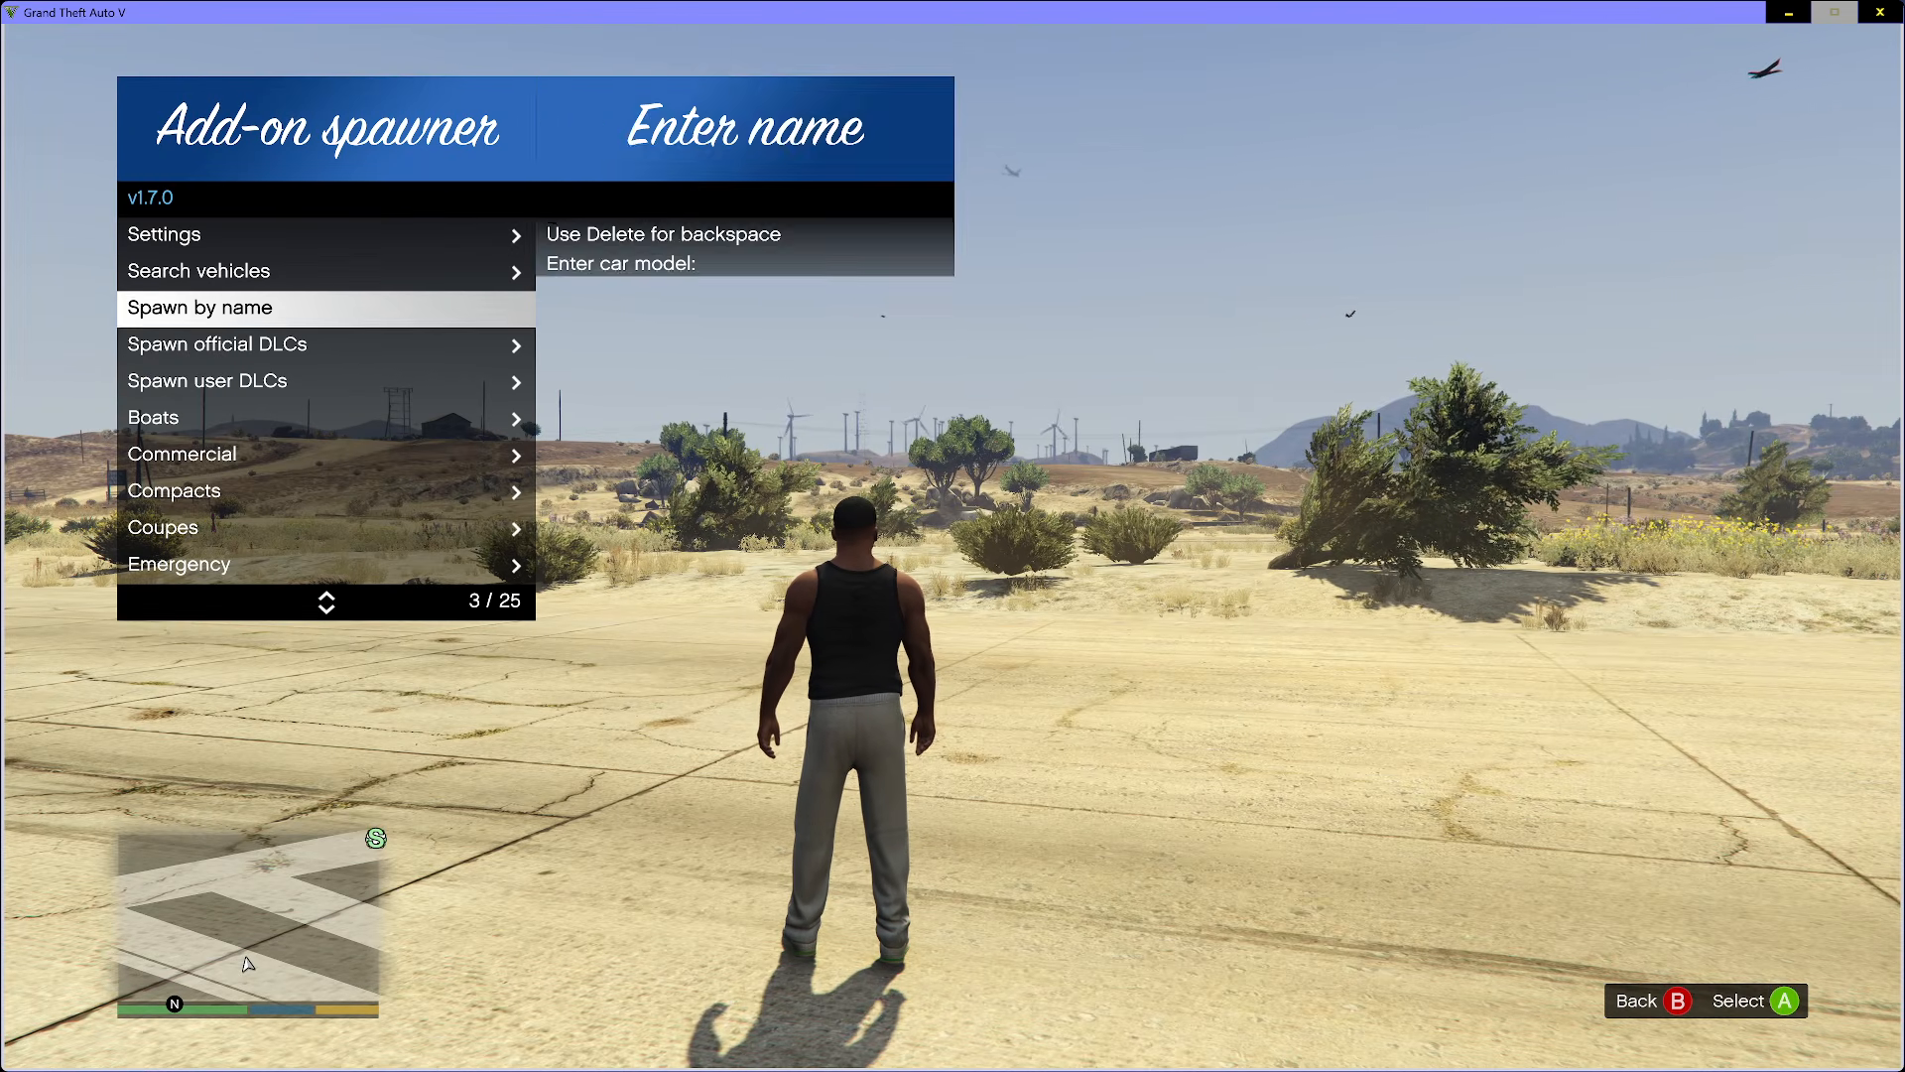
{"action": "key", "text": "Escape"}
{"action": "key", "text": "Down"}
{"action": "key", "text": "Down"}
{"action": "key", "text": "Down"}
{"action": "key", "text": "Down"}
{"action": "key", "text": "Down"}
- Spawn the POLICE8 add-on vehicle from the Emergency list
{"action": "key", "text": "Down"}
{"action": "key", "text": "Down"}
{"action": "key", "text": "Down"}
{"action": "key", "text": "Up"}
{"action": "key", "text": "Return"}
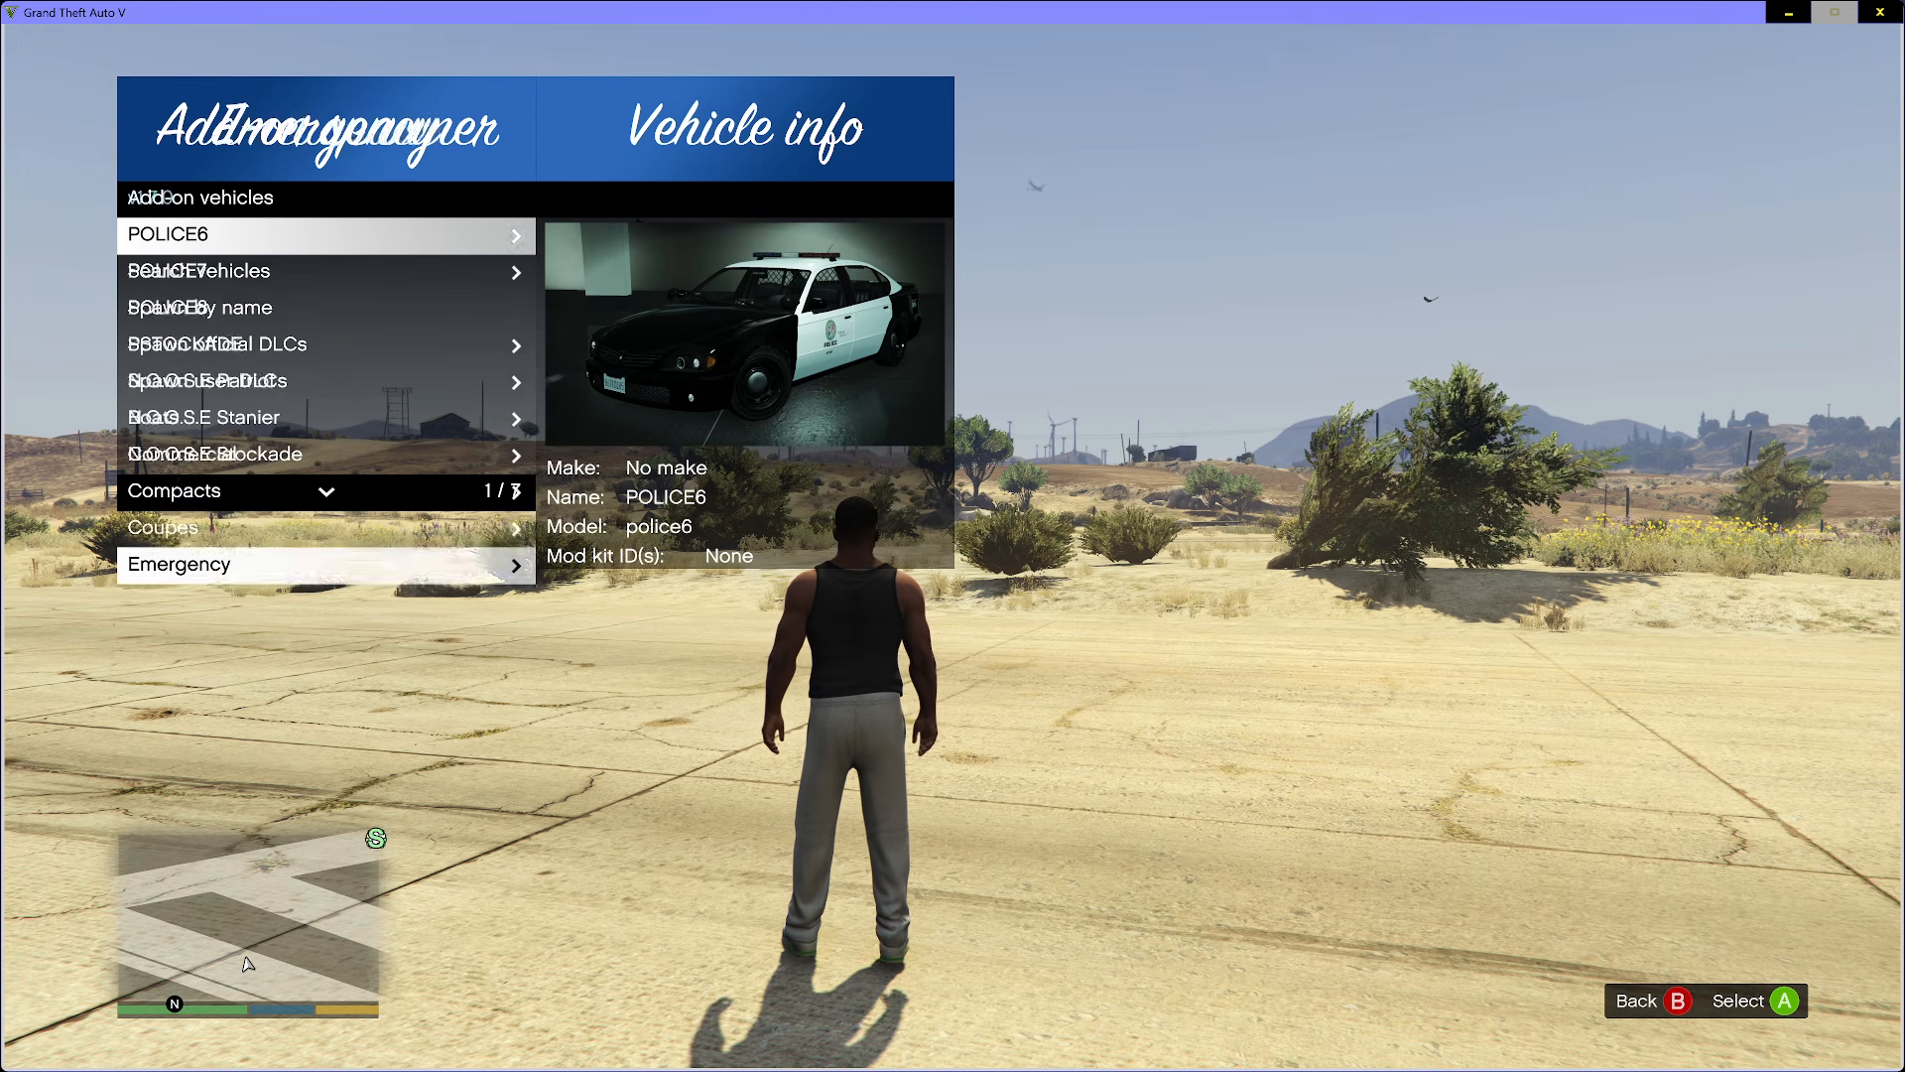
{"action": "key", "text": "Down"}
{"action": "key", "text": "Down"}
{"action": "key", "text": "F5"}
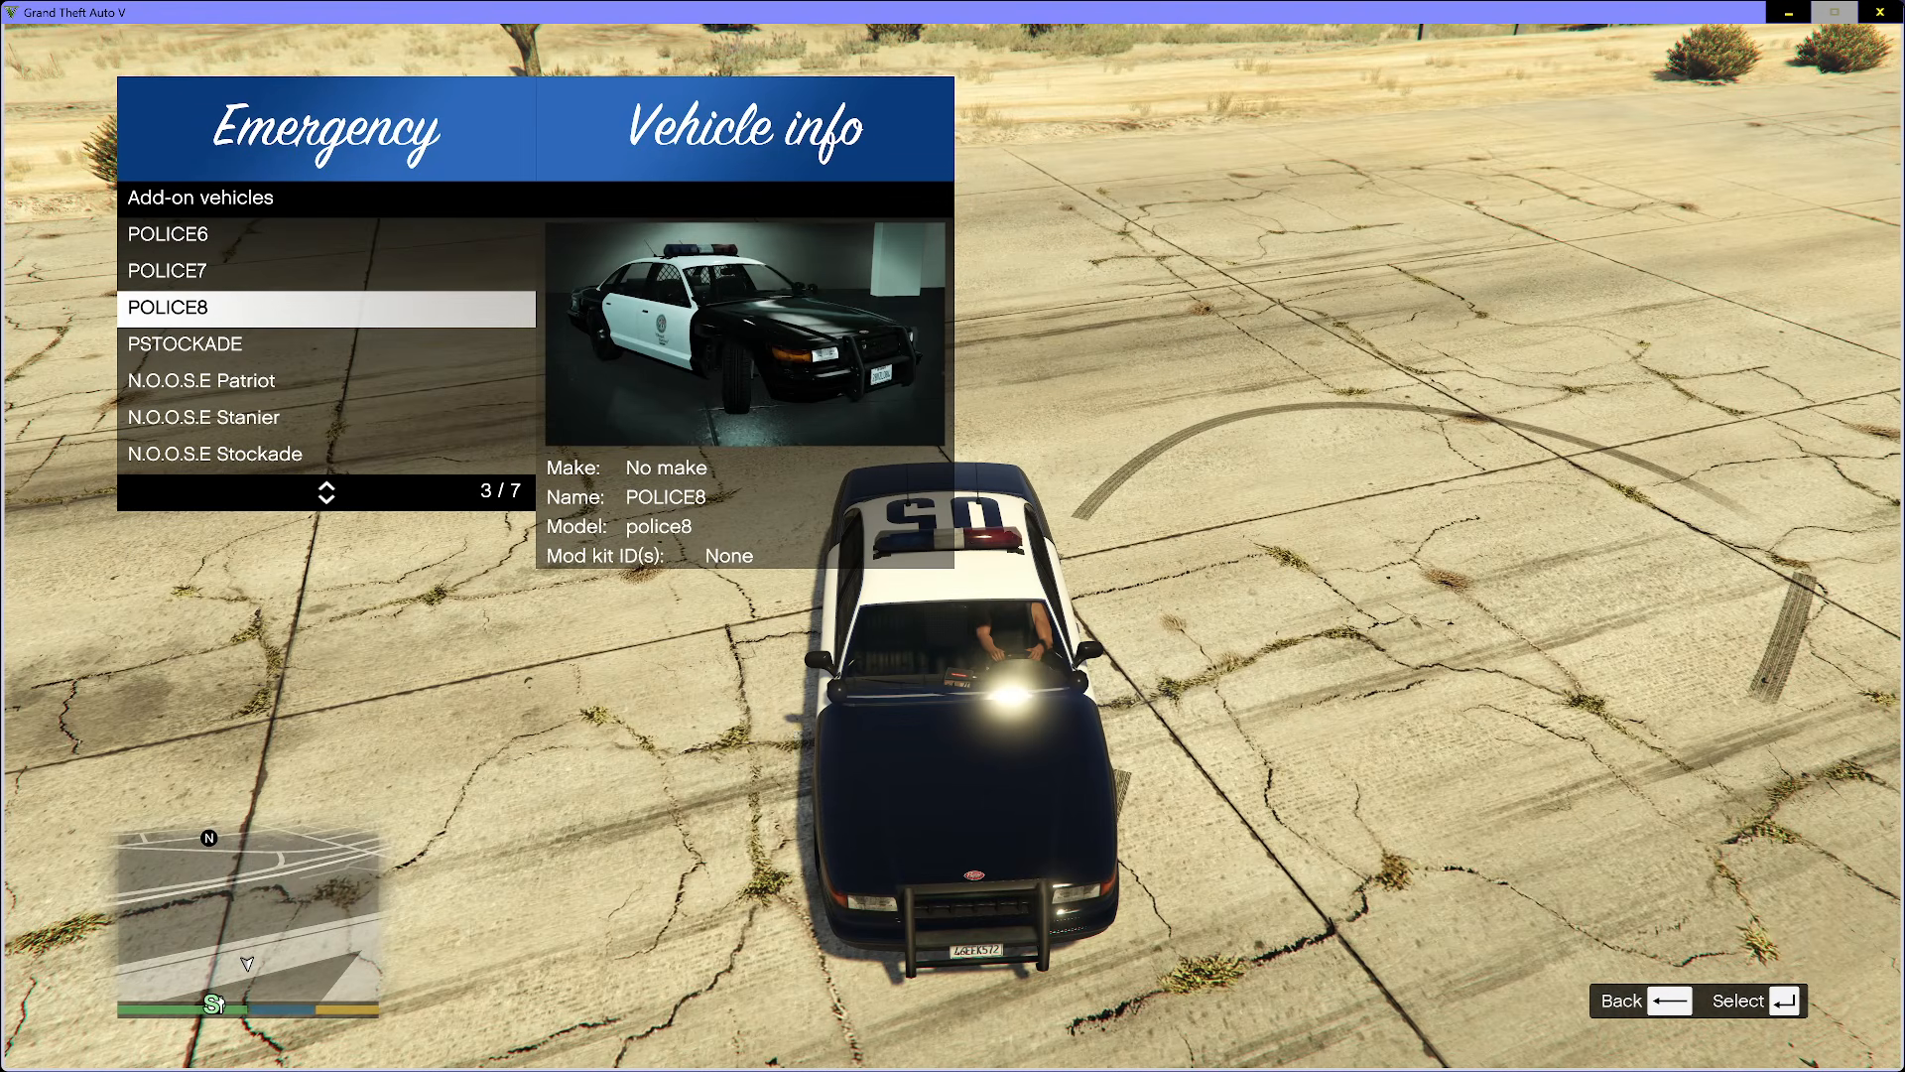
- Return to the spawner categories and spawn the HVY Brickade and MTL Packer from the Commercial add-on vehicles
{"action": "key", "text": "BackSpace"}
{"action": "key", "text": "Up"}
{"action": "key", "text": "Up"}
{"action": "key", "text": "Up"}
{"action": "key", "text": "Up"}
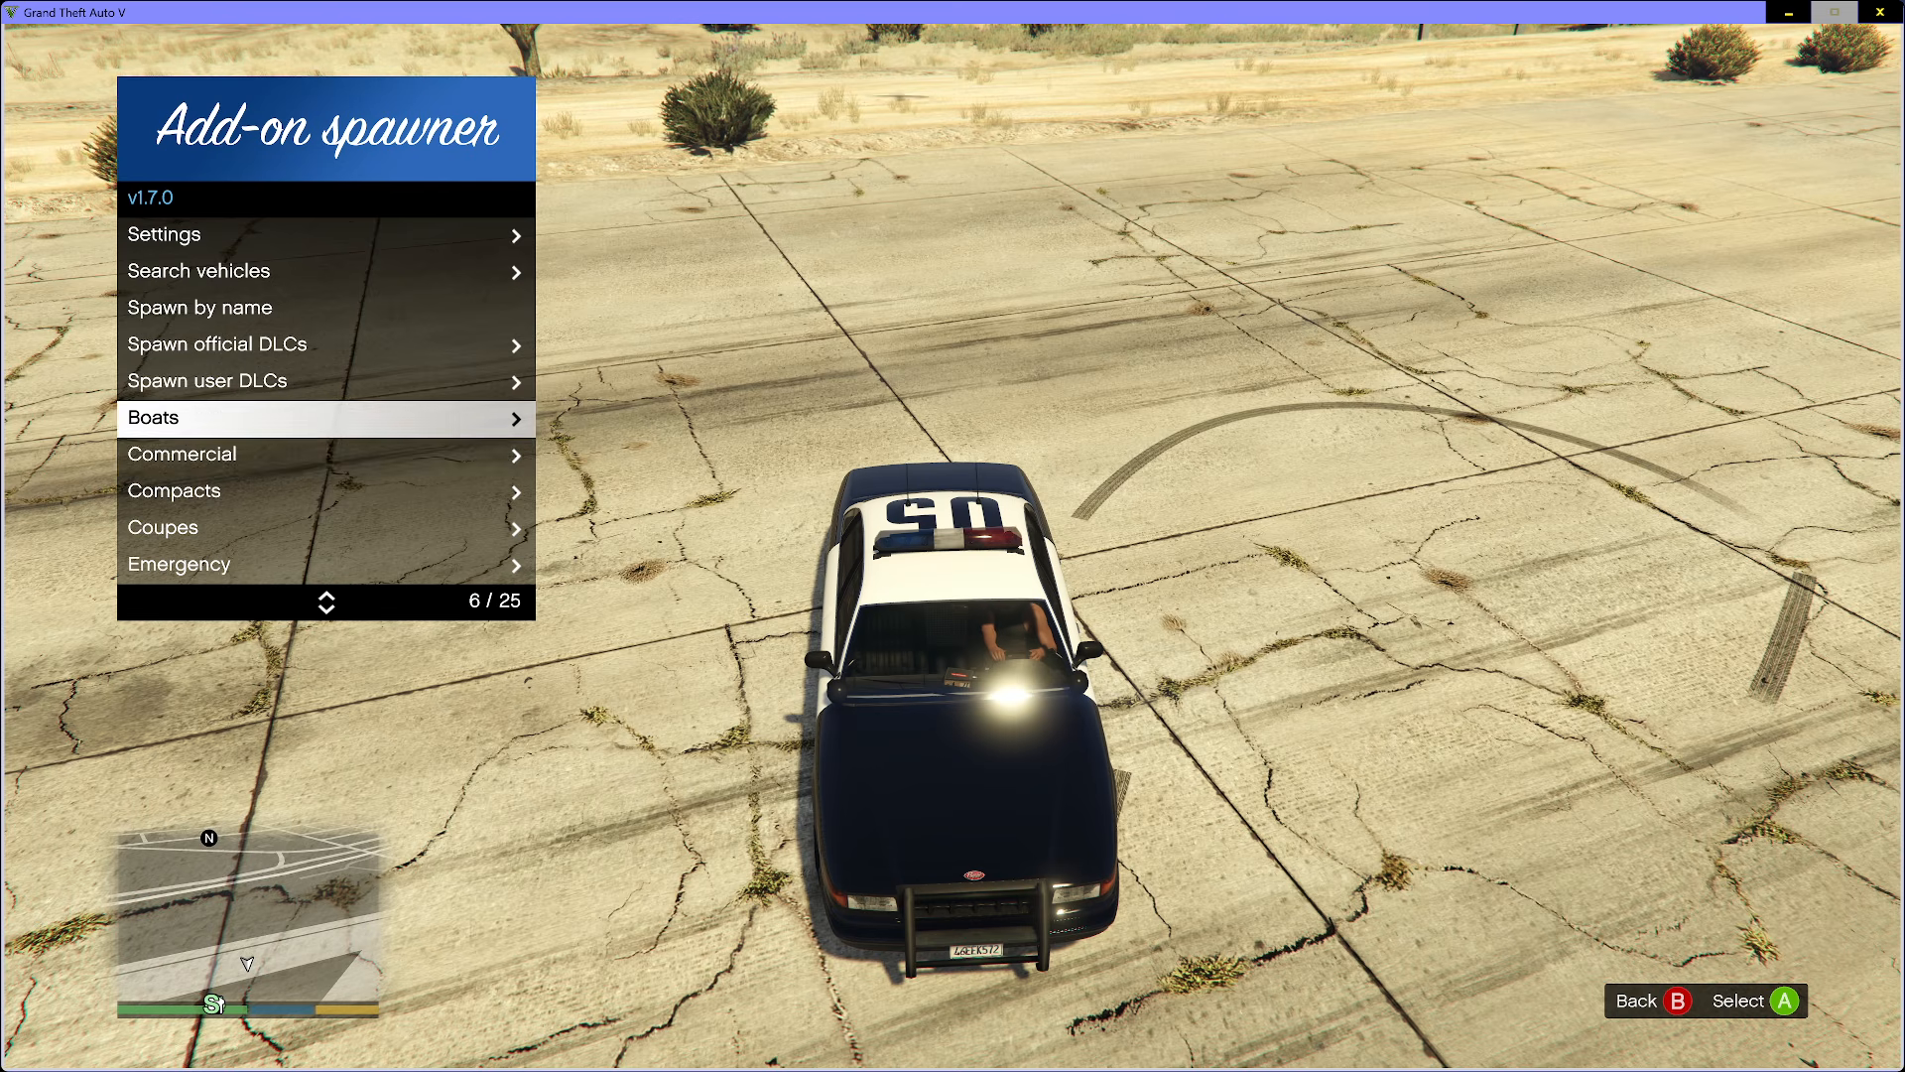
{"action": "key", "text": "Down"}
{"action": "key", "text": "Return"}
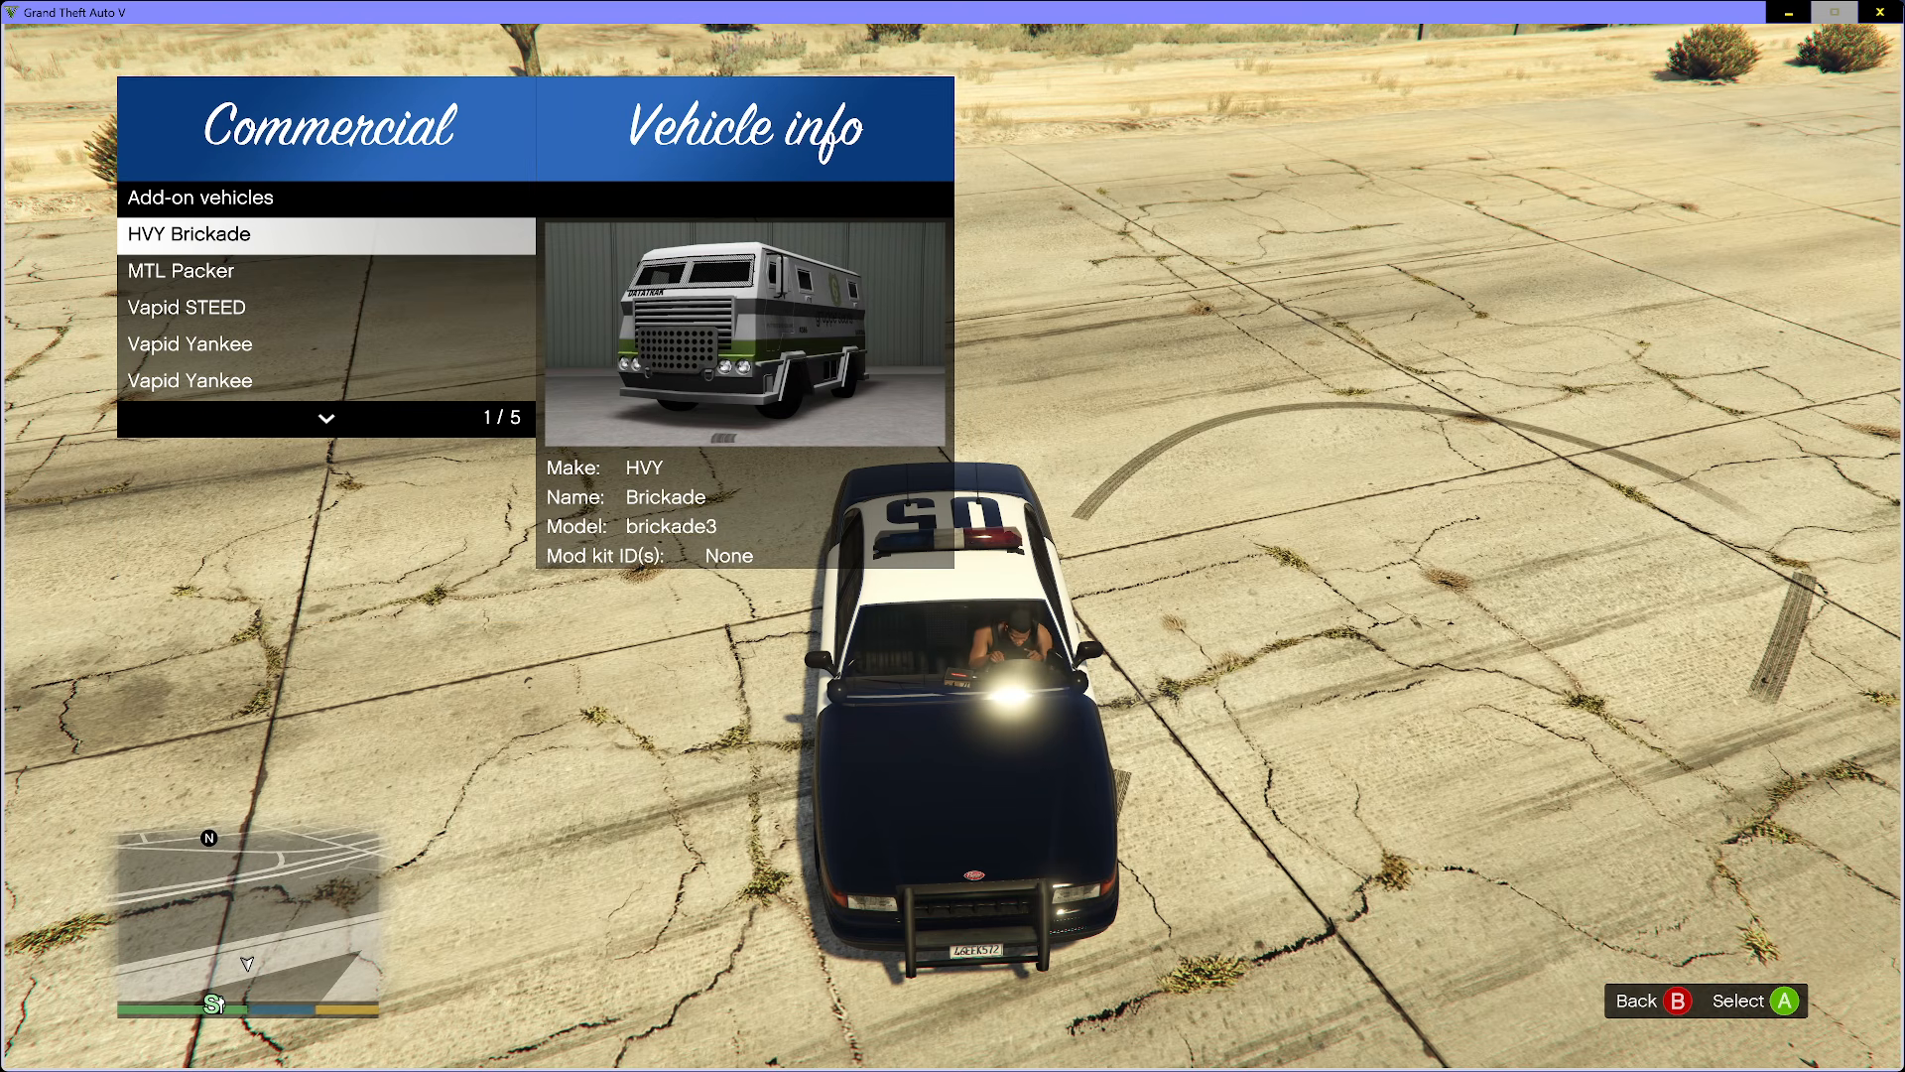
{"action": "key", "text": "Return"}
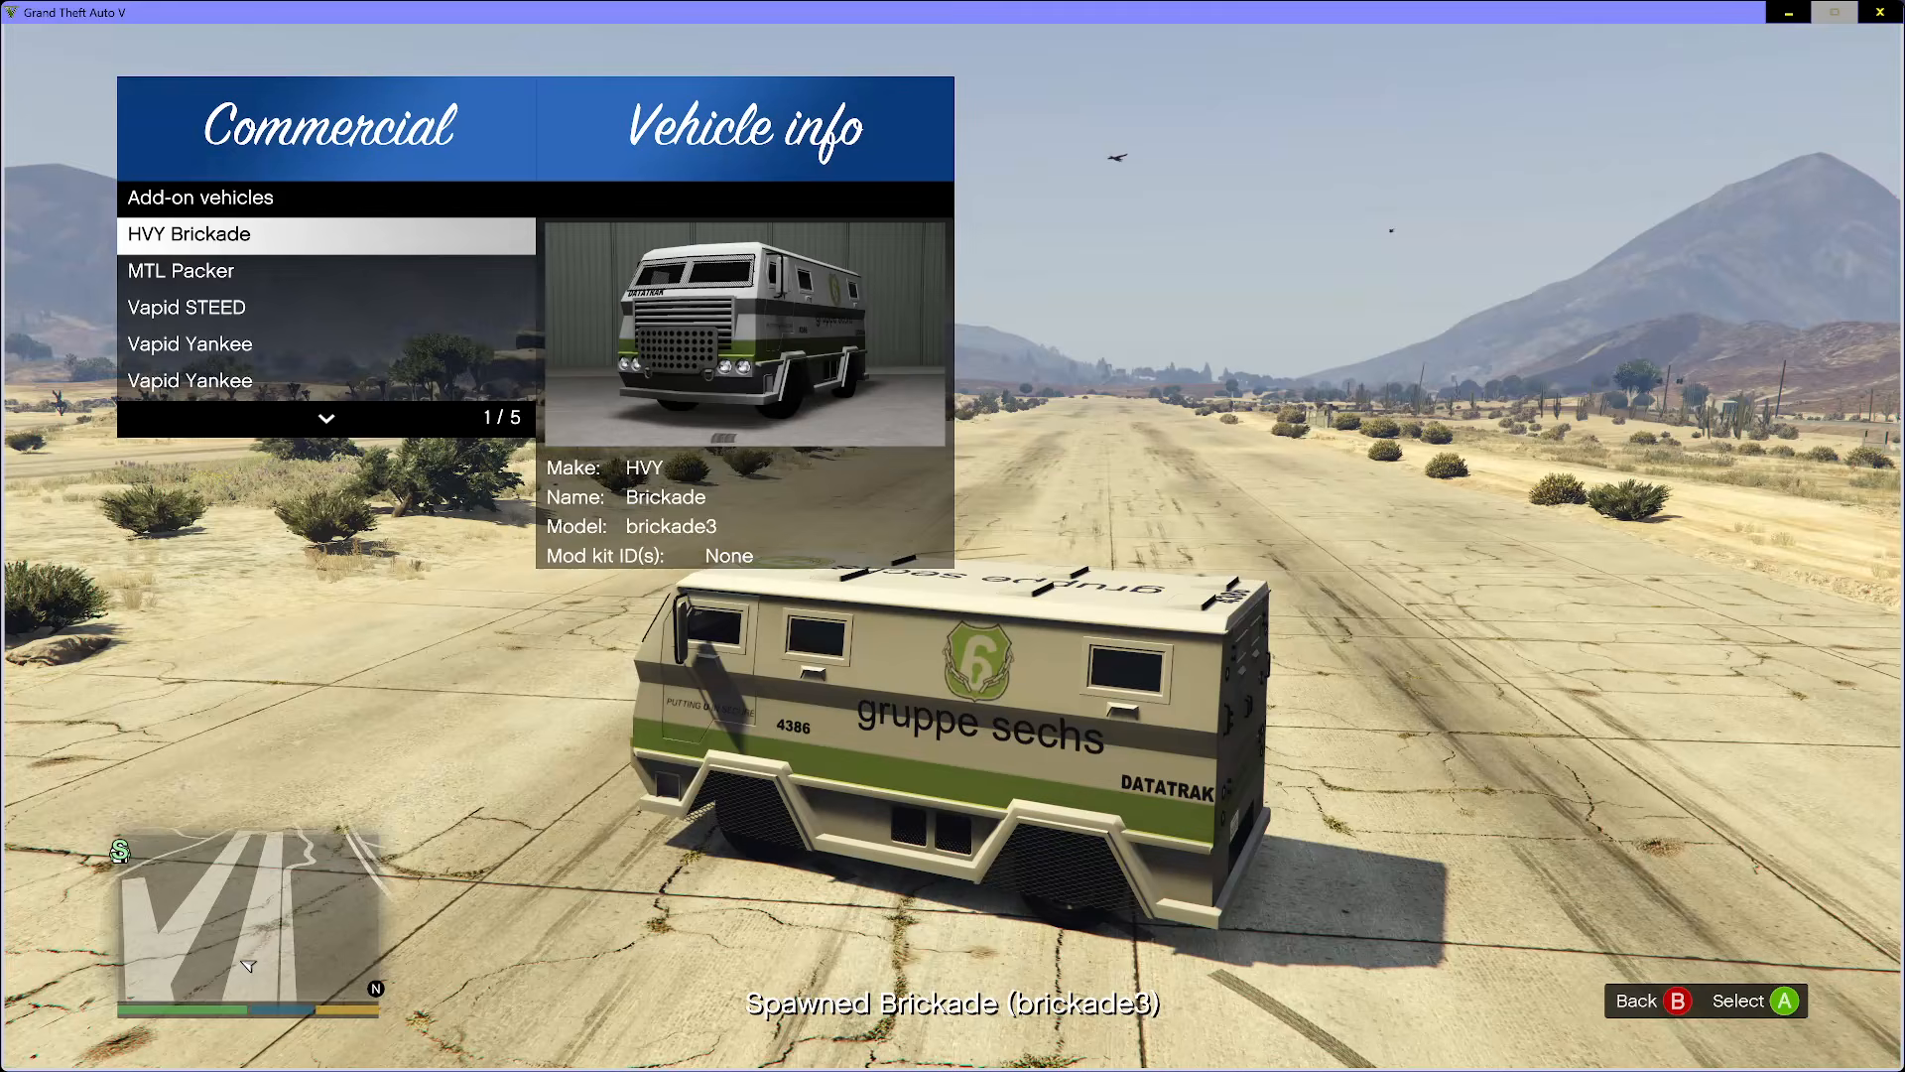
{"action": "key", "text": "Down"}
{"action": "key", "text": "Return"}
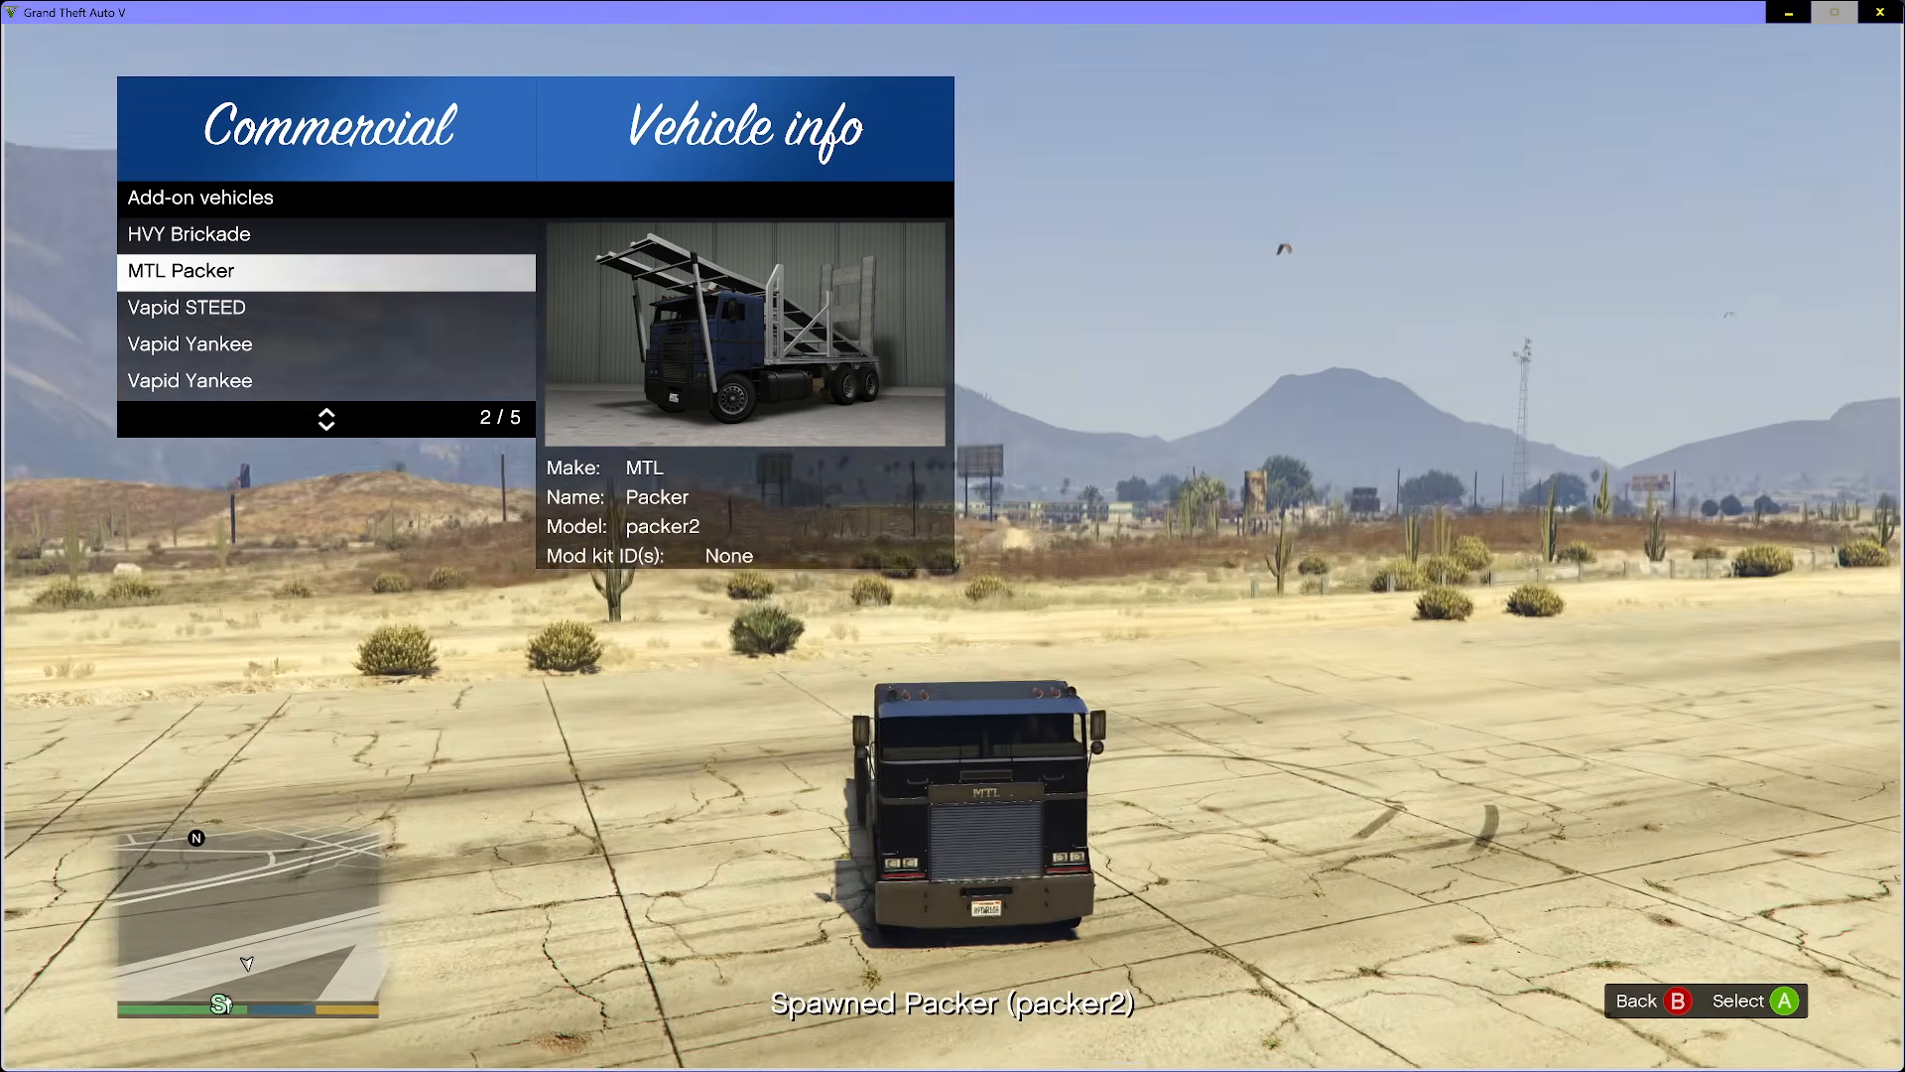
- Spawn the Vapid STEED and both Vapid Yankee add-on trucks from the Commercial list
{"action": "key", "text": "Down"}
{"action": "key", "text": "Return"}
{"action": "key", "text": "Down"}
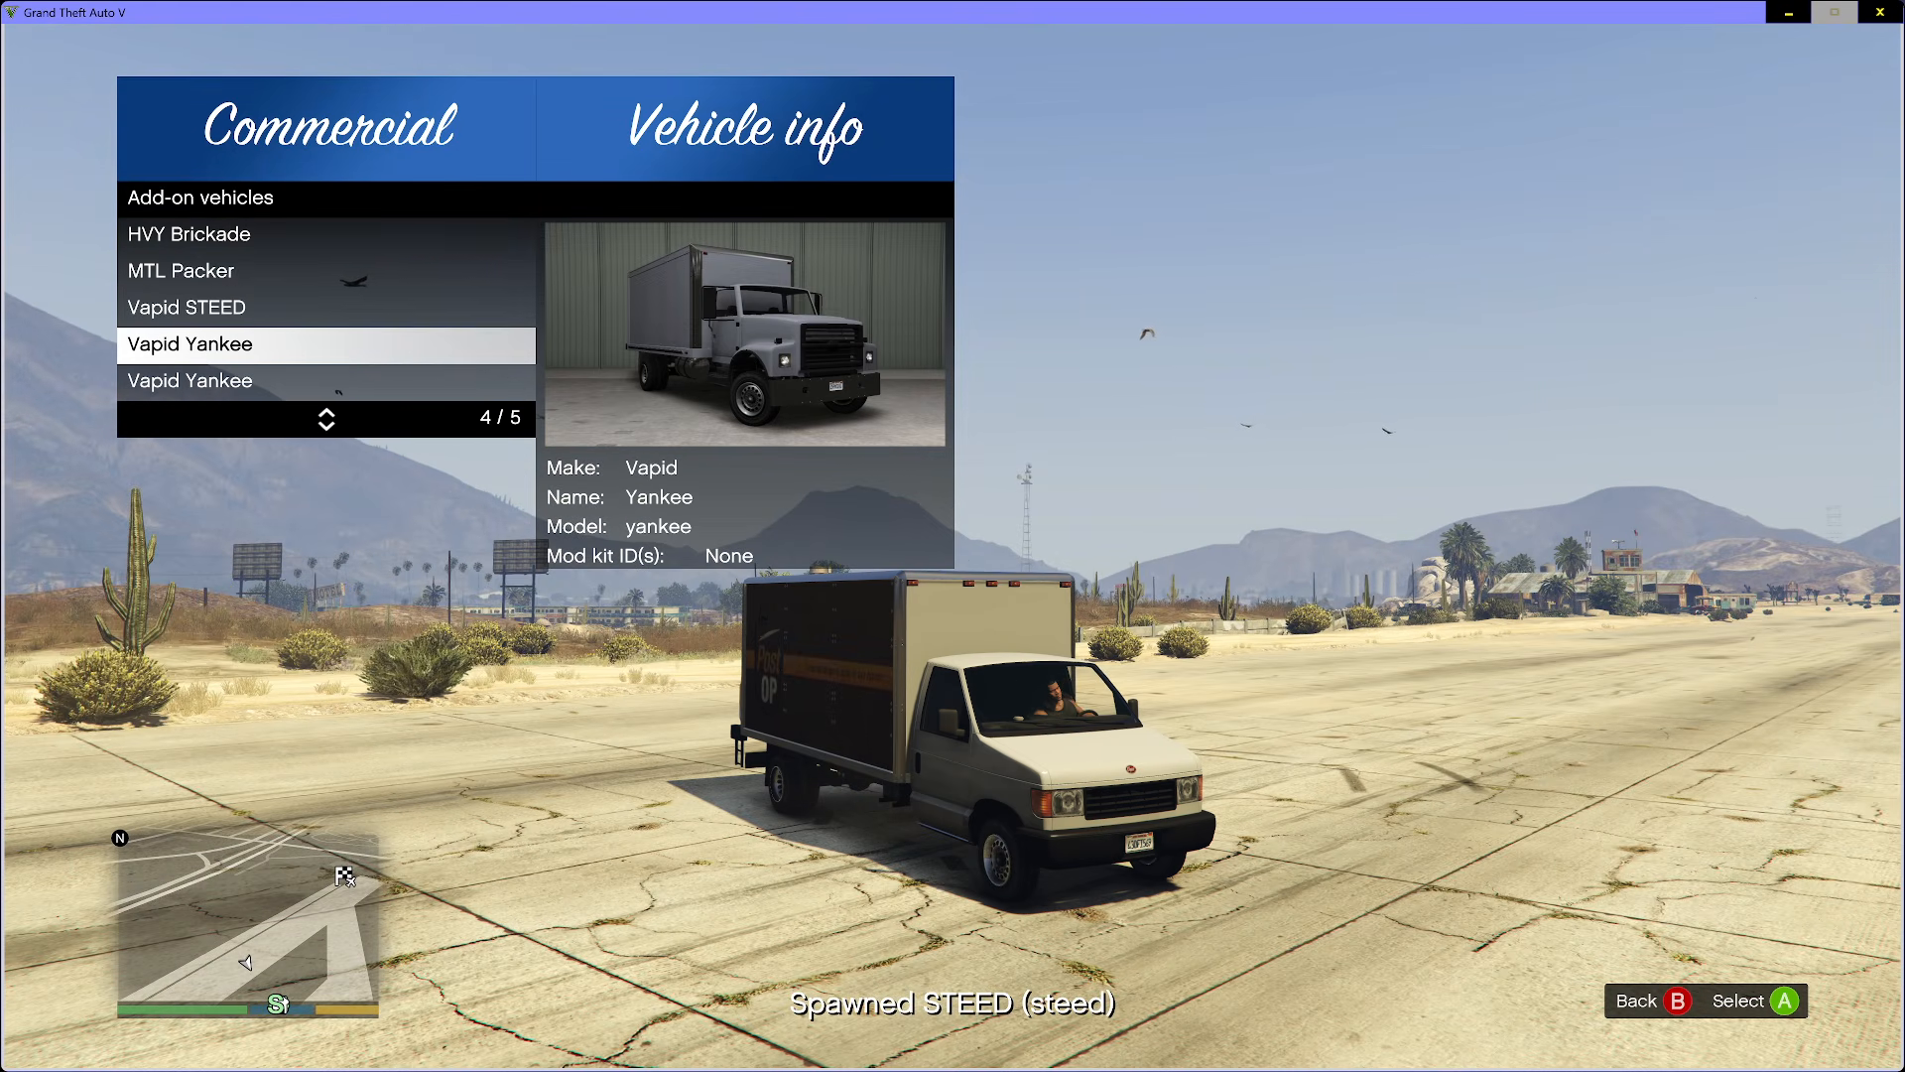
{"action": "key", "text": "Return"}
{"action": "key", "text": "Down"}
{"action": "key", "text": "Return"}
{"action": "key", "text": "Down"}
{"action": "key", "text": "Down"}
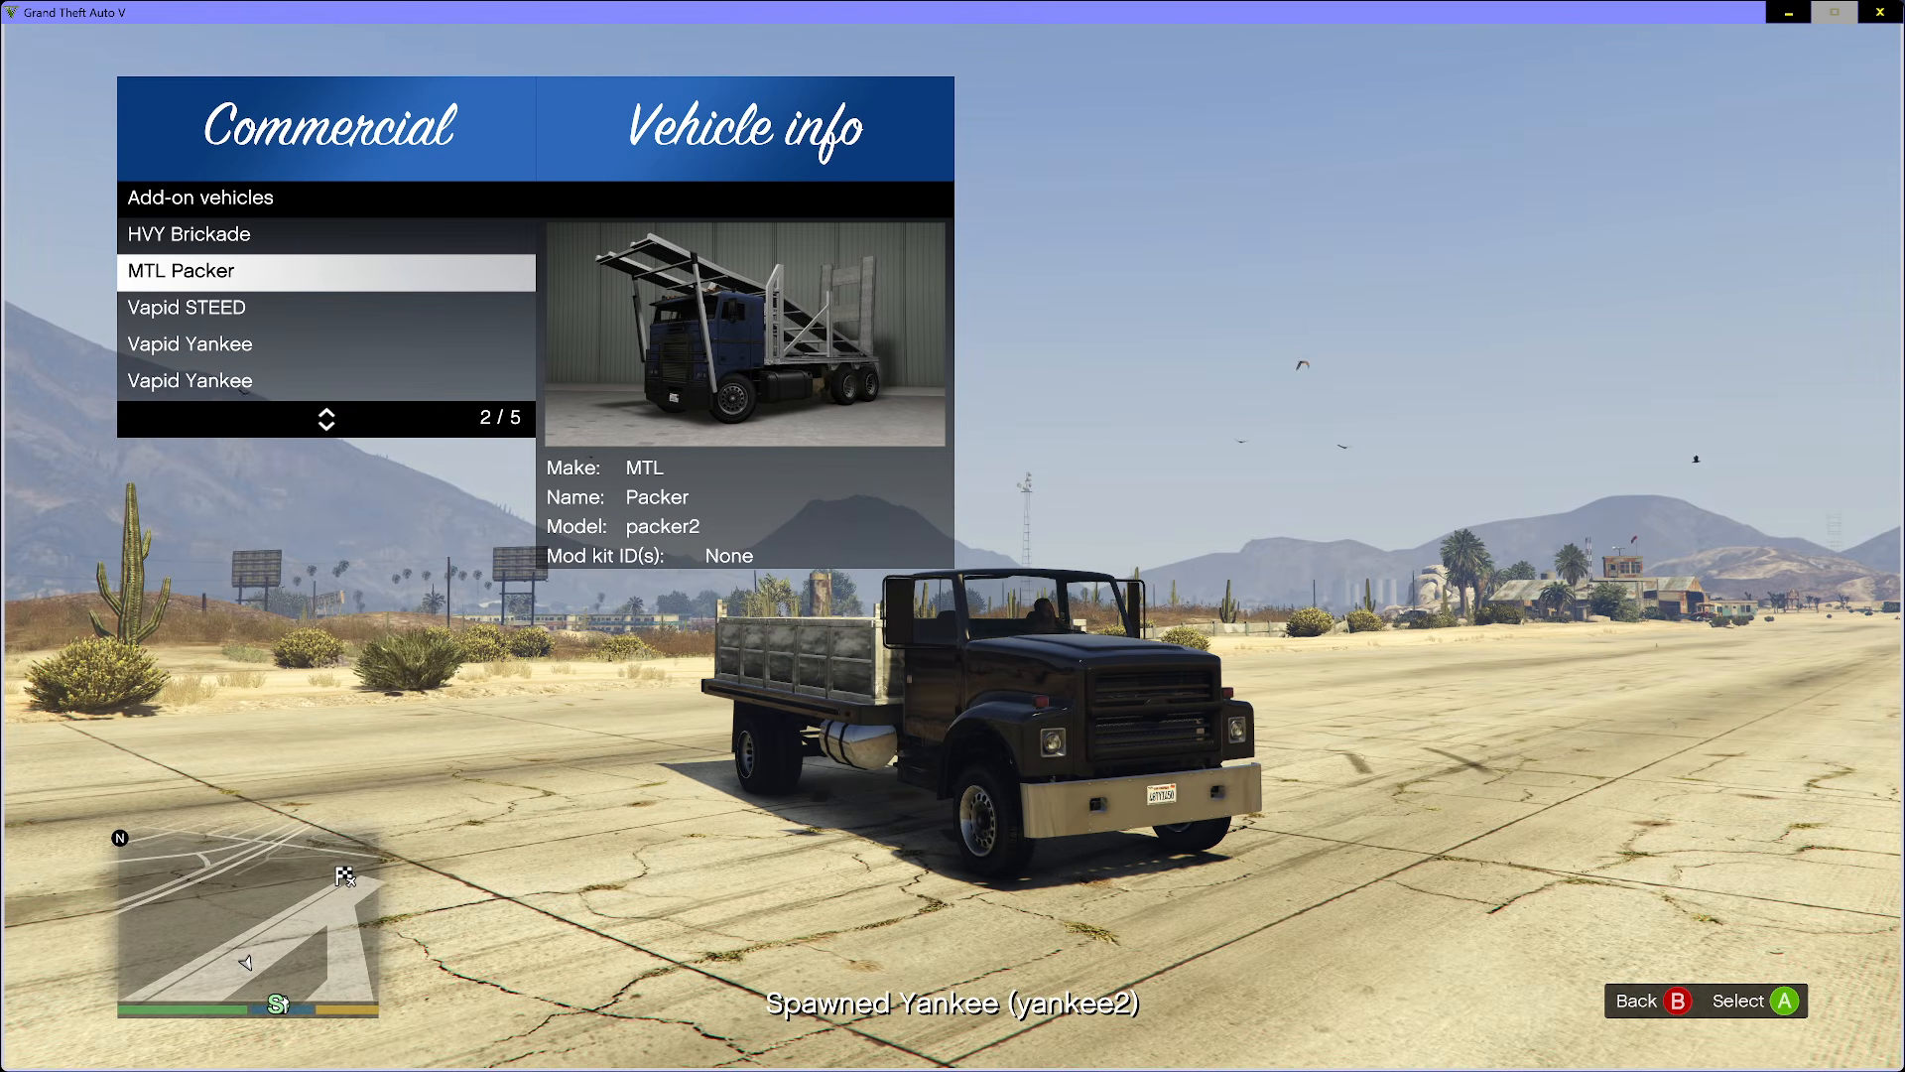
{"action": "key", "text": "Return"}
{"action": "key", "text": "Down"}
{"action": "key", "text": "Return"}
- Go back to the spawner categories, open Compacts and spawn the Vapid Fortune add-on car
{"action": "key", "text": "Down"}
{"action": "key", "text": "Return"}
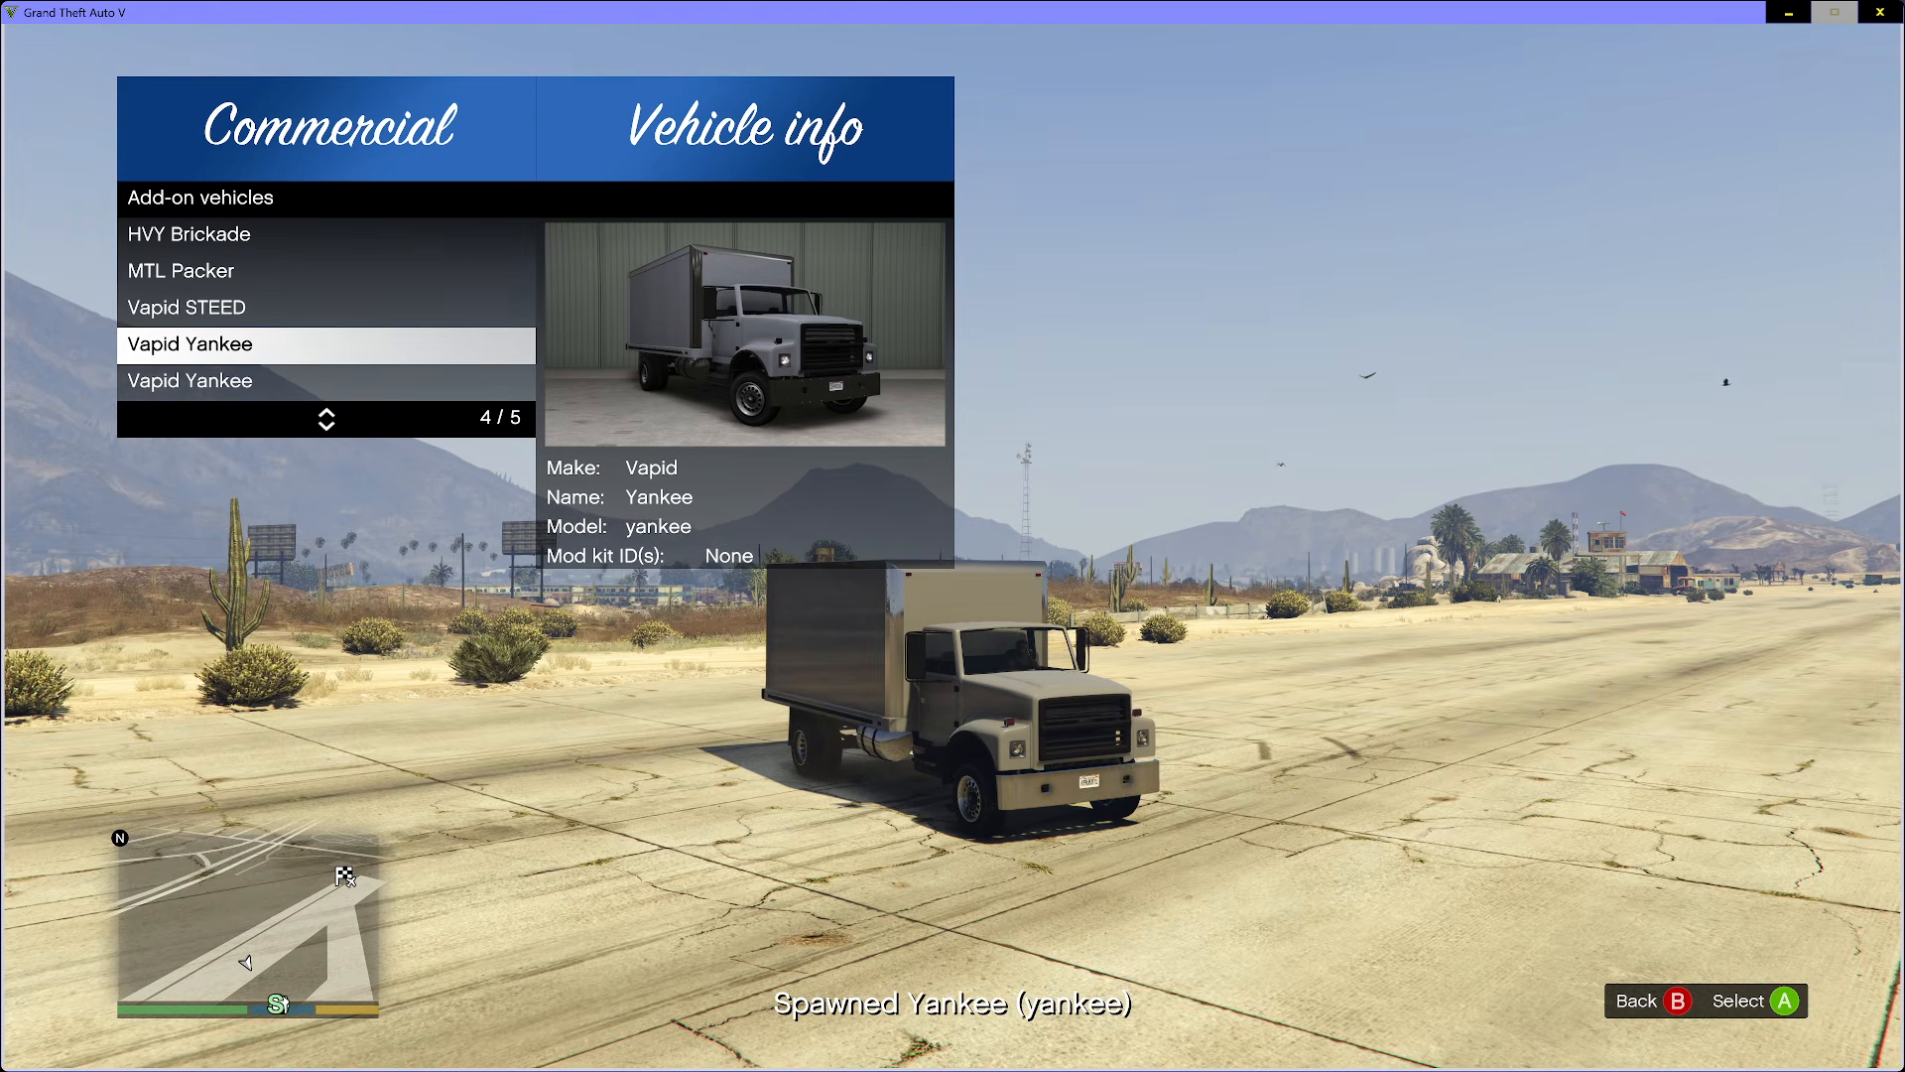
{"action": "key", "text": "BackSpace"}
- Open the Emergency add-on list, spawn PSTOCKADE and the N.O.O.S.E Patriot, Stanier and Stockade, then close the spawner menu
{"action": "key", "text": "Down"}
{"action": "key", "text": "Return"}
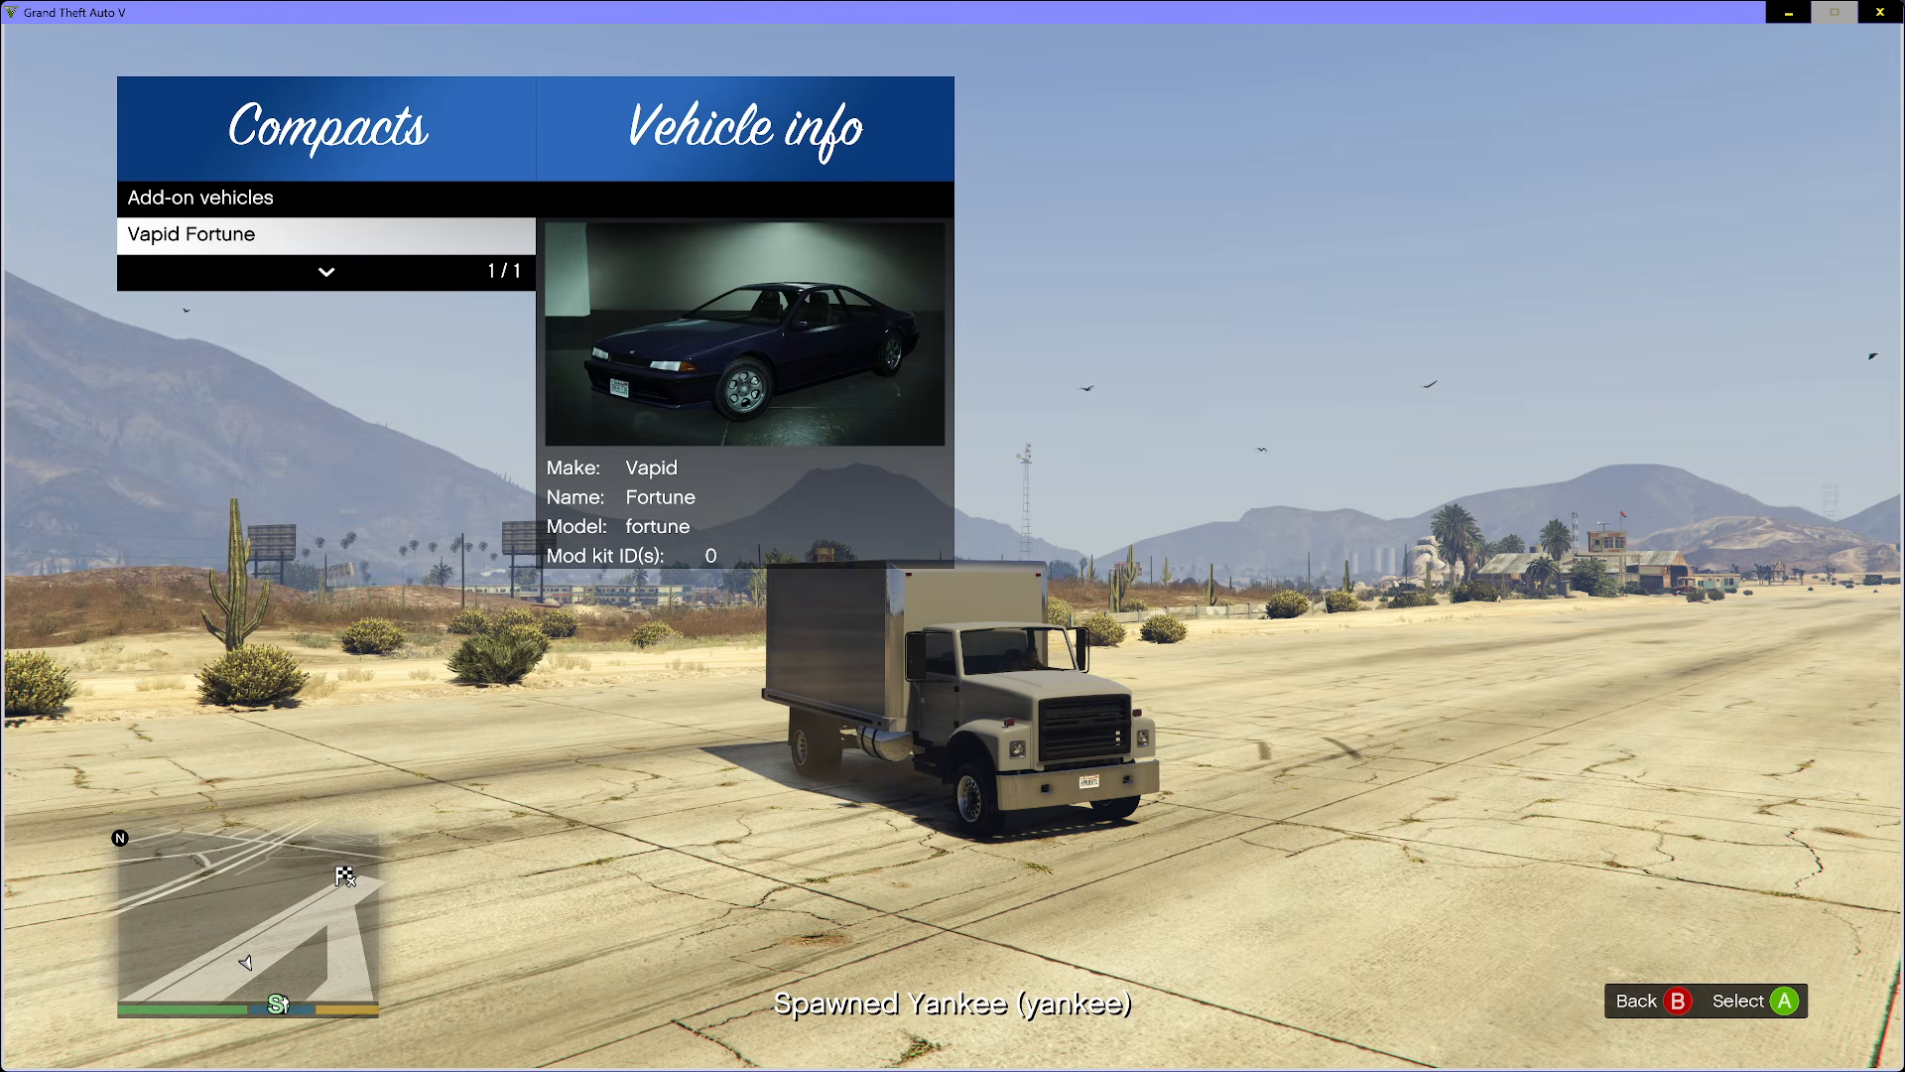
{"action": "key", "text": "Return"}
{"action": "key", "text": "BackSpace"}
{"action": "key", "text": "Down"}
{"action": "key", "text": "Down"}
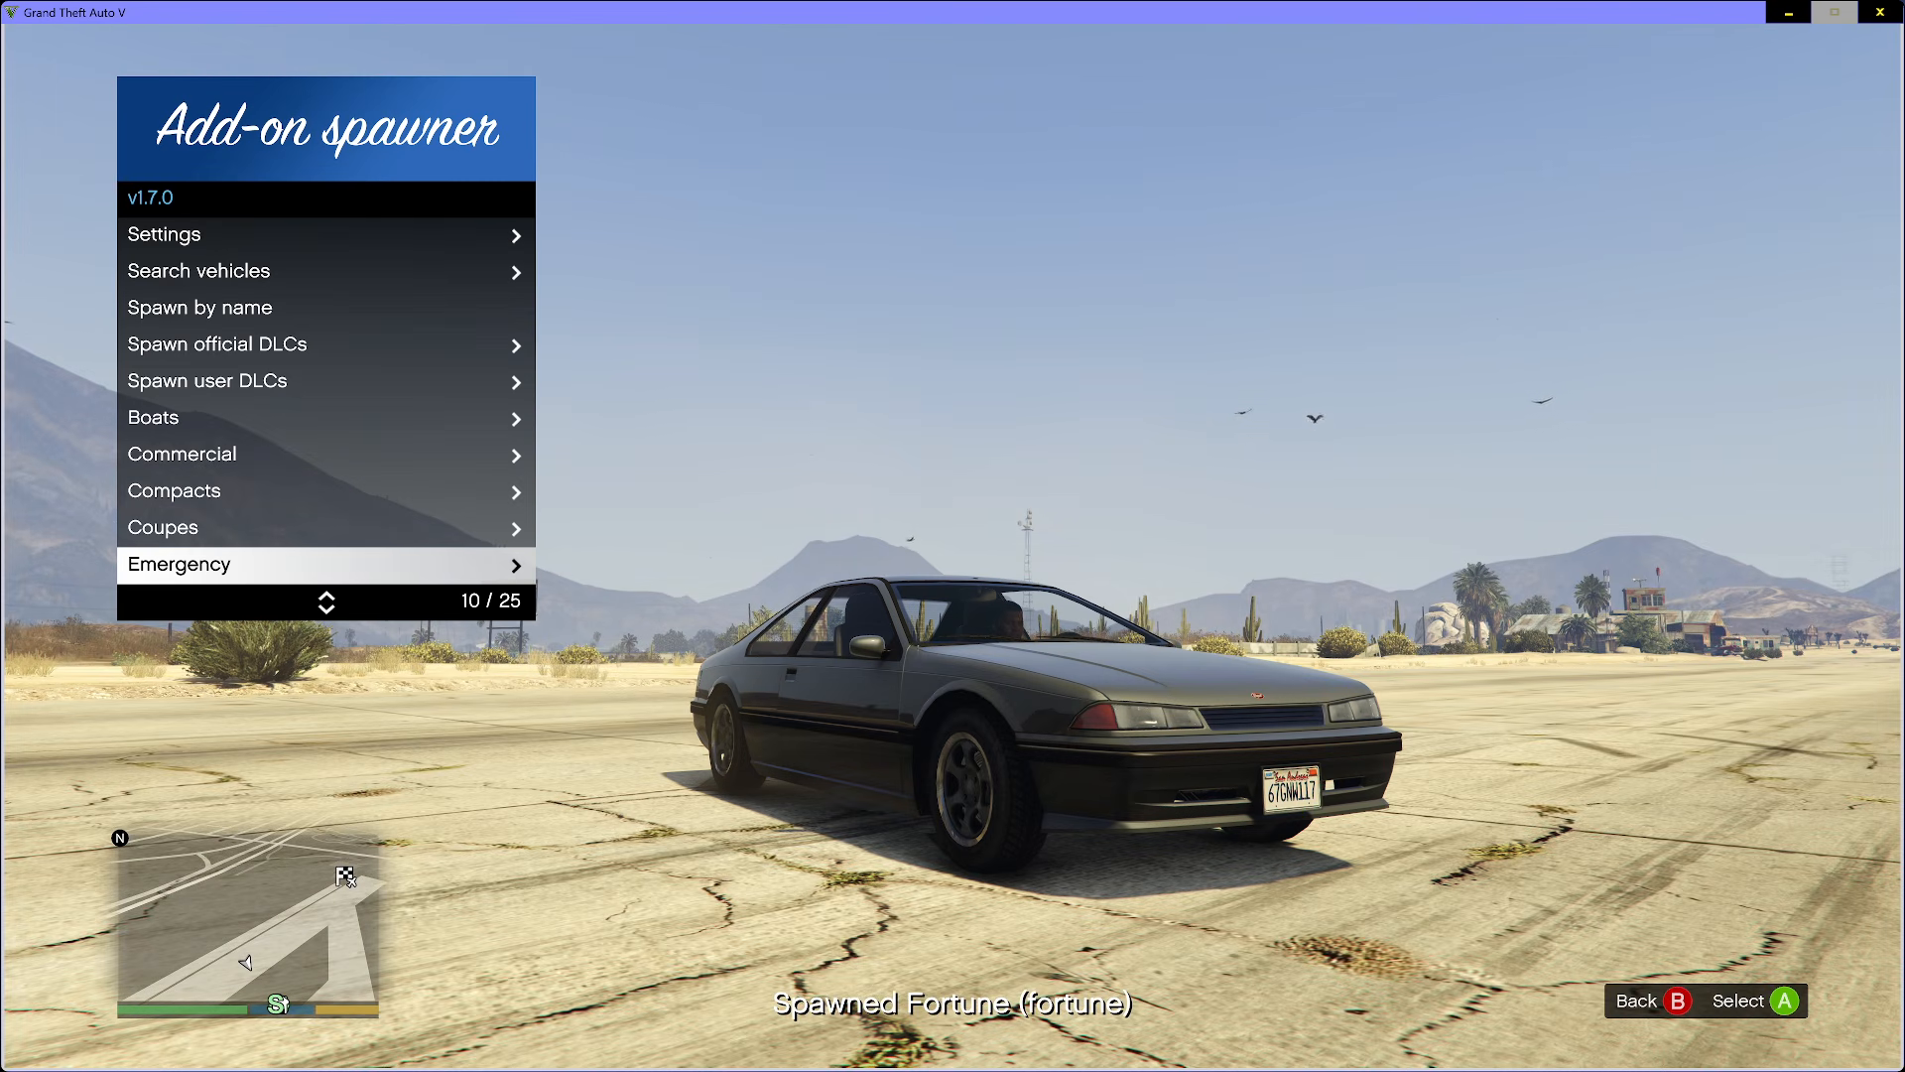
{"action": "key", "text": "Return"}
{"action": "key", "text": "Down"}
{"action": "key", "text": "Return"}
{"action": "key", "text": "Down"}
{"action": "key", "text": "Return"}
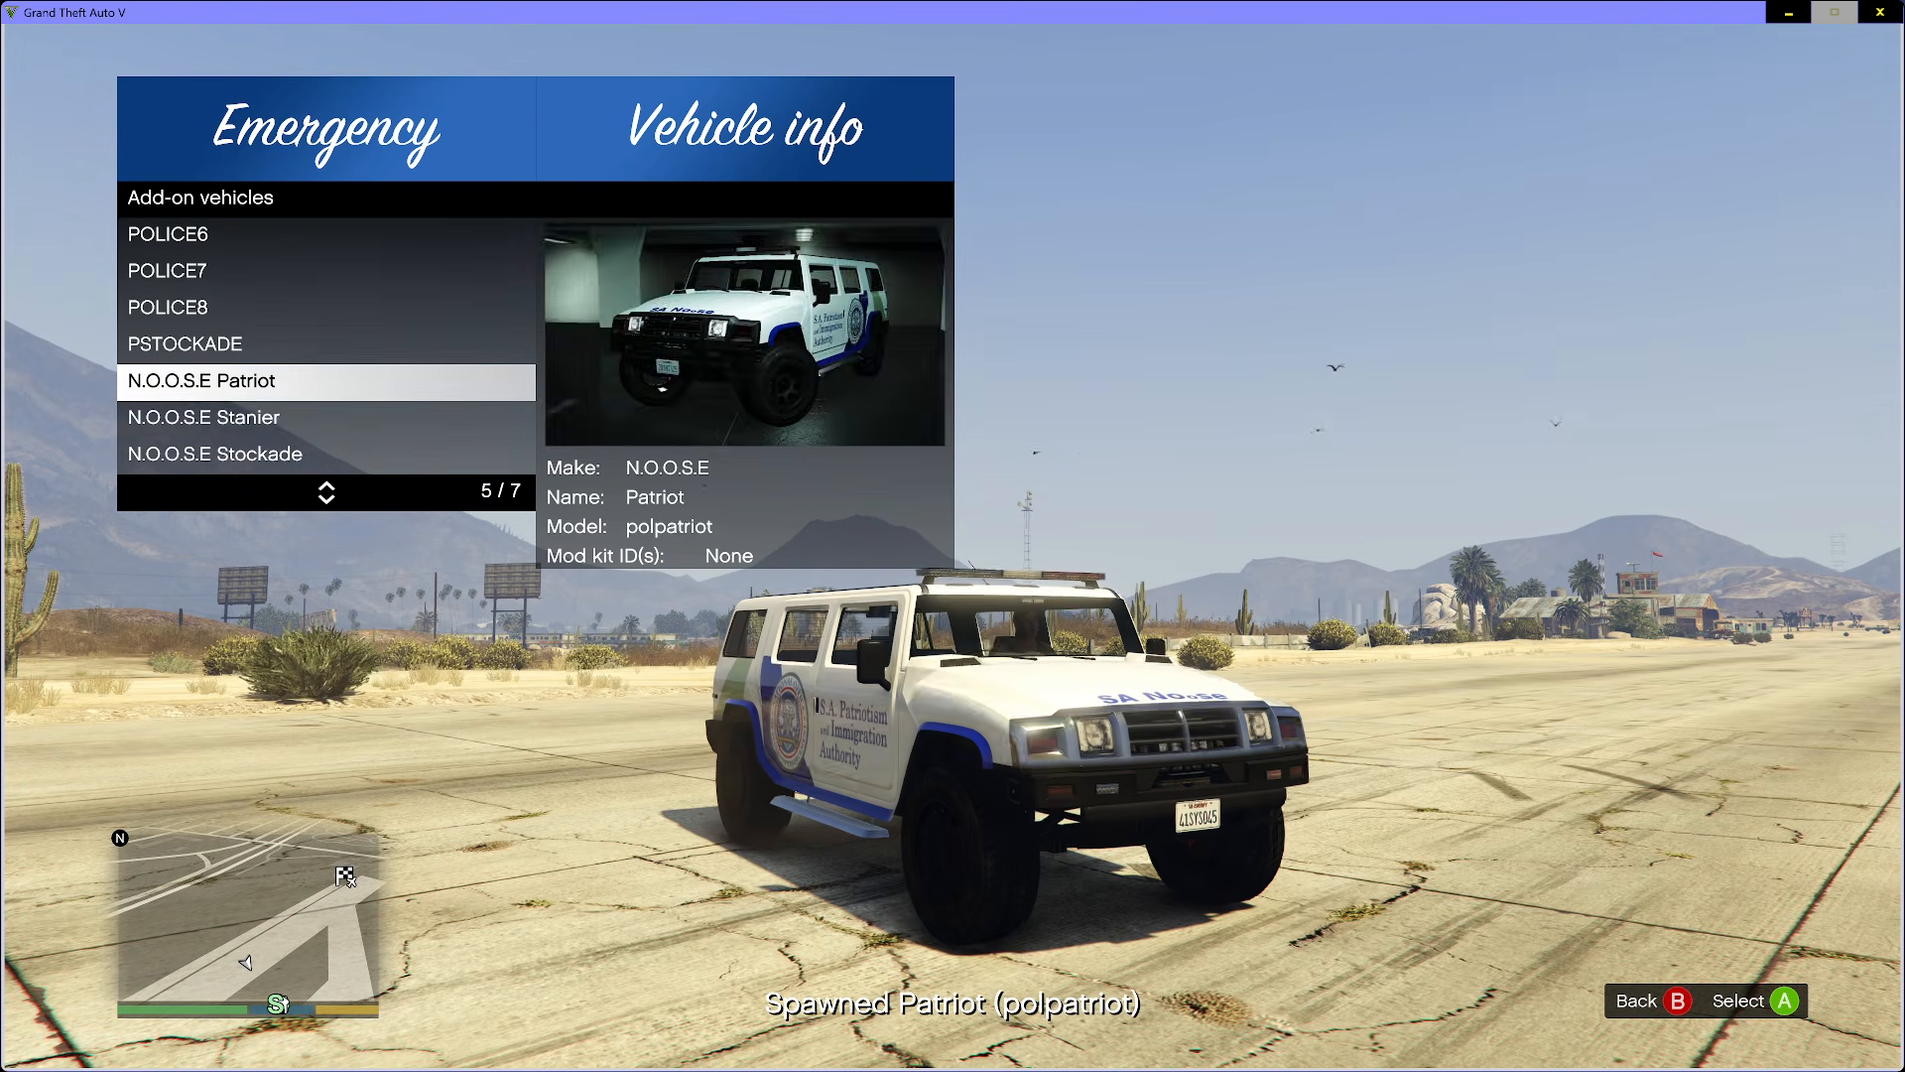
{"action": "key", "text": "Down"}
{"action": "key", "text": "Return"}
{"action": "key", "text": "Down"}
{"action": "key", "text": "Return"}
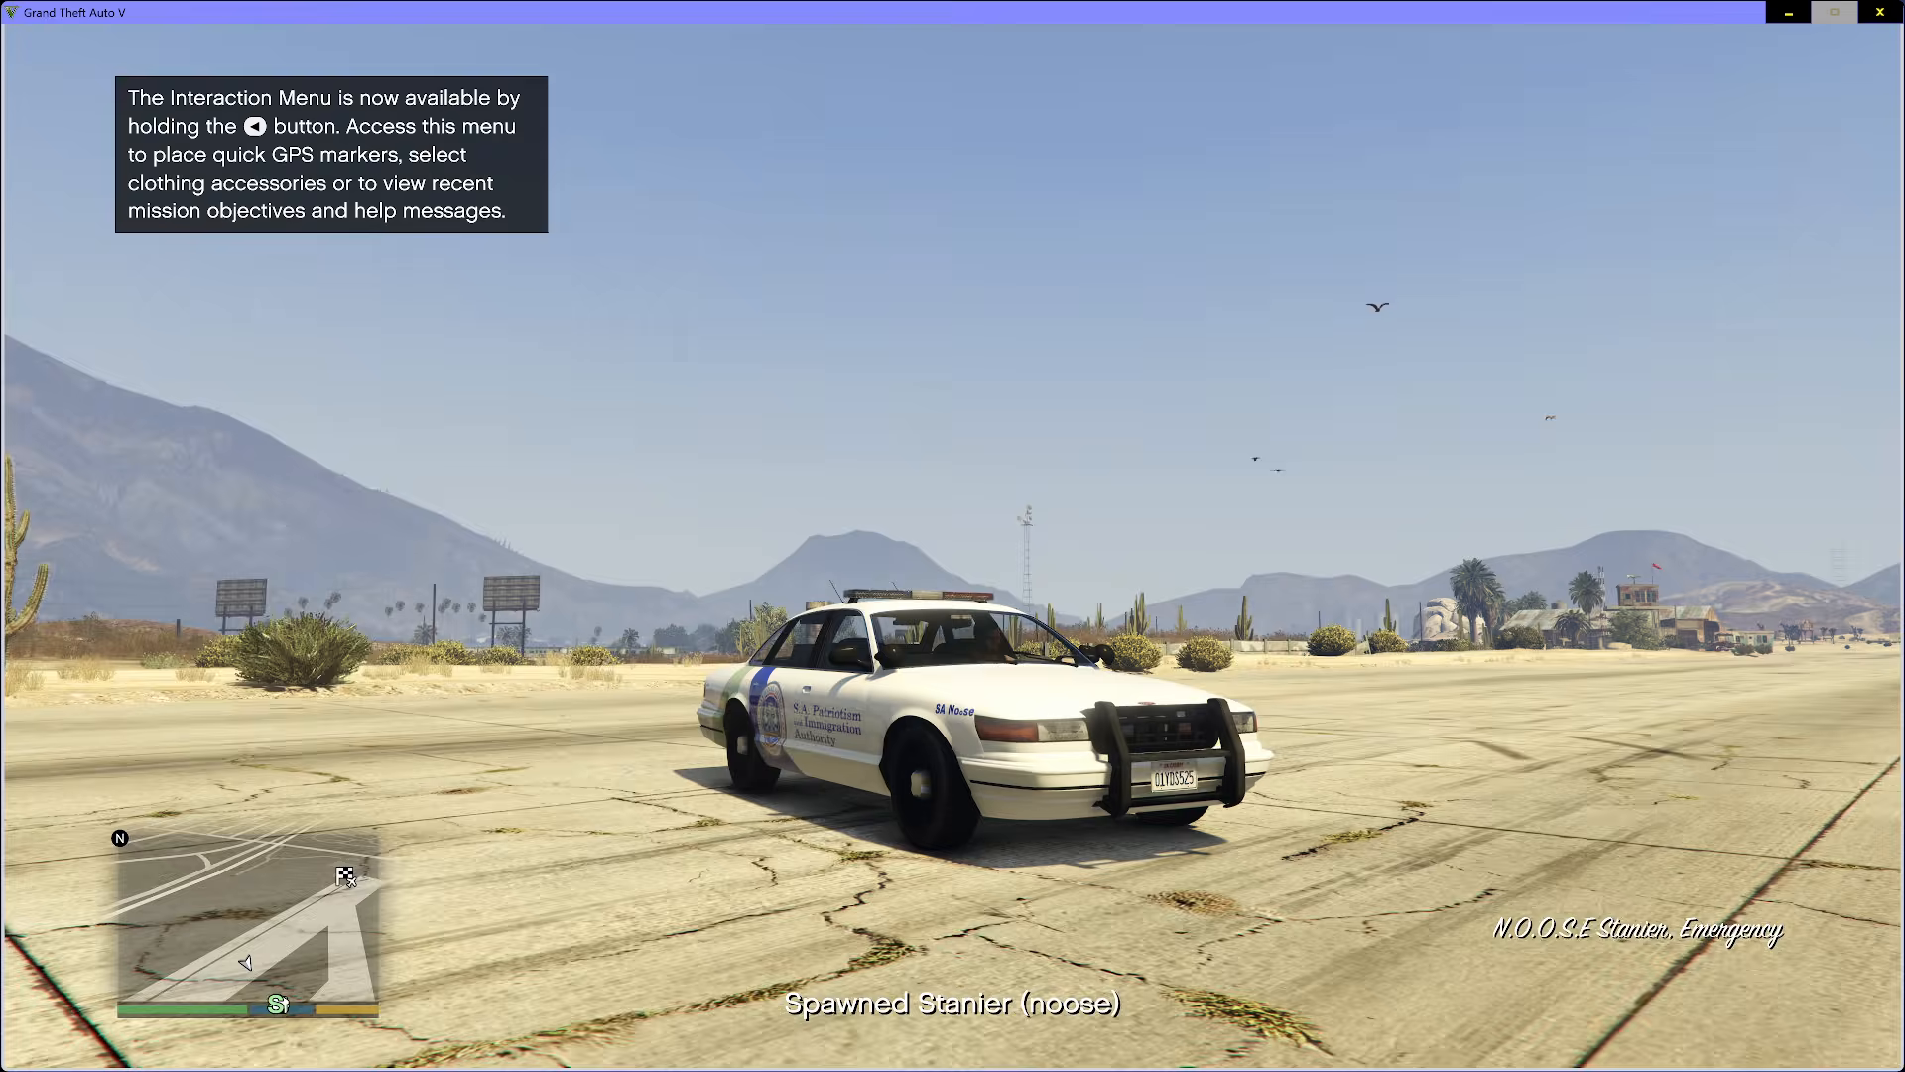
{"action": "key", "text": "BackSpace"}
{"action": "key", "text": "BackSpace"}
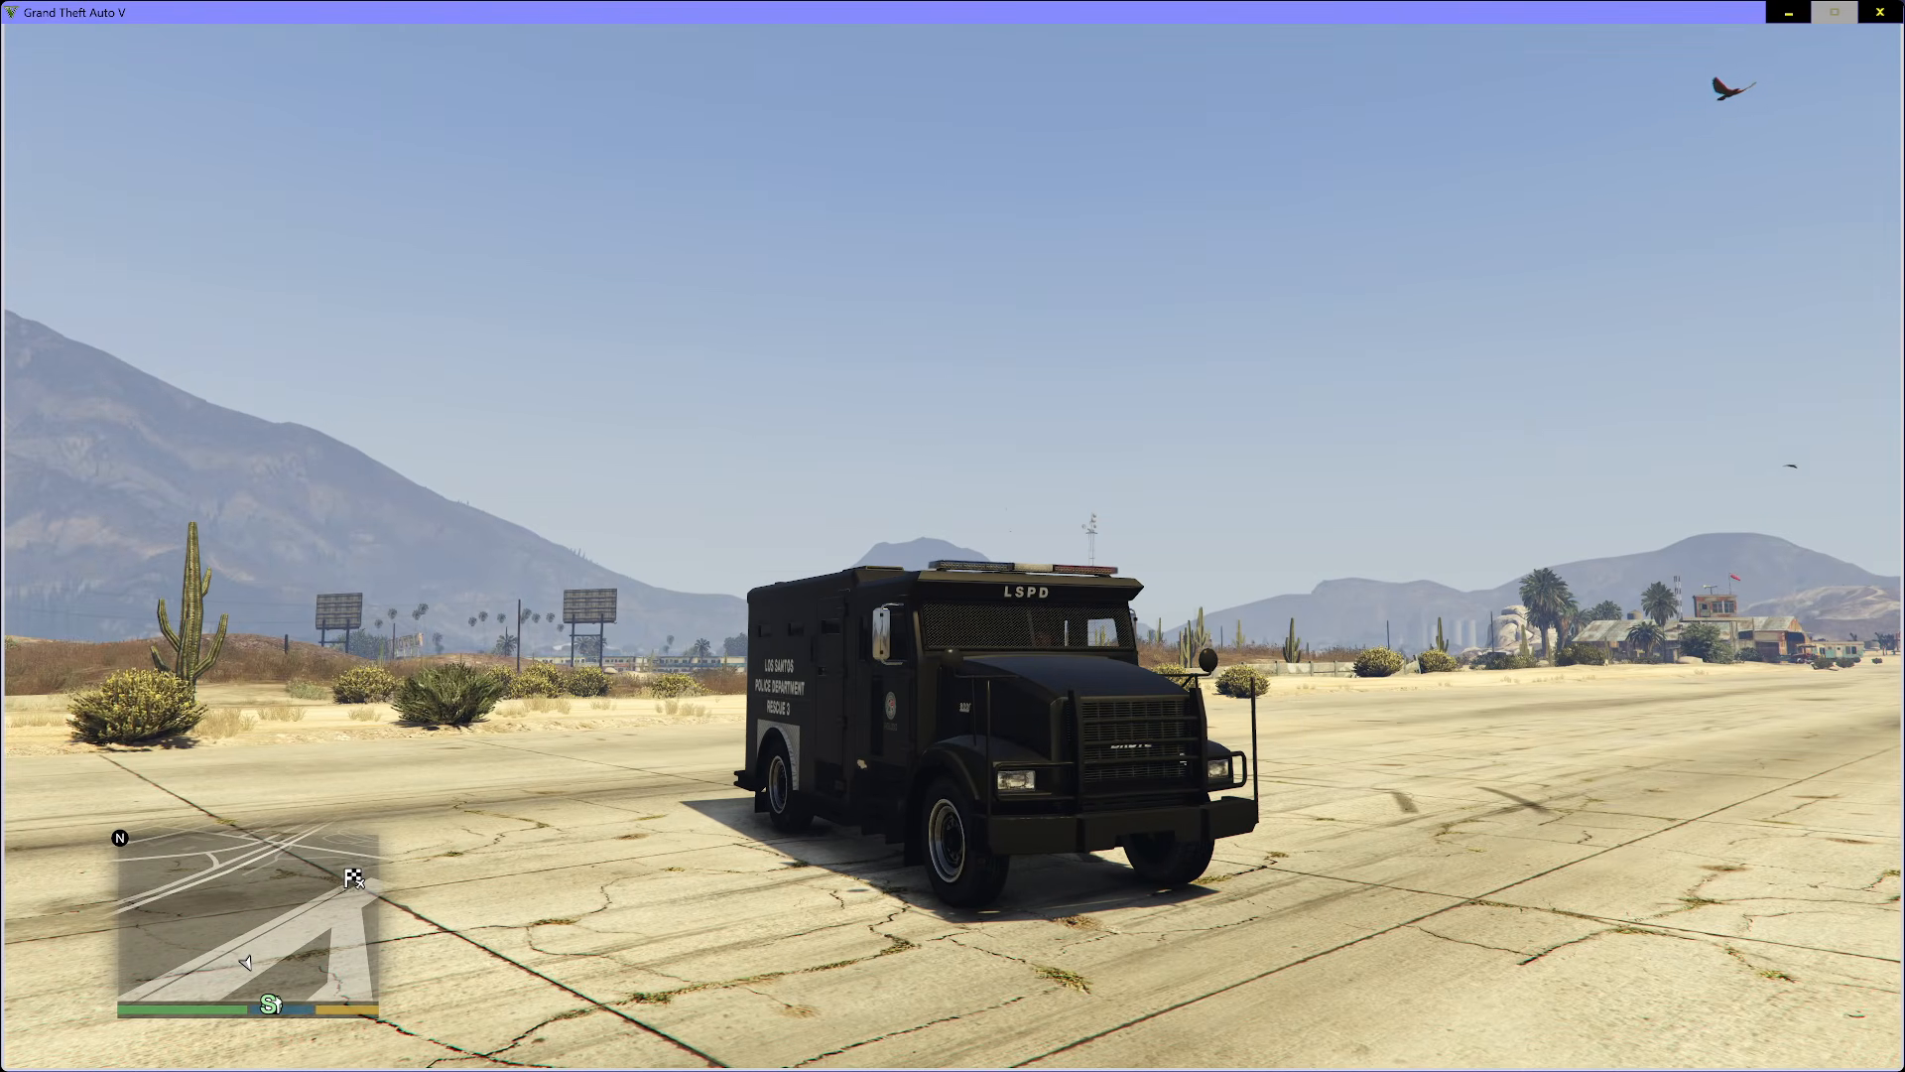
- Quit Grand Theft Auto V, confirming the exit, and switch to the OBS window
{"action": "key", "text": "alt+F4"}
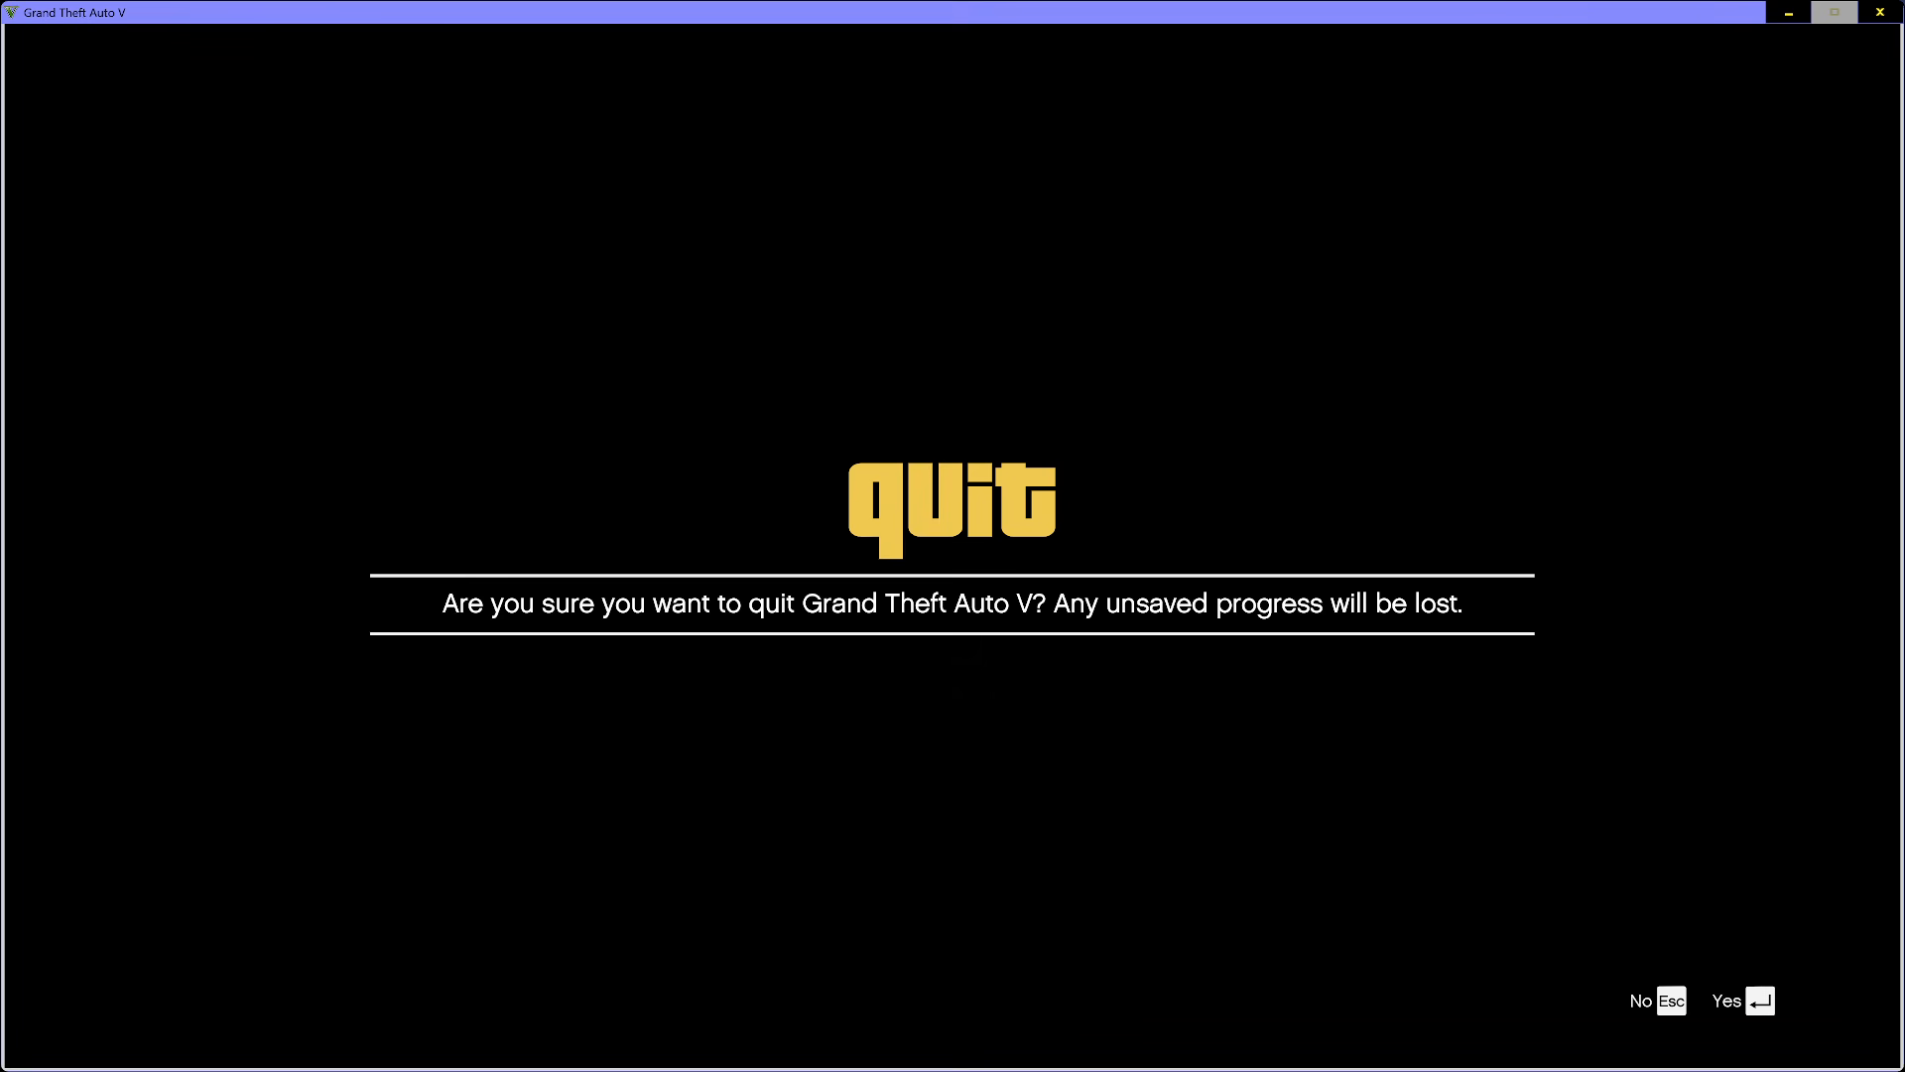
{"action": "key", "text": "Return"}
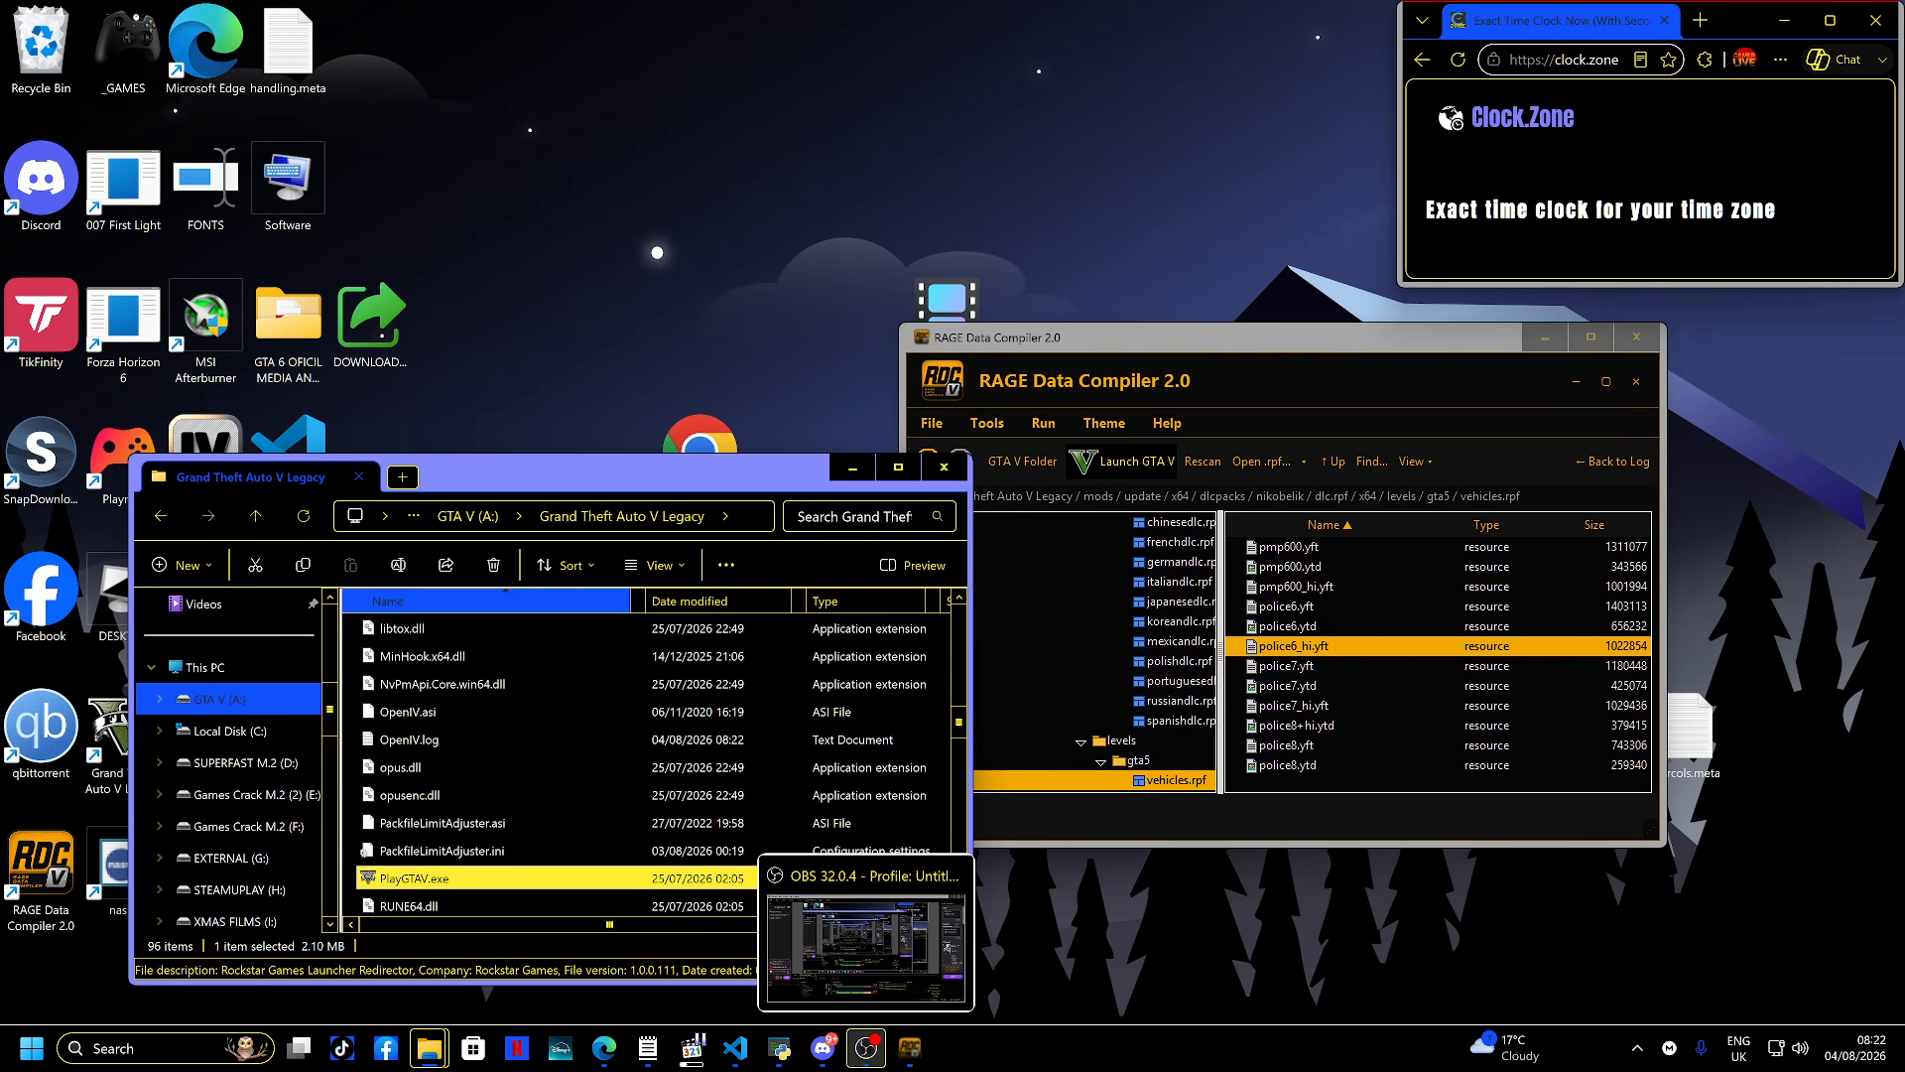
{"action": "left_click", "coordinate": [867, 1048]}
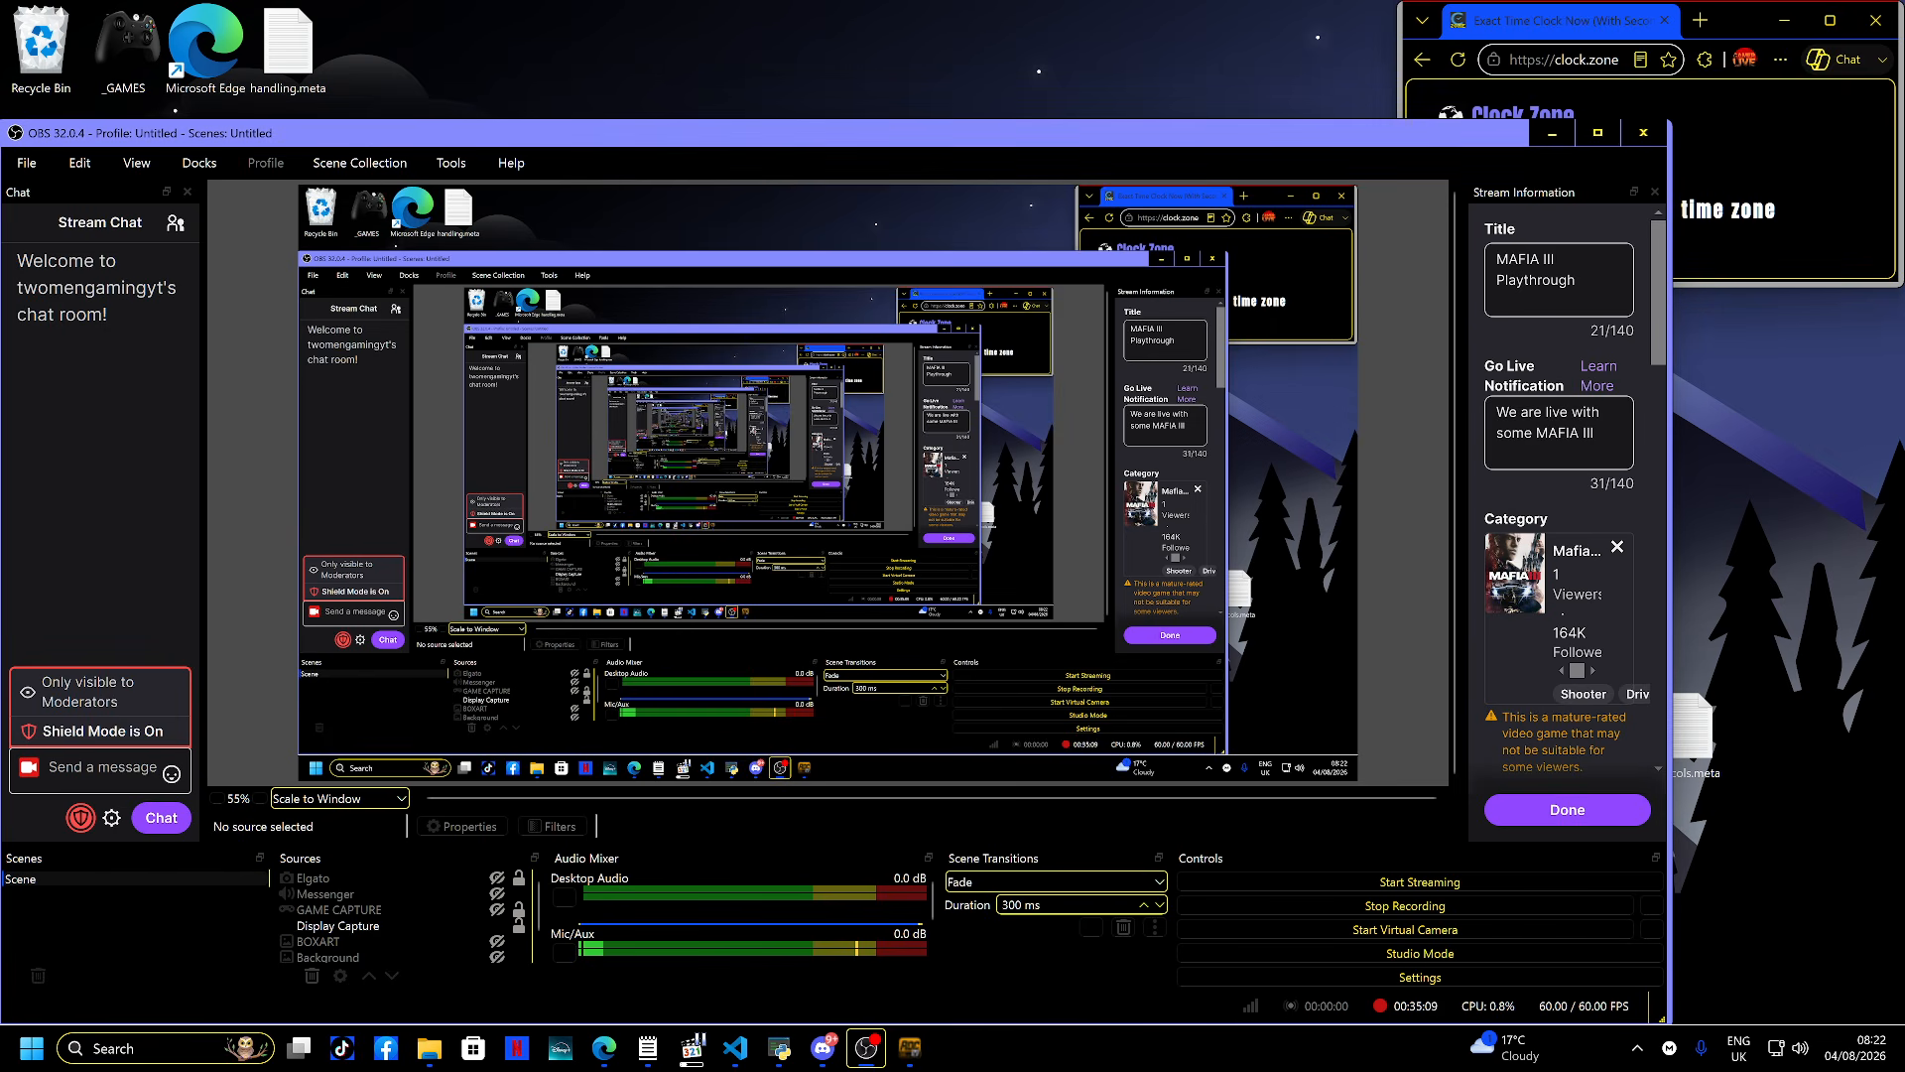